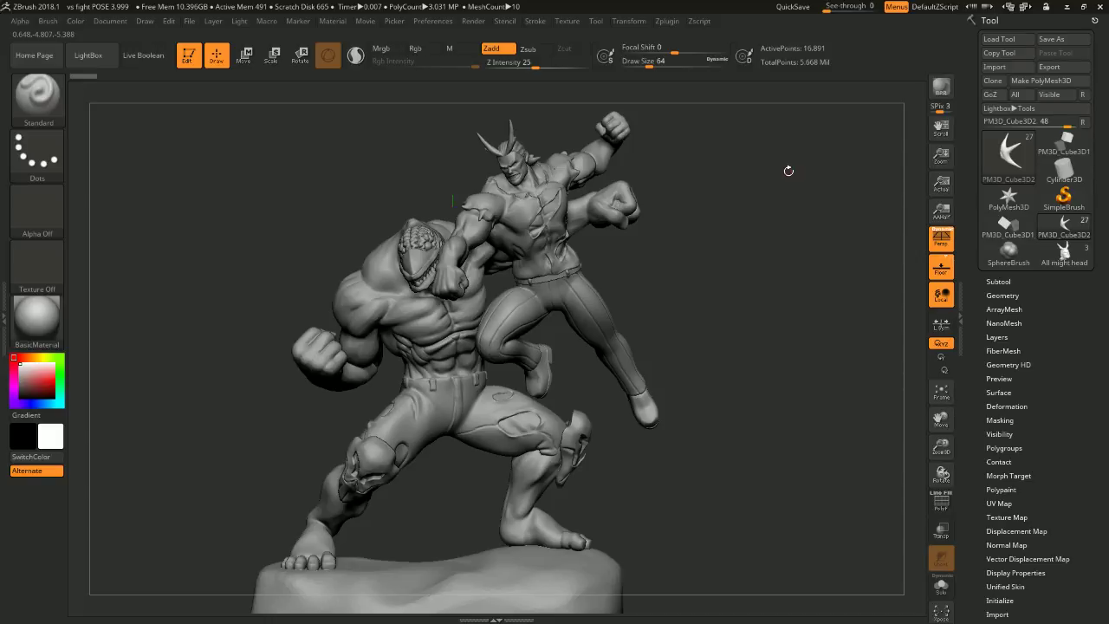
# - Examine the two fighting figures on the rock base from the front and back, and hide the interface controls
pyautogui.moveTo(795, 293); pyautogui.dragTo(666, 297)
pyautogui.moveTo(757, 302); pyautogui.dragTo(612, 319)
pyautogui.moveTo(719, 310)
pyautogui.mouseDown()
pyautogui.moveTo(671, 290)
pyautogui.moveTo(723, 287)
pyautogui.moveTo(704, 298)
pyautogui.mouseUp()
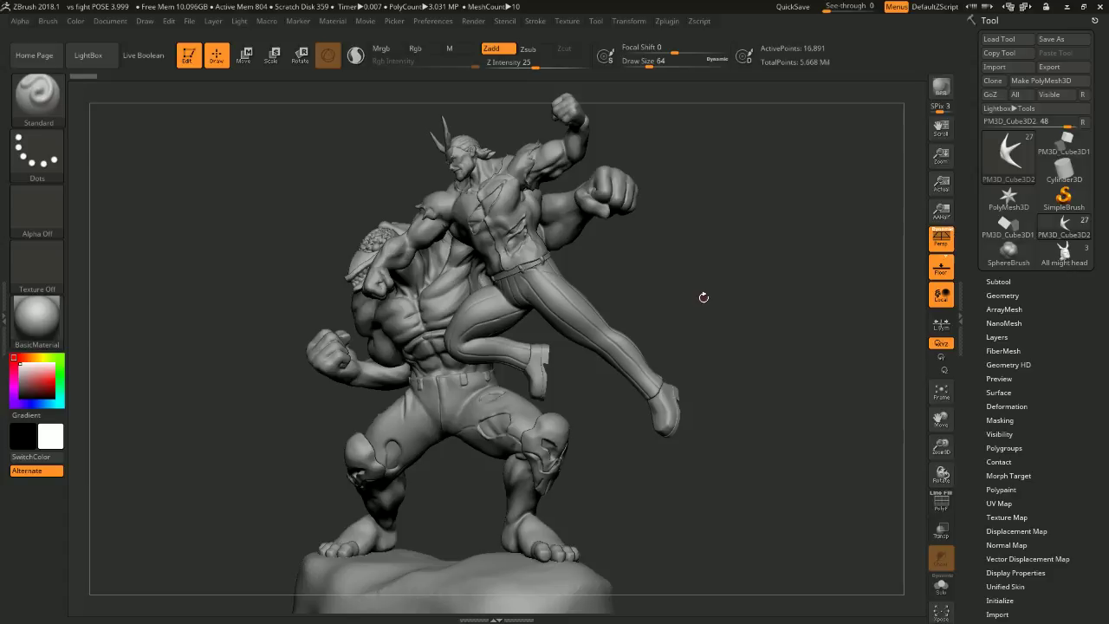
pyautogui.moveTo(686, 339)
pyautogui.mouseDown()
pyautogui.moveTo(787, 322)
pyautogui.moveTo(740, 320)
pyautogui.moveTo(760, 352)
pyautogui.moveTo(802, 352)
pyautogui.moveTo(733, 351)
pyautogui.moveTo(759, 350)
pyautogui.moveTo(797, 312)
pyautogui.moveTo(790, 290)
pyautogui.moveTo(803, 314)
pyautogui.moveTo(763, 319)
pyautogui.moveTo(815, 316)
pyautogui.moveTo(764, 318)
pyautogui.moveTo(820, 330)
pyautogui.moveTo(748, 331)
pyautogui.moveTo(787, 321)
pyautogui.moveTo(752, 306)
pyautogui.mouseUp()
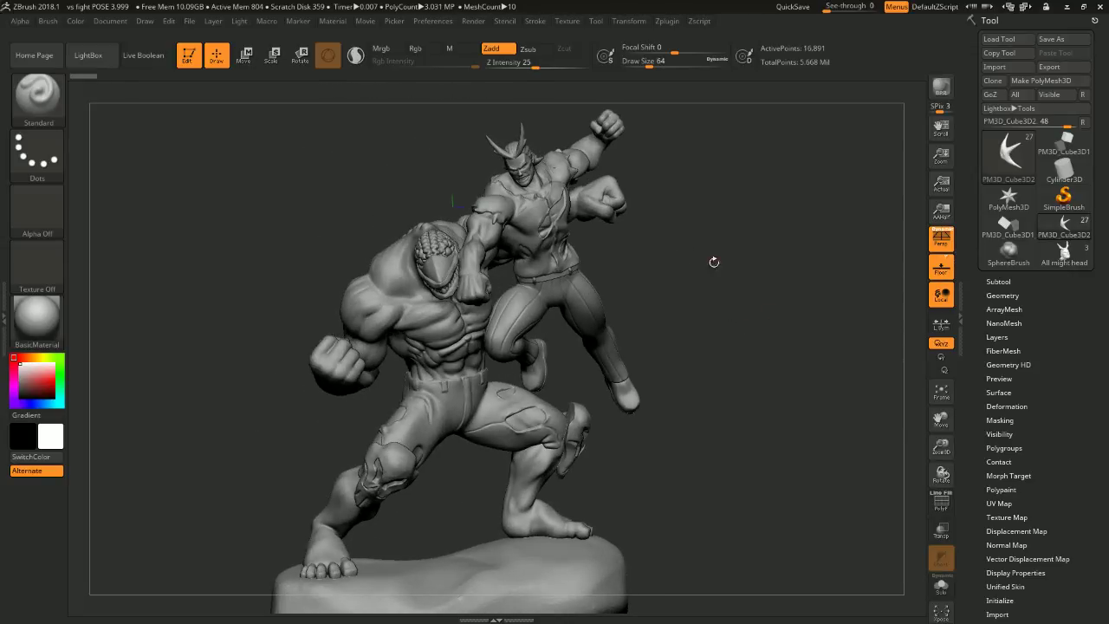
pyautogui.moveTo(714, 261)
pyautogui.mouseDown()
pyautogui.moveTo(718, 309)
pyautogui.moveTo(715, 289)
pyautogui.moveTo(758, 287)
pyautogui.mouseUp()
pyautogui.moveTo(780, 356)
pyautogui.mouseDown()
pyautogui.moveTo(737, 347)
pyautogui.moveTo(707, 366)
pyautogui.moveTo(754, 355)
pyautogui.moveTo(733, 356)
pyautogui.mouseUp()
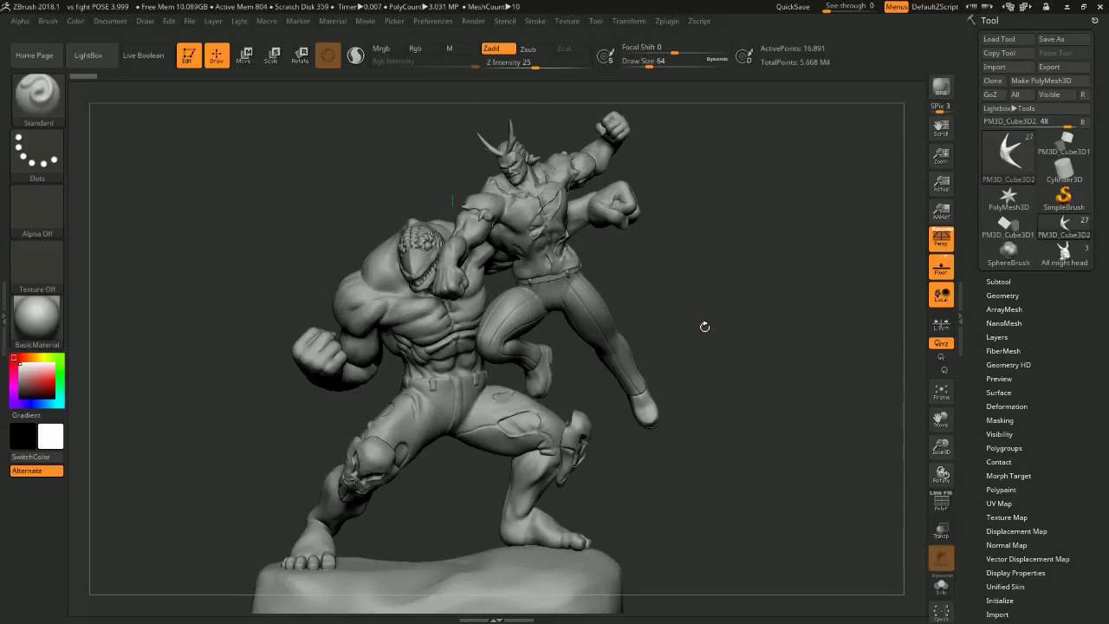
pyautogui.moveTo(700, 331)
pyautogui.mouseDown()
pyautogui.moveTo(738, 315)
pyautogui.moveTo(725, 285)
pyautogui.moveTo(745, 312)
pyautogui.moveTo(774, 318)
pyautogui.moveTo(750, 324)
pyautogui.moveTo(748, 307)
pyautogui.moveTo(779, 356)
pyautogui.moveTo(716, 324)
pyautogui.moveTo(753, 288)
pyautogui.moveTo(725, 315)
pyautogui.moveTo(795, 295)
pyautogui.moveTo(761, 332)
pyautogui.moveTo(771, 309)
pyautogui.moveTo(718, 309)
pyautogui.moveTo(800, 327)
pyautogui.moveTo(749, 280)
pyautogui.moveTo(713, 297)
pyautogui.moveTo(624, 264)
pyautogui.mouseUp()
pyautogui.press('Tab')
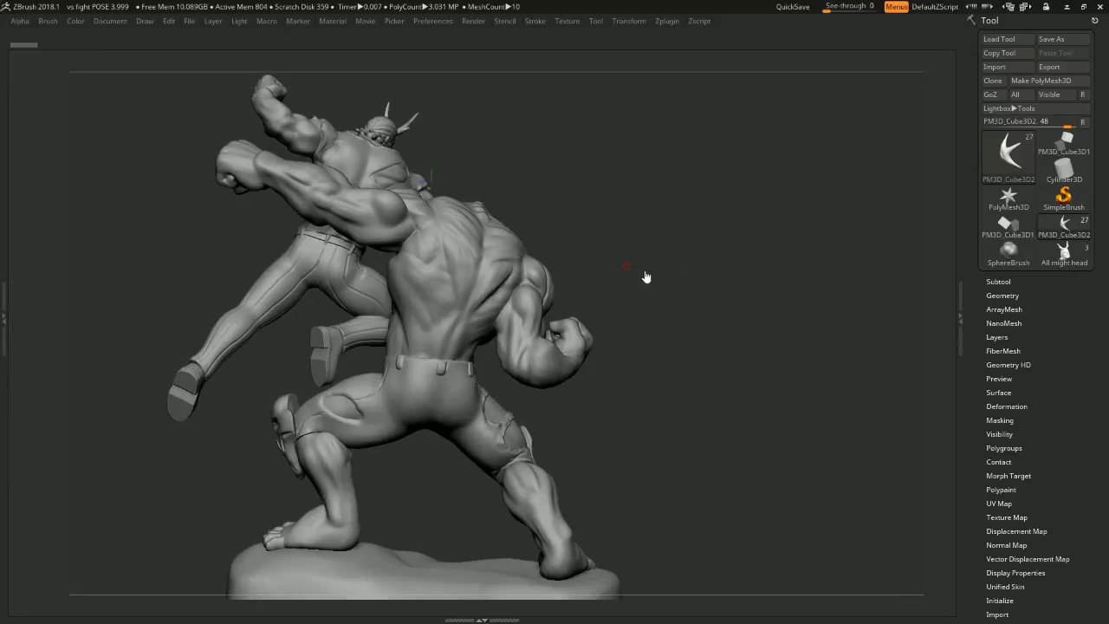
pyautogui.moveTo(797, 251)
pyautogui.mouseDown()
pyautogui.moveTo(746, 251)
pyautogui.moveTo(803, 332)
pyautogui.moveTo(856, 307)
pyautogui.moveTo(805, 322)
pyautogui.moveTo(840, 338)
pyautogui.moveTo(783, 217)
pyautogui.moveTo(785, 245)
pyautogui.moveTo(799, 249)
pyautogui.moveTo(706, 278)
pyautogui.moveTo(741, 303)
pyautogui.moveTo(824, 319)
pyautogui.moveTo(767, 218)
pyautogui.moveTo(754, 221)
pyautogui.mouseUp()
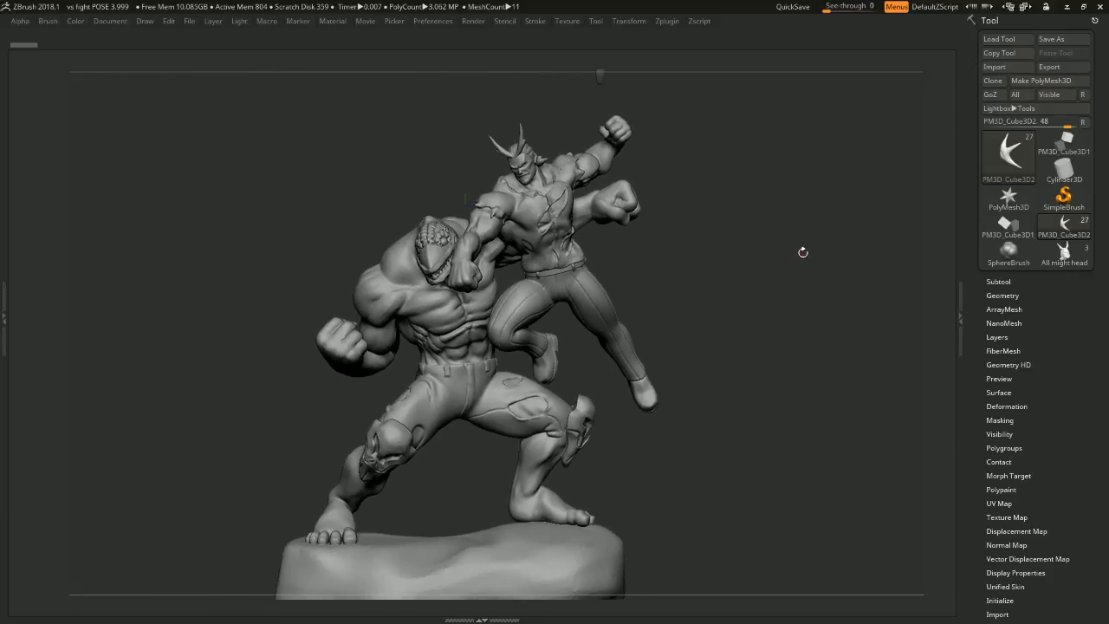
# - Inspect the four-pointed spike piece floating above the figures from several angles and restore the interface controls
pyautogui.moveTo(805, 251); pyautogui.dragTo(598, 73)
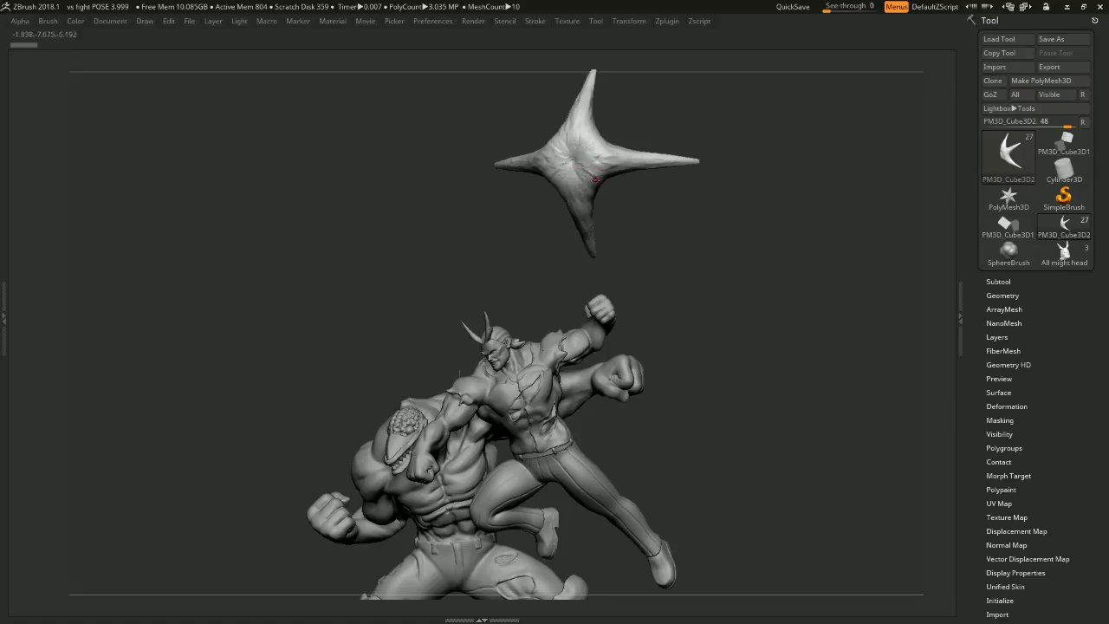
pyautogui.moveTo(648, 303)
pyautogui.mouseDown()
pyautogui.moveTo(708, 282)
pyautogui.moveTo(651, 275)
pyautogui.moveTo(661, 269)
pyautogui.mouseUp()
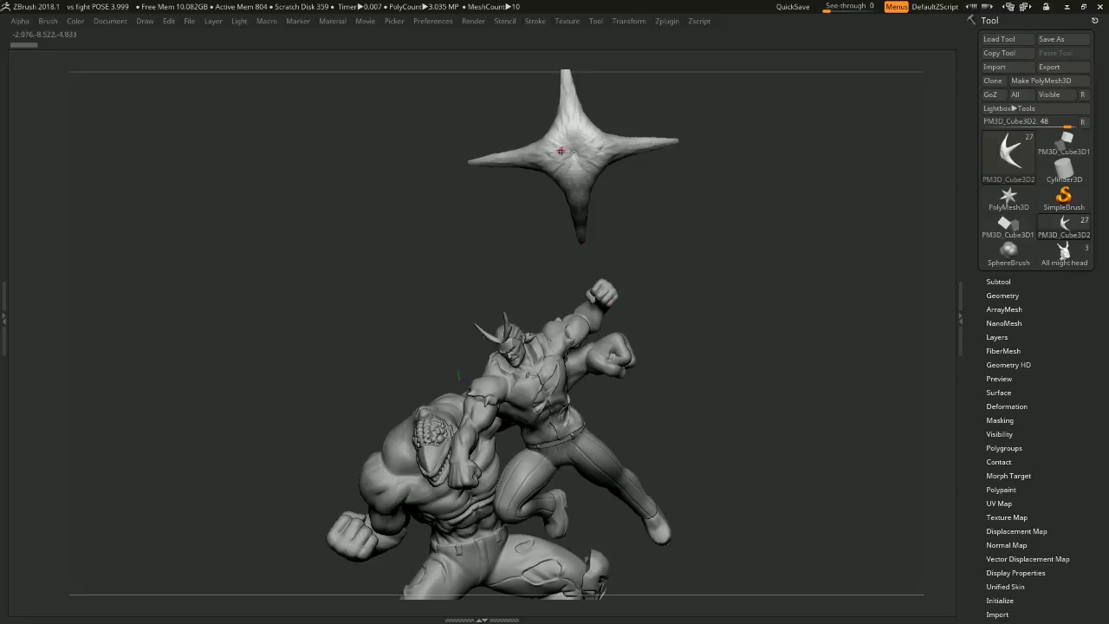
pyautogui.moveTo(598, 178); pyautogui.dragTo(672, 229)
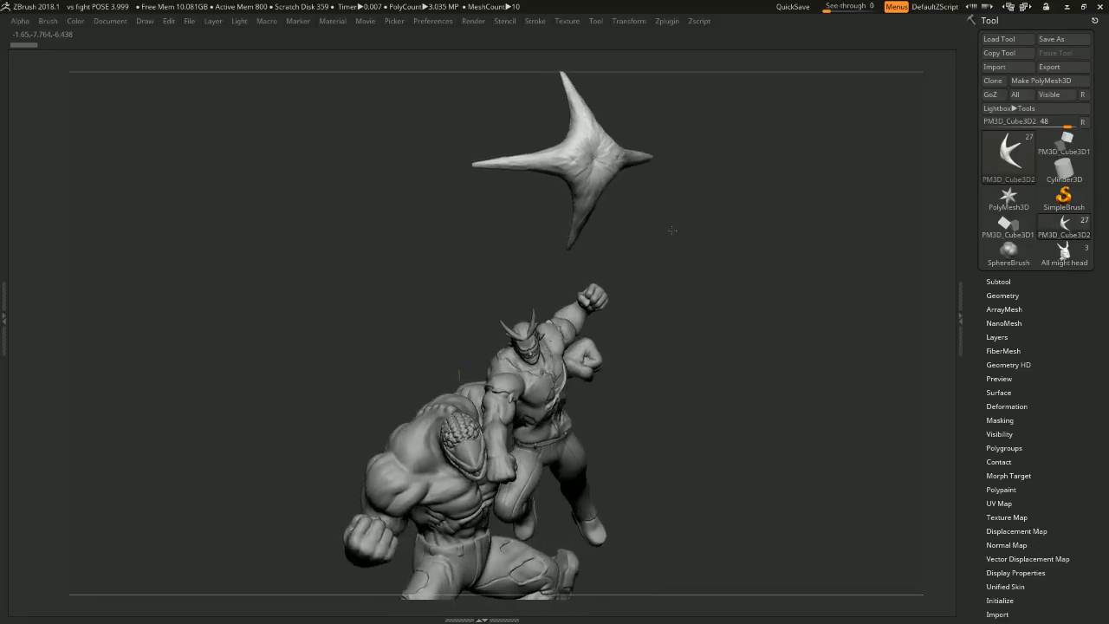
pyautogui.moveTo(639, 174); pyautogui.dragTo(586, 208)
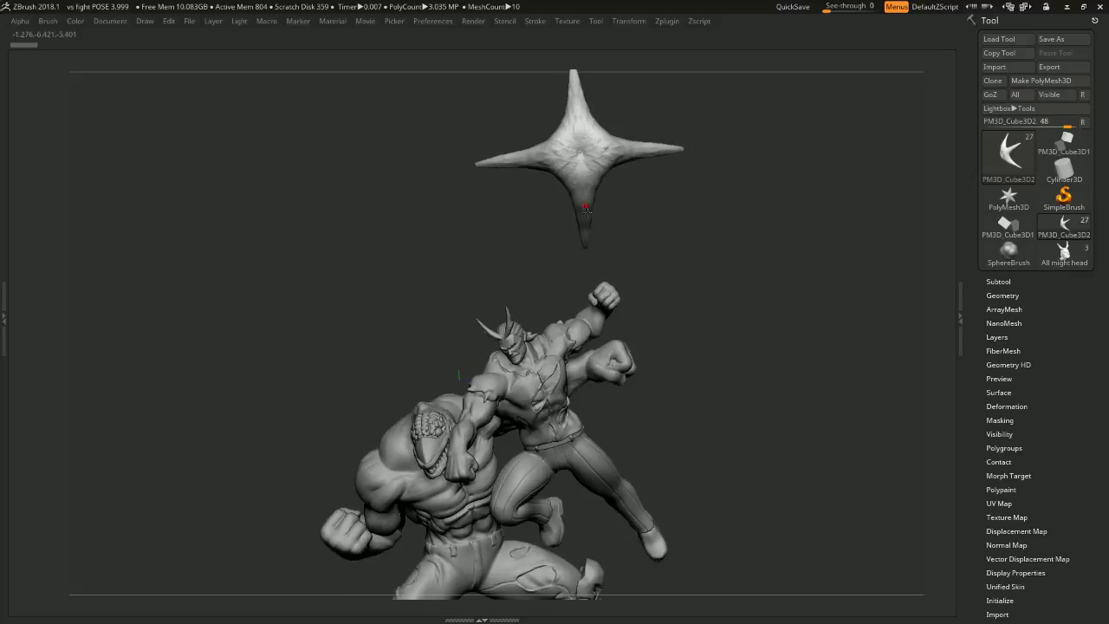
pyautogui.keyDown('shift'); pyautogui.moveTo(669, 265); pyautogui.dragTo(643, 196); pyautogui.keyUp('shift')
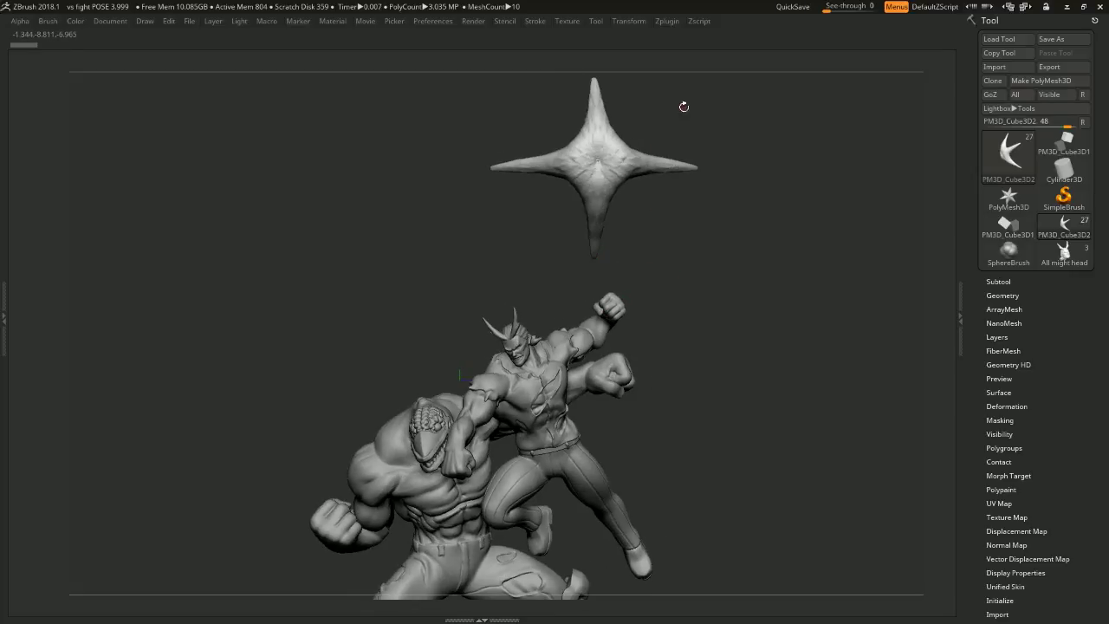
pyautogui.keyDown('alt'); pyautogui.moveTo(683, 107); pyautogui.dragTo(692, 171); pyautogui.keyUp('alt')
pyautogui.press('Tab')
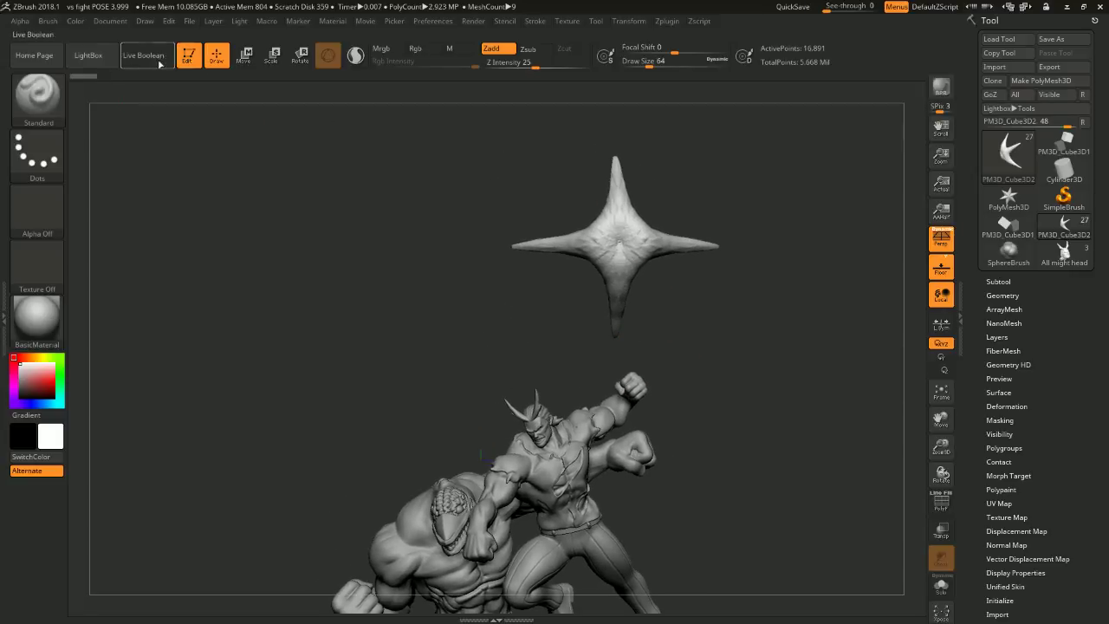
# - Try to move the four-pointed spike piece down beside the leaping figure's raised arm and rotate it with the Move gizmo
pyautogui.click(245, 59)
pyautogui.keyDown('alt'); pyautogui.moveTo(704, 186); pyautogui.dragTo(630, 346); pyautogui.keyUp('alt')
pyautogui.moveTo(631, 304); pyautogui.dragTo(632, 336)
pyautogui.moveTo(700, 257); pyautogui.dragTo(839, 256)
pyautogui.moveTo(667, 265); pyautogui.dragTo(670, 312)
pyautogui.moveTo(747, 290); pyautogui.dragTo(681, 295)
pyautogui.moveTo(671, 338); pyautogui.dragTo(759, 336)
pyautogui.moveTo(832, 303); pyautogui.dragTo(788, 322)
pyautogui.moveTo(666, 307); pyautogui.dragTo(672, 302)
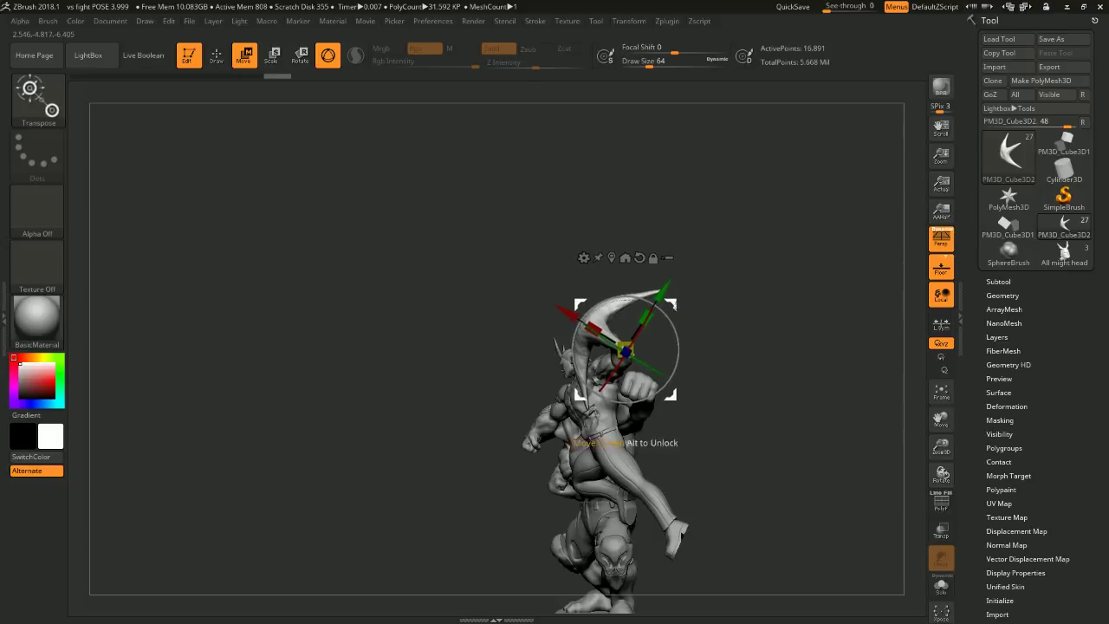
pyautogui.moveTo(772, 313); pyautogui.dragTo(803, 329)
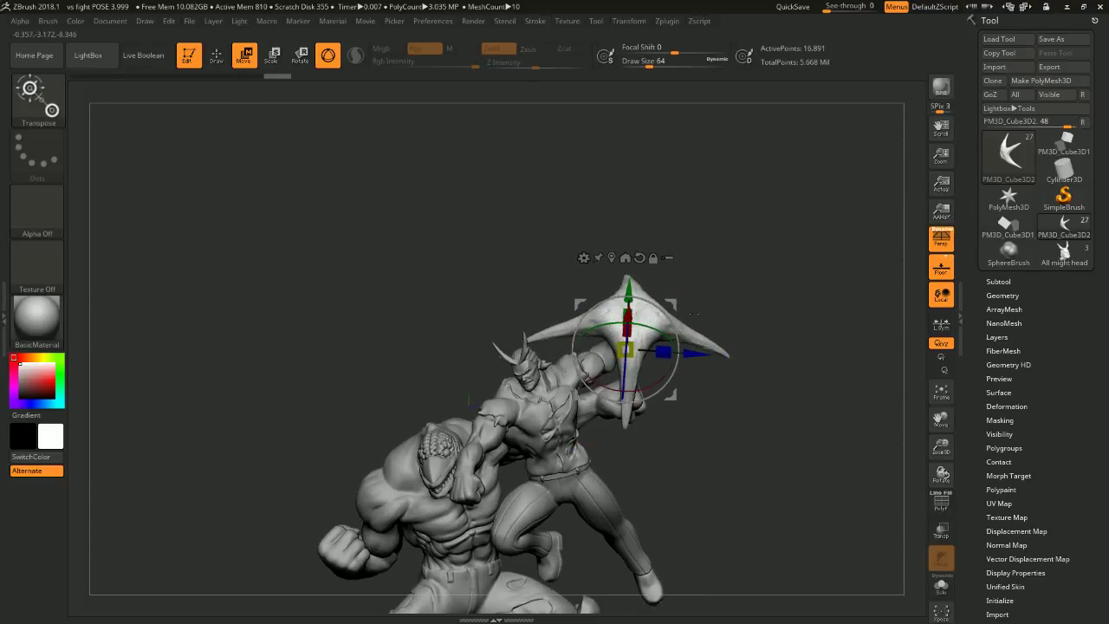
pyautogui.moveTo(692, 315); pyautogui.dragTo(824, 264)
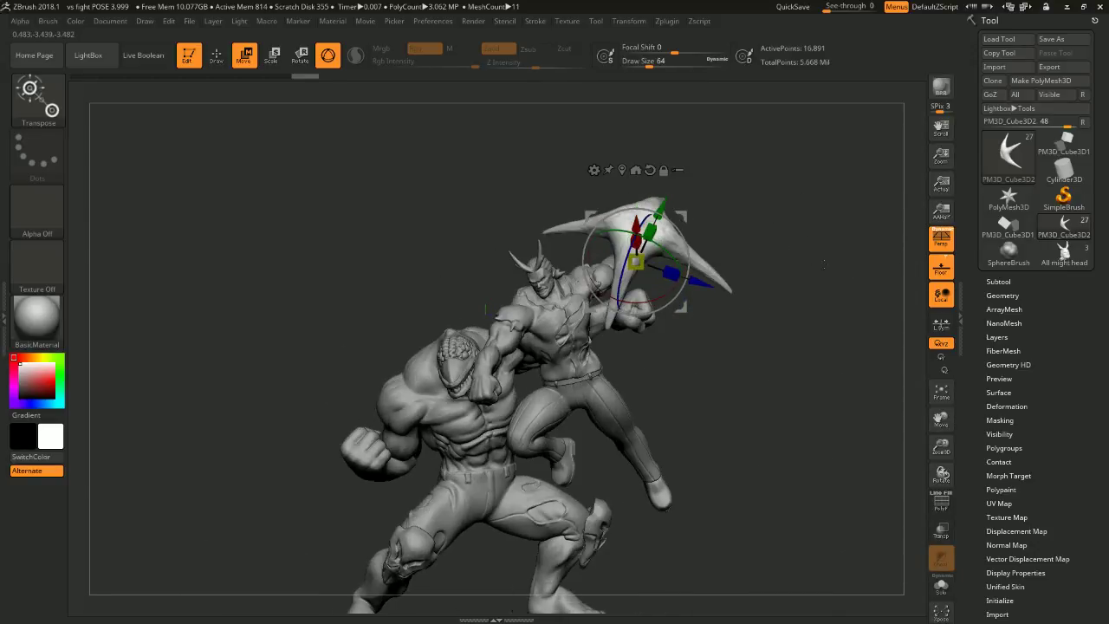
# - Undo the moves and rotations of the four-pointed spike piece
pyautogui.hotkey('ctrl', 'z')
pyautogui.hotkey('ctrl', 'z')
pyautogui.hotkey('ctrl', 'z')
pyautogui.hotkey('ctrl', 'z')
pyautogui.hotkey('ctrl', 'z')
pyautogui.hotkey('ctrl', 'z')
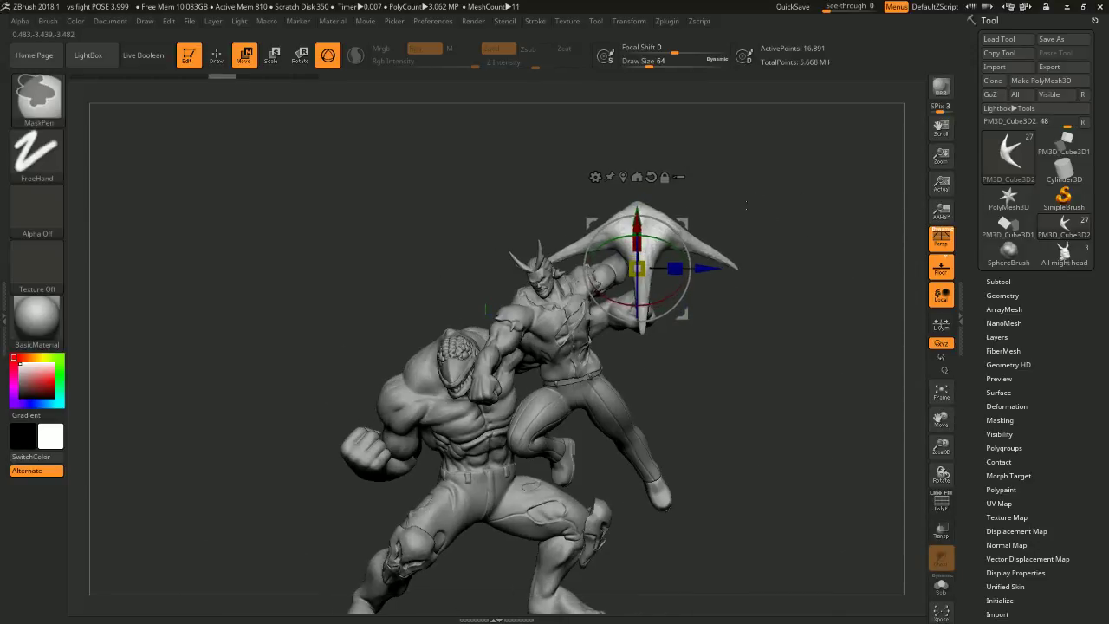
pyautogui.hotkey('ctrl', 'z')
pyautogui.hotkey('ctrl', 'z')
pyautogui.moveTo(743, 211)
pyautogui.keyDown('alt'); pyautogui.mouseDown()
pyautogui.moveTo(718, 359)
pyautogui.moveTo(755, 194)
pyautogui.mouseUp(); pyautogui.keyUp('alt')
pyautogui.hotkey('ctrl', 'z')
pyautogui.hotkey('ctrl', 'z')
pyautogui.hotkey('ctrl', 'z')
pyautogui.hotkey('ctrl', 'z')
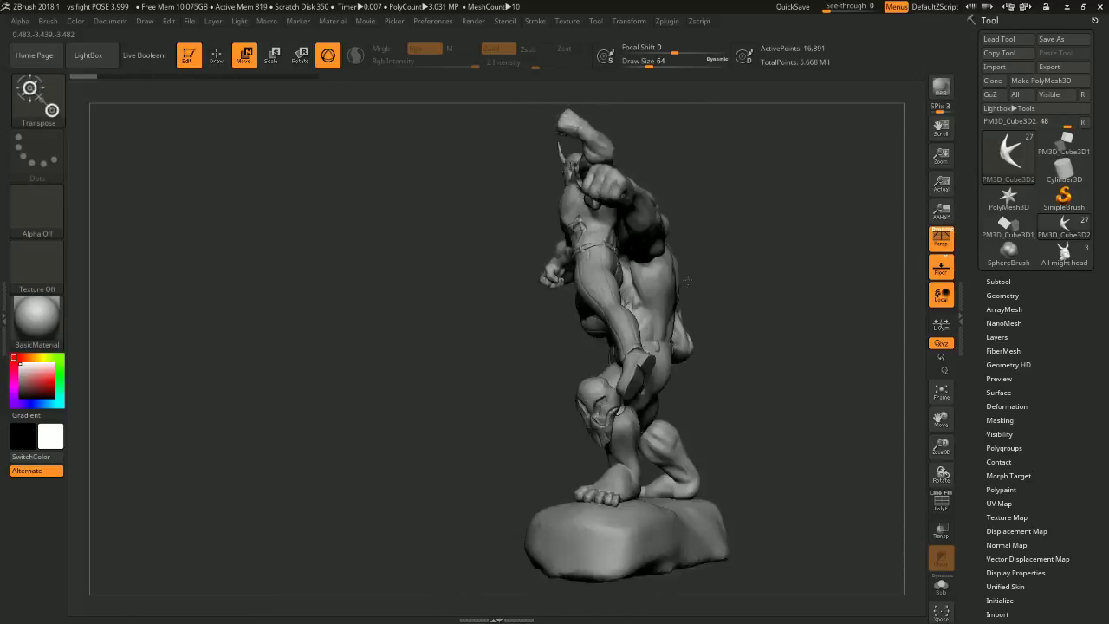
pyautogui.hotkey('ctrl', 'z')
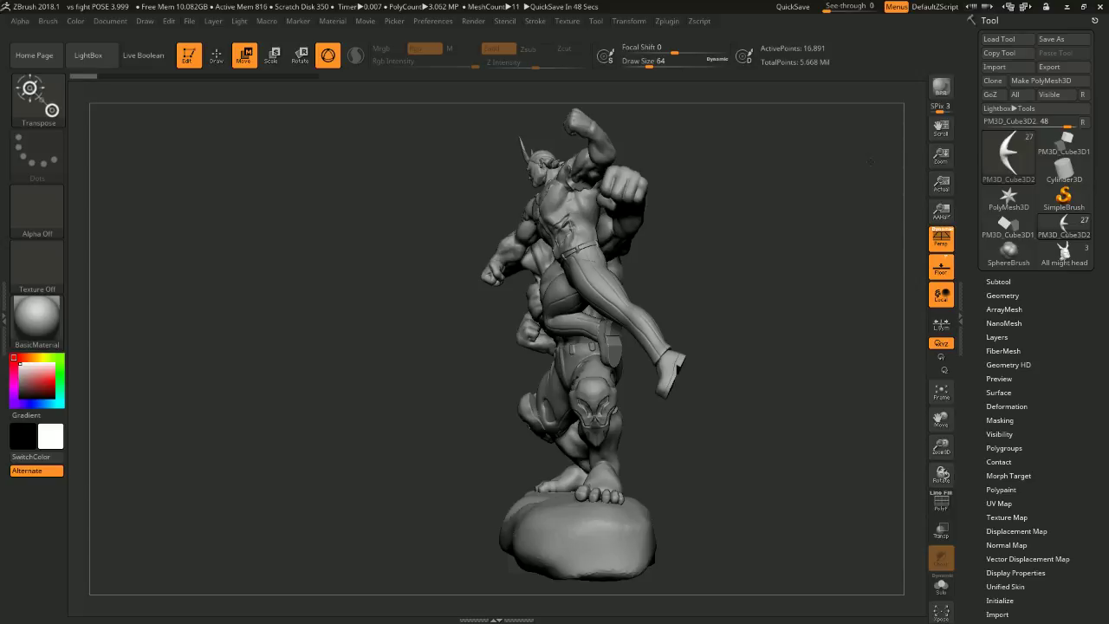
# - Examine the fight sculpture's overall pose and the close-up anatomy of both figures from the front, side and back
pyautogui.moveTo(773, 338); pyautogui.dragTo(818, 332)
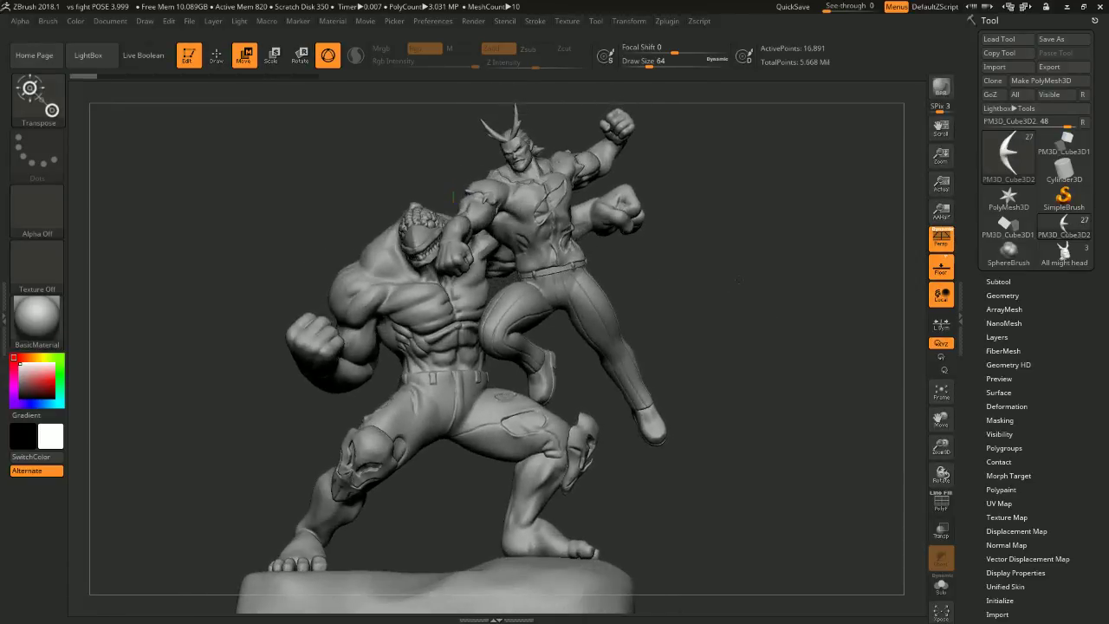
pyautogui.keyDown('alt'); pyautogui.moveTo(774, 288); pyautogui.dragTo(803, 165); pyautogui.keyUp('alt')
pyautogui.moveTo(809, 295); pyautogui.dragTo(740, 303)
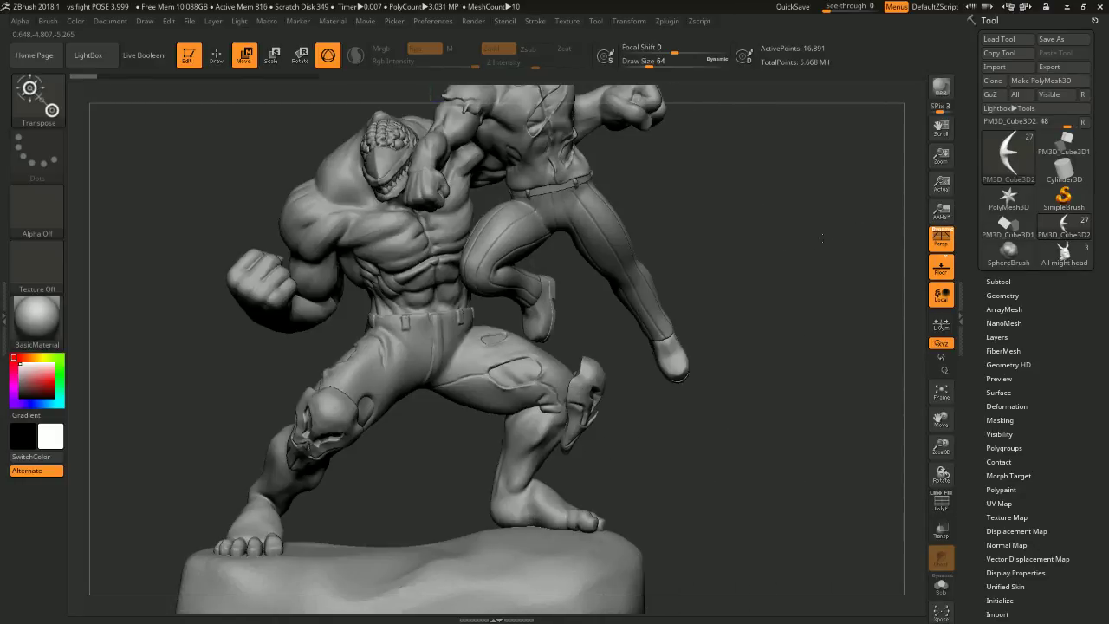
pyautogui.keyDown('alt'); pyautogui.moveTo(765, 274); pyautogui.dragTo(762, 382); pyautogui.keyUp('alt')
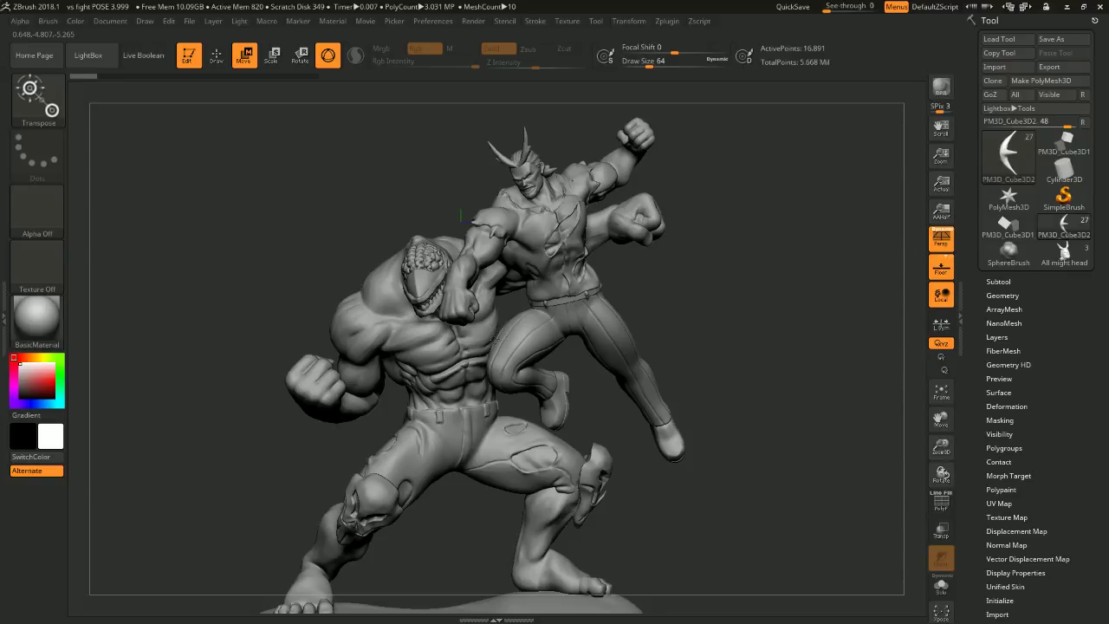
pyautogui.moveTo(704, 314); pyautogui.dragTo(720, 319)
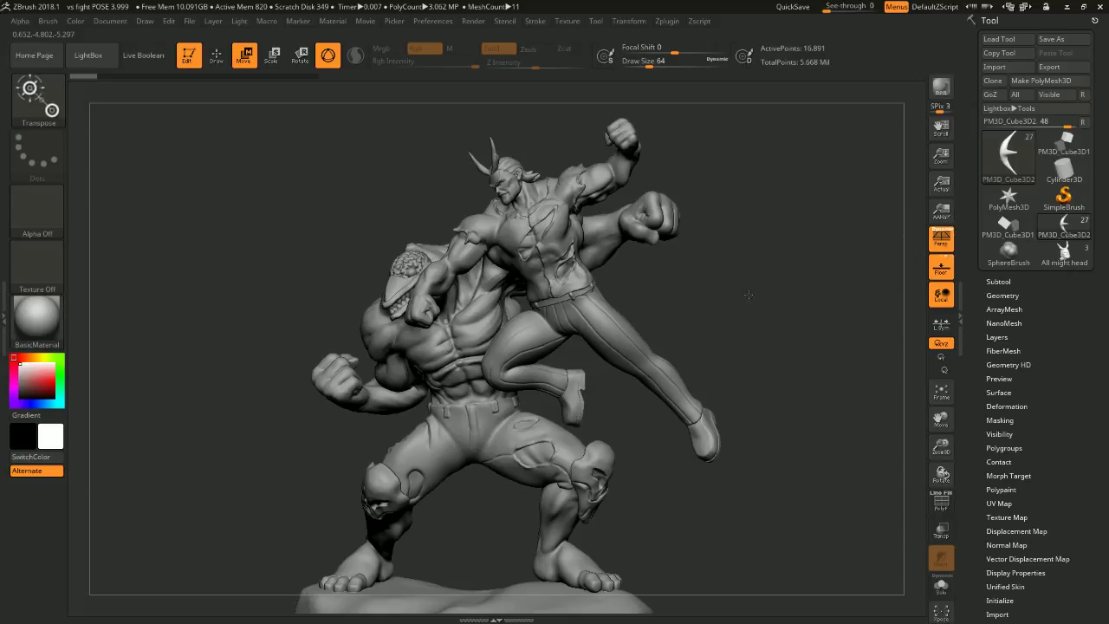
pyautogui.moveTo(748, 295)
pyautogui.mouseDown()
pyautogui.moveTo(775, 293)
pyautogui.moveTo(743, 297)
pyautogui.moveTo(769, 216)
pyautogui.moveTo(790, 210)
pyautogui.moveTo(733, 250)
pyautogui.moveTo(815, 265)
pyautogui.mouseUp()
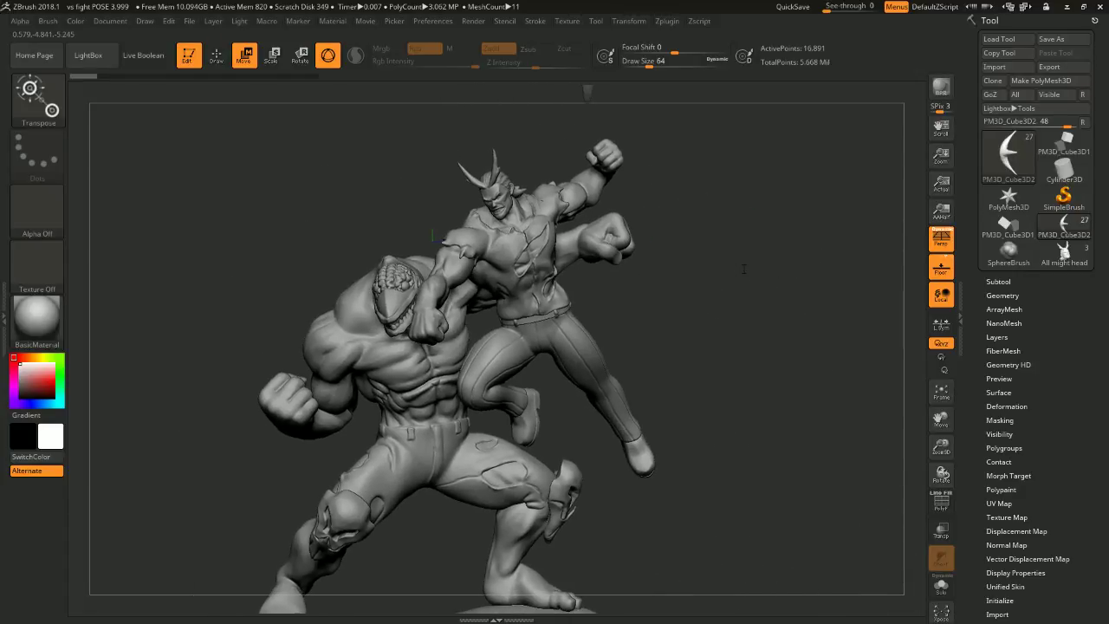
pyautogui.moveTo(710, 286)
pyautogui.keyDown('alt'); pyautogui.mouseDown()
pyautogui.moveTo(754, 274)
pyautogui.moveTo(781, 284)
pyautogui.moveTo(766, 259)
pyautogui.moveTo(771, 329)
pyautogui.moveTo(768, 294)
pyautogui.mouseUp(); pyautogui.keyUp('alt')
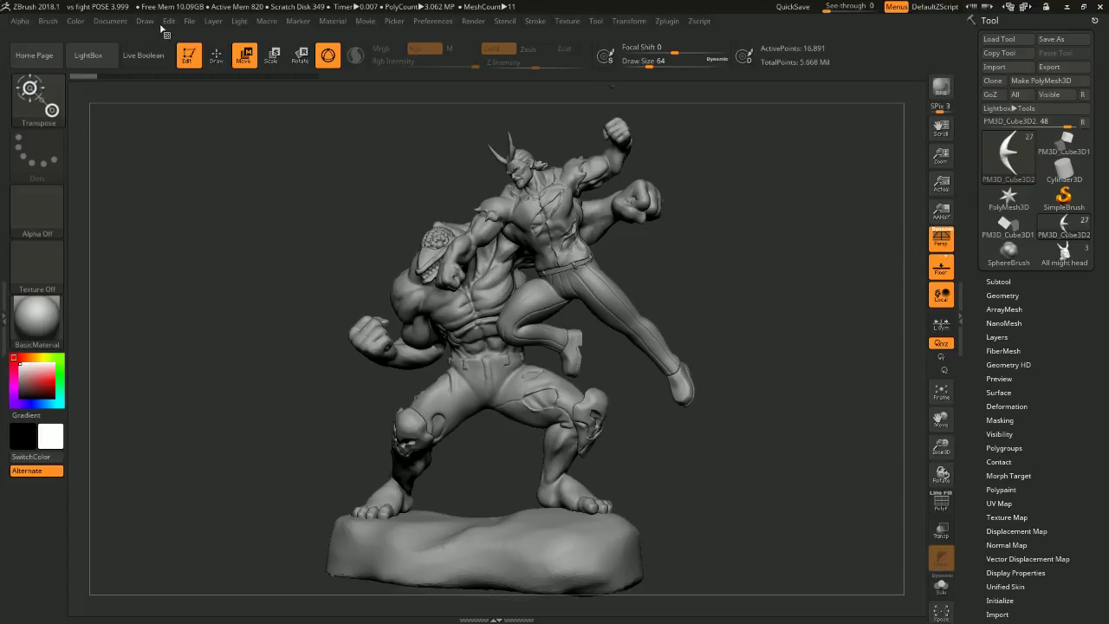
pyautogui.moveTo(726, 251)
pyautogui.mouseDown()
pyautogui.moveTo(771, 260)
pyautogui.moveTo(782, 307)
pyautogui.mouseUp()
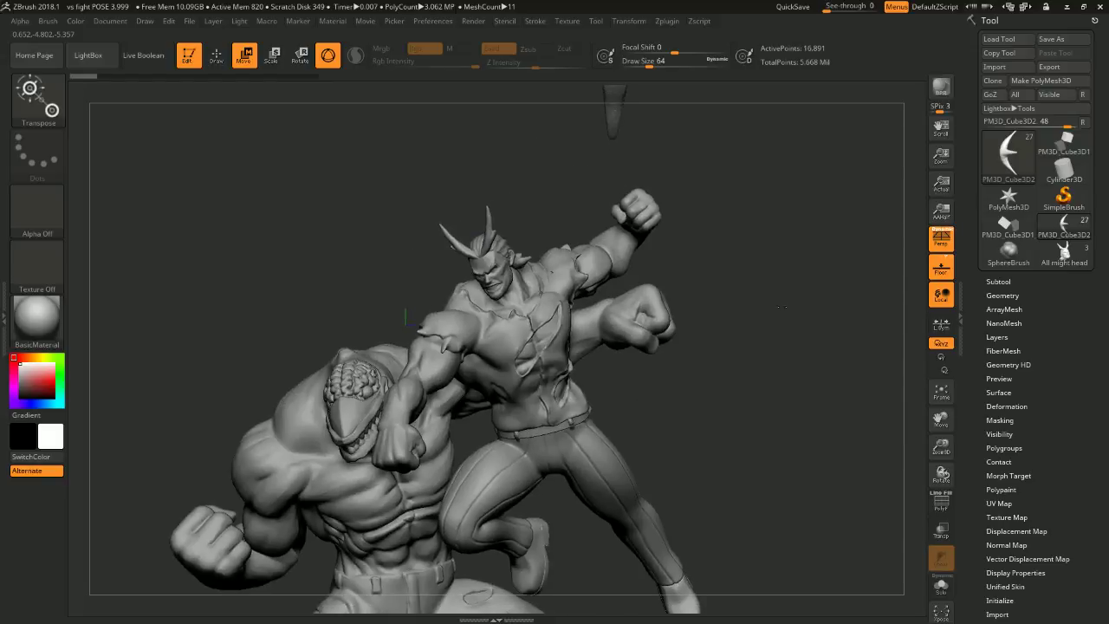
pyautogui.moveTo(780, 468)
pyautogui.mouseDown()
pyautogui.moveTo(766, 281)
pyautogui.moveTo(733, 181)
pyautogui.mouseUp()
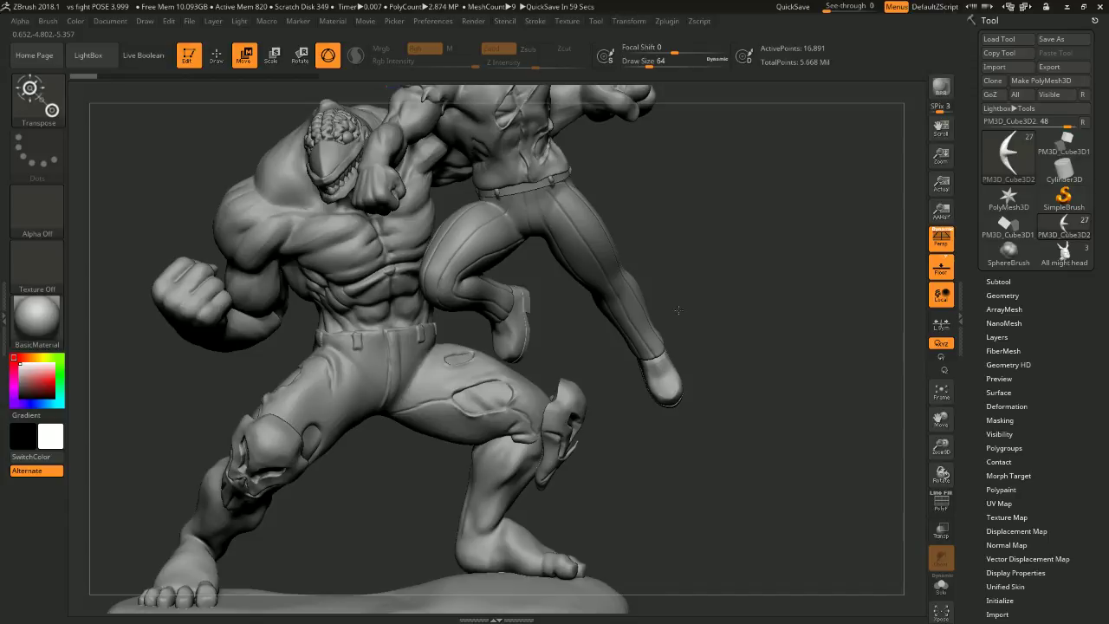
pyautogui.moveTo(677, 310); pyautogui.dragTo(836, 252)
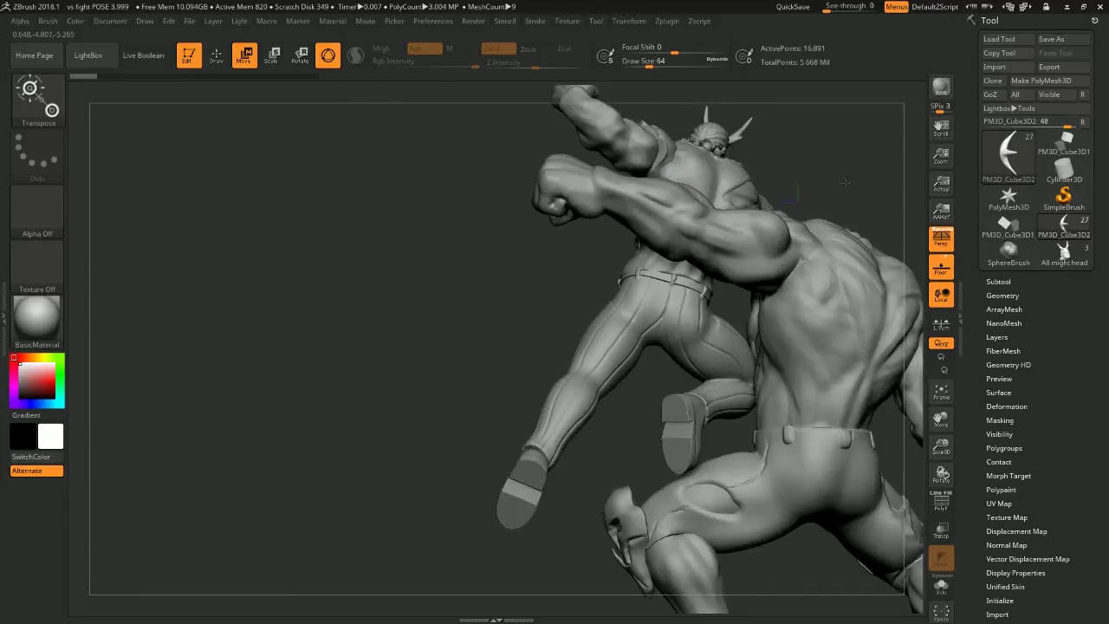
pyautogui.moveTo(846, 182); pyautogui.dragTo(682, 184)
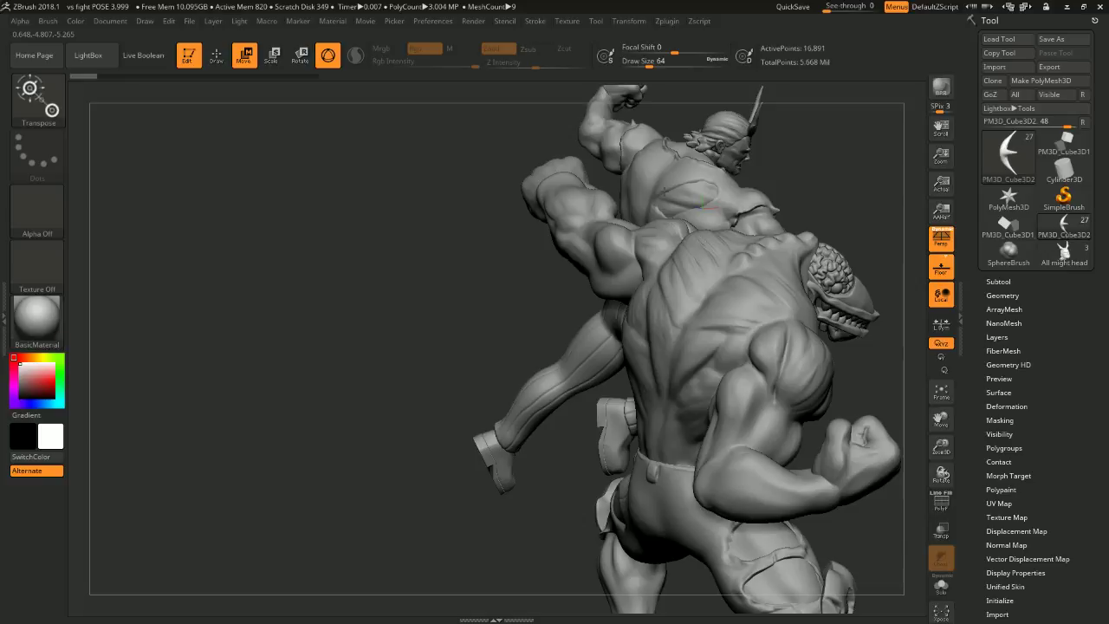
pyautogui.moveTo(640, 231); pyautogui.dragTo(737, 334)
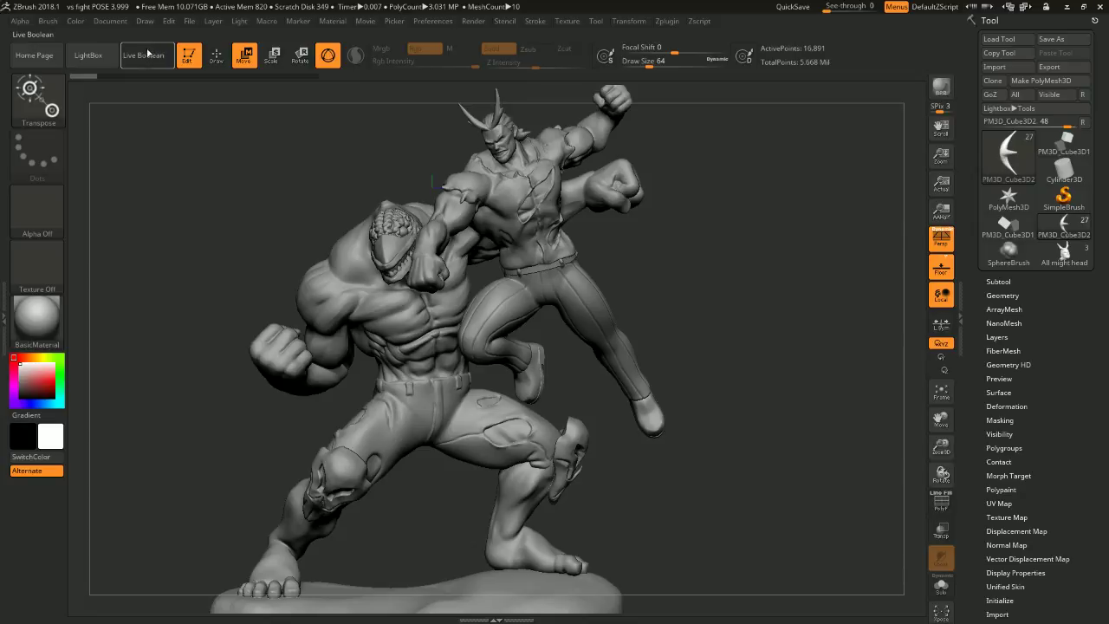
pyautogui.moveTo(745, 300); pyautogui.dragTo(752, 250)
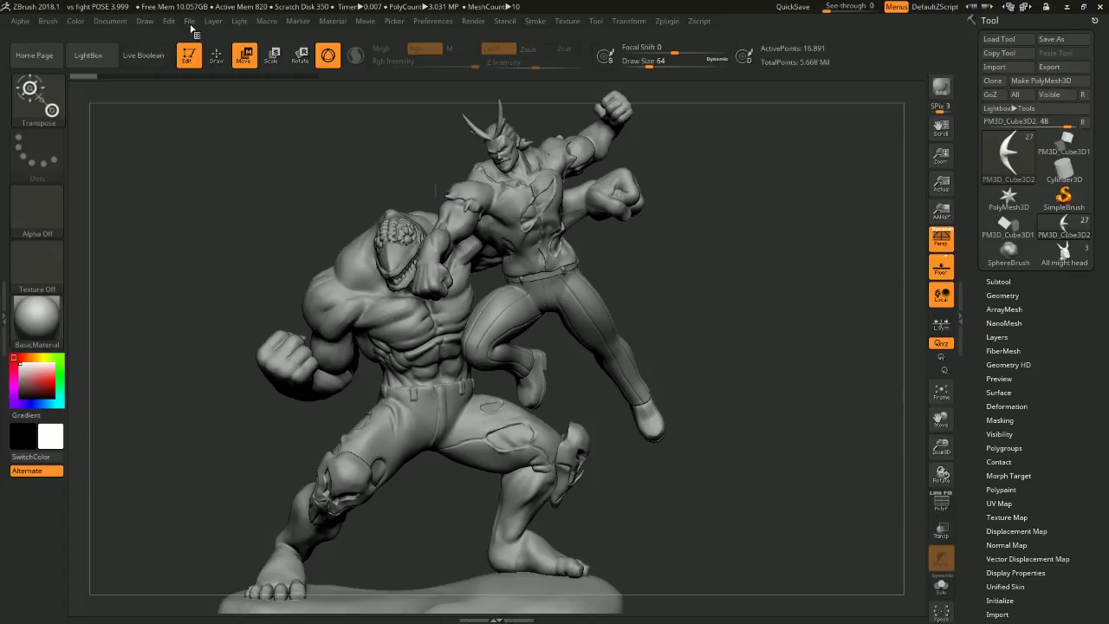
# - Open the project popeye 1.ZPR from the recent files
pyautogui.click(190, 21)
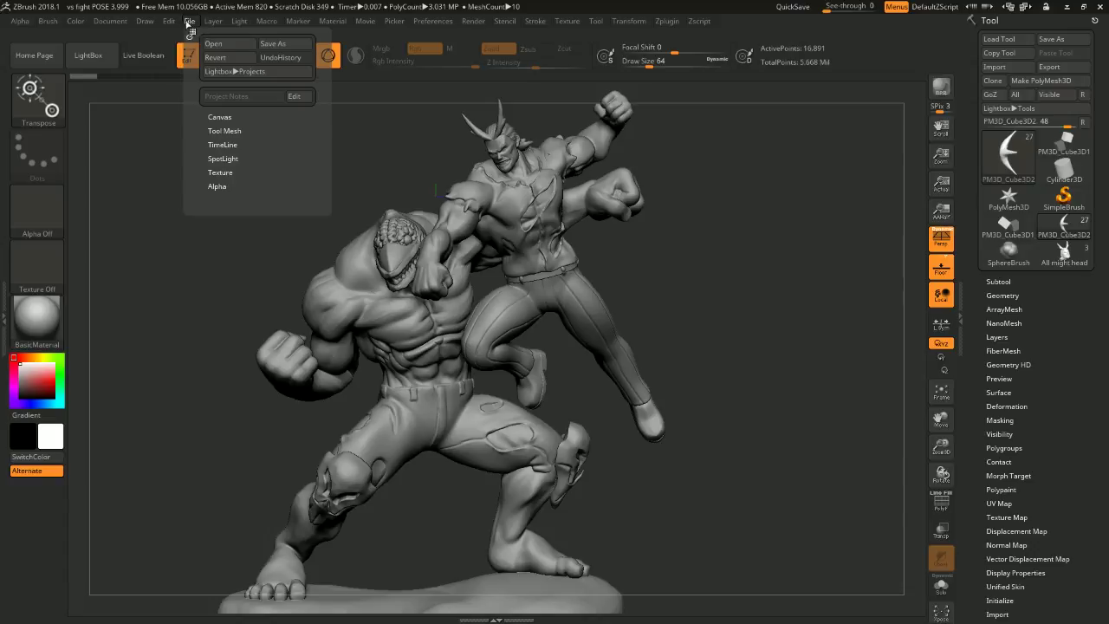
pyautogui.moveTo(148, 25)
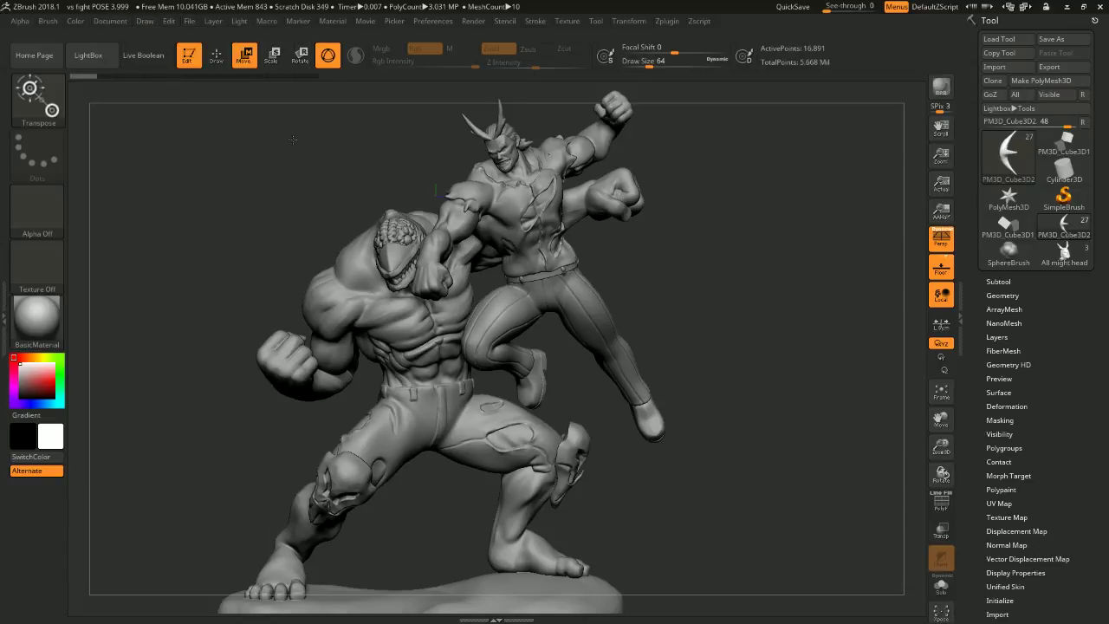
pyautogui.click(88, 55)
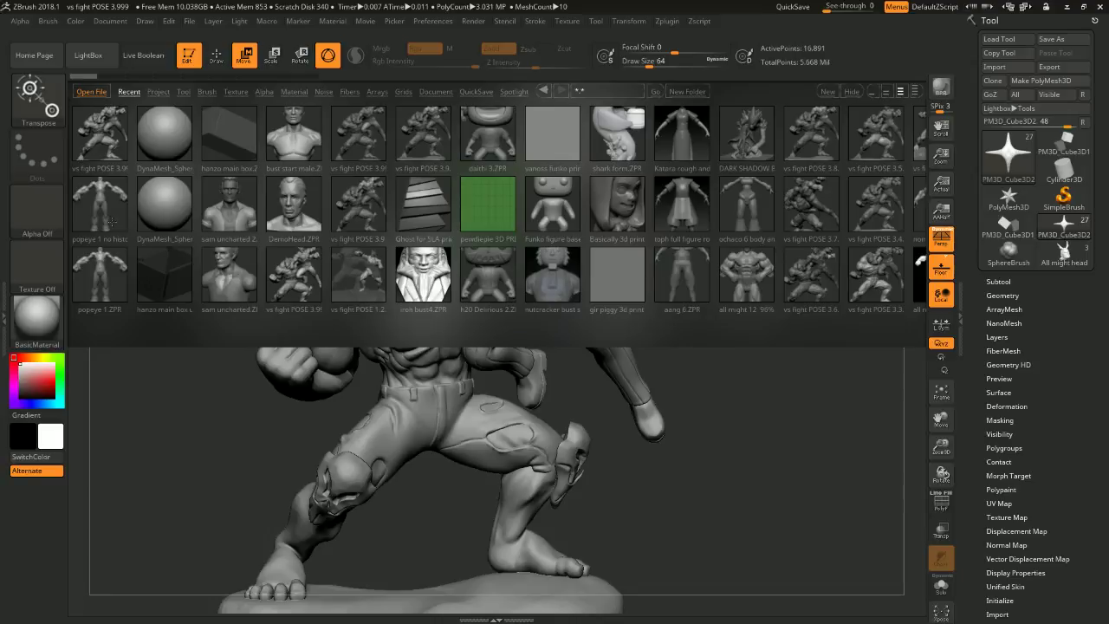
pyautogui.click(115, 227)
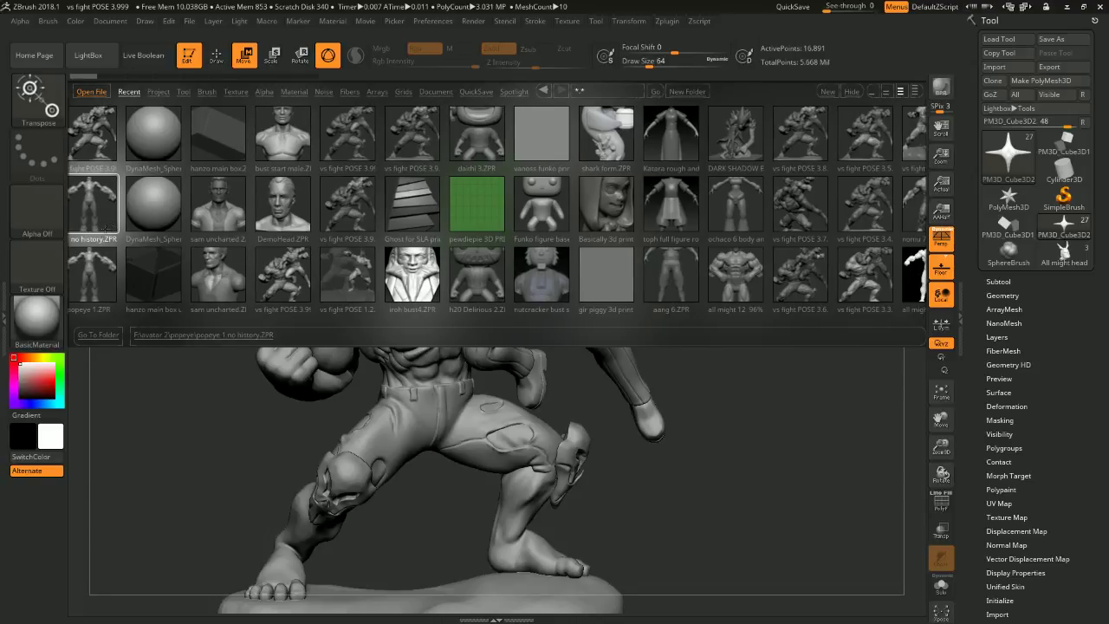
pyautogui.click(98, 260)
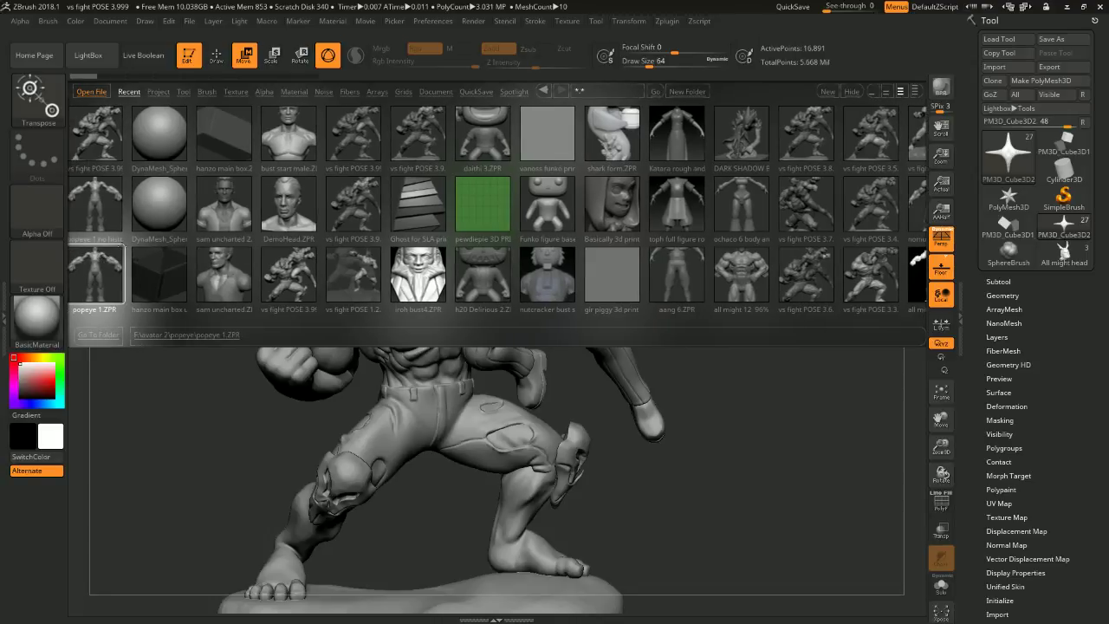
pyautogui.doubleClick(112, 259)
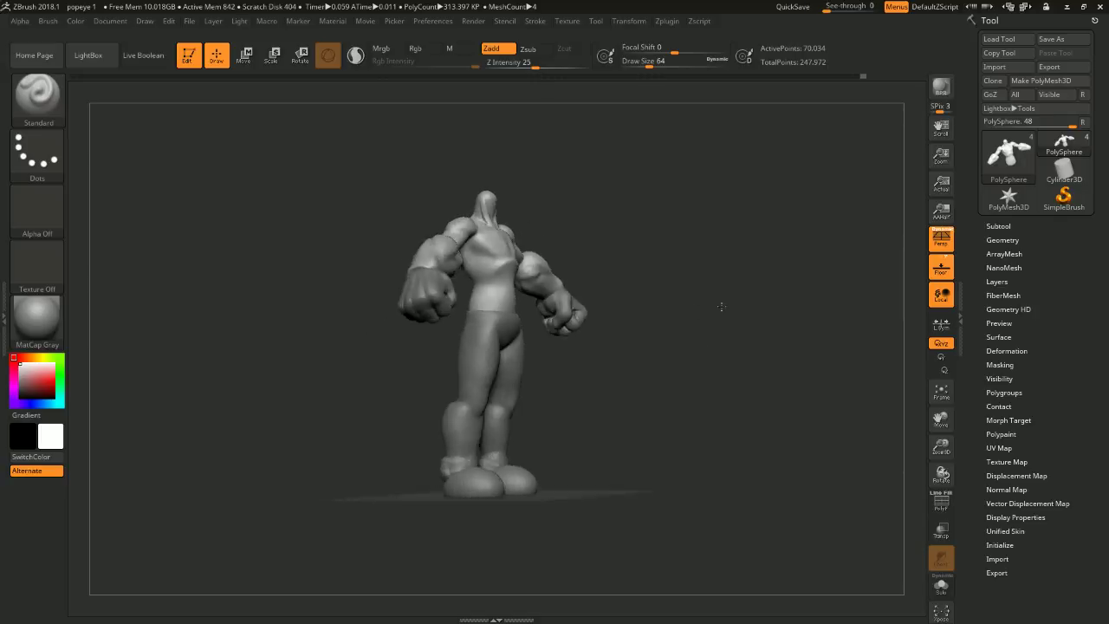
# - Examine the full figure from the front, side and back, including the arms, fists, torso and bare neck
pyautogui.moveTo(718, 306); pyautogui.dragTo(780, 250)
pyautogui.moveTo(745, 281)
pyautogui.mouseDown()
pyautogui.moveTo(691, 290)
pyautogui.moveTo(741, 268)
pyautogui.moveTo(731, 311)
pyautogui.moveTo(768, 312)
pyautogui.moveTo(795, 334)
pyautogui.moveTo(742, 285)
pyautogui.mouseUp()
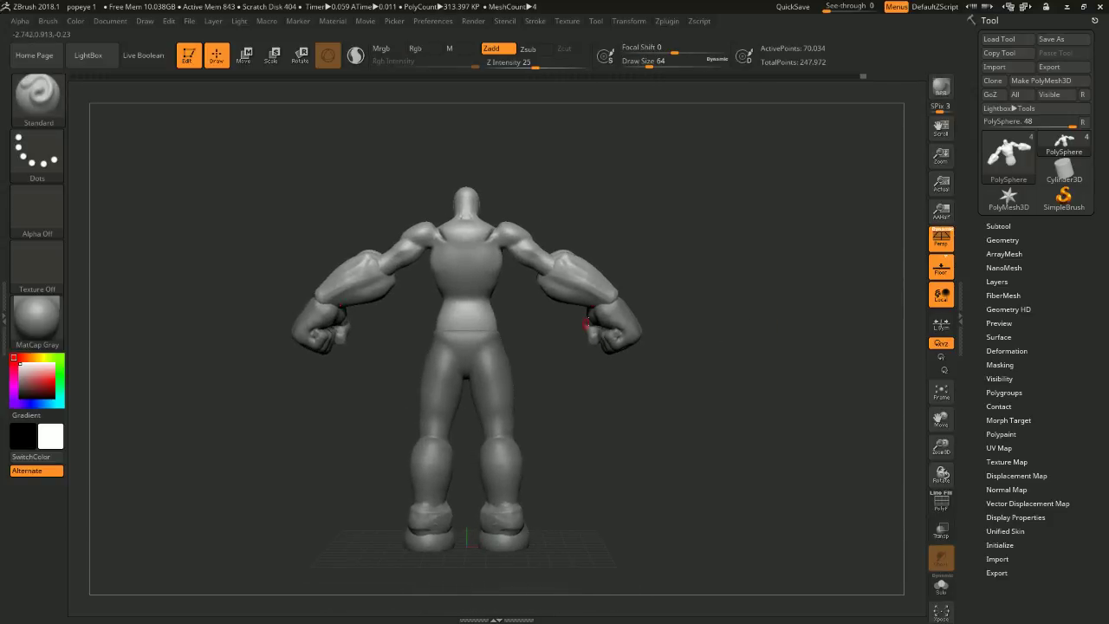
pyautogui.moveTo(659, 307); pyautogui.dragTo(696, 359)
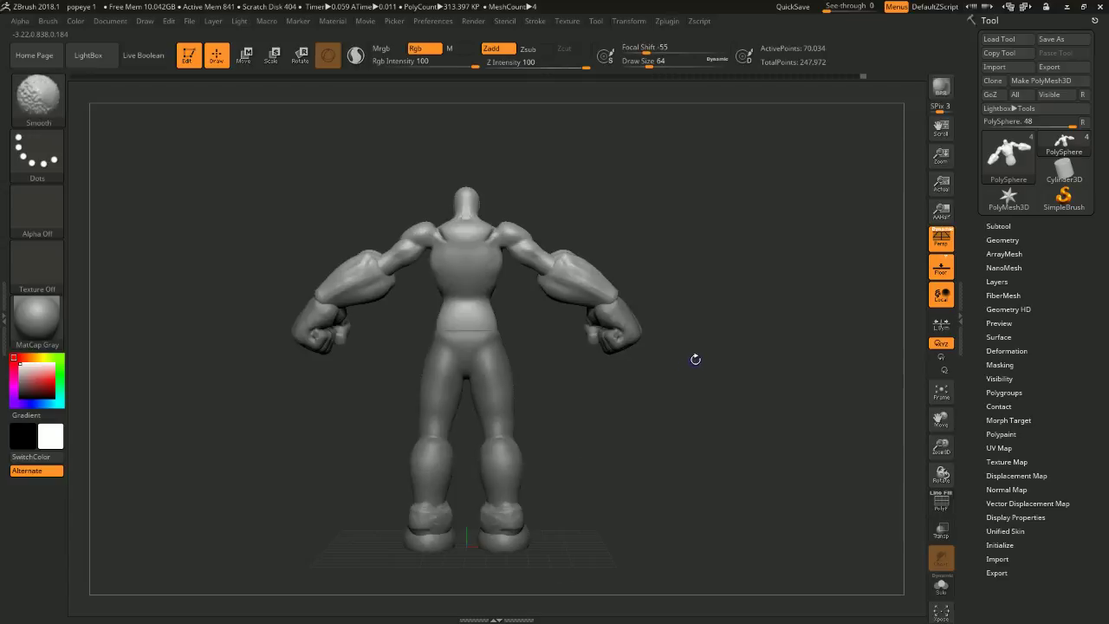
pyautogui.moveTo(712, 290); pyautogui.dragTo(688, 366)
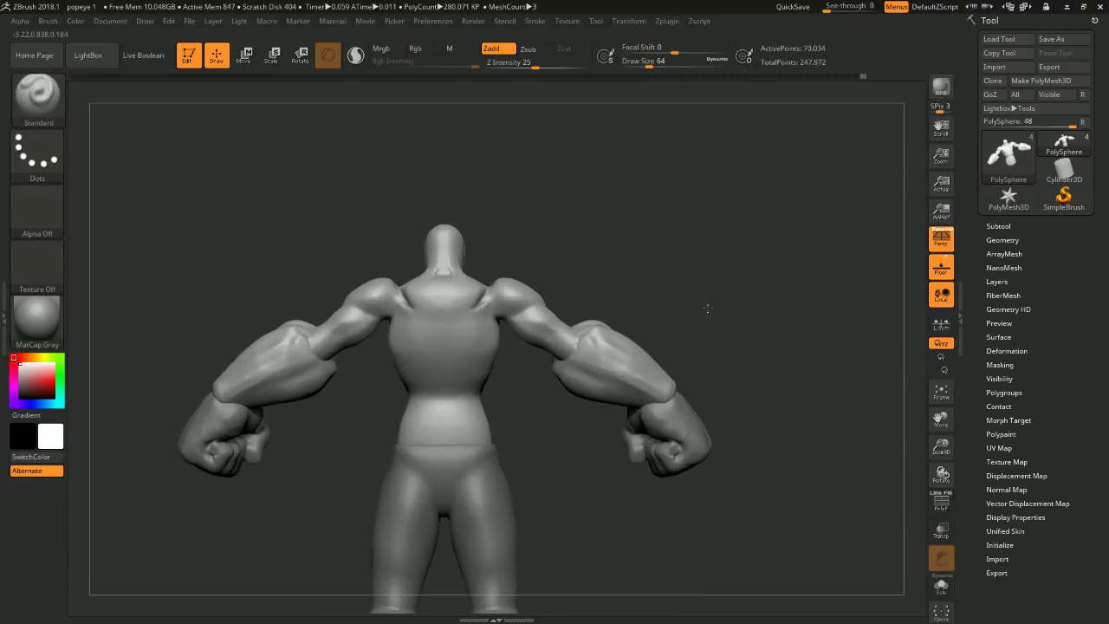
pyautogui.moveTo(724, 313); pyautogui.dragTo(752, 307)
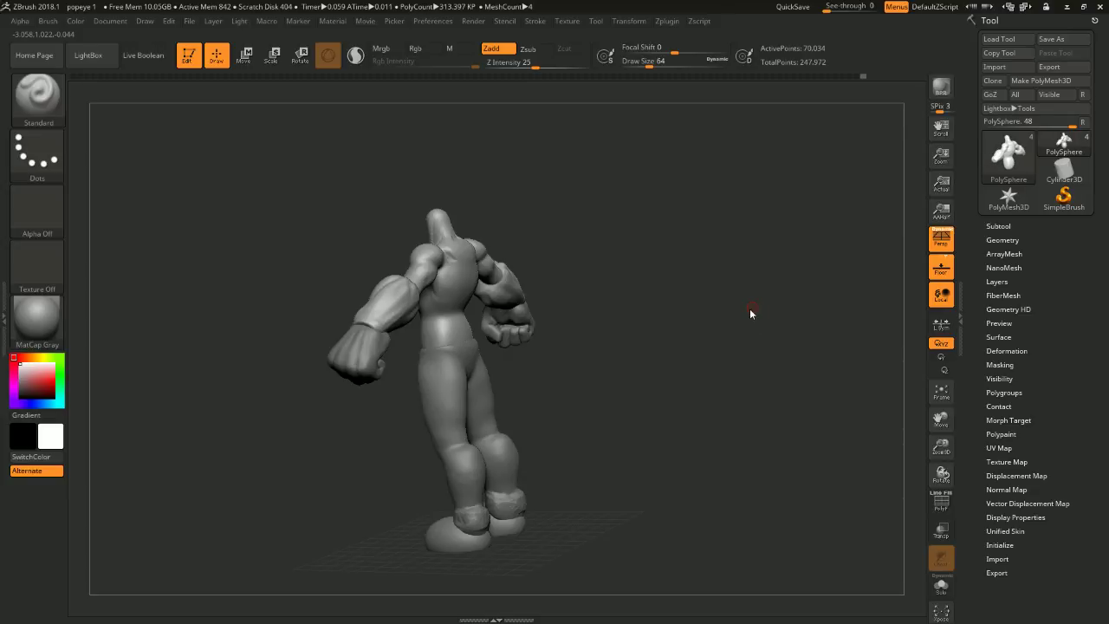
pyautogui.keyDown('shift'); pyautogui.moveTo(759, 302); pyautogui.dragTo(780, 310); pyautogui.keyUp('shift')
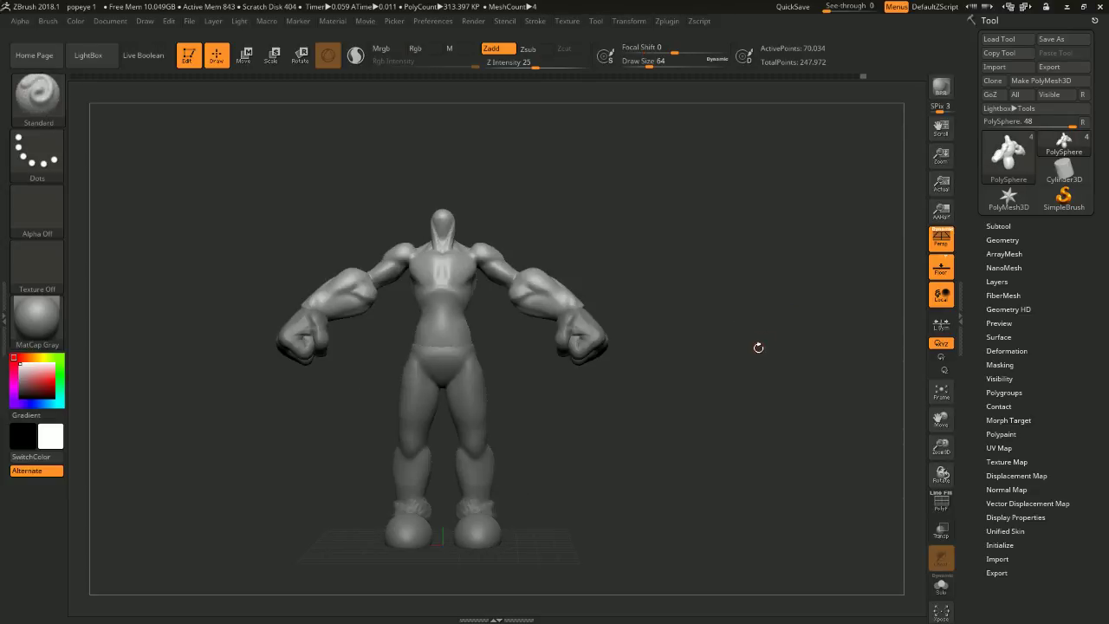
pyautogui.keyDown('alt'); pyautogui.moveTo(736, 338); pyautogui.dragTo(750, 350); pyautogui.keyUp('alt')
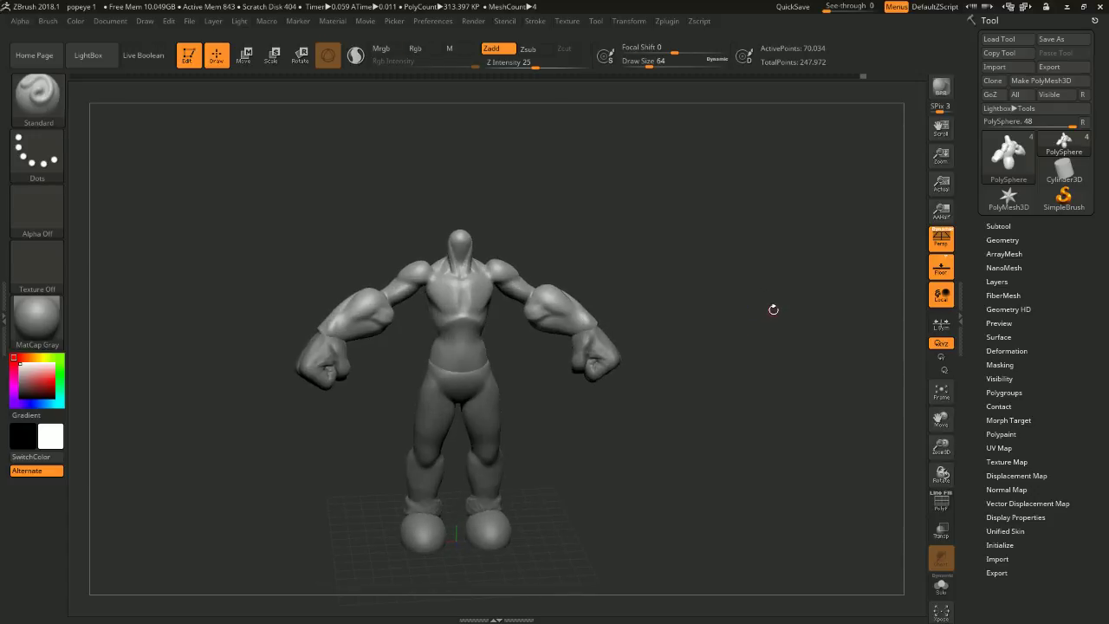
pyautogui.press('shift')
pyautogui.moveTo(762, 285)
pyautogui.keyDown('alt'); pyautogui.mouseDown()
pyautogui.moveTo(776, 313)
pyautogui.moveTo(780, 305)
pyautogui.moveTo(783, 318)
pyautogui.moveTo(801, 316)
pyautogui.moveTo(800, 331)
pyautogui.moveTo(783, 309)
pyautogui.moveTo(766, 310)
pyautogui.mouseUp(); pyautogui.keyUp('alt')
pyautogui.moveTo(548, 224); pyautogui.dragTo(615, 217)
pyautogui.moveTo(650, 180)
pyautogui.mouseDown()
pyautogui.moveTo(624, 173)
pyautogui.moveTo(641, 222)
pyautogui.mouseUp()
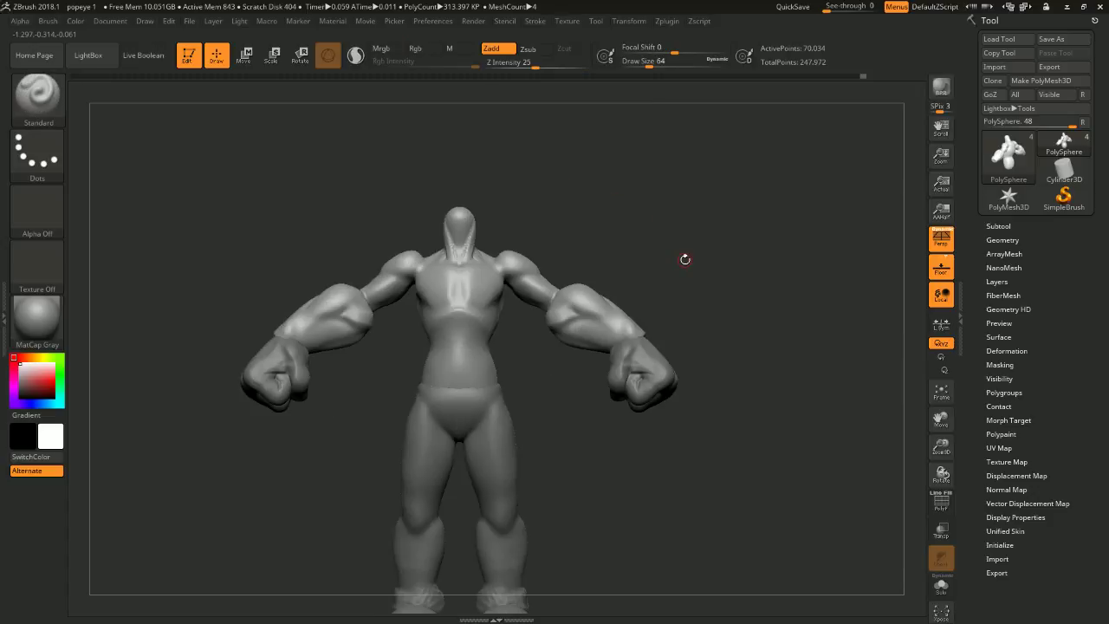
pyautogui.moveTo(730, 242)
pyautogui.keyDown('alt'); pyautogui.mouseDown()
pyautogui.moveTo(676, 210)
pyautogui.moveTo(481, 248)
pyautogui.moveTo(520, 251)
pyautogui.moveTo(642, 190)
pyautogui.moveTo(705, 220)
pyautogui.moveTo(638, 228)
pyautogui.moveTo(598, 203)
pyautogui.moveTo(695, 216)
pyautogui.moveTo(647, 228)
pyautogui.moveTo(634, 191)
pyautogui.moveTo(532, 201)
pyautogui.mouseUp(); pyautogui.keyUp('alt')
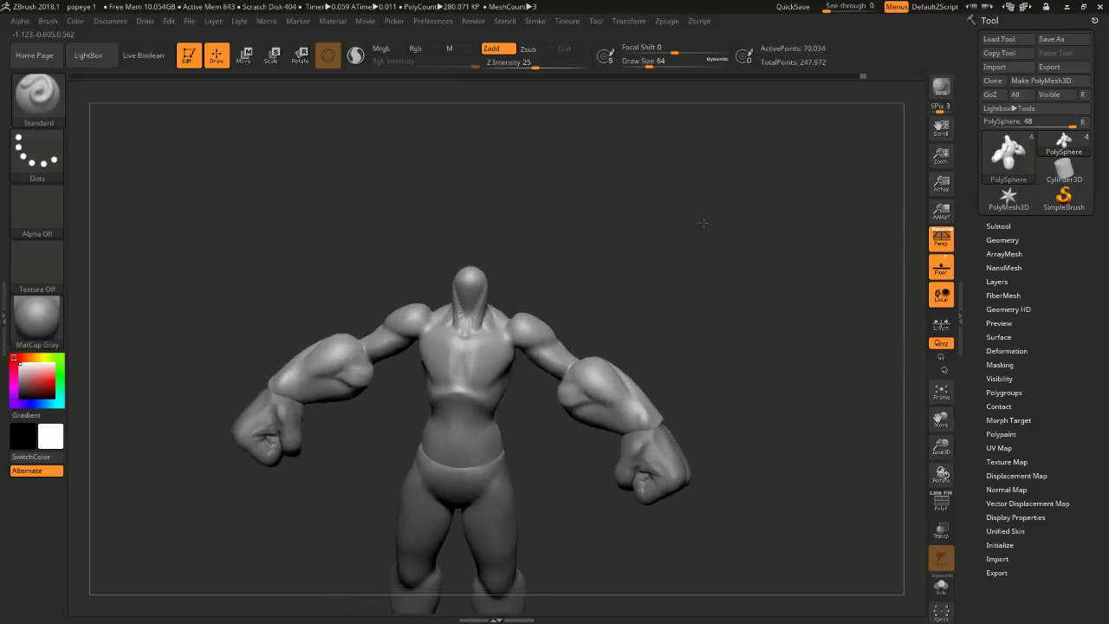
pyautogui.moveTo(539, 260)
pyautogui.mouseDown()
pyautogui.moveTo(584, 220)
pyautogui.moveTo(560, 208)
pyautogui.moveTo(584, 248)
pyautogui.moveTo(607, 226)
pyautogui.mouseUp()
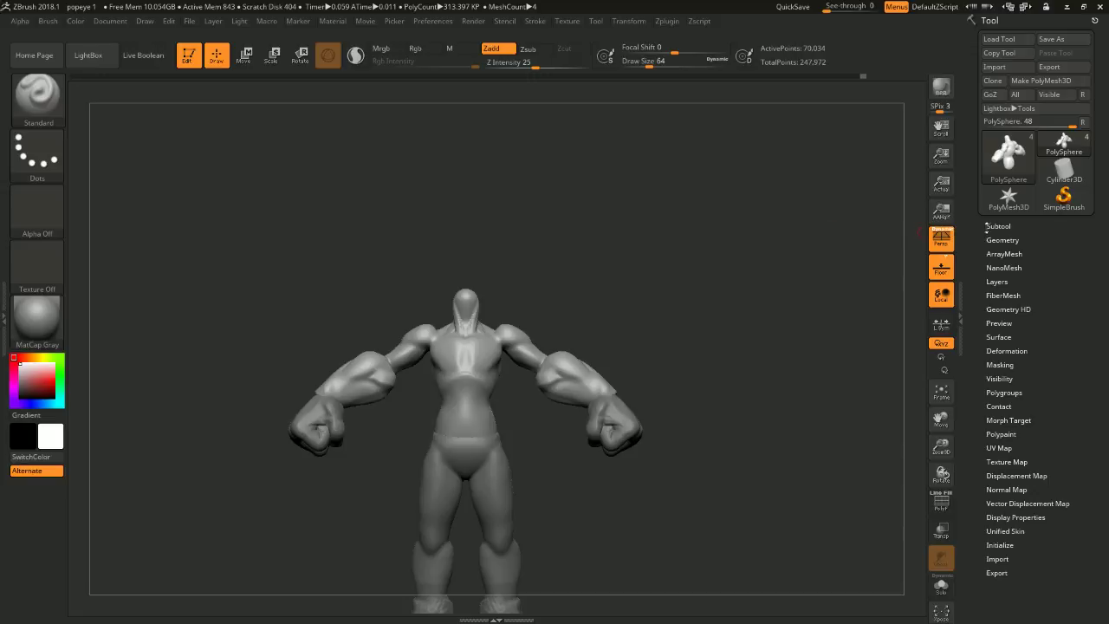
# - Append a Sphere3D to the figure as a new subtool and make it the active one
pyautogui.click(998, 226)
pyautogui.scroll(-2, 1040, 412)
pyautogui.scroll(-4, 1049, 398)
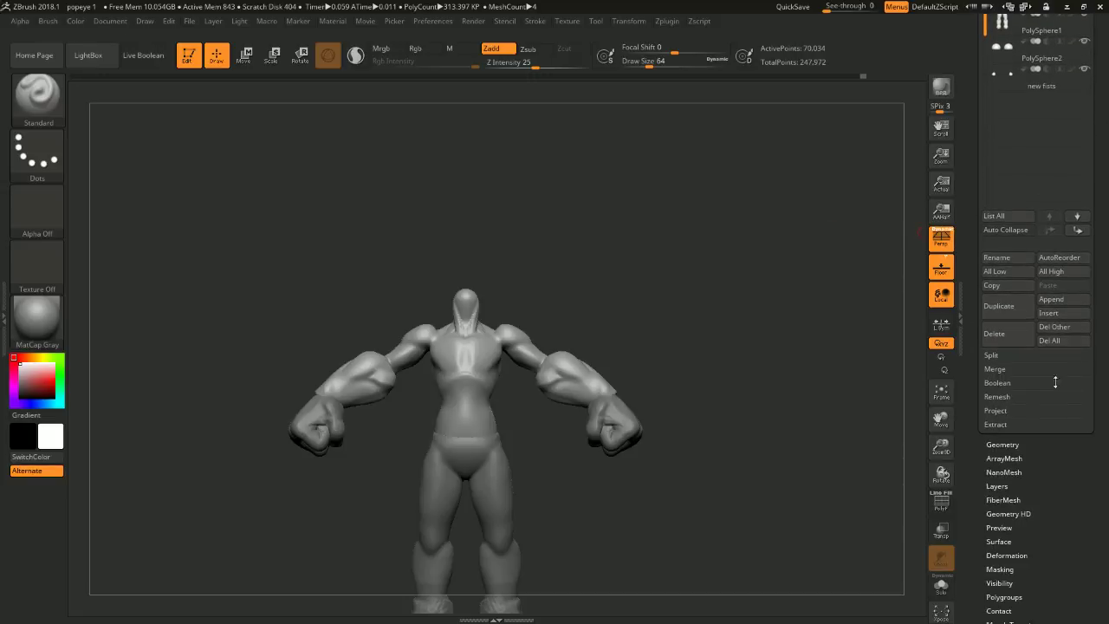
pyautogui.click(1002, 444)
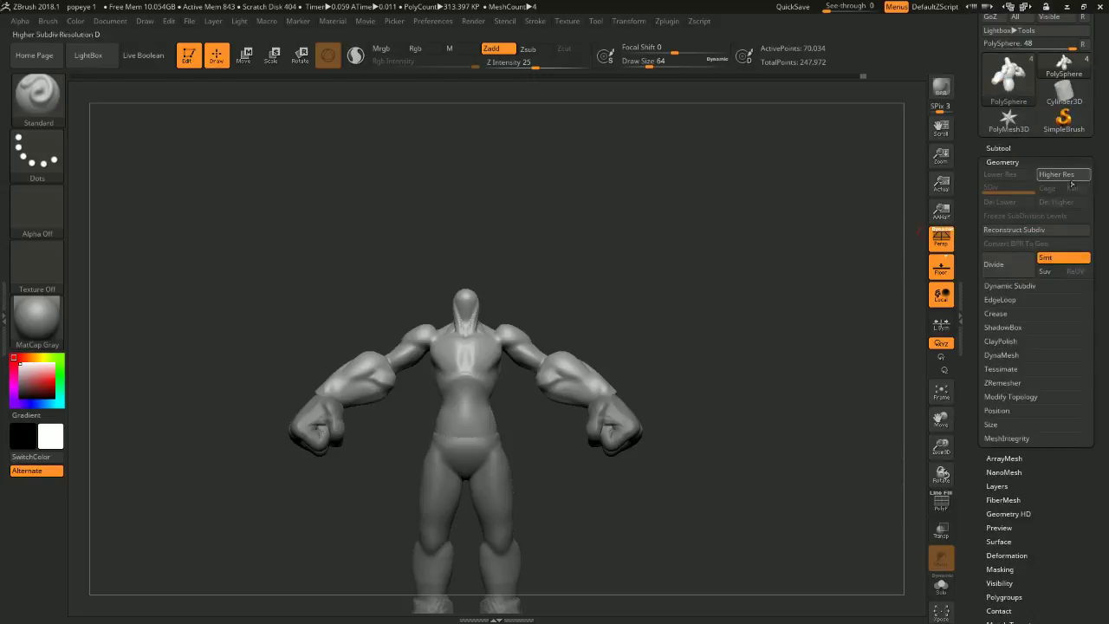
pyautogui.click(1005, 149)
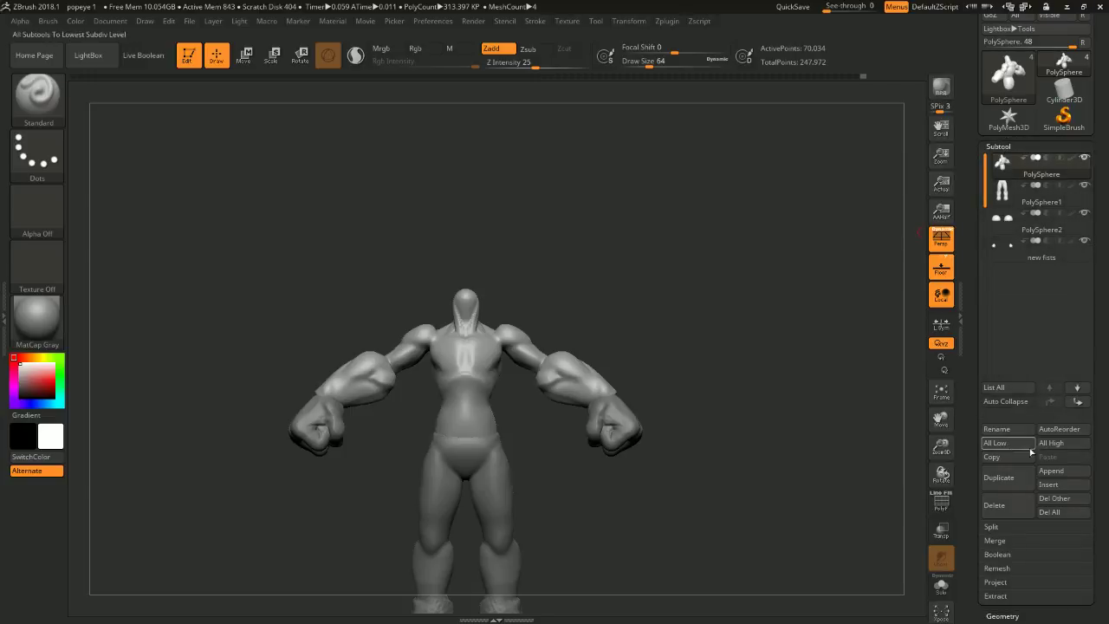
pyautogui.click(1051, 471)
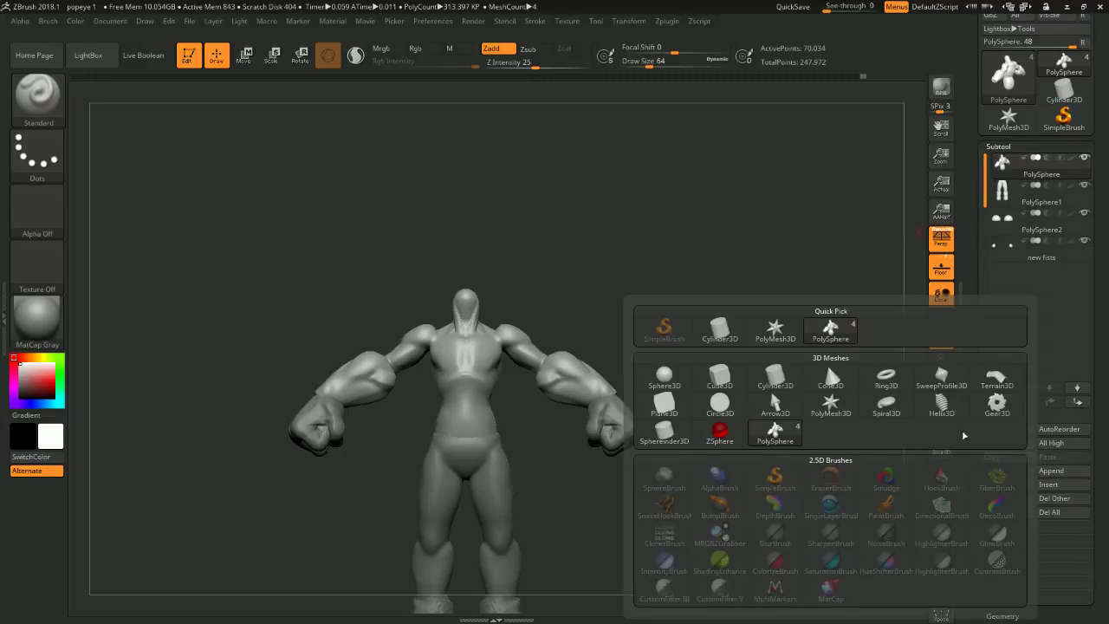
pyautogui.click(672, 374)
pyautogui.keyDown('alt'); pyautogui.click(468, 337); pyautogui.keyUp('alt')
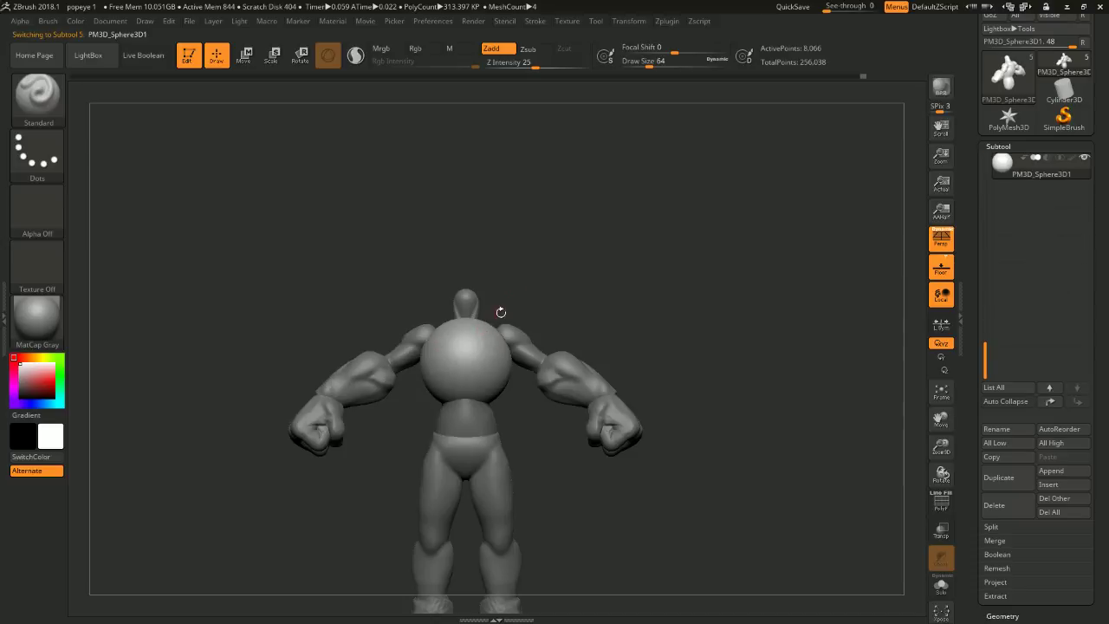
# - Raise the sphere above the neck and scale it down to head size, seating it slightly forward on the neck
pyautogui.click(244, 55)
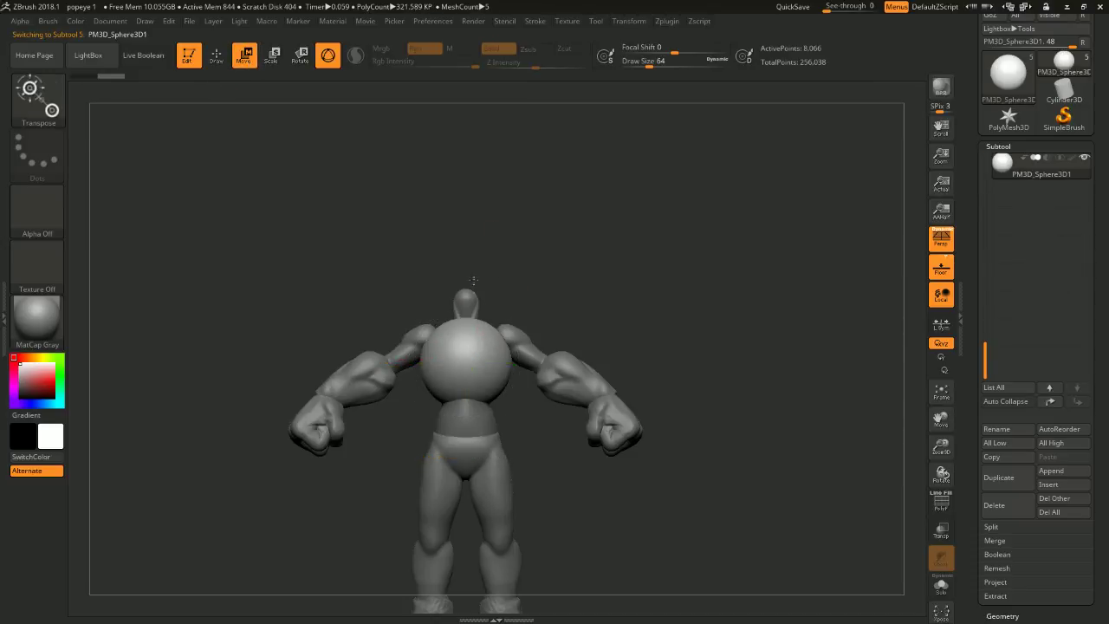
pyautogui.moveTo(470, 286); pyautogui.dragTo(471, 170)
pyautogui.keyDown('shift'); pyautogui.moveTo(763, 173); pyautogui.dragTo(493, 178); pyautogui.keyUp('shift')
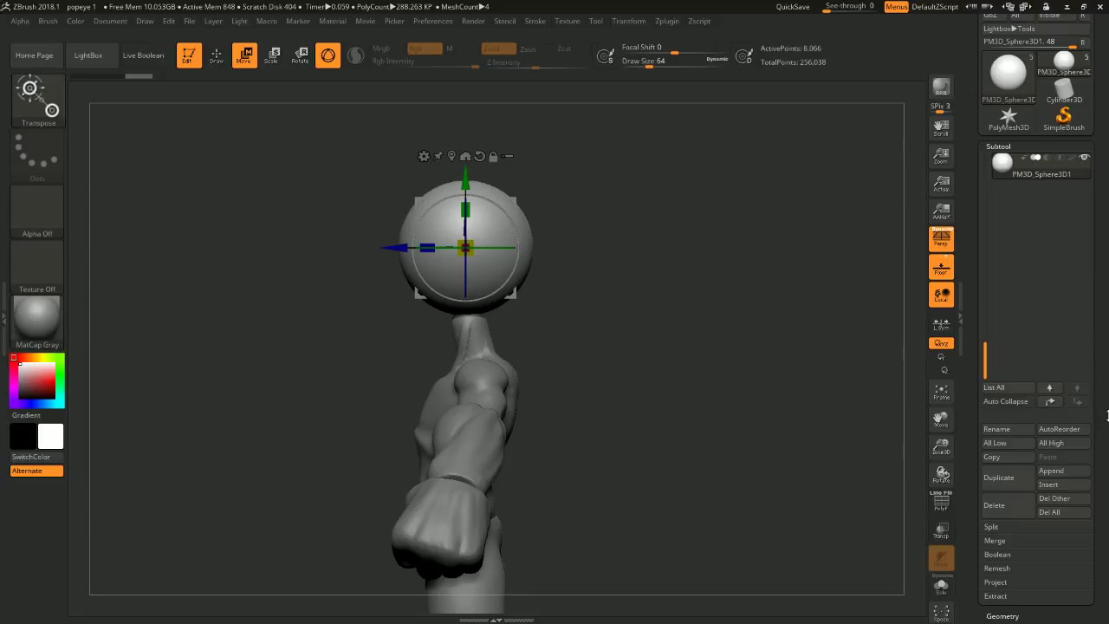
pyautogui.keyDown('shift'); pyautogui.moveTo(782, 387); pyautogui.dragTo(640, 287); pyautogui.keyUp('shift')
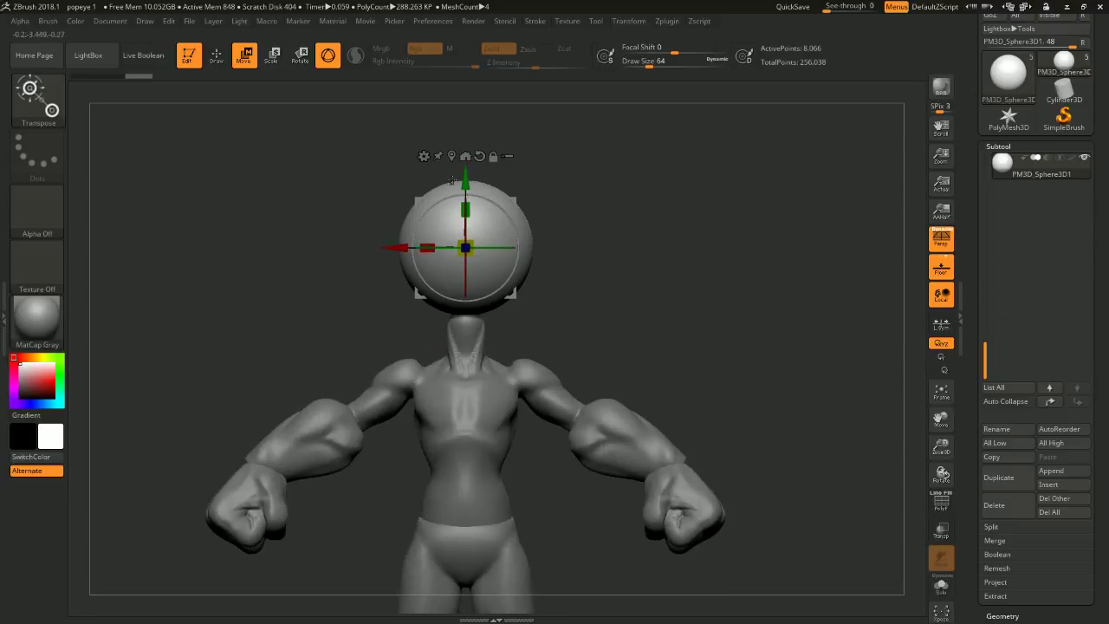
pyautogui.keyDown('shift'); pyautogui.moveTo(453, 180); pyautogui.dragTo(381, 180); pyautogui.keyUp('shift')
pyautogui.moveTo(466, 248); pyautogui.dragTo(444, 256)
pyautogui.moveTo(511, 207); pyautogui.dragTo(500, 235)
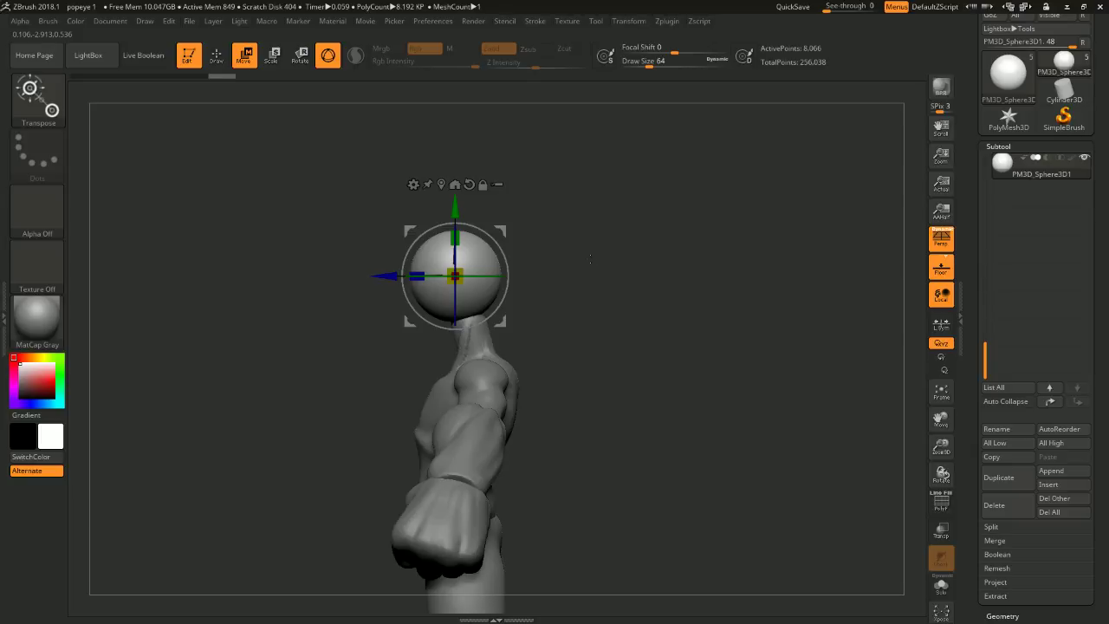
# - Stretch the sphere's lower front down toward a chin using the Move brush at draw size 422, undoing a misjudged stroke
pyautogui.press('b')
pyautogui.press('m')
pyautogui.press('v')
pyautogui.press('s')
pyautogui.moveTo(597, 257); pyautogui.dragTo(630, 257)
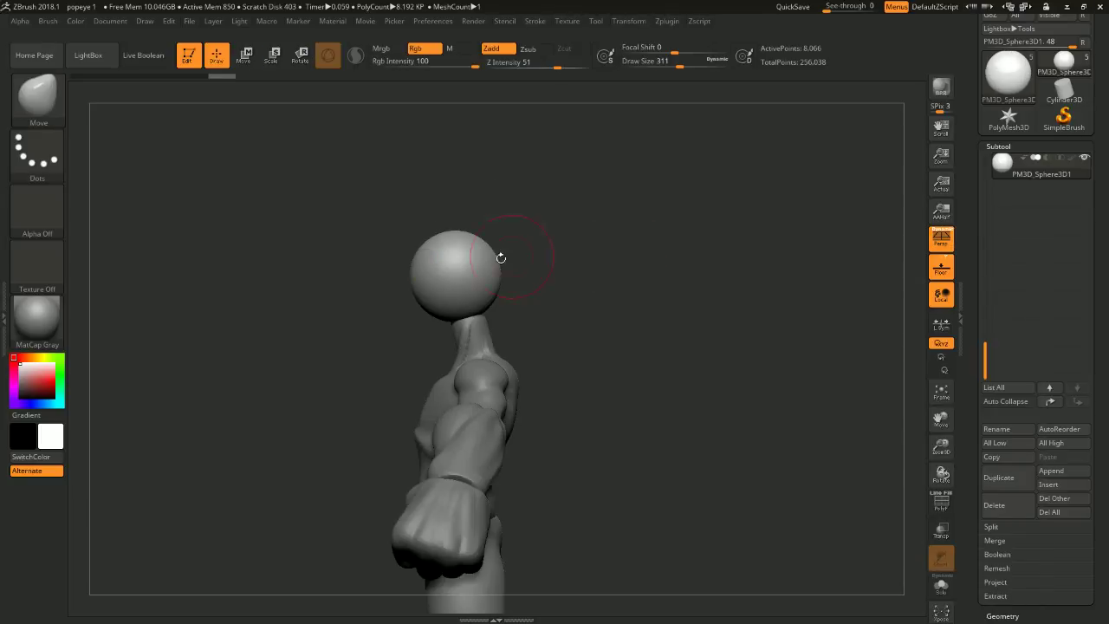
pyautogui.press('s')
pyautogui.moveTo(404, 292)
pyautogui.mouseDown()
pyautogui.moveTo(417, 292)
pyautogui.moveTo(417, 356)
pyautogui.mouseUp()
pyautogui.hotkey('ctrl', 'z')
pyautogui.moveTo(413, 313); pyautogui.dragTo(631, 280)
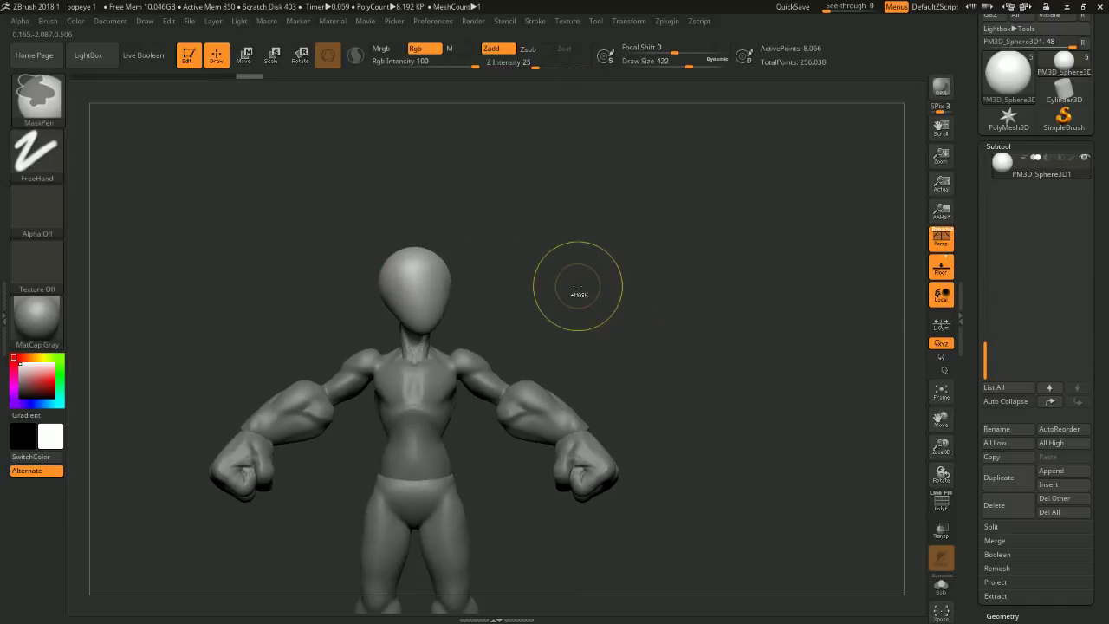
# - Pull the chin area further down and forward with the Move brush to give the head an egg shape
pyautogui.keyDown('shift'); pyautogui.moveTo(539, 287); pyautogui.dragTo(590, 303); pyautogui.keyUp('shift')
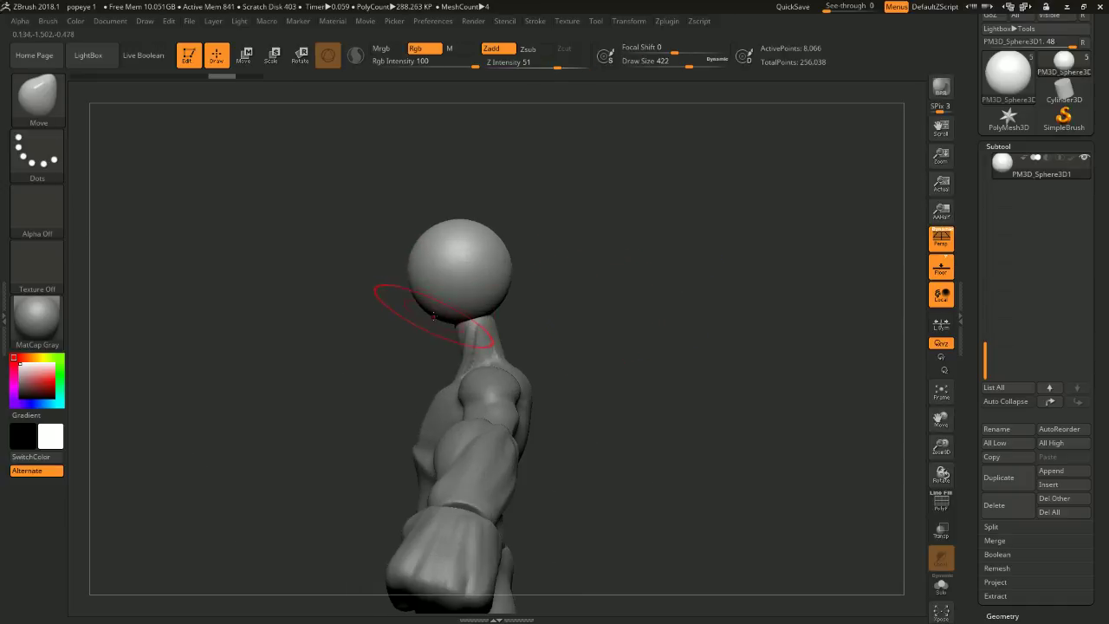
pyautogui.moveTo(432, 326); pyautogui.dragTo(425, 343)
pyautogui.keyDown('shift'); pyautogui.moveTo(555, 321); pyautogui.dragTo(599, 273); pyautogui.keyUp('shift')
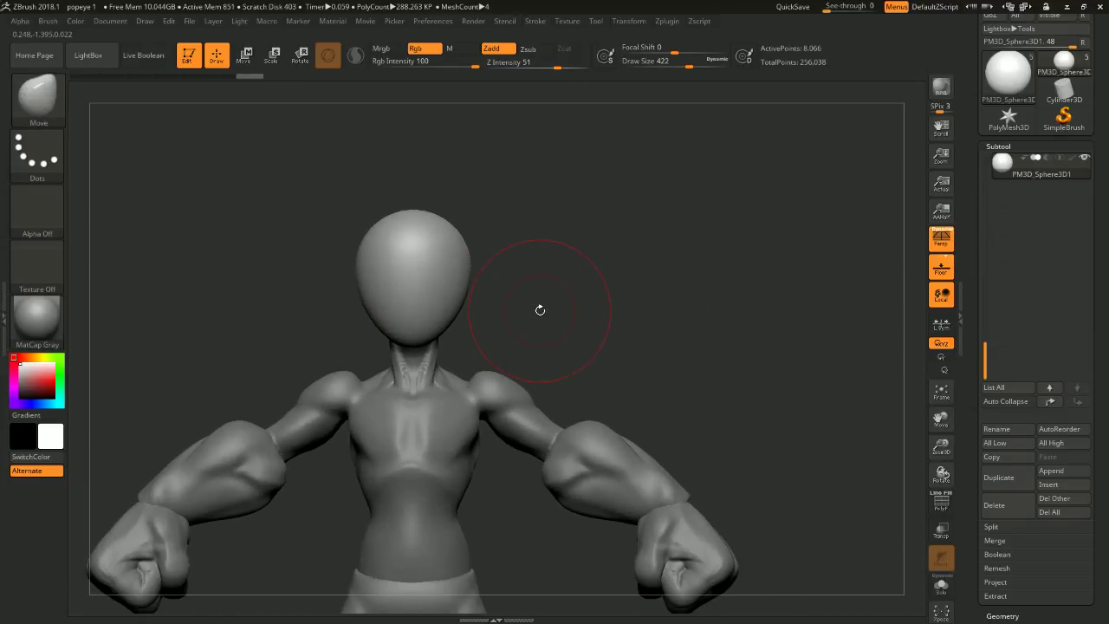
pyautogui.moveTo(636, 303); pyautogui.dragTo(604, 307)
# - Scale the head down slightly with the gizmo and check its proportion against the whole body
pyautogui.click(244, 55)
pyautogui.keyDown('shift'); pyautogui.moveTo(554, 248); pyautogui.dragTo(457, 227); pyautogui.keyUp('shift')
pyautogui.moveTo(457, 297); pyautogui.dragTo(446, 301)
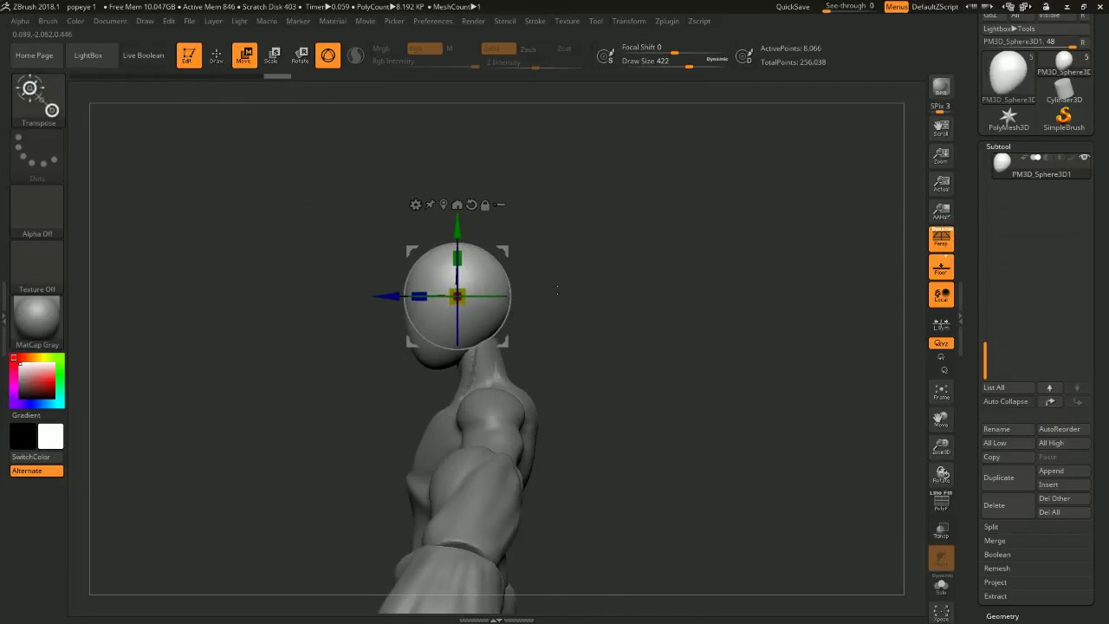
pyautogui.keyDown('shift'); pyautogui.moveTo(565, 243); pyautogui.dragTo(637, 270); pyautogui.keyUp('shift')
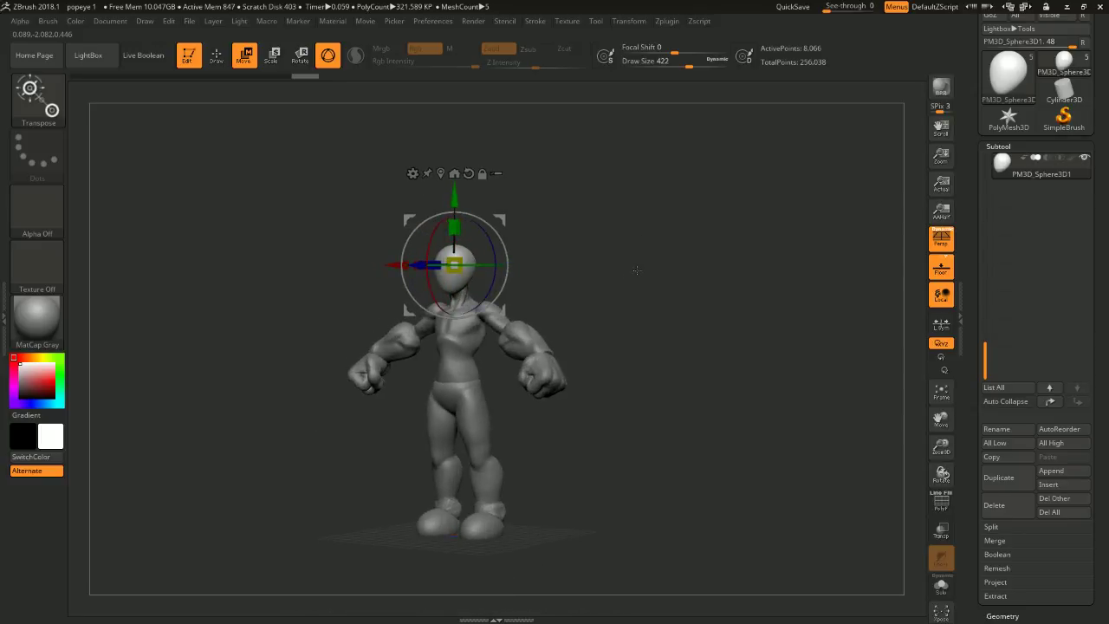
pyautogui.moveTo(520, 291); pyautogui.dragTo(539, 338)
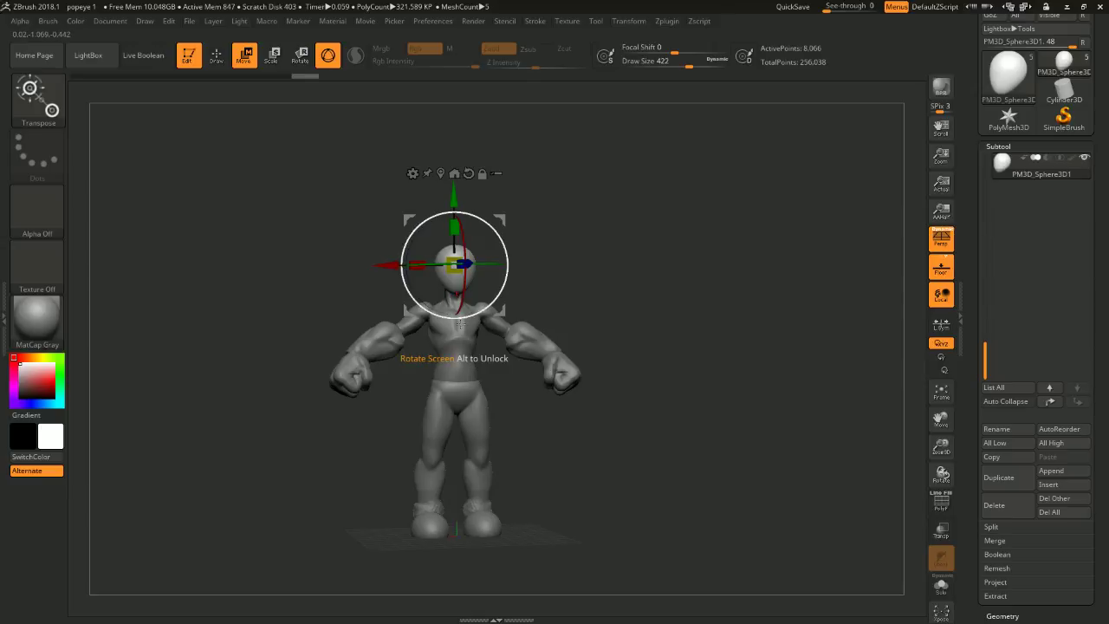
pyautogui.keyDown('shift'); pyautogui.moveTo(554, 286); pyautogui.dragTo(589, 265); pyautogui.keyUp('shift')
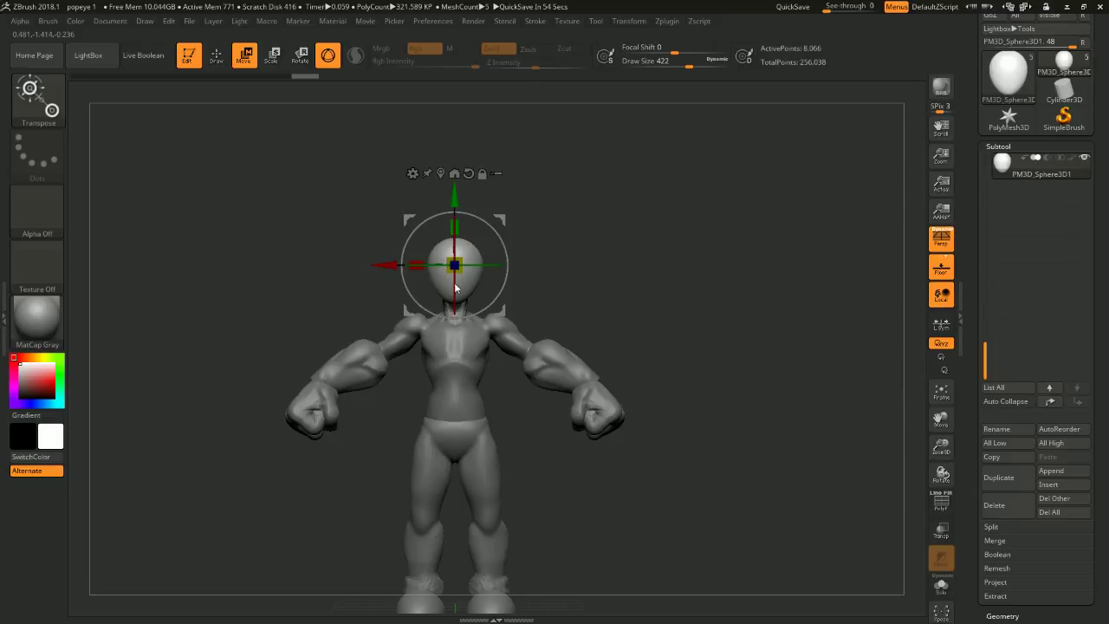
pyautogui.keyDown('alt'); pyautogui.moveTo(565, 176); pyautogui.dragTo(304, 92); pyautogui.keyUp('alt')
# - Carve a horizontal eye-socket band across the face below the brow using ClayBuildup at draw size 140
pyautogui.click(217, 54)
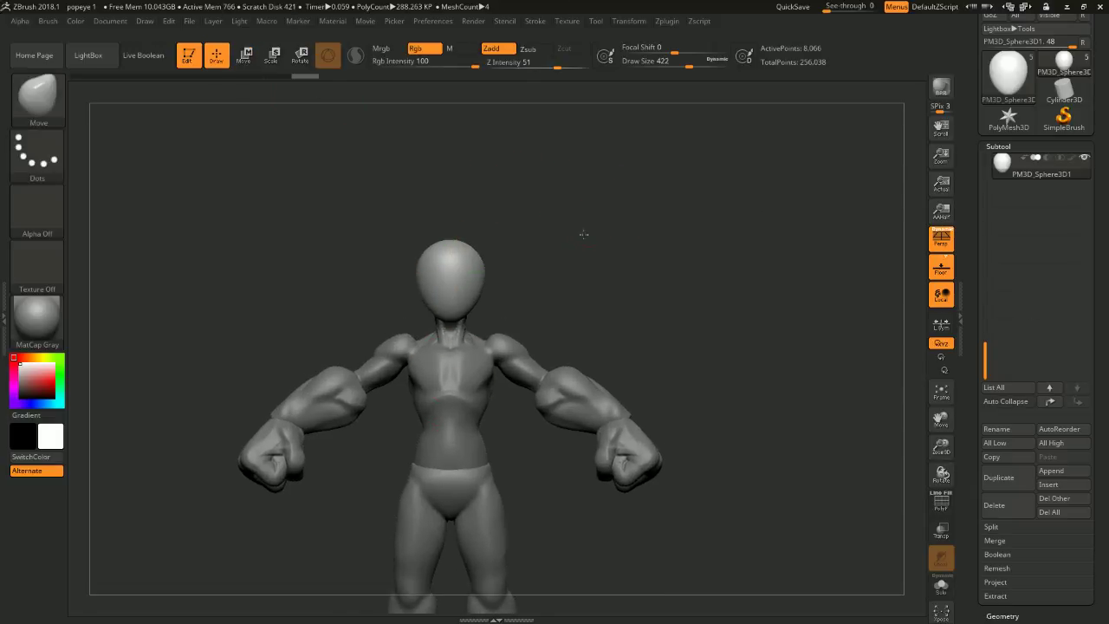
pyautogui.press('space')
pyautogui.moveTo(582, 232)
pyautogui.mouseDown()
pyautogui.moveTo(566, 232)
pyautogui.moveTo(584, 251)
pyautogui.moveTo(610, 251)
pyautogui.mouseUp()
pyautogui.moveTo(610, 251)
pyautogui.mouseDown()
pyautogui.moveTo(574, 252)
pyautogui.moveTo(613, 250)
pyautogui.moveTo(591, 250)
pyautogui.mouseUp()
pyautogui.press('b')
pyautogui.press('c')
pyautogui.press('b')
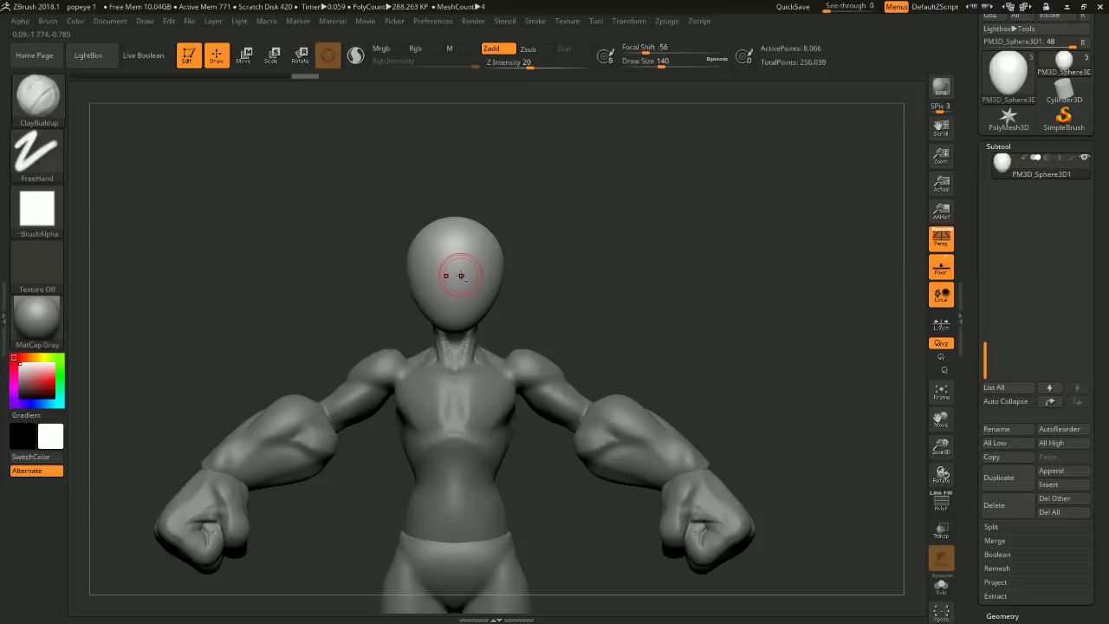
pyautogui.moveTo(459, 274)
pyautogui.keyDown('alt'); pyautogui.mouseDown()
pyautogui.moveTo(449, 277)
pyautogui.moveTo(459, 275)
pyautogui.mouseUp(); pyautogui.keyUp('alt')
pyautogui.moveTo(538, 273)
pyautogui.mouseDown()
pyautogui.moveTo(570, 230)
pyautogui.moveTo(578, 244)
pyautogui.mouseUp()
# - Push the sides of the head inward with the Move brush at draw size 393 to narrow the face
pyautogui.press('b')
pyautogui.press('m')
pyautogui.press('v')
pyautogui.press('space')
pyautogui.moveTo(495, 260)
pyautogui.mouseDown()
pyautogui.moveTo(472, 274)
pyautogui.moveTo(510, 271)
pyautogui.mouseUp()
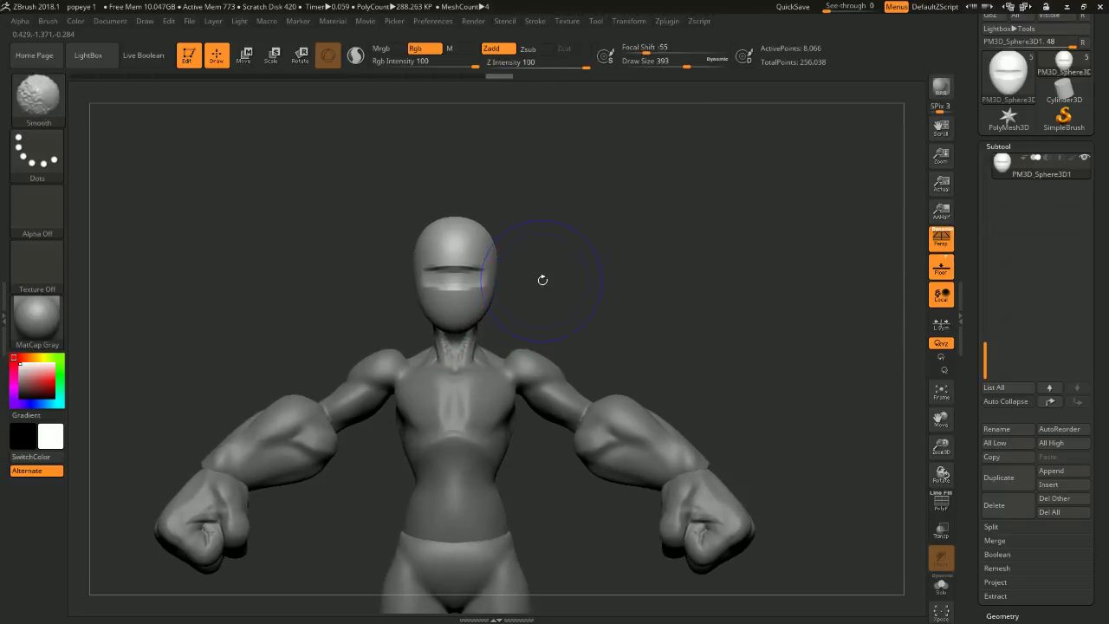
pyautogui.press('space')
pyautogui.moveTo(561, 279)
pyautogui.mouseDown()
pyautogui.moveTo(515, 260)
pyautogui.moveTo(554, 252)
pyautogui.moveTo(556, 268)
pyautogui.moveTo(541, 269)
pyautogui.moveTo(600, 226)
pyautogui.moveTo(470, 225)
pyautogui.moveTo(493, 252)
pyautogui.moveTo(469, 220)
pyautogui.moveTo(534, 213)
pyautogui.moveTo(530, 224)
pyautogui.mouseUp()
# - Block in the nose area and lower cheeks with ClayBuildup at draw size 90 and smooth the strokes beside the mouth
pyautogui.press('b')
pyautogui.press('c')
pyautogui.press('b')
pyautogui.press('space')
pyautogui.press('space')
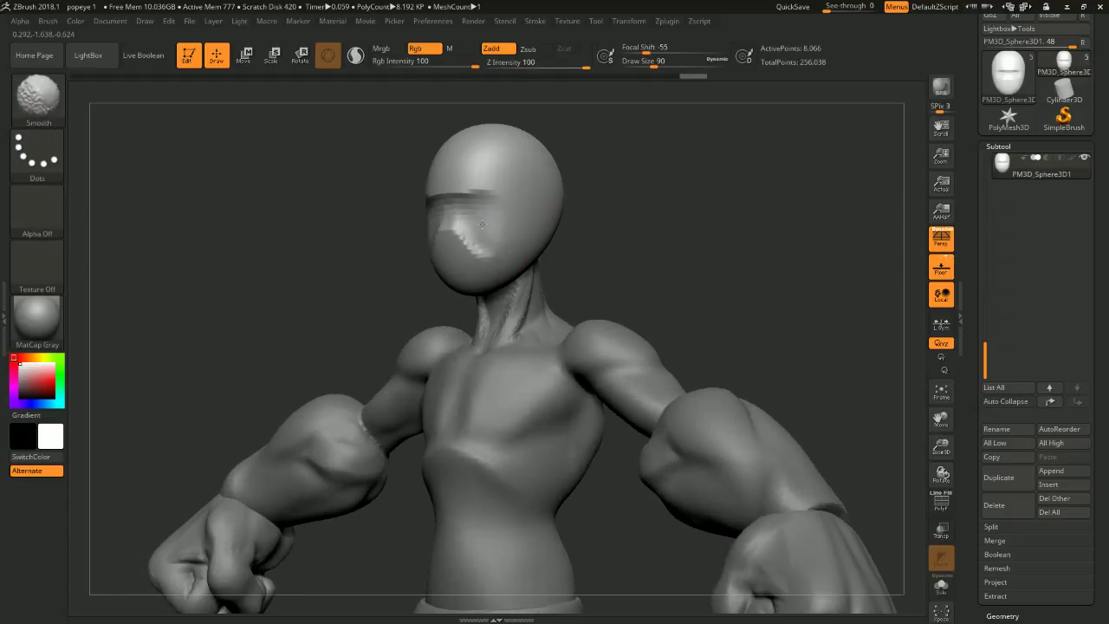
pyautogui.keyDown('shift'); pyautogui.moveTo(459, 227); pyautogui.dragTo(485, 258); pyautogui.keyUp('shift')
pyautogui.moveTo(612, 225); pyautogui.dragTo(676, 229)
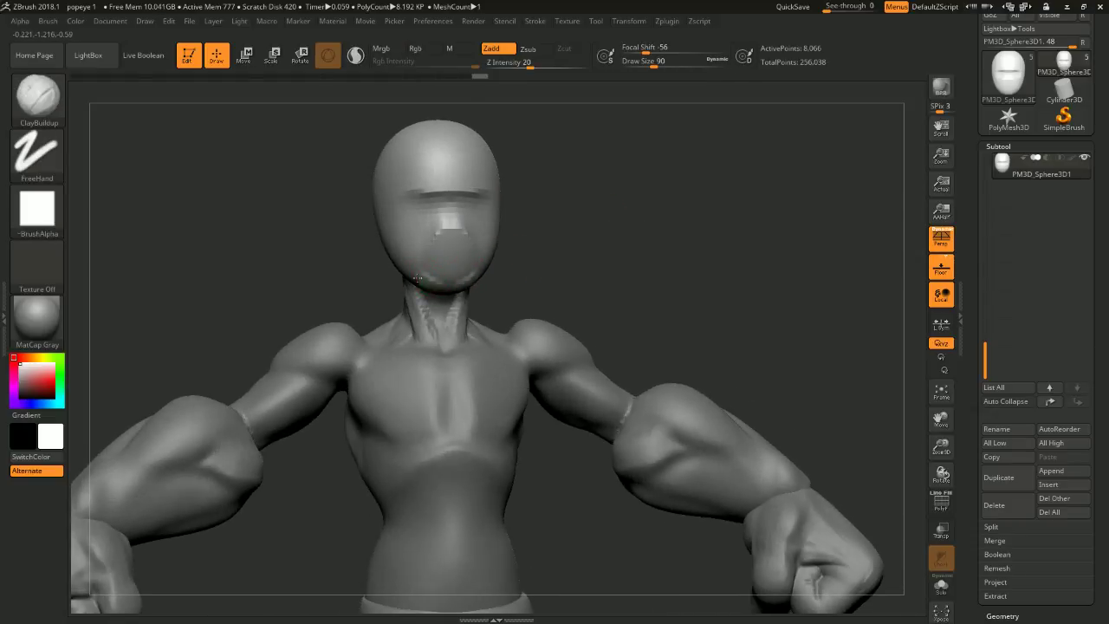
# - Build up the chin with ClayBuildup strokes across the bottom of the face and smooth the mouth area above it
pyautogui.moveTo(417, 277); pyautogui.dragTo(427, 279)
pyautogui.moveTo(598, 255); pyautogui.dragTo(537, 257)
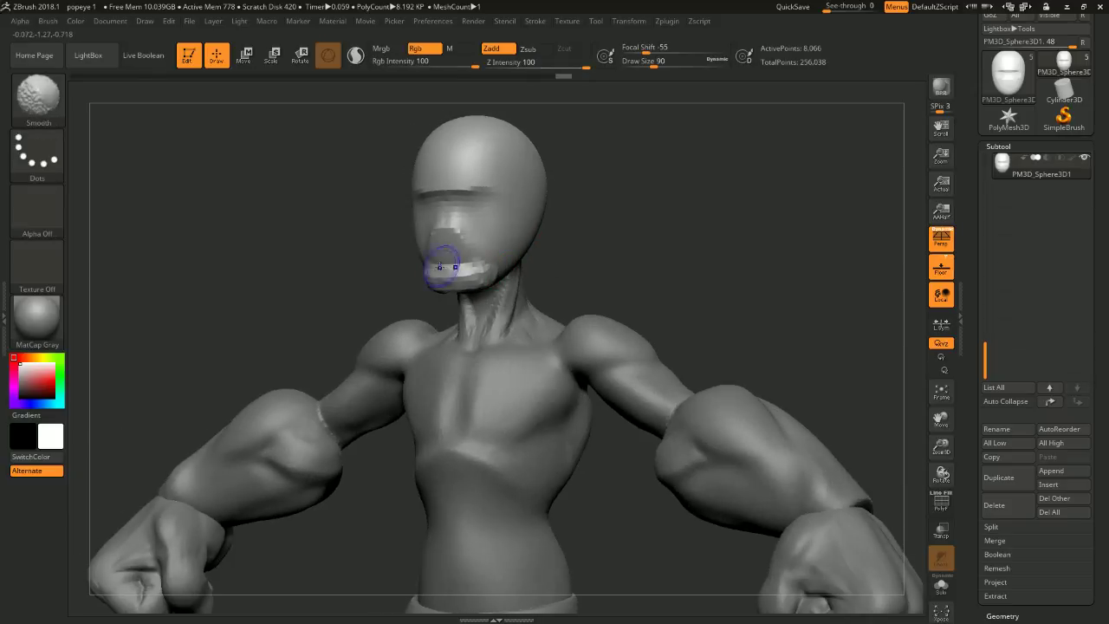
pyautogui.keyDown('shift'); pyautogui.moveTo(446, 260); pyautogui.dragTo(480, 271); pyautogui.keyUp('shift')
# - Lay ClayBuildup strokes along the jawline from ear to chin, then define the cheekbones and temples
pyautogui.moveTo(632, 255); pyautogui.dragTo(562, 255)
pyautogui.moveTo(496, 223)
pyautogui.mouseDown()
pyautogui.moveTo(498, 252)
pyautogui.moveTo(421, 289)
pyautogui.mouseUp()
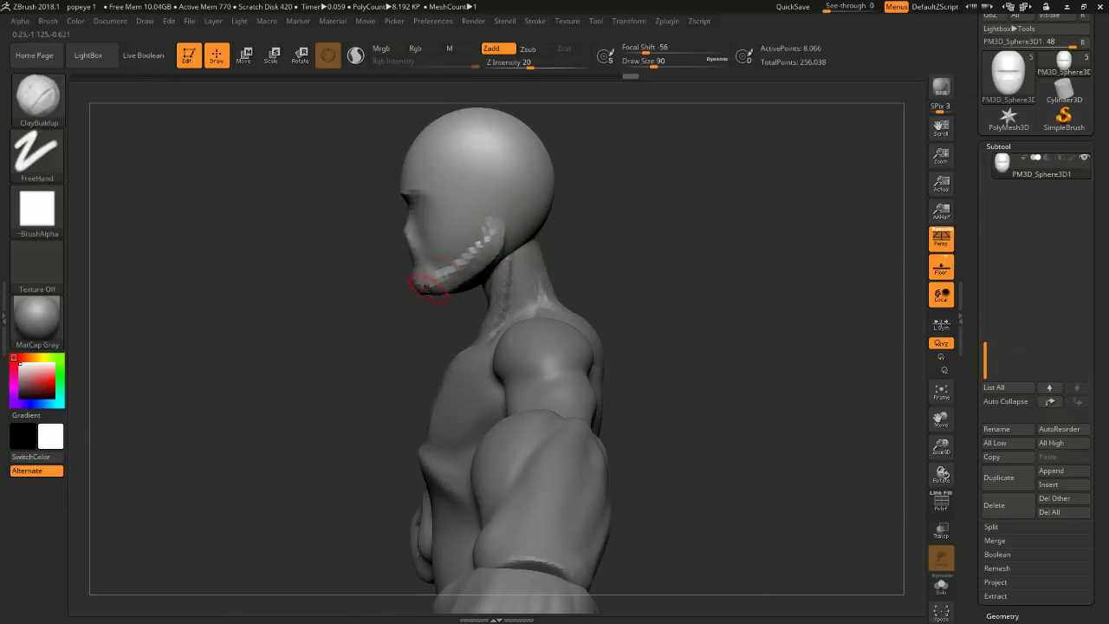
pyautogui.moveTo(627, 227); pyautogui.dragTo(507, 211)
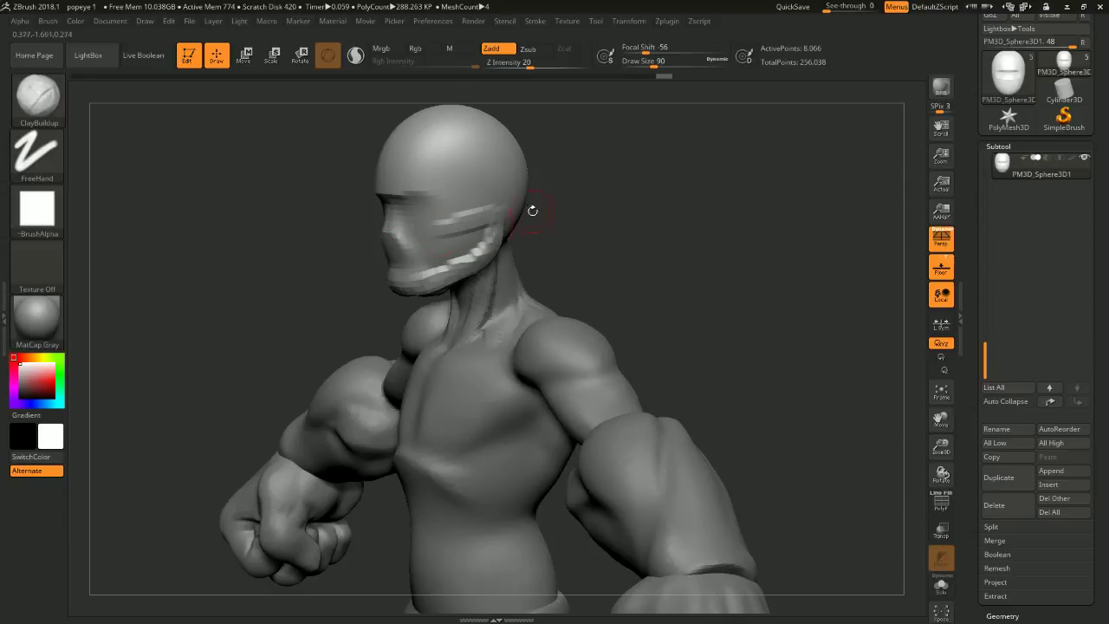
pyautogui.moveTo(584, 217)
pyautogui.mouseDown()
pyautogui.moveTo(589, 250)
pyautogui.moveTo(528, 255)
pyautogui.moveTo(435, 215)
pyautogui.moveTo(425, 254)
pyautogui.mouseUp()
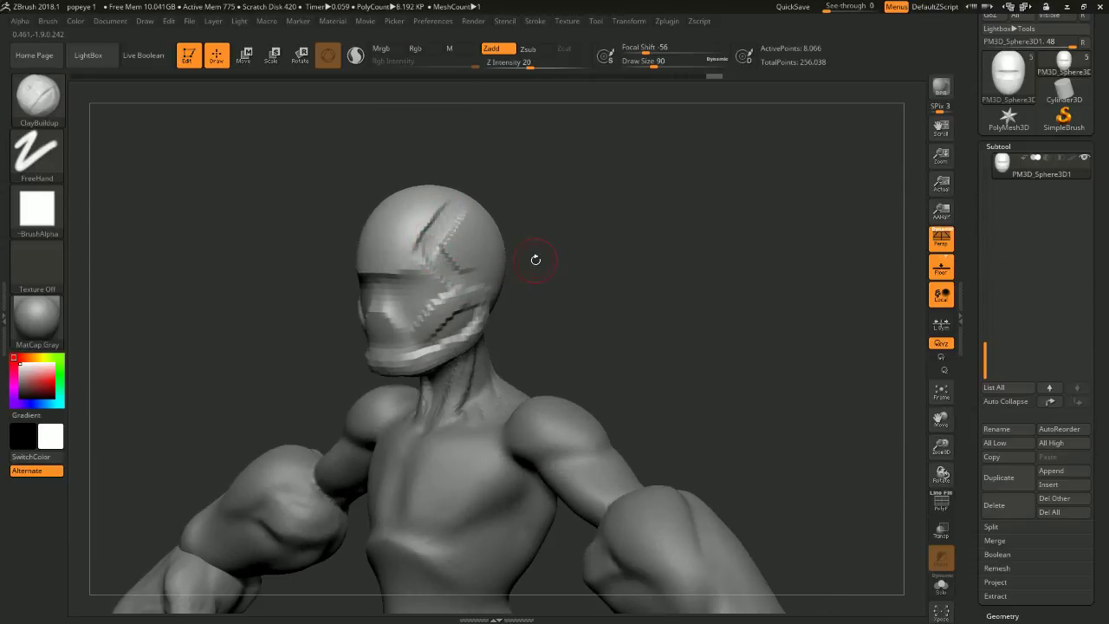
# - Smooth the ClayBuildup strokes on the jaw, cheek and temple at the side of the head
pyautogui.moveTo(535, 255)
pyautogui.mouseDown()
pyautogui.moveTo(502, 217)
pyautogui.moveTo(511, 245)
pyautogui.moveTo(490, 250)
pyautogui.mouseUp()
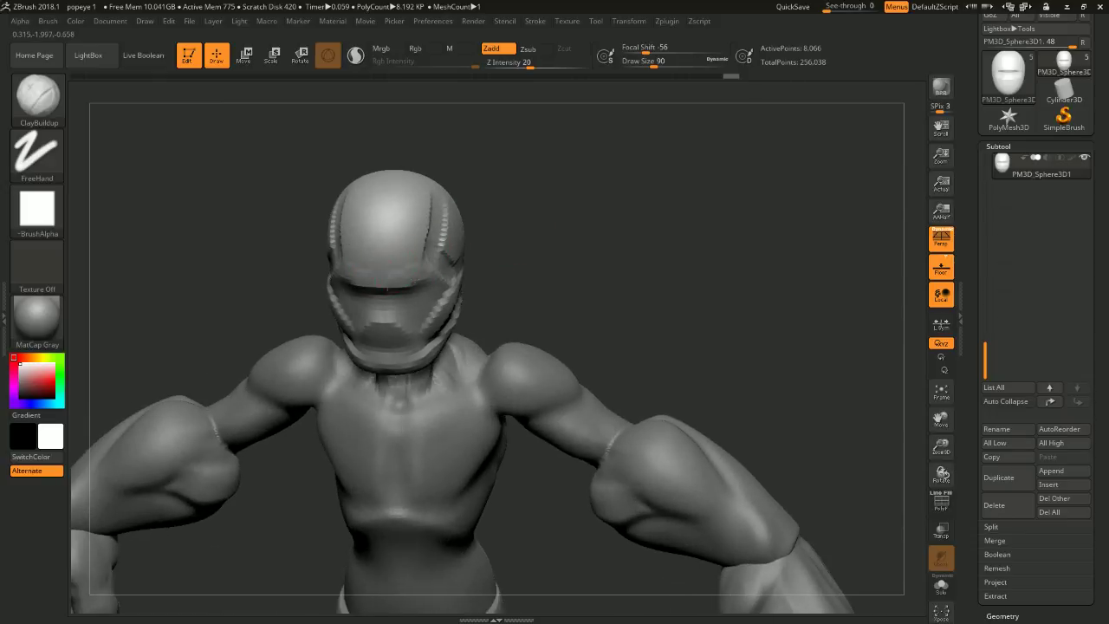
pyautogui.moveTo(572, 197); pyautogui.dragTo(520, 250)
pyautogui.press('shift')
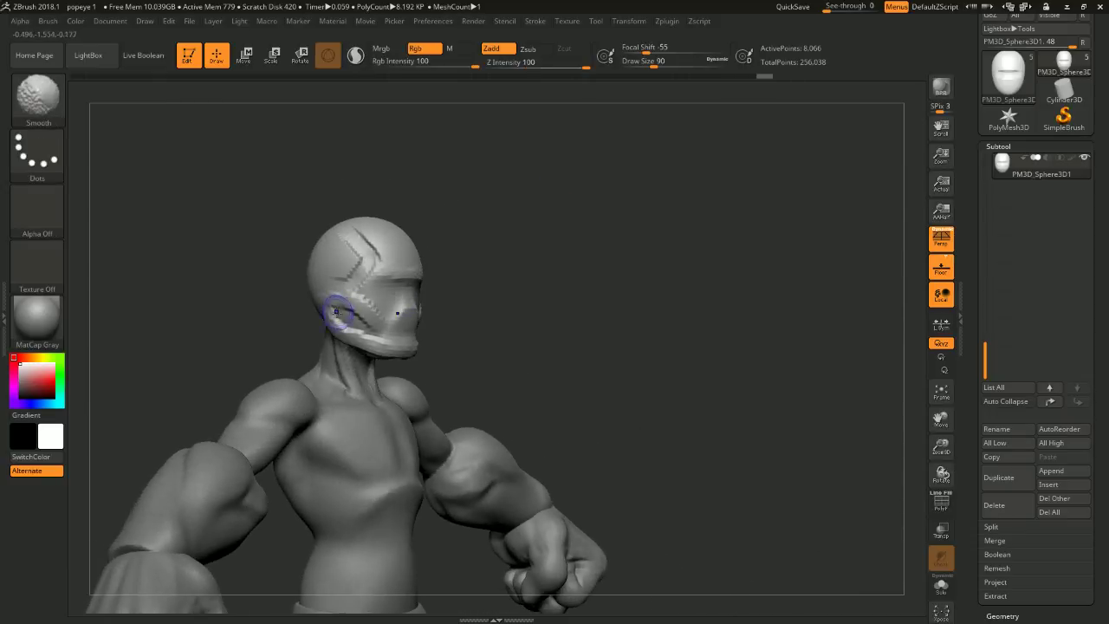
pyautogui.keyDown('shift'); pyautogui.moveTo(336, 312); pyautogui.dragTo(390, 336); pyautogui.keyUp('shift')
pyautogui.keyDown('shift'); pyautogui.moveTo(346, 228); pyautogui.dragTo(362, 295); pyautogui.keyUp('shift')
pyautogui.keyDown('shift'); pyautogui.moveTo(372, 247); pyautogui.dragTo(358, 274); pyautogui.keyUp('shift')
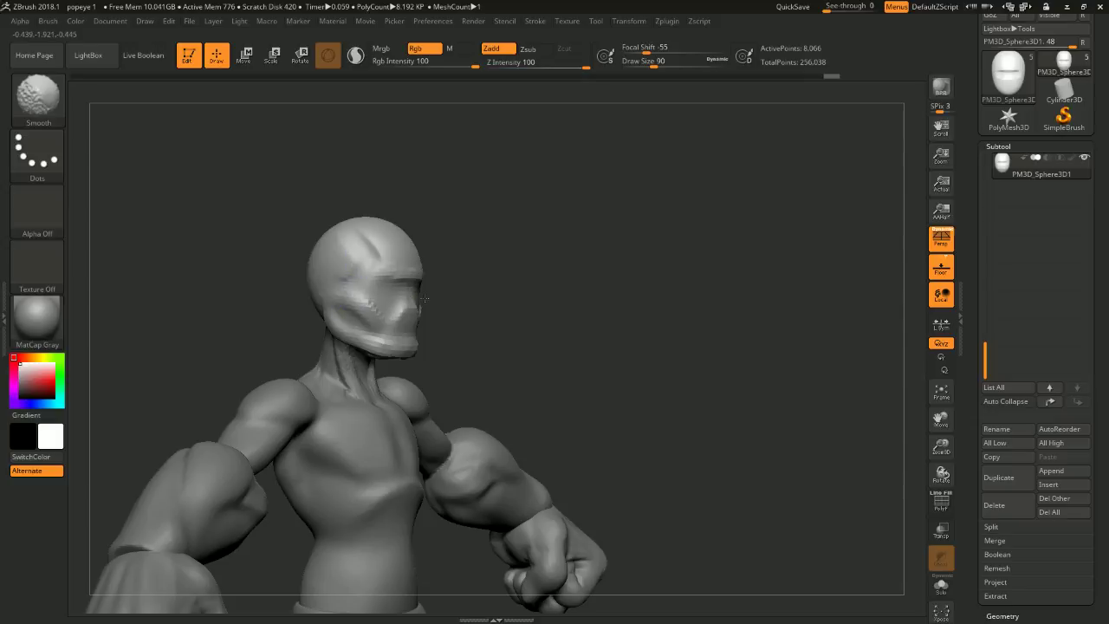
pyautogui.moveTo(424, 299)
pyautogui.mouseDown()
pyautogui.moveTo(537, 276)
pyautogui.moveTo(574, 275)
pyautogui.moveTo(574, 304)
pyautogui.moveTo(595, 294)
pyautogui.mouseUp()
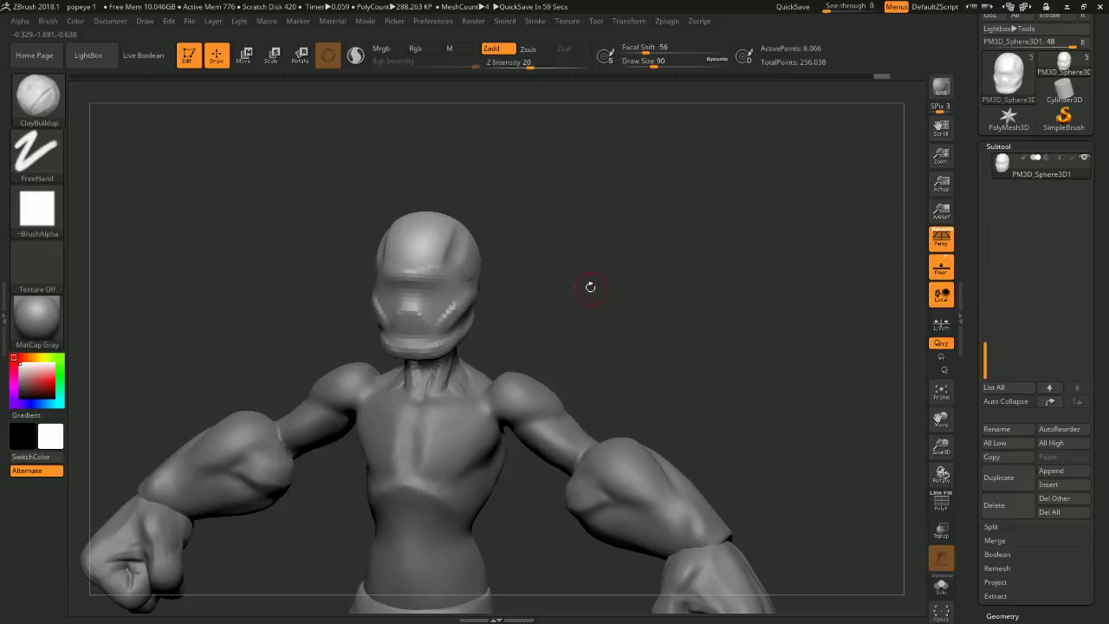
# - Refine the temples, brow and cheeks with ClayBuildup at draw size 90 and smooth the remaining stroke marks
pyautogui.moveTo(590, 287); pyautogui.dragTo(537, 268)
pyautogui.moveTo(462, 228)
pyautogui.mouseDown()
pyautogui.moveTo(441, 260)
pyautogui.moveTo(434, 241)
pyautogui.moveTo(462, 216)
pyautogui.mouseUp()
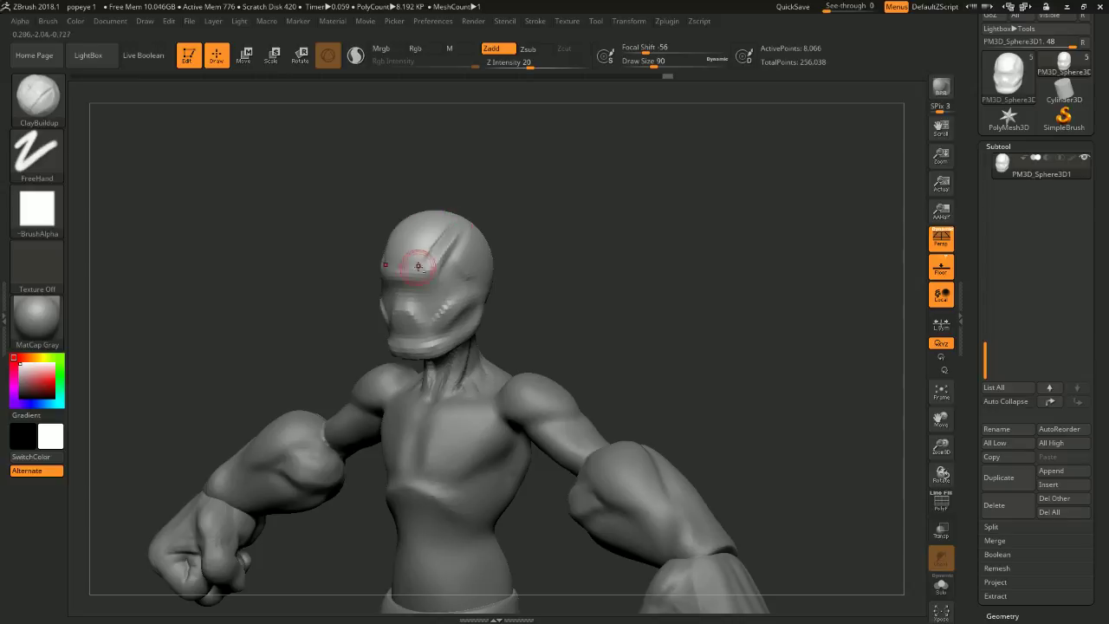
pyautogui.keyDown('shift'); pyautogui.moveTo(537, 232); pyautogui.dragTo(582, 229); pyautogui.keyUp('shift')
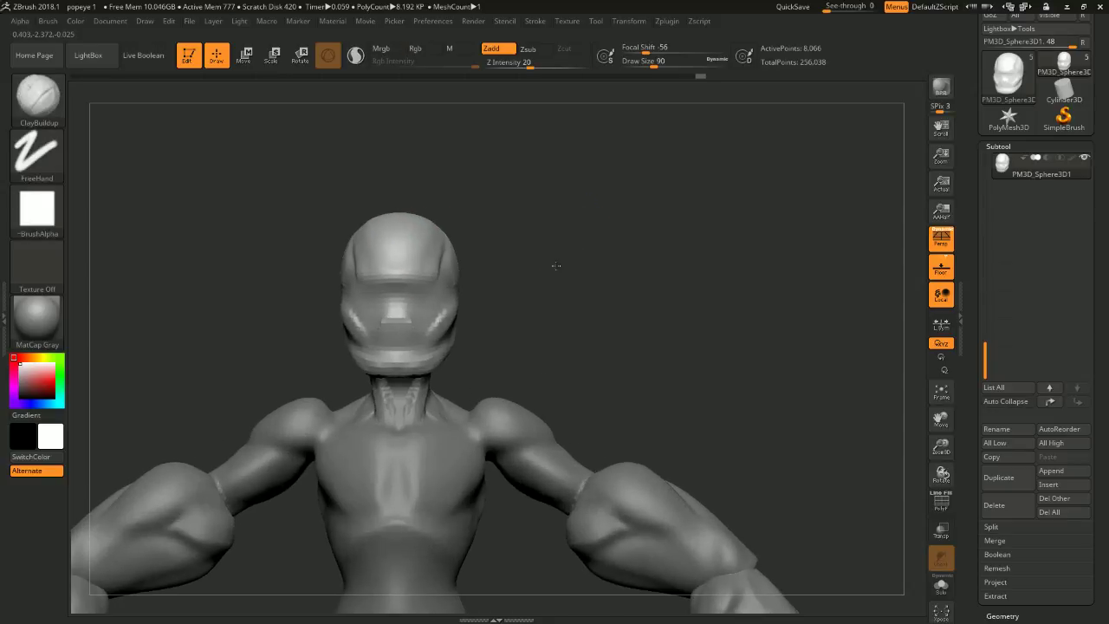
pyautogui.moveTo(554, 264); pyautogui.dragTo(531, 254)
pyautogui.moveTo(460, 266)
pyautogui.mouseDown()
pyautogui.moveTo(490, 248)
pyautogui.moveTo(461, 254)
pyautogui.moveTo(471, 267)
pyautogui.mouseUp()
pyautogui.moveTo(542, 240)
pyautogui.mouseDown()
pyautogui.moveTo(569, 234)
pyautogui.moveTo(525, 251)
pyautogui.moveTo(595, 269)
pyautogui.moveTo(582, 261)
pyautogui.mouseUp()
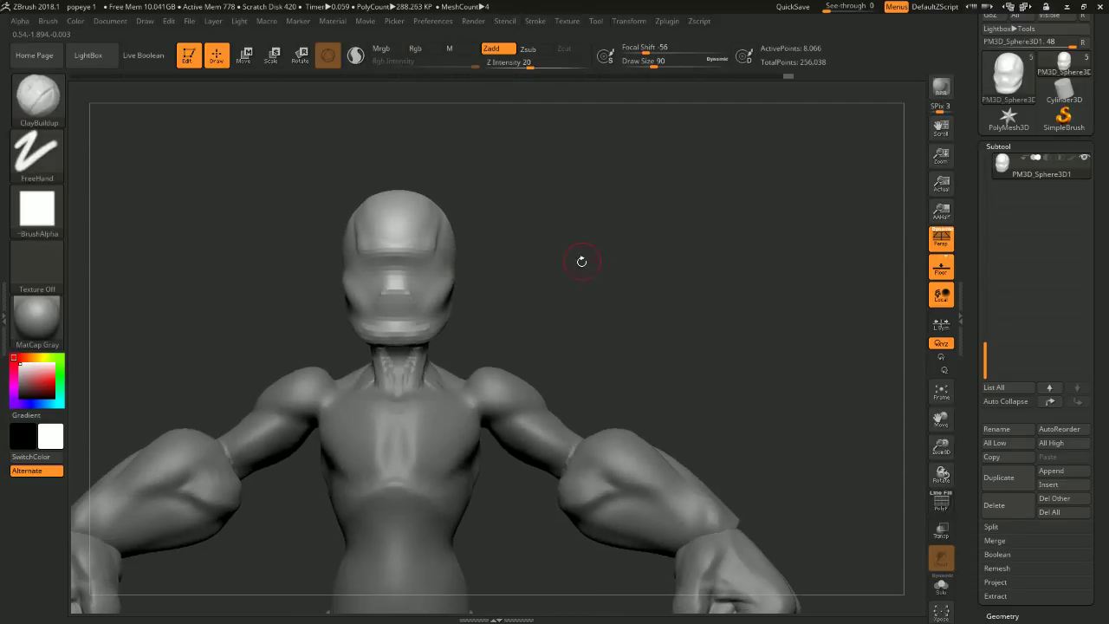
# - Reshape the cheeks and jaw with the Move brush at draw size 167 to narrow the lower face
pyautogui.press('b')
pyautogui.press('m')
pyautogui.press('v')
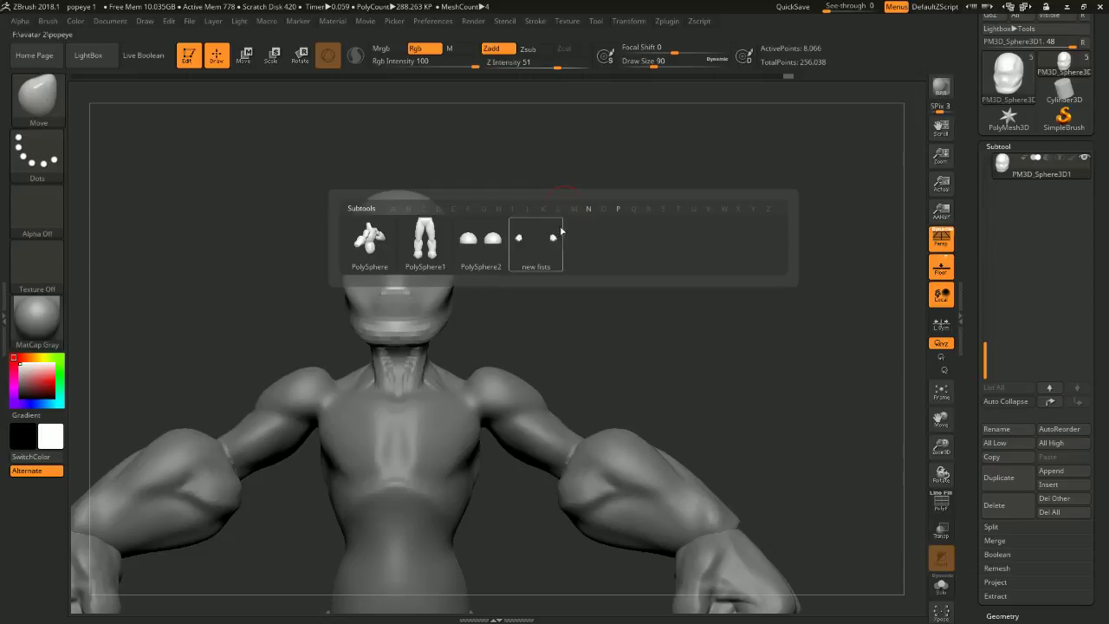
pyautogui.press('b')
pyautogui.press('m')
pyautogui.press('v')
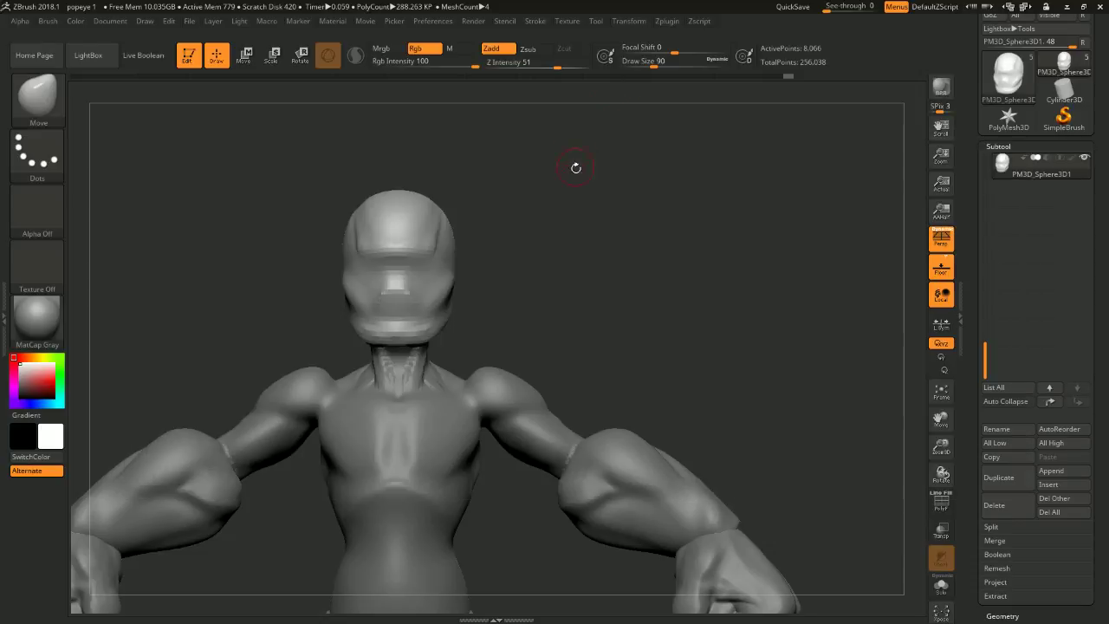
pyautogui.press('space')
pyautogui.moveTo(576, 180); pyautogui.dragTo(587, 181)
pyautogui.press('space')
pyautogui.click(438, 302)
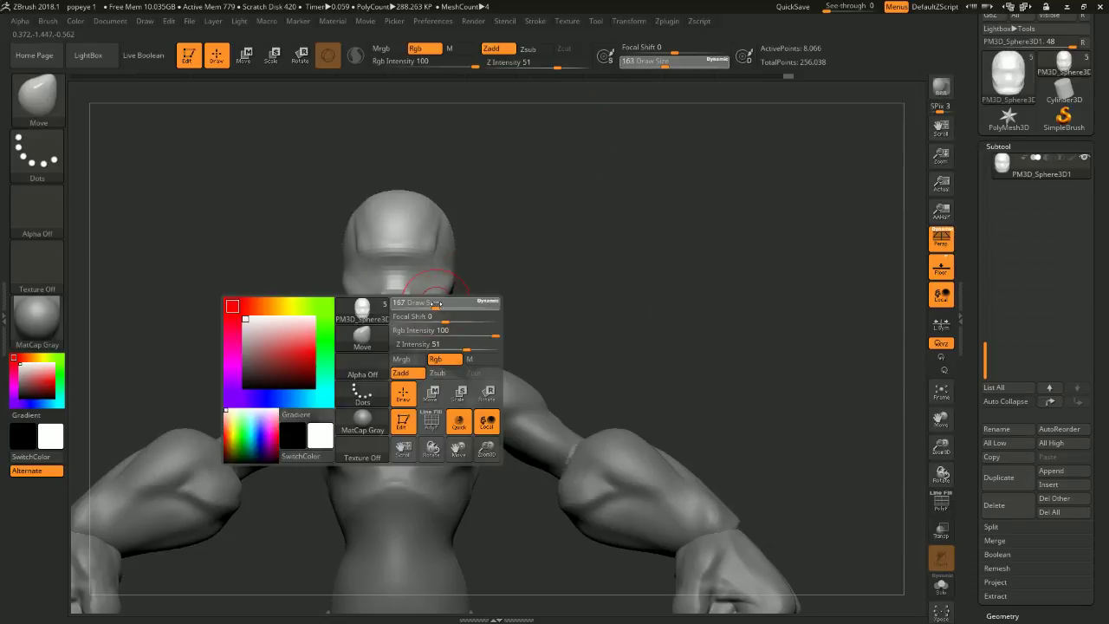
pyautogui.keyDown('ctrl'); pyautogui.moveTo(443, 282); pyautogui.dragTo(506, 280, button='right'); pyautogui.keyUp('ctrl')
pyautogui.moveTo(529, 280); pyautogui.dragTo(524, 309)
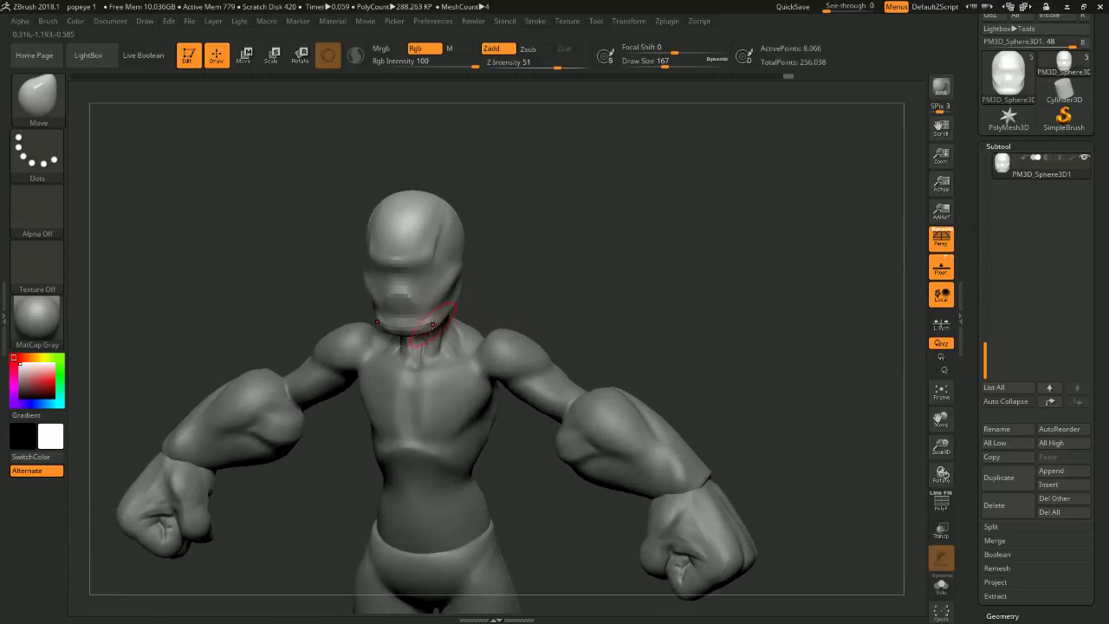
pyautogui.moveTo(471, 260)
pyautogui.mouseDown()
pyautogui.moveTo(407, 338)
pyautogui.moveTo(550, 254)
pyautogui.moveTo(458, 319)
pyautogui.moveTo(535, 287)
pyautogui.moveTo(490, 279)
pyautogui.moveTo(494, 270)
pyautogui.mouseUp()
pyautogui.moveTo(546, 274); pyautogui.dragTo(494, 267)
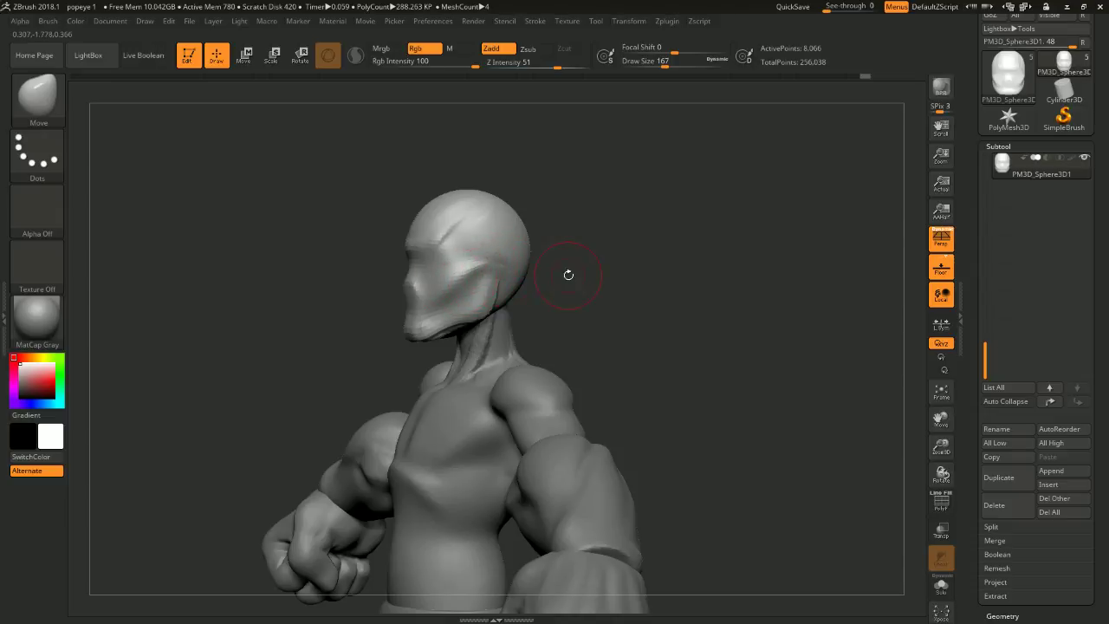
# - Adjust the face profile around the nose, mouth and cheekbones with the Move brush at draw size 136
pyautogui.moveTo(568, 275); pyautogui.dragTo(598, 276)
pyautogui.press('space')
pyautogui.click(574, 269)
pyautogui.moveTo(436, 293); pyautogui.dragTo(438, 294)
pyautogui.moveTo(546, 279)
pyautogui.mouseDown()
pyautogui.moveTo(587, 280)
pyautogui.moveTo(503, 288)
pyautogui.mouseUp()
pyautogui.moveTo(432, 294); pyautogui.dragTo(436, 295)
pyautogui.moveTo(564, 286)
pyautogui.mouseDown()
pyautogui.moveTo(525, 287)
pyautogui.moveTo(619, 282)
pyautogui.moveTo(615, 247)
pyautogui.moveTo(601, 255)
pyautogui.moveTo(619, 250)
pyautogui.moveTo(610, 208)
pyautogui.mouseUp()
pyautogui.moveTo(610, 208)
pyautogui.mouseDown()
pyautogui.moveTo(596, 224)
pyautogui.moveTo(651, 234)
pyautogui.moveTo(546, 264)
pyautogui.mouseUp()
pyautogui.moveTo(422, 287)
pyautogui.mouseDown()
pyautogui.moveTo(644, 235)
pyautogui.moveTo(626, 230)
pyautogui.mouseUp()
pyautogui.press('space')
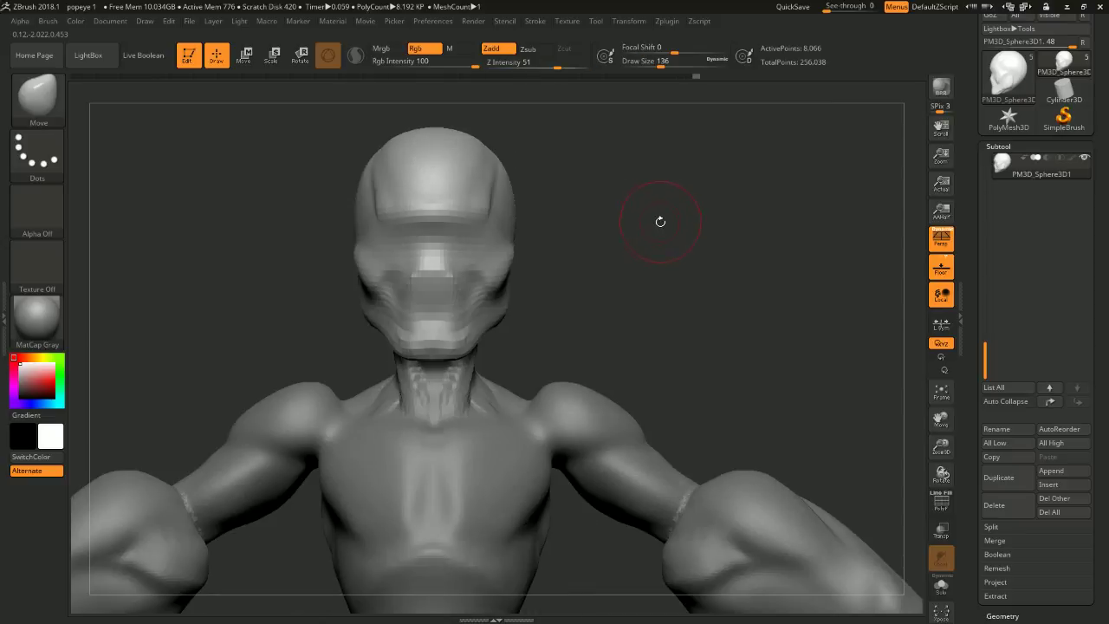
pyautogui.press('space')
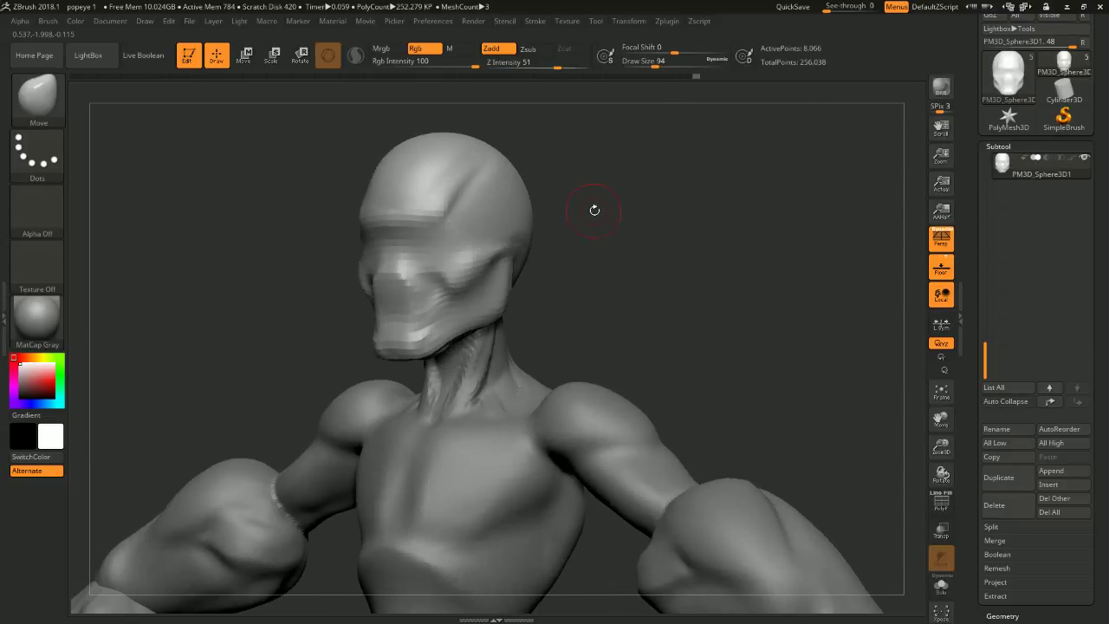
# - Switch to the ClayBuildup brush at draw size 46 for finer work on the face
pyautogui.press('b')
pyautogui.press('c')
pyautogui.press('b')
pyautogui.press('space')
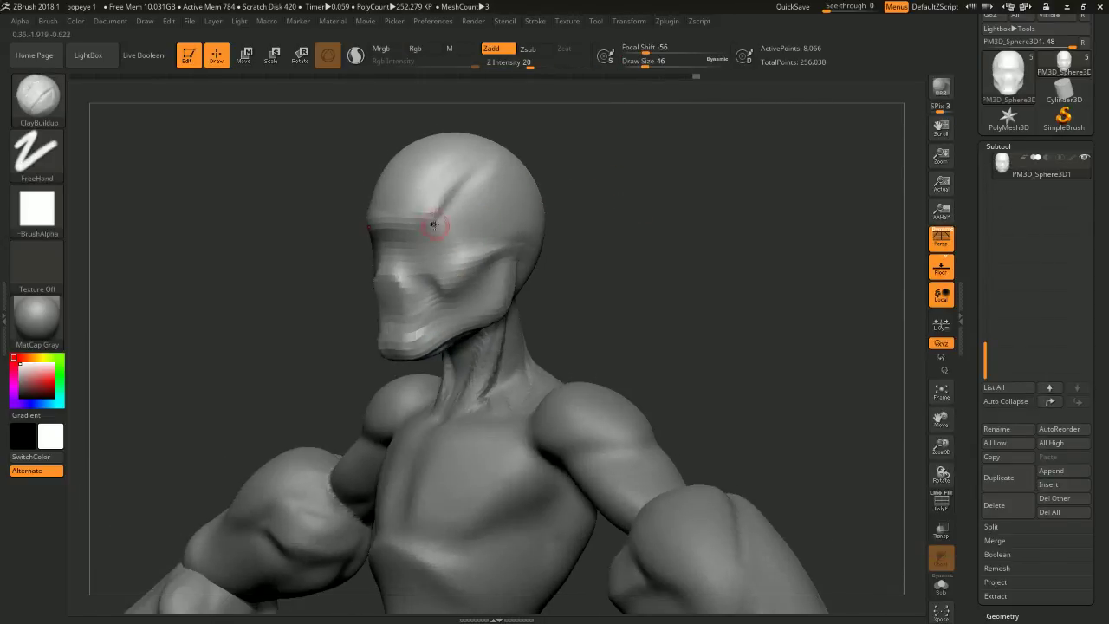
# - Display the head's wireframe and examine its polygon density and the available geometry options
pyautogui.hotkey('shift', 'f')
pyautogui.moveTo(692, 279); pyautogui.dragTo(448, 257)
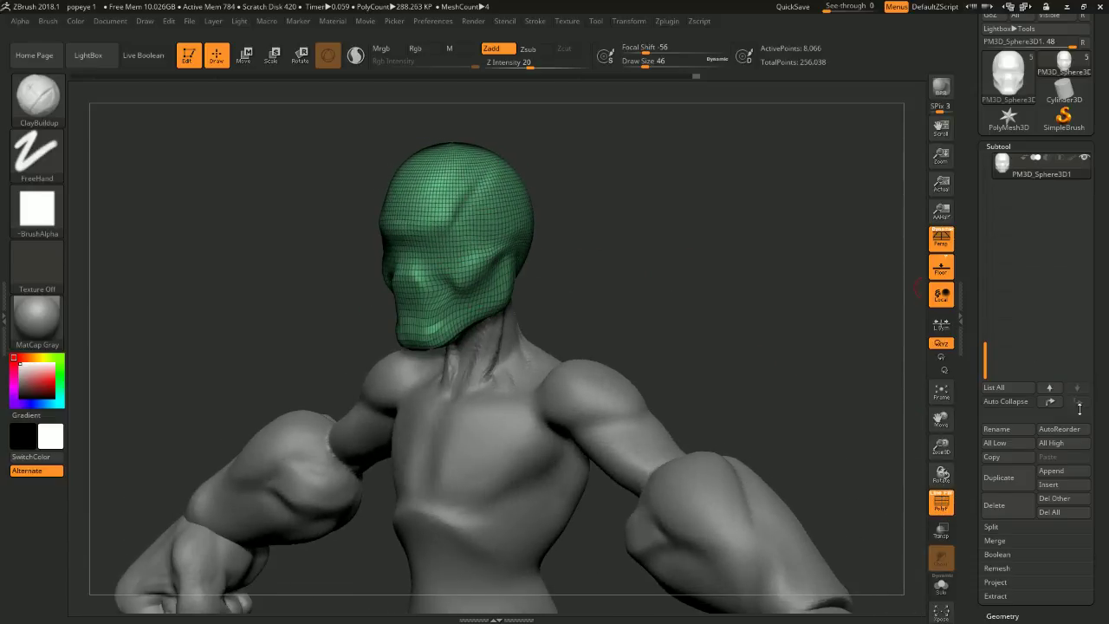
pyautogui.moveTo(1029, 551); pyautogui.dragTo(1028, 370)
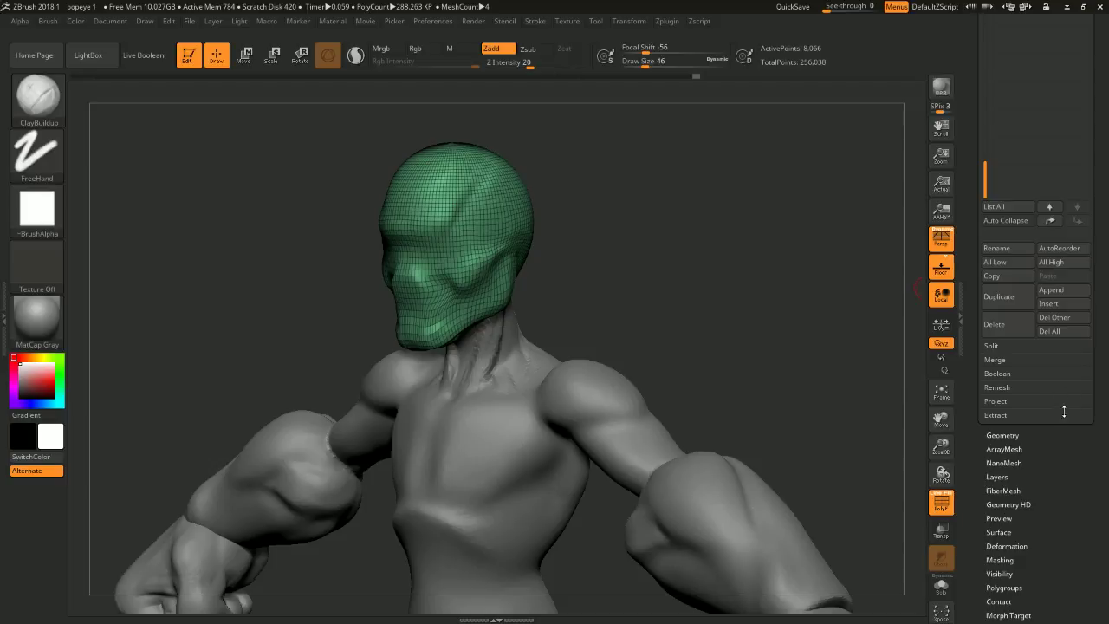
pyautogui.click(1015, 434)
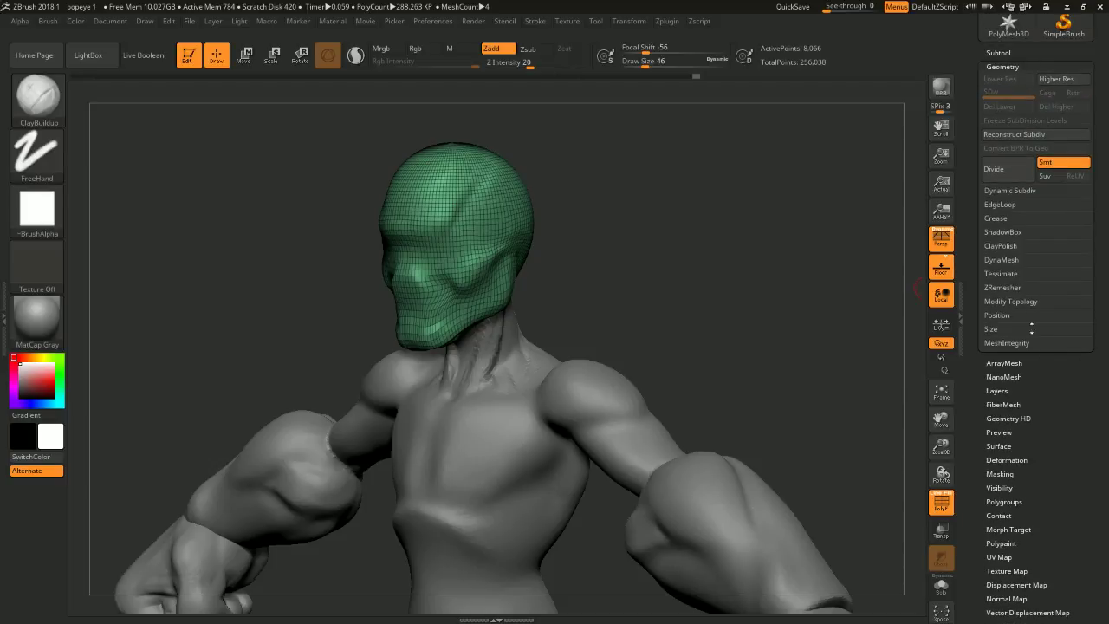
pyautogui.moveTo(792, 257); pyautogui.dragTo(872, 268)
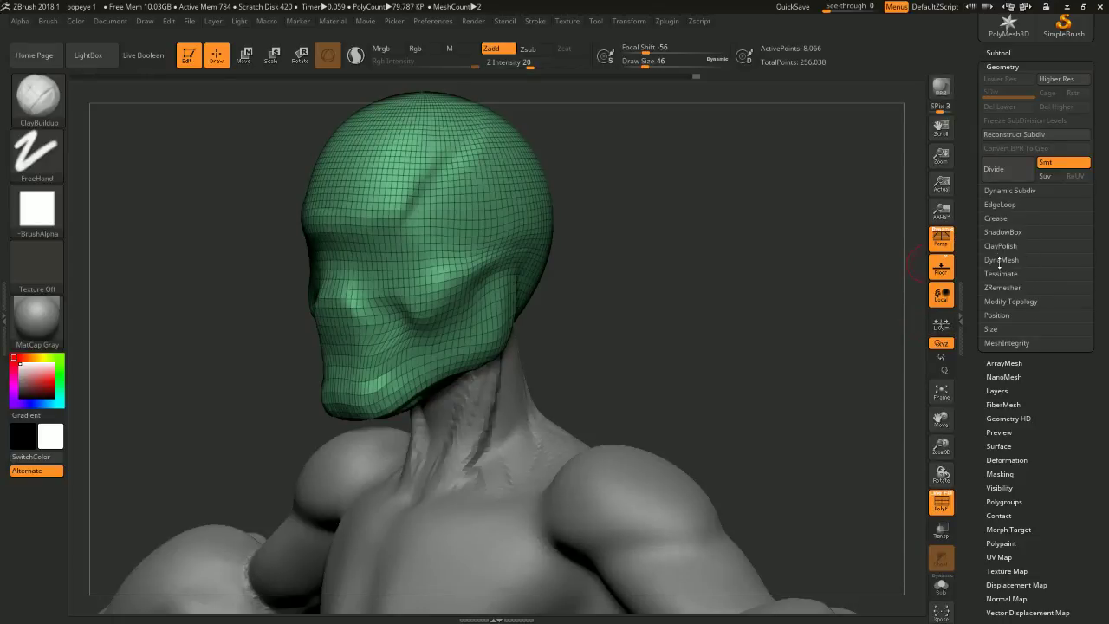
pyautogui.scroll(-2, 1049, 292)
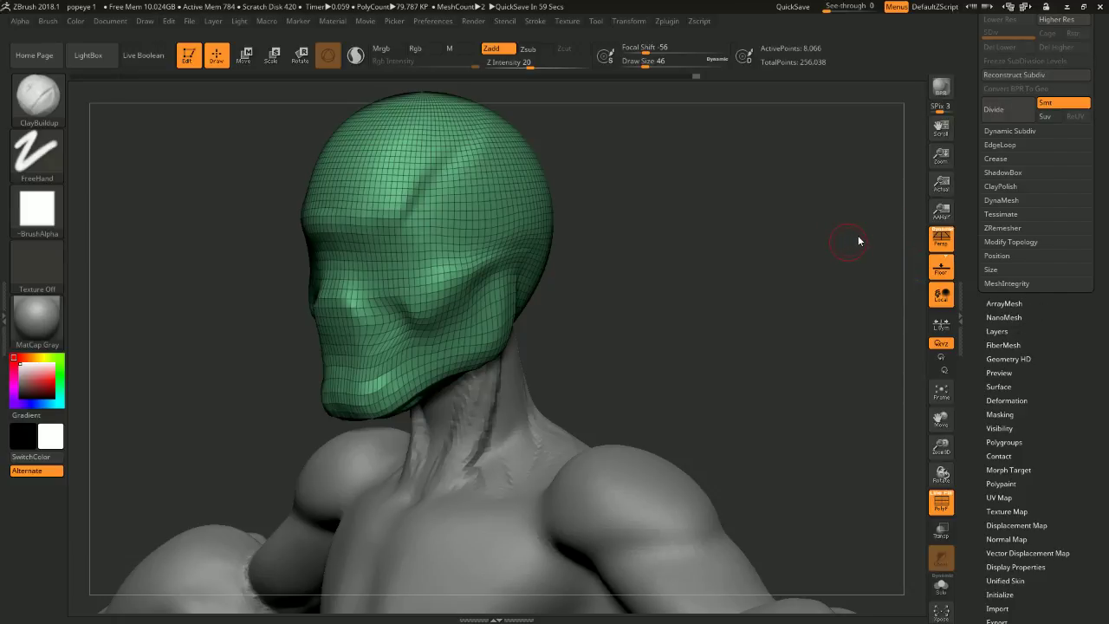
pyautogui.moveTo(885, 243); pyautogui.dragTo(801, 252)
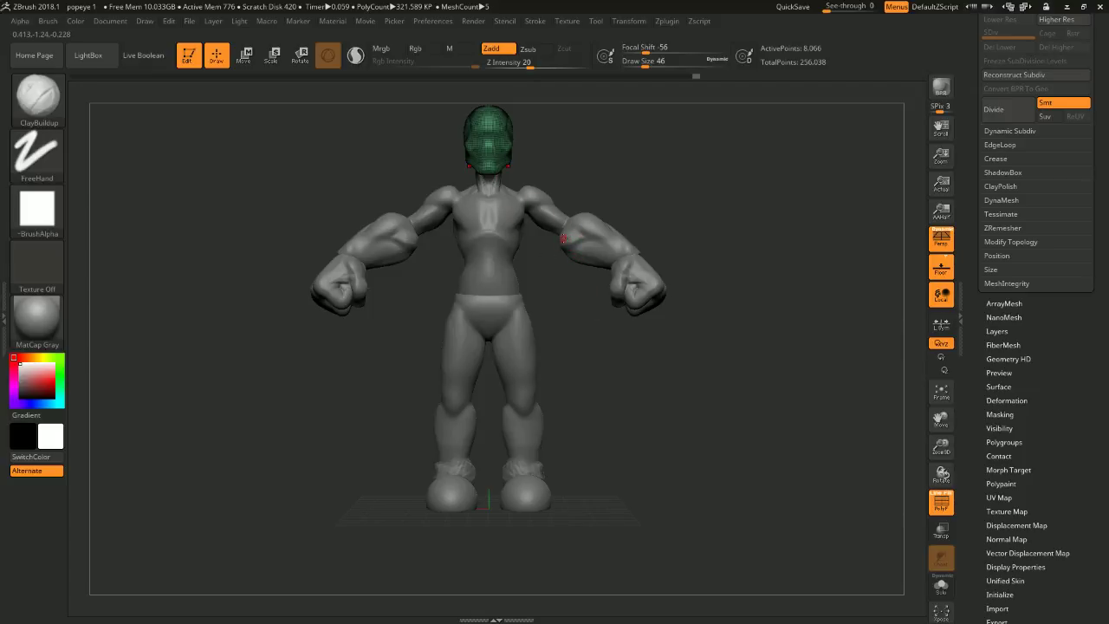
pyautogui.moveTo(760, 222)
pyautogui.mouseDown()
pyautogui.moveTo(683, 232)
pyautogui.moveTo(733, 251)
pyautogui.moveTo(758, 186)
pyautogui.moveTo(766, 202)
pyautogui.mouseUp()
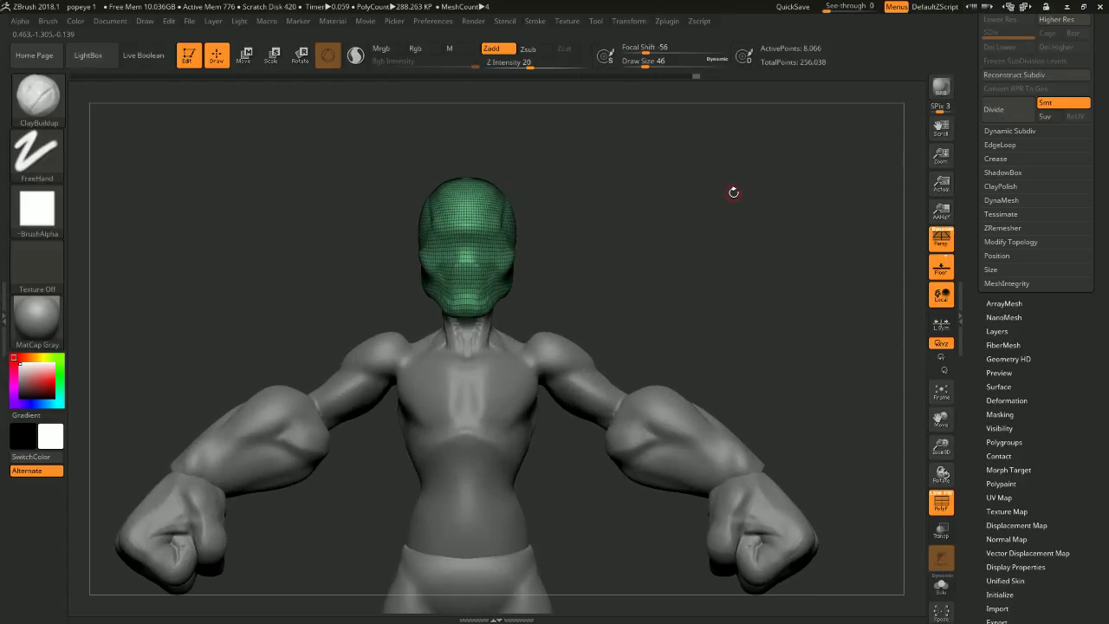
pyautogui.keyDown('alt'); pyautogui.moveTo(687, 276); pyautogui.dragTo(698, 316); pyautogui.keyUp('alt')
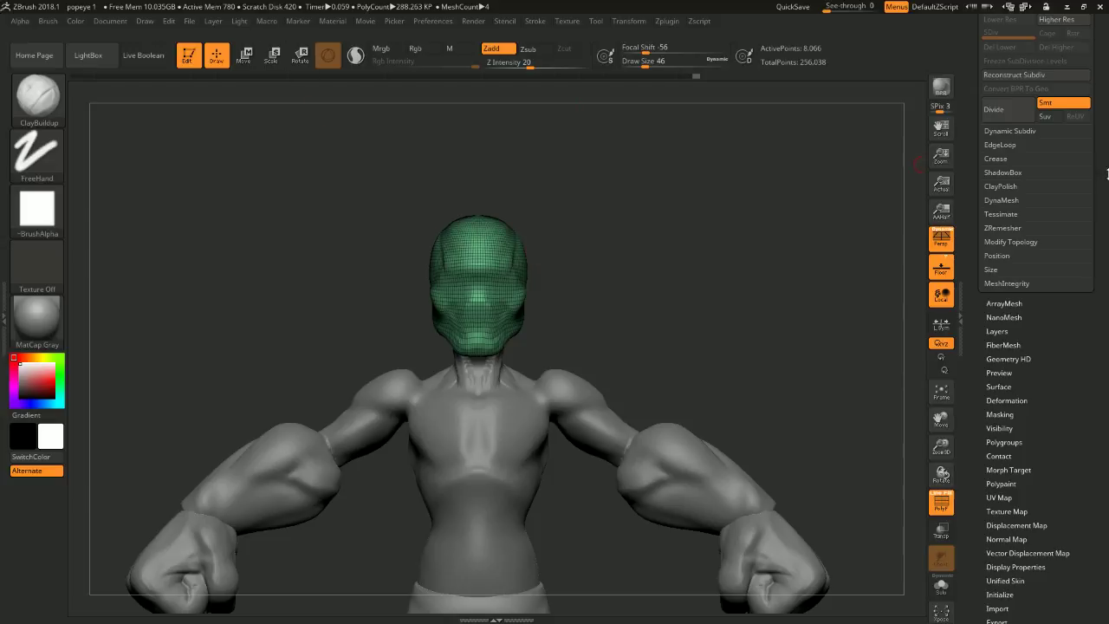
# - Try a ClayBuildup stroke in the eye areas with Sculptris Pro off and check how the wireframe stretches
pyautogui.hotkey('ctrl', 'z')
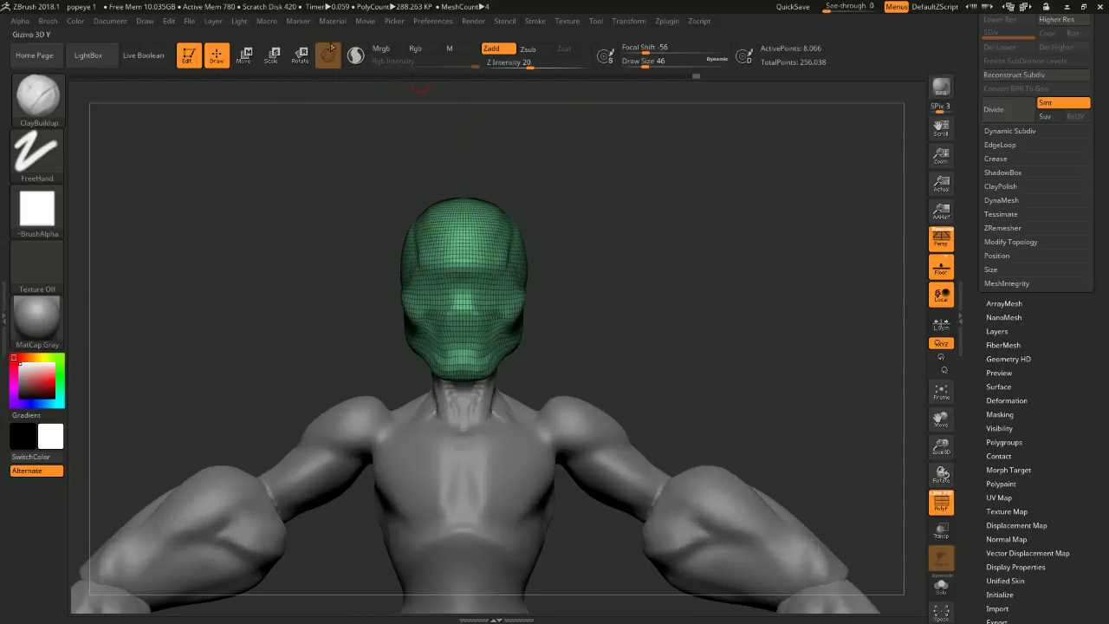
pyautogui.keyDown('ctrl'); pyautogui.moveTo(543, 162); pyautogui.dragTo(550, 214, button='right'); pyautogui.keyUp('ctrl')
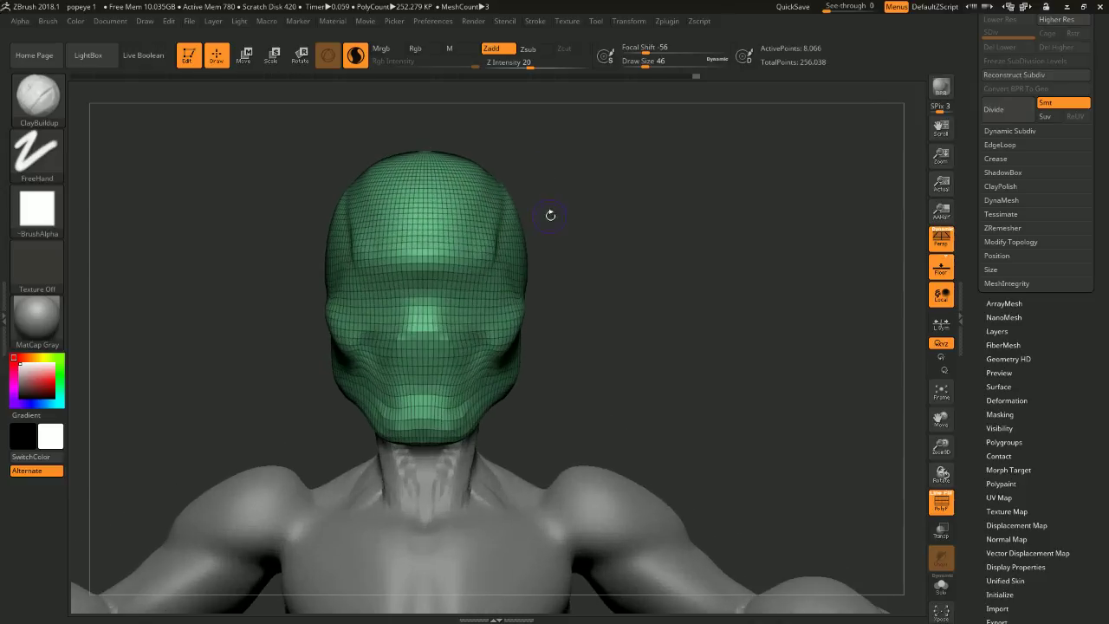
pyautogui.click(350, 54)
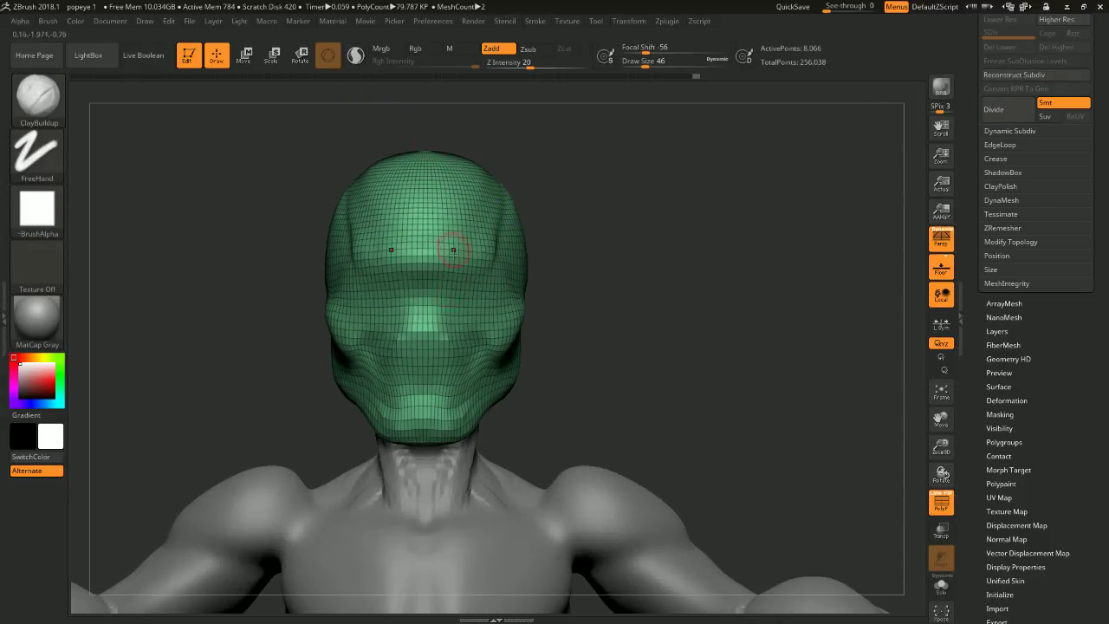
pyautogui.moveTo(459, 275); pyautogui.dragTo(470, 294)
pyautogui.moveTo(607, 308); pyautogui.dragTo(483, 313, button='right')
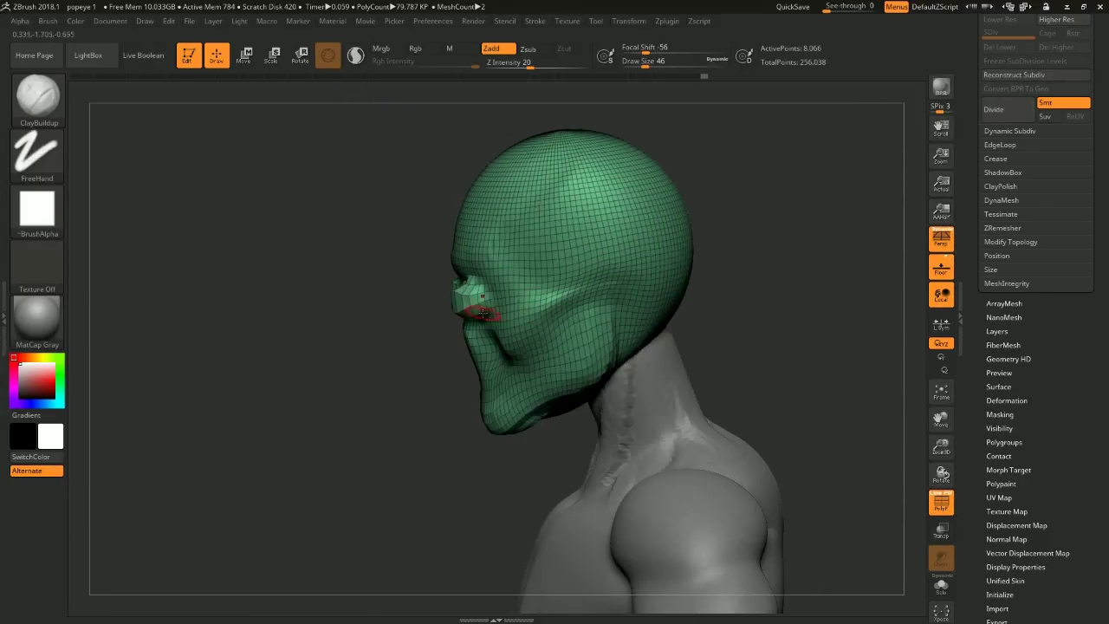
pyautogui.click(942, 503)
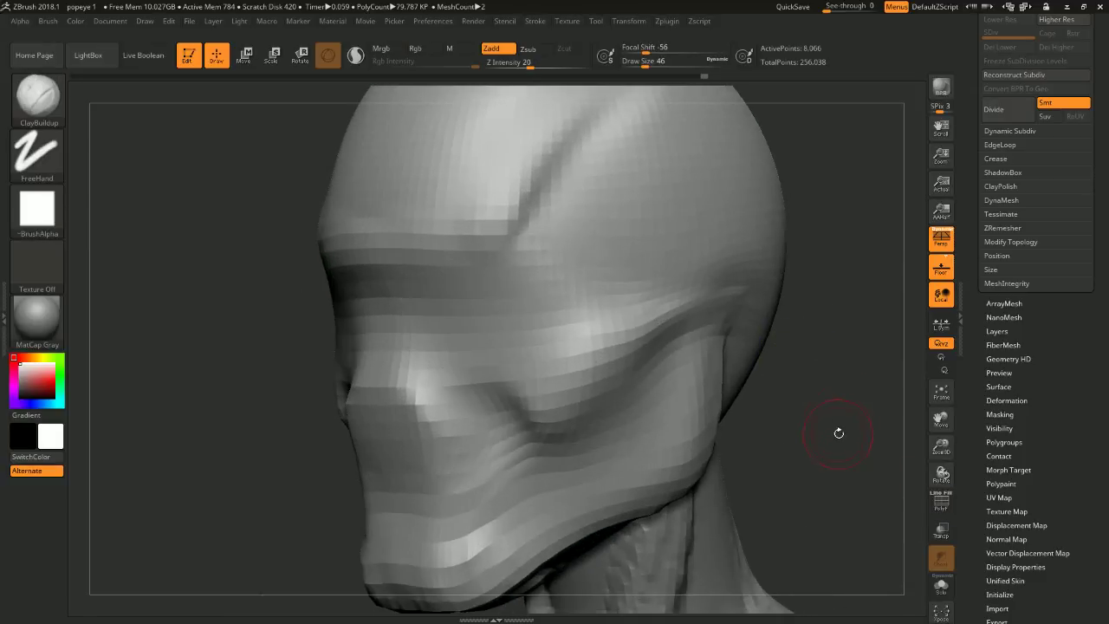
pyautogui.keyDown('shift'); pyautogui.moveTo(839, 433); pyautogui.dragTo(473, 215, button='right'); pyautogui.keyUp('shift')
# - Enable Sculptris Pro, build ClayBuildup strokes over both eye areas and check the added topology with and without the wireframe
pyautogui.click(355, 55)
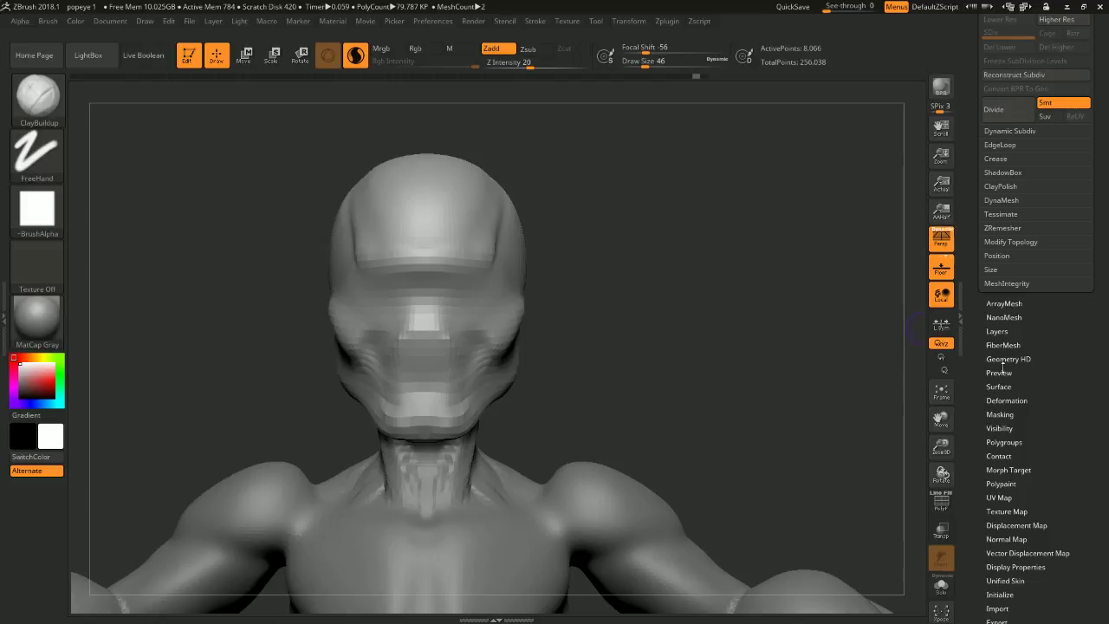
pyautogui.click(940, 504)
pyautogui.keyDown('alt'); pyautogui.moveTo(727, 355); pyautogui.dragTo(766, 326, button='right'); pyautogui.keyUp('alt')
pyautogui.moveTo(508, 258); pyautogui.dragTo(519, 279)
pyautogui.moveTo(762, 296)
pyautogui.mouseDown(button='right')
pyautogui.moveTo(658, 295)
pyautogui.moveTo(618, 339)
pyautogui.moveTo(607, 373)
pyautogui.mouseUp(button='right')
pyautogui.moveTo(399, 347); pyautogui.dragTo(840, 326, button='right')
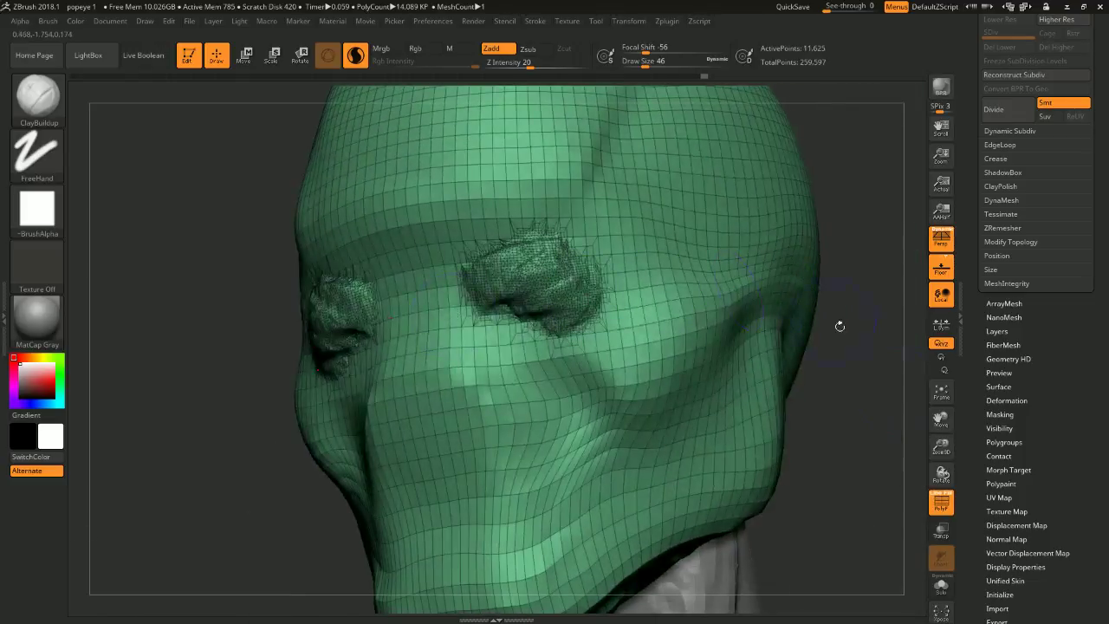
pyautogui.click(942, 503)
pyautogui.moveTo(875, 416); pyautogui.dragTo(845, 352, button='right')
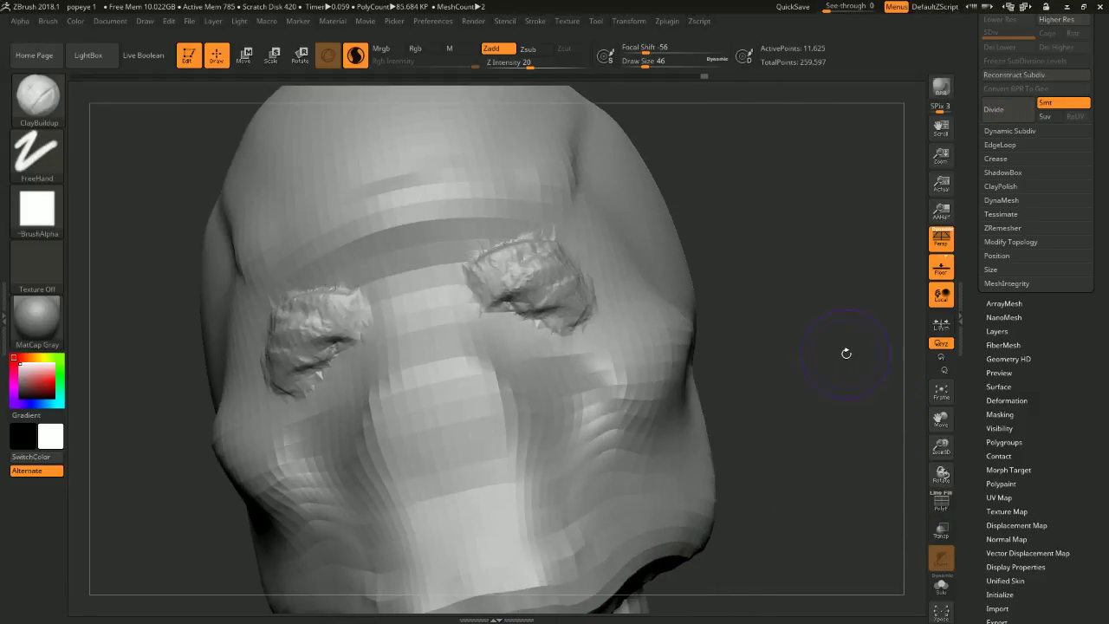
# - Undo the eye strokes, try another set of ClayBuildup strokes over the eye areas and undo those too
pyautogui.press('ctrl')
pyautogui.hotkey('ctrl', 'z')
pyautogui.moveTo(512, 316)
pyautogui.mouseDown()
pyautogui.moveTo(482, 289)
pyautogui.moveTo(579, 261)
pyautogui.mouseUp()
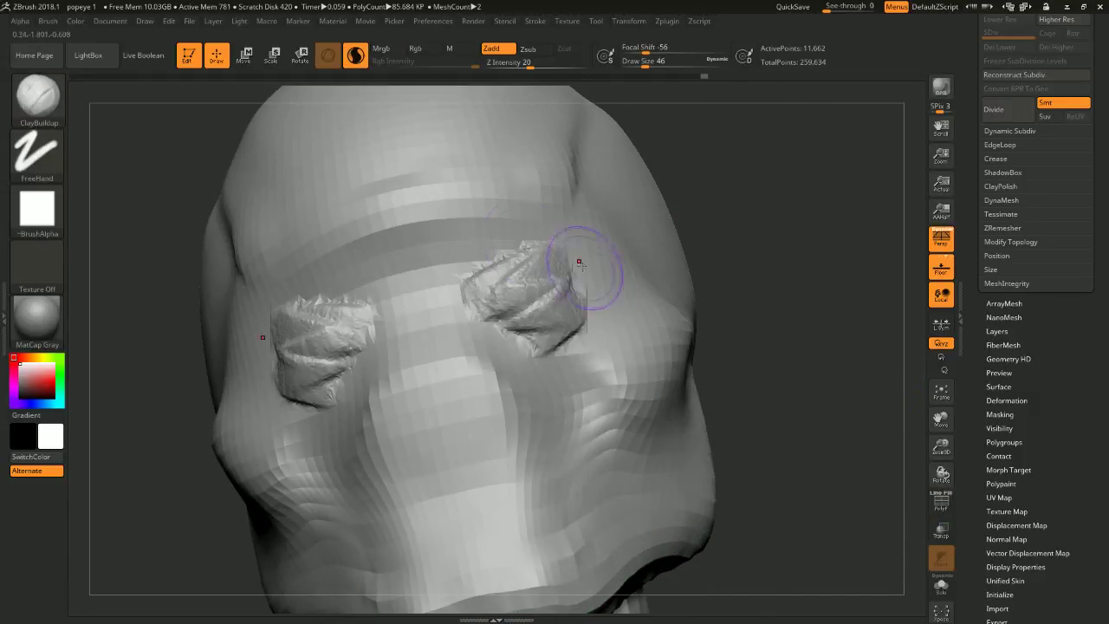
pyautogui.hotkey('ctrl', 'z')
# - Compare a ClayBuildup stroke in the eye area with Sculptris Pro off and on, undoing each test
pyautogui.click(356, 57)
pyautogui.moveTo(548, 319)
pyautogui.mouseDown()
pyautogui.moveTo(517, 277)
pyautogui.moveTo(544, 299)
pyautogui.mouseUp()
pyautogui.moveTo(829, 288); pyautogui.dragTo(666, 324)
pyautogui.hotkey('ctrl', 'z')
pyautogui.click(355, 56)
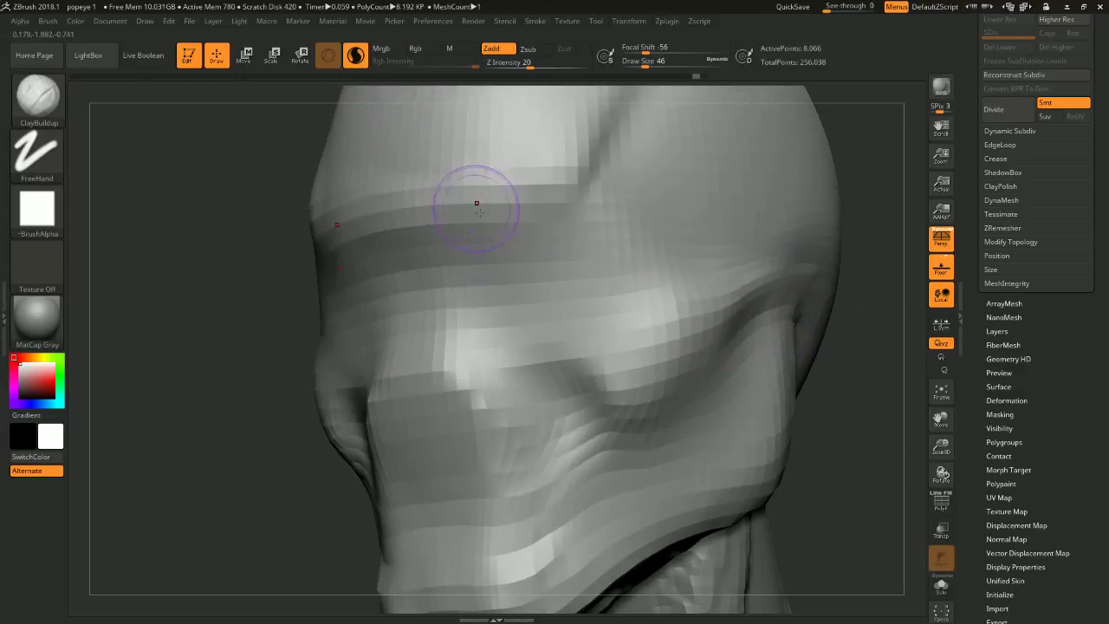
pyautogui.moveTo(567, 257)
pyautogui.mouseDown()
pyautogui.moveTo(556, 255)
pyautogui.moveTo(572, 317)
pyautogui.mouseUp()
pyautogui.hotkey('ctrl', 'z')
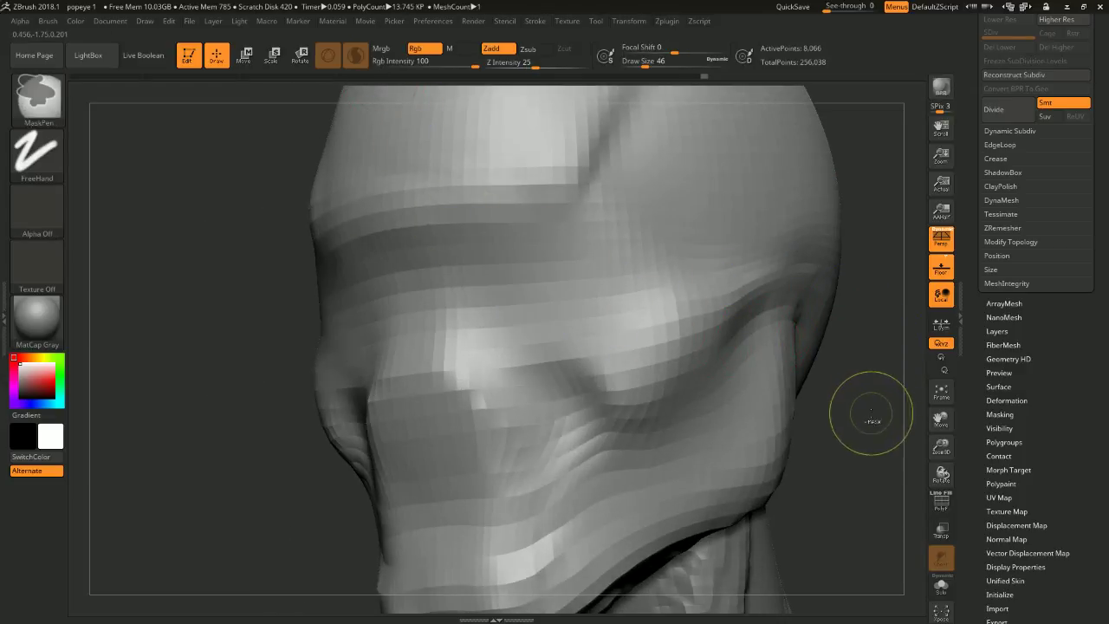
# - Show the wireframe and add ClayBuildup strokes across the eye areas with Sculptris Pro enabled
pyautogui.moveTo(870, 417)
pyautogui.keyDown('shift'); pyautogui.mouseDown()
pyautogui.moveTo(915, 460)
pyautogui.moveTo(820, 382)
pyautogui.moveTo(676, 364)
pyautogui.mouseUp(); pyautogui.keyUp('shift')
pyautogui.click(941, 504)
pyautogui.moveTo(507, 268); pyautogui.dragTo(565, 254)
pyautogui.hotkey('ctrl', 'shift', 'z')
pyautogui.hotkey('ctrl', 'shift', 'z')
pyautogui.hotkey('ctrl', 'shift', 'z')
pyautogui.hotkey('ctrl', 'shift', 'z')
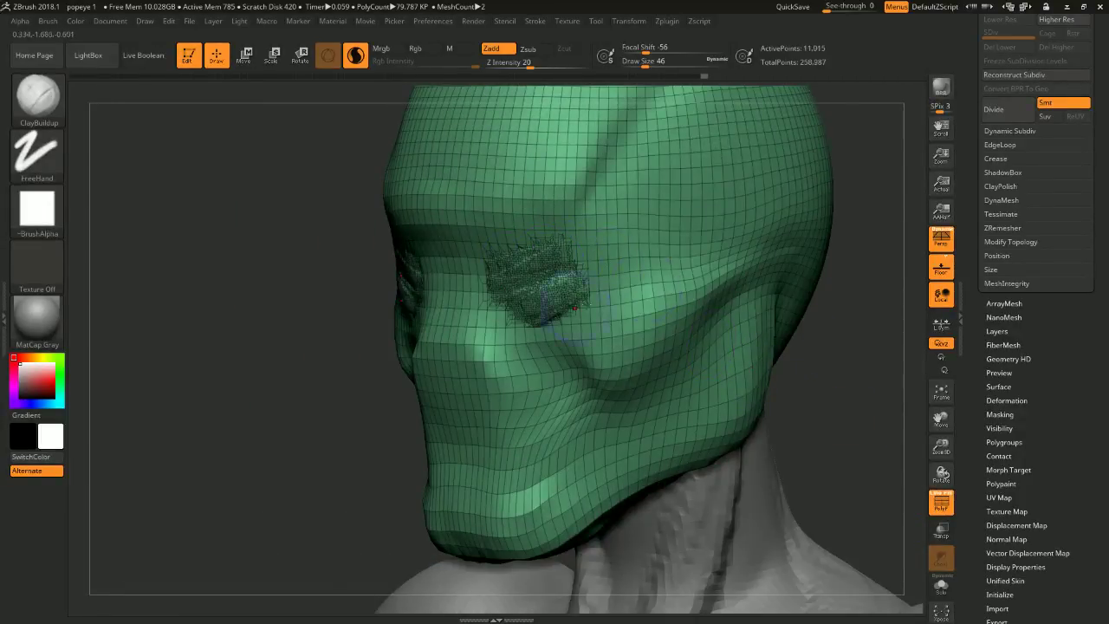
# - Undo the ClayBuildup test strokes over the eye areas and hide the wireframe
pyautogui.hotkey('ctrl', 'z')
pyautogui.hotkey('ctrl', 'z')
pyautogui.hotkey('ctrl', 'z')
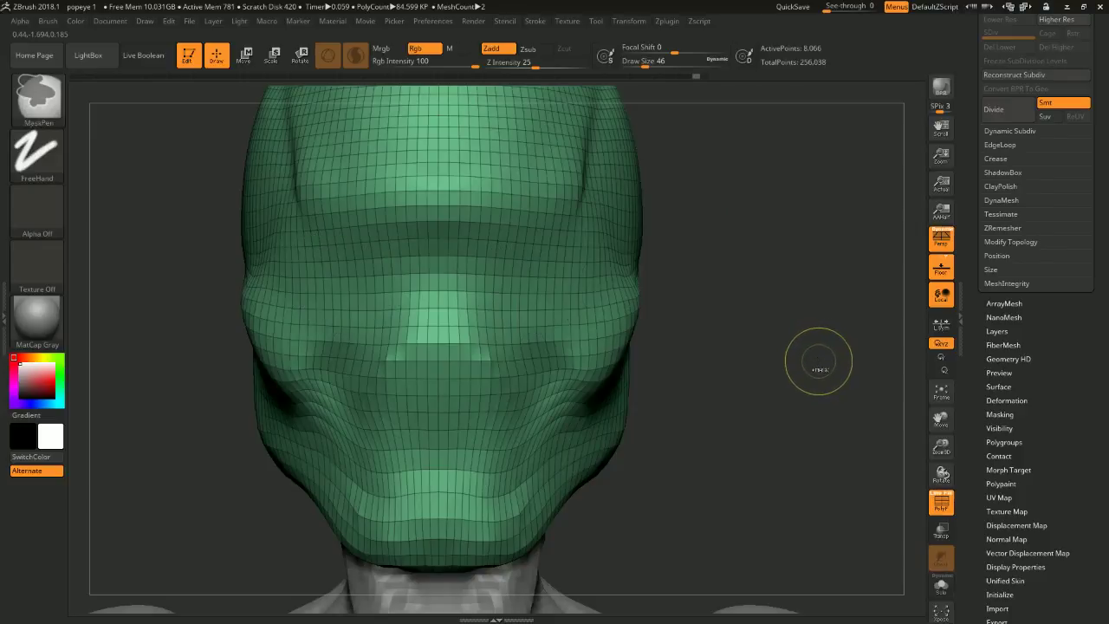
pyautogui.click(934, 504)
pyautogui.hotkey('ctrl', 'z')
pyautogui.hotkey('ctrl', 'z')
pyautogui.hotkey('ctrl', 'z')
pyautogui.hotkey('ctrl', 'z')
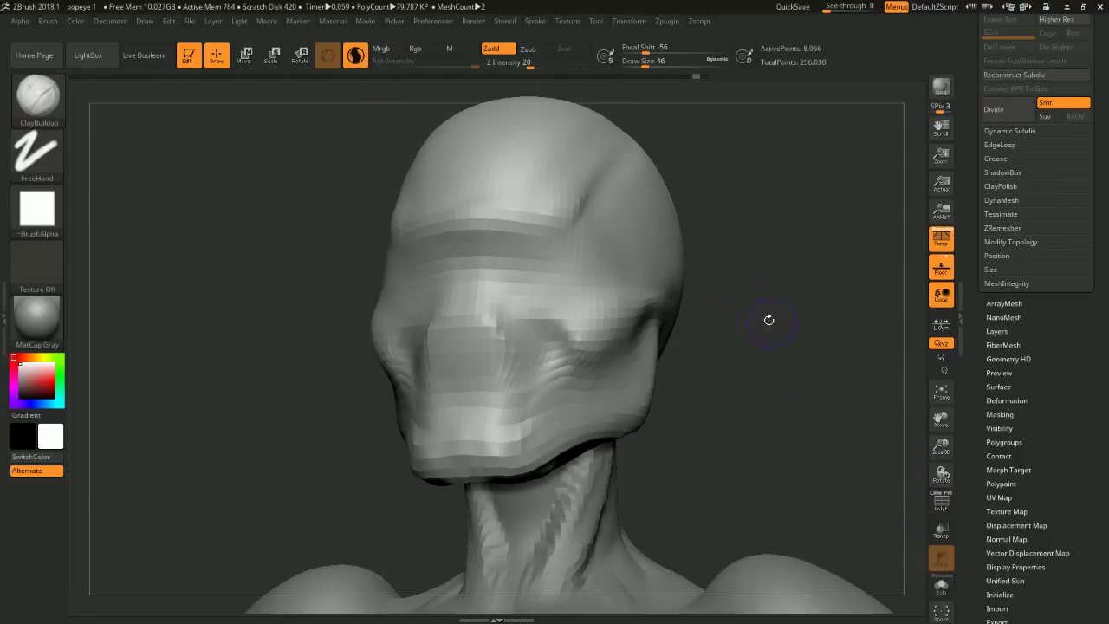
# - Build up a nose bridge and bulbous nose tip with ClayBuildup strokes, enlarging the draw size to 71 for the tip
pyautogui.moveTo(728, 283); pyautogui.dragTo(777, 271)
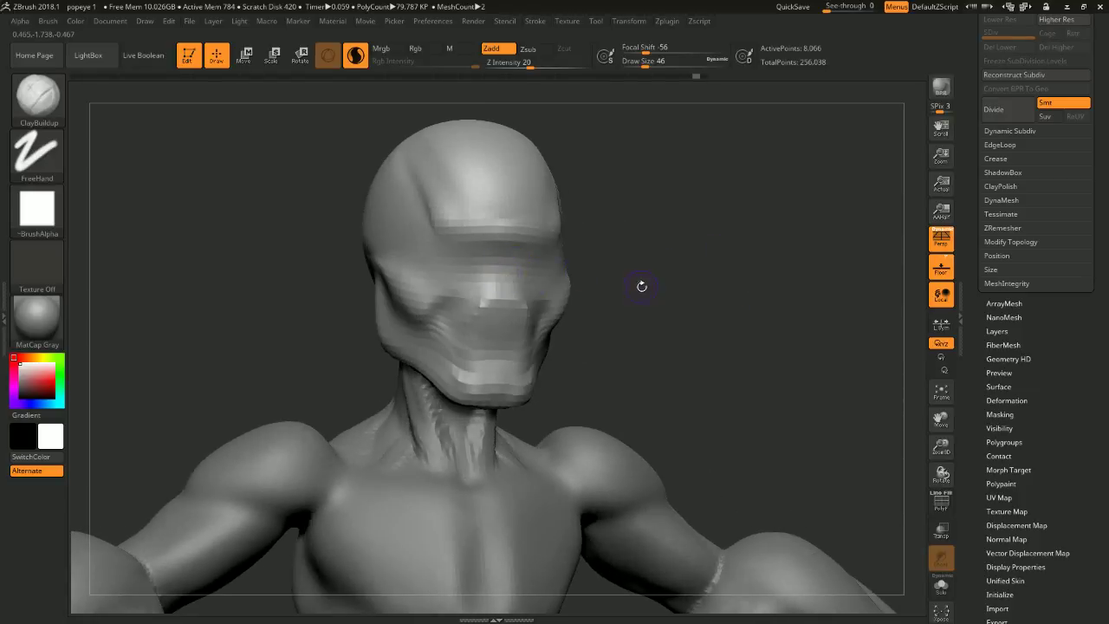
pyautogui.moveTo(641, 286); pyautogui.dragTo(598, 283)
pyautogui.moveTo(494, 263); pyautogui.dragTo(493, 277)
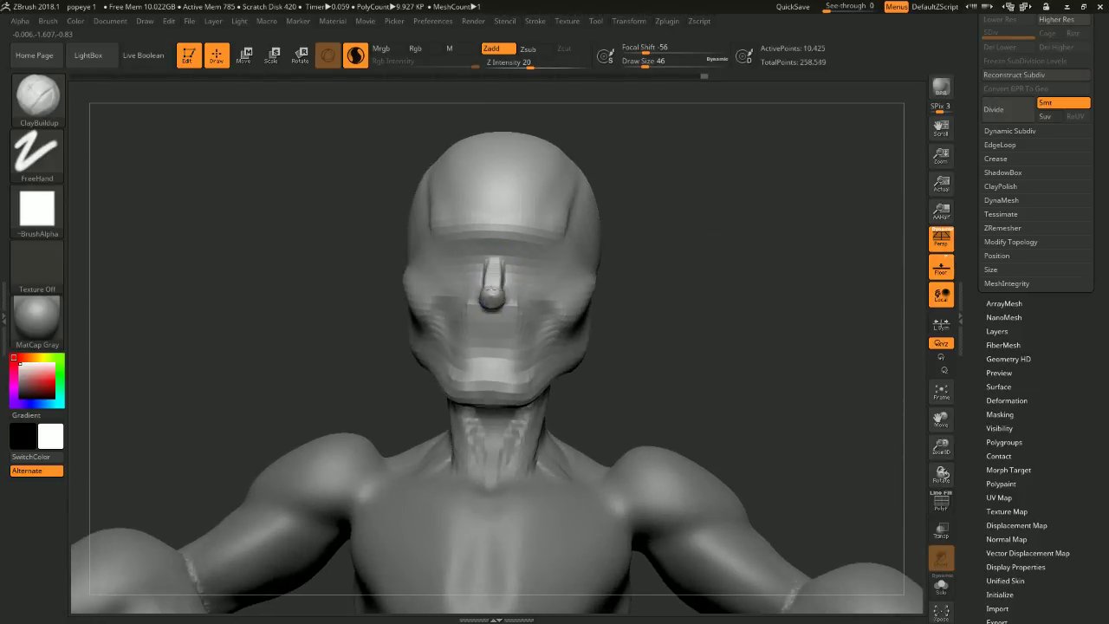
pyautogui.moveTo(650, 282); pyautogui.dragTo(690, 299)
pyautogui.moveTo(622, 291)
pyautogui.mouseDown()
pyautogui.moveTo(486, 285)
pyautogui.moveTo(483, 304)
pyautogui.moveTo(464, 294)
pyautogui.mouseUp()
pyautogui.moveTo(656, 300)
pyautogui.mouseDown()
pyautogui.moveTo(688, 270)
pyautogui.moveTo(591, 276)
pyautogui.mouseUp()
pyautogui.moveTo(605, 321); pyautogui.dragTo(604, 265)
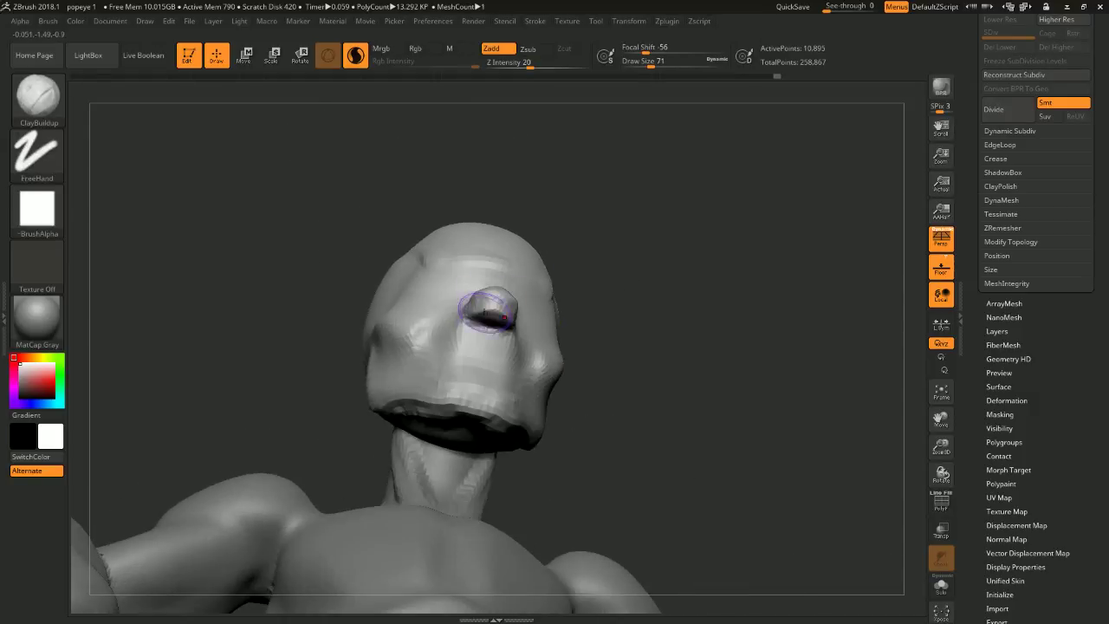
pyautogui.moveTo(478, 312)
pyautogui.mouseDown()
pyautogui.moveTo(496, 323)
pyautogui.moveTo(483, 337)
pyautogui.mouseUp()
# - Build up the brow ridges with ClayBuildup at draw size 71 and smooth the brow, cheeks and jaw
pyautogui.moveTo(647, 314)
pyautogui.mouseDown()
pyautogui.moveTo(680, 358)
pyautogui.moveTo(501, 248)
pyautogui.moveTo(572, 235)
pyautogui.mouseUp()
pyautogui.moveTo(747, 252); pyautogui.dragTo(676, 246)
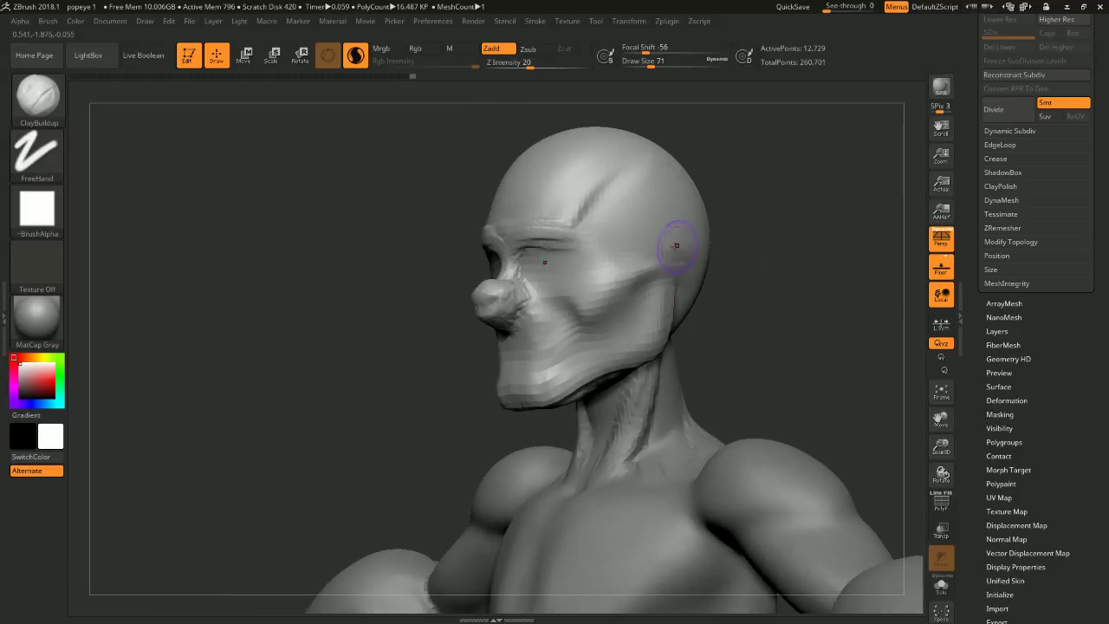
pyautogui.press('shift')
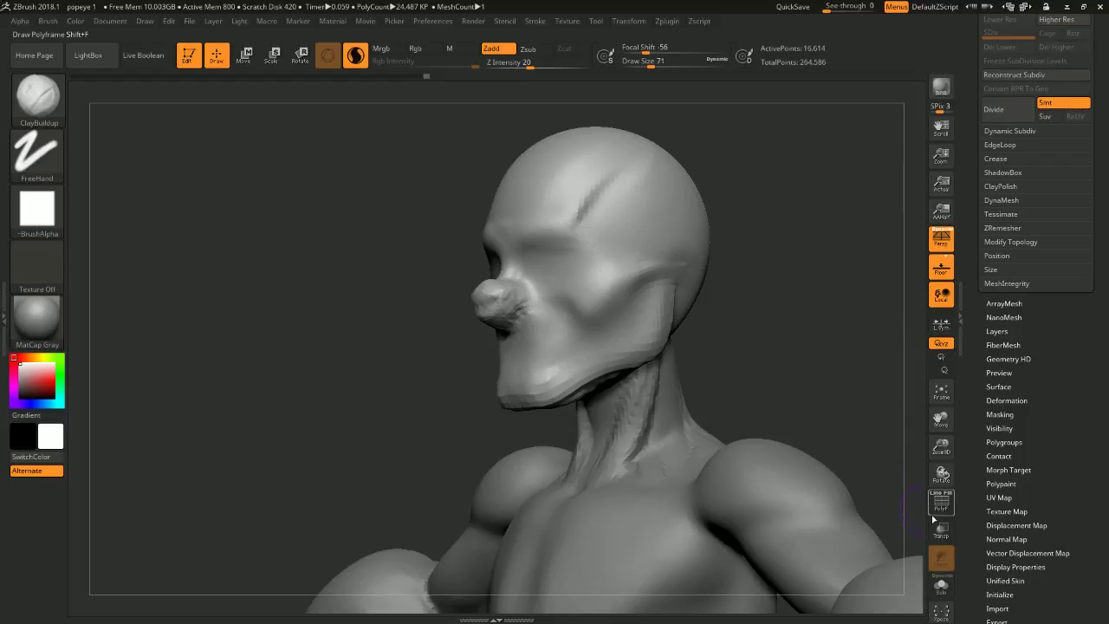
# - Show the wireframe, smooth the temples and the side of the head, and hide the wireframe again
pyautogui.click(941, 507)
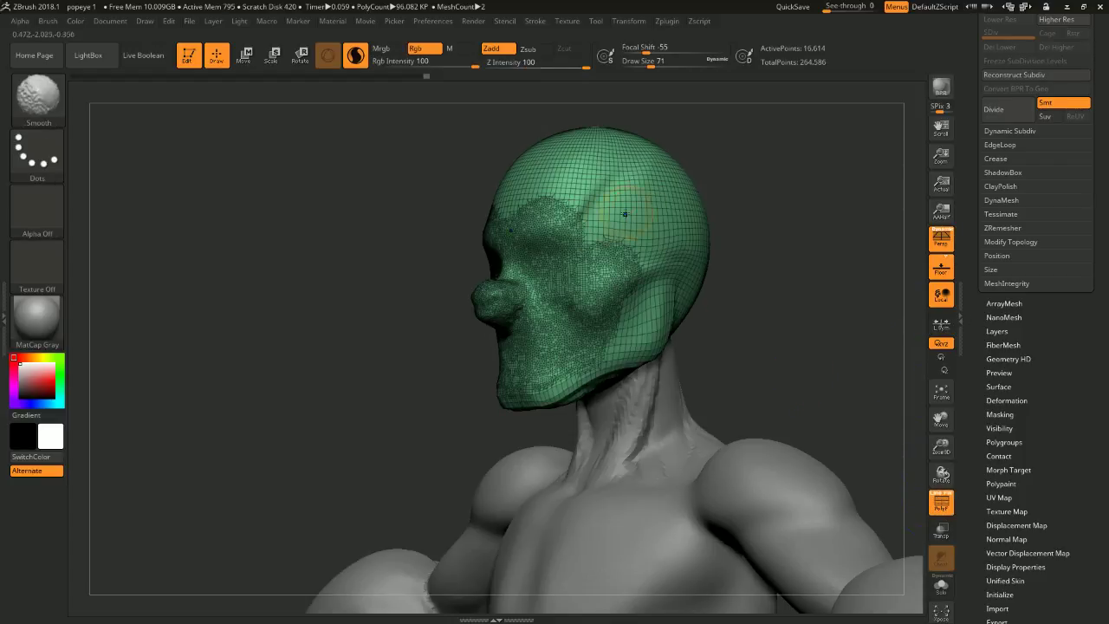
pyautogui.keyDown('shift'); pyautogui.moveTo(627, 213); pyautogui.dragTo(623, 208); pyautogui.keyUp('shift')
pyautogui.keyDown('alt'); pyautogui.moveTo(779, 208); pyautogui.dragTo(802, 349); pyautogui.keyUp('alt')
pyautogui.moveTo(632, 203)
pyautogui.keyDown('shift'); pyautogui.mouseDown()
pyautogui.moveTo(654, 234)
pyautogui.moveTo(710, 246)
pyautogui.mouseUp(); pyautogui.keyUp('shift')
pyautogui.keyDown('alt'); pyautogui.moveTo(837, 512); pyautogui.dragTo(844, 333); pyautogui.keyUp('alt')
pyautogui.click(941, 501)
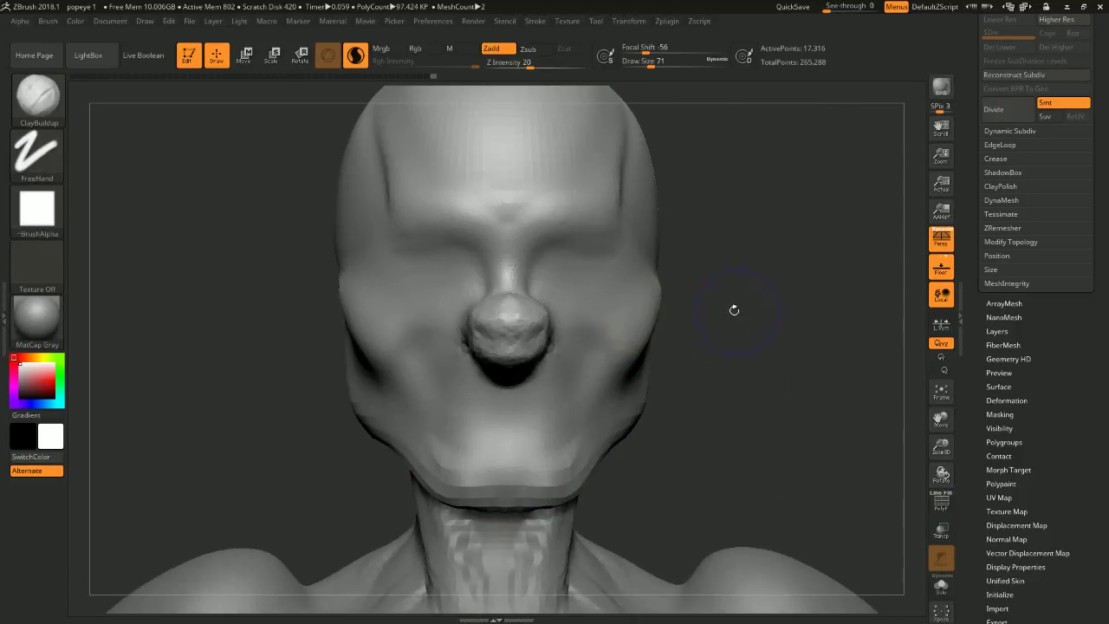
# - Smooth the nose into a clean round ball with the Smooth brush, reducing the draw size to 46
pyautogui.keyDown('shift'); pyautogui.moveTo(481, 330); pyautogui.dragTo(546, 346); pyautogui.keyUp('shift')
pyautogui.moveTo(741, 347)
pyautogui.mouseDown()
pyautogui.moveTo(686, 299)
pyautogui.moveTo(645, 332)
pyautogui.mouseUp()
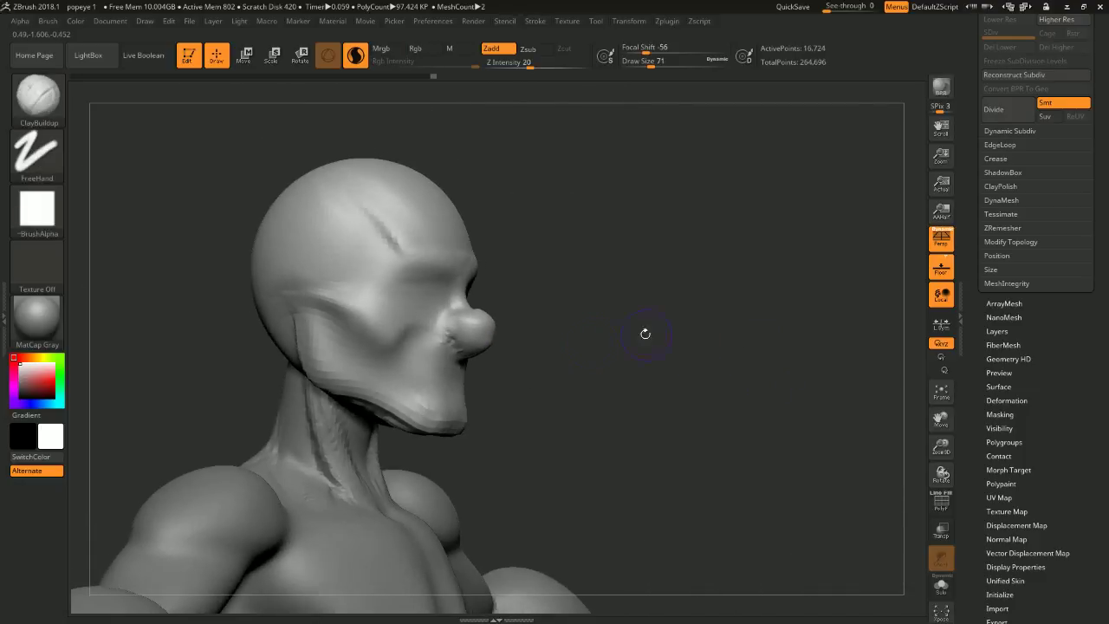
pyautogui.press('space')
pyautogui.moveTo(481, 357)
pyautogui.keyDown('shift'); pyautogui.mouseDown()
pyautogui.moveTo(468, 357)
pyautogui.moveTo(512, 367)
pyautogui.mouseUp(); pyautogui.keyUp('shift')
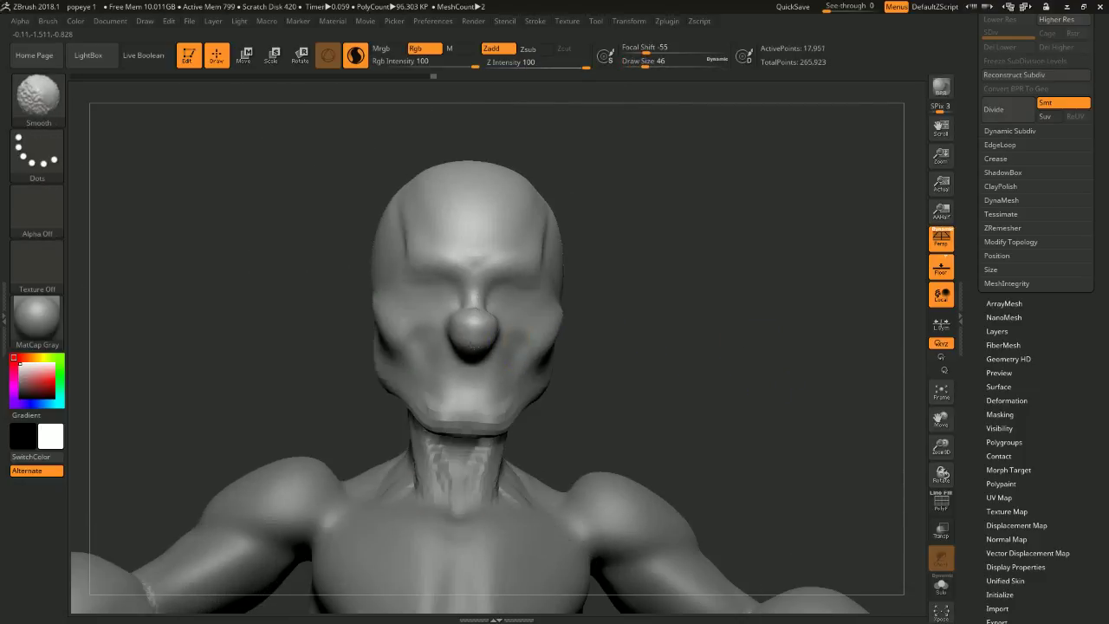
# - Fill out the cheeks and jawline with ClayBuildup at draw size 77 and smooth the added volume
pyautogui.moveTo(693, 346)
pyautogui.keyDown('shift'); pyautogui.mouseDown()
pyautogui.moveTo(667, 323)
pyautogui.moveTo(601, 327)
pyautogui.mouseUp(); pyautogui.keyUp('shift')
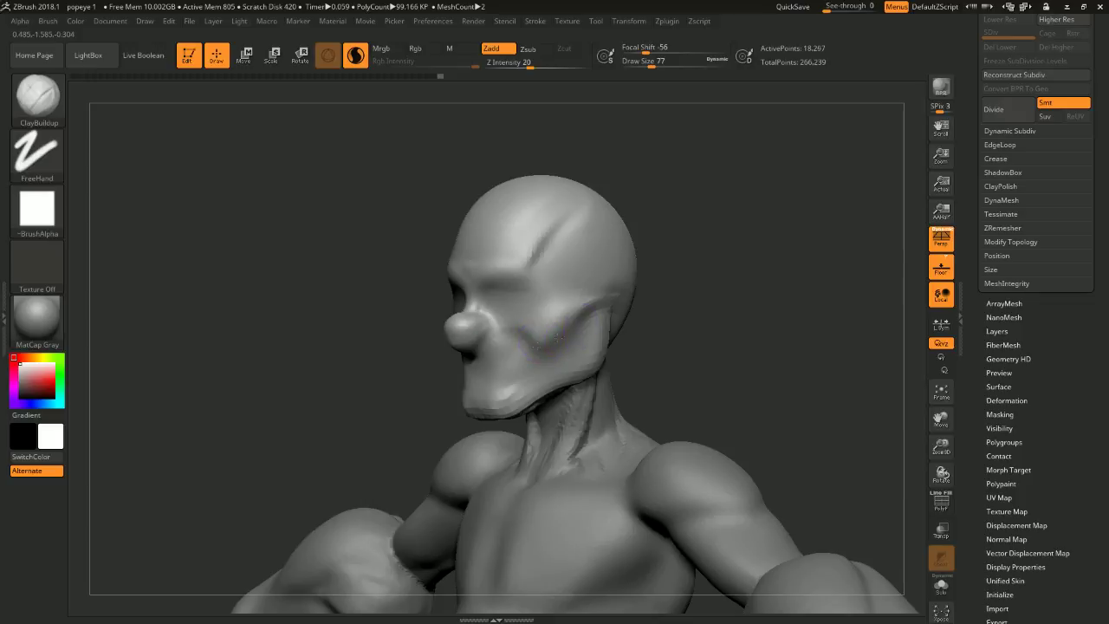
pyautogui.press('shift')
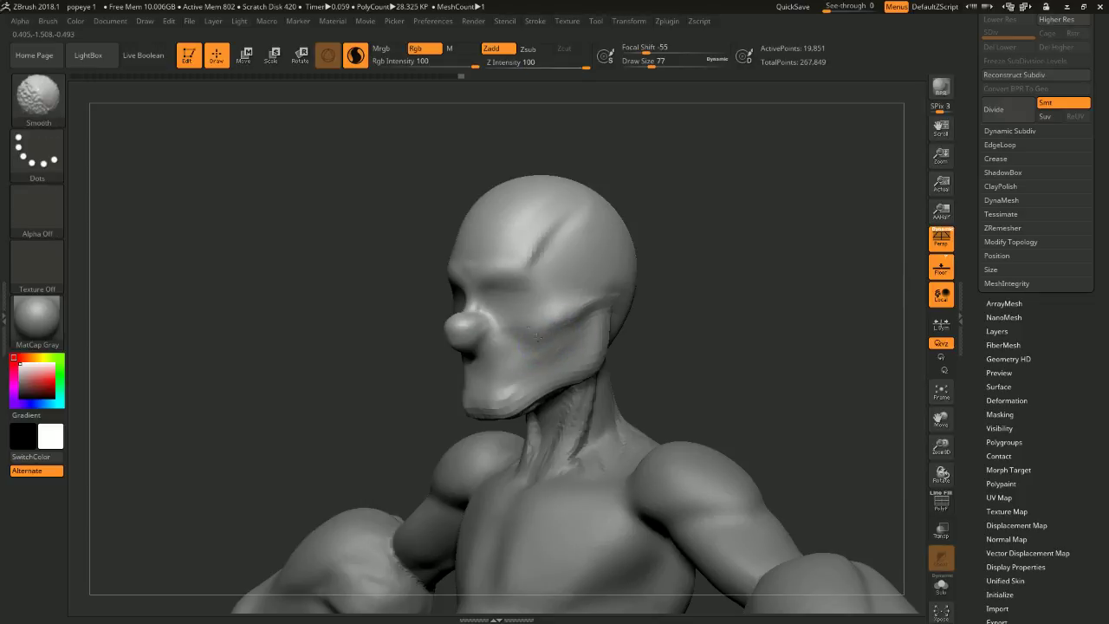
pyautogui.keyDown('shift'); pyautogui.moveTo(576, 330); pyautogui.dragTo(771, 347); pyautogui.keyUp('shift')
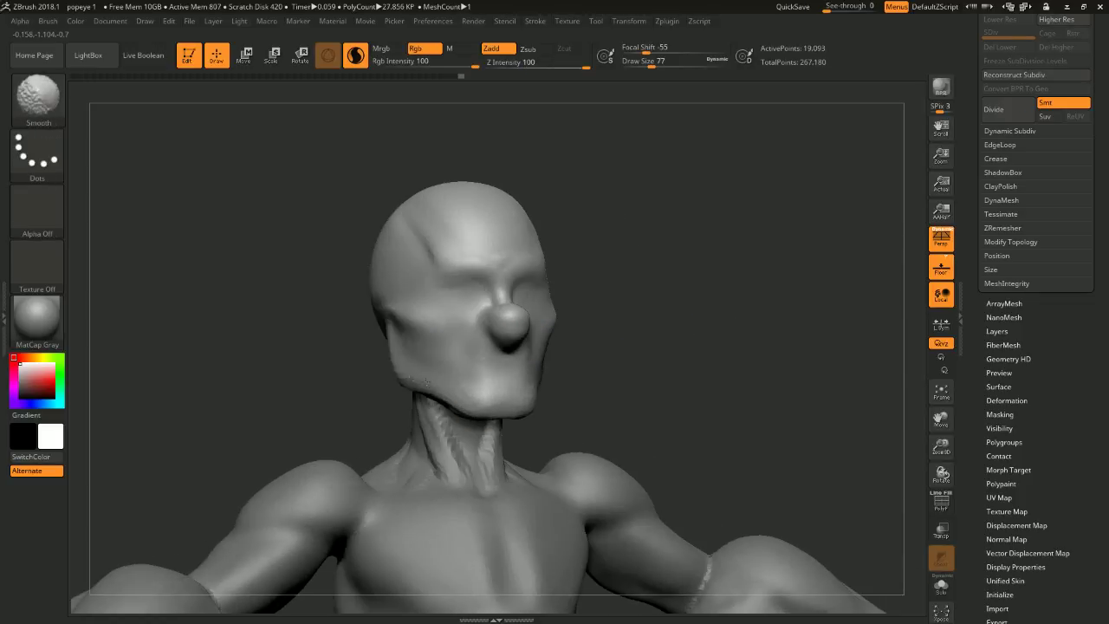
pyautogui.moveTo(419, 375)
pyautogui.mouseDown()
pyautogui.moveTo(524, 286)
pyautogui.moveTo(681, 248)
pyautogui.moveTo(748, 287)
pyautogui.moveTo(715, 289)
pyautogui.moveTo(702, 260)
pyautogui.moveTo(699, 303)
pyautogui.moveTo(658, 289)
pyautogui.mouseUp()
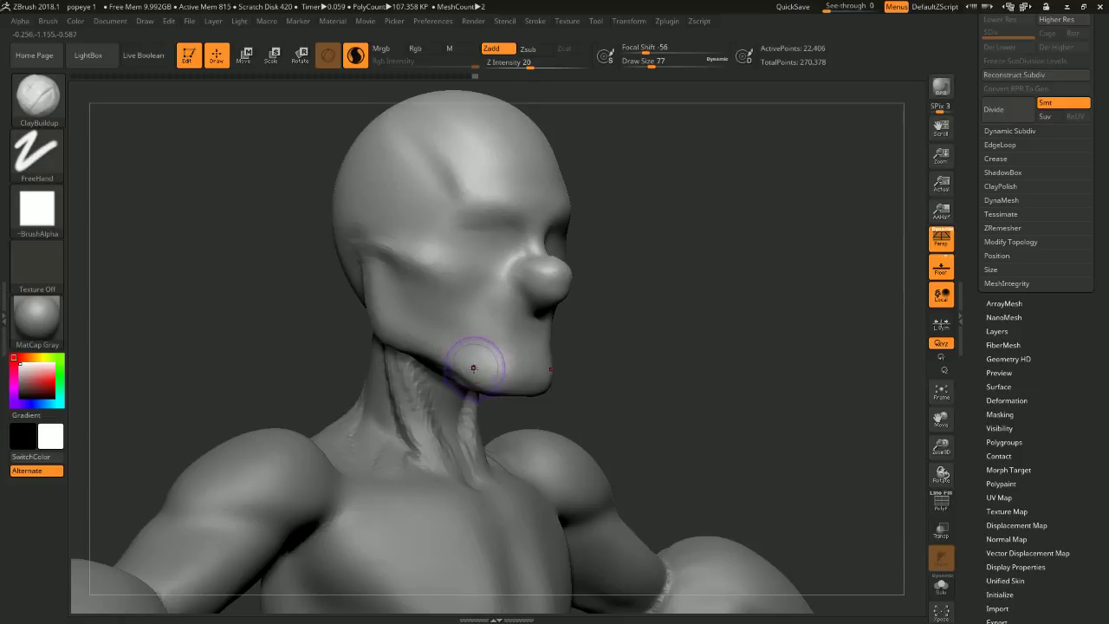
# - Add ClayBuildup volume to the chin, then form and smooth the mouth area with draw size 41
pyautogui.moveTo(472, 350); pyautogui.dragTo(494, 373)
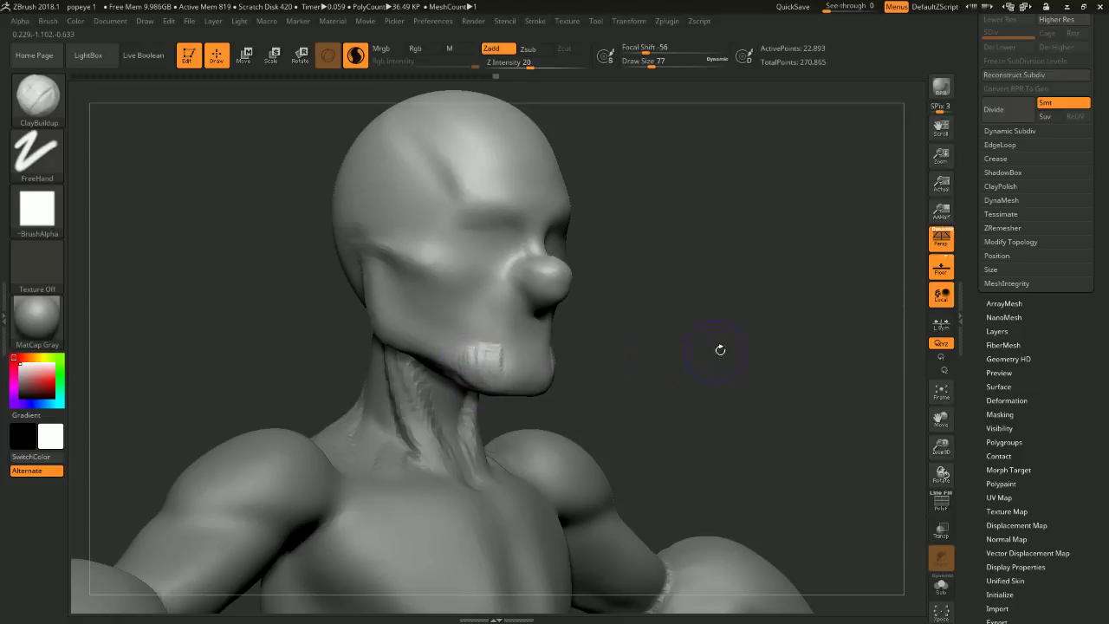
pyautogui.moveTo(697, 333)
pyautogui.mouseDown()
pyautogui.moveTo(683, 338)
pyautogui.moveTo(728, 340)
pyautogui.moveTo(629, 312)
pyautogui.moveTo(530, 309)
pyautogui.mouseUp()
pyautogui.press('s')
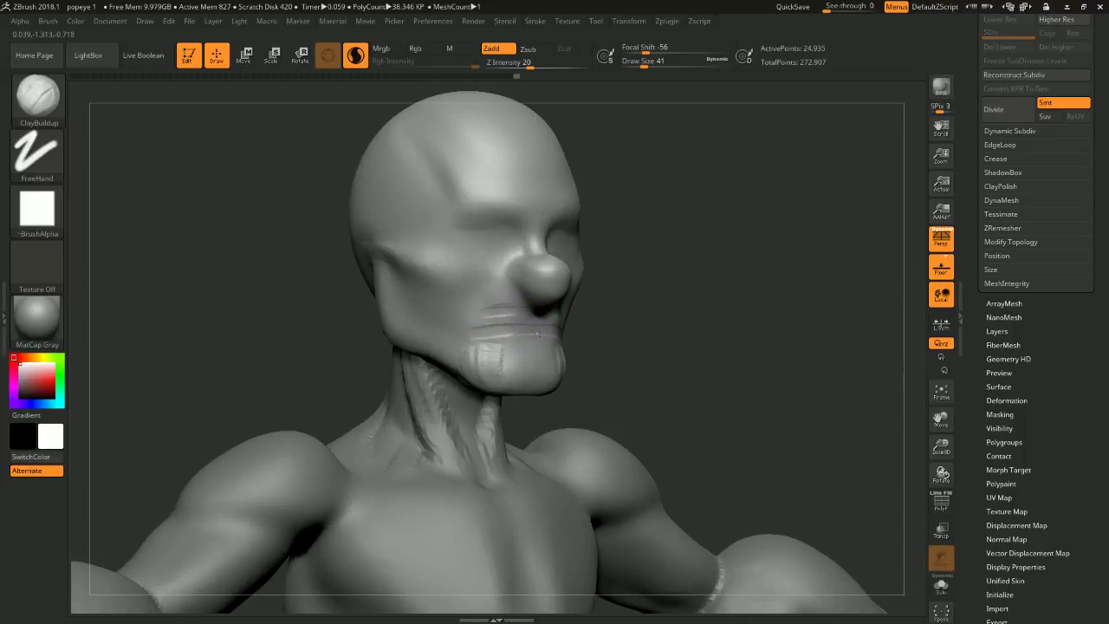
pyautogui.moveTo(537, 333)
pyautogui.mouseDown()
pyautogui.moveTo(487, 337)
pyautogui.moveTo(560, 330)
pyautogui.mouseUp()
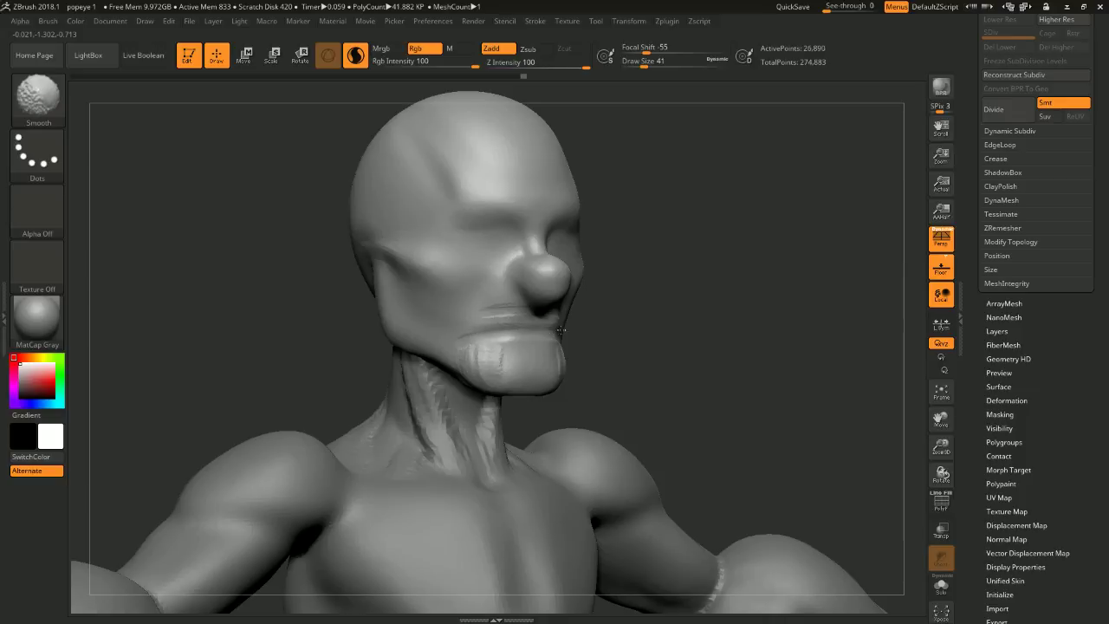
pyautogui.keyDown('shift'); pyautogui.moveTo(626, 308); pyautogui.dragTo(731, 282); pyautogui.keyUp('shift')
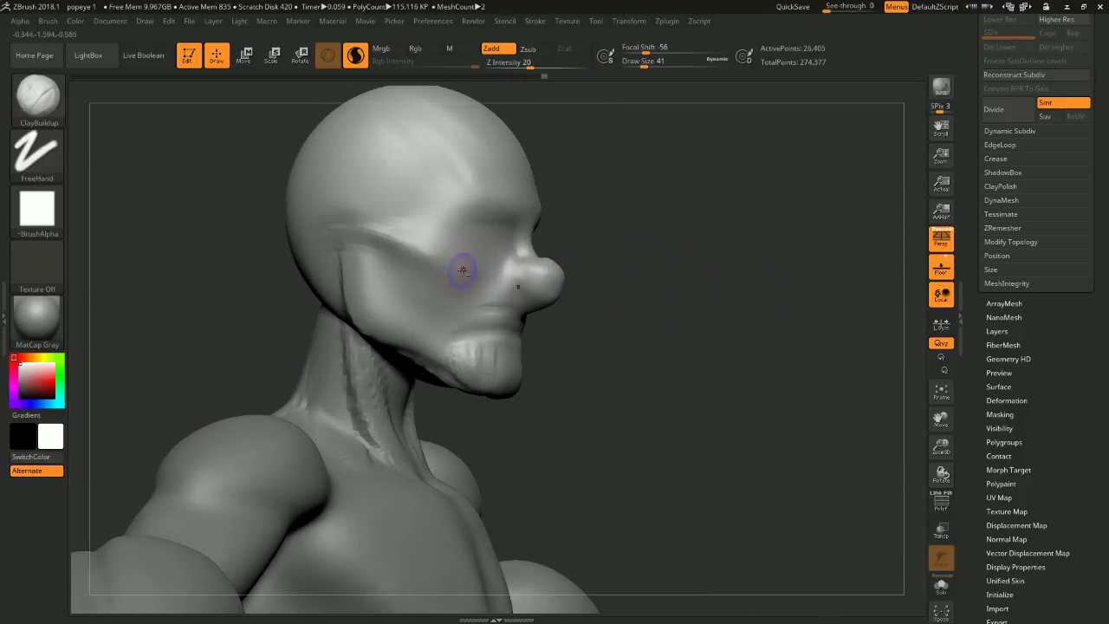
# - Sculpt curved folds on the cheeks around the mouth with ClayBuildup at draw size 41 and smooth them
pyautogui.moveTo(481, 268); pyautogui.dragTo(418, 321)
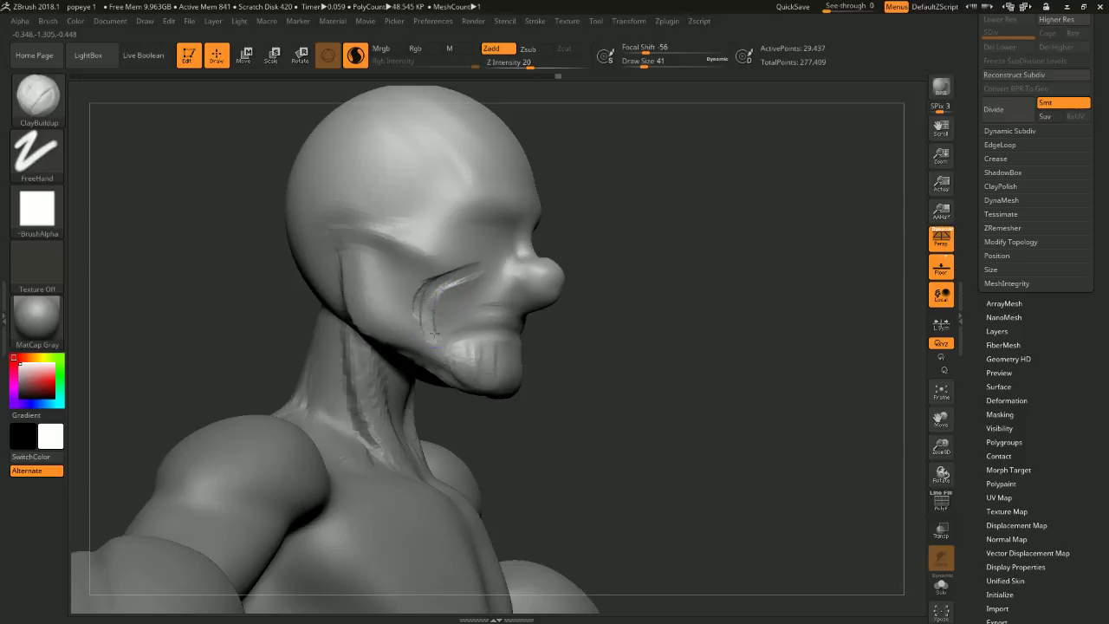
pyautogui.moveTo(584, 326); pyautogui.dragTo(494, 316)
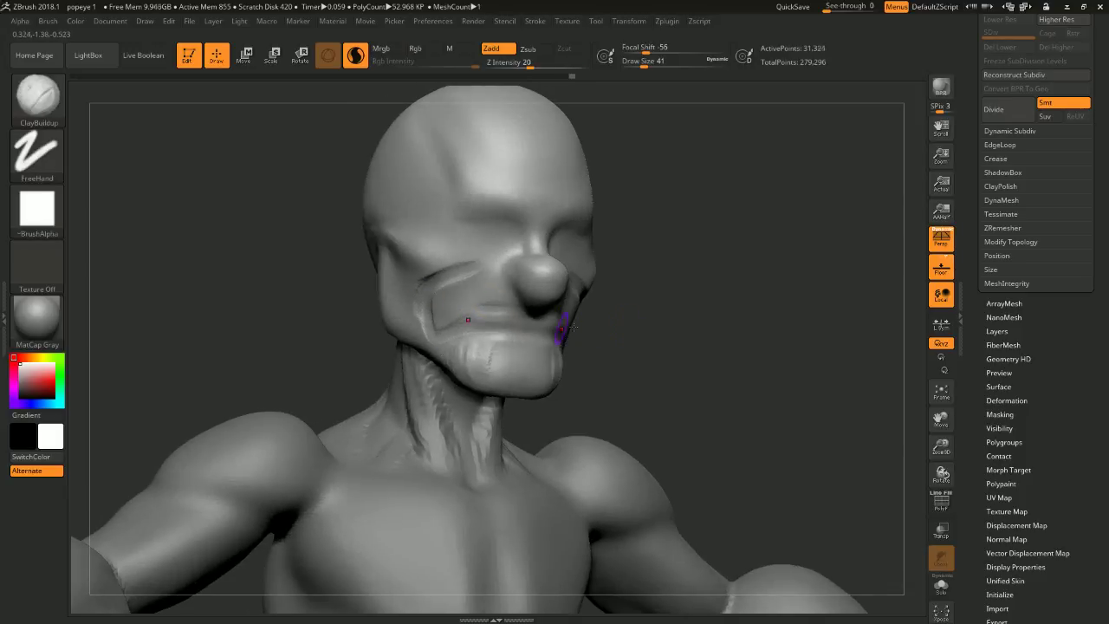
pyautogui.moveTo(793, 303)
pyautogui.mouseDown()
pyautogui.moveTo(726, 293)
pyautogui.moveTo(766, 280)
pyautogui.mouseUp()
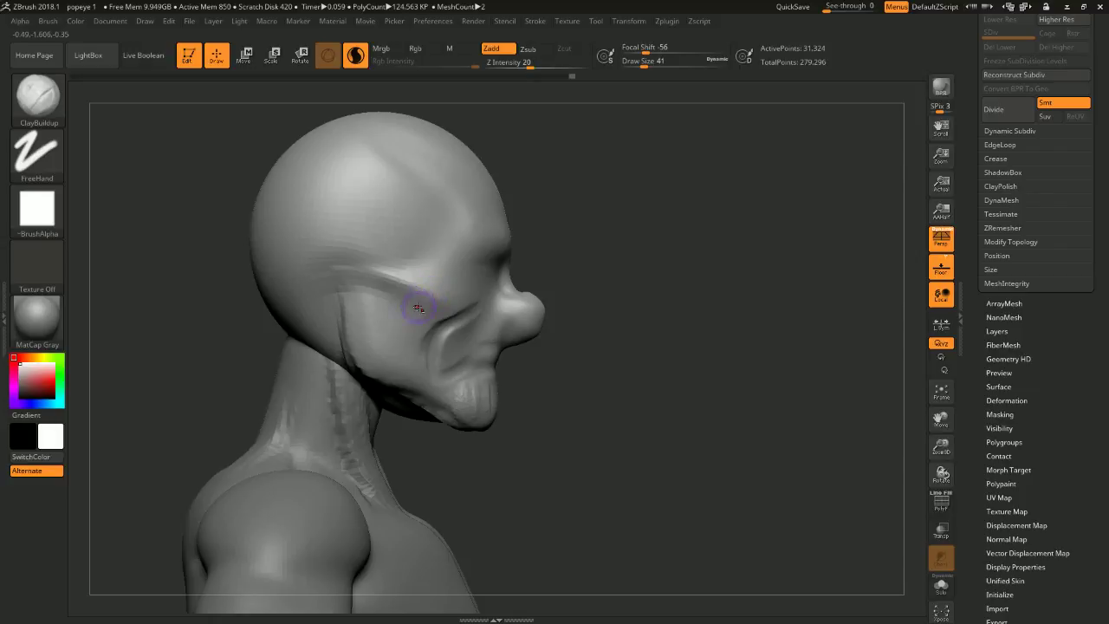
# - Add ClayBuildup strokes below the cheekbones, then smooth the cheeks and chin with draw size 54
pyautogui.moveTo(424, 324); pyautogui.dragTo(431, 331)
pyautogui.moveTo(658, 299); pyautogui.dragTo(546, 307)
pyautogui.moveTo(647, 259); pyautogui.dragTo(606, 265)
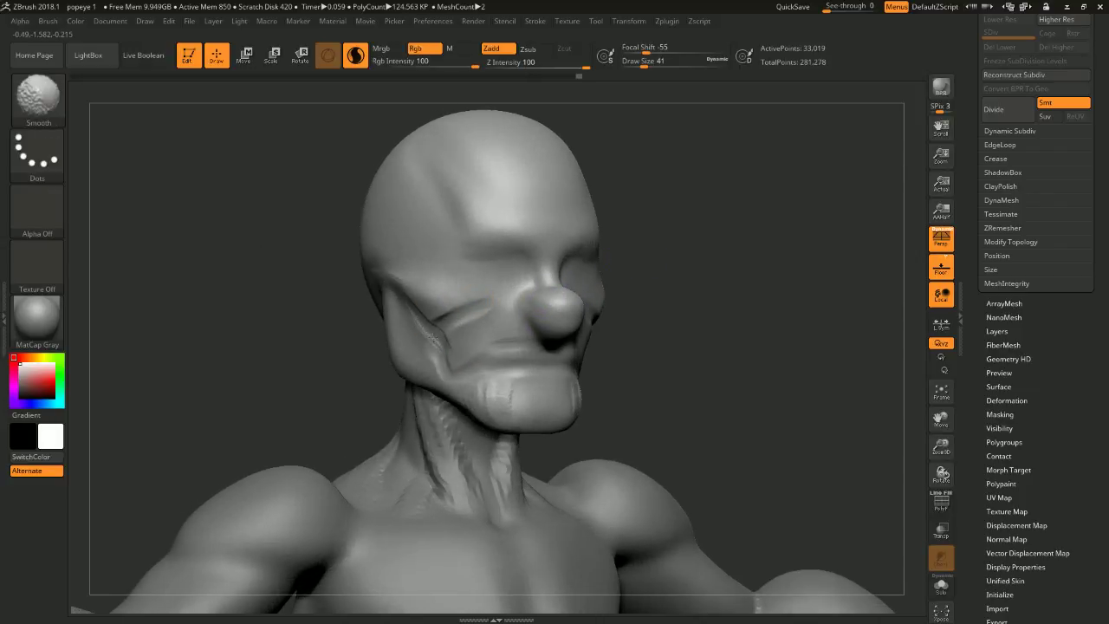
pyautogui.press('space')
pyautogui.moveTo(465, 328); pyautogui.dragTo(446, 337)
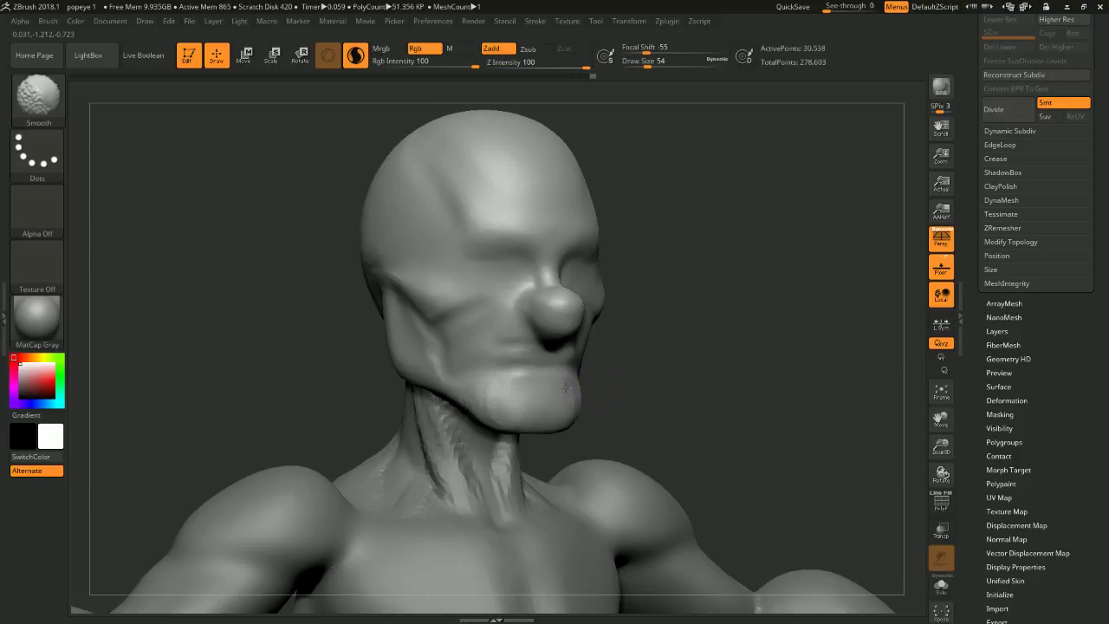
# - Set the draw size to 39, build up the nostril wings beside the nose tip with ClayBuildup and smooth around them
pyautogui.moveTo(832, 356)
pyautogui.mouseDown()
pyautogui.moveTo(758, 342)
pyautogui.moveTo(782, 347)
pyautogui.moveTo(737, 269)
pyautogui.moveTo(780, 286)
pyautogui.mouseUp()
pyautogui.press('space')
pyautogui.moveTo(750, 278); pyautogui.dragTo(743, 278)
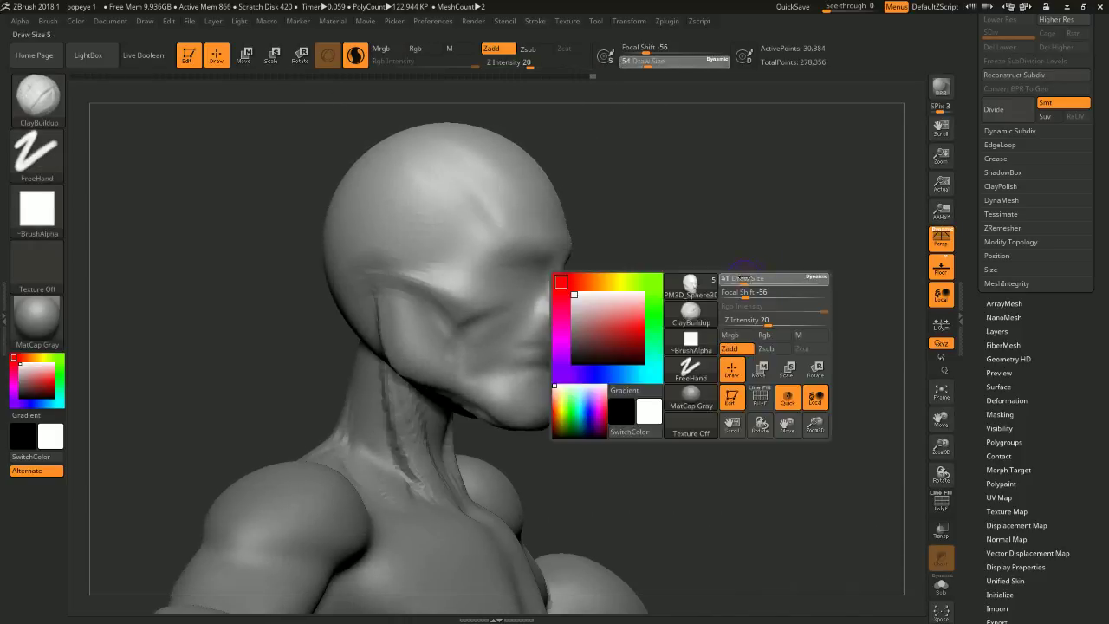
pyautogui.press('space')
pyautogui.moveTo(611, 279); pyautogui.dragTo(618, 278)
pyautogui.press('space')
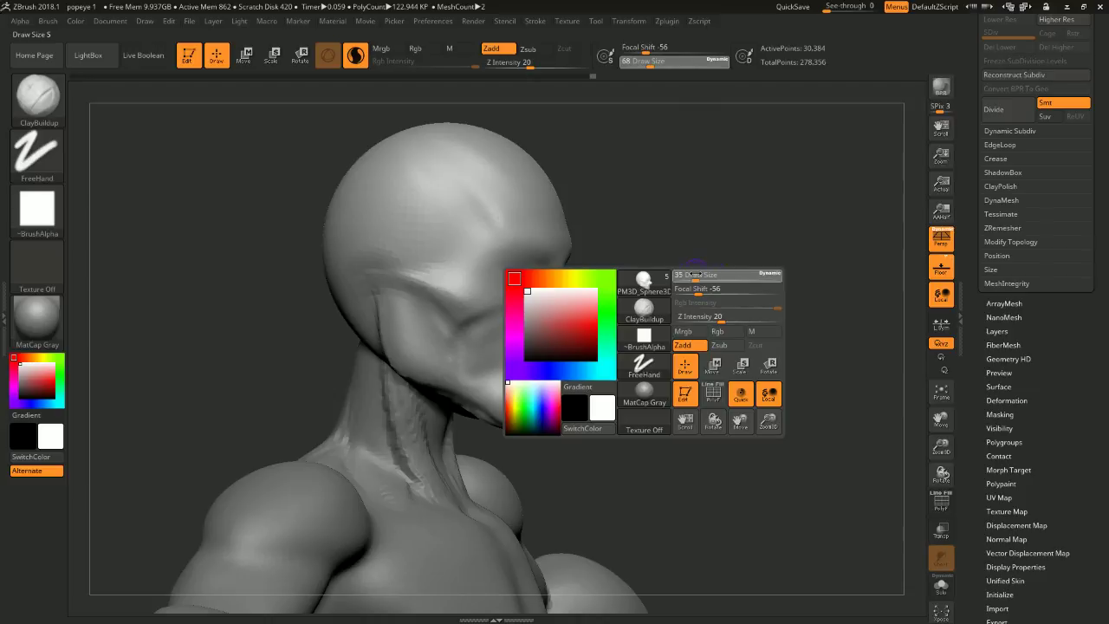
pyautogui.moveTo(700, 274); pyautogui.dragTo(673, 276)
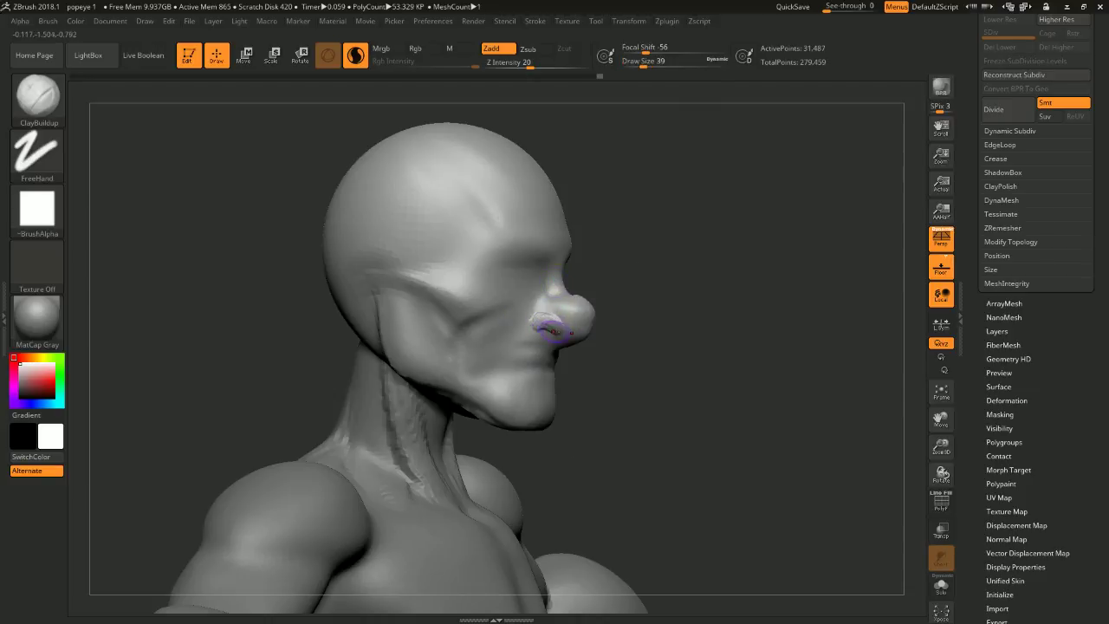
pyautogui.moveTo(651, 356)
pyautogui.mouseDown()
pyautogui.moveTo(638, 332)
pyautogui.moveTo(552, 327)
pyautogui.mouseUp()
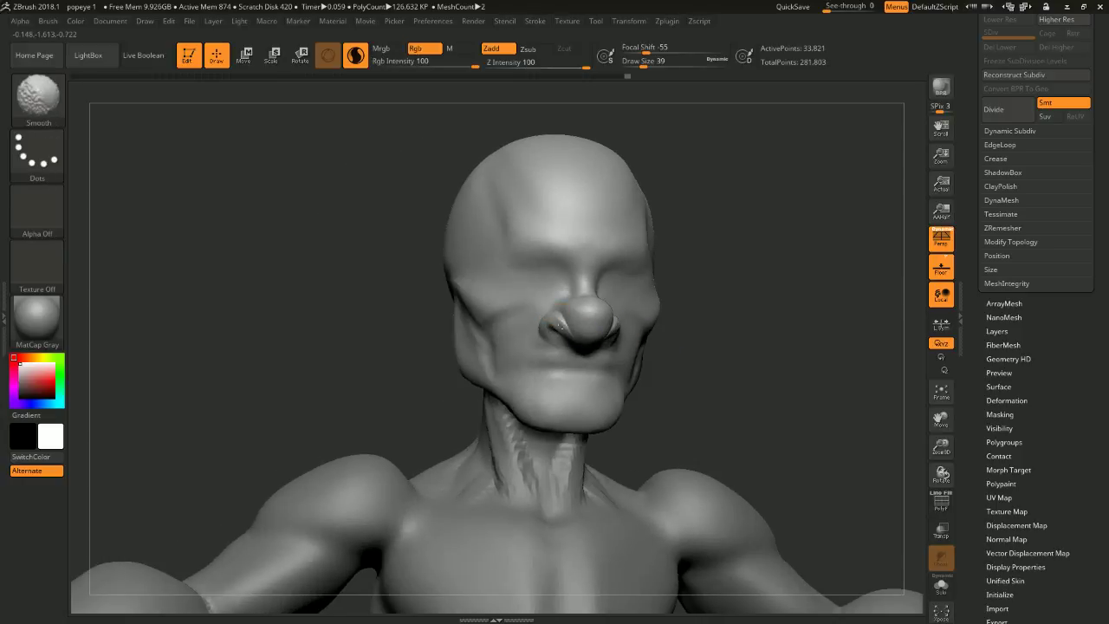
pyautogui.moveTo(737, 314)
pyautogui.keyDown('shift'); pyautogui.mouseDown()
pyautogui.moveTo(807, 319)
pyautogui.moveTo(782, 283)
pyautogui.moveTo(611, 299)
pyautogui.mouseUp(); pyautogui.keyUp('shift')
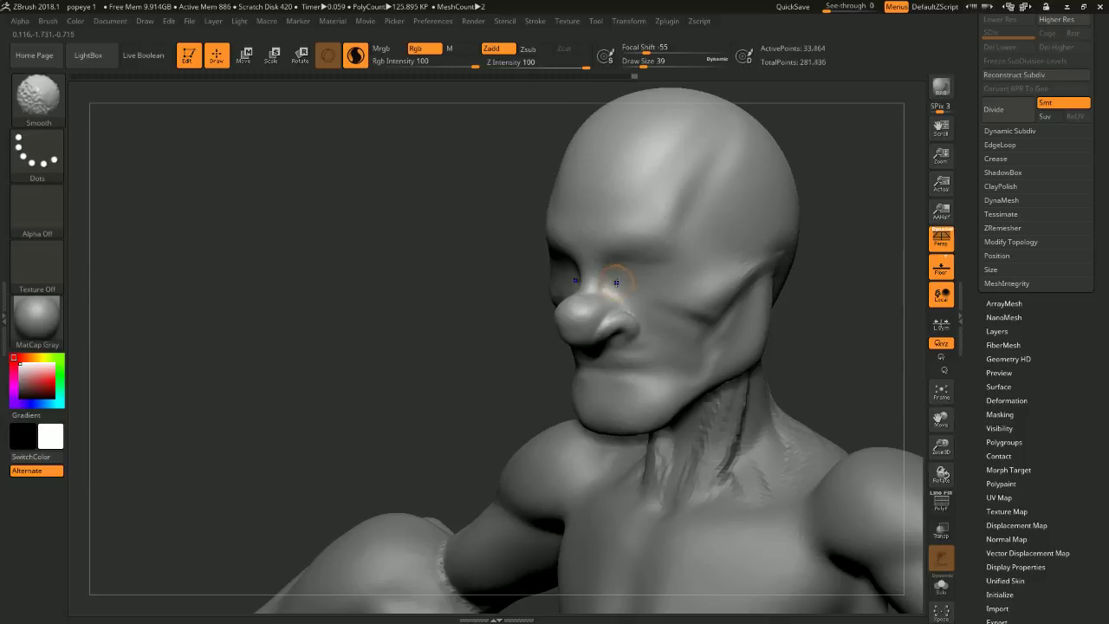
pyautogui.moveTo(759, 300)
pyautogui.keyDown('shift'); pyautogui.mouseDown()
pyautogui.moveTo(849, 255)
pyautogui.moveTo(792, 270)
pyautogui.moveTo(834, 309)
pyautogui.moveTo(853, 299)
pyautogui.moveTo(872, 310)
pyautogui.moveTo(754, 279)
pyautogui.moveTo(802, 265)
pyautogui.mouseUp(); pyautogui.keyUp('shift')
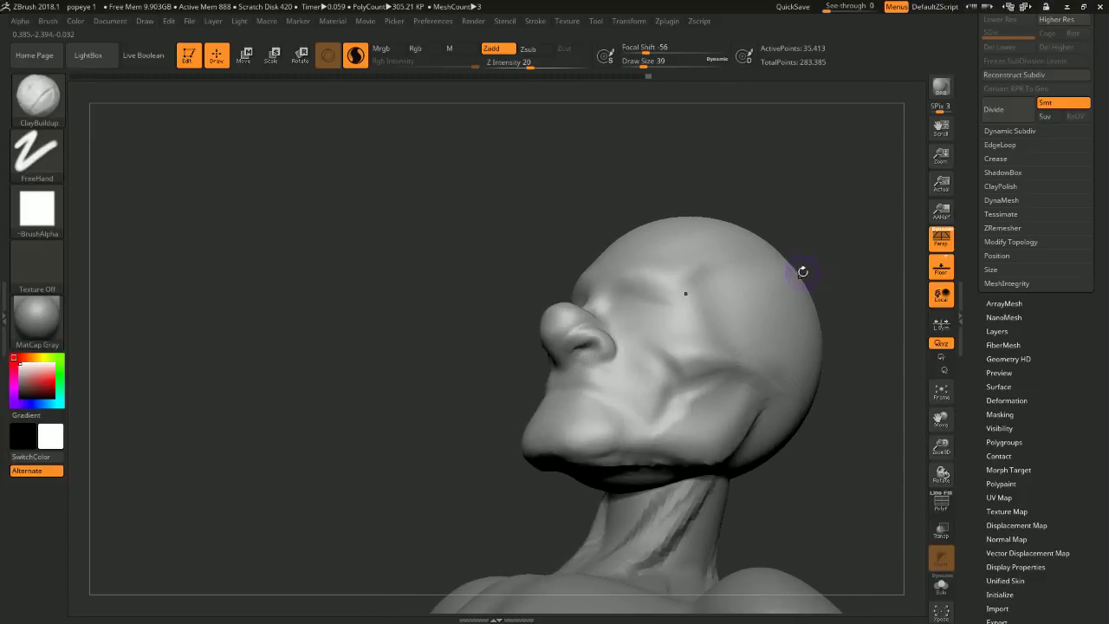
# - Switch to the DamStandard brush with draw size 29 and carve the creases and openings of the nostrils
pyautogui.press('b')
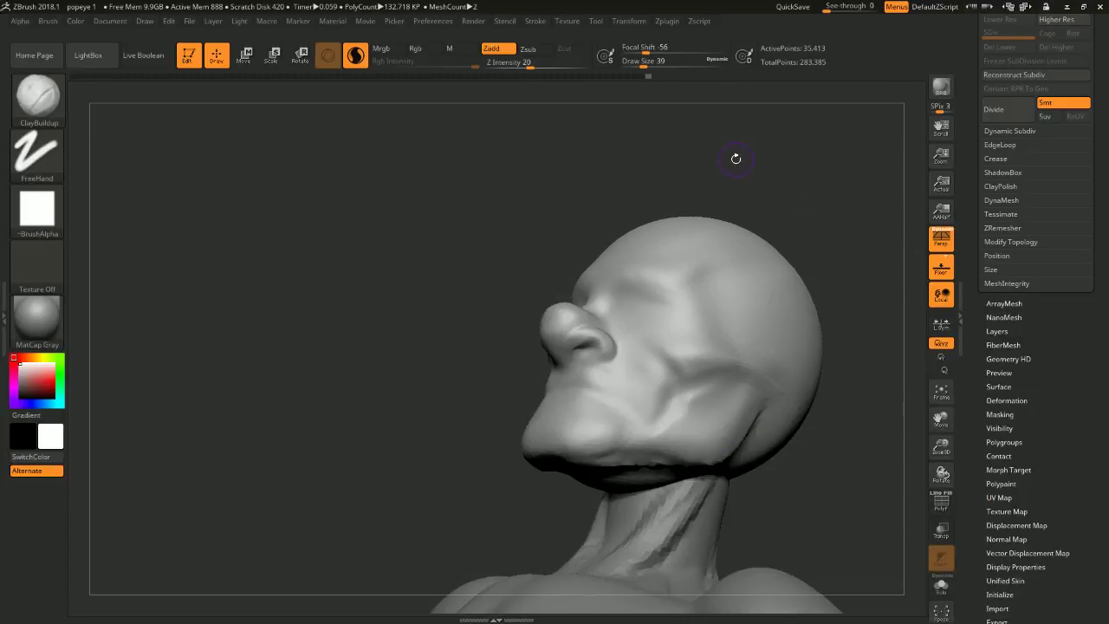
pyautogui.press('b')
pyautogui.press('d')
pyautogui.press('s')
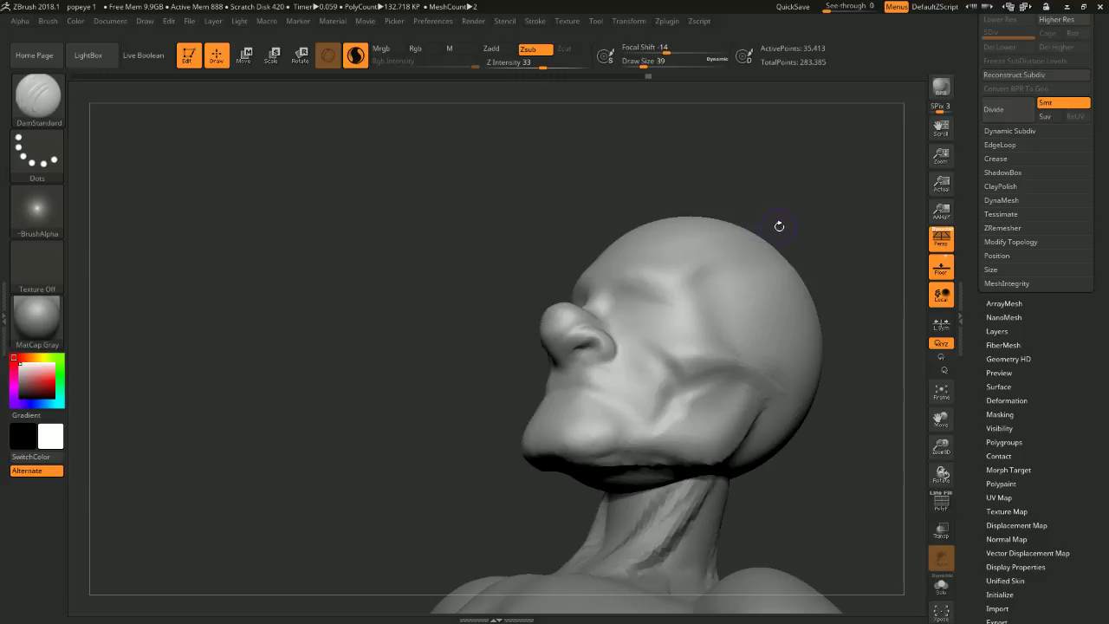
pyautogui.moveTo(780, 228)
pyautogui.mouseDown()
pyautogui.moveTo(809, 185)
pyautogui.moveTo(793, 171)
pyautogui.mouseUp()
pyautogui.press('space')
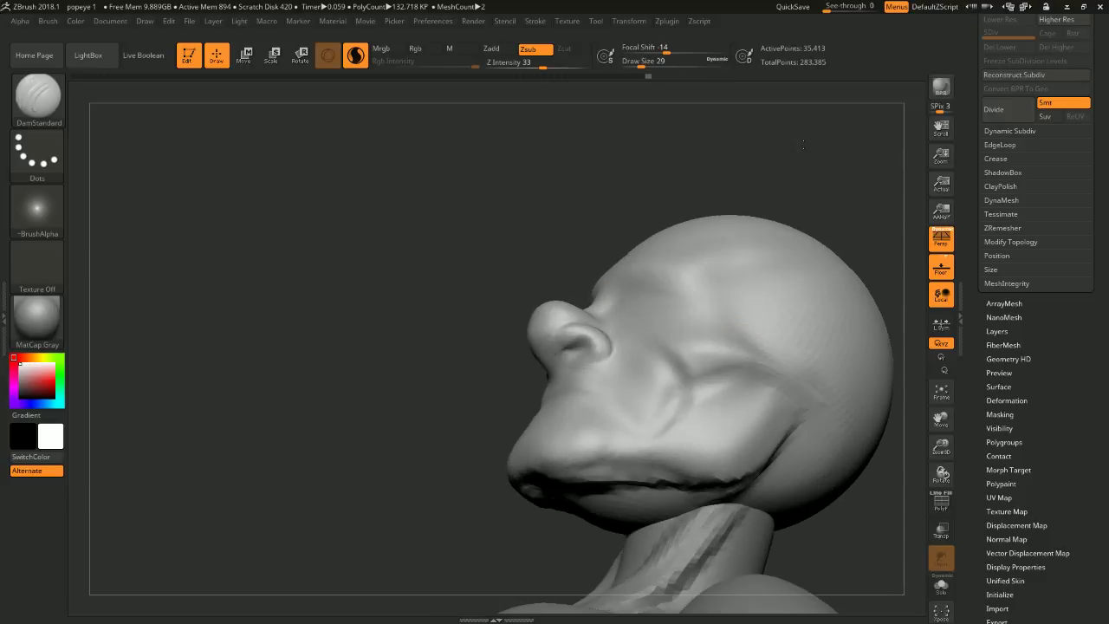
pyautogui.moveTo(626, 192)
pyautogui.mouseDown()
pyautogui.moveTo(598, 243)
pyautogui.moveTo(547, 262)
pyautogui.moveTo(580, 235)
pyautogui.mouseUp()
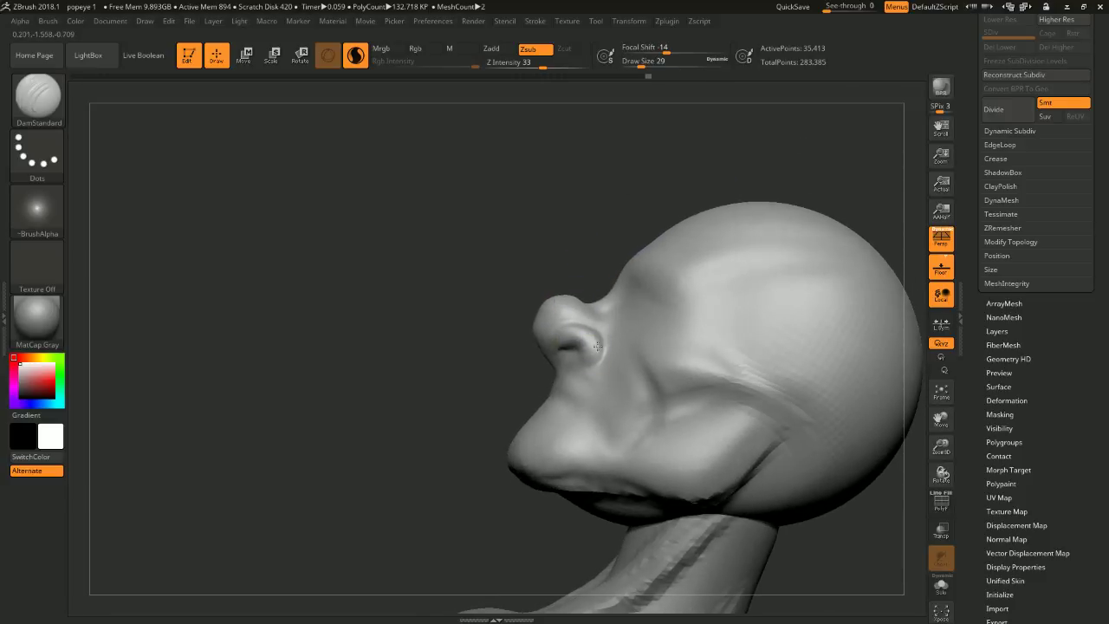
pyautogui.moveTo(573, 347); pyautogui.dragTo(569, 341)
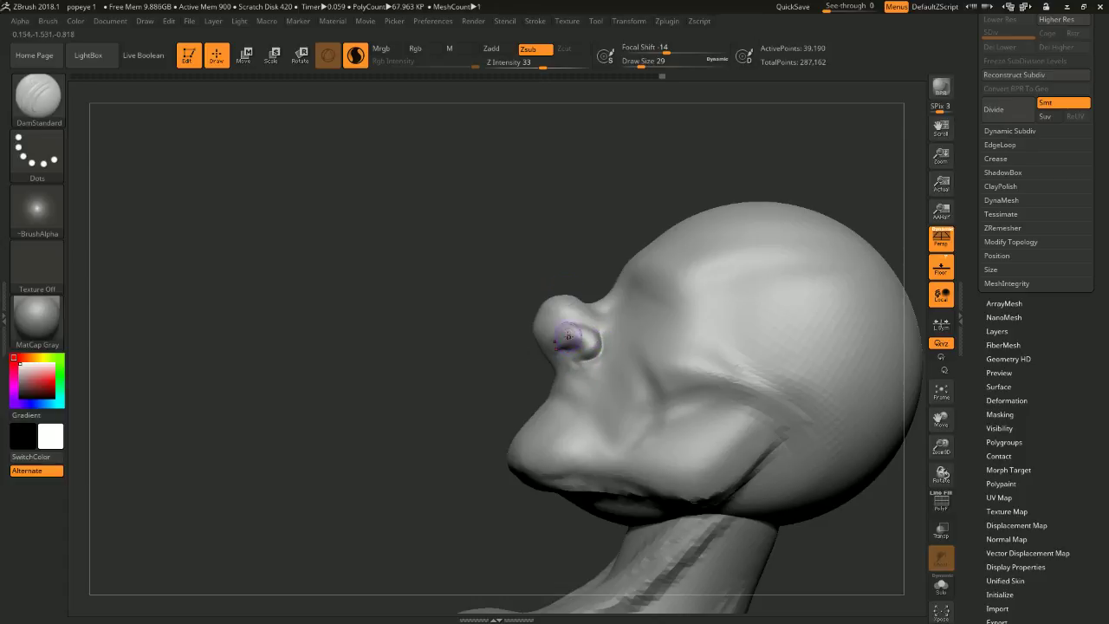
# - Carve the mouth line below the nose more sharply with the DamStandard brush
pyautogui.moveTo(572, 260)
pyautogui.mouseDown()
pyautogui.moveTo(666, 230)
pyautogui.moveTo(806, 263)
pyautogui.moveTo(784, 269)
pyautogui.mouseUp()
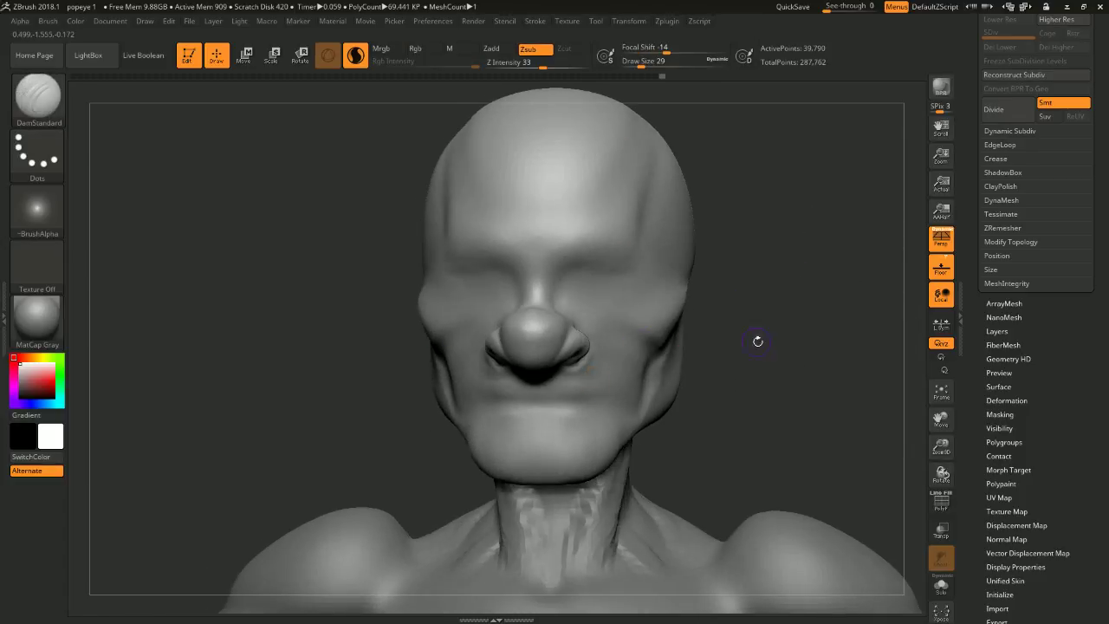
pyautogui.moveTo(757, 342)
pyautogui.mouseDown()
pyautogui.moveTo(728, 361)
pyautogui.moveTo(798, 280)
pyautogui.mouseUp()
pyautogui.moveTo(600, 281); pyautogui.dragTo(503, 280)
pyautogui.moveTo(728, 290)
pyautogui.mouseDown()
pyautogui.moveTo(802, 286)
pyautogui.moveTo(798, 264)
pyautogui.moveTo(763, 264)
pyautogui.moveTo(807, 255)
pyautogui.moveTo(805, 283)
pyautogui.moveTo(797, 294)
pyautogui.moveTo(745, 252)
pyautogui.mouseUp()
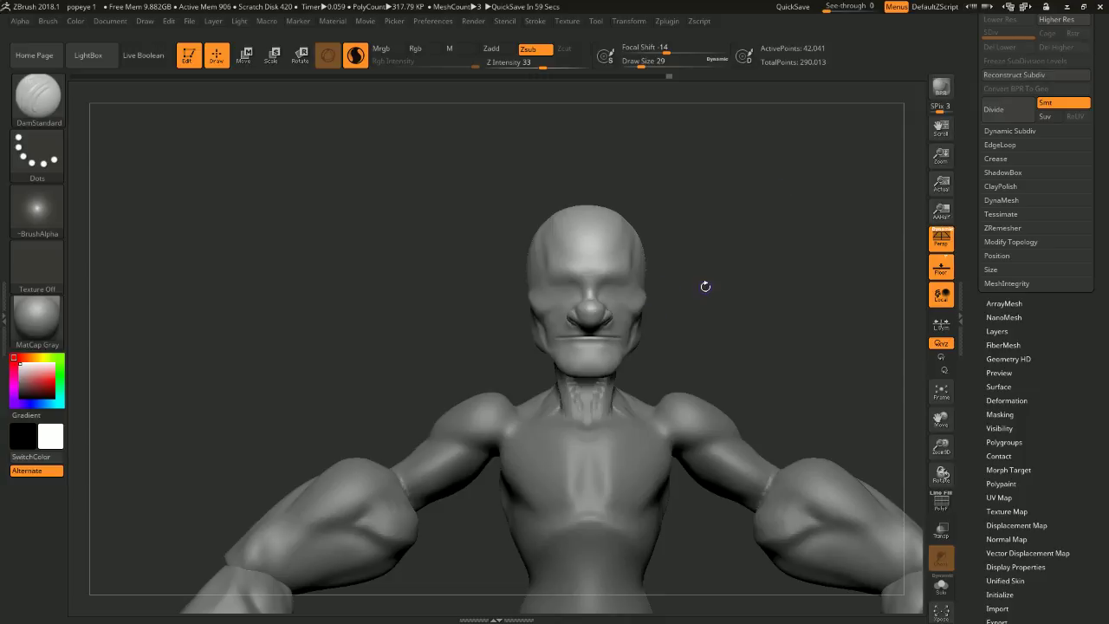
# - Set the draw size to 41 and smooth the cheek surface below the cheekbones and along the jaw
pyautogui.moveTo(804, 215)
pyautogui.mouseDown()
pyautogui.moveTo(809, 254)
pyautogui.moveTo(630, 310)
pyautogui.moveTo(673, 311)
pyautogui.mouseUp()
pyautogui.press('space')
pyautogui.click(640, 303)
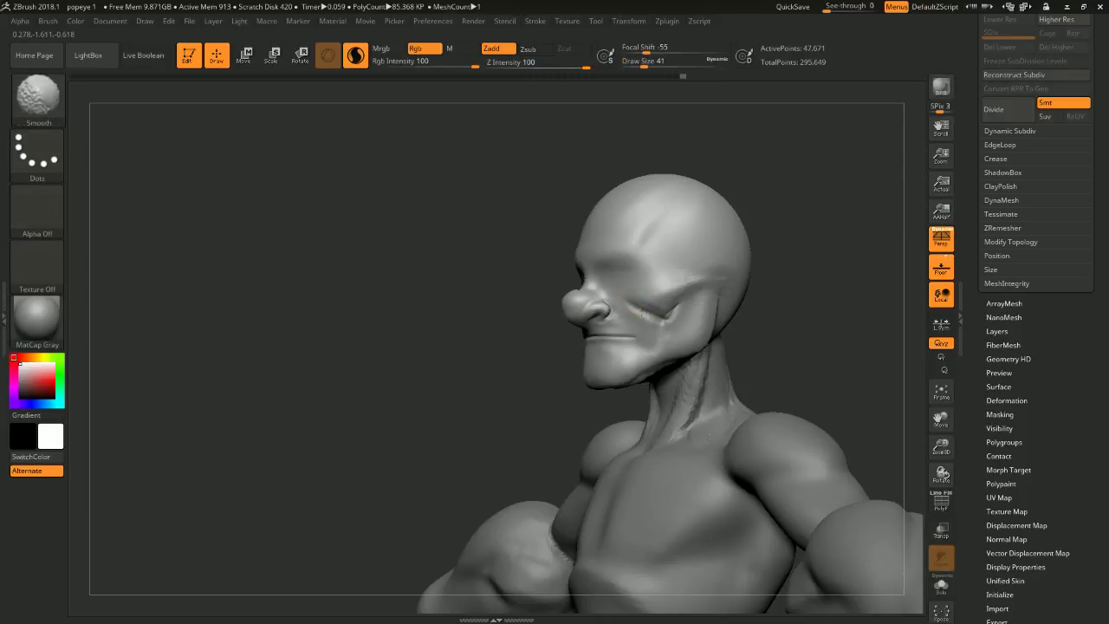
pyautogui.moveTo(778, 303)
pyautogui.keyDown('shift'); pyautogui.mouseDown()
pyautogui.moveTo(817, 298)
pyautogui.moveTo(795, 330)
pyautogui.moveTo(664, 309)
pyautogui.moveTo(543, 310)
pyautogui.mouseUp(); pyautogui.keyUp('shift')
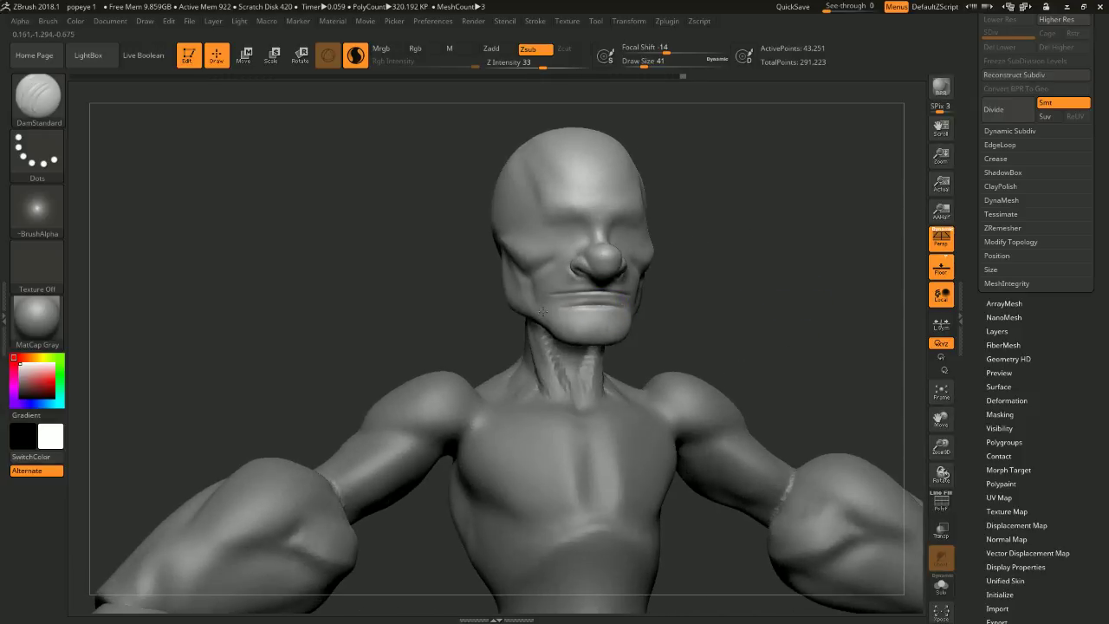
pyautogui.keyDown('shift'); pyautogui.moveTo(615, 305); pyautogui.dragTo(598, 308); pyautogui.keyUp('shift')
# - Scale the head down slightly and lower it along the Y axis toward the shoulders using the transform gizmo
pyautogui.moveTo(823, 295)
pyautogui.mouseDown()
pyautogui.moveTo(779, 280)
pyautogui.moveTo(702, 189)
pyautogui.moveTo(757, 263)
pyautogui.moveTo(716, 240)
pyautogui.moveTo(736, 276)
pyautogui.mouseUp()
pyautogui.keyDown('alt'); pyautogui.moveTo(741, 196); pyautogui.dragTo(738, 231); pyautogui.keyUp('alt')
pyautogui.click(244, 54)
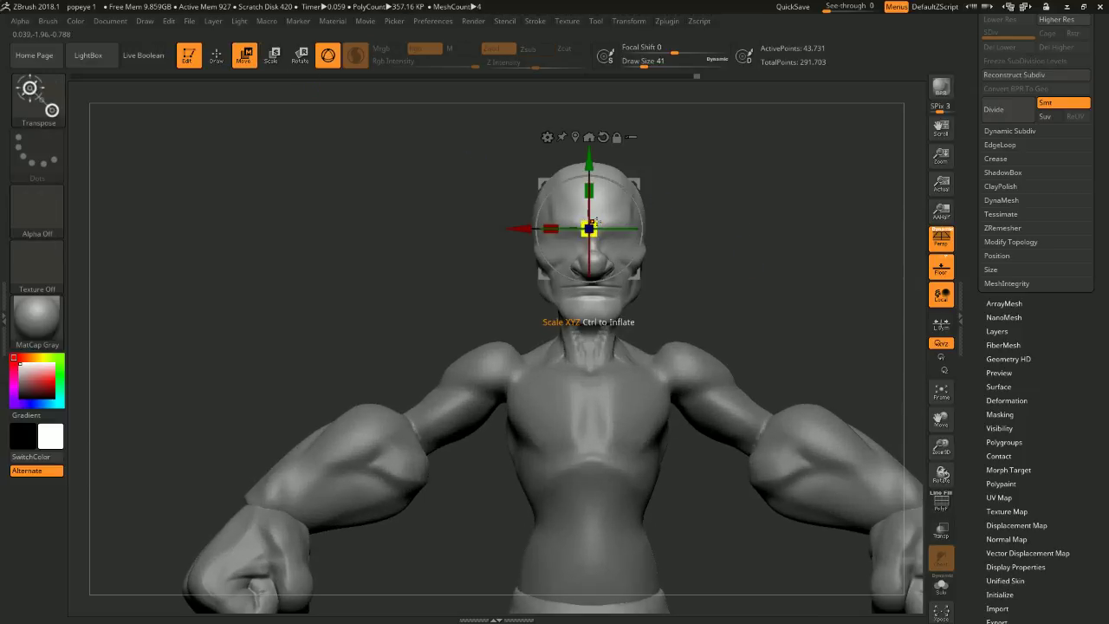
pyautogui.moveTo(720, 213); pyautogui.dragTo(672, 179)
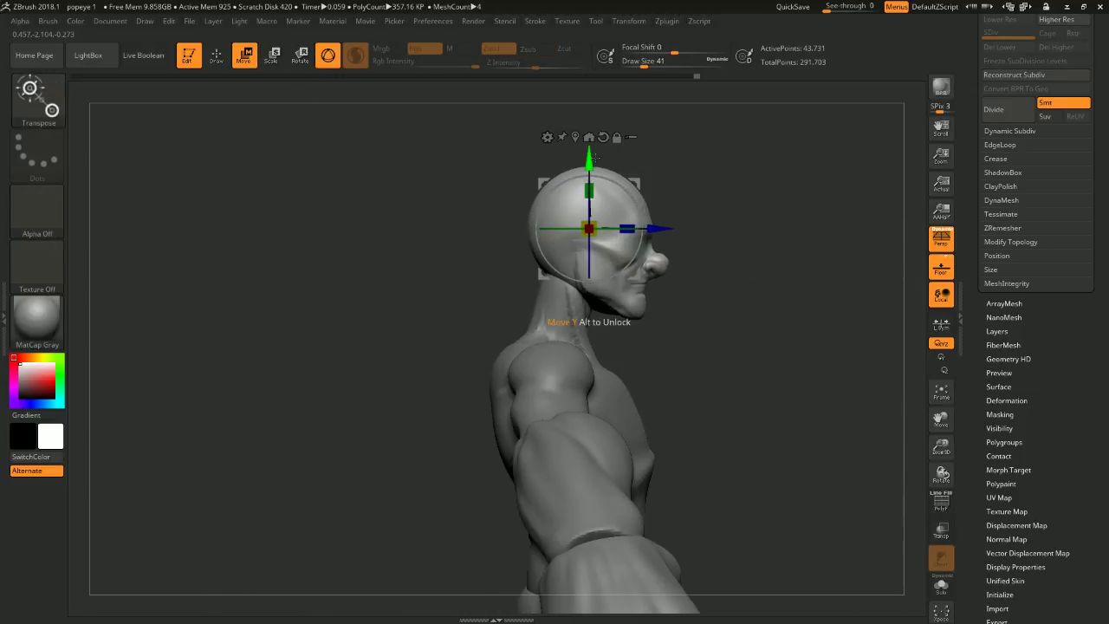
pyautogui.moveTo(596, 158); pyautogui.dragTo(596, 173)
pyautogui.moveTo(771, 208); pyautogui.dragTo(676, 286)
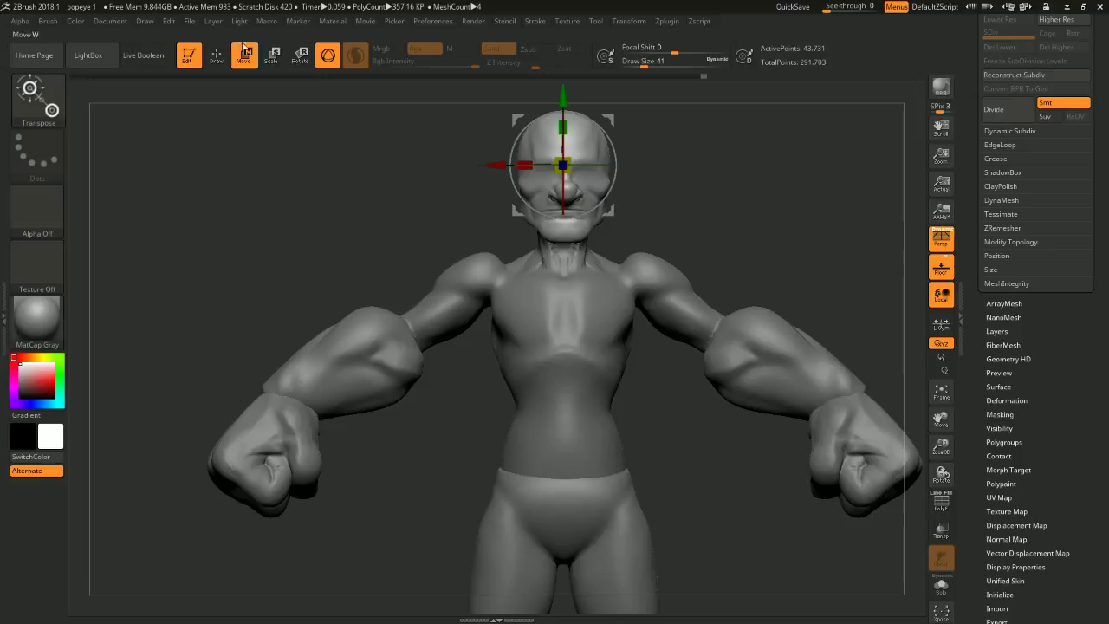
pyautogui.press('q')
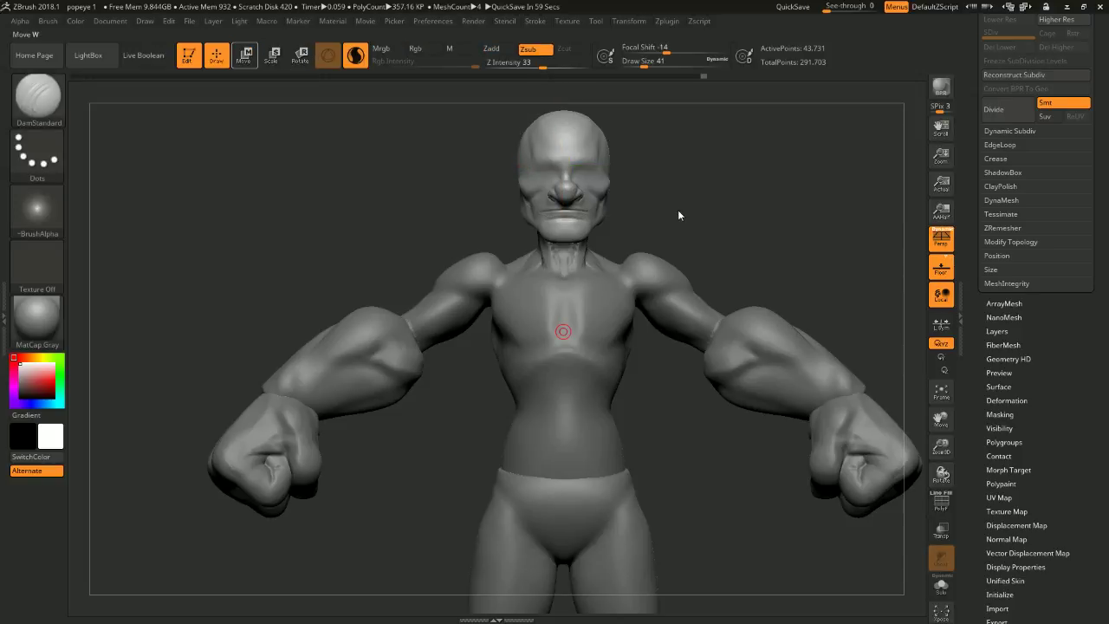
# - Switch to the Move brush with draw size 212 and adjust the sides of the skull, undoing one unwanted stroke
pyautogui.keyDown('alt'); pyautogui.moveTo(683, 207); pyautogui.dragTo(582, 208); pyautogui.keyUp('alt')
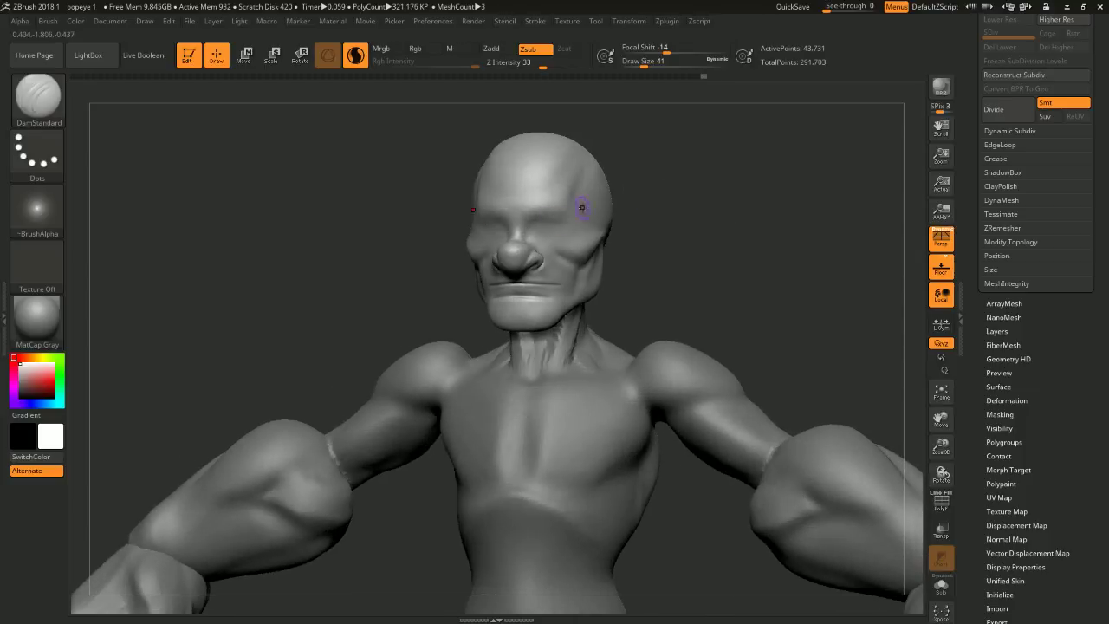
pyautogui.moveTo(708, 193)
pyautogui.mouseDown()
pyautogui.moveTo(812, 183)
pyautogui.moveTo(734, 184)
pyautogui.mouseUp()
pyautogui.press('space')
pyautogui.press('b')
pyautogui.press('m')
pyautogui.press('v')
pyautogui.press('space')
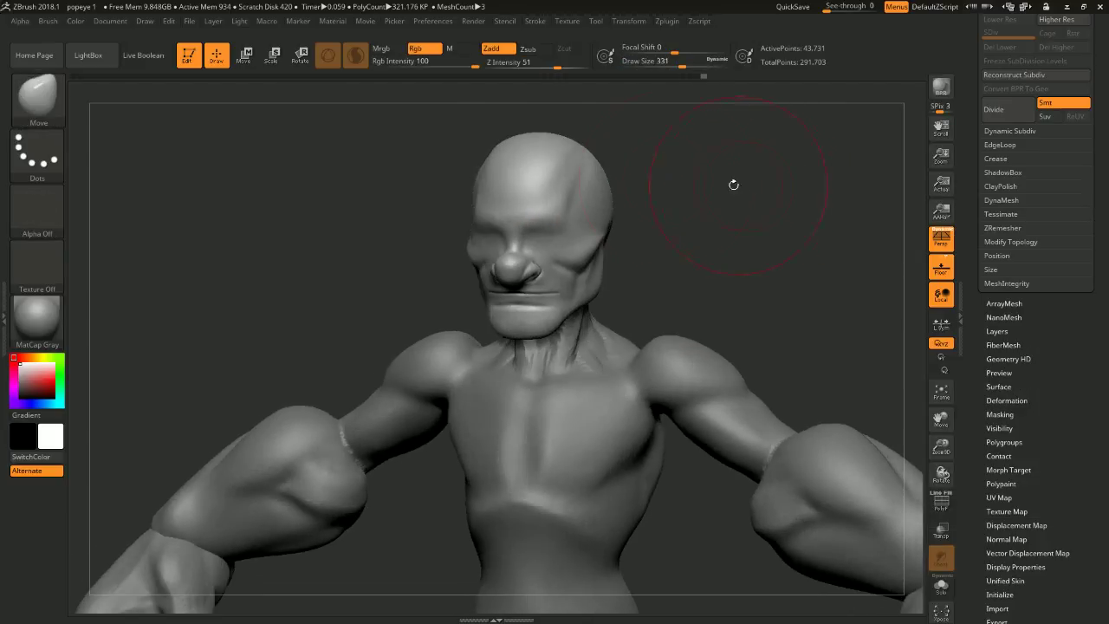
pyautogui.moveTo(560, 153)
pyautogui.mouseDown()
pyautogui.moveTo(572, 165)
pyautogui.moveTo(626, 156)
pyautogui.mouseUp()
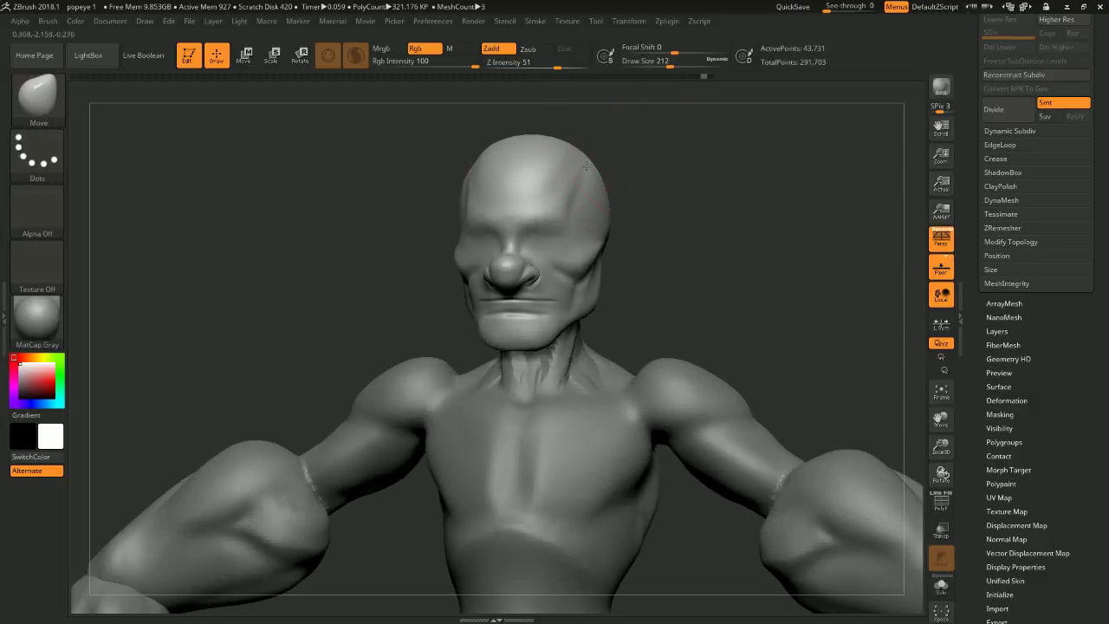
pyautogui.moveTo(586, 166)
pyautogui.mouseDown()
pyautogui.moveTo(649, 165)
pyautogui.moveTo(598, 166)
pyautogui.mouseUp()
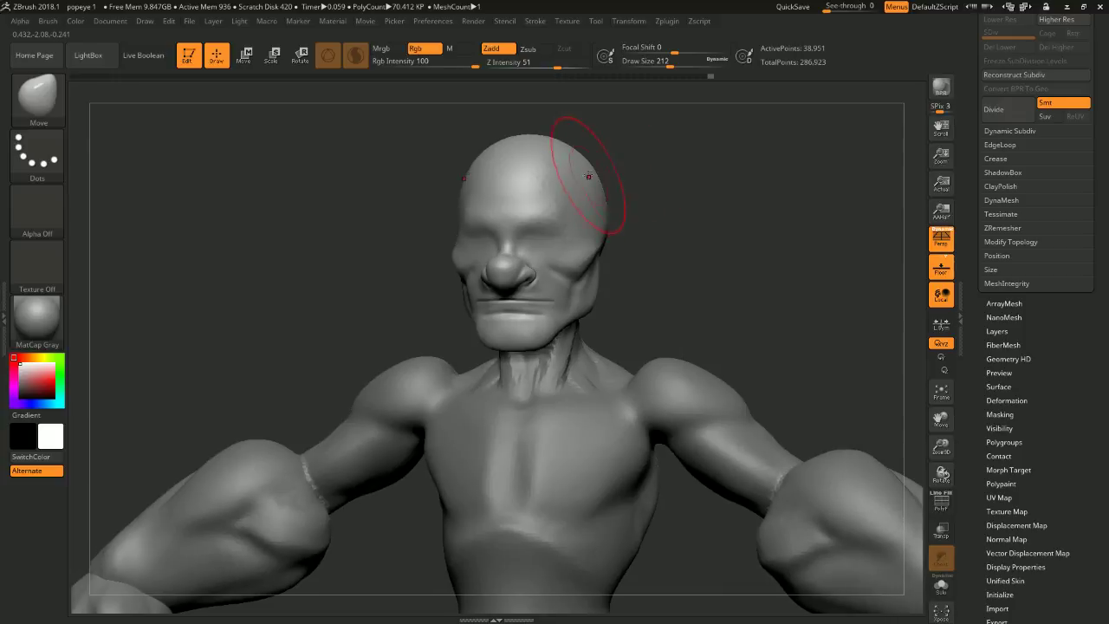
pyautogui.hotkey('ctrl', 'z')
pyautogui.keyDown('ctrl'); pyautogui.moveTo(704, 207); pyautogui.dragTo(685, 191, button='right'); pyautogui.keyUp('ctrl')
pyautogui.press('space')
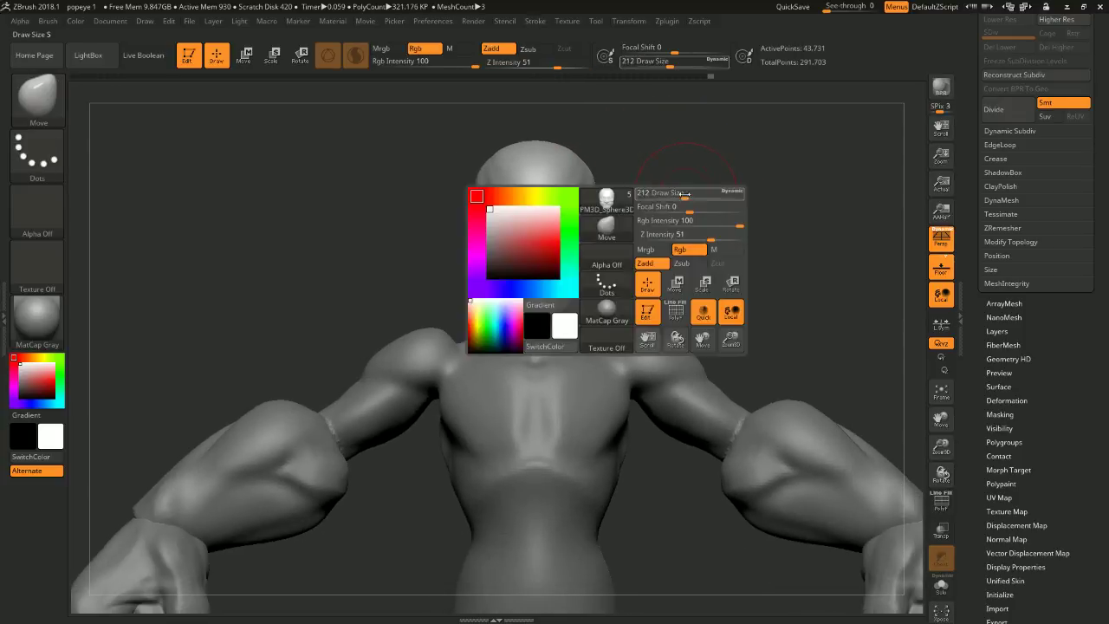
pyautogui.moveTo(687, 191)
pyautogui.mouseDown()
pyautogui.moveTo(676, 191)
pyautogui.moveTo(681, 172)
pyautogui.moveTo(530, 208)
pyautogui.mouseUp()
# - Switch to the ClayBuildup brush with draw size 62 and deepen the eye sockets beside the nose bridge
pyautogui.press('b')
pyautogui.press('c')
pyautogui.press('b')
pyautogui.press('space')
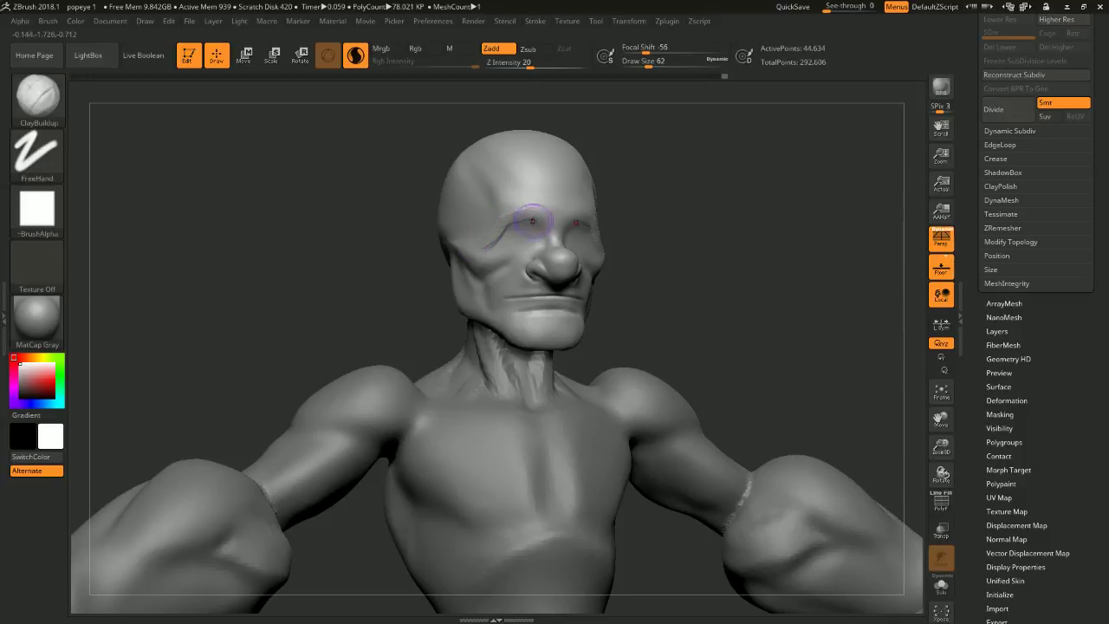
pyautogui.press('shift')
pyautogui.keyDown('shift'); pyautogui.moveTo(645, 208); pyautogui.dragTo(672, 206); pyautogui.keyUp('shift')
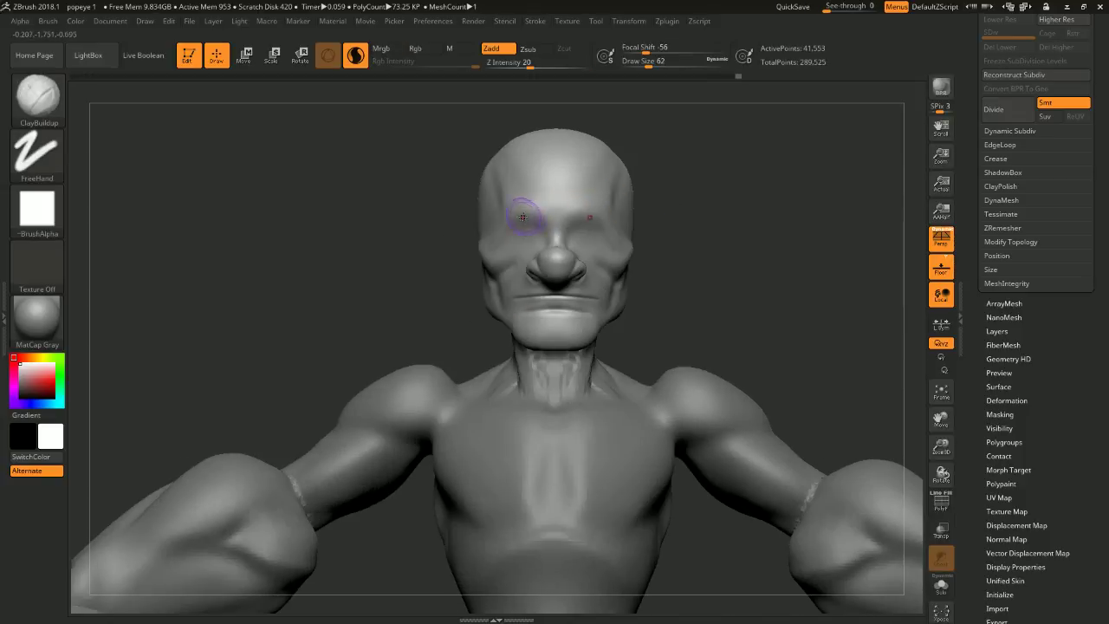
pyautogui.moveTo(523, 218)
pyautogui.mouseDown()
pyautogui.moveTo(545, 232)
pyautogui.moveTo(508, 223)
pyautogui.moveTo(520, 199)
pyautogui.moveTo(542, 226)
pyautogui.mouseUp()
# - Build up slanted, frowning brow ridges above the eye sockets with ClayBuildup
pyautogui.moveTo(643, 227); pyautogui.dragTo(693, 236)
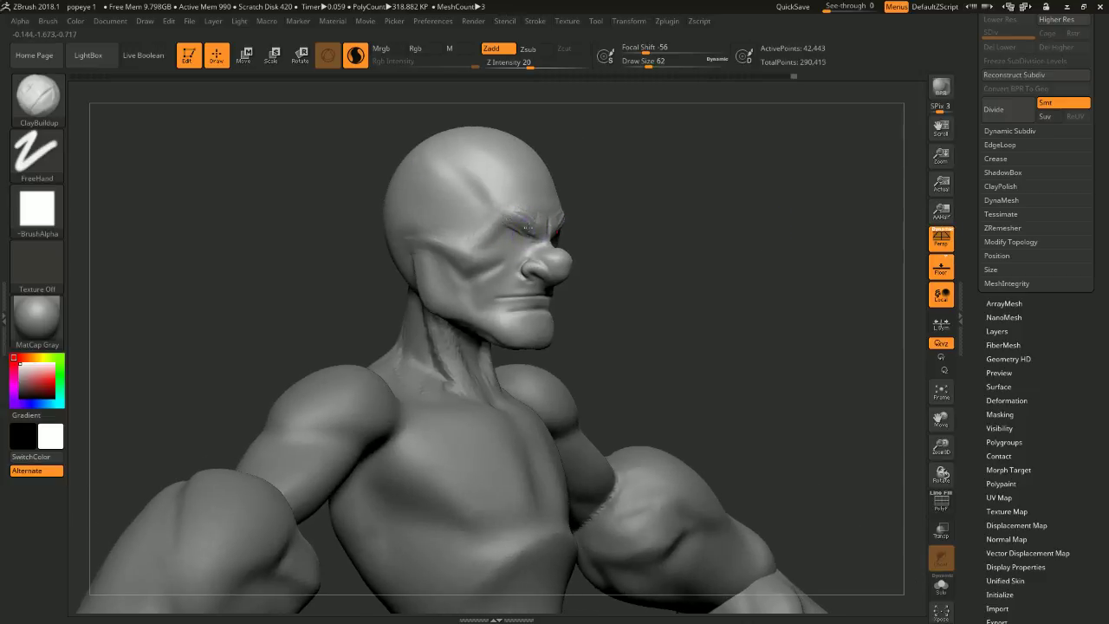
pyautogui.moveTo(510, 222); pyautogui.dragTo(500, 205)
pyautogui.moveTo(768, 238)
pyautogui.keyDown('shift'); pyautogui.mouseDown()
pyautogui.moveTo(693, 256)
pyautogui.moveTo(728, 264)
pyautogui.moveTo(676, 310)
pyautogui.moveTo(678, 285)
pyautogui.moveTo(572, 314)
pyautogui.moveTo(587, 315)
pyautogui.mouseUp(); pyautogui.keyUp('shift')
# - Set the draw size to 77 and build up the front and sides of the chin with ClayBuildup
pyautogui.press('space')
pyautogui.moveTo(624, 308)
pyautogui.mouseDown()
pyautogui.moveTo(554, 312)
pyautogui.moveTo(560, 296)
pyautogui.moveTo(520, 302)
pyautogui.moveTo(523, 312)
pyautogui.mouseUp()
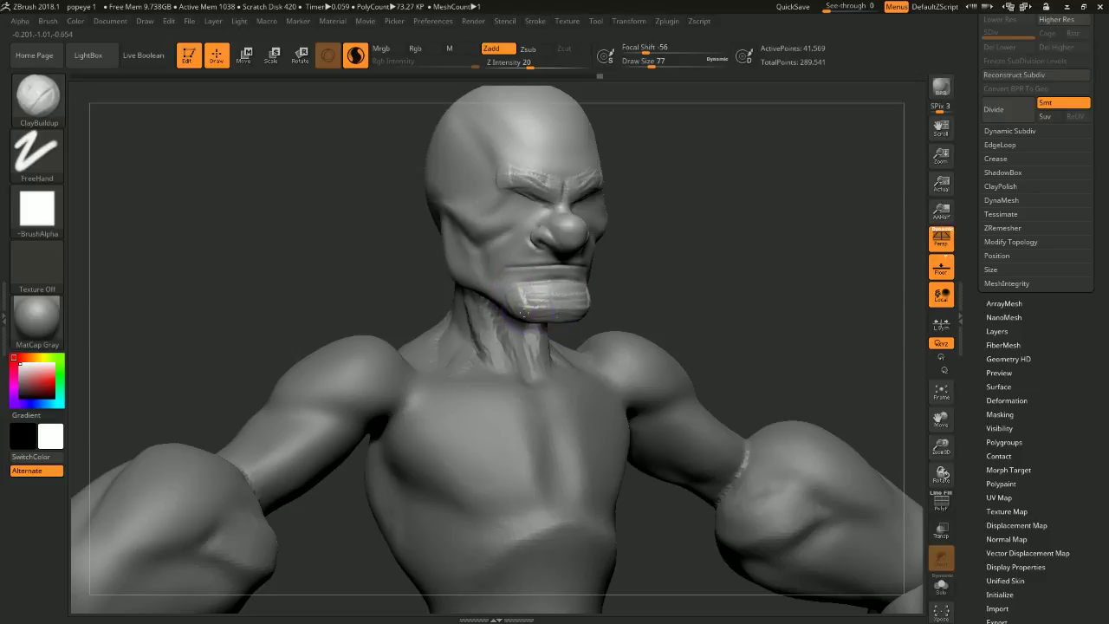
pyautogui.moveTo(624, 279); pyautogui.dragTo(743, 294)
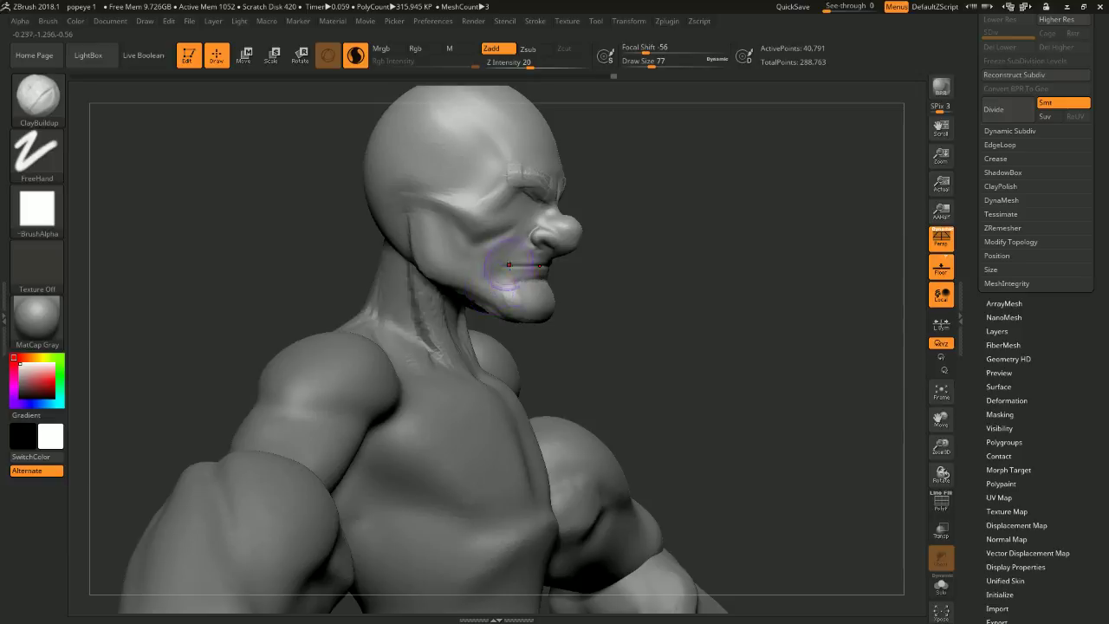
pyautogui.moveTo(658, 291); pyautogui.dragTo(719, 279)
# - Build up the jawline and fill the underside of the jaw with ClayBuildup, raising the draw size to 104
pyautogui.moveTo(433, 267)
pyautogui.mouseDown()
pyautogui.moveTo(493, 310)
pyautogui.moveTo(459, 295)
pyautogui.moveTo(482, 272)
pyautogui.mouseUp()
pyautogui.moveTo(607, 334)
pyautogui.mouseDown()
pyautogui.moveTo(616, 272)
pyautogui.moveTo(626, 345)
pyautogui.mouseUp()
pyautogui.moveTo(449, 319); pyautogui.dragTo(479, 355)
pyautogui.moveTo(565, 349)
pyautogui.mouseDown()
pyautogui.moveTo(559, 385)
pyautogui.moveTo(573, 407)
pyautogui.mouseUp()
pyautogui.moveTo(485, 338)
pyautogui.mouseDown()
pyautogui.moveTo(431, 306)
pyautogui.moveTo(479, 327)
pyautogui.mouseUp()
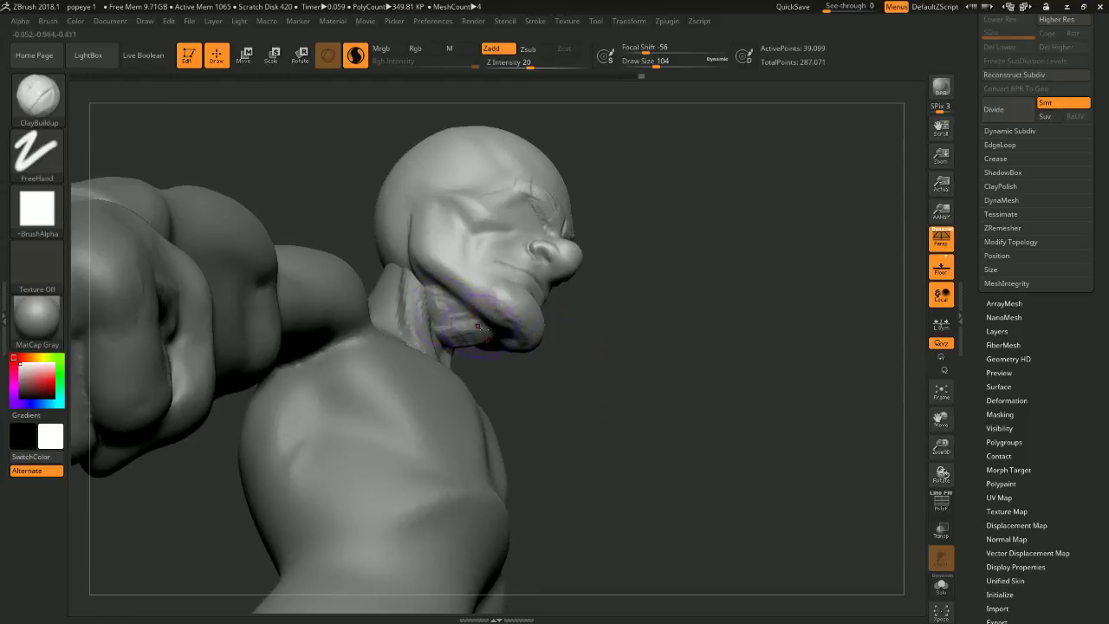
pyautogui.moveTo(587, 364); pyautogui.dragTo(551, 374)
# - Smooth the new clay under the jaw and where it meets the upper neck
pyautogui.keyDown('shift'); pyautogui.moveTo(426, 345); pyautogui.dragTo(446, 305); pyautogui.keyUp('shift')
pyautogui.moveTo(548, 397)
pyautogui.mouseDown()
pyautogui.moveTo(520, 329)
pyautogui.moveTo(492, 345)
pyautogui.mouseUp()
pyautogui.press('space')
pyautogui.moveTo(612, 369); pyautogui.dragTo(590, 369)
pyautogui.keyDown('shift'); pyautogui.moveTo(520, 321); pyautogui.dragTo(485, 310); pyautogui.keyUp('shift')
pyautogui.moveTo(594, 364)
pyautogui.mouseDown()
pyautogui.moveTo(624, 441)
pyautogui.moveTo(663, 269)
pyautogui.moveTo(643, 195)
pyautogui.moveTo(656, 221)
pyautogui.mouseUp()
# - Smooth the brow ridges and the lower forehead with the draw size at 77
pyautogui.press('space')
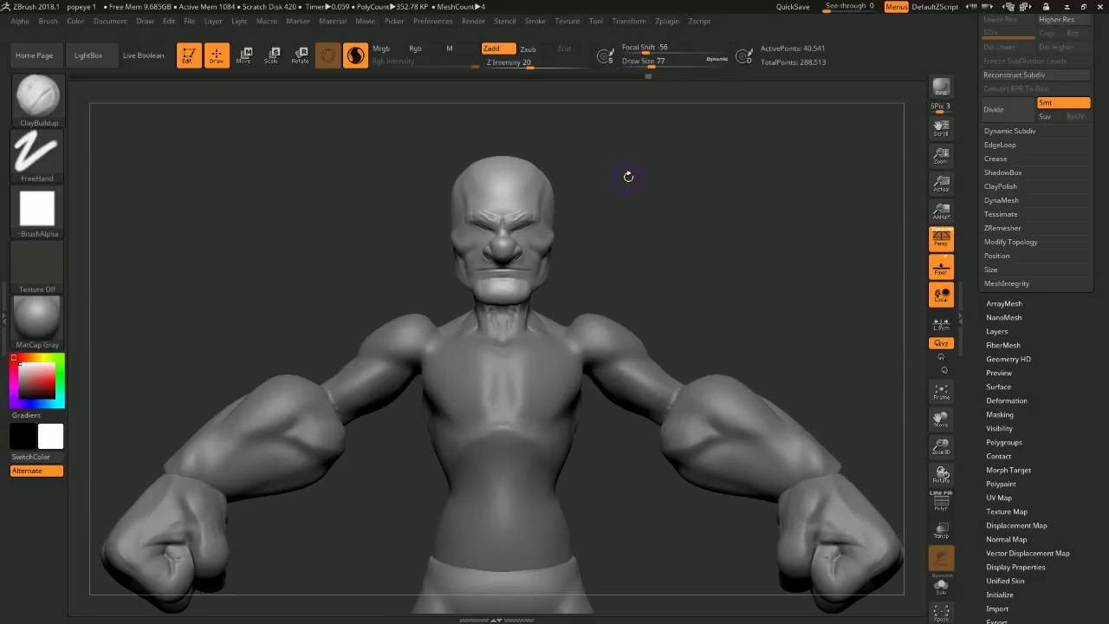
pyautogui.keyDown('alt'); pyautogui.moveTo(628, 177); pyautogui.dragTo(627, 204); pyautogui.keyUp('alt')
pyautogui.moveTo(549, 191)
pyautogui.keyDown('shift'); pyautogui.mouseDown()
pyautogui.moveTo(528, 180)
pyautogui.moveTo(562, 173)
pyautogui.mouseUp(); pyautogui.keyUp('shift')
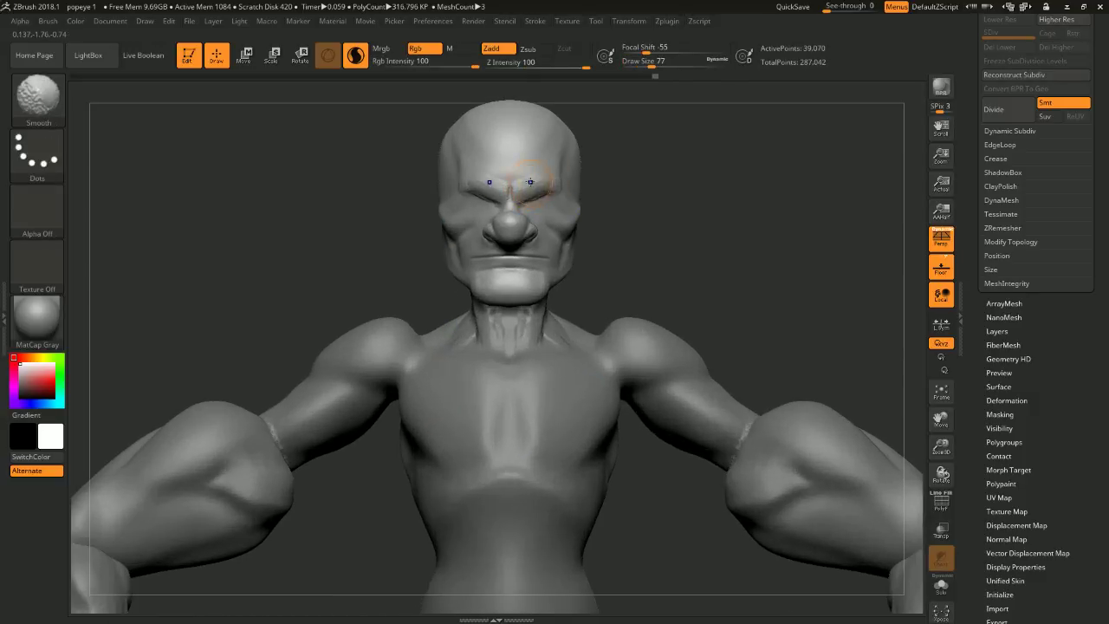
pyautogui.moveTo(683, 185)
pyautogui.mouseDown()
pyautogui.moveTo(696, 206)
pyautogui.moveTo(662, 184)
pyautogui.moveTo(685, 198)
pyautogui.moveTo(704, 182)
pyautogui.mouseUp()
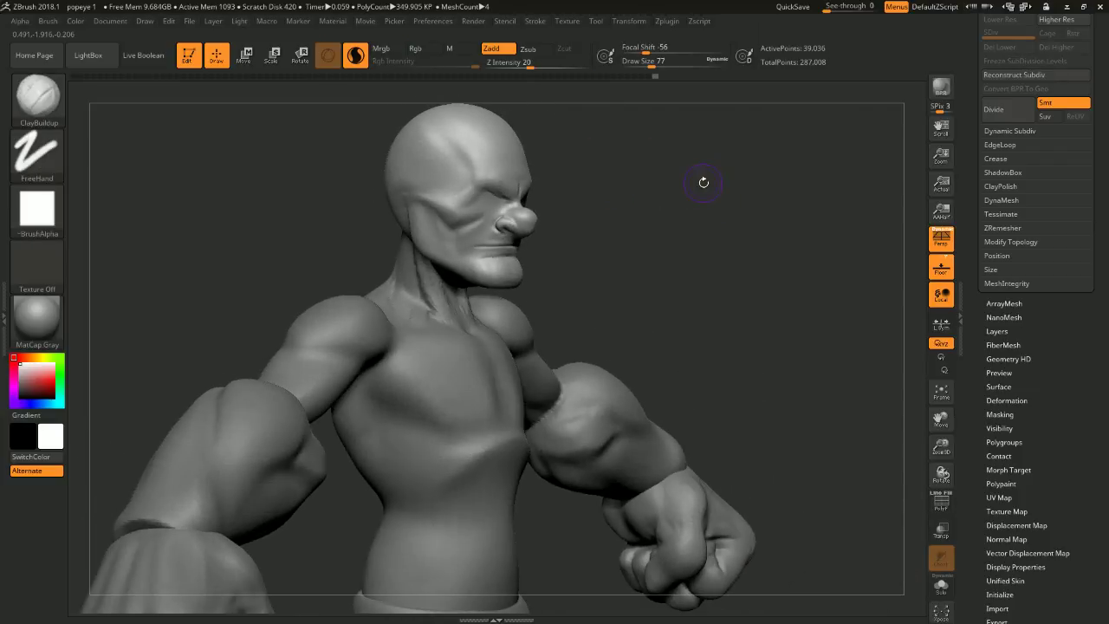
# - Set the draw size to 54 and sculpt a vertical frown crease between the brows with ClayBuildup
pyautogui.moveTo(643, 255)
pyautogui.mouseDown()
pyautogui.moveTo(671, 258)
pyautogui.moveTo(644, 164)
pyautogui.moveTo(723, 178)
pyautogui.moveTo(439, 171)
pyautogui.moveTo(511, 195)
pyautogui.mouseUp()
pyautogui.rightClick(689, 177)
pyautogui.keyDown('shift'); pyautogui.moveTo(639, 196); pyautogui.dragTo(671, 177); pyautogui.keyUp('shift')
pyautogui.moveTo(576, 165)
pyautogui.keyDown('alt'); pyautogui.mouseDown()
pyautogui.moveTo(678, 163)
pyautogui.moveTo(650, 174)
pyautogui.moveTo(636, 144)
pyautogui.mouseUp(); pyautogui.keyUp('alt')
pyautogui.moveTo(624, 186); pyautogui.dragTo(612, 157)
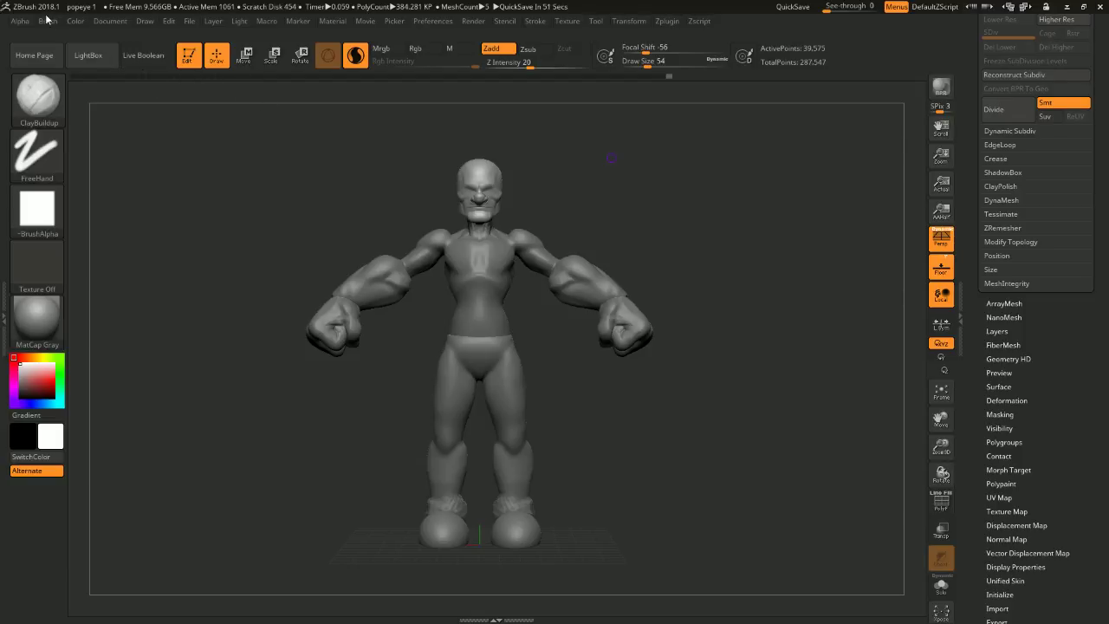
pyautogui.keyDown('ctrl'); pyautogui.moveTo(668, 203); pyautogui.dragTo(674, 274, button='right'); pyautogui.keyUp('ctrl')
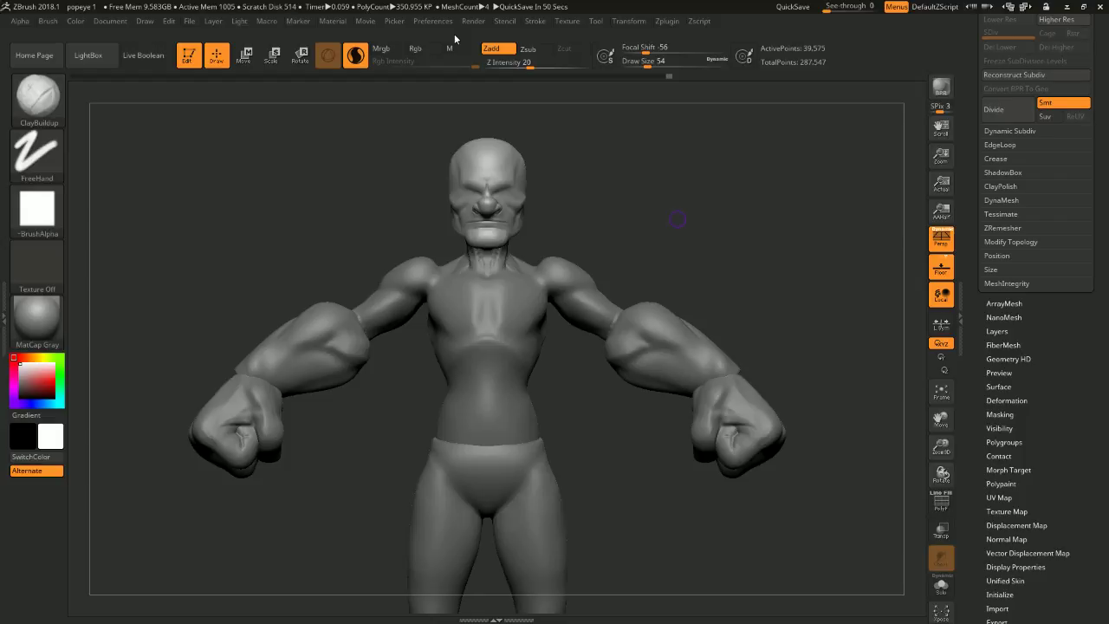
# - Sculpt a cleft in the middle of the chin with ClayBuildup strokes
pyautogui.moveTo(791, 260)
pyautogui.mouseDown()
pyautogui.moveTo(806, 231)
pyautogui.moveTo(773, 256)
pyautogui.mouseUp()
pyautogui.moveTo(489, 256); pyautogui.dragTo(570, 250)
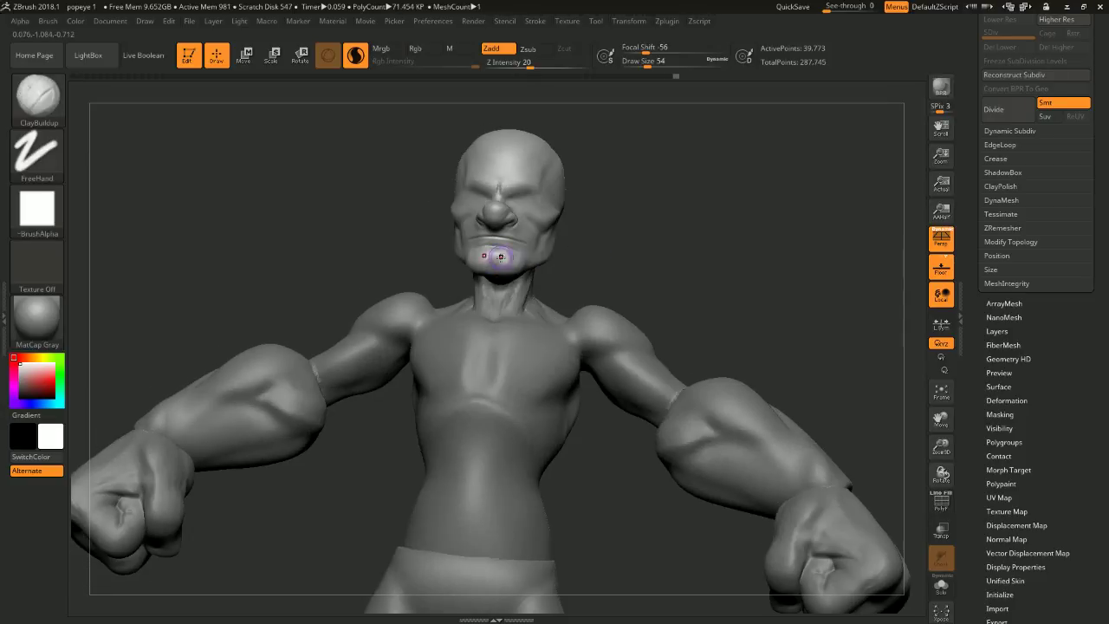
pyautogui.moveTo(501, 258); pyautogui.dragTo(497, 258)
pyautogui.moveTo(672, 245)
pyautogui.mouseDown()
pyautogui.moveTo(599, 237)
pyautogui.moveTo(702, 238)
pyautogui.mouseUp()
# - Set the draw size to 74, build up the chin lobes beside the cleft and smooth them
pyautogui.press('space')
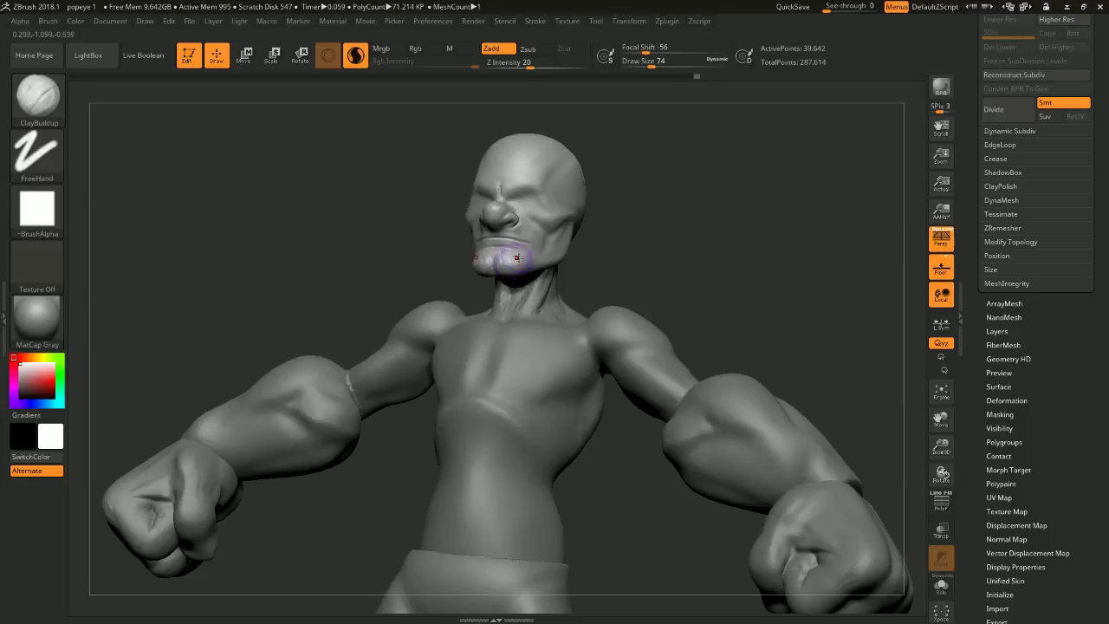
pyautogui.moveTo(515, 257); pyautogui.dragTo(534, 268)
pyautogui.moveTo(658, 265); pyautogui.dragTo(780, 270)
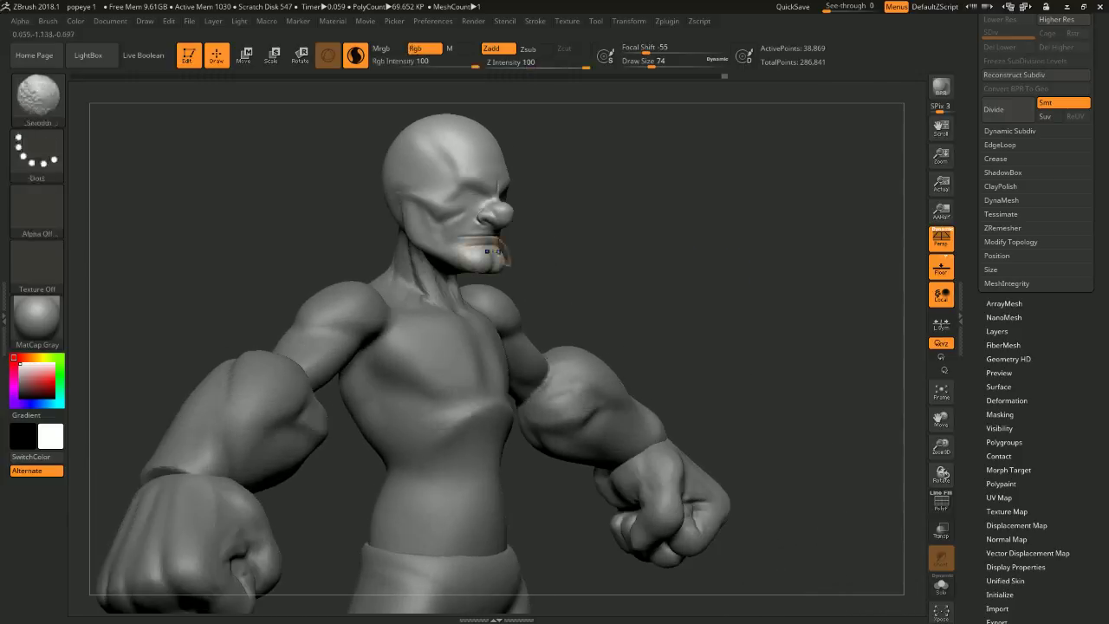
pyautogui.keyDown('shift'); pyautogui.moveTo(448, 264); pyautogui.dragTo(454, 264); pyautogui.keyUp('shift')
# - Set the draw size to 37 and build up the lower lip between the mouth line and the chin
pyautogui.moveTo(584, 283)
pyautogui.mouseDown()
pyautogui.moveTo(624, 245)
pyautogui.moveTo(659, 234)
pyautogui.moveTo(745, 236)
pyautogui.mouseUp()
pyautogui.moveTo(671, 251)
pyautogui.keyDown('alt'); pyautogui.mouseDown()
pyautogui.moveTo(646, 202)
pyautogui.moveTo(635, 215)
pyautogui.moveTo(642, 246)
pyautogui.moveTo(589, 260)
pyautogui.moveTo(596, 302)
pyautogui.mouseUp(); pyautogui.keyUp('alt')
pyautogui.press('space')
pyautogui.moveTo(662, 225)
pyautogui.mouseDown()
pyautogui.moveTo(652, 226)
pyautogui.moveTo(671, 211)
pyautogui.moveTo(720, 227)
pyautogui.mouseUp()
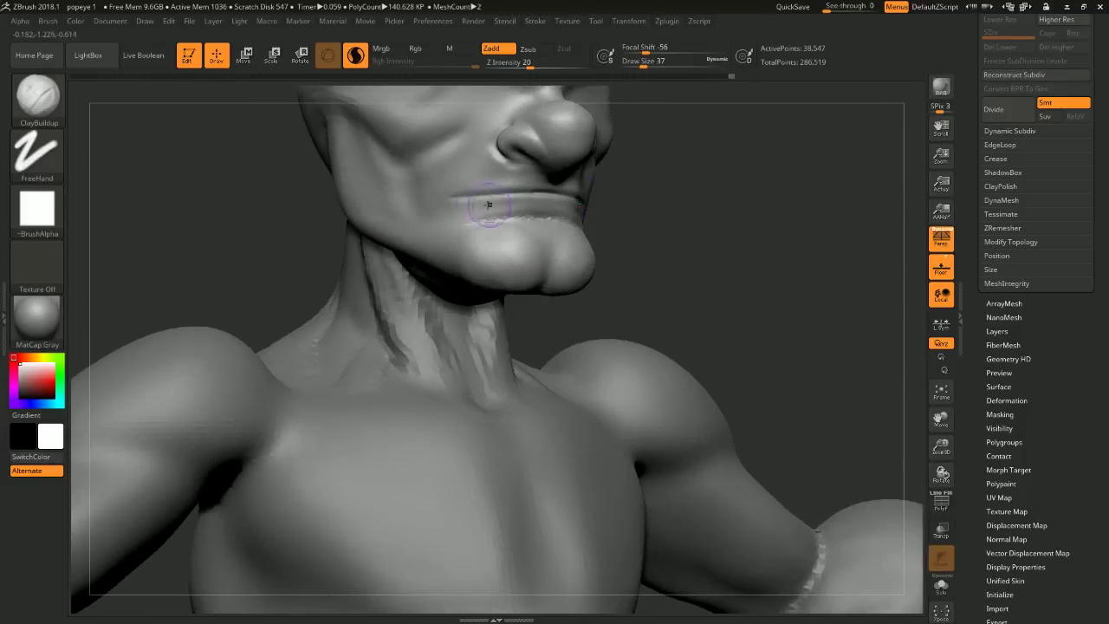
pyautogui.moveTo(459, 207)
pyautogui.mouseDown()
pyautogui.moveTo(460, 197)
pyautogui.moveTo(520, 210)
pyautogui.mouseUp()
# - Add ClayBuildup strokes along the lips toward the corners of the mouth
pyautogui.moveTo(693, 174)
pyautogui.keyDown('alt'); pyautogui.mouseDown()
pyautogui.moveTo(774, 144)
pyautogui.moveTo(786, 162)
pyautogui.mouseUp(); pyautogui.keyUp('alt')
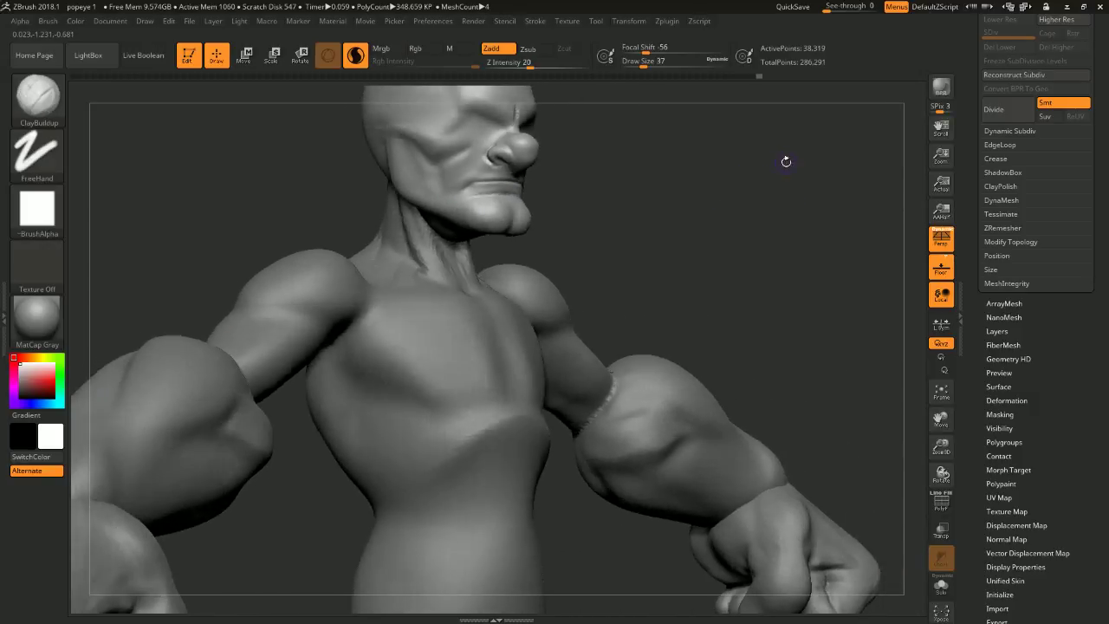
pyautogui.moveTo(786, 162); pyautogui.dragTo(592, 202, button='right')
pyautogui.moveTo(637, 191)
pyautogui.mouseDown()
pyautogui.moveTo(646, 176)
pyautogui.moveTo(632, 176)
pyautogui.mouseUp()
pyautogui.moveTo(493, 173); pyautogui.dragTo(463, 186)
pyautogui.keyDown('alt'); pyautogui.moveTo(610, 201); pyautogui.dragTo(691, 171); pyautogui.keyUp('alt')
pyautogui.moveTo(691, 171); pyautogui.dragTo(439, 185, button='right')
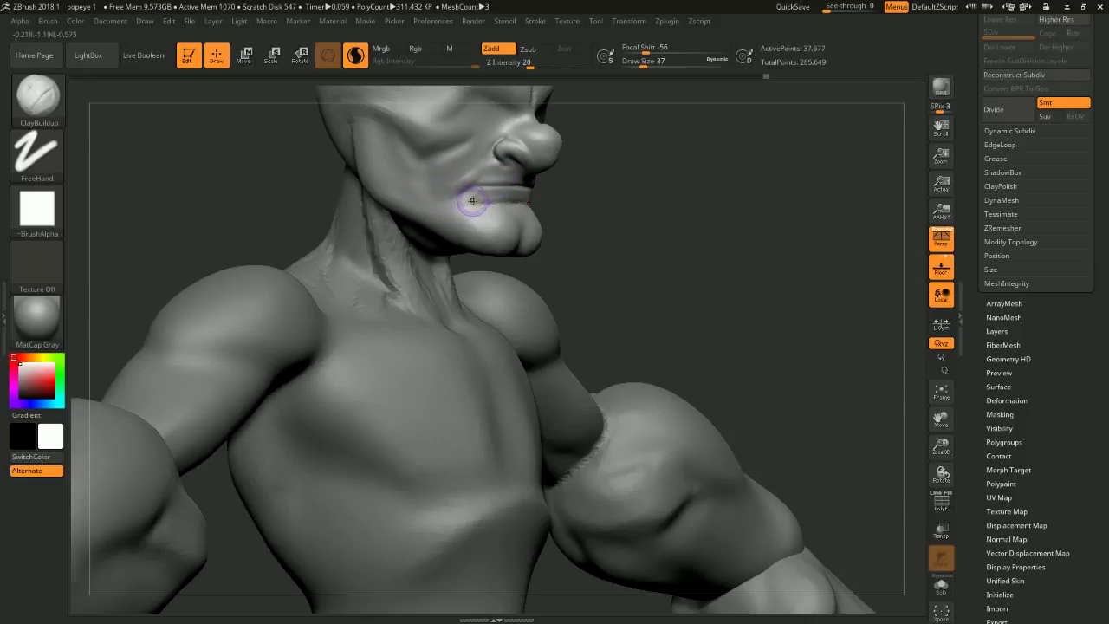
# - Build up a small bulge just below the mouth corners and smooth it into the chin
pyautogui.press('shift')
pyautogui.moveTo(474, 211); pyautogui.dragTo(480, 195)
pyautogui.press('shift')
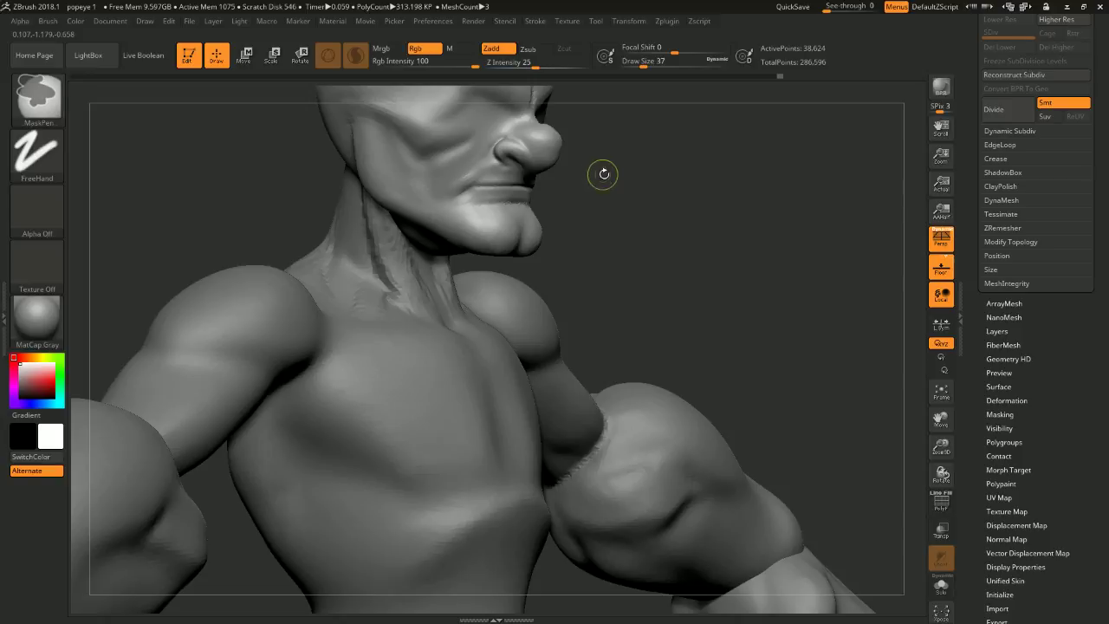
pyautogui.press('shift')
# - Extend the folds from the mouth corners onto the lower cheeks with ClayBuildup and smooth them
pyautogui.moveTo(634, 200)
pyautogui.mouseDown()
pyautogui.moveTo(433, 191)
pyautogui.moveTo(456, 209)
pyautogui.moveTo(435, 196)
pyautogui.mouseUp()
pyautogui.moveTo(589, 239); pyautogui.dragTo(555, 181)
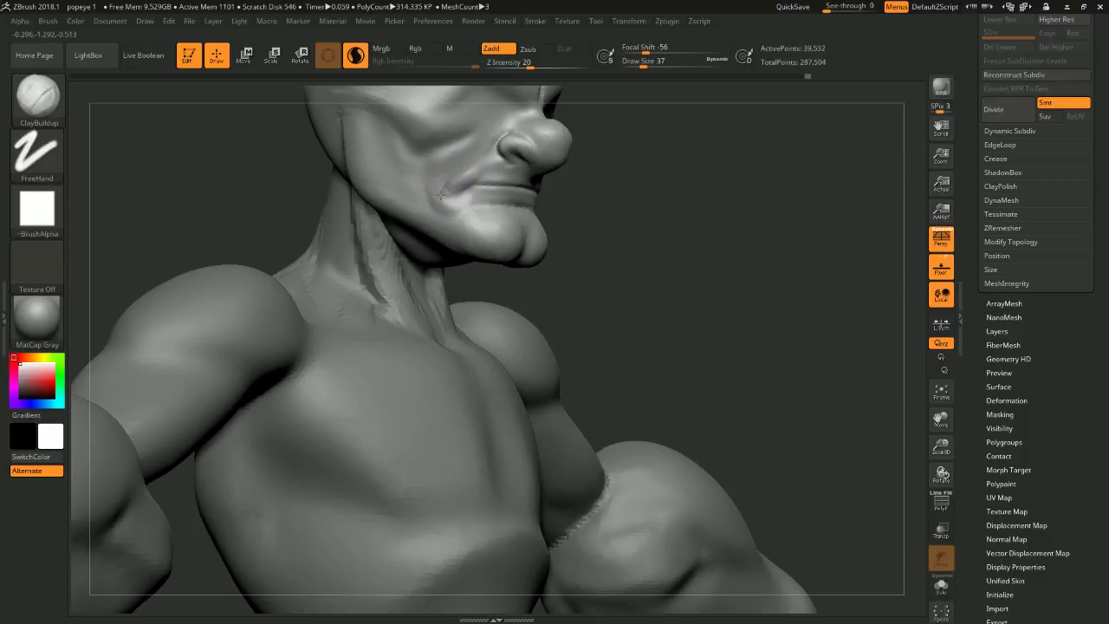
pyautogui.press('shift')
pyautogui.keyDown('shift'); pyautogui.moveTo(447, 197); pyautogui.dragTo(477, 216); pyautogui.keyUp('shift')
pyautogui.moveTo(660, 241)
pyautogui.mouseDown()
pyautogui.moveTo(686, 238)
pyautogui.moveTo(739, 186)
pyautogui.moveTo(706, 160)
pyautogui.moveTo(688, 173)
pyautogui.moveTo(737, 220)
pyautogui.moveTo(662, 181)
pyautogui.mouseUp()
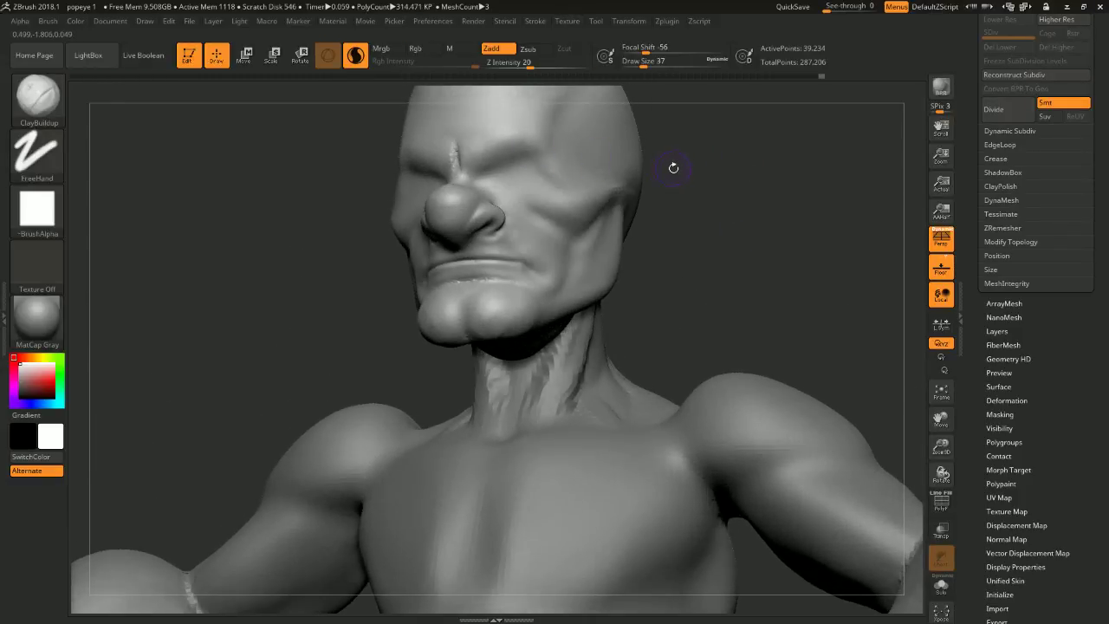
# - Switch to the IMM Primitives brush, choose the sphere and insert a mirrored pair of eyeballs at the eye sockets
pyautogui.press('b')
pyautogui.click(667, 180)
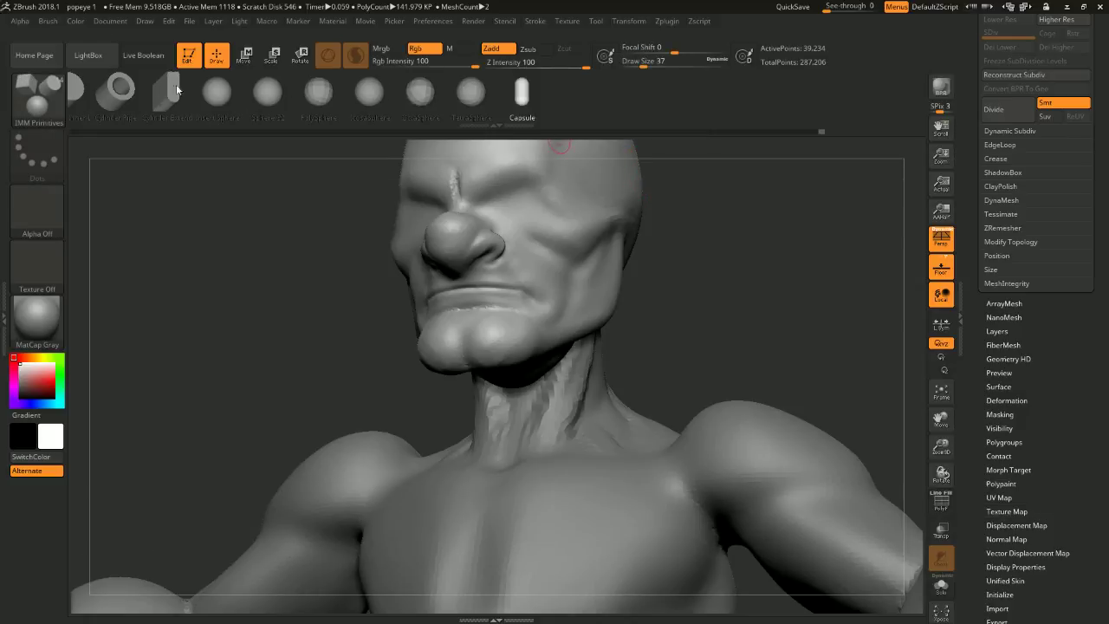
pyautogui.click(220, 92)
pyautogui.keyDown('shift'); pyautogui.moveTo(681, 190); pyautogui.dragTo(649, 190); pyautogui.keyUp('shift')
pyautogui.moveTo(537, 217); pyautogui.dragTo(557, 255)
pyautogui.moveTo(659, 173); pyautogui.dragTo(404, 153)
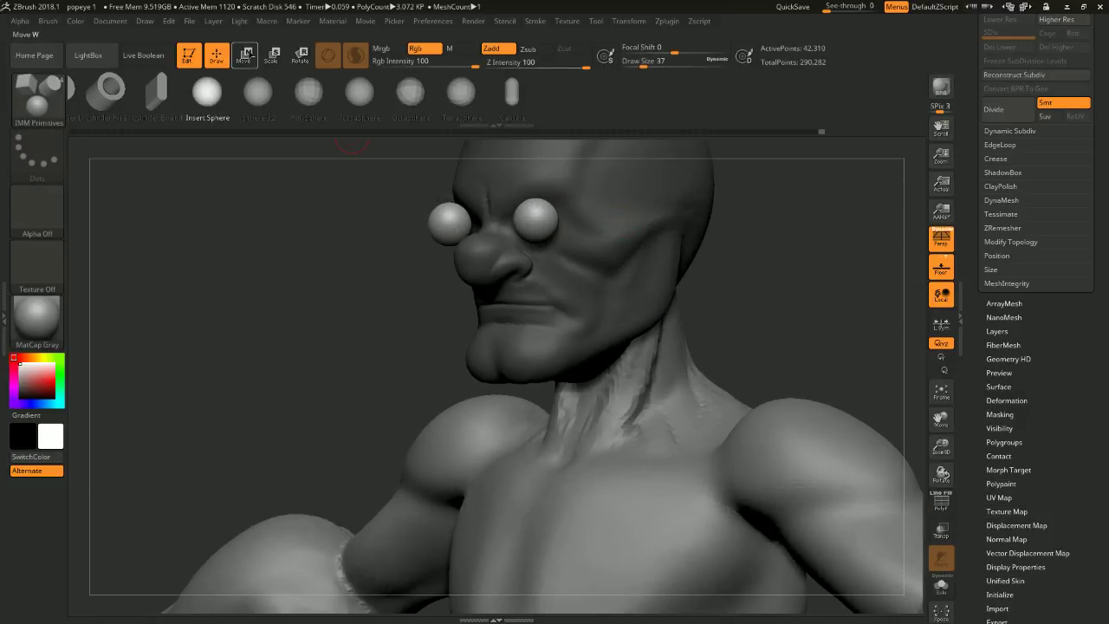
# - Reset the gizmo orientation on the inserted eyeballs and move them back into the eye sockets
pyautogui.click(244, 55)
pyautogui.keyDown('shift'); pyautogui.moveTo(745, 243); pyautogui.dragTo(805, 253); pyautogui.keyUp('shift')
pyautogui.keyDown('shift'); pyautogui.moveTo(685, 205); pyautogui.dragTo(623, 163); pyautogui.keyUp('shift')
pyautogui.keyDown('shift'); pyautogui.moveTo(442, 195); pyautogui.dragTo(607, 166); pyautogui.keyUp('shift')
pyautogui.moveTo(770, 241); pyautogui.dragTo(689, 239)
pyautogui.keyDown('alt'); pyautogui.moveTo(598, 160); pyautogui.dragTo(594, 236, button='right'); pyautogui.keyUp('alt')
pyautogui.click(543, 266)
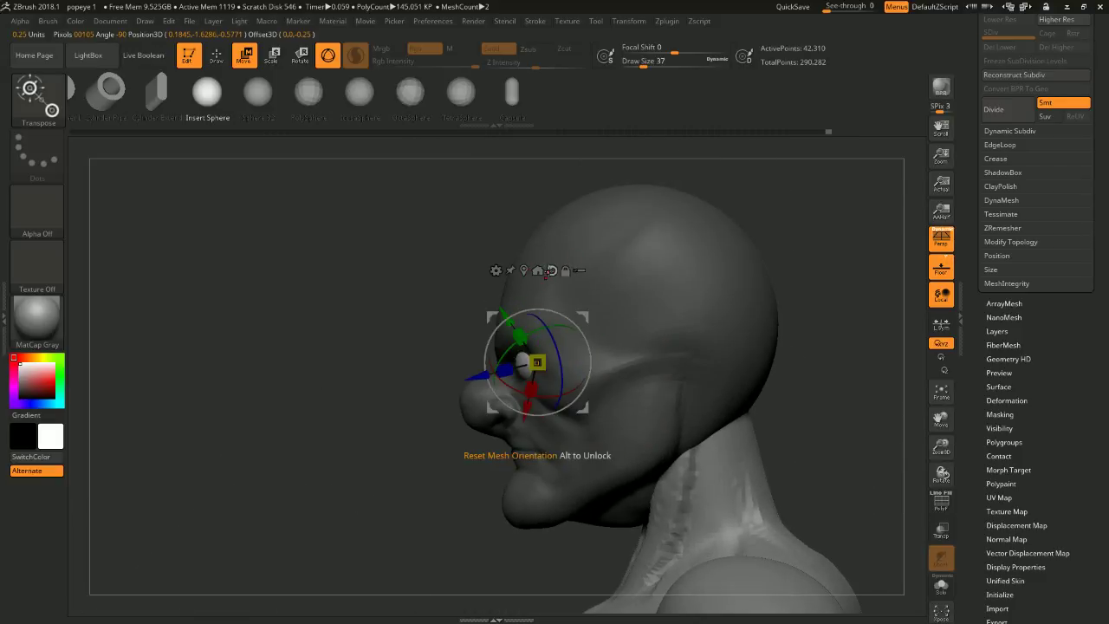
pyautogui.keyDown('alt'); pyautogui.click(552, 270); pyautogui.keyUp('alt')
pyautogui.moveTo(473, 364)
pyautogui.mouseDown()
pyautogui.moveTo(447, 369)
pyautogui.moveTo(477, 371)
pyautogui.mouseUp()
pyautogui.moveTo(398, 364)
pyautogui.mouseDown()
pyautogui.moveTo(676, 334)
pyautogui.moveTo(729, 300)
pyautogui.moveTo(686, 287)
pyautogui.mouseUp()
pyautogui.click(217, 54)
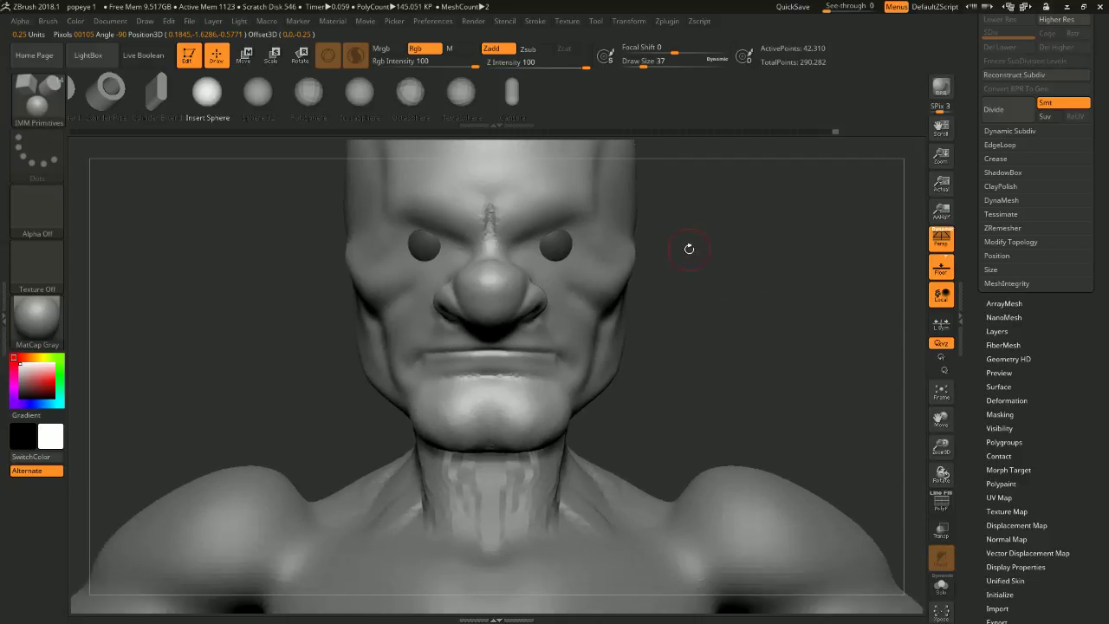
# - Carve the sockets around the eyeballs with the ClayBuildup brush and smooth their outer edges
pyautogui.moveTo(689, 249); pyautogui.dragTo(699, 276)
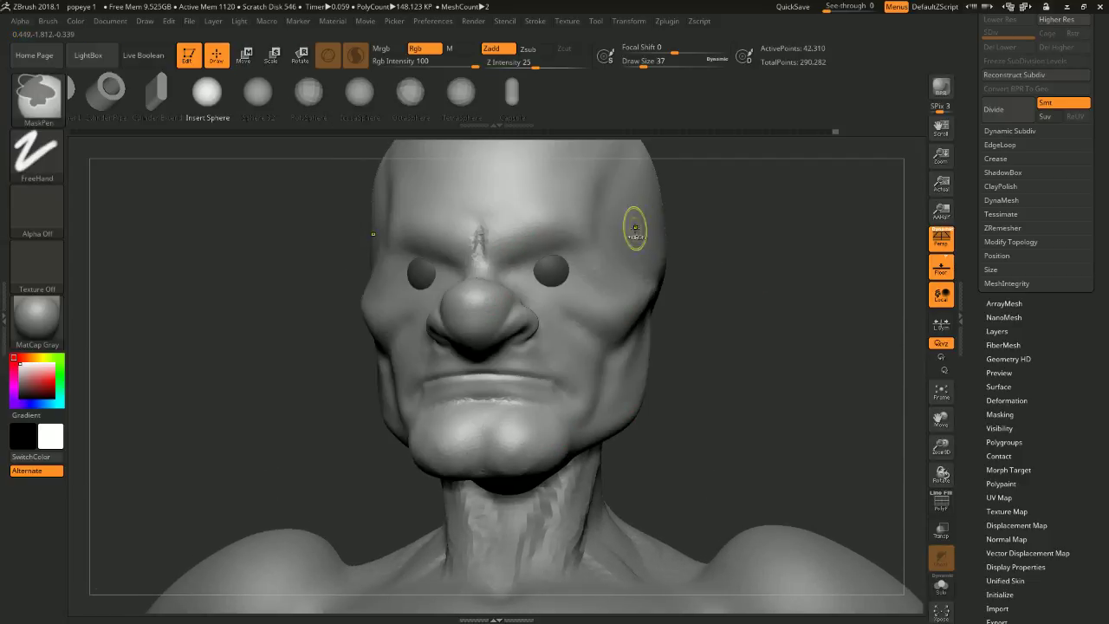
pyautogui.press('b')
pyautogui.press('c')
pyautogui.press('b')
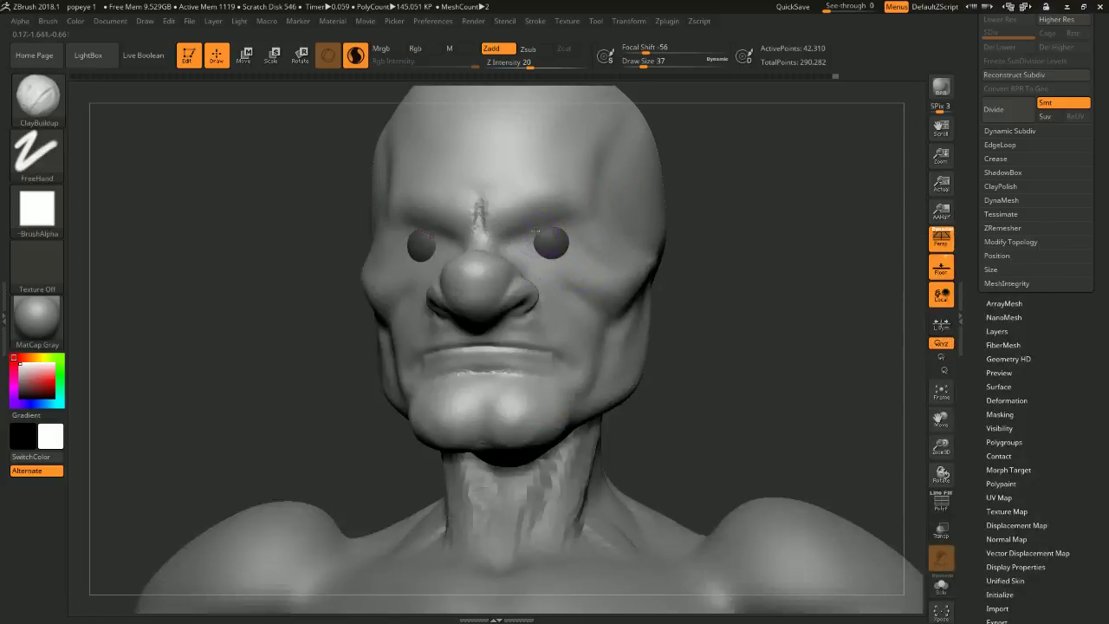
pyautogui.moveTo(541, 231)
pyautogui.keyDown('alt'); pyautogui.mouseDown()
pyautogui.moveTo(521, 246)
pyautogui.moveTo(536, 247)
pyautogui.moveTo(525, 237)
pyautogui.moveTo(573, 242)
pyautogui.mouseUp(); pyautogui.keyUp('alt')
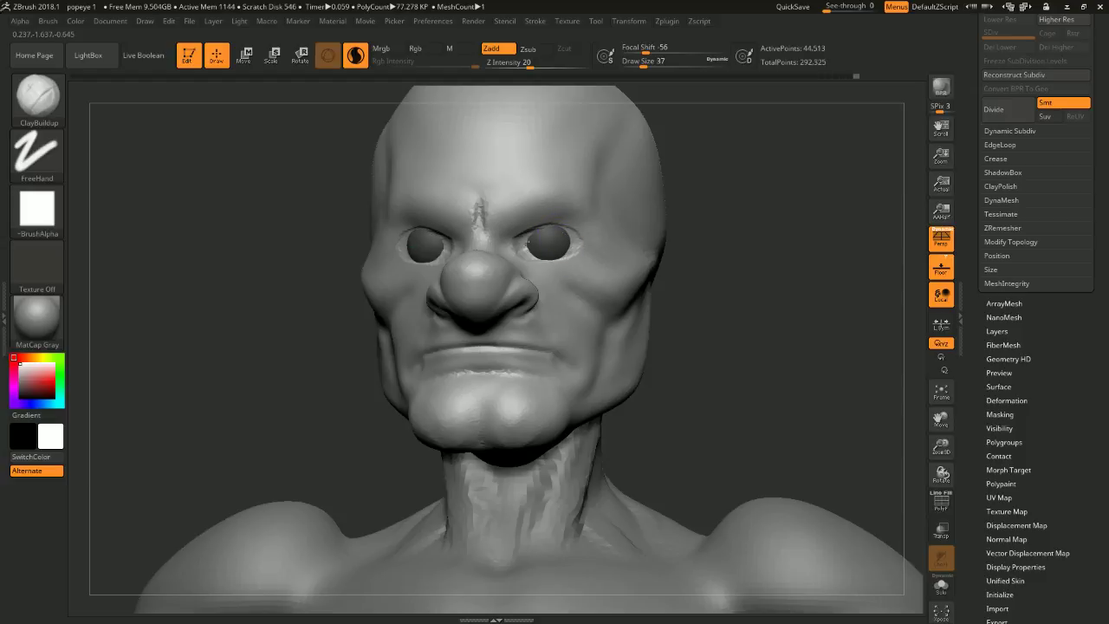
pyautogui.moveTo(762, 256); pyautogui.dragTo(649, 260)
pyautogui.keyDown('shift'); pyautogui.moveTo(564, 245); pyautogui.dragTo(587, 252); pyautogui.keyUp('shift')
# - Rework the inner eye corners beside the nose at draw size 54 and smooth the rims around the eyeballs
pyautogui.moveTo(294, 291); pyautogui.dragTo(428, 295)
pyautogui.moveTo(427, 295); pyautogui.dragTo(436, 258, button='right')
pyautogui.press('space')
pyautogui.moveTo(531, 267)
pyautogui.mouseDown()
pyautogui.moveTo(546, 269)
pyautogui.moveTo(537, 244)
pyautogui.mouseUp()
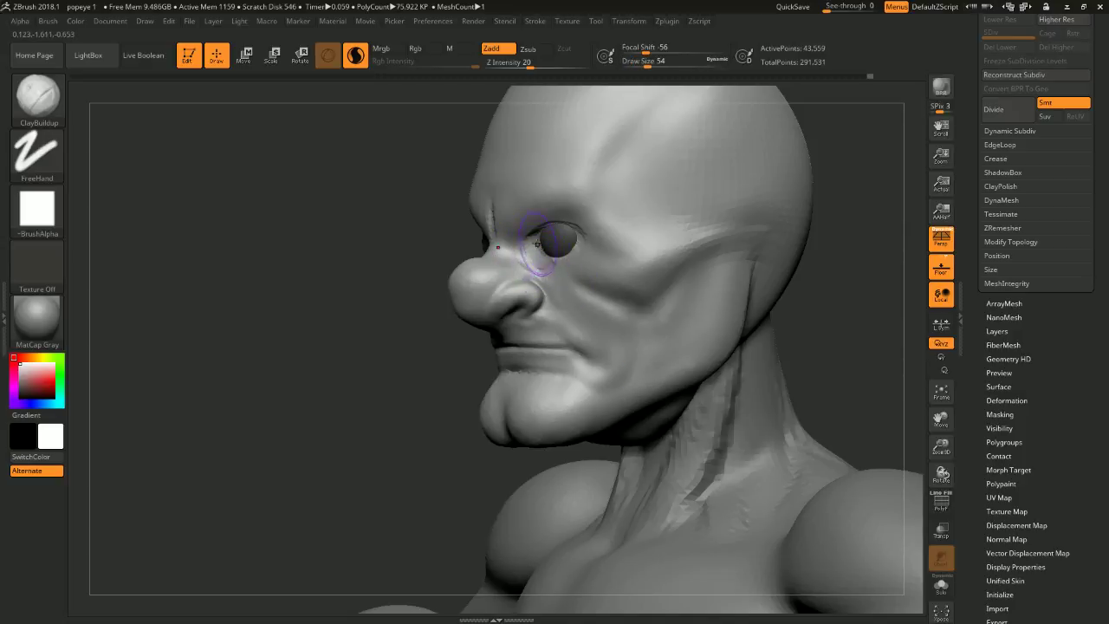
pyautogui.moveTo(415, 305); pyautogui.dragTo(434, 286, button='right')
pyautogui.keyDown('shift'); pyautogui.moveTo(572, 255); pyautogui.dragTo(557, 246); pyautogui.keyUp('shift')
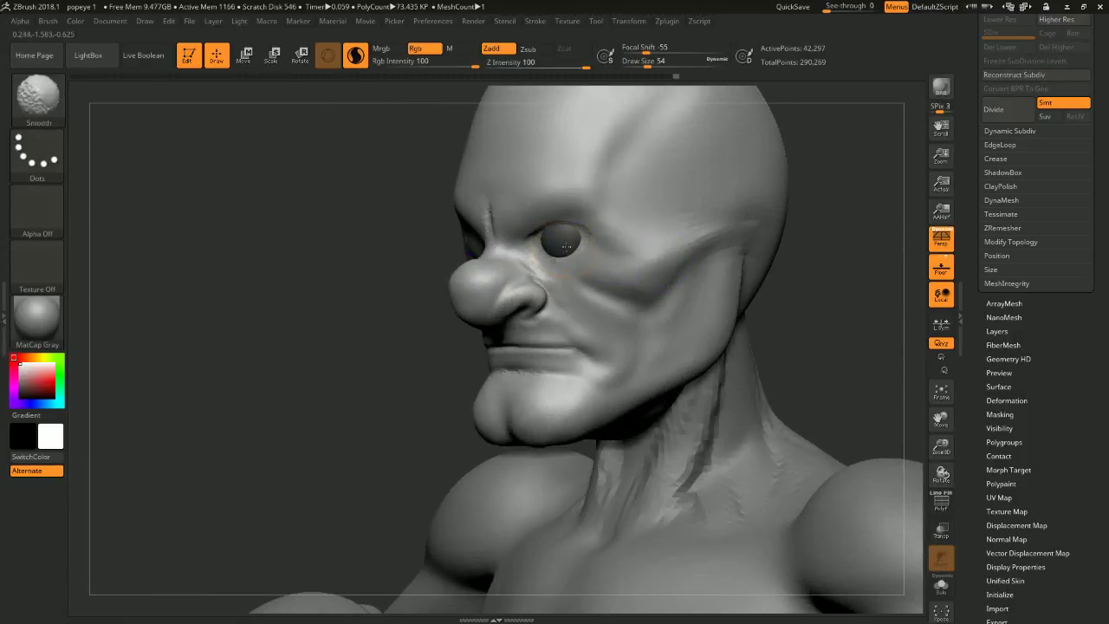
# - Move the mirrored eyeballs slightly forward in their sockets so they protrude from the face
pyautogui.moveTo(546, 257); pyautogui.dragTo(356, 258, button='right')
pyautogui.moveTo(385, 270); pyautogui.dragTo(364, 148)
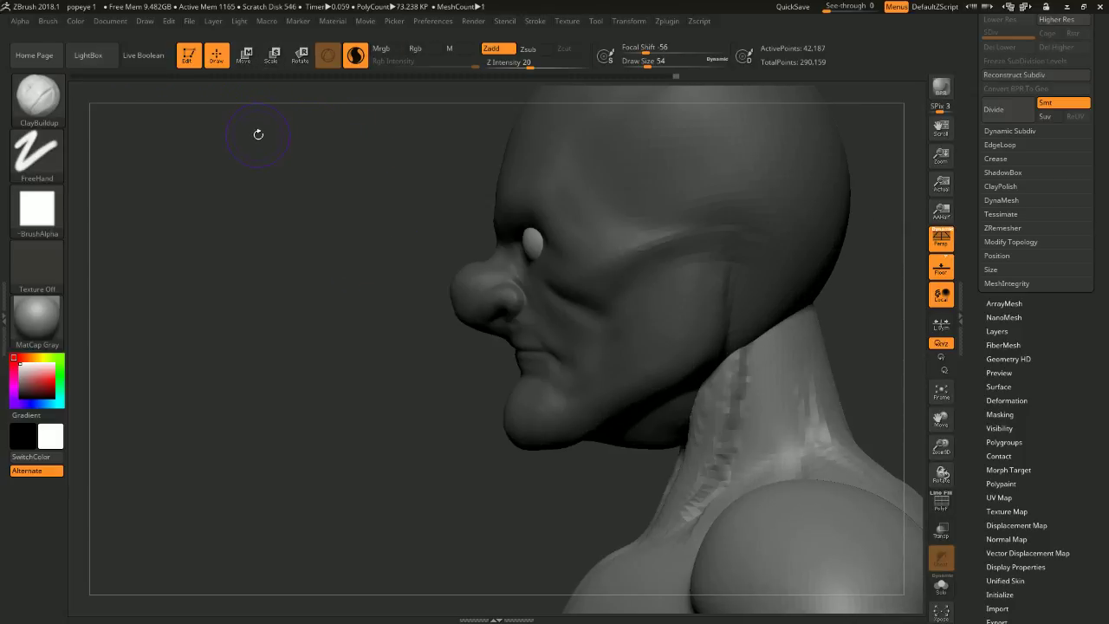
pyautogui.press('ctrl')
pyautogui.press('w')
pyautogui.moveTo(503, 198); pyautogui.dragTo(495, 205)
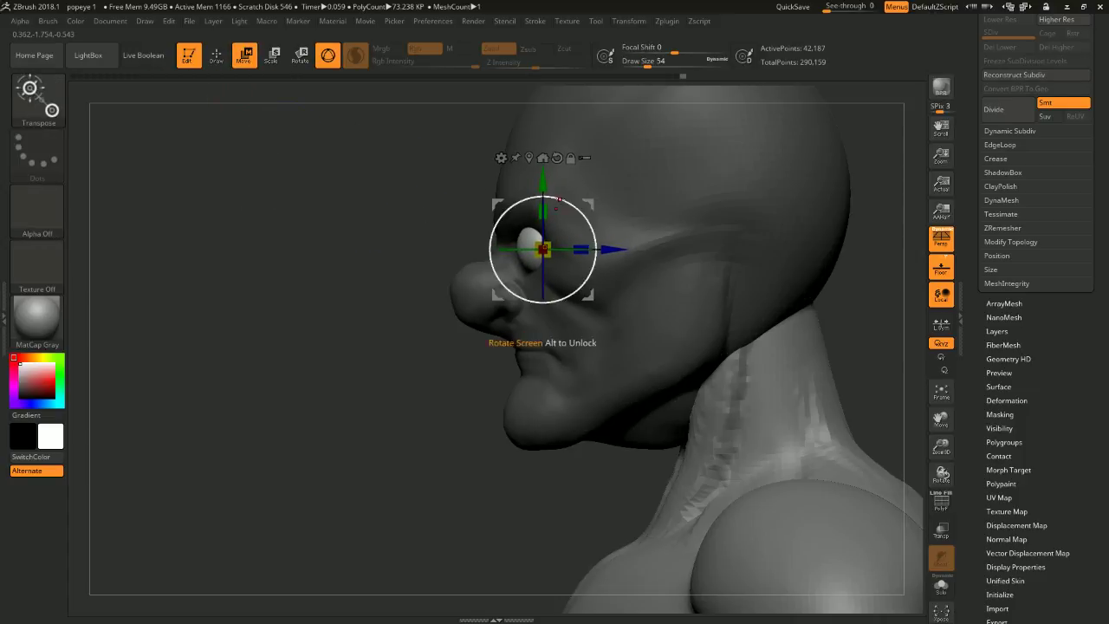
pyautogui.keyDown('shift'); pyautogui.moveTo(303, 209); pyautogui.dragTo(378, 210); pyautogui.keyUp('shift')
pyautogui.keyDown('alt'); pyautogui.moveTo(568, 156); pyautogui.dragTo(518, 164); pyautogui.keyUp('alt')
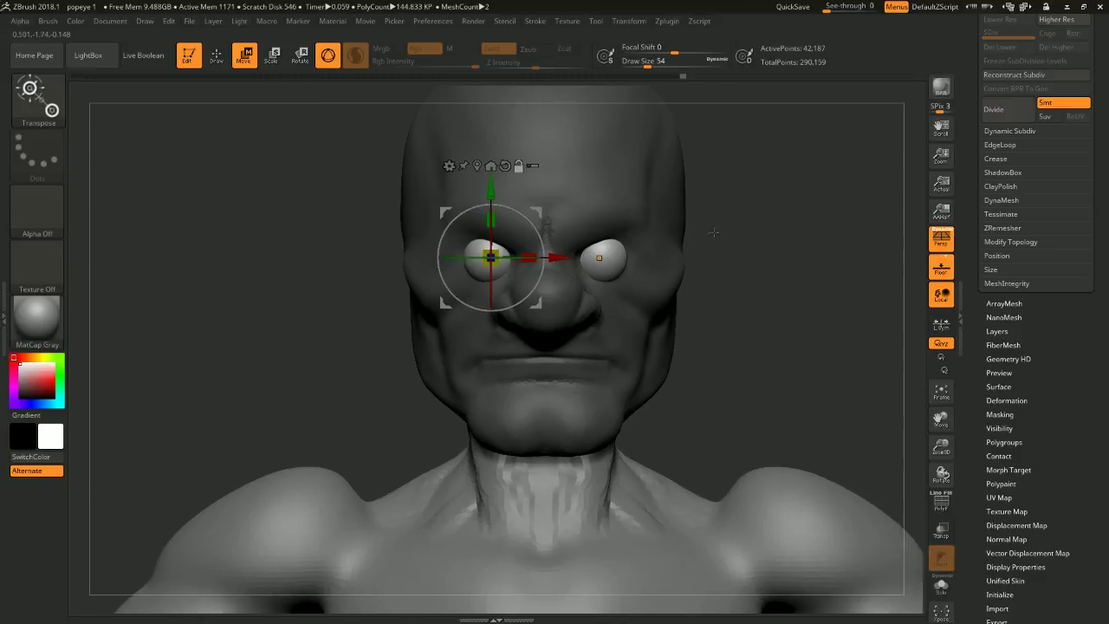
pyautogui.click(216, 55)
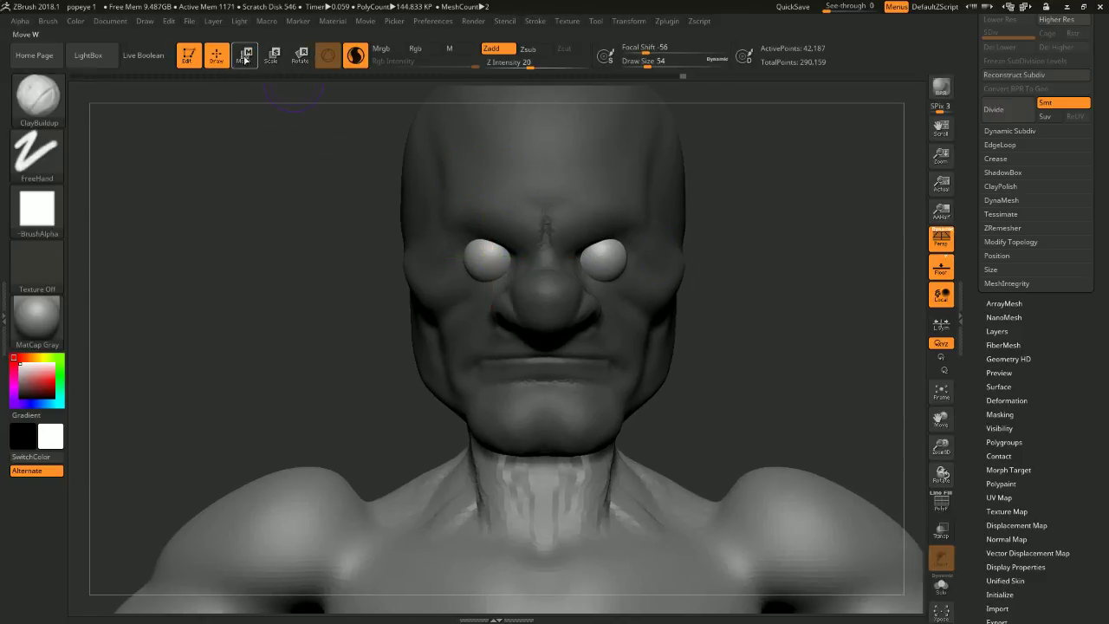
pyautogui.hotkey('ctrl', 'z')
# - Build up the upper eyelids over the eyeballs with ClayBuildup at draw size 35
pyautogui.press('b')
pyautogui.press('c')
pyautogui.press('b')
pyautogui.press('space')
pyautogui.moveTo(744, 214)
pyautogui.mouseDown()
pyautogui.moveTo(760, 188)
pyautogui.moveTo(734, 203)
pyautogui.mouseUp()
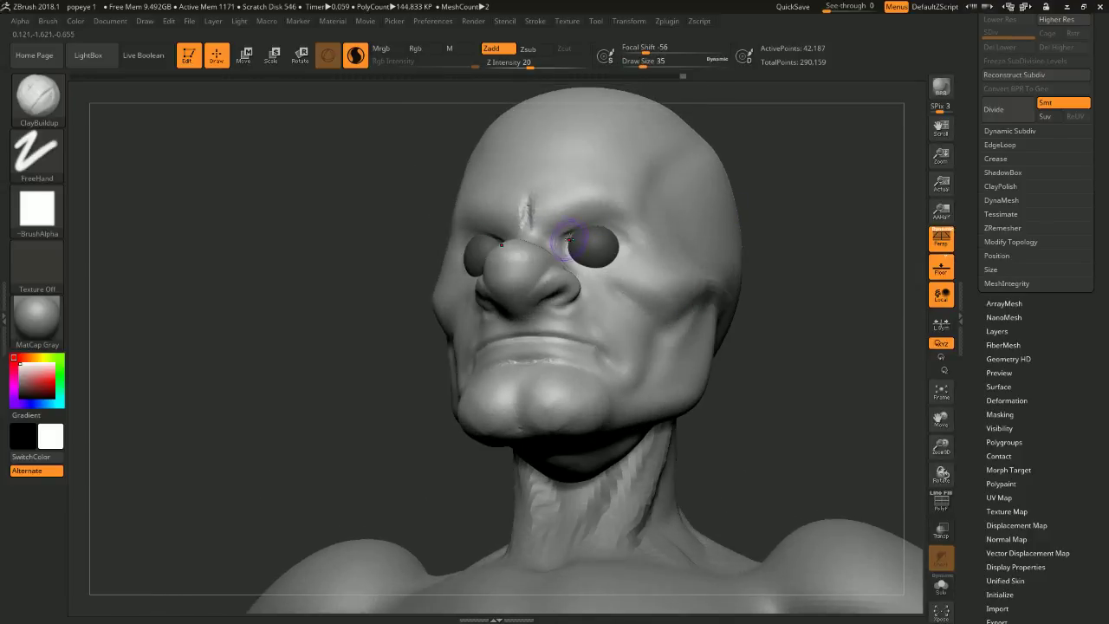
pyautogui.moveTo(580, 233)
pyautogui.mouseDown()
pyautogui.moveTo(605, 229)
pyautogui.moveTo(628, 245)
pyautogui.mouseUp()
pyautogui.keyDown('shift'); pyautogui.moveTo(833, 233); pyautogui.dragTo(752, 239); pyautogui.keyUp('shift')
pyautogui.moveTo(595, 243)
pyautogui.mouseDown()
pyautogui.moveTo(609, 247)
pyautogui.moveTo(594, 250)
pyautogui.mouseUp()
pyautogui.moveTo(786, 256); pyautogui.dragTo(469, 201)
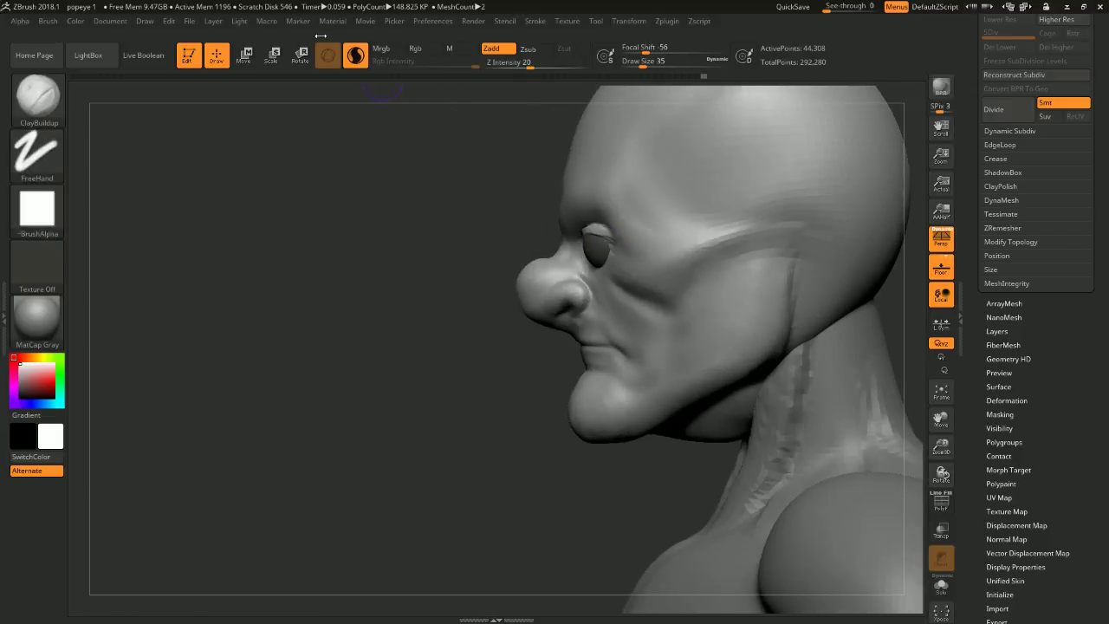
# - Shift the eyeballs slightly up and back into the head and return to sculpting
pyautogui.press('w')
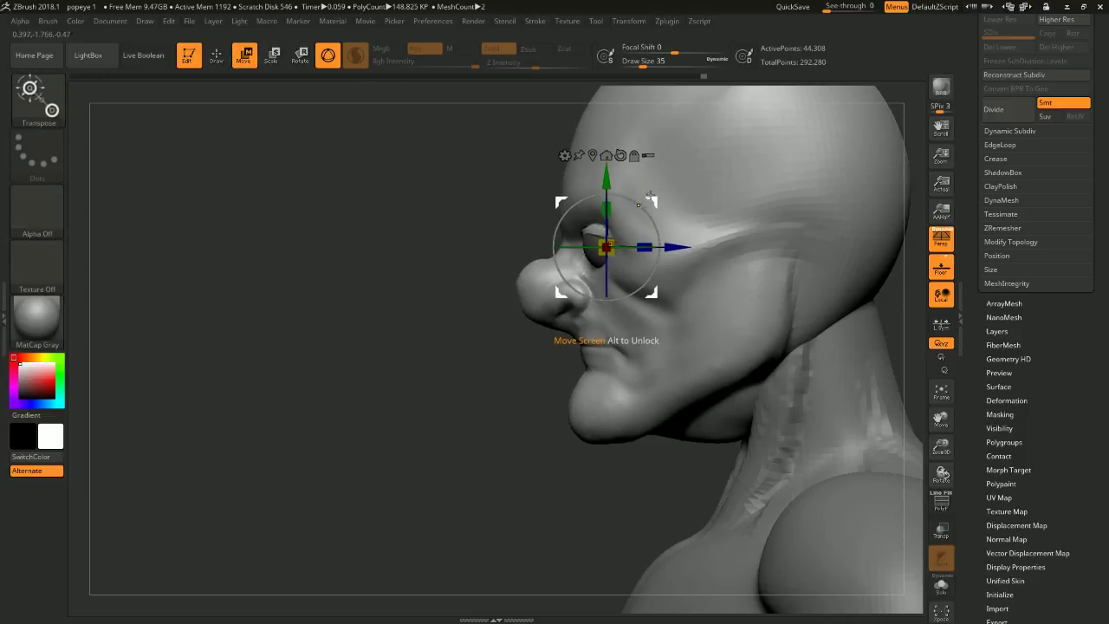
pyautogui.moveTo(650, 198); pyautogui.dragTo(656, 193)
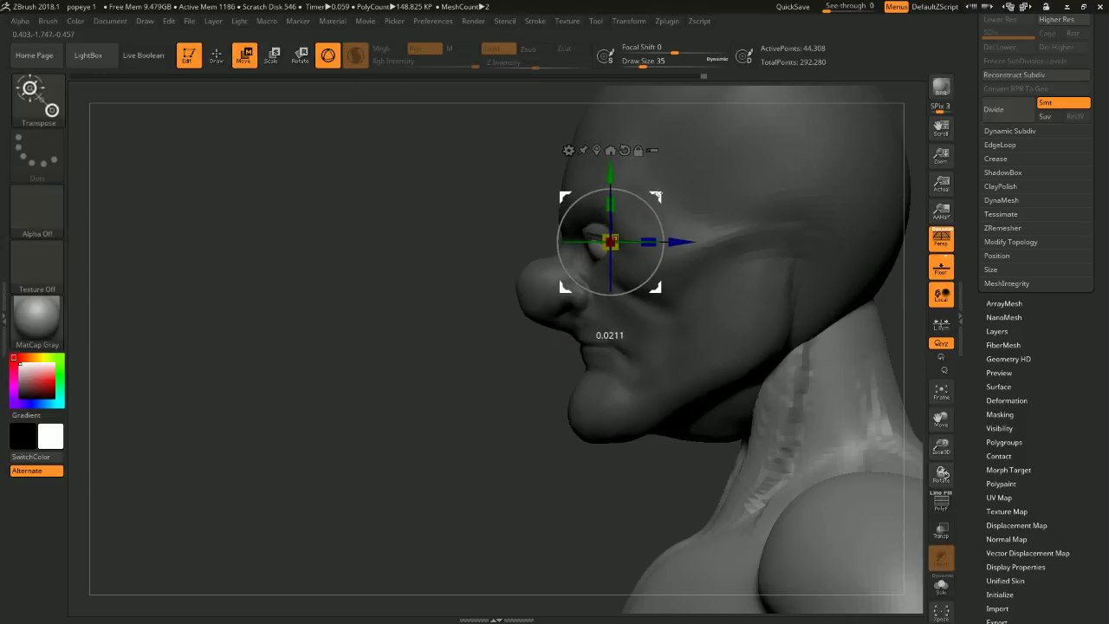
pyautogui.moveTo(394, 272)
pyautogui.keyDown('shift'); pyautogui.mouseDown()
pyautogui.moveTo(469, 255)
pyautogui.moveTo(381, 275)
pyautogui.mouseUp(); pyautogui.keyUp('shift')
pyautogui.keyDown('shift'); pyautogui.moveTo(826, 248); pyautogui.dragTo(563, 219); pyautogui.keyUp('shift')
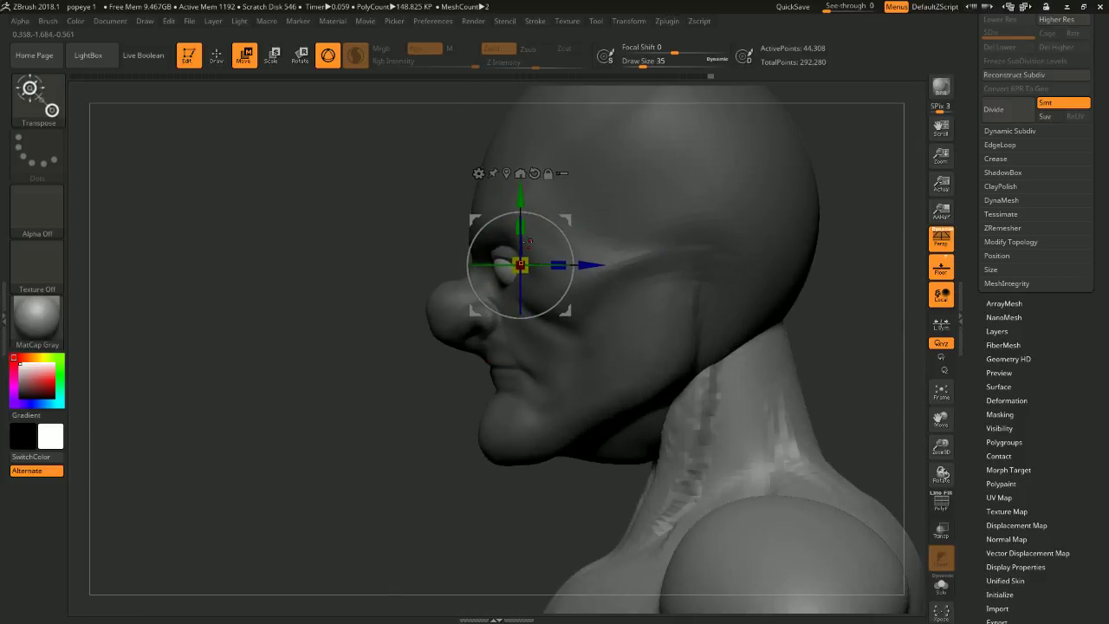
pyautogui.keyDown('shift'); pyautogui.moveTo(390, 260); pyautogui.dragTo(470, 255); pyautogui.keyUp('shift')
pyautogui.keyDown('ctrl'); pyautogui.click(769, 219); pyautogui.keyUp('ctrl')
pyautogui.click(217, 55)
# - Build up the lower eyelids and outer eye corners with fine ClayBuildup strokes, reducing the draw size to 13
pyautogui.moveTo(828, 291)
pyautogui.mouseDown()
pyautogui.moveTo(819, 278)
pyautogui.moveTo(750, 255)
pyautogui.mouseUp()
pyautogui.keyDown('ctrl'); pyautogui.click(751, 254); pyautogui.keyUp('ctrl')
pyautogui.keyDown('ctrl'); pyautogui.click(804, 261); pyautogui.keyUp('ctrl')
pyautogui.moveTo(819, 260); pyautogui.dragTo(744, 255)
pyautogui.rightClick(830, 264)
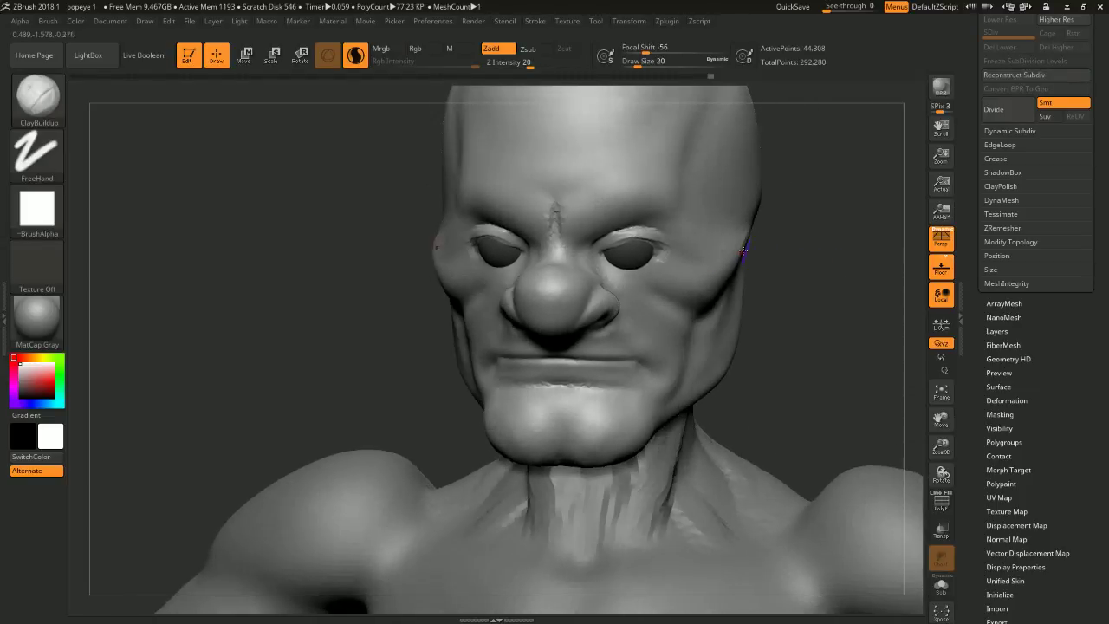
pyautogui.press('space')
pyautogui.moveTo(611, 270)
pyautogui.mouseDown()
pyautogui.moveTo(604, 249)
pyautogui.moveTo(654, 255)
pyautogui.mouseUp()
pyautogui.moveTo(837, 264)
pyautogui.mouseDown()
pyautogui.moveTo(792, 286)
pyautogui.moveTo(838, 272)
pyautogui.mouseUp()
pyautogui.press('space')
pyautogui.moveTo(839, 272); pyautogui.dragTo(858, 269)
pyautogui.moveTo(650, 245)
pyautogui.mouseDown()
pyautogui.moveTo(637, 259)
pyautogui.moveTo(652, 259)
pyautogui.mouseUp()
pyautogui.moveTo(793, 248)
pyautogui.mouseDown()
pyautogui.moveTo(829, 248)
pyautogui.moveTo(829, 210)
pyautogui.moveTo(804, 221)
pyautogui.moveTo(834, 216)
pyautogui.moveTo(754, 153)
pyautogui.moveTo(797, 231)
pyautogui.moveTo(818, 236)
pyautogui.moveTo(787, 205)
pyautogui.mouseUp()
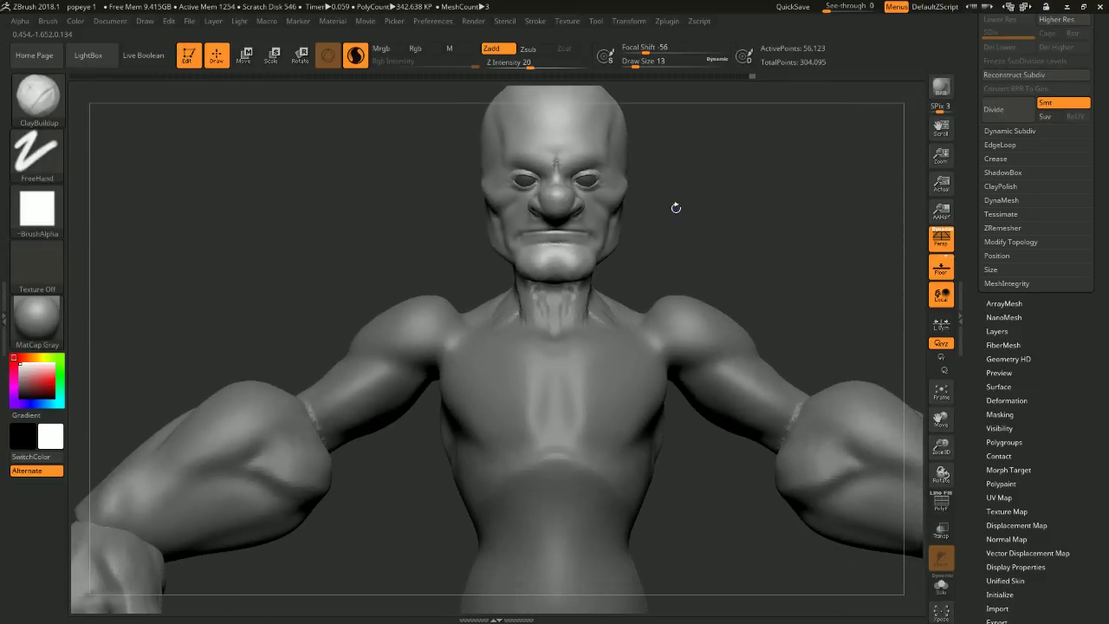
# - Try to adjust the head with the Move brush at draw size 177
pyautogui.moveTo(656, 182); pyautogui.dragTo(759, 219)
pyautogui.press('b')
pyautogui.press('m')
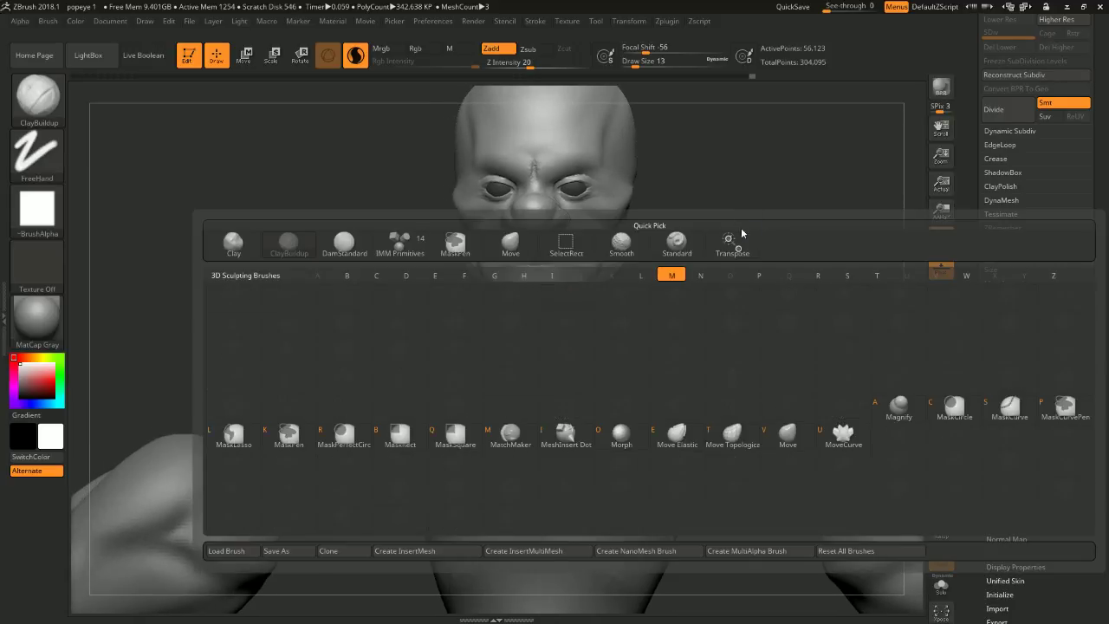
pyautogui.press('v')
pyautogui.press('space')
pyautogui.moveTo(752, 228)
pyautogui.mouseDown()
pyautogui.moveTo(656, 212)
pyautogui.moveTo(737, 205)
pyautogui.moveTo(673, 222)
pyautogui.moveTo(751, 206)
pyautogui.moveTo(728, 228)
pyautogui.moveTo(679, 196)
pyautogui.moveTo(733, 179)
pyautogui.mouseUp()
pyautogui.press('space')
pyautogui.hotkey('ctrl', 'z')
pyautogui.moveTo(725, 214)
pyautogui.mouseDown()
pyautogui.moveTo(732, 194)
pyautogui.moveTo(726, 212)
pyautogui.mouseUp()
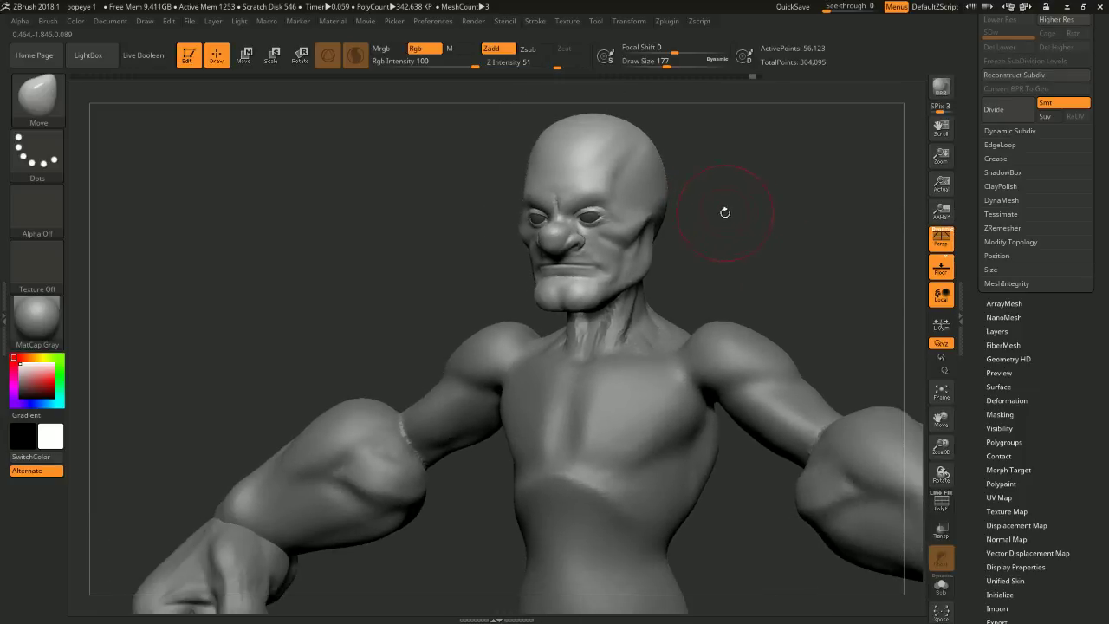
pyautogui.press('b')
pyautogui.press('i')
pyautogui.press('n')
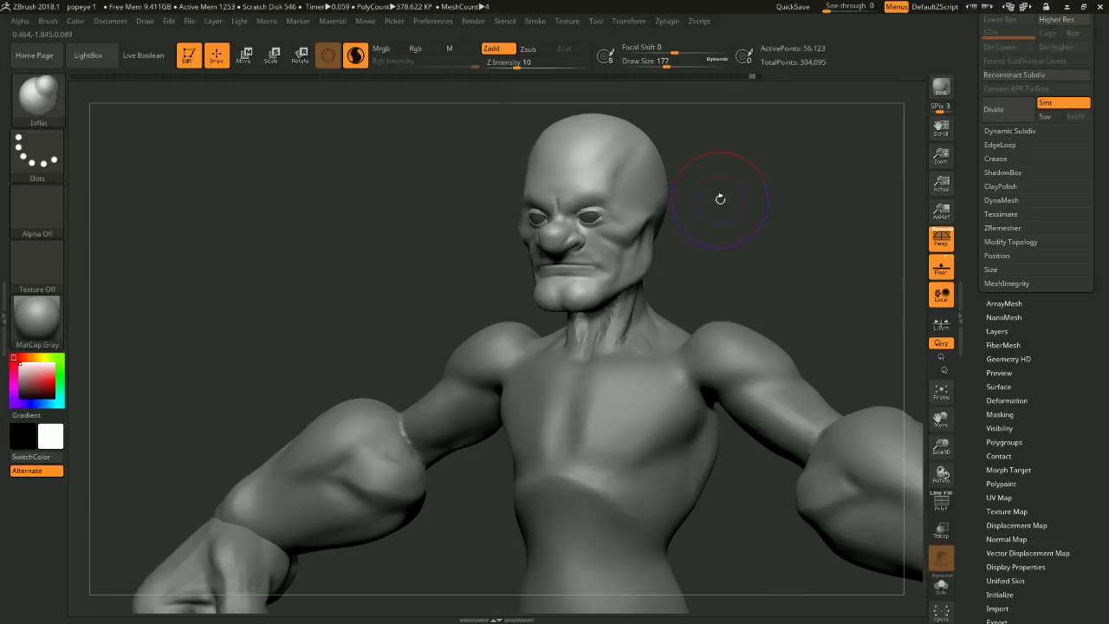
# - Switch to the IMM Primitives brush and insert a mirrored pair of spheres on the sides of the head for the ears
pyautogui.press('b')
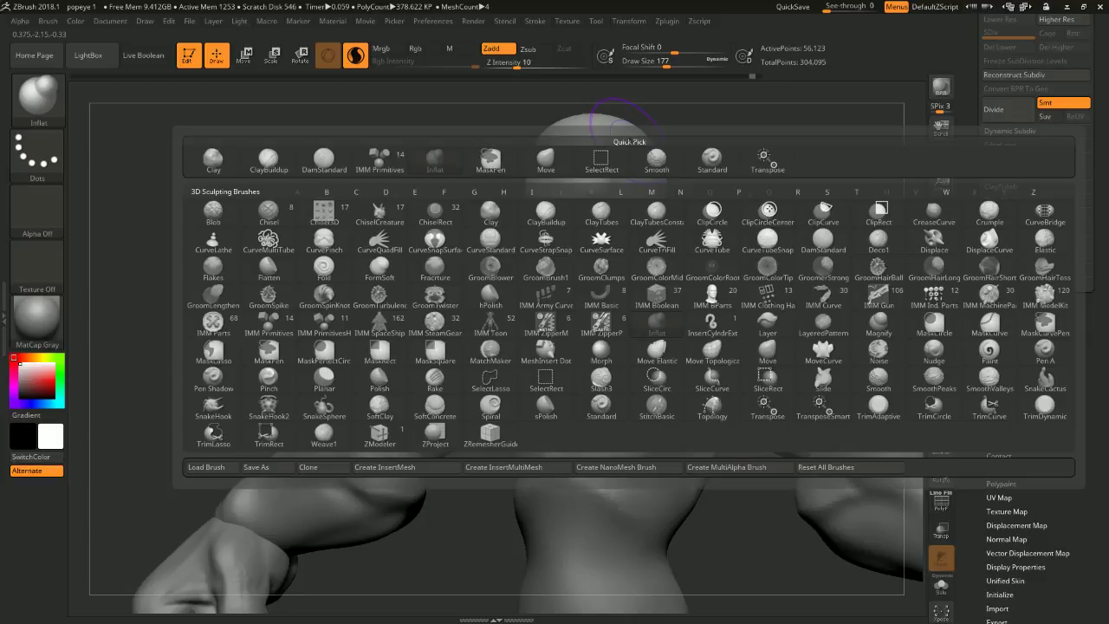
pyautogui.press('i')
pyautogui.press('p')
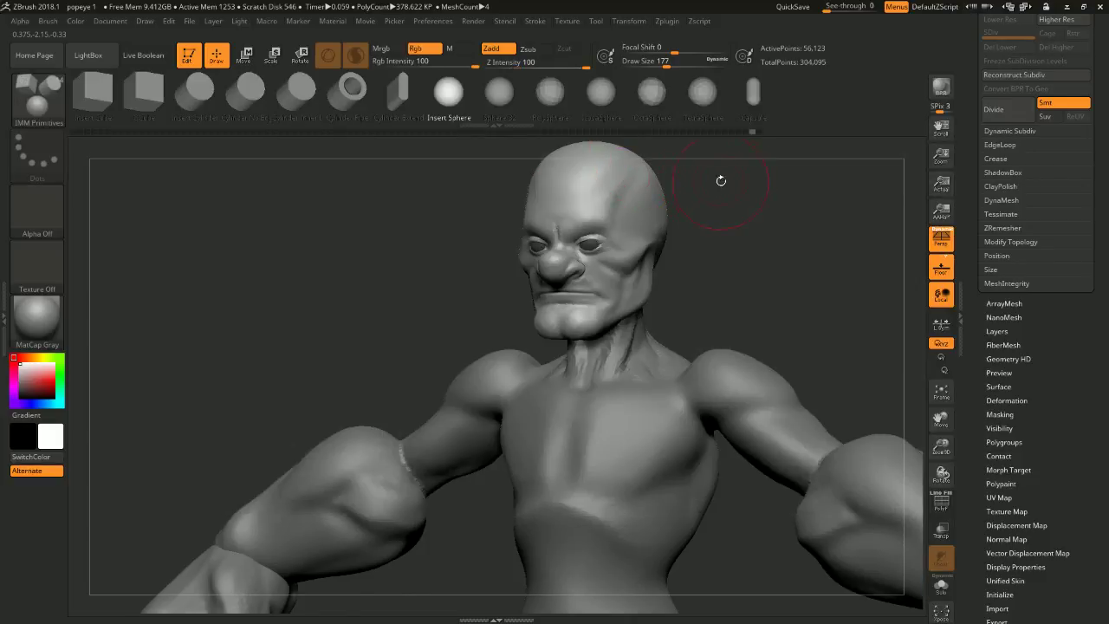
pyautogui.moveTo(721, 180); pyautogui.dragTo(624, 208)
pyautogui.moveTo(748, 247); pyautogui.dragTo(713, 282)
pyautogui.moveTo(642, 315); pyautogui.dragTo(668, 324)
pyautogui.moveTo(730, 305); pyautogui.dragTo(820, 293)
# - Center the gizmo on the ear spheres and clip them on both sides into flat discs
pyautogui.click(245, 55)
pyautogui.moveTo(853, 250); pyautogui.dragTo(771, 248)
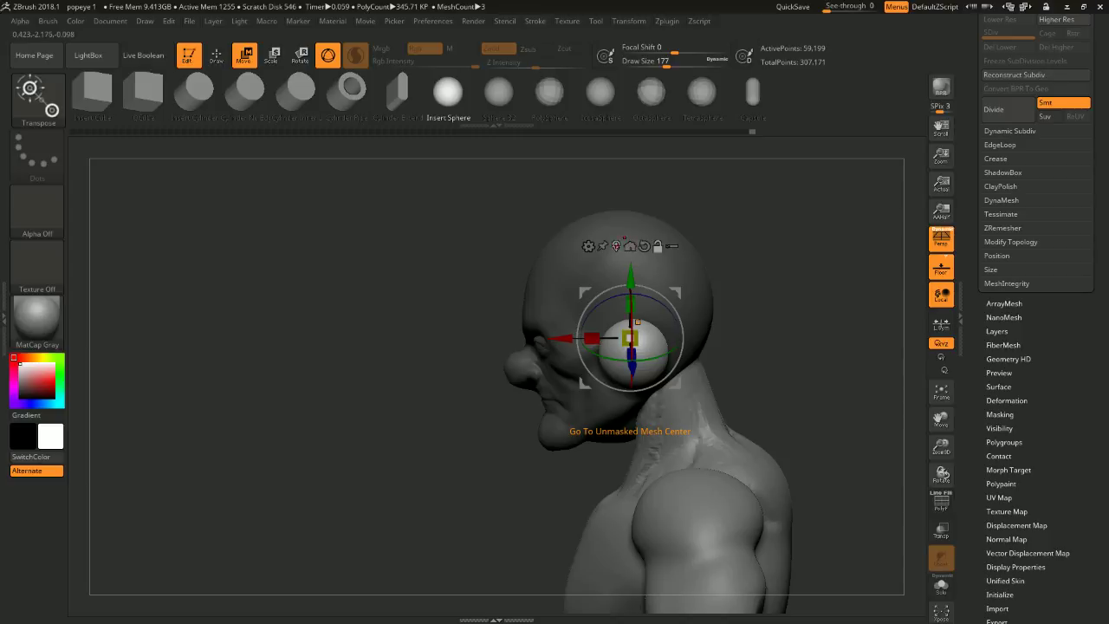
pyautogui.click(616, 246)
pyautogui.keyDown('ctrl'); pyautogui.moveTo(594, 354); pyautogui.dragTo(661, 371); pyautogui.keyUp('ctrl')
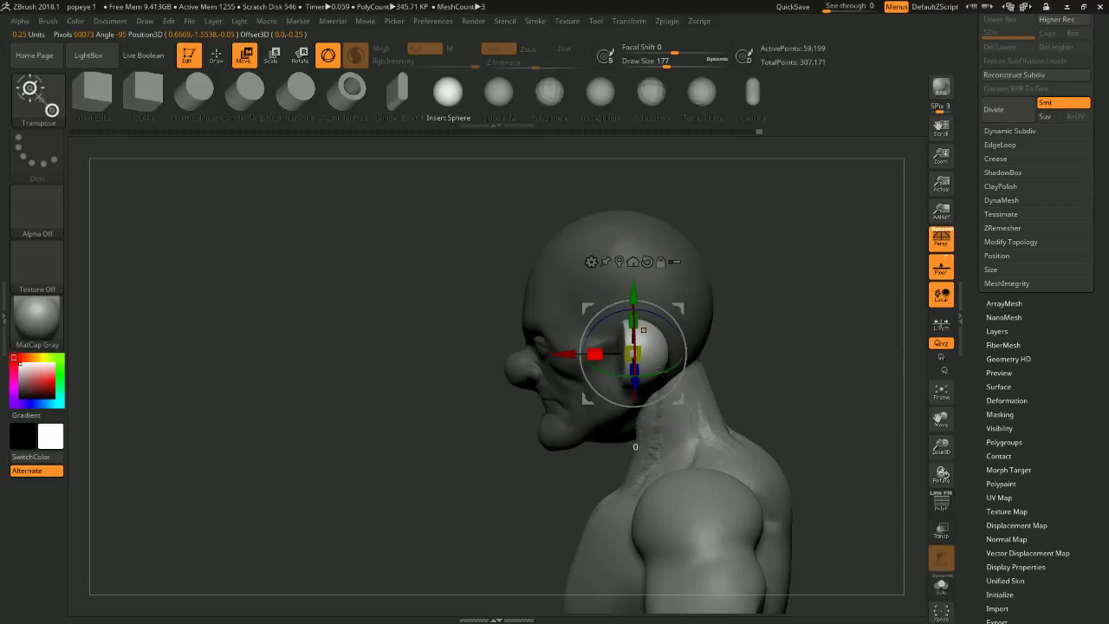
pyautogui.keyDown('ctrl'); pyautogui.moveTo(595, 353); pyautogui.dragTo(559, 354); pyautogui.keyUp('ctrl')
pyautogui.keyDown('shift'); pyautogui.moveTo(562, 353); pyautogui.dragTo(642, 354, button='right'); pyautogui.keyUp('shift')
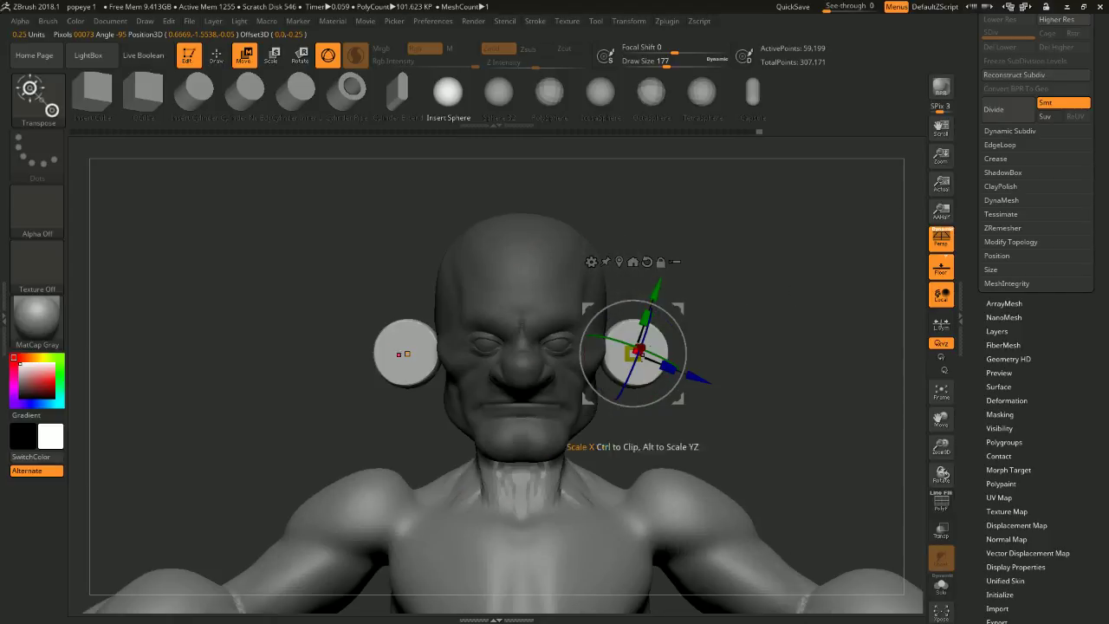
pyautogui.moveTo(656, 356); pyautogui.dragTo(693, 361)
pyautogui.moveTo(711, 355); pyautogui.dragTo(645, 354, button='right')
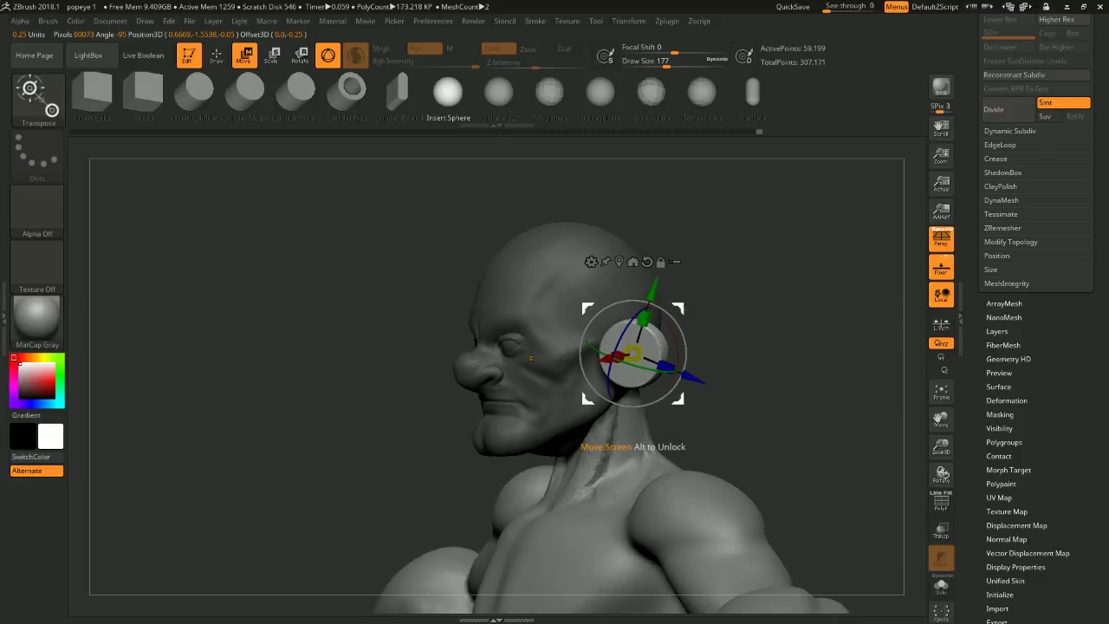
pyautogui.keyDown('shift'); pyautogui.moveTo(530, 357); pyautogui.dragTo(712, 325, button='right'); pyautogui.keyUp('shift')
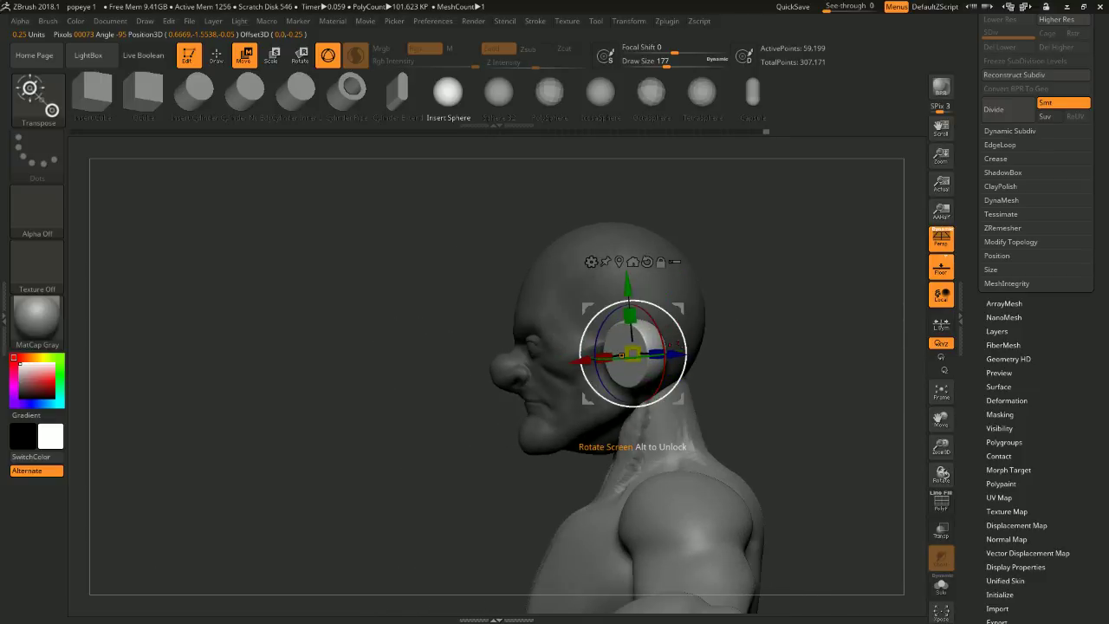
# - Move the ear discs in against the sides of the head, angle them outward and invert the mask
pyautogui.moveTo(635, 357); pyautogui.dragTo(624, 359)
pyautogui.keyDown('shift'); pyautogui.moveTo(778, 312); pyautogui.dragTo(857, 316, button='right'); pyautogui.keyUp('shift')
pyautogui.moveTo(679, 358); pyautogui.dragTo(633, 357)
pyautogui.moveTo(763, 307); pyautogui.dragTo(715, 309, button='right')
pyautogui.moveTo(614, 362); pyautogui.dragTo(617, 362)
pyautogui.moveTo(636, 307); pyautogui.dragTo(652, 304)
pyautogui.moveTo(697, 305)
pyautogui.keyDown('shift'); pyautogui.mouseDown(button='right')
pyautogui.moveTo(756, 304)
pyautogui.moveTo(685, 312)
pyautogui.mouseUp(button='right'); pyautogui.keyUp('shift')
pyautogui.moveTo(662, 341); pyautogui.dragTo(664, 339)
pyautogui.keyDown('ctrl'); pyautogui.click(238, 173); pyautogui.keyUp('ctrl')
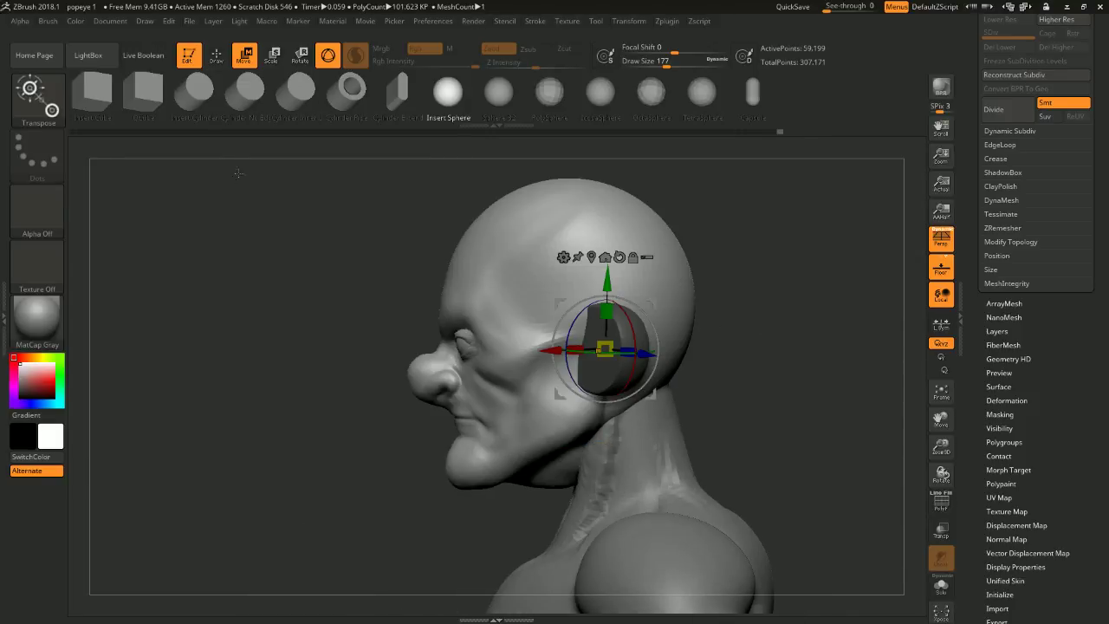
# - Mask the head and pull the lower edge of the ear discs into a tapered ear shape with the Move brush at draw size 132
pyautogui.press('b')
pyautogui.press('m')
pyautogui.press('v')
pyautogui.press('space')
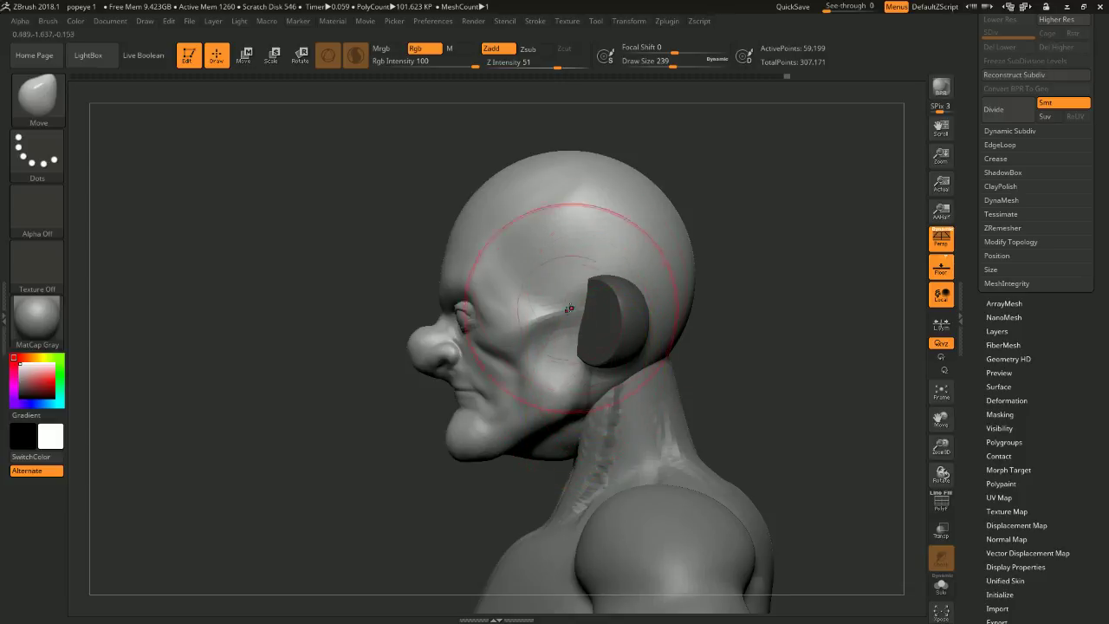
pyautogui.keyDown('alt'); pyautogui.moveTo(792, 367); pyautogui.dragTo(789, 273); pyautogui.keyUp('alt')
pyautogui.moveTo(755, 323)
pyautogui.mouseDown()
pyautogui.moveTo(841, 302)
pyautogui.moveTo(775, 188)
pyautogui.moveTo(767, 221)
pyautogui.moveTo(778, 243)
pyautogui.moveTo(697, 223)
pyautogui.moveTo(777, 223)
pyautogui.mouseUp()
pyautogui.press('space')
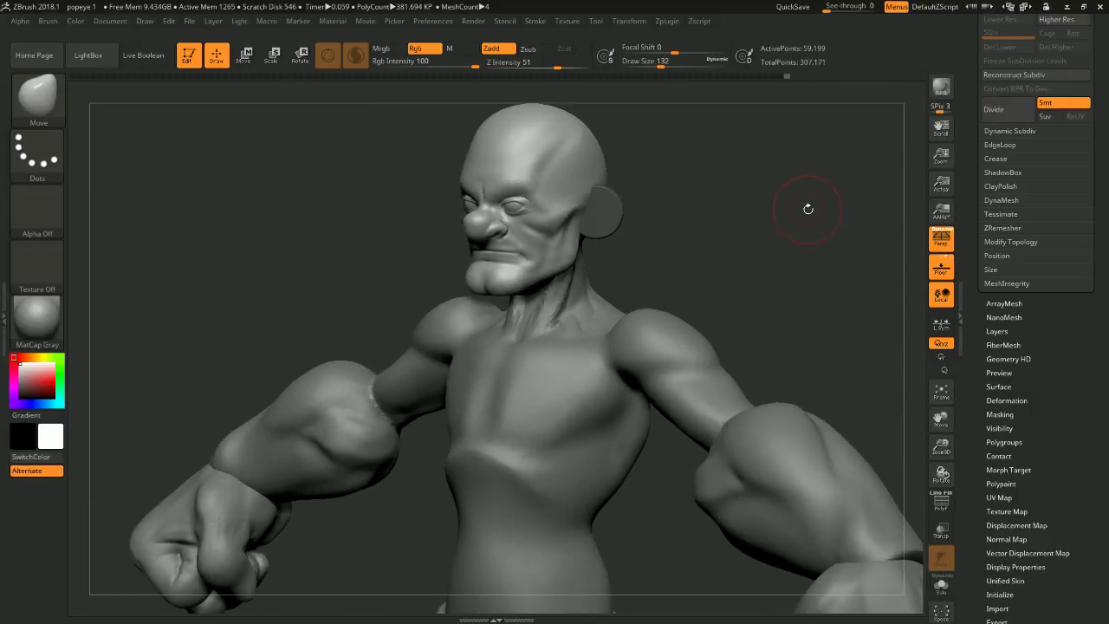
pyautogui.moveTo(808, 217); pyautogui.dragTo(762, 213)
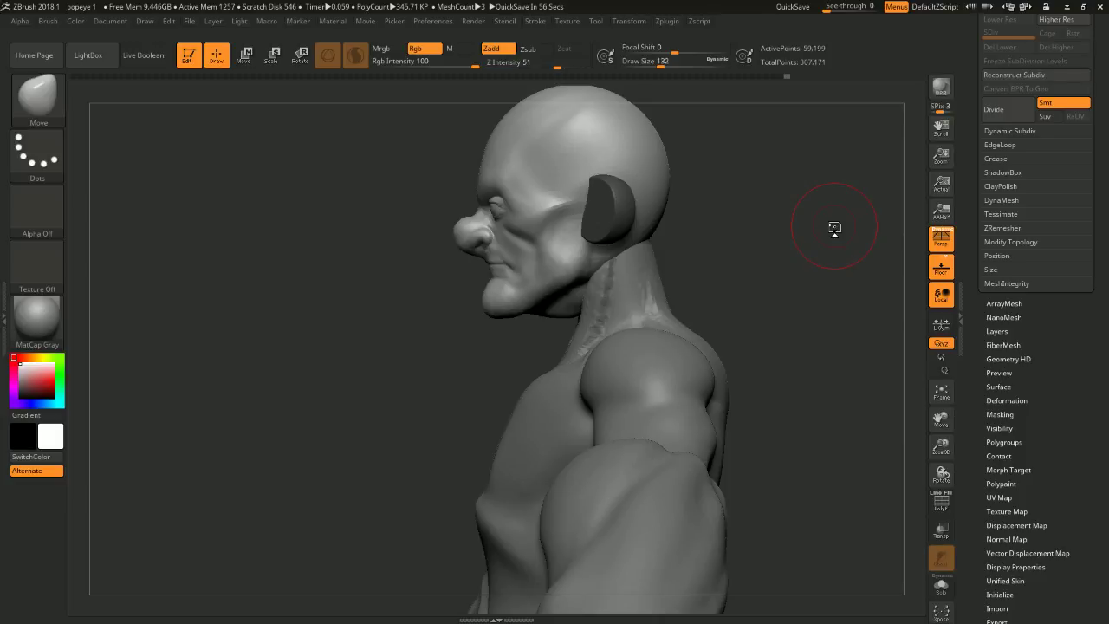
pyautogui.moveTo(740, 256); pyautogui.dragTo(765, 250)
pyautogui.press('shift')
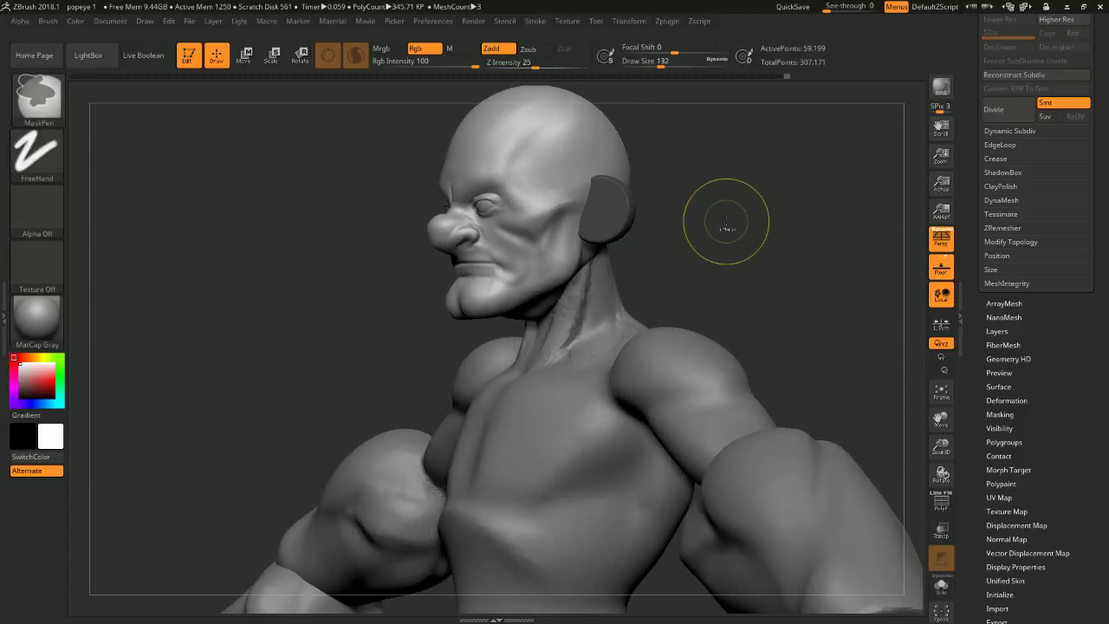
pyautogui.moveTo(722, 218); pyautogui.dragTo(731, 235)
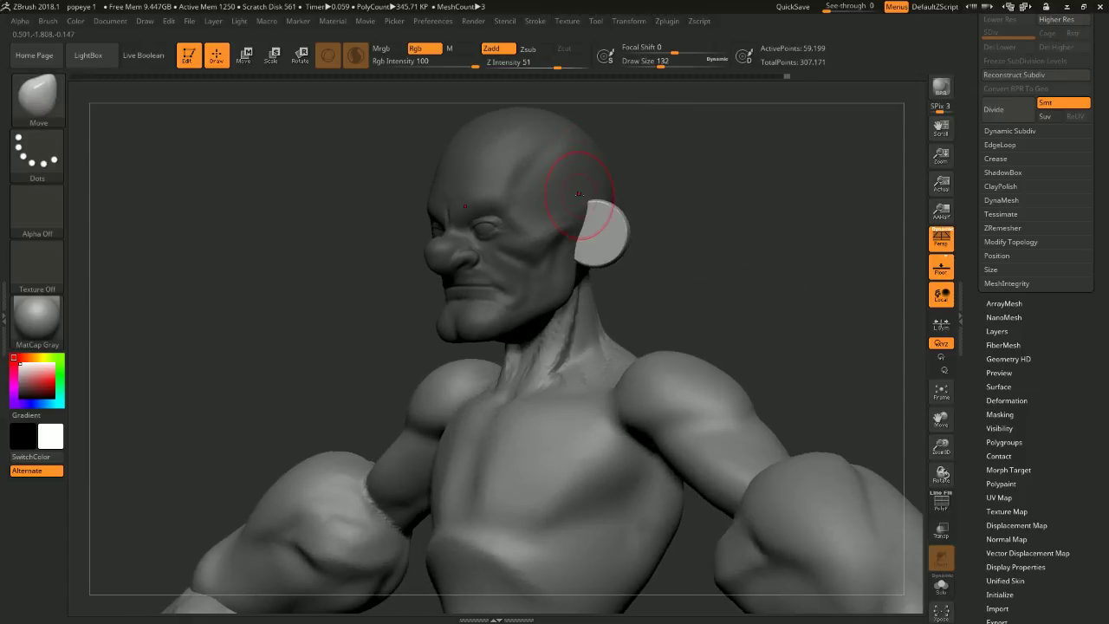
pyautogui.moveTo(581, 211); pyautogui.dragTo(549, 255)
pyautogui.moveTo(694, 253)
pyautogui.mouseDown()
pyautogui.moveTo(612, 258)
pyautogui.moveTo(702, 255)
pyautogui.mouseUp()
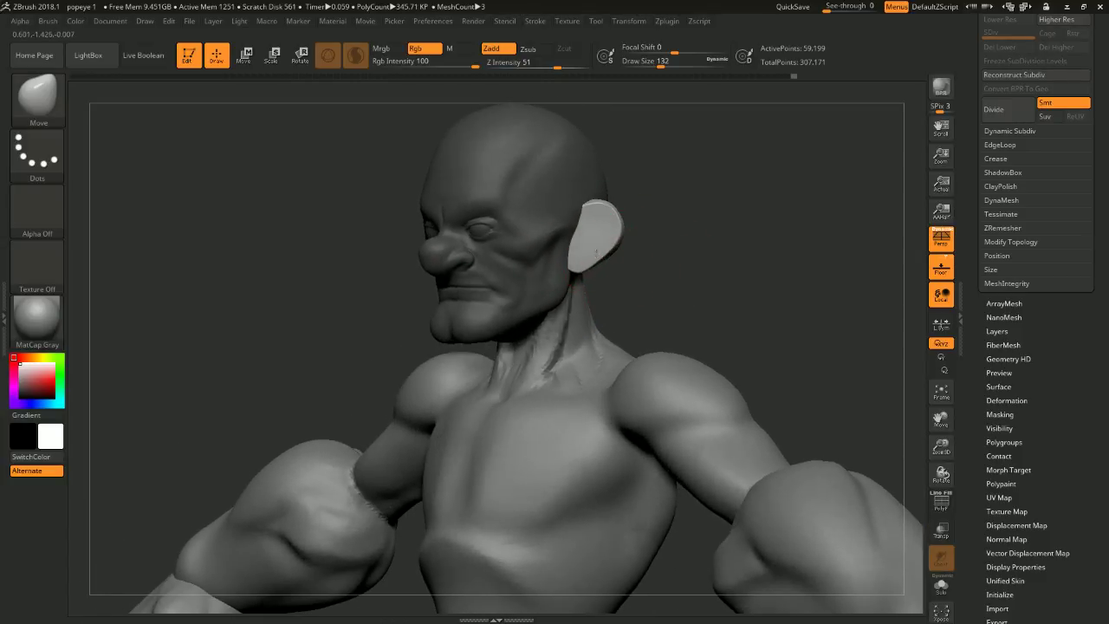
# - Refine the outline of the ears with the Move brush and smooth their surface
pyautogui.moveTo(622, 261); pyautogui.dragTo(595, 230)
pyautogui.click(252, 62)
pyautogui.moveTo(671, 194)
pyautogui.mouseDown()
pyautogui.moveTo(733, 191)
pyautogui.moveTo(711, 173)
pyautogui.mouseUp()
pyautogui.moveTo(736, 216)
pyautogui.mouseDown()
pyautogui.moveTo(703, 217)
pyautogui.moveTo(780, 225)
pyautogui.moveTo(738, 228)
pyautogui.moveTo(748, 234)
pyautogui.moveTo(637, 225)
pyautogui.moveTo(605, 258)
pyautogui.moveTo(580, 260)
pyautogui.mouseUp()
pyautogui.click(217, 57)
pyautogui.moveTo(555, 301); pyautogui.dragTo(688, 247)
pyautogui.press('space')
pyautogui.moveTo(688, 248); pyautogui.dragTo(679, 248)
pyautogui.moveTo(678, 248)
pyautogui.mouseDown()
pyautogui.moveTo(699, 240)
pyautogui.moveTo(685, 234)
pyautogui.mouseUp()
pyautogui.keyDown('shift'); pyautogui.moveTo(582, 192); pyautogui.dragTo(536, 267); pyautogui.keyUp('shift')
# - Build up the outer rim and inner folds of the ears with the ClayBuildup brush at draw size 33
pyautogui.press('space')
pyautogui.moveTo(712, 253); pyautogui.dragTo(675, 248)
pyautogui.press('b')
pyautogui.press('c')
pyautogui.press('b')
pyautogui.keyDown('alt'); pyautogui.moveTo(661, 194); pyautogui.dragTo(656, 225); pyautogui.keyUp('alt')
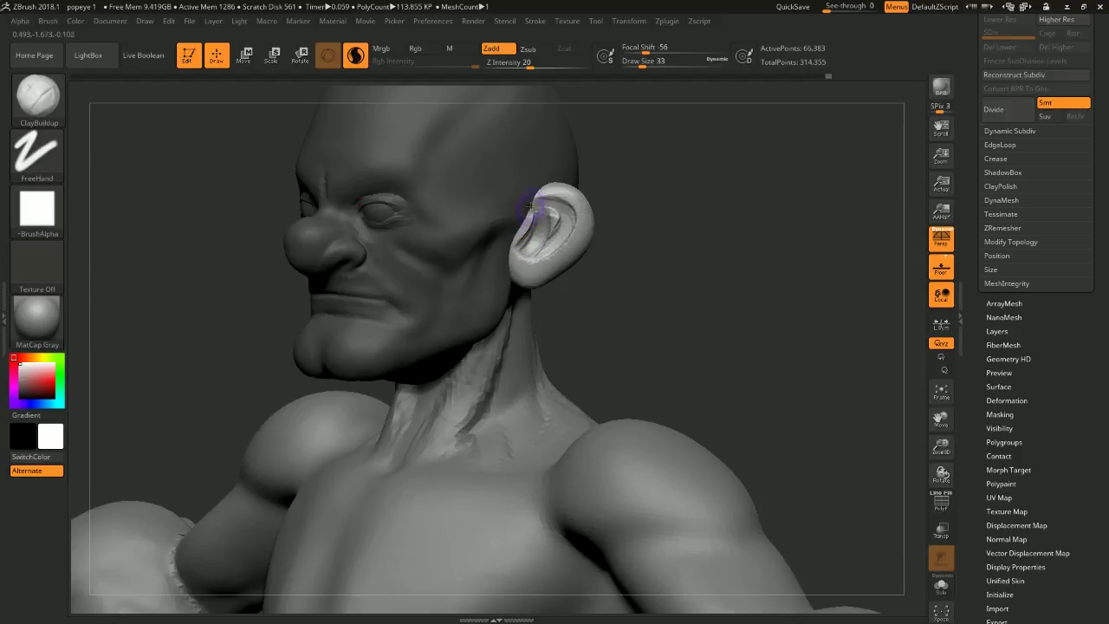
# - Add clay along the front edge and inner ridge of the ears where they meet the head
pyautogui.moveTo(532, 206); pyautogui.dragTo(525, 240)
pyautogui.moveTo(624, 217)
pyautogui.mouseDown()
pyautogui.moveTo(684, 217)
pyautogui.moveTo(624, 228)
pyautogui.mouseUp()
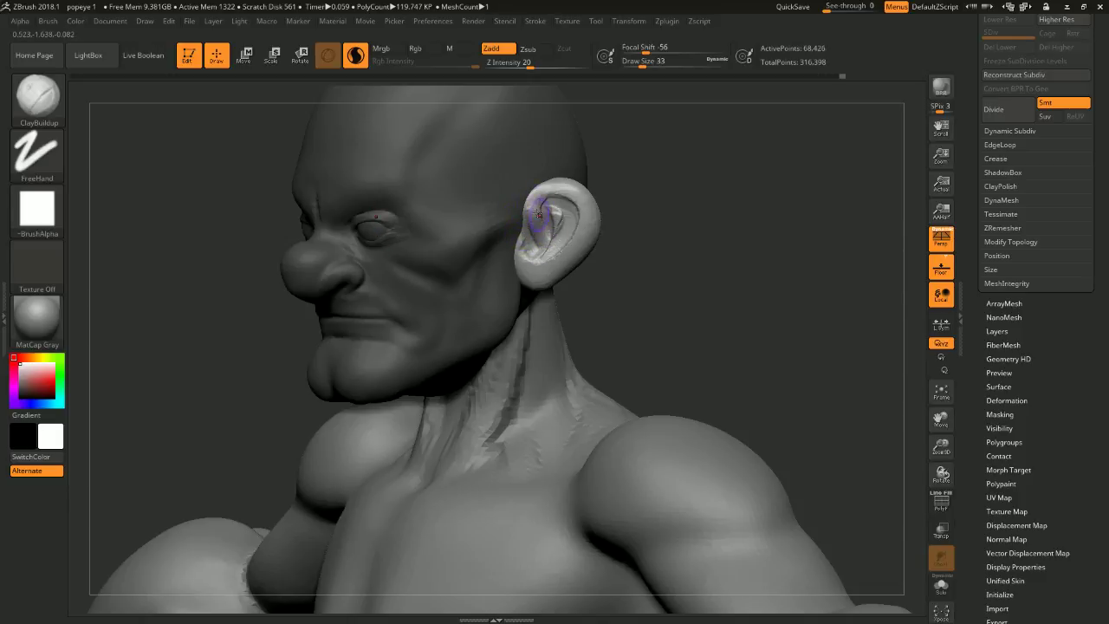
pyautogui.moveTo(537, 221); pyautogui.dragTo(579, 203)
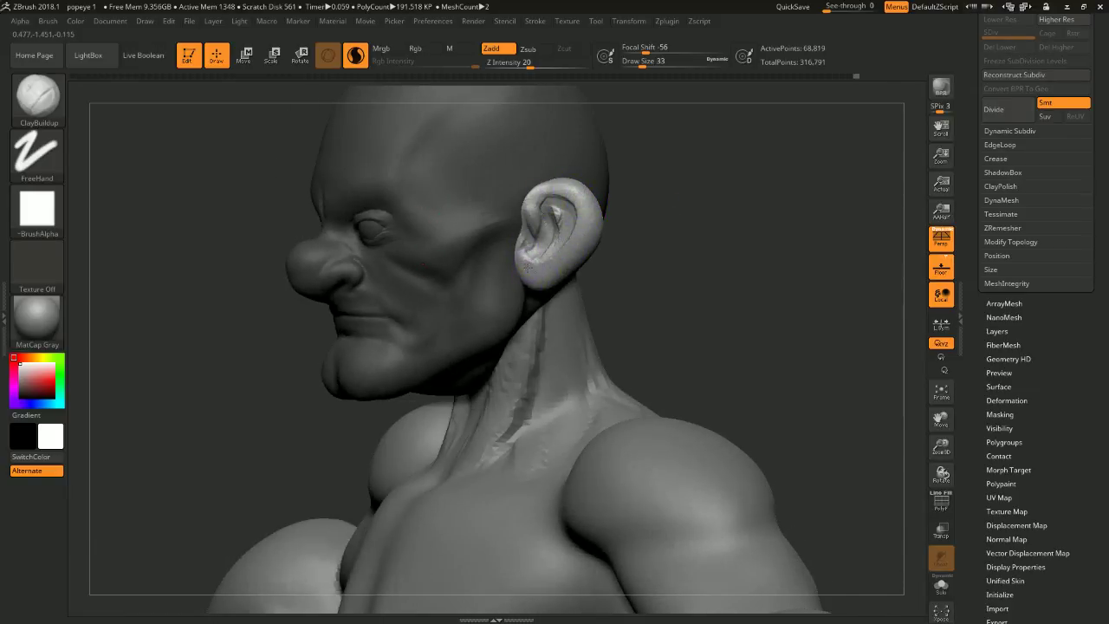
pyautogui.moveTo(606, 216)
pyautogui.mouseDown()
pyautogui.moveTo(641, 240)
pyautogui.moveTo(639, 257)
pyautogui.moveTo(630, 191)
pyautogui.moveTo(561, 215)
pyautogui.moveTo(529, 253)
pyautogui.mouseUp()
pyautogui.press('shift')
pyautogui.moveTo(607, 242)
pyautogui.mouseDown()
pyautogui.moveTo(645, 236)
pyautogui.moveTo(649, 214)
pyautogui.mouseUp()
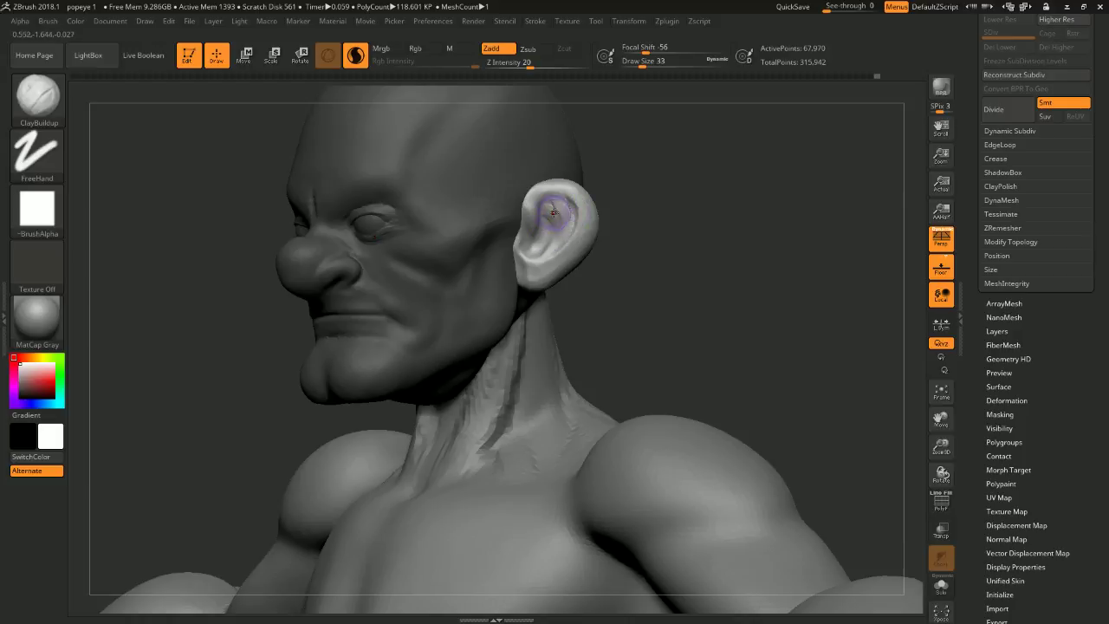
# - Shape the hollow and lower bowl inside the ears and smooth the folds
pyautogui.press('space')
pyautogui.moveTo(569, 208)
pyautogui.mouseDown()
pyautogui.moveTo(552, 201)
pyautogui.moveTo(563, 255)
pyautogui.moveTo(565, 230)
pyautogui.mouseUp()
pyautogui.moveTo(536, 264)
pyautogui.mouseDown()
pyautogui.moveTo(529, 255)
pyautogui.moveTo(558, 214)
pyautogui.moveTo(565, 249)
pyautogui.mouseUp()
pyautogui.press('space')
pyautogui.keyDown('shift'); pyautogui.moveTo(565, 227); pyautogui.dragTo(560, 211); pyautogui.keyUp('shift')
pyautogui.moveTo(659, 205)
pyautogui.mouseDown()
pyautogui.moveTo(607, 208)
pyautogui.moveTo(674, 205)
pyautogui.moveTo(651, 216)
pyautogui.moveTo(709, 218)
pyautogui.moveTo(705, 208)
pyautogui.moveTo(698, 216)
pyautogui.mouseUp()
# - Reshape the earlobes and outer contour of the ears with the Move brush, using draw sizes from 65 to 116
pyautogui.press('b')
pyautogui.press('m')
pyautogui.press('v')
pyautogui.press('space')
pyautogui.moveTo(665, 225); pyautogui.dragTo(675, 224)
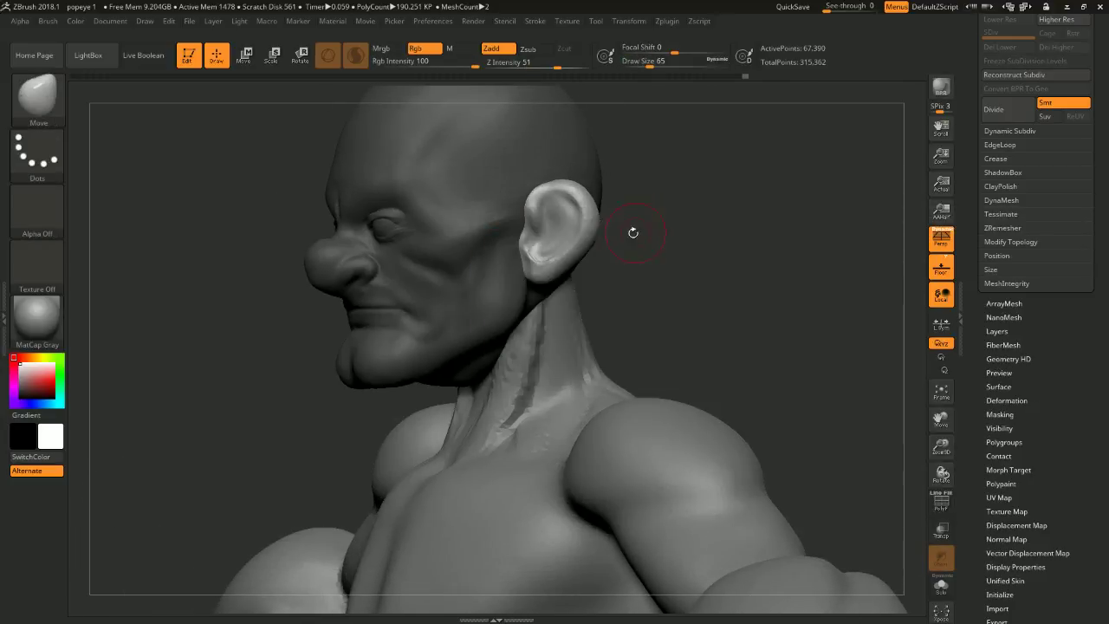
pyautogui.press('space')
pyautogui.moveTo(533, 274); pyautogui.dragTo(544, 275)
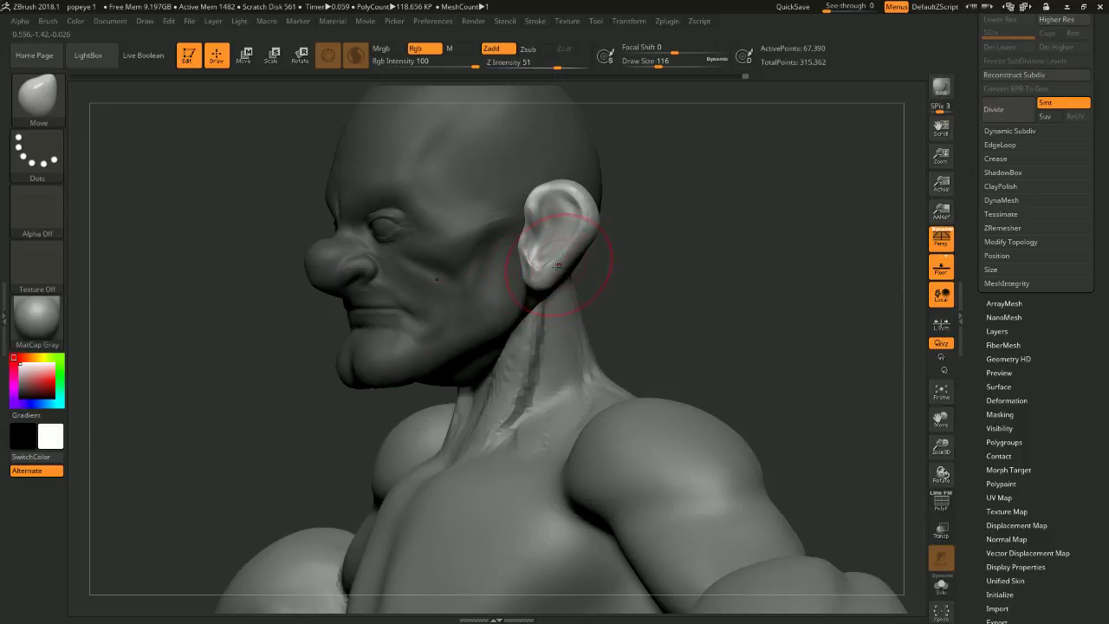
pyautogui.press('space')
pyautogui.moveTo(602, 257)
pyautogui.mouseDown()
pyautogui.moveTo(592, 257)
pyautogui.moveTo(670, 240)
pyautogui.moveTo(639, 242)
pyautogui.moveTo(668, 248)
pyautogui.moveTo(655, 225)
pyautogui.moveTo(632, 240)
pyautogui.moveTo(629, 219)
pyautogui.mouseUp()
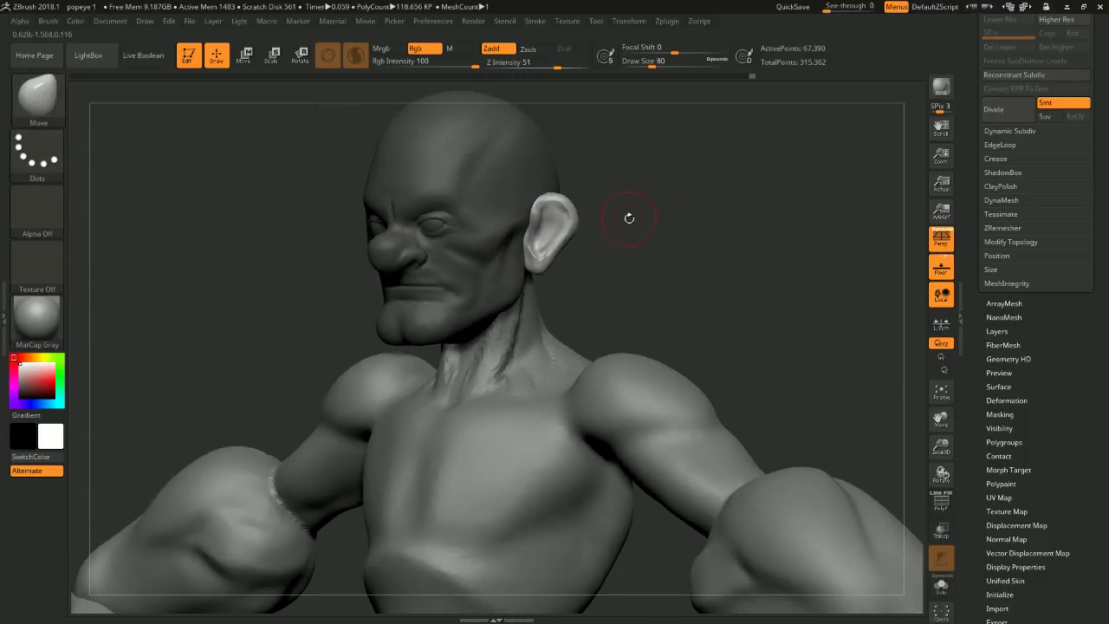
pyautogui.moveTo(571, 238)
pyautogui.mouseDown()
pyautogui.moveTo(644, 238)
pyautogui.moveTo(659, 250)
pyautogui.moveTo(255, 99)
pyautogui.mouseUp()
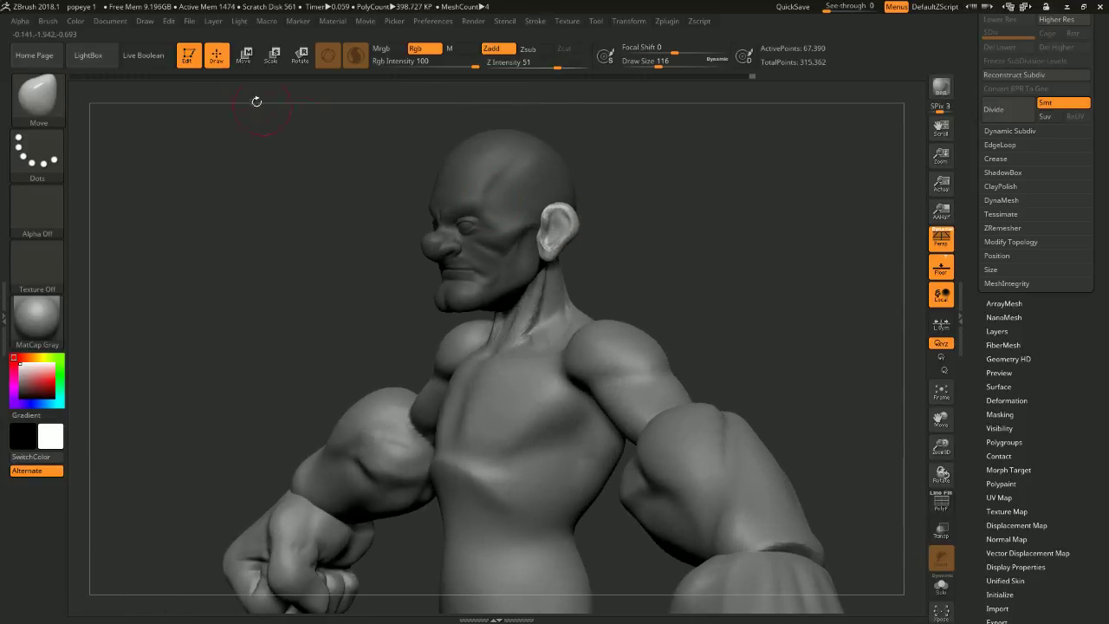
# - Center the gizmo at the head and use it to make a slight adjustment to the ears
pyautogui.press('w')
pyautogui.moveTo(346, 174); pyautogui.dragTo(710, 201)
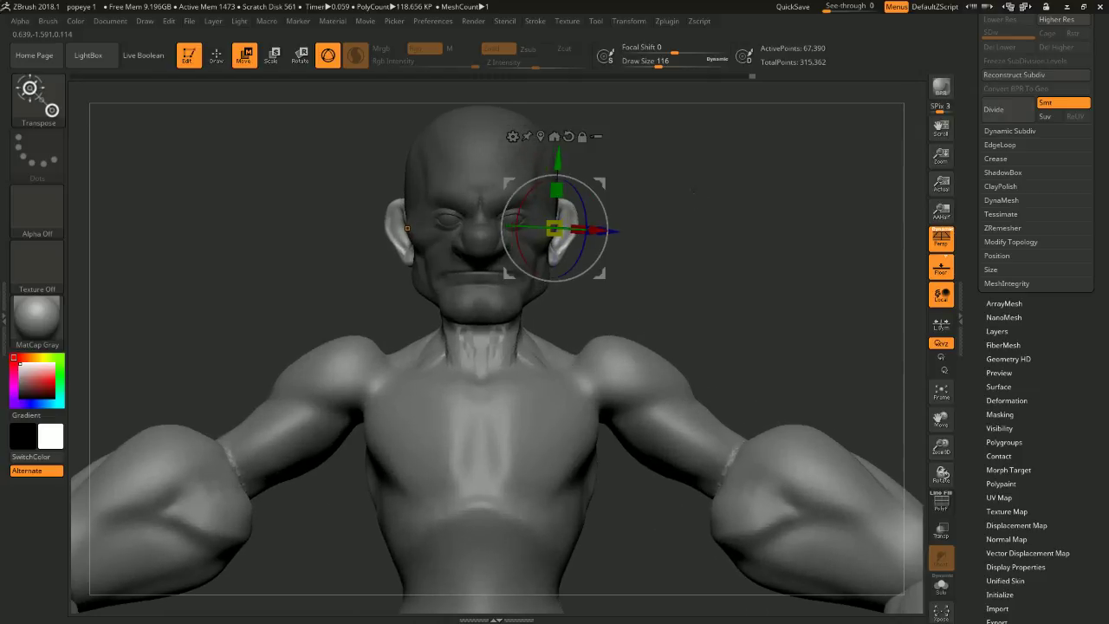
pyautogui.click(217, 56)
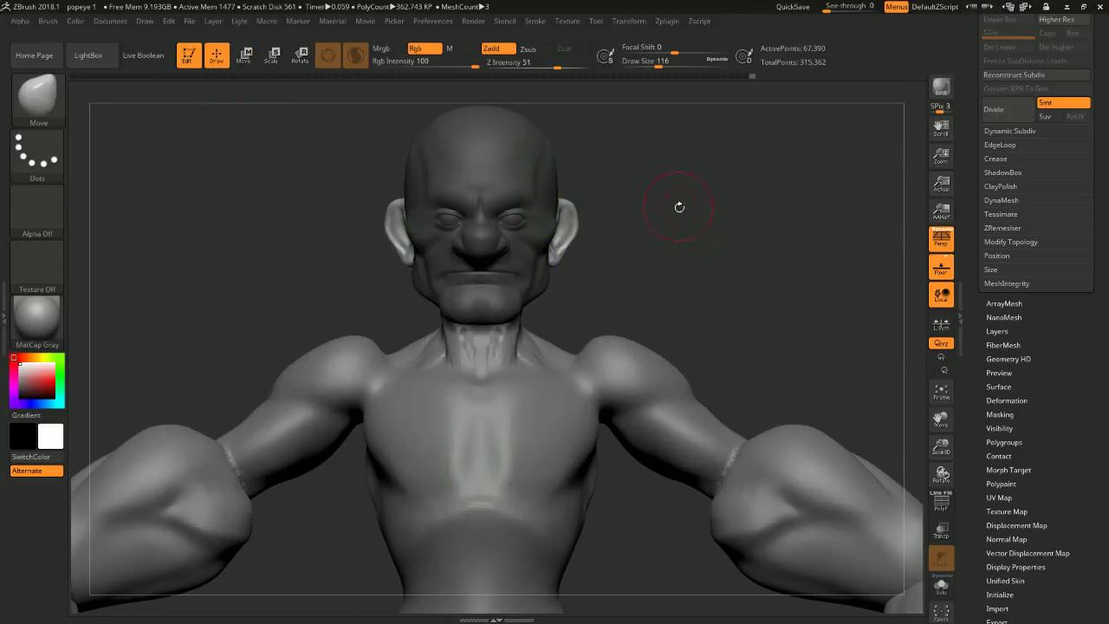
pyautogui.moveTo(701, 261)
pyautogui.mouseDown()
pyautogui.moveTo(664, 218)
pyautogui.moveTo(671, 232)
pyautogui.moveTo(685, 181)
pyautogui.moveTo(731, 188)
pyautogui.moveTo(709, 224)
pyautogui.moveTo(698, 217)
pyautogui.mouseUp()
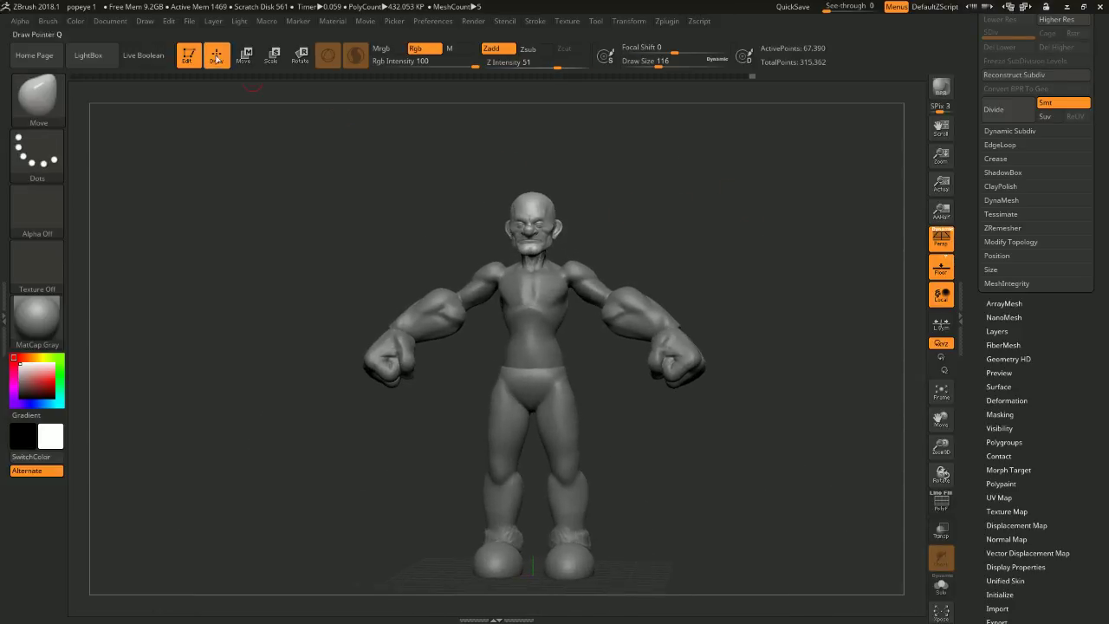
pyautogui.press('w')
pyautogui.keyDown('shift'); pyautogui.moveTo(632, 168); pyautogui.dragTo(621, 168); pyautogui.keyUp('shift')
pyautogui.click(540, 136)
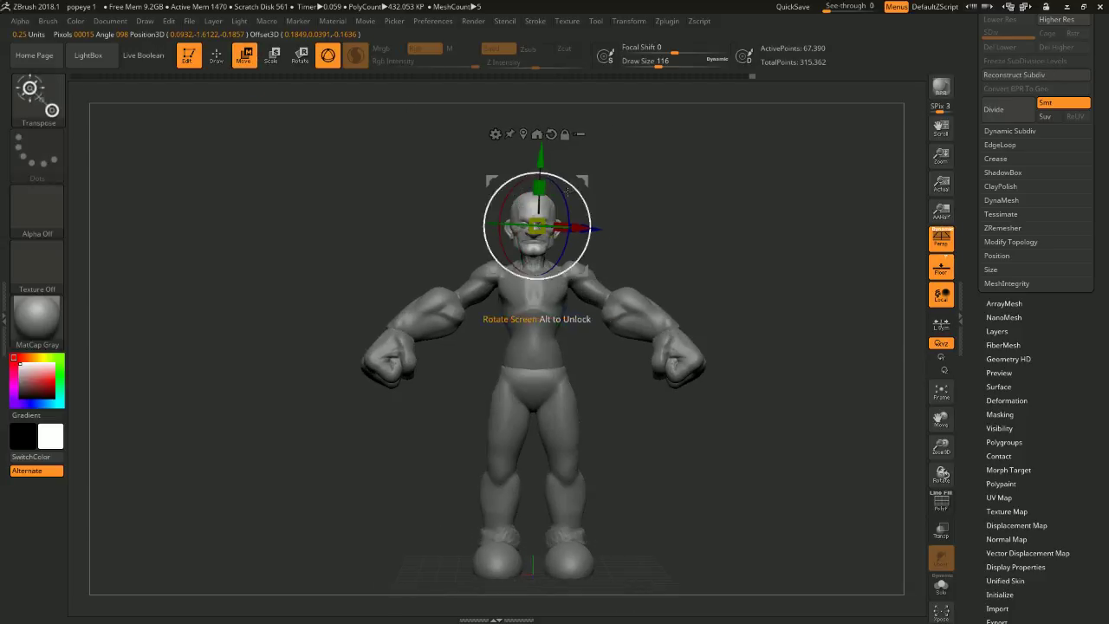
pyautogui.moveTo(542, 227); pyautogui.dragTo(534, 227)
pyautogui.moveTo(650, 178)
pyautogui.keyDown('shift'); pyautogui.mouseDown()
pyautogui.moveTo(584, 184)
pyautogui.moveTo(701, 188)
pyautogui.mouseUp(); pyautogui.keyUp('shift')
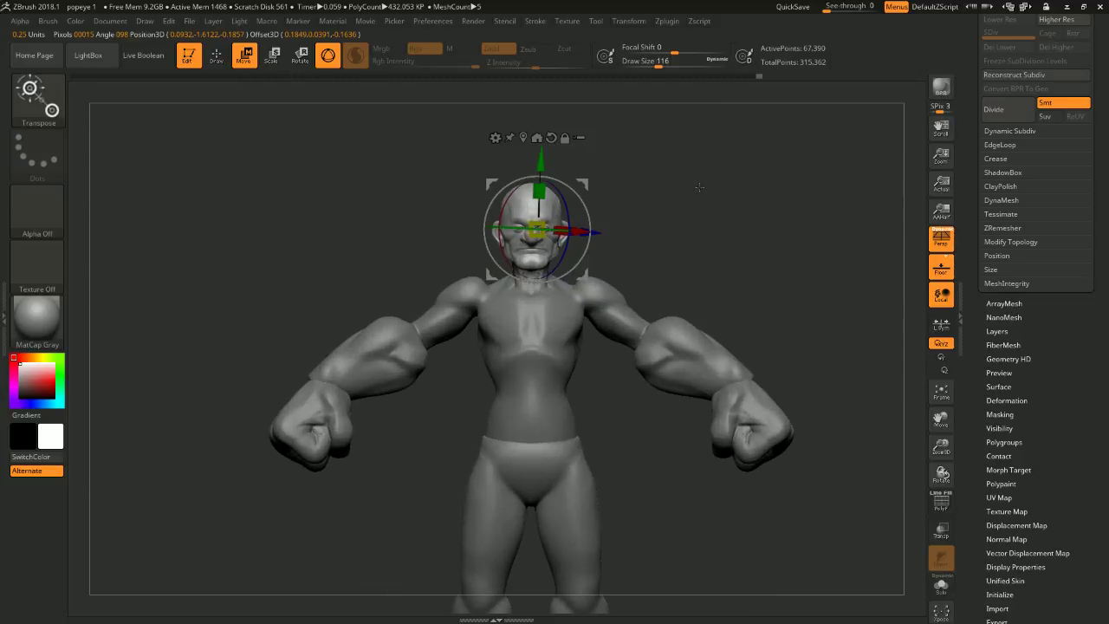
# - Step back through the undo history to review the recent ear edits on the full figure
pyautogui.hotkey('ctrl', 'z')
pyautogui.hotkey('ctrl', 'z')
pyautogui.hotkey('ctrl', 'z')
pyautogui.hotkey('ctrl', 'z')
pyautogui.hotkey('ctrl', 'z')
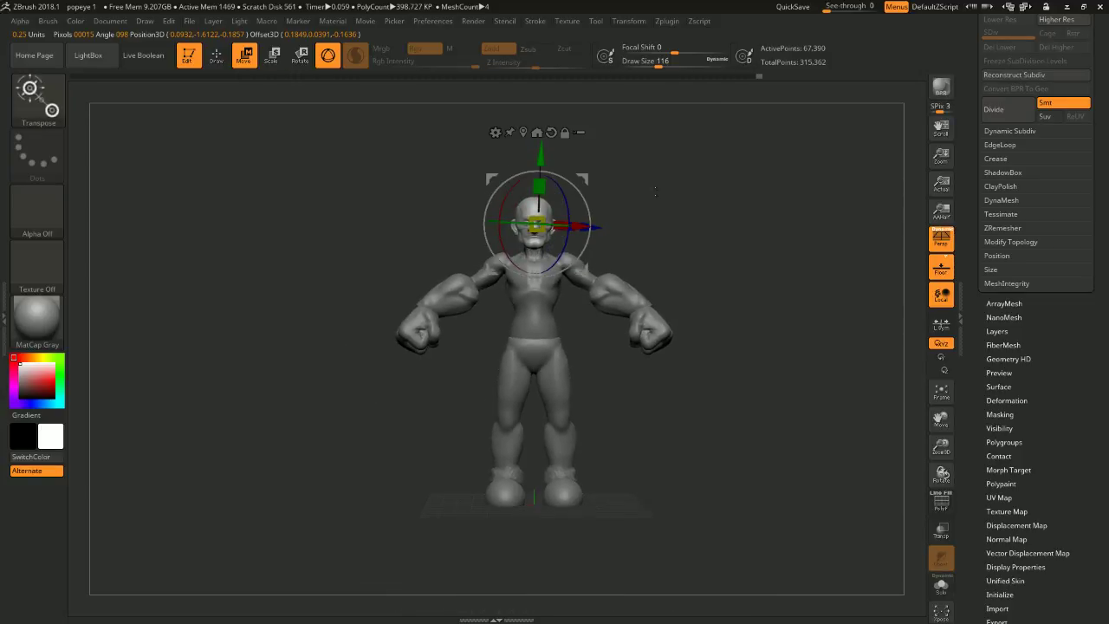
pyautogui.hotkey('ctrl', 'z')
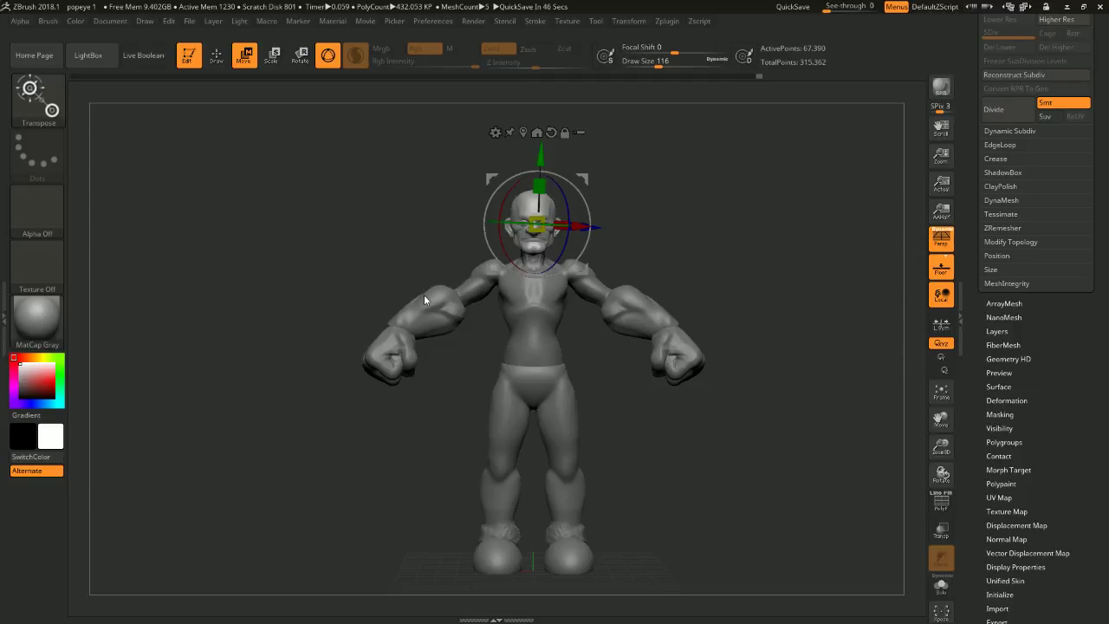
# - Return to draw mode and examine the full figure's proportions from the front and the side
pyautogui.moveTo(784, 313)
pyautogui.mouseDown()
pyautogui.moveTo(782, 295)
pyautogui.moveTo(763, 300)
pyautogui.moveTo(784, 313)
pyautogui.moveTo(780, 291)
pyautogui.mouseUp()
pyautogui.keyDown('shift'); pyautogui.moveTo(753, 208); pyautogui.dragTo(840, 233); pyautogui.keyUp('shift')
pyautogui.press('q')
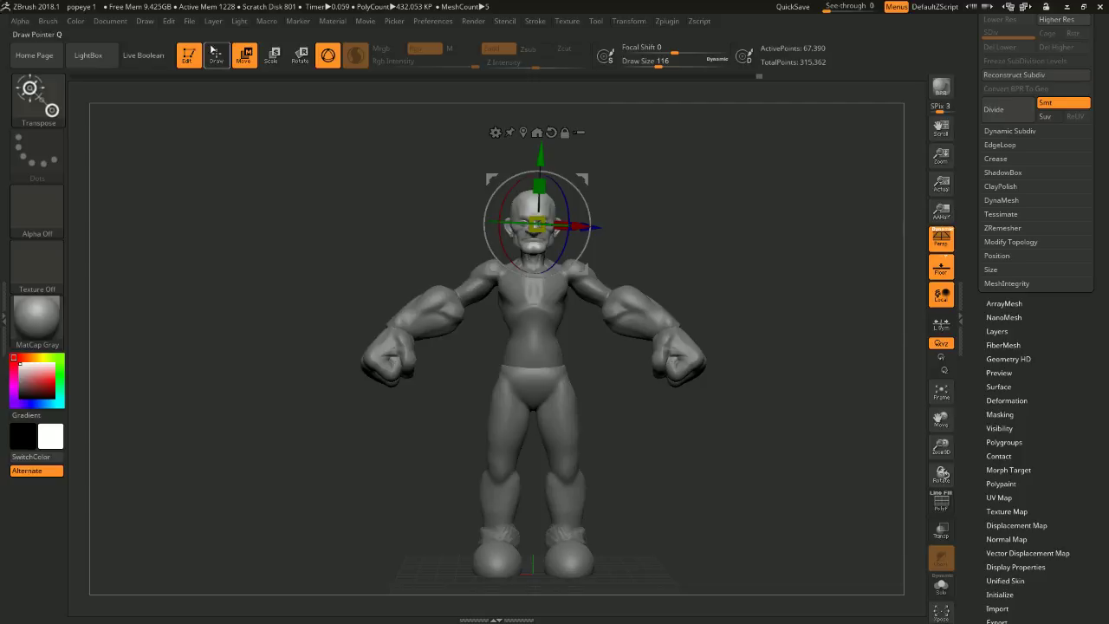
pyautogui.moveTo(768, 310)
pyautogui.keyDown('shift'); pyautogui.mouseDown()
pyautogui.moveTo(775, 272)
pyautogui.moveTo(798, 251)
pyautogui.moveTo(790, 268)
pyautogui.moveTo(792, 245)
pyautogui.moveTo(757, 243)
pyautogui.moveTo(745, 272)
pyautogui.moveTo(787, 268)
pyautogui.moveTo(738, 275)
pyautogui.mouseUp(); pyautogui.keyUp('shift')
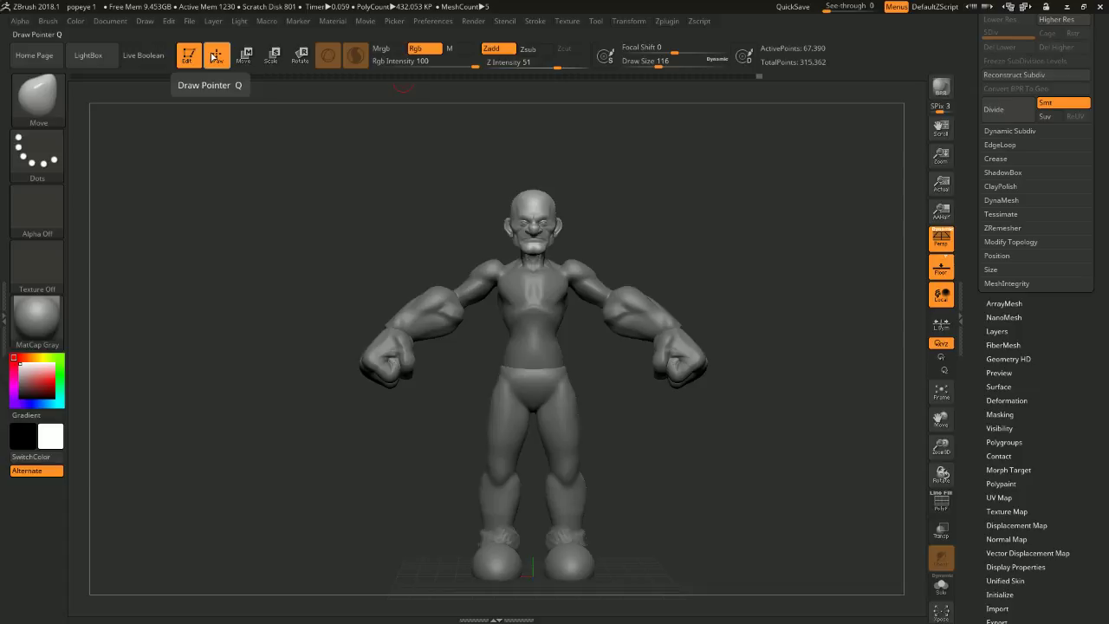
pyautogui.hotkey('ctrl', 'z')
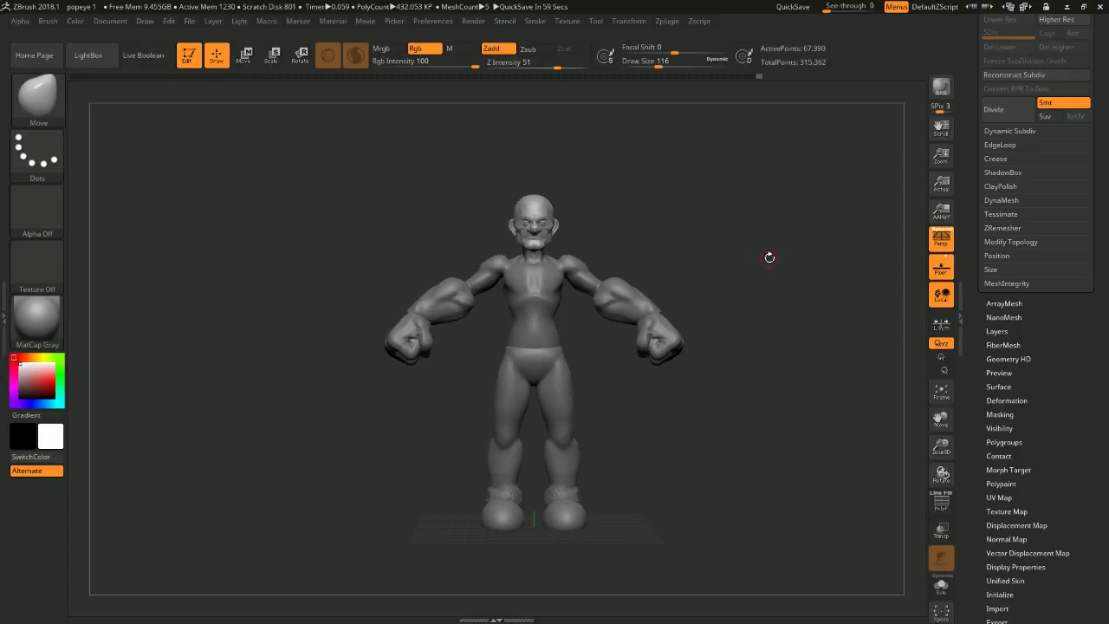
pyautogui.moveTo(669, 260); pyautogui.dragTo(659, 182)
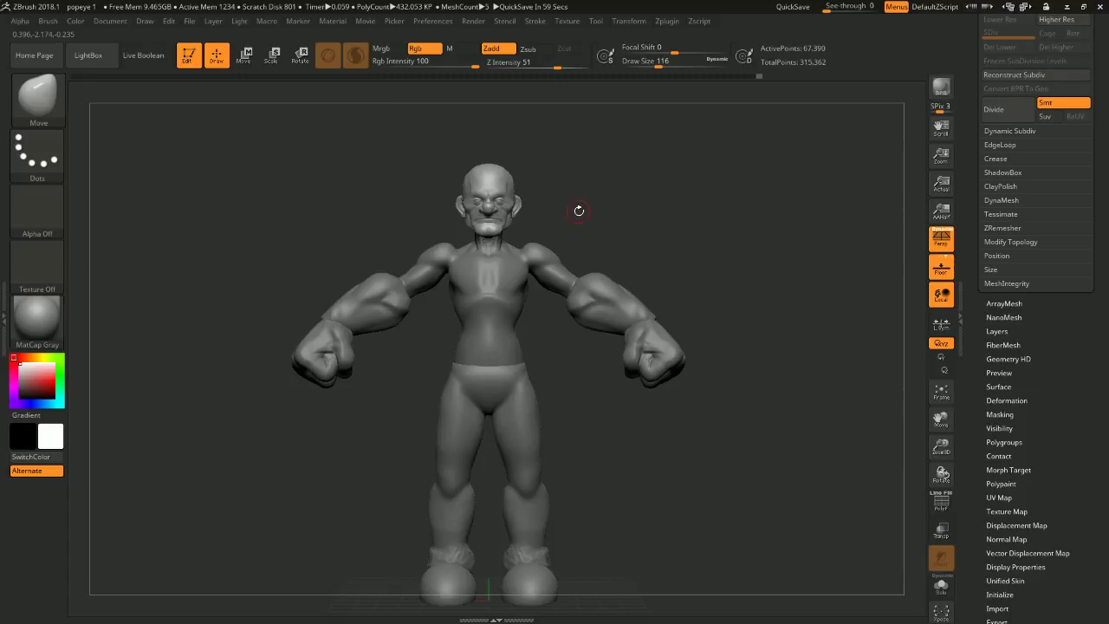
pyautogui.keyDown('alt'); pyautogui.moveTo(665, 292); pyautogui.dragTo(649, 218); pyautogui.keyUp('alt')
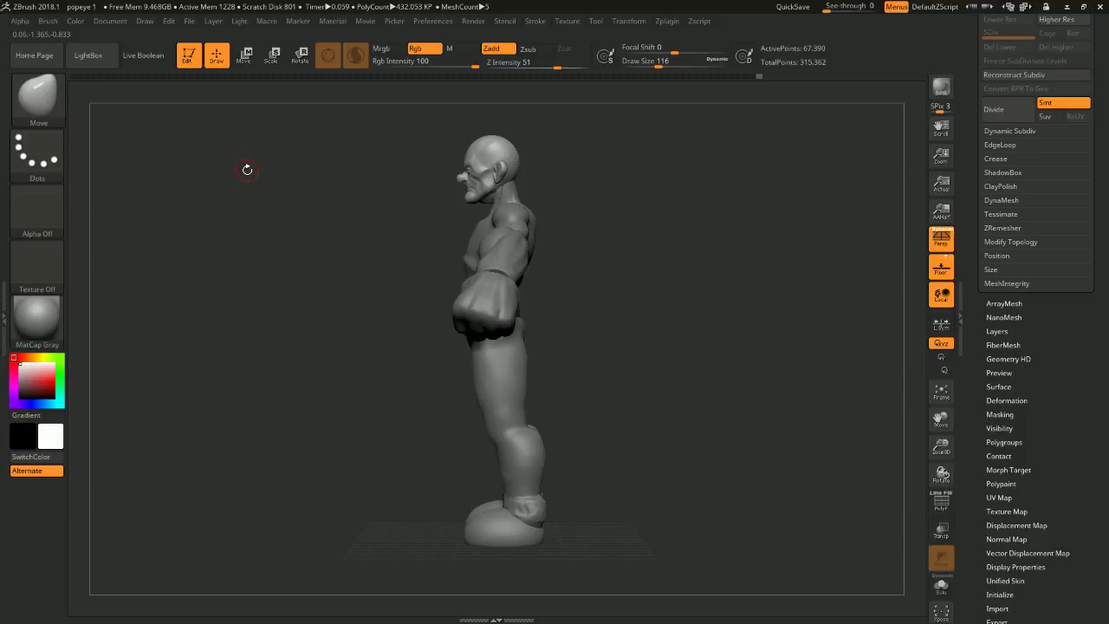
# - Save the popeye 1 project
pyautogui.click(190, 22)
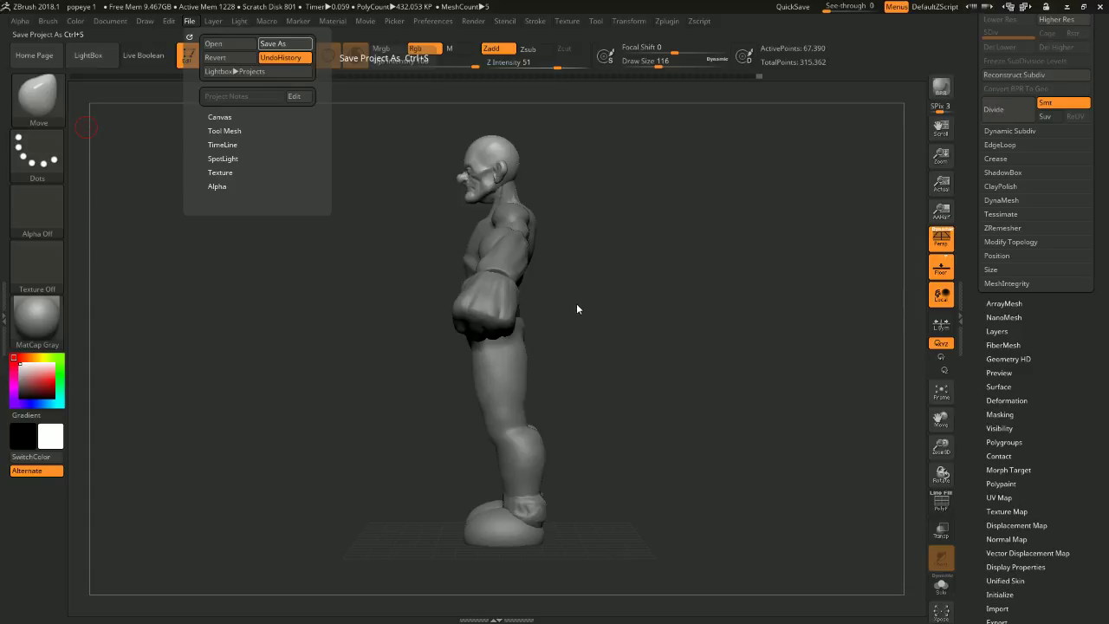
pyautogui.hotkey('ctrl', 's')
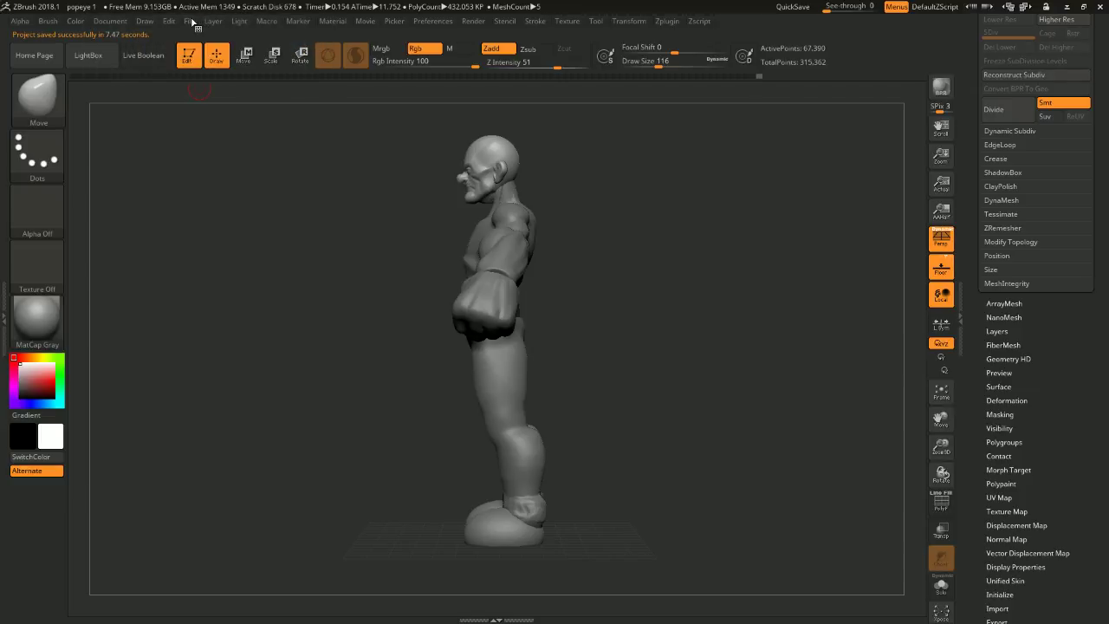
# - Open the recent project vs fight POSE 3.999 from LightBox
pyautogui.click(102, 54)
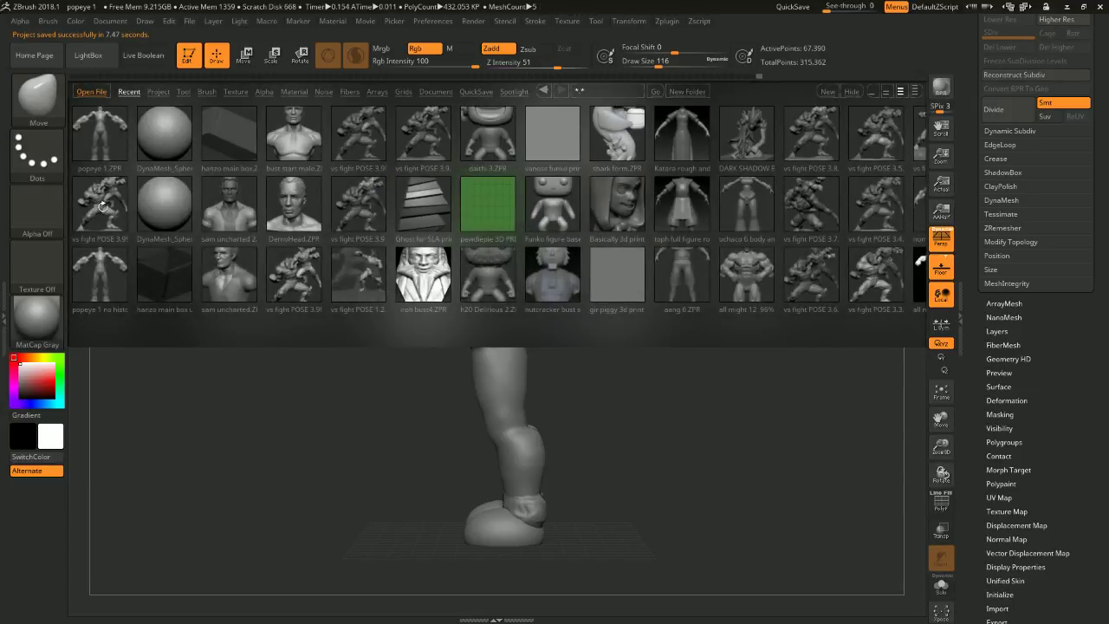
pyautogui.click(188, 22)
pyautogui.doubleClick(97, 208)
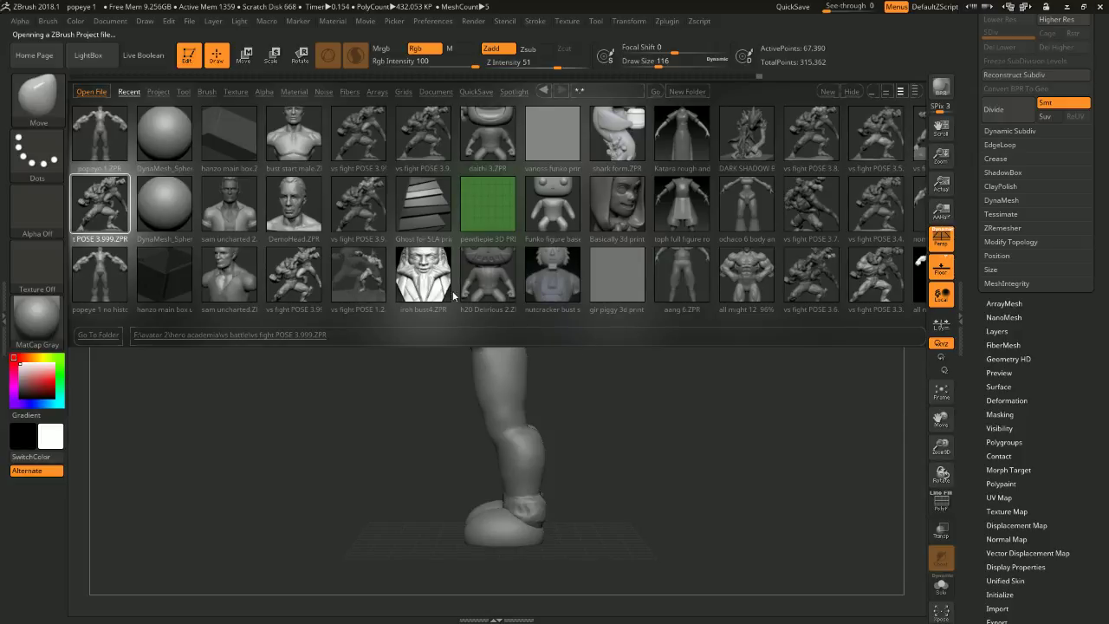
pyautogui.click(593, 309)
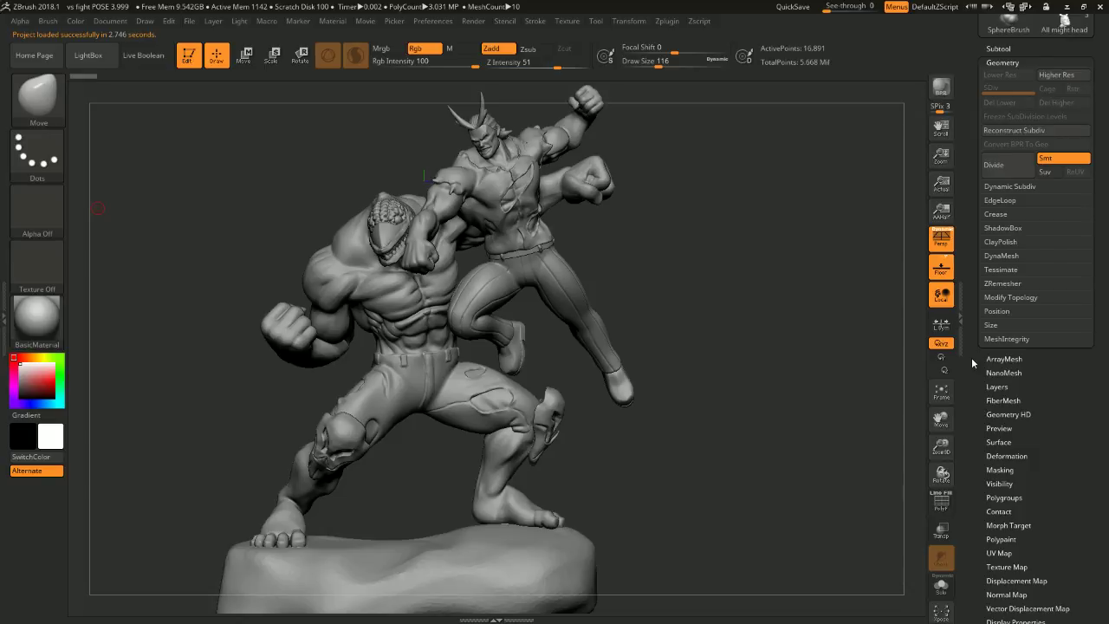
# - Examine the pose and anatomy of the two fighting figures on the rock base from several angles
pyautogui.keyDown('alt'); pyautogui.moveTo(645, 290); pyautogui.dragTo(842, 331); pyautogui.keyUp('alt')
pyautogui.moveTo(801, 326)
pyautogui.keyDown('alt'); pyautogui.mouseDown()
pyautogui.moveTo(725, 349)
pyautogui.moveTo(797, 349)
pyautogui.moveTo(779, 342)
pyautogui.moveTo(800, 314)
pyautogui.moveTo(770, 286)
pyautogui.moveTo(777, 257)
pyautogui.moveTo(745, 278)
pyautogui.moveTo(781, 284)
pyautogui.moveTo(687, 280)
pyautogui.moveTo(691, 298)
pyautogui.mouseUp(); pyautogui.keyUp('alt')
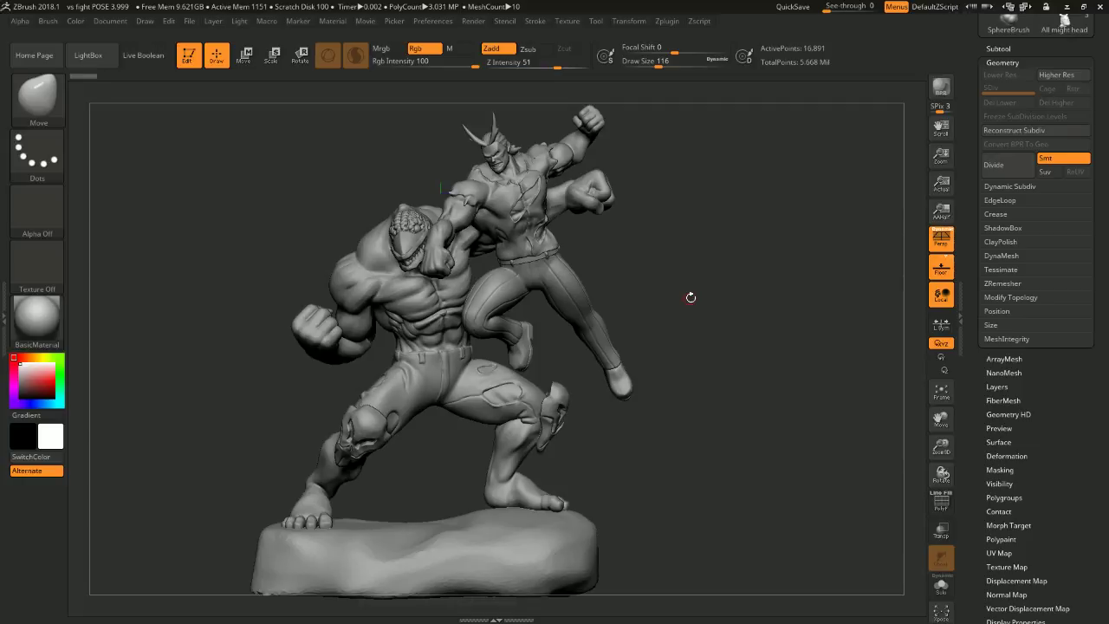
pyautogui.moveTo(719, 287)
pyautogui.mouseDown()
pyautogui.moveTo(659, 295)
pyautogui.moveTo(703, 307)
pyautogui.moveTo(628, 301)
pyautogui.moveTo(728, 300)
pyautogui.moveTo(769, 270)
pyautogui.moveTo(736, 273)
pyautogui.moveTo(736, 303)
pyautogui.moveTo(753, 205)
pyautogui.moveTo(768, 300)
pyautogui.moveTo(785, 317)
pyautogui.moveTo(803, 258)
pyautogui.moveTo(840, 263)
pyautogui.moveTo(777, 286)
pyautogui.moveTo(763, 309)
pyautogui.moveTo(760, 165)
pyautogui.moveTo(775, 234)
pyautogui.moveTo(737, 246)
pyautogui.moveTo(740, 231)
pyautogui.moveTo(731, 248)
pyautogui.moveTo(751, 285)
pyautogui.moveTo(754, 265)
pyautogui.moveTo(645, 274)
pyautogui.mouseUp()
pyautogui.moveTo(702, 253)
pyautogui.keyDown('alt'); pyautogui.mouseDown()
pyautogui.moveTo(706, 174)
pyautogui.moveTo(695, 157)
pyautogui.mouseUp(); pyautogui.keyUp('alt')
pyautogui.moveTo(766, 181)
pyautogui.keyDown('alt'); pyautogui.mouseDown()
pyautogui.moveTo(747, 222)
pyautogui.moveTo(770, 286)
pyautogui.moveTo(750, 280)
pyautogui.moveTo(782, 278)
pyautogui.moveTo(757, 317)
pyautogui.mouseUp(); pyautogui.keyUp('alt')
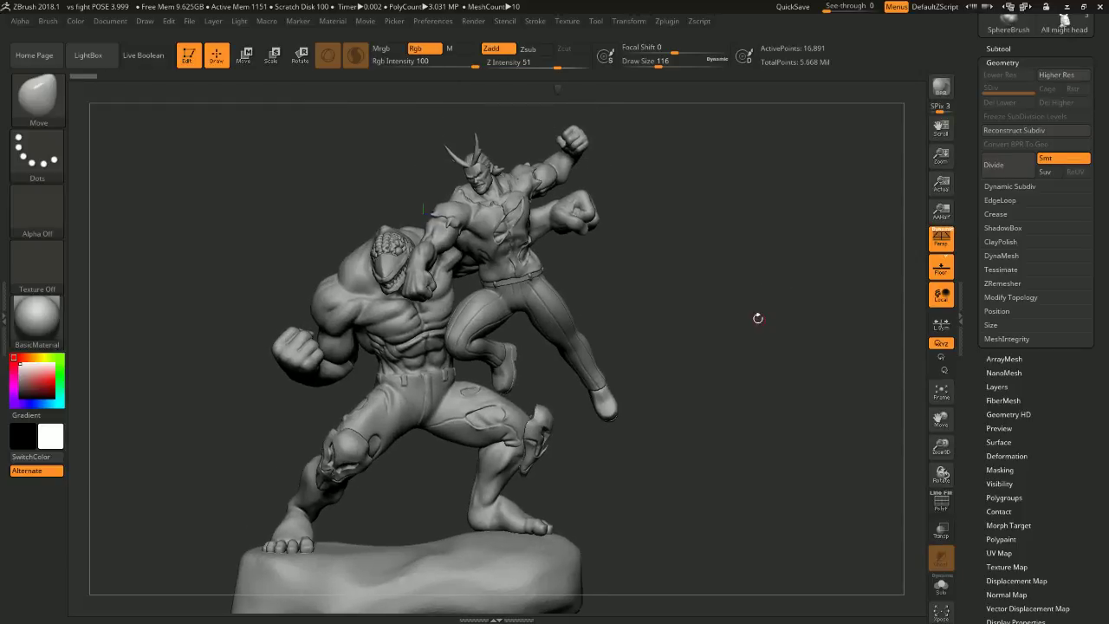
pyautogui.moveTo(651, 203)
pyautogui.keyDown('alt'); pyautogui.mouseDown()
pyautogui.moveTo(667, 138)
pyautogui.moveTo(656, 197)
pyautogui.mouseUp(); pyautogui.keyUp('alt')
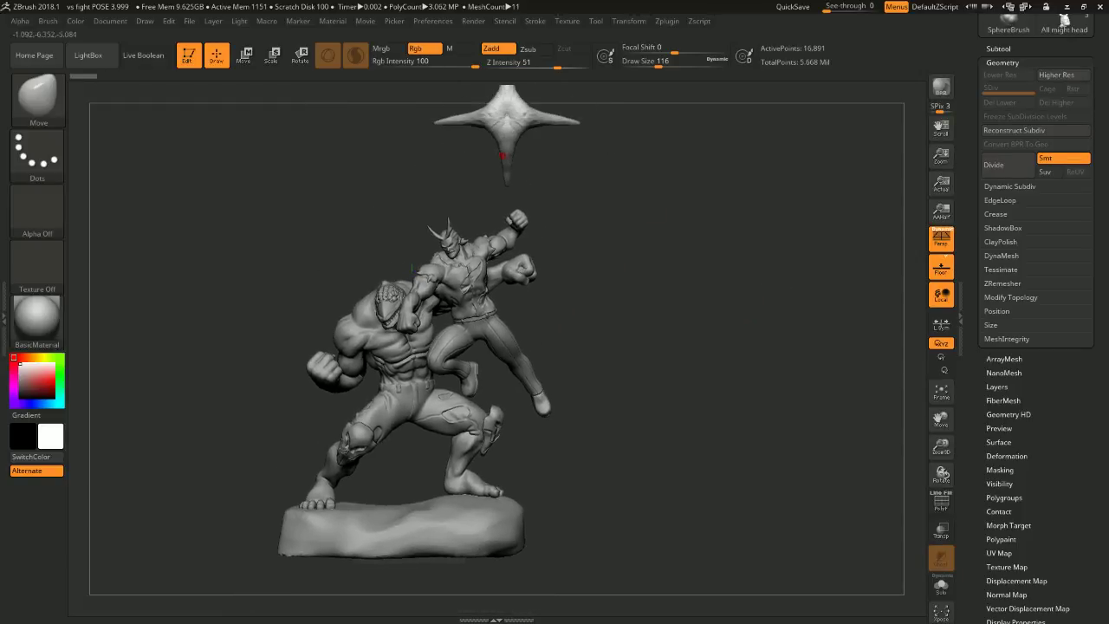
pyautogui.keyDown('alt'); pyautogui.moveTo(566, 194); pyautogui.dragTo(571, 215); pyautogui.keyUp('alt')
# - Try to position the four-pointed star piece by the jumping figure's fist with the gizmo
pyautogui.click(244, 54)
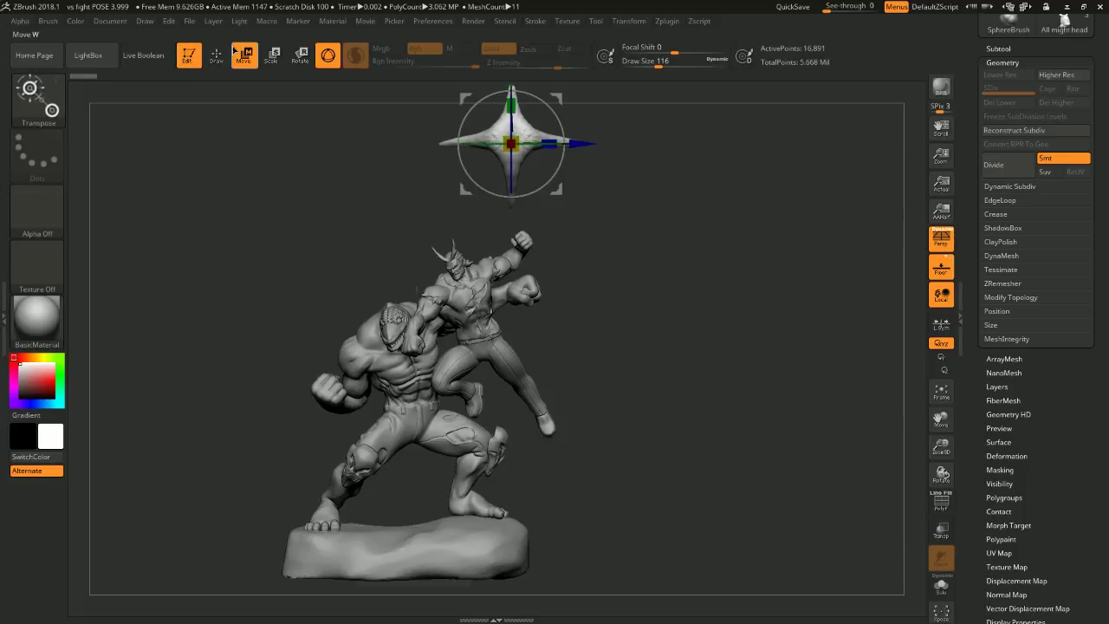
pyautogui.keyDown('alt'); pyautogui.moveTo(569, 171); pyautogui.dragTo(568, 218); pyautogui.keyUp('alt')
pyautogui.moveTo(557, 146); pyautogui.dragTo(520, 236)
pyautogui.keyDown('shift'); pyautogui.moveTo(729, 270); pyautogui.dragTo(798, 270); pyautogui.keyUp('shift')
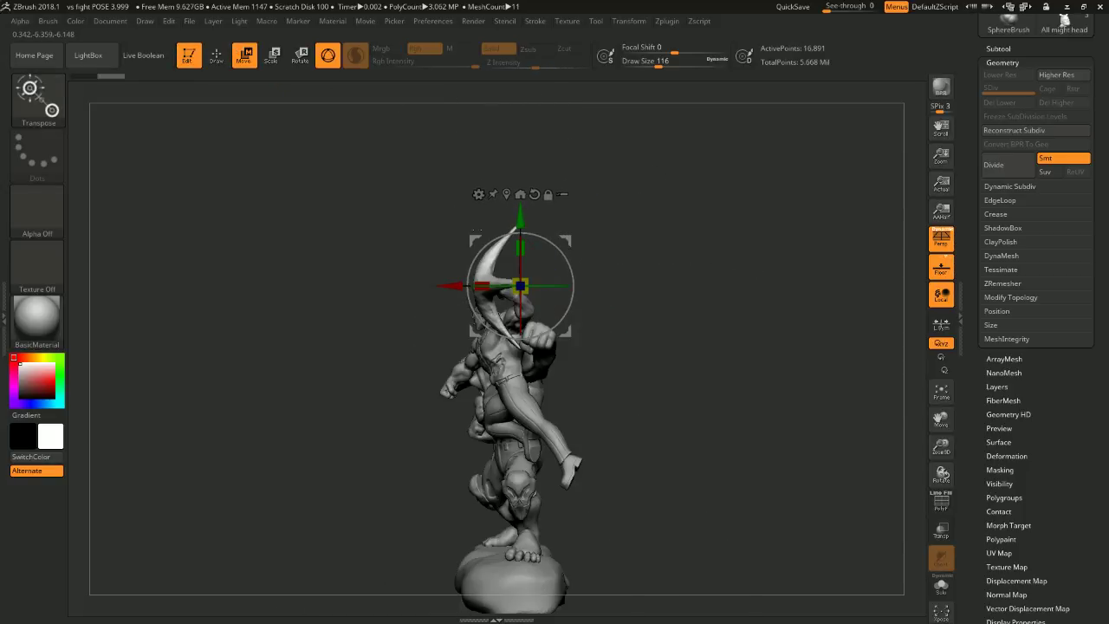
pyautogui.moveTo(549, 241); pyautogui.dragTo(582, 248)
pyautogui.keyDown('shift'); pyautogui.moveTo(676, 277); pyautogui.dragTo(761, 313); pyautogui.keyUp('shift')
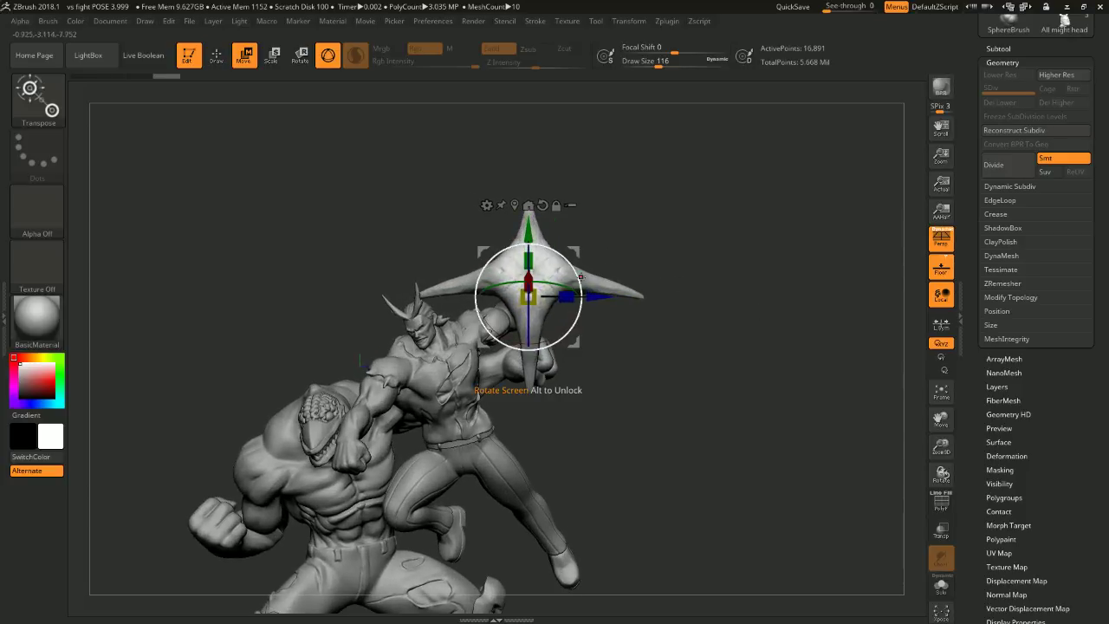
pyautogui.moveTo(665, 237); pyautogui.dragTo(673, 267)
pyautogui.keyDown('shift'); pyautogui.moveTo(482, 256); pyautogui.dragTo(471, 151); pyautogui.keyUp('shift')
# - Reopen the popeye 1 project from LightBox's recent files
pyautogui.keyDown('alt'); pyautogui.moveTo(672, 364); pyautogui.dragTo(693, 253); pyautogui.keyUp('alt')
pyautogui.moveTo(672, 202); pyautogui.dragTo(681, 206)
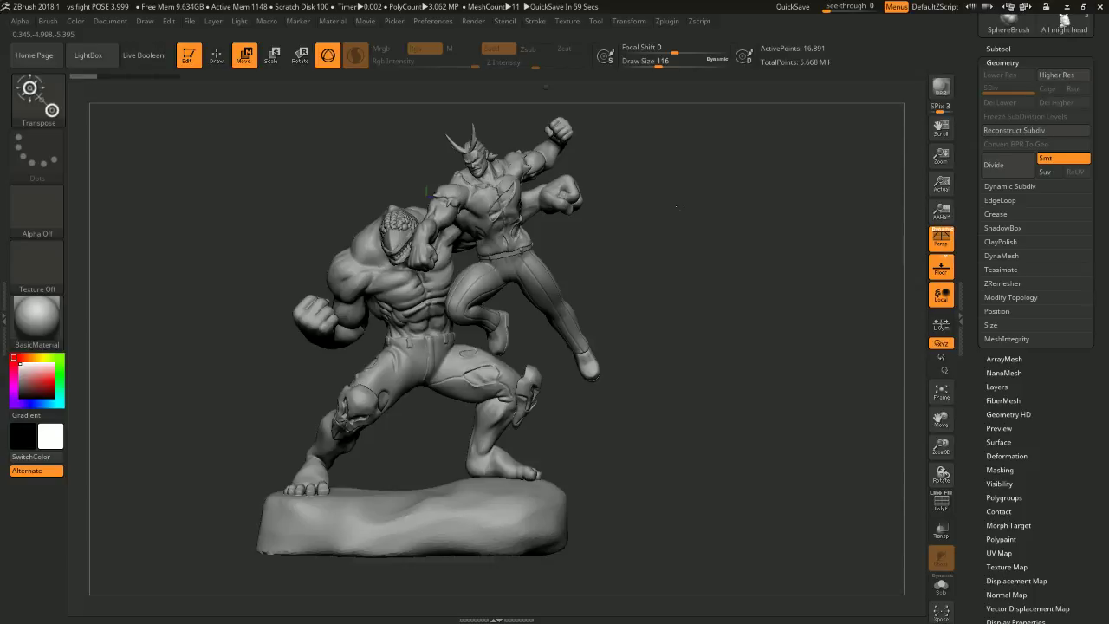
pyautogui.keyDown('alt'); pyautogui.moveTo(680, 207); pyautogui.dragTo(680, 227); pyautogui.keyUp('alt')
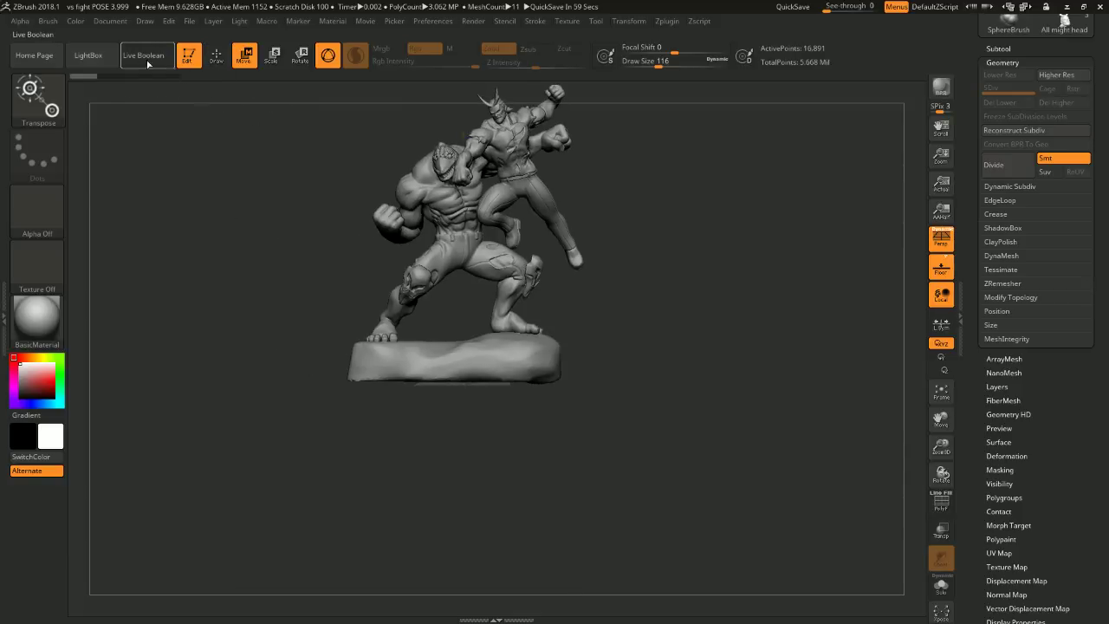
pyautogui.click(90, 56)
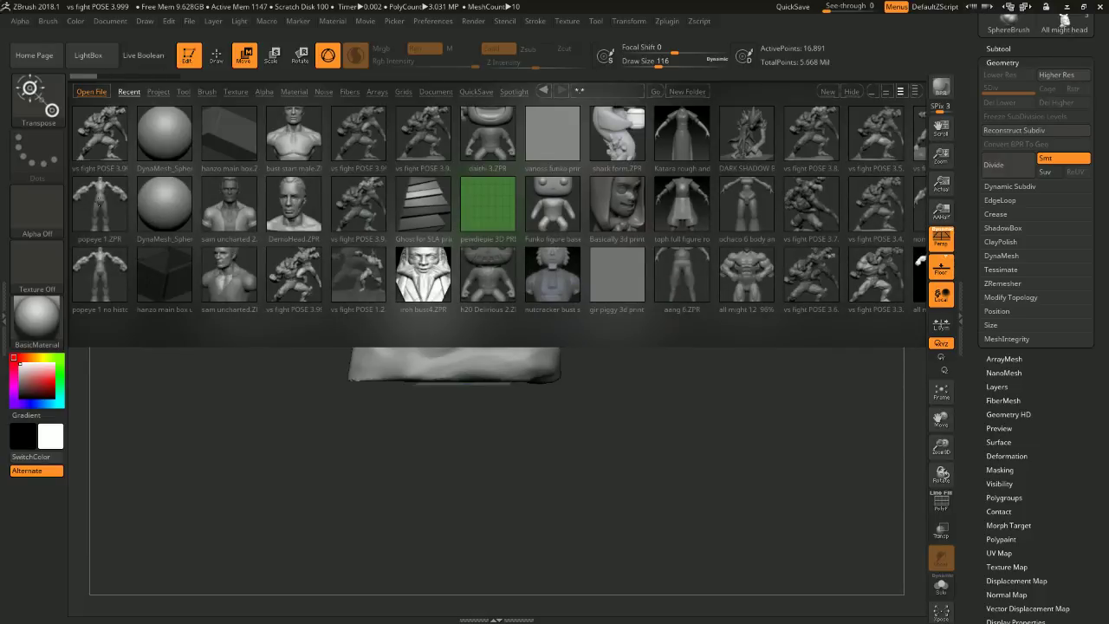
pyautogui.doubleClick(100, 206)
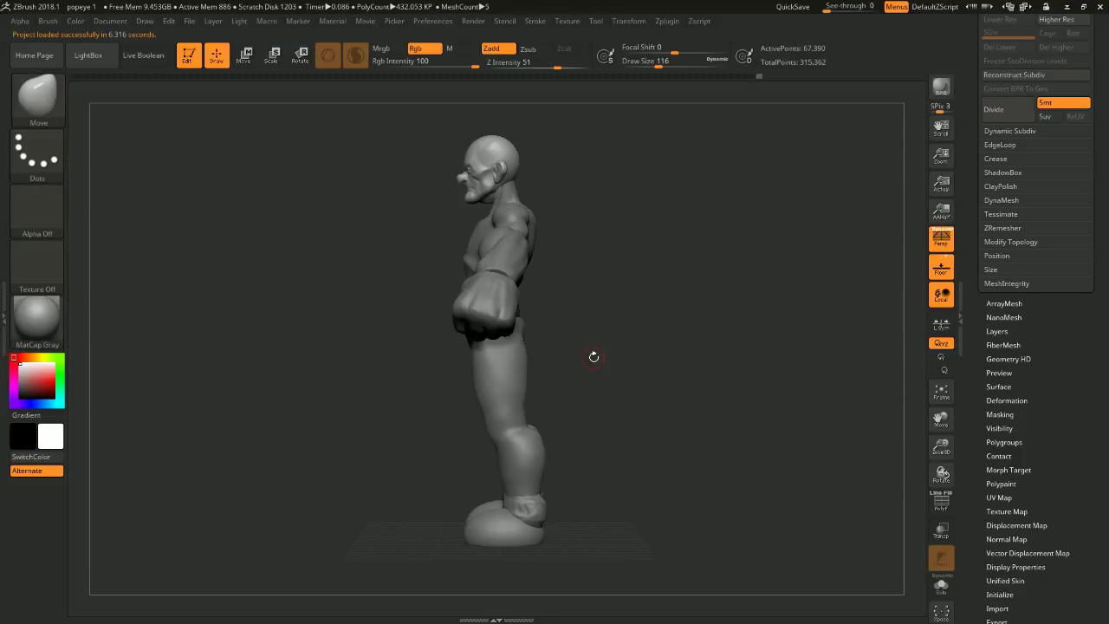
# - Append a sphere to the character as a new subtool
pyautogui.keyDown('shift'); pyautogui.moveTo(694, 262); pyautogui.dragTo(864, 216); pyautogui.keyUp('shift')
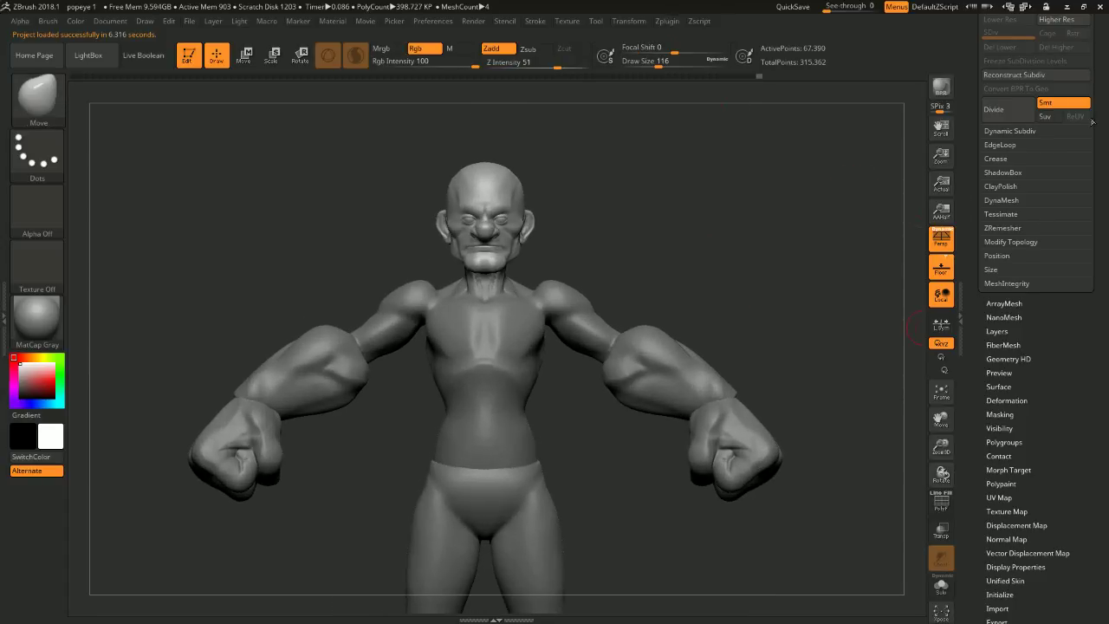
pyautogui.moveTo(1093, 123); pyautogui.dragTo(1094, 250)
pyautogui.click(1014, 120)
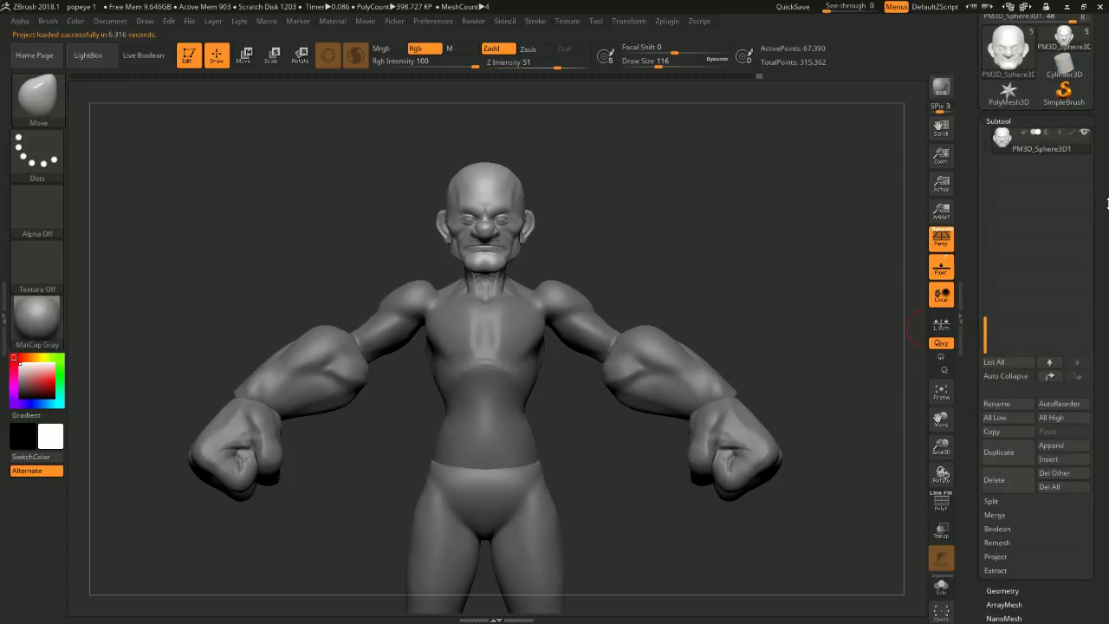
pyautogui.scroll(-2, 1106, 357)
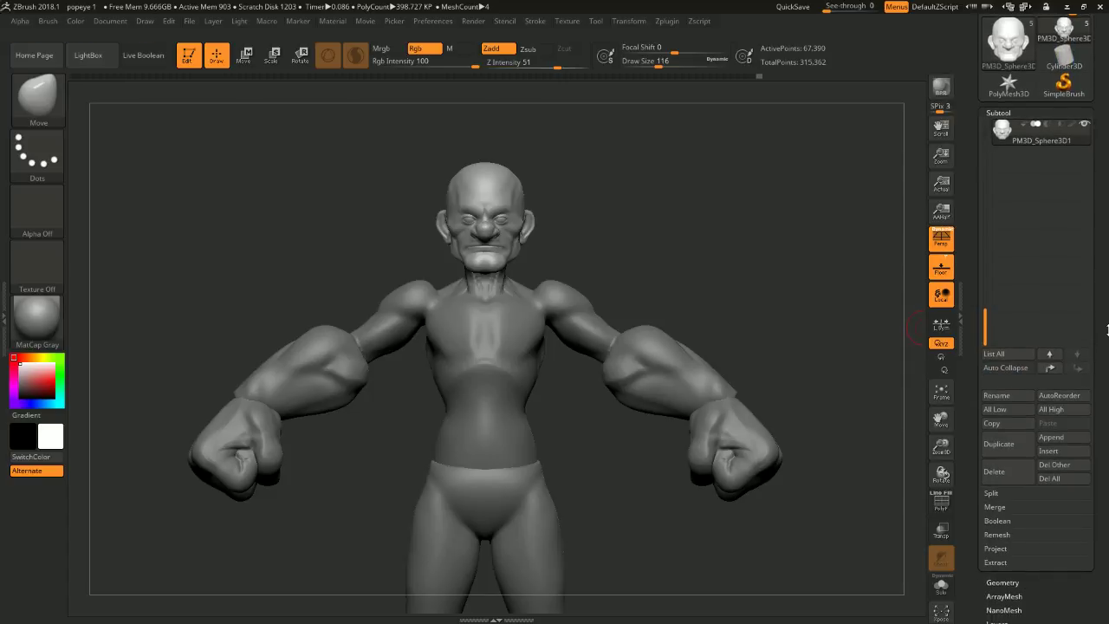
pyautogui.scroll(-5, 1106, 364)
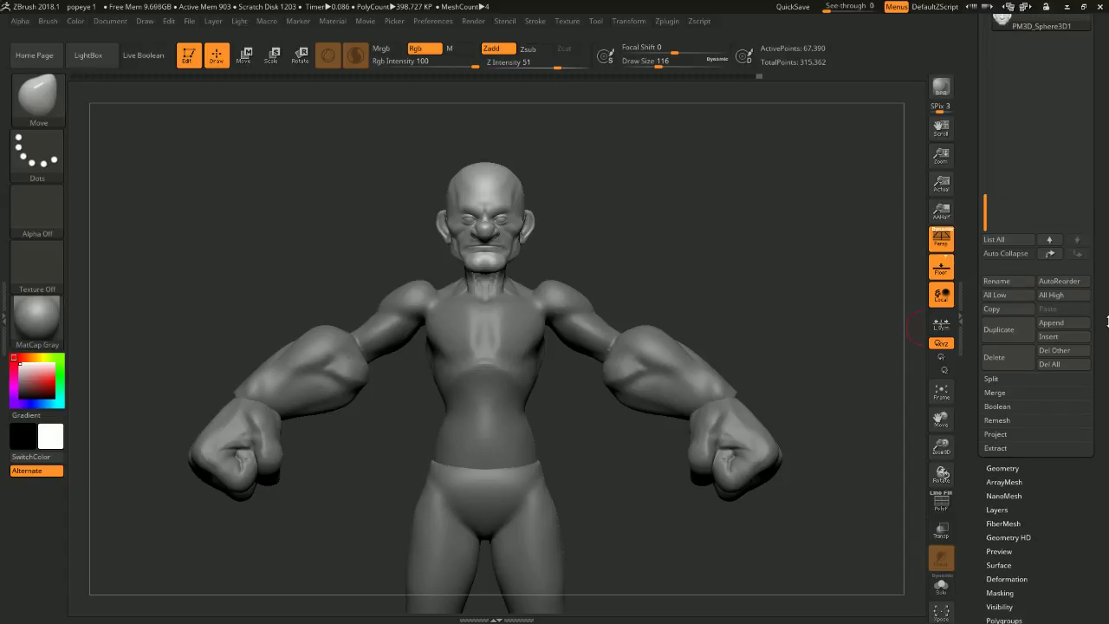
pyautogui.scroll(-3, 1107, 401)
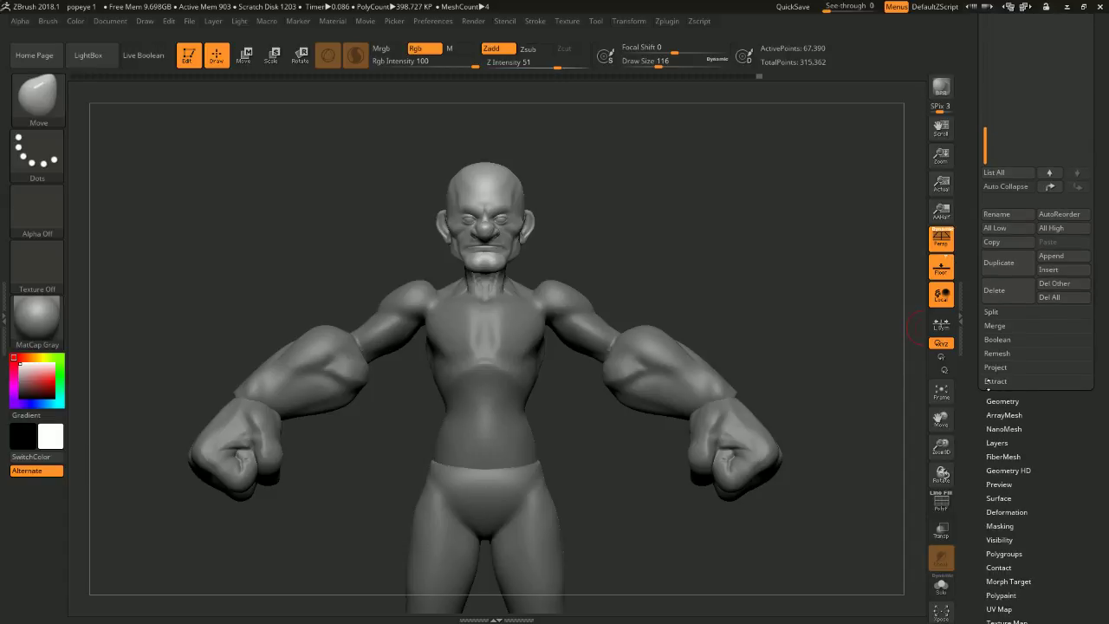
pyautogui.click(1003, 401)
pyautogui.moveTo(1046, 330); pyautogui.dragTo(1062, 620)
pyautogui.click(1001, 226)
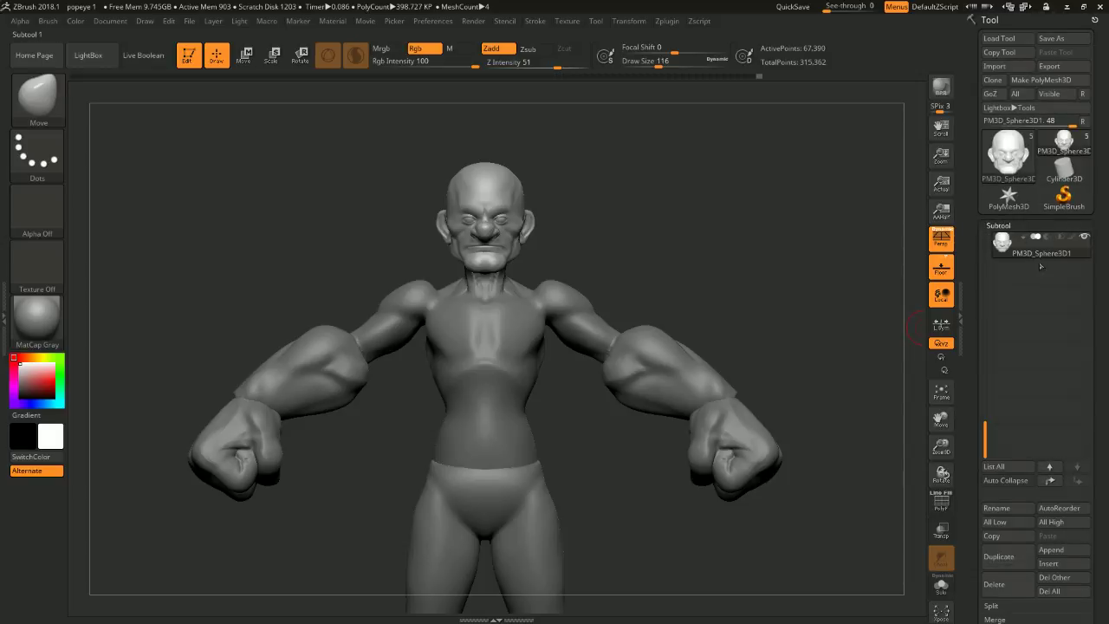
pyautogui.scroll(-8, 1093, 329)
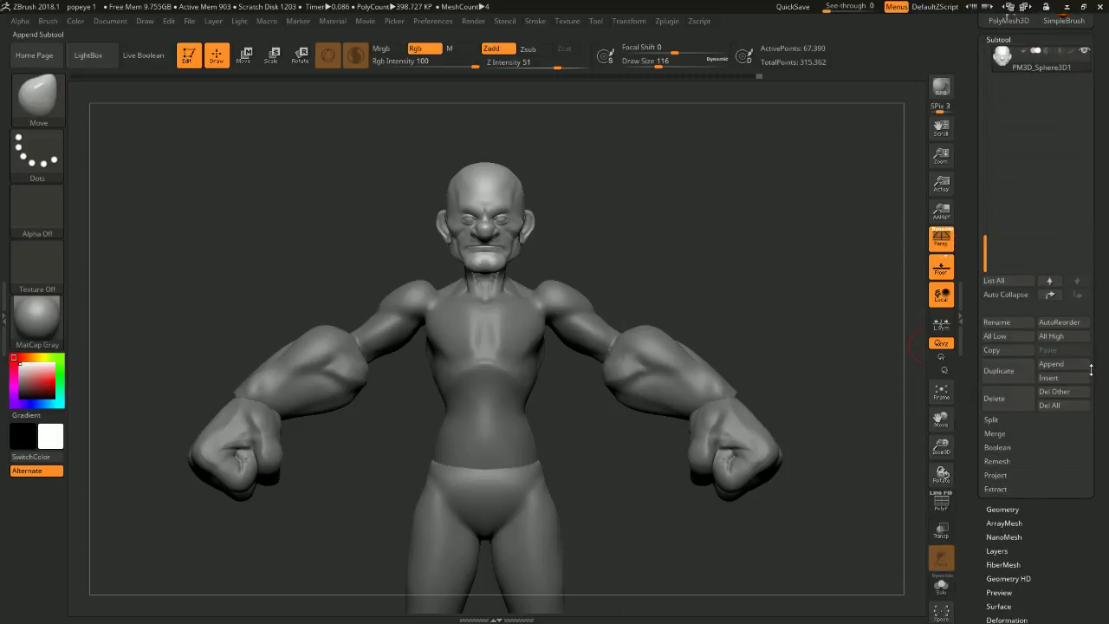
pyautogui.click(1062, 364)
pyautogui.click(670, 376)
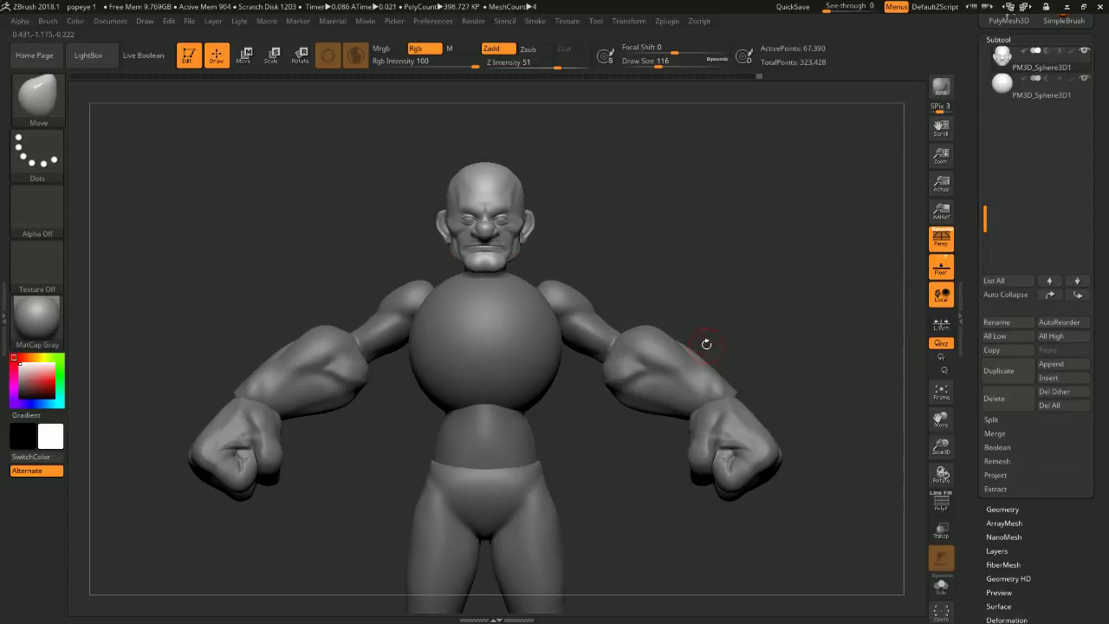
# - Make the appended sphere active and move it straight up from the torso until it sits on top of the head
pyautogui.keyDown('alt'); pyautogui.click(511, 297); pyautogui.keyUp('alt')
pyautogui.keyDown('alt'); pyautogui.moveTo(624, 253); pyautogui.dragTo(461, 176); pyautogui.keyUp('alt')
pyautogui.press('w')
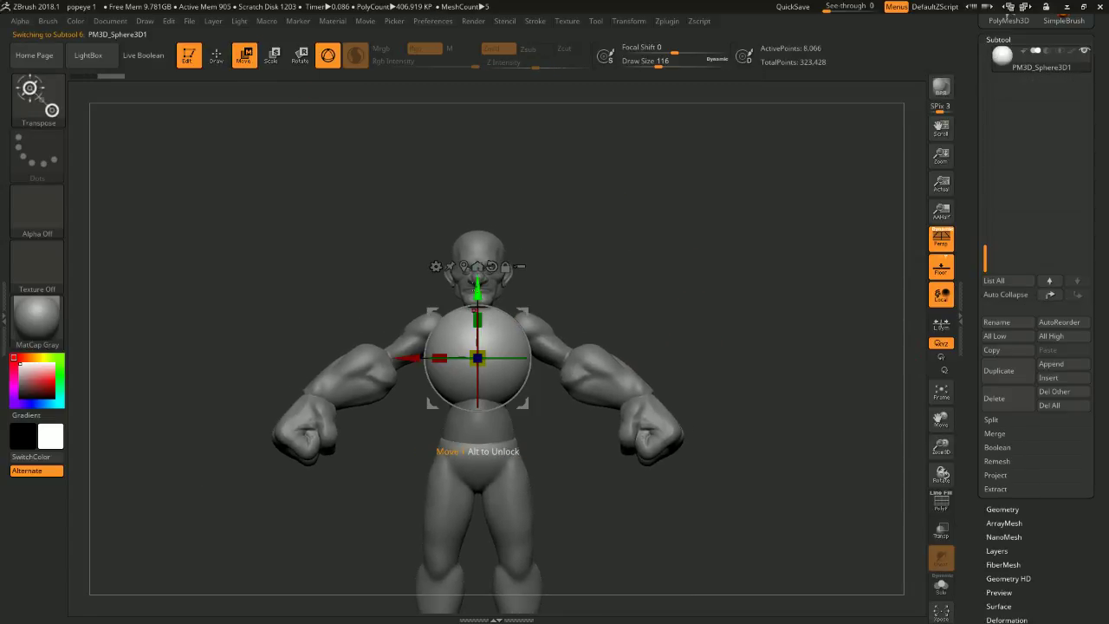
pyautogui.moveTo(476, 282); pyautogui.dragTo(476, 121)
pyautogui.moveTo(537, 164)
pyautogui.mouseDown()
pyautogui.moveTo(622, 162)
pyautogui.moveTo(544, 168)
pyautogui.mouseUp()
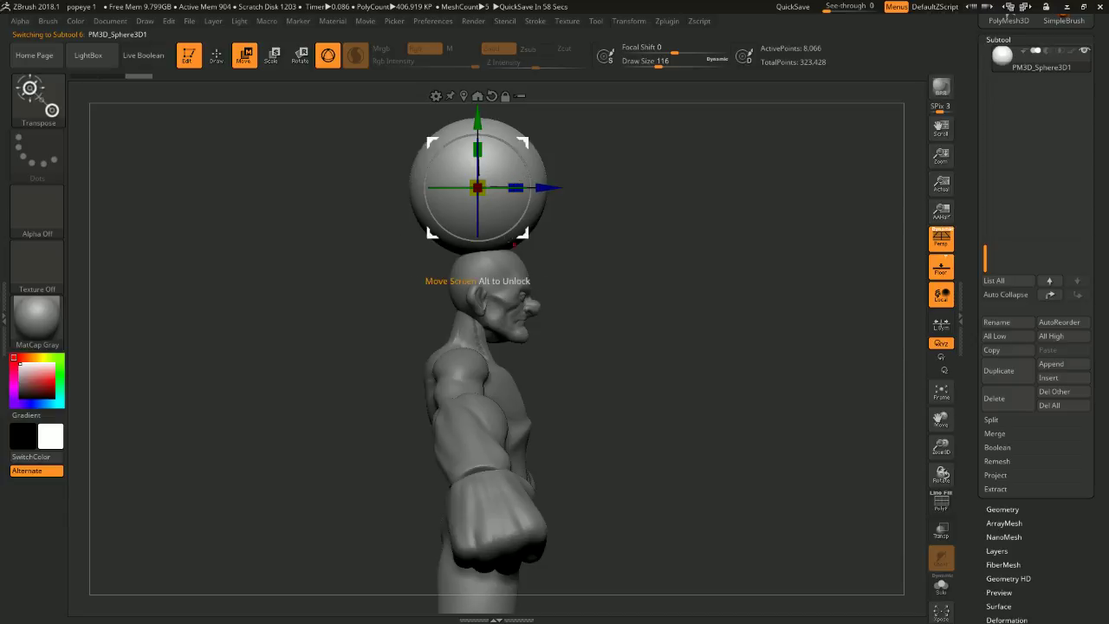
pyautogui.moveTo(577, 148); pyautogui.dragTo(574, 183)
# - Return to sculpting with the Move brush and set its draw size to 468
pyautogui.click(222, 58)
pyautogui.moveTo(657, 221)
pyautogui.mouseDown()
pyautogui.moveTo(620, 223)
pyautogui.moveTo(643, 201)
pyautogui.moveTo(644, 184)
pyautogui.mouseUp()
pyautogui.press('space')
pyautogui.press('space')
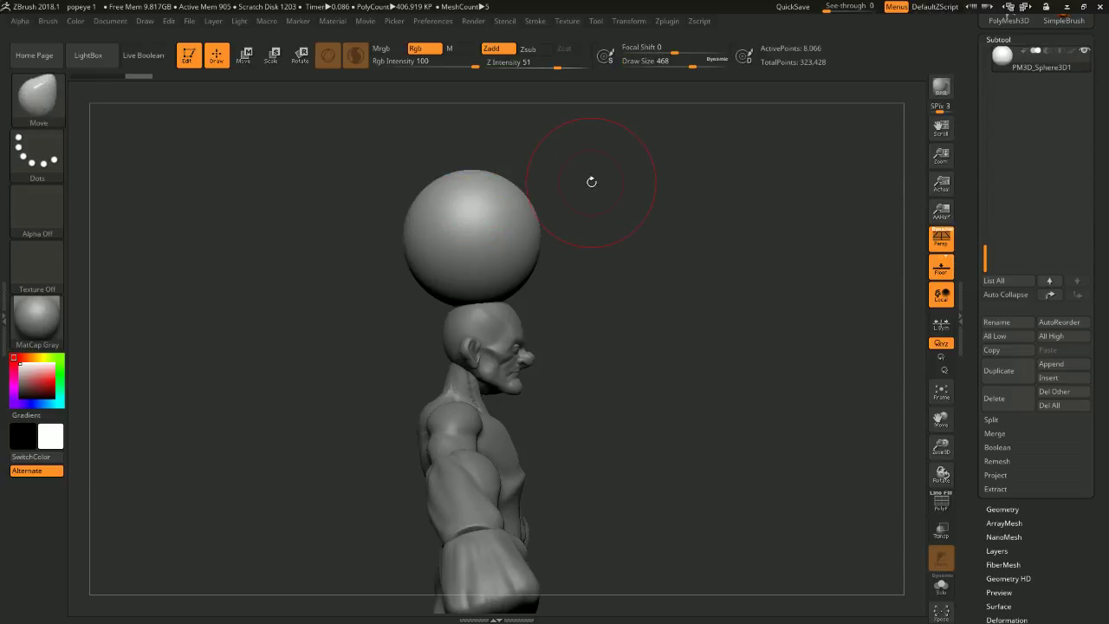
pyautogui.moveTo(541, 213); pyautogui.dragTo(601, 183)
# - Apply a Deformer cage to the sphere and lower the cage's top points to flatten its upper half
pyautogui.click(246, 57)
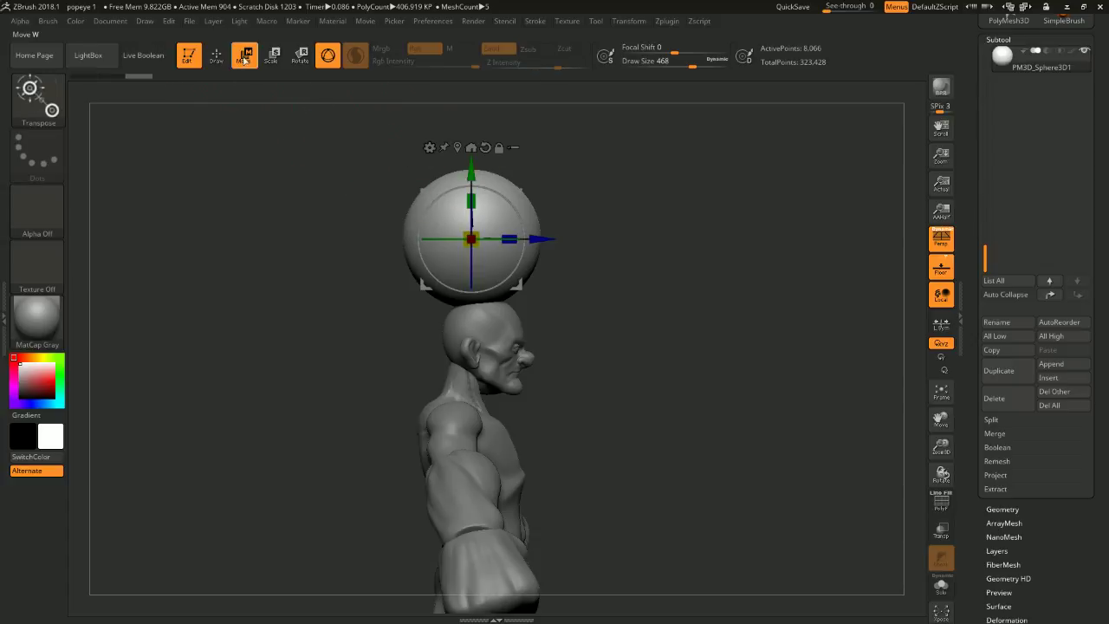
pyautogui.click(430, 148)
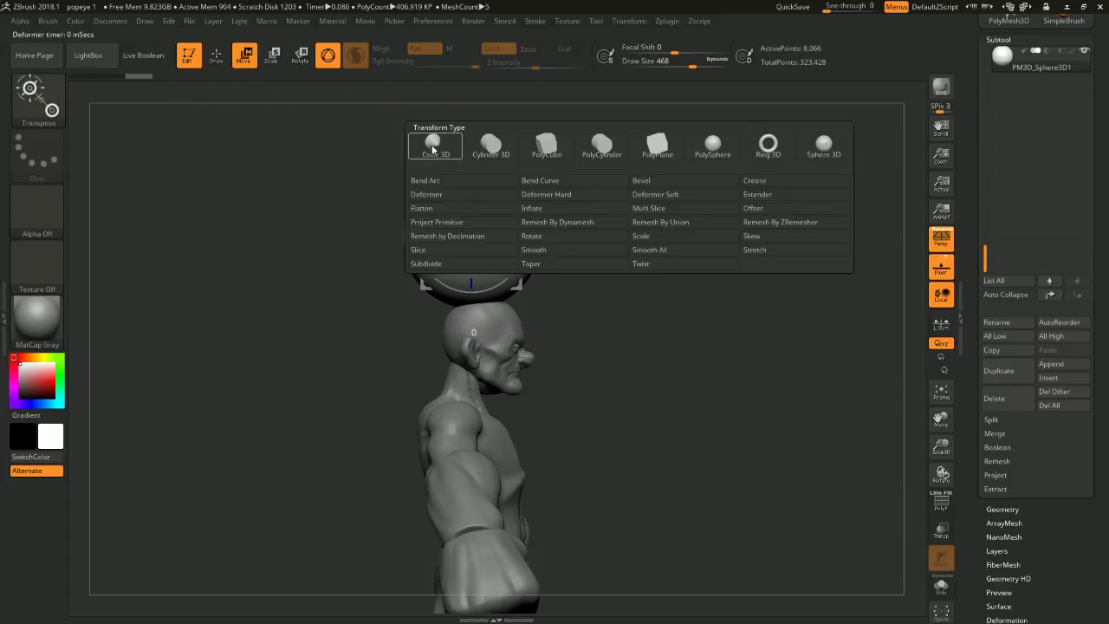
pyautogui.click(430, 209)
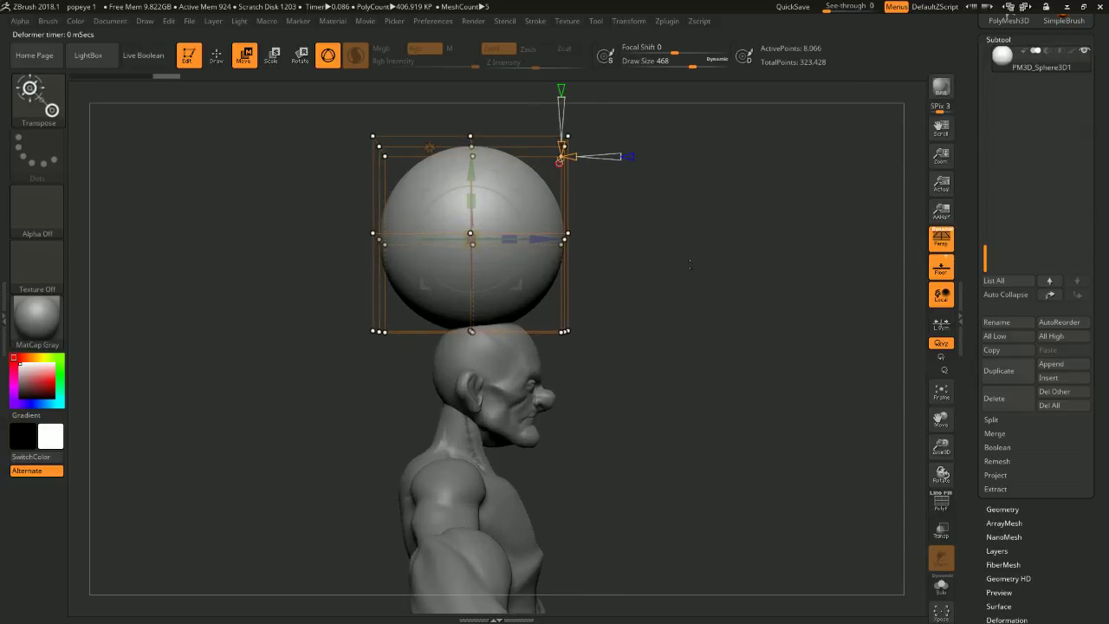
pyautogui.moveTo(696, 240)
pyautogui.keyDown('alt'); pyautogui.mouseDown()
pyautogui.moveTo(696, 190)
pyautogui.moveTo(696, 242)
pyautogui.mouseUp(); pyautogui.keyUp('alt')
pyautogui.keyDown('ctrl'); pyautogui.moveTo(647, 122); pyautogui.dragTo(335, 314); pyautogui.keyUp('ctrl')
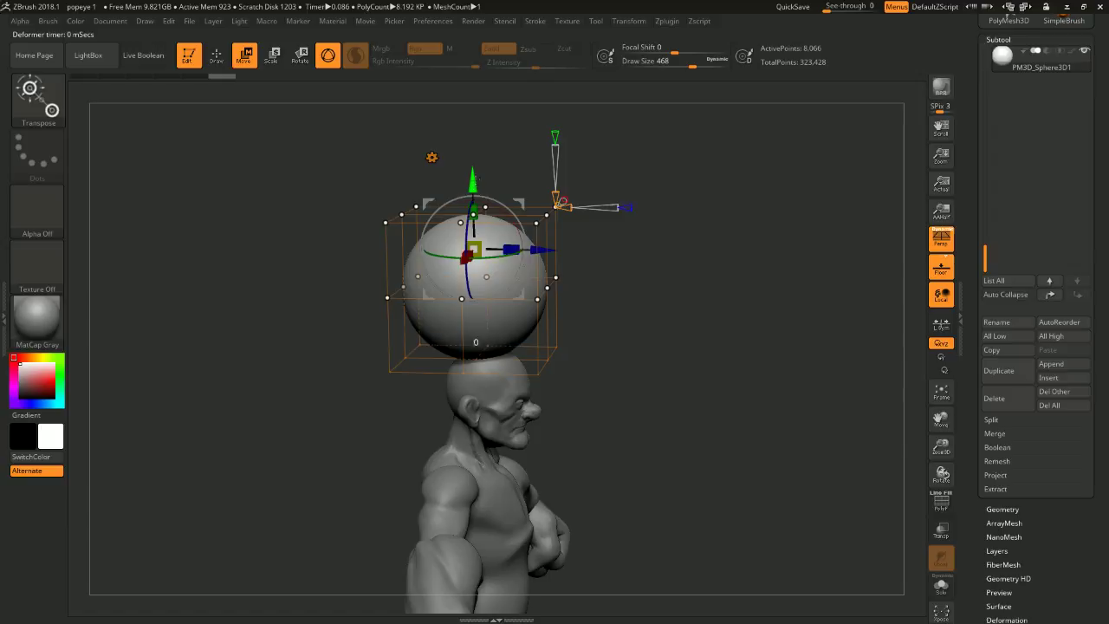
pyautogui.moveTo(556, 201); pyautogui.dragTo(560, 223)
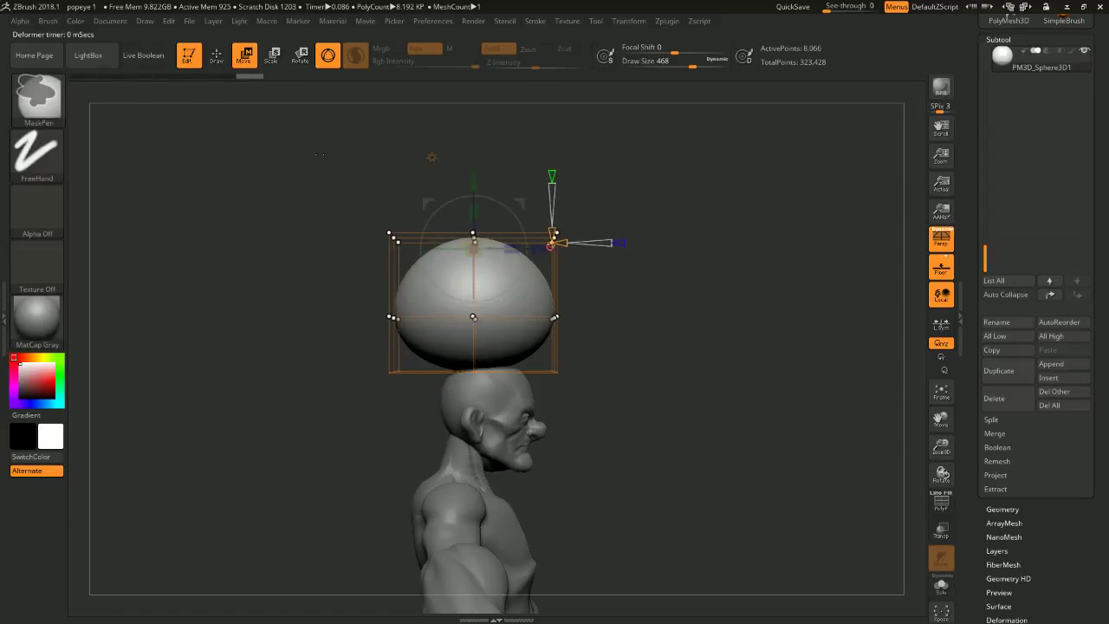
# - Lower the Deformer cage's rear top points and middle top points so the form slopes down behind the front
pyautogui.moveTo(314, 141)
pyautogui.keyDown('ctrl'); pyautogui.mouseDown()
pyautogui.moveTo(453, 173)
pyautogui.moveTo(494, 282)
pyautogui.mouseUp(); pyautogui.keyUp('ctrl')
pyautogui.keyDown('ctrl'); pyautogui.moveTo(350, 136); pyautogui.dragTo(394, 253); pyautogui.keyUp('ctrl')
pyautogui.keyDown('ctrl'); pyautogui.click(358, 160); pyautogui.keyUp('ctrl')
pyautogui.keyDown('ctrl'); pyautogui.moveTo(334, 144); pyautogui.dragTo(414, 264); pyautogui.keyUp('ctrl')
pyautogui.moveTo(385, 168); pyautogui.dragTo(386, 212)
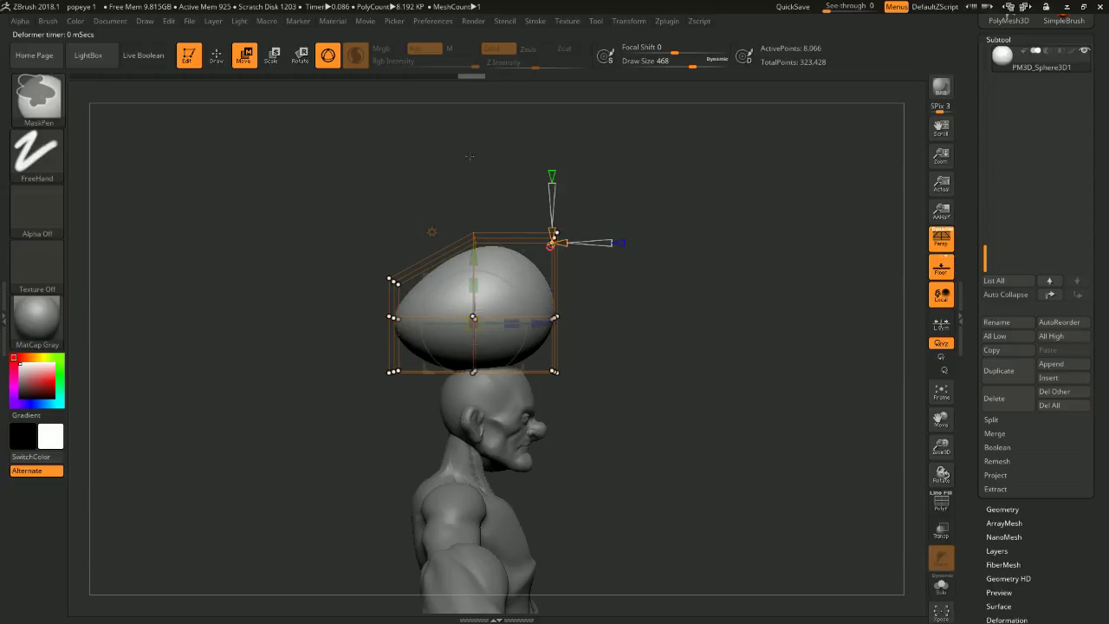
pyautogui.click(473, 237)
pyautogui.moveTo(475, 162); pyautogui.dragTo(475, 217)
# - Try to scale the lowered middle top points of the cage from the front view
pyautogui.moveTo(676, 278); pyautogui.dragTo(586, 256)
pyautogui.click(474, 296)
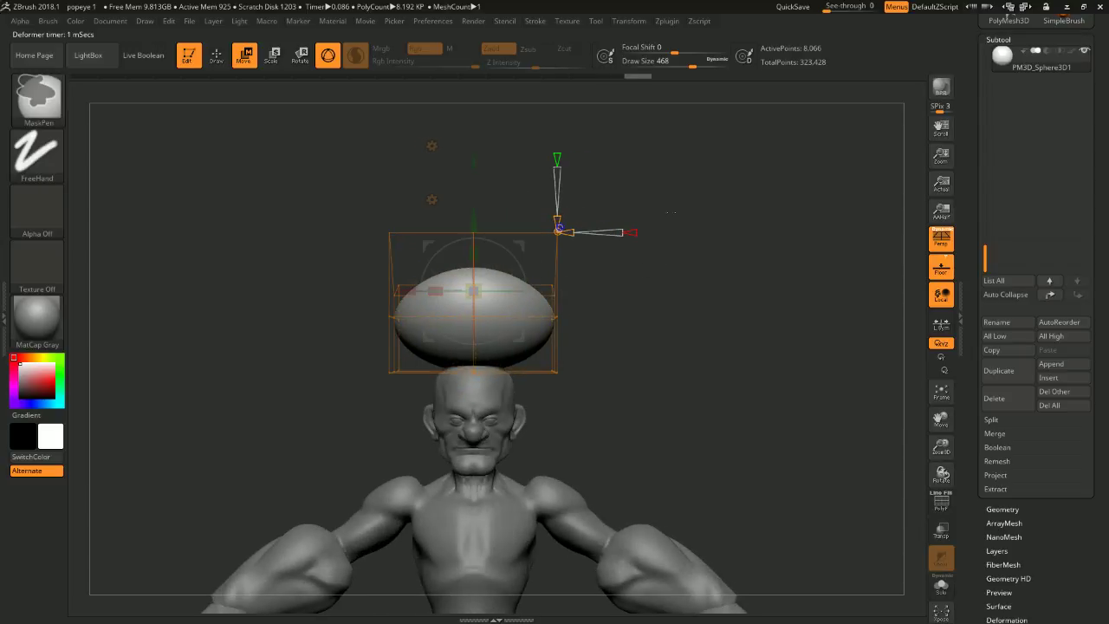
pyautogui.moveTo(437, 291); pyautogui.dragTo(445, 320)
pyautogui.hotkey('ctrl', 'z')
pyautogui.hotkey('ctrl', 'z')
# - Scale the Deformer cage in horizontally so the hat form becomes narrower above the head
pyautogui.moveTo(573, 318); pyautogui.dragTo(658, 321)
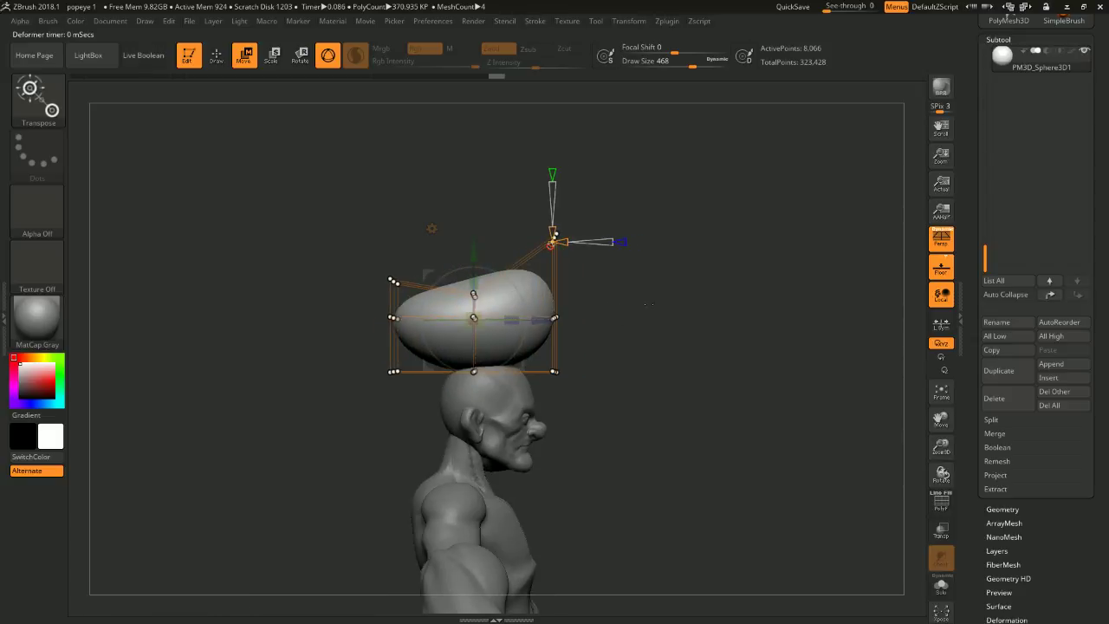
pyautogui.moveTo(511, 319); pyautogui.dragTo(499, 318)
pyautogui.moveTo(693, 290)
pyautogui.keyDown('shift'); pyautogui.mouseDown()
pyautogui.moveTo(611, 290)
pyautogui.moveTo(698, 291)
pyautogui.mouseUp(); pyautogui.keyUp('shift')
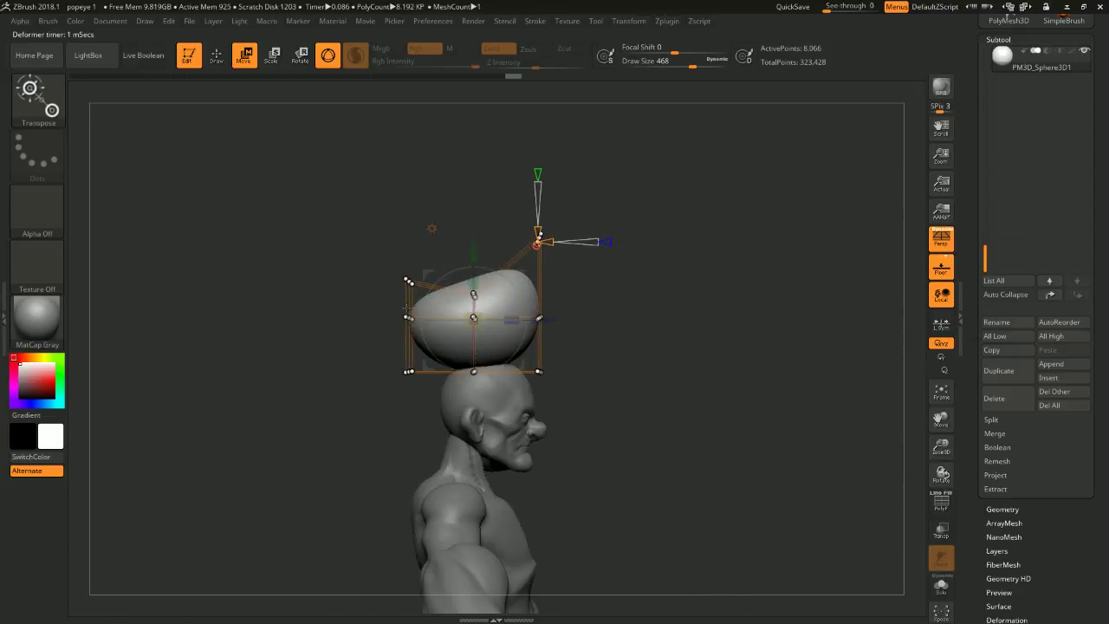
# - Select the rear middle and bottom points of the cage and pull them slightly down
pyautogui.keyDown('ctrl'); pyautogui.moveTo(354, 299); pyautogui.dragTo(419, 382); pyautogui.keyUp('ctrl')
pyautogui.keyDown('ctrl'); pyautogui.click(419, 381); pyautogui.keyUp('ctrl')
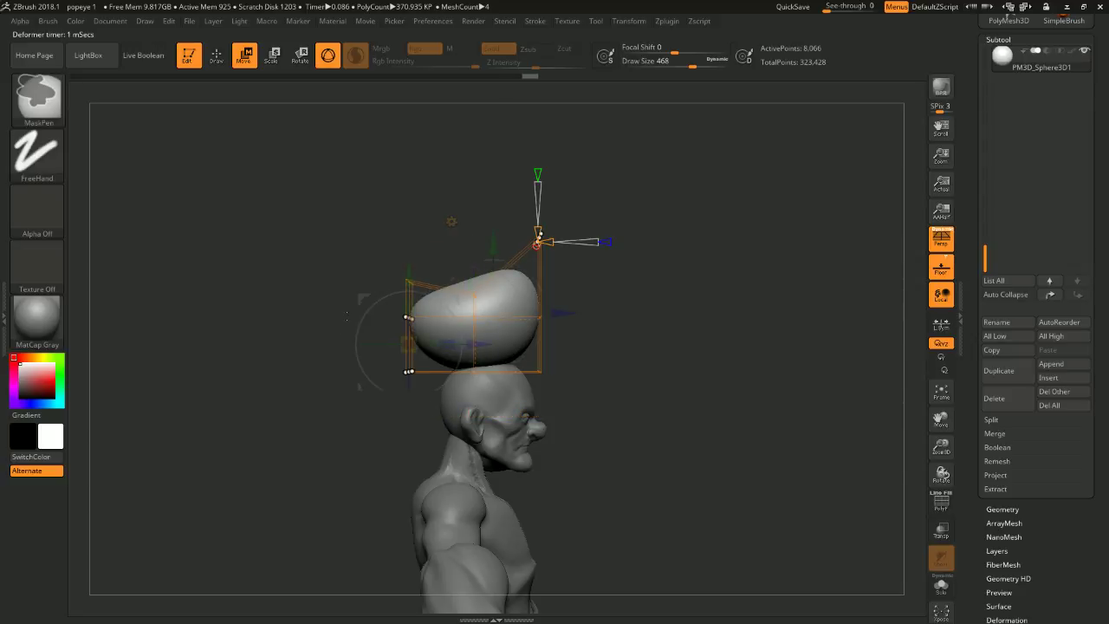
pyautogui.moveTo(418, 275)
pyautogui.mouseDown()
pyautogui.moveTo(437, 236)
pyautogui.moveTo(410, 289)
pyautogui.mouseUp()
pyautogui.hotkey('ctrl', 'z')
pyautogui.hotkey('ctrl', 'z')
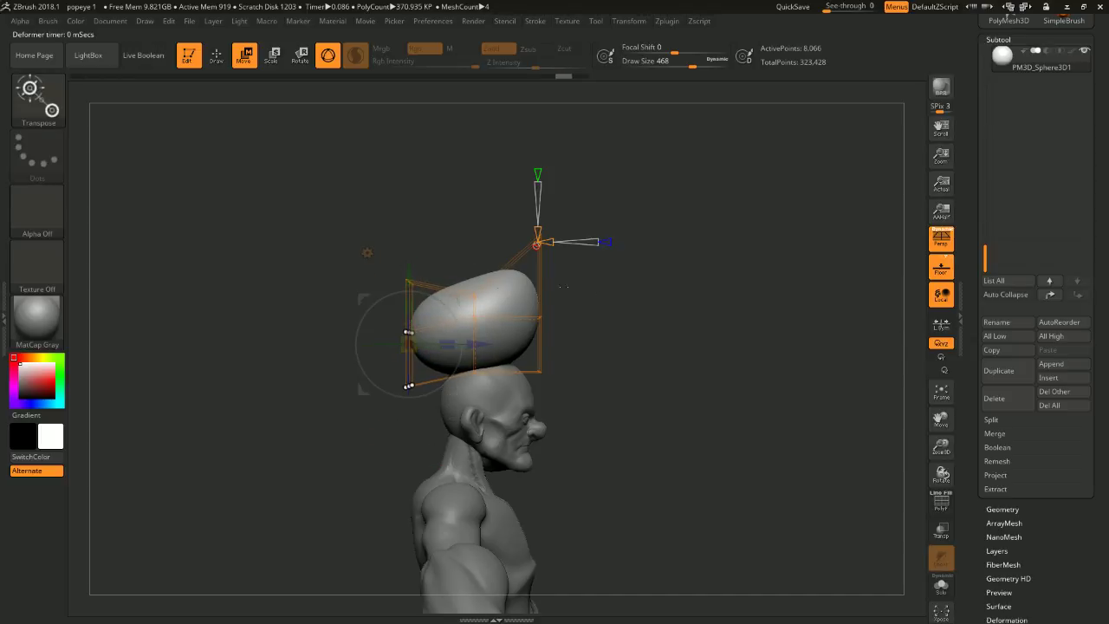
# - Try to select both upper front corner points of the Deformer cage from the front view
pyautogui.moveTo(468, 199); pyautogui.dragTo(364, 195)
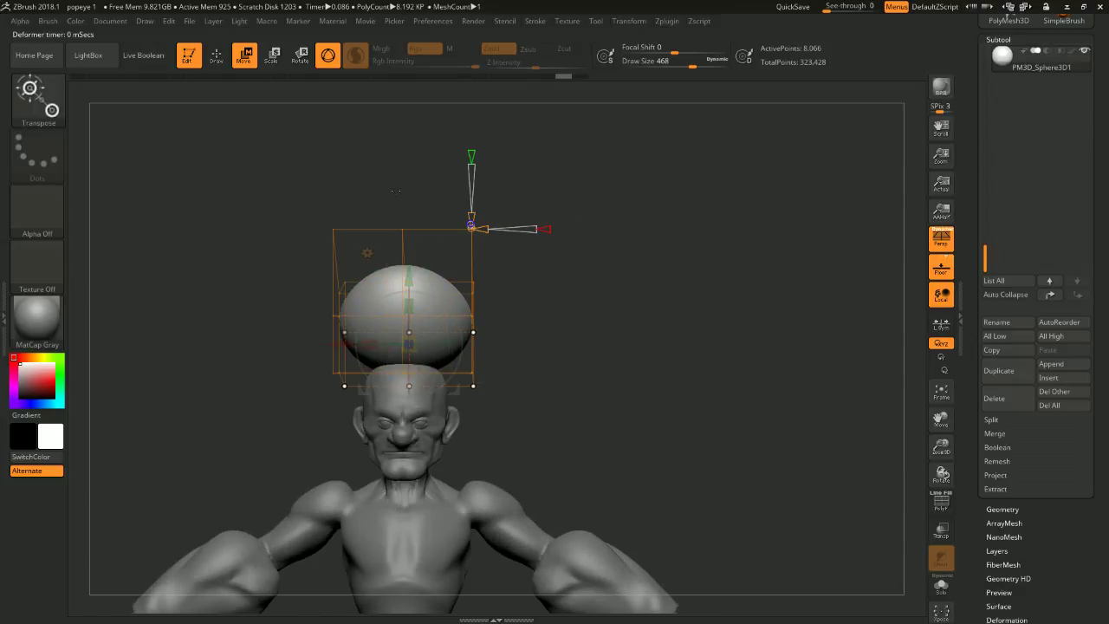
pyautogui.keyDown('ctrl'); pyautogui.click(396, 191); pyautogui.keyUp('ctrl')
pyautogui.keyDown('ctrl'); pyautogui.moveTo(569, 155); pyautogui.dragTo(448, 255); pyautogui.keyUp('ctrl')
pyautogui.keyDown('ctrl'); pyautogui.click(583, 207); pyautogui.keyUp('ctrl')
pyautogui.keyDown('ctrl'); pyautogui.moveTo(573, 152); pyautogui.dragTo(440, 264); pyautogui.keyUp('ctrl')
pyautogui.keyDown('ctrl'); pyautogui.moveTo(300, 160); pyautogui.dragTo(353, 263); pyautogui.keyUp('ctrl')
pyautogui.press('q')
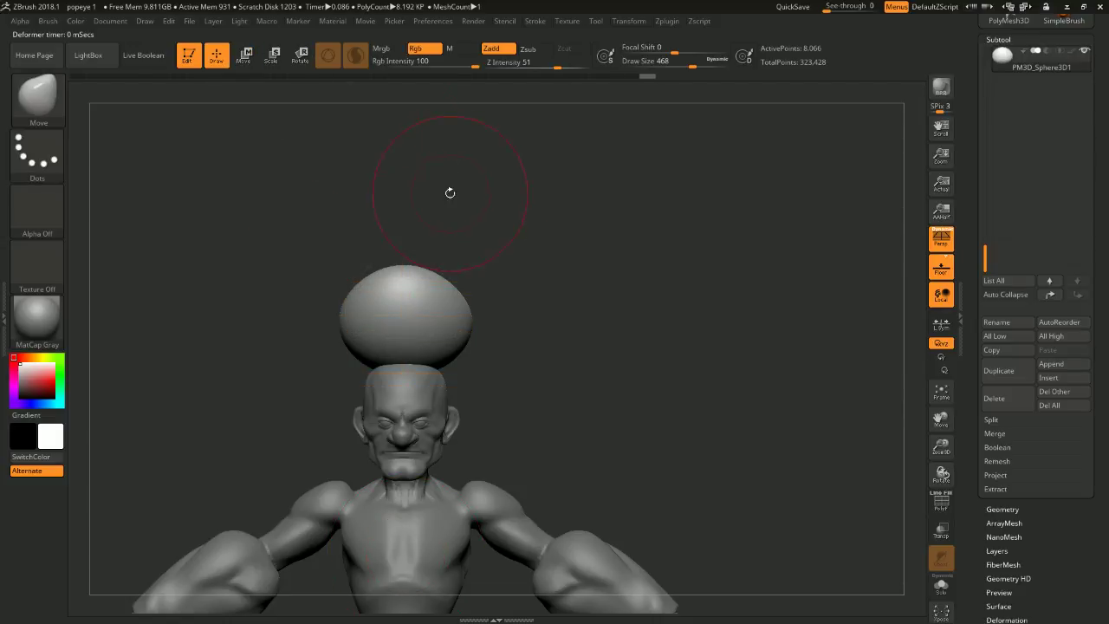
# - Try to change the Deformer cage's X symmetry setting
pyautogui.click(248, 58)
pyautogui.keyDown('alt'); pyautogui.moveTo(508, 157); pyautogui.dragTo(513, 191); pyautogui.keyUp('alt')
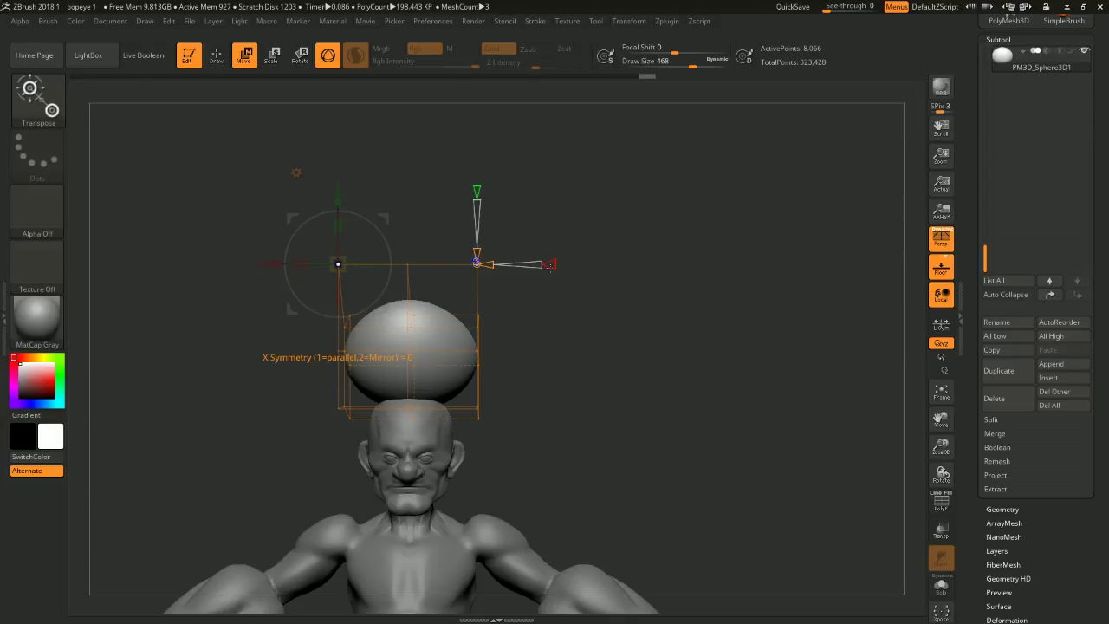
pyautogui.moveTo(487, 264); pyautogui.dragTo(575, 267)
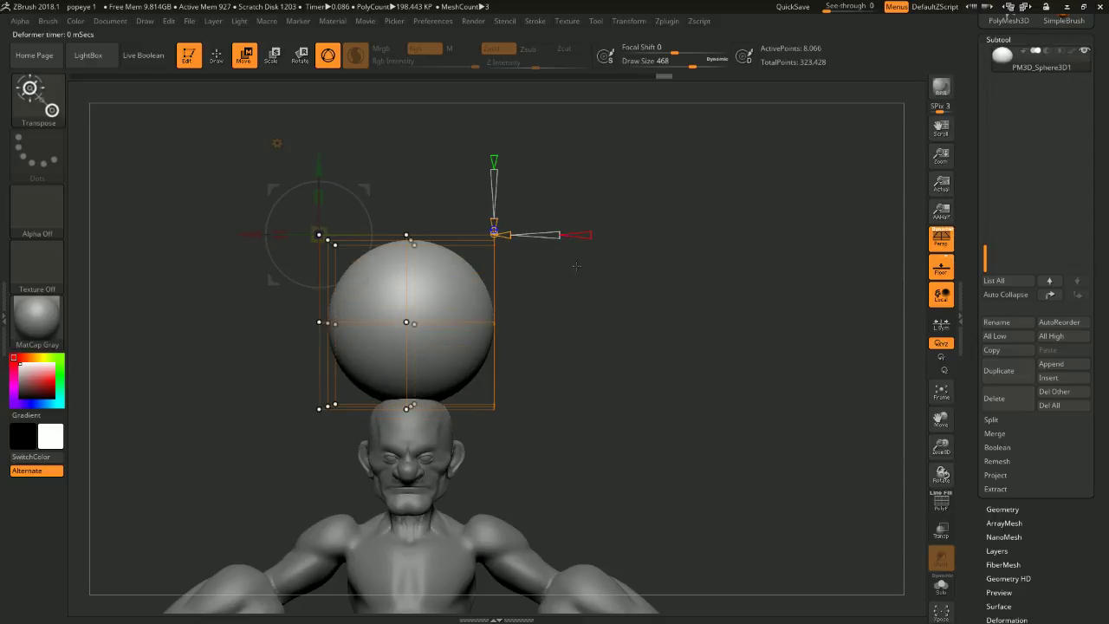
pyautogui.hotkey('ctrl', 'z')
# - Try to scale the upper front corner point of the cage along X
pyautogui.moveTo(360, 141); pyautogui.dragTo(466, 164)
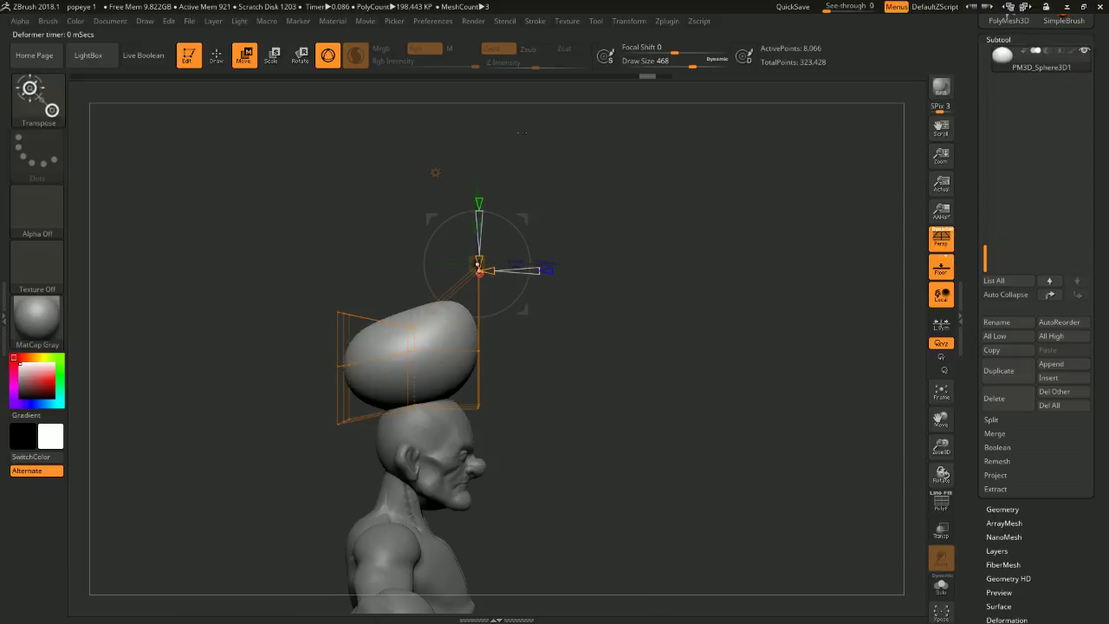
pyautogui.moveTo(522, 132); pyautogui.dragTo(455, 139)
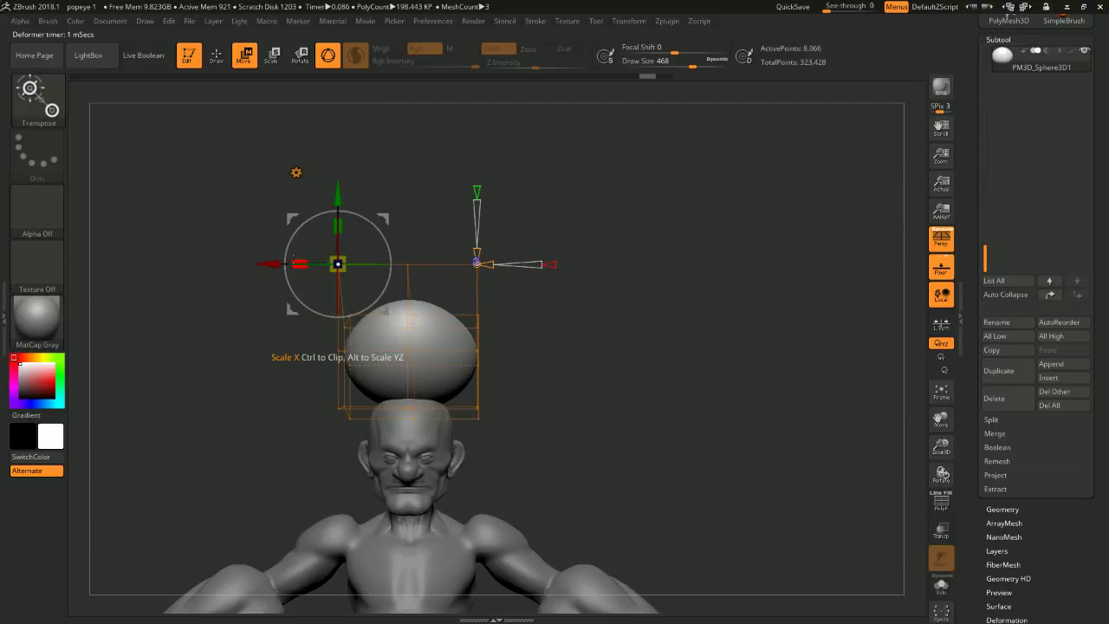
pyautogui.moveTo(299, 264); pyautogui.dragTo(317, 261)
pyautogui.hotkey('ctrl', 'z')
pyautogui.hotkey('ctrl', 'z')
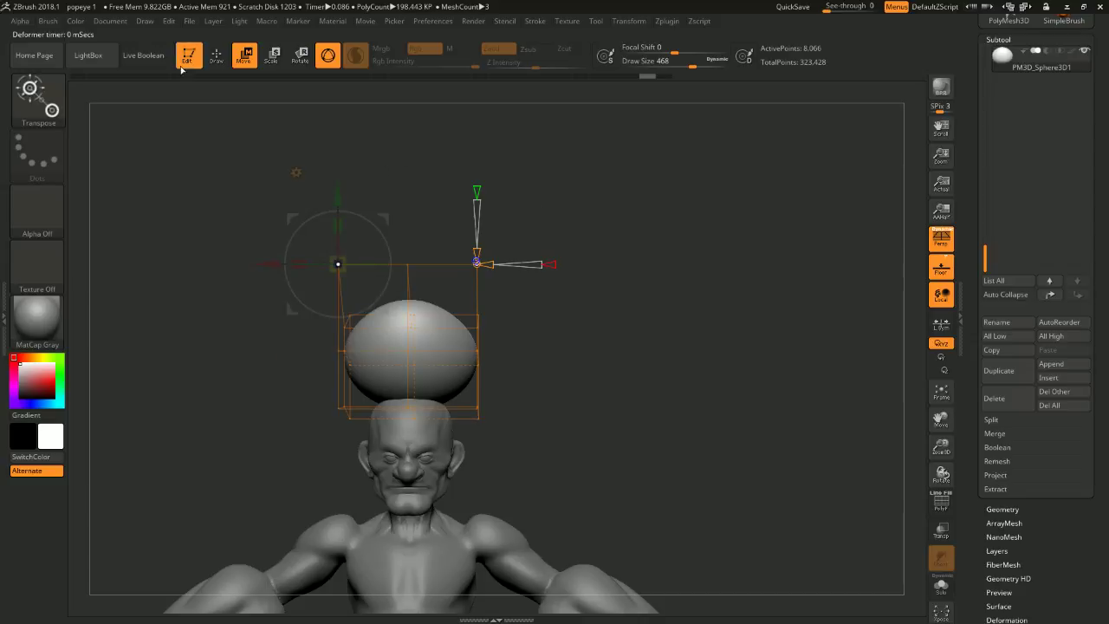
# - Accept the Deformer's changes to the hat form and return to Draw mode
pyautogui.click(296, 174)
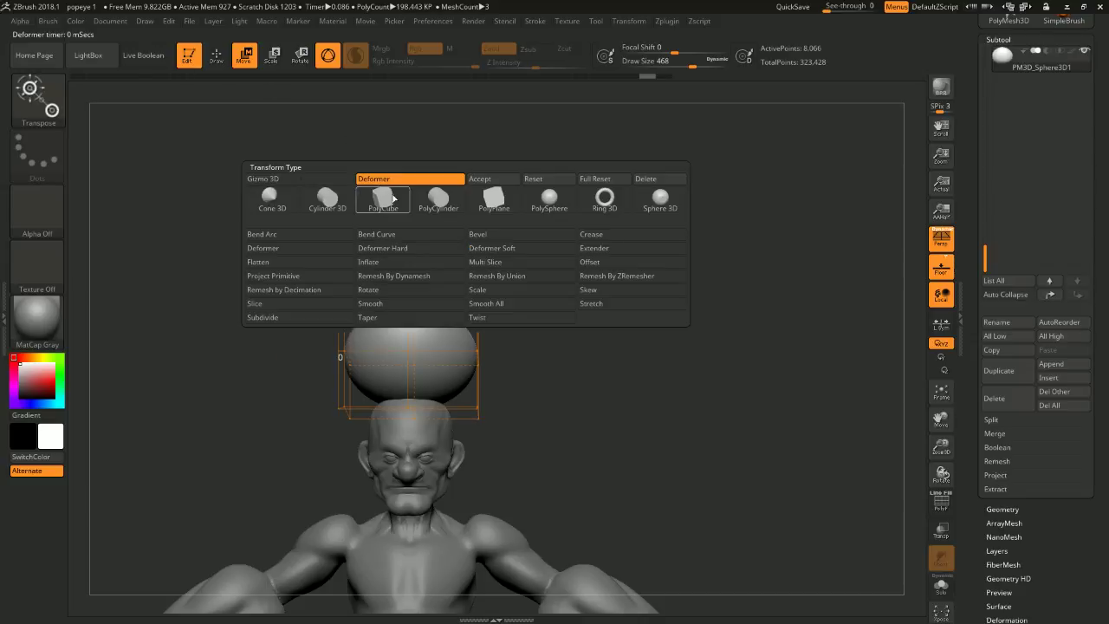
pyautogui.click(504, 182)
pyautogui.moveTo(502, 200); pyautogui.dragTo(594, 197)
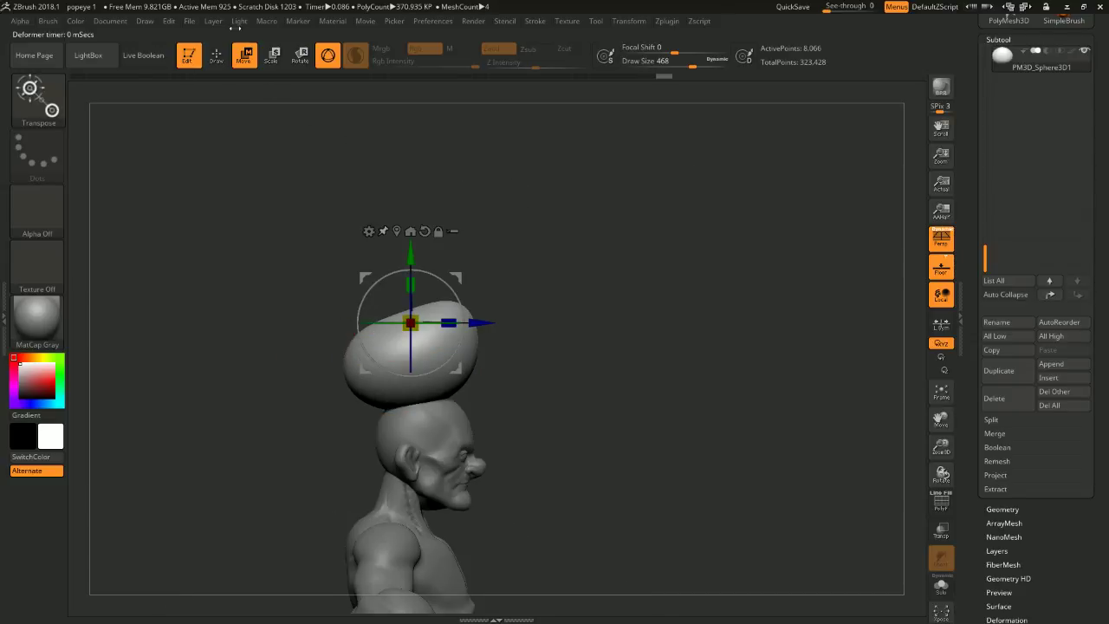
pyautogui.click(216, 55)
# - Try to push in and smooth the hat form's sloping top with brush strokes
pyautogui.moveTo(532, 260)
pyautogui.mouseDown()
pyautogui.moveTo(587, 235)
pyautogui.moveTo(290, 78)
pyautogui.mouseUp()
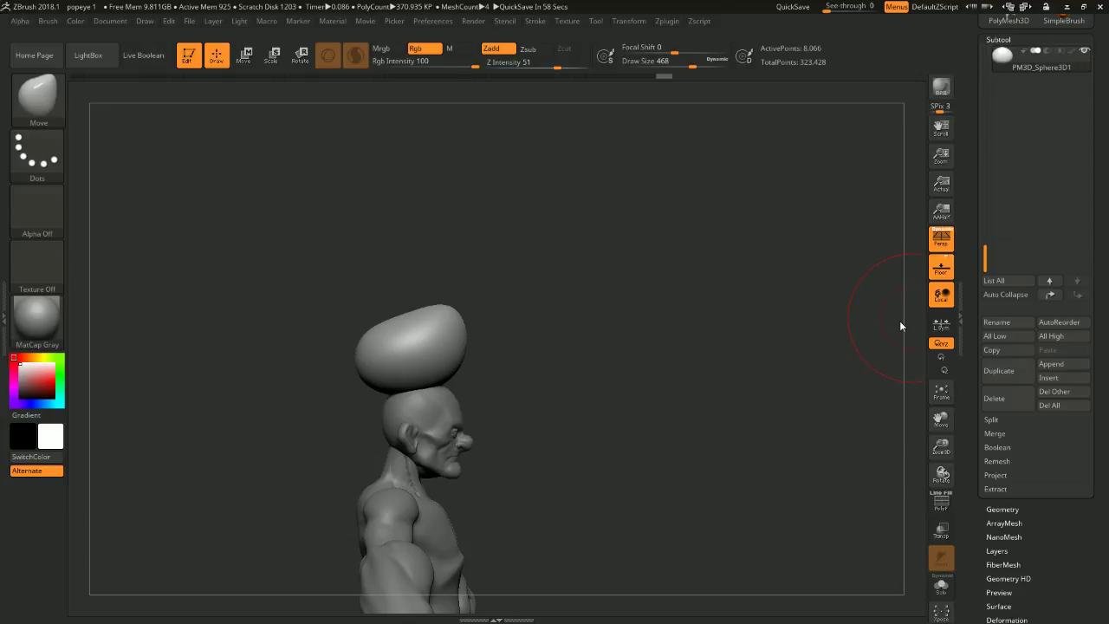
pyautogui.keyDown('ctrl'); pyautogui.moveTo(590, 272); pyautogui.dragTo(543, 267, button='right'); pyautogui.keyUp('ctrl')
pyautogui.moveTo(389, 326); pyautogui.dragTo(402, 332)
pyautogui.hotkey('ctrl', 'z')
pyautogui.hotkey('ctrl', 'z')
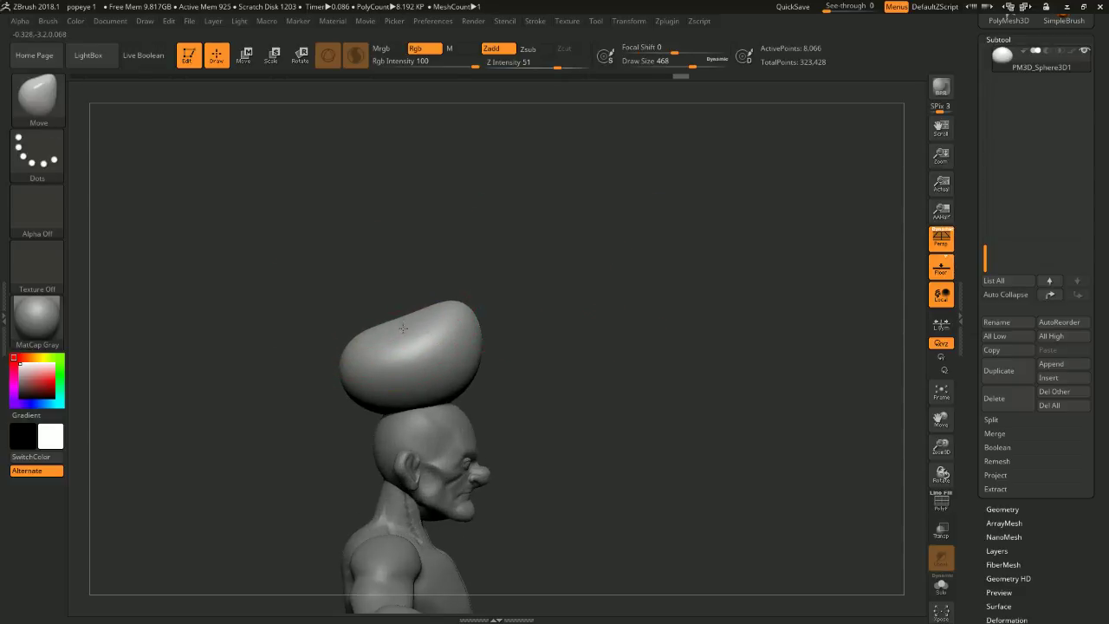
pyautogui.keyDown('shift'); pyautogui.moveTo(480, 280); pyautogui.dragTo(480, 273); pyautogui.keyUp('shift')
pyautogui.hotkey('ctrl', 'z')
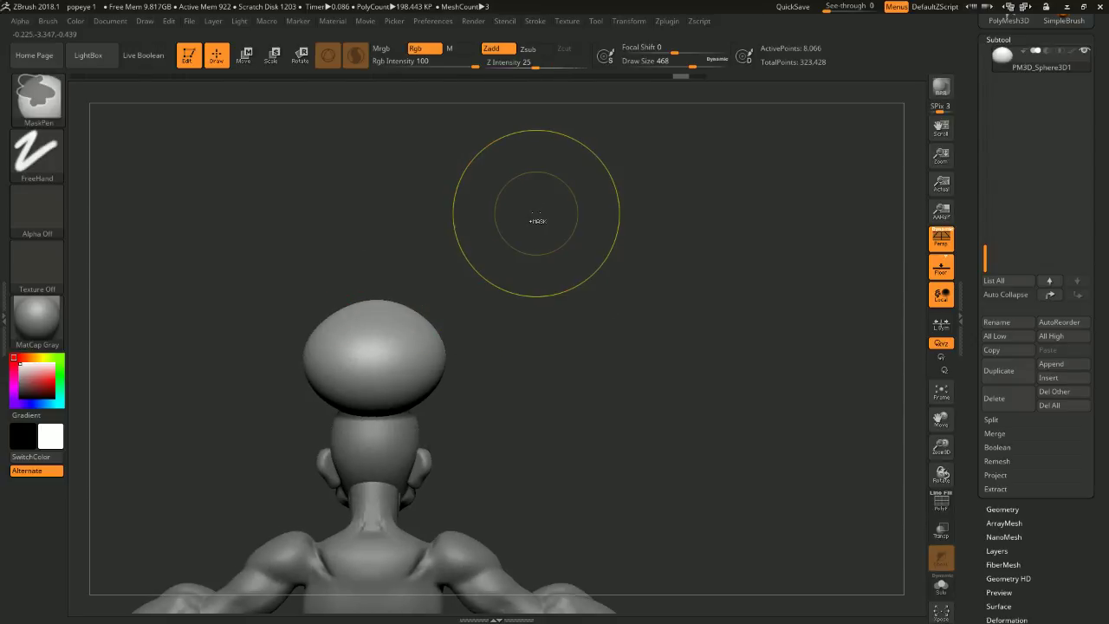
# - Reshape the hat form's top and back with the Move brush and smooth its back end
pyautogui.keyDown('alt'); pyautogui.moveTo(522, 246); pyautogui.dragTo(518, 286); pyautogui.keyUp('alt')
pyautogui.moveTo(414, 315)
pyautogui.mouseDown()
pyautogui.moveTo(399, 346)
pyautogui.moveTo(414, 347)
pyautogui.mouseUp()
pyautogui.moveTo(448, 347); pyautogui.dragTo(434, 312, button='right')
pyautogui.moveTo(382, 401)
pyautogui.mouseDown()
pyautogui.moveTo(375, 408)
pyautogui.moveTo(371, 372)
pyautogui.mouseUp()
pyautogui.press('space')
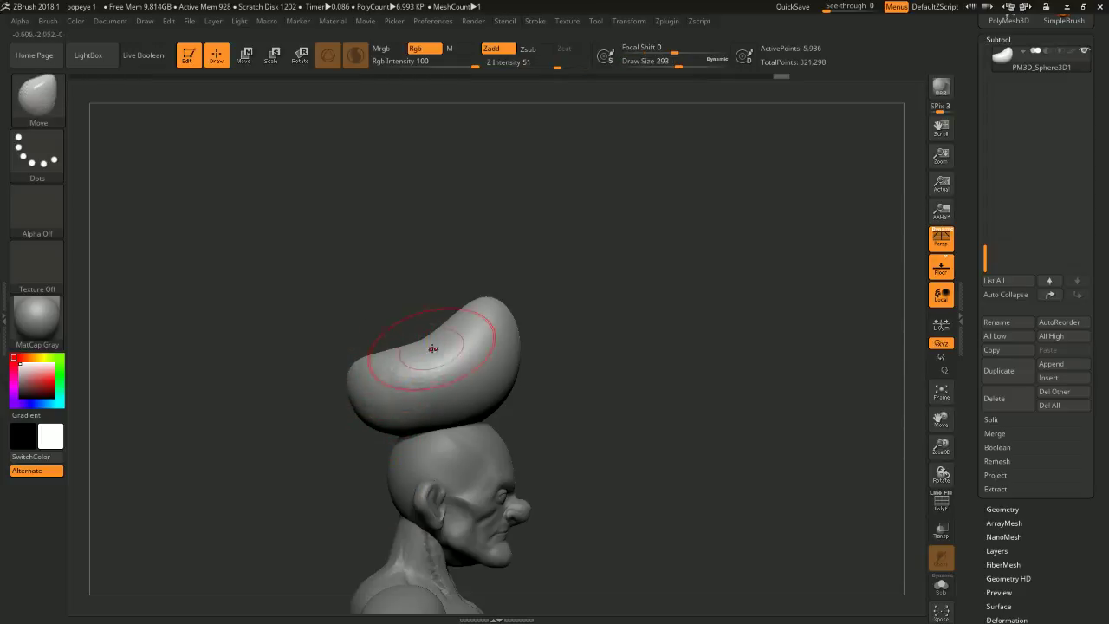
pyautogui.press('ctrl')
pyautogui.click(355, 56)
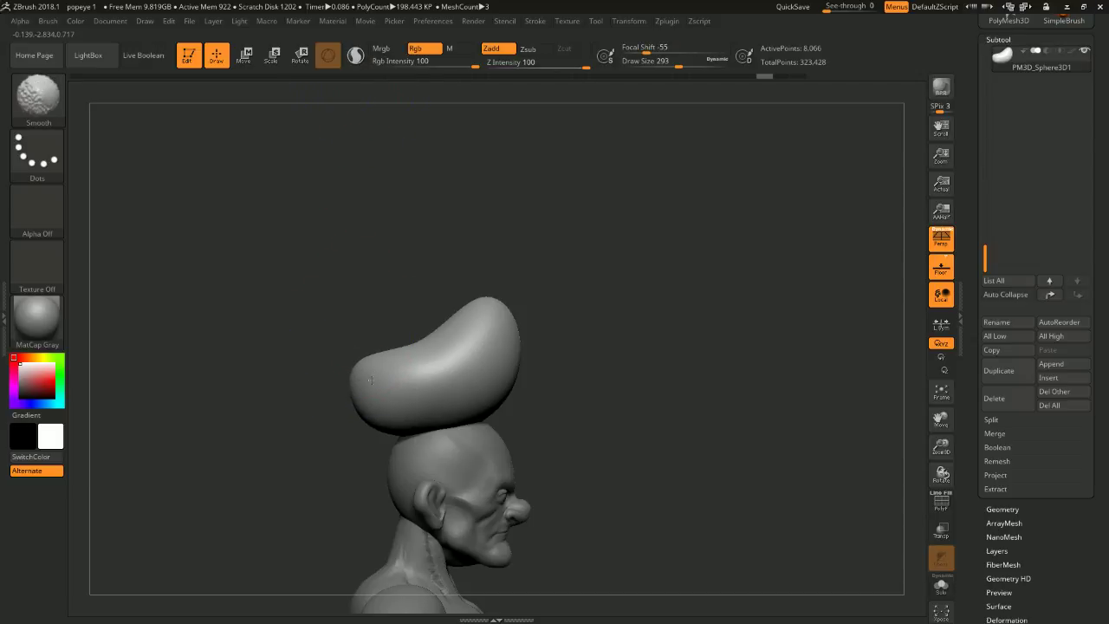
pyautogui.keyDown('shift'); pyautogui.moveTo(371, 380); pyautogui.dragTo(371, 396); pyautogui.keyUp('shift')
pyautogui.moveTo(659, 338); pyautogui.dragTo(480, 303)
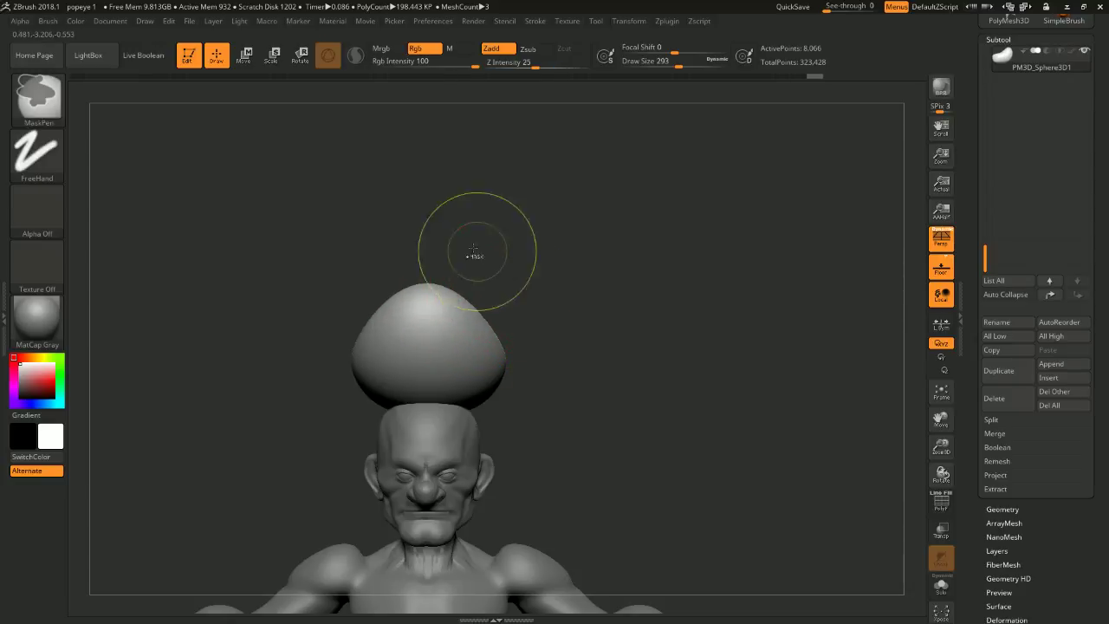
# - Scale the hat form down slightly and lower it onto the head
pyautogui.click(245, 55)
pyautogui.moveTo(445, 231); pyautogui.dragTo(500, 228)
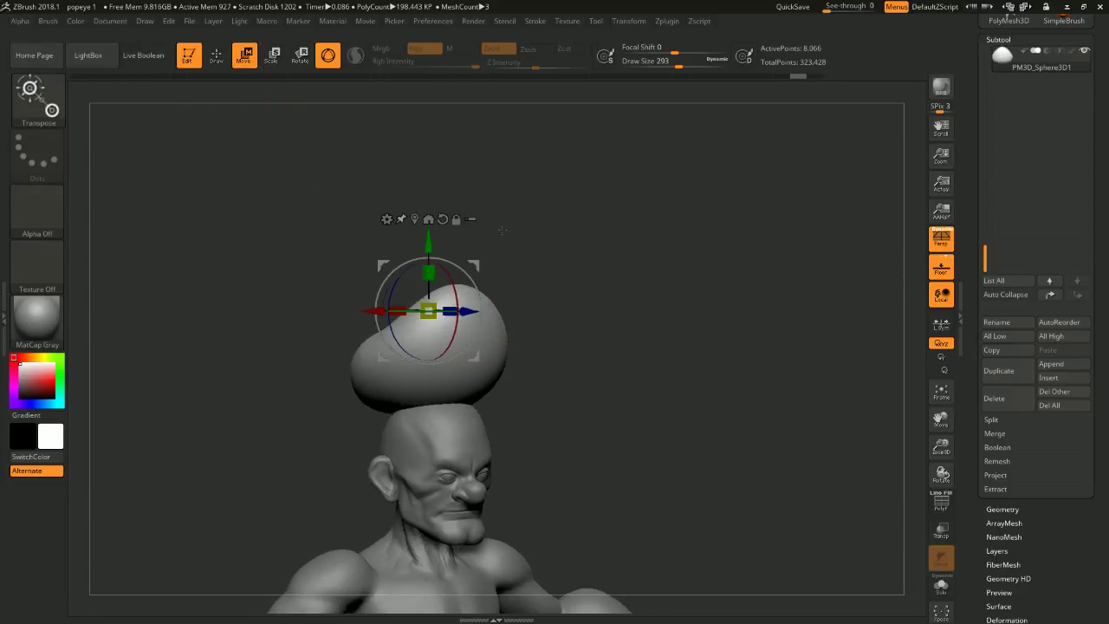
pyautogui.moveTo(428, 310); pyautogui.dragTo(416, 322)
pyautogui.moveTo(429, 243); pyautogui.dragTo(428, 280)
pyautogui.keyDown('shift'); pyautogui.moveTo(538, 286); pyautogui.dragTo(569, 314); pyautogui.keyUp('shift')
pyautogui.moveTo(489, 147); pyautogui.dragTo(520, 148)
pyautogui.keyDown('shift'); pyautogui.moveTo(650, 246); pyautogui.dragTo(597, 208); pyautogui.keyUp('shift')
pyautogui.keyDown('alt'); pyautogui.moveTo(599, 463); pyautogui.dragTo(670, 257); pyautogui.keyUp('alt')
pyautogui.keyDown('alt'); pyautogui.moveTo(669, 190); pyautogui.dragTo(681, 239); pyautogui.keyUp('alt')
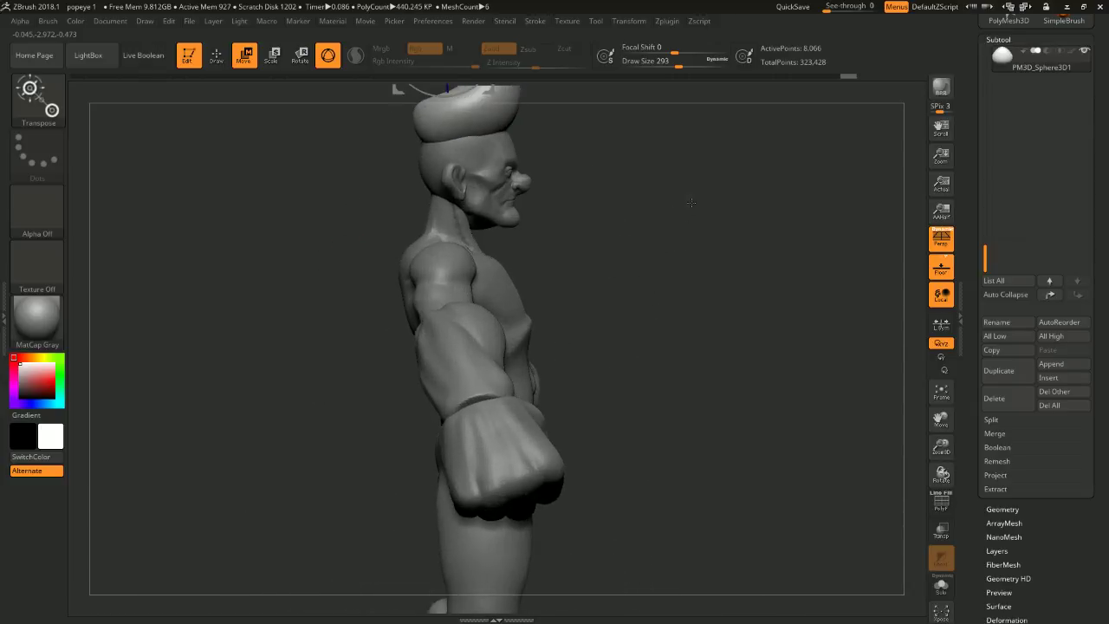
pyautogui.moveTo(676, 173)
pyautogui.mouseDown()
pyautogui.moveTo(649, 199)
pyautogui.moveTo(679, 195)
pyautogui.mouseUp()
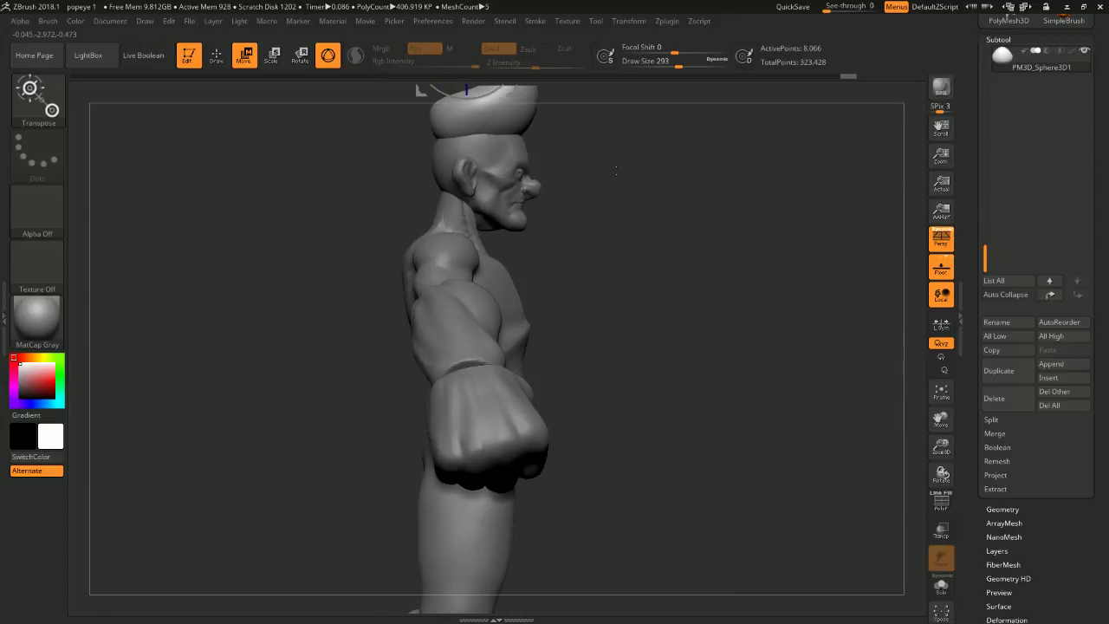
# - Return to Draw mode, open the Geometry settings and turn on the polyframe display for the hat
pyautogui.click(218, 57)
pyautogui.keyDown('alt'); pyautogui.moveTo(374, 173); pyautogui.dragTo(367, 228); pyautogui.keyUp('alt')
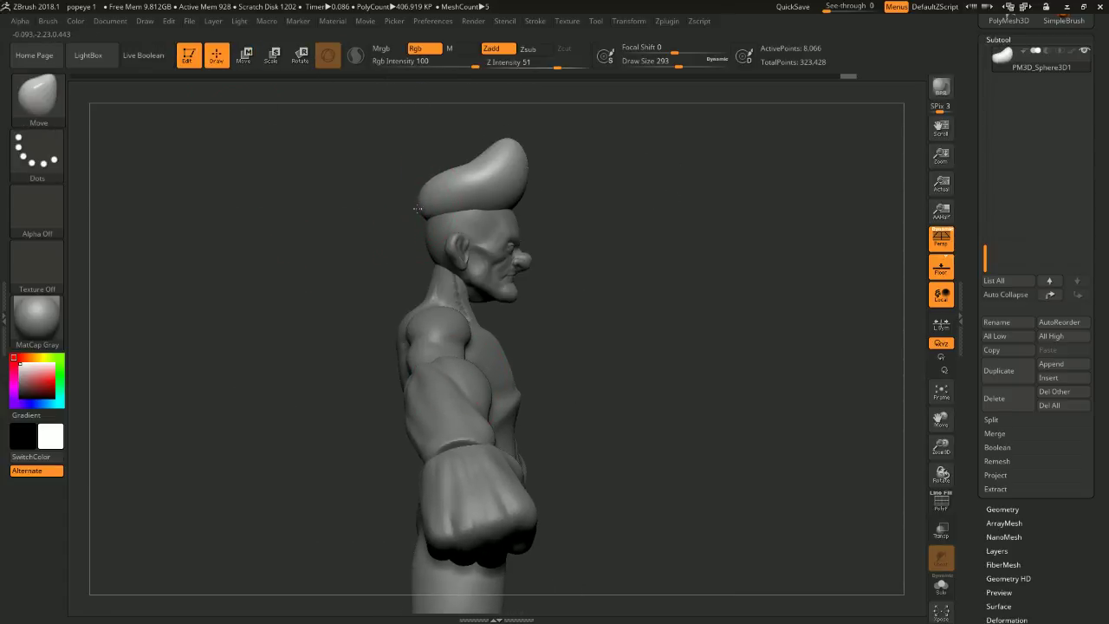
pyautogui.scroll(-5, 1107, 292)
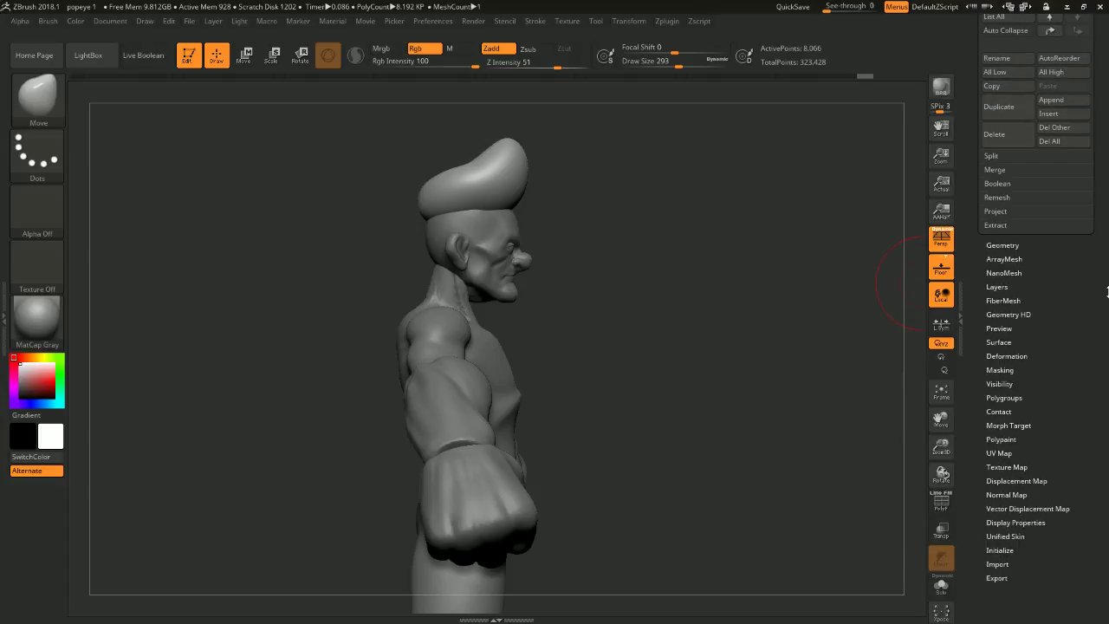
pyautogui.click(1003, 245)
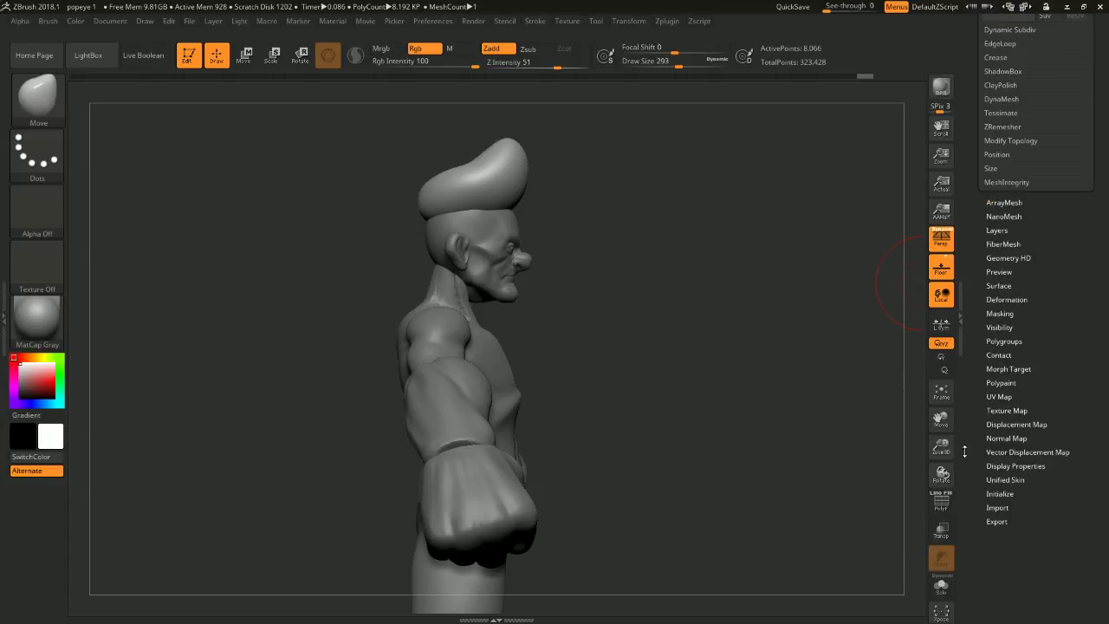
pyautogui.hotkey('shift', 'f')
pyautogui.moveTo(867, 398); pyautogui.dragTo(819, 405)
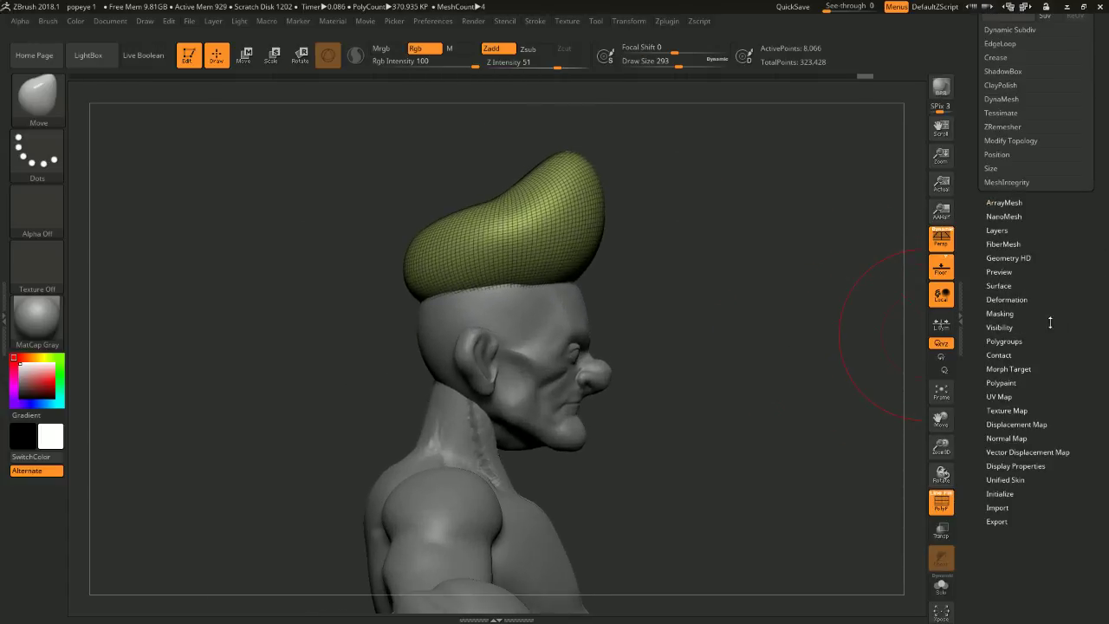
# - Look through the hat's subtool and geometry functions and open the ZRemesher settings
pyautogui.scroll(3, 1102, 216)
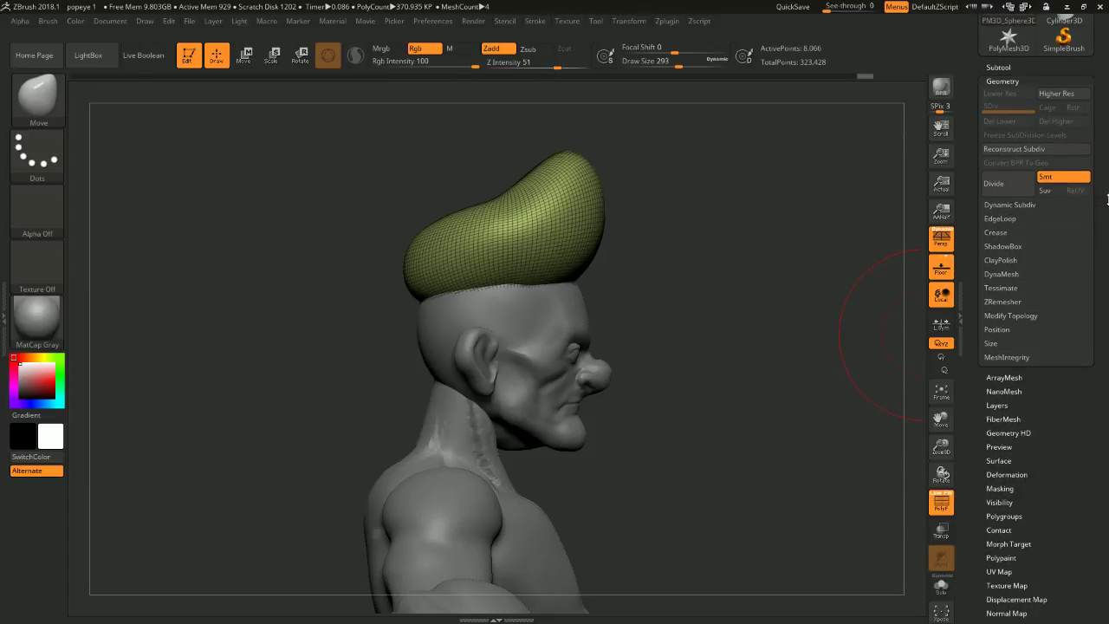
pyautogui.scroll(1, 1107, 199)
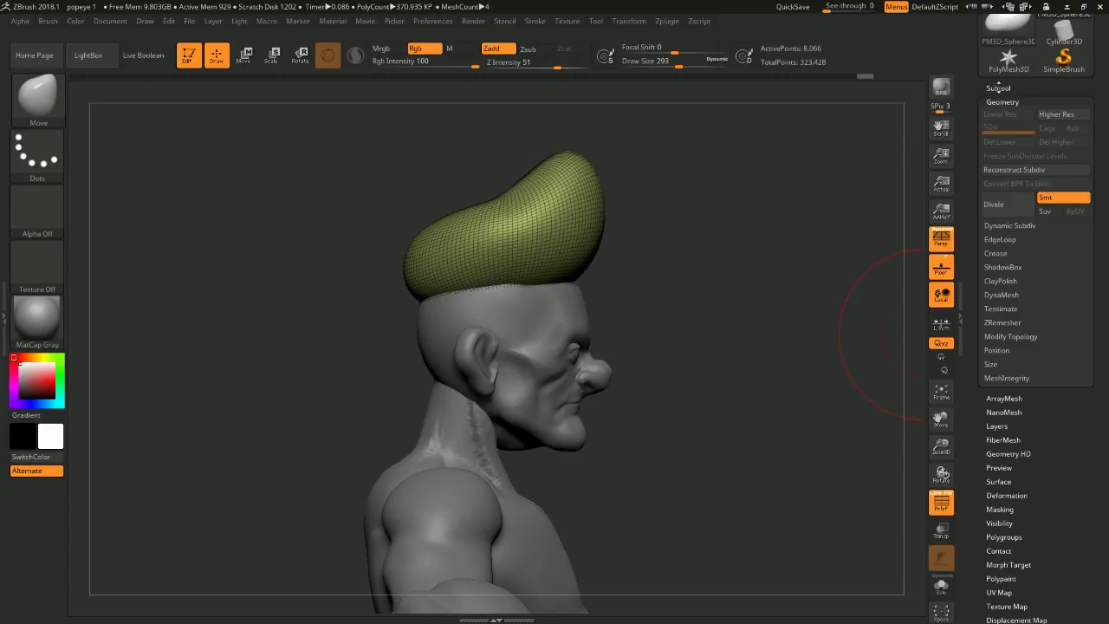
pyautogui.click(998, 87)
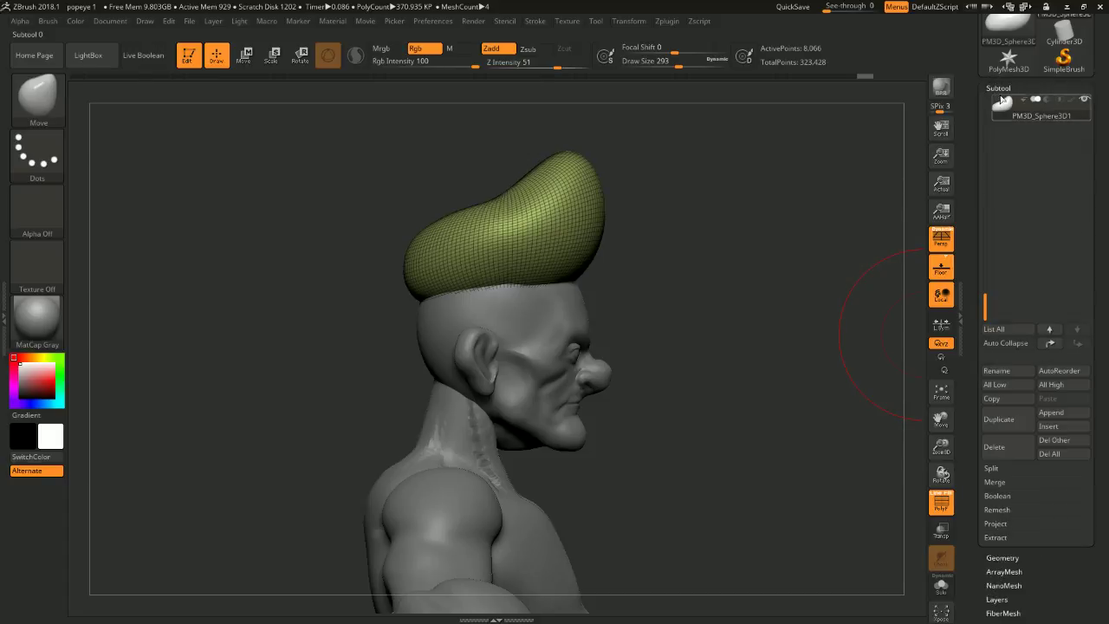
pyautogui.click(989, 500)
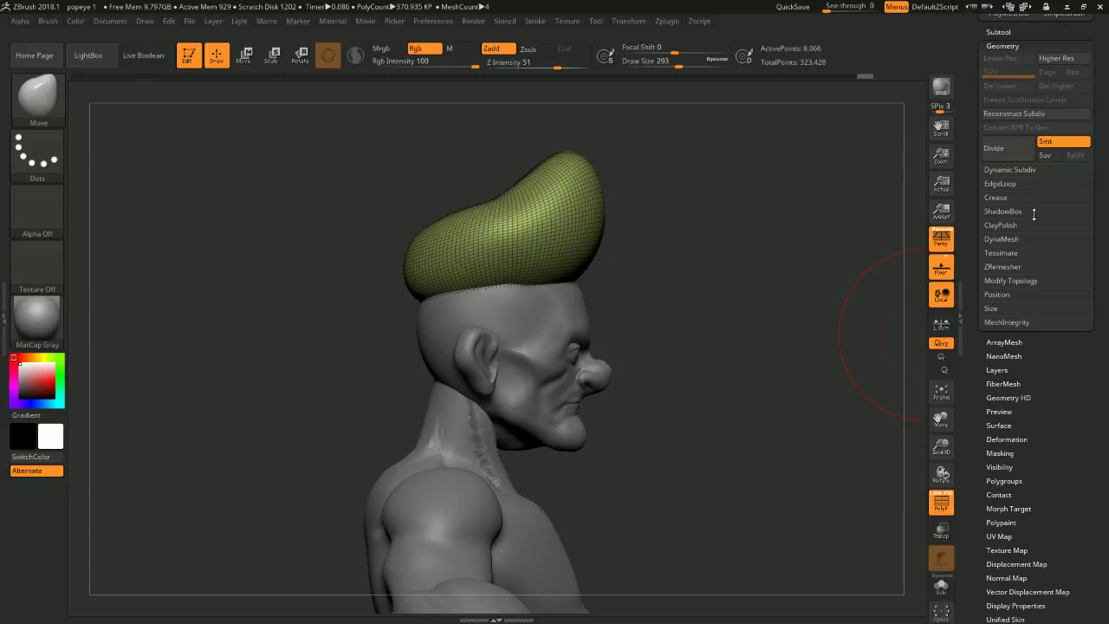
pyautogui.click(1015, 267)
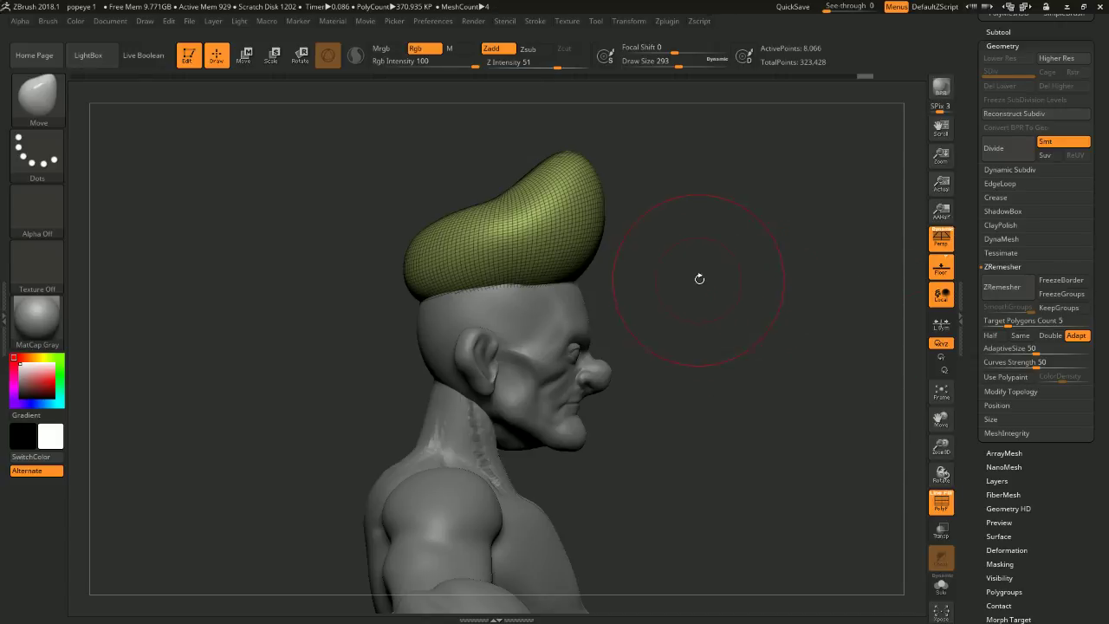
pyautogui.moveTo(699, 277); pyautogui.dragTo(754, 255)
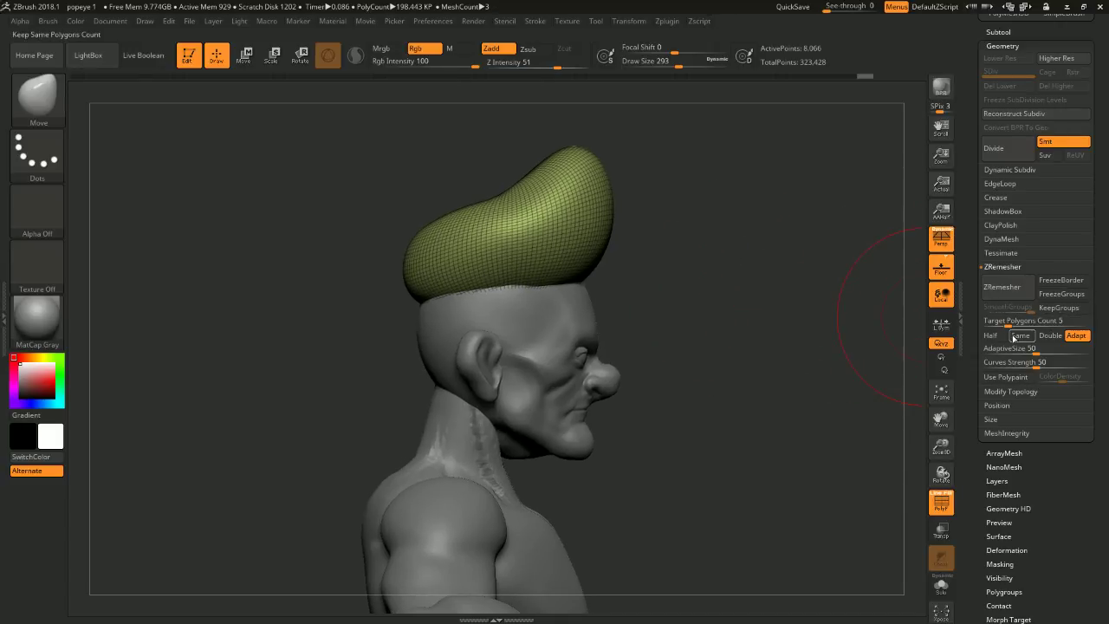
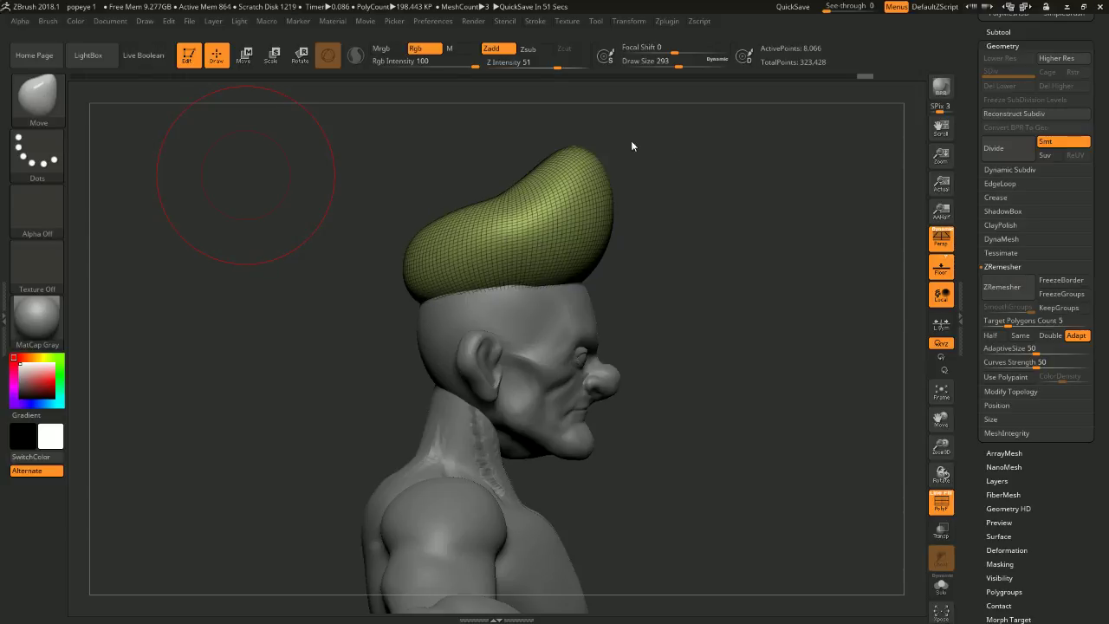
# - Reduce the hat's height by scaling it vertically in front view
pyautogui.moveTo(779, 294)
pyautogui.mouseDown()
pyautogui.moveTo(768, 252)
pyautogui.moveTo(731, 272)
pyautogui.mouseUp()
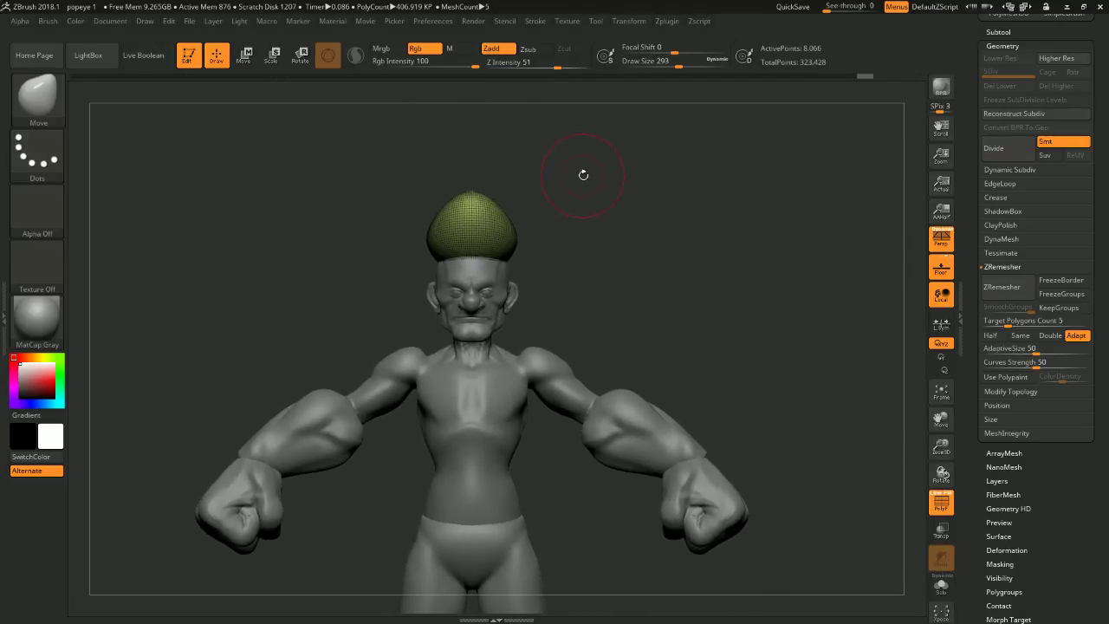
pyautogui.click(245, 57)
pyautogui.moveTo(472, 131); pyautogui.dragTo(476, 171)
pyautogui.moveTo(559, 169)
pyautogui.keyDown('shift'); pyautogui.mouseDown()
pyautogui.moveTo(624, 165)
pyautogui.moveTo(631, 104)
pyautogui.moveTo(617, 170)
pyautogui.mouseUp(); pyautogui.keyUp('shift')
pyautogui.click(217, 56)
# - Remesh the hat with ZRemesher, repeating it with the Half polygon count option
pyautogui.click(1003, 286)
pyautogui.moveTo(891, 271); pyautogui.dragTo(844, 319)
pyautogui.click(990, 335)
pyautogui.click(1003, 287)
pyautogui.moveTo(782, 208); pyautogui.dragTo(738, 252)
# - Set the draw size to 212 and adjust the hat's peak with the Move brush
pyautogui.press('space')
pyautogui.moveTo(444, 136); pyautogui.dragTo(442, 136)
pyautogui.moveTo(580, 193); pyautogui.dragTo(646, 211)
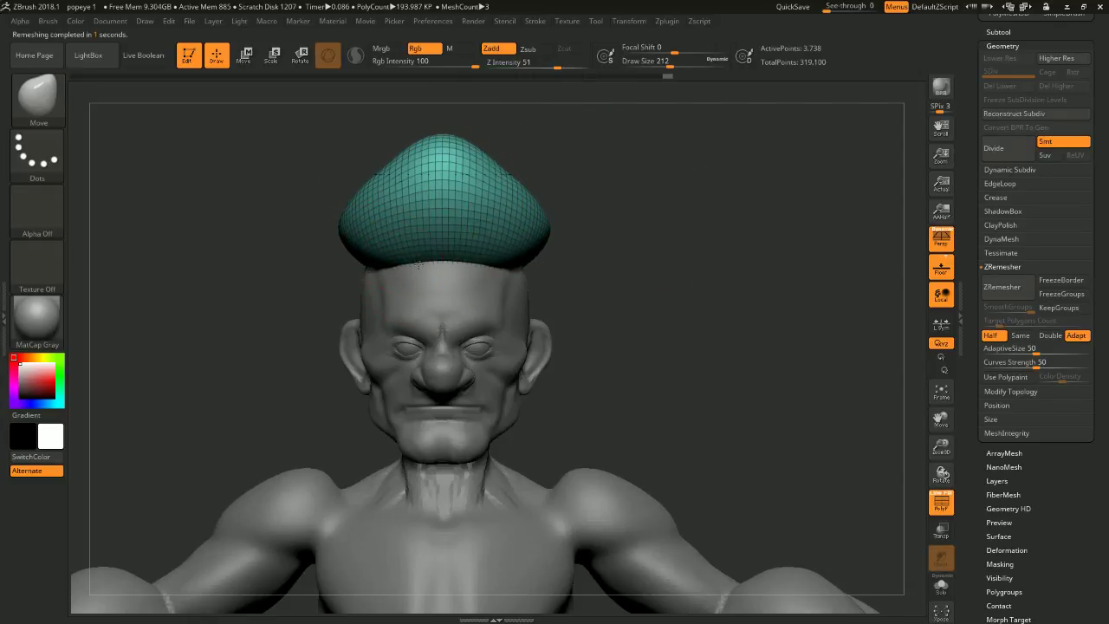
pyautogui.moveTo(545, 255); pyautogui.dragTo(353, 257)
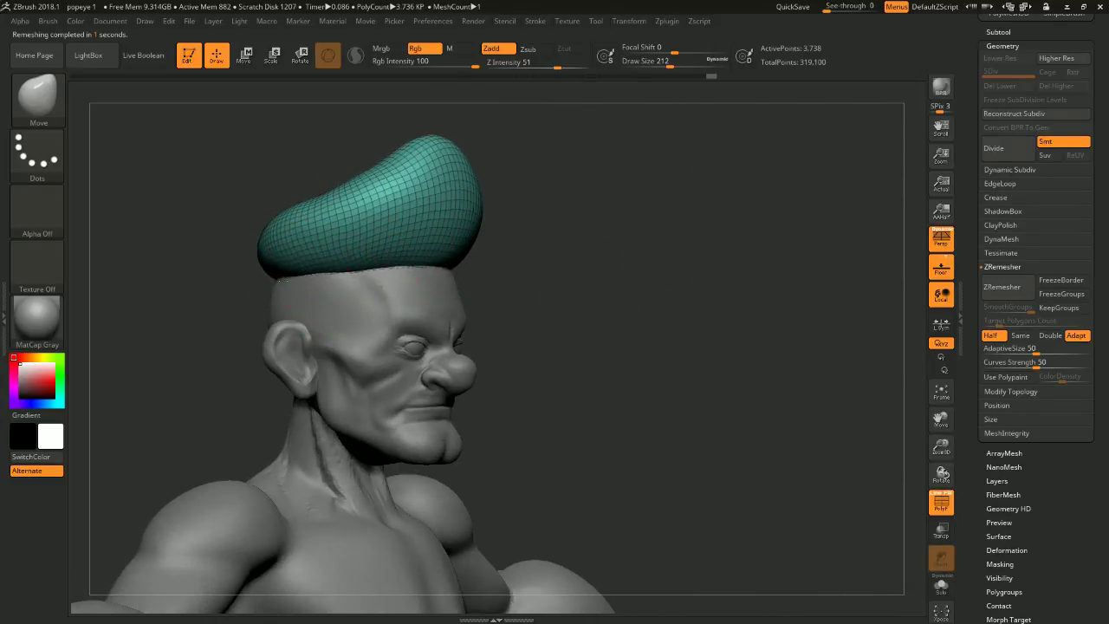
pyautogui.moveTo(520, 265); pyautogui.dragTo(245, 297)
pyautogui.moveTo(461, 289)
pyautogui.mouseDown()
pyautogui.moveTo(555, 272)
pyautogui.moveTo(481, 209)
pyautogui.moveTo(494, 228)
pyautogui.moveTo(449, 240)
pyautogui.moveTo(421, 214)
pyautogui.moveTo(447, 235)
pyautogui.mouseUp()
# - Puff up the back of the hat with the Inflat brush and turn off the polyframe display
pyautogui.press('b')
pyautogui.press('i')
pyautogui.press('n')
pyautogui.moveTo(258, 252); pyautogui.dragTo(260, 236)
pyautogui.moveTo(438, 238)
pyautogui.mouseDown()
pyautogui.moveTo(377, 239)
pyautogui.moveTo(477, 260)
pyautogui.mouseUp()
pyautogui.click(937, 498)
pyautogui.moveTo(279, 234); pyautogui.dragTo(309, 228)
pyautogui.moveTo(442, 244); pyautogui.dragTo(373, 242)
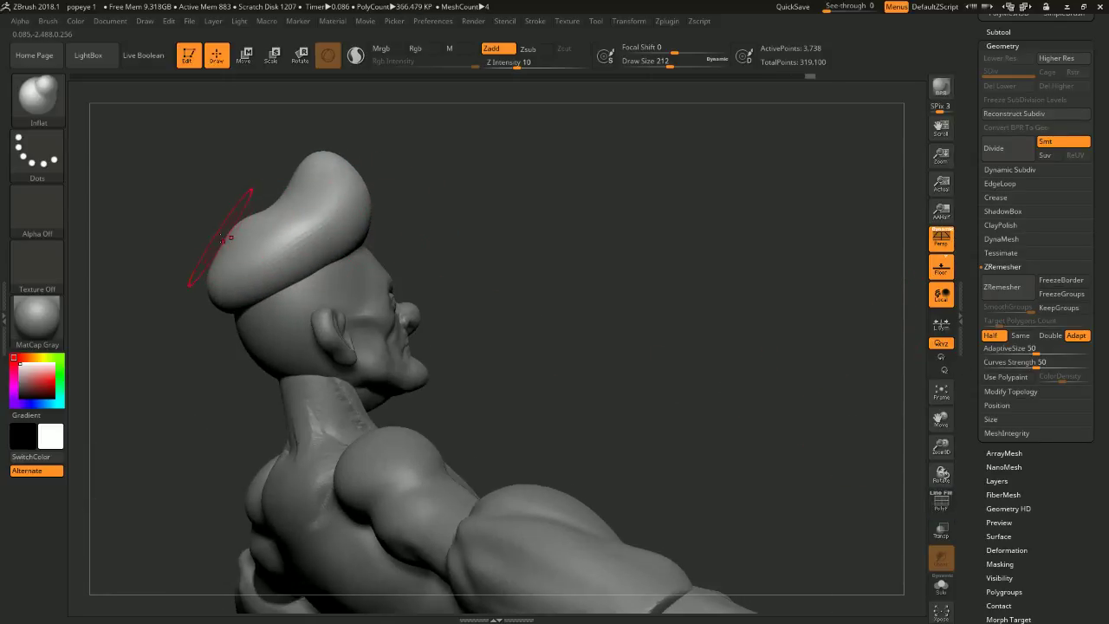
# - Inflate the hat's rear top further and smooth the surface along its back
pyautogui.moveTo(229, 236); pyautogui.dragTo(252, 247, button='right')
pyautogui.keyDown('shift'); pyautogui.moveTo(416, 240); pyautogui.dragTo(201, 243, button='right'); pyautogui.keyUp('shift')
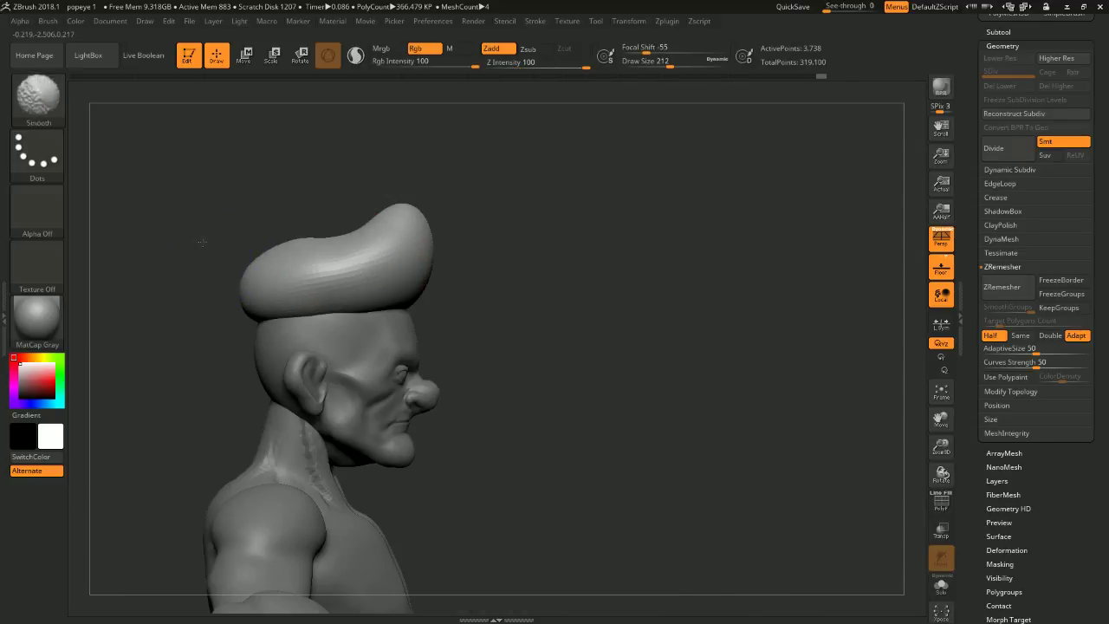
pyautogui.moveTo(302, 243)
pyautogui.keyDown('shift'); pyautogui.mouseDown()
pyautogui.moveTo(260, 248)
pyautogui.moveTo(296, 256)
pyautogui.mouseUp(); pyautogui.keyUp('shift')
pyautogui.moveTo(567, 351)
pyautogui.keyDown('ctrl'); pyautogui.mouseDown(button='right')
pyautogui.moveTo(578, 335)
pyautogui.moveTo(565, 302)
pyautogui.mouseUp(button='right'); pyautogui.keyUp('ctrl')
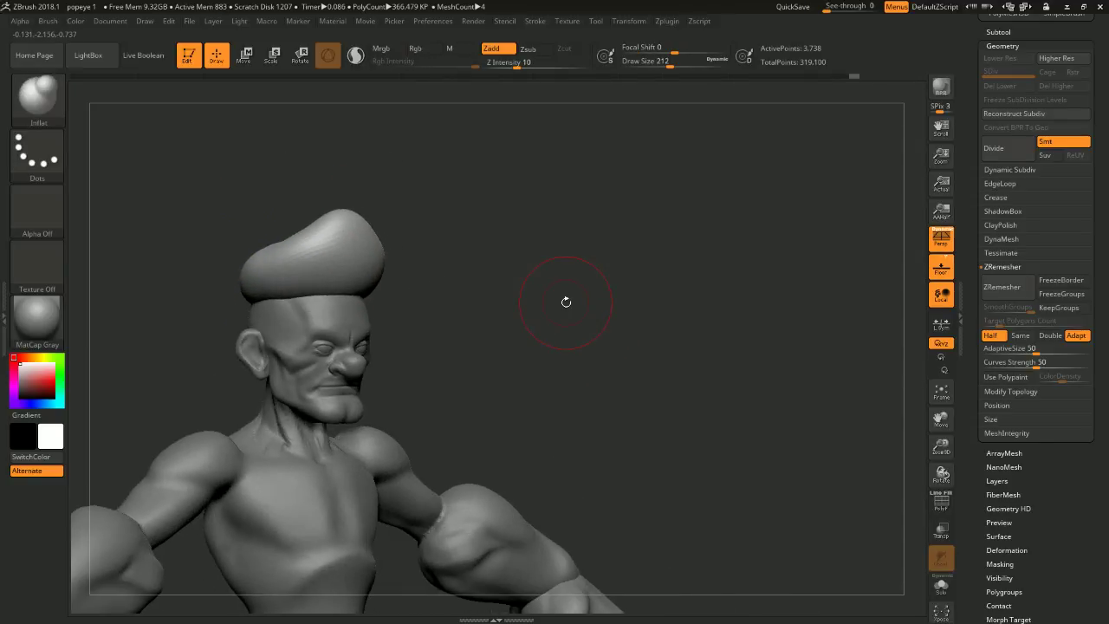
pyautogui.moveTo(646, 258); pyautogui.dragTo(520, 263, button='right')
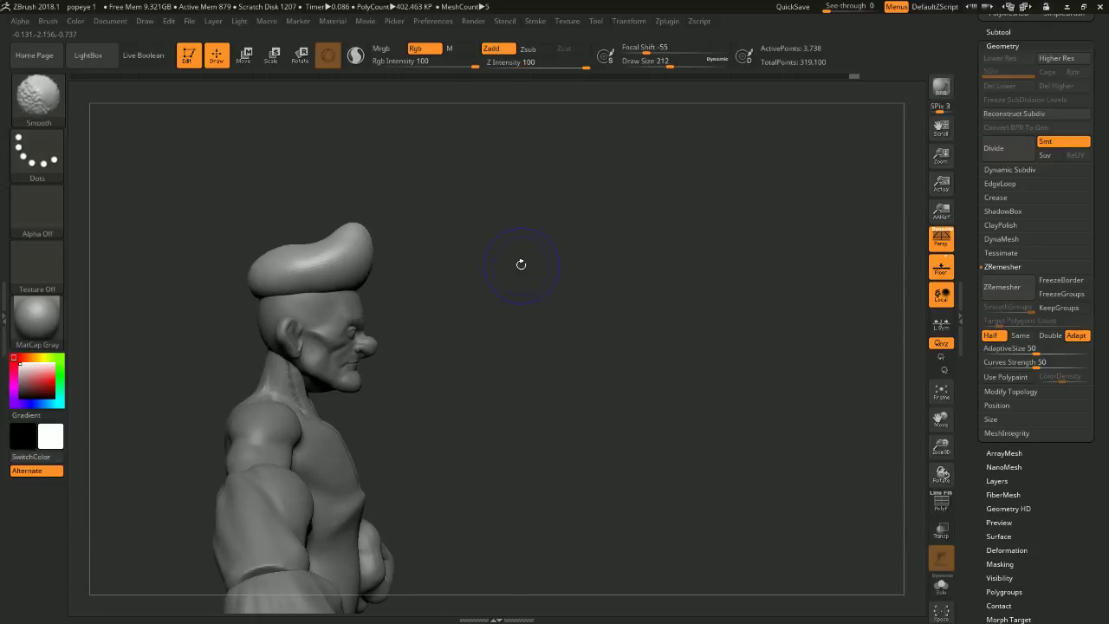
pyautogui.moveTo(325, 208); pyautogui.dragTo(345, 227, button='right')
pyautogui.moveTo(263, 256)
pyautogui.keyDown('shift'); pyautogui.mouseDown()
pyautogui.moveTo(258, 279)
pyautogui.moveTo(249, 272)
pyautogui.moveTo(273, 284)
pyautogui.mouseUp(); pyautogui.keyUp('shift')
# - Select the head for transforming, realign its gizmo with the front view and undo the last change
pyautogui.moveTo(450, 234)
pyautogui.keyDown('shift'); pyautogui.mouseDown(button='right')
pyautogui.moveTo(483, 234)
pyautogui.moveTo(448, 228)
pyautogui.moveTo(496, 213)
pyautogui.moveTo(536, 226)
pyautogui.moveTo(414, 244)
pyautogui.moveTo(239, 129)
pyautogui.mouseUp(button='right'); pyautogui.keyUp('shift')
pyautogui.keyDown('alt'); pyautogui.click(387, 243); pyautogui.keyUp('alt')
pyautogui.press('w')
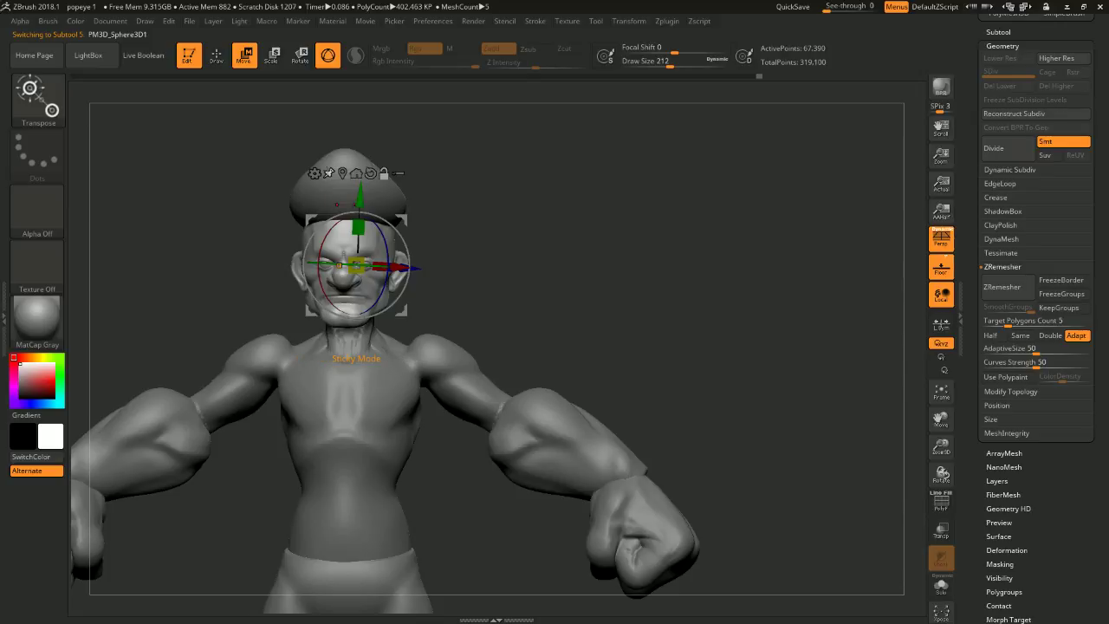
pyautogui.keyDown('alt'); pyautogui.click(343, 173); pyautogui.keyUp('alt')
pyautogui.keyDown('alt'); pyautogui.moveTo(475, 148); pyautogui.dragTo(491, 235, button='right'); pyautogui.keyUp('alt')
pyautogui.keyDown('alt'); pyautogui.click(376, 344); pyautogui.keyUp('alt')
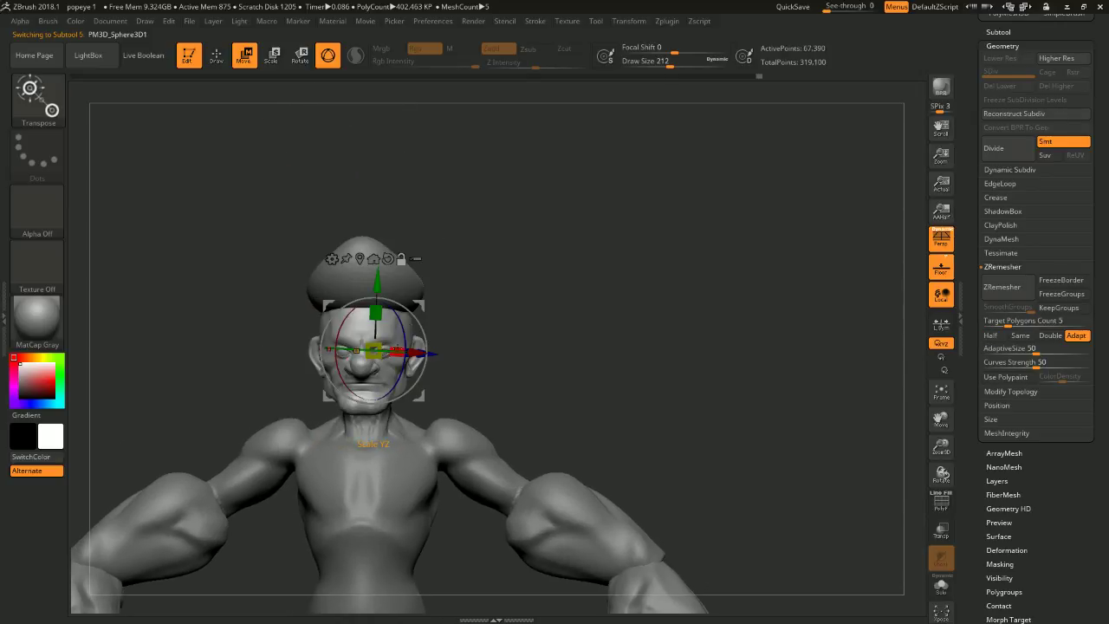
pyautogui.keyDown('alt'); pyautogui.moveTo(420, 304); pyautogui.dragTo(491, 351); pyautogui.keyUp('alt')
pyautogui.click(462, 307)
pyautogui.click(434, 308)
pyautogui.keyDown('alt'); pyautogui.moveTo(482, 330); pyautogui.dragTo(703, 292, button='right'); pyautogui.keyUp('alt')
pyautogui.keyDown('alt'); pyautogui.moveTo(781, 320); pyautogui.dragTo(837, 282, button='right'); pyautogui.keyUp('alt')
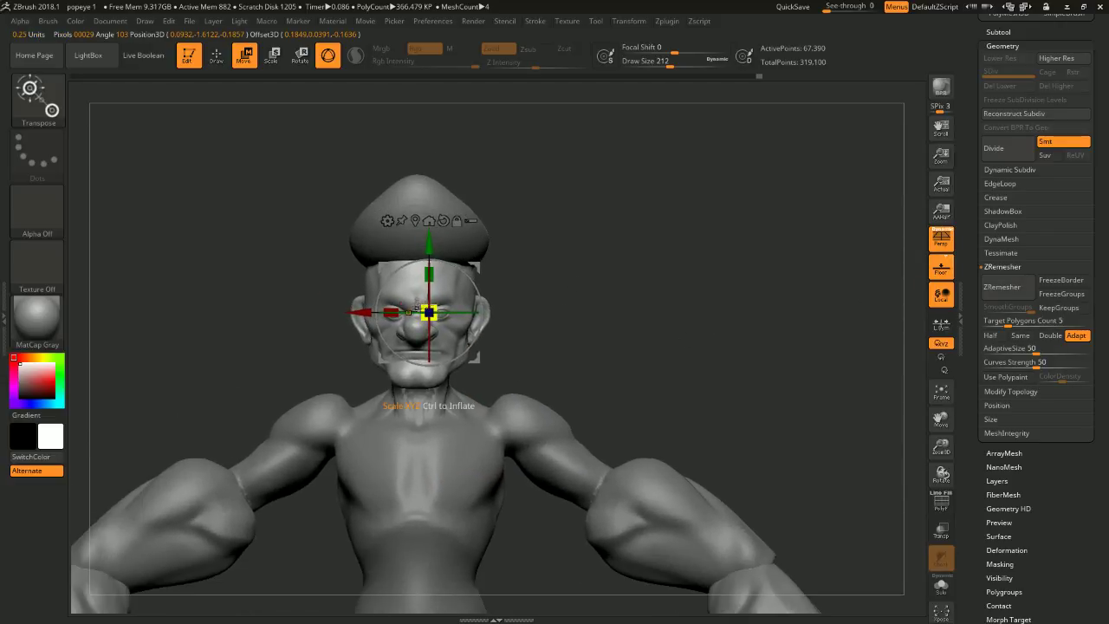
pyautogui.hotkey('ctrl', 'z')
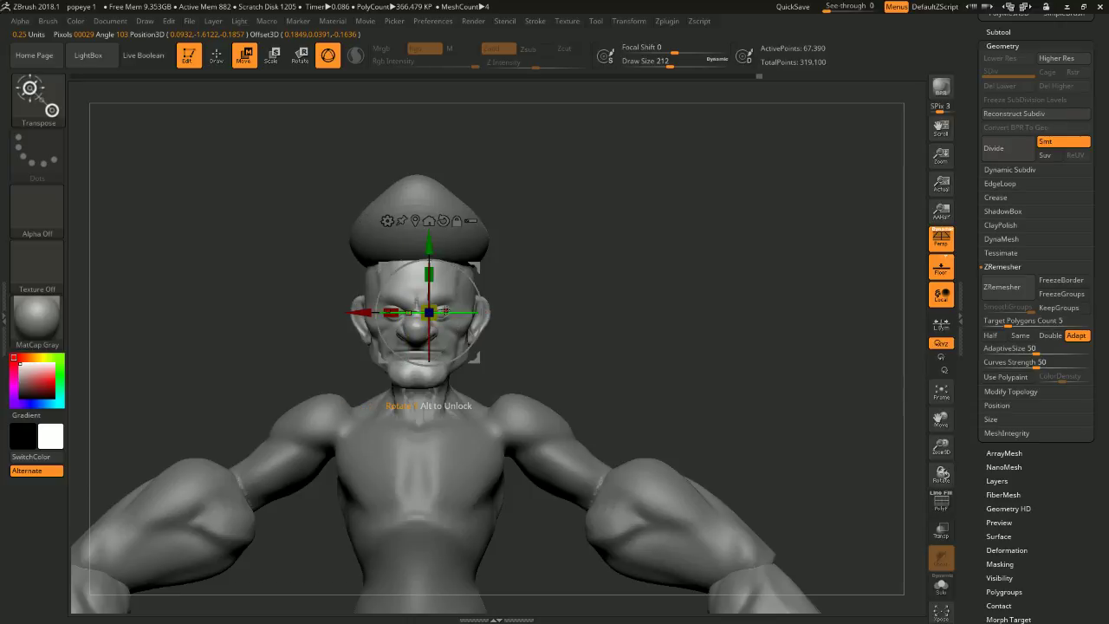
# - Scale the head narrower along X by a factor of about 0.97
pyautogui.moveTo(392, 313)
pyautogui.mouseDown()
pyautogui.moveTo(381, 313)
pyautogui.moveTo(397, 313)
pyautogui.mouseUp()
pyautogui.moveTo(580, 287); pyautogui.dragTo(619, 335)
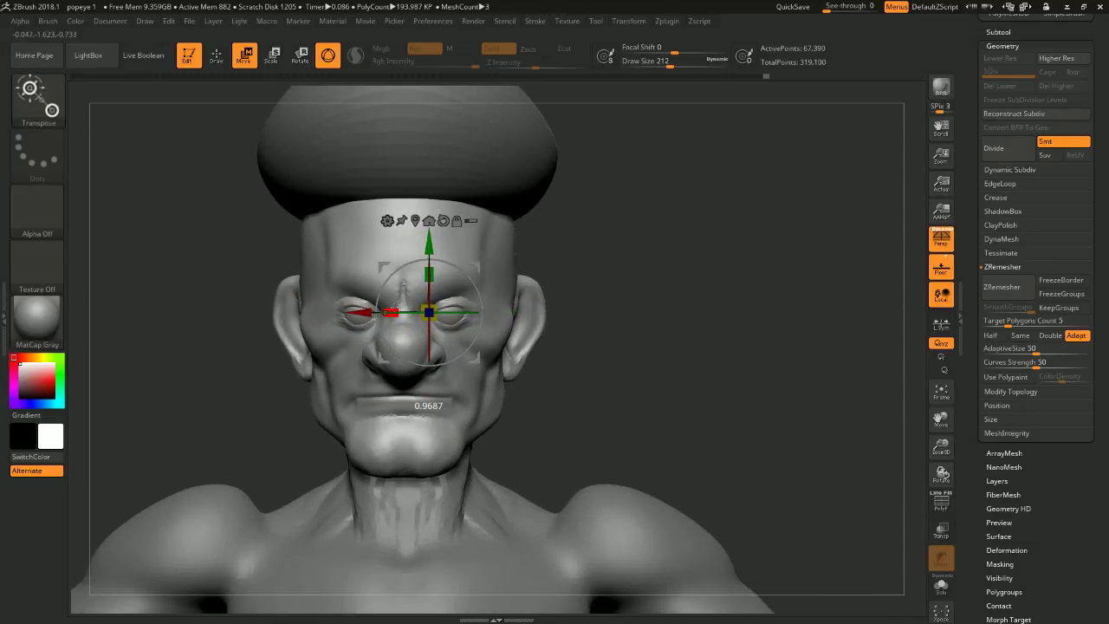
pyautogui.moveTo(546, 264); pyautogui.dragTo(598, 267)
pyautogui.keyDown('alt'); pyautogui.moveTo(597, 267); pyautogui.dragTo(606, 218); pyautogui.keyUp('alt')
pyautogui.keyDown('shift'); pyautogui.moveTo(545, 286); pyautogui.dragTo(580, 267); pyautogui.keyUp('shift')
pyautogui.keyDown('alt'); pyautogui.moveTo(581, 267); pyautogui.dragTo(583, 284); pyautogui.keyUp('alt')
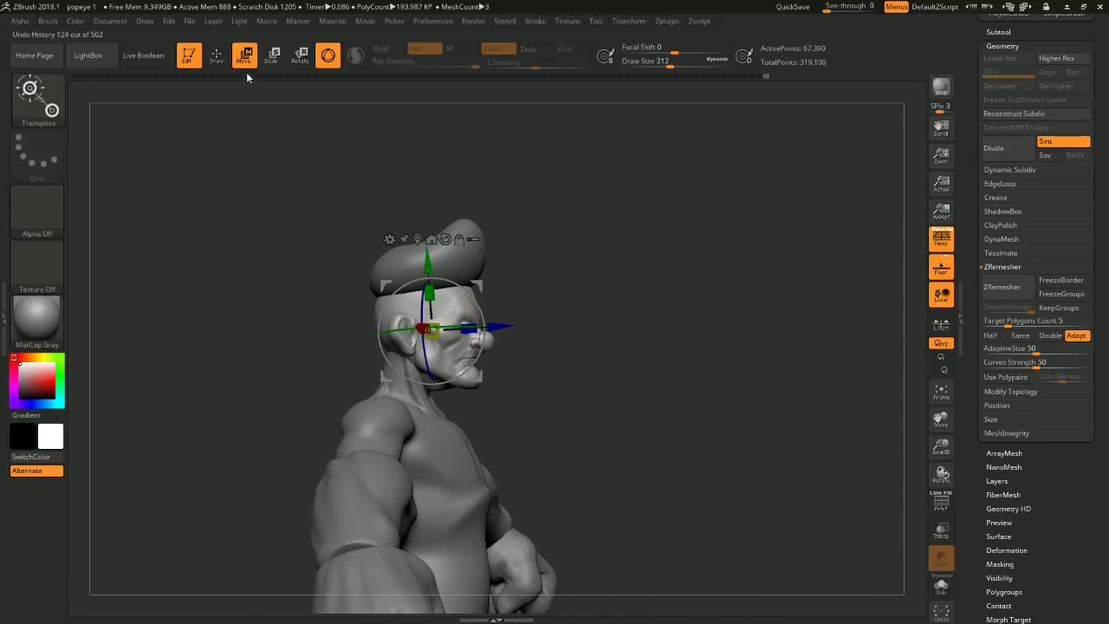
# - Select the hat and scale it slightly narrower along X to fit the head
pyautogui.press('q')
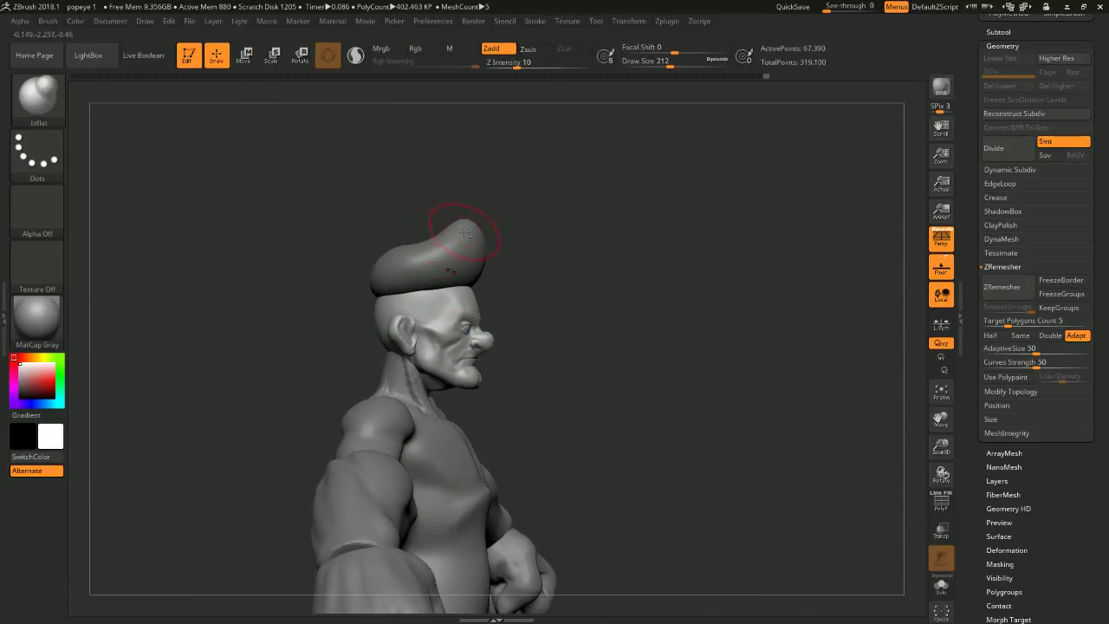
pyautogui.keyDown('alt'); pyautogui.click(464, 231); pyautogui.keyUp('alt')
pyautogui.moveTo(545, 230); pyautogui.dragTo(629, 260)
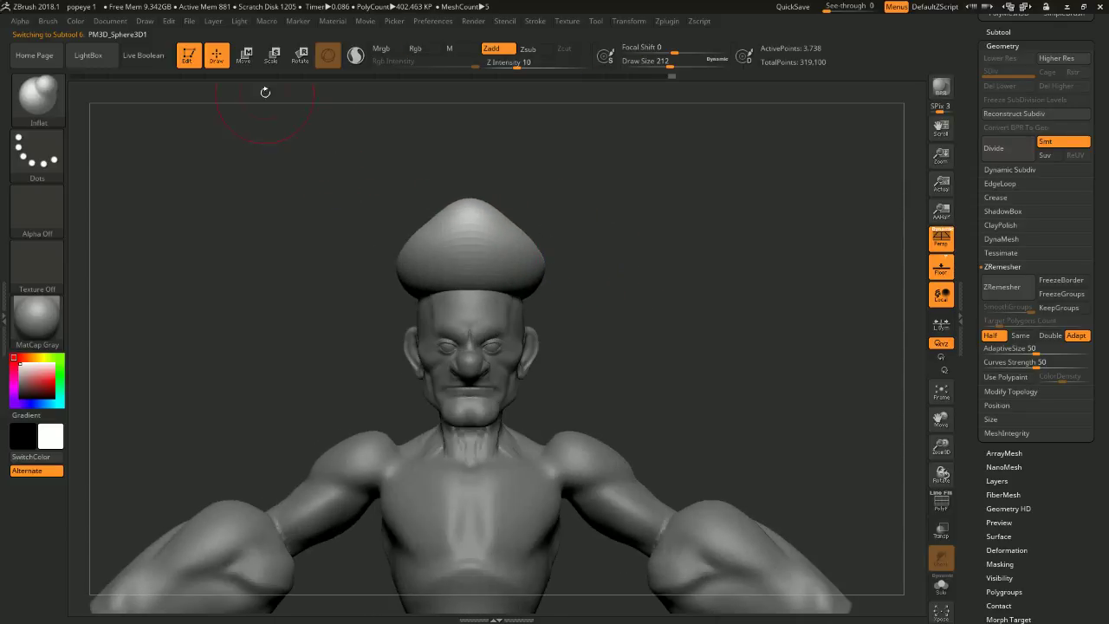
pyautogui.press('w')
pyautogui.keyDown('alt'); pyautogui.moveTo(476, 141); pyautogui.dragTo(458, 196, button='right'); pyautogui.keyUp('alt')
pyautogui.moveTo(432, 232); pyautogui.dragTo(443, 232)
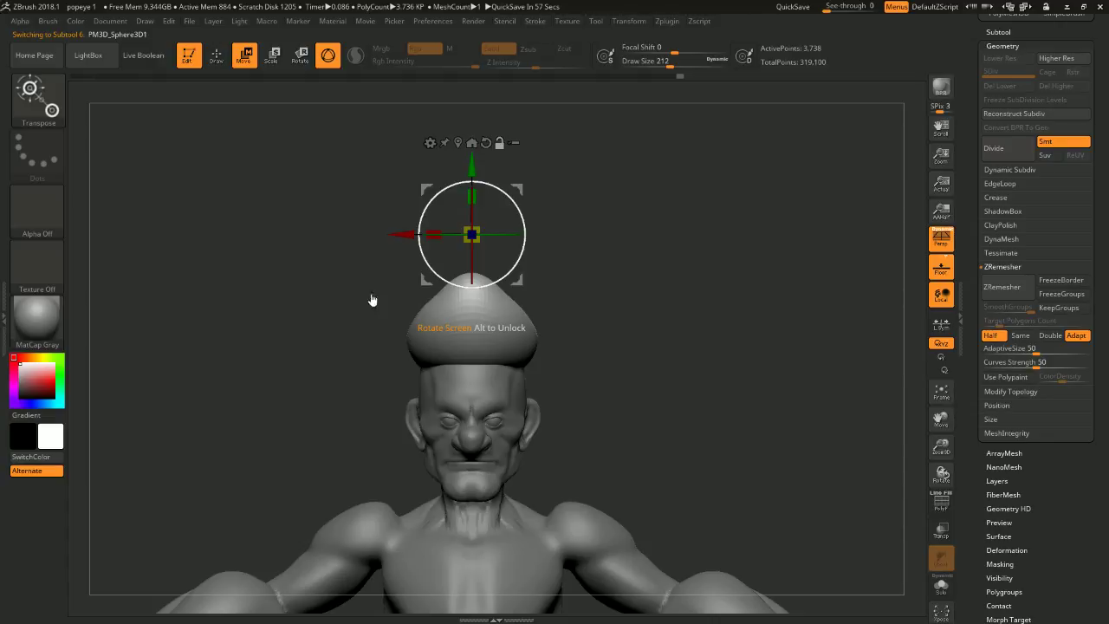
pyautogui.moveTo(371, 298); pyautogui.dragTo(288, 79)
pyautogui.click(217, 57)
# - Reshape the hat's sides and lower edge with the Move brush at a draw size of about 280
pyautogui.moveTo(607, 208)
pyautogui.keyDown('shift'); pyautogui.mouseDown()
pyautogui.moveTo(644, 216)
pyautogui.moveTo(642, 204)
pyautogui.mouseUp(); pyautogui.keyUp('shift')
pyautogui.press('space')
pyautogui.press('b')
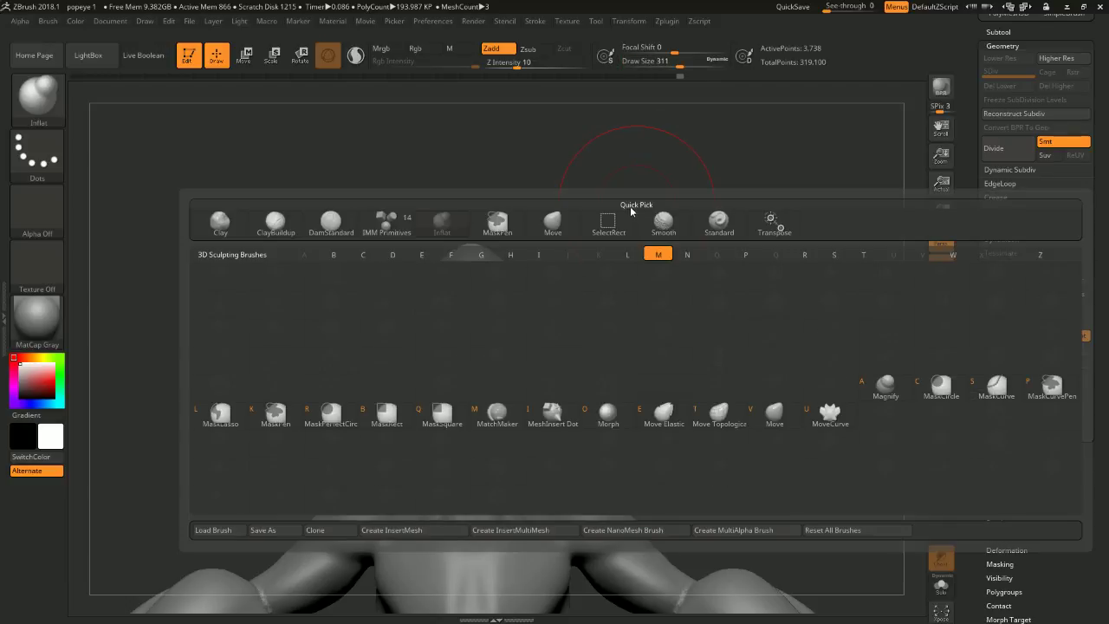
pyautogui.press('m')
pyautogui.press('v')
pyautogui.press('space')
pyautogui.moveTo(503, 260); pyautogui.dragTo(519, 275)
pyautogui.moveTo(573, 208)
pyautogui.mouseDown()
pyautogui.moveTo(589, 213)
pyautogui.moveTo(571, 192)
pyautogui.moveTo(519, 283)
pyautogui.moveTo(569, 277)
pyautogui.moveTo(537, 286)
pyautogui.moveTo(546, 319)
pyautogui.mouseUp()
pyautogui.moveTo(494, 267); pyautogui.dragTo(485, 265)
pyautogui.moveTo(381, 258)
pyautogui.mouseDown()
pyautogui.moveTo(566, 257)
pyautogui.moveTo(520, 238)
pyautogui.mouseUp()
pyautogui.moveTo(419, 284); pyautogui.dragTo(428, 298)
pyautogui.moveTo(607, 248)
pyautogui.mouseDown()
pyautogui.moveTo(515, 248)
pyautogui.moveTo(597, 269)
pyautogui.moveTo(599, 292)
pyautogui.moveTo(624, 257)
pyautogui.moveTo(639, 310)
pyautogui.moveTo(617, 187)
pyautogui.moveTo(520, 208)
pyautogui.moveTo(592, 207)
pyautogui.moveTo(607, 235)
pyautogui.mouseUp()
pyautogui.keyDown('alt'); pyautogui.click(459, 314); pyautogui.keyUp('alt')
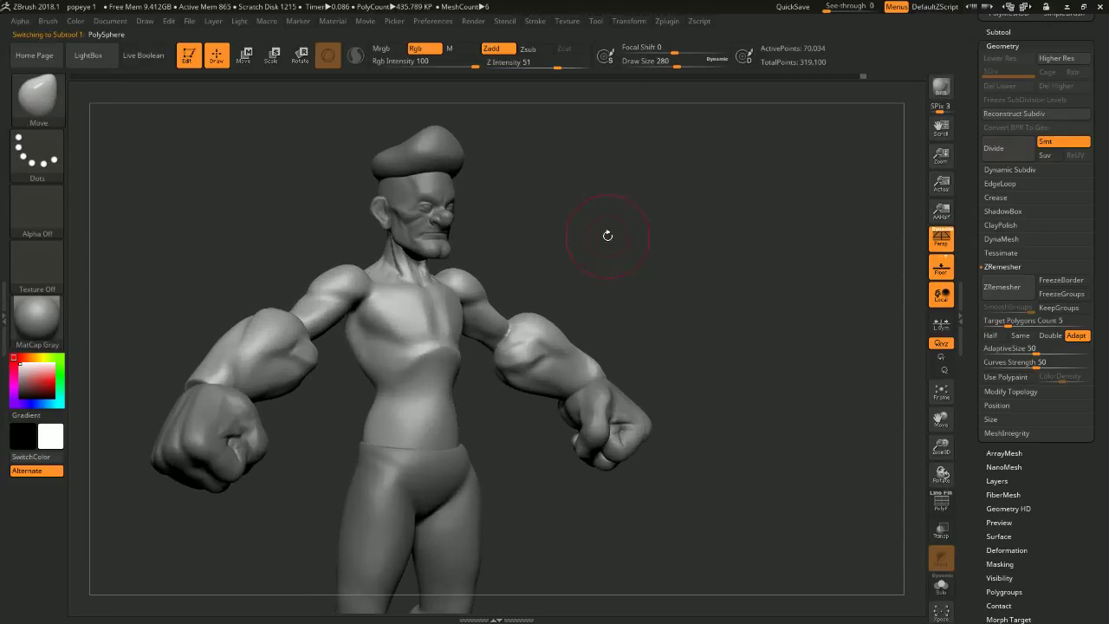
pyautogui.keyDown('alt'); pyautogui.click(445, 147); pyautogui.keyUp('alt')
pyautogui.keyDown('alt'); pyautogui.moveTo(517, 131); pyautogui.dragTo(533, 195); pyautogui.keyUp('alt')
pyautogui.click(244, 60)
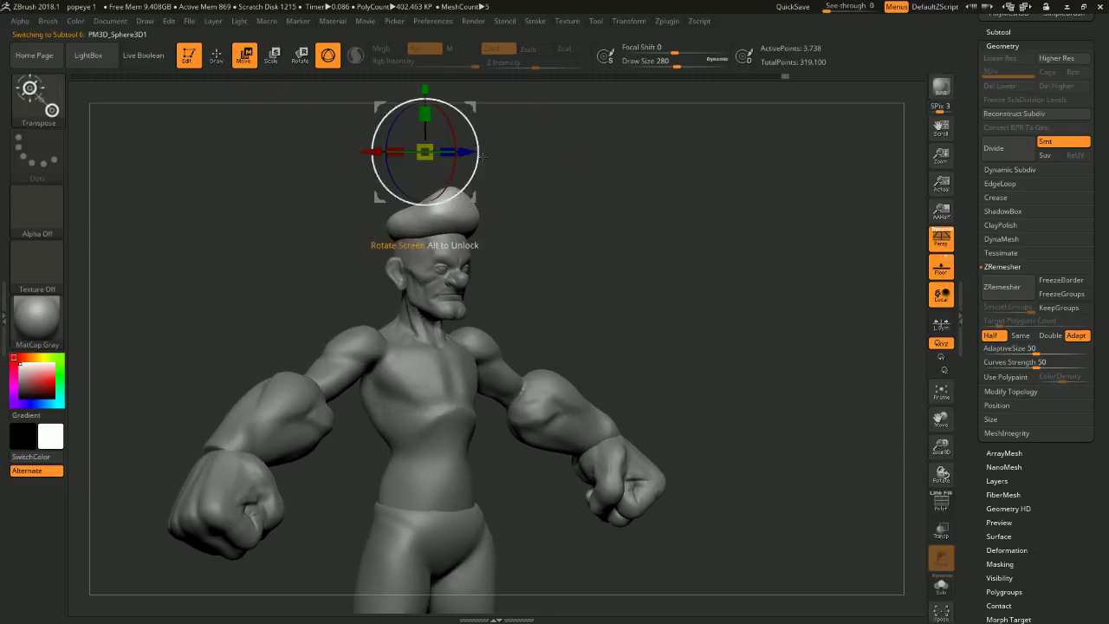
pyautogui.press('q')
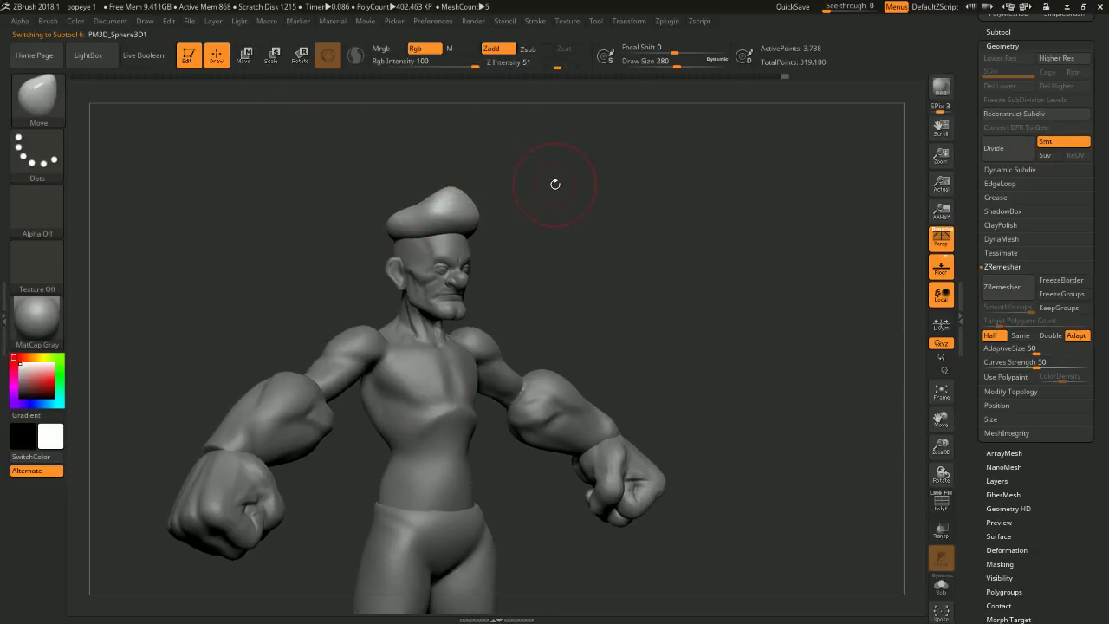
# - Insert a QCube from the IMM Primitives brush at the front of the hat
pyautogui.press('b')
pyautogui.press('i')
pyautogui.press('p')
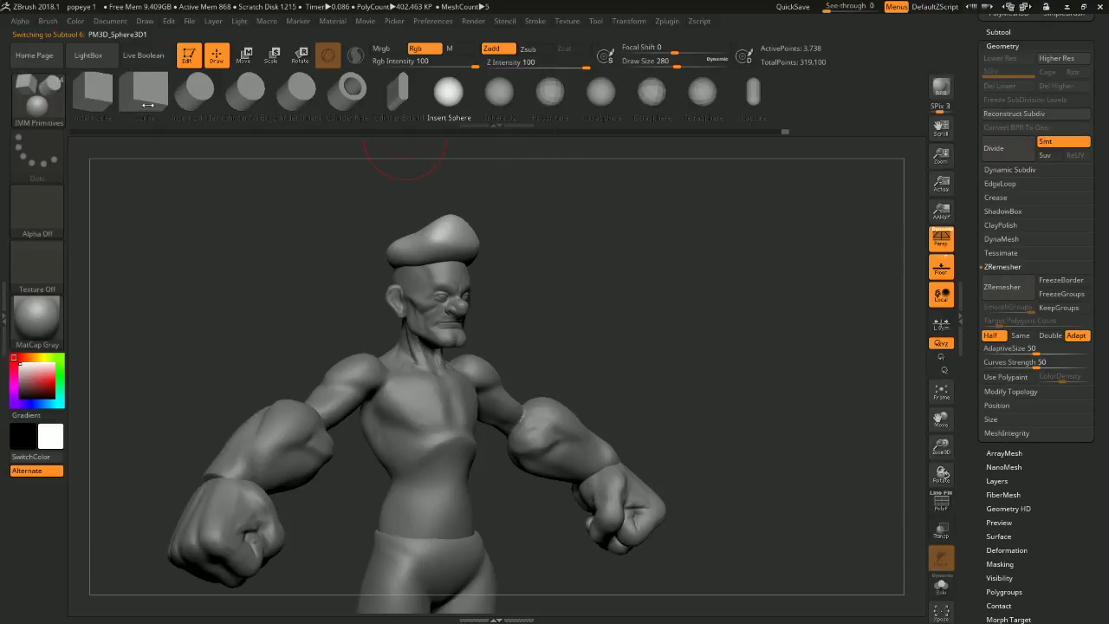
pyautogui.click(146, 102)
pyautogui.moveTo(567, 230)
pyautogui.keyDown('shift'); pyautogui.mouseDown()
pyautogui.moveTo(446, 239)
pyautogui.moveTo(649, 231)
pyautogui.mouseUp(); pyautogui.keyUp('shift')
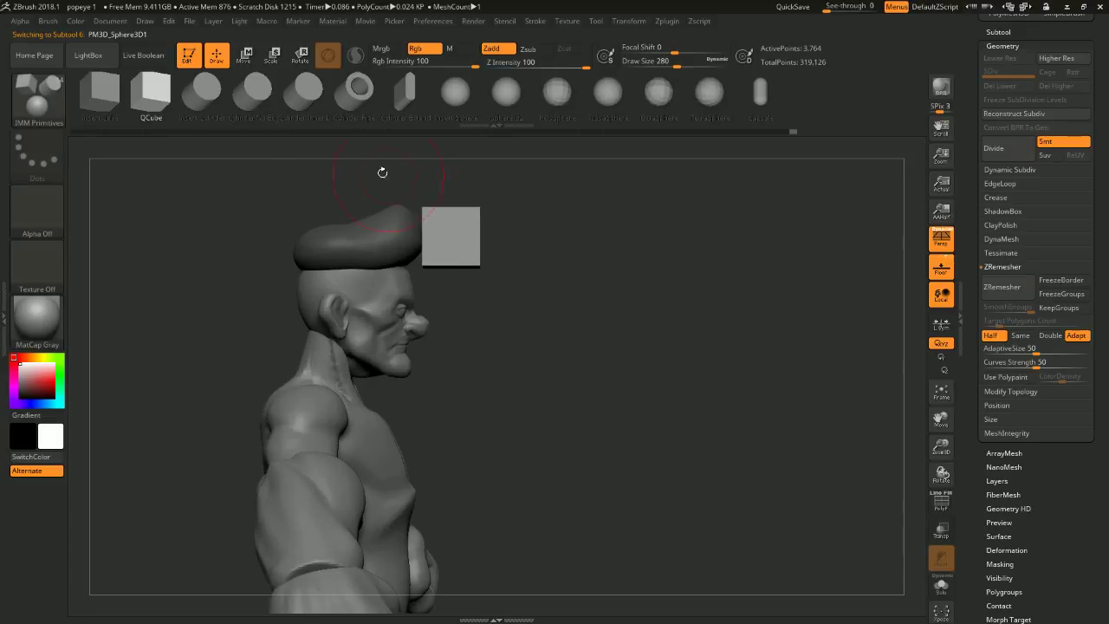
# - Scale the inserted cube and move it back against the hat's front as the base of a visor
pyautogui.click(246, 56)
pyautogui.moveTo(423, 307); pyautogui.dragTo(422, 249)
pyautogui.keyDown('shift'); pyautogui.moveTo(527, 200); pyautogui.dragTo(528, 272); pyautogui.keyUp('shift')
pyautogui.moveTo(427, 379); pyautogui.dragTo(427, 405)
pyautogui.keyDown('shift'); pyautogui.moveTo(528, 359); pyautogui.dragTo(576, 288); pyautogui.keyUp('shift')
pyautogui.keyDown('alt'); pyautogui.moveTo(575, 288); pyautogui.dragTo(577, 322); pyautogui.keyUp('alt')
pyautogui.moveTo(427, 338); pyautogui.dragTo(360, 338)
pyautogui.moveTo(361, 376); pyautogui.dragTo(361, 361)
# - Mask the cube's outer sides, pull its middle forward into a pointed front and clear the mask
pyautogui.moveTo(546, 313)
pyautogui.mouseDown()
pyautogui.moveTo(449, 310)
pyautogui.moveTo(493, 304)
pyautogui.moveTo(489, 312)
pyautogui.mouseUp()
pyautogui.moveTo(532, 229)
pyautogui.keyDown('ctrl'); pyautogui.mouseDown()
pyautogui.moveTo(456, 273)
pyautogui.moveTo(303, 315)
pyautogui.mouseUp(); pyautogui.keyUp('ctrl')
pyautogui.moveTo(426, 338); pyautogui.dragTo(469, 335)
pyautogui.keyDown('ctrl'); pyautogui.moveTo(490, 296); pyautogui.dragTo(495, 287); pyautogui.keyUp('ctrl')
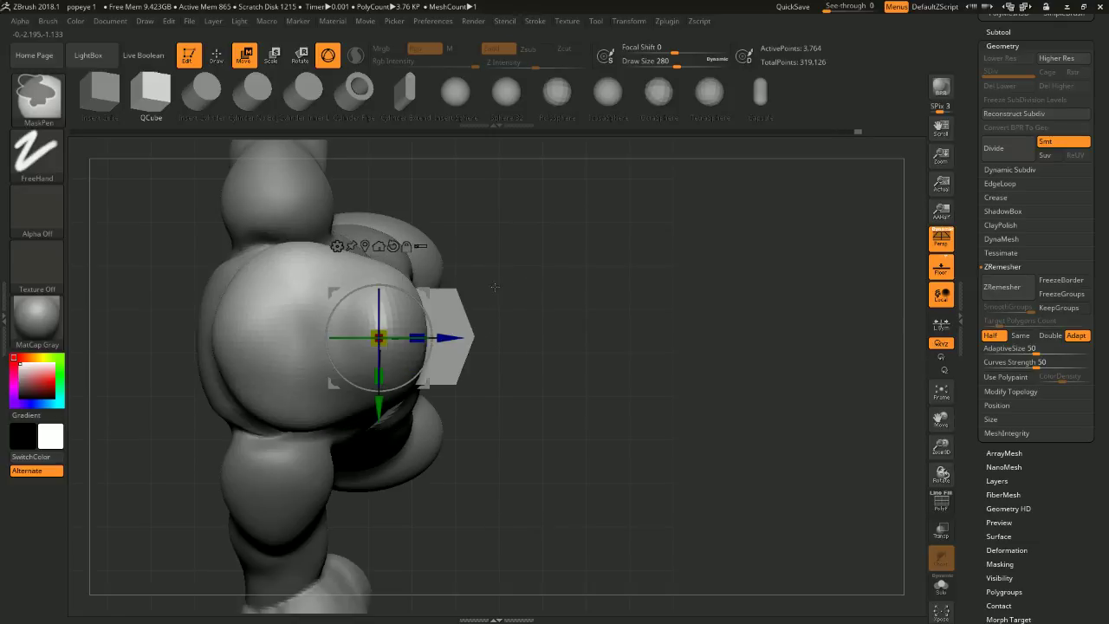
# - Mask the cap's crown so that only the visor stays unmasked, keeping every part of the cap shown
pyautogui.click(217, 56)
pyautogui.keyDown('ctrl'); pyautogui.keyDown('shift'); pyautogui.click(438, 336); pyautogui.keyUp('shift'); pyautogui.keyUp('ctrl')
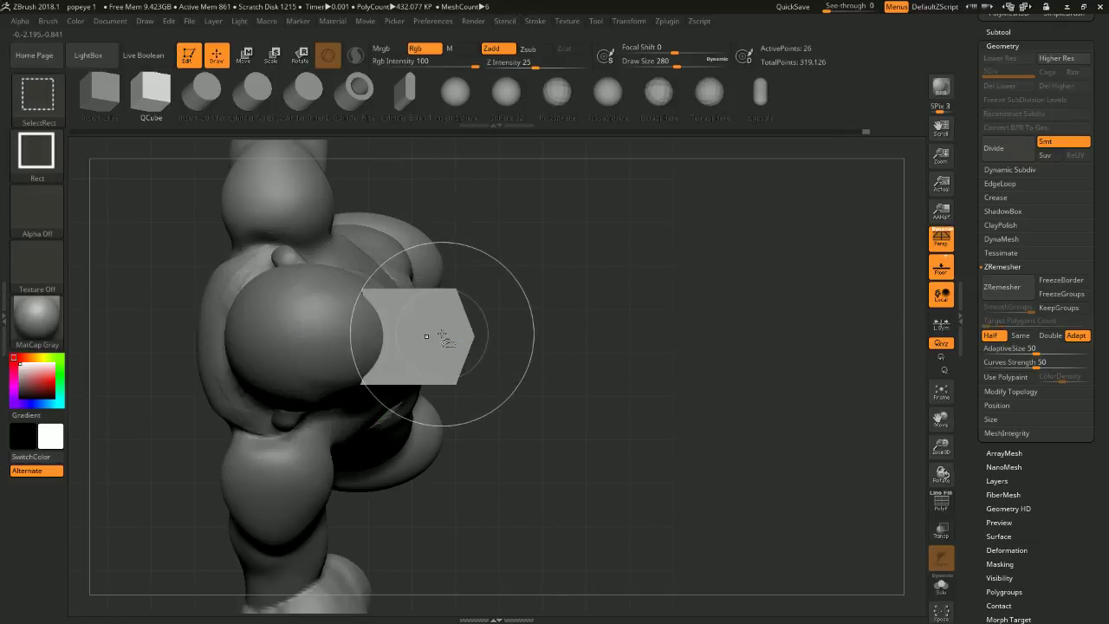
pyautogui.keyDown('ctrl'); pyautogui.click(529, 317); pyautogui.keyUp('ctrl')
pyautogui.keyDown('ctrl'); pyautogui.keyDown('shift'); pyautogui.click(533, 316); pyautogui.keyUp('shift'); pyautogui.keyUp('ctrl')
pyautogui.keyDown('ctrl'); pyautogui.click(537, 319); pyautogui.keyUp('ctrl')
# - Widen the cap's visor with the gizmo and fine-tune its shape against the crown
pyautogui.click(255, 58)
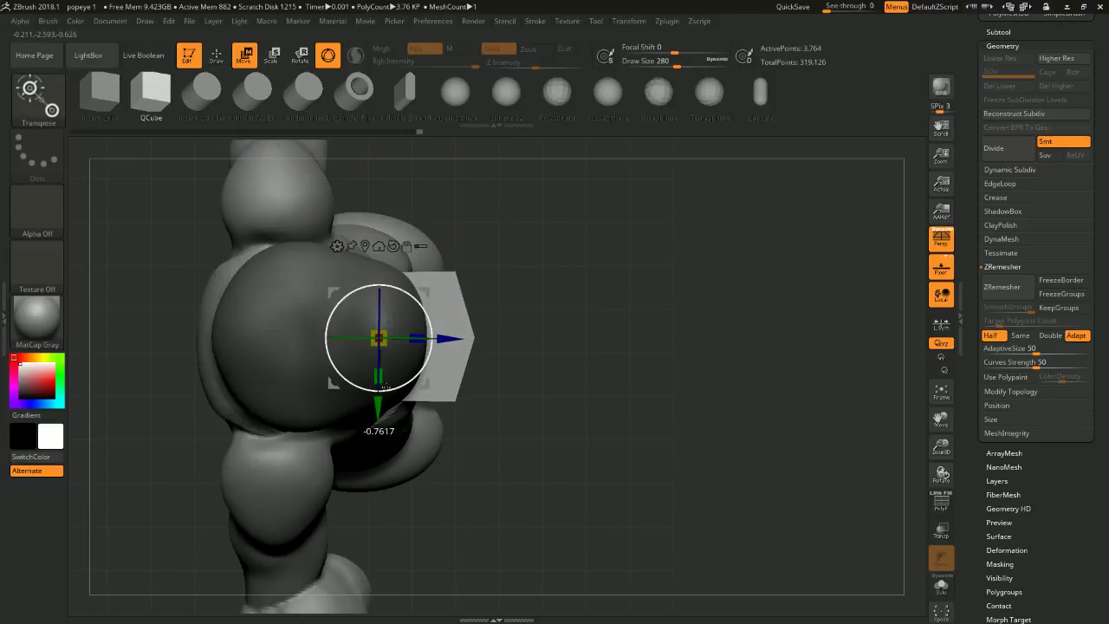
pyautogui.moveTo(534, 384); pyautogui.dragTo(578, 270)
pyautogui.moveTo(425, 314); pyautogui.dragTo(414, 296)
pyautogui.moveTo(512, 323); pyautogui.dragTo(502, 282)
pyautogui.click(216, 55)
# - Switch to the body subtool and examine the cap's profile on the figure from the side
pyautogui.moveTo(384, 148)
pyautogui.mouseDown()
pyautogui.moveTo(570, 322)
pyautogui.moveTo(520, 338)
pyautogui.moveTo(532, 346)
pyautogui.moveTo(540, 273)
pyautogui.moveTo(528, 239)
pyautogui.mouseUp()
pyautogui.keyDown('alt'); pyautogui.click(432, 342); pyautogui.keyUp('alt')
pyautogui.moveTo(548, 286); pyautogui.dragTo(532, 240)
pyautogui.press('shift')
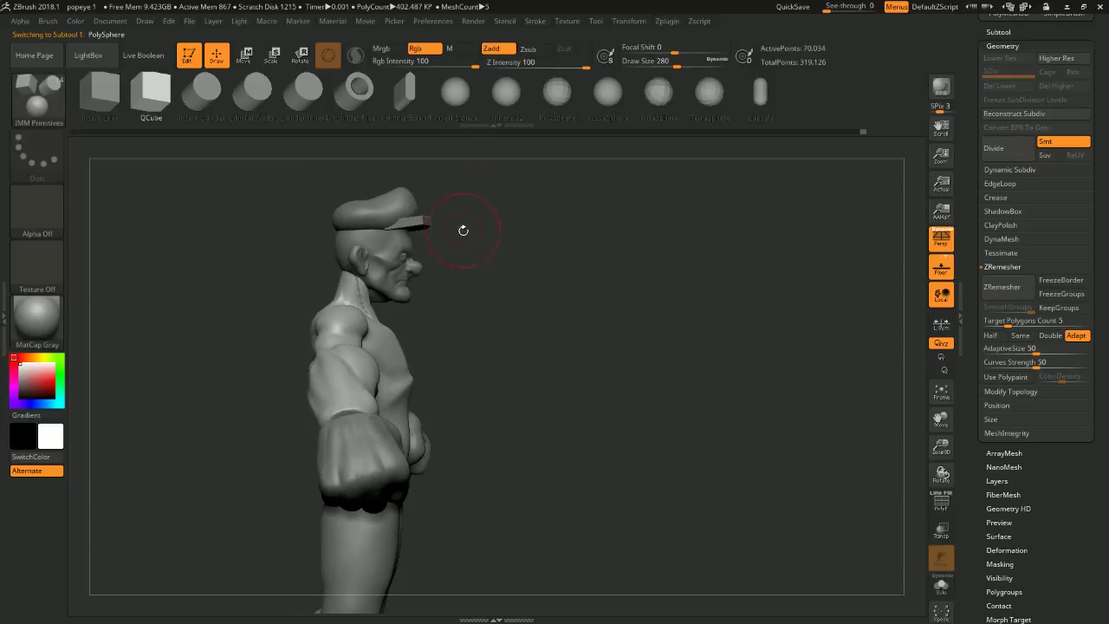
pyautogui.moveTo(462, 206); pyautogui.dragTo(371, 167)
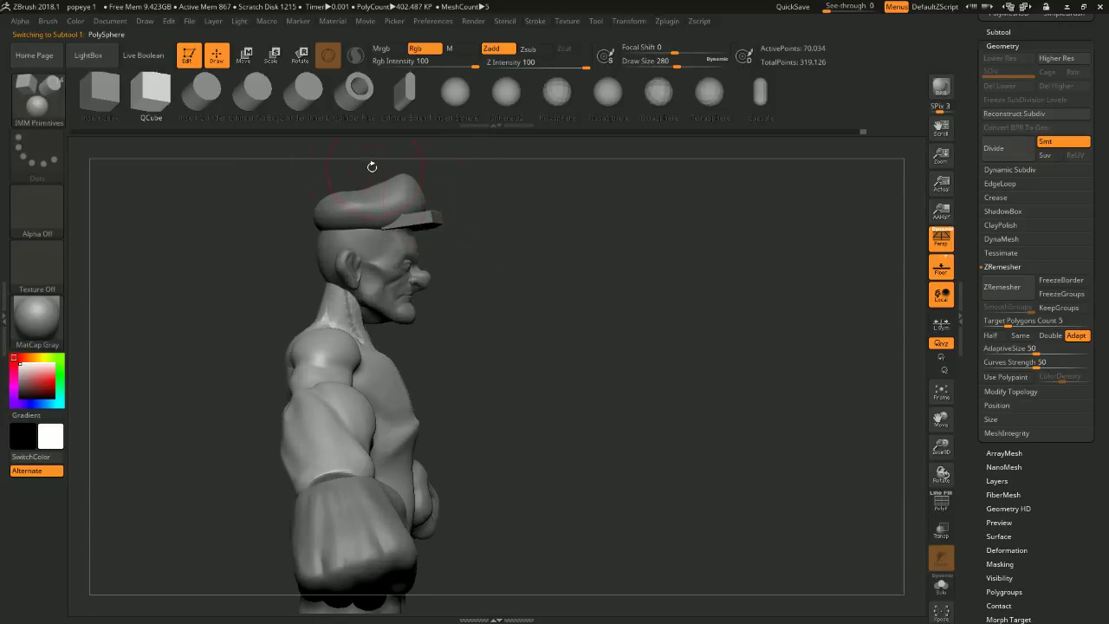
# - Select the cap subtool and adjust its fit on the head with small gizmo changes
pyautogui.keyDown('alt'); pyautogui.click(394, 215); pyautogui.keyUp('alt')
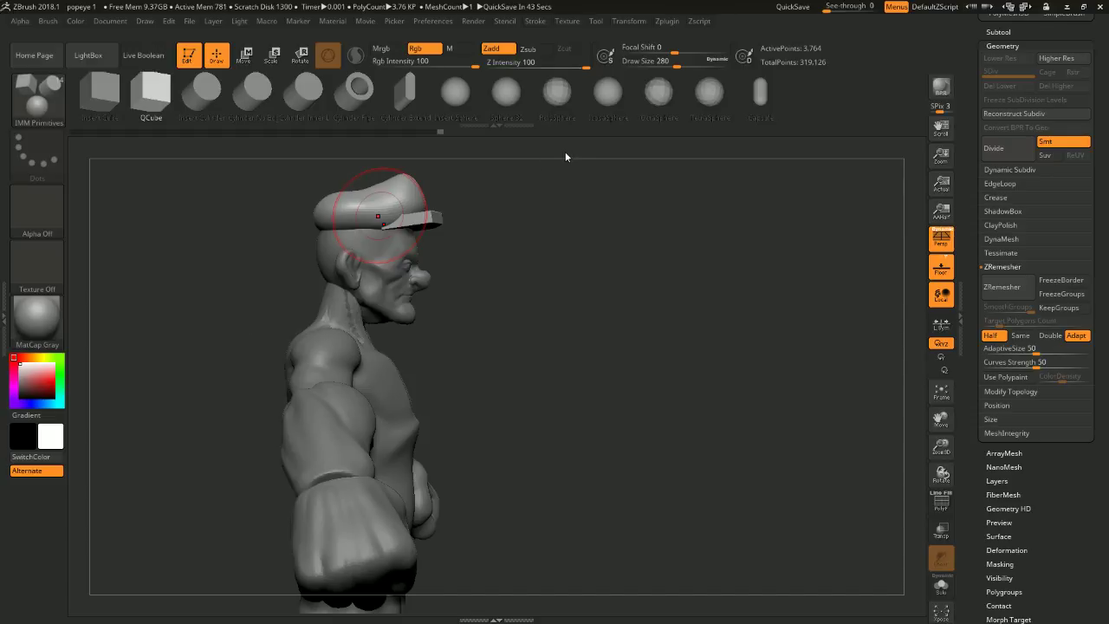
pyautogui.moveTo(606, 282); pyautogui.dragTo(307, 183)
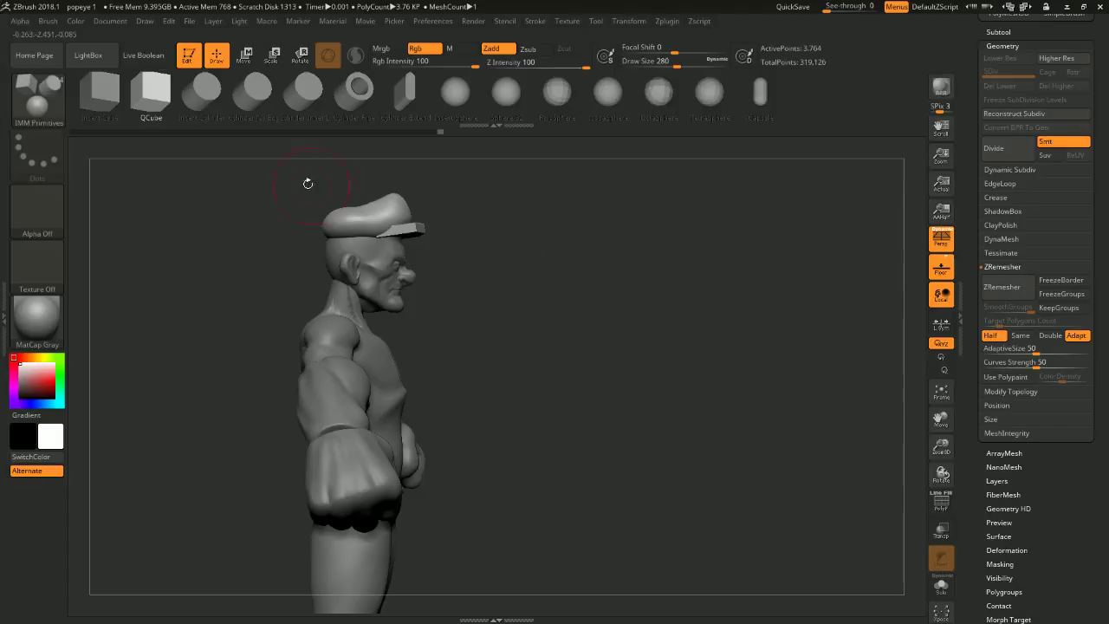
pyautogui.press('w')
pyautogui.keyDown('alt'); pyautogui.click(415, 287); pyautogui.keyUp('alt')
pyautogui.moveTo(398, 312); pyautogui.dragTo(398, 315)
pyautogui.moveTo(575, 319); pyautogui.dragTo(576, 372)
pyautogui.moveTo(400, 316); pyautogui.dragTo(400, 317)
pyautogui.moveTo(480, 266)
pyautogui.keyDown('alt'); pyautogui.mouseDown()
pyautogui.moveTo(505, 313)
pyautogui.moveTo(489, 307)
pyautogui.moveTo(475, 265)
pyautogui.mouseUp(); pyautogui.keyUp('alt')
pyautogui.moveTo(189, 162); pyautogui.dragTo(512, 276)
pyautogui.click(217, 55)
# - Make the body the active subtool and mask both arms, leaving the torso unmasked and all parts shown
pyautogui.moveTo(567, 247)
pyautogui.keyDown('alt'); pyautogui.mouseDown()
pyautogui.moveTo(564, 191)
pyautogui.moveTo(550, 256)
pyautogui.mouseUp(); pyautogui.keyUp('alt')
pyautogui.keyDown('alt'); pyautogui.click(462, 331); pyautogui.keyUp('alt')
pyautogui.moveTo(564, 322); pyautogui.dragTo(549, 258)
pyautogui.click(245, 55)
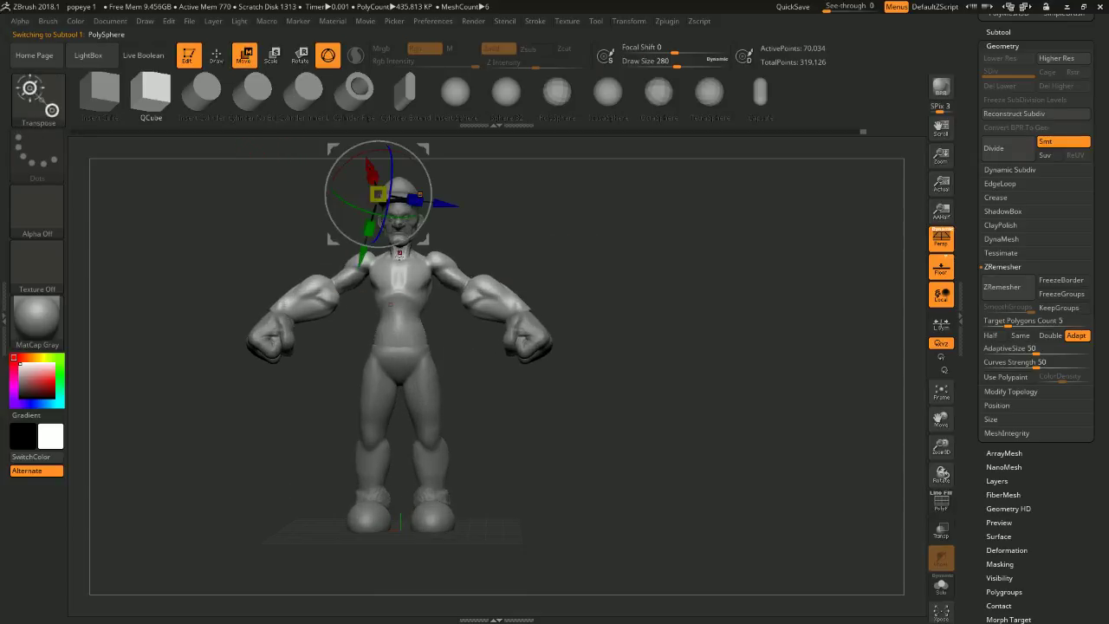
pyautogui.click(401, 310)
pyautogui.click(222, 54)
pyautogui.keyDown('ctrl'); pyautogui.keyDown('shift'); pyautogui.click(431, 258); pyautogui.keyUp('shift'); pyautogui.keyUp('ctrl')
pyautogui.keyDown('ctrl'); pyautogui.keyDown('shift'); pyautogui.click(450, 258); pyautogui.keyUp('shift'); pyautogui.keyUp('ctrl')
pyautogui.keyDown('ctrl'); pyautogui.keyDown('shift'); pyautogui.click(468, 278); pyautogui.keyUp('shift'); pyautogui.keyUp('ctrl')
pyautogui.keyDown('ctrl'); pyautogui.keyDown('shift'); pyautogui.click(457, 274); pyautogui.keyUp('shift'); pyautogui.keyUp('ctrl')
pyautogui.keyDown('ctrl'); pyautogui.keyDown('shift'); pyautogui.moveTo(495, 314); pyautogui.dragTo(547, 330); pyautogui.keyUp('shift'); pyautogui.keyUp('ctrl')
pyautogui.hotkey('ctrl', 'z')
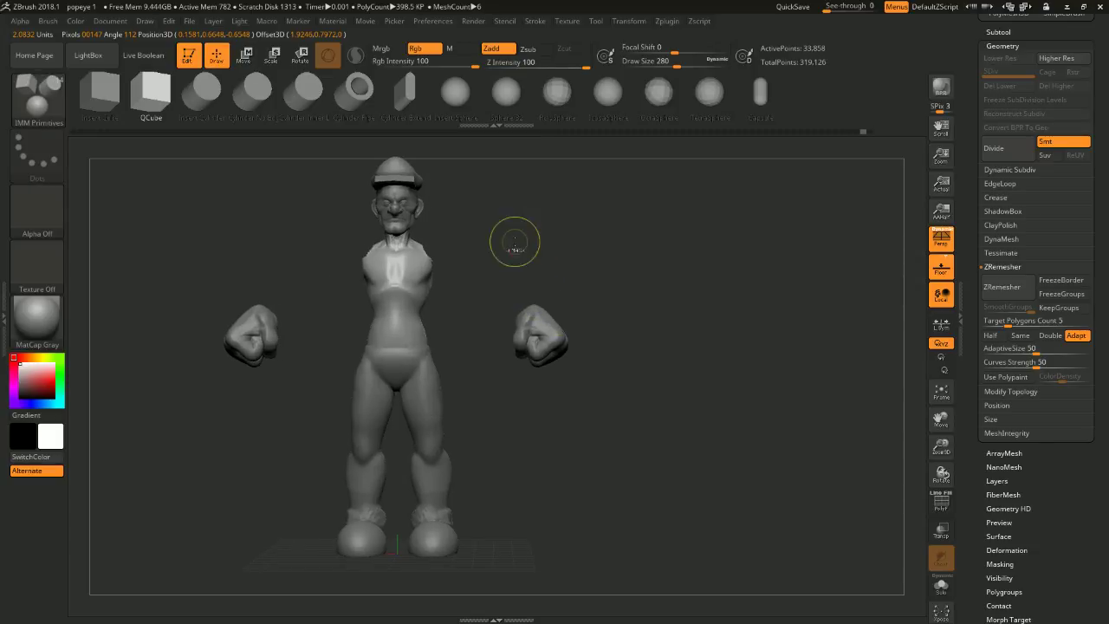
pyautogui.keyDown('ctrl'); pyautogui.keyDown('shift'); pyautogui.click(537, 240); pyautogui.keyUp('shift'); pyautogui.keyUp('ctrl')
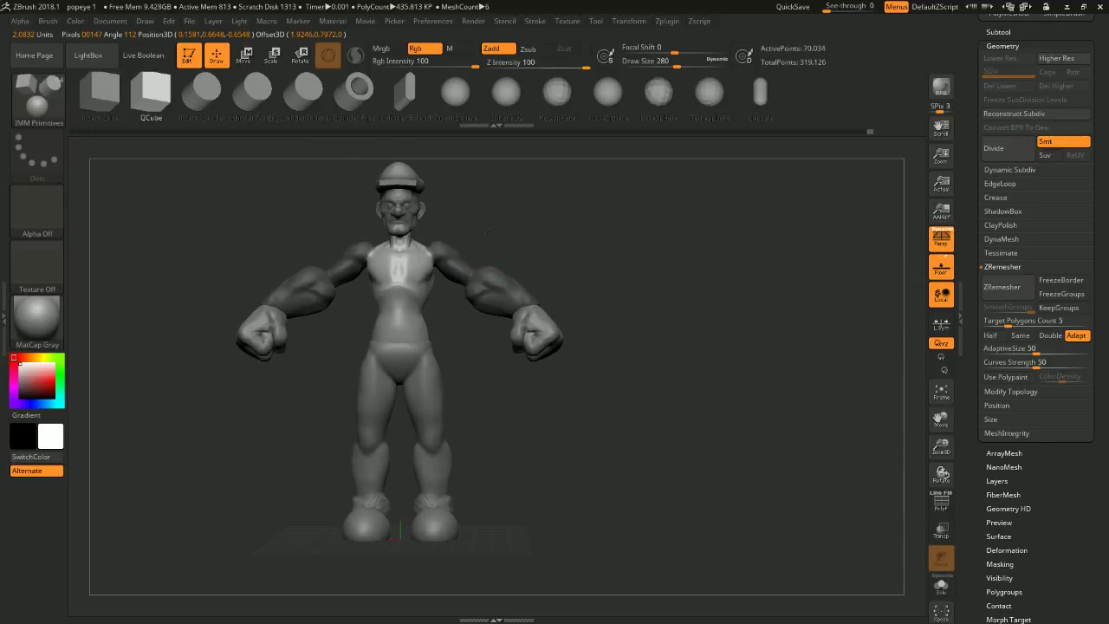
# - Set the multi-subtool transform to cover the torso and legs, excluding the head, cap and hands, and straighten the gizmo
pyautogui.moveTo(482, 478); pyautogui.dragTo(426, 346)
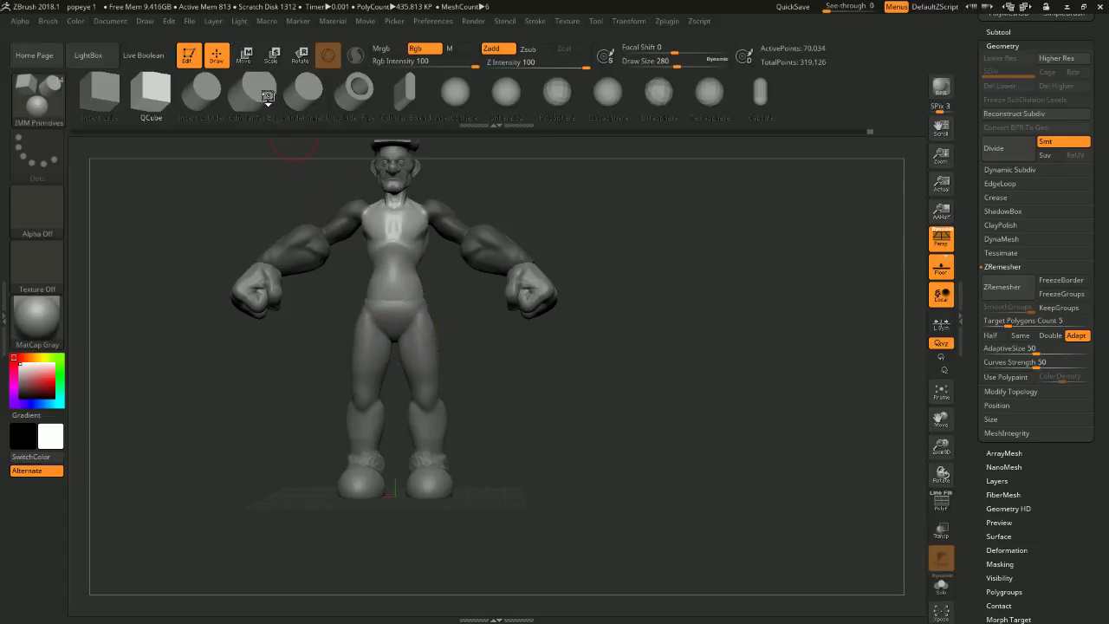
pyautogui.press('w')
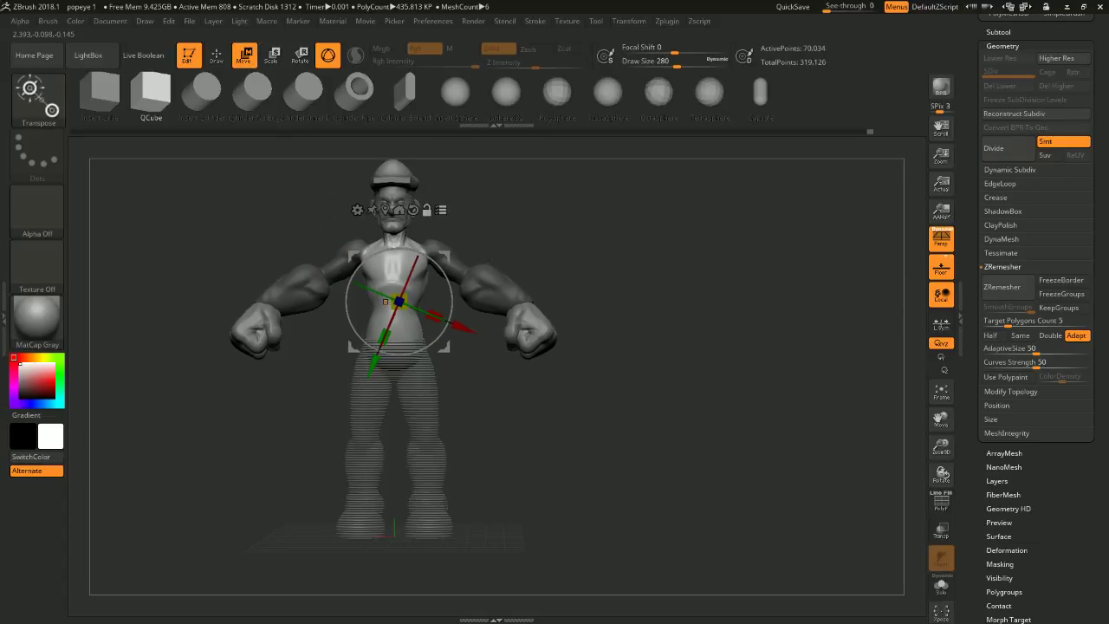
pyautogui.moveTo(575, 272)
pyautogui.keyDown('ctrl'); pyautogui.keyDown('shift'); pyautogui.mouseDown()
pyautogui.moveTo(409, 364)
pyautogui.moveTo(333, 537)
pyautogui.mouseUp(); pyautogui.keyUp('shift'); pyautogui.keyUp('ctrl')
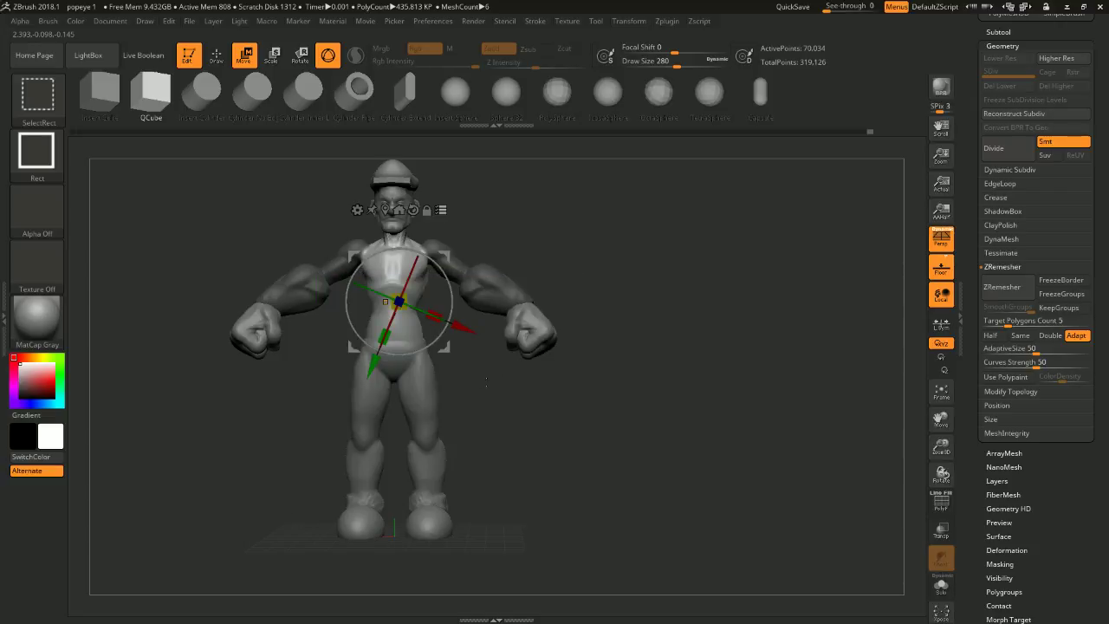
pyautogui.keyDown('ctrl'); pyautogui.keyDown('alt'); pyautogui.keyDown('shift'); pyautogui.moveTo(499, 168); pyautogui.dragTo(342, 206); pyautogui.keyUp('shift'); pyautogui.keyUp('alt'); pyautogui.keyUp('ctrl')
pyautogui.keyDown('alt'); pyautogui.moveTo(504, 230); pyautogui.dragTo(504, 232); pyautogui.keyUp('alt')
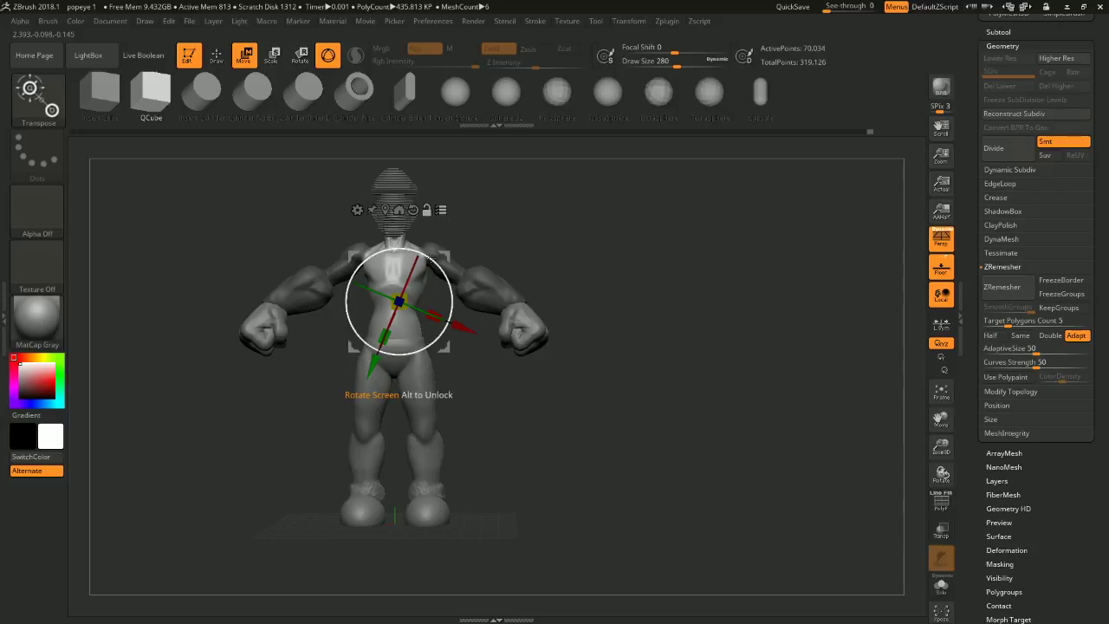
pyautogui.keyDown('alt'); pyautogui.click(414, 208); pyautogui.keyUp('alt')
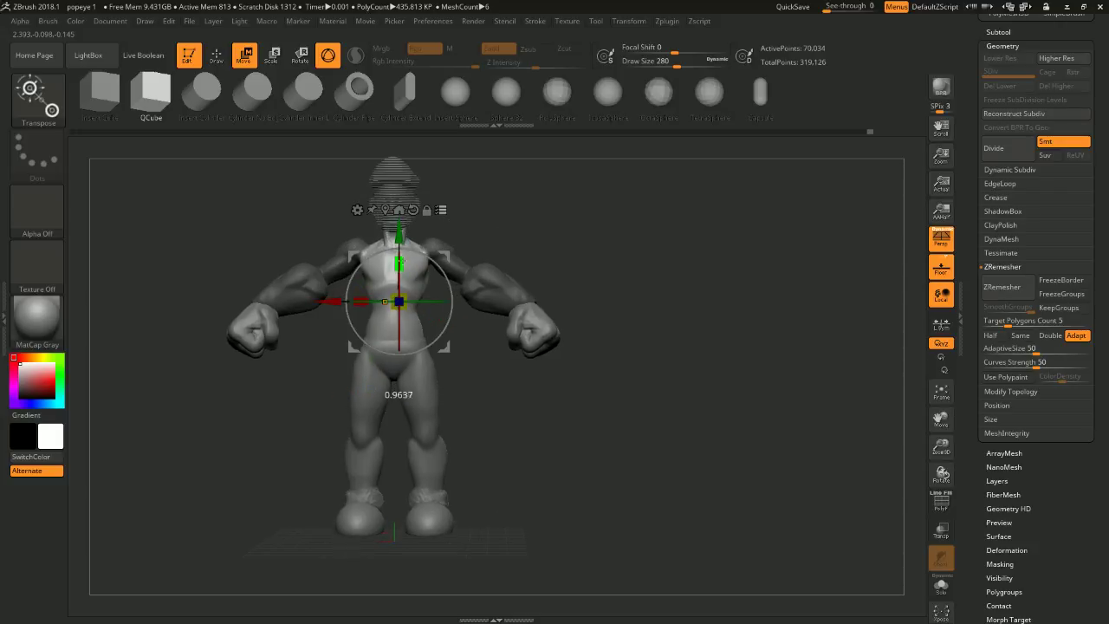
pyautogui.press('ctrl')
pyautogui.keyDown('ctrl'); pyautogui.keyDown('alt'); pyautogui.keyDown('shift'); pyautogui.moveTo(596, 330); pyautogui.dragTo(509, 380); pyautogui.keyUp('shift'); pyautogui.keyUp('alt'); pyautogui.keyUp('ctrl')
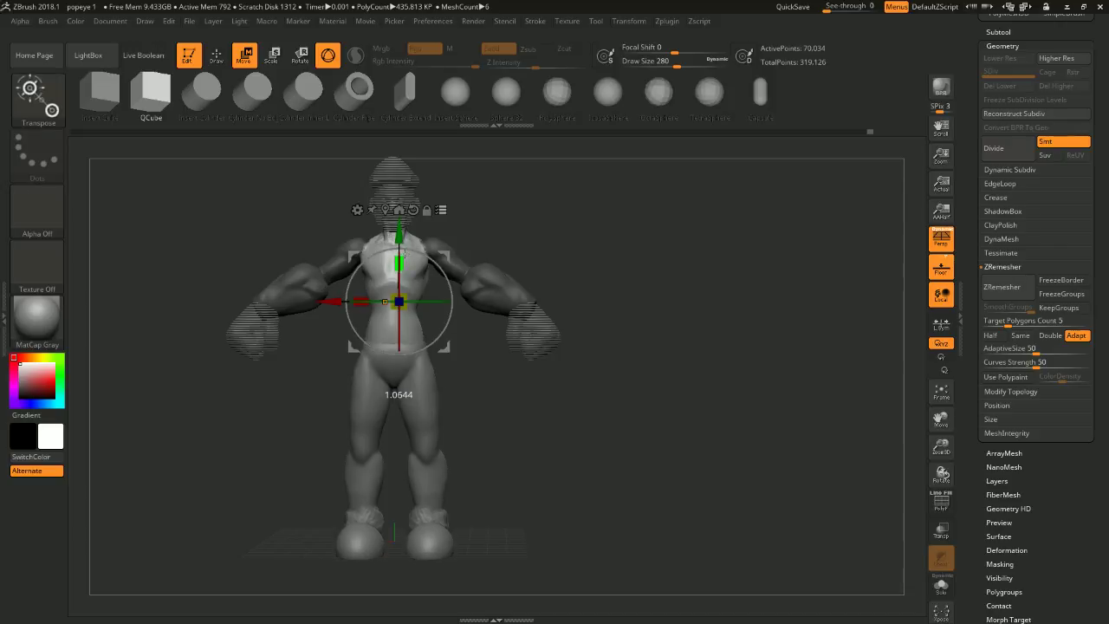
# - Reposition the gizmo's pivot up to the base of the neck without transforming the meshes
pyautogui.keyDown('alt'); pyautogui.moveTo(411, 232); pyautogui.dragTo(410, 269, button='right'); pyautogui.keyUp('alt')
pyautogui.keyDown('alt'); pyautogui.moveTo(398, 273); pyautogui.dragTo(398, 210); pyautogui.keyUp('alt')
pyautogui.moveTo(468, 227)
pyautogui.keyDown('ctrl'); pyautogui.mouseDown(button='right')
pyautogui.moveTo(474, 258)
pyautogui.moveTo(470, 227)
pyautogui.mouseUp(button='right'); pyautogui.keyUp('ctrl')
pyautogui.keyDown('alt'); pyautogui.moveTo(393, 188); pyautogui.dragTo(394, 201); pyautogui.keyUp('alt')
pyautogui.keyDown('alt'); pyautogui.moveTo(523, 240); pyautogui.dragTo(548, 171, button='right'); pyautogui.keyUp('alt')
pyautogui.keyDown('shift'); pyautogui.moveTo(547, 171); pyautogui.dragTo(547, 251, button='right'); pyautogui.keyUp('shift')
pyautogui.hotkey('ctrl', 'shift')
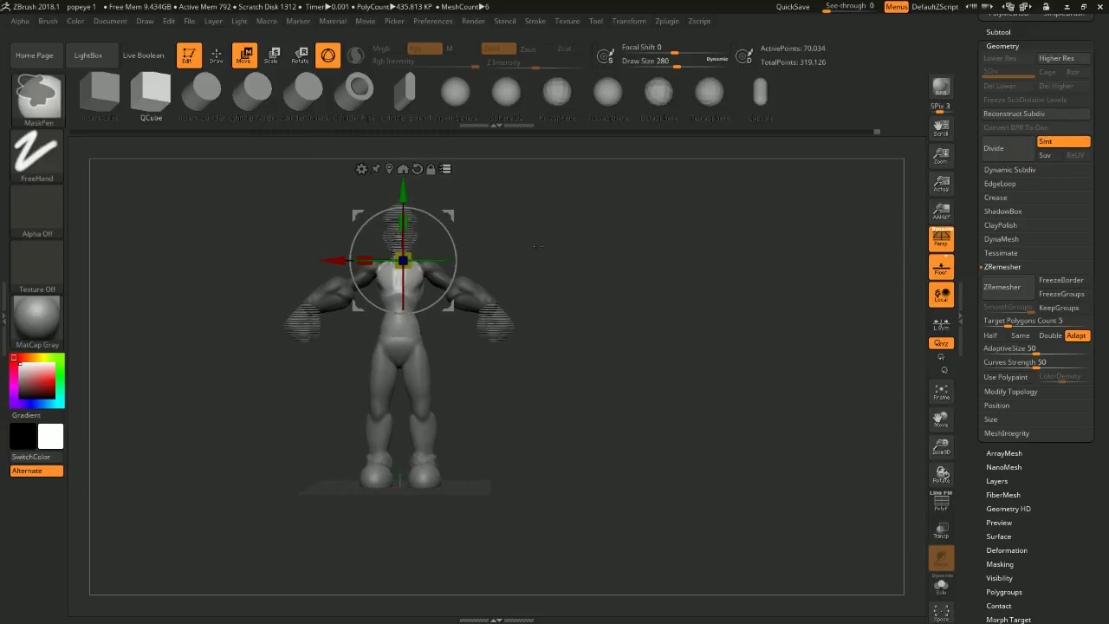
pyautogui.moveTo(514, 227)
pyautogui.keyDown('ctrl'); pyautogui.mouseDown(button='right')
pyautogui.moveTo(545, 260)
pyautogui.moveTo(524, 240)
pyautogui.mouseUp(button='right'); pyautogui.keyUp('ctrl')
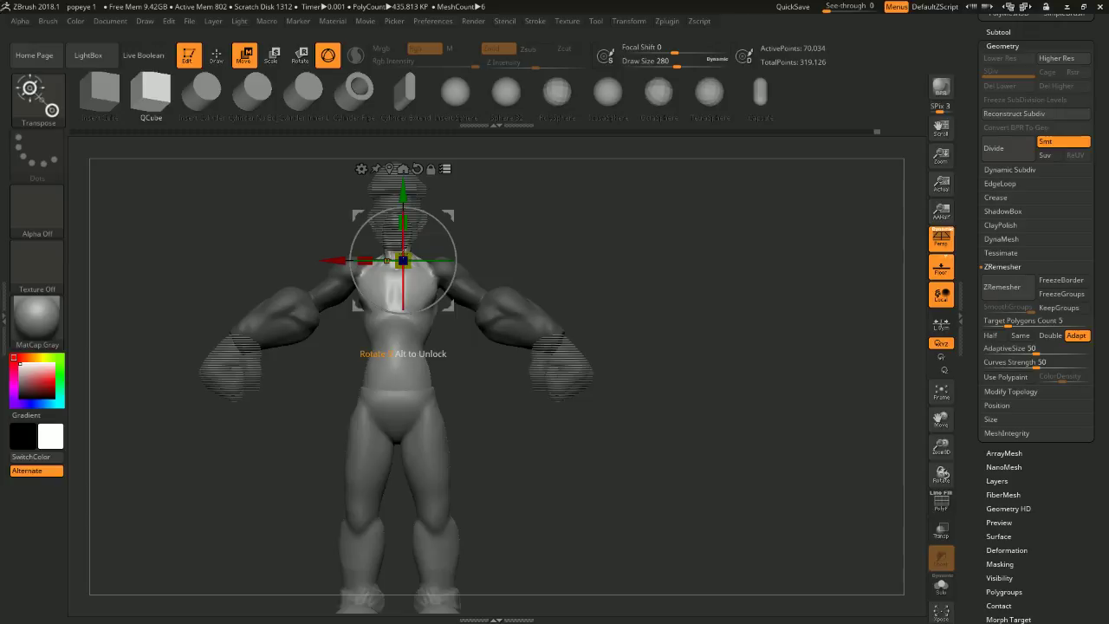
# - Stretch the torso and legs vertically from the neck by a factor of about 1.05 and slightly adjust their width
pyautogui.moveTo(404, 222); pyautogui.dragTo(404, 228)
pyautogui.keyDown('ctrl'); pyautogui.moveTo(526, 242); pyautogui.dragTo(474, 236, button='right'); pyautogui.keyUp('ctrl')
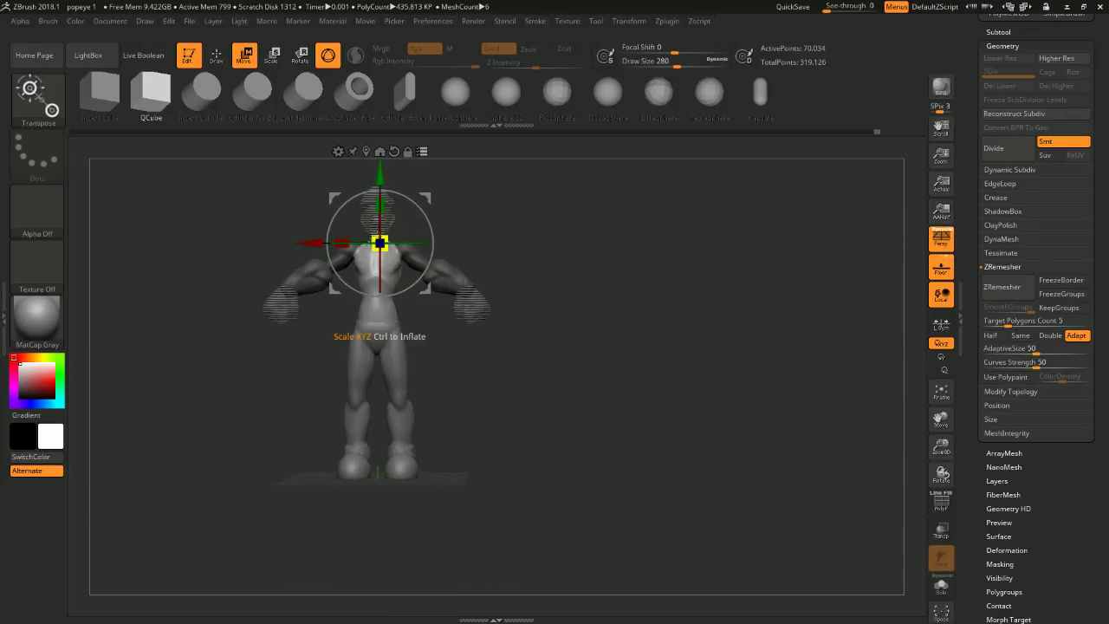
pyautogui.moveTo(459, 227)
pyautogui.keyDown('shift'); pyautogui.mouseDown(button='right')
pyautogui.moveTo(572, 228)
pyautogui.moveTo(515, 220)
pyautogui.moveTo(527, 244)
pyautogui.moveTo(569, 243)
pyautogui.moveTo(528, 247)
pyautogui.moveTo(503, 223)
pyautogui.moveTo(511, 243)
pyautogui.mouseUp(button='right'); pyautogui.keyUp('shift')
pyautogui.hotkey('ctrl', 'shift', 'z')
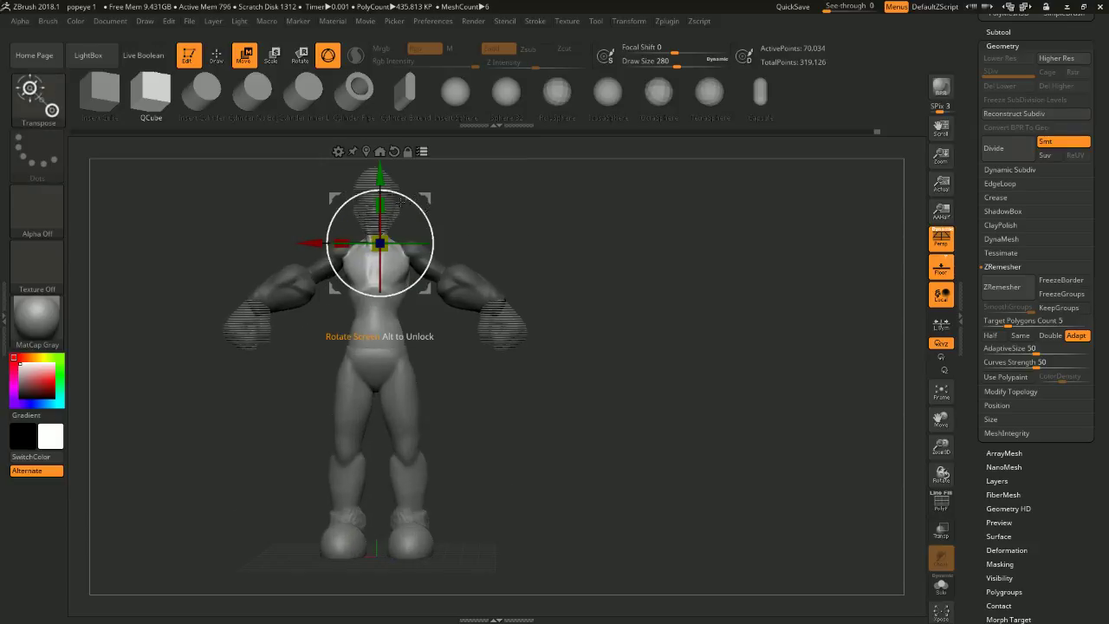
pyautogui.moveTo(382, 195); pyautogui.dragTo(382, 188)
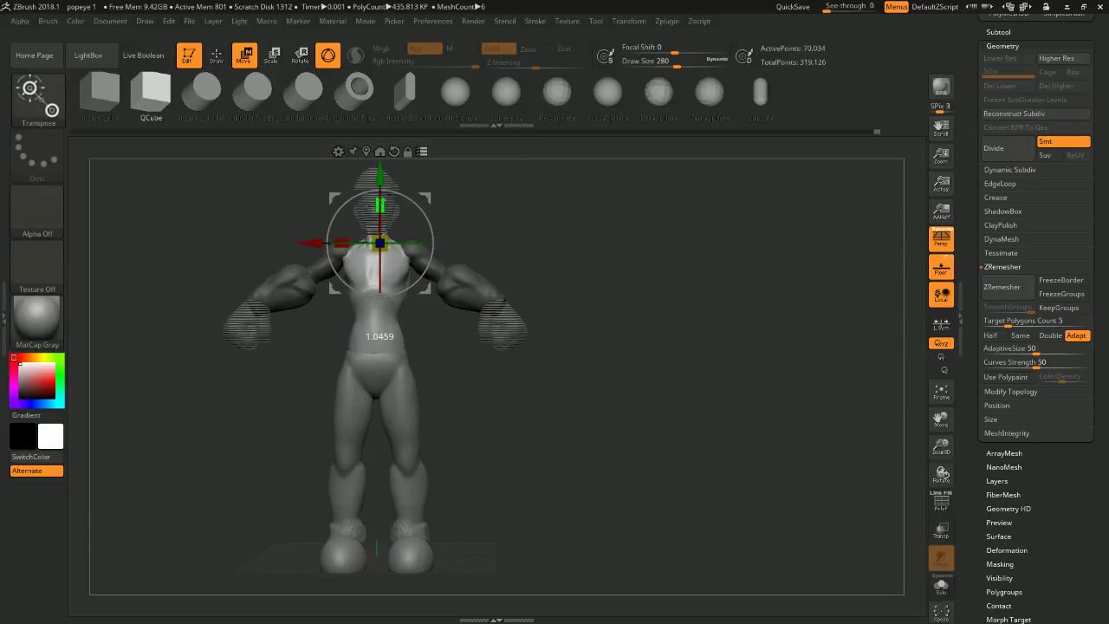
pyautogui.moveTo(346, 241); pyautogui.dragTo(342, 241)
pyautogui.moveTo(472, 220); pyautogui.dragTo(676, 244)
pyautogui.moveTo(468, 244); pyautogui.dragTo(629, 244)
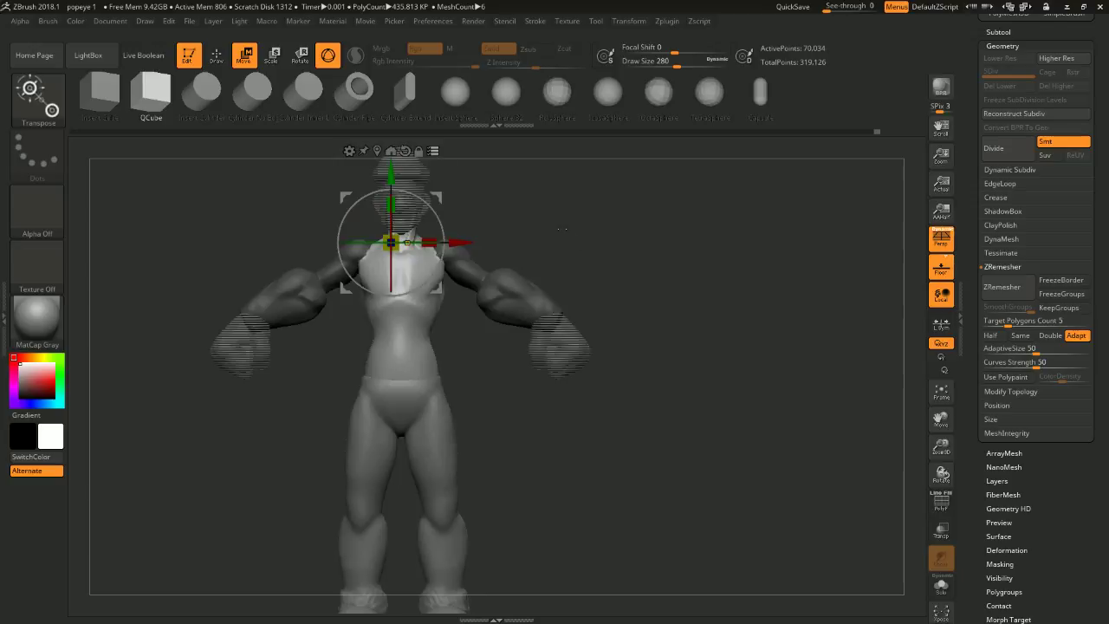
# - Return to Draw mode and clear the mask from the body's arms
pyautogui.press('ctrl')
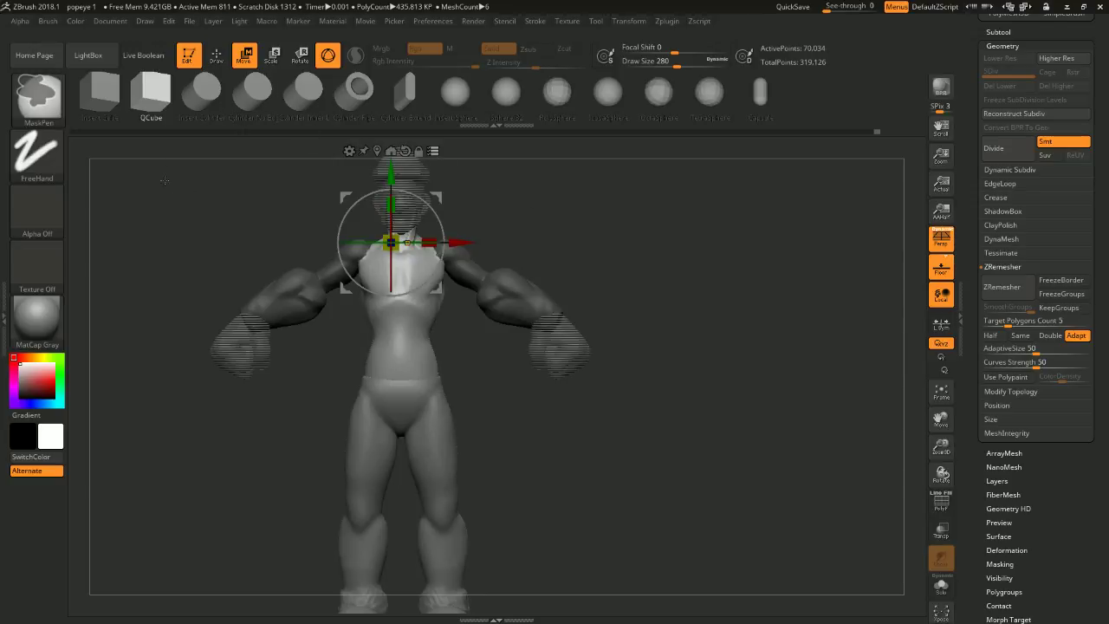
pyautogui.click(217, 56)
pyautogui.keyDown('ctrl'); pyautogui.moveTo(191, 191); pyautogui.dragTo(260, 227); pyautogui.keyUp('ctrl')
# - Examine the figure's overall proportions from the back, sides and front
pyautogui.moveTo(461, 228)
pyautogui.keyDown('alt'); pyautogui.mouseDown()
pyautogui.moveTo(532, 235)
pyautogui.moveTo(474, 256)
pyautogui.mouseUp(); pyautogui.keyUp('alt')
pyautogui.moveTo(607, 235); pyautogui.dragTo(483, 260)
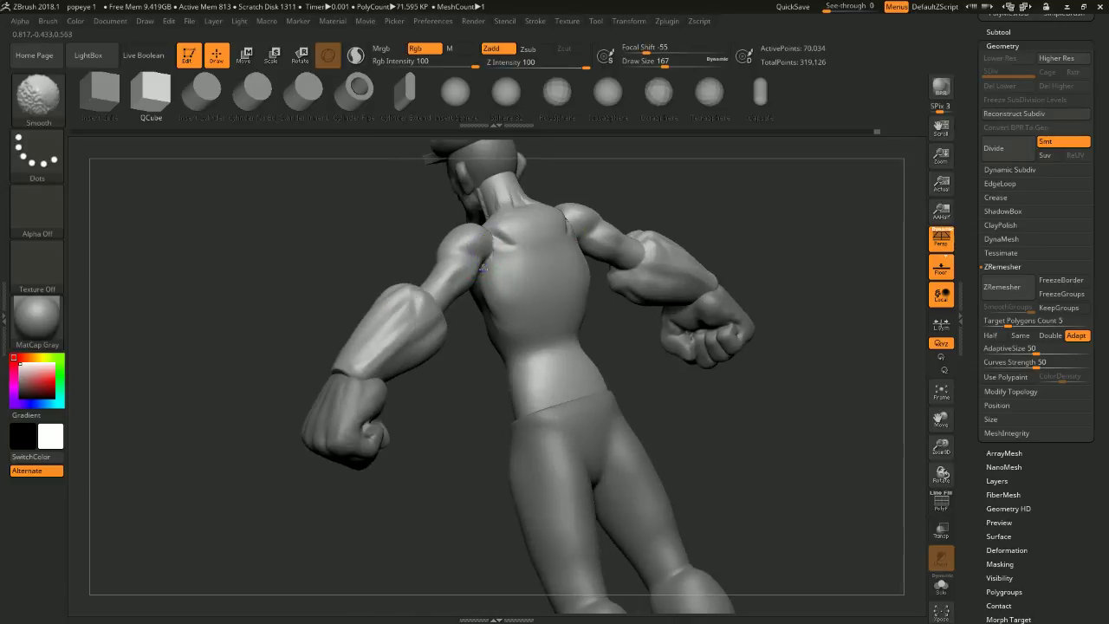
pyautogui.moveTo(321, 252)
pyautogui.keyDown('shift'); pyautogui.mouseDown()
pyautogui.moveTo(604, 231)
pyautogui.moveTo(599, 203)
pyautogui.mouseUp(); pyautogui.keyUp('shift')
pyautogui.moveTo(609, 250)
pyautogui.keyDown('alt'); pyautogui.mouseDown()
pyautogui.moveTo(618, 255)
pyautogui.moveTo(599, 251)
pyautogui.moveTo(653, 234)
pyautogui.moveTo(578, 268)
pyautogui.mouseUp(); pyautogui.keyUp('alt')
pyautogui.moveTo(573, 201)
pyautogui.mouseDown()
pyautogui.moveTo(542, 191)
pyautogui.moveTo(528, 206)
pyautogui.moveTo(480, 191)
pyautogui.moveTo(581, 205)
pyautogui.mouseUp()
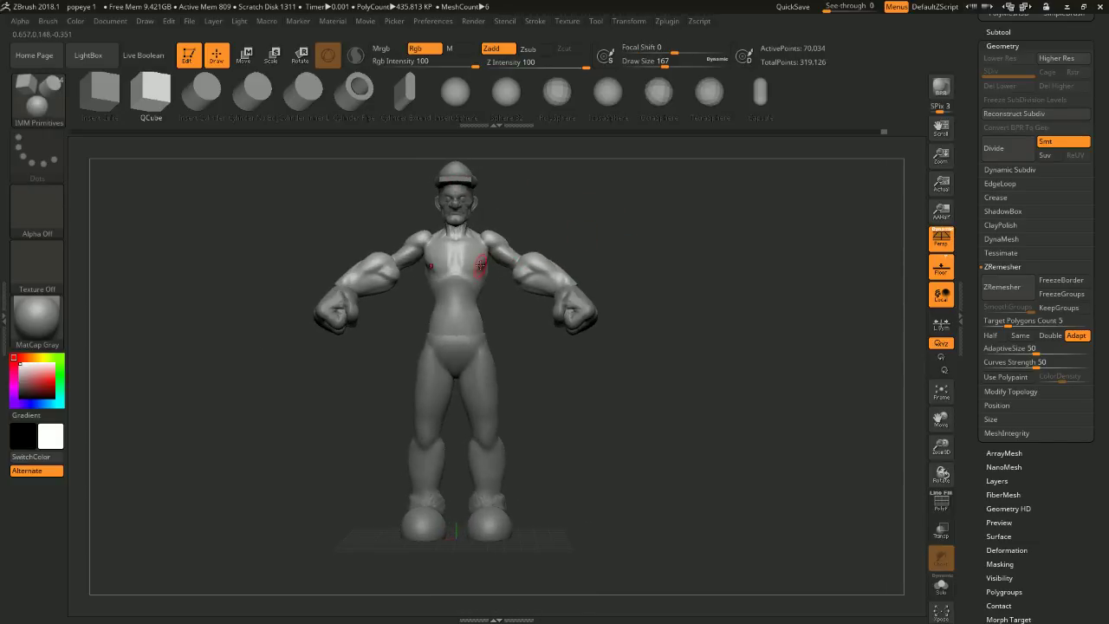
pyautogui.keyDown('alt'); pyautogui.moveTo(607, 265); pyautogui.dragTo(528, 234); pyautogui.keyUp('alt')
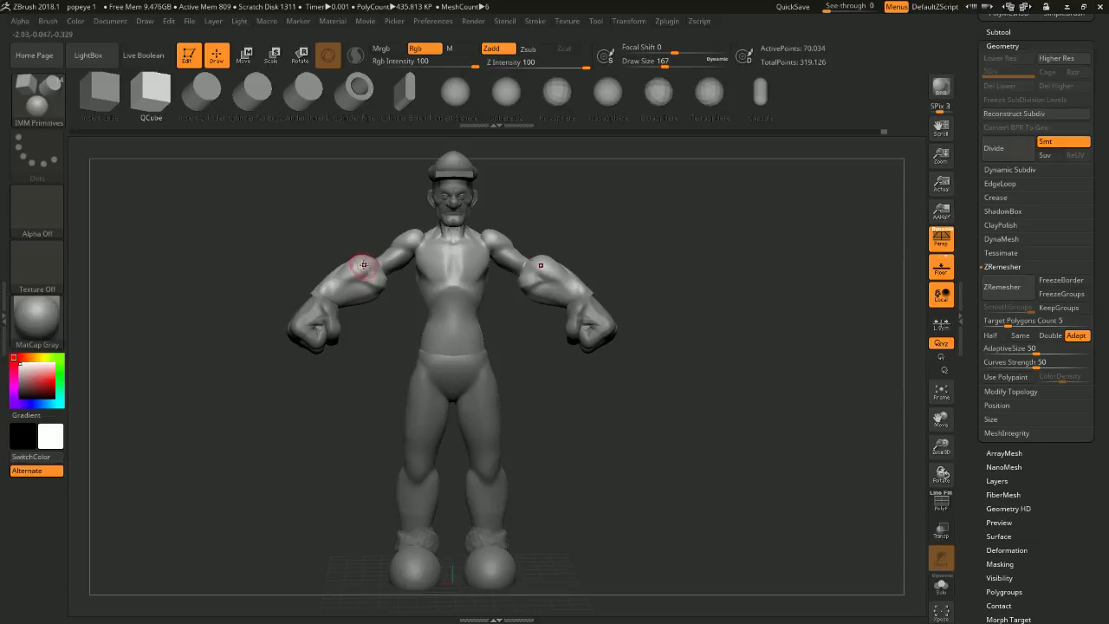
pyautogui.moveTo(571, 228); pyautogui.dragTo(537, 194)
# - Mask the body's torso while leaving both arms unmasked and all parts shown
pyautogui.keyDown('ctrl'); pyautogui.keyDown('shift'); pyautogui.click(505, 249); pyautogui.keyUp('shift'); pyautogui.keyUp('ctrl')
pyautogui.keyDown('ctrl'); pyautogui.keyDown('shift'); pyautogui.click(512, 258); pyautogui.keyUp('shift'); pyautogui.keyUp('ctrl')
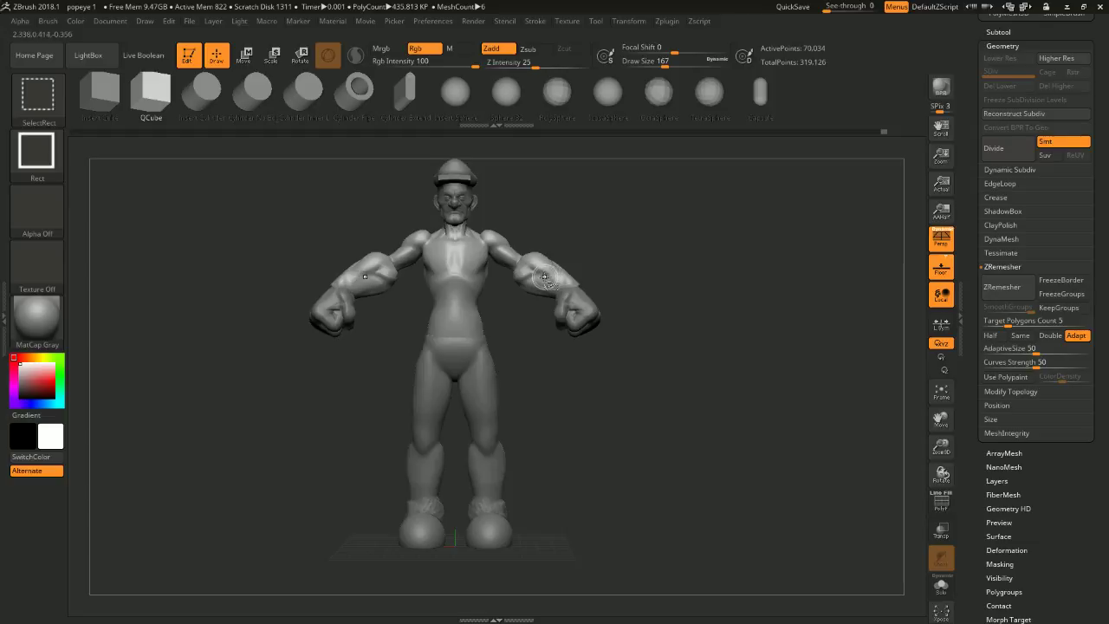
pyautogui.keyDown('ctrl'); pyautogui.keyDown('shift'); pyautogui.click(503, 246); pyautogui.keyUp('shift'); pyautogui.keyUp('ctrl')
pyautogui.keyDown('ctrl'); pyautogui.keyDown('shift'); pyautogui.click(504, 249); pyautogui.keyUp('shift'); pyautogui.keyUp('ctrl')
pyautogui.keyDown('ctrl'); pyautogui.keyDown('shift'); pyautogui.click(546, 271); pyautogui.keyUp('shift'); pyautogui.keyUp('ctrl')
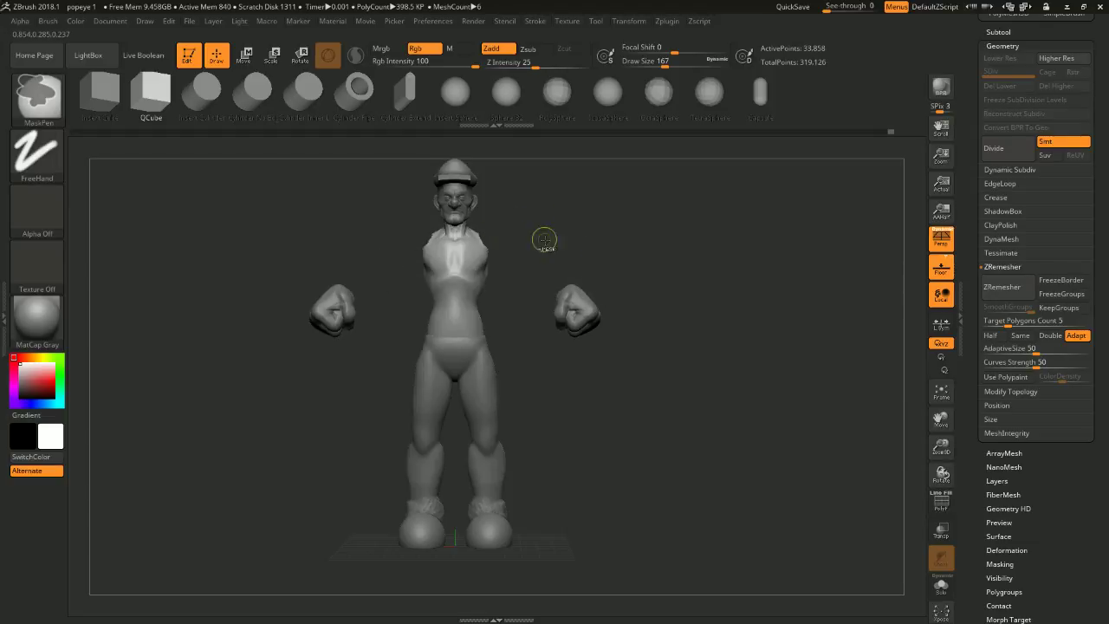
pyautogui.keyDown('ctrl'); pyautogui.keyDown('shift'); pyautogui.click(611, 240); pyautogui.keyUp('shift'); pyautogui.keyUp('ctrl')
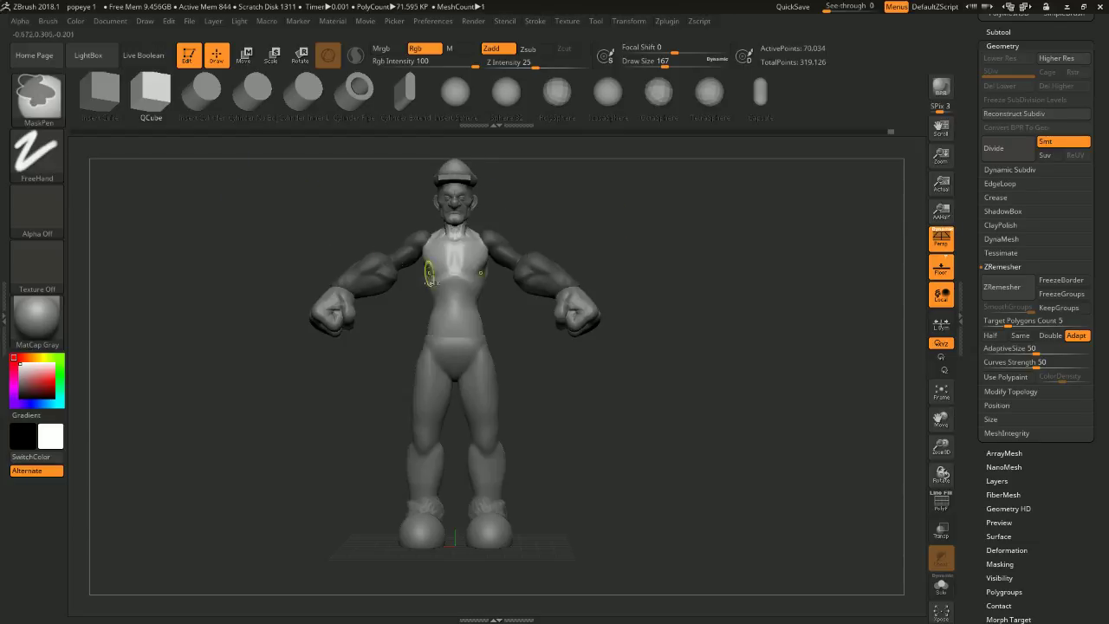
pyautogui.keyDown('ctrl'); pyautogui.click(410, 196); pyautogui.keyUp('ctrl')
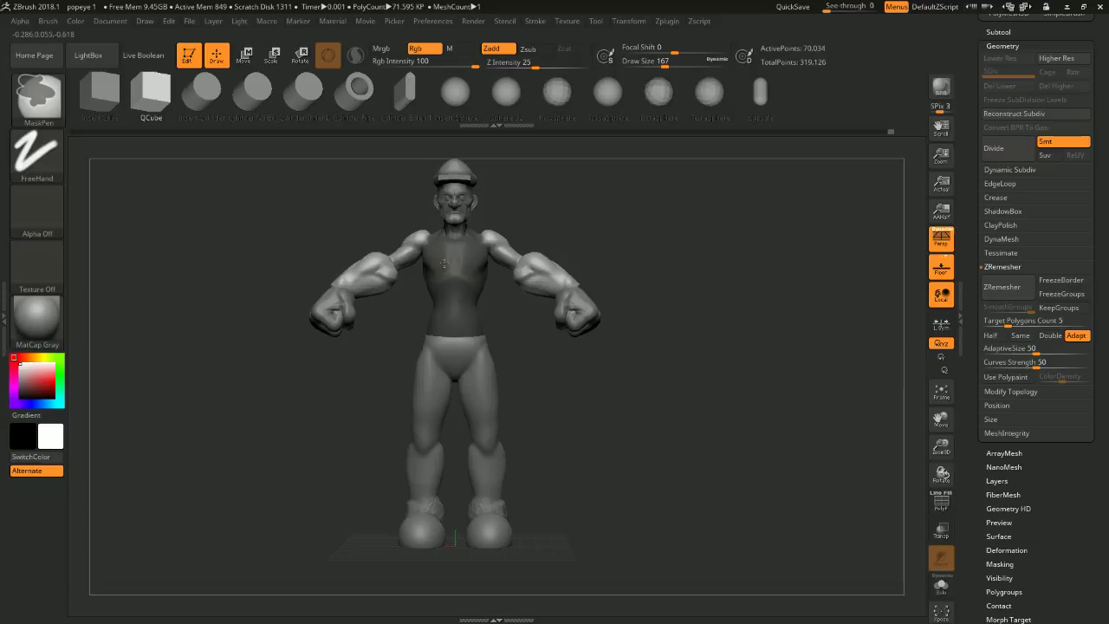
# - Set the multi-subtool transform to include the hands and exclude the legs, head and cap
pyautogui.press('w')
pyautogui.moveTo(524, 185)
pyautogui.keyDown('alt'); pyautogui.mouseDown()
pyautogui.moveTo(517, 221)
pyautogui.moveTo(539, 180)
pyautogui.moveTo(532, 230)
pyautogui.mouseUp(); pyautogui.keyUp('alt')
pyautogui.click(475, 165)
pyautogui.keyDown('ctrl'); pyautogui.keyDown('shift'); pyautogui.moveTo(619, 276); pyautogui.dragTo(362, 549); pyautogui.keyUp('shift'); pyautogui.keyUp('ctrl')
pyautogui.keyDown('ctrl'); pyautogui.keyDown('shift'); pyautogui.moveTo(634, 290); pyautogui.dragTo(561, 355); pyautogui.keyUp('shift'); pyautogui.keyUp('ctrl')
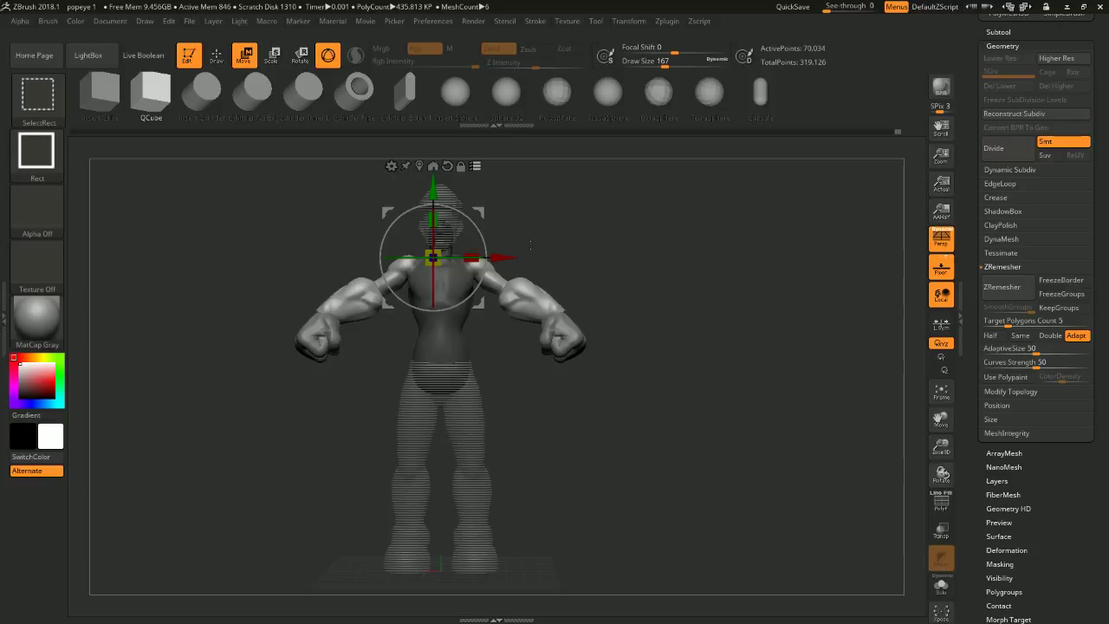
# - Nudge the arms and hands together along the X axis relative to the torso, undoing and redoing the adjustment
pyautogui.keyDown('ctrl'); pyautogui.moveTo(485, 199); pyautogui.dragTo(485, 216, button='right'); pyautogui.keyUp('ctrl')
pyautogui.moveTo(497, 255); pyautogui.dragTo(496, 256)
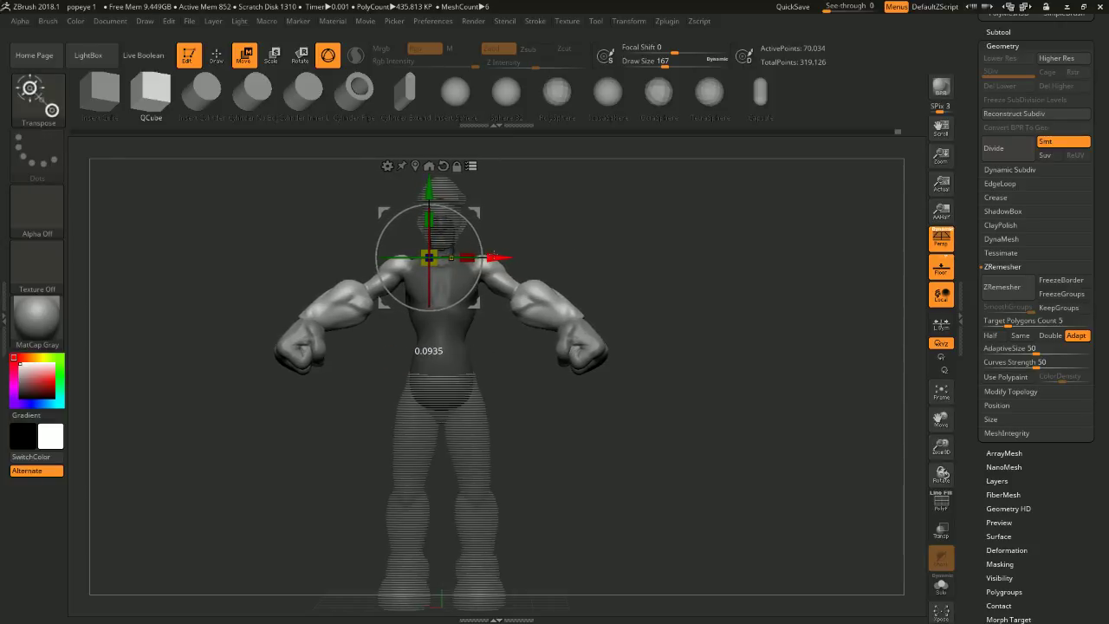
pyautogui.hotkey('ctrl', 'z')
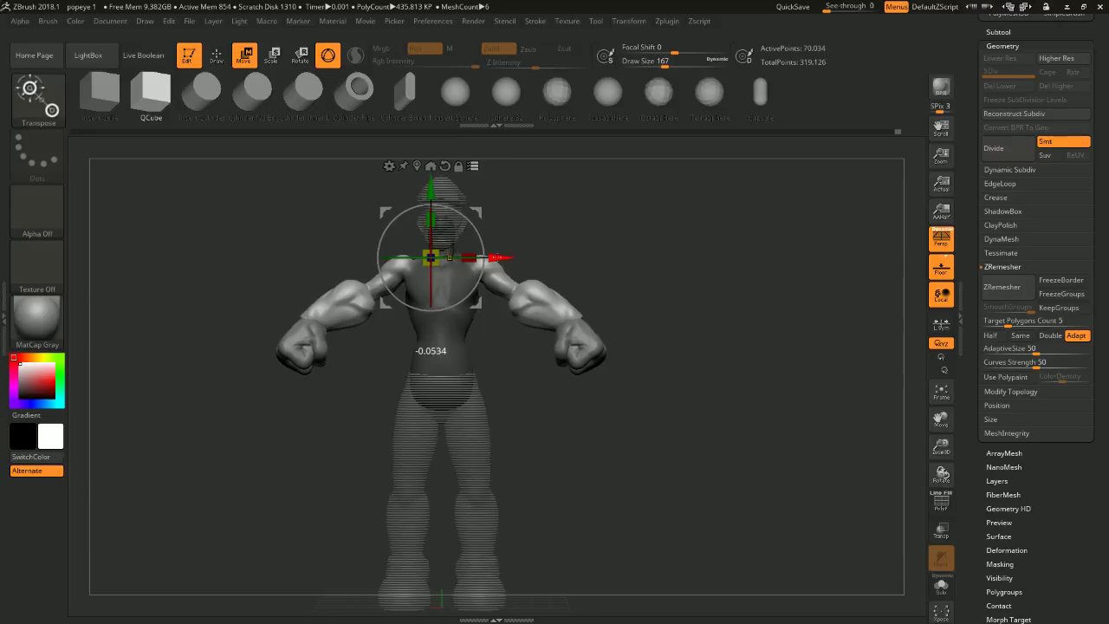
pyautogui.moveTo(498, 255); pyautogui.dragTo(494, 256)
# - Clear the torso mask, return to Draw mode and check the arms' placement from several angles
pyautogui.moveTo(606, 217)
pyautogui.keyDown('ctrl'); pyautogui.mouseDown()
pyautogui.moveTo(642, 252)
pyautogui.moveTo(486, 260)
pyautogui.mouseUp(); pyautogui.keyUp('ctrl')
pyautogui.click(217, 55)
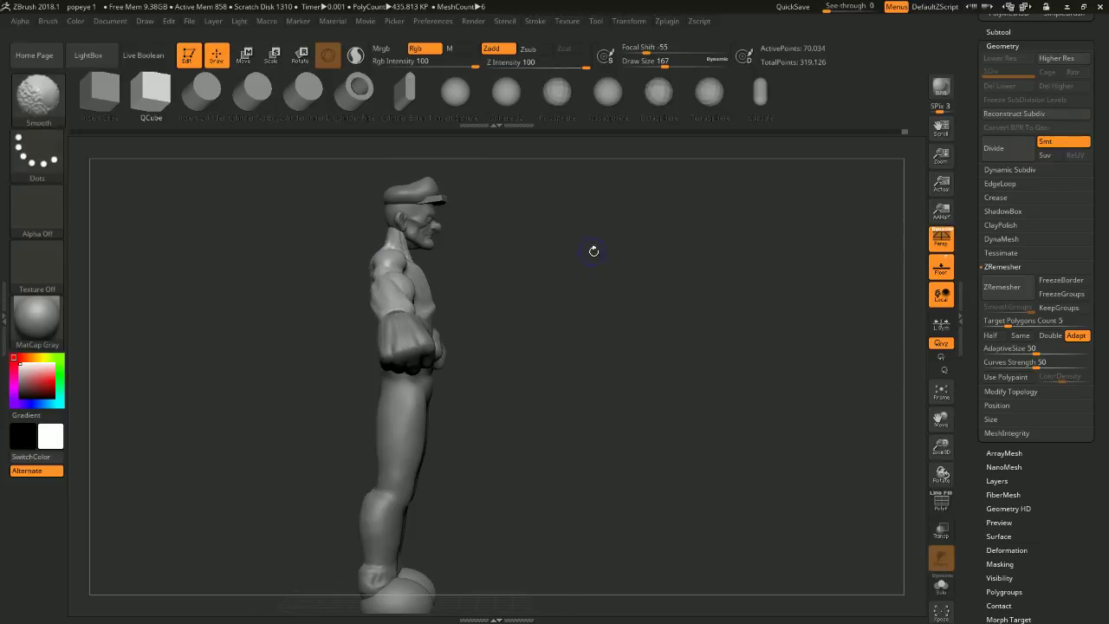
pyautogui.keyDown('shift'); pyautogui.moveTo(594, 248); pyautogui.dragTo(559, 258); pyautogui.keyUp('shift')
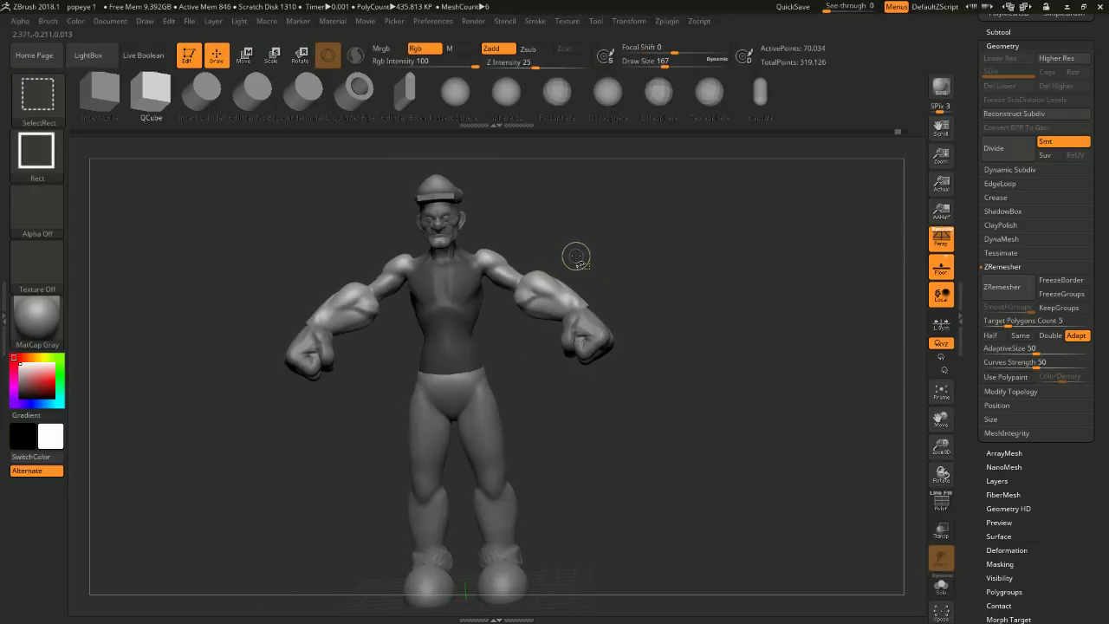
pyautogui.moveTo(248, 215)
pyautogui.keyDown('shift'); pyautogui.mouseDown()
pyautogui.moveTo(238, 194)
pyautogui.moveTo(639, 254)
pyautogui.mouseUp(); pyautogui.keyUp('shift')
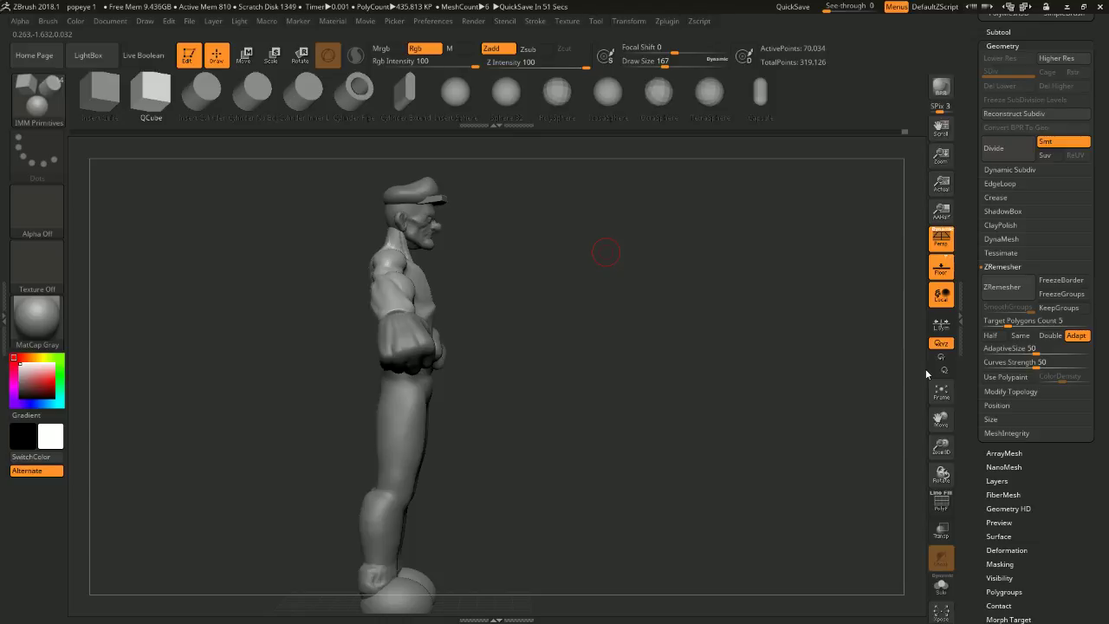
# - Examine the full figure's proportions and arm placement from the front, side and back
pyautogui.moveTo(689, 224)
pyautogui.keyDown('shift'); pyautogui.mouseDown()
pyautogui.moveTo(651, 249)
pyautogui.moveTo(697, 227)
pyautogui.moveTo(716, 253)
pyautogui.moveTo(707, 271)
pyautogui.moveTo(735, 266)
pyautogui.mouseUp(); pyautogui.keyUp('shift')
pyautogui.moveTo(669, 298)
pyautogui.mouseDown()
pyautogui.moveTo(654, 296)
pyautogui.moveTo(646, 324)
pyautogui.moveTo(662, 304)
pyautogui.moveTo(661, 262)
pyautogui.moveTo(598, 334)
pyautogui.mouseUp()
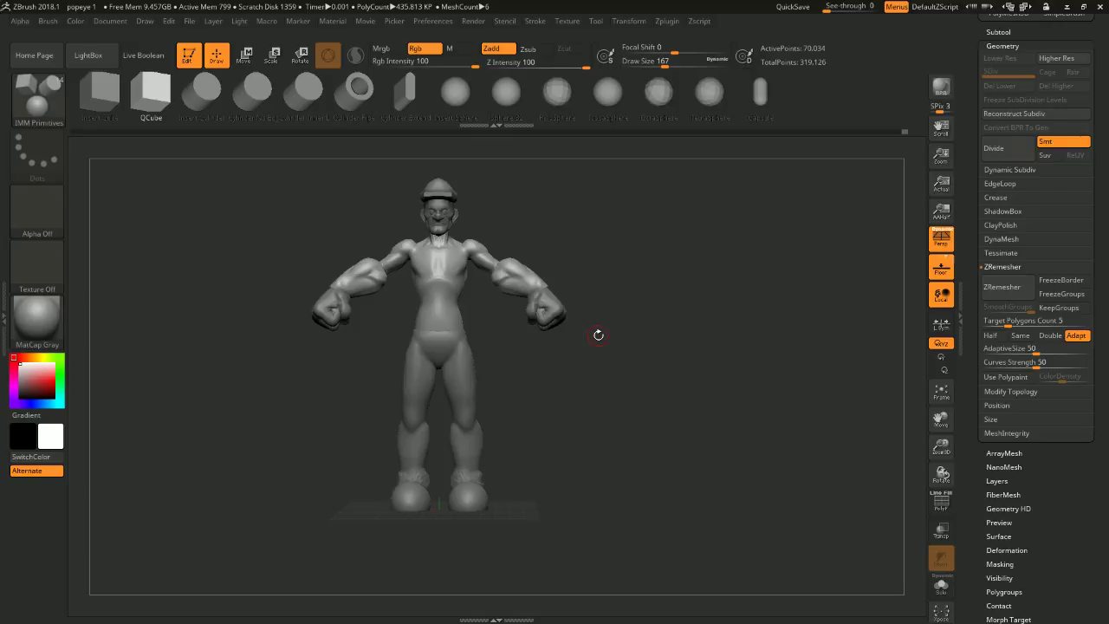
pyautogui.moveTo(598, 335)
pyautogui.mouseDown()
pyautogui.moveTo(595, 272)
pyautogui.moveTo(659, 268)
pyautogui.moveTo(652, 286)
pyautogui.moveTo(621, 262)
pyautogui.moveTo(629, 272)
pyautogui.moveTo(671, 258)
pyautogui.moveTo(622, 287)
pyautogui.moveTo(695, 267)
pyautogui.moveTo(584, 280)
pyautogui.mouseUp()
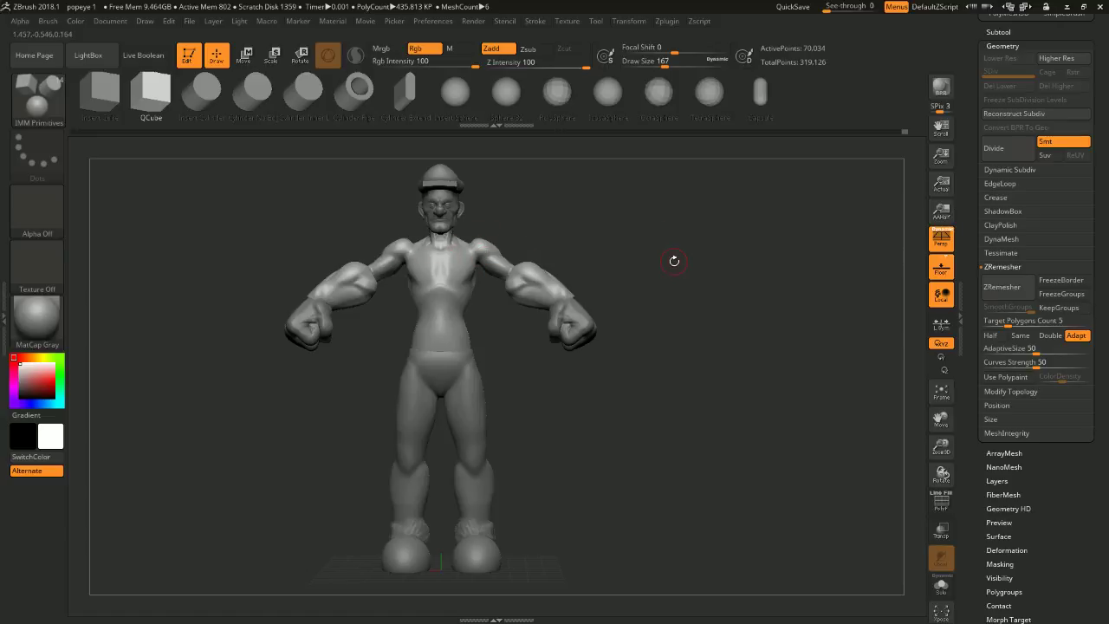
pyautogui.keyDown('alt'); pyautogui.moveTo(630, 232); pyautogui.dragTo(682, 246); pyautogui.keyUp('alt')
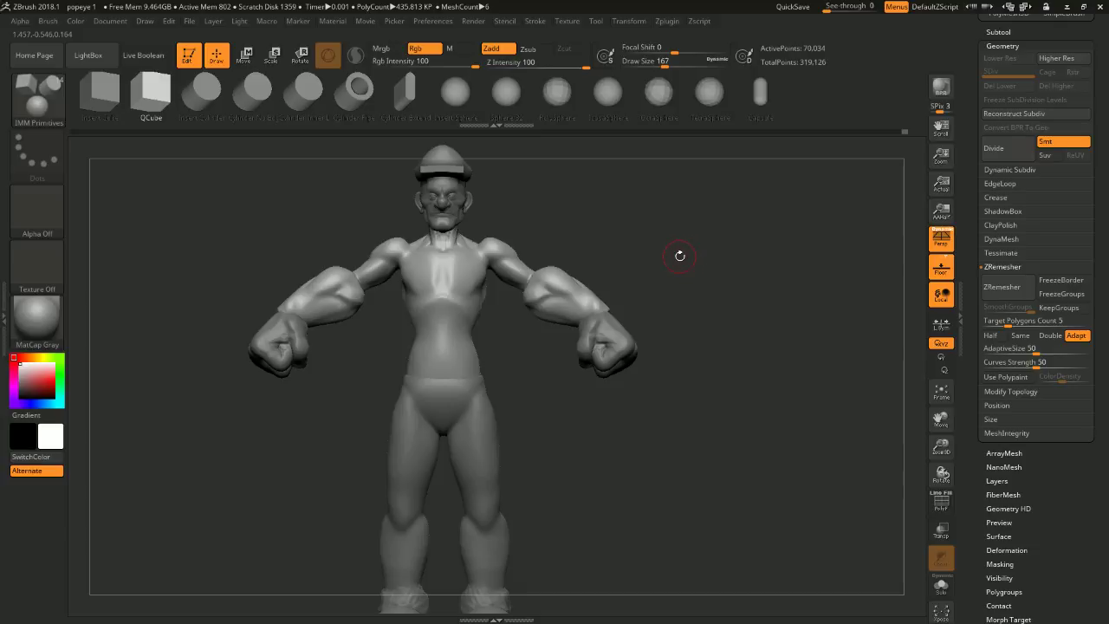
pyautogui.moveTo(682, 260)
pyautogui.mouseDown()
pyautogui.moveTo(702, 252)
pyautogui.moveTo(681, 257)
pyautogui.mouseUp()
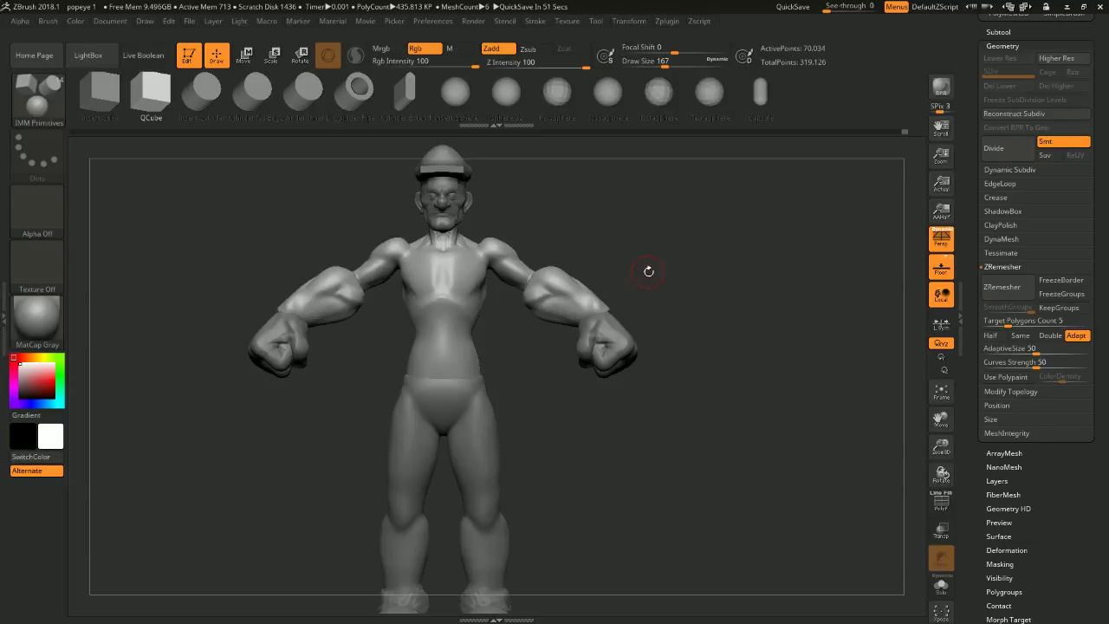
pyautogui.moveTo(716, 271); pyautogui.dragTo(678, 283)
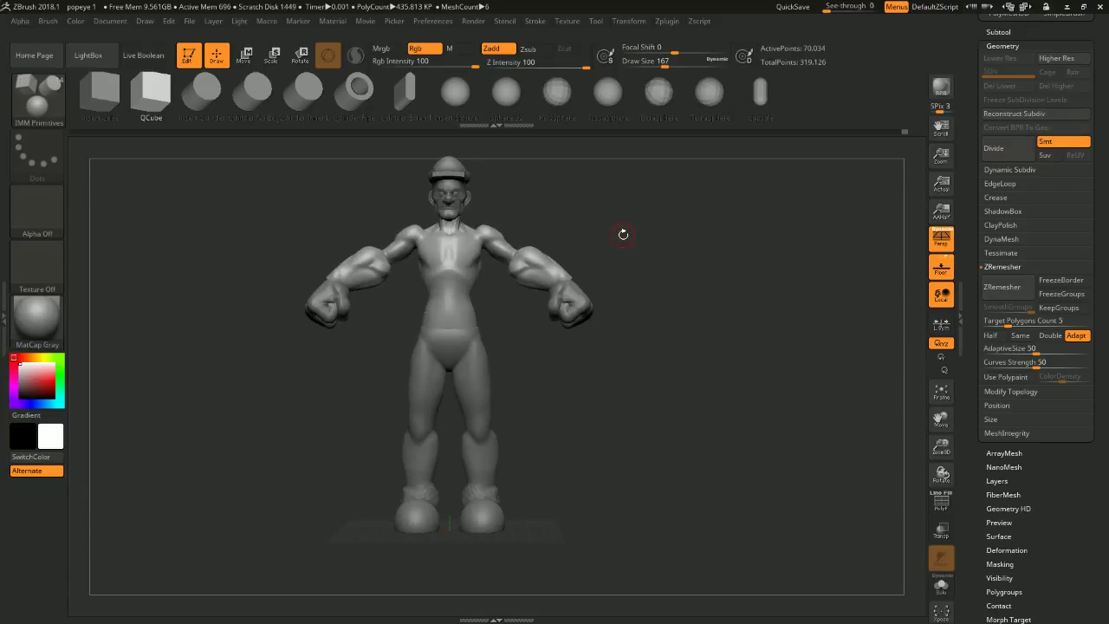
pyautogui.keyDown('shift'); pyautogui.moveTo(616, 261); pyautogui.dragTo(670, 260); pyautogui.keyUp('shift')
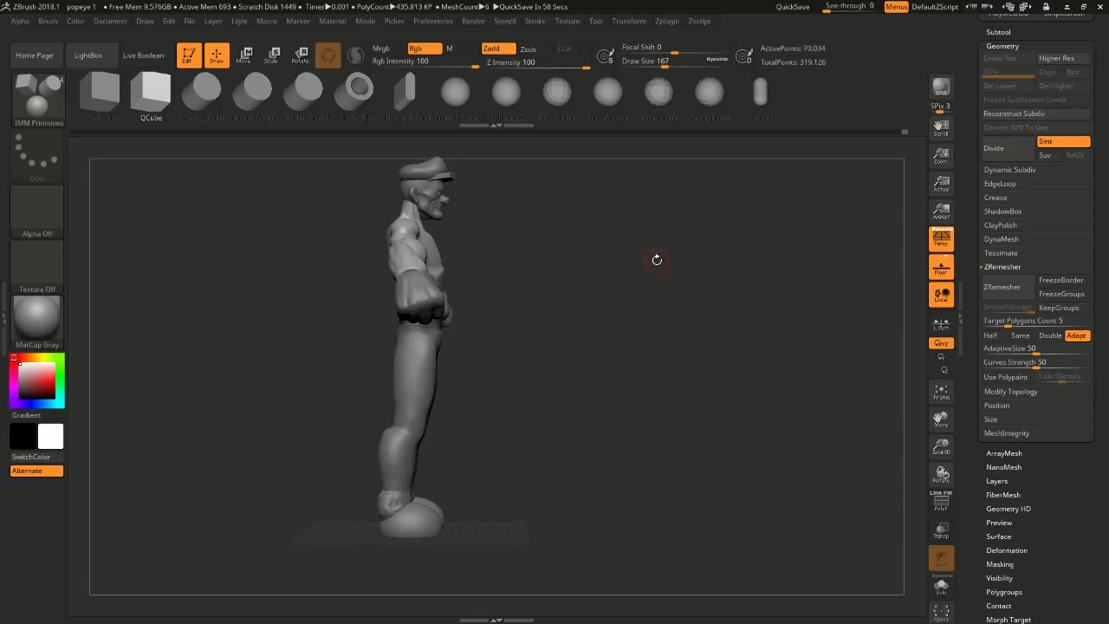
pyautogui.keyDown('shift'); pyautogui.moveTo(657, 260); pyautogui.dragTo(646, 290); pyautogui.keyUp('shift')
pyautogui.moveTo(592, 261)
pyautogui.mouseDown()
pyautogui.moveTo(636, 262)
pyautogui.moveTo(662, 224)
pyautogui.moveTo(654, 267)
pyautogui.mouseUp()
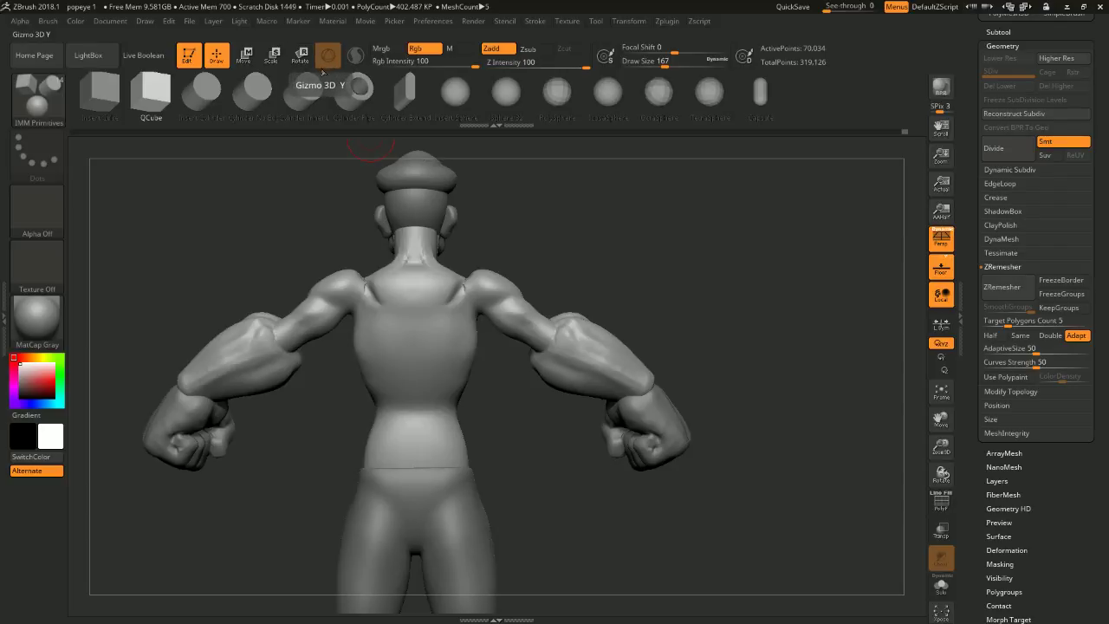
# - Build up the back and sides of the neck with the ClayBuildup brush and smooth the strokes
pyautogui.press('b')
pyautogui.press('c')
pyautogui.press('b')
pyautogui.moveTo(361, 136)
pyautogui.mouseDown()
pyautogui.moveTo(559, 183)
pyautogui.moveTo(382, 237)
pyautogui.mouseUp()
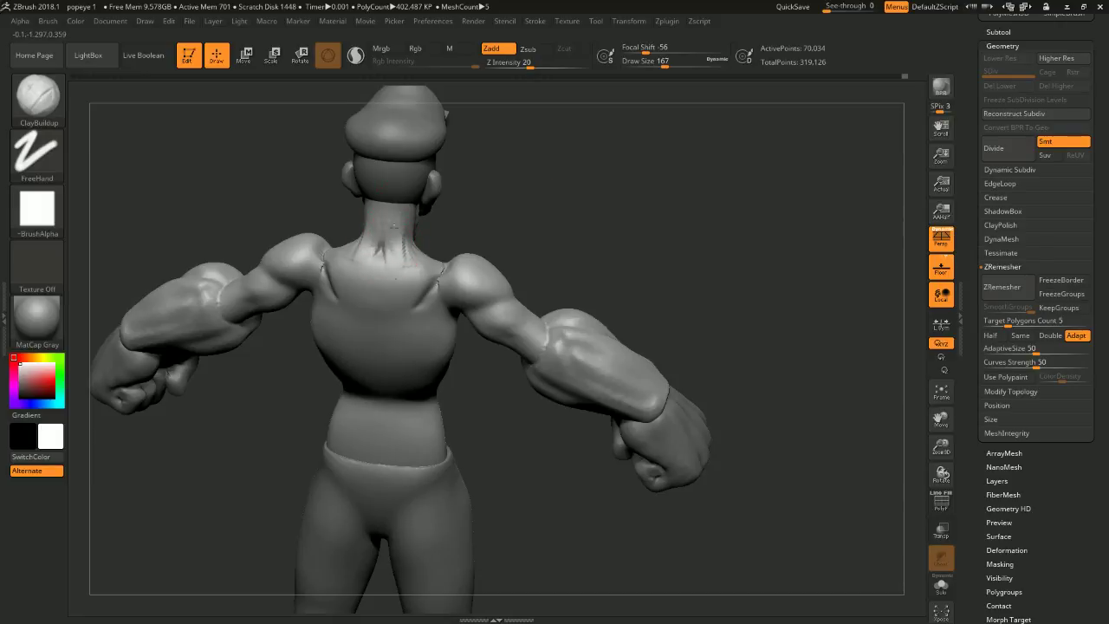
pyautogui.moveTo(589, 216); pyautogui.dragTo(399, 225)
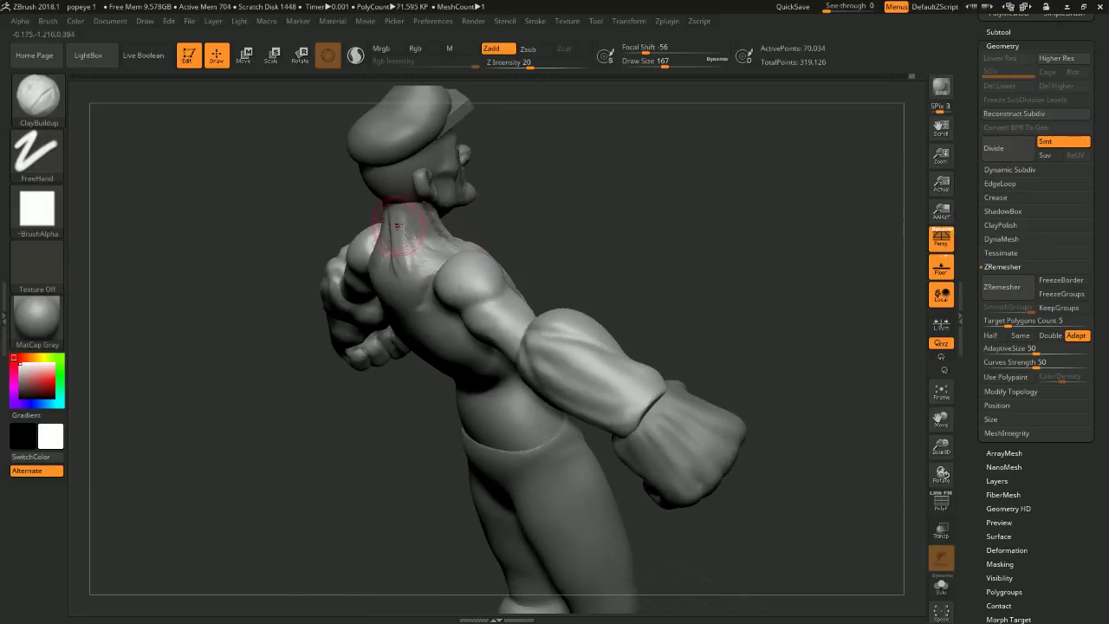
pyautogui.moveTo(555, 212); pyautogui.dragTo(711, 217)
pyautogui.keyDown('shift'); pyautogui.moveTo(396, 221); pyautogui.dragTo(396, 251); pyautogui.keyUp('shift')
# - Add clay for the trapezius and two vertical muscle bands beside the spine on the upper back
pyautogui.moveTo(545, 255)
pyautogui.mouseDown()
pyautogui.moveTo(537, 208)
pyautogui.moveTo(486, 217)
pyautogui.mouseUp()
pyautogui.moveTo(393, 232)
pyautogui.mouseDown()
pyautogui.moveTo(463, 251)
pyautogui.moveTo(579, 230)
pyautogui.moveTo(579, 193)
pyautogui.moveTo(581, 228)
pyautogui.moveTo(607, 138)
pyautogui.moveTo(642, 147)
pyautogui.moveTo(661, 245)
pyautogui.moveTo(609, 208)
pyautogui.mouseUp()
pyautogui.keyDown('shift'); pyautogui.moveTo(436, 225); pyautogui.dragTo(425, 229); pyautogui.keyUp('shift')
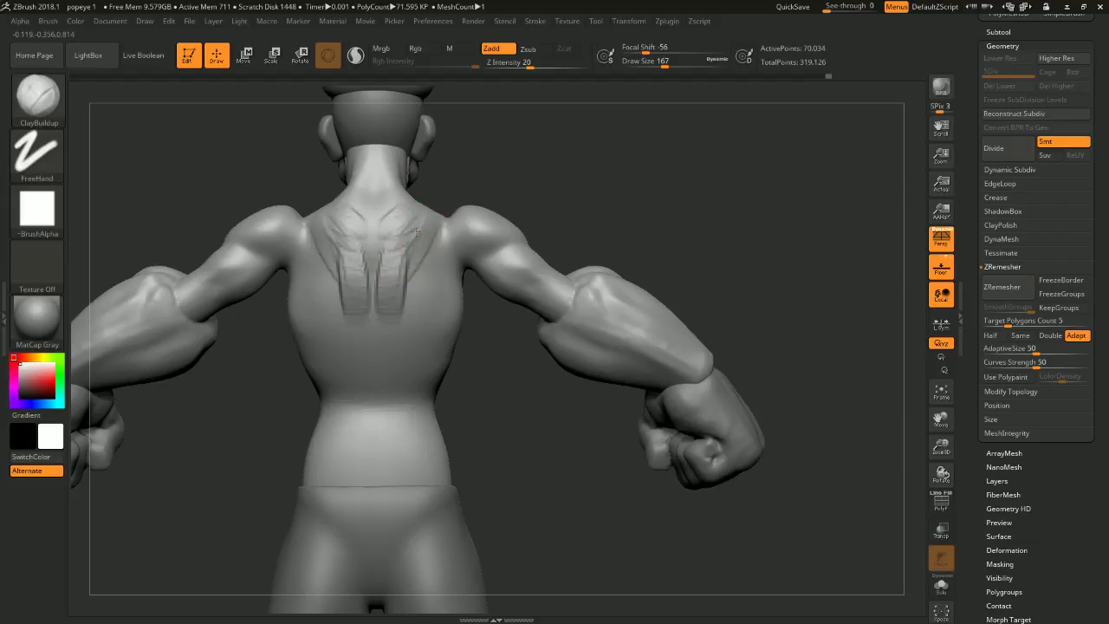
# - Set the ClayBuildup draw size to 136 for the front of the torso
pyautogui.moveTo(468, 163)
pyautogui.mouseDown()
pyautogui.moveTo(622, 154)
pyautogui.moveTo(564, 168)
pyautogui.moveTo(574, 182)
pyautogui.moveTo(599, 176)
pyautogui.moveTo(501, 200)
pyautogui.mouseUp()
pyautogui.moveTo(555, 168)
pyautogui.keyDown('alt'); pyautogui.mouseDown()
pyautogui.moveTo(565, 179)
pyautogui.moveTo(584, 152)
pyautogui.moveTo(605, 199)
pyautogui.moveTo(602, 186)
pyautogui.moveTo(571, 183)
pyautogui.mouseUp(); pyautogui.keyUp('alt')
pyautogui.moveTo(500, 163); pyautogui.dragTo(522, 156)
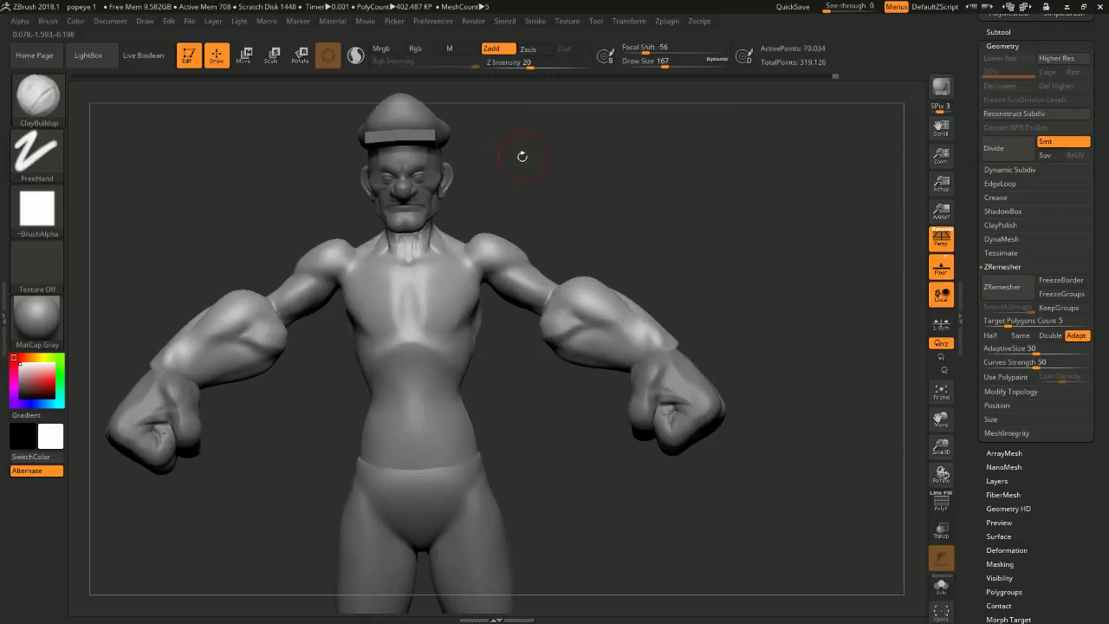
pyautogui.moveTo(417, 166); pyautogui.dragTo(532, 218)
pyautogui.press('space')
pyautogui.moveTo(415, 285)
pyautogui.mouseDown()
pyautogui.moveTo(403, 287)
pyautogui.moveTo(415, 292)
pyautogui.mouseUp()
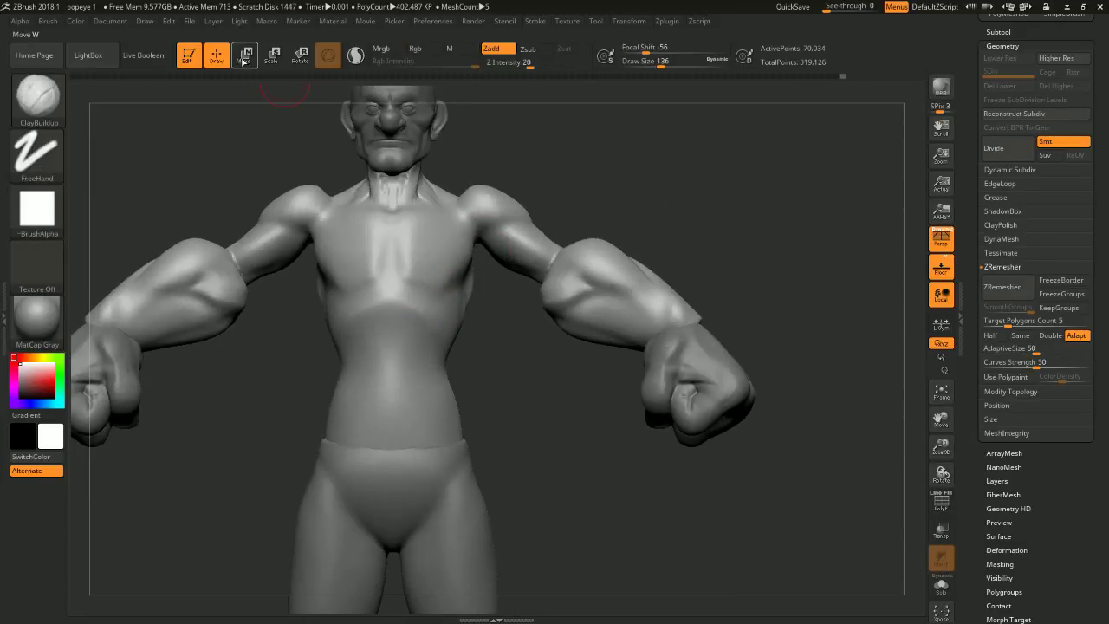
# - Adjust the sides of the ribcage and waist with the Move brush at draw size 324
pyautogui.press('w')
pyautogui.press('q')
pyautogui.press('b')
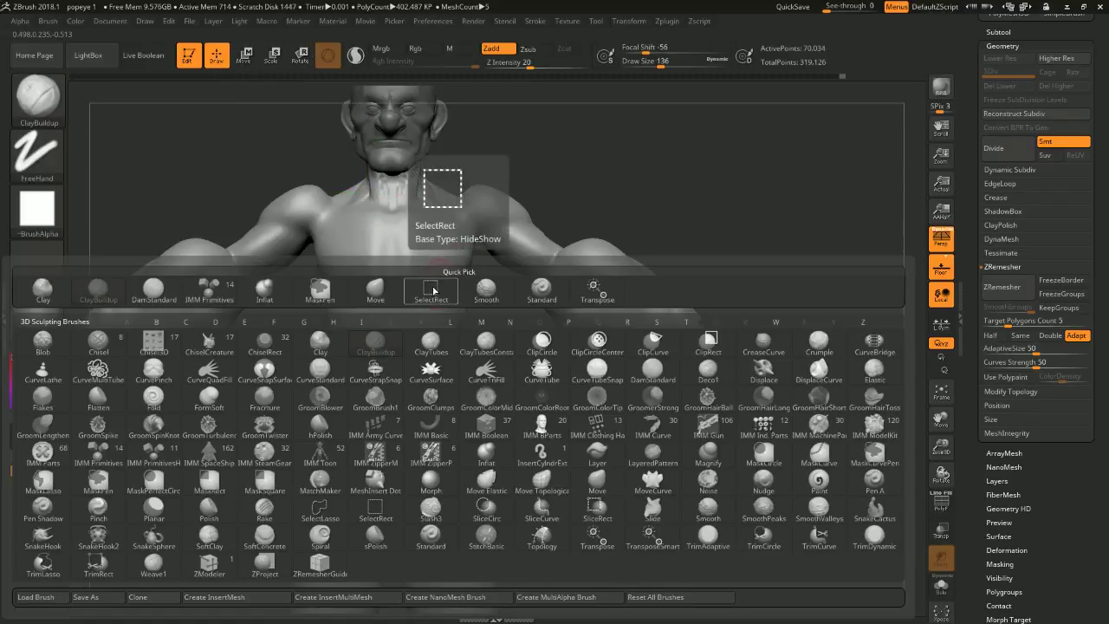
pyautogui.press('m')
pyautogui.press('v')
pyautogui.press('space')
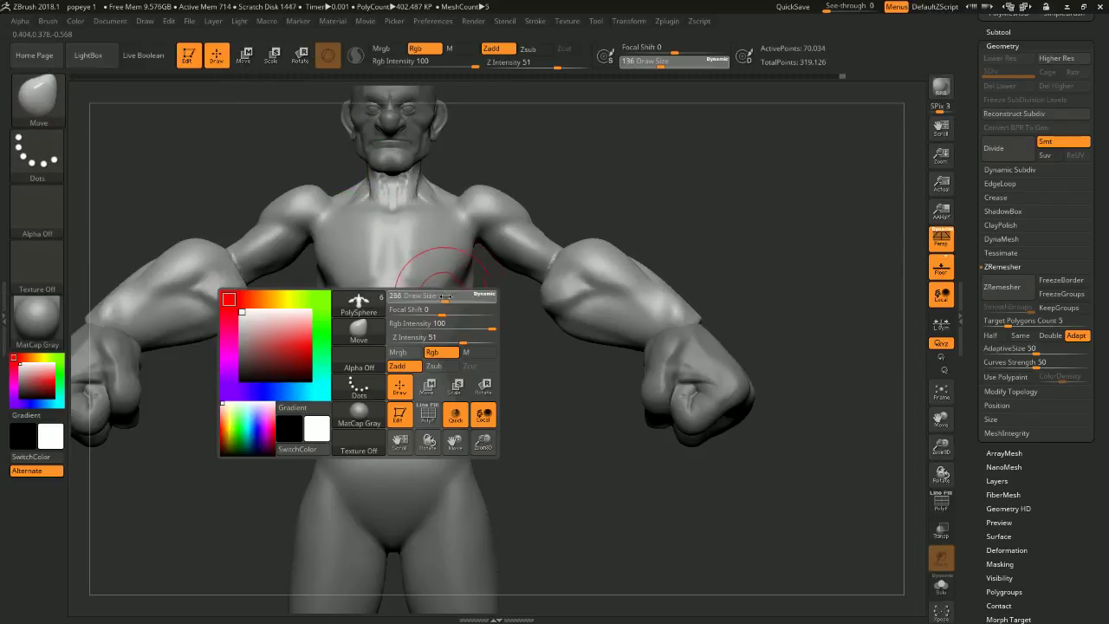
pyautogui.moveTo(446, 296); pyautogui.dragTo(450, 296)
pyautogui.moveTo(555, 346)
pyautogui.mouseDown()
pyautogui.moveTo(464, 336)
pyautogui.moveTo(372, 358)
pyautogui.mouseUp()
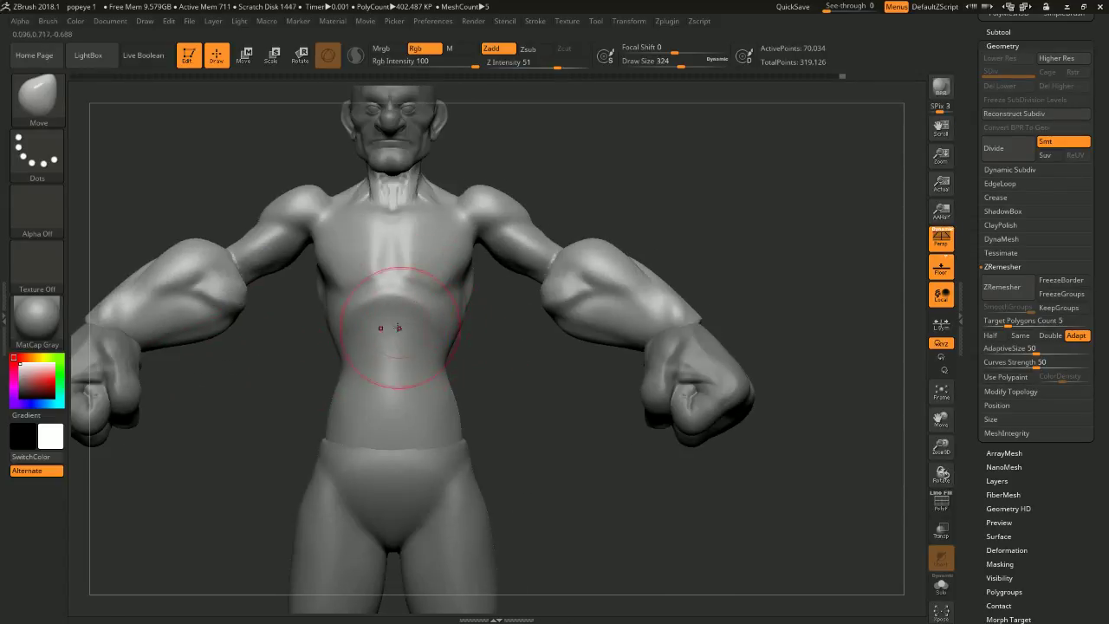
pyautogui.moveTo(479, 354); pyautogui.dragTo(459, 327)
# - Return to ClayBuildup with draw size 136 and add volume around the neck, shoulders and upper back
pyautogui.press('b')
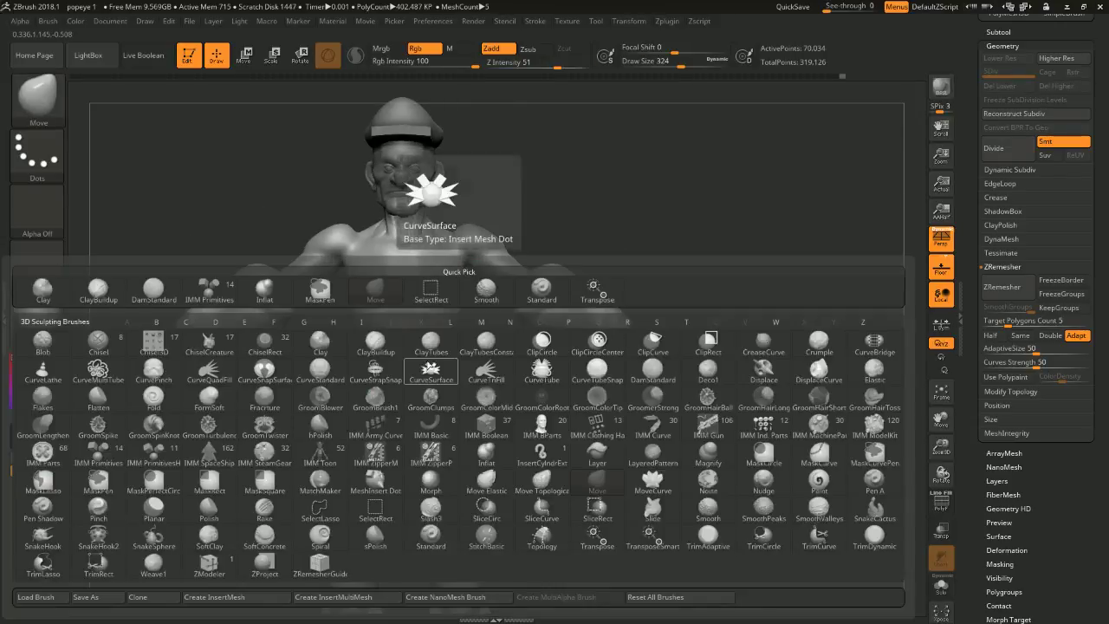
pyautogui.press('c')
pyautogui.press('b')
pyautogui.press('space')
pyautogui.moveTo(431, 364)
pyautogui.mouseDown()
pyautogui.moveTo(418, 361)
pyautogui.moveTo(480, 379)
pyautogui.mouseUp()
pyautogui.moveTo(710, 195)
pyautogui.mouseDown()
pyautogui.moveTo(636, 188)
pyautogui.moveTo(711, 174)
pyautogui.mouseUp()
pyautogui.moveTo(644, 171); pyautogui.dragTo(745, 169)
pyautogui.moveTo(313, 265)
pyautogui.mouseDown()
pyautogui.moveTo(335, 251)
pyautogui.moveTo(345, 275)
pyautogui.moveTo(332, 246)
pyautogui.moveTo(345, 267)
pyautogui.mouseUp()
pyautogui.moveTo(495, 223); pyautogui.dragTo(594, 226)
pyautogui.moveTo(645, 194)
pyautogui.mouseDown()
pyautogui.moveTo(670, 179)
pyautogui.moveTo(647, 178)
pyautogui.mouseUp()
# - Smooth the clay strokes across the neck, trapezius and upper back
pyautogui.press('shift')
pyautogui.keyDown('shift'); pyautogui.moveTo(443, 156); pyautogui.dragTo(427, 185); pyautogui.keyUp('shift')
pyautogui.moveTo(555, 130)
pyautogui.keyDown('shift'); pyautogui.mouseDown()
pyautogui.moveTo(569, 126)
pyautogui.moveTo(567, 151)
pyautogui.moveTo(577, 153)
pyautogui.mouseUp(); pyautogui.keyUp('shift')
pyautogui.moveTo(614, 154)
pyautogui.keyDown('shift'); pyautogui.mouseDown()
pyautogui.moveTo(673, 141)
pyautogui.moveTo(686, 174)
pyautogui.moveTo(656, 228)
pyautogui.moveTo(589, 205)
pyautogui.moveTo(515, 137)
pyautogui.mouseUp(); pyautogui.keyUp('shift')
pyautogui.moveTo(508, 194)
pyautogui.mouseDown()
pyautogui.moveTo(496, 216)
pyautogui.moveTo(539, 201)
pyautogui.moveTo(473, 224)
pyautogui.mouseUp()
pyautogui.moveTo(673, 208); pyautogui.dragTo(677, 184)
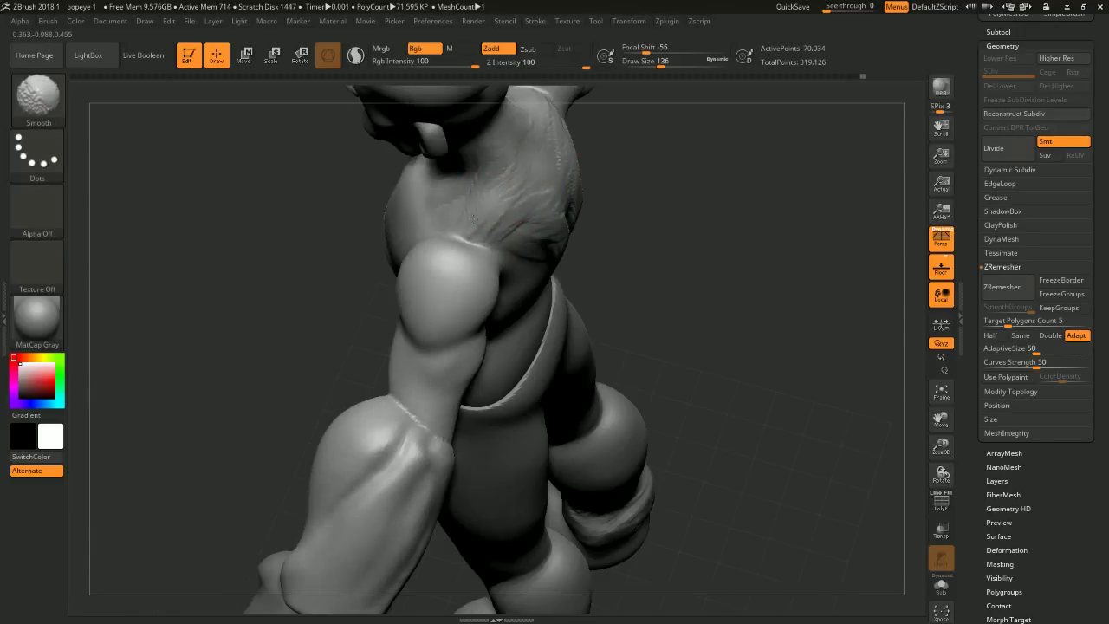
pyautogui.moveTo(474, 201)
pyautogui.keyDown('shift'); pyautogui.mouseDown()
pyautogui.moveTo(557, 227)
pyautogui.moveTo(561, 189)
pyautogui.mouseUp(); pyautogui.keyUp('shift')
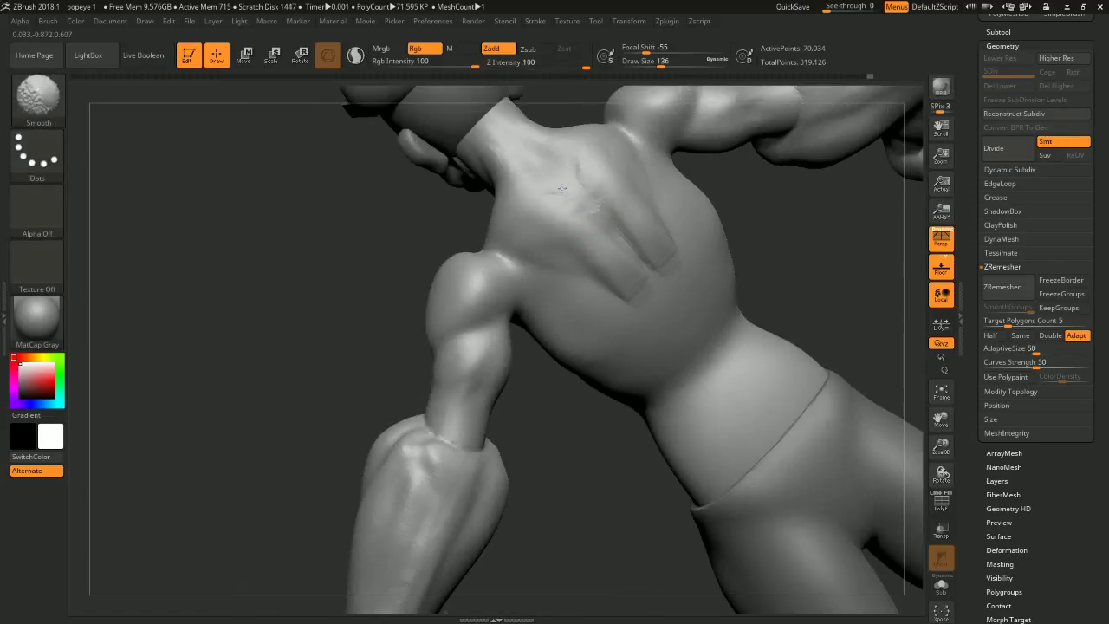
pyautogui.keyDown('shift'); pyautogui.moveTo(587, 233); pyautogui.dragTo(605, 215); pyautogui.keyUp('shift')
# - Sculpt the spine area and shoulder blades on the back with ClayBuildup
pyautogui.moveTo(784, 227)
pyautogui.mouseDown()
pyautogui.moveTo(825, 270)
pyautogui.moveTo(792, 321)
pyautogui.mouseUp()
pyautogui.moveTo(750, 373)
pyautogui.keyDown('alt'); pyautogui.mouseDown()
pyautogui.moveTo(698, 325)
pyautogui.moveTo(472, 233)
pyautogui.mouseUp(); pyautogui.keyUp('alt')
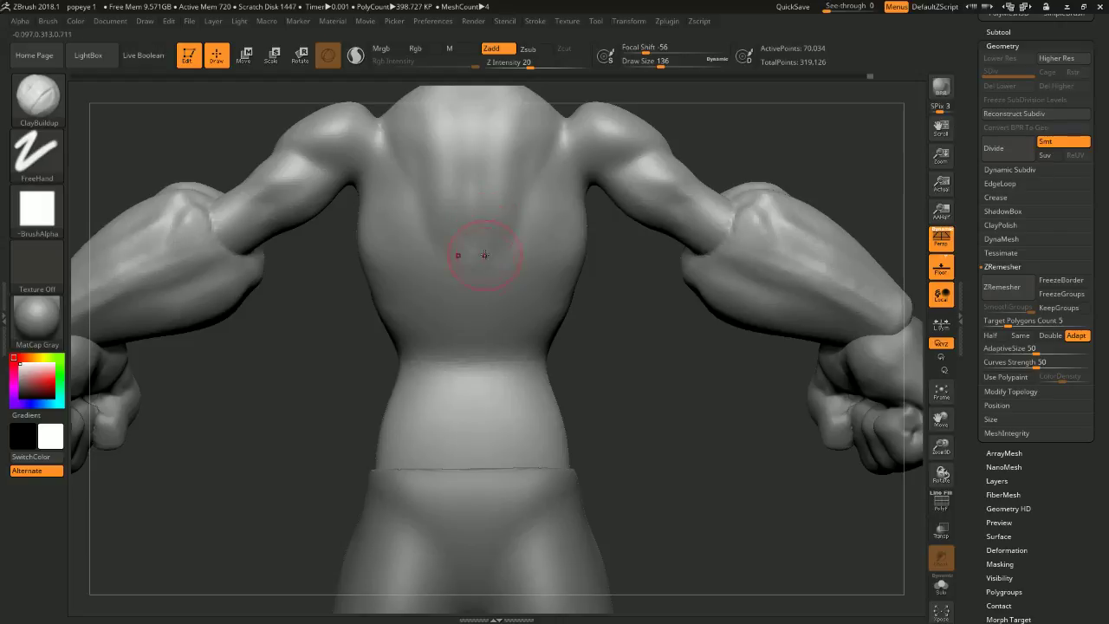
pyautogui.moveTo(479, 273)
pyautogui.mouseDown()
pyautogui.moveTo(504, 213)
pyautogui.moveTo(492, 235)
pyautogui.mouseUp()
pyautogui.moveTo(667, 325)
pyautogui.mouseDown()
pyautogui.moveTo(647, 322)
pyautogui.moveTo(551, 180)
pyautogui.moveTo(542, 185)
pyautogui.moveTo(559, 187)
pyautogui.mouseUp()
pyautogui.moveTo(604, 232); pyautogui.dragTo(589, 222)
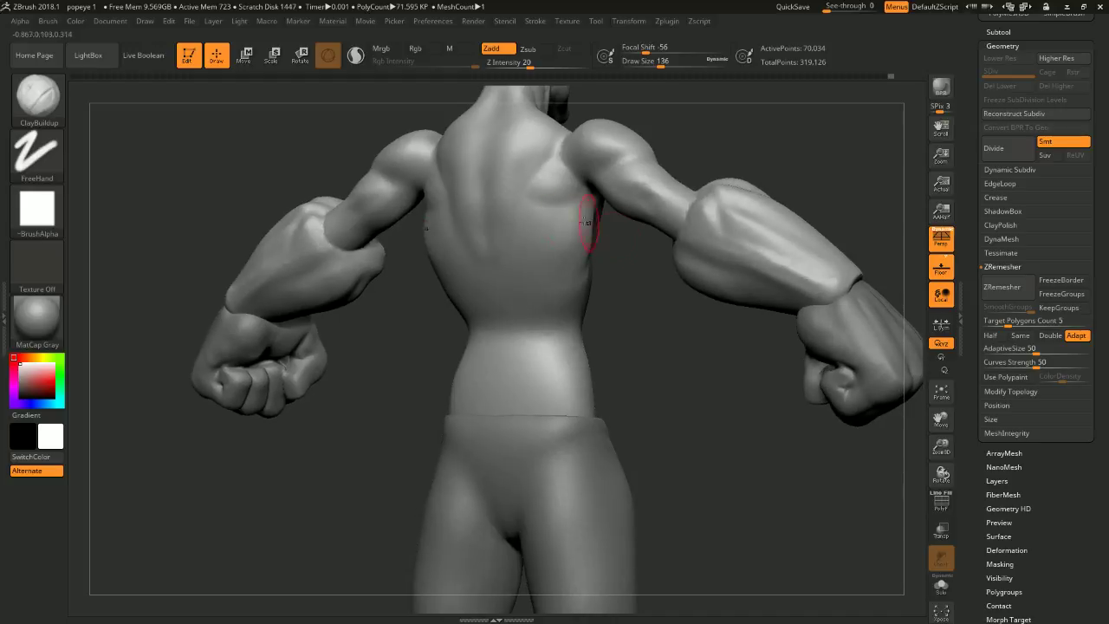
pyautogui.moveTo(605, 275); pyautogui.dragTo(569, 259)
# - Set the draw size to 192 and hide both arms to expose the sides of the ribcage
pyautogui.moveTo(548, 251)
pyautogui.mouseDown(button='right')
pyautogui.moveTo(609, 314)
pyautogui.moveTo(570, 281)
pyautogui.mouseUp(button='right')
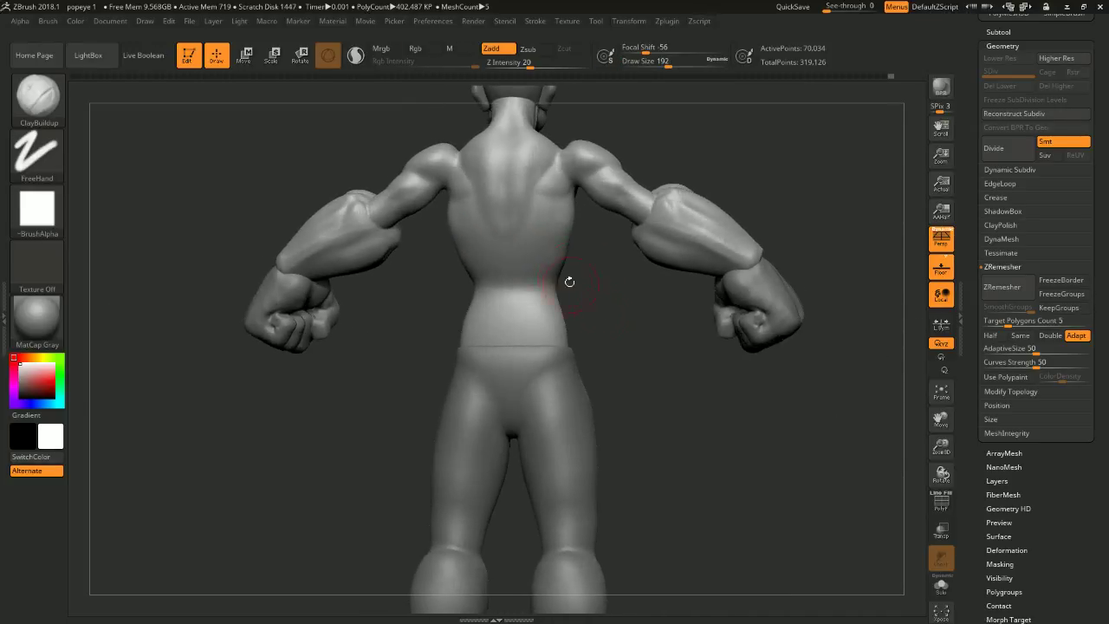
pyautogui.moveTo(604, 248)
pyautogui.mouseDown(button='right')
pyautogui.moveTo(648, 330)
pyautogui.moveTo(584, 173)
pyautogui.mouseUp(button='right')
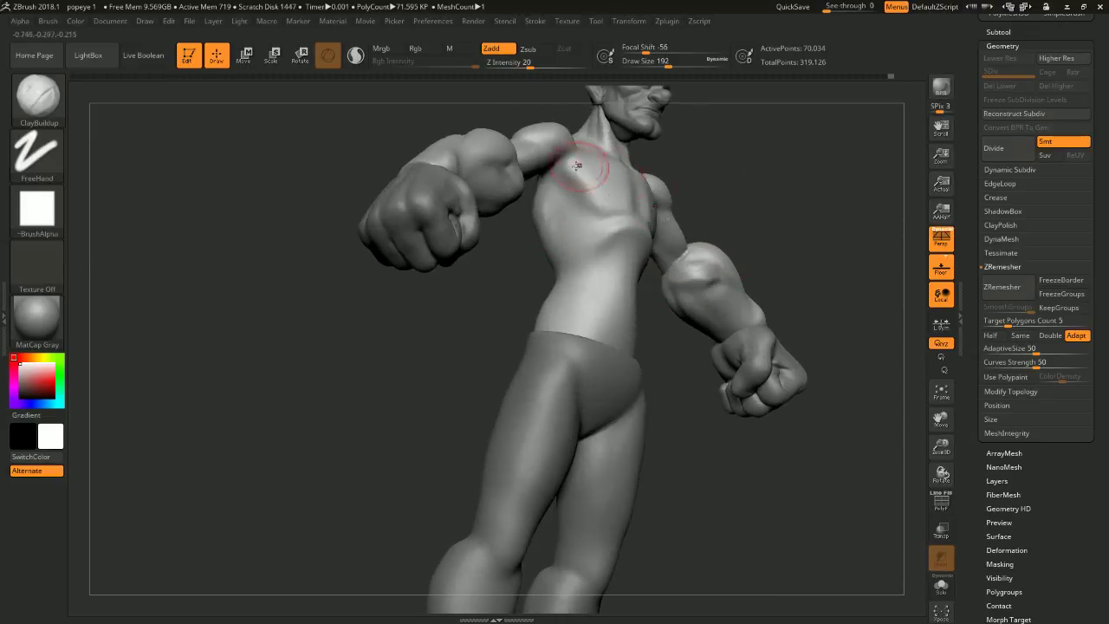
pyautogui.hotkey('ctrl', 'shift')
pyautogui.keyDown('ctrl'); pyautogui.keyDown('shift'); pyautogui.click(563, 136); pyautogui.keyUp('shift'); pyautogui.keyUp('ctrl')
pyautogui.keyDown('ctrl'); pyautogui.keyDown('shift'); pyautogui.click(561, 138); pyautogui.keyUp('shift'); pyautogui.keyUp('ctrl')
pyautogui.keyDown('ctrl'); pyautogui.keyDown('shift'); pyautogui.click(533, 151); pyautogui.keyUp('shift'); pyautogui.keyUp('ctrl')
pyautogui.keyDown('ctrl'); pyautogui.keyDown('shift'); pyautogui.click(495, 171); pyautogui.keyUp('shift'); pyautogui.keyUp('ctrl')
# - Build up the latissimus muscles along the ribcage below the armpits
pyautogui.moveTo(453, 169)
pyautogui.mouseDown(button='right')
pyautogui.moveTo(531, 158)
pyautogui.moveTo(619, 216)
pyautogui.moveTo(602, 248)
pyautogui.moveTo(451, 244)
pyautogui.mouseUp(button='right')
pyautogui.moveTo(436, 220)
pyautogui.mouseDown()
pyautogui.moveTo(440, 260)
pyautogui.moveTo(425, 251)
pyautogui.moveTo(445, 267)
pyautogui.mouseUp()
pyautogui.moveTo(498, 255); pyautogui.dragTo(493, 189, button='right')
pyautogui.moveTo(434, 203); pyautogui.dragTo(432, 252)
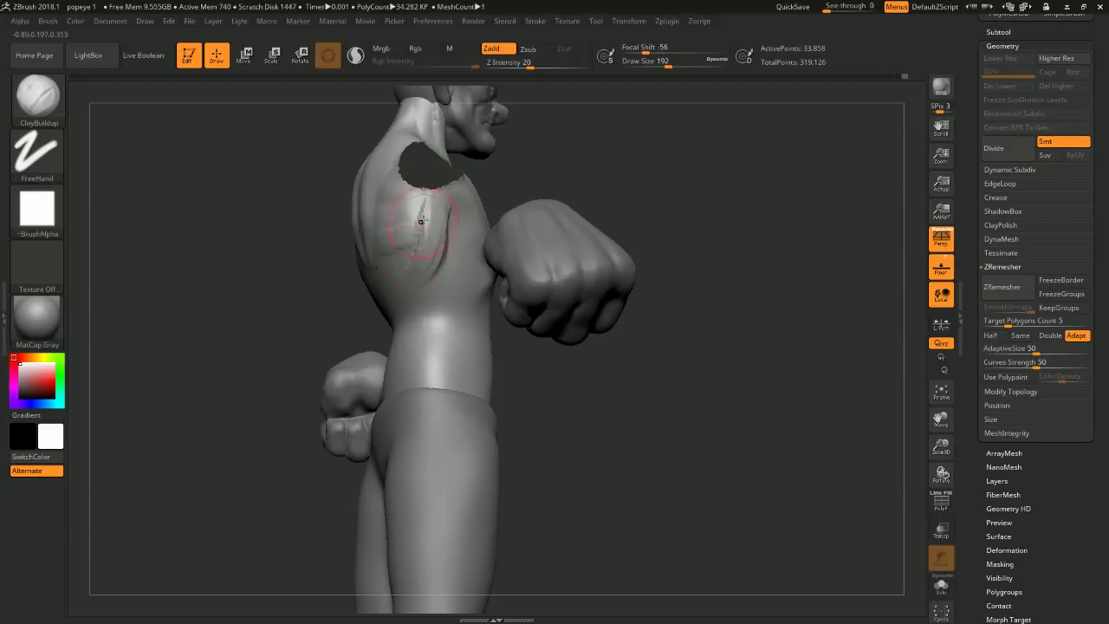
# - Extend the clay from the lower ribcage into the waist and smooth the sides of the torso
pyautogui.moveTo(362, 369); pyautogui.dragTo(468, 329, button='right')
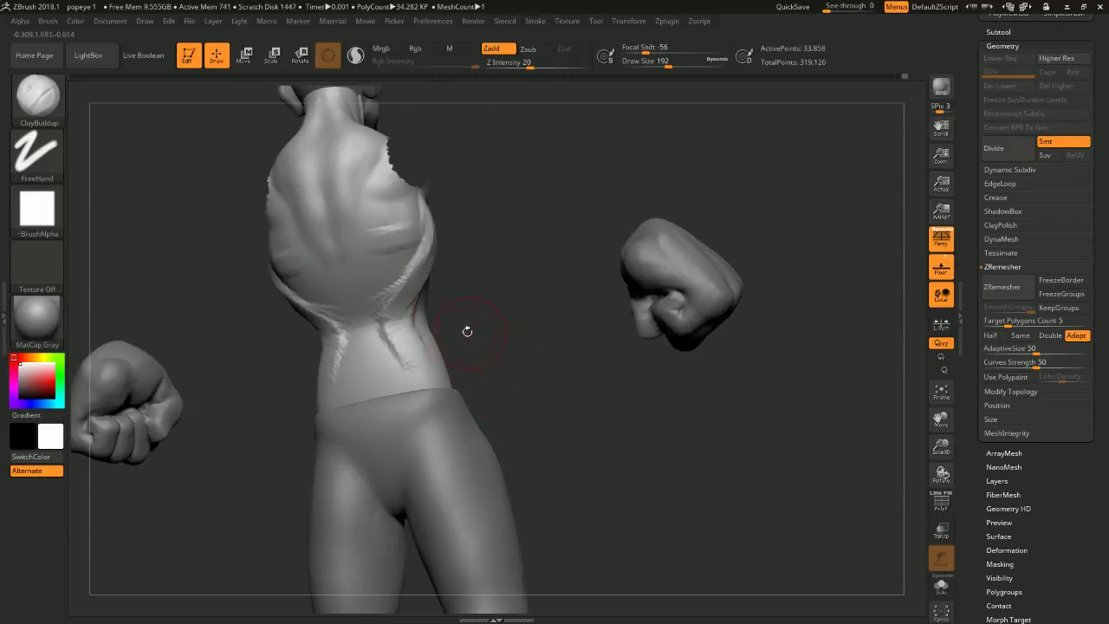
pyautogui.moveTo(411, 373); pyautogui.dragTo(412, 364)
pyautogui.moveTo(413, 364)
pyautogui.mouseDown(button='right')
pyautogui.moveTo(480, 351)
pyautogui.moveTo(431, 314)
pyautogui.mouseUp(button='right')
pyautogui.moveTo(431, 314)
pyautogui.keyDown('shift'); pyautogui.mouseDown()
pyautogui.moveTo(388, 353)
pyautogui.moveTo(467, 250)
pyautogui.mouseUp(); pyautogui.keyUp('shift')
pyautogui.moveTo(467, 250); pyautogui.dragTo(511, 258, button='right')
pyautogui.keyDown('shift'); pyautogui.moveTo(420, 322); pyautogui.dragTo(438, 282); pyautogui.keyUp('shift')
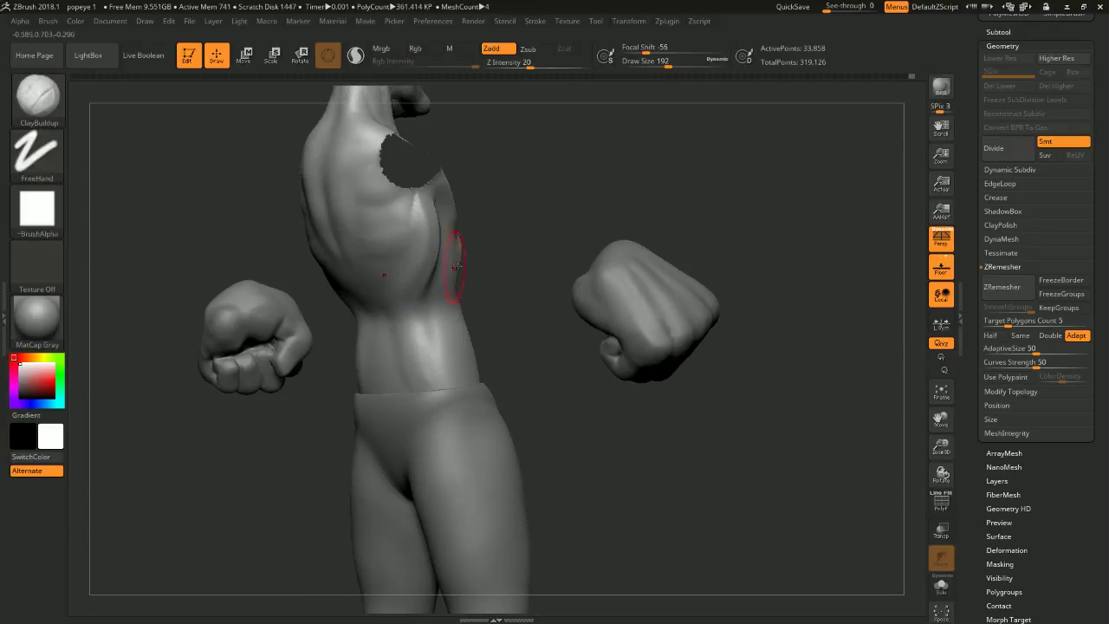
# - Show the arms again, refine the side muscles from the front and set the draw size to 145
pyautogui.moveTo(455, 267); pyautogui.dragTo(557, 192, button='right')
pyautogui.keyDown('ctrl'); pyautogui.click(649, 183); pyautogui.keyUp('ctrl')
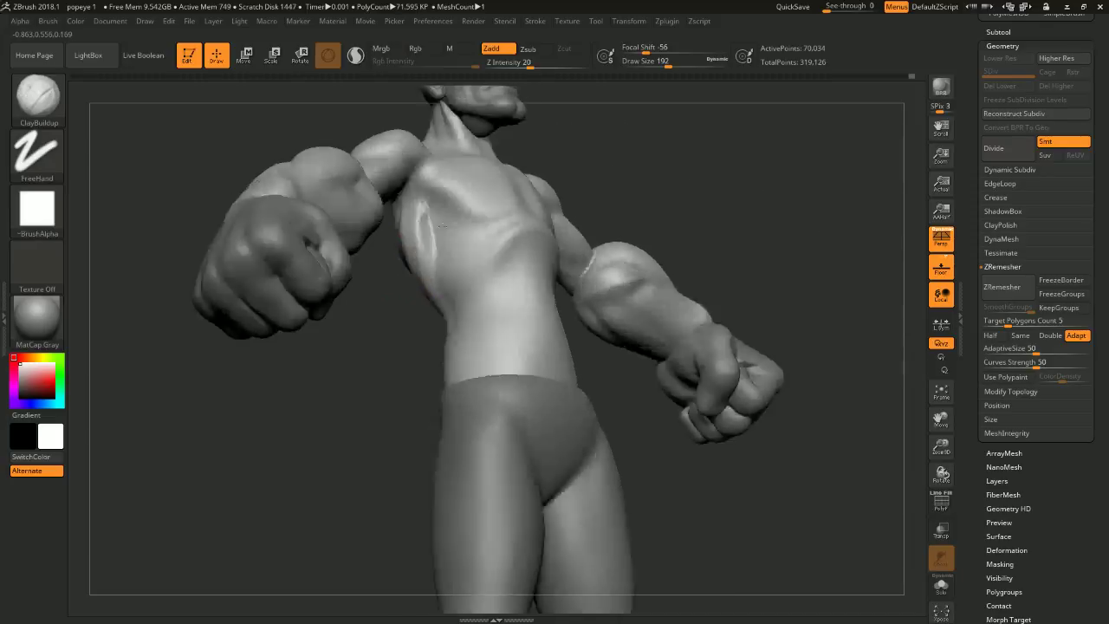
pyautogui.moveTo(486, 286); pyautogui.dragTo(552, 196, button='right')
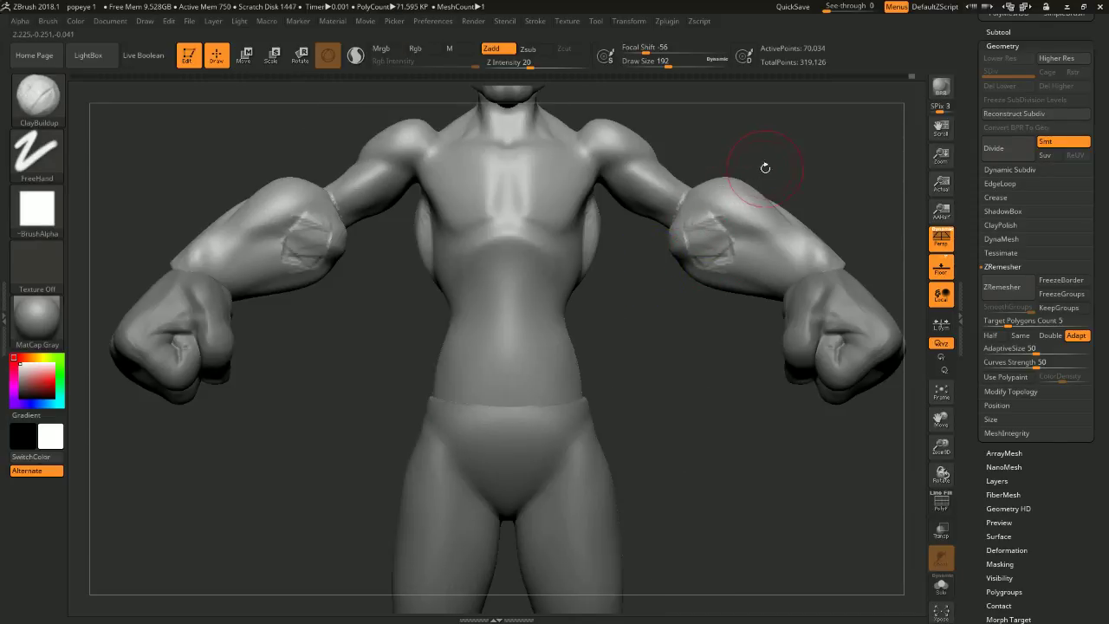
pyautogui.moveTo(766, 166); pyautogui.dragTo(700, 301, button='right')
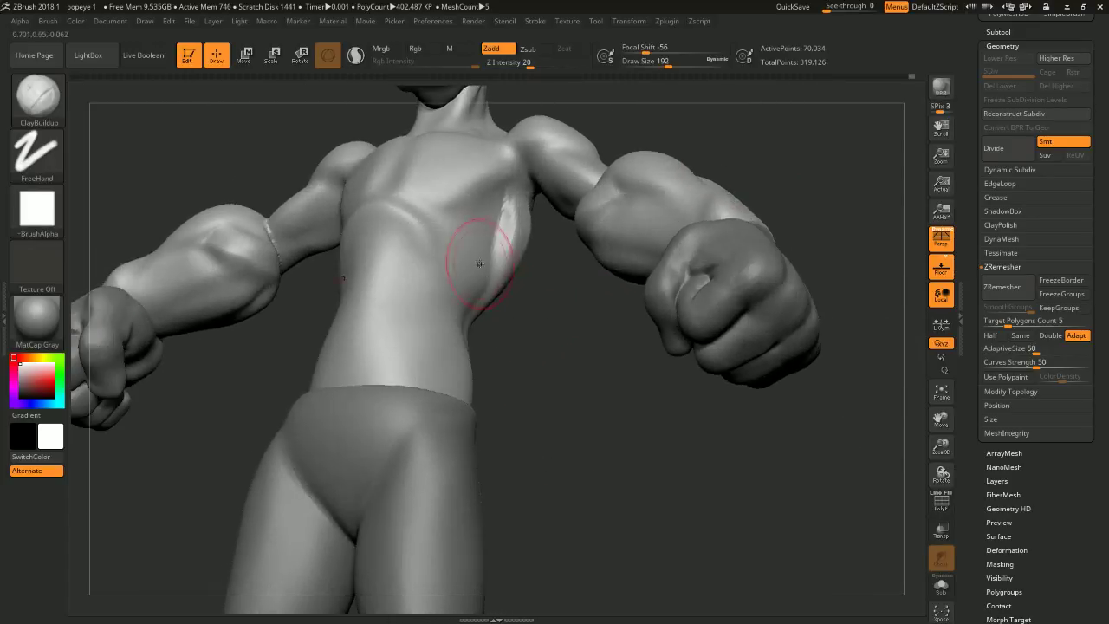
pyautogui.press('shift')
pyautogui.press('space')
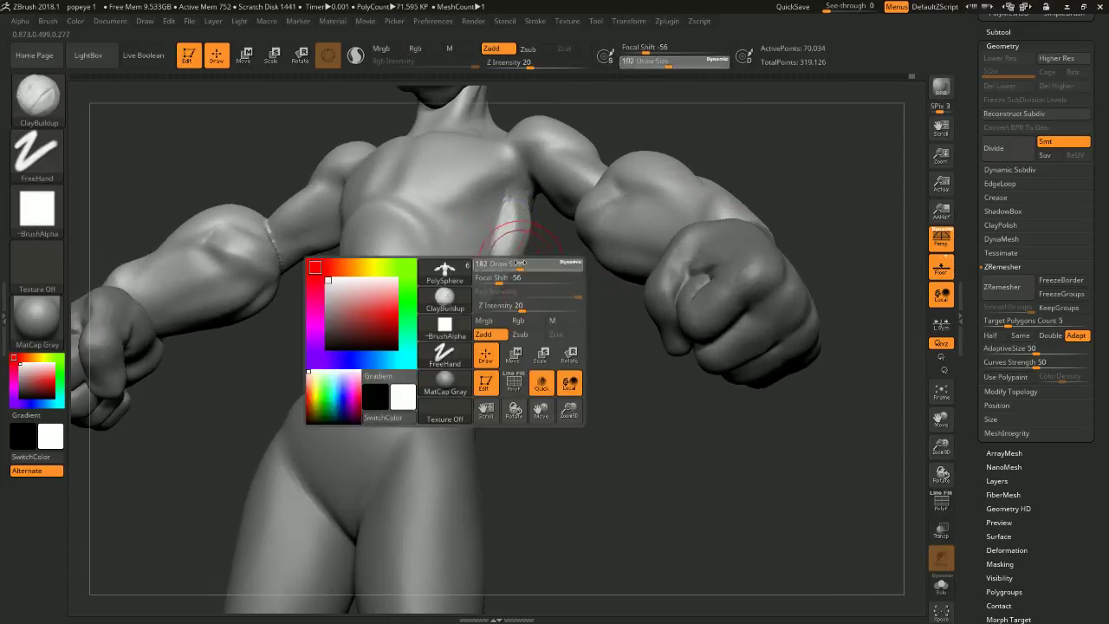
pyautogui.moveTo(545, 262)
pyautogui.keyDown('shift'); pyautogui.mouseDown(button='right')
pyautogui.moveTo(539, 368)
pyautogui.moveTo(428, 334)
pyautogui.mouseUp(button='right'); pyautogui.keyUp('shift')
pyautogui.moveTo(728, 403); pyautogui.dragTo(554, 180, button='right')
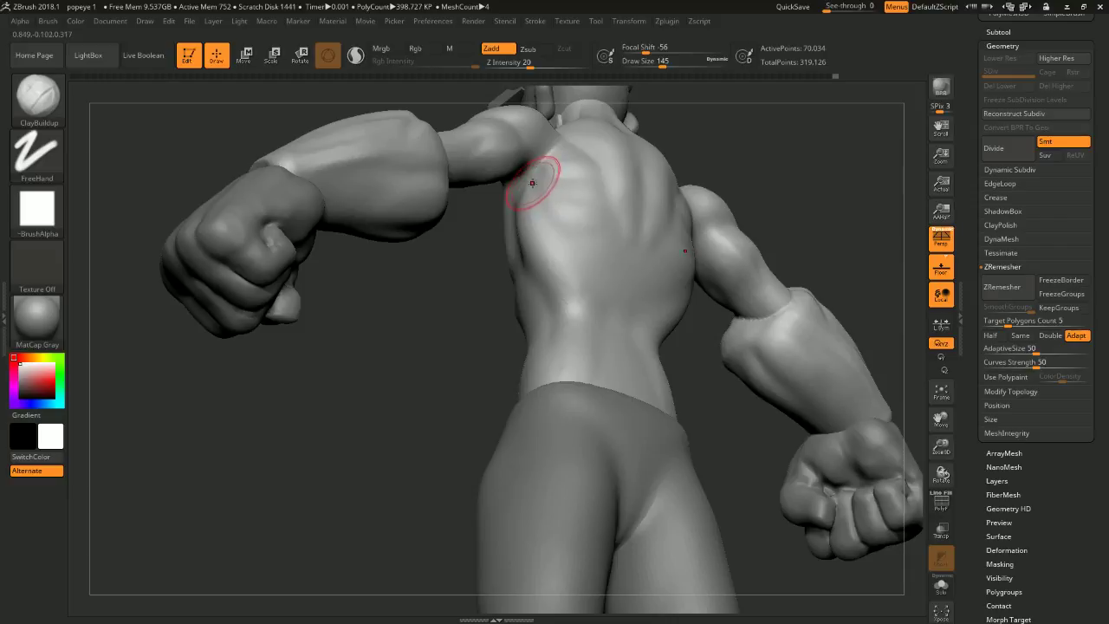
# - Hide both arms of the body again, leaving the torso and hands shown
pyautogui.hotkey('ctrl', 'shift')
pyautogui.keyDown('ctrl'); pyautogui.keyDown('shift'); pyautogui.click(522, 123); pyautogui.keyUp('shift'); pyautogui.keyUp('ctrl')
pyautogui.keyDown('ctrl'); pyautogui.keyDown('shift'); pyautogui.click(523, 123); pyautogui.keyUp('shift'); pyautogui.keyUp('ctrl')
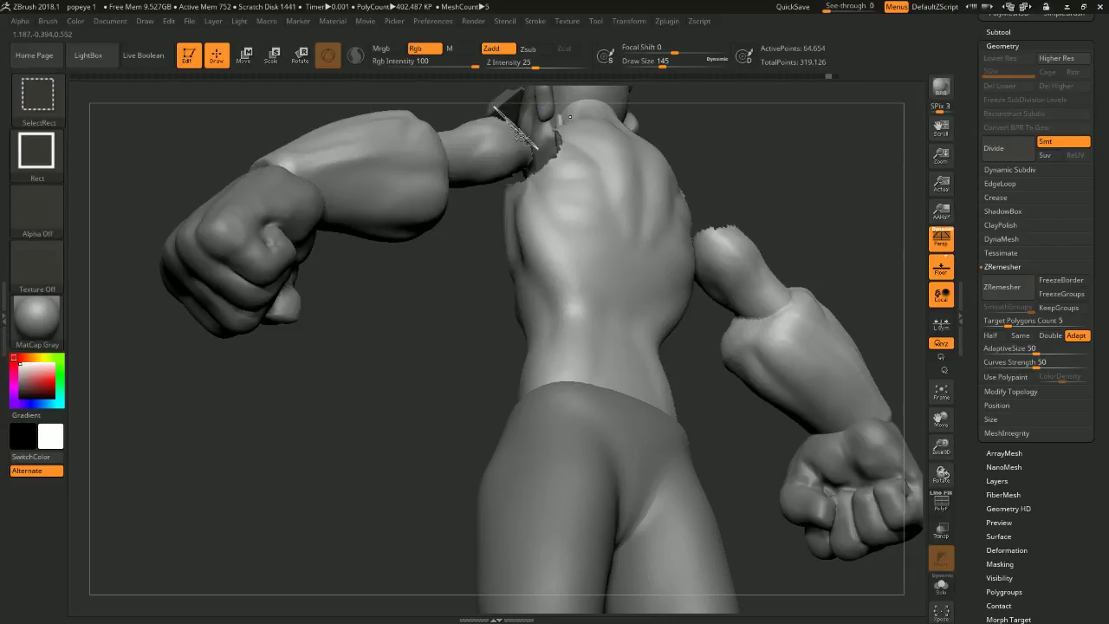
pyautogui.keyDown('ctrl'); pyautogui.keyDown('shift'); pyautogui.click(488, 159); pyautogui.keyUp('shift'); pyautogui.keyUp('ctrl')
pyautogui.keyDown('ctrl'); pyautogui.keyDown('shift'); pyautogui.click(427, 190); pyautogui.keyUp('shift'); pyautogui.keyUp('ctrl')
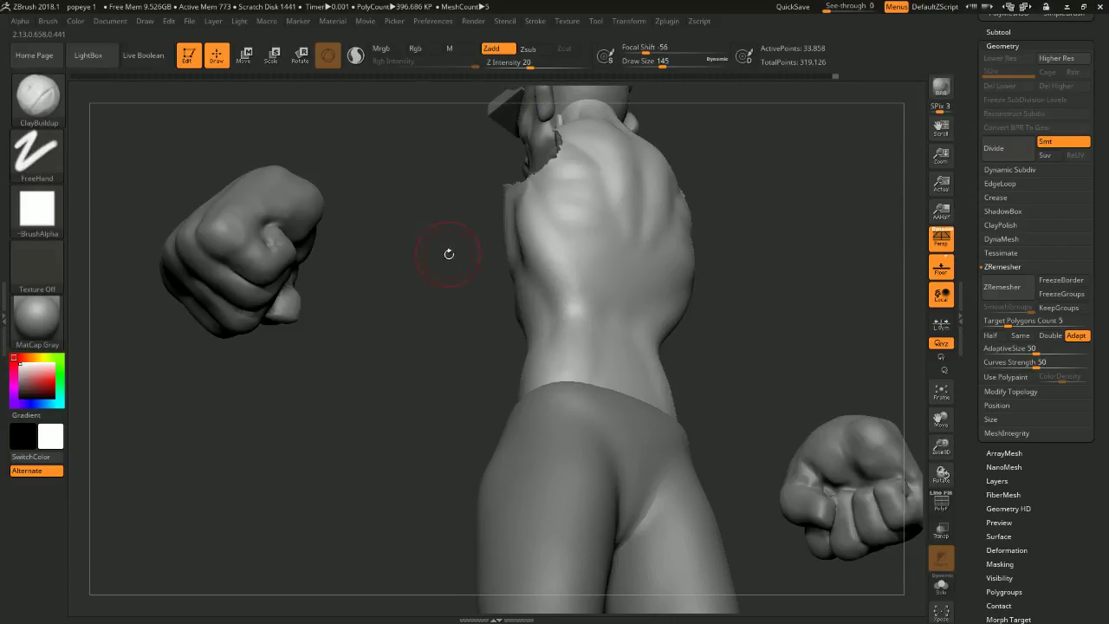
# - Lay diagonal ClayBuildup strokes from the armpits across the back toward the spine and waist
pyautogui.moveTo(449, 254); pyautogui.dragTo(540, 228)
pyautogui.moveTo(557, 148); pyautogui.dragTo(554, 144)
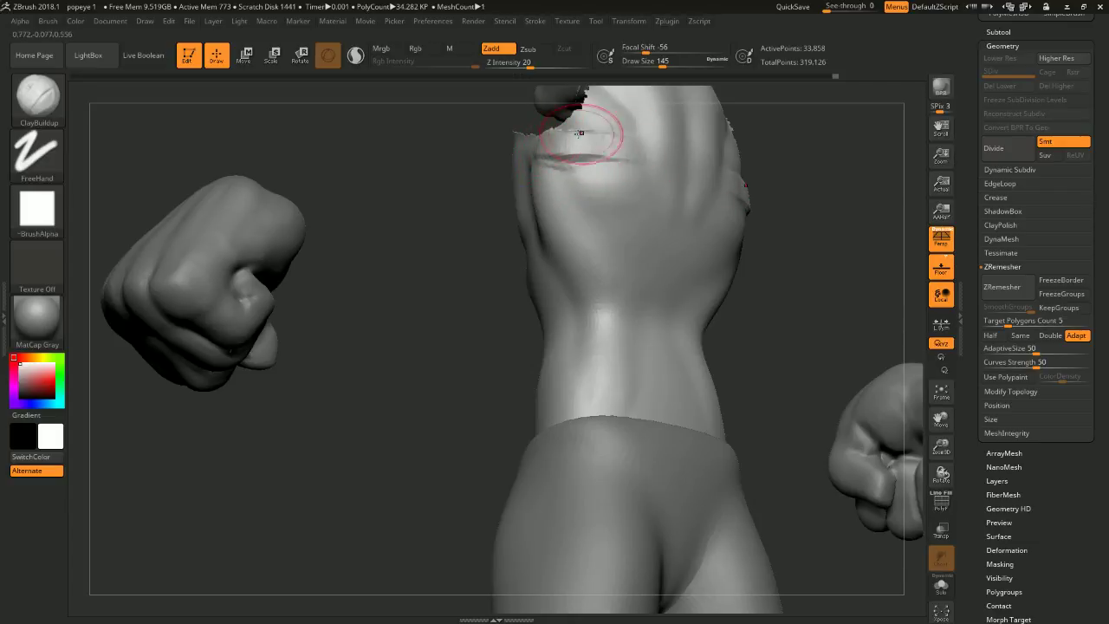
pyautogui.moveTo(560, 156)
pyautogui.mouseDown()
pyautogui.moveTo(649, 163)
pyautogui.moveTo(647, 199)
pyautogui.moveTo(559, 163)
pyautogui.mouseUp()
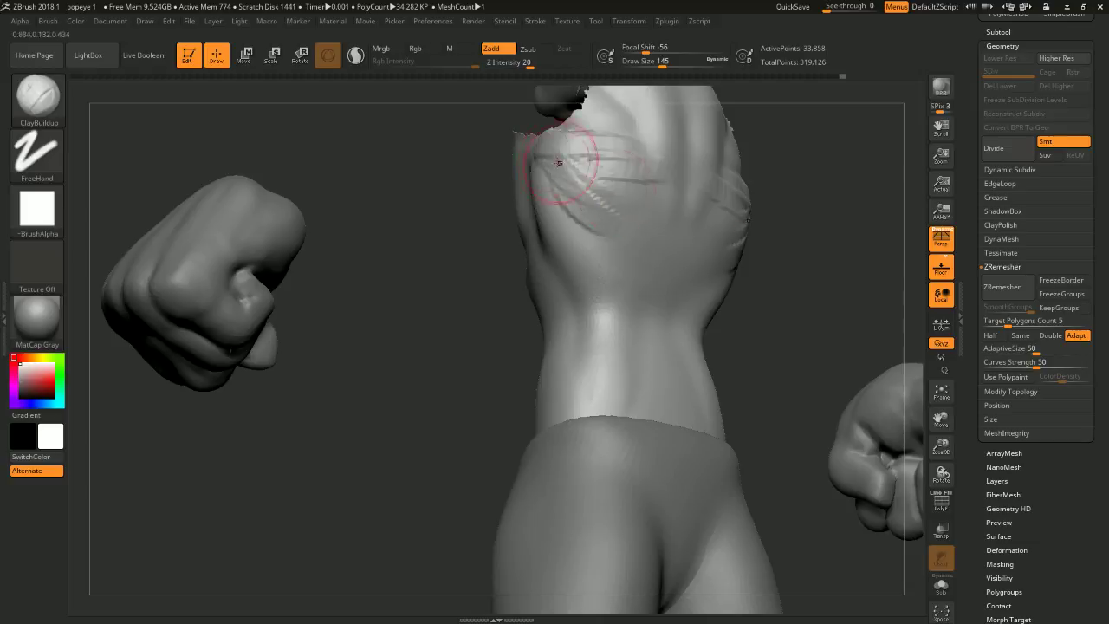
pyautogui.moveTo(823, 242)
pyautogui.mouseDown()
pyautogui.moveTo(874, 253)
pyautogui.moveTo(753, 258)
pyautogui.mouseUp()
pyautogui.moveTo(670, 190)
pyautogui.mouseDown()
pyautogui.moveTo(649, 218)
pyautogui.moveTo(684, 243)
pyautogui.moveTo(632, 285)
pyautogui.moveTo(614, 347)
pyautogui.moveTo(646, 322)
pyautogui.mouseUp()
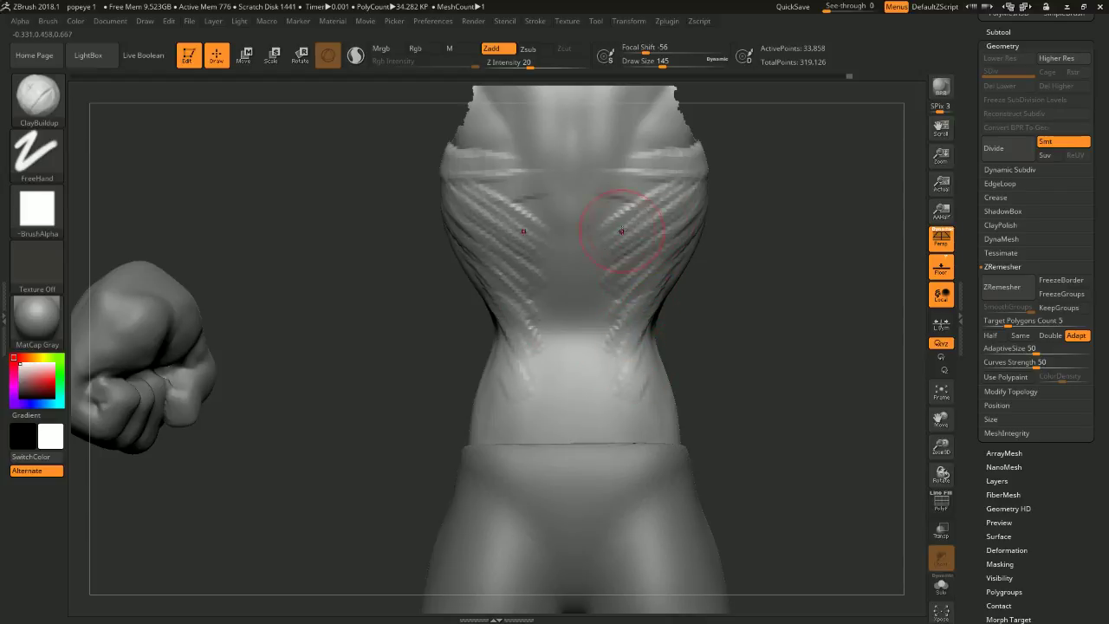
# - Add the last ClayBuildup strokes across the middle of the back and smooth the back and waist
pyautogui.moveTo(593, 265)
pyautogui.mouseDown()
pyautogui.moveTo(610, 302)
pyautogui.moveTo(542, 338)
pyautogui.moveTo(509, 222)
pyautogui.moveTo(460, 213)
pyautogui.moveTo(644, 302)
pyautogui.mouseUp()
pyautogui.moveTo(730, 300)
pyautogui.keyDown('shift'); pyautogui.mouseDown()
pyautogui.moveTo(805, 295)
pyautogui.moveTo(638, 330)
pyautogui.moveTo(714, 299)
pyautogui.moveTo(694, 303)
pyautogui.moveTo(673, 286)
pyautogui.moveTo(656, 296)
pyautogui.moveTo(614, 248)
pyautogui.moveTo(633, 208)
pyautogui.moveTo(530, 211)
pyautogui.moveTo(548, 251)
pyautogui.moveTo(663, 255)
pyautogui.mouseUp(); pyautogui.keyUp('shift')
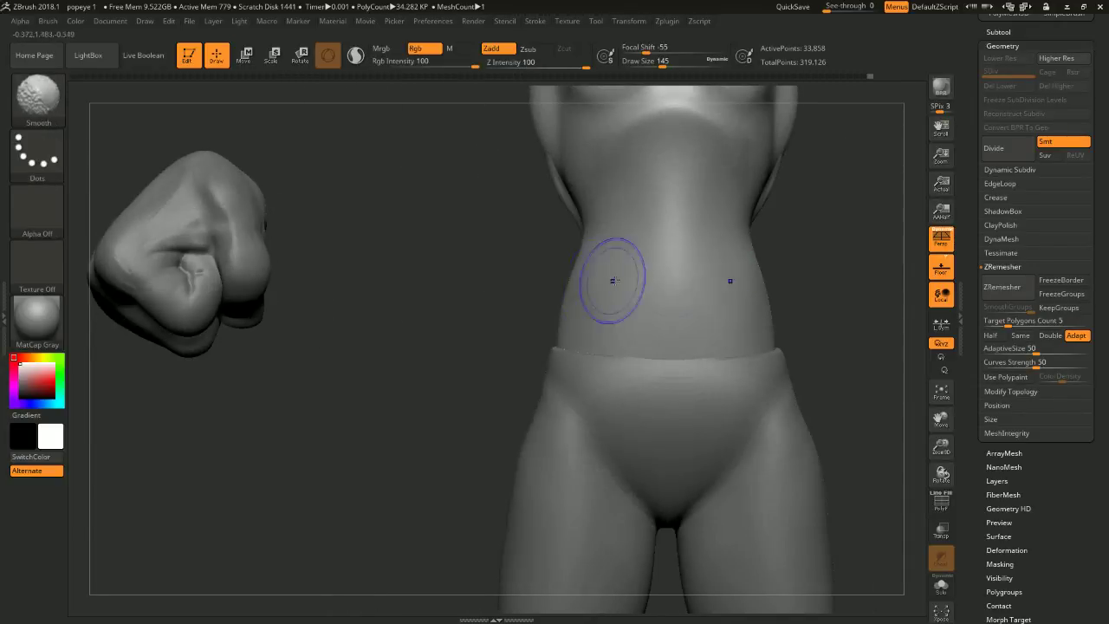
pyautogui.keyDown('alt'); pyautogui.moveTo(846, 208); pyautogui.dragTo(685, 258); pyautogui.keyUp('alt')
pyautogui.moveTo(681, 176); pyautogui.dragTo(739, 184)
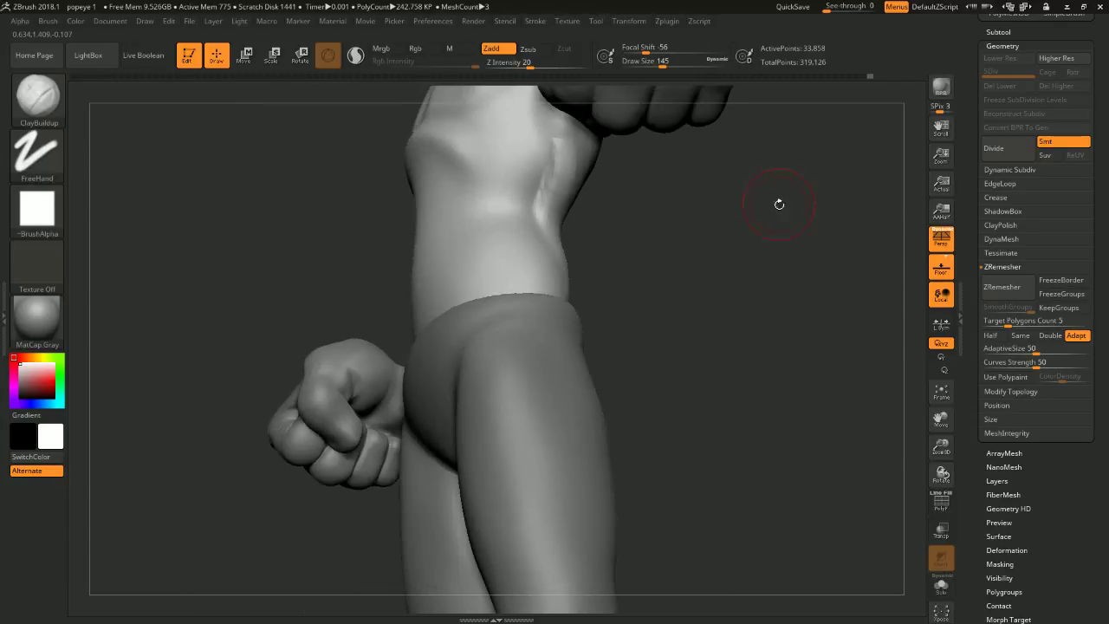
pyautogui.moveTo(780, 203); pyautogui.dragTo(632, 124)
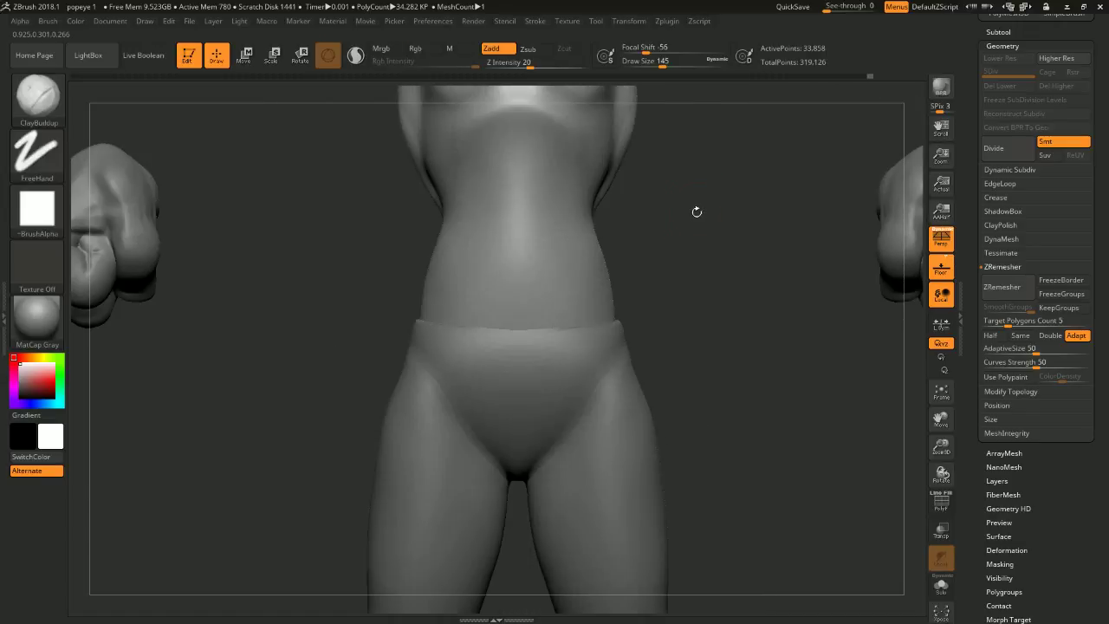
# - Build up the arched lower edge of the ribcage with ClayBuildup at draw size 112 and smooth below it
pyautogui.moveTo(696, 210); pyautogui.dragTo(633, 219)
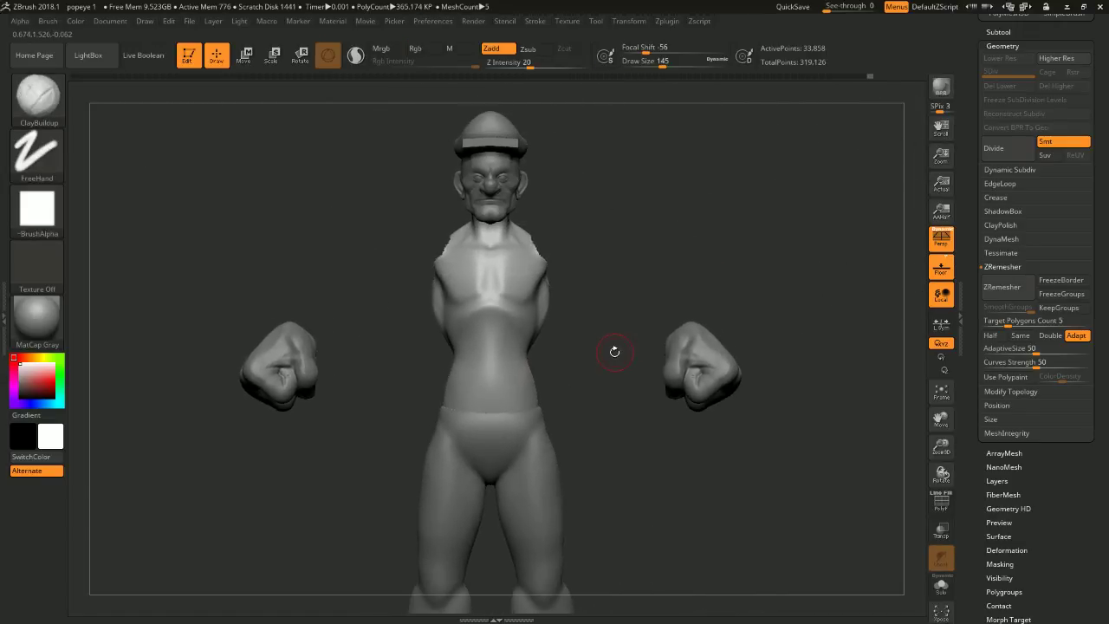
pyautogui.moveTo(613, 347)
pyautogui.mouseDown()
pyautogui.moveTo(659, 343)
pyautogui.moveTo(613, 327)
pyautogui.mouseUp()
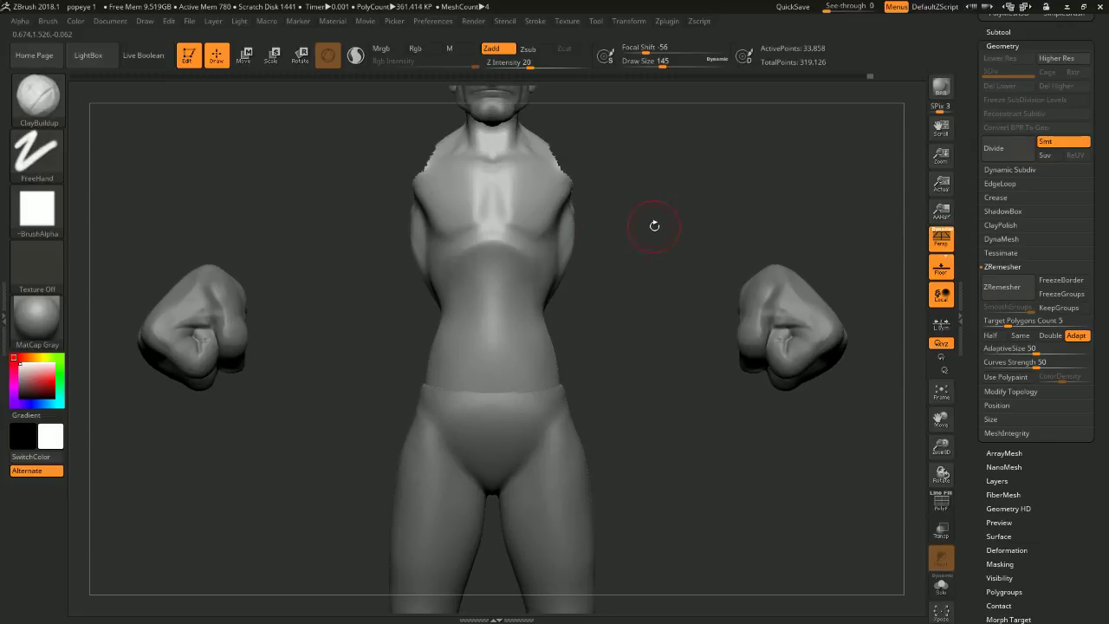
pyautogui.keyDown('alt'); pyautogui.moveTo(654, 225); pyautogui.dragTo(643, 221); pyautogui.keyUp('alt')
pyautogui.moveTo(485, 235); pyautogui.dragTo(443, 260)
pyautogui.moveTo(479, 209); pyautogui.dragTo(438, 228)
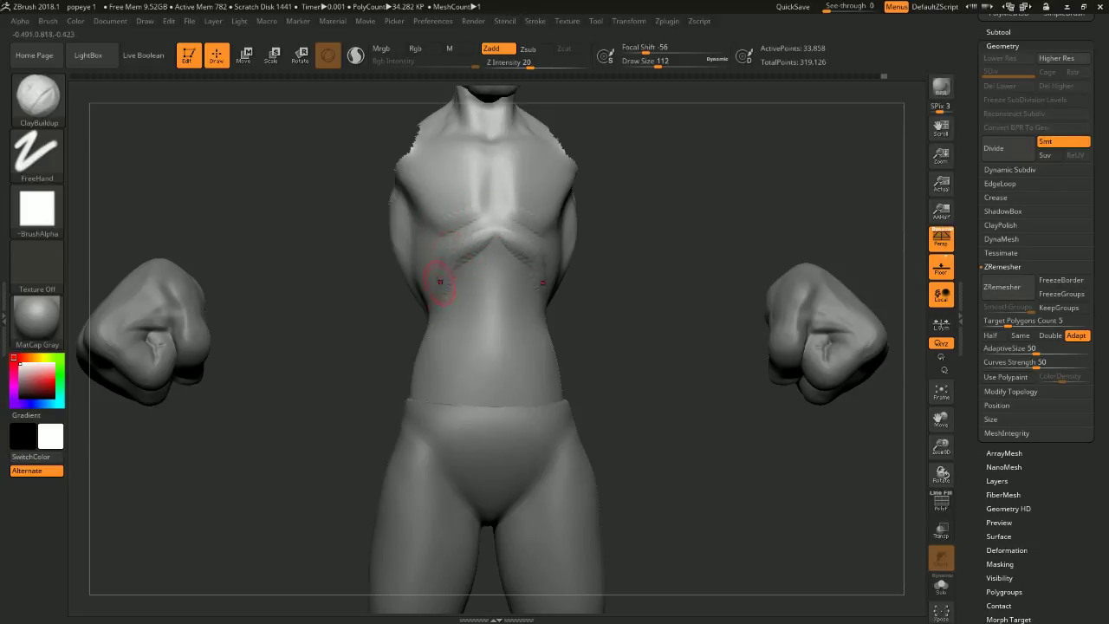
pyautogui.keyDown('shift'); pyautogui.moveTo(448, 276); pyautogui.dragTo(468, 304); pyautogui.keyUp('shift')
# - Build up the paired abdominal muscles in rows from below the ribcage to the lower belly with ClayBuildup
pyautogui.moveTo(468, 290); pyautogui.dragTo(480, 279, button='right')
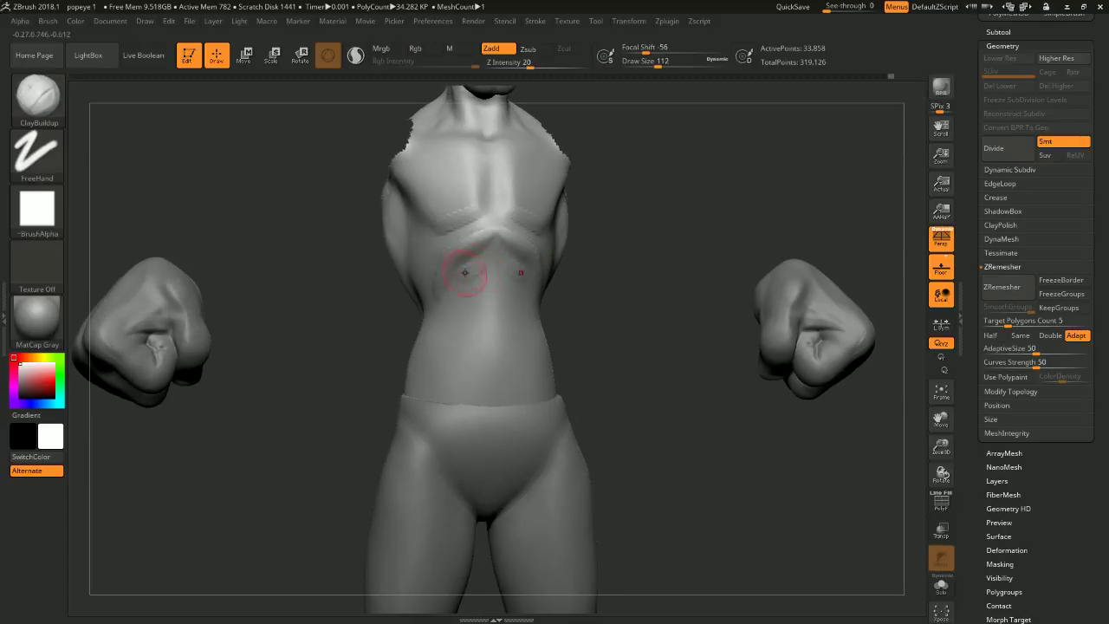
pyautogui.moveTo(475, 269); pyautogui.dragTo(487, 267)
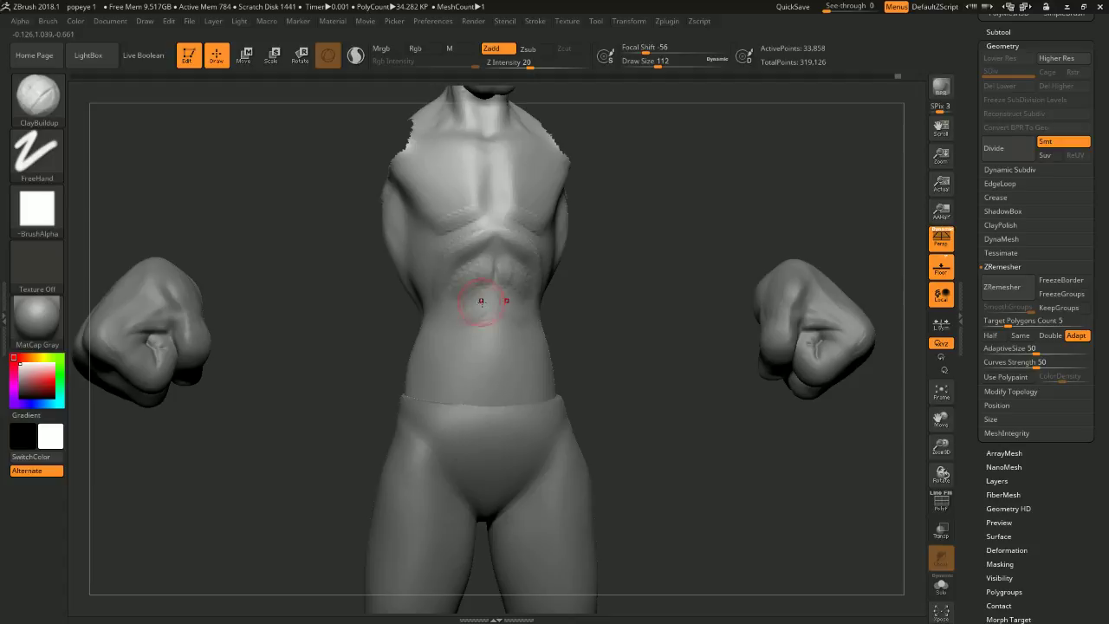
pyautogui.moveTo(454, 333); pyautogui.dragTo(478, 278, button='right')
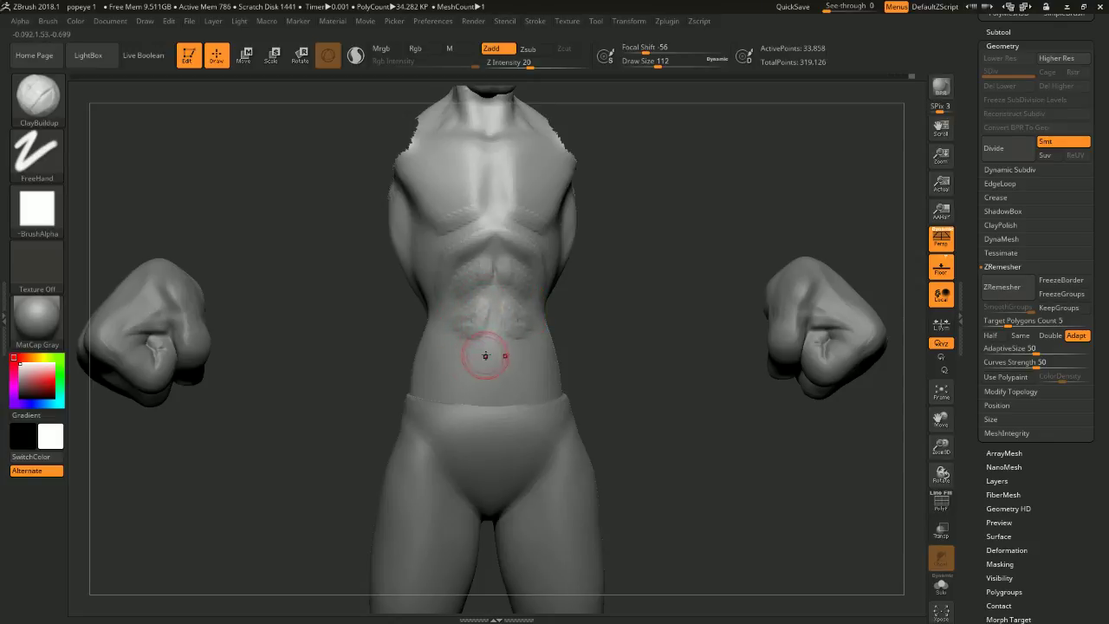
pyautogui.moveTo(631, 337)
pyautogui.keyDown('alt'); pyautogui.mouseDown()
pyautogui.moveTo(676, 272)
pyautogui.moveTo(654, 252)
pyautogui.moveTo(619, 272)
pyautogui.moveTo(632, 280)
pyautogui.mouseUp(); pyautogui.keyUp('alt')
# - Carve the creases between the abdominal muscles and outline the lower belly with DamStandard at draw size 74
pyautogui.press('space')
pyautogui.moveTo(634, 280); pyautogui.dragTo(627, 280)
pyautogui.press('b')
pyautogui.press('d')
pyautogui.press('s')
pyautogui.press('space')
pyautogui.moveTo(502, 226)
pyautogui.mouseDown()
pyautogui.moveTo(498, 315)
pyautogui.moveTo(459, 330)
pyautogui.moveTo(469, 331)
pyautogui.moveTo(444, 305)
pyautogui.mouseUp()
pyautogui.press('space')
pyautogui.hotkey('ctrl', 'z')
pyautogui.moveTo(488, 269); pyautogui.dragTo(446, 260)
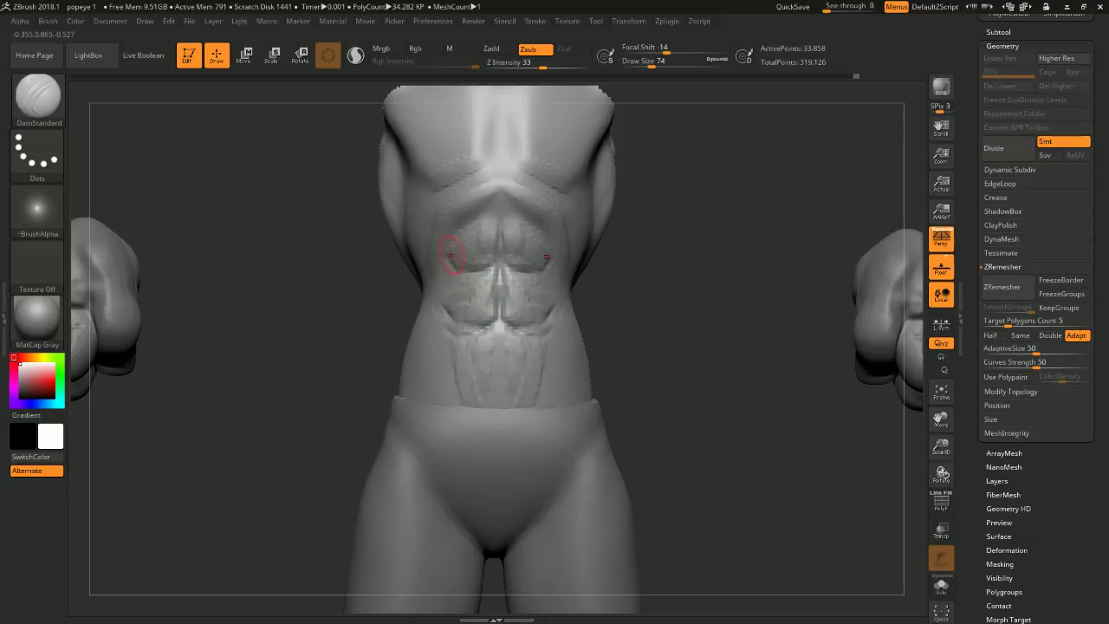
pyautogui.moveTo(451, 358); pyautogui.dragTo(458, 391)
# - Smooth the carved abdominal muscles and lower belly to soften their creases
pyautogui.keyDown('alt'); pyautogui.moveTo(636, 347); pyautogui.dragTo(599, 265); pyautogui.keyUp('alt')
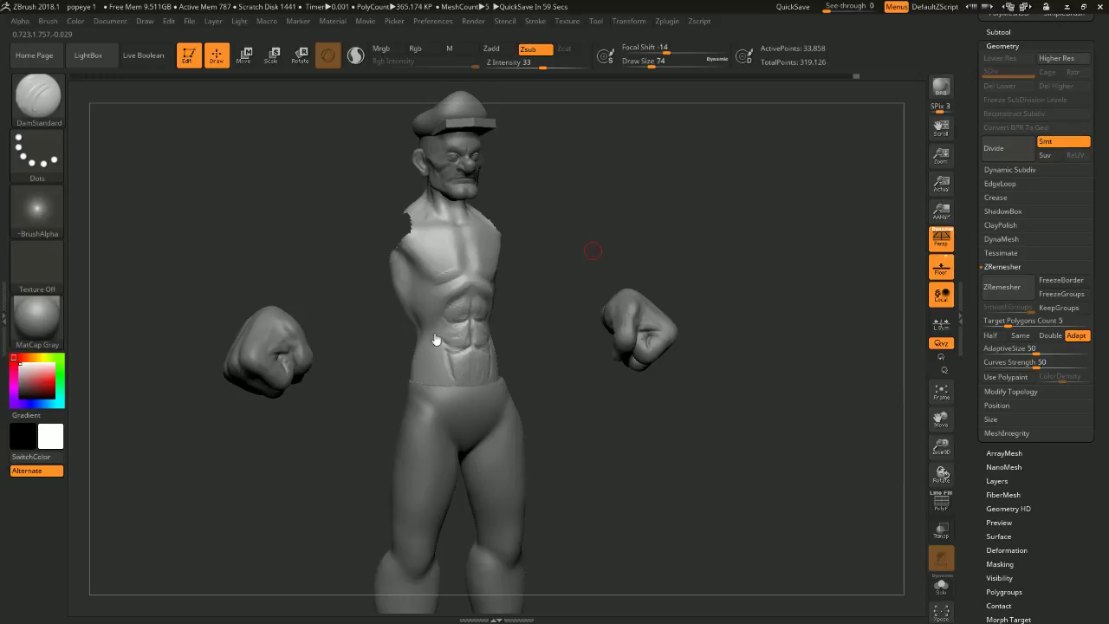
pyautogui.moveTo(651, 268); pyautogui.dragTo(635, 237)
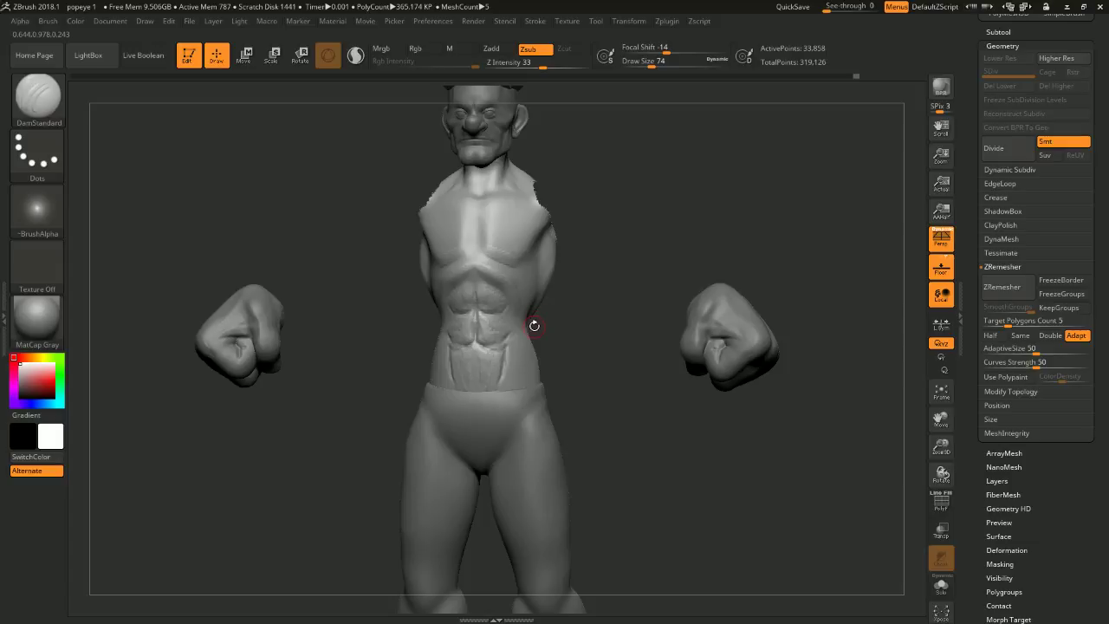
pyautogui.press('shift')
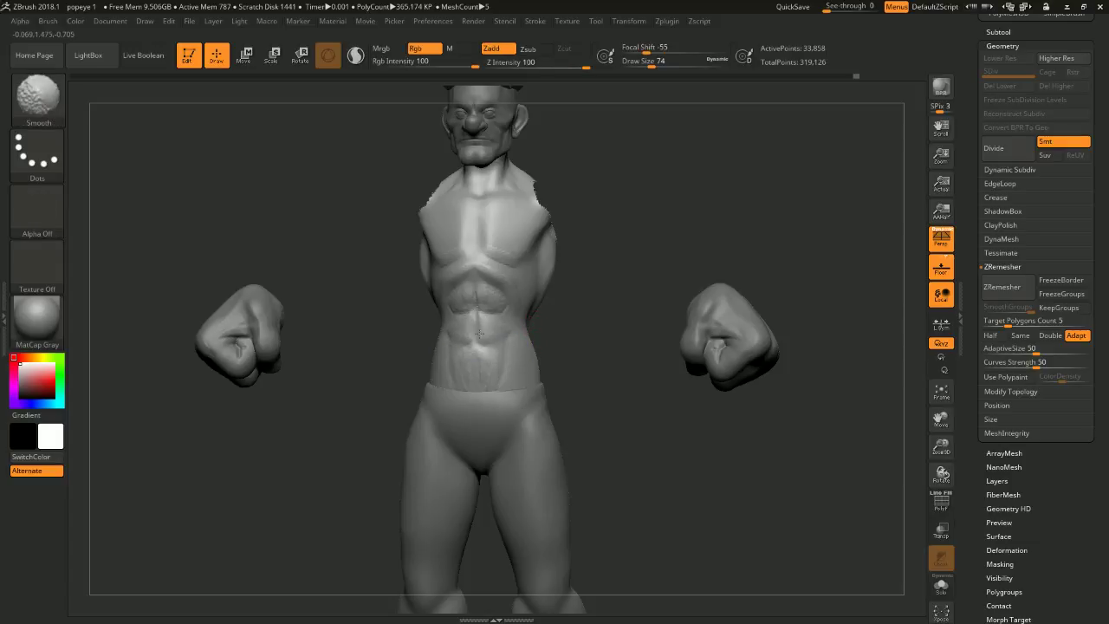
pyautogui.moveTo(589, 300); pyautogui.dragTo(531, 314)
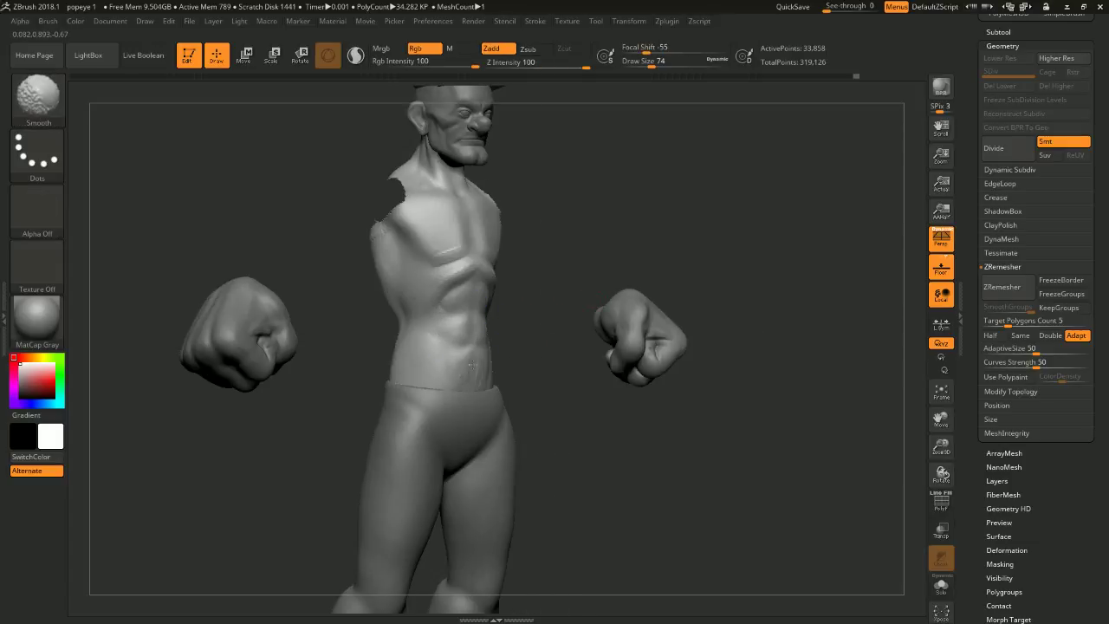
pyautogui.moveTo(556, 369)
pyautogui.keyDown('shift'); pyautogui.mouseDown()
pyautogui.moveTo(584, 267)
pyautogui.moveTo(556, 273)
pyautogui.mouseUp(); pyautogui.keyUp('shift')
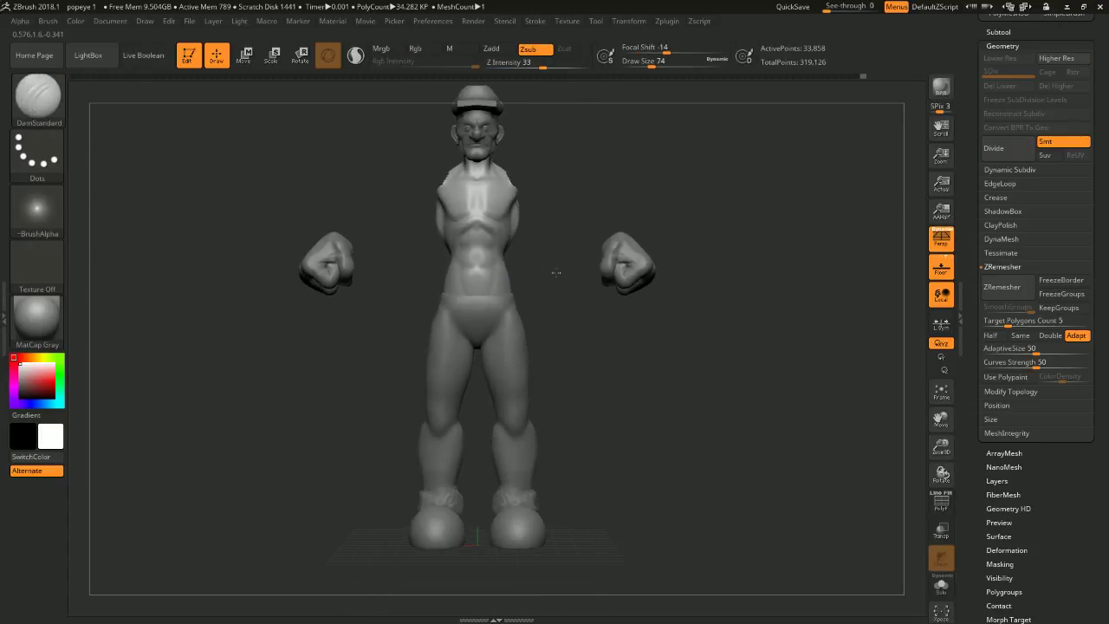
# - Show the hidden arms of the body again and set the draw size to 116
pyautogui.keyDown('alt'); pyautogui.moveTo(542, 235); pyautogui.dragTo(546, 264); pyautogui.keyUp('alt')
pyautogui.moveTo(566, 209)
pyautogui.keyDown('alt'); pyautogui.mouseDown()
pyautogui.moveTo(572, 235)
pyautogui.moveTo(572, 226)
pyautogui.mouseUp(); pyautogui.keyUp('alt')
pyautogui.keyDown('alt'); pyautogui.moveTo(554, 189); pyautogui.dragTo(559, 209); pyautogui.keyUp('alt')
pyautogui.keyDown('ctrl'); pyautogui.keyDown('shift'); pyautogui.click(624, 163); pyautogui.keyUp('shift'); pyautogui.keyUp('ctrl')
pyautogui.moveTo(733, 242)
pyautogui.keyDown('alt'); pyautogui.mouseDown()
pyautogui.moveTo(735, 188)
pyautogui.moveTo(722, 187)
pyautogui.mouseUp(); pyautogui.keyUp('alt')
pyautogui.moveTo(723, 187)
pyautogui.keyDown('alt'); pyautogui.mouseDown()
pyautogui.moveTo(715, 144)
pyautogui.moveTo(713, 202)
pyautogui.mouseUp(); pyautogui.keyUp('alt')
pyautogui.moveTo(713, 202)
pyautogui.mouseDown()
pyautogui.moveTo(702, 203)
pyautogui.moveTo(715, 180)
pyautogui.moveTo(726, 235)
pyautogui.mouseUp()
pyautogui.moveTo(486, 276); pyautogui.dragTo(607, 317, button='right')
pyautogui.keyDown('ctrl'); pyautogui.moveTo(655, 205); pyautogui.dragTo(747, 227, button='right'); pyautogui.keyUp('ctrl')
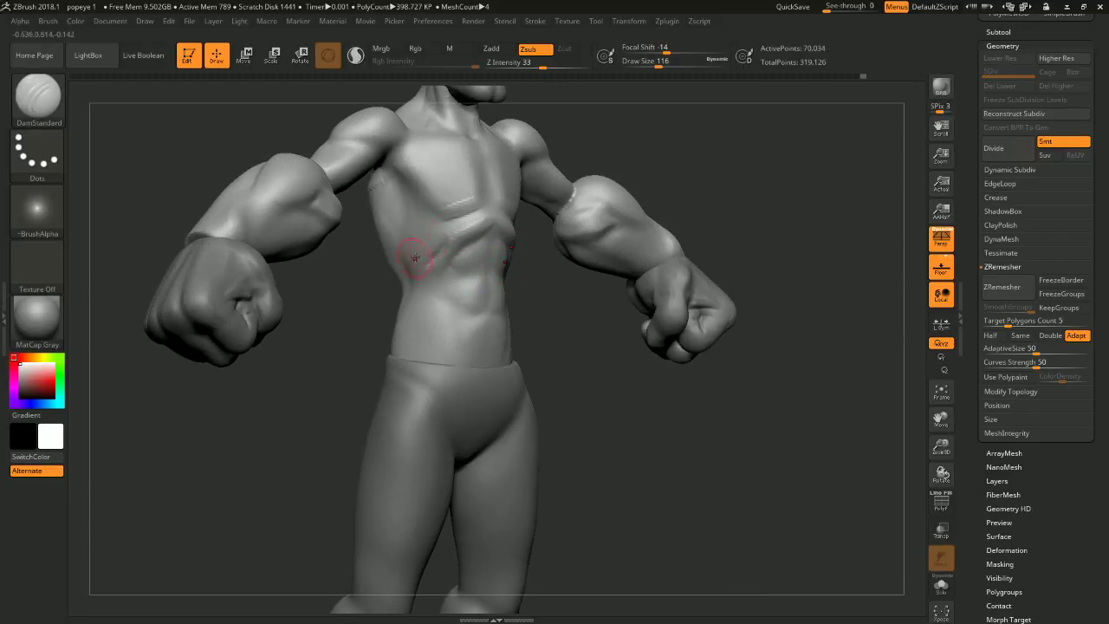
pyautogui.hotkey('ctrl', 'z')
# - Lay ClayBuildup strokes along the lower rib edge and down the outer side of the abdominal muscles
pyautogui.press('b')
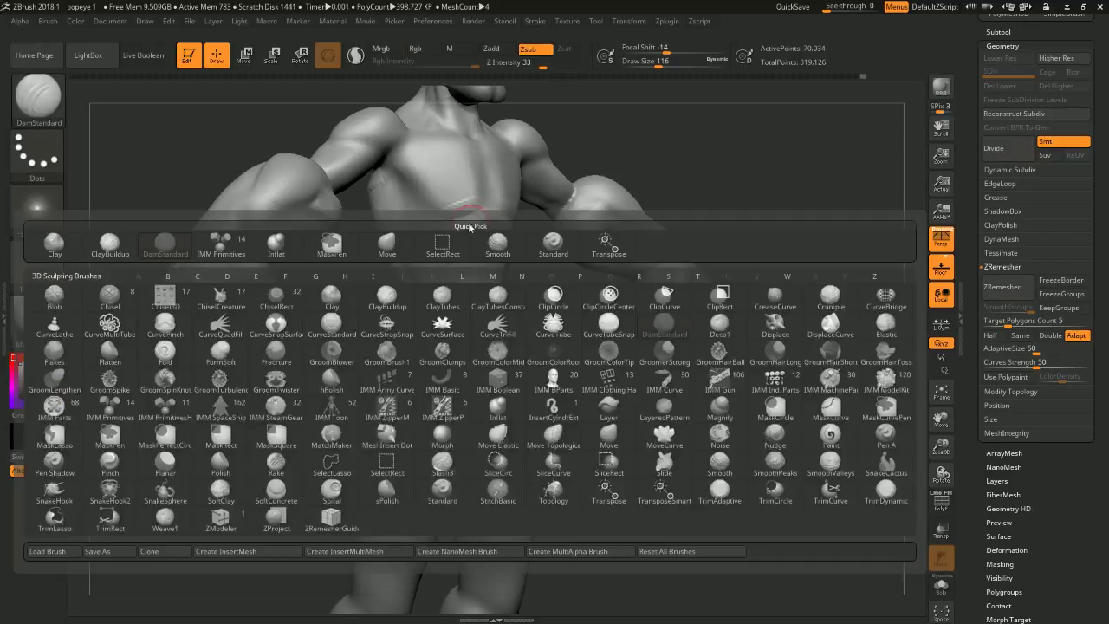
pyautogui.press('c')
pyautogui.press('b')
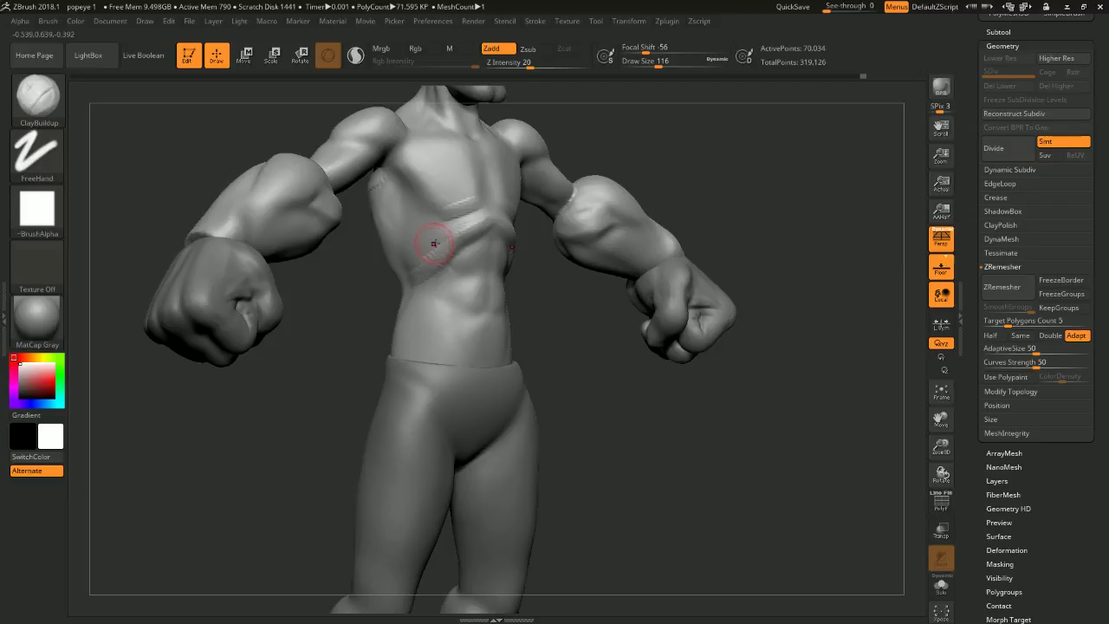
pyautogui.moveTo(424, 286); pyautogui.dragTo(436, 315)
pyautogui.moveTo(552, 329); pyautogui.dragTo(522, 301, button='right')
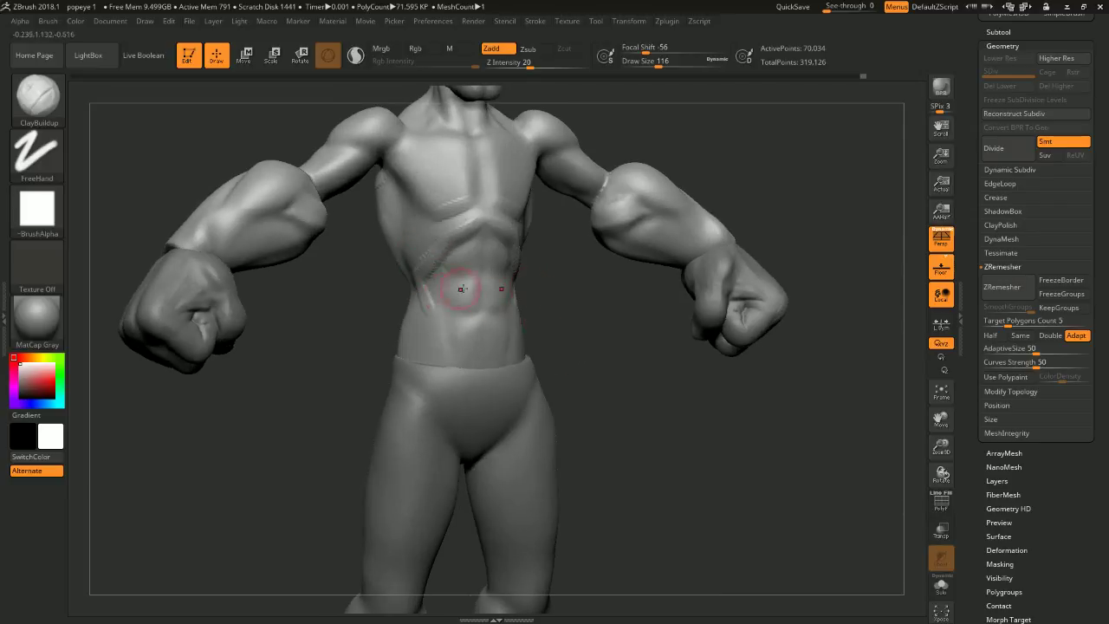
pyautogui.moveTo(399, 277); pyautogui.dragTo(438, 274, button='right')
pyautogui.moveTo(446, 308); pyautogui.dragTo(438, 347)
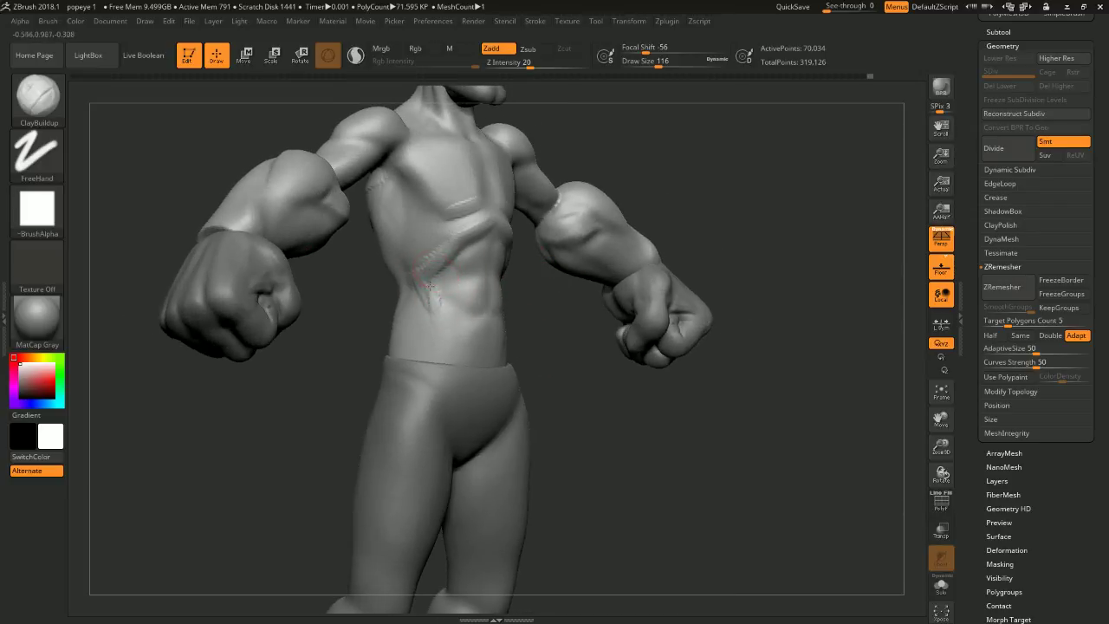
# - Build up the obliques with ClayBuildup strokes running from the lower ribs down to the hip line
pyautogui.moveTo(439, 287); pyautogui.dragTo(438, 355)
pyautogui.moveTo(576, 340)
pyautogui.mouseDown()
pyautogui.moveTo(482, 329)
pyautogui.moveTo(439, 338)
pyautogui.moveTo(435, 357)
pyautogui.mouseUp()
pyautogui.moveTo(381, 345); pyautogui.dragTo(355, 345)
pyautogui.moveTo(439, 335); pyautogui.dragTo(486, 299)
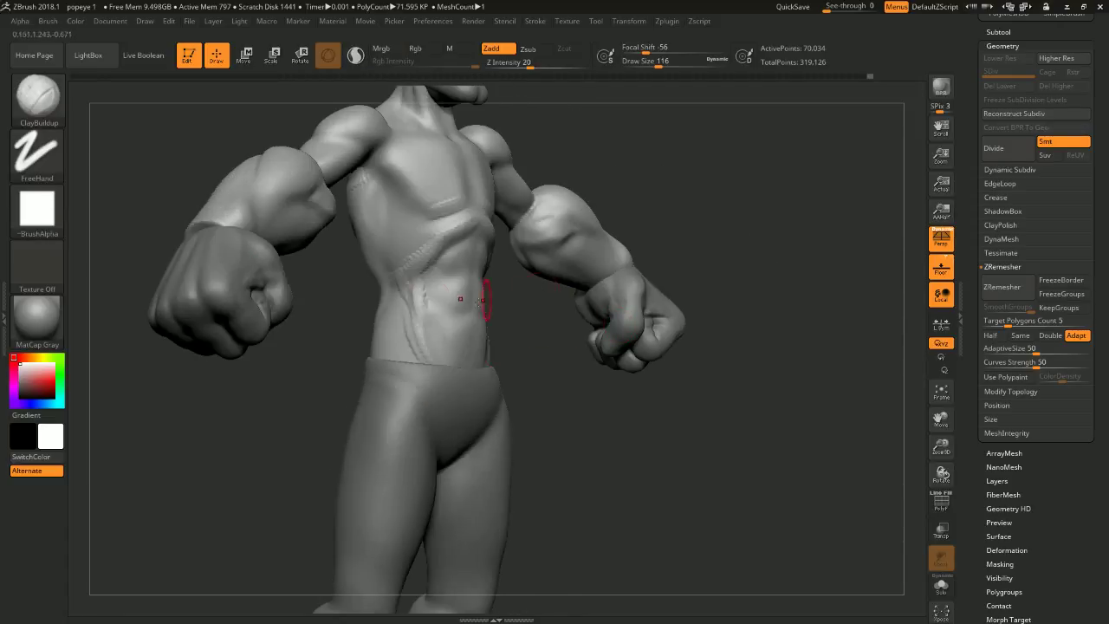
pyautogui.moveTo(384, 343); pyautogui.dragTo(396, 359)
pyautogui.moveTo(395, 320); pyautogui.dragTo(423, 357)
pyautogui.moveTo(611, 368)
pyautogui.keyDown('shift'); pyautogui.mouseDown()
pyautogui.moveTo(559, 371)
pyautogui.moveTo(563, 354)
pyautogui.mouseUp(); pyautogui.keyUp('shift')
pyautogui.moveTo(524, 279); pyautogui.dragTo(564, 362)
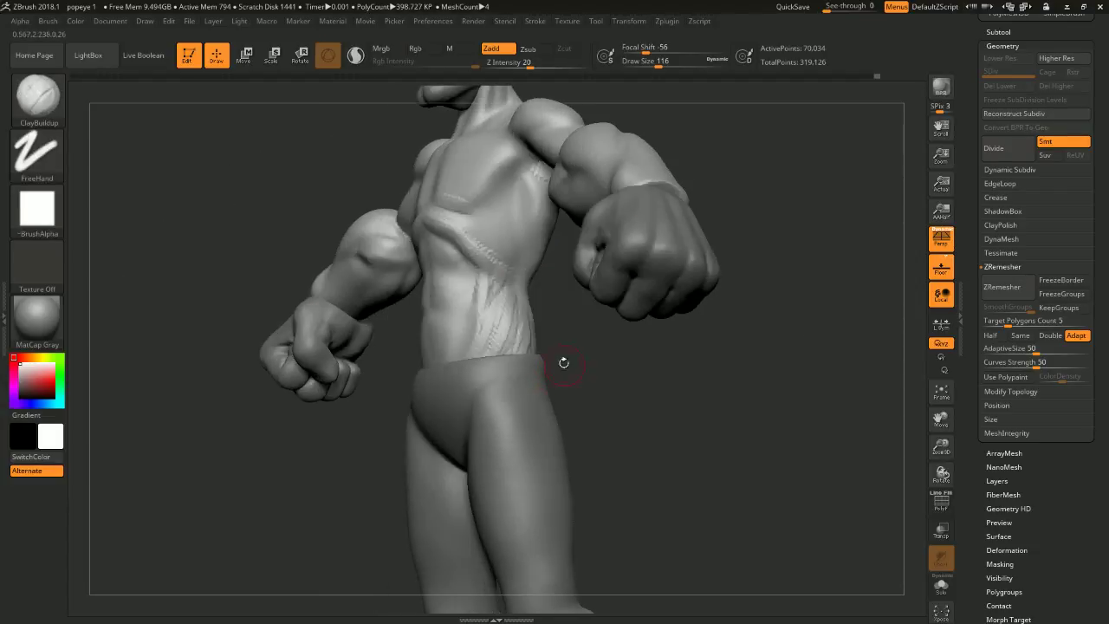
# - Smooth the obliques and blend their clay around the waist into the lower back
pyautogui.press('shift')
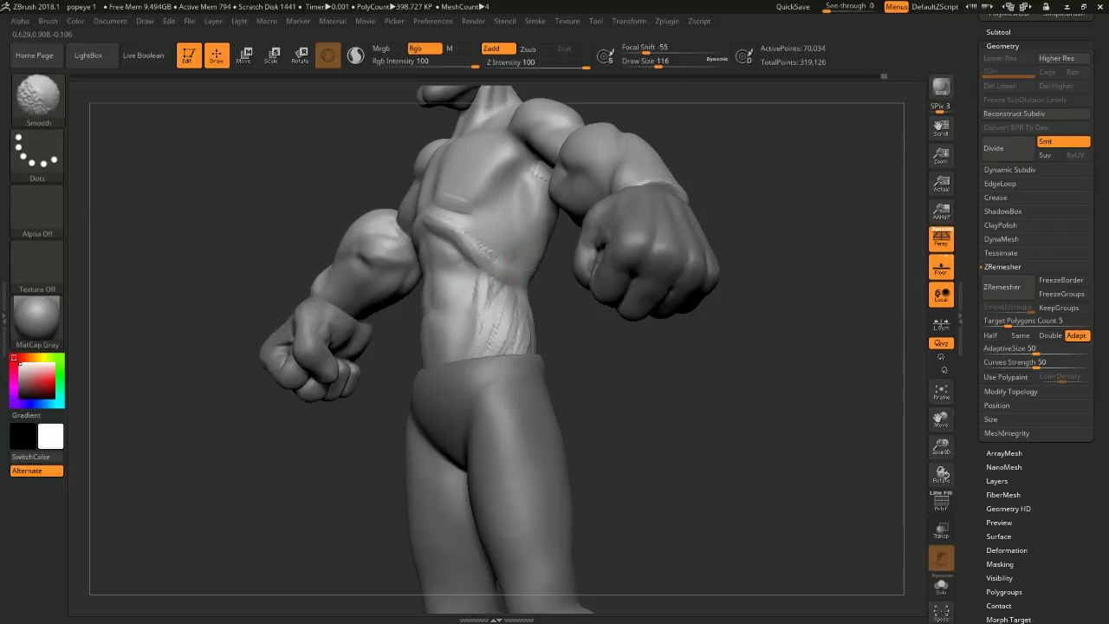
pyautogui.moveTo(607, 358); pyautogui.dragTo(490, 324)
pyautogui.moveTo(426, 312)
pyautogui.mouseDown()
pyautogui.moveTo(520, 295)
pyautogui.moveTo(489, 286)
pyautogui.moveTo(512, 279)
pyautogui.mouseUp()
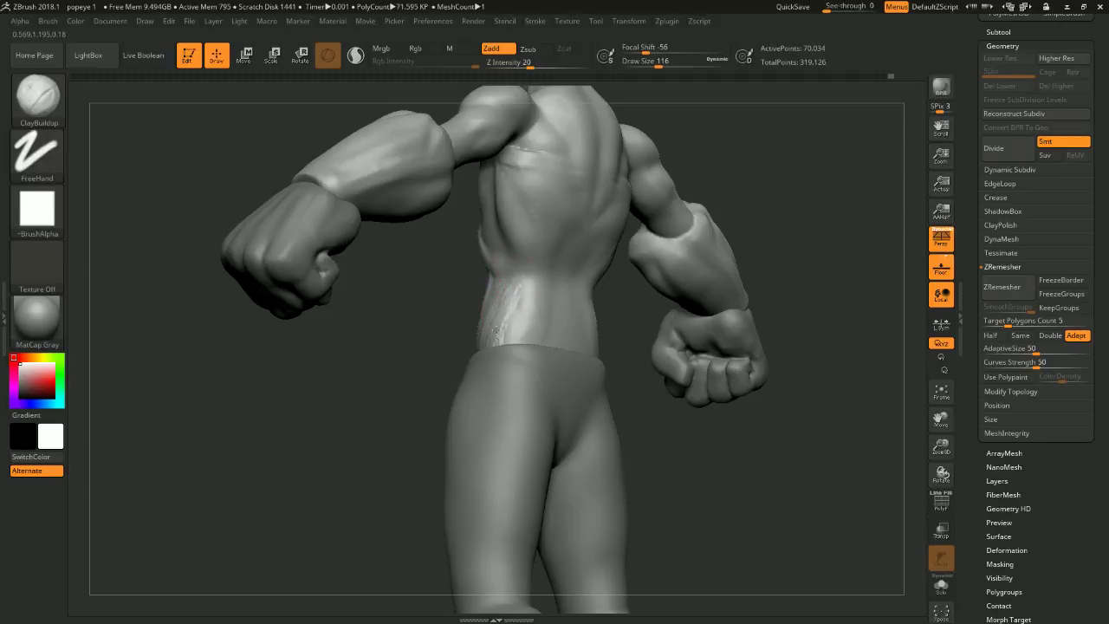
pyautogui.moveTo(452, 315)
pyautogui.mouseDown()
pyautogui.moveTo(627, 381)
pyautogui.moveTo(508, 301)
pyautogui.mouseUp()
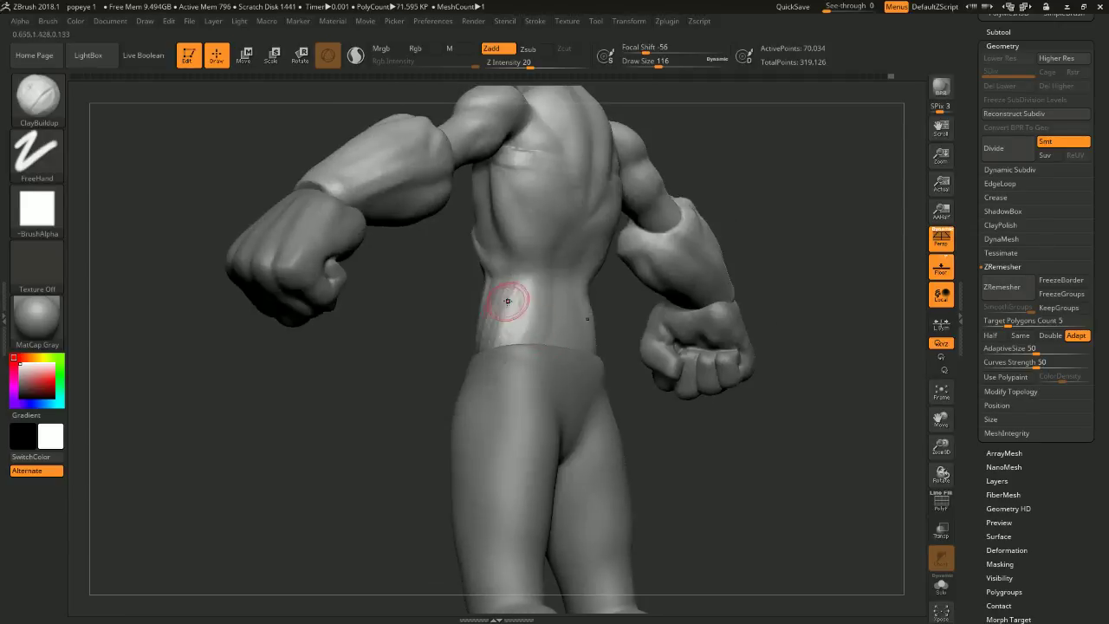
pyautogui.moveTo(402, 341)
pyautogui.mouseDown()
pyautogui.moveTo(587, 363)
pyautogui.moveTo(563, 270)
pyautogui.mouseUp()
pyautogui.keyDown('shift'); pyautogui.moveTo(513, 428); pyautogui.dragTo(507, 376); pyautogui.keyUp('shift')
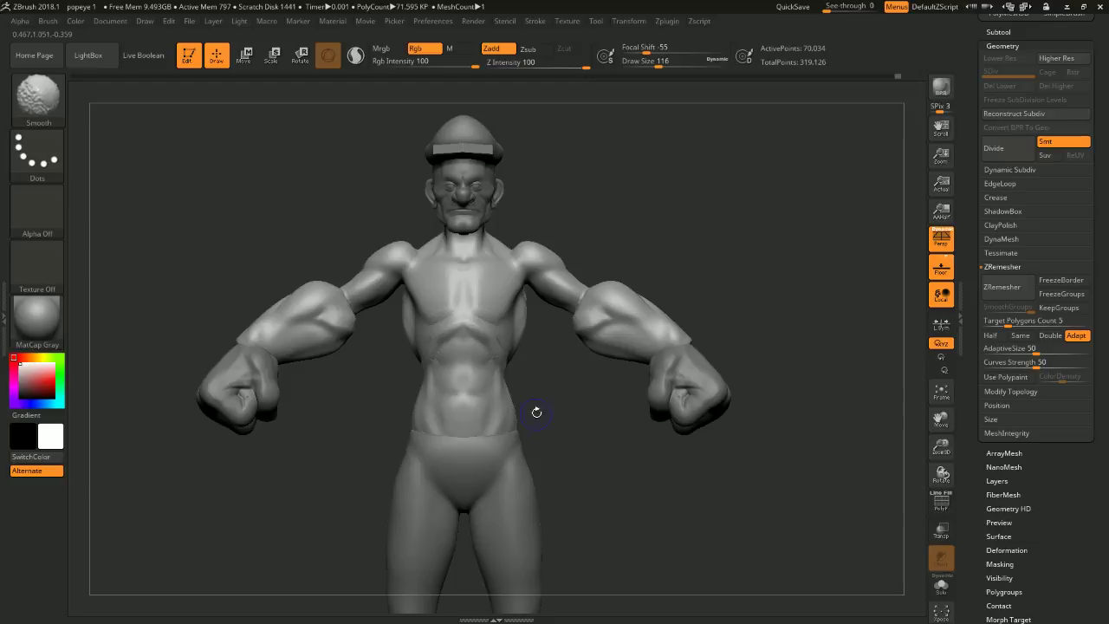
# - Smooth the chest muscles, their lower edges and the area around the sternum
pyautogui.moveTo(699, 335)
pyautogui.keyDown('alt'); pyautogui.mouseDown()
pyautogui.moveTo(699, 241)
pyautogui.moveTo(729, 256)
pyautogui.moveTo(751, 248)
pyautogui.moveTo(681, 249)
pyautogui.mouseUp(); pyautogui.keyUp('alt')
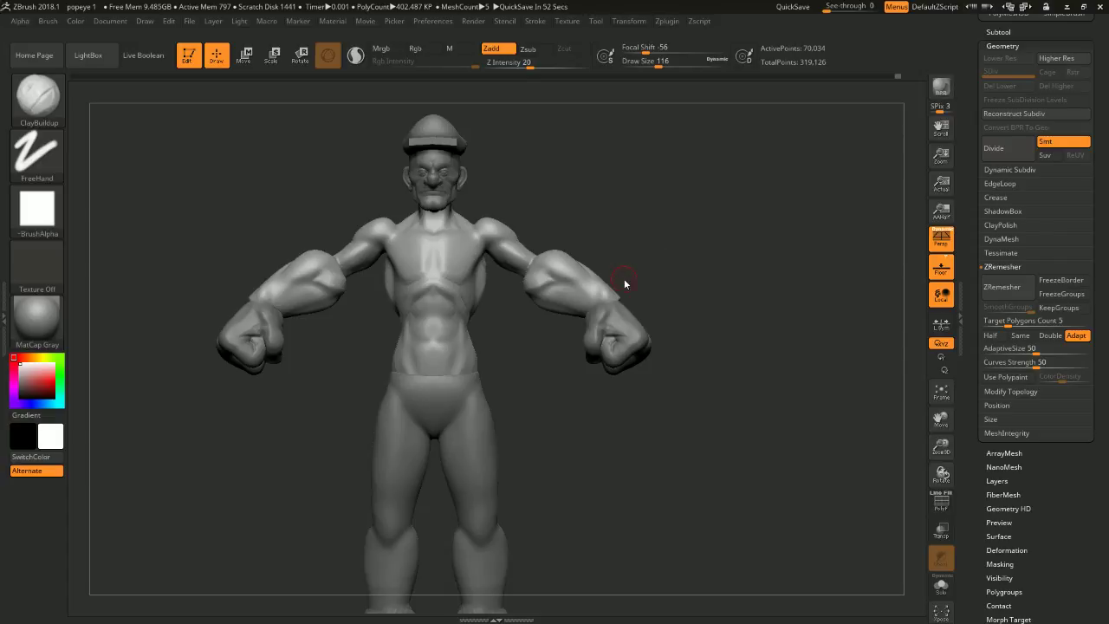
pyautogui.moveTo(678, 251)
pyautogui.mouseDown()
pyautogui.moveTo(684, 211)
pyautogui.moveTo(686, 239)
pyautogui.moveTo(743, 206)
pyautogui.moveTo(751, 230)
pyautogui.moveTo(599, 245)
pyautogui.mouseUp()
pyautogui.moveTo(598, 368)
pyautogui.mouseDown()
pyautogui.moveTo(643, 358)
pyautogui.moveTo(549, 323)
pyautogui.moveTo(508, 376)
pyautogui.moveTo(540, 416)
pyautogui.moveTo(584, 440)
pyautogui.moveTo(582, 364)
pyautogui.moveTo(560, 388)
pyautogui.moveTo(567, 356)
pyautogui.mouseUp()
pyautogui.press('space')
pyautogui.moveTo(651, 208)
pyautogui.mouseDown()
pyautogui.moveTo(641, 206)
pyautogui.moveTo(660, 223)
pyautogui.moveTo(481, 224)
pyautogui.mouseUp()
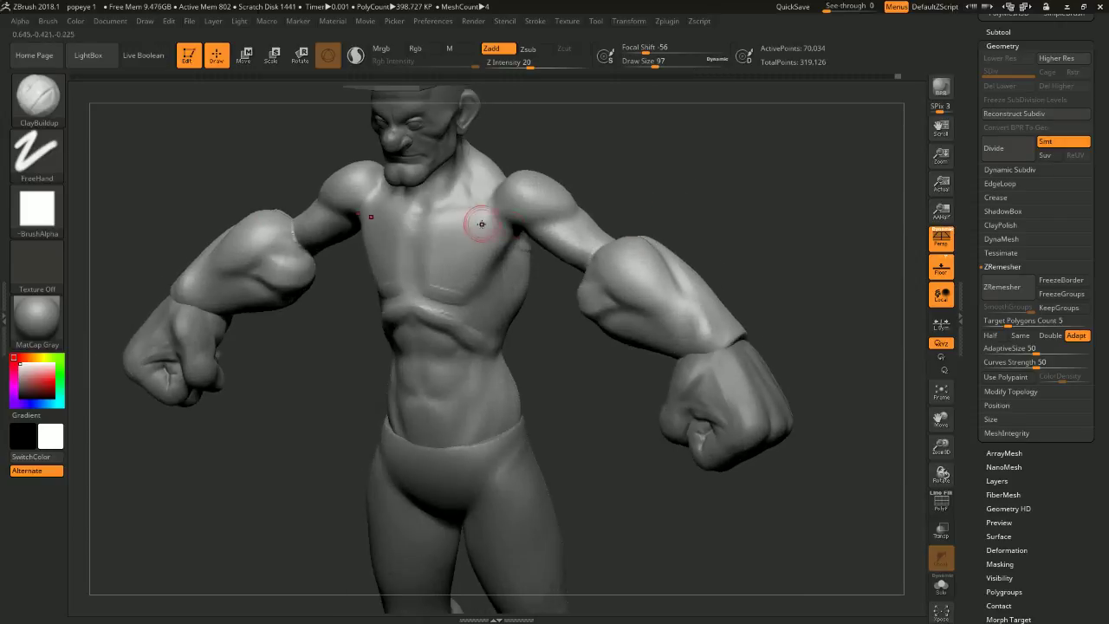
pyautogui.keyDown('shift'); pyautogui.moveTo(429, 274); pyautogui.dragTo(432, 287); pyautogui.keyUp('shift')
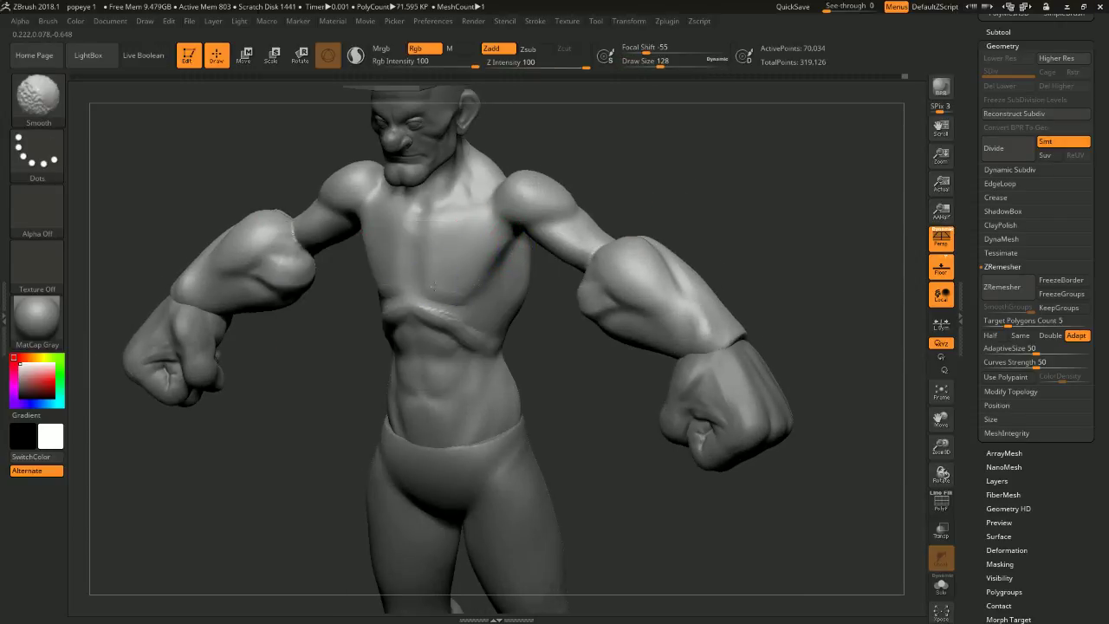
pyautogui.moveTo(619, 168)
pyautogui.mouseDown()
pyautogui.moveTo(624, 159)
pyautogui.moveTo(569, 188)
pyautogui.mouseUp()
pyautogui.keyDown('shift'); pyautogui.moveTo(424, 212); pyautogui.dragTo(416, 264); pyautogui.keyUp('shift')
# - Carve the vertical center line of the chest along the sternum with DamStandard at draw size 101
pyautogui.press('b')
pyautogui.press('d')
pyautogui.press('s')
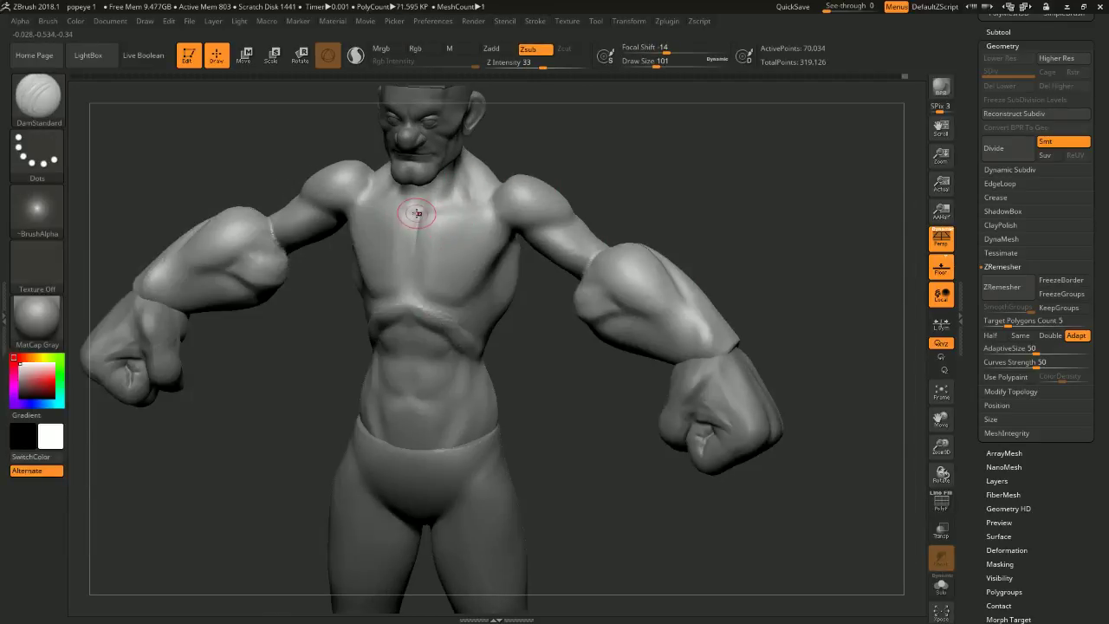
pyautogui.moveTo(420, 214)
pyautogui.mouseDown()
pyautogui.moveTo(411, 301)
pyautogui.moveTo(414, 258)
pyautogui.mouseUp()
pyautogui.moveTo(560, 302); pyautogui.dragTo(500, 304)
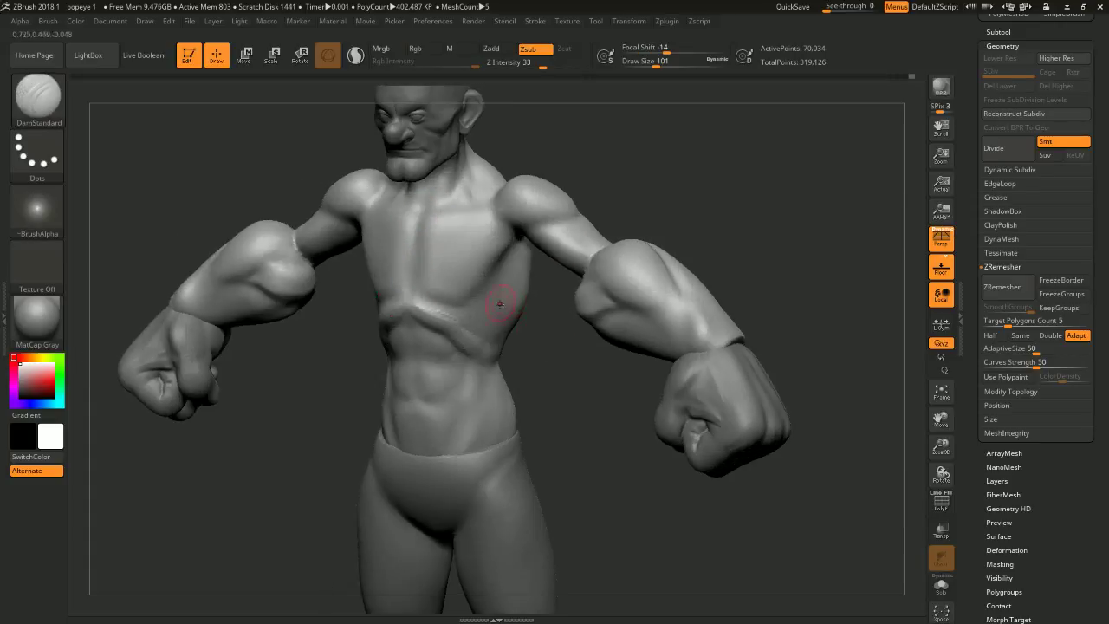
# - Carve a diagonal groove across the upper chest muscles from the sternum toward the armpits
pyautogui.moveTo(553, 371); pyautogui.dragTo(486, 255, button='right')
pyautogui.moveTo(423, 223); pyautogui.dragTo(486, 247)
pyautogui.moveTo(430, 225); pyautogui.dragTo(436, 228)
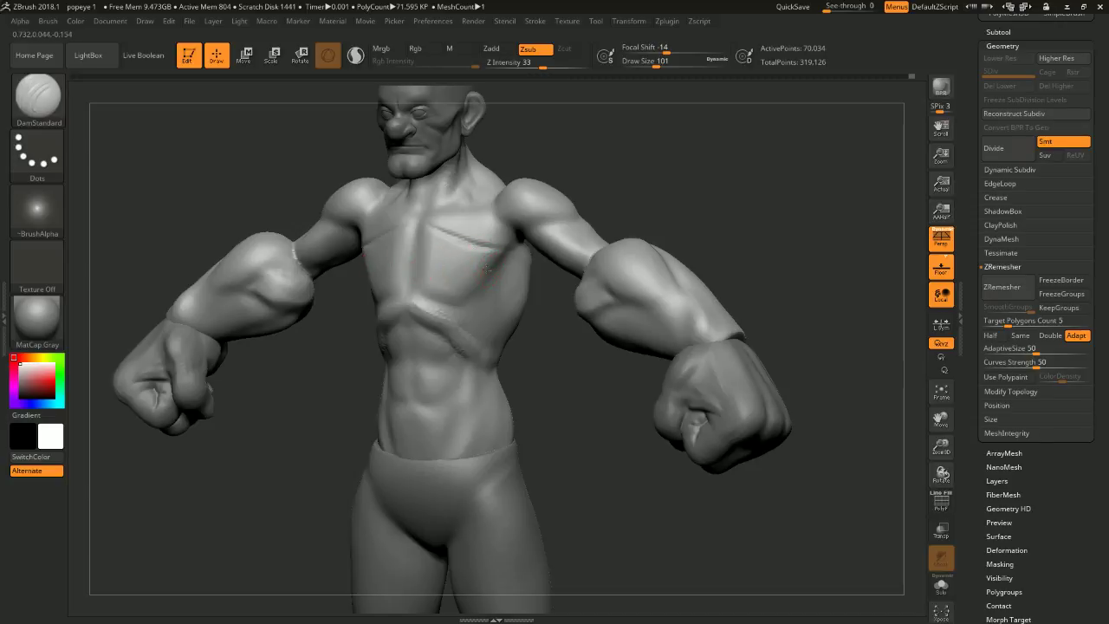
# - Carve further grooves across the lower chest muscles between the sternum and the armpits
pyautogui.moveTo(453, 275); pyautogui.dragTo(416, 281)
pyautogui.moveTo(527, 310)
pyautogui.mouseDown()
pyautogui.moveTo(558, 309)
pyautogui.moveTo(520, 307)
pyautogui.mouseUp()
pyautogui.moveTo(485, 273)
pyautogui.mouseDown(button='right')
pyautogui.moveTo(507, 274)
pyautogui.moveTo(488, 271)
pyautogui.mouseUp(button='right')
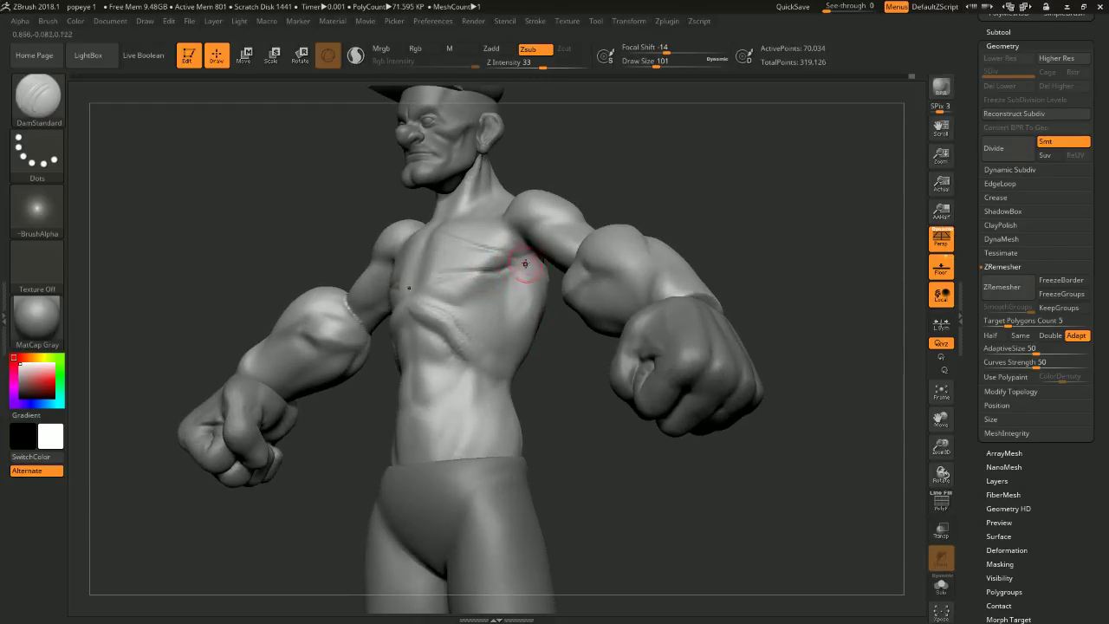
pyautogui.moveTo(489, 277); pyautogui.dragTo(438, 299)
pyautogui.moveTo(543, 368)
pyautogui.keyDown('shift'); pyautogui.mouseDown()
pyautogui.moveTo(590, 411)
pyautogui.moveTo(549, 384)
pyautogui.mouseUp(); pyautogui.keyUp('shift')
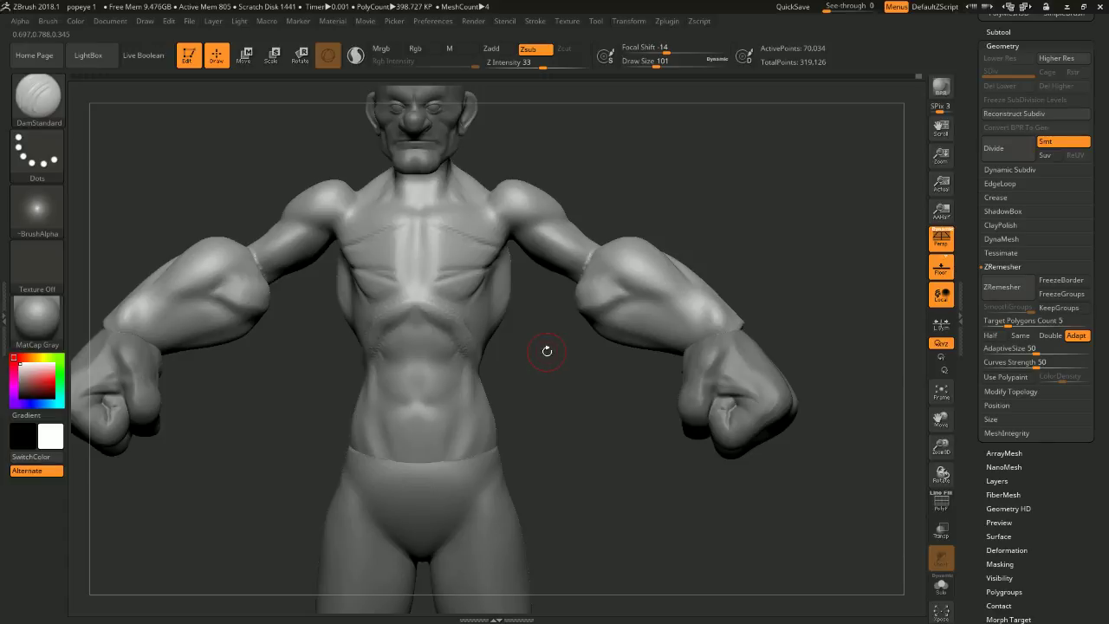
# - Build up the lower chest muscles beside the grooves with ClayBuildup at draw size 104 and smooth the strokes
pyautogui.press('b')
pyautogui.press('c')
pyautogui.press('b')
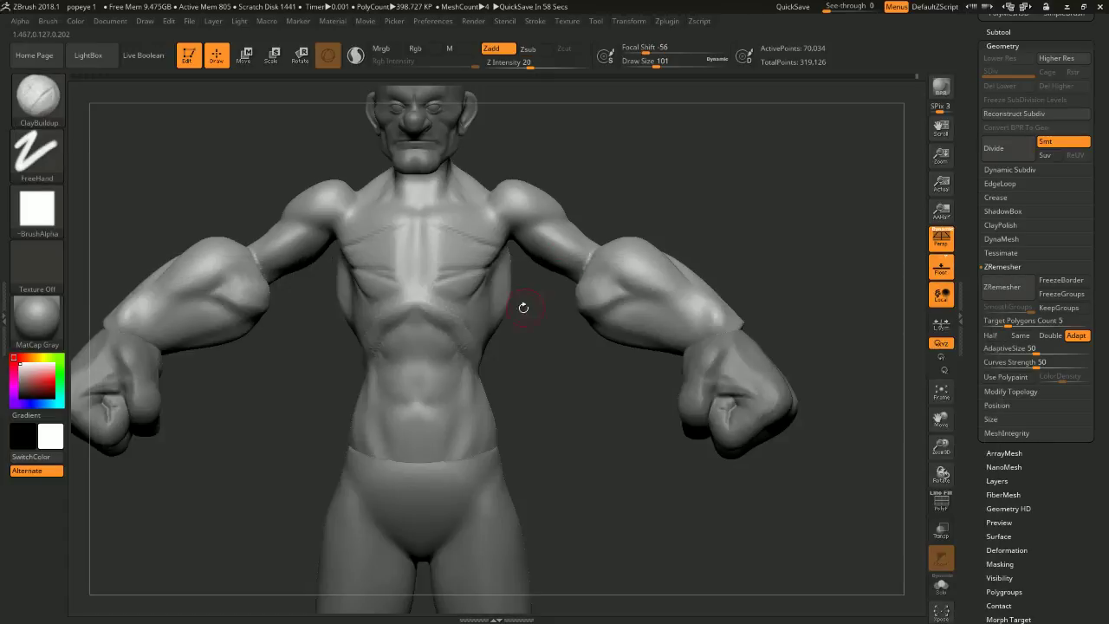
pyautogui.keyDown('ctrl'); pyautogui.moveTo(697, 222); pyautogui.dragTo(726, 237, button='right'); pyautogui.keyUp('ctrl')
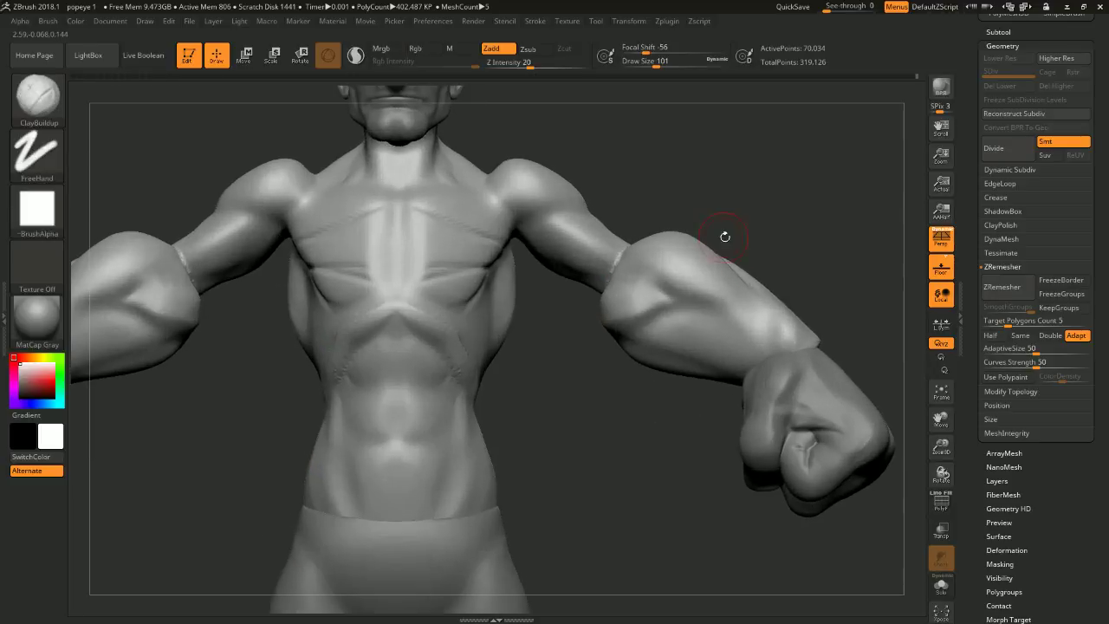
pyautogui.moveTo(549, 382)
pyautogui.mouseDown()
pyautogui.moveTo(567, 403)
pyautogui.moveTo(543, 394)
pyautogui.mouseUp()
pyautogui.press('space')
pyautogui.moveTo(555, 387); pyautogui.dragTo(523, 373)
pyautogui.press('space')
pyautogui.moveTo(477, 285); pyautogui.dragTo(482, 284)
pyautogui.press('space')
pyautogui.moveTo(548, 296)
pyautogui.mouseDown()
pyautogui.moveTo(560, 298)
pyautogui.moveTo(546, 296)
pyautogui.mouseUp()
pyautogui.moveTo(465, 283)
pyautogui.mouseDown()
pyautogui.moveTo(475, 275)
pyautogui.moveTo(426, 299)
pyautogui.mouseUp()
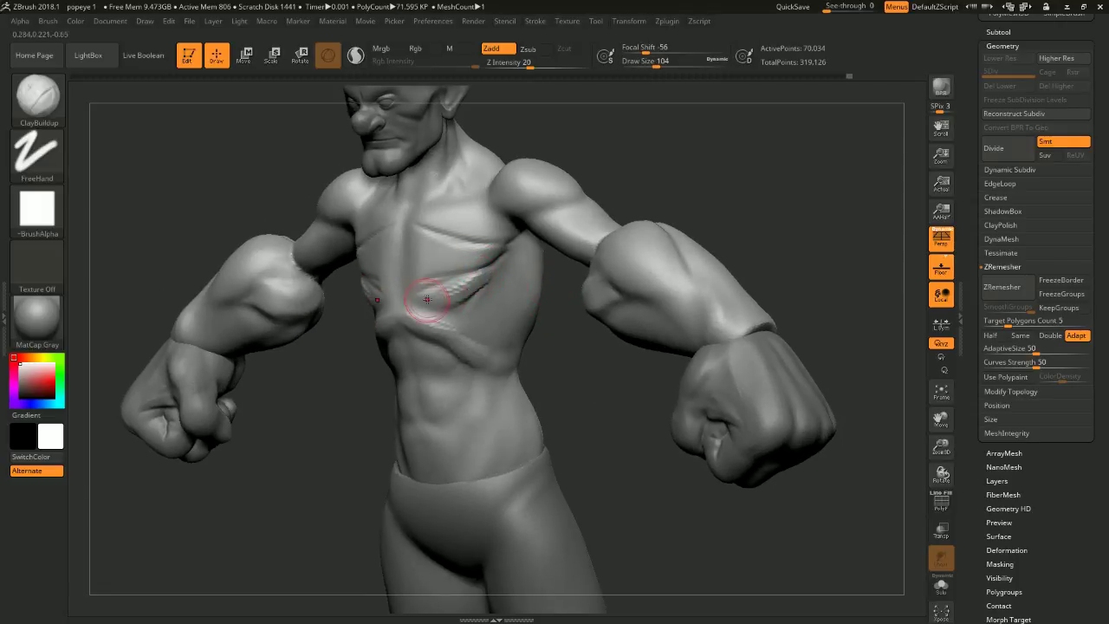
pyautogui.moveTo(486, 273); pyautogui.dragTo(414, 299)
pyautogui.keyDown('shift'); pyautogui.moveTo(485, 277); pyautogui.dragTo(455, 285); pyautogui.keyUp('shift')
# - Add clay ridges fanning across the middle and upper chest from the sternum toward the armpits
pyautogui.moveTo(554, 346)
pyautogui.mouseDown()
pyautogui.moveTo(613, 355)
pyautogui.moveTo(576, 359)
pyautogui.moveTo(617, 351)
pyautogui.mouseUp()
pyautogui.moveTo(452, 242); pyautogui.dragTo(501, 283)
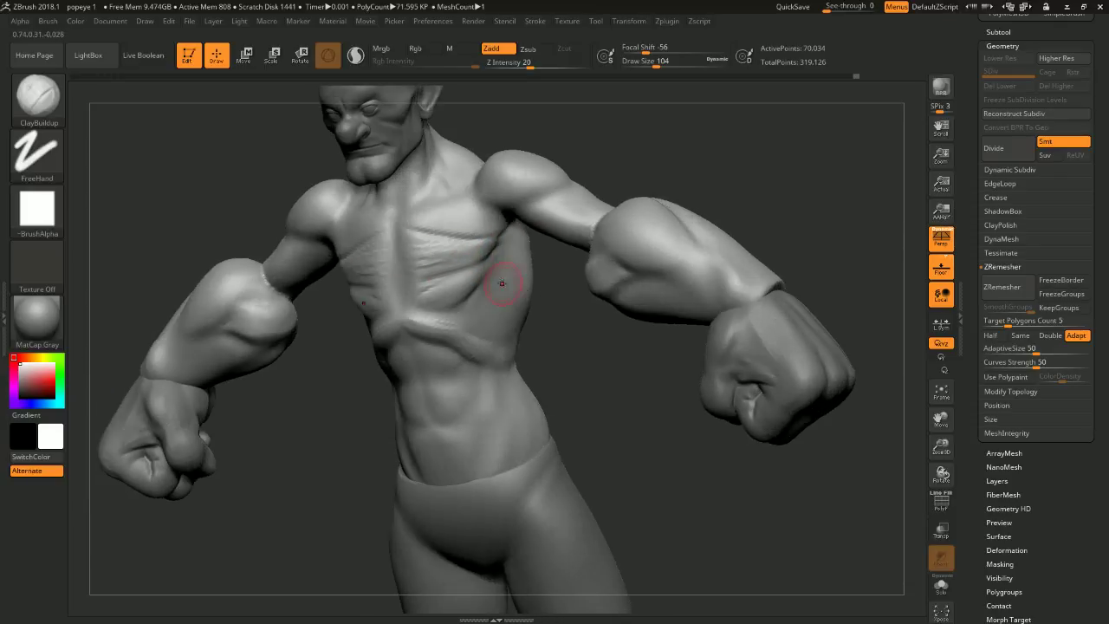
pyautogui.moveTo(495, 240)
pyautogui.mouseDown()
pyautogui.moveTo(567, 320)
pyautogui.moveTo(495, 272)
pyautogui.mouseUp()
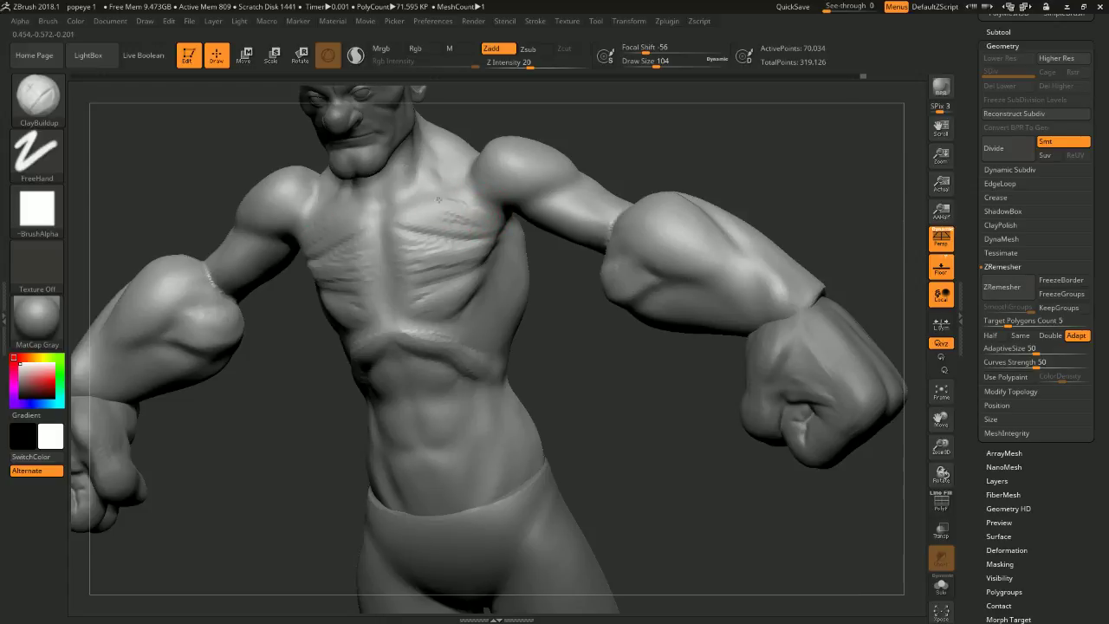
pyautogui.moveTo(420, 211); pyautogui.dragTo(443, 220)
pyautogui.moveTo(507, 224); pyautogui.dragTo(480, 229, button='right')
pyautogui.moveTo(504, 224); pyautogui.dragTo(482, 220)
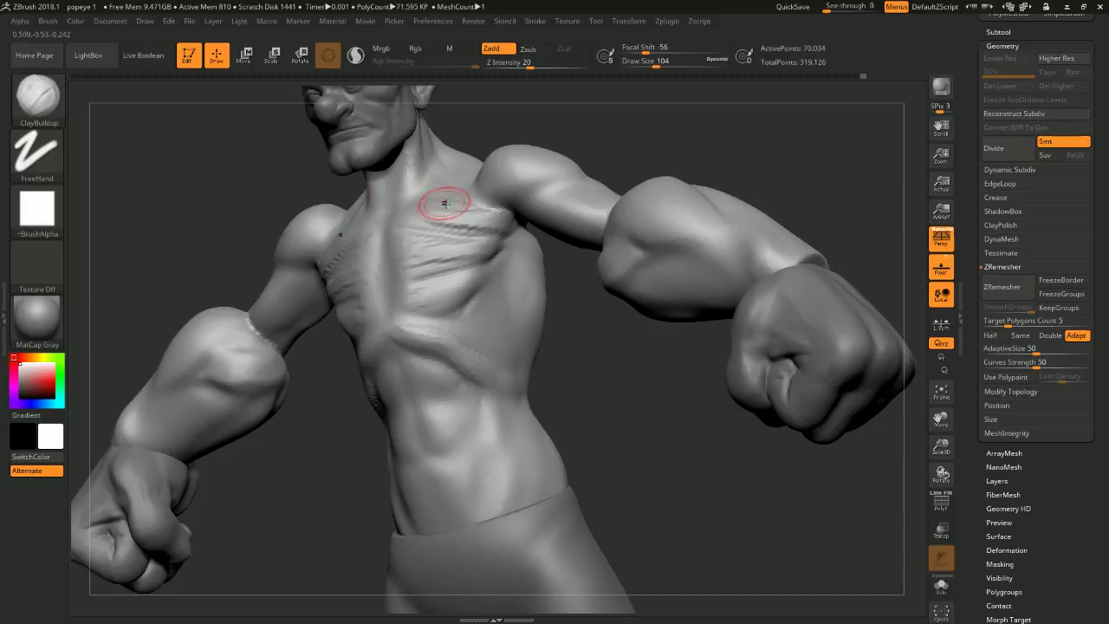
pyautogui.moveTo(391, 203)
pyautogui.keyDown('shift'); pyautogui.mouseDown(button='right')
pyautogui.moveTo(611, 346)
pyautogui.moveTo(748, 178)
pyautogui.moveTo(547, 289)
pyautogui.moveTo(520, 348)
pyautogui.moveTo(542, 379)
pyautogui.moveTo(529, 300)
pyautogui.mouseUp(button='right'); pyautogui.keyUp('shift')
pyautogui.keyDown('alt'); pyautogui.moveTo(530, 301); pyautogui.dragTo(541, 356, button='right'); pyautogui.keyUp('alt')
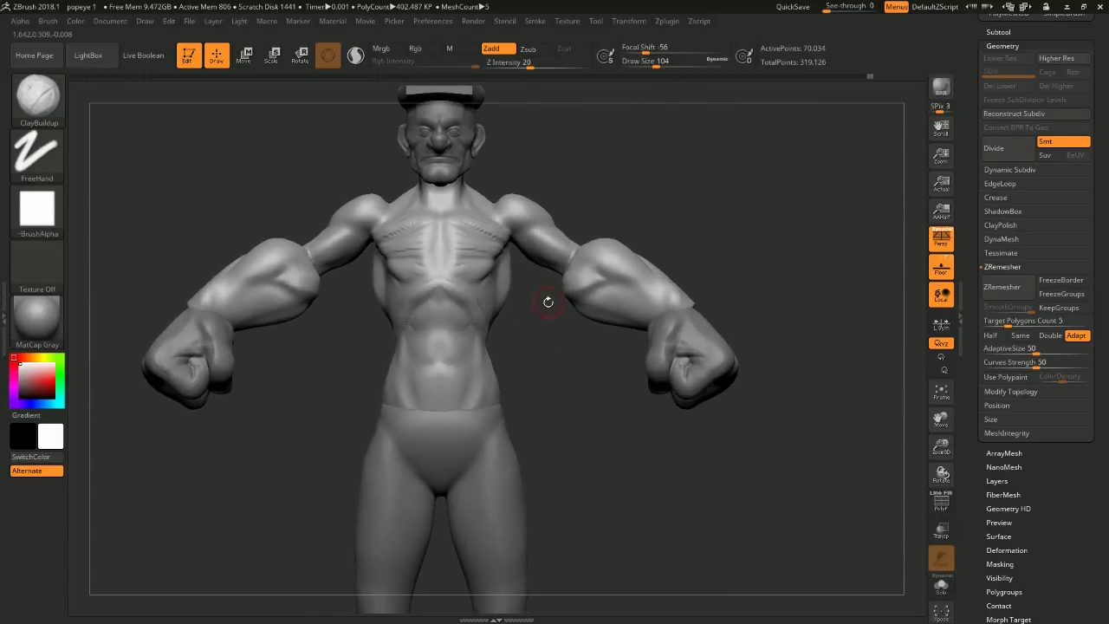
# - Adjust the outline of the rib cage's sides with the Move brush at draw size 274
pyautogui.moveTo(479, 341); pyautogui.dragTo(532, 329, button='right')
pyautogui.press('space')
pyautogui.moveTo(531, 324); pyautogui.dragTo(491, 297)
pyautogui.press('space')
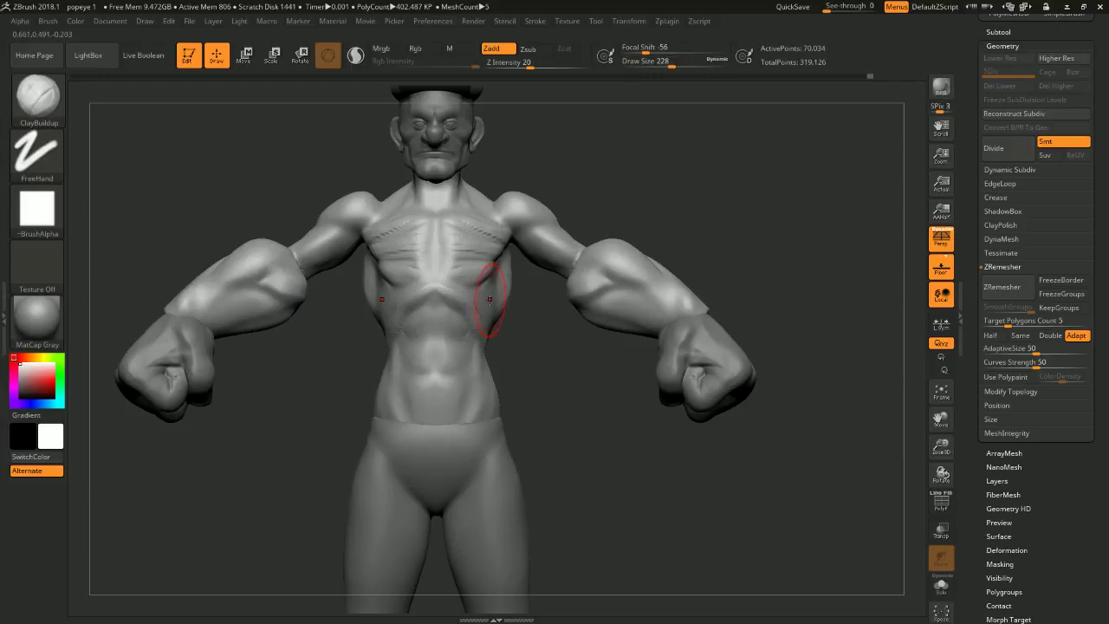
pyautogui.press('b')
pyautogui.press('m')
pyautogui.press('v')
pyautogui.press('space')
pyautogui.moveTo(487, 303); pyautogui.dragTo(528, 321)
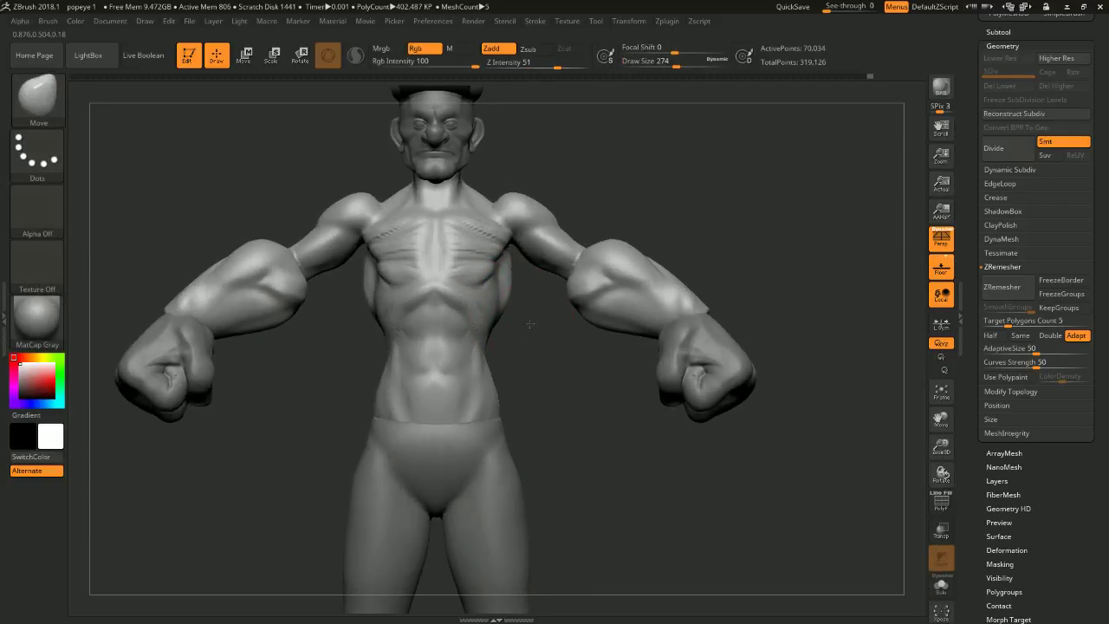
# - Try to carve curved vertical grooves down the outer chest with DamStandard at draw size 116 and smooth them
pyautogui.press('space')
pyautogui.moveTo(477, 230); pyautogui.dragTo(460, 226)
pyautogui.press('b')
pyautogui.press('d')
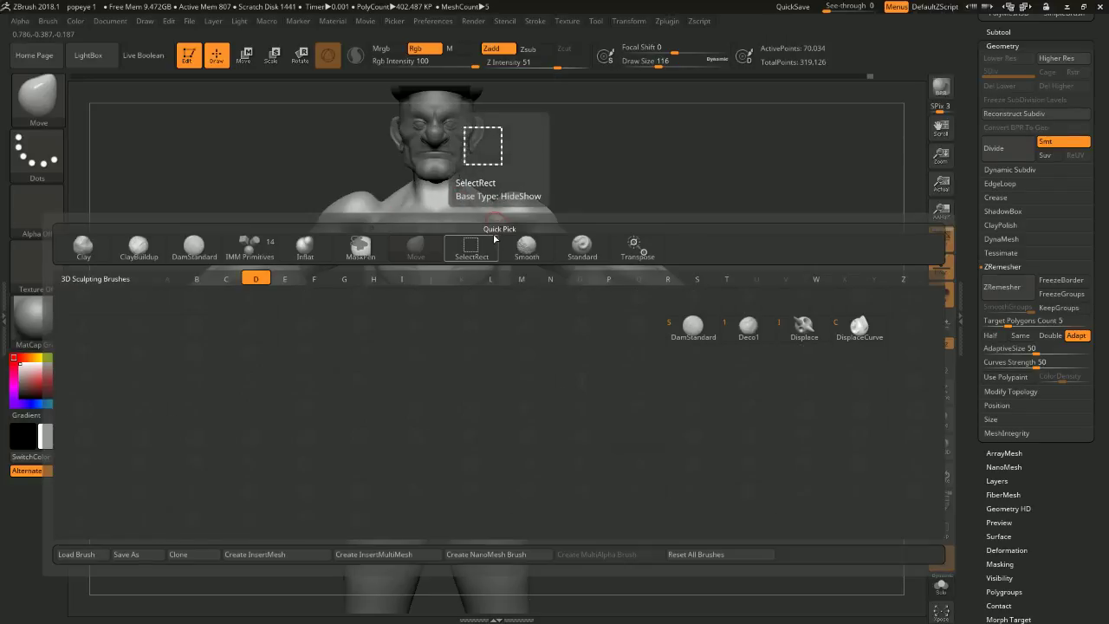
pyautogui.press('s')
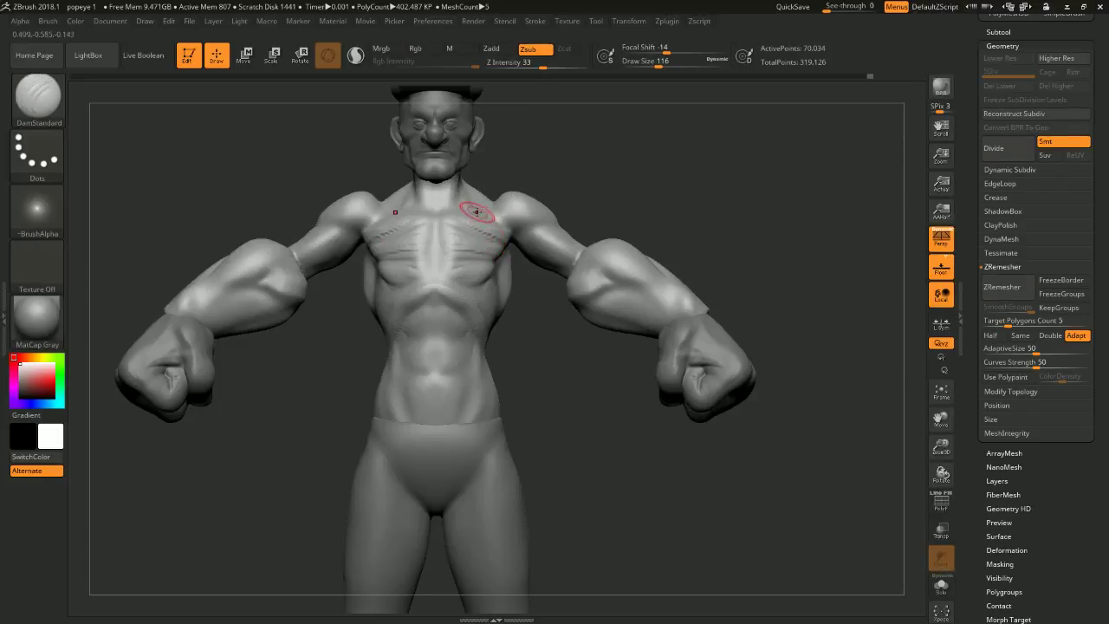
pyautogui.moveTo(483, 244); pyautogui.dragTo(489, 276)
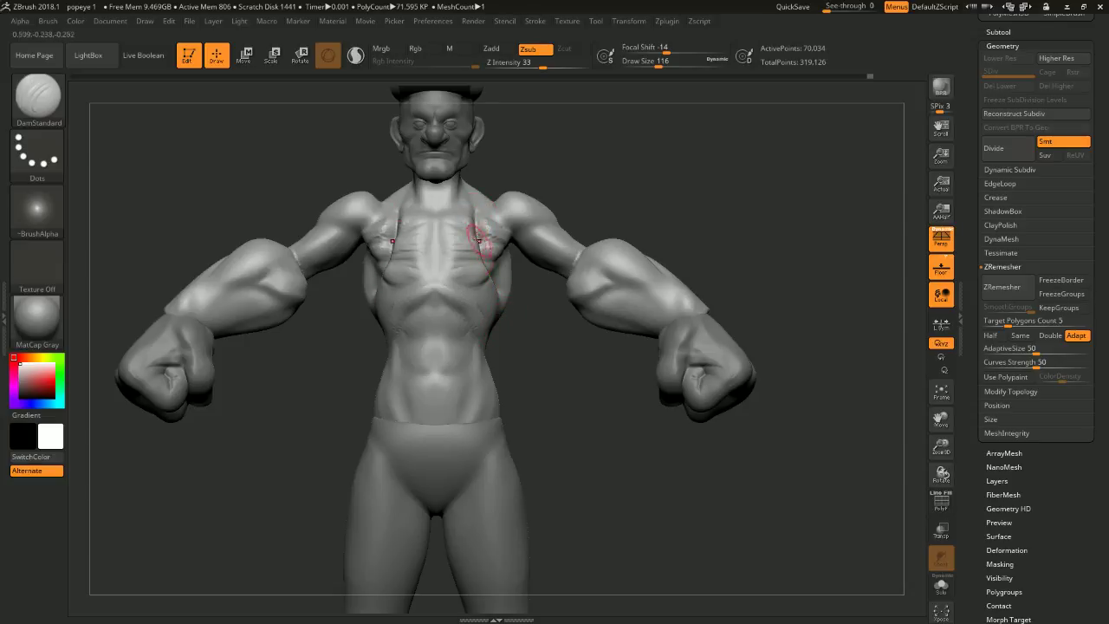
pyautogui.keyDown('shift'); pyautogui.moveTo(481, 231); pyautogui.dragTo(490, 250); pyautogui.keyUp('shift')
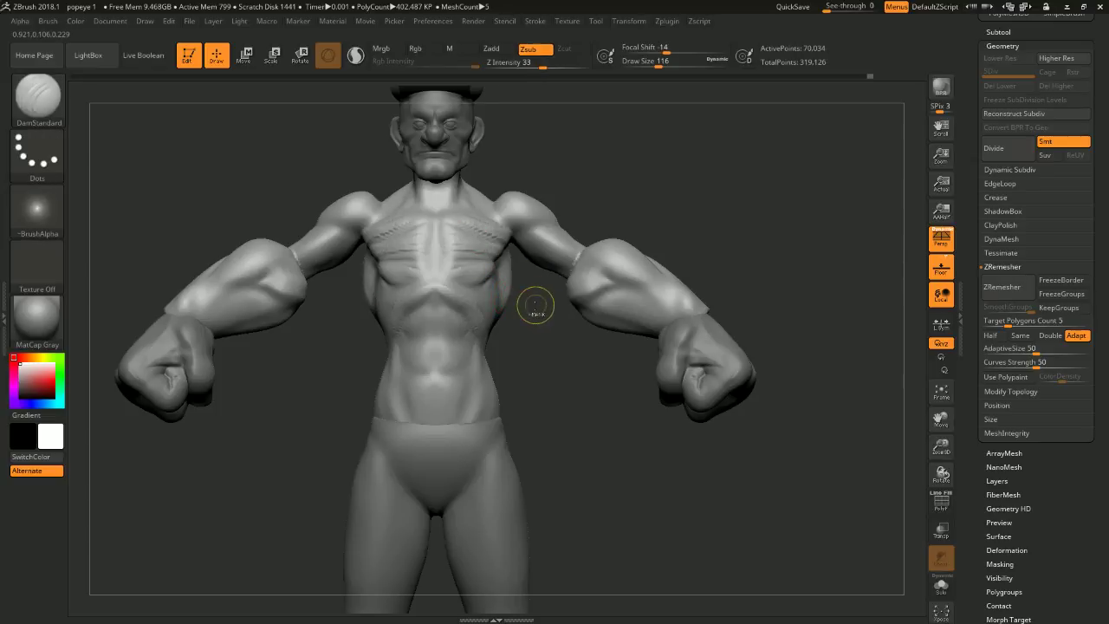
# - Reshape the sides of the torso and the waist with the Move brush at draw size 262
pyautogui.press('ctrl')
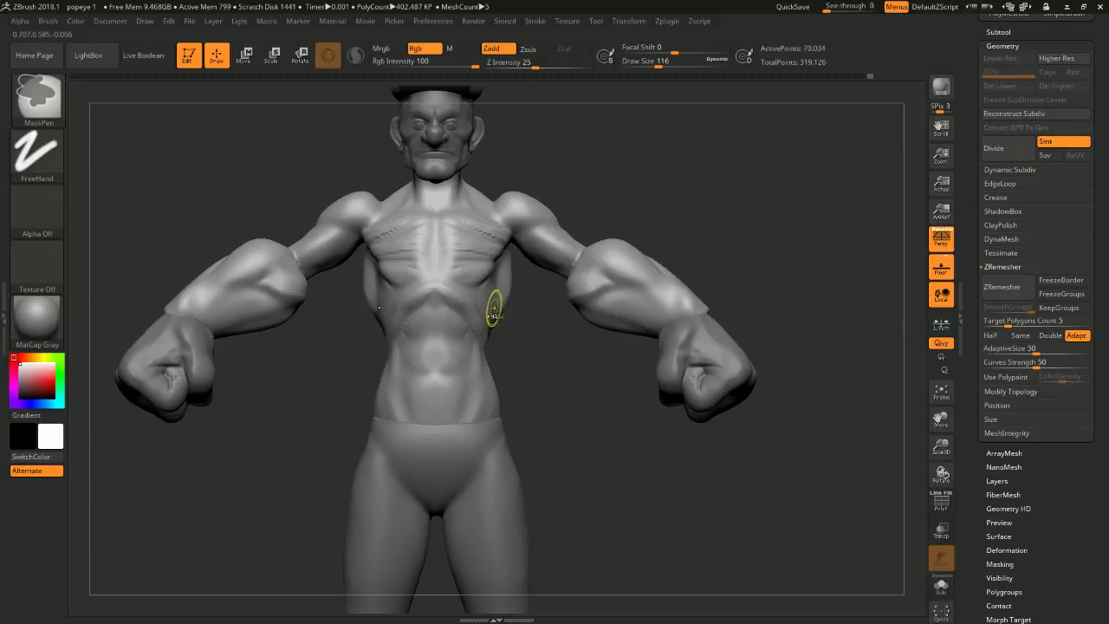
pyautogui.hotkey('ctrl', 'shift')
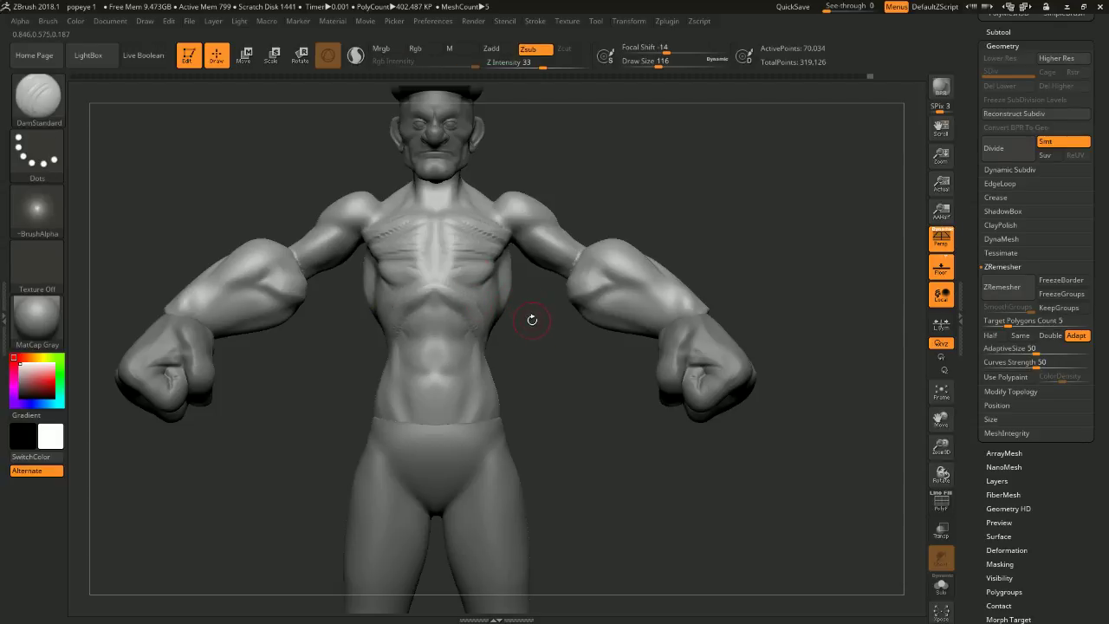
pyautogui.press('space')
pyautogui.moveTo(532, 317); pyautogui.dragTo(537, 316)
pyautogui.press('b')
pyautogui.press('m')
pyautogui.press('v')
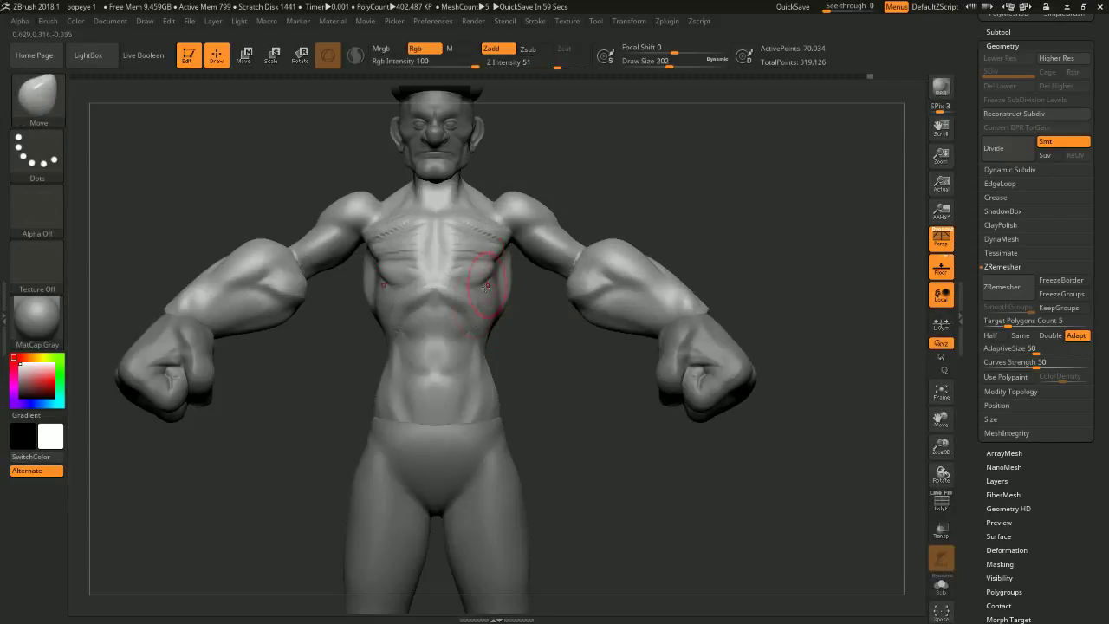
pyautogui.press('space')
pyautogui.moveTo(512, 313); pyautogui.dragTo(519, 313)
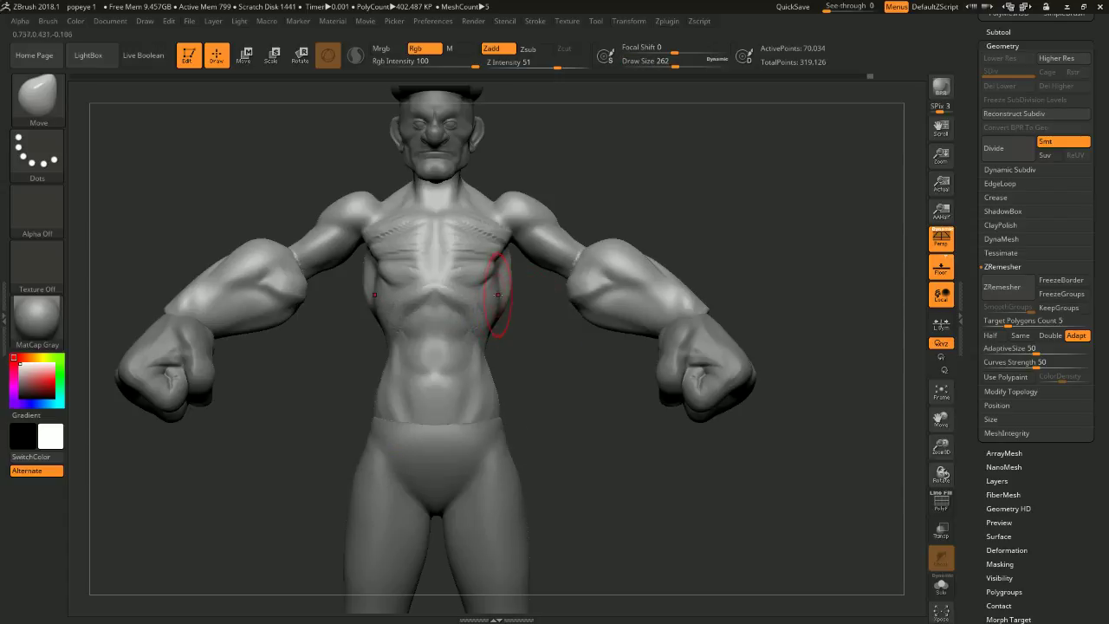
pyautogui.moveTo(502, 290)
pyautogui.mouseDown(button='right')
pyautogui.moveTo(546, 326)
pyautogui.moveTo(530, 312)
pyautogui.mouseUp(button='right')
pyautogui.press('ctrl')
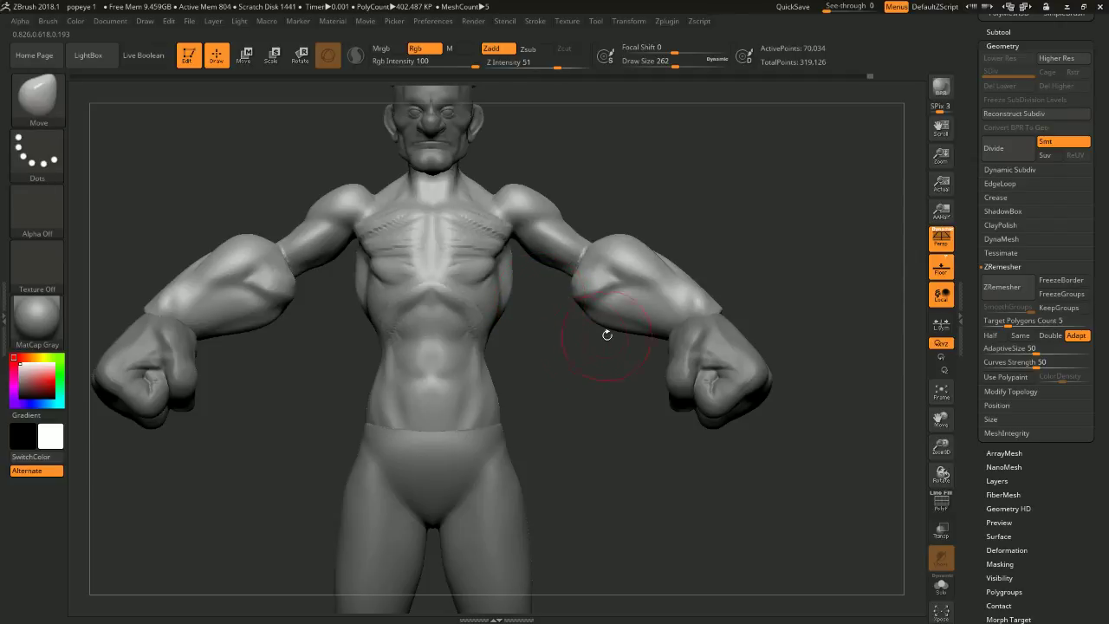
pyautogui.moveTo(536, 333); pyautogui.dragTo(508, 372, button='right')
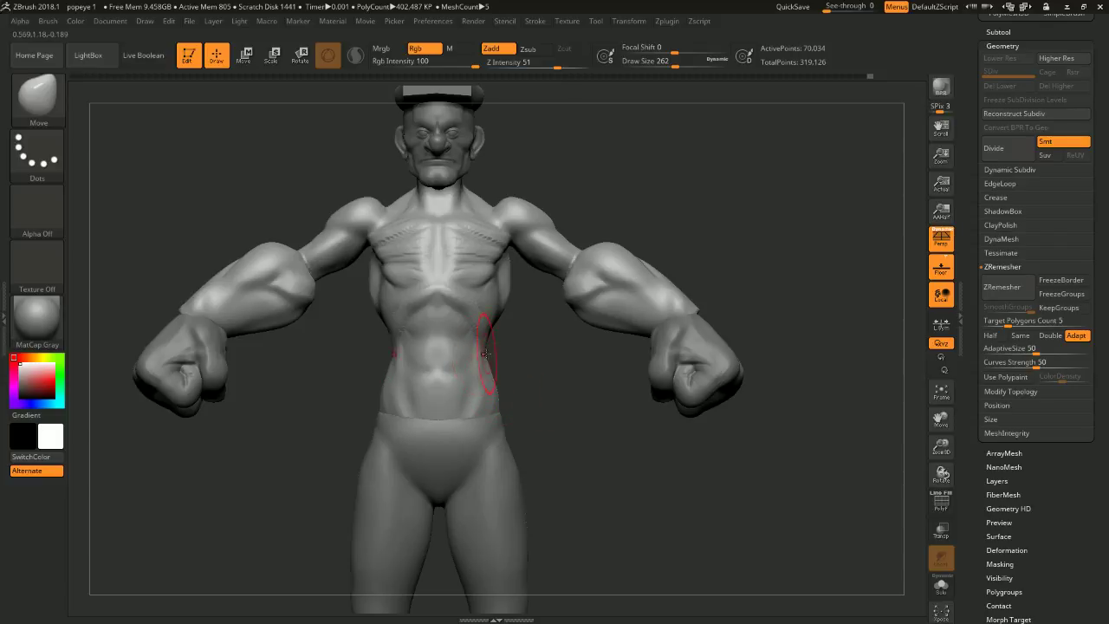
pyautogui.moveTo(516, 355)
pyautogui.mouseDown(button='right')
pyautogui.moveTo(523, 379)
pyautogui.moveTo(496, 400)
pyautogui.moveTo(517, 401)
pyautogui.moveTo(499, 407)
pyautogui.moveTo(562, 404)
pyautogui.moveTo(538, 390)
pyautogui.moveTo(527, 407)
pyautogui.moveTo(522, 385)
pyautogui.mouseUp(button='right')
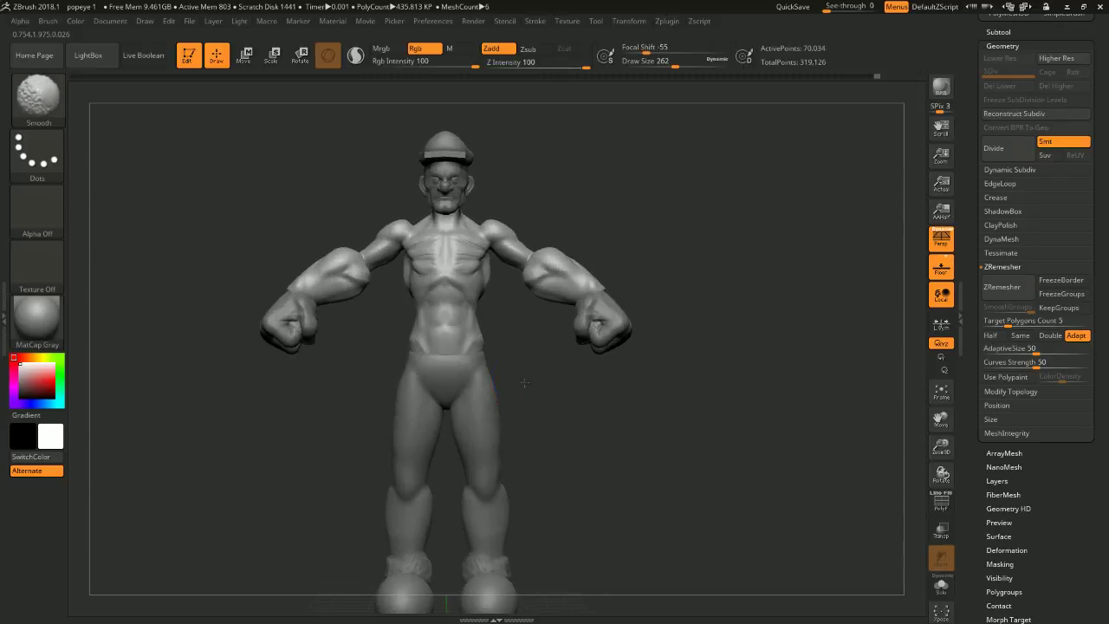
# - Isolate the shoulder polygroup, restore the full body and mask the torso while leaving the shoulders unmasked
pyautogui.keyDown('ctrl'); pyautogui.moveTo(526, 322); pyautogui.dragTo(495, 292, button='right'); pyautogui.keyUp('ctrl')
pyautogui.press('space')
pyautogui.moveTo(477, 253); pyautogui.dragTo(481, 252)
pyautogui.keyDown('ctrl'); pyautogui.keyDown('shift'); pyautogui.click(500, 232); pyautogui.keyUp('shift'); pyautogui.keyUp('ctrl')
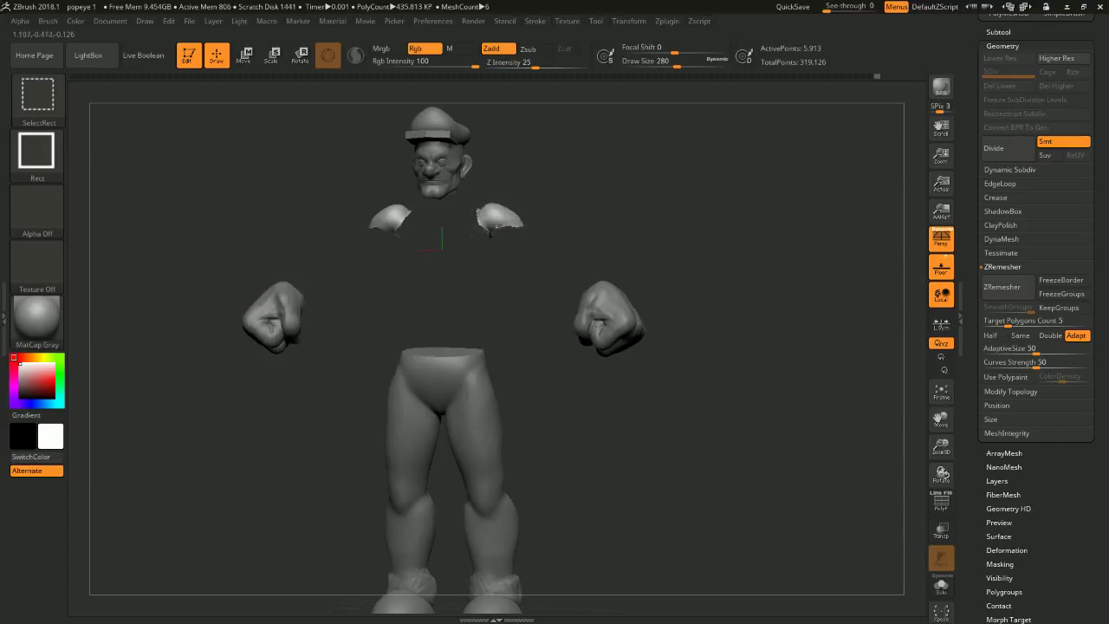
pyautogui.keyDown('ctrl'); pyautogui.keyDown('shift'); pyautogui.click(507, 229); pyautogui.keyUp('shift'); pyautogui.keyUp('ctrl')
pyautogui.keyDown('ctrl'); pyautogui.keyDown('alt'); pyautogui.keyDown('shift'); pyautogui.click(548, 264); pyautogui.keyUp('shift'); pyautogui.keyUp('alt'); pyautogui.keyUp('ctrl')
pyautogui.keyDown('ctrl'); pyautogui.click(671, 271); pyautogui.keyUp('ctrl')
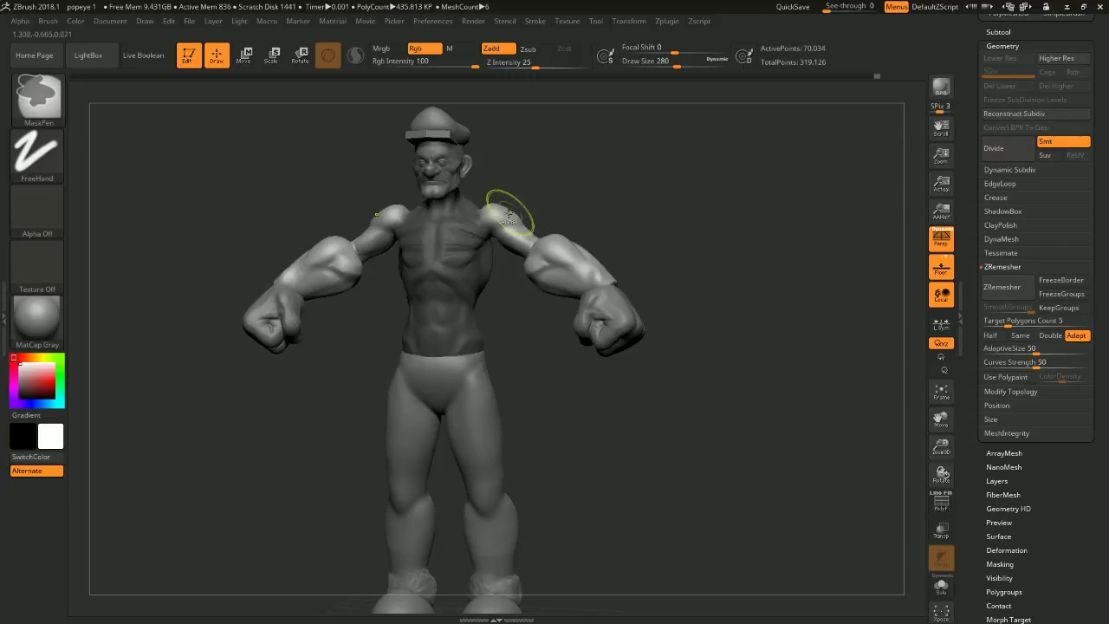
# - Adjust the shoulder and armpit area with the Move brush, using draw sizes 280 and 228
pyautogui.press('b')
pyautogui.press('m')
pyautogui.press('v')
pyautogui.moveTo(488, 249); pyautogui.dragTo(478, 247)
pyautogui.moveTo(555, 192)
pyautogui.keyDown('shift'); pyautogui.mouseDown()
pyautogui.moveTo(594, 200)
pyautogui.moveTo(587, 195)
pyautogui.moveTo(586, 227)
pyautogui.mouseUp(); pyautogui.keyUp('shift')
pyautogui.press('space')
pyautogui.moveTo(593, 196); pyautogui.dragTo(585, 197)
pyautogui.moveTo(482, 236)
pyautogui.mouseDown()
pyautogui.moveTo(494, 246)
pyautogui.moveTo(490, 236)
pyautogui.mouseUp()
# - Reduce the draw size to 94 and smooth the clay ridges on the chest muscles
pyautogui.moveTo(598, 184)
pyautogui.keyDown('shift'); pyautogui.mouseDown()
pyautogui.moveTo(646, 178)
pyautogui.moveTo(633, 154)
pyautogui.moveTo(621, 184)
pyautogui.moveTo(624, 173)
pyautogui.moveTo(664, 228)
pyautogui.moveTo(654, 210)
pyautogui.moveTo(589, 312)
pyautogui.mouseUp(); pyautogui.keyUp('shift')
pyautogui.press('space')
pyautogui.moveTo(662, 238); pyautogui.dragTo(646, 237)
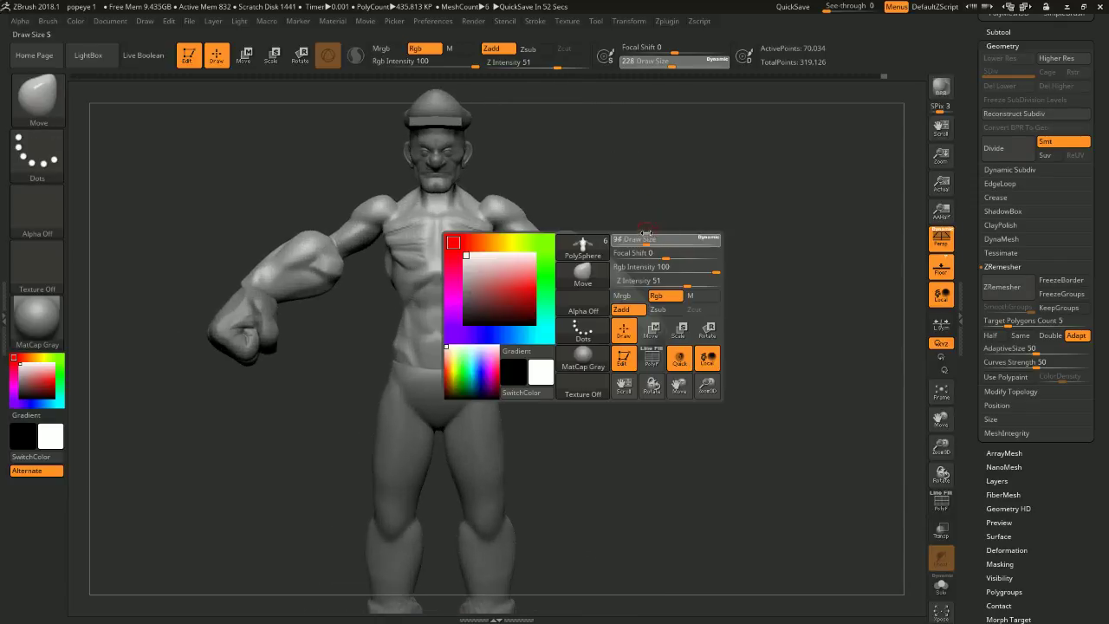
pyautogui.keyDown('alt'); pyautogui.moveTo(615, 178); pyautogui.dragTo(580, 208); pyautogui.keyUp('alt')
pyautogui.keyDown('shift'); pyautogui.moveTo(465, 242); pyautogui.dragTo(480, 239); pyautogui.keyUp('shift')
# - Examine the figure's proportions and torso muscles from the back, front and three-quarter views
pyautogui.moveTo(572, 185)
pyautogui.mouseDown()
pyautogui.moveTo(668, 168)
pyautogui.moveTo(720, 185)
pyautogui.moveTo(705, 154)
pyautogui.moveTo(723, 139)
pyautogui.moveTo(701, 175)
pyautogui.mouseUp()
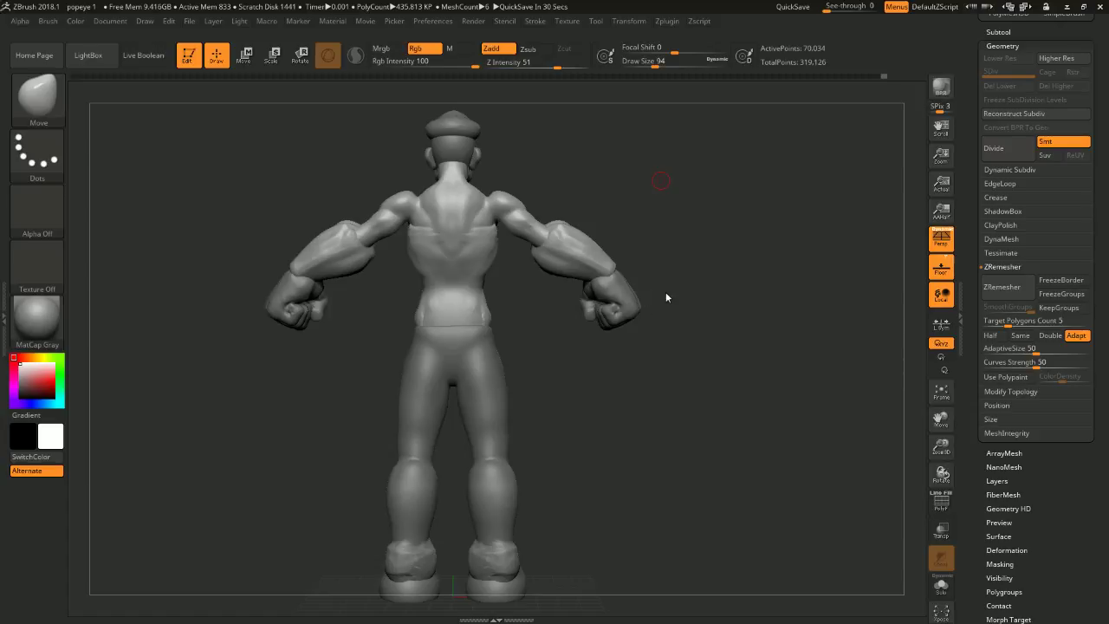
pyautogui.moveTo(652, 303); pyautogui.dragTo(759, 299)
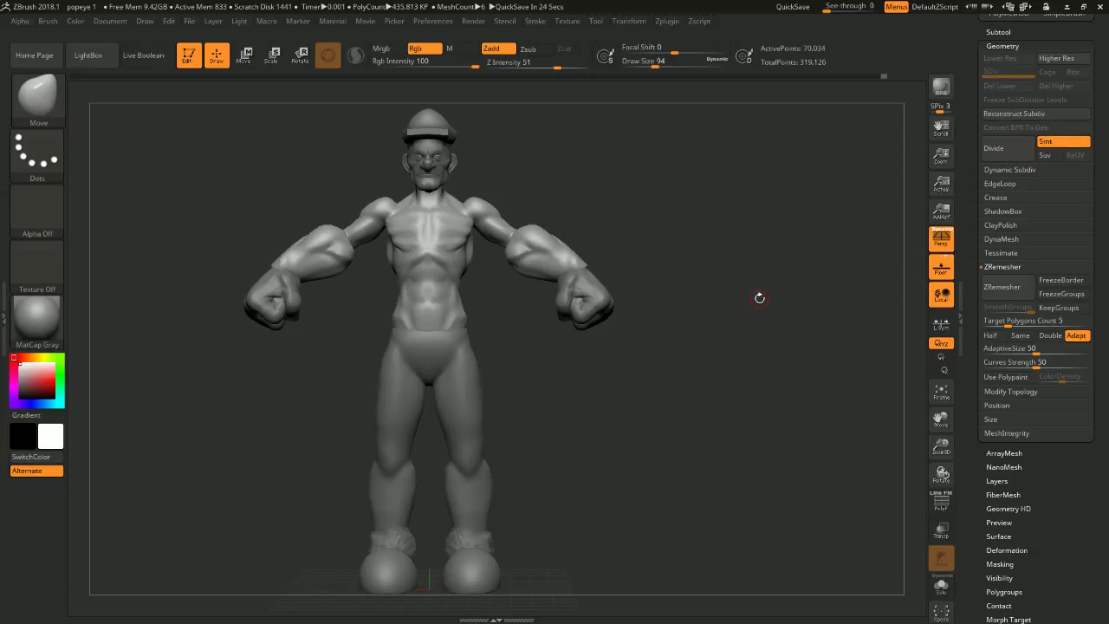
pyautogui.moveTo(762, 278)
pyautogui.mouseDown()
pyautogui.moveTo(728, 282)
pyautogui.moveTo(769, 276)
pyautogui.moveTo(747, 266)
pyautogui.mouseUp()
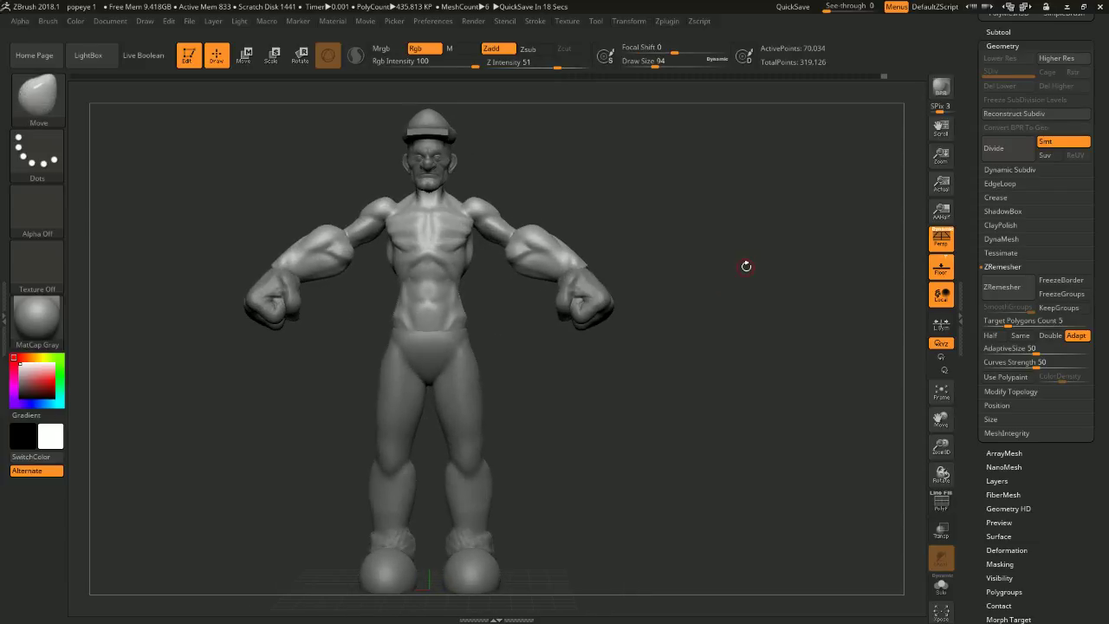
pyautogui.moveTo(705, 289); pyautogui.dragTo(693, 260)
pyautogui.press('space')
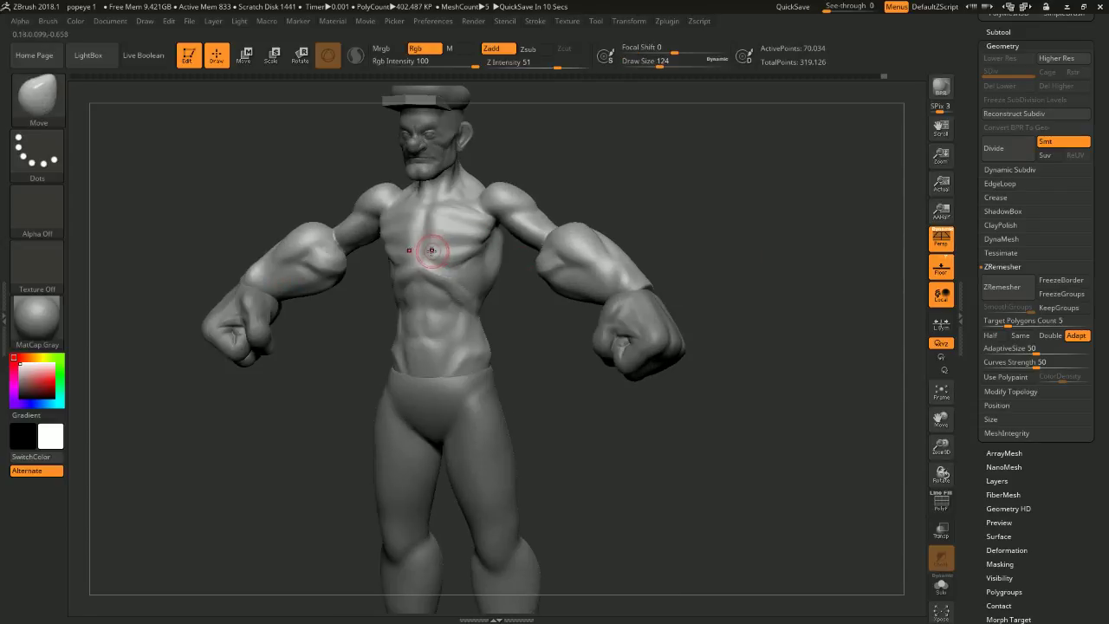
pyautogui.press('ctrl')
pyautogui.keyDown('shift'); pyautogui.moveTo(511, 308); pyautogui.dragTo(525, 312); pyautogui.keyUp('shift')
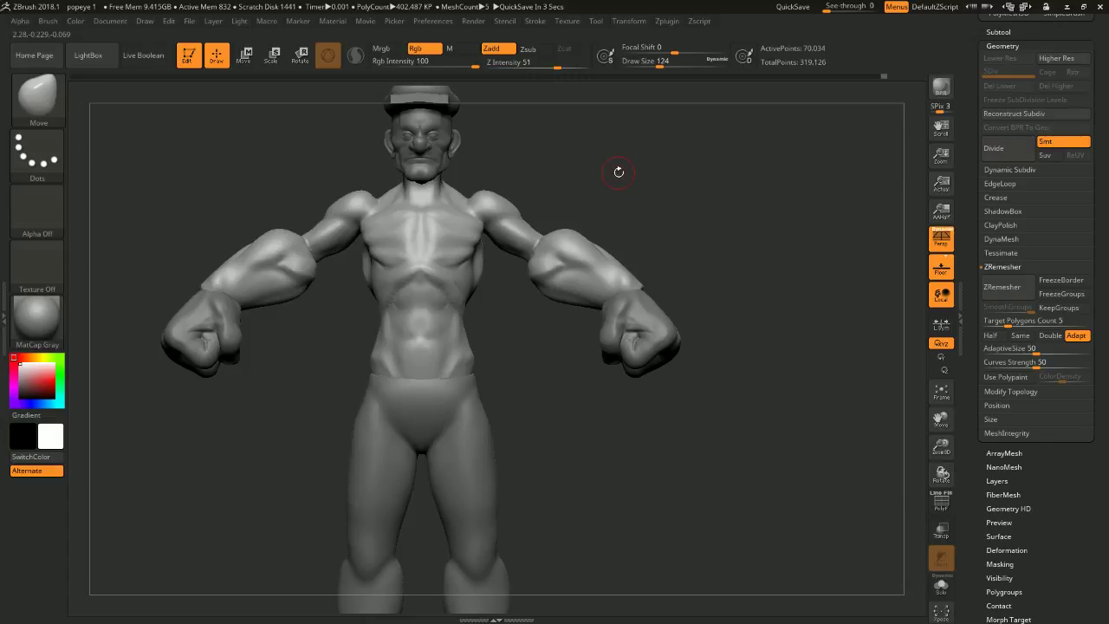
pyautogui.moveTo(617, 170); pyautogui.dragTo(647, 173)
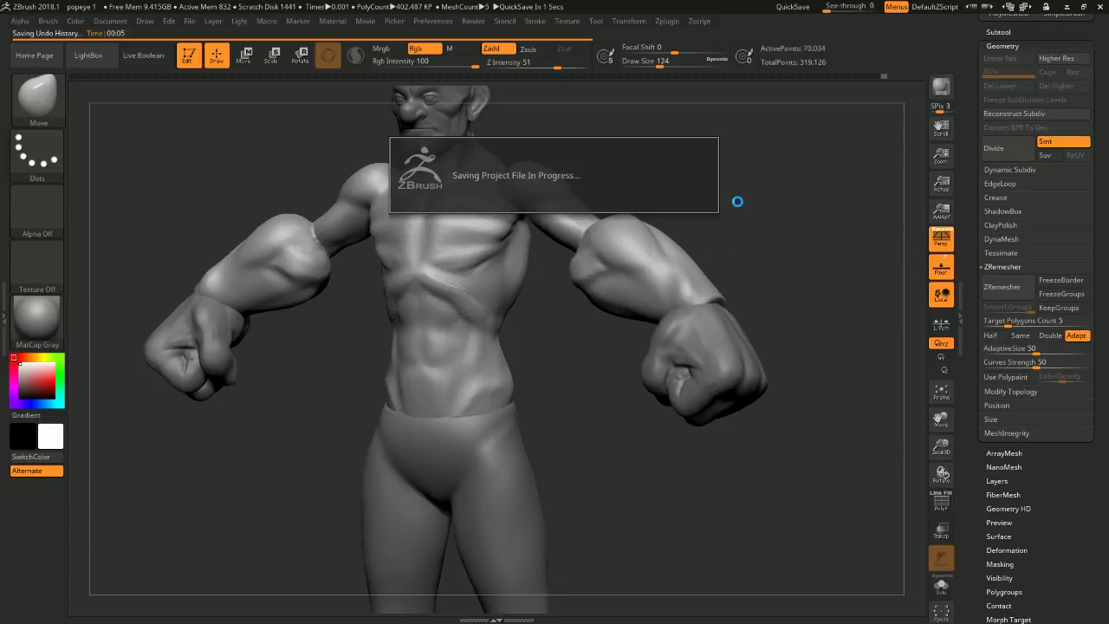
pyautogui.moveTo(639, 188); pyautogui.dragTo(738, 201)
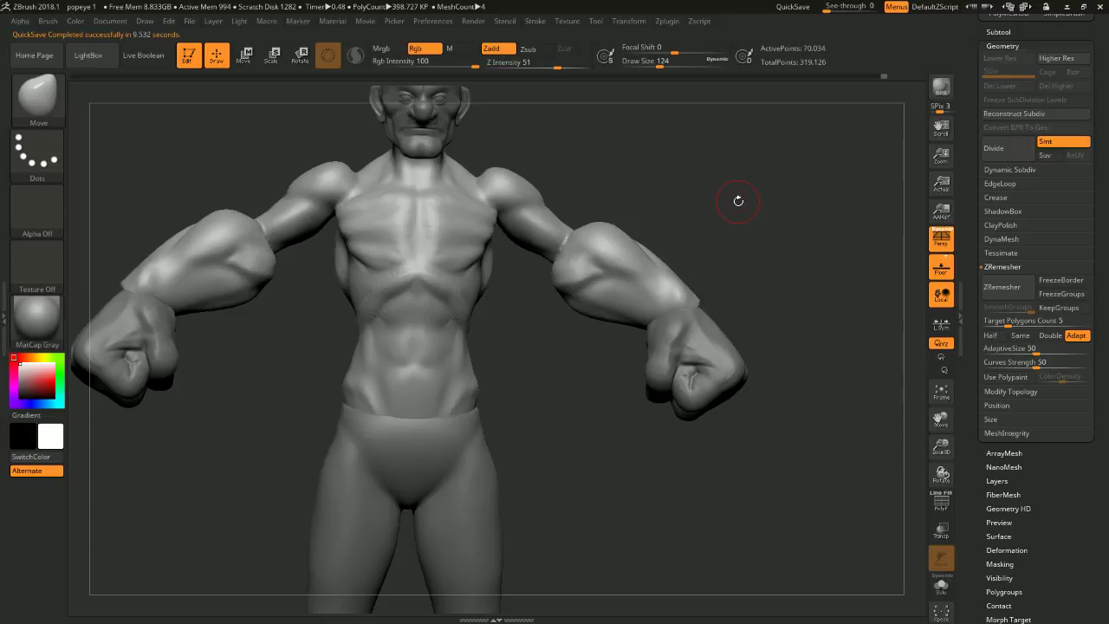
pyautogui.moveTo(745, 243)
pyautogui.mouseDown()
pyautogui.moveTo(768, 200)
pyautogui.moveTo(782, 228)
pyautogui.moveTo(786, 211)
pyautogui.mouseUp()
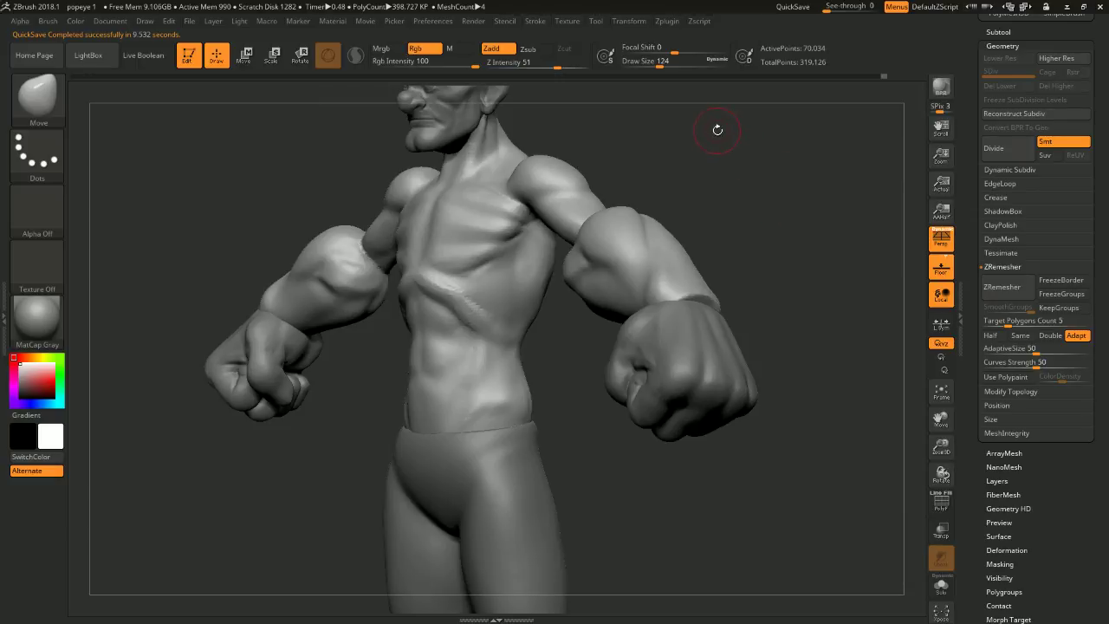
pyautogui.moveTo(738, 191)
pyautogui.keyDown('shift'); pyautogui.mouseDown()
pyautogui.moveTo(786, 196)
pyautogui.moveTo(729, 195)
pyautogui.mouseUp(); pyautogui.keyUp('shift')
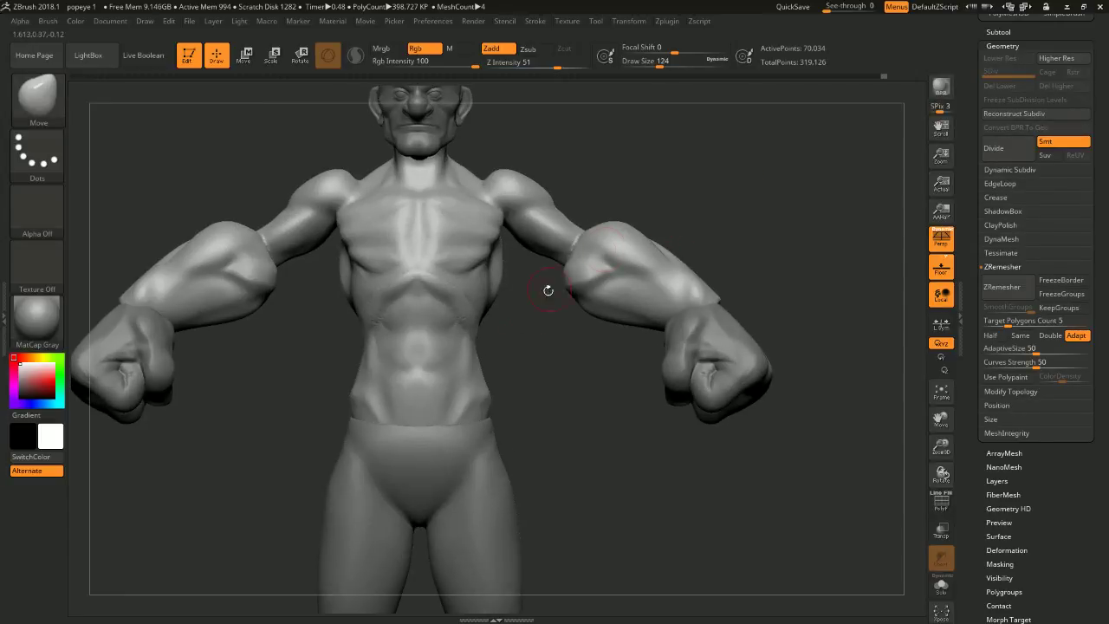
pyautogui.press('space')
pyautogui.moveTo(514, 330); pyautogui.dragTo(510, 328)
pyautogui.press('b')
pyautogui.press('c')
pyautogui.press('b')
pyautogui.moveTo(512, 332)
pyautogui.mouseDown(button='right')
pyautogui.moveTo(501, 336)
pyautogui.moveTo(463, 304)
pyautogui.mouseUp(button='right')
pyautogui.press('space')
pyautogui.moveTo(462, 309); pyautogui.dragTo(468, 310)
pyautogui.moveTo(475, 334)
pyautogui.mouseDown(button='right')
pyautogui.moveTo(463, 336)
pyautogui.moveTo(543, 367)
pyautogui.moveTo(531, 371)
pyautogui.moveTo(508, 323)
pyautogui.moveTo(580, 366)
pyautogui.moveTo(560, 391)
pyautogui.moveTo(558, 378)
pyautogui.moveTo(602, 453)
pyautogui.moveTo(621, 422)
pyautogui.moveTo(620, 258)
pyautogui.mouseUp(button='right')
pyautogui.moveTo(675, 213)
pyautogui.mouseDown(button='right')
pyautogui.moveTo(644, 183)
pyautogui.moveTo(720, 217)
pyautogui.moveTo(532, 324)
pyautogui.moveTo(518, 312)
pyautogui.moveTo(547, 298)
pyautogui.mouseUp(button='right')
# - Select the legs subtool and reshape the hips with the Move brush at draw size 351
pyautogui.keyDown('alt'); pyautogui.click(480, 339); pyautogui.keyUp('alt')
pyautogui.press('b')
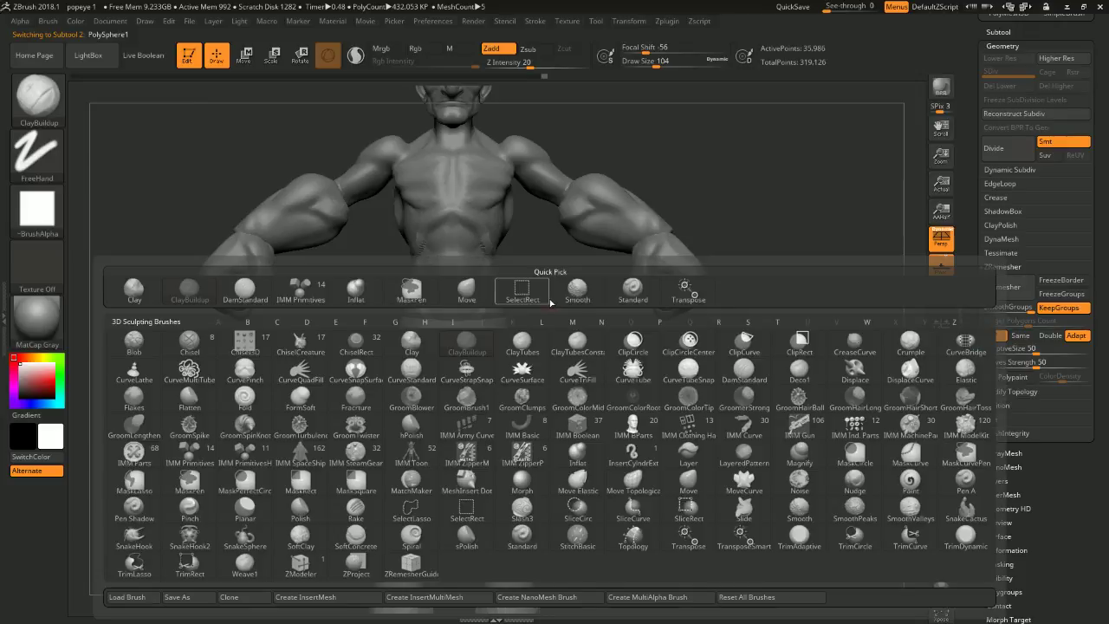
pyautogui.press('m')
pyautogui.press('v')
pyautogui.press('space')
pyautogui.moveTo(552, 301); pyautogui.dragTo(564, 304)
pyautogui.moveTo(586, 302)
pyautogui.mouseDown(button='right')
pyautogui.moveTo(542, 299)
pyautogui.moveTo(508, 327)
pyautogui.moveTo(466, 337)
pyautogui.moveTo(581, 322)
pyautogui.mouseUp(button='right')
pyautogui.press('space')
pyautogui.click(563, 300)
pyautogui.moveTo(470, 317)
pyautogui.mouseDown(button='right')
pyautogui.moveTo(591, 355)
pyautogui.moveTo(645, 339)
pyautogui.moveTo(653, 359)
pyautogui.moveTo(615, 361)
pyautogui.moveTo(509, 314)
pyautogui.moveTo(607, 331)
pyautogui.moveTo(511, 312)
pyautogui.mouseUp(button='right')
pyautogui.moveTo(579, 374); pyautogui.dragTo(532, 335, button='right')
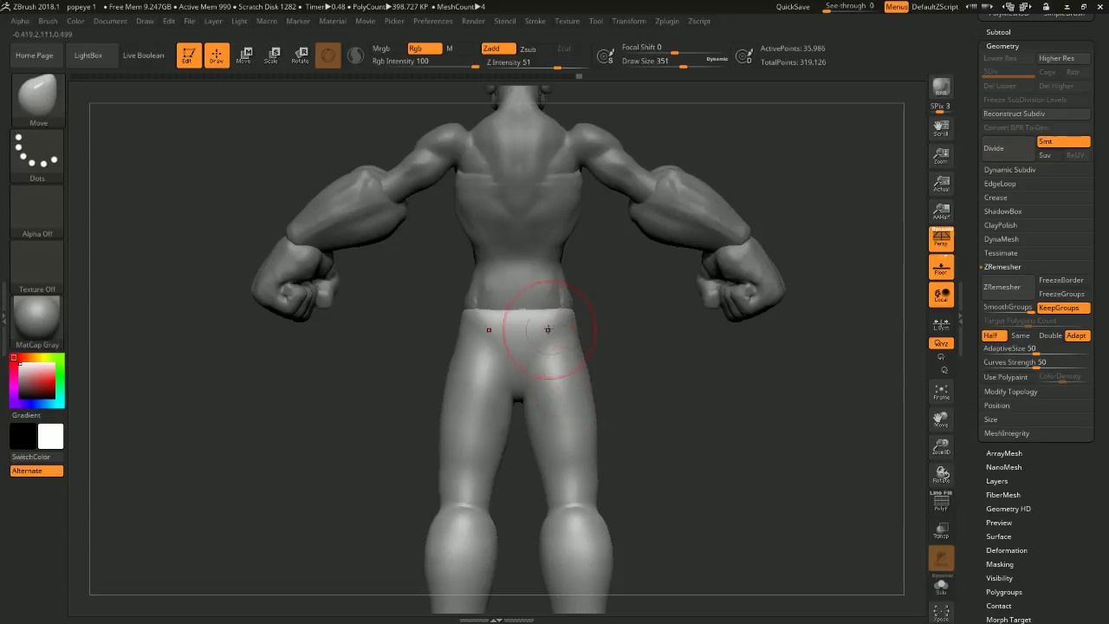
pyautogui.moveTo(607, 358); pyautogui.dragTo(656, 332, button='right')
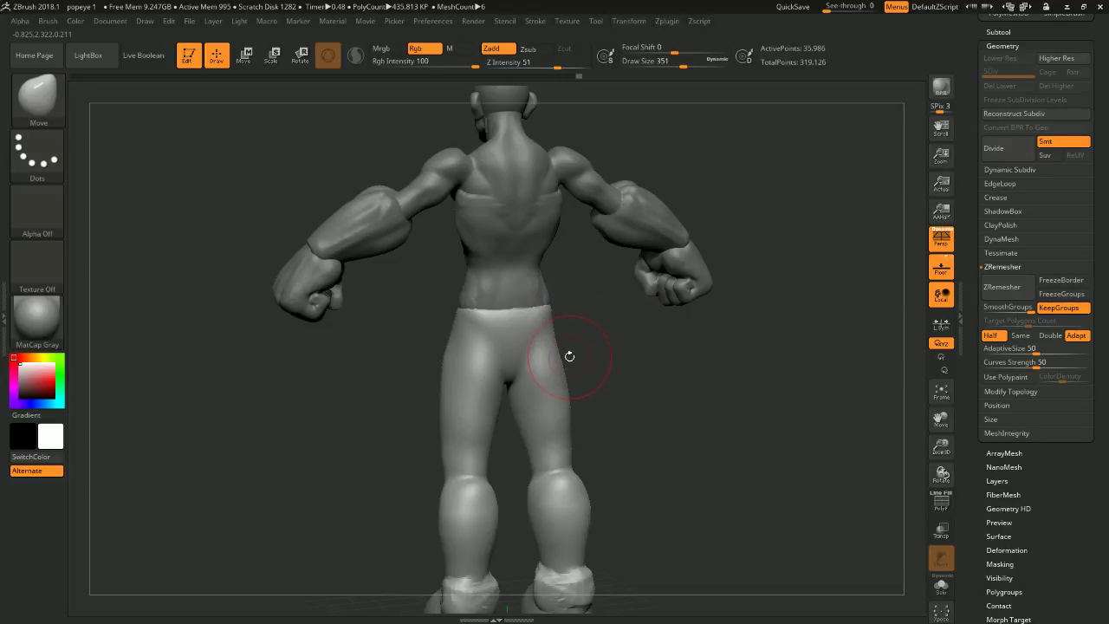
# - Build up clay across the buttocks with the ClayBuildup brush at draw size 351
pyautogui.press('b')
pyautogui.press('c')
pyautogui.press('b')
pyautogui.moveTo(593, 334); pyautogui.dragTo(547, 333, button='right')
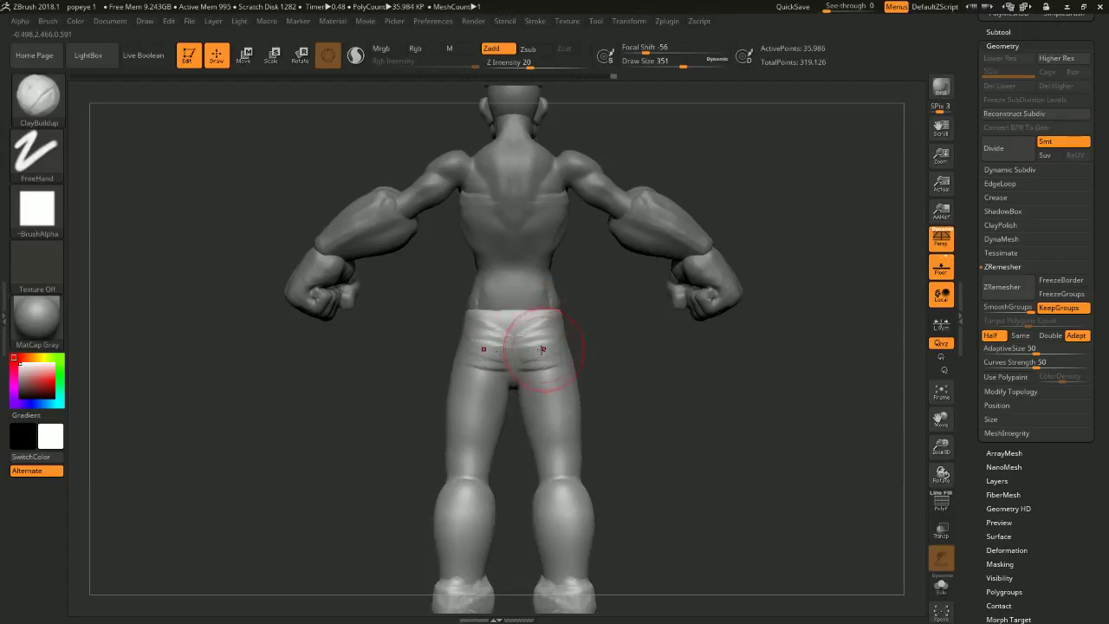
pyautogui.moveTo(626, 334)
pyautogui.mouseDown(button='right')
pyautogui.moveTo(656, 359)
pyautogui.moveTo(545, 319)
pyautogui.mouseUp(button='right')
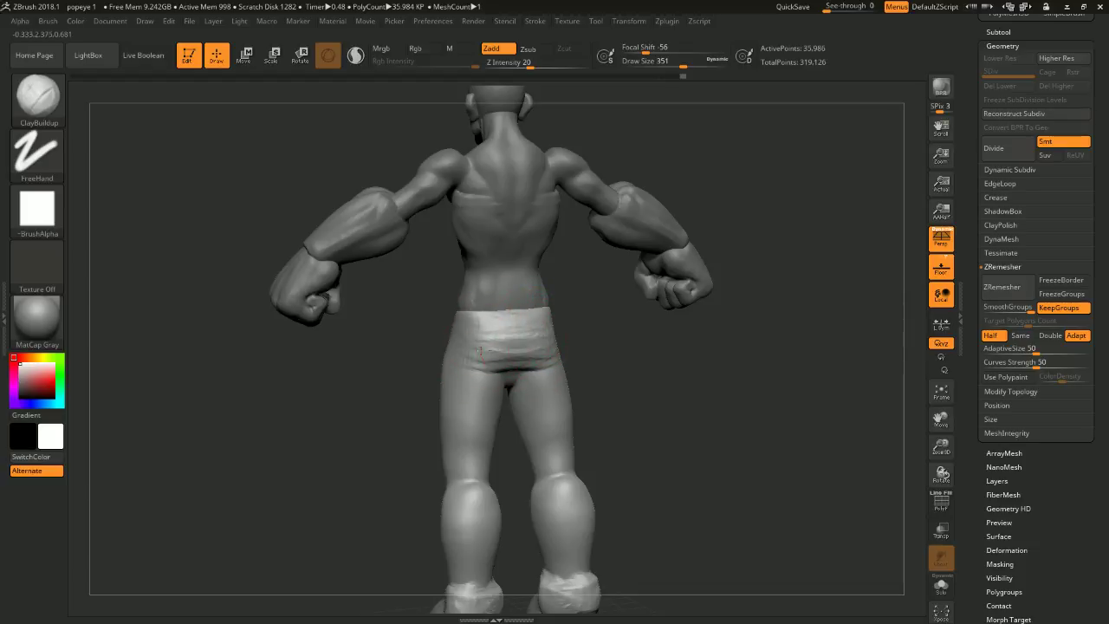
# - Reduce the draw size to 245 and smooth the clay strokes on the buttocks and hips
pyautogui.moveTo(574, 331)
pyautogui.mouseDown()
pyautogui.moveTo(624, 349)
pyautogui.moveTo(572, 340)
pyautogui.mouseUp()
pyautogui.press('s')
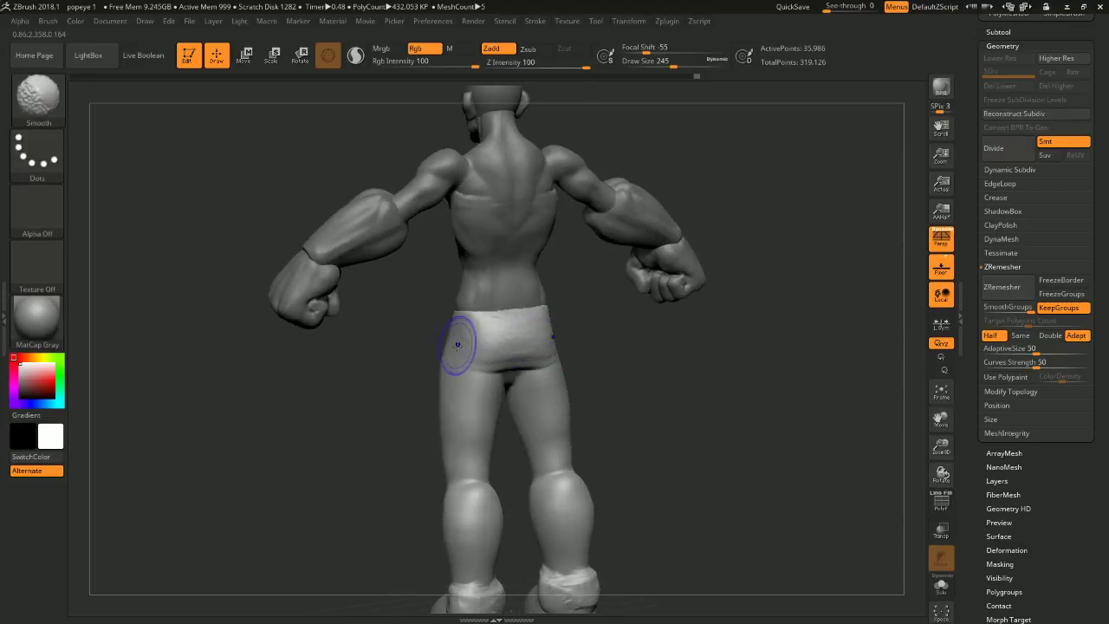
pyautogui.moveTo(508, 356)
pyautogui.mouseDown(button='right')
pyautogui.moveTo(625, 329)
pyautogui.moveTo(621, 321)
pyautogui.mouseUp(button='right')
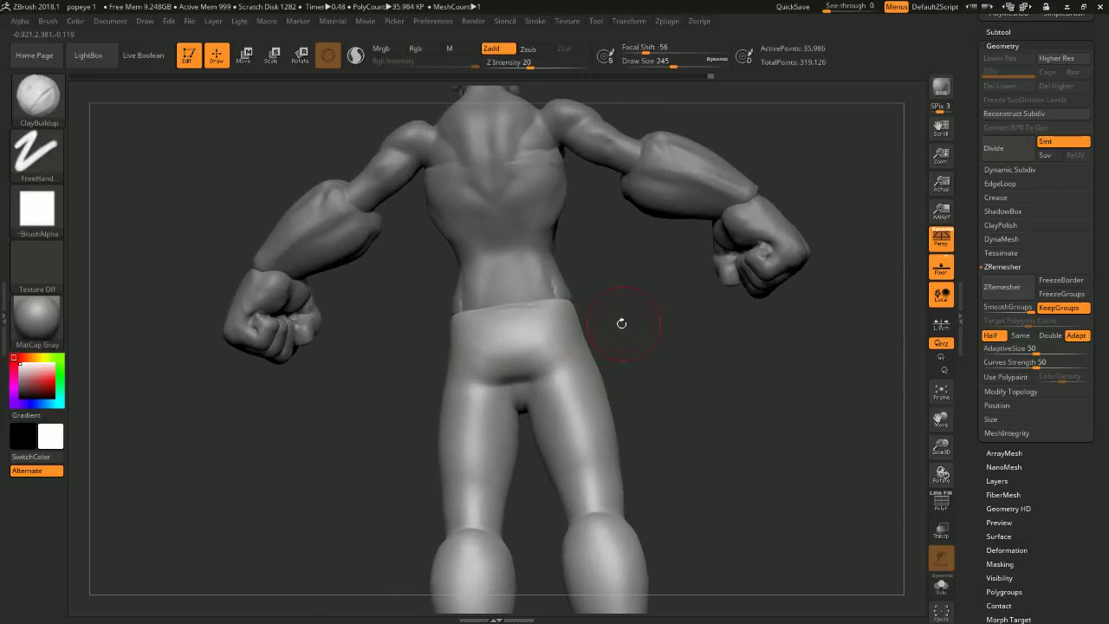
pyautogui.moveTo(488, 396); pyautogui.dragTo(640, 391, button='right')
pyautogui.keyDown('ctrl'); pyautogui.moveTo(521, 410); pyautogui.dragTo(480, 391, button='right'); pyautogui.keyUp('ctrl')
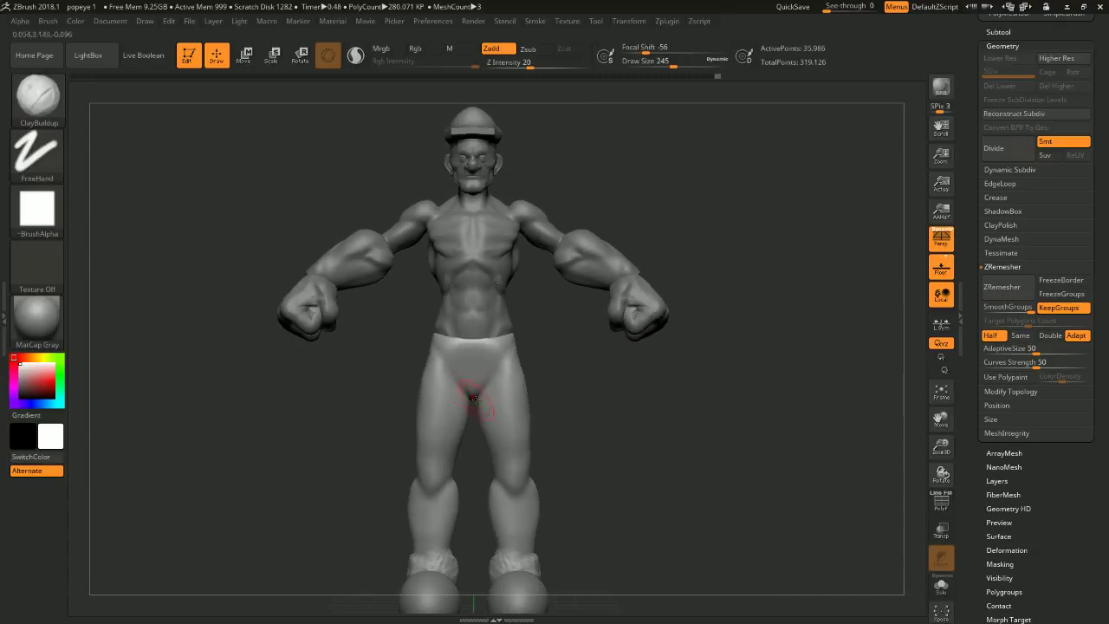
# - Adjust the crotch from the front with the Move brush at draw size 379
pyautogui.press('b')
pyautogui.press('m')
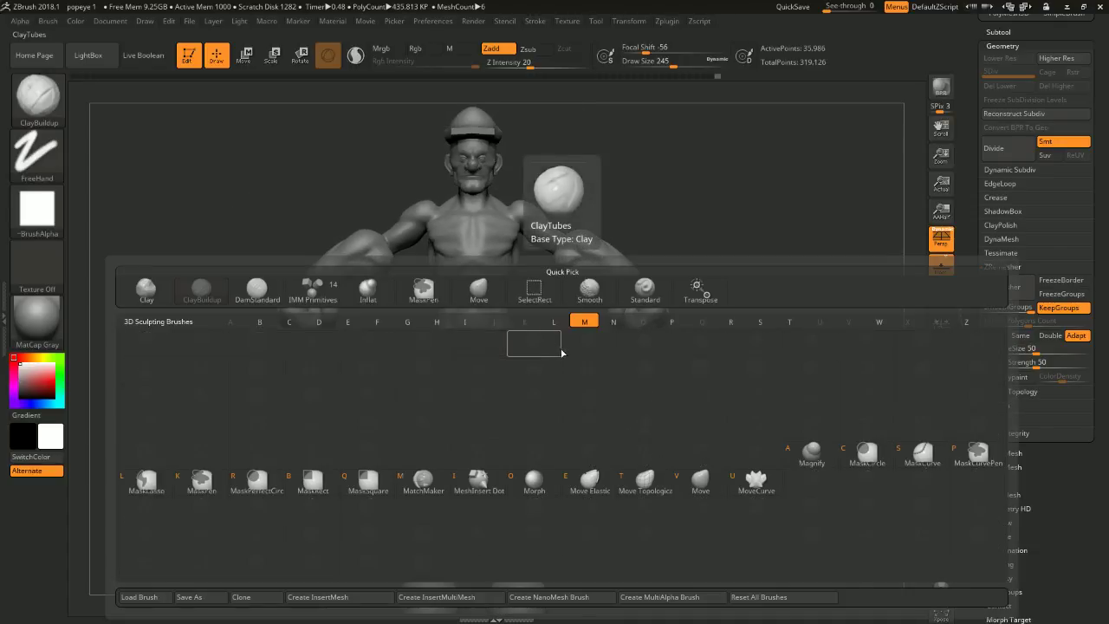
pyautogui.press('v')
pyautogui.press('space')
pyautogui.moveTo(559, 341); pyautogui.dragTo(567, 341)
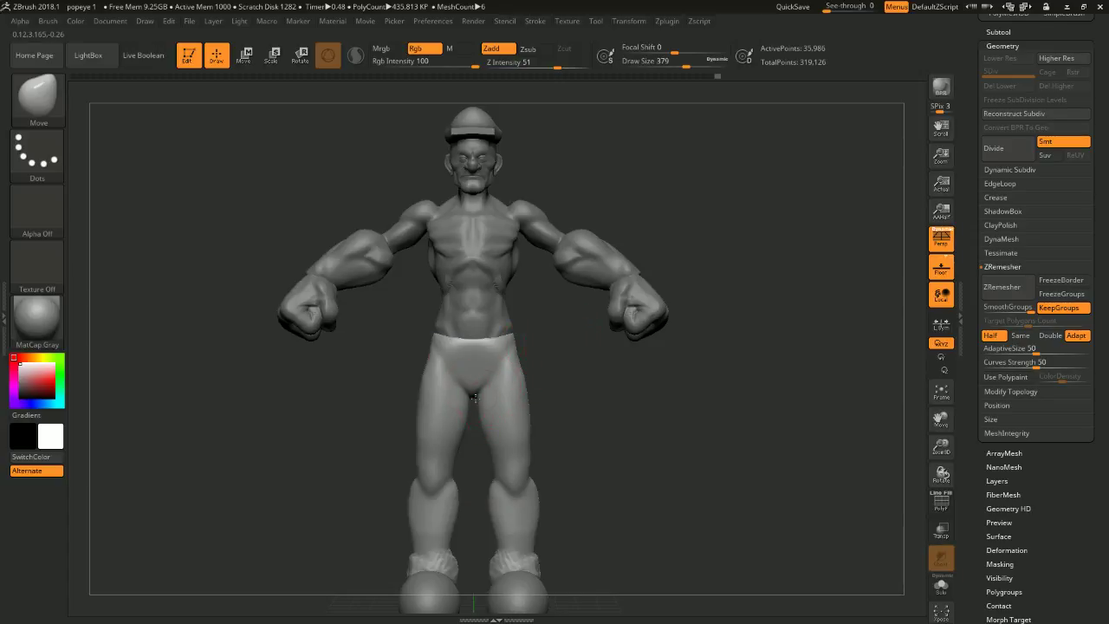
pyautogui.moveTo(566, 377)
pyautogui.mouseDown(button='right')
pyautogui.moveTo(555, 387)
pyautogui.moveTo(581, 396)
pyautogui.moveTo(560, 402)
pyautogui.moveTo(575, 381)
pyautogui.moveTo(601, 379)
pyautogui.mouseUp(button='right')
# - Reduce the draw size to 338 and reshape the crotch and inner thighs to widen the gap between the legs
pyautogui.press('space')
pyautogui.moveTo(602, 379); pyautogui.dragTo(590, 379)
pyautogui.moveTo(590, 378)
pyautogui.mouseDown(button='right')
pyautogui.moveTo(606, 356)
pyautogui.moveTo(589, 364)
pyautogui.mouseUp(button='right')
pyautogui.press('space')
pyautogui.moveTo(590, 364); pyautogui.dragTo(603, 364)
pyautogui.moveTo(494, 379); pyautogui.dragTo(487, 376)
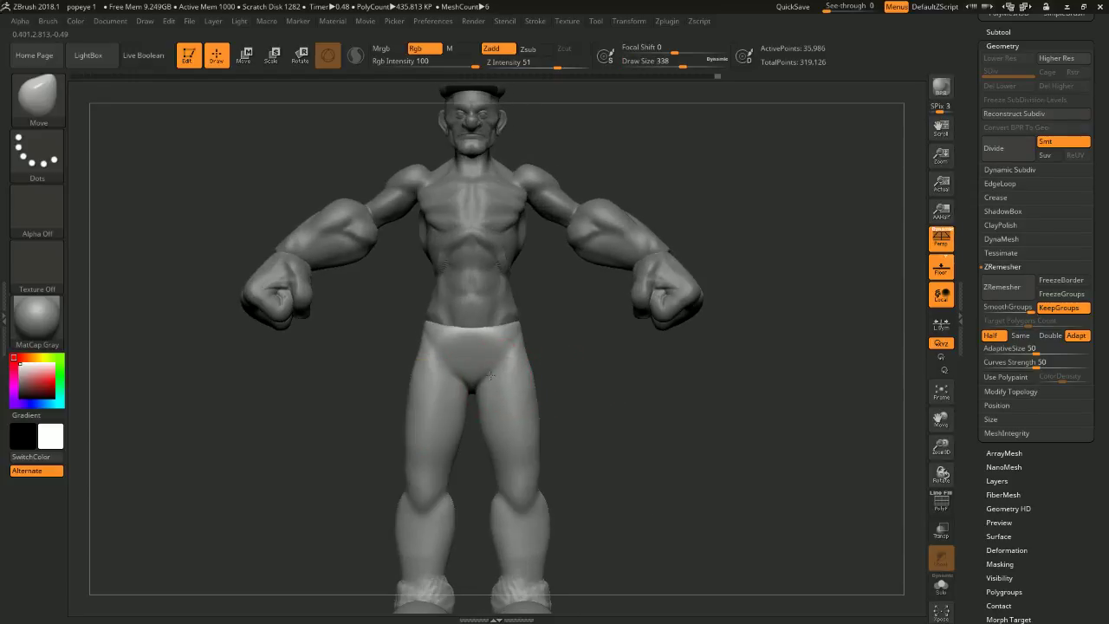
pyautogui.moveTo(552, 354); pyautogui.dragTo(600, 349, button='right')
pyautogui.moveTo(627, 408); pyautogui.dragTo(564, 396, button='right')
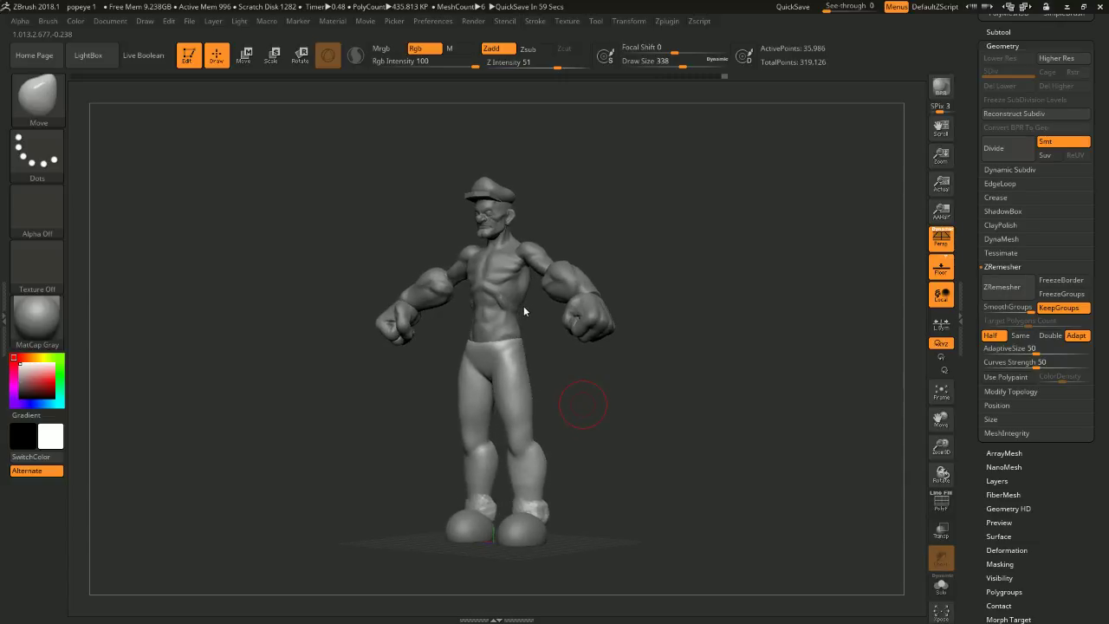
# - Refine the waistline and seat of the legs from the back and side with the Move brush, using draw sizes 217 and 311
pyautogui.keyDown('shift'); pyautogui.moveTo(639, 362); pyautogui.dragTo(686, 381, button='right'); pyautogui.keyUp('shift')
pyautogui.moveTo(686, 382)
pyautogui.keyDown('shift'); pyautogui.mouseDown(button='right')
pyautogui.moveTo(629, 383)
pyautogui.moveTo(620, 376)
pyautogui.moveTo(632, 367)
pyautogui.moveTo(630, 397)
pyautogui.mouseUp(button='right'); pyautogui.keyUp('shift')
pyautogui.press('space')
pyautogui.moveTo(538, 358)
pyautogui.mouseDown()
pyautogui.moveTo(522, 358)
pyautogui.moveTo(549, 345)
pyautogui.moveTo(533, 355)
pyautogui.mouseUp()
pyautogui.moveTo(564, 329)
pyautogui.mouseDown(button='right')
pyautogui.moveTo(626, 363)
pyautogui.moveTo(668, 367)
pyautogui.moveTo(659, 379)
pyautogui.moveTo(597, 376)
pyautogui.moveTo(601, 352)
pyautogui.moveTo(567, 351)
pyautogui.moveTo(552, 319)
pyautogui.moveTo(601, 298)
pyautogui.moveTo(597, 342)
pyautogui.moveTo(567, 324)
pyautogui.moveTo(607, 307)
pyautogui.mouseUp(button='right')
pyautogui.press('space')
pyautogui.moveTo(598, 301); pyautogui.dragTo(610, 301)
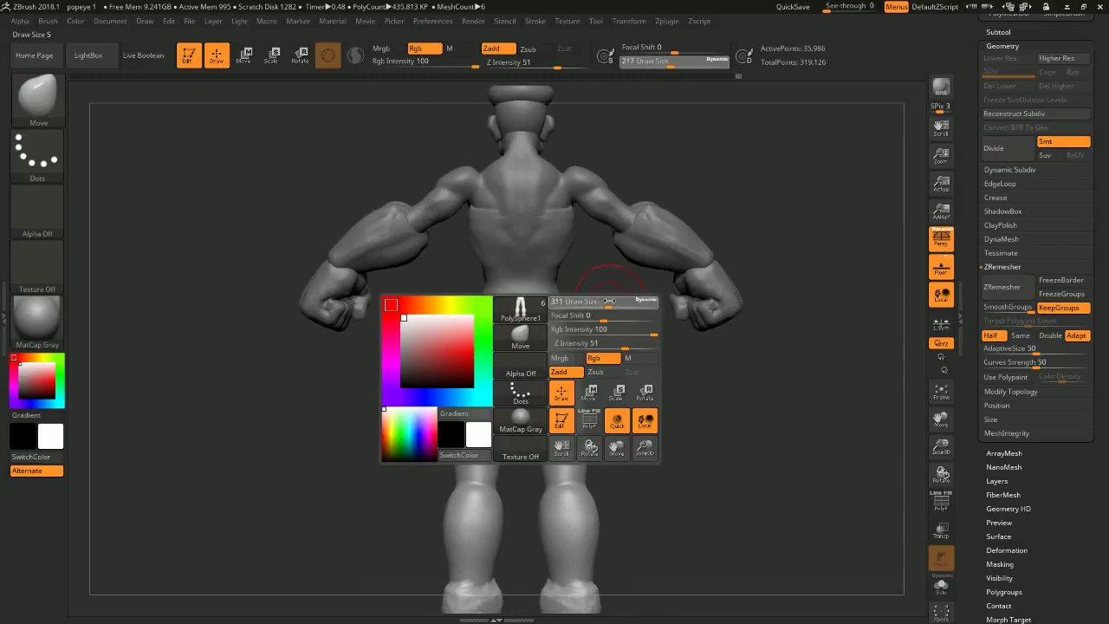
pyautogui.keyDown('shift'); pyautogui.moveTo(569, 317); pyautogui.dragTo(709, 208, button='right'); pyautogui.keyUp('shift')
pyautogui.moveTo(714, 255); pyautogui.dragTo(646, 235, button='right')
pyautogui.moveTo(620, 237); pyautogui.dragTo(651, 321)
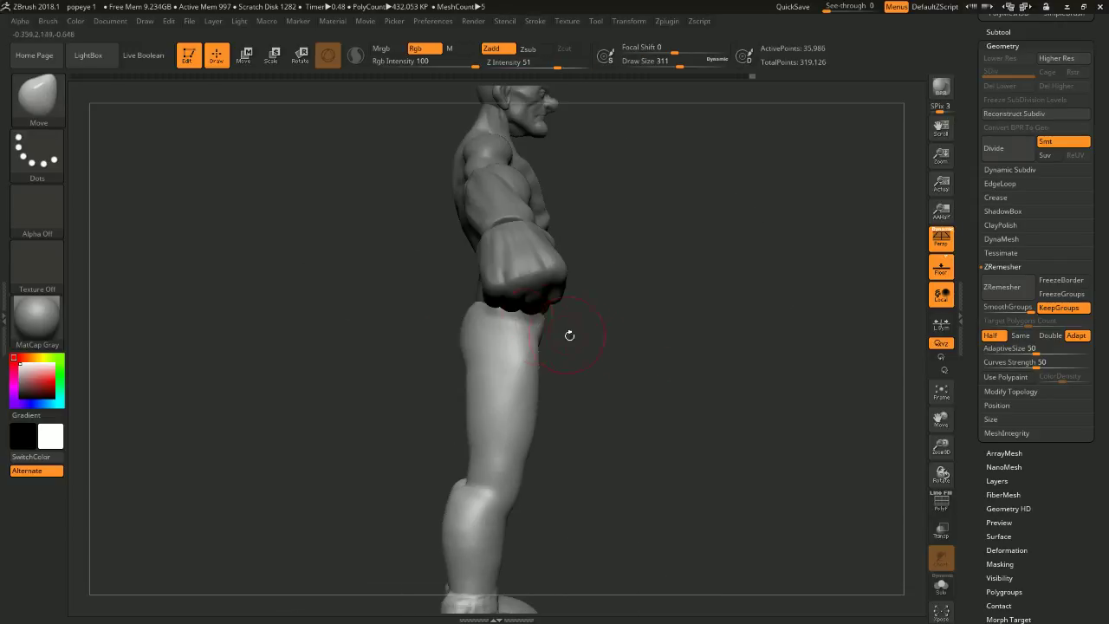
pyautogui.moveTo(569, 335); pyautogui.dragTo(514, 305)
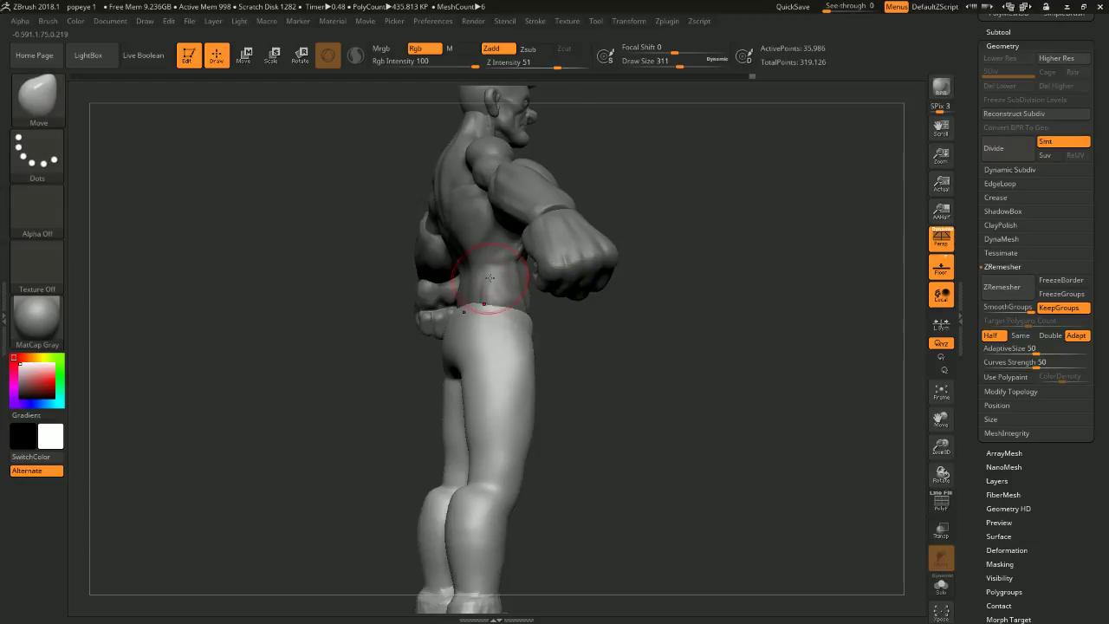
# - Select the torso subtool and display it alone
pyautogui.keyDown('alt'); pyautogui.click(564, 303); pyautogui.keyUp('alt')
pyautogui.moveTo(606, 251); pyautogui.dragTo(867, 427)
pyautogui.click(941, 585)
pyautogui.moveTo(780, 381)
pyautogui.mouseDown()
pyautogui.moveTo(755, 335)
pyautogui.moveTo(720, 364)
pyautogui.moveTo(769, 362)
pyautogui.mouseUp()
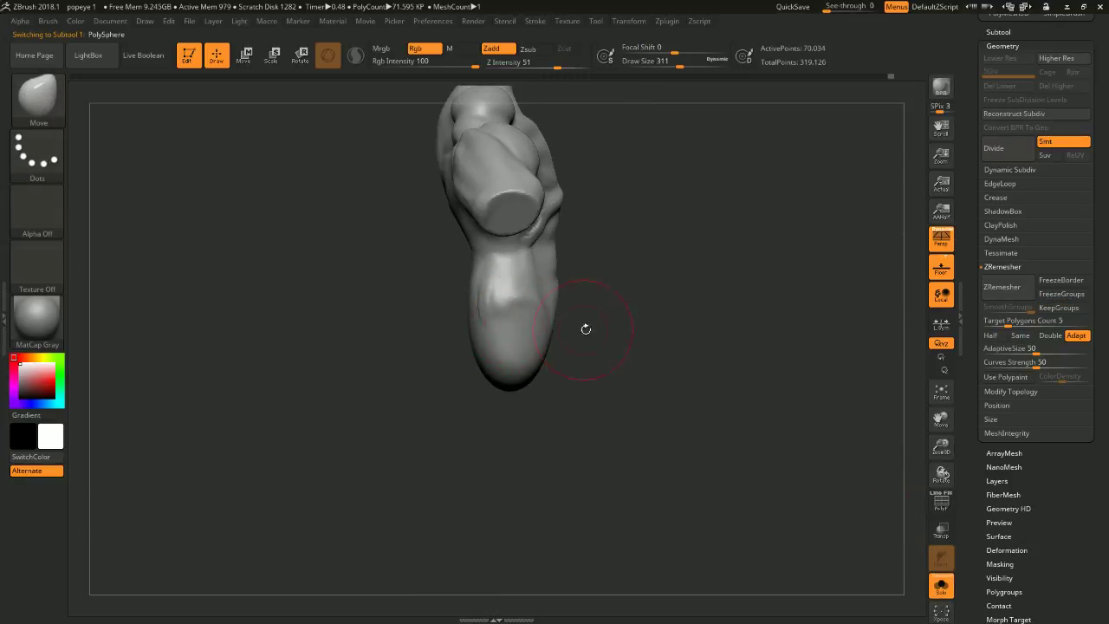
# - Reshape the rounded lower end of the torso from the side with the Move brush at draw size 311
pyautogui.moveTo(586, 330); pyautogui.dragTo(579, 338)
pyautogui.moveTo(489, 306); pyautogui.dragTo(492, 324)
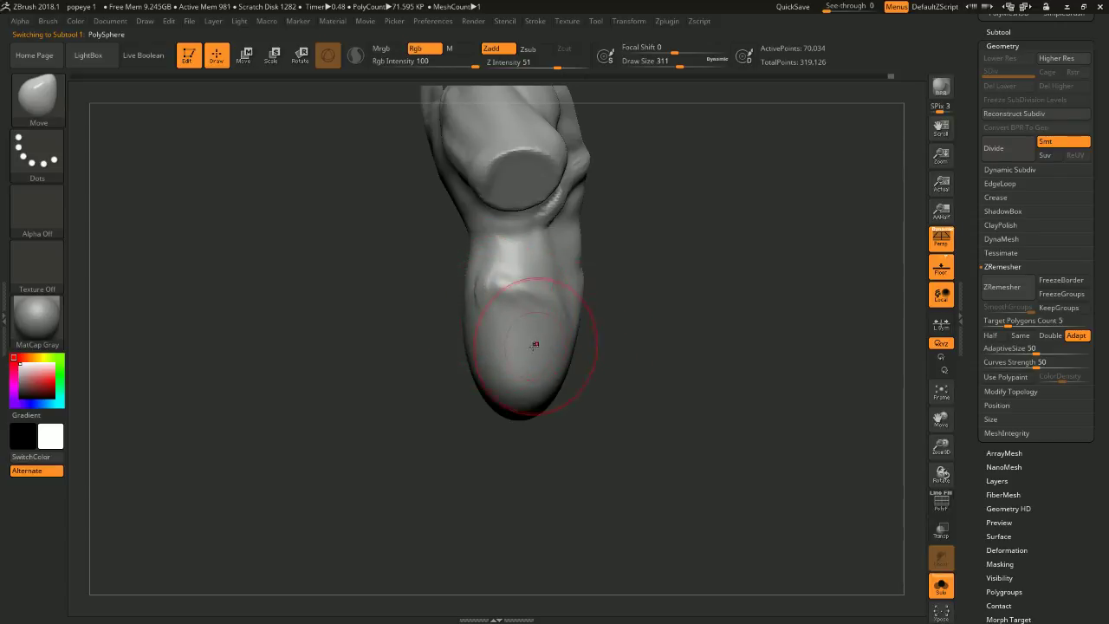
pyautogui.moveTo(473, 367); pyautogui.dragTo(462, 342)
pyautogui.moveTo(652, 397)
pyautogui.mouseDown()
pyautogui.moveTo(551, 378)
pyautogui.moveTo(549, 367)
pyautogui.moveTo(600, 374)
pyautogui.mouseUp()
pyautogui.moveTo(504, 363)
pyautogui.mouseDown()
pyautogui.moveTo(518, 356)
pyautogui.moveTo(507, 358)
pyautogui.mouseUp()
pyautogui.moveTo(570, 381); pyautogui.dragTo(619, 380)
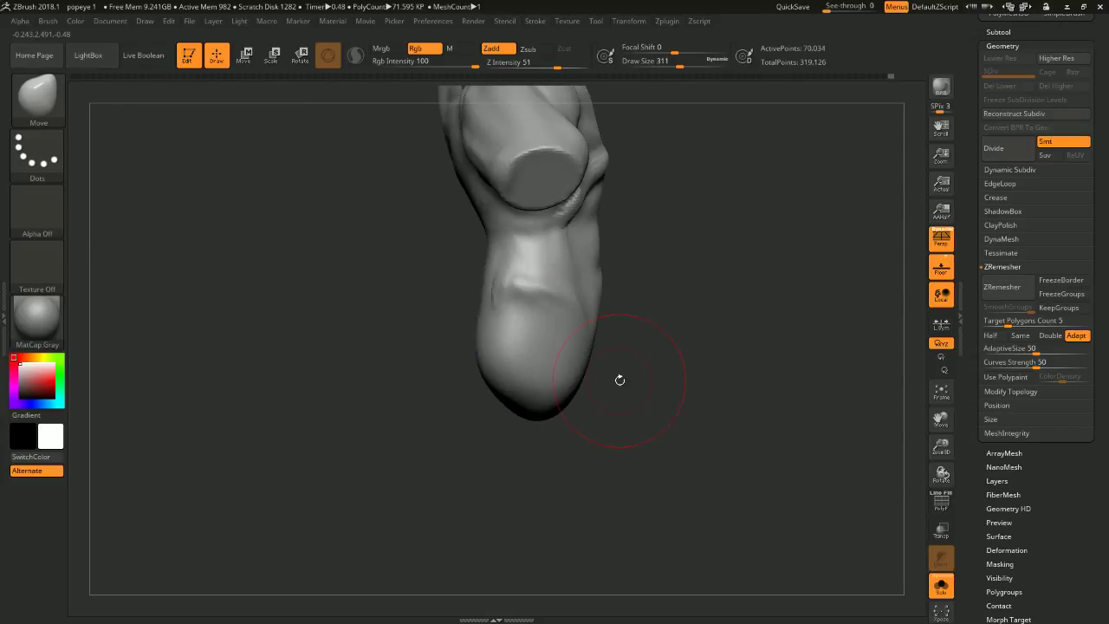
pyautogui.moveTo(655, 344); pyautogui.dragTo(698, 344)
pyautogui.moveTo(644, 321); pyautogui.dragTo(666, 292)
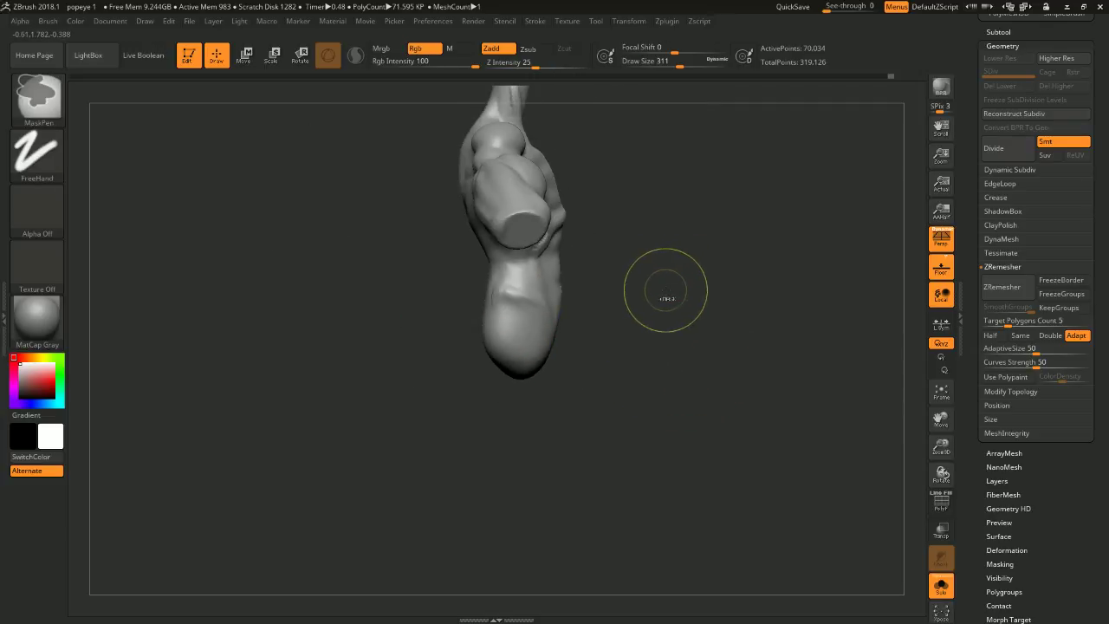
# - Show the whole figure again, select the legs and adjust the hip contour with the Move brush at draw size 386
pyautogui.click(941, 587)
pyautogui.moveTo(755, 381)
pyautogui.mouseDown()
pyautogui.moveTo(780, 409)
pyautogui.moveTo(795, 406)
pyautogui.moveTo(656, 396)
pyautogui.moveTo(499, 332)
pyautogui.mouseUp()
pyautogui.moveTo(574, 364); pyautogui.dragTo(656, 382)
pyautogui.keyDown('alt'); pyautogui.click(483, 359); pyautogui.keyUp('alt')
pyautogui.keyDown('shift'); pyautogui.moveTo(538, 345); pyautogui.dragTo(557, 335); pyautogui.keyUp('shift')
pyautogui.press('space')
pyautogui.moveTo(491, 318); pyautogui.dragTo(499, 318)
pyautogui.moveTo(572, 351)
pyautogui.mouseDown()
pyautogui.moveTo(459, 322)
pyautogui.moveTo(568, 382)
pyautogui.moveTo(617, 390)
pyautogui.moveTo(532, 315)
pyautogui.moveTo(456, 297)
pyautogui.mouseUp()
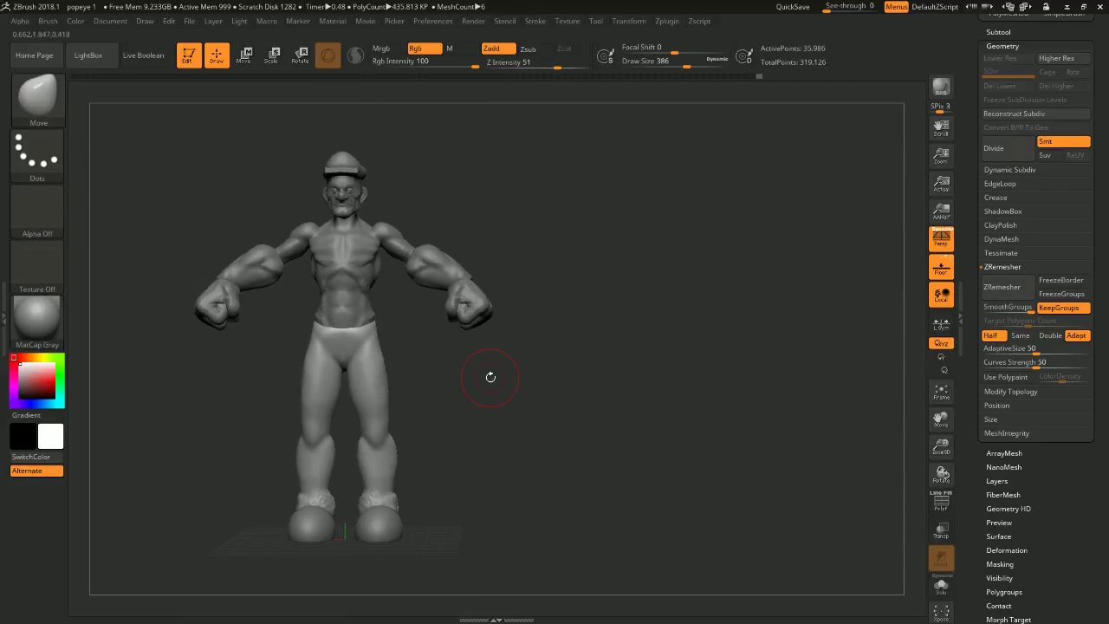
pyautogui.moveTo(725, 239); pyautogui.dragTo(702, 294)
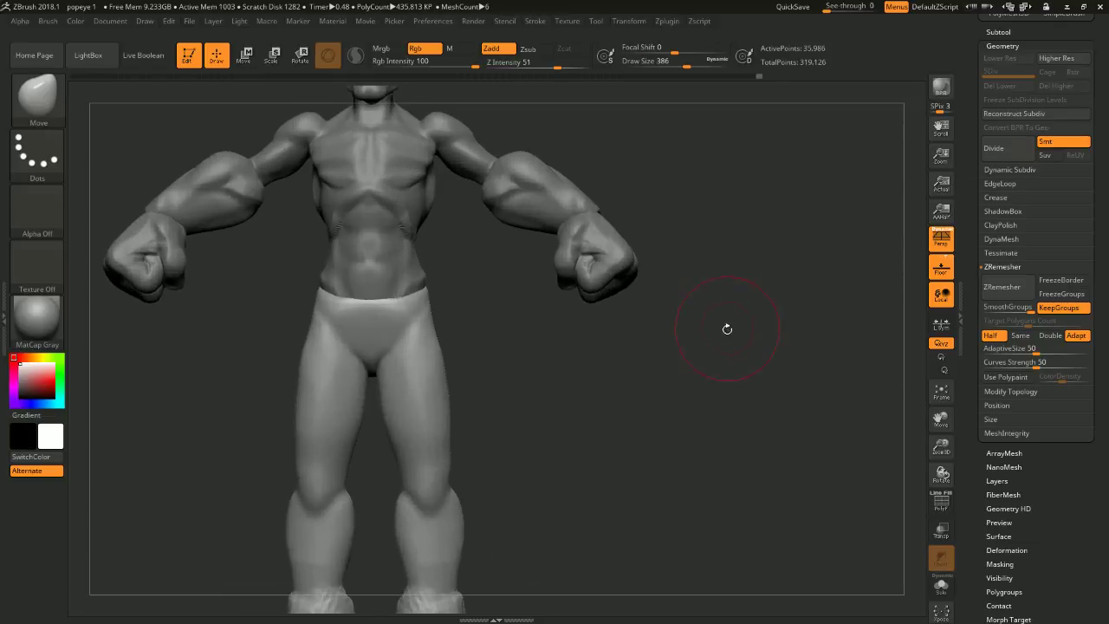
pyautogui.moveTo(726, 327)
pyautogui.keyDown('alt'); pyautogui.mouseDown()
pyautogui.moveTo(676, 350)
pyautogui.moveTo(643, 334)
pyautogui.mouseUp(); pyautogui.keyUp('alt')
# - Build up the front of the hips and upper thighs with ClayBuildup at draw size 379, and smooth the strokes
pyautogui.press('space')
pyautogui.click(644, 337)
pyautogui.press('b')
pyautogui.press('c')
pyautogui.press('b')
pyautogui.moveTo(627, 317)
pyautogui.mouseDown()
pyautogui.moveTo(561, 327)
pyautogui.moveTo(643, 318)
pyautogui.moveTo(597, 329)
pyautogui.moveTo(462, 285)
pyautogui.moveTo(532, 309)
pyautogui.moveTo(524, 323)
pyautogui.mouseUp()
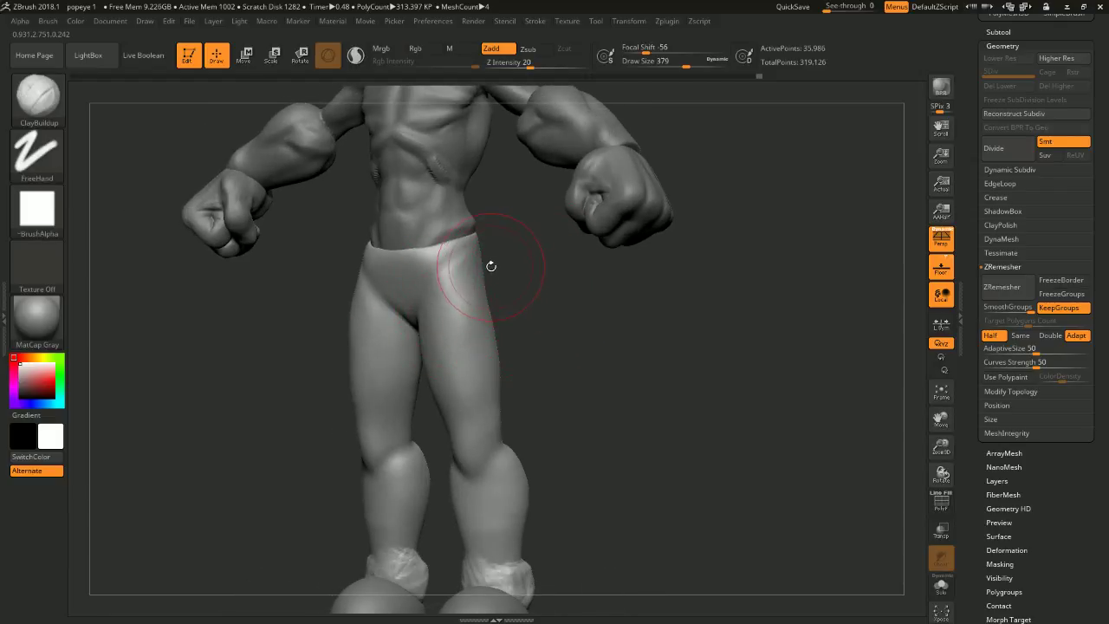
pyautogui.moveTo(496, 278)
pyautogui.mouseDown()
pyautogui.moveTo(577, 334)
pyautogui.moveTo(482, 286)
pyautogui.mouseUp()
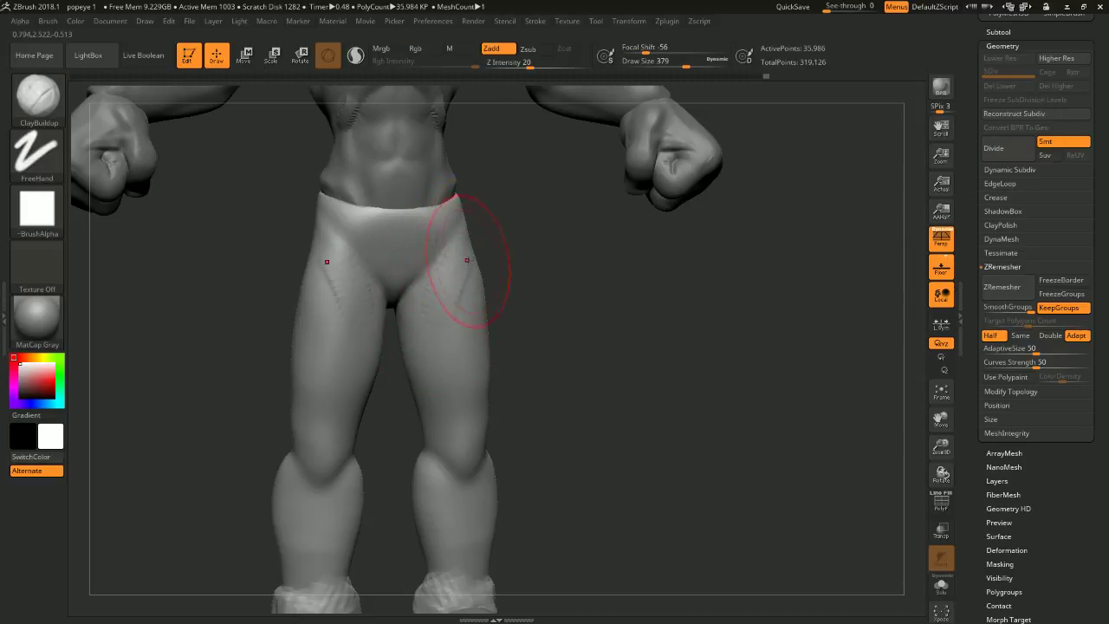
pyautogui.moveTo(472, 360)
pyautogui.keyDown('shift'); pyautogui.mouseDown()
pyautogui.moveTo(506, 305)
pyautogui.moveTo(470, 358)
pyautogui.mouseUp(); pyautogui.keyUp('shift')
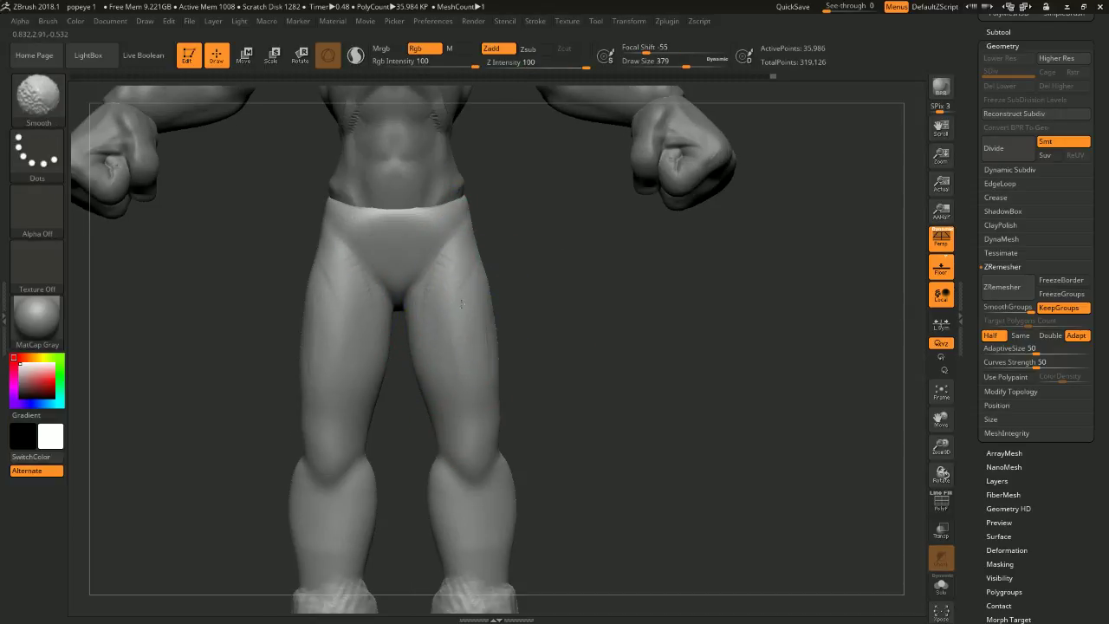
# - Inspect the legs' polygroups and topology in isolation, and restore the full figure without the wireframe
pyautogui.click(941, 586)
pyautogui.keyDown('ctrl'); pyautogui.moveTo(781, 431); pyautogui.dragTo(792, 433, button='right'); pyautogui.keyUp('ctrl')
pyautogui.click(941, 502)
pyautogui.moveTo(832, 416); pyautogui.dragTo(737, 406)
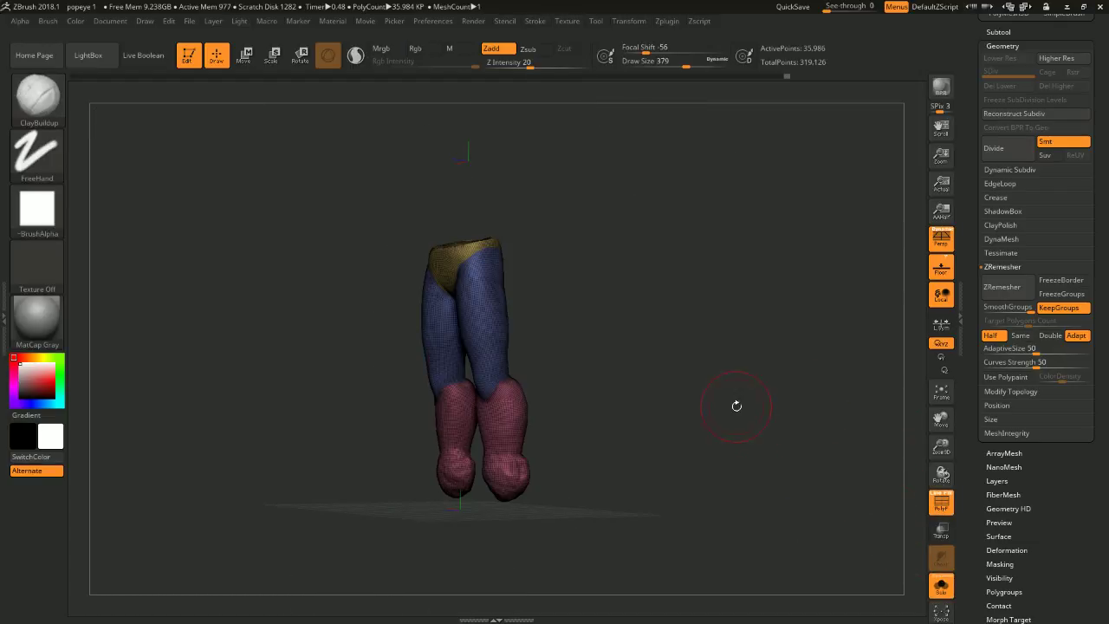
pyautogui.keyDown('ctrl'); pyautogui.moveTo(737, 406); pyautogui.dragTo(754, 475, button='right'); pyautogui.keyUp('ctrl')
pyautogui.keyDown('shift'); pyautogui.moveTo(754, 468); pyautogui.dragTo(812, 458); pyautogui.keyUp('shift')
pyautogui.keyDown('ctrl'); pyautogui.moveTo(812, 459); pyautogui.dragTo(827, 437, button='right'); pyautogui.keyUp('ctrl')
pyautogui.click(941, 586)
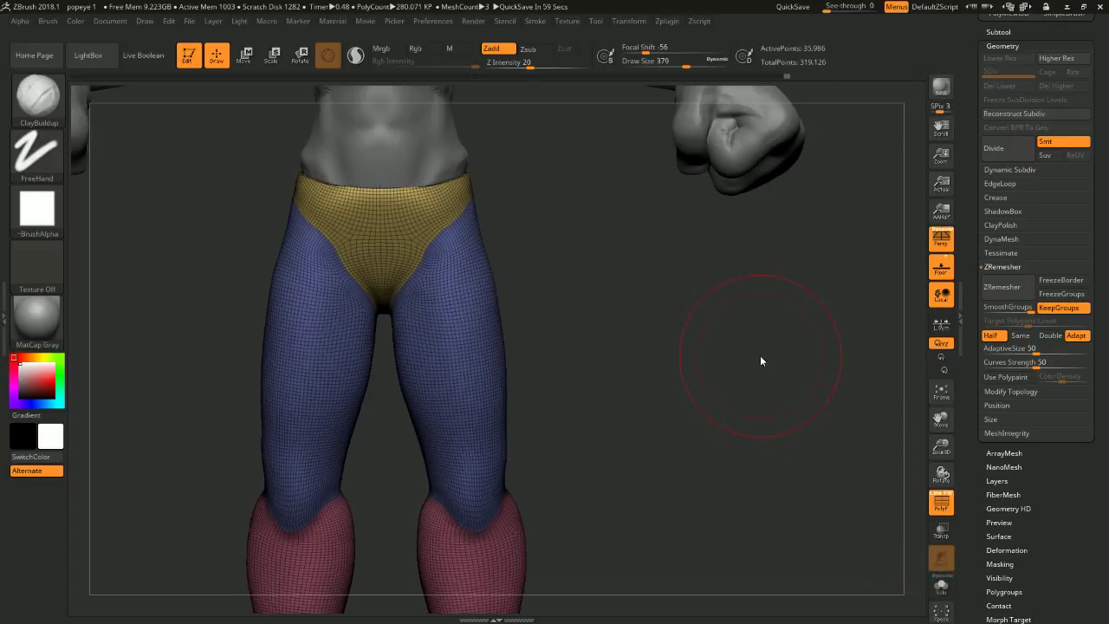
pyautogui.press('f')
pyautogui.hotkey('shift', 'f')
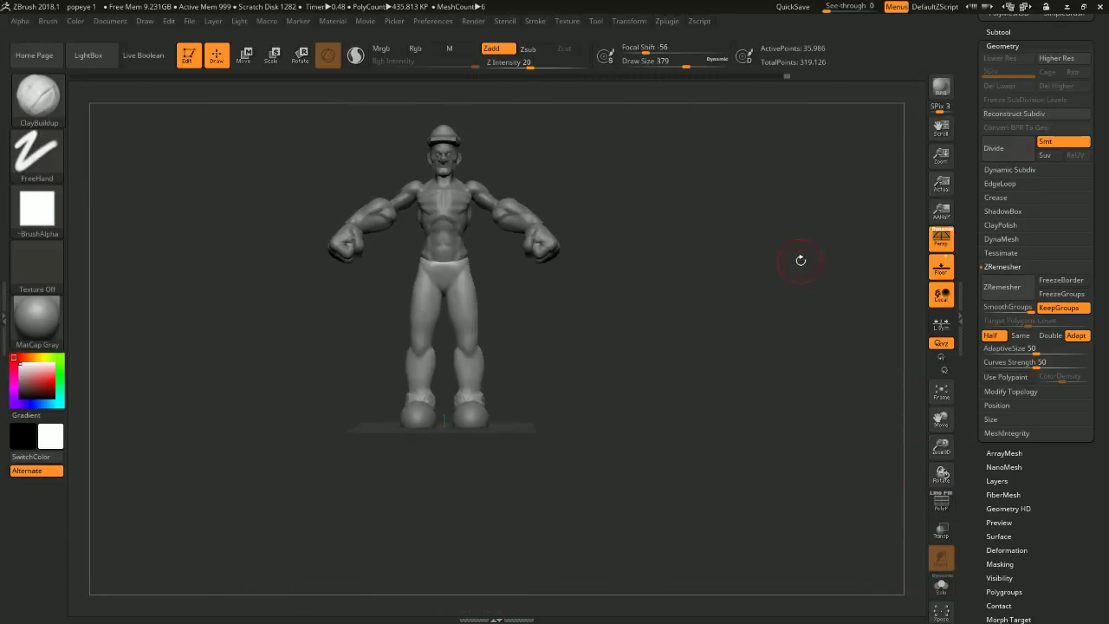
# - Examine the full figure's proportions from the front and review the torso
pyautogui.moveTo(800, 257); pyautogui.dragTo(815, 441)
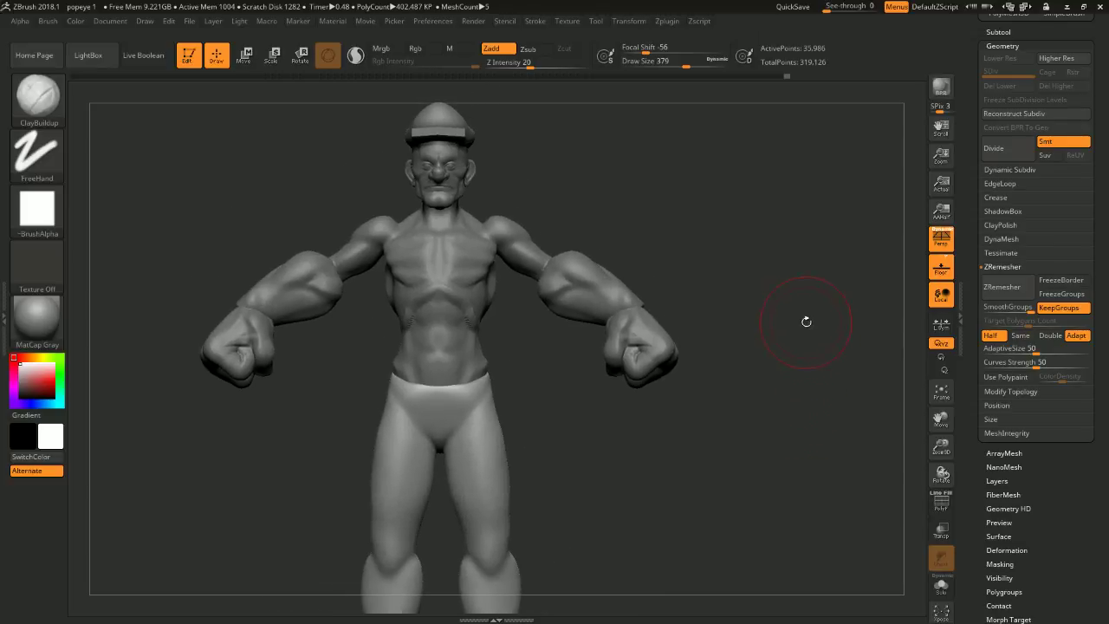
pyautogui.keyDown('ctrl'); pyautogui.moveTo(806, 322); pyautogui.dragTo(817, 317, button='right'); pyautogui.keyUp('ctrl')
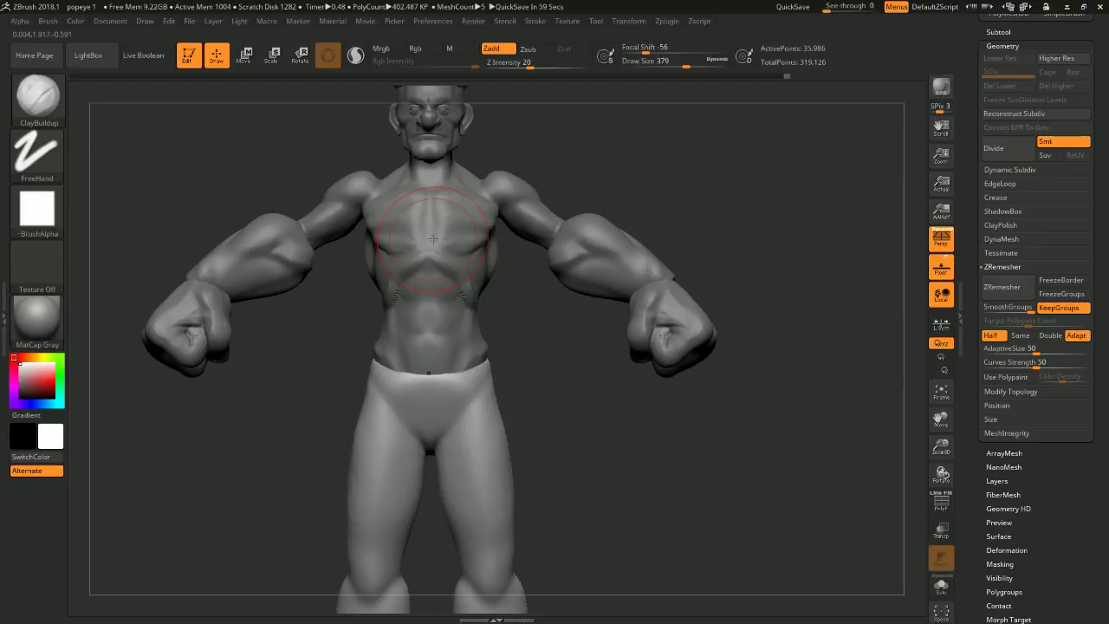
pyautogui.keyDown('ctrl'); pyautogui.moveTo(841, 259); pyautogui.dragTo(829, 220, button='right'); pyautogui.keyUp('ctrl')
pyautogui.moveTo(829, 220)
pyautogui.mouseDown()
pyautogui.moveTo(738, 243)
pyautogui.moveTo(827, 216)
pyautogui.mouseUp()
pyautogui.keyDown('ctrl'); pyautogui.moveTo(828, 217); pyautogui.dragTo(821, 250, button='right'); pyautogui.keyUp('ctrl')
pyautogui.moveTo(820, 250); pyautogui.dragTo(735, 212)
pyautogui.keyDown('alt'); pyautogui.moveTo(812, 186); pyautogui.dragTo(777, 217); pyautogui.keyUp('alt')
# - Select the torso and carve the V-shaped trapezius outline into the back with the DamStandard brush, using draw sizes 128 and 71
pyautogui.keyDown('alt'); pyautogui.click(547, 267); pyautogui.keyUp('alt')
pyautogui.rightClick(676, 201)
pyautogui.moveTo(679, 106)
pyautogui.keyDown('ctrl'); pyautogui.mouseDown(button='right')
pyautogui.moveTo(682, 136)
pyautogui.moveTo(733, 129)
pyautogui.mouseUp(button='right'); pyautogui.keyUp('ctrl')
pyautogui.press('b')
pyautogui.press('d')
pyautogui.press('s')
pyautogui.moveTo(733, 130)
pyautogui.mouseDown()
pyautogui.moveTo(750, 153)
pyautogui.moveTo(723, 148)
pyautogui.moveTo(673, 178)
pyautogui.moveTo(623, 187)
pyautogui.mouseUp()
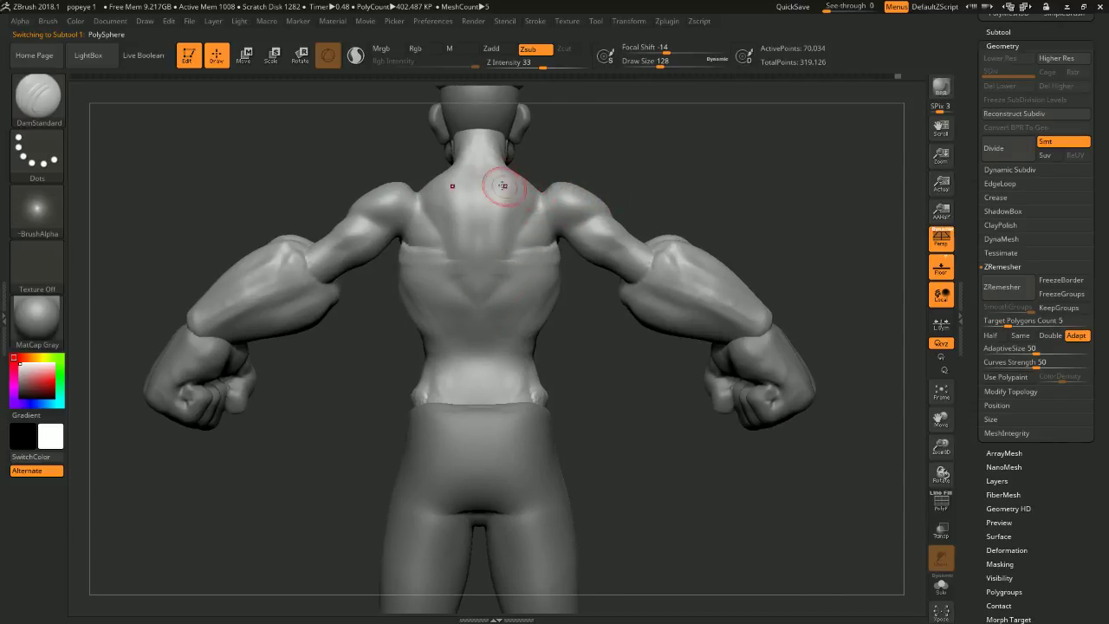
pyautogui.moveTo(641, 131)
pyautogui.mouseDown()
pyautogui.moveTo(564, 134)
pyautogui.moveTo(624, 141)
pyautogui.mouseUp()
pyautogui.moveTo(531, 223)
pyautogui.mouseDown()
pyautogui.moveTo(494, 247)
pyautogui.moveTo(480, 298)
pyautogui.mouseUp()
pyautogui.moveTo(508, 233); pyautogui.dragTo(477, 303)
pyautogui.moveTo(671, 130); pyautogui.dragTo(476, 213)
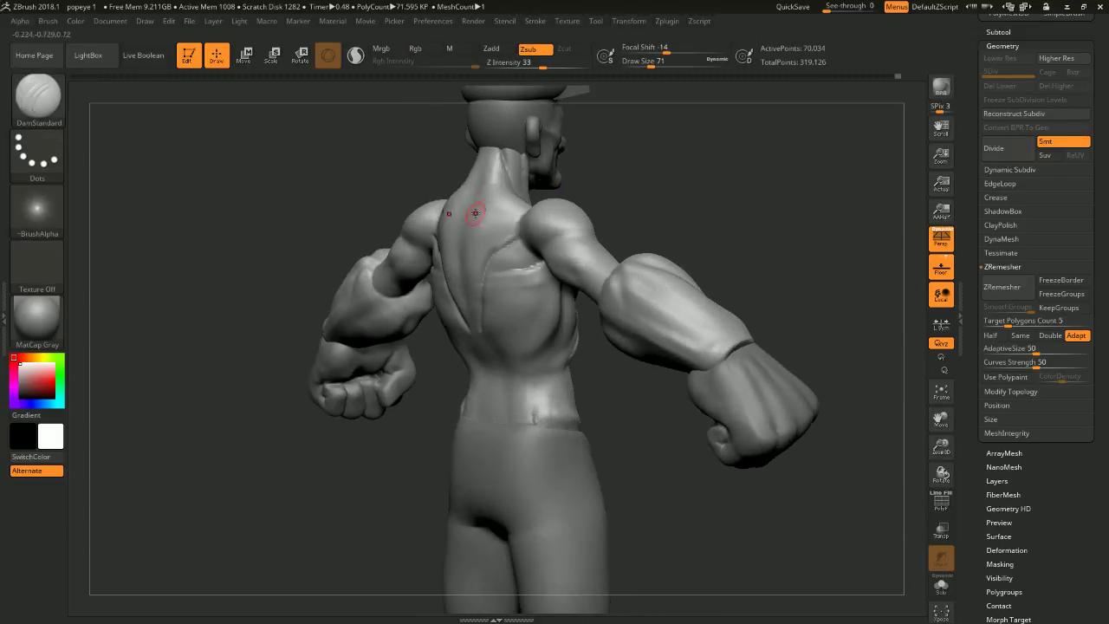
# - Smooth the carved grooves on the neck, upper back and shoulder blades
pyautogui.moveTo(631, 191); pyautogui.dragTo(693, 185)
pyautogui.moveTo(633, 163)
pyautogui.keyDown('shift'); pyautogui.mouseDown()
pyautogui.moveTo(564, 153)
pyautogui.moveTo(636, 146)
pyautogui.moveTo(638, 168)
pyautogui.mouseUp(); pyautogui.keyUp('shift')
pyautogui.moveTo(637, 168); pyautogui.dragTo(599, 168)
pyautogui.keyDown('shift'); pyautogui.moveTo(508, 118); pyautogui.dragTo(506, 141); pyautogui.keyUp('shift')
pyautogui.keyDown('shift'); pyautogui.moveTo(599, 161); pyautogui.dragTo(630, 163); pyautogui.keyUp('shift')
pyautogui.keyDown('shift'); pyautogui.moveTo(530, 203); pyautogui.dragTo(540, 255); pyautogui.keyUp('shift')
pyautogui.moveTo(631, 338); pyautogui.dragTo(604, 340)
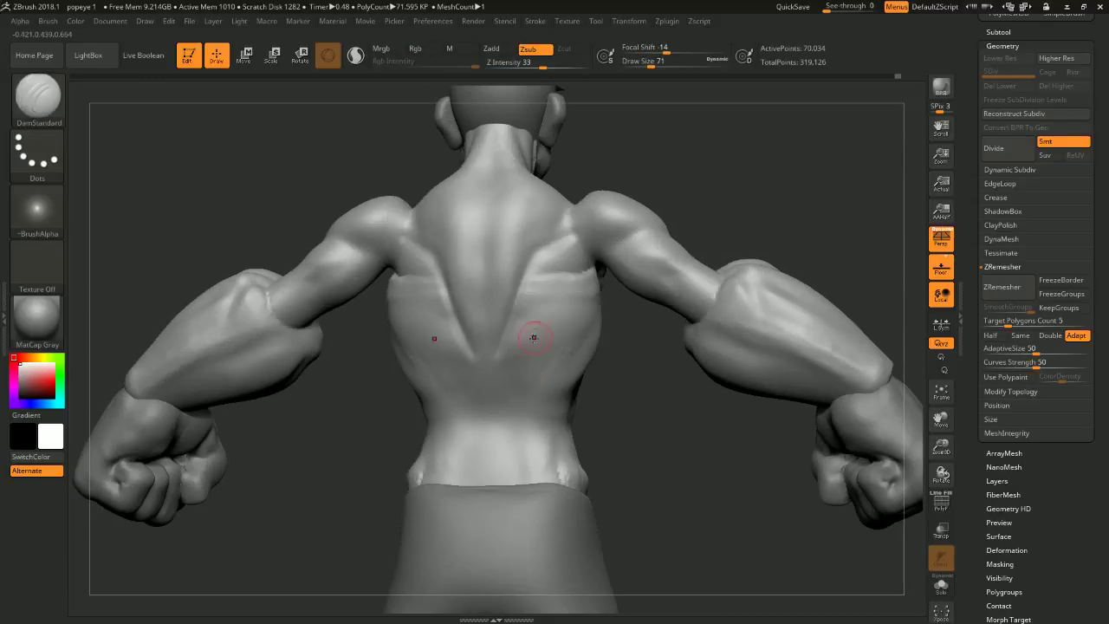
# - Refine and smooth the lower tip of the trapezius V in the middle of the back
pyautogui.keyDown('shift'); pyautogui.moveTo(487, 370); pyautogui.dragTo(513, 323); pyautogui.keyUp('shift')
pyautogui.moveTo(637, 395)
pyautogui.mouseDown()
pyautogui.moveTo(659, 399)
pyautogui.moveTo(648, 423)
pyautogui.moveTo(621, 430)
pyautogui.moveTo(649, 445)
pyautogui.moveTo(589, 416)
pyautogui.moveTo(547, 413)
pyautogui.mouseUp()
pyautogui.moveTo(634, 416)
pyautogui.mouseDown()
pyautogui.moveTo(641, 434)
pyautogui.moveTo(564, 266)
pyautogui.moveTo(655, 353)
pyautogui.mouseUp()
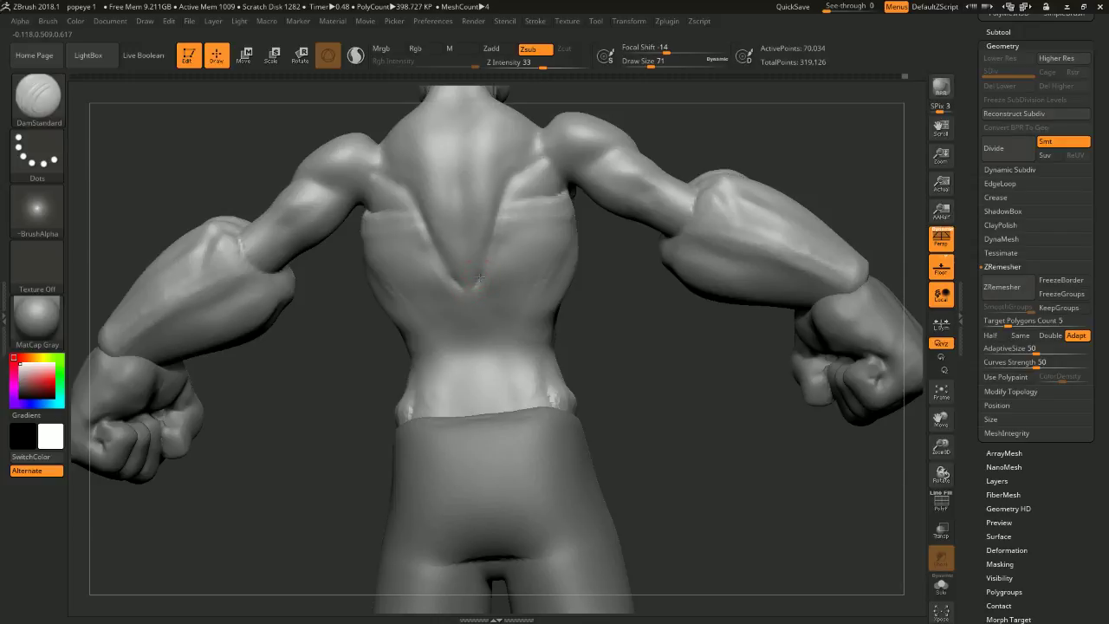
pyautogui.keyDown('shift'); pyautogui.moveTo(475, 276); pyautogui.dragTo(482, 277); pyautogui.keyUp('shift')
# - Carve a spine groove from the nape down between the shoulder blades with DamStandard and undo the last strokes
pyautogui.moveTo(590, 286)
pyautogui.mouseDown()
pyautogui.moveTo(631, 307)
pyautogui.moveTo(735, 173)
pyautogui.moveTo(723, 236)
pyautogui.mouseUp()
pyautogui.moveTo(495, 235); pyautogui.dragTo(459, 192, button='right')
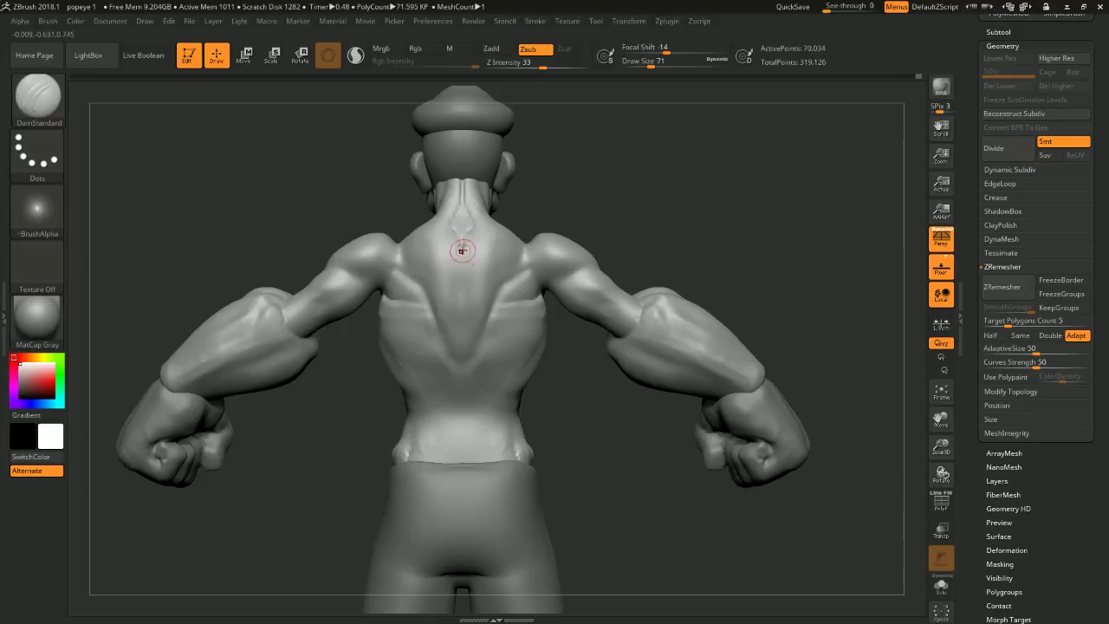
pyautogui.moveTo(477, 249); pyautogui.dragTo(548, 191, button='right')
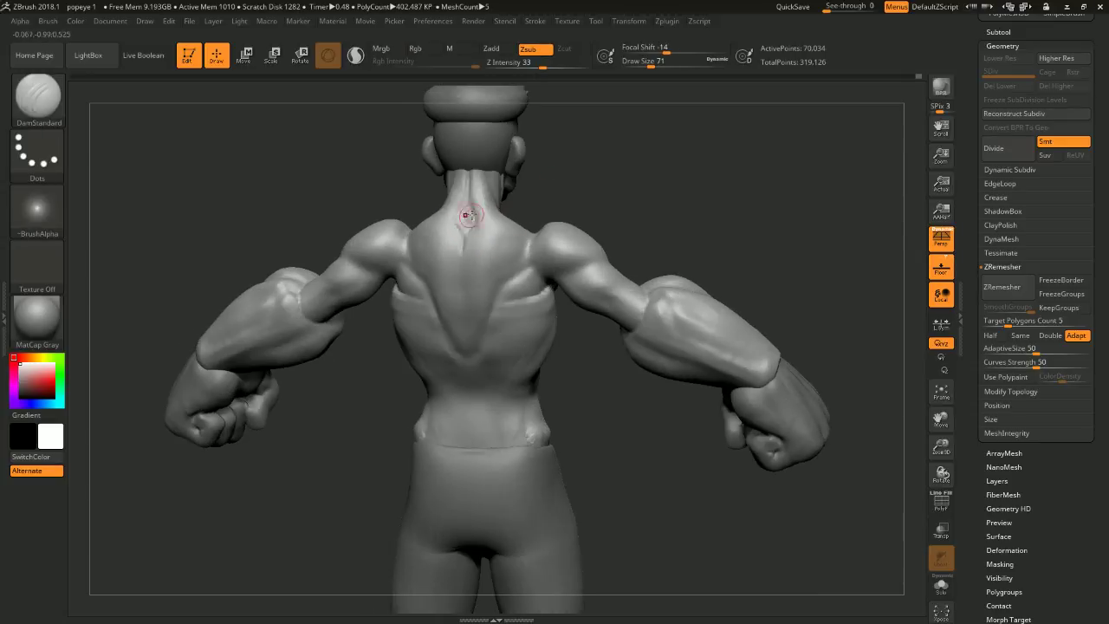
pyautogui.moveTo(604, 143)
pyautogui.keyDown('ctrl'); pyautogui.mouseDown(button='right')
pyautogui.moveTo(602, 174)
pyautogui.moveTo(534, 217)
pyautogui.moveTo(626, 208)
pyautogui.moveTo(629, 174)
pyautogui.moveTo(616, 175)
pyautogui.mouseUp(button='right'); pyautogui.keyUp('ctrl')
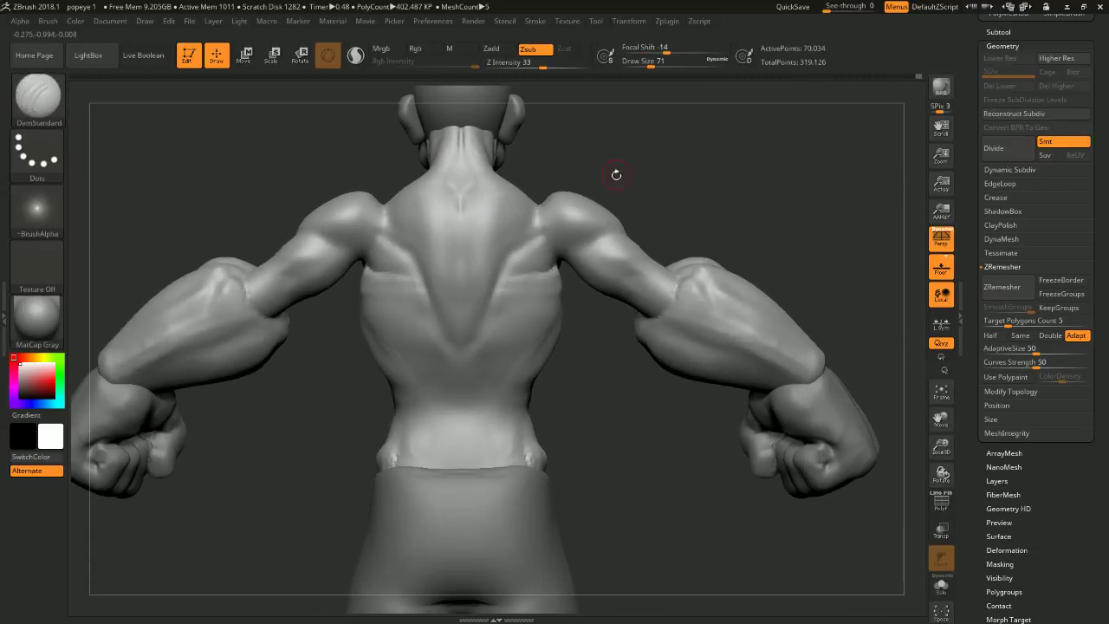
pyautogui.moveTo(458, 197); pyautogui.dragTo(458, 222)
pyautogui.moveTo(458, 286); pyautogui.dragTo(462, 345)
pyautogui.hotkey('ctrl', 'z')
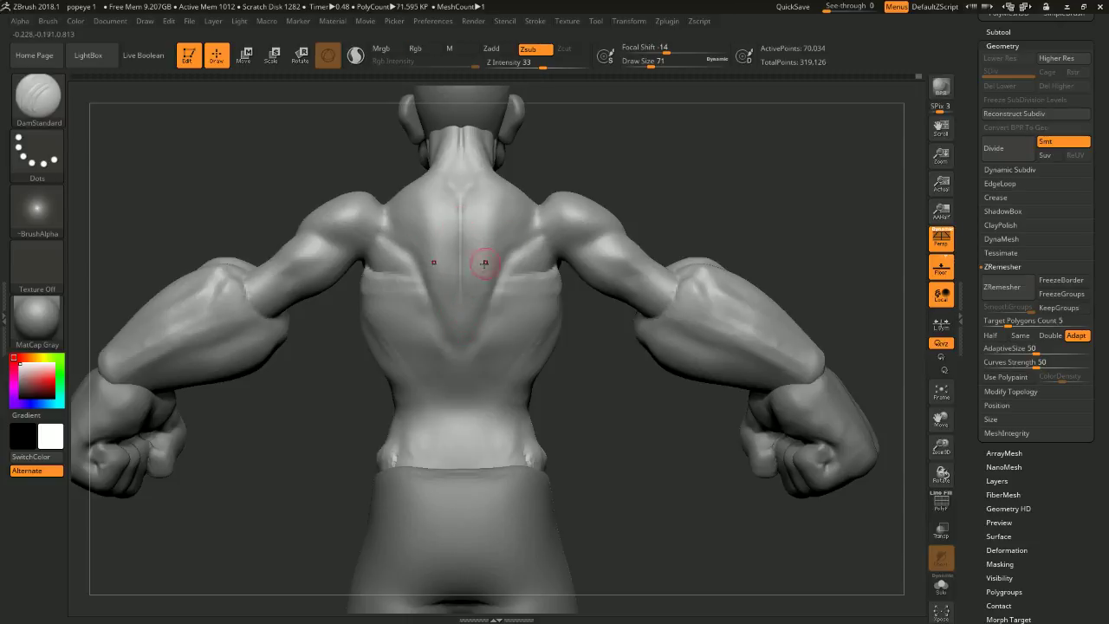
pyautogui.hotkey('ctrl', 'z')
# - Carve the spine groove down toward the tip of the trapezius V and smooth it into the mid-back
pyautogui.moveTo(460, 298); pyautogui.dragTo(459, 347)
pyautogui.moveTo(470, 260)
pyautogui.keyDown('shift'); pyautogui.mouseDown()
pyautogui.moveTo(457, 211)
pyautogui.moveTo(451, 277)
pyautogui.mouseUp(); pyautogui.keyUp('shift')
pyautogui.moveTo(589, 390)
pyautogui.mouseDown()
pyautogui.moveTo(728, 161)
pyautogui.moveTo(580, 356)
pyautogui.moveTo(572, 343)
pyautogui.mouseUp()
pyautogui.keyDown('shift'); pyautogui.moveTo(460, 338); pyautogui.dragTo(453, 307); pyautogui.keyUp('shift')
pyautogui.keyDown('shift'); pyautogui.moveTo(459, 350); pyautogui.dragTo(456, 318); pyautogui.keyUp('shift')
# - Carve the spine groove through the lower back above the waistband and smooth it
pyautogui.moveTo(550, 397); pyautogui.dragTo(485, 91)
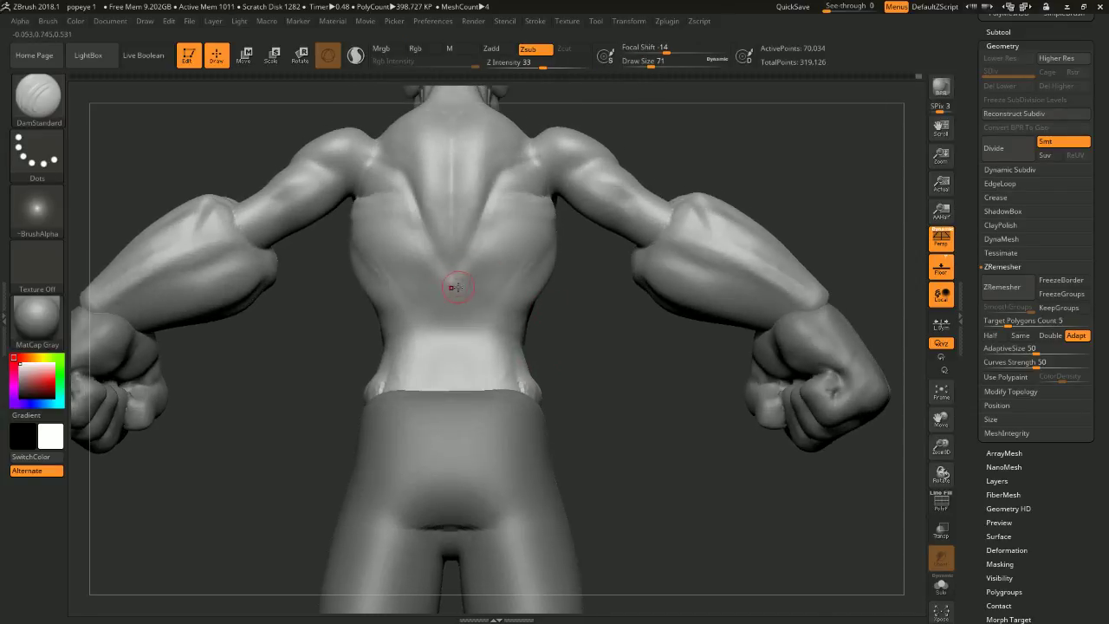
pyautogui.moveTo(462, 365); pyautogui.dragTo(463, 386)
pyautogui.moveTo(461, 376)
pyautogui.keyDown('shift'); pyautogui.mouseDown()
pyautogui.moveTo(453, 322)
pyautogui.moveTo(452, 390)
pyautogui.mouseUp(); pyautogui.keyUp('shift')
pyautogui.hotkey('ctrl', 'z')
pyautogui.moveTo(447, 334)
pyautogui.keyDown('shift'); pyautogui.mouseDown()
pyautogui.moveTo(463, 381)
pyautogui.moveTo(453, 363)
pyautogui.mouseUp(); pyautogui.keyUp('shift')
pyautogui.moveTo(591, 358); pyautogui.dragTo(623, 376)
pyautogui.moveTo(622, 376); pyautogui.dragTo(614, 349, button='right')
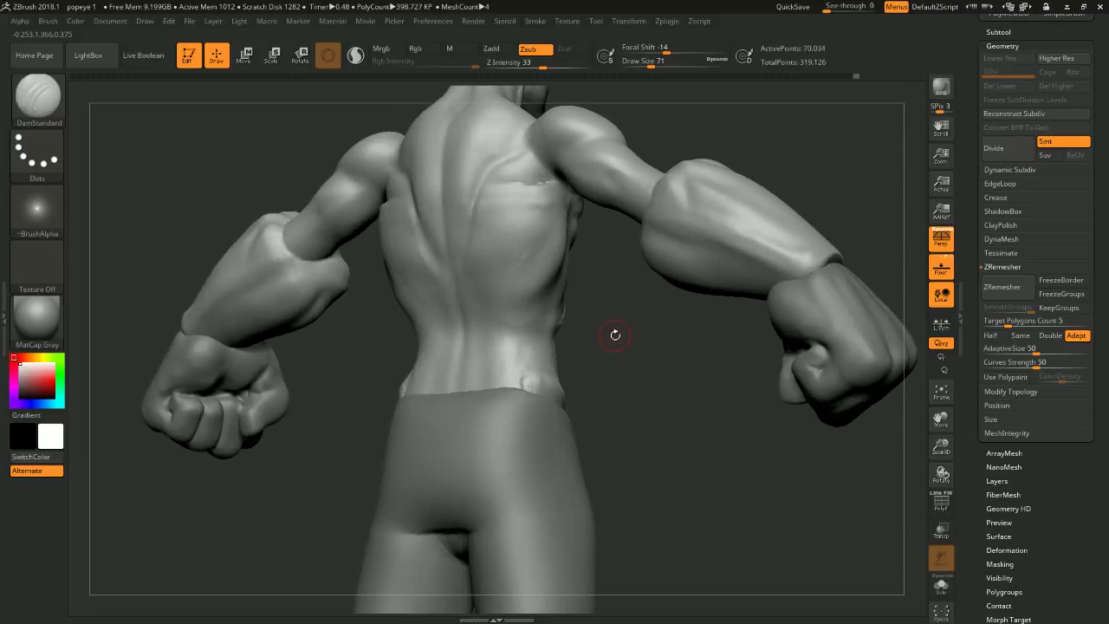
# - Build up the vertical muscle columns beside the lower spine with ClayBuildup at draw size 132 and smooth them
pyautogui.press('b')
pyautogui.press('c')
pyautogui.press('b')
pyautogui.press('space')
pyautogui.moveTo(605, 328); pyautogui.dragTo(623, 311)
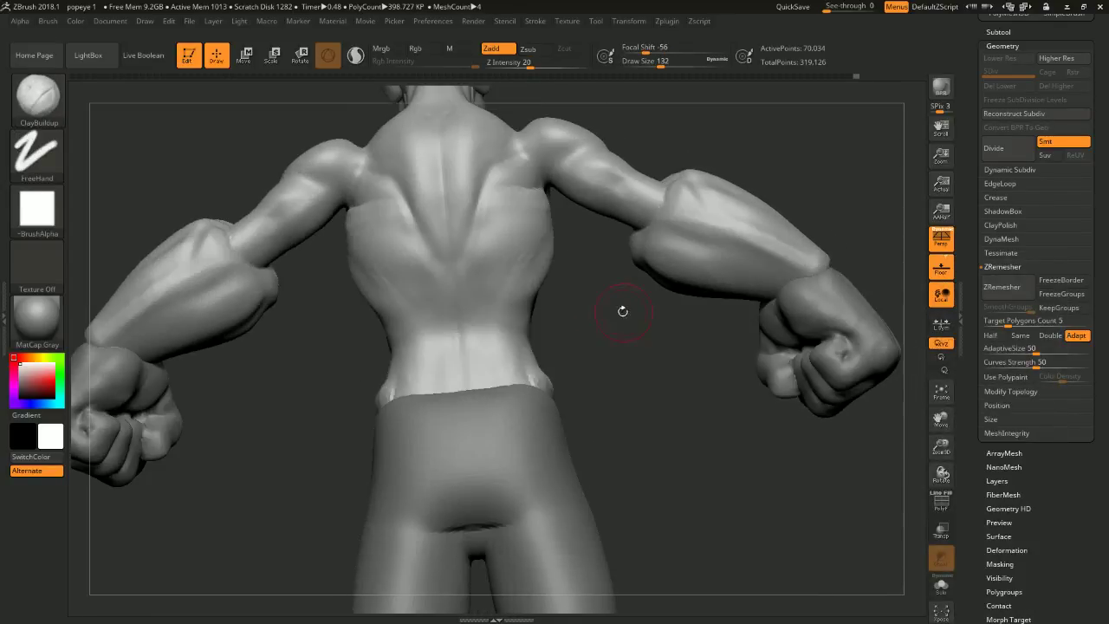
pyautogui.moveTo(622, 310); pyautogui.dragTo(516, 265, button='right')
pyautogui.moveTo(566, 345)
pyautogui.mouseDown(button='right')
pyautogui.moveTo(502, 346)
pyautogui.moveTo(634, 330)
pyautogui.moveTo(633, 347)
pyautogui.mouseUp(button='right')
pyautogui.moveTo(545, 279)
pyautogui.keyDown('alt'); pyautogui.mouseDown(button='right')
pyautogui.moveTo(572, 306)
pyautogui.moveTo(567, 257)
pyautogui.moveTo(603, 297)
pyautogui.moveTo(596, 278)
pyautogui.moveTo(610, 261)
pyautogui.mouseUp(button='right'); pyautogui.keyUp('alt')
pyautogui.moveTo(530, 240); pyautogui.dragTo(606, 250, button='right')
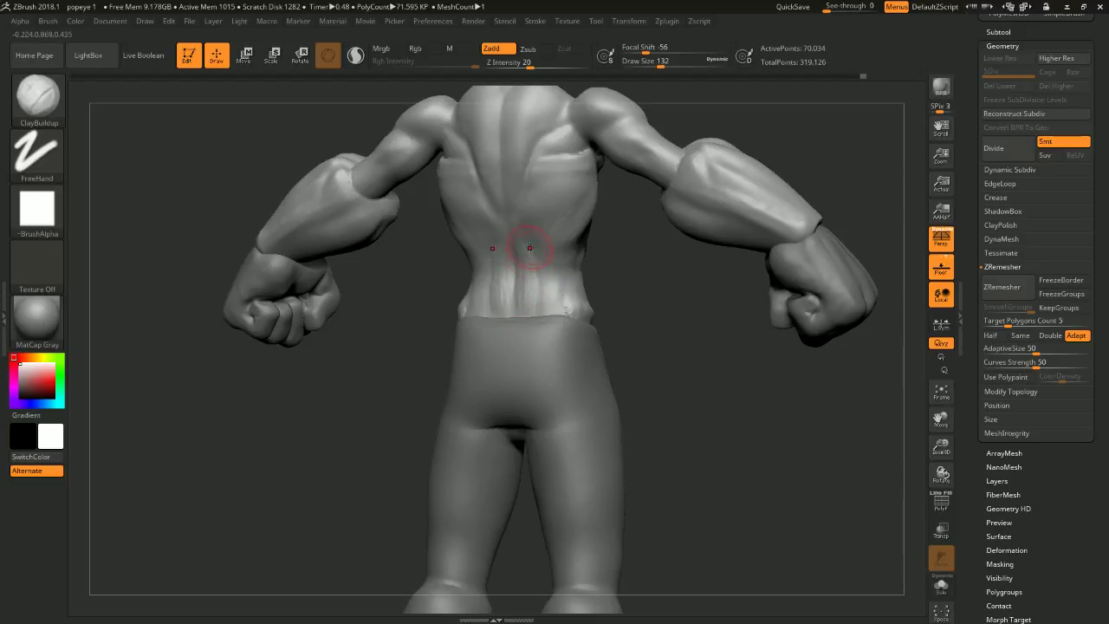
pyautogui.moveTo(648, 304)
pyautogui.mouseDown()
pyautogui.moveTo(727, 306)
pyautogui.moveTo(638, 304)
pyautogui.moveTo(667, 303)
pyautogui.mouseUp()
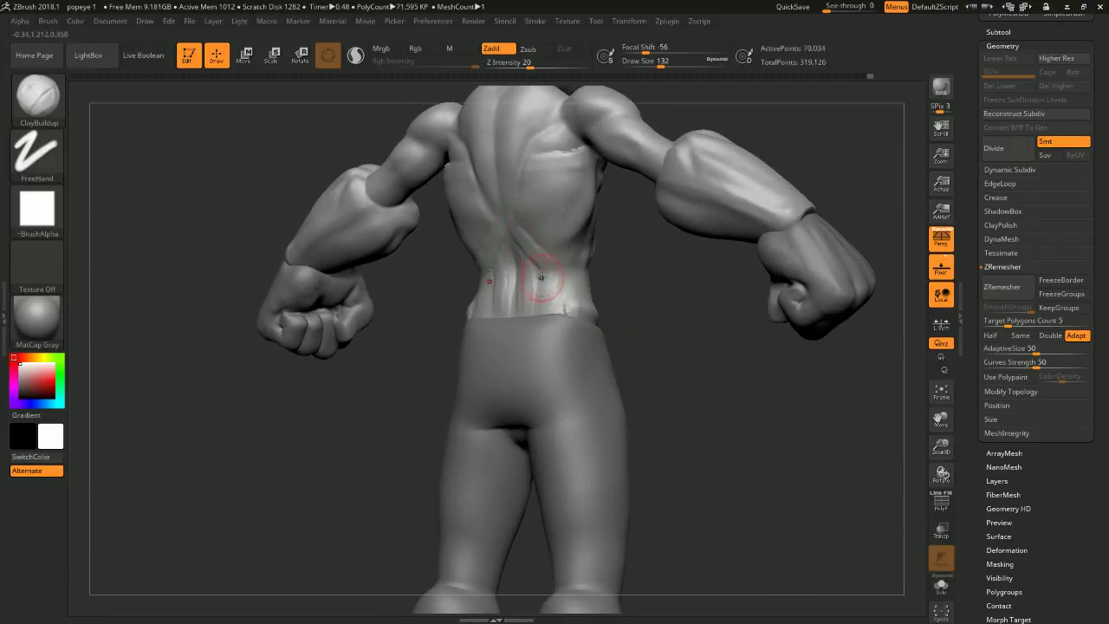
pyautogui.moveTo(617, 300); pyautogui.dragTo(728, 303)
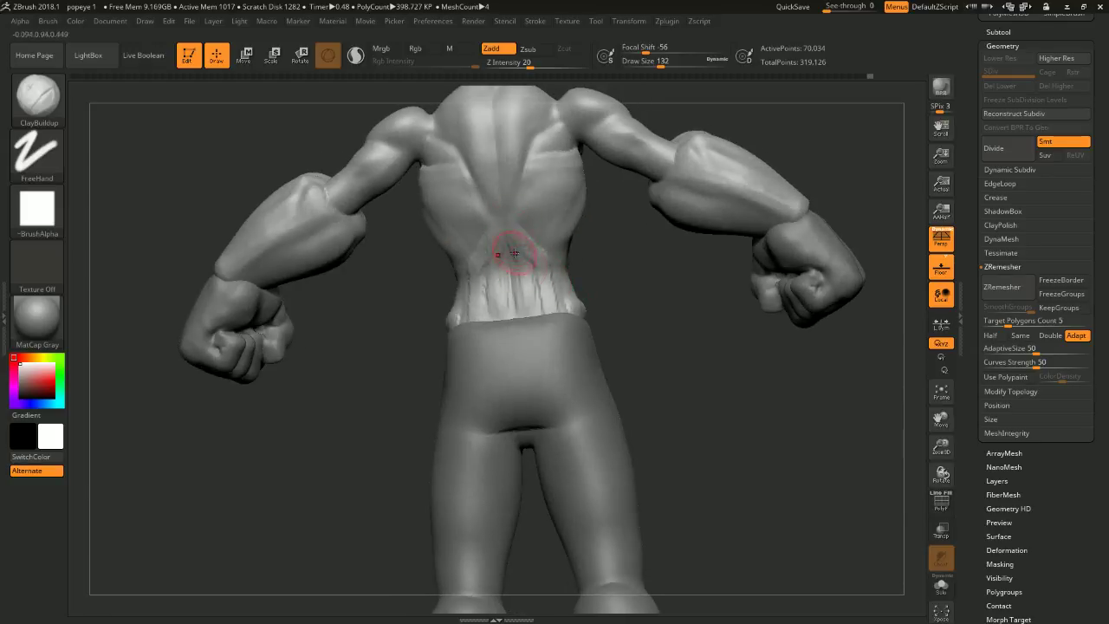
pyautogui.moveTo(508, 302)
pyautogui.mouseDown(button='right')
pyautogui.moveTo(444, 303)
pyautogui.moveTo(504, 271)
pyautogui.mouseUp(button='right')
pyautogui.keyDown('shift'); pyautogui.moveTo(520, 309); pyautogui.dragTo(526, 274); pyautogui.keyUp('shift')
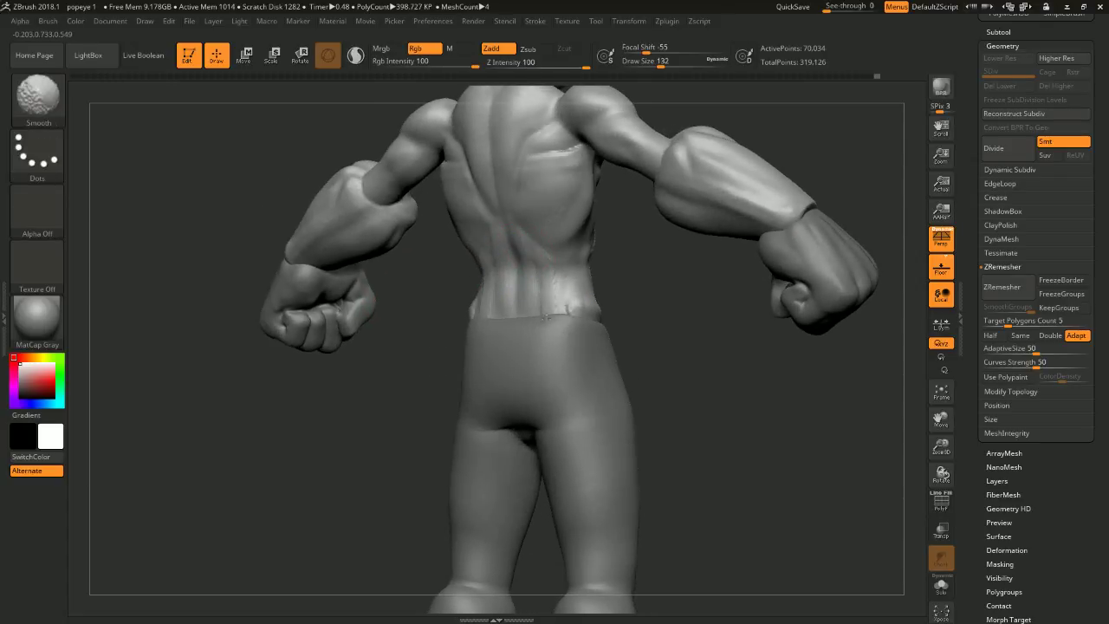
# - Set the draw size to 167 and build up and smooth the latissimus along the sides of the back
pyautogui.moveTo(592, 317); pyautogui.dragTo(647, 269, button='right')
pyautogui.press('s')
pyautogui.moveTo(633, 268); pyautogui.dragTo(640, 268)
pyautogui.moveTo(640, 267); pyautogui.dragTo(619, 257, button='right')
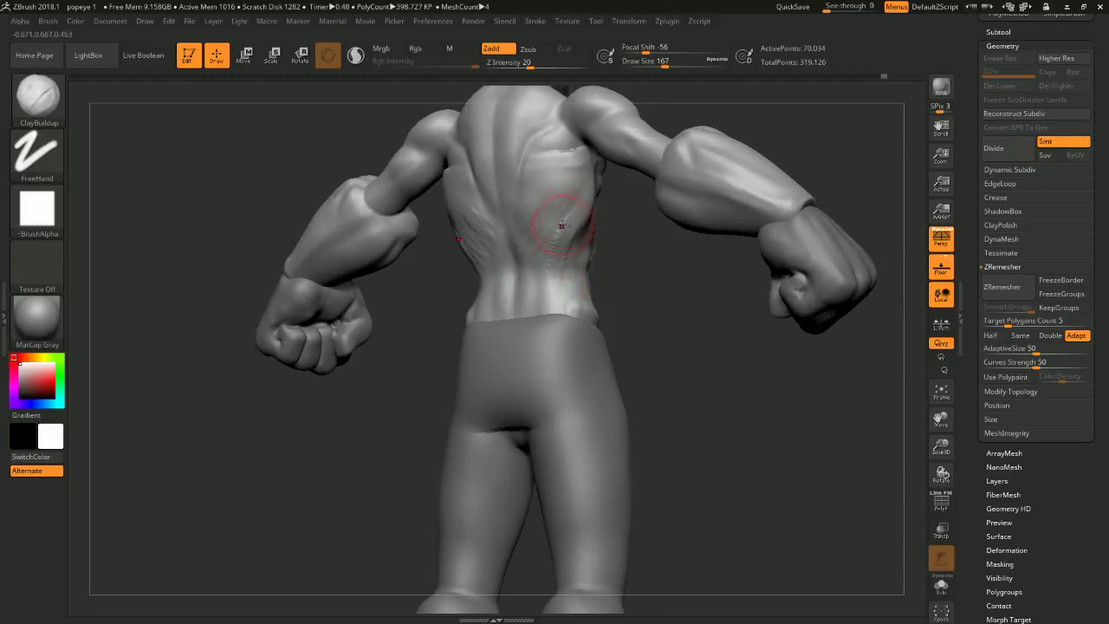
pyautogui.keyDown('shift'); pyautogui.moveTo(575, 207); pyautogui.dragTo(552, 236, button='right'); pyautogui.keyUp('shift')
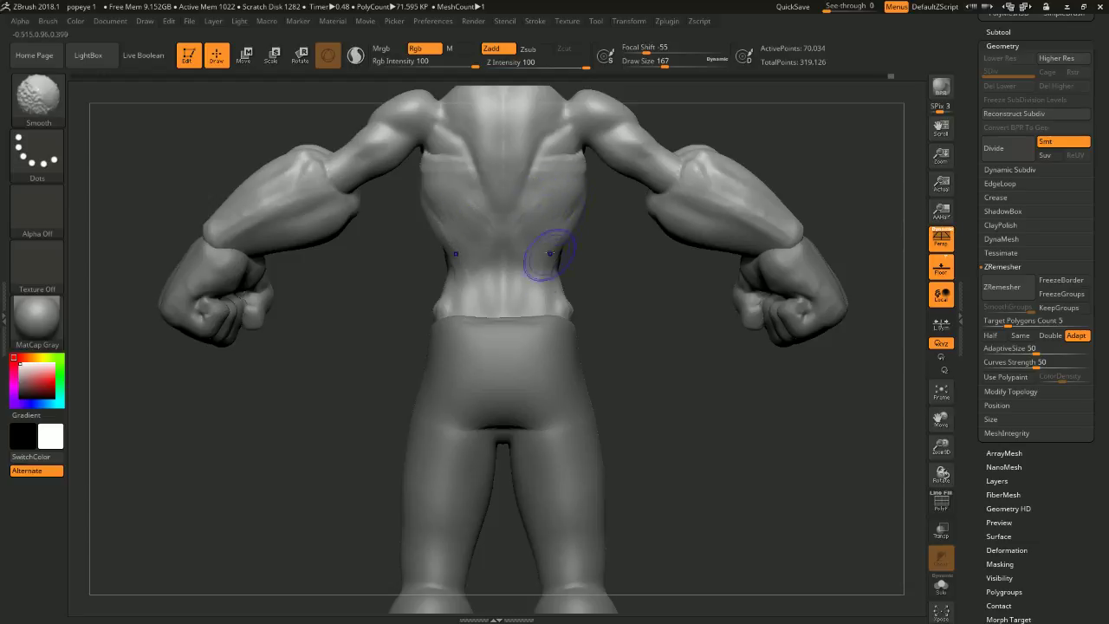
# - Set the draw size to 124 and refine the lower back muscles just above the waistband
pyautogui.moveTo(550, 253)
pyautogui.mouseDown(button='right')
pyautogui.moveTo(526, 240)
pyautogui.moveTo(502, 289)
pyautogui.mouseUp(button='right')
pyautogui.press('space')
pyautogui.moveTo(497, 286); pyautogui.dragTo(476, 277)
pyautogui.moveTo(476, 275)
pyautogui.keyDown('shift'); pyautogui.mouseDown(button='right')
pyautogui.moveTo(580, 283)
pyautogui.moveTo(604, 267)
pyautogui.moveTo(617, 321)
pyautogui.moveTo(485, 344)
pyautogui.moveTo(482, 359)
pyautogui.moveTo(423, 300)
pyautogui.moveTo(463, 320)
pyautogui.moveTo(560, 282)
pyautogui.mouseUp(button='right'); pyautogui.keyUp('shift')
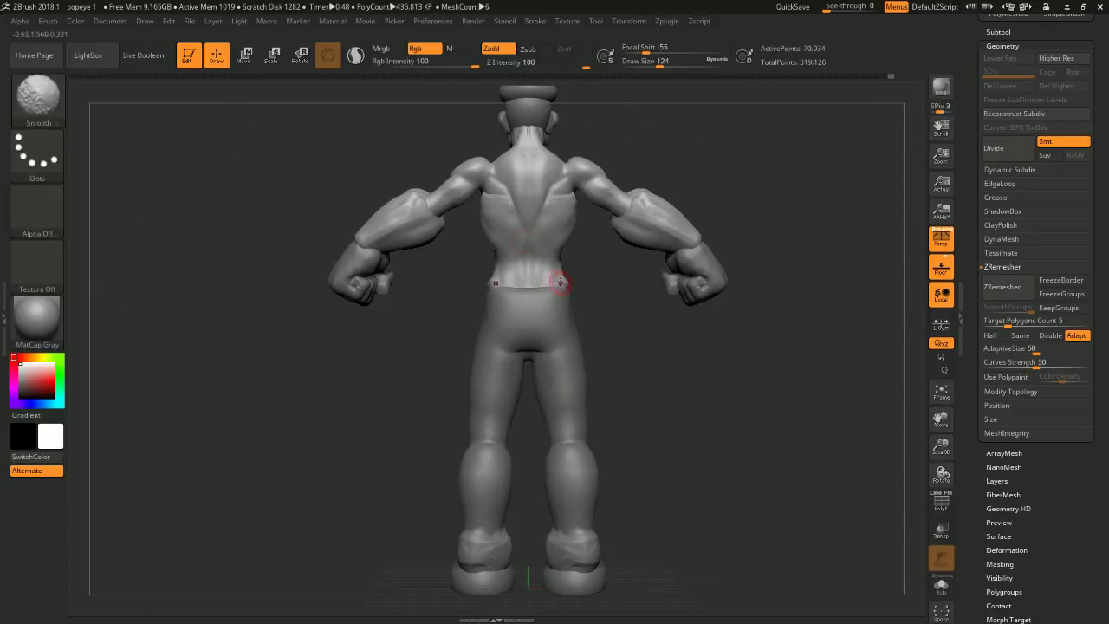
# - Set the draw size to 145 and reshape where the deltoids meet the torso with the Move brush
pyautogui.moveTo(745, 166); pyautogui.dragTo(800, 131)
pyautogui.moveTo(799, 130)
pyautogui.mouseDown(button='right')
pyautogui.moveTo(794, 217)
pyautogui.moveTo(817, 174)
pyautogui.moveTo(783, 153)
pyautogui.moveTo(705, 185)
pyautogui.moveTo(733, 208)
pyautogui.moveTo(748, 309)
pyautogui.moveTo(701, 76)
pyautogui.mouseUp(button='right')
pyautogui.press('space')
pyautogui.moveTo(683, 161); pyautogui.dragTo(688, 161)
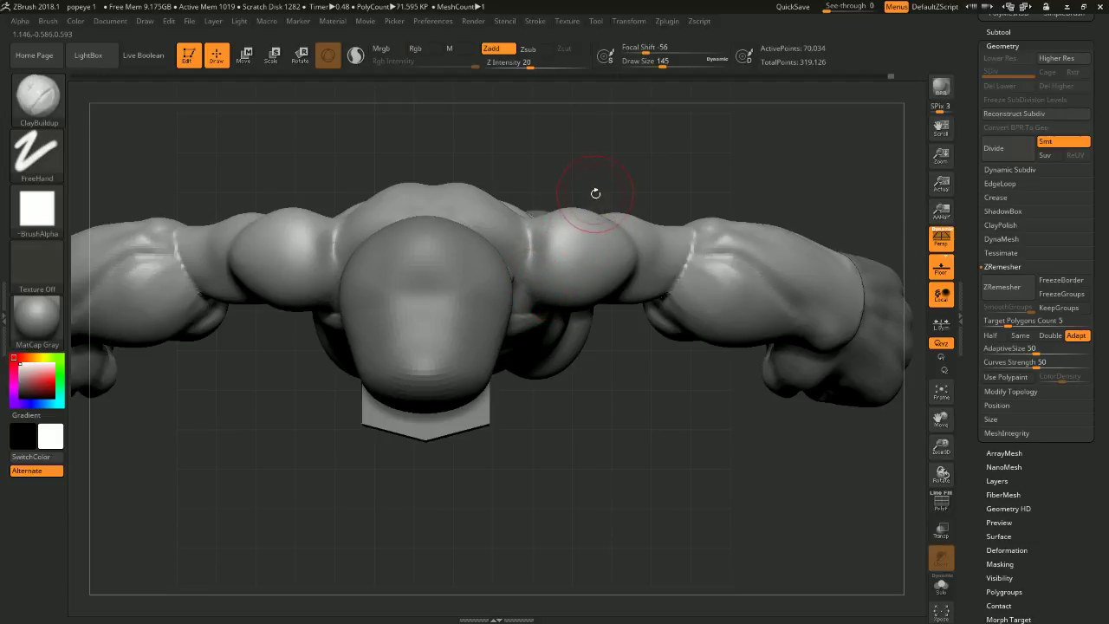
pyautogui.press('b')
pyautogui.press('m')
pyautogui.press('v')
pyautogui.moveTo(538, 281); pyautogui.dragTo(532, 291)
pyautogui.moveTo(552, 267); pyautogui.dragTo(638, 262, button='right')
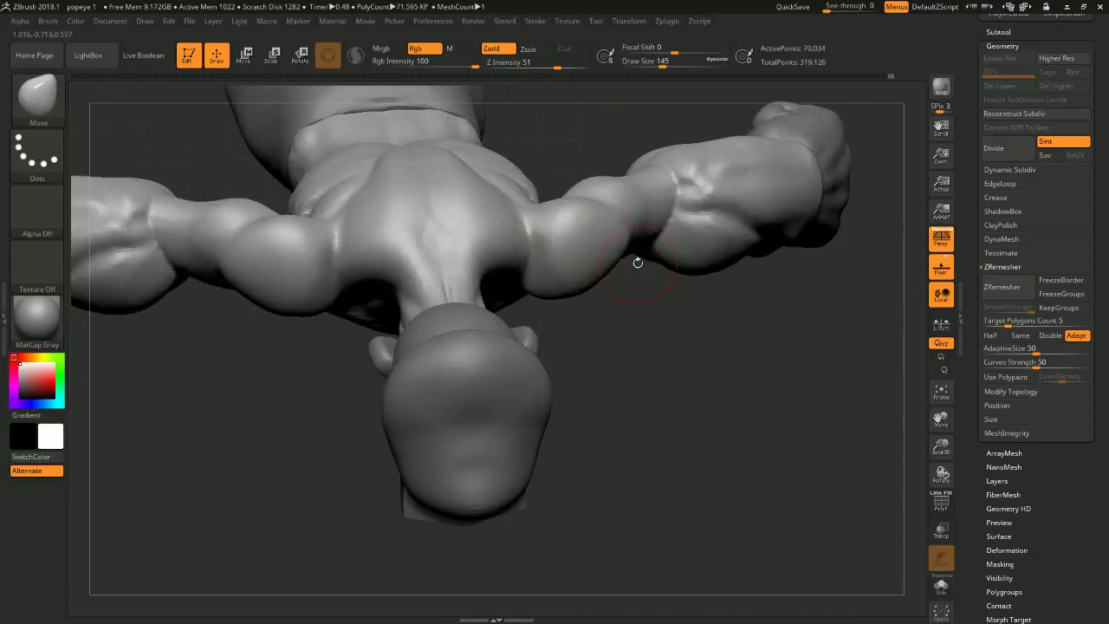
# - Adjust the contours of the deltoids and upper arms from the back, front and top with the Move brush
pyautogui.moveTo(545, 259); pyautogui.dragTo(535, 224, button='right')
pyautogui.moveTo(645, 364); pyautogui.dragTo(676, 391, button='right')
pyautogui.moveTo(770, 421); pyautogui.dragTo(809, 199, button='right')
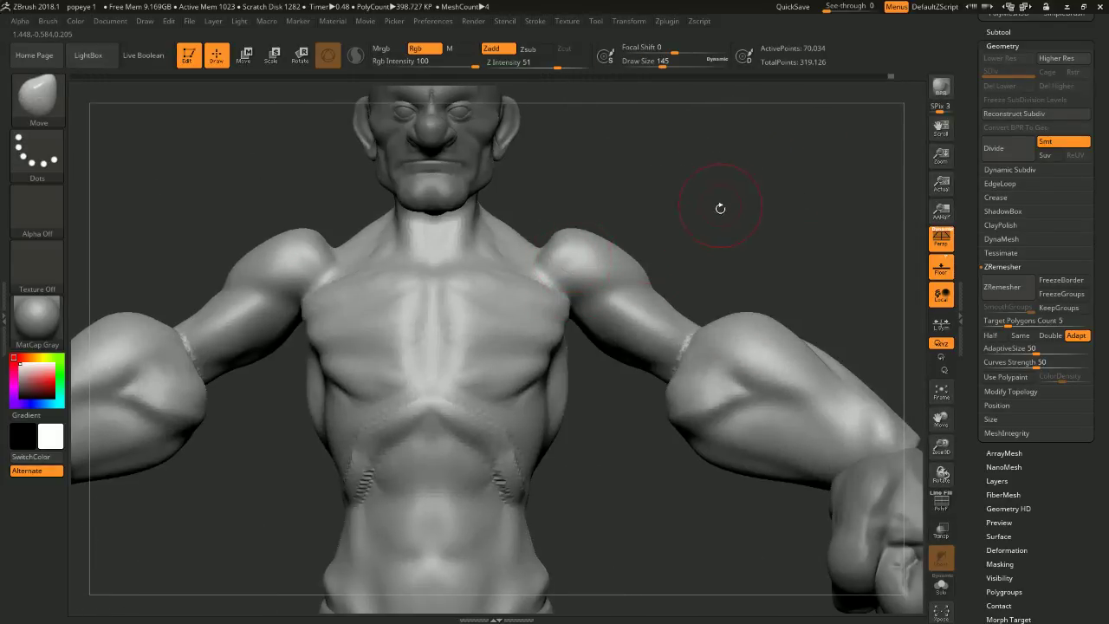
pyautogui.moveTo(720, 208); pyautogui.dragTo(726, 351, button='right')
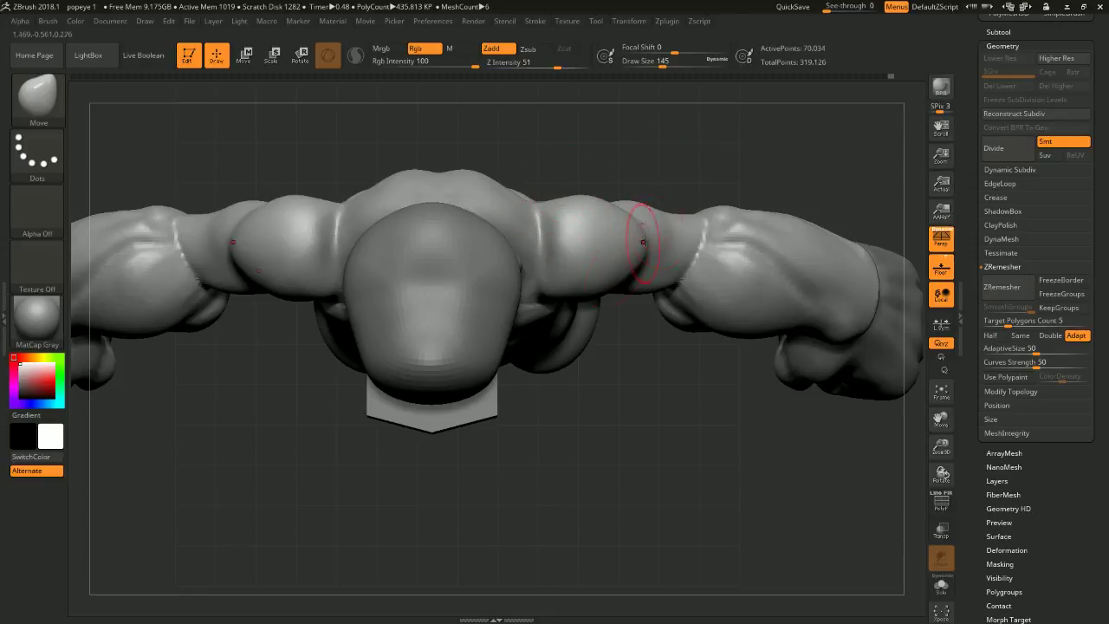
pyautogui.moveTo(765, 182); pyautogui.dragTo(794, 98)
pyautogui.moveTo(794, 98); pyautogui.dragTo(750, 156, button='right')
pyautogui.moveTo(624, 213); pyautogui.dragTo(716, 265, button='right')
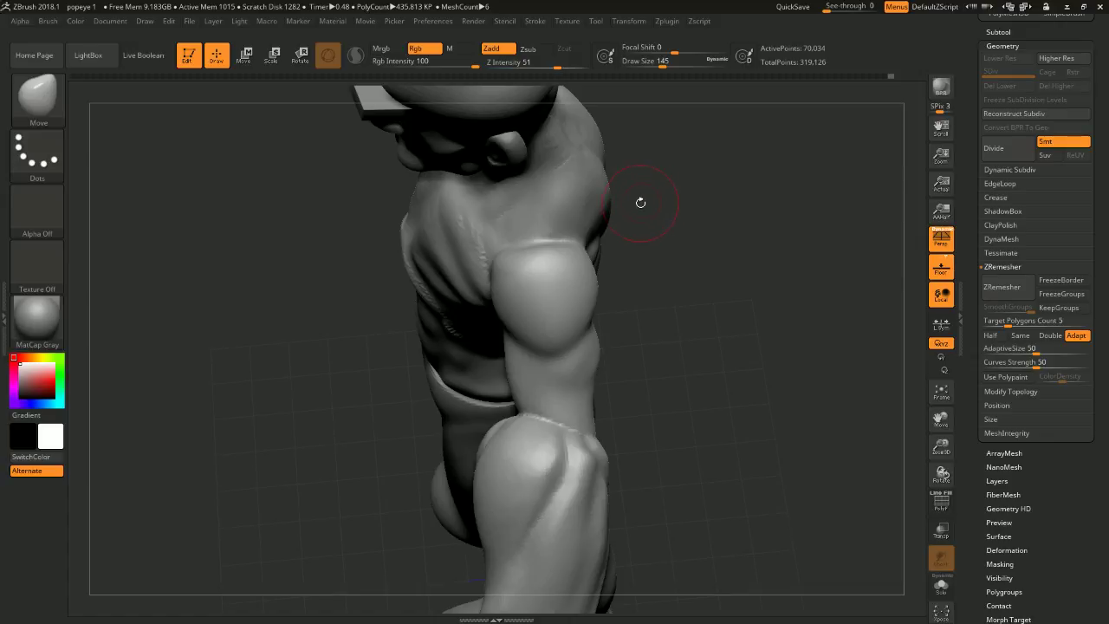
# - Select the ClayBuildup brush, set the draw size to 104 and add volume around the shoulder and upper arm
pyautogui.press('b')
pyautogui.press('c')
pyautogui.press('b')
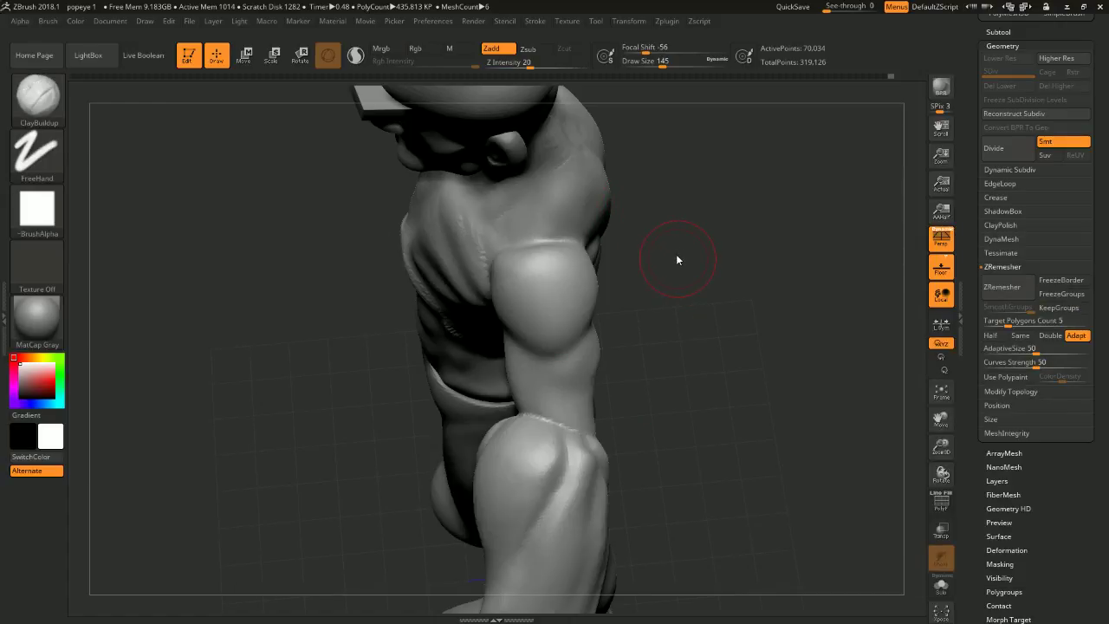
pyautogui.moveTo(705, 254)
pyautogui.mouseDown()
pyautogui.moveTo(676, 320)
pyautogui.moveTo(631, 275)
pyautogui.mouseUp()
pyautogui.press('space')
pyautogui.moveTo(702, 199); pyautogui.dragTo(695, 199)
pyautogui.moveTo(747, 192); pyautogui.dragTo(657, 173)
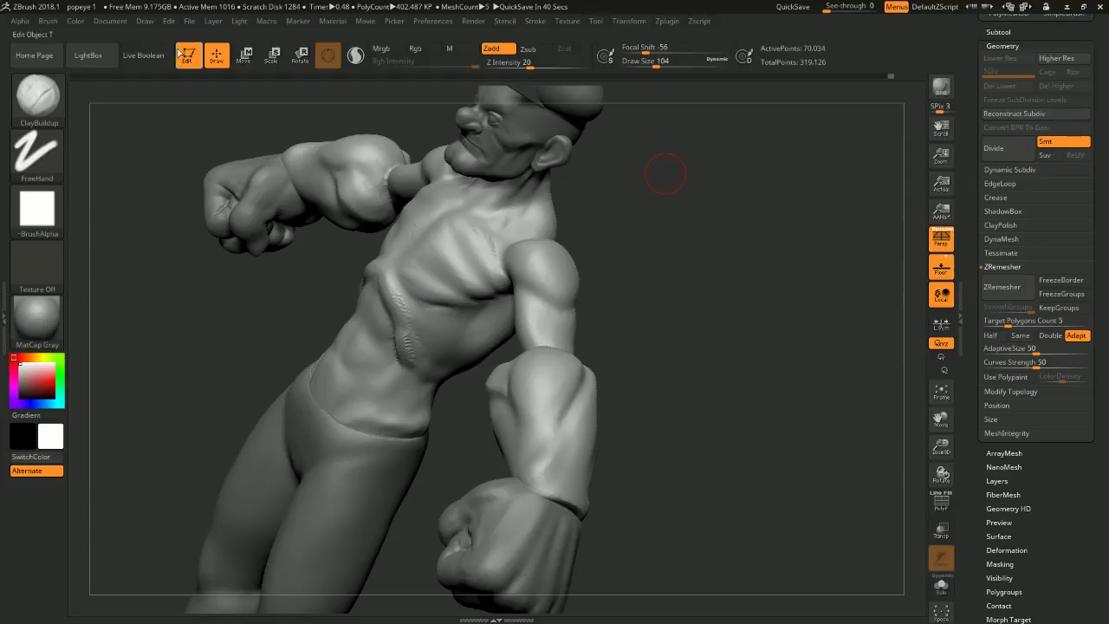
# - Set the draw size to 163 and build up lengthwise muscle fibres over the outer deltoid
pyautogui.moveTo(611, 280)
pyautogui.keyDown('shift'); pyautogui.mouseDown()
pyautogui.moveTo(705, 240)
pyautogui.moveTo(721, 216)
pyautogui.moveTo(680, 212)
pyautogui.moveTo(710, 208)
pyautogui.moveTo(692, 209)
pyautogui.moveTo(718, 155)
pyautogui.moveTo(718, 171)
pyautogui.moveTo(688, 176)
pyautogui.moveTo(724, 195)
pyautogui.moveTo(693, 187)
pyautogui.moveTo(716, 173)
pyautogui.moveTo(707, 139)
pyautogui.moveTo(743, 264)
pyautogui.moveTo(733, 267)
pyautogui.mouseUp(); pyautogui.keyUp('shift')
pyautogui.press('space')
pyautogui.moveTo(568, 258); pyautogui.dragTo(579, 258)
pyautogui.moveTo(684, 215); pyautogui.dragTo(633, 247)
pyautogui.moveTo(566, 277); pyautogui.dragTo(555, 299)
pyautogui.moveTo(710, 164); pyautogui.dragTo(753, 186)
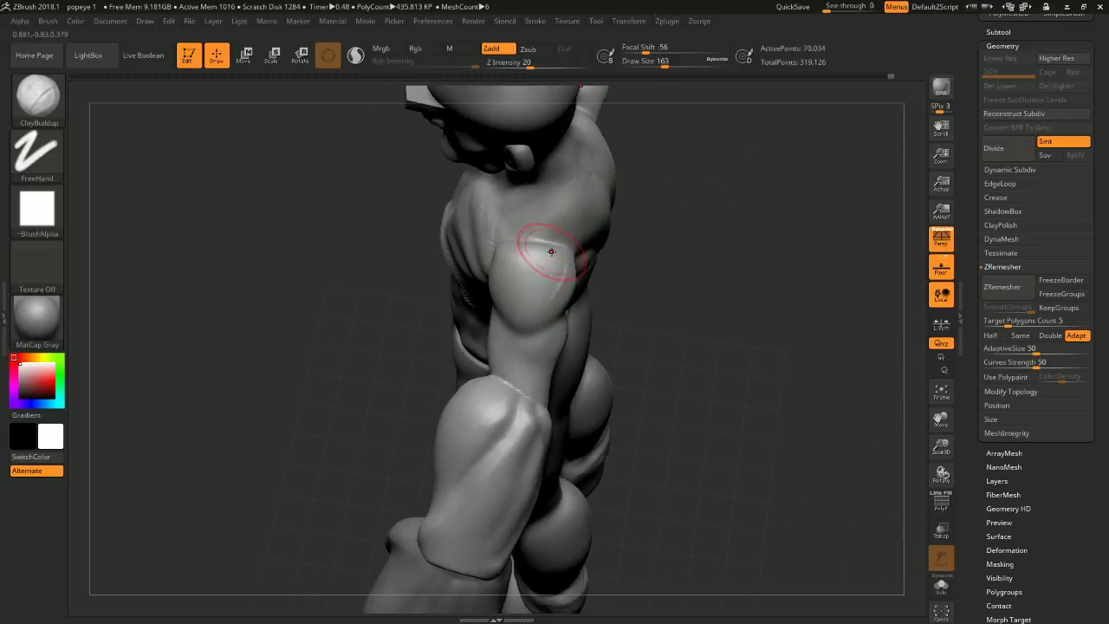
pyautogui.moveTo(516, 250); pyautogui.dragTo(522, 307)
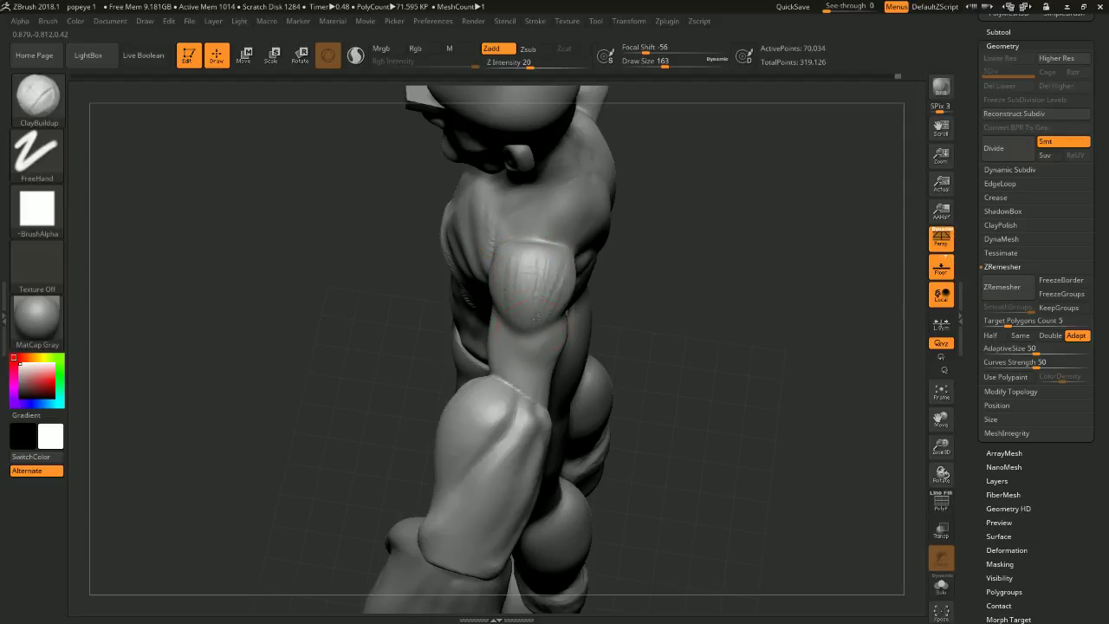
# - Reduce the draw size to 104 and build up fibres on the front of the deltoid
pyautogui.moveTo(620, 287)
pyautogui.mouseDown()
pyautogui.moveTo(703, 255)
pyautogui.moveTo(673, 300)
pyautogui.moveTo(658, 297)
pyautogui.moveTo(738, 238)
pyautogui.moveTo(780, 251)
pyautogui.moveTo(740, 232)
pyautogui.moveTo(729, 182)
pyautogui.moveTo(729, 256)
pyautogui.mouseUp()
pyautogui.press('space')
pyautogui.moveTo(660, 244); pyautogui.dragTo(675, 258)
pyautogui.moveTo(676, 257); pyautogui.dragTo(703, 248)
pyautogui.press('s')
pyautogui.moveTo(453, 232)
pyautogui.mouseDown()
pyautogui.moveTo(442, 227)
pyautogui.moveTo(460, 230)
pyautogui.moveTo(480, 285)
pyautogui.mouseUp()
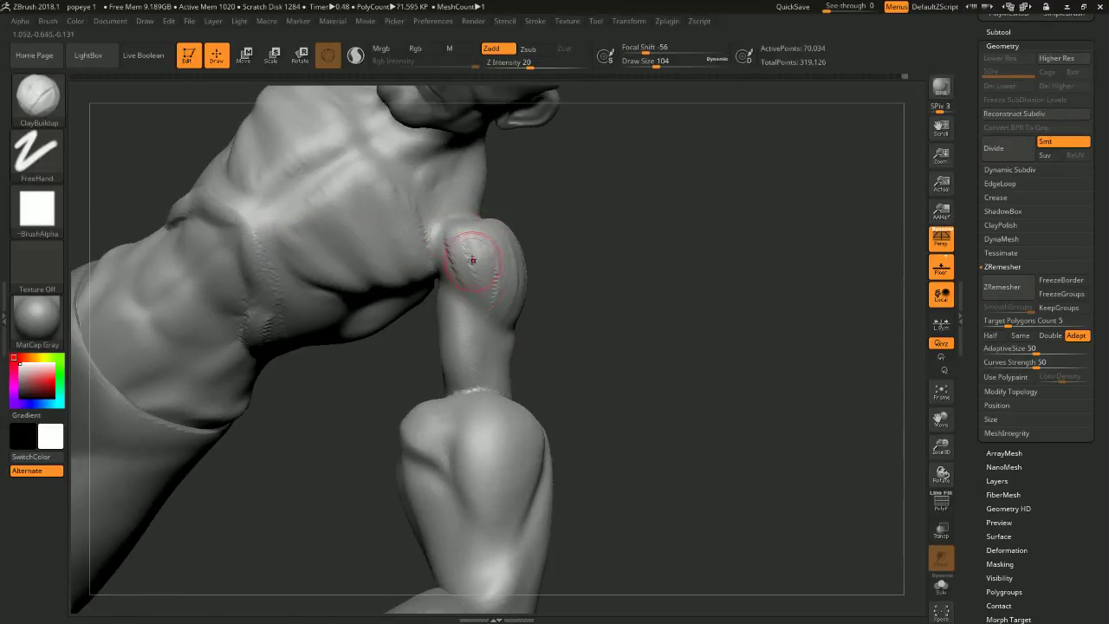
# - Build up fibre strokes over the rear and top of the deltoid, following its curve toward the upper arm
pyautogui.moveTo(581, 260)
pyautogui.mouseDown()
pyautogui.moveTo(528, 235)
pyautogui.moveTo(587, 260)
pyautogui.mouseUp()
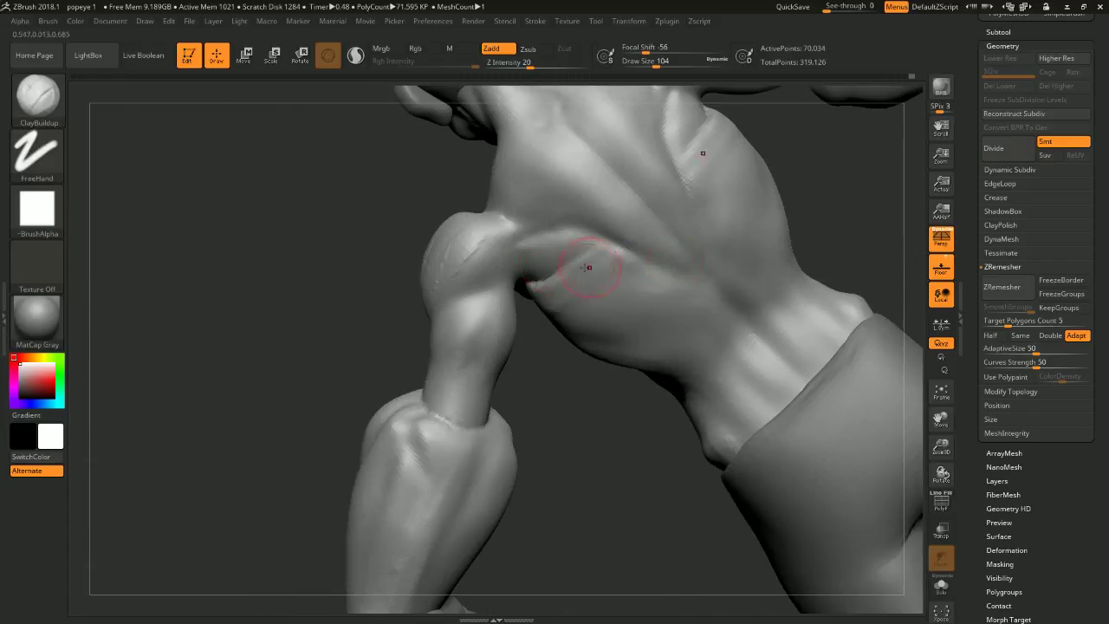
pyautogui.moveTo(446, 289); pyautogui.dragTo(485, 224)
pyautogui.moveTo(439, 290); pyautogui.dragTo(547, 232)
pyautogui.moveTo(469, 246); pyautogui.dragTo(564, 240)
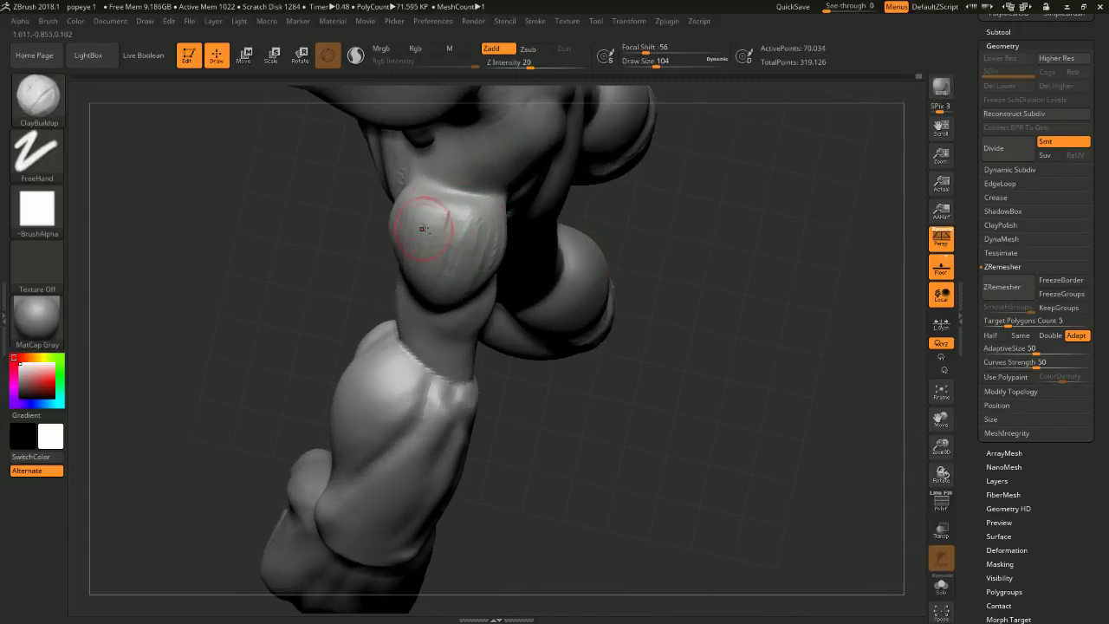
pyautogui.moveTo(656, 269); pyautogui.dragTo(453, 257)
pyautogui.moveTo(409, 215)
pyautogui.mouseDown()
pyautogui.moveTo(422, 194)
pyautogui.moveTo(413, 186)
pyautogui.mouseUp()
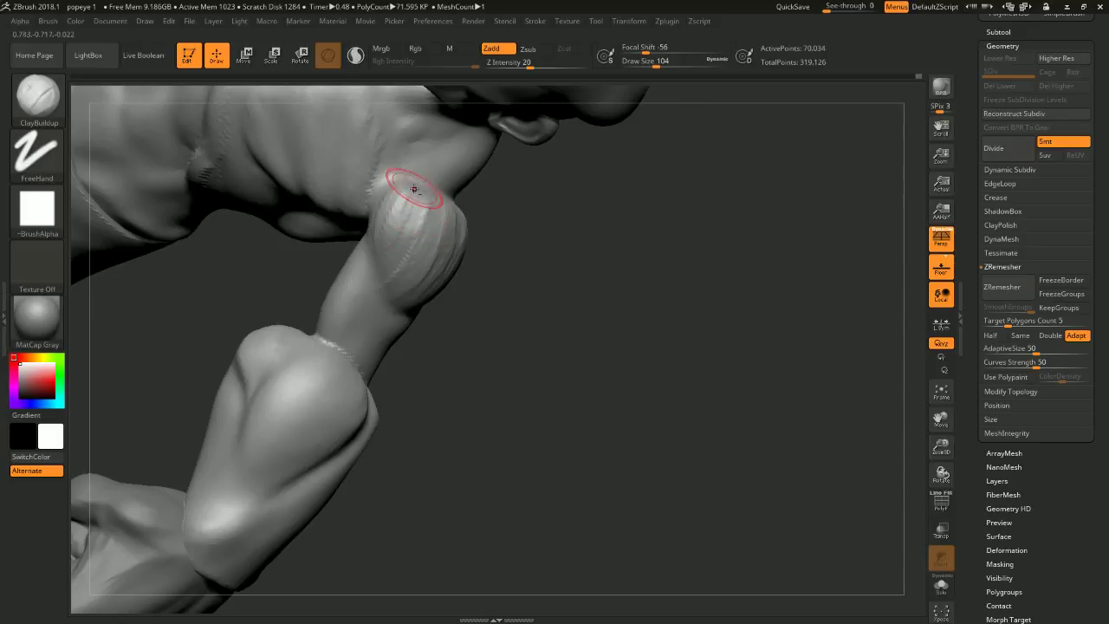
# - Set the draw size to 51 and add finer muscle fibre strokes to the front and rear of the deltoid
pyautogui.moveTo(552, 263); pyautogui.dragTo(493, 225)
pyautogui.press('space')
pyautogui.moveTo(563, 321); pyautogui.dragTo(448, 276)
pyautogui.moveTo(447, 284)
pyautogui.mouseDown(button='right')
pyautogui.moveTo(390, 279)
pyautogui.moveTo(494, 272)
pyautogui.mouseUp(button='right')
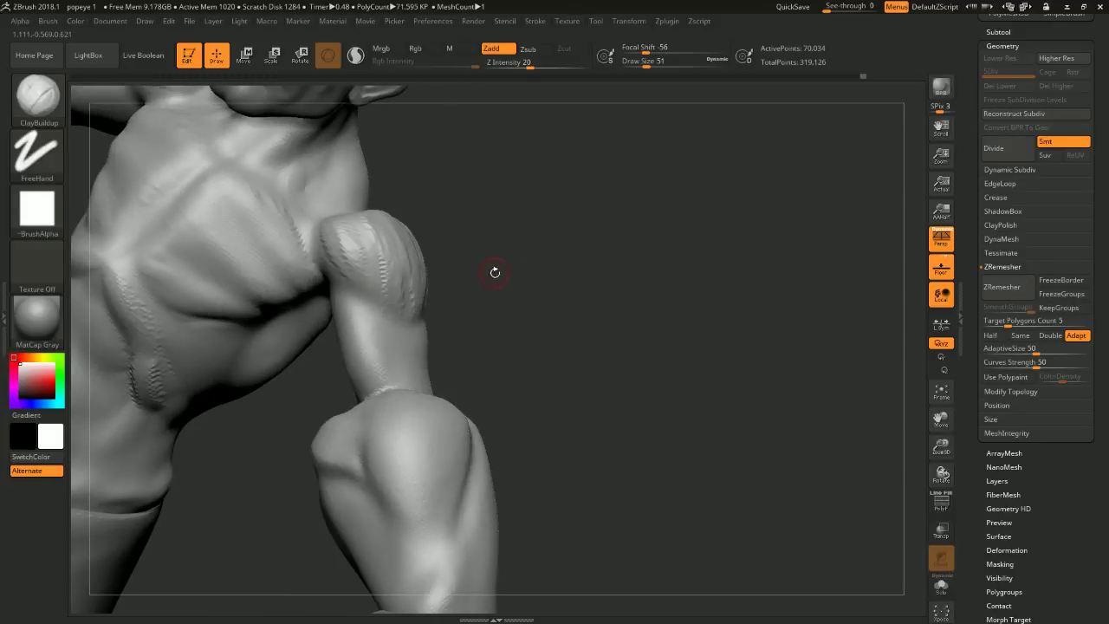
pyautogui.moveTo(526, 307)
pyautogui.mouseDown(button='right')
pyautogui.moveTo(564, 322)
pyautogui.moveTo(598, 207)
pyautogui.moveTo(519, 179)
pyautogui.moveTo(321, 251)
pyautogui.mouseUp(button='right')
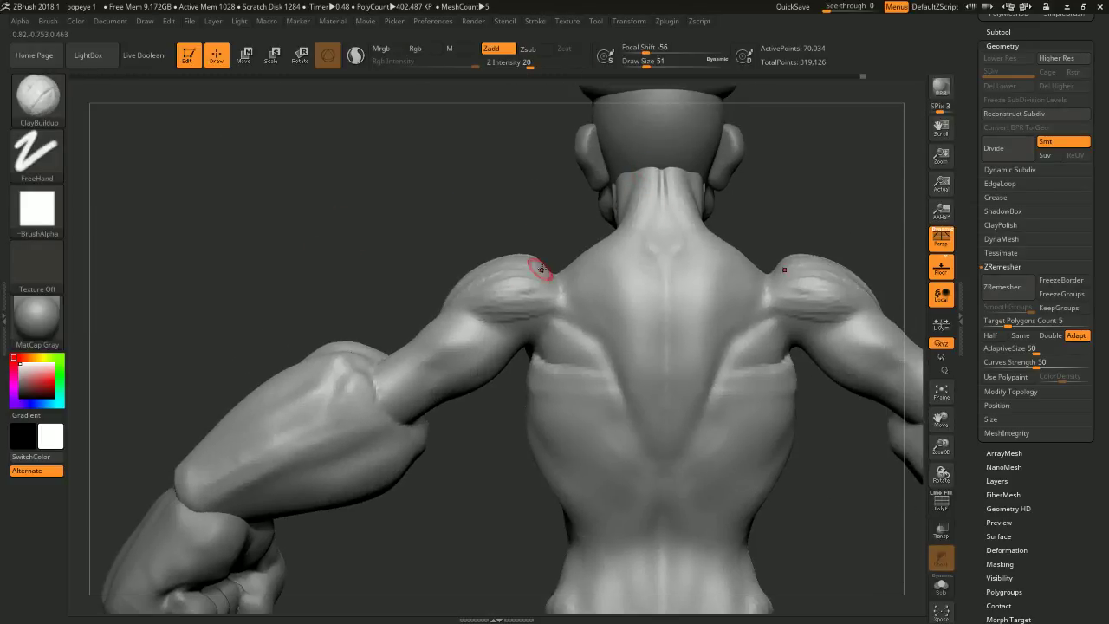
# - Set the draw size to 80 and build up the trapezius ridge running from the neck to the shoulder
pyautogui.keyDown('ctrl'); pyautogui.moveTo(444, 245); pyautogui.dragTo(395, 218, button='right'); pyautogui.keyUp('ctrl')
pyautogui.press('space')
pyautogui.moveTo(393, 219); pyautogui.dragTo(400, 218)
pyautogui.moveTo(400, 216)
pyautogui.mouseDown(button='right')
pyautogui.moveTo(445, 240)
pyautogui.moveTo(688, 211)
pyautogui.moveTo(654, 246)
pyautogui.moveTo(508, 223)
pyautogui.moveTo(520, 194)
pyautogui.mouseUp(button='right')
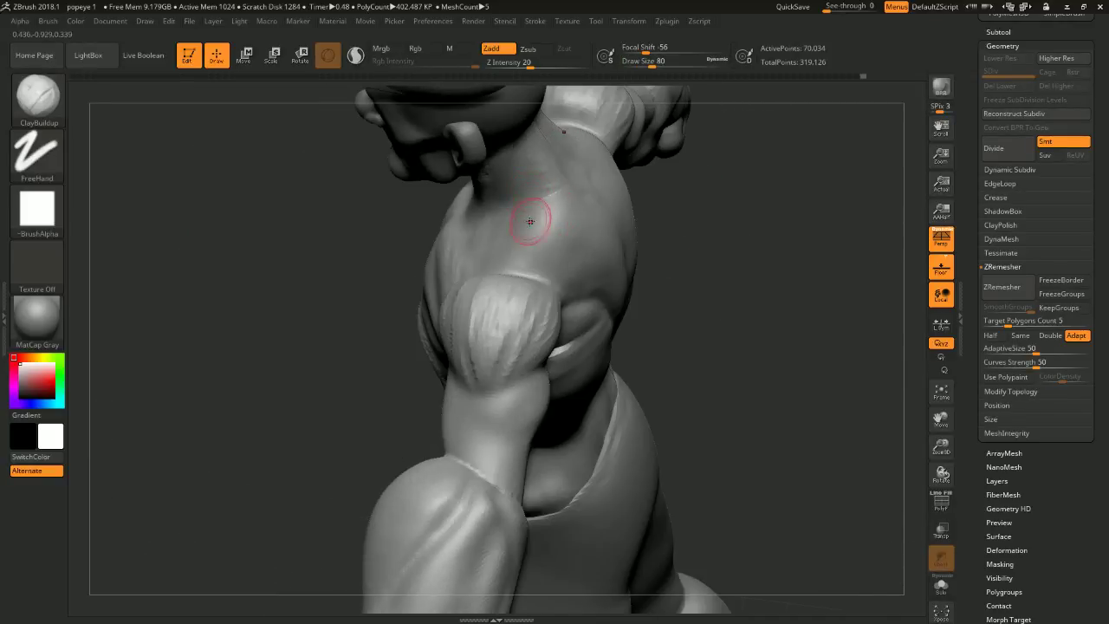
pyautogui.moveTo(464, 265); pyautogui.dragTo(426, 250, button='right')
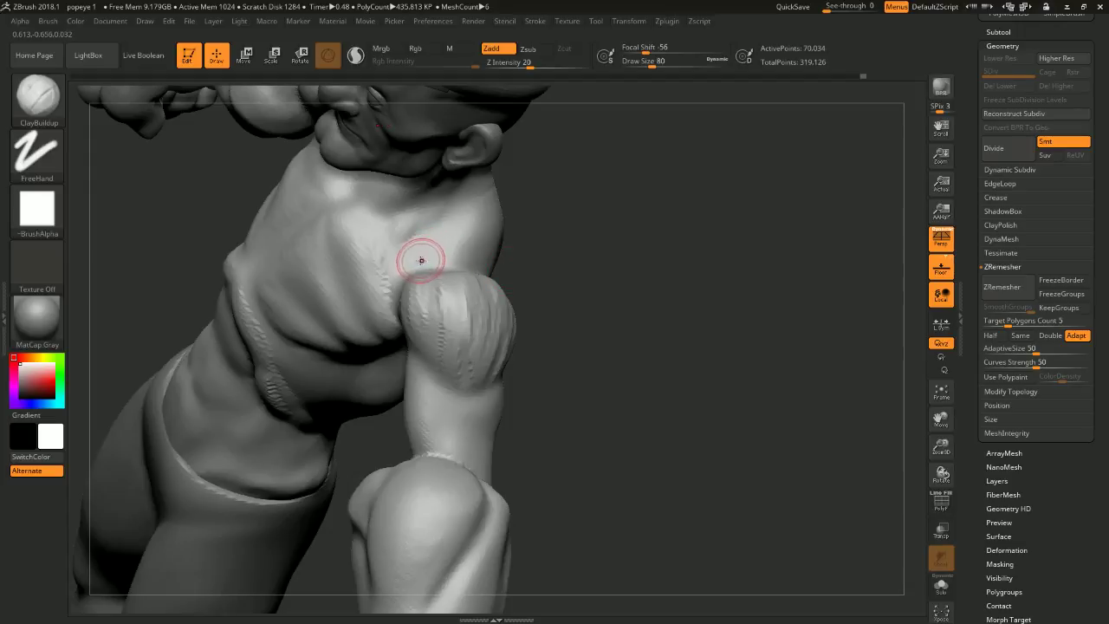
pyautogui.moveTo(466, 217); pyautogui.dragTo(471, 228, button='right')
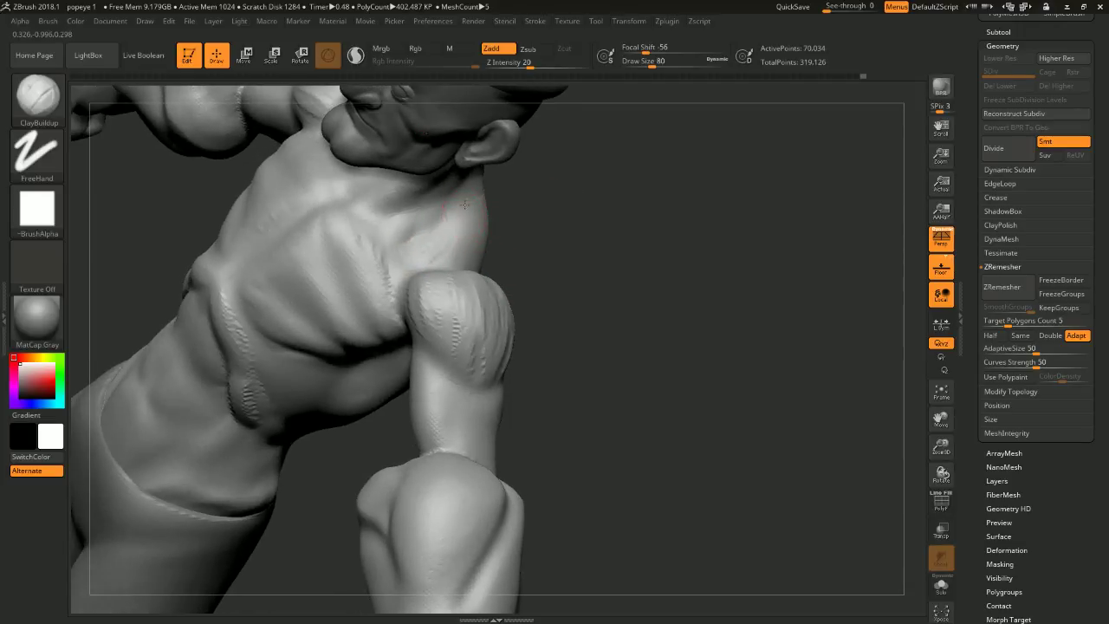
pyautogui.moveTo(520, 193)
pyautogui.mouseDown(button='right')
pyautogui.moveTo(559, 194)
pyautogui.moveTo(477, 203)
pyautogui.mouseUp(button='right')
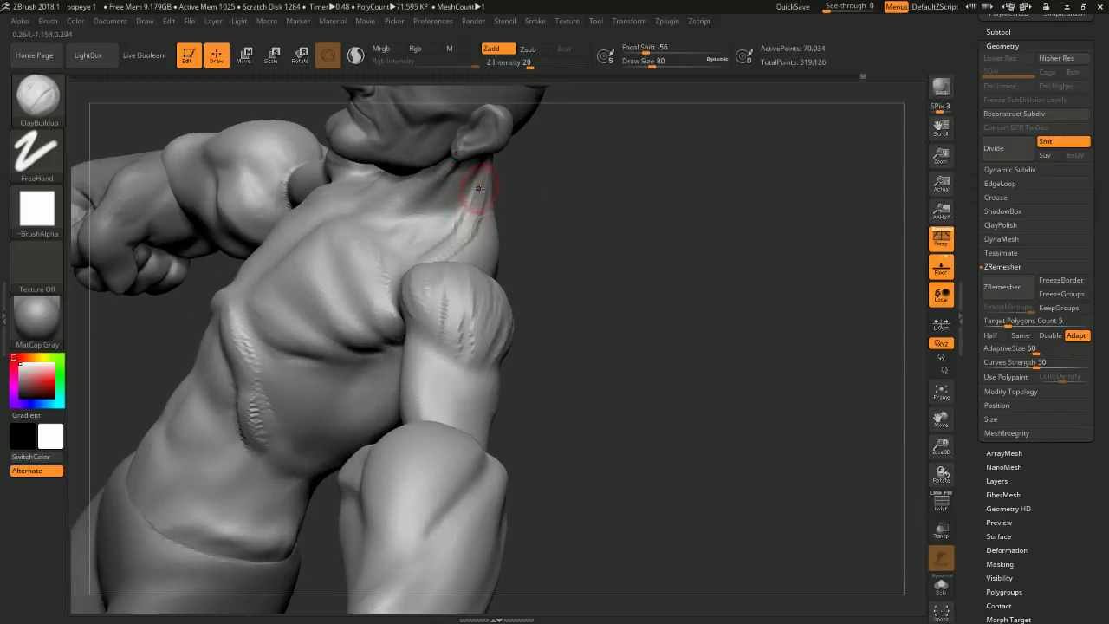
pyautogui.moveTo(564, 185); pyautogui.dragTo(642, 185, button='right')
pyautogui.moveTo(743, 188)
pyautogui.mouseDown(button='right')
pyautogui.moveTo(649, 256)
pyautogui.moveTo(696, 196)
pyautogui.moveTo(624, 301)
pyautogui.moveTo(638, 321)
pyautogui.mouseUp(button='right')
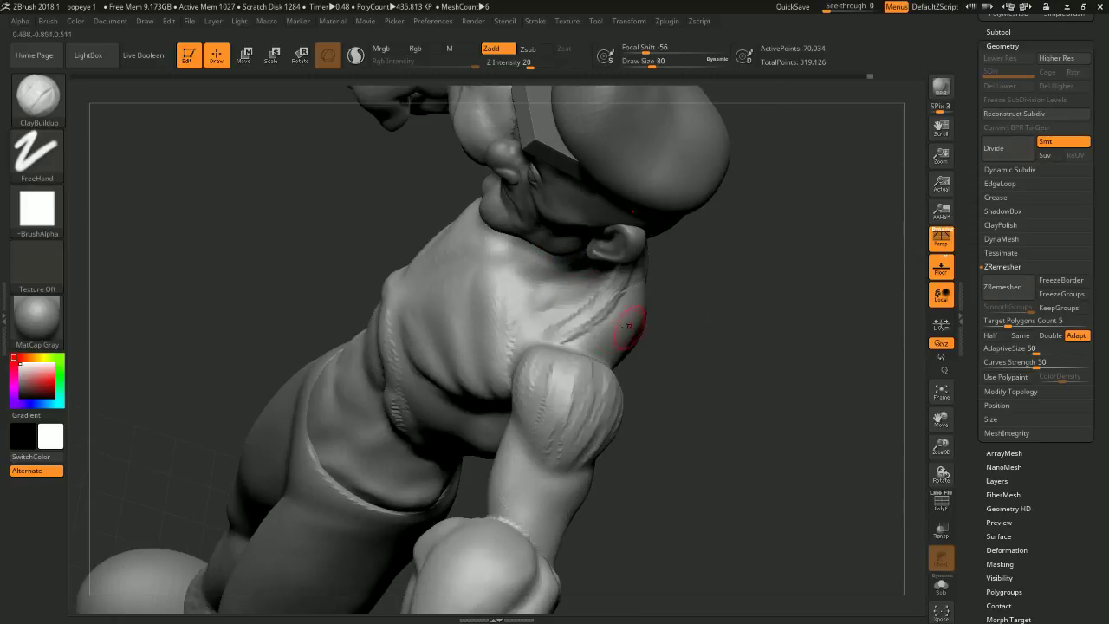
pyautogui.moveTo(579, 341)
pyautogui.mouseDown(button='right')
pyautogui.moveTo(624, 290)
pyautogui.moveTo(570, 268)
pyautogui.moveTo(748, 235)
pyautogui.moveTo(794, 249)
pyautogui.moveTo(709, 246)
pyautogui.mouseUp(button='right')
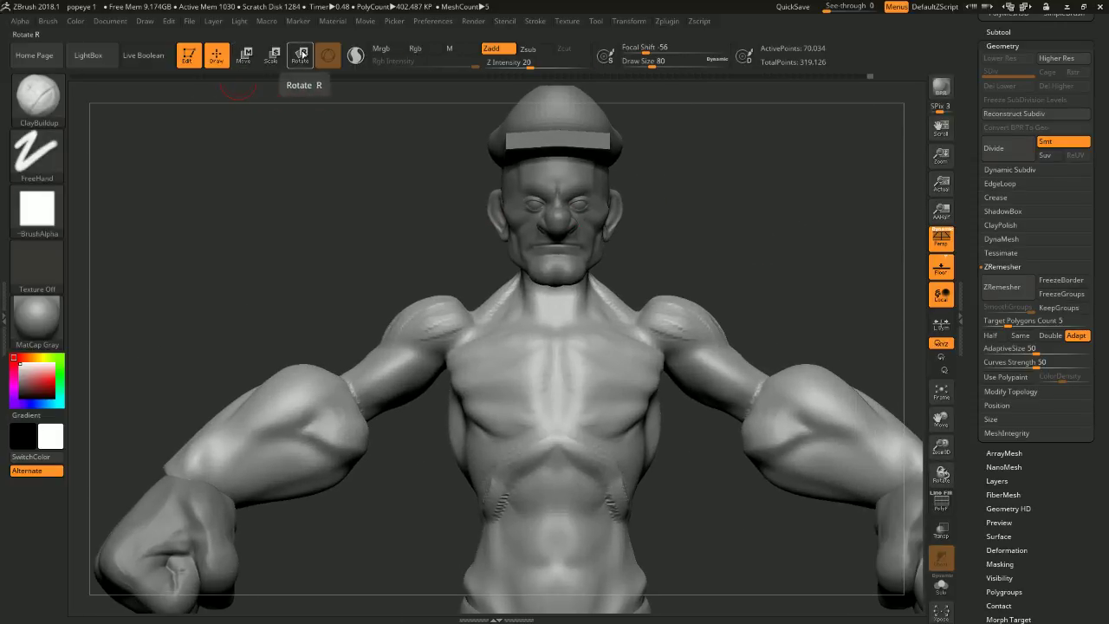
# - Enable Sculptris Pro mode and smooth the muscle forms across the neck, back and deltoid
pyautogui.click(356, 55)
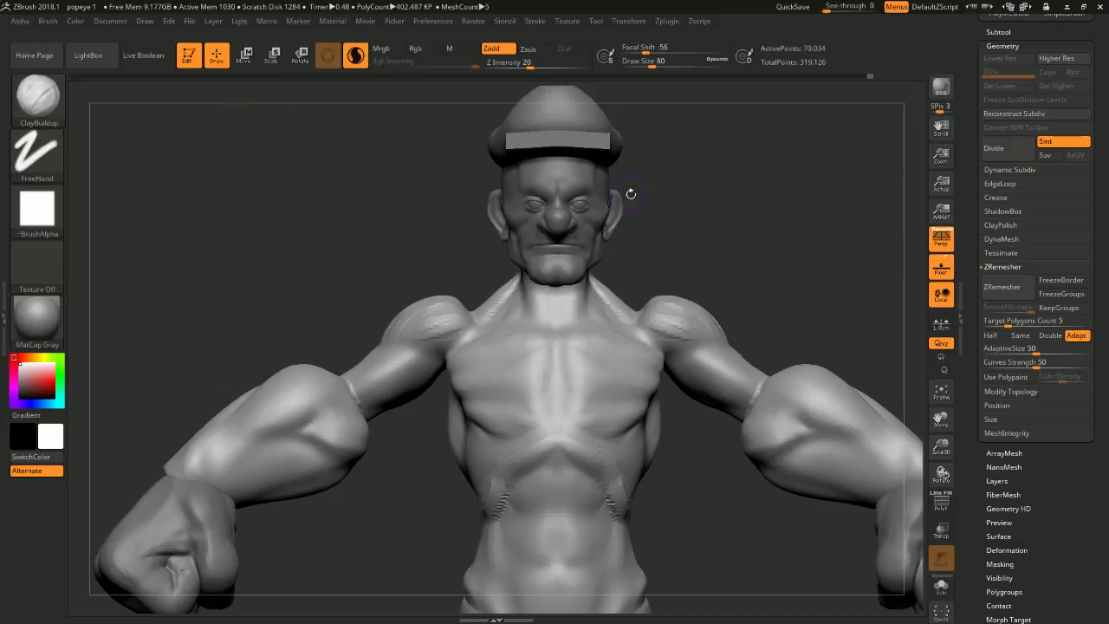
pyautogui.moveTo(626, 190); pyautogui.dragTo(775, 334, button='right')
pyautogui.press('shift')
pyautogui.moveTo(583, 285); pyautogui.dragTo(537, 286, button='right')
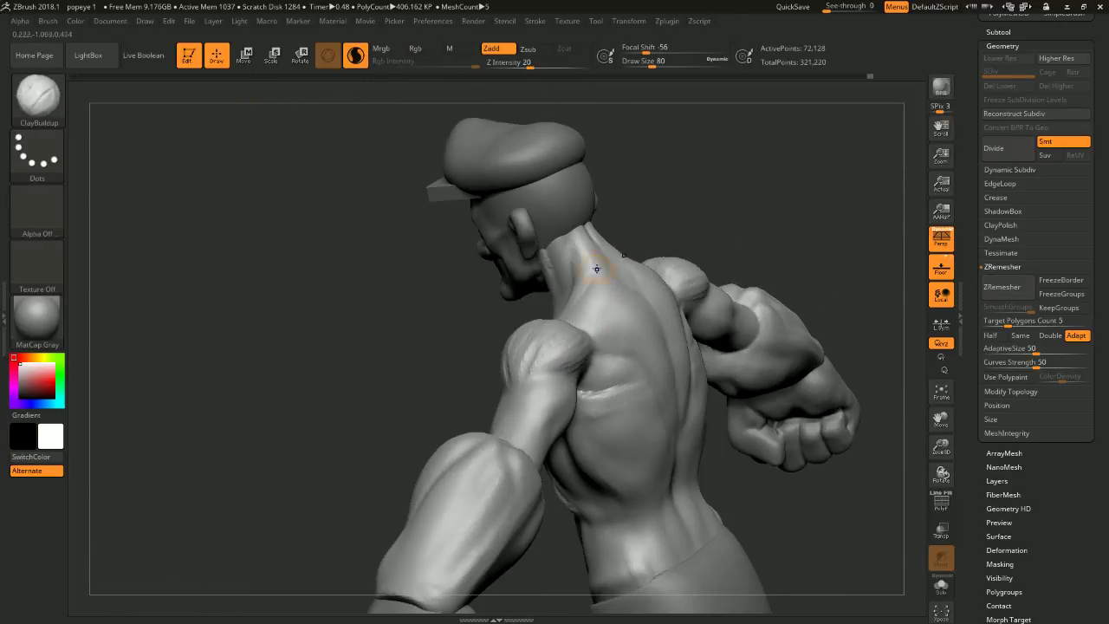
pyautogui.moveTo(481, 335); pyautogui.dragTo(518, 325, button='right')
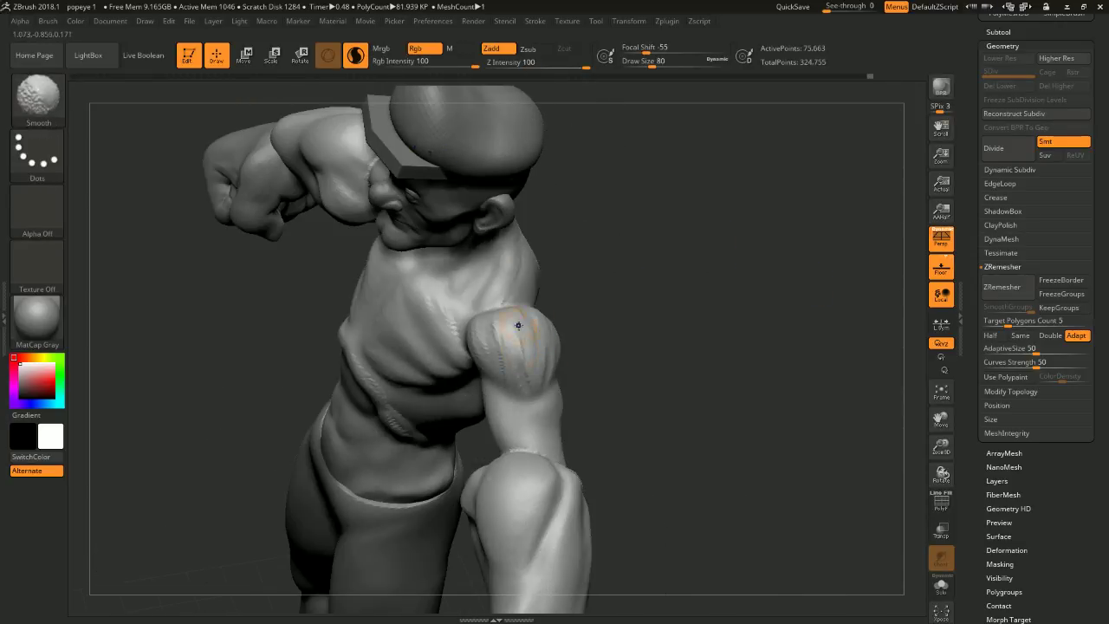
pyautogui.moveTo(536, 371); pyautogui.dragTo(539, 317, button='right')
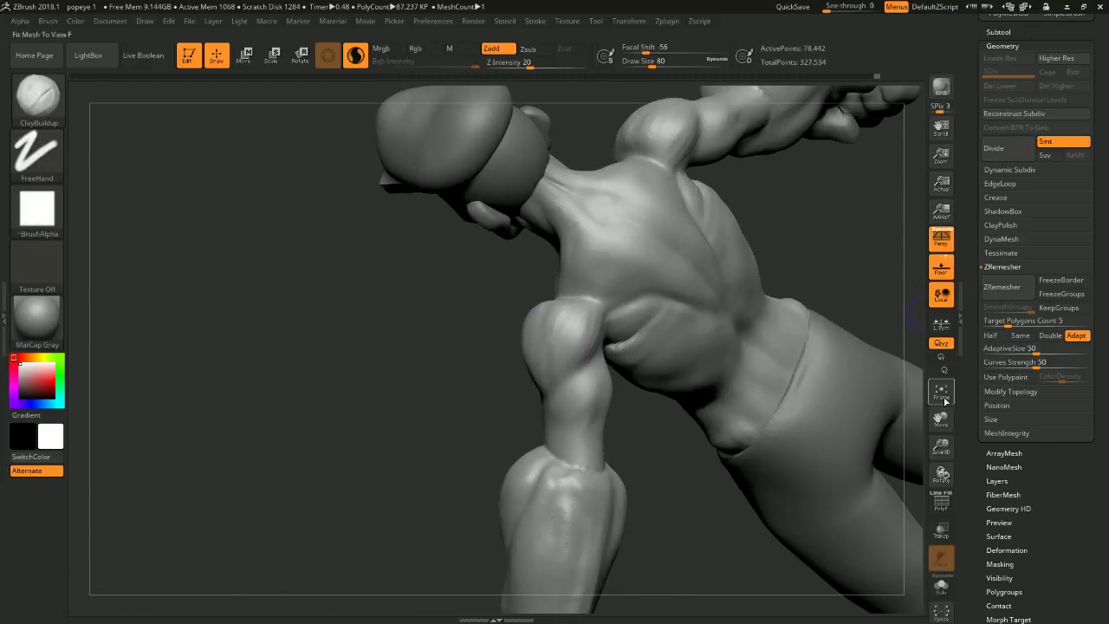
# - Display the polyframe and examine the mesh density around the deltoid, shoulder and chest from several angles
pyautogui.click(941, 501)
pyautogui.moveTo(867, 364); pyautogui.dragTo(822, 333)
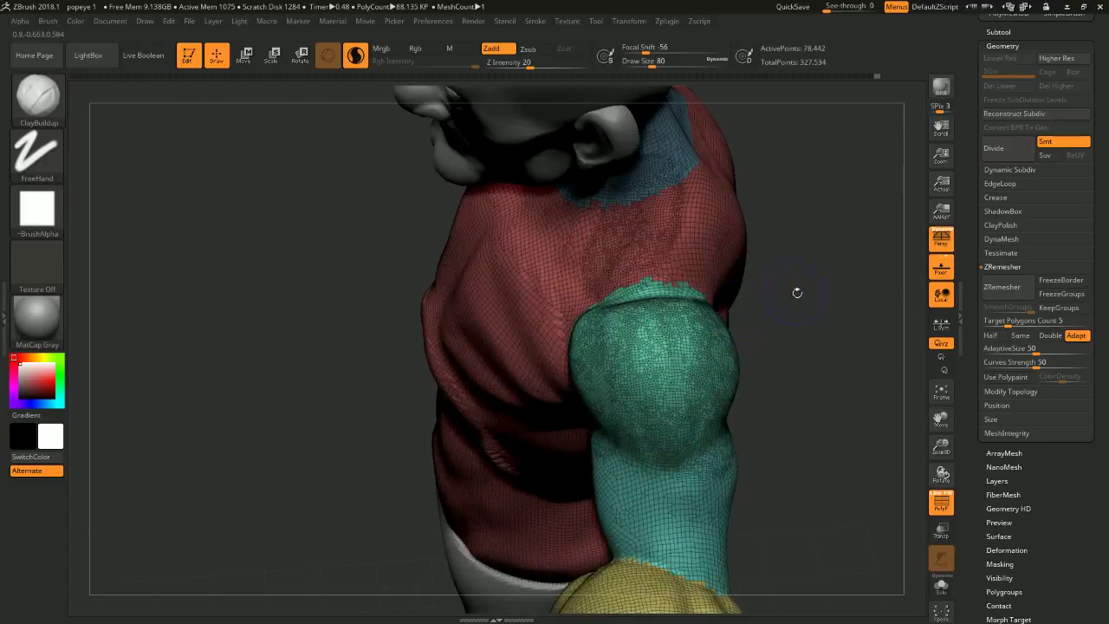
pyautogui.moveTo(798, 292); pyautogui.dragTo(770, 262)
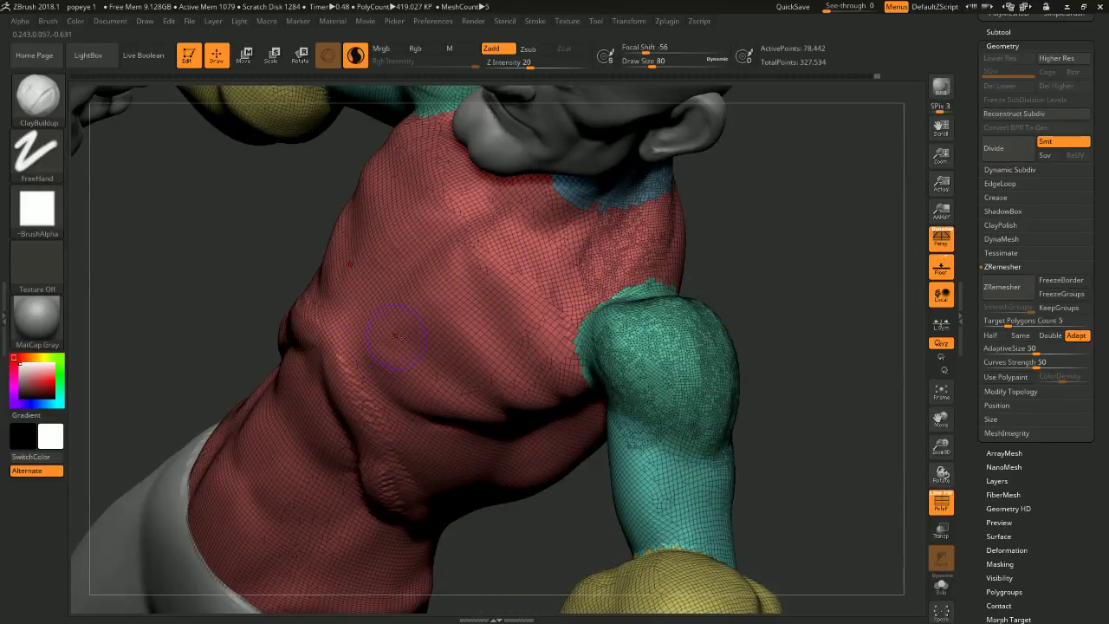
pyautogui.moveTo(760, 359); pyautogui.dragTo(754, 356)
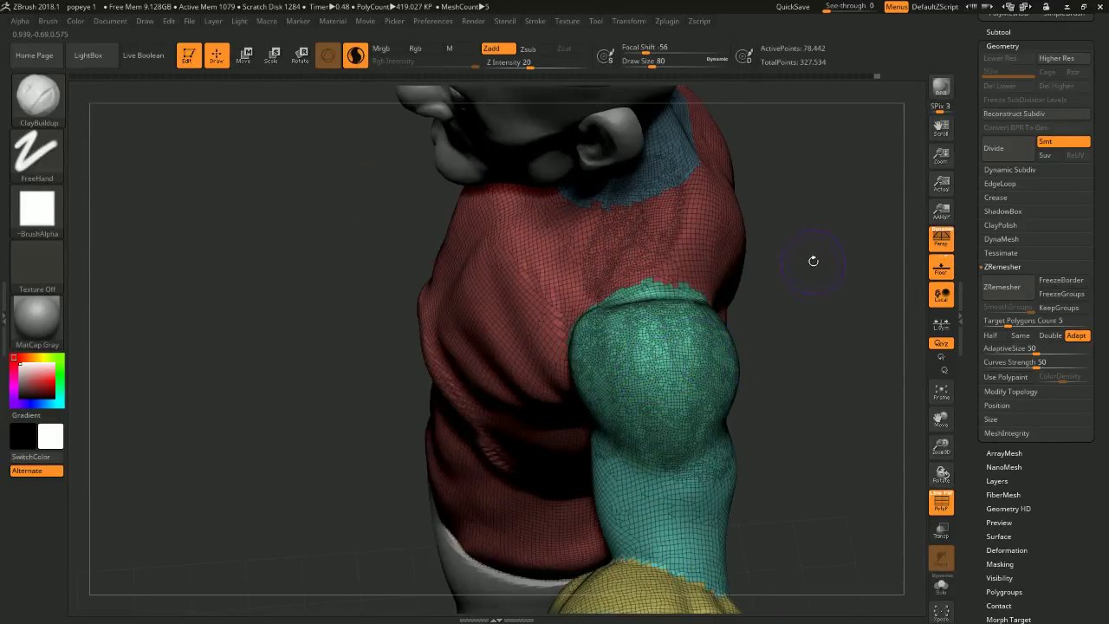
pyautogui.moveTo(819, 299); pyautogui.dragTo(815, 268)
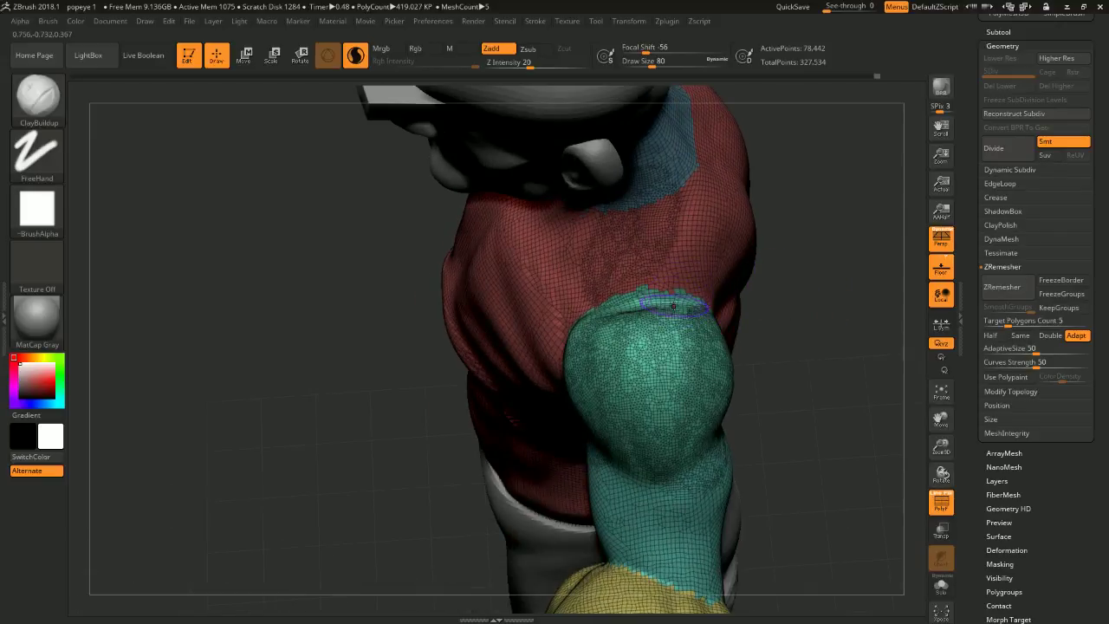
# - Step back through the recent sculpting history and forward again to compare the deltoid's mesh before and after smoothing
pyautogui.press('ctrl')
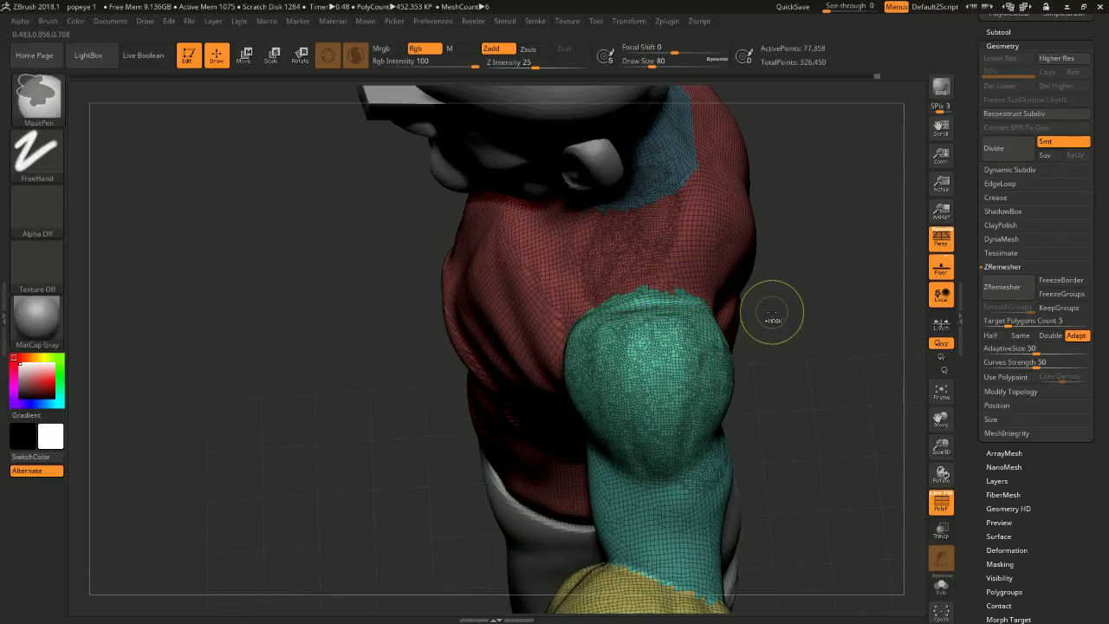
pyautogui.hotkey('ctrl', 'z')
pyautogui.hotkey('ctrl', 'z')
pyautogui.hotkey('ctrl', 'z')
pyautogui.hotkey('ctrl', 'z')
pyautogui.hotkey('ctrl', 'z')
pyautogui.hotkey('ctrl', 'z')
pyautogui.hotkey('ctrl', 'z')
pyautogui.hotkey('ctrl', 'z')
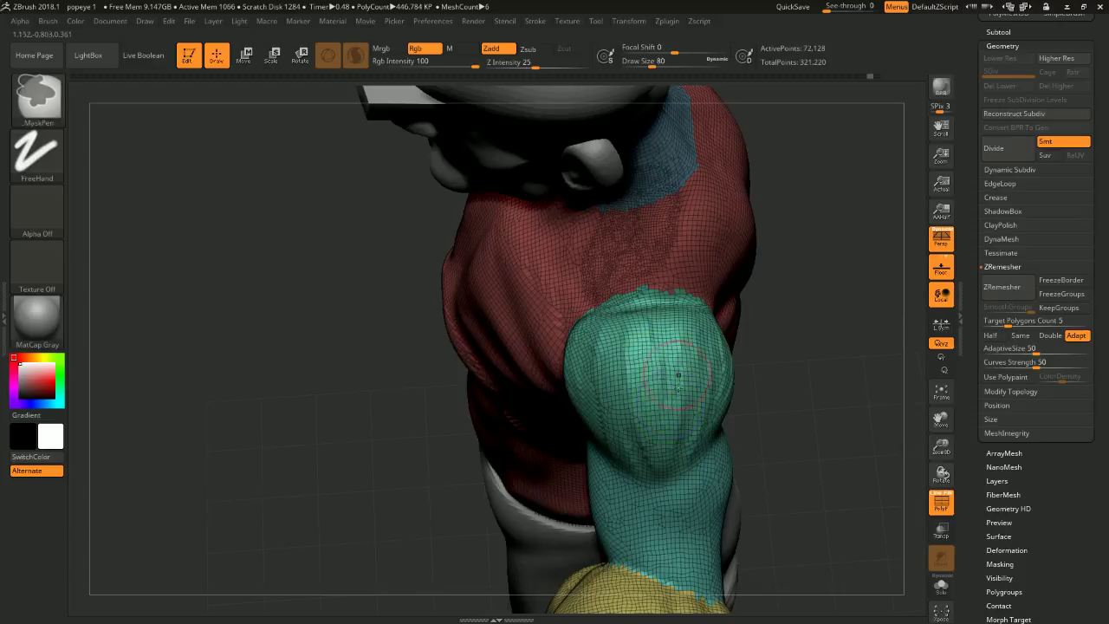
pyautogui.hotkey('ctrl', 'shift', 'z')
pyautogui.hotkey('ctrl', 'shift', 'z')
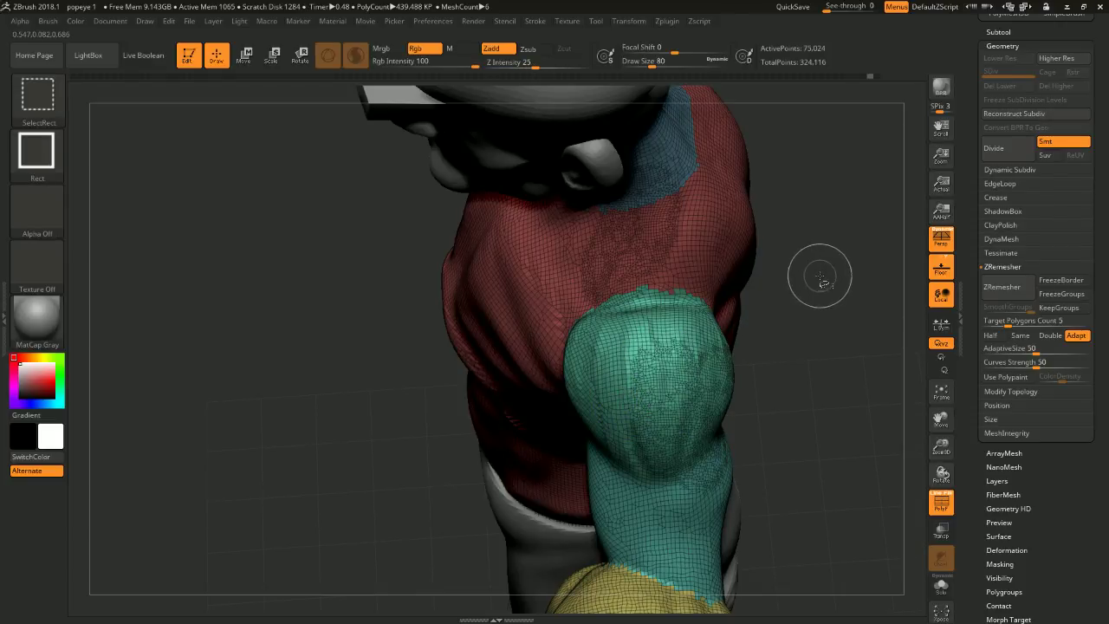
pyautogui.hotkey('ctrl', 'shift', 'z')
pyautogui.hotkey('ctrl', 'shift', 'z')
pyautogui.hotkey('ctrl', 'shift', 'z')
pyautogui.hotkey('ctrl', 'shift', 'z')
pyautogui.hotkey('ctrl', 'shift', 'z')
pyautogui.hotkey('ctrl', 'shift', 'z')
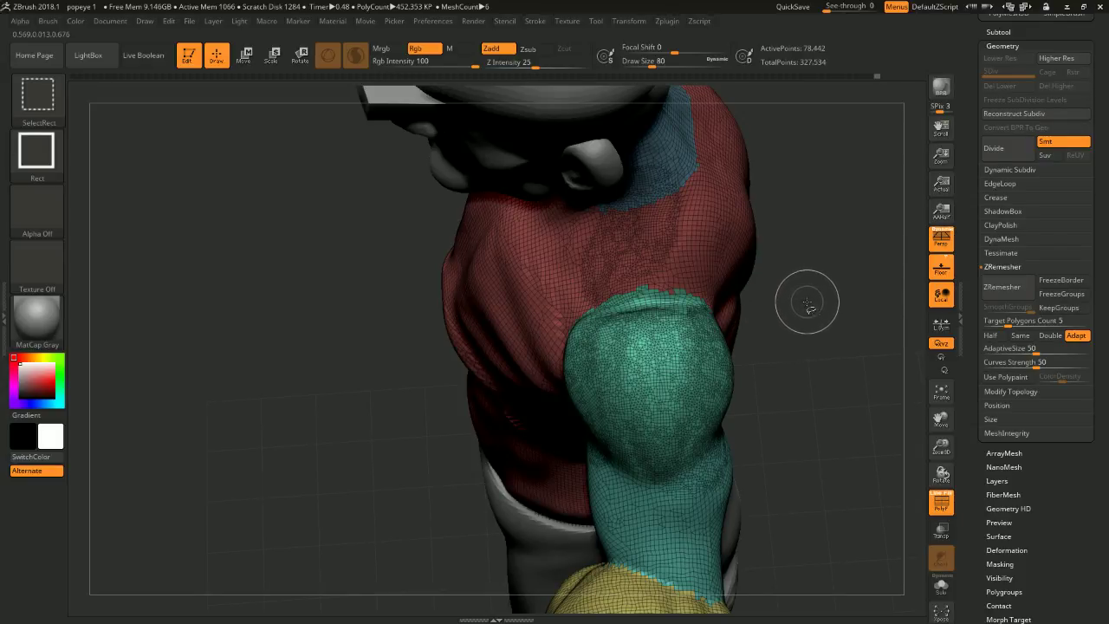
# - Isolate the body mesh in solo mode to inspect its topology, and return to the full figure with the polyframe hidden
pyautogui.moveTo(792, 303)
pyautogui.keyDown('shift'); pyautogui.mouseDown()
pyautogui.moveTo(828, 279)
pyautogui.moveTo(876, 285)
pyautogui.moveTo(799, 210)
pyautogui.mouseUp(); pyautogui.keyUp('shift')
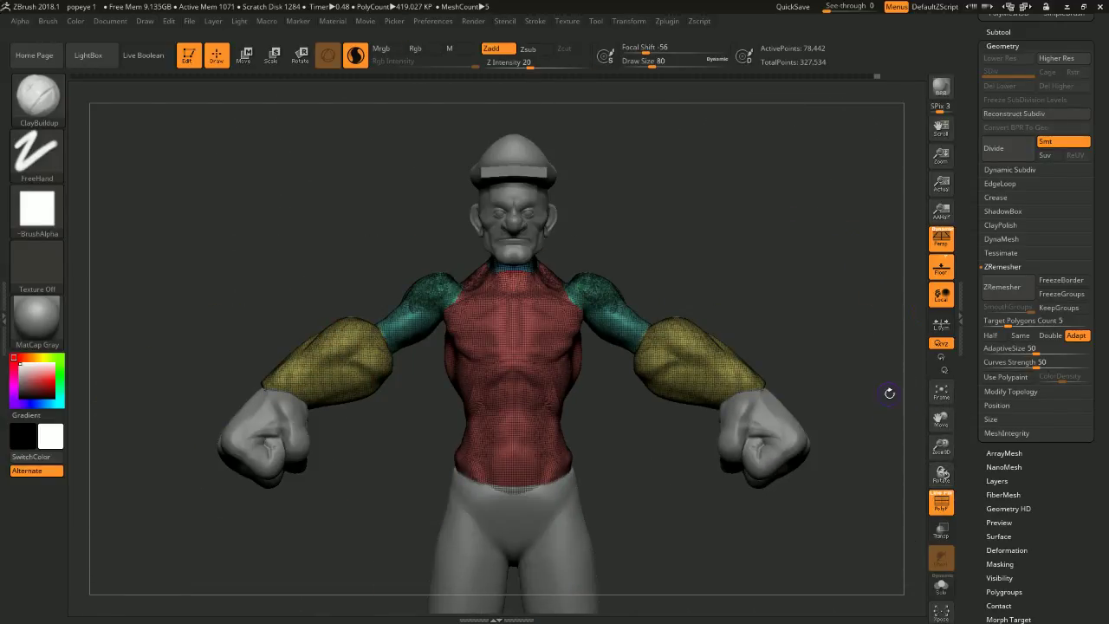
pyautogui.click(947, 591)
pyautogui.click(947, 591)
pyautogui.click(947, 591)
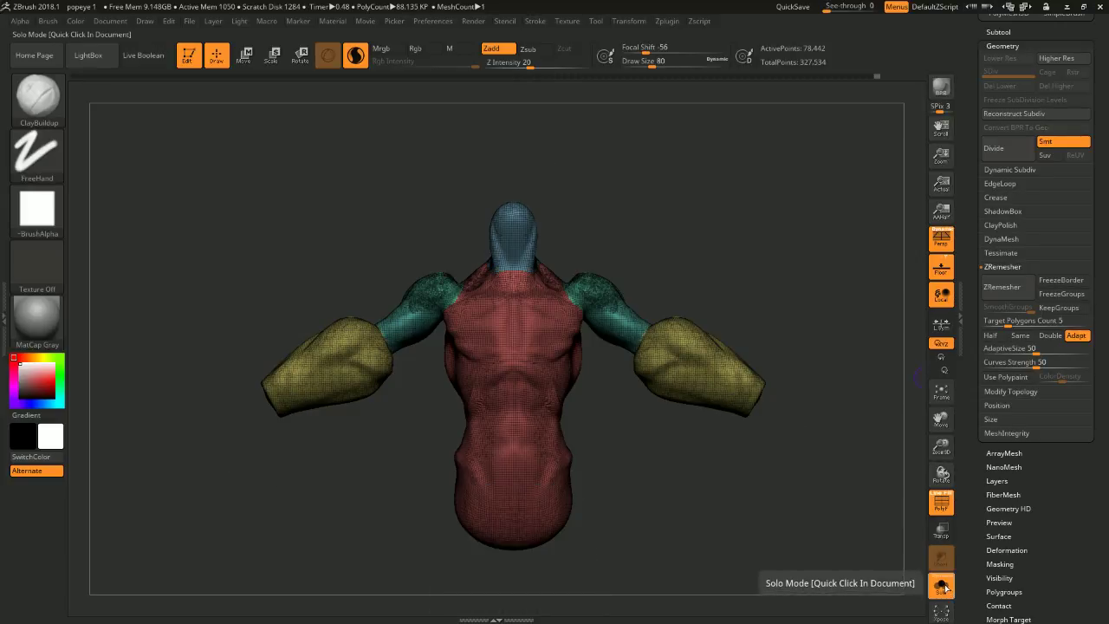
pyautogui.click(947, 591)
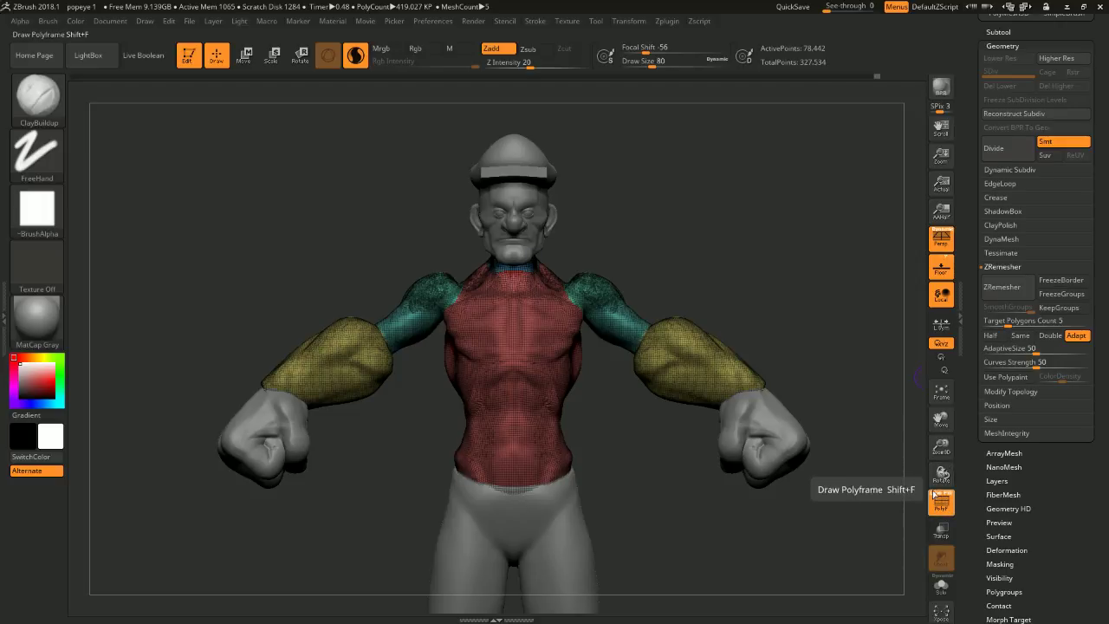
pyautogui.click(942, 503)
# - Rework and smooth the chest surface along the lower outer edge of the pectoral muscle
pyautogui.moveTo(852, 404)
pyautogui.mouseDown()
pyautogui.moveTo(795, 280)
pyautogui.moveTo(733, 228)
pyautogui.moveTo(706, 225)
pyautogui.moveTo(633, 303)
pyautogui.moveTo(644, 292)
pyautogui.mouseUp()
pyautogui.press('shift')
pyautogui.press('space')
pyautogui.moveTo(546, 330)
pyautogui.mouseDown()
pyautogui.moveTo(581, 332)
pyautogui.moveTo(565, 374)
pyautogui.mouseUp()
pyautogui.moveTo(650, 446)
pyautogui.mouseDown()
pyautogui.moveTo(683, 453)
pyautogui.moveTo(598, 409)
pyautogui.mouseUp()
pyautogui.press('space')
pyautogui.moveTo(613, 454)
pyautogui.mouseDown()
pyautogui.moveTo(652, 456)
pyautogui.moveTo(634, 445)
pyautogui.moveTo(644, 435)
pyautogui.moveTo(589, 416)
pyautogui.mouseUp()
pyautogui.press('space')
pyautogui.click(611, 385)
# - Carve the crease along the pectorals' lower edge with the DamStandard brush and soften it
pyautogui.press('b')
pyautogui.press('d')
pyautogui.press('s')
pyautogui.press('space')
pyautogui.moveTo(592, 356)
pyautogui.mouseDown()
pyautogui.moveTo(582, 356)
pyautogui.moveTo(586, 338)
pyautogui.moveTo(540, 376)
pyautogui.moveTo(591, 341)
pyautogui.mouseUp()
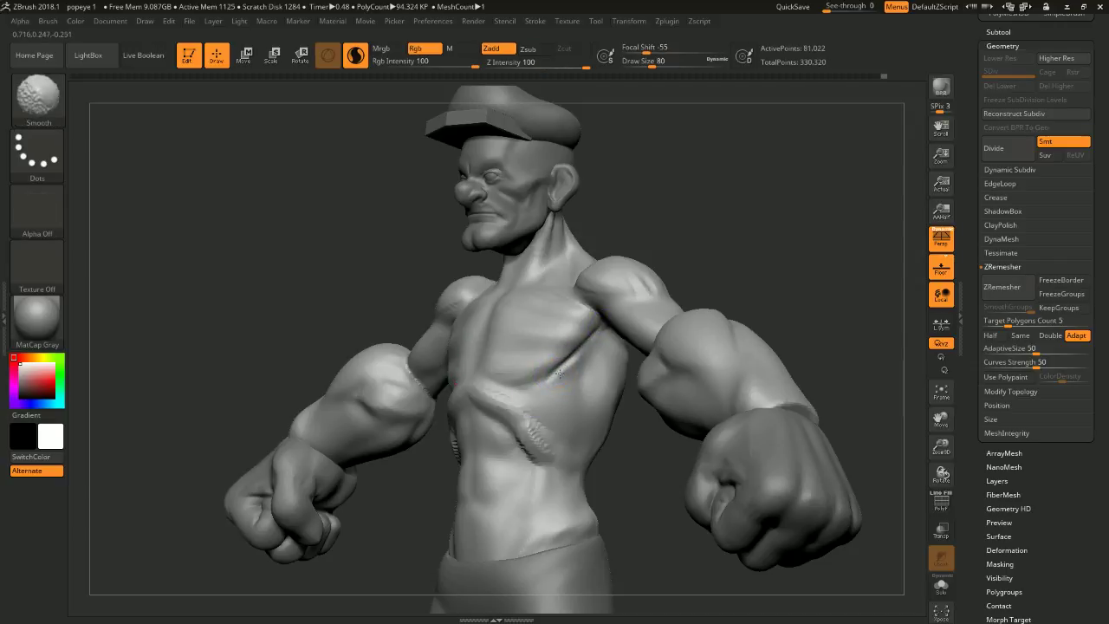
pyautogui.moveTo(612, 451)
pyautogui.mouseDown()
pyautogui.moveTo(651, 464)
pyautogui.moveTo(627, 455)
pyautogui.mouseUp()
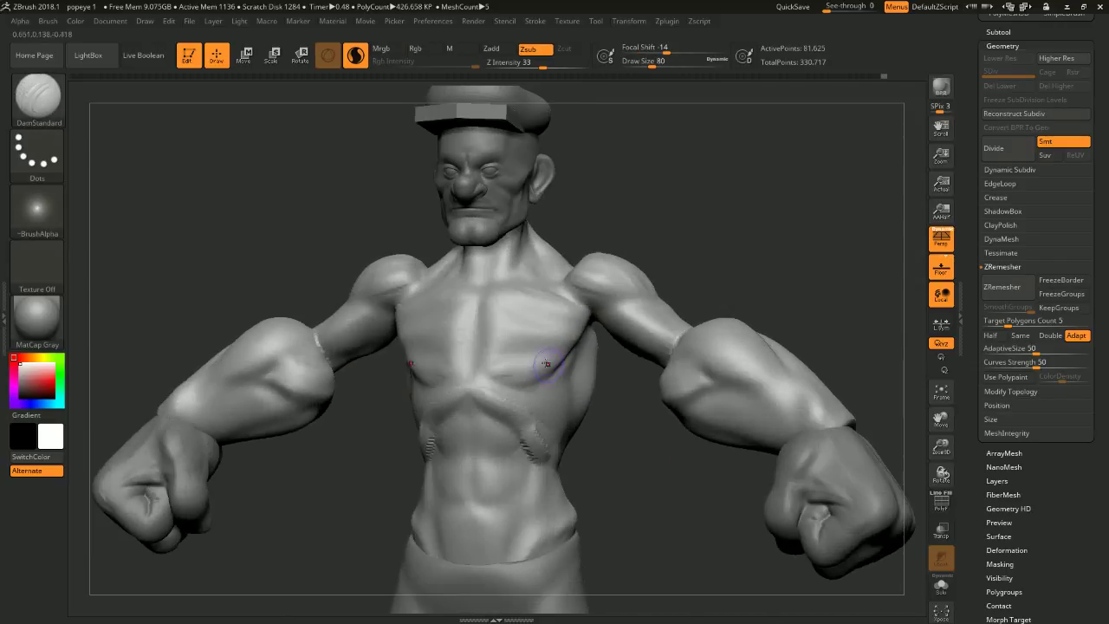
pyautogui.moveTo(501, 380); pyautogui.dragTo(568, 351)
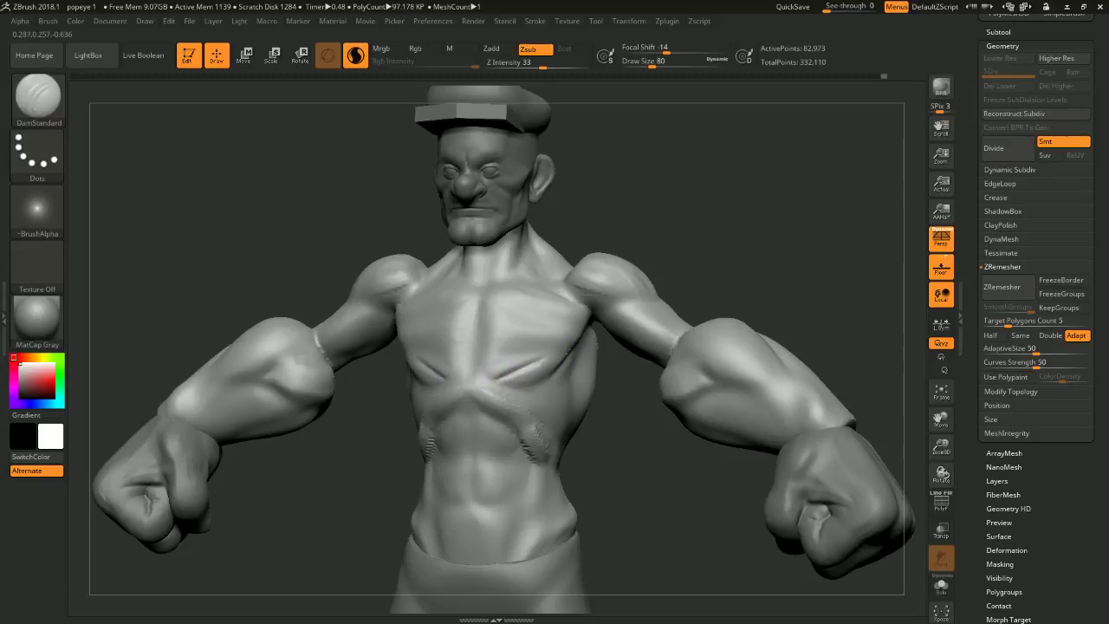
pyautogui.moveTo(617, 399)
pyautogui.mouseDown()
pyautogui.moveTo(636, 439)
pyautogui.moveTo(621, 433)
pyautogui.mouseUp()
pyautogui.keyDown('shift'); pyautogui.moveTo(503, 378); pyautogui.dragTo(525, 364); pyautogui.keyUp('shift')
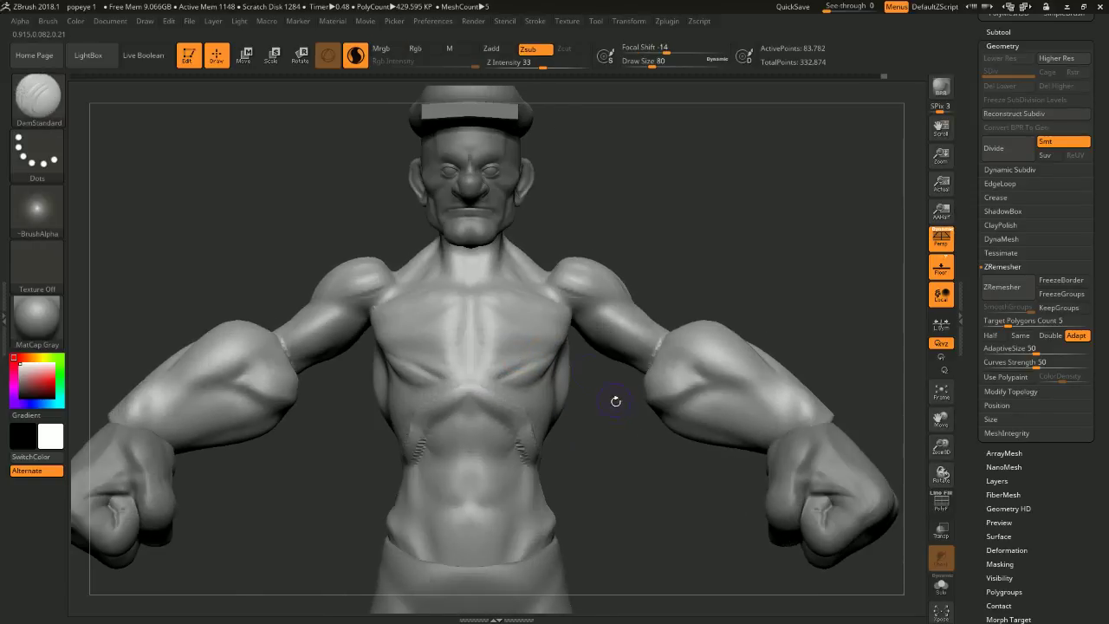
# - Build up the lower pectoral edge with the ClayBuildup brush, reduce the draw size to 56 and smooth the strokes
pyautogui.press('b')
pyautogui.press('c')
pyautogui.press('b')
pyautogui.moveTo(629, 379); pyautogui.dragTo(606, 376)
pyautogui.press('space')
pyautogui.moveTo(484, 368)
pyautogui.mouseDown()
pyautogui.moveTo(543, 349)
pyautogui.moveTo(492, 366)
pyautogui.moveTo(549, 336)
pyautogui.moveTo(518, 343)
pyautogui.moveTo(535, 353)
pyautogui.mouseUp()
pyautogui.moveTo(635, 425)
pyautogui.mouseDown()
pyautogui.moveTo(567, 395)
pyautogui.moveTo(546, 362)
pyautogui.moveTo(532, 361)
pyautogui.moveTo(543, 376)
pyautogui.moveTo(532, 376)
pyautogui.mouseUp()
pyautogui.press('[')
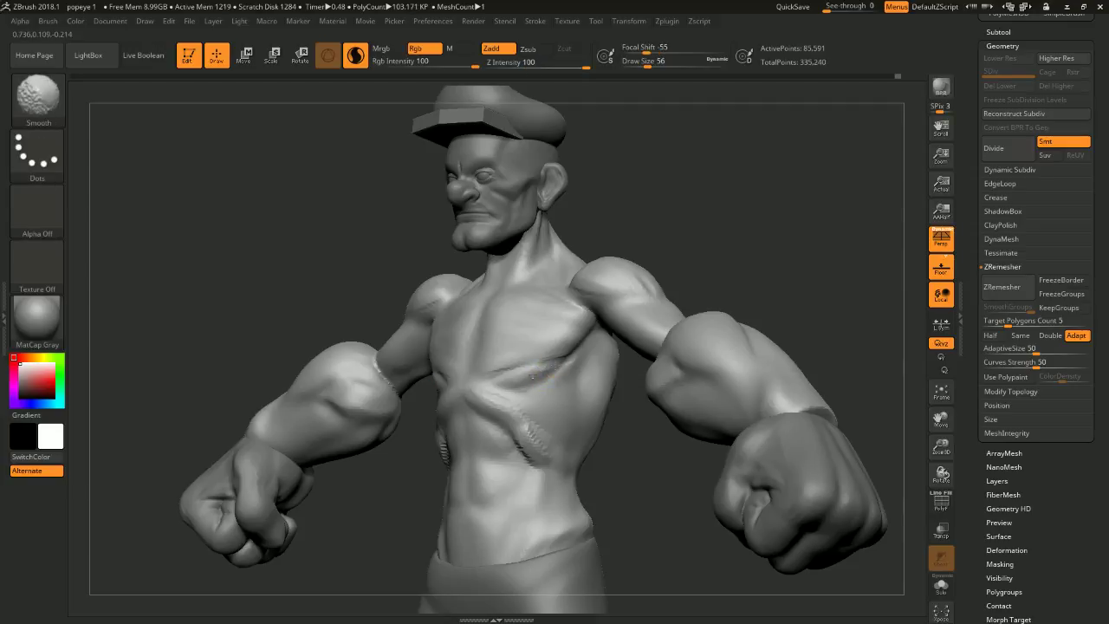
pyautogui.moveTo(573, 383)
pyautogui.keyDown('shift'); pyautogui.mouseDown(button='right')
pyautogui.moveTo(639, 446)
pyautogui.moveTo(614, 420)
pyautogui.moveTo(610, 452)
pyautogui.mouseUp(button='right'); pyautogui.keyUp('shift')
pyautogui.rightClick(614, 421)
pyautogui.click(613, 421)
# - Build up rib forms between the lower pectoral edge and the rib-cage arch, and blend them into the chest
pyautogui.moveTo(503, 396)
pyautogui.mouseDown()
pyautogui.moveTo(508, 406)
pyautogui.moveTo(493, 407)
pyautogui.moveTo(532, 410)
pyautogui.mouseUp()
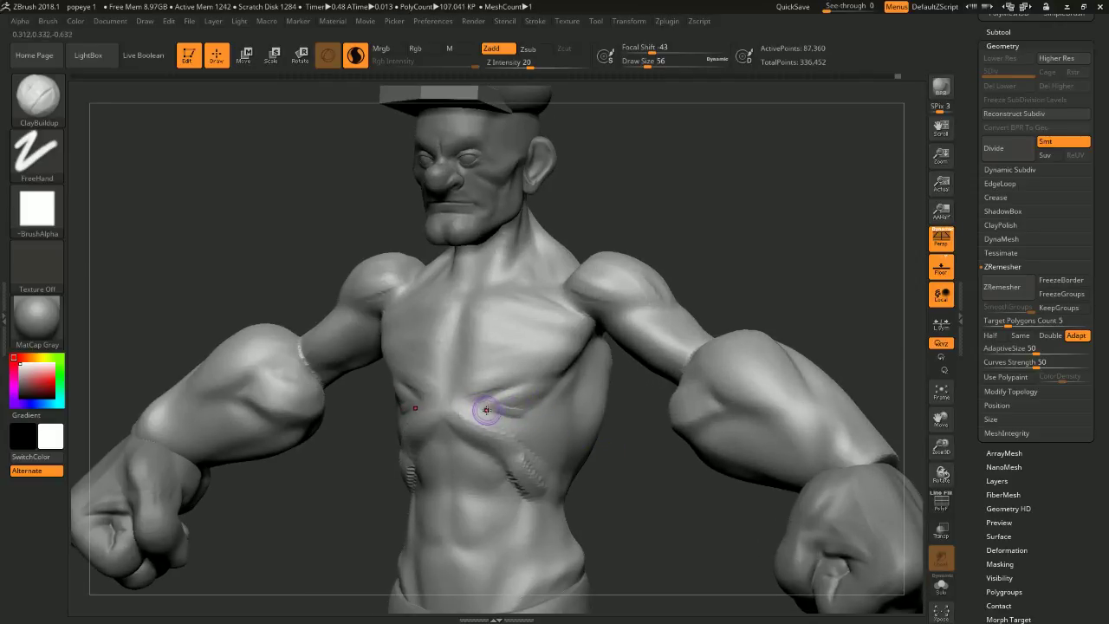
pyautogui.moveTo(453, 411); pyautogui.dragTo(489, 446)
pyautogui.moveTo(627, 465)
pyautogui.mouseDown()
pyautogui.moveTo(597, 433)
pyautogui.moveTo(579, 461)
pyautogui.moveTo(563, 455)
pyautogui.mouseUp()
pyautogui.moveTo(483, 406)
pyautogui.mouseDown()
pyautogui.moveTo(507, 416)
pyautogui.moveTo(555, 383)
pyautogui.mouseUp()
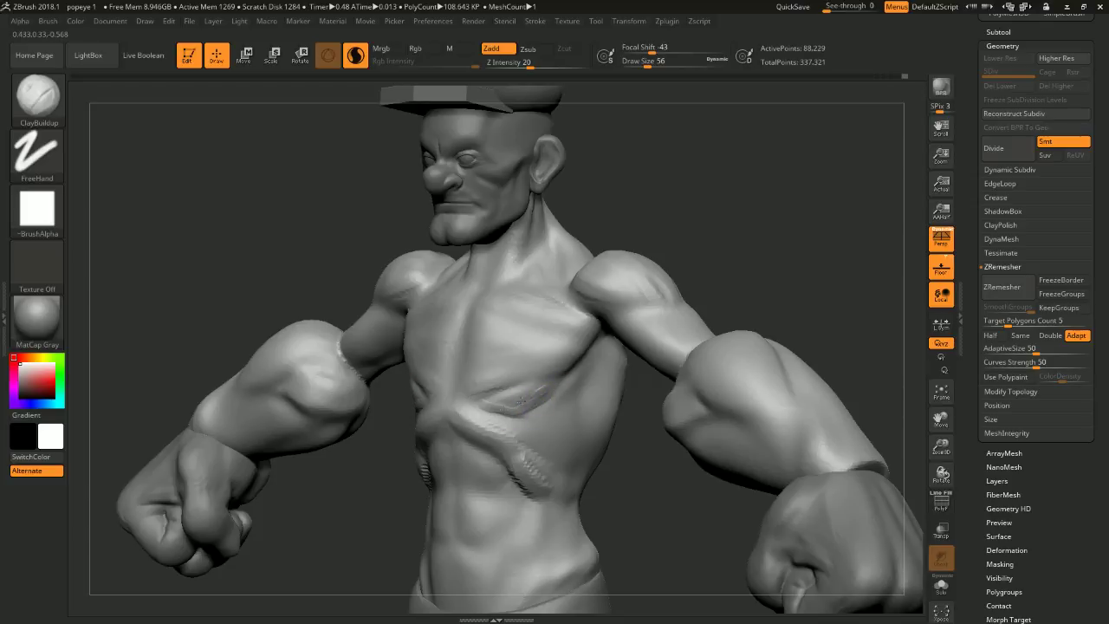
pyautogui.moveTo(623, 427); pyautogui.dragTo(609, 430)
pyautogui.moveTo(561, 386); pyautogui.dragTo(514, 408)
# - Try to carve a diagonal crease across the side of the rib cage with the DamStandard brush
pyautogui.moveTo(640, 387)
pyautogui.mouseDown()
pyautogui.moveTo(711, 382)
pyautogui.moveTo(747, 237)
pyautogui.moveTo(775, 260)
pyautogui.moveTo(765, 265)
pyautogui.moveTo(720, 205)
pyautogui.mouseUp()
pyautogui.press('b')
pyautogui.click(736, 214)
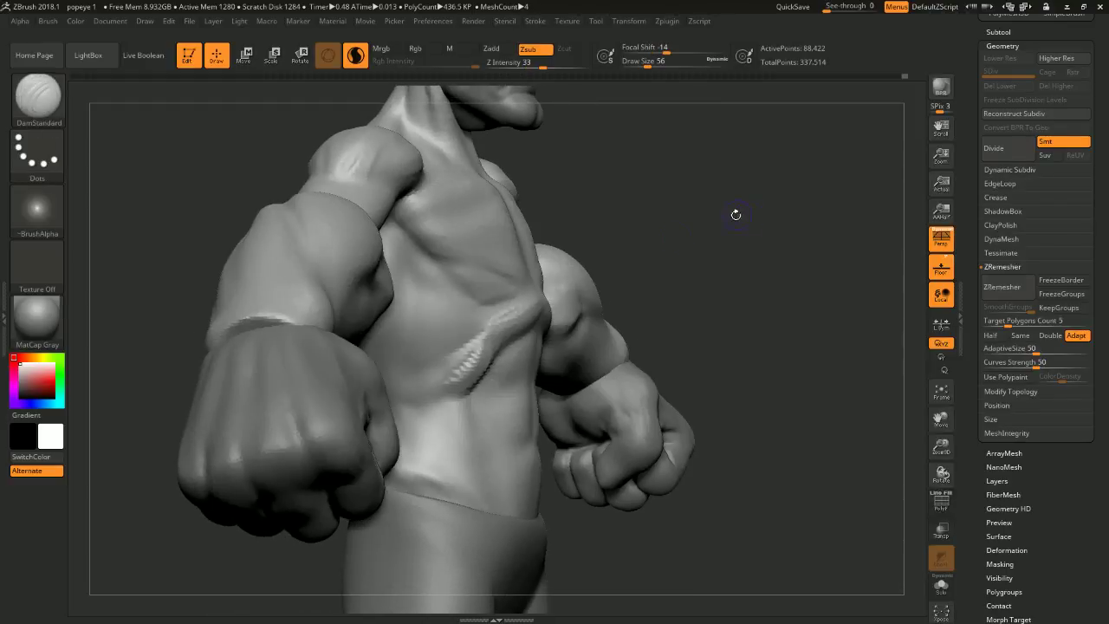
pyautogui.moveTo(445, 280); pyautogui.dragTo(395, 349)
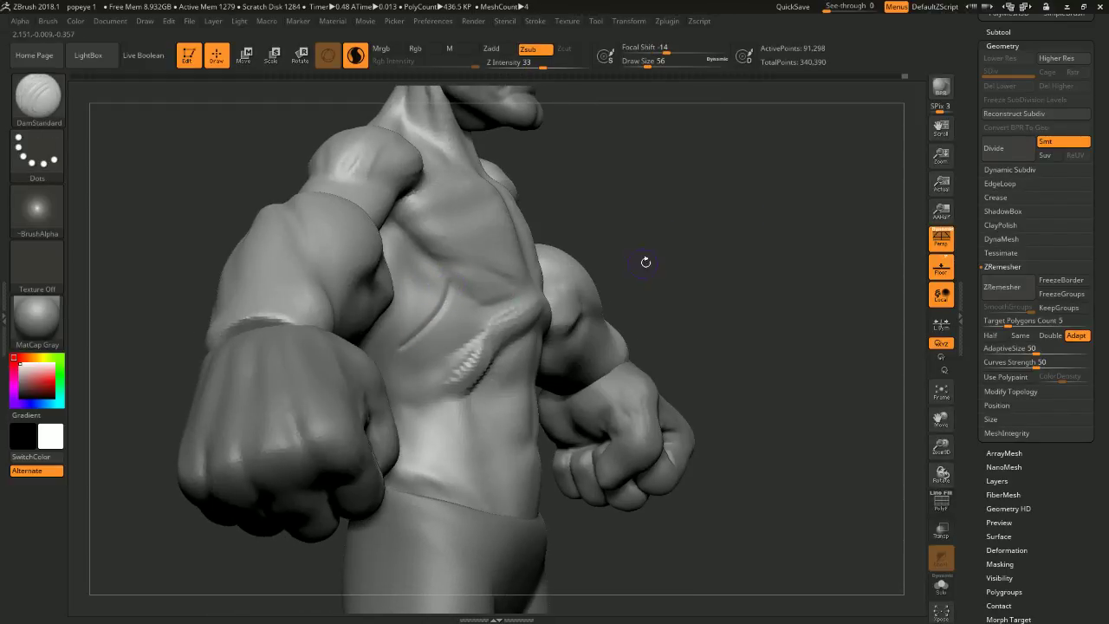
pyautogui.moveTo(437, 299); pyautogui.dragTo(397, 341)
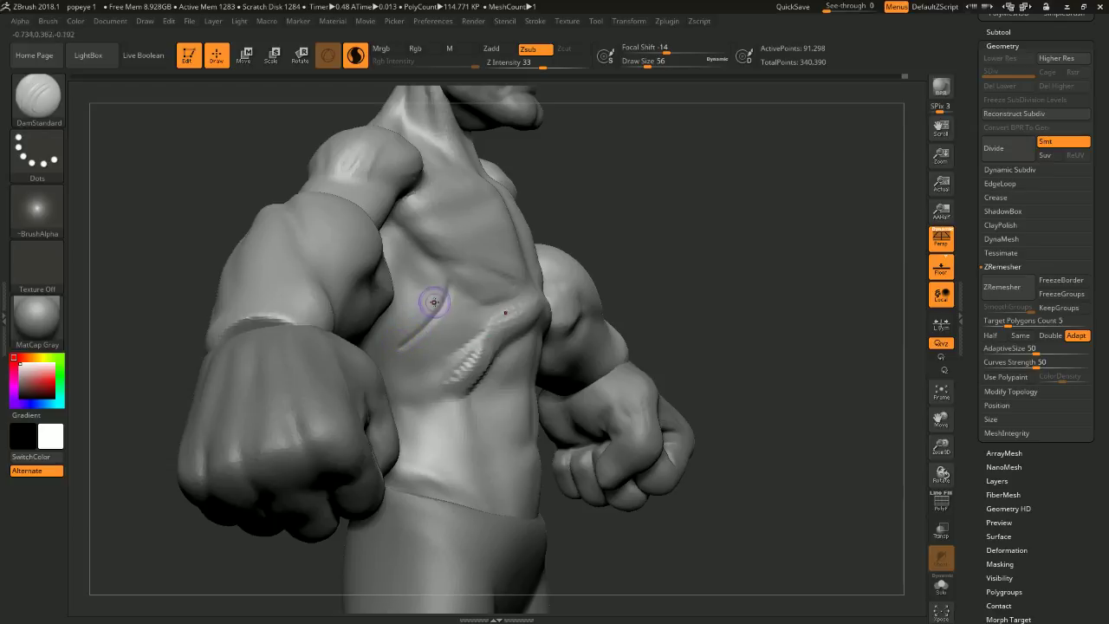
pyautogui.hotkey('ctrl', 'z')
# - Set the draw size to 77 and build up three short serratus bumps on the side of the rib cage with ClayBuildup
pyautogui.moveTo(599, 217)
pyautogui.mouseDown()
pyautogui.moveTo(635, 212)
pyautogui.moveTo(614, 204)
pyautogui.moveTo(598, 234)
pyautogui.mouseUp()
pyautogui.press('space')
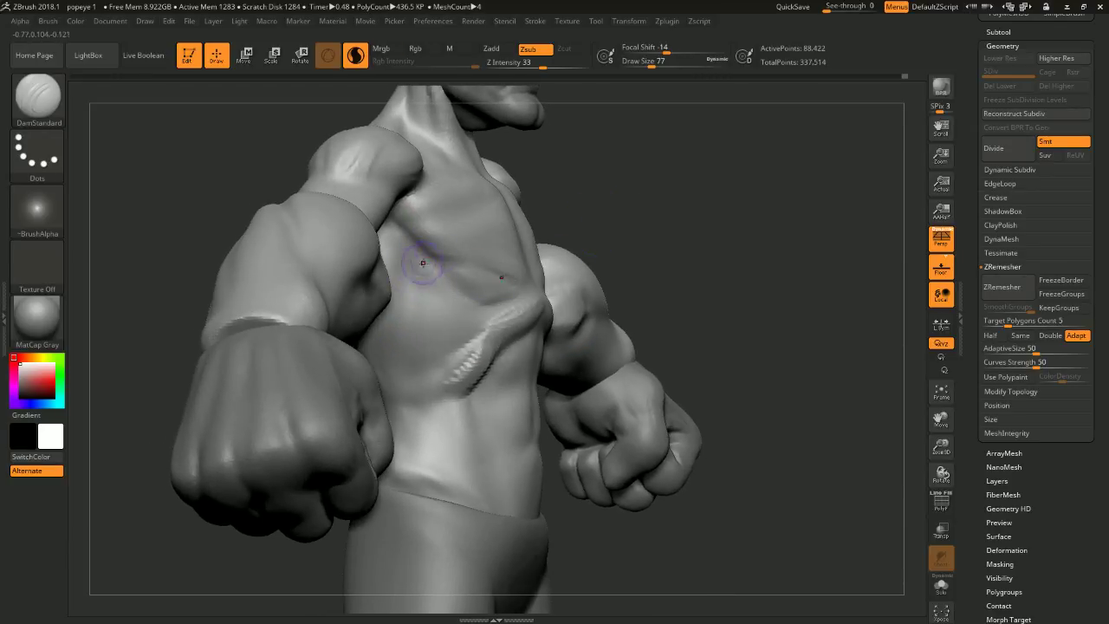
pyautogui.press('e')
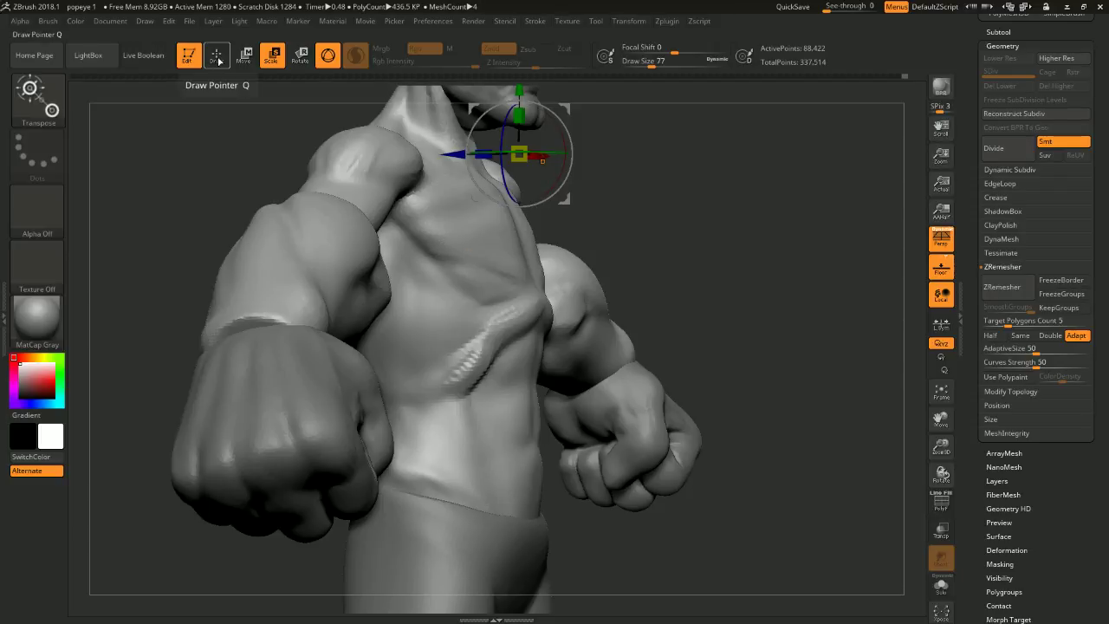
pyautogui.click(217, 57)
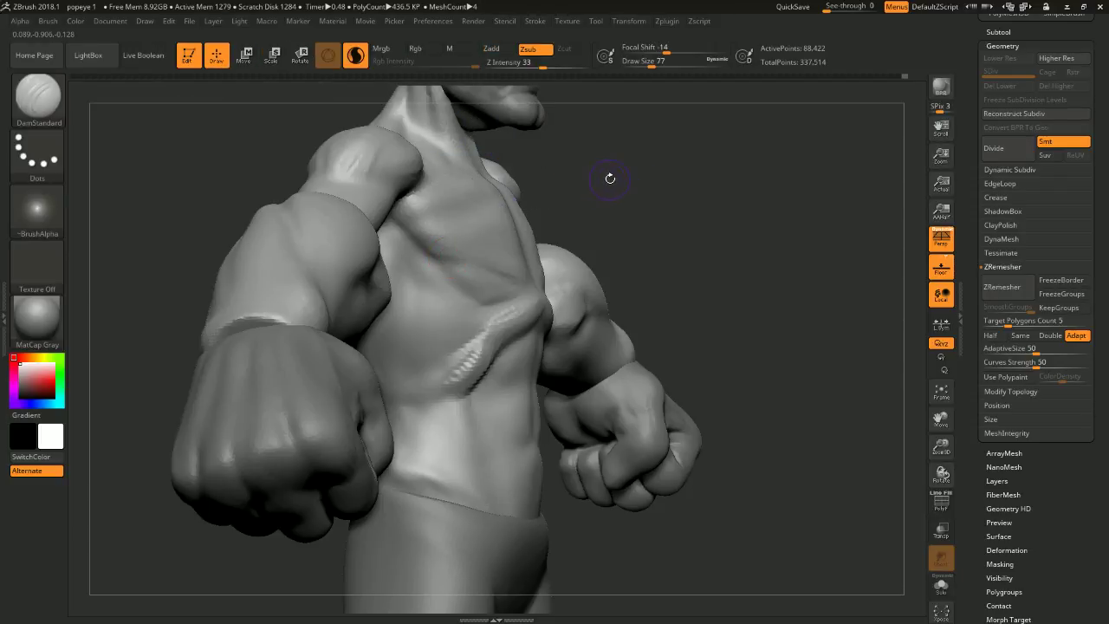
pyautogui.moveTo(675, 184); pyautogui.dragTo(666, 195)
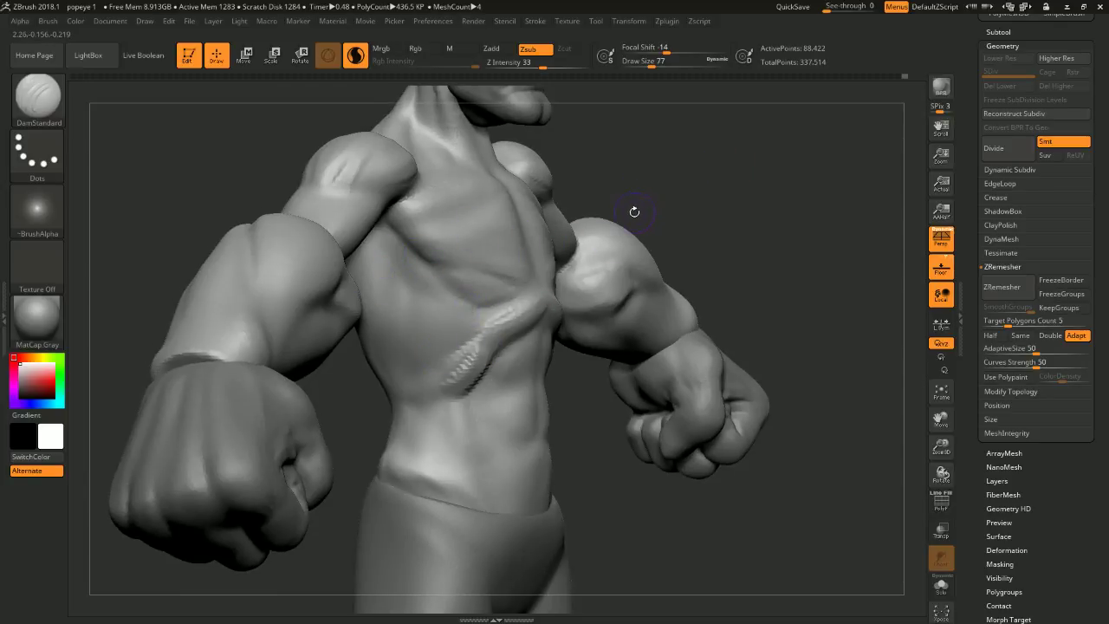
pyautogui.press('b')
pyautogui.press('c')
pyautogui.press('b')
pyautogui.moveTo(644, 225)
pyautogui.mouseDown()
pyautogui.moveTo(621, 216)
pyautogui.moveTo(579, 227)
pyautogui.mouseUp()
pyautogui.moveTo(408, 289)
pyautogui.mouseDown()
pyautogui.moveTo(451, 293)
pyautogui.moveTo(404, 338)
pyautogui.moveTo(421, 348)
pyautogui.mouseUp()
pyautogui.moveTo(731, 272)
pyautogui.mouseDown()
pyautogui.moveTo(656, 380)
pyautogui.moveTo(606, 351)
pyautogui.mouseUp()
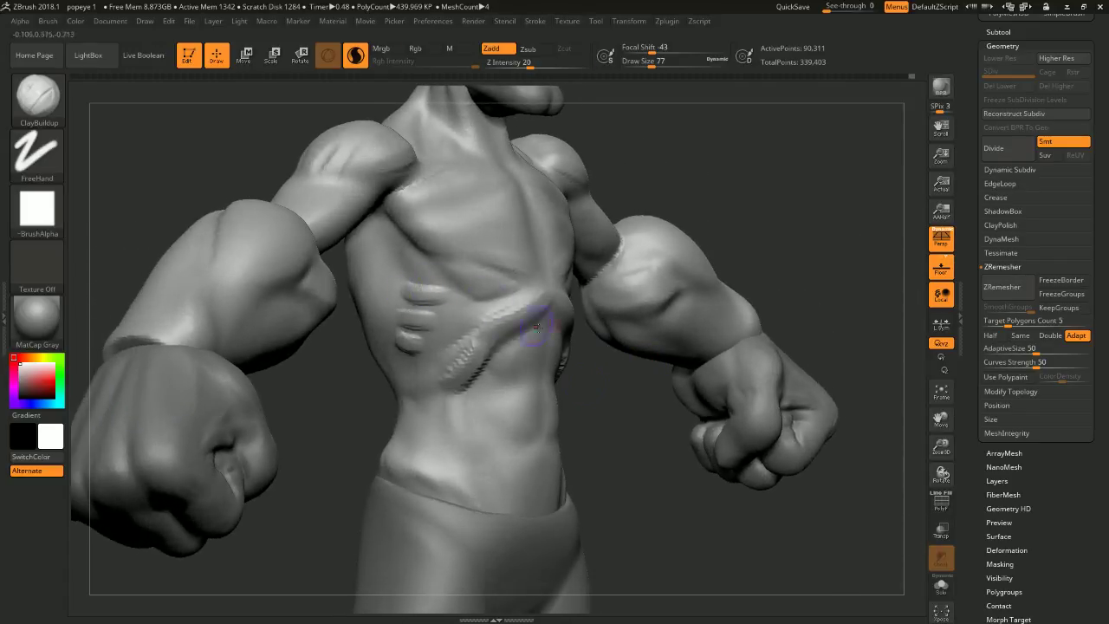
# - Reinforce the three serratus bumps on the side of the rib cage with ClayBuildup at draw size 77
pyautogui.keyDown('shift'); pyautogui.moveTo(536, 326); pyautogui.dragTo(415, 310); pyautogui.keyUp('shift')
pyautogui.moveTo(332, 372); pyautogui.dragTo(398, 294)
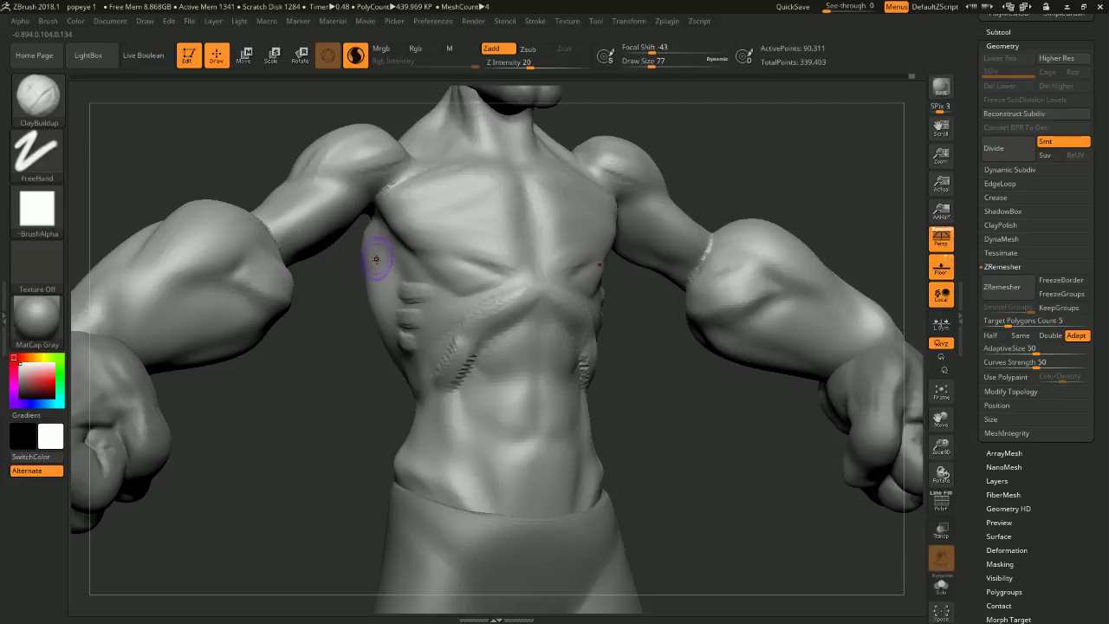
pyautogui.moveTo(625, 378); pyautogui.dragTo(693, 371)
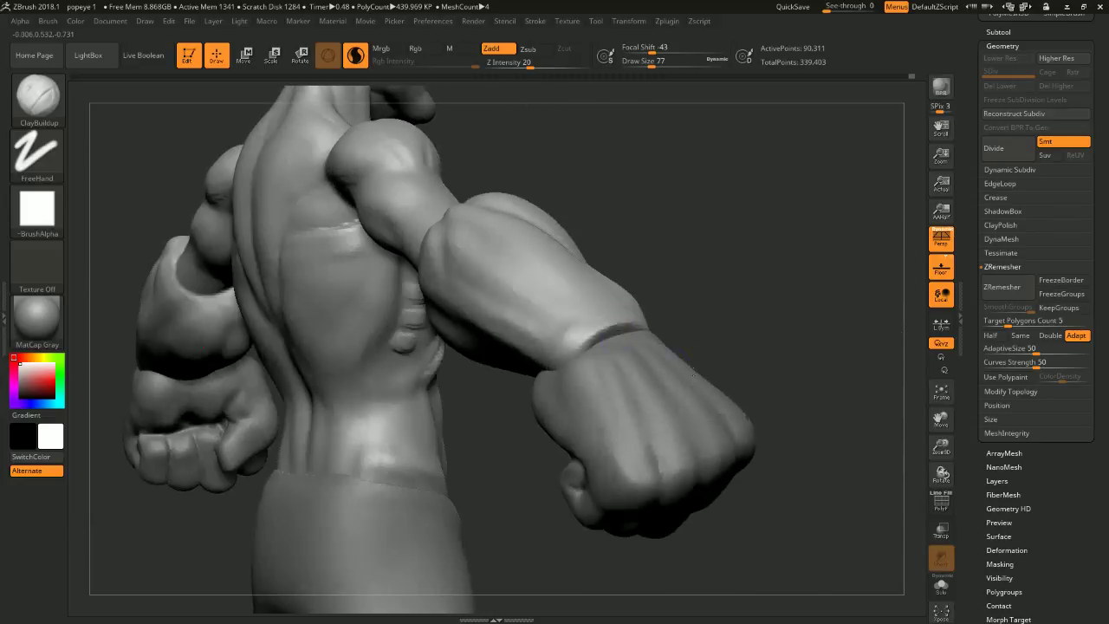
pyautogui.moveTo(661, 223)
pyautogui.mouseDown()
pyautogui.moveTo(681, 211)
pyautogui.moveTo(728, 214)
pyautogui.mouseUp()
pyautogui.moveTo(475, 357)
pyautogui.mouseDown()
pyautogui.moveTo(403, 334)
pyautogui.moveTo(350, 346)
pyautogui.moveTo(374, 343)
pyautogui.mouseUp()
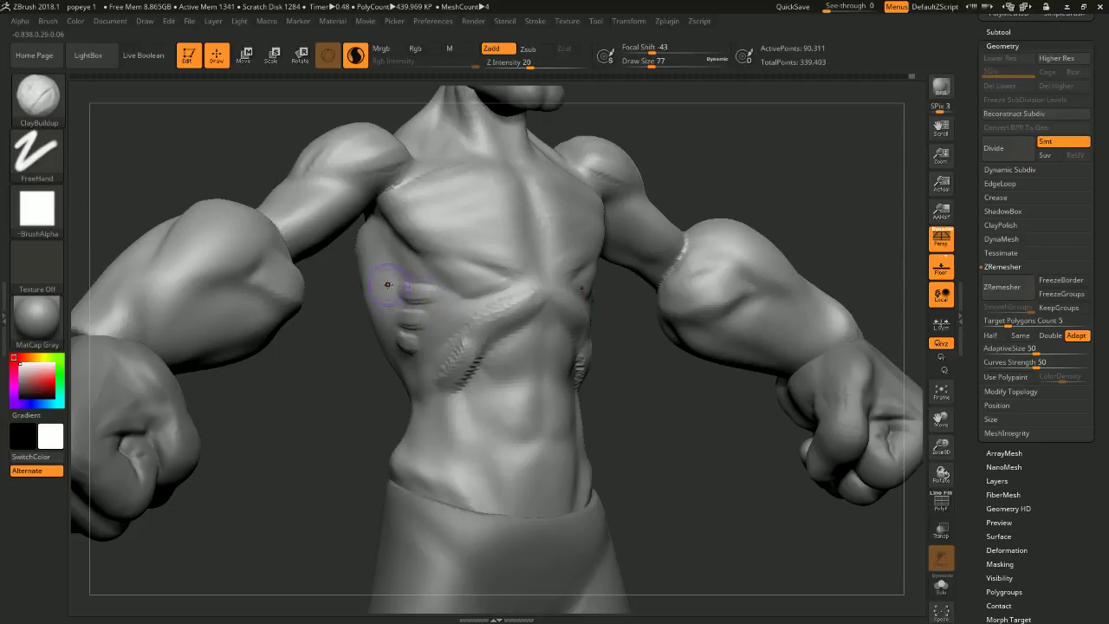
pyautogui.moveTo(332, 347)
pyautogui.mouseDown()
pyautogui.moveTo(419, 311)
pyautogui.moveTo(405, 294)
pyautogui.mouseUp()
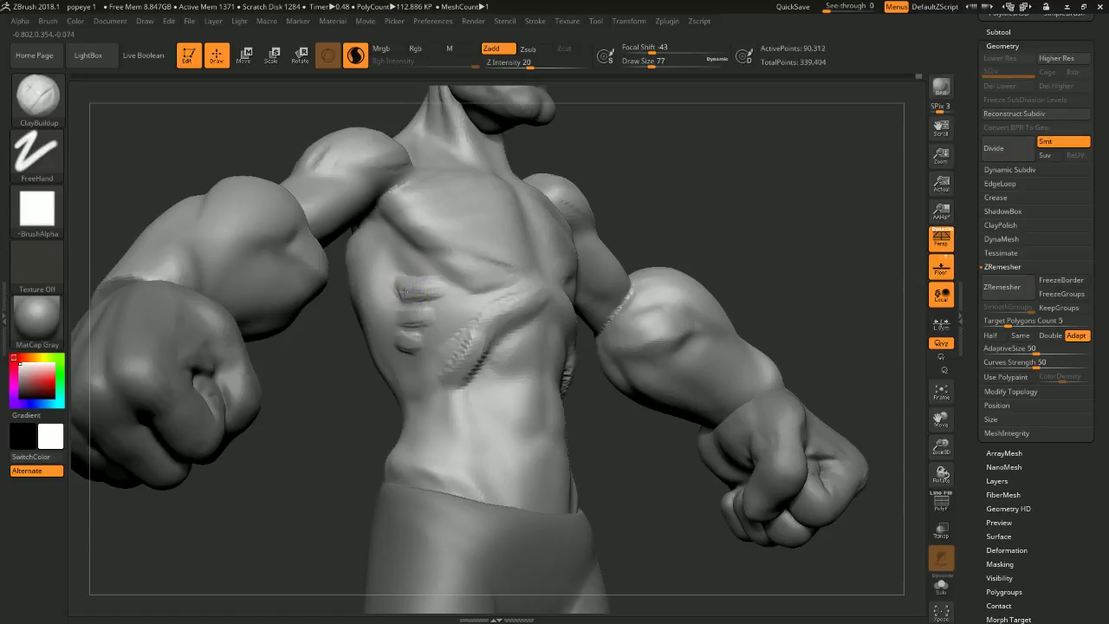
pyautogui.moveTo(426, 292)
pyautogui.mouseDown()
pyautogui.moveTo(383, 310)
pyautogui.moveTo(411, 315)
pyautogui.mouseUp()
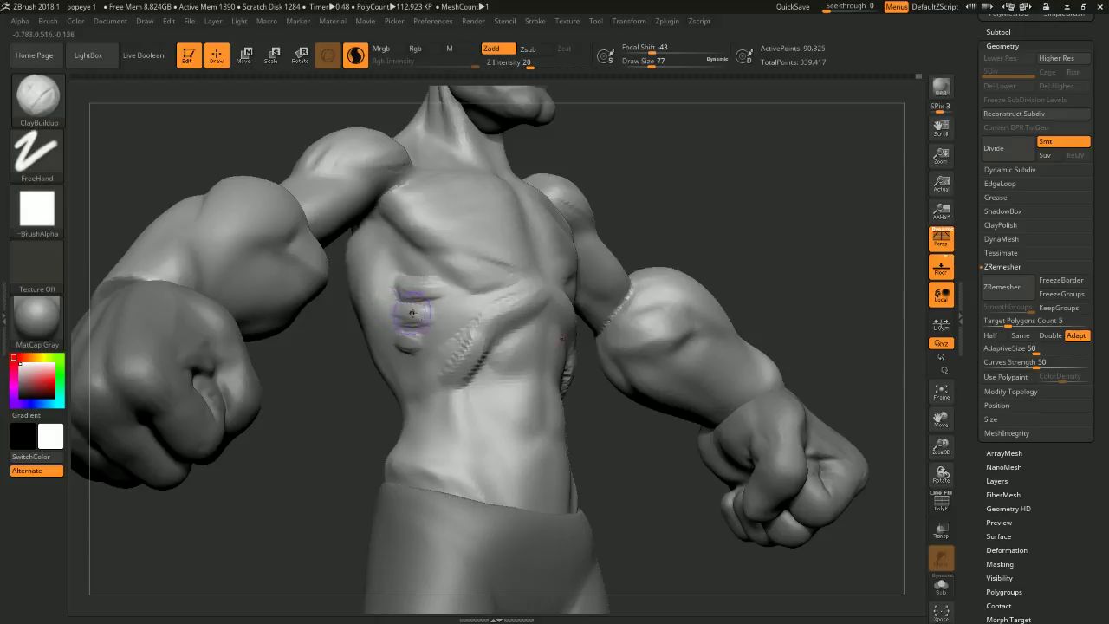
pyautogui.moveTo(408, 340); pyautogui.dragTo(632, 292, button='right')
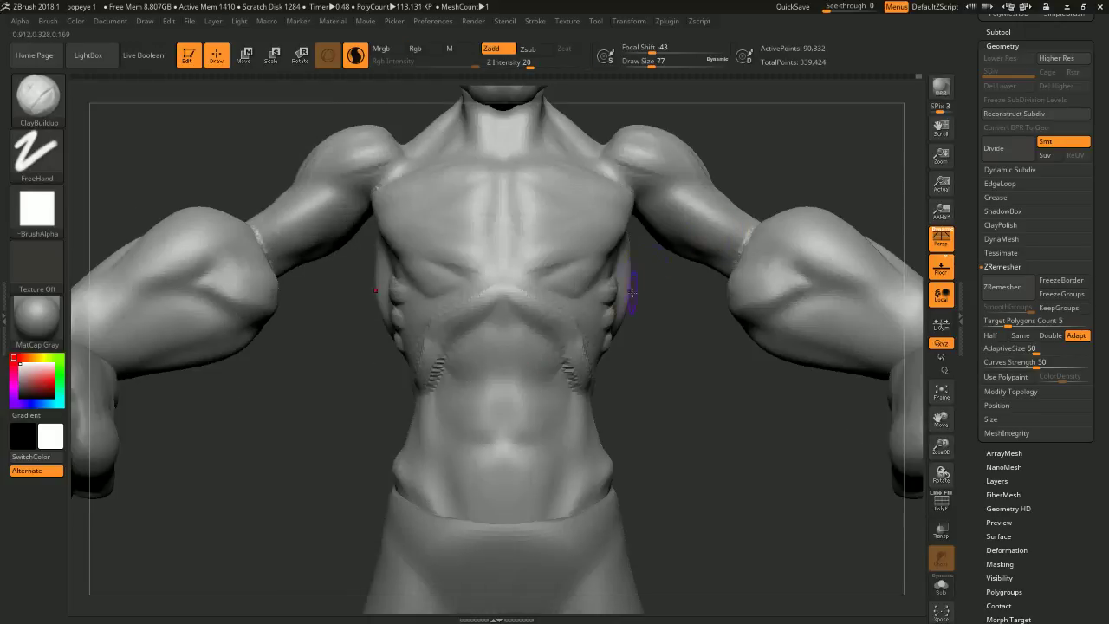
pyautogui.moveTo(673, 347); pyautogui.dragTo(581, 326, button='right')
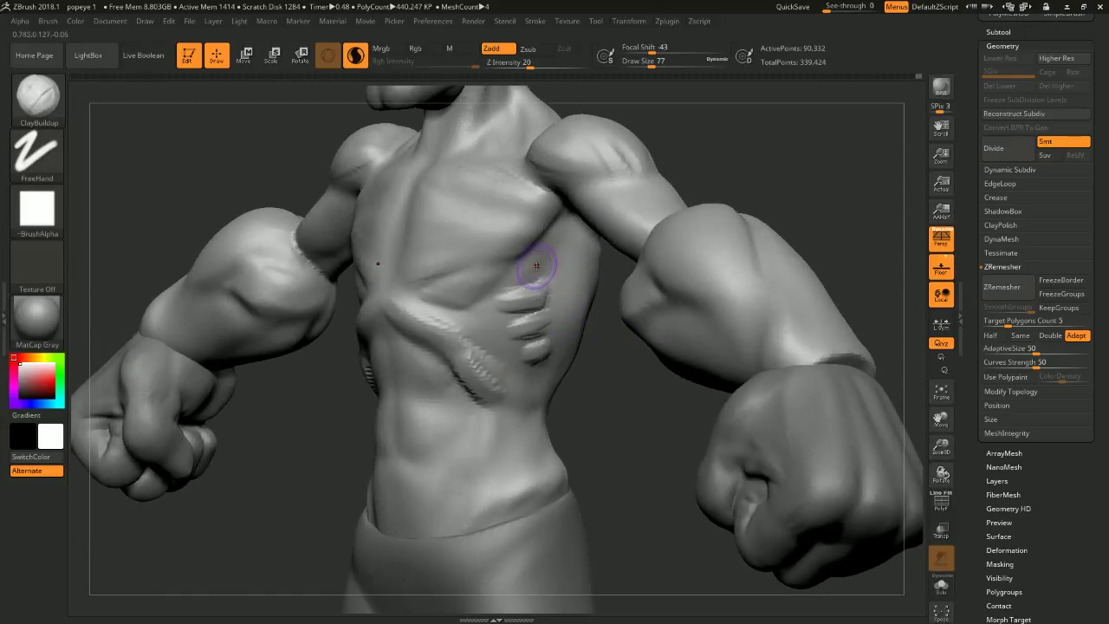
# - Undo the last stroke, set the draw size to 80, and thicken the serratus bumps with a fourth one above them
pyautogui.hotkey('ctrl', 'z')
pyautogui.moveTo(539, 291)
pyautogui.mouseDown()
pyautogui.moveTo(512, 290)
pyautogui.moveTo(534, 307)
pyautogui.moveTo(508, 292)
pyautogui.moveTo(518, 318)
pyautogui.mouseUp()
pyautogui.press('space')
pyautogui.moveTo(521, 357)
pyautogui.mouseDown()
pyautogui.moveTo(539, 347)
pyautogui.moveTo(528, 272)
pyautogui.moveTo(525, 338)
pyautogui.moveTo(537, 355)
pyautogui.mouseUp()
pyautogui.moveTo(600, 369)
pyautogui.mouseDown()
pyautogui.moveTo(607, 401)
pyautogui.moveTo(348, 230)
pyautogui.moveTo(334, 247)
pyautogui.moveTo(346, 286)
pyautogui.moveTo(330, 308)
pyautogui.moveTo(350, 297)
pyautogui.moveTo(336, 327)
pyautogui.mouseUp()
pyautogui.moveTo(540, 389); pyautogui.dragTo(593, 423)
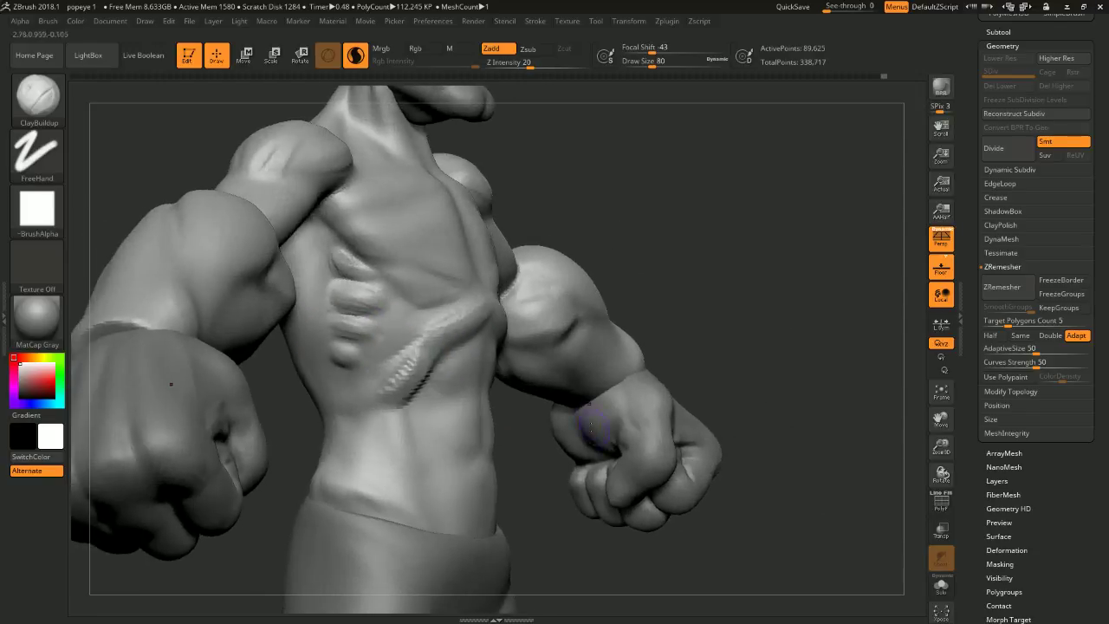
# - Reshape the serratus bumps with the Move brush, reducing the draw size to 101 and 62
pyautogui.press('b')
pyautogui.press('m')
pyautogui.press('v')
pyautogui.press('space')
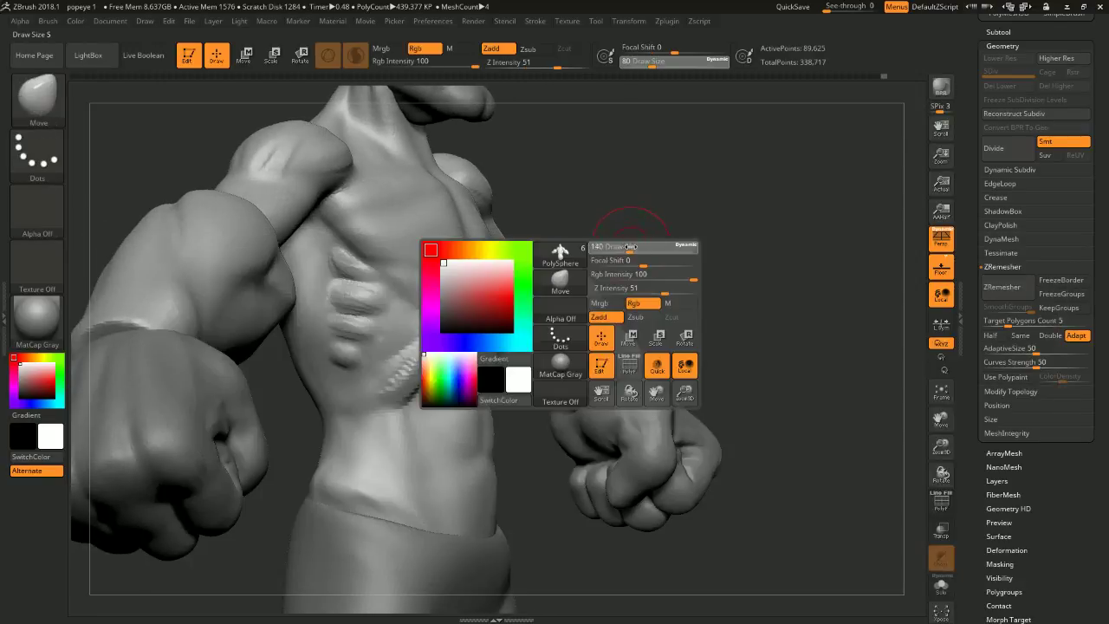
pyautogui.moveTo(347, 308); pyautogui.dragTo(338, 309)
pyautogui.moveTo(326, 359); pyautogui.dragTo(329, 354)
pyautogui.moveTo(357, 318)
pyautogui.mouseDown()
pyautogui.moveTo(331, 337)
pyautogui.moveTo(342, 361)
pyautogui.mouseUp()
pyautogui.press('space')
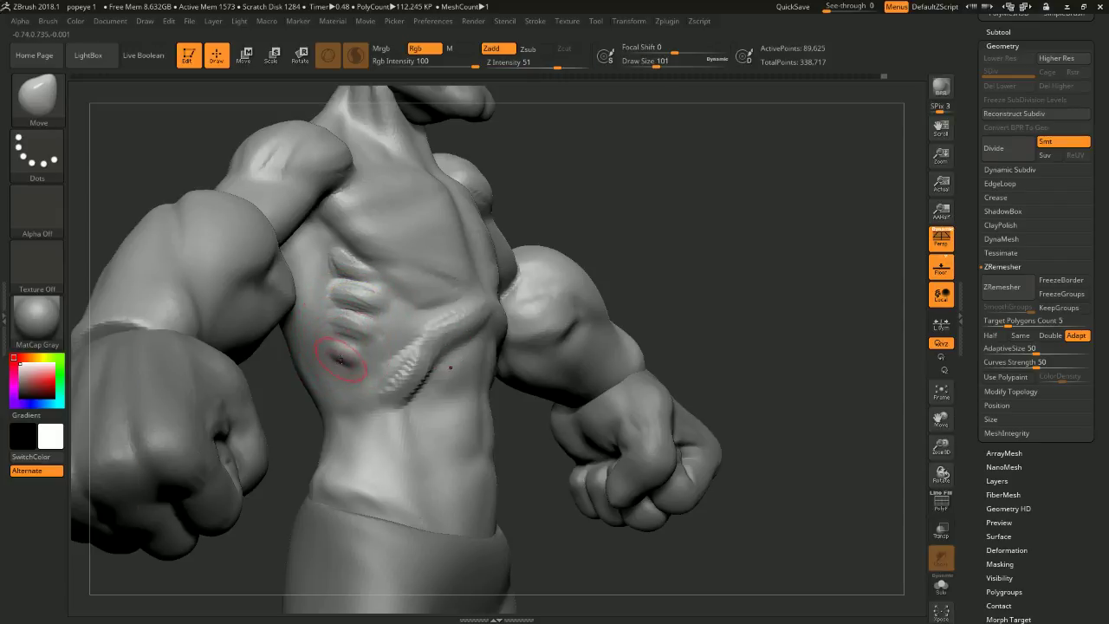
pyautogui.moveTo(338, 288); pyautogui.dragTo(345, 280)
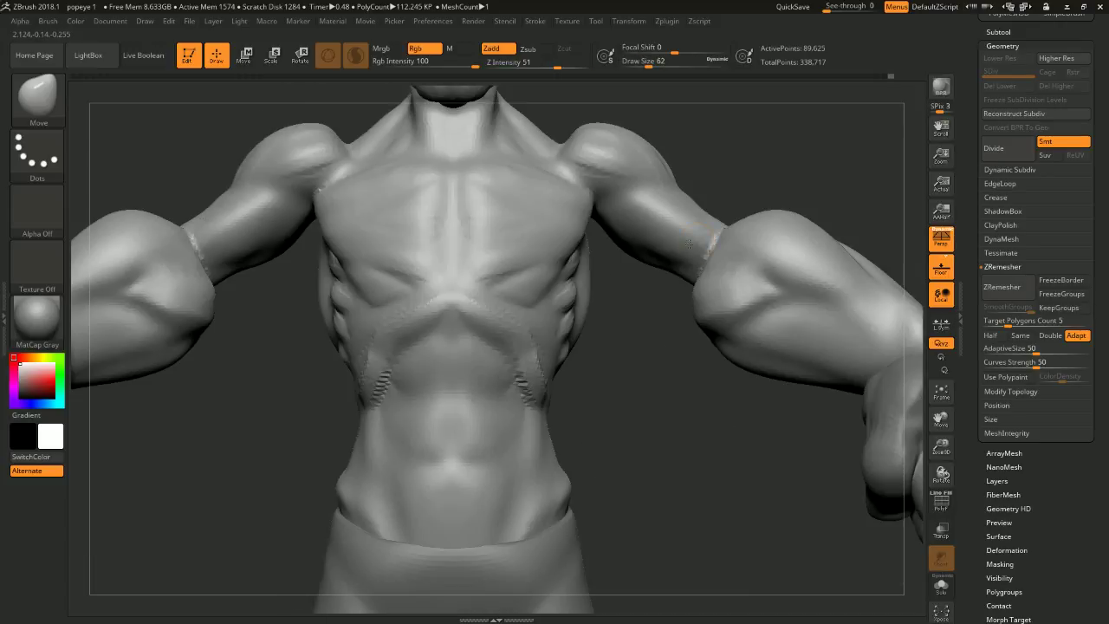
# - Adjust the side contour of the rib cage with the Move brush at draw size 128
pyautogui.keyDown('alt'); pyautogui.moveTo(669, 402); pyautogui.dragTo(594, 387); pyautogui.keyUp('alt')
pyautogui.press('space')
pyautogui.click(560, 325)
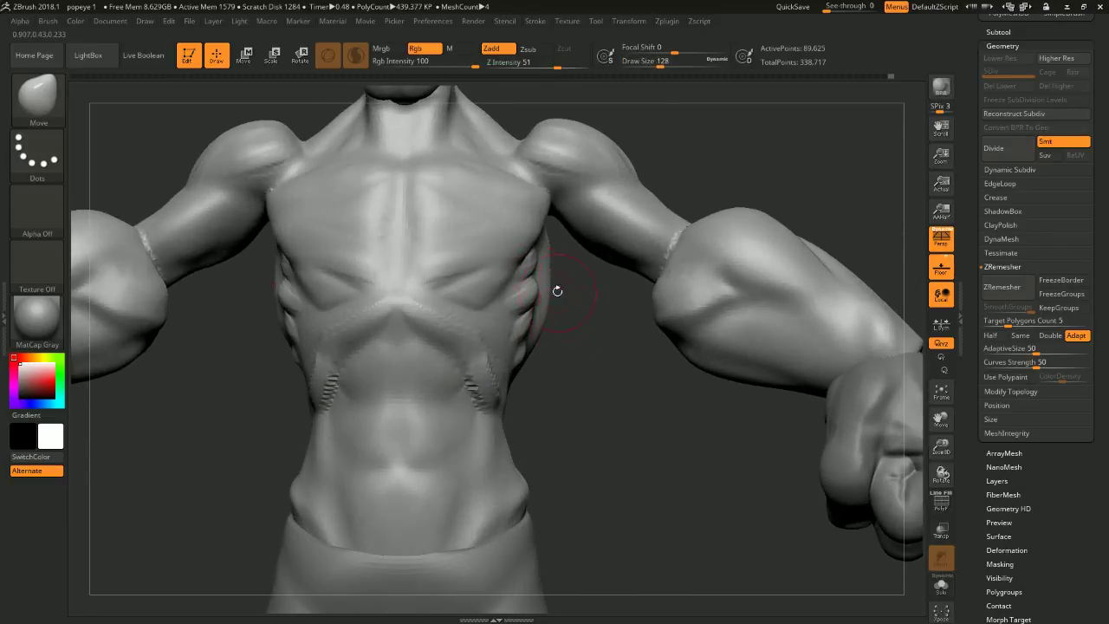
pyautogui.moveTo(586, 290); pyautogui.dragTo(549, 286)
# - Refine the upper serratus bumps below the armpit with the Move brush at draw sizes 94 and 51
pyautogui.press('space')
pyautogui.click(542, 267)
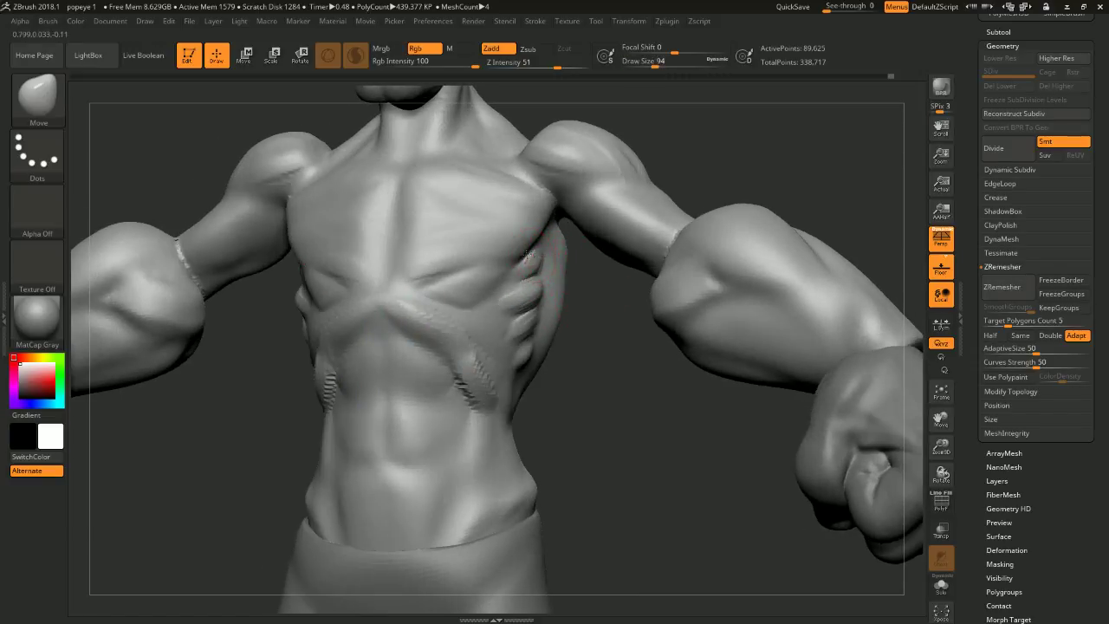
pyautogui.moveTo(563, 268); pyautogui.dragTo(588, 318, button='right')
pyautogui.moveTo(587, 321); pyautogui.dragTo(533, 260)
pyautogui.moveTo(603, 343); pyautogui.dragTo(545, 299)
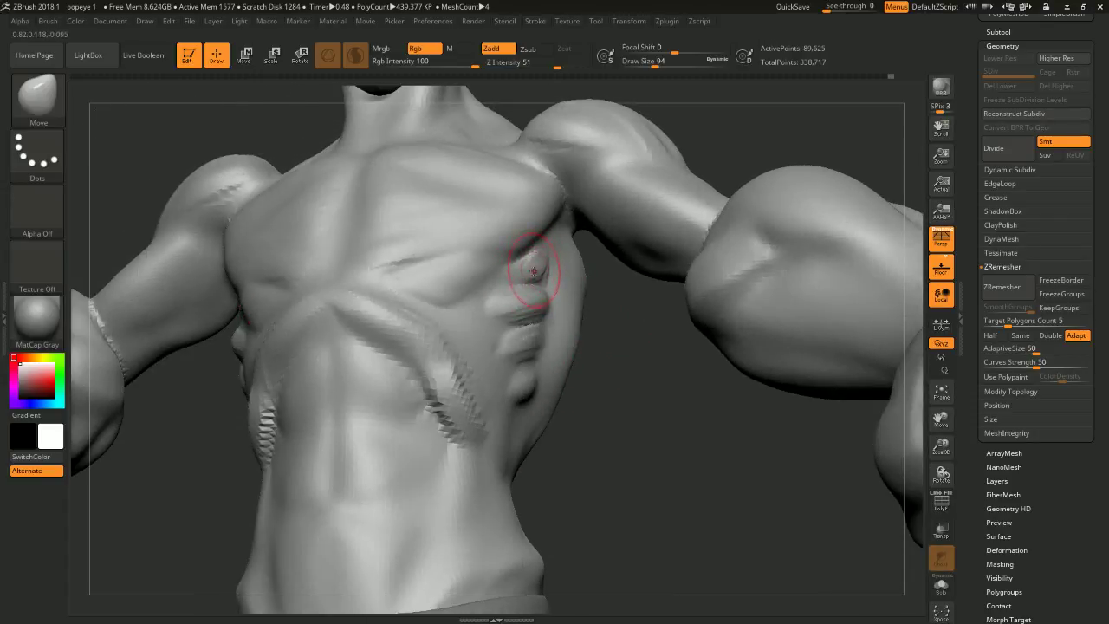
pyautogui.moveTo(603, 286); pyautogui.dragTo(616, 316)
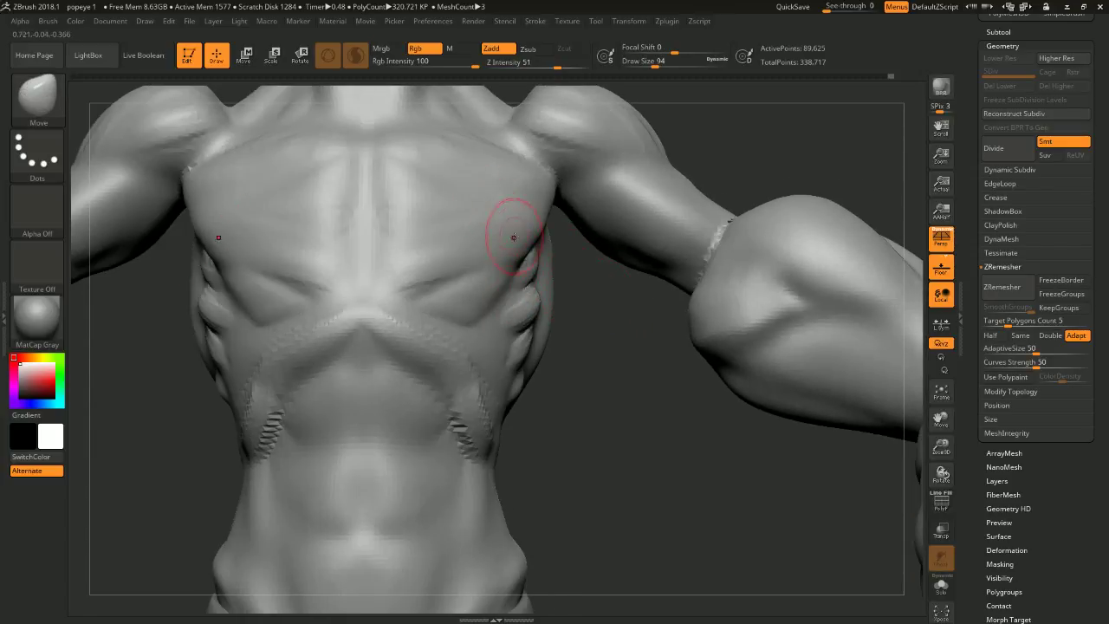
pyautogui.moveTo(560, 283)
pyautogui.mouseDown()
pyautogui.moveTo(549, 275)
pyautogui.moveTo(567, 289)
pyautogui.mouseUp()
pyautogui.press('space')
pyautogui.moveTo(569, 291); pyautogui.dragTo(559, 291)
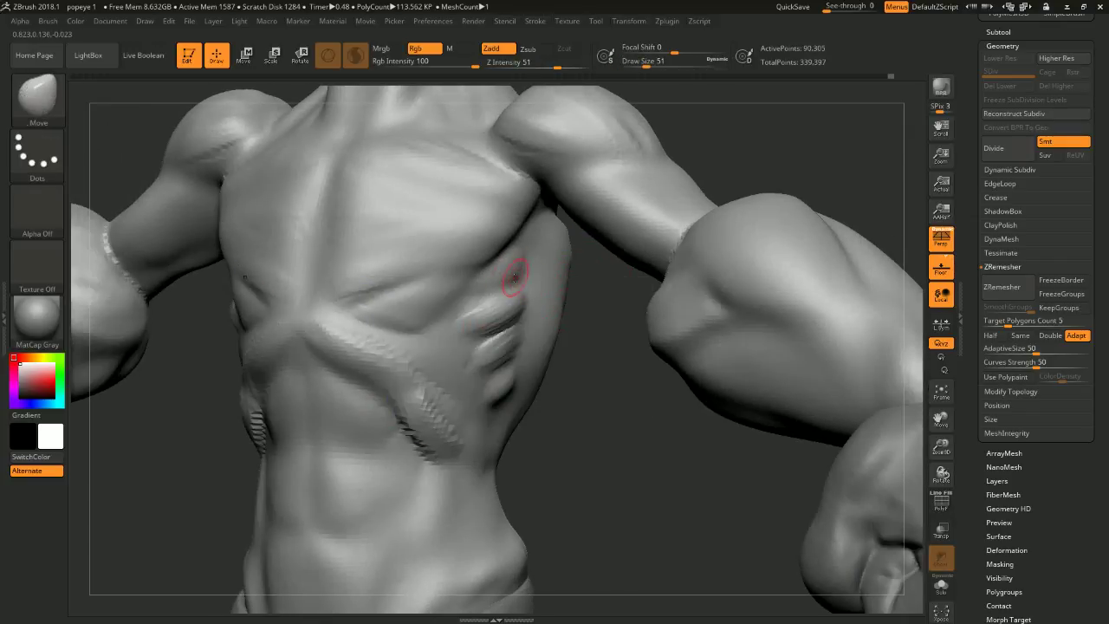
# - Build up the top serratus bump with ClayBuildup at draw size 65 and smooth it into the side of the torso
pyautogui.press('b')
pyautogui.press('c')
pyautogui.press('b')
pyautogui.moveTo(593, 305)
pyautogui.mouseDown()
pyautogui.moveTo(504, 254)
pyautogui.moveTo(473, 294)
pyautogui.moveTo(521, 252)
pyautogui.moveTo(479, 289)
pyautogui.mouseUp()
pyautogui.moveTo(530, 248)
pyautogui.keyDown('shift'); pyautogui.mouseDown()
pyautogui.moveTo(501, 285)
pyautogui.moveTo(536, 285)
pyautogui.mouseUp(); pyautogui.keyUp('shift')
pyautogui.moveTo(580, 404)
pyautogui.keyDown('shift'); pyautogui.mouseDown()
pyautogui.moveTo(596, 376)
pyautogui.moveTo(500, 359)
pyautogui.mouseUp(); pyautogui.keyUp('shift')
pyautogui.moveTo(593, 348); pyautogui.dragTo(534, 304)
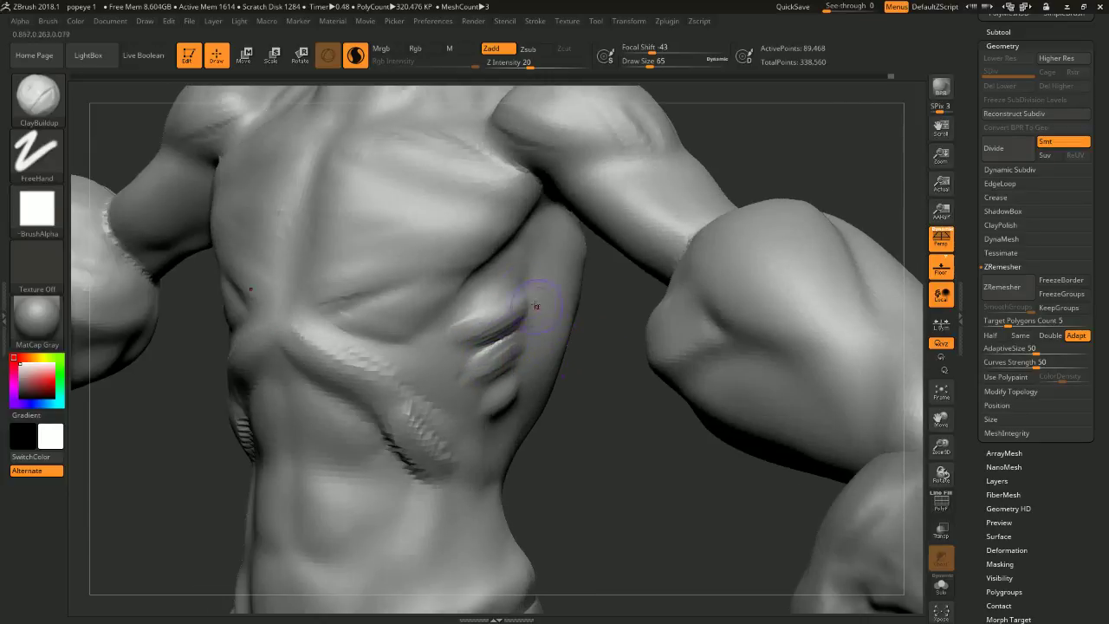
pyautogui.moveTo(606, 347); pyautogui.dragTo(582, 295)
# - Sculpt thin muscle strands along the lower pectoral edge with ClayBuildup, running from the sternum towards the side
pyautogui.moveTo(445, 285)
pyautogui.mouseDown()
pyautogui.moveTo(459, 274)
pyautogui.moveTo(377, 298)
pyautogui.mouseUp()
pyautogui.moveTo(587, 358); pyautogui.dragTo(505, 322)
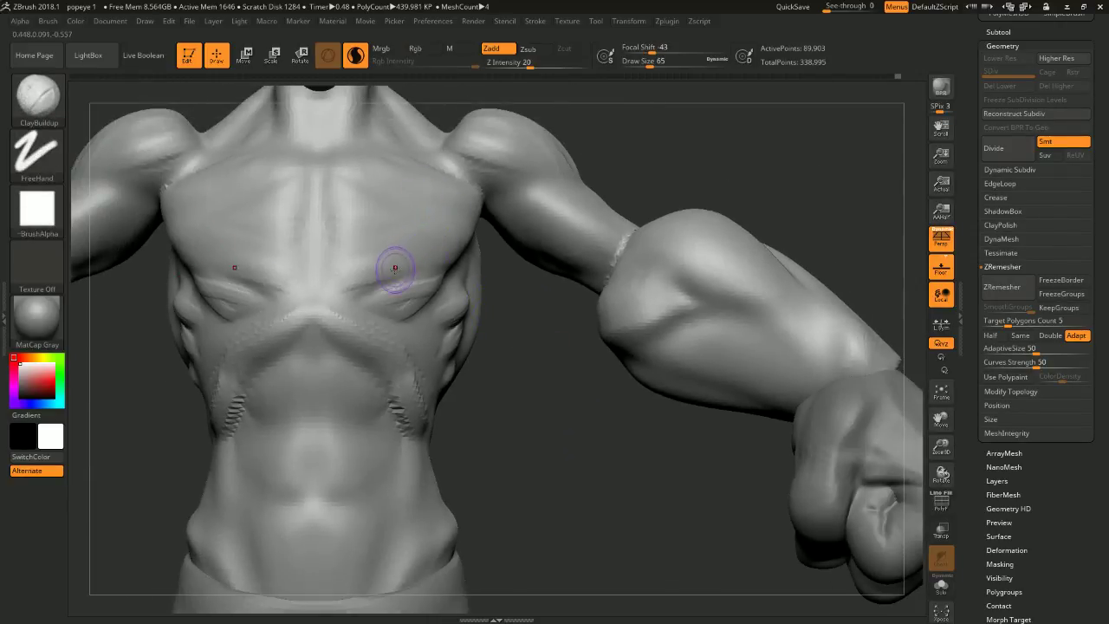
pyautogui.moveTo(537, 377); pyautogui.dragTo(459, 357)
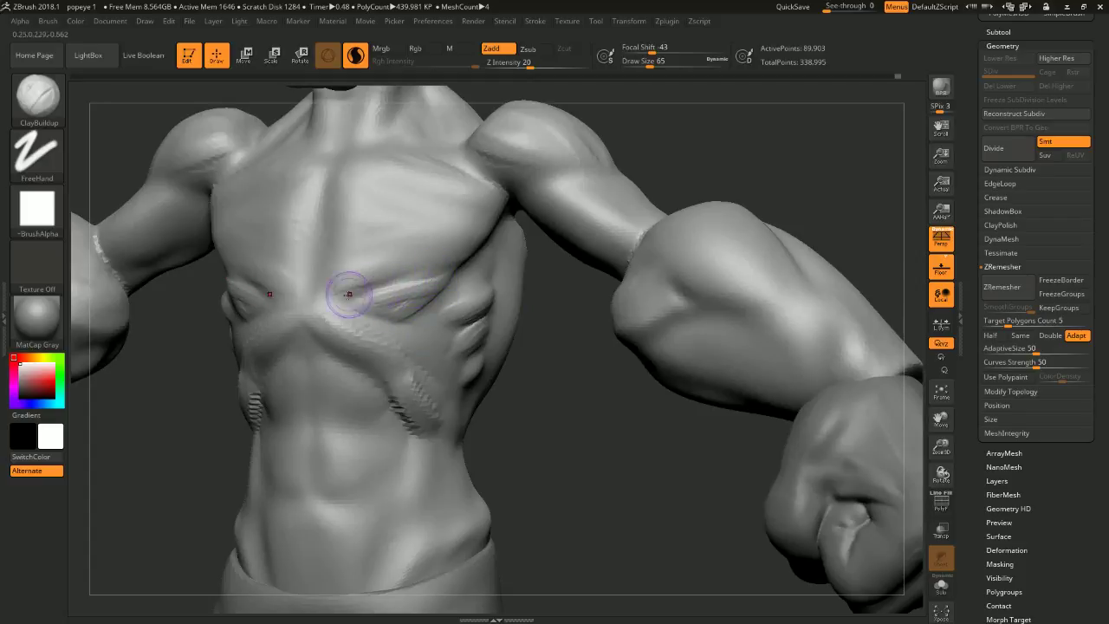
pyautogui.moveTo(572, 347)
pyautogui.keyDown('shift'); pyautogui.mouseDown()
pyautogui.moveTo(459, 266)
pyautogui.moveTo(430, 283)
pyautogui.mouseUp(); pyautogui.keyUp('shift')
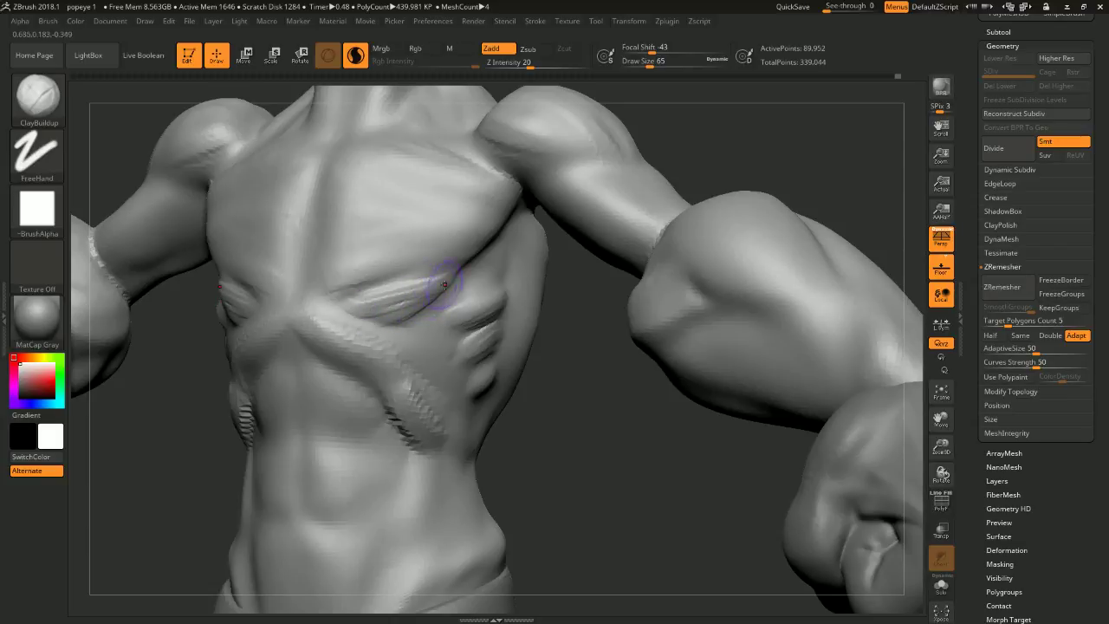
pyautogui.moveTo(556, 319)
pyautogui.mouseDown()
pyautogui.moveTo(568, 323)
pyautogui.moveTo(414, 260)
pyautogui.mouseUp()
pyautogui.moveTo(329, 289); pyautogui.dragTo(420, 257)
# - Set the draw size to 94 and sculpt fanning muscle fibres across the pectorals from the sternum to the armpit
pyautogui.keyDown('alt'); pyautogui.moveTo(527, 323); pyautogui.dragTo(527, 290); pyautogui.keyUp('alt')
pyautogui.press('space')
pyautogui.moveTo(442, 246)
pyautogui.mouseDown()
pyautogui.moveTo(354, 260)
pyautogui.moveTo(324, 249)
pyautogui.mouseUp()
pyautogui.moveTo(432, 227); pyautogui.dragTo(322, 249)
pyautogui.moveTo(433, 226)
pyautogui.mouseDown()
pyautogui.moveTo(352, 201)
pyautogui.moveTo(399, 233)
pyautogui.mouseUp()
pyautogui.moveTo(362, 199)
pyautogui.mouseDown()
pyautogui.moveTo(464, 227)
pyautogui.moveTo(376, 205)
pyautogui.moveTo(371, 178)
pyautogui.moveTo(441, 178)
pyautogui.moveTo(490, 198)
pyautogui.moveTo(500, 188)
pyautogui.mouseUp()
pyautogui.moveTo(544, 260)
pyautogui.mouseDown()
pyautogui.moveTo(564, 280)
pyautogui.moveTo(624, 180)
pyautogui.mouseUp()
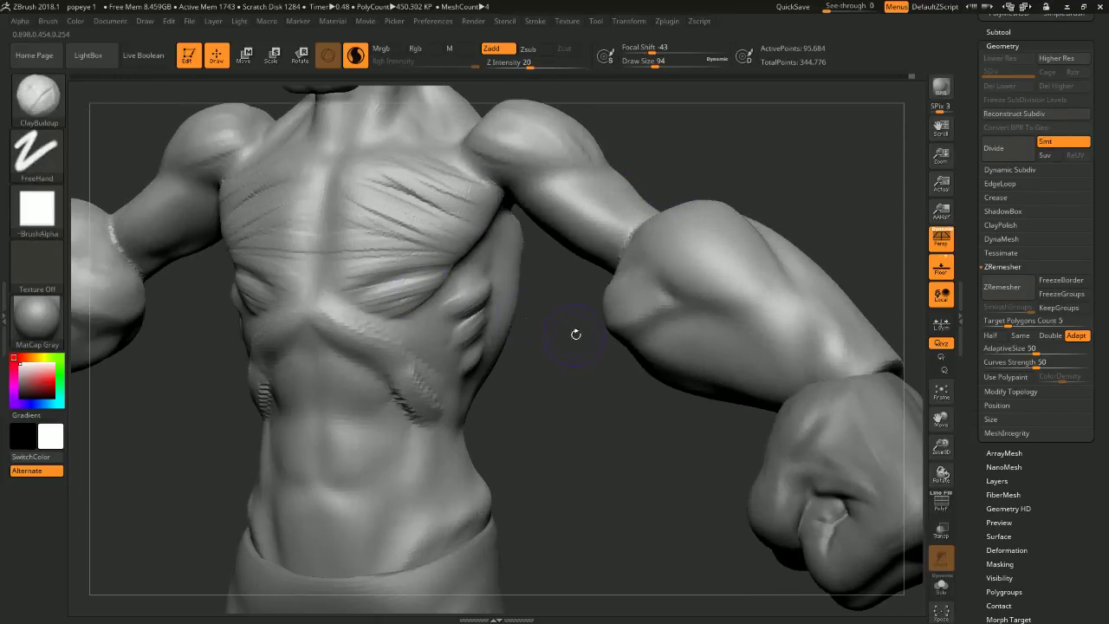
# - Smooth the front of the neck with the Smooth brush at draw size 132
pyautogui.moveTo(694, 165)
pyautogui.mouseDown()
pyautogui.moveTo(737, 153)
pyautogui.moveTo(753, 170)
pyautogui.moveTo(730, 202)
pyautogui.mouseUp()
pyautogui.press('space')
pyautogui.moveTo(704, 178)
pyautogui.mouseDown()
pyautogui.moveTo(735, 171)
pyautogui.moveTo(730, 179)
pyautogui.mouseUp()
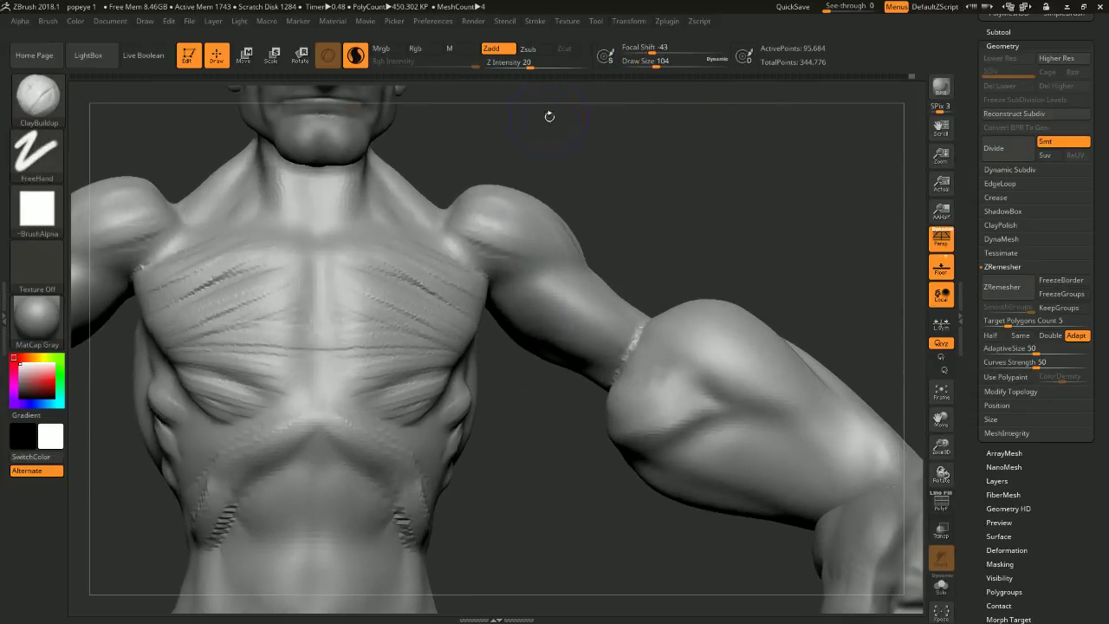
pyautogui.moveTo(568, 118); pyautogui.dragTo(421, 168)
pyautogui.press('shift')
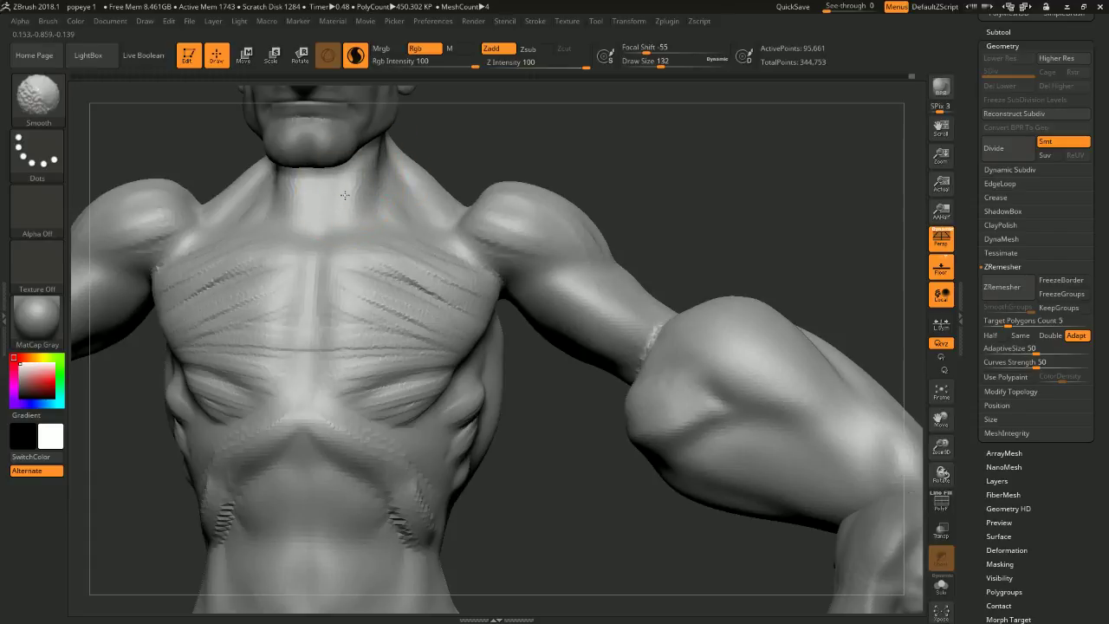
# - Set the draw size to 44 and carve grooves along the neck muscle running from the ear to the sternum
pyautogui.moveTo(478, 118)
pyautogui.mouseDown()
pyautogui.moveTo(421, 138)
pyautogui.moveTo(479, 126)
pyautogui.moveTo(525, 147)
pyautogui.mouseUp()
pyautogui.press('space')
pyautogui.moveTo(440, 156); pyautogui.dragTo(468, 158)
pyautogui.press('[')
pyautogui.press('[')
pyautogui.press('[')
pyautogui.moveTo(375, 206)
pyautogui.keyDown('alt'); pyautogui.mouseDown()
pyautogui.moveTo(361, 210)
pyautogui.moveTo(369, 216)
pyautogui.mouseUp(); pyautogui.keyUp('alt')
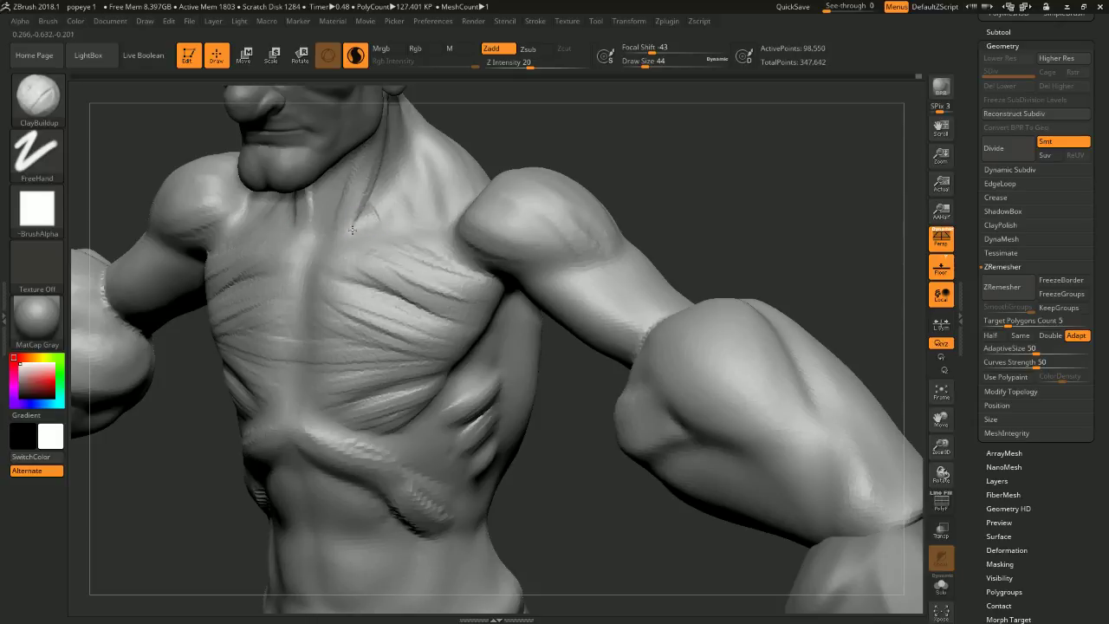
pyautogui.moveTo(543, 138)
pyautogui.mouseDown()
pyautogui.moveTo(512, 154)
pyautogui.moveTo(466, 152)
pyautogui.mouseUp()
pyautogui.moveTo(350, 182)
pyautogui.mouseDown()
pyautogui.moveTo(328, 222)
pyautogui.moveTo(501, 140)
pyautogui.mouseUp()
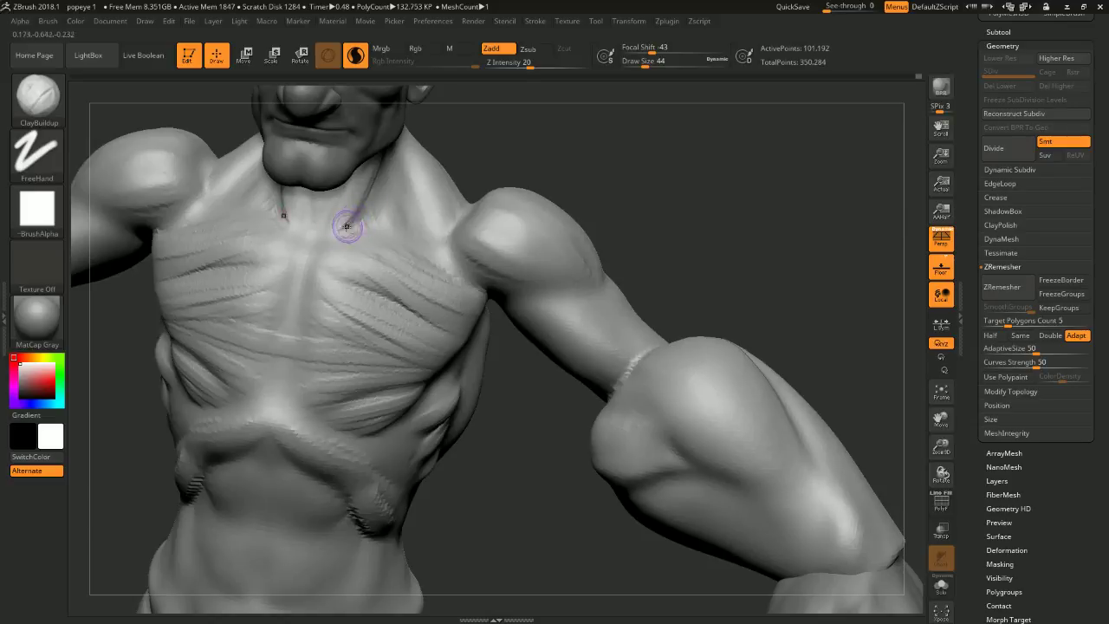
# - Define the top of the sternum at the base of the throat with short ClayBuildup strokes
pyautogui.moveTo(493, 146); pyautogui.dragTo(492, 160)
pyautogui.moveTo(313, 253); pyautogui.dragTo(312, 230)
pyautogui.moveTo(474, 155); pyautogui.dragTo(472, 156)
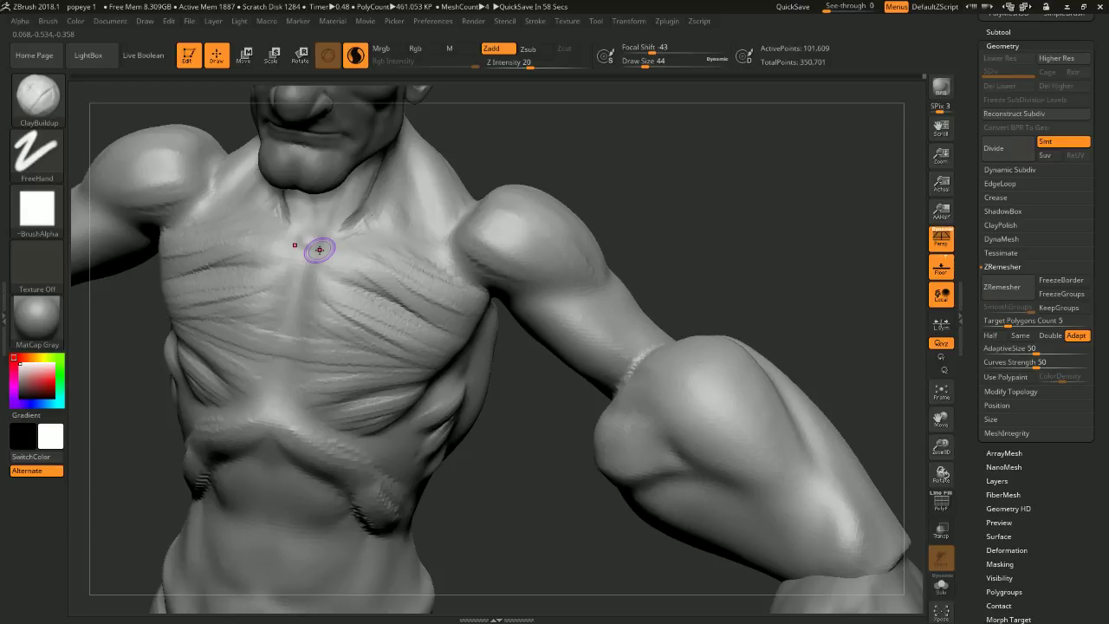
pyautogui.moveTo(558, 150)
pyautogui.mouseDown()
pyautogui.moveTo(574, 139)
pyautogui.moveTo(550, 136)
pyautogui.moveTo(575, 140)
pyautogui.moveTo(508, 190)
pyautogui.moveTo(309, 243)
pyautogui.mouseUp()
# - Sculpt the collarbone from the sternum to the shoulder with ClayBuildup at draw size 44, smoothing its lower edge
pyautogui.press('space')
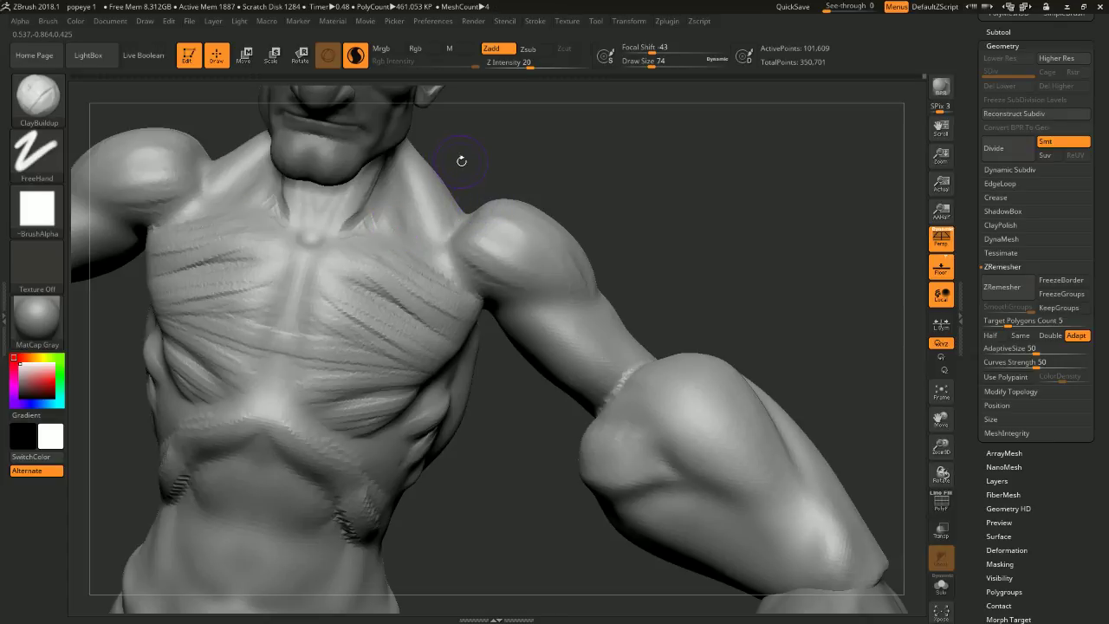
pyautogui.moveTo(581, 164); pyautogui.dragTo(539, 211)
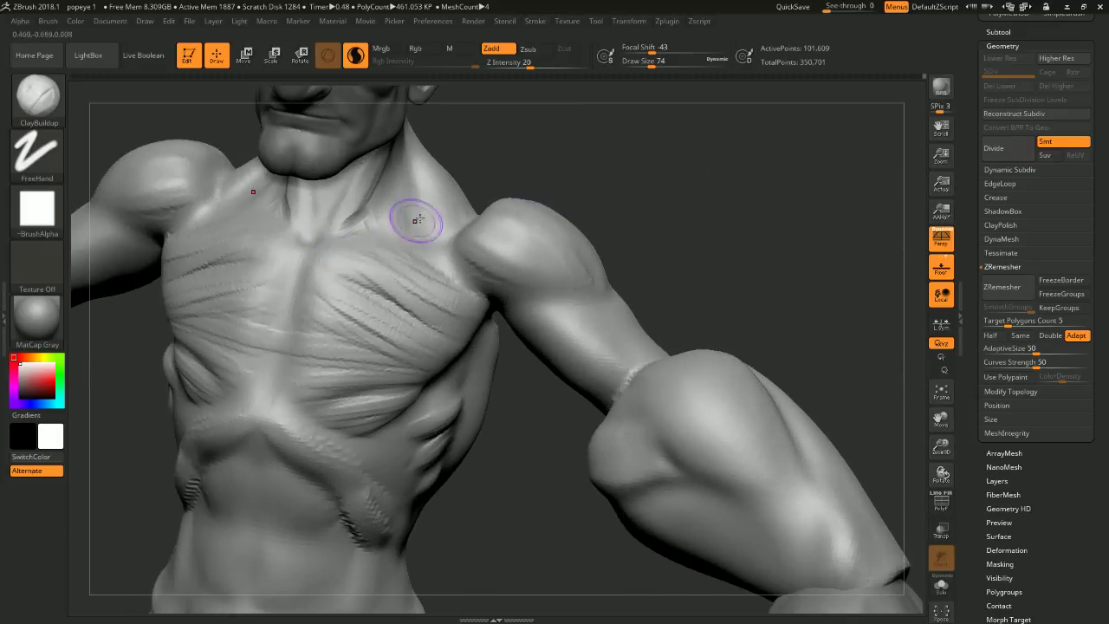
pyautogui.moveTo(518, 181); pyautogui.dragTo(535, 240)
pyautogui.press('space')
pyautogui.moveTo(600, 163)
pyautogui.mouseDown()
pyautogui.moveTo(324, 255)
pyautogui.moveTo(427, 246)
pyautogui.moveTo(401, 249)
pyautogui.moveTo(436, 256)
pyautogui.moveTo(421, 257)
pyautogui.mouseUp()
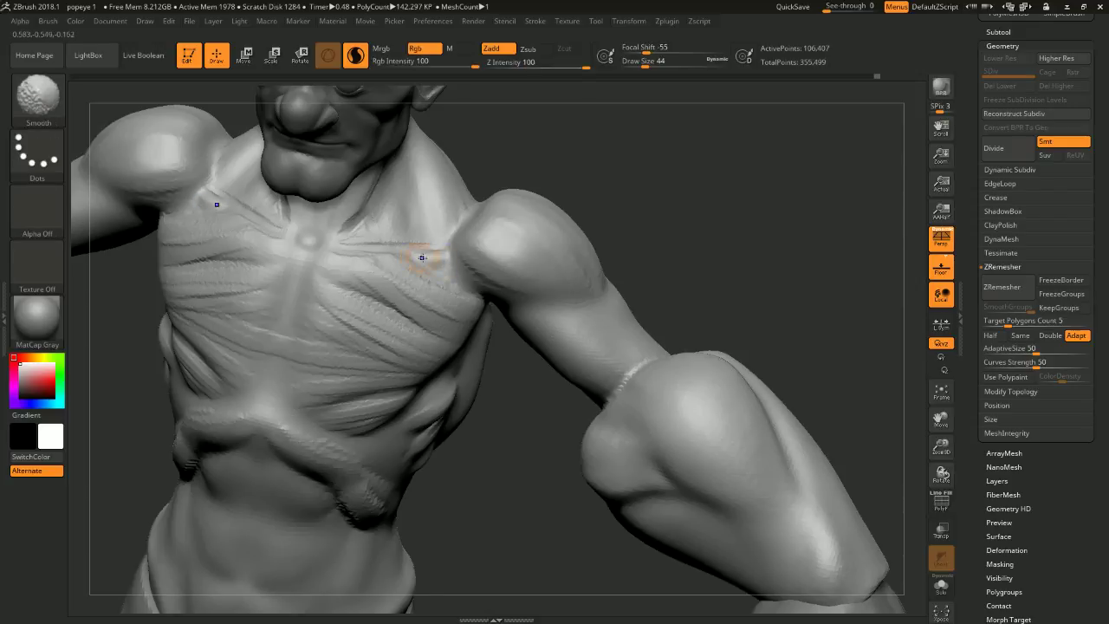
pyautogui.moveTo(584, 211)
pyautogui.keyDown('shift'); pyautogui.mouseDown()
pyautogui.moveTo(660, 179)
pyautogui.moveTo(503, 221)
pyautogui.mouseUp(); pyautogui.keyUp('shift')
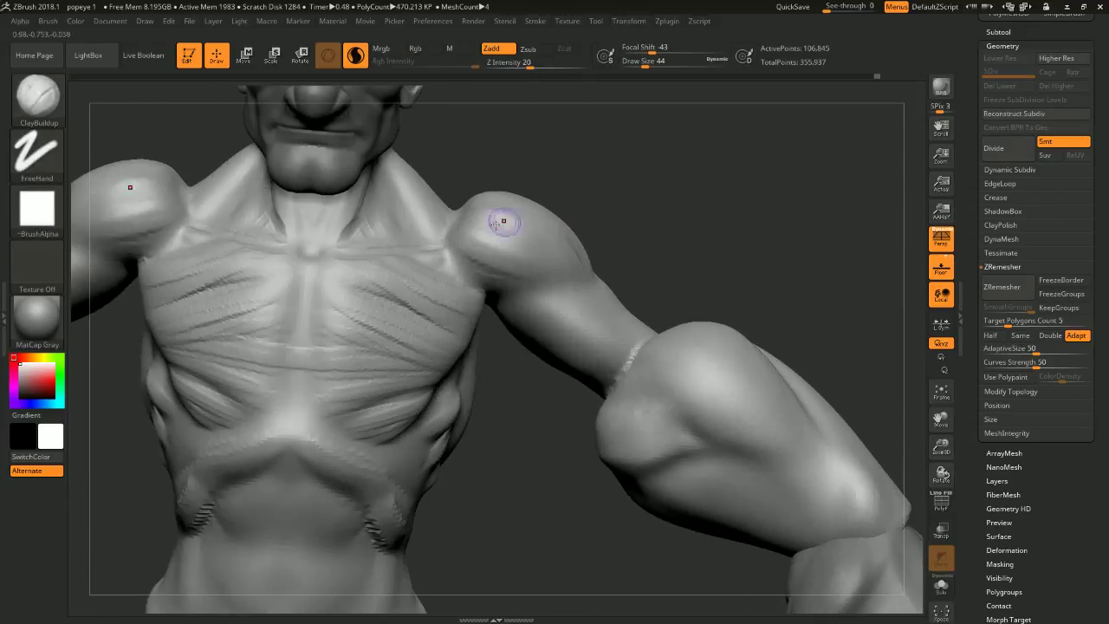
# - Set the draw size to 74, build up the shoulder junction and the side of the neck, and smooth the neck strokes
pyautogui.press('s')
pyautogui.moveTo(448, 252); pyautogui.dragTo(513, 261)
pyautogui.moveTo(617, 195)
pyautogui.mouseDown()
pyautogui.moveTo(663, 196)
pyautogui.moveTo(668, 208)
pyautogui.moveTo(619, 181)
pyautogui.moveTo(645, 175)
pyautogui.moveTo(615, 197)
pyautogui.moveTo(641, 205)
pyautogui.moveTo(430, 195)
pyautogui.mouseUp()
pyautogui.moveTo(532, 168)
pyautogui.mouseDown()
pyautogui.moveTo(631, 168)
pyautogui.moveTo(644, 199)
pyautogui.moveTo(597, 173)
pyautogui.moveTo(554, 178)
pyautogui.moveTo(641, 187)
pyautogui.mouseUp()
pyautogui.moveTo(387, 219); pyautogui.dragTo(394, 169)
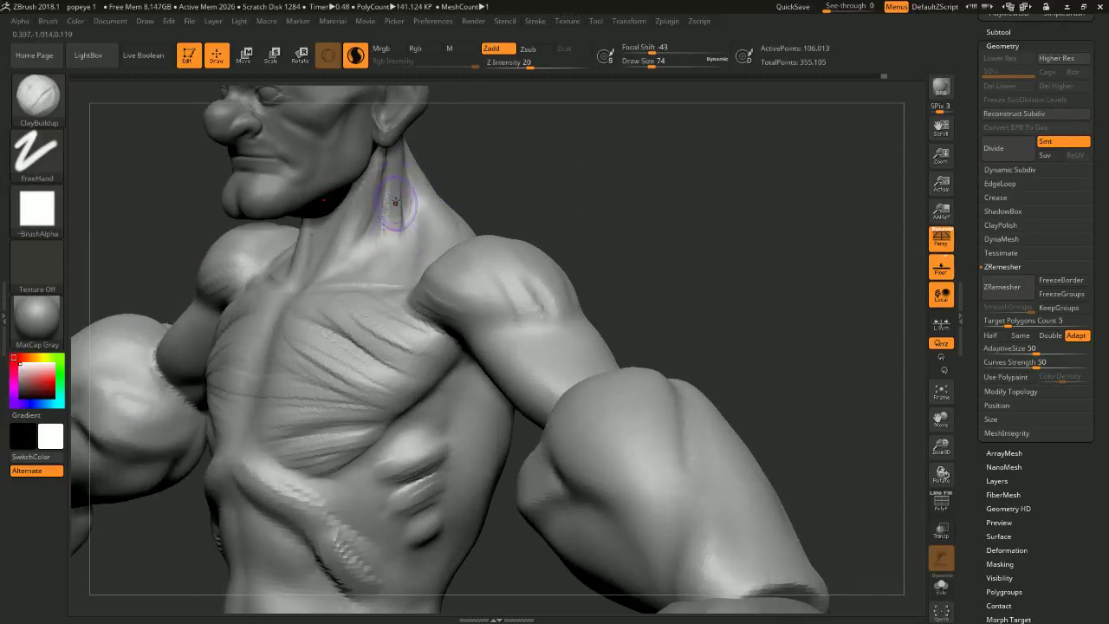
pyautogui.moveTo(473, 163)
pyautogui.mouseDown()
pyautogui.moveTo(532, 168)
pyautogui.moveTo(473, 168)
pyautogui.mouseUp()
pyautogui.keyDown('shift'); pyautogui.moveTo(399, 205); pyautogui.dragTo(391, 185); pyautogui.keyUp('shift')
pyautogui.moveTo(475, 178); pyautogui.dragTo(560, 171)
# - Set the draw size to 37 and sculpt thin tendon strands on the side of the neck above the collarbone
pyautogui.press('[')
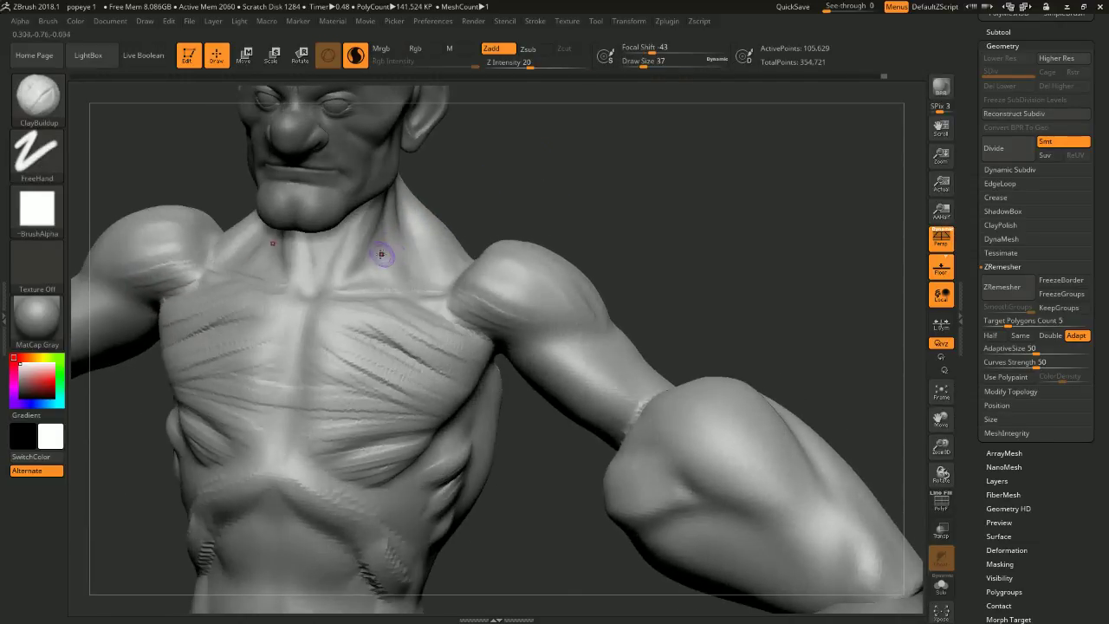
pyautogui.moveTo(375, 243)
pyautogui.mouseDown()
pyautogui.moveTo(388, 283)
pyautogui.moveTo(376, 257)
pyautogui.mouseUp()
pyautogui.moveTo(483, 183); pyautogui.dragTo(391, 169)
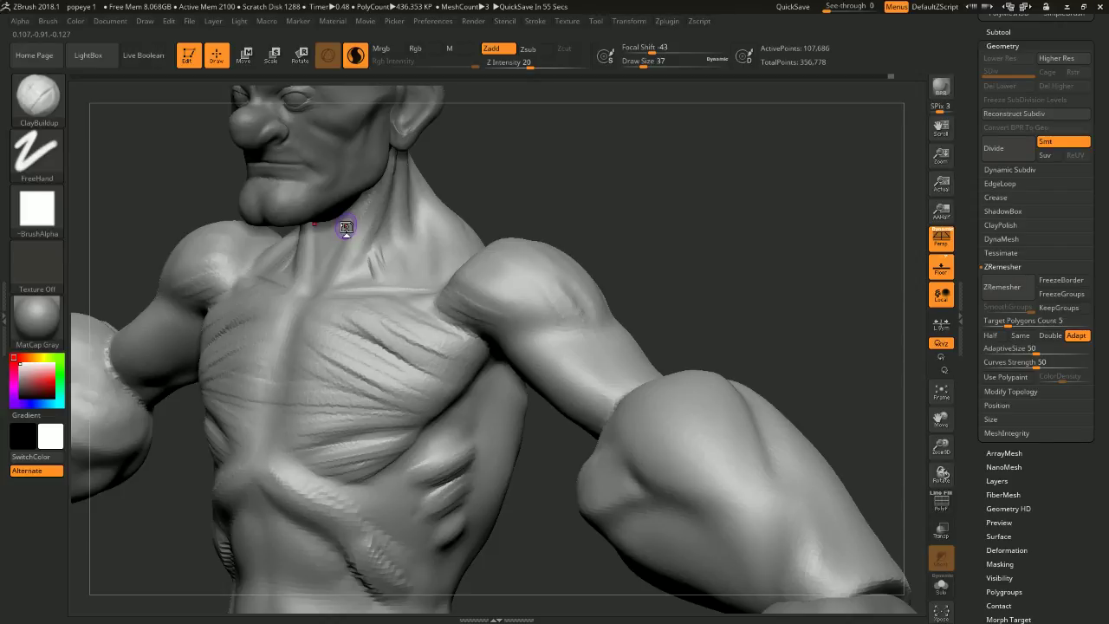
pyautogui.moveTo(706, 212)
pyautogui.mouseDown()
pyautogui.moveTo(545, 238)
pyautogui.moveTo(486, 227)
pyautogui.mouseUp()
pyautogui.moveTo(381, 222)
pyautogui.mouseDown()
pyautogui.moveTo(352, 252)
pyautogui.moveTo(375, 236)
pyautogui.mouseUp()
# - Build up the trapezius between the neck and shoulder with ClayBuildup at draw size 90 and smooth its upper edge
pyautogui.moveTo(542, 197)
pyautogui.mouseDown()
pyautogui.moveTo(463, 198)
pyautogui.moveTo(411, 214)
pyautogui.moveTo(528, 174)
pyautogui.moveTo(588, 227)
pyautogui.moveTo(602, 183)
pyautogui.moveTo(616, 198)
pyautogui.moveTo(629, 182)
pyautogui.mouseUp()
pyautogui.press('shift')
pyautogui.moveTo(630, 183)
pyautogui.keyDown('ctrl'); pyautogui.mouseDown(button='right')
pyautogui.moveTo(645, 171)
pyautogui.moveTo(643, 182)
pyautogui.mouseUp(button='right'); pyautogui.keyUp('ctrl')
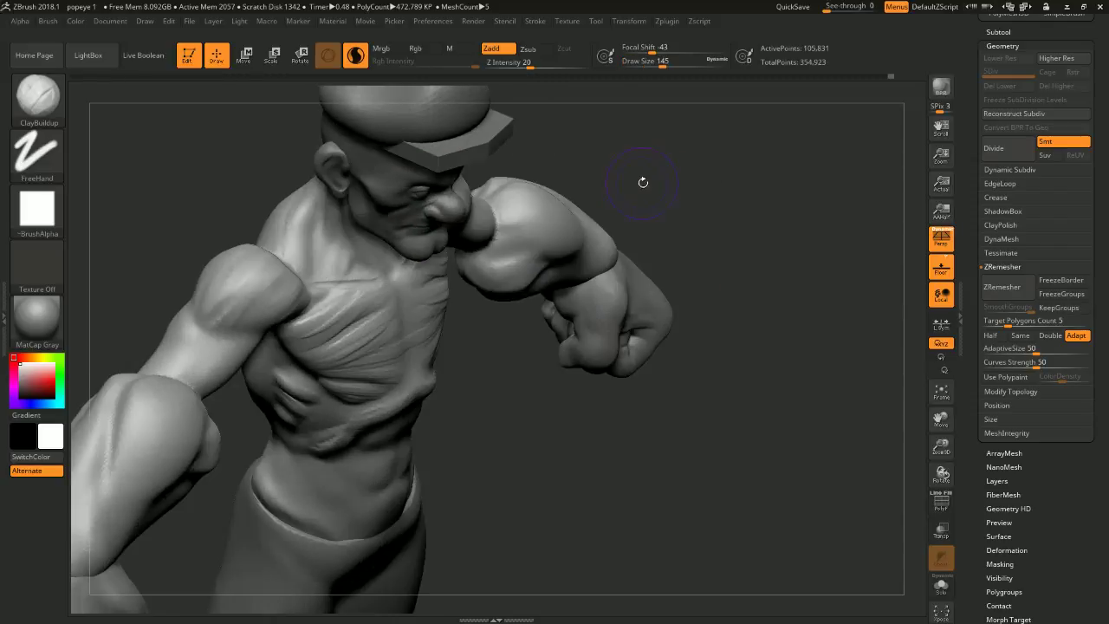
pyautogui.moveTo(643, 182); pyautogui.dragTo(632, 185)
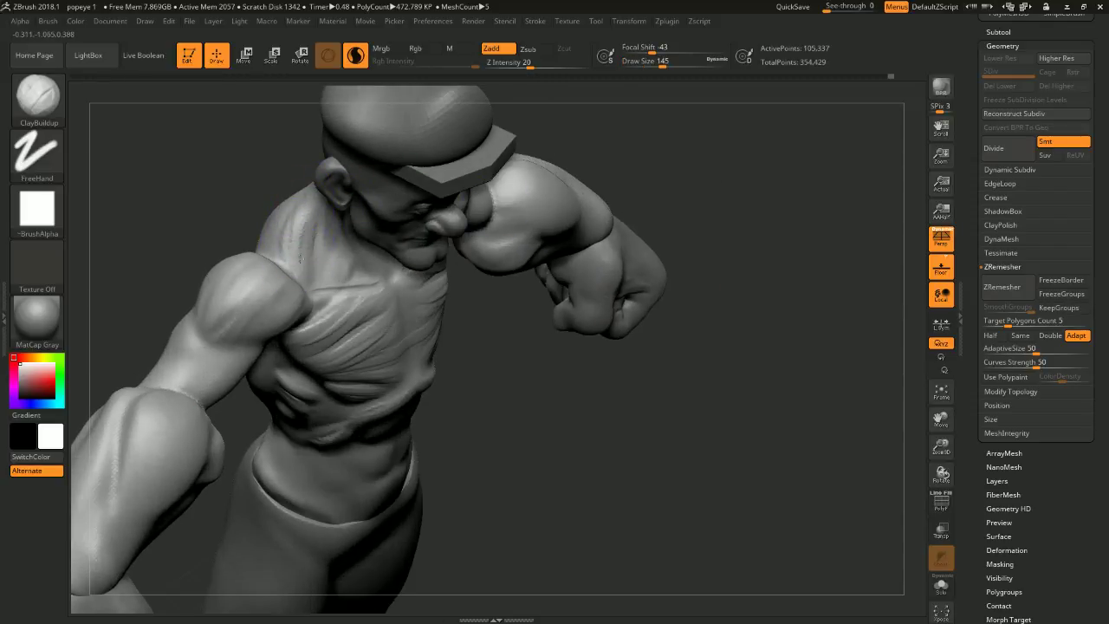
pyautogui.moveTo(618, 137)
pyautogui.mouseDown()
pyautogui.moveTo(599, 116)
pyautogui.moveTo(555, 155)
pyautogui.moveTo(572, 158)
pyautogui.moveTo(547, 182)
pyautogui.moveTo(552, 168)
pyautogui.moveTo(507, 200)
pyautogui.mouseUp()
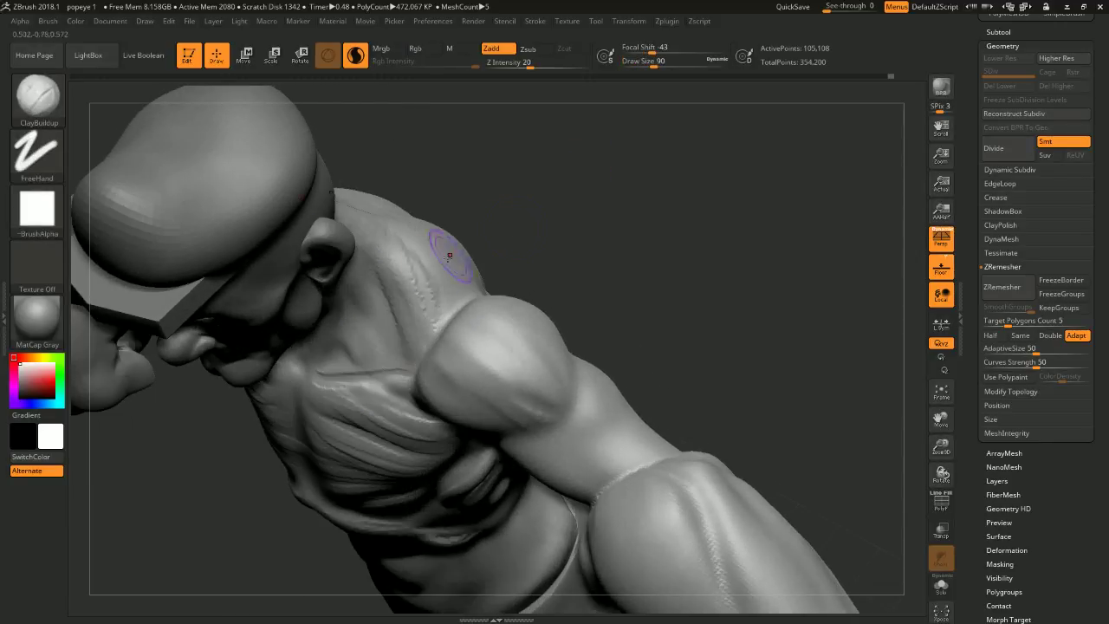
pyautogui.moveTo(460, 292)
pyautogui.mouseDown()
pyautogui.moveTo(421, 318)
pyautogui.moveTo(408, 248)
pyautogui.moveTo(427, 303)
pyautogui.moveTo(433, 265)
pyautogui.moveTo(458, 295)
pyautogui.moveTo(475, 274)
pyautogui.moveTo(428, 265)
pyautogui.mouseUp()
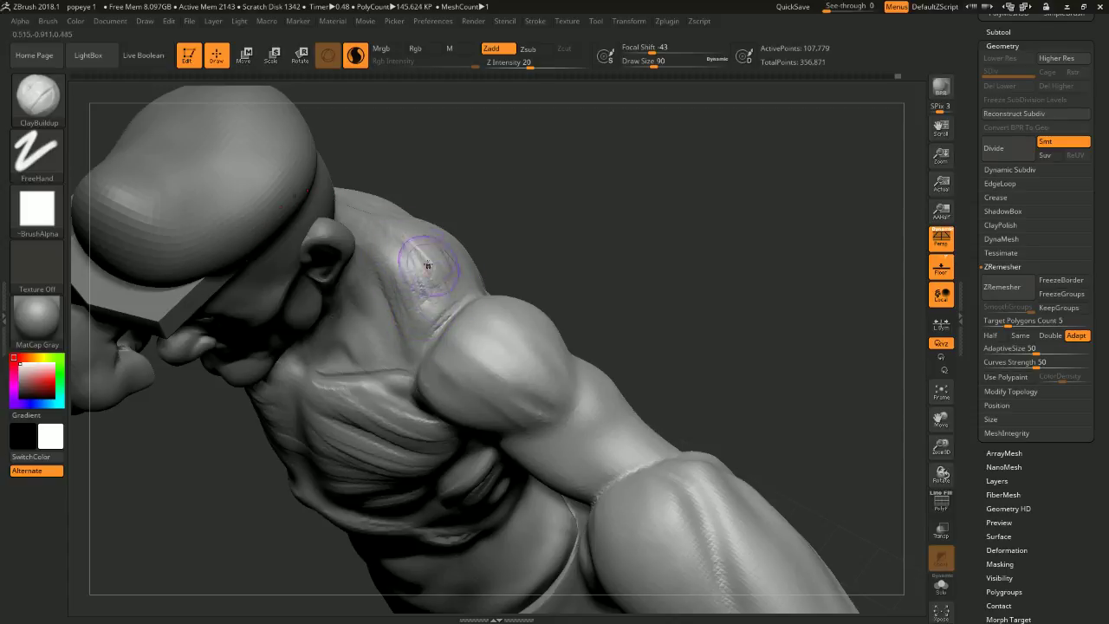
pyautogui.moveTo(489, 236); pyautogui.dragTo(583, 155)
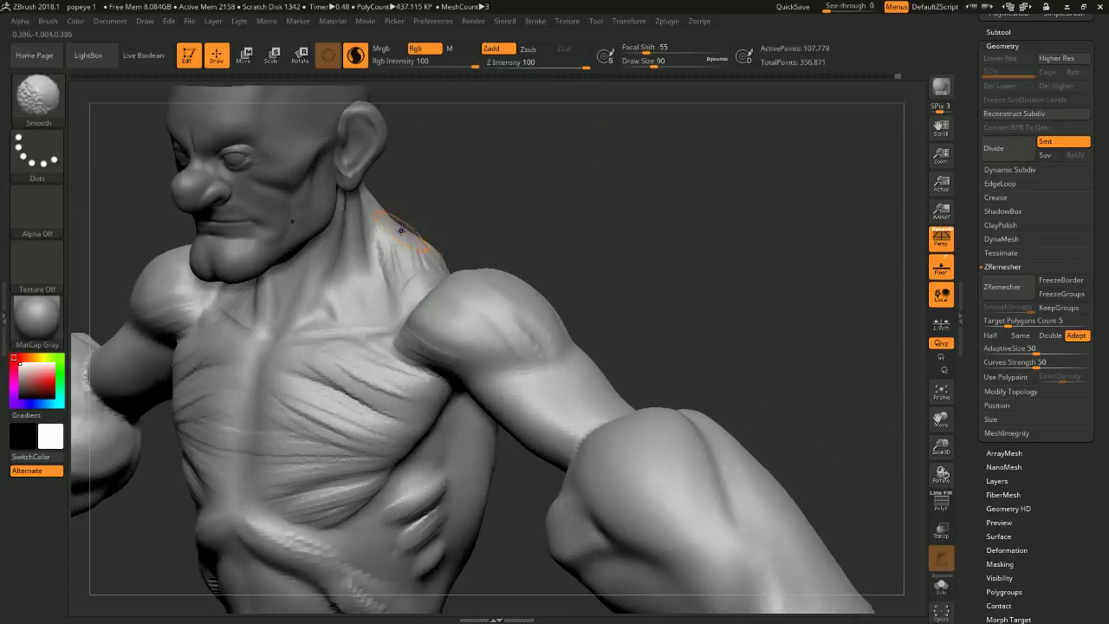
pyautogui.moveTo(396, 228)
pyautogui.keyDown('shift'); pyautogui.mouseDown()
pyautogui.moveTo(480, 228)
pyautogui.moveTo(396, 260)
pyautogui.moveTo(425, 271)
pyautogui.mouseUp(); pyautogui.keyUp('shift')
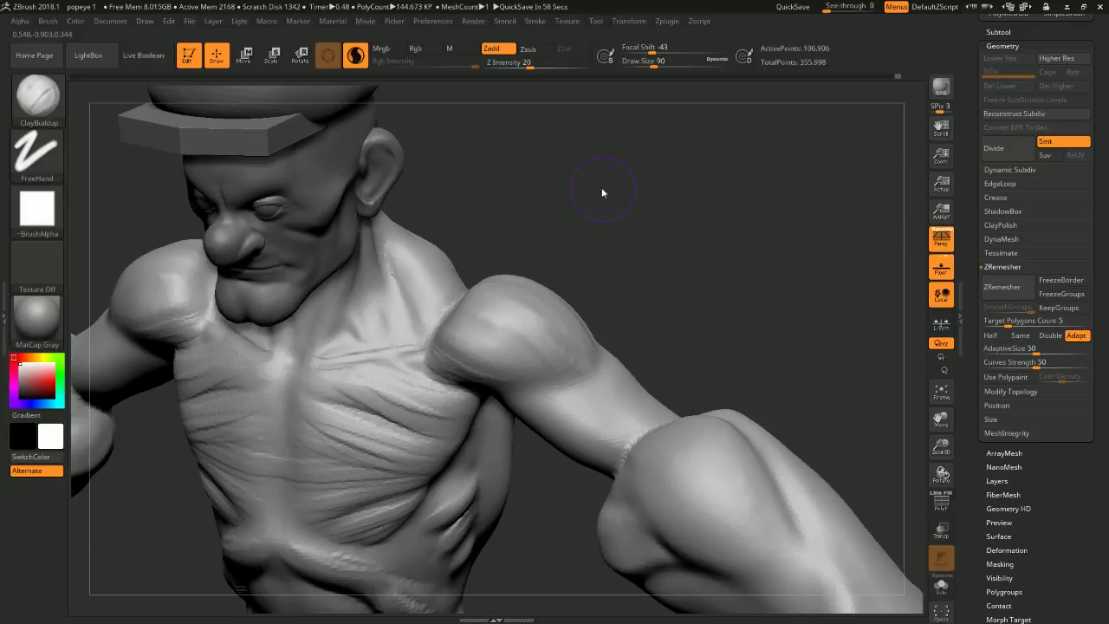
# - Build up the muscle masses around the upper arm between the deltoid and forearm with ClayBuildup at draw size 116
pyautogui.press('x')
pyautogui.keyDown('shift'); pyautogui.moveTo(604, 190); pyautogui.dragTo(644, 287); pyautogui.keyUp('shift')
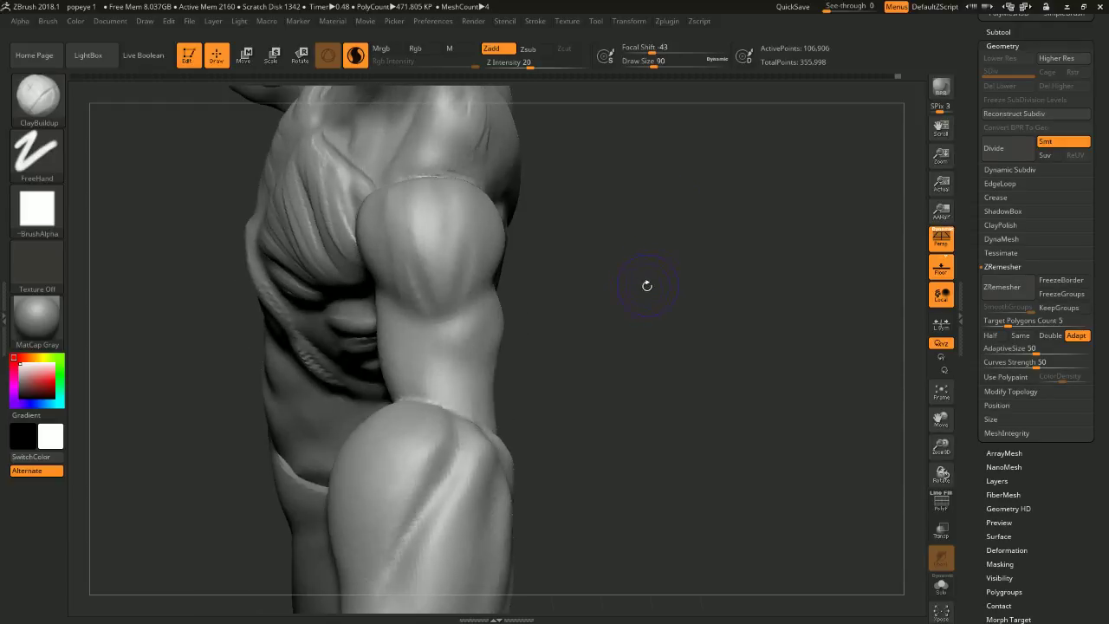
pyautogui.moveTo(500, 333); pyautogui.dragTo(441, 352)
pyautogui.moveTo(568, 305); pyautogui.dragTo(641, 251)
pyautogui.press('space')
pyautogui.moveTo(601, 289)
pyautogui.mouseDown()
pyautogui.moveTo(620, 252)
pyautogui.moveTo(602, 258)
pyautogui.mouseUp()
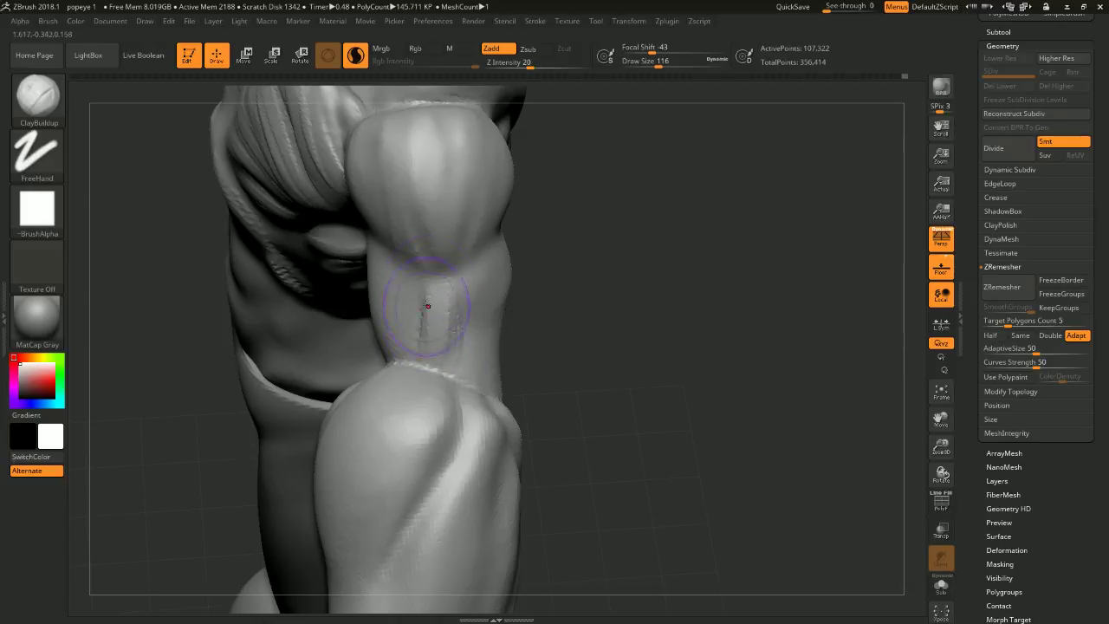
pyautogui.moveTo(548, 291)
pyautogui.mouseDown()
pyautogui.moveTo(592, 272)
pyautogui.moveTo(607, 280)
pyautogui.mouseUp()
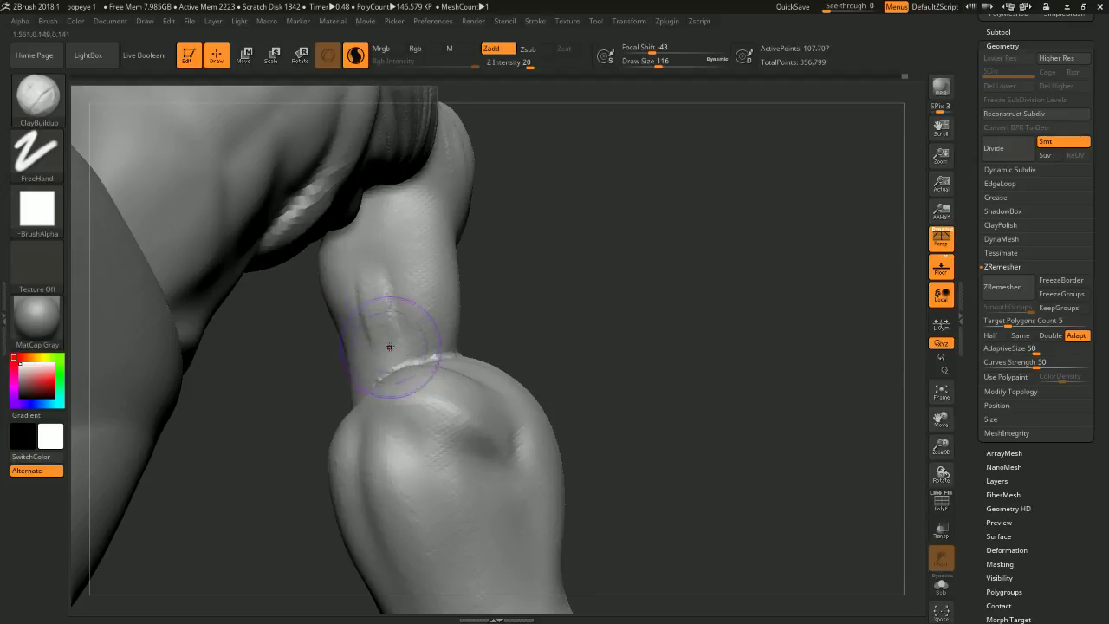
# - Refine the upper arm at draw size 80 and smooth its surface below the deltoid
pyautogui.moveTo(523, 253); pyautogui.dragTo(607, 257)
pyautogui.press('space')
pyautogui.moveTo(375, 258); pyautogui.dragTo(381, 268)
pyautogui.moveTo(367, 203)
pyautogui.mouseDown()
pyautogui.moveTo(386, 277)
pyautogui.moveTo(407, 234)
pyautogui.moveTo(416, 247)
pyautogui.mouseUp()
pyautogui.moveTo(554, 255); pyautogui.dragTo(624, 272)
pyautogui.keyDown('shift'); pyautogui.moveTo(407, 286); pyautogui.dragTo(439, 280); pyautogui.keyUp('shift')
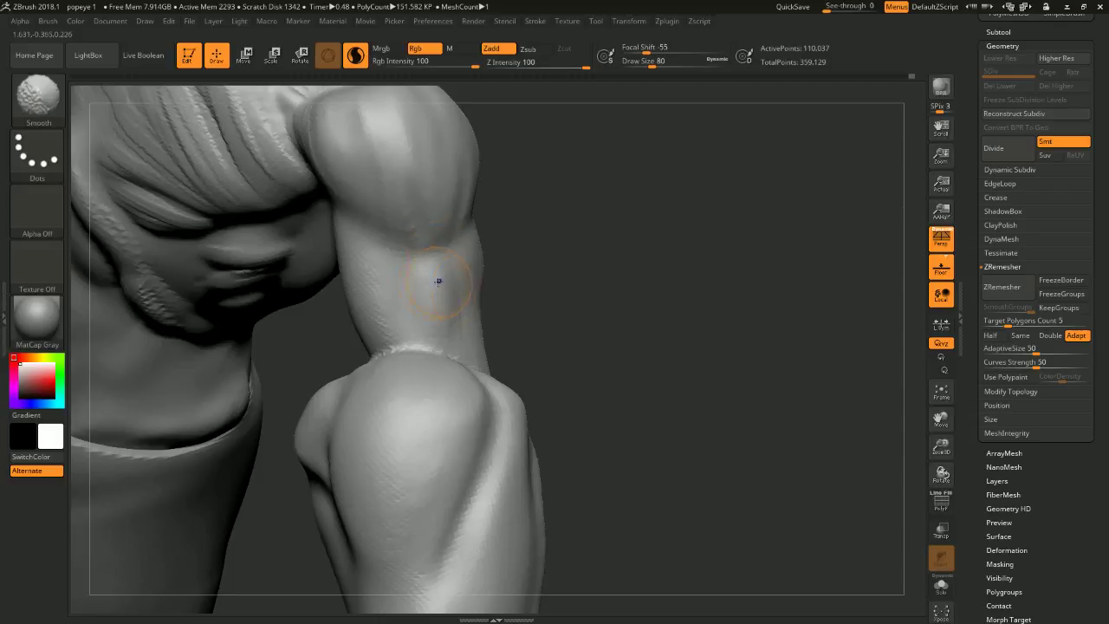
pyautogui.moveTo(606, 250); pyautogui.dragTo(542, 233)
pyautogui.moveTo(459, 227)
pyautogui.keyDown('shift'); pyautogui.mouseDown()
pyautogui.moveTo(445, 213)
pyautogui.moveTo(468, 205)
pyautogui.mouseUp(); pyautogui.keyUp('shift')
pyautogui.moveTo(538, 217)
pyautogui.mouseDown()
pyautogui.moveTo(584, 213)
pyautogui.moveTo(623, 243)
pyautogui.mouseUp()
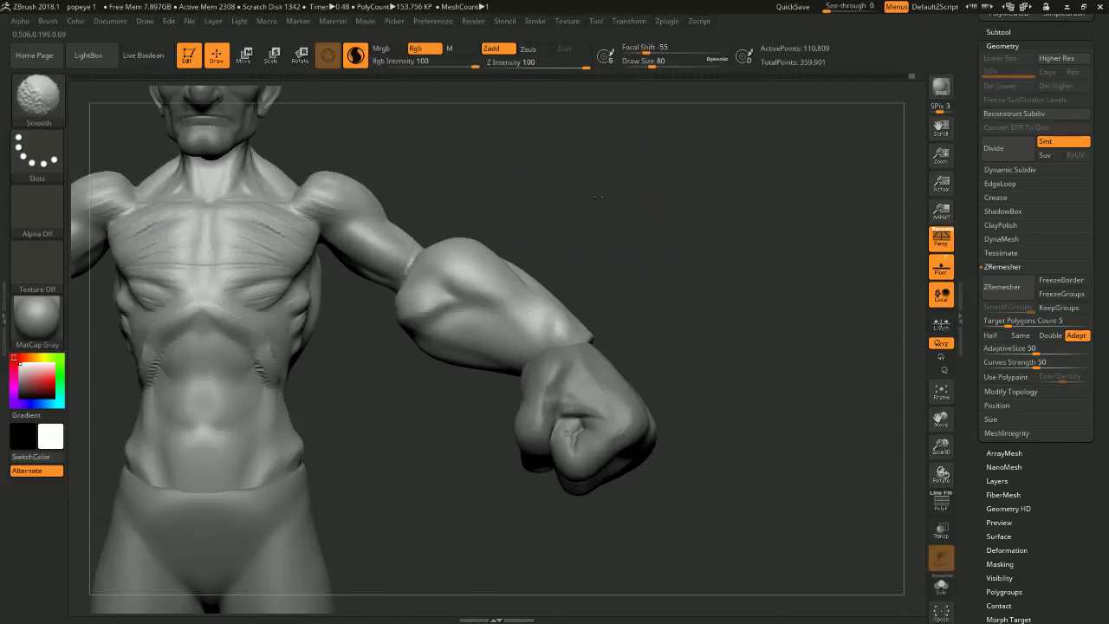
# - Soften the seam between upper arm and forearm, and build up the outer elbow with ClayBuildup at draw size 83
pyautogui.moveTo(485, 260); pyautogui.dragTo(382, 279)
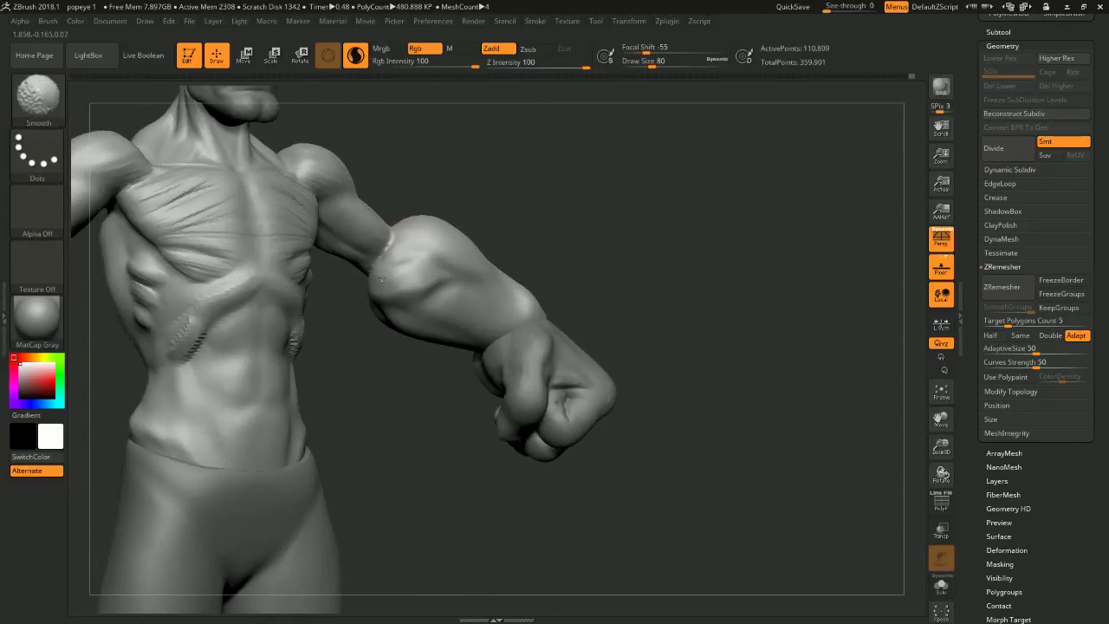
pyautogui.moveTo(550, 190)
pyautogui.mouseDown()
pyautogui.moveTo(540, 217)
pyautogui.moveTo(614, 144)
pyautogui.moveTo(589, 203)
pyautogui.moveTo(419, 271)
pyautogui.mouseUp()
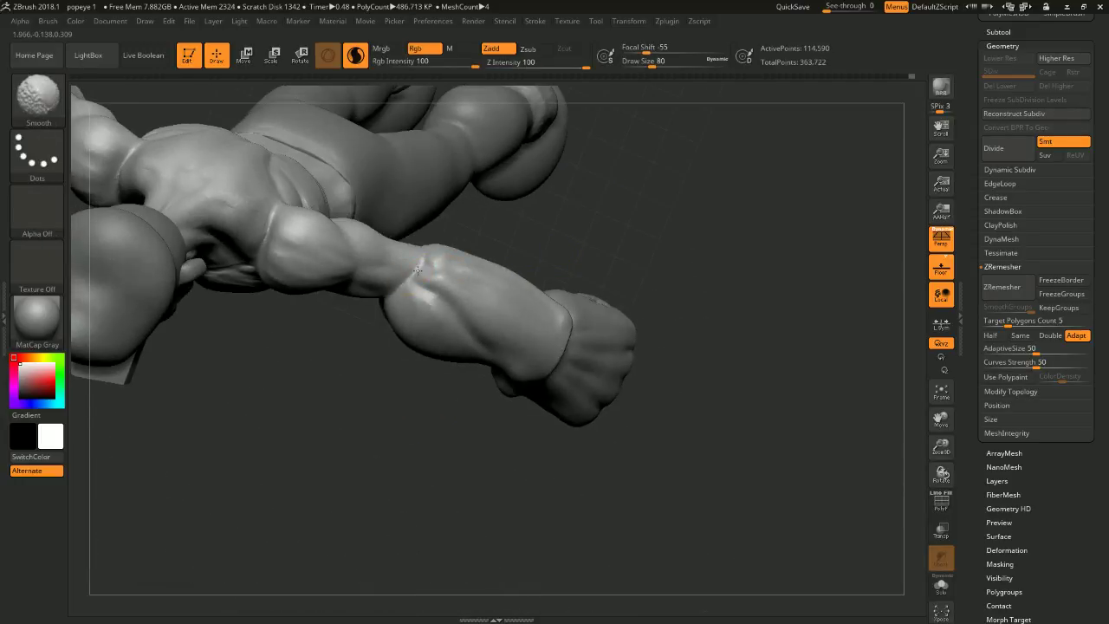
pyautogui.moveTo(585, 252)
pyautogui.mouseDown()
pyautogui.moveTo(579, 173)
pyautogui.moveTo(587, 240)
pyautogui.moveTo(518, 220)
pyautogui.moveTo(522, 244)
pyautogui.moveTo(549, 198)
pyautogui.moveTo(545, 216)
pyautogui.moveTo(540, 173)
pyautogui.moveTo(398, 300)
pyautogui.mouseUp()
pyautogui.moveTo(436, 247)
pyautogui.mouseDown()
pyautogui.moveTo(485, 168)
pyautogui.moveTo(486, 197)
pyautogui.moveTo(543, 195)
pyautogui.moveTo(483, 283)
pyautogui.mouseUp()
pyautogui.press('space')
pyautogui.moveTo(540, 206); pyautogui.dragTo(503, 232)
pyautogui.moveTo(400, 298); pyautogui.dragTo(399, 285)
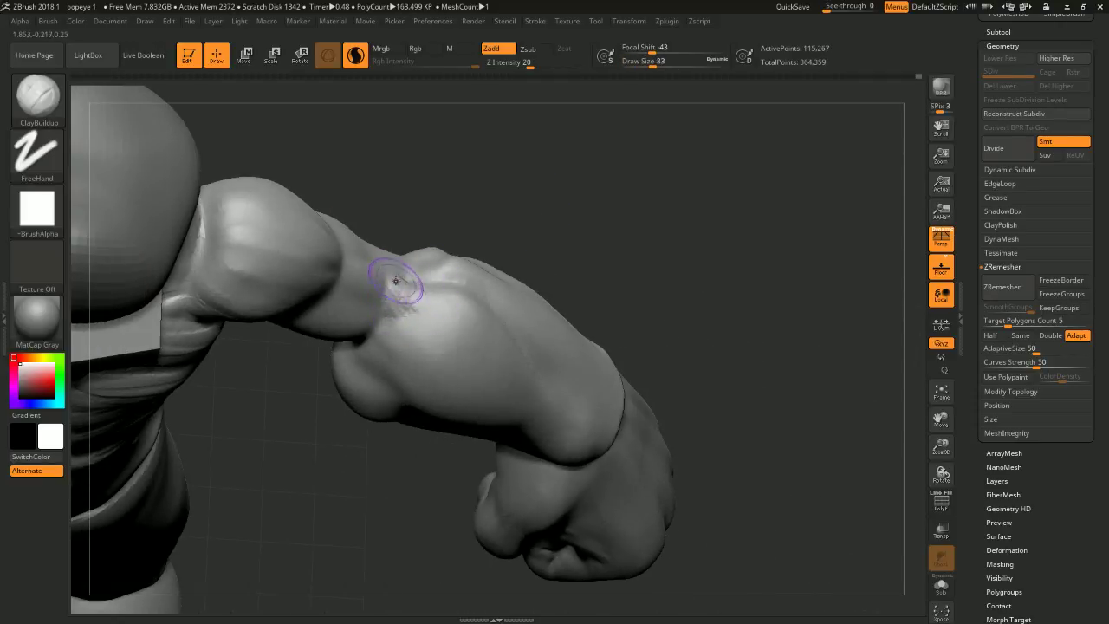
pyautogui.moveTo(392, 325); pyautogui.dragTo(394, 281)
# - Fill the inner elbow where the forearm meets the upper arm with ClayBuildup strokes and smooth the transition
pyautogui.moveTo(537, 222); pyautogui.dragTo(376, 313)
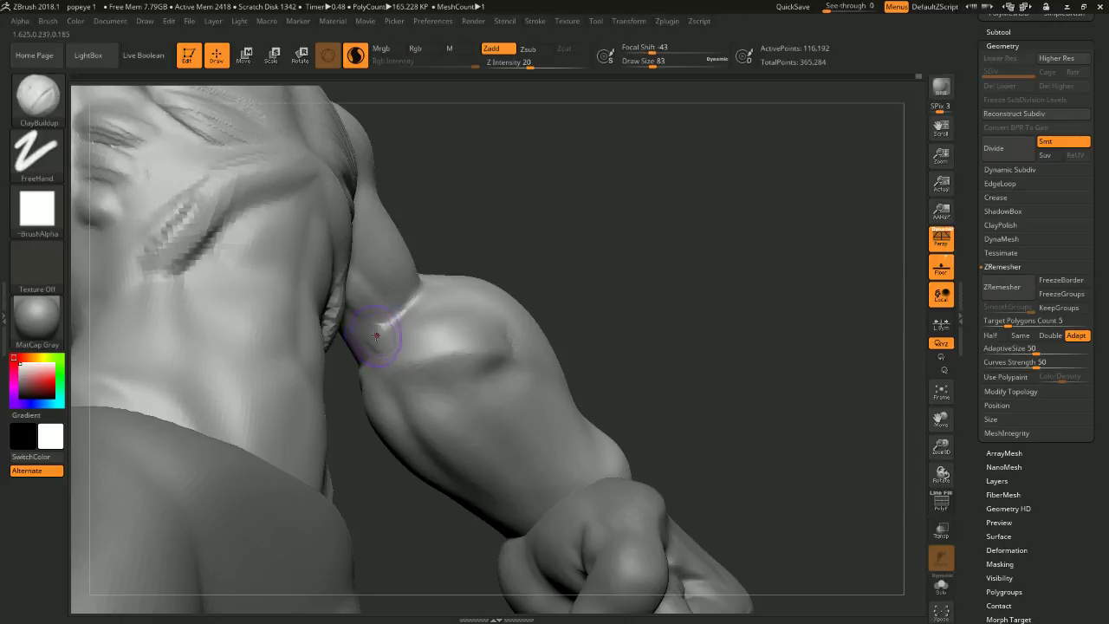
pyautogui.moveTo(400, 331); pyautogui.dragTo(374, 332)
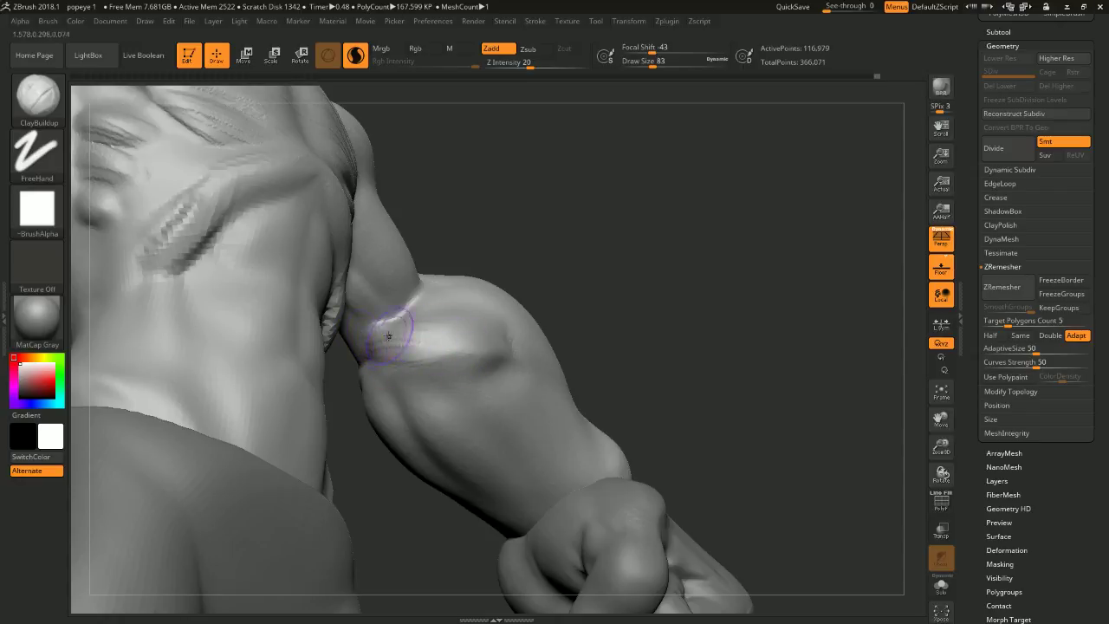
pyautogui.moveTo(378, 353); pyautogui.dragTo(416, 347)
pyautogui.moveTo(654, 288)
pyautogui.mouseDown()
pyautogui.moveTo(598, 290)
pyautogui.moveTo(658, 269)
pyautogui.mouseUp()
pyautogui.keyDown('shift'); pyautogui.moveTo(400, 358); pyautogui.dragTo(414, 347); pyautogui.keyUp('shift')
pyautogui.moveTo(619, 286)
pyautogui.mouseDown()
pyautogui.moveTo(701, 214)
pyautogui.moveTo(641, 227)
pyautogui.mouseUp()
pyautogui.keyDown('shift'); pyautogui.moveTo(484, 250); pyautogui.dragTo(481, 274); pyautogui.keyUp('shift')
# - Switch to the Move brush, set the draw size to 338, and reshape the forearm silhouette in the front view
pyautogui.moveTo(589, 228); pyautogui.dragTo(621, 214, button='right')
pyautogui.press('space')
pyautogui.moveTo(608, 225); pyautogui.dragTo(619, 224)
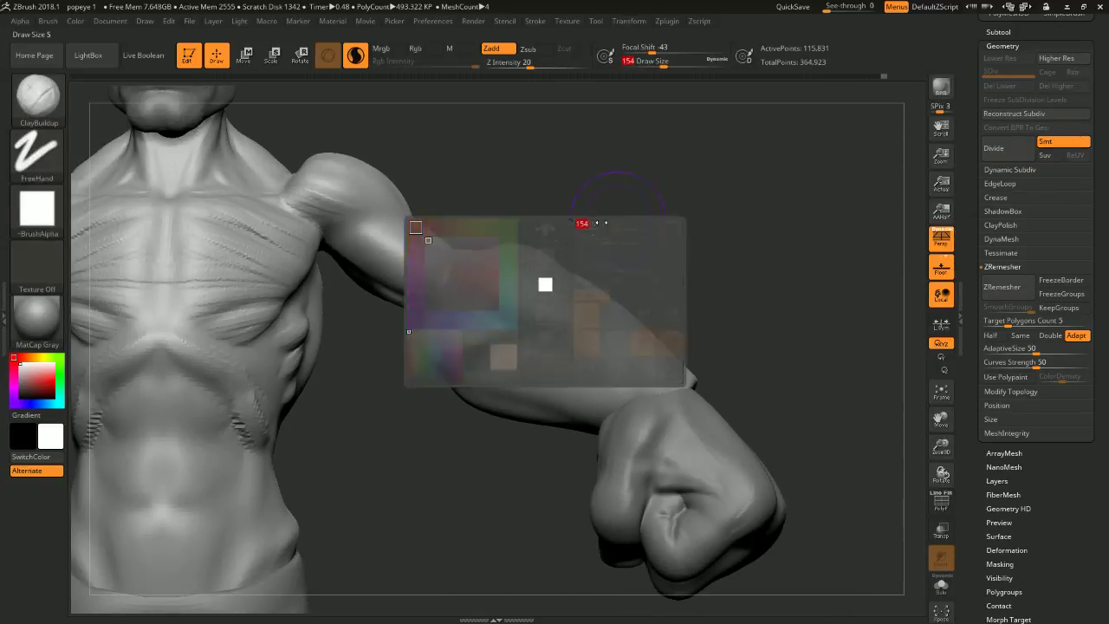
pyautogui.press('b')
pyautogui.press('m')
pyautogui.press('v')
pyautogui.press('space')
pyautogui.moveTo(565, 188); pyautogui.dragTo(598, 195)
pyautogui.press('space')
pyautogui.moveTo(446, 369)
pyautogui.mouseDown()
pyautogui.moveTo(490, 399)
pyautogui.moveTo(564, 410)
pyautogui.mouseUp()
pyautogui.moveTo(636, 334); pyautogui.dragTo(604, 351, button='right')
pyautogui.press('space')
pyautogui.moveTo(696, 276); pyautogui.dragTo(695, 276)
pyautogui.moveTo(737, 234)
pyautogui.keyDown('ctrl'); pyautogui.mouseDown(button='right')
pyautogui.moveTo(708, 218)
pyautogui.moveTo(649, 327)
pyautogui.mouseUp(button='right'); pyautogui.keyUp('ctrl')
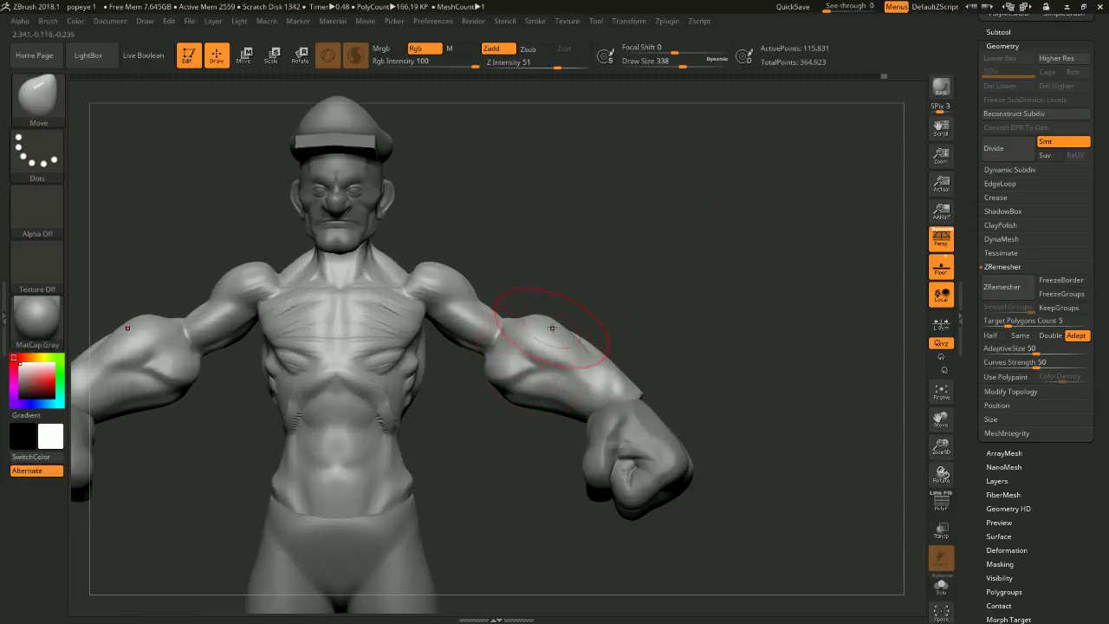
pyautogui.moveTo(607, 277)
pyautogui.mouseDown()
pyautogui.moveTo(532, 317)
pyautogui.moveTo(586, 329)
pyautogui.mouseUp()
# - Adjust the wrist end and outer contour of the forearm with the Move brush, reducing the draw size to 124
pyautogui.moveTo(612, 305)
pyautogui.keyDown('shift'); pyautogui.mouseDown(button='right')
pyautogui.moveTo(678, 235)
pyautogui.moveTo(683, 277)
pyautogui.moveTo(725, 312)
pyautogui.moveTo(667, 389)
pyautogui.mouseUp(button='right'); pyautogui.keyUp('shift')
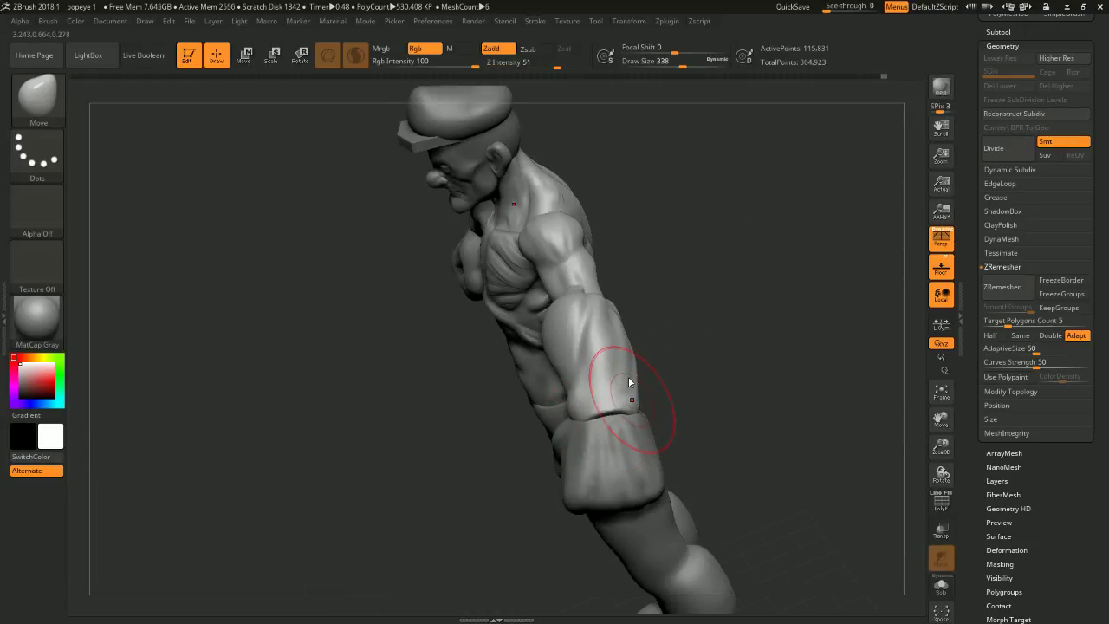
pyautogui.moveTo(767, 307); pyautogui.dragTo(620, 417)
pyautogui.moveTo(607, 437)
pyautogui.mouseDown(button='right')
pyautogui.moveTo(768, 298)
pyautogui.moveTo(626, 438)
pyautogui.moveTo(772, 352)
pyautogui.moveTo(694, 376)
pyautogui.mouseUp(button='right')
pyautogui.moveTo(810, 355); pyautogui.dragTo(703, 411, button='right')
pyautogui.moveTo(615, 422); pyautogui.dragTo(617, 370)
pyautogui.press('space')
pyautogui.click(569, 405)
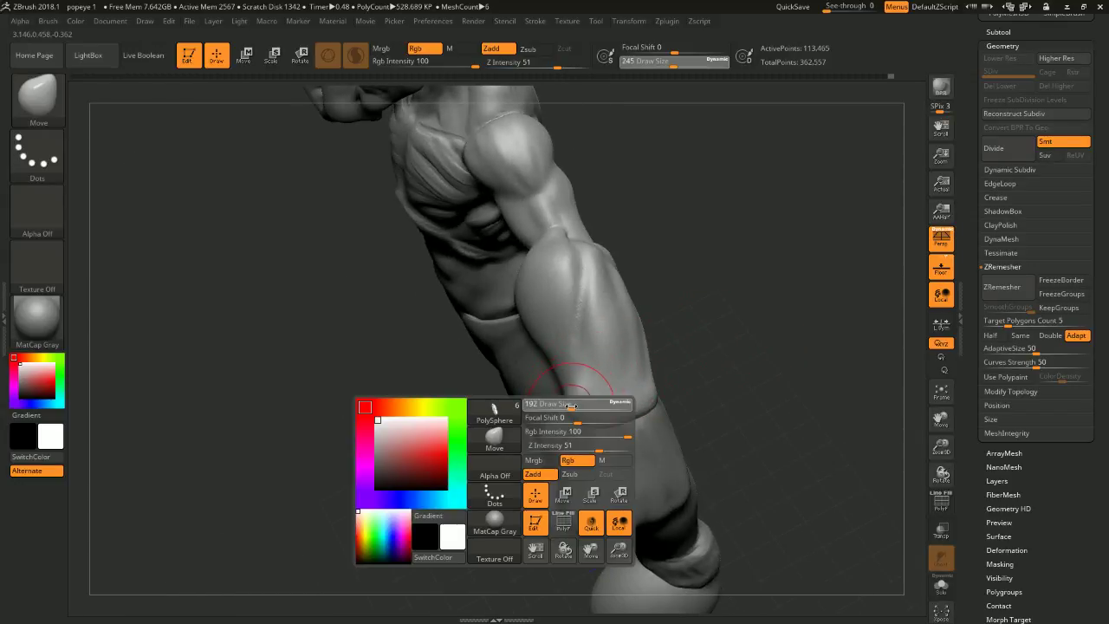
pyautogui.moveTo(576, 413); pyautogui.dragTo(416, 217)
pyautogui.press('space')
pyautogui.moveTo(487, 245)
pyautogui.mouseDown()
pyautogui.moveTo(443, 188)
pyautogui.moveTo(454, 186)
pyautogui.moveTo(445, 198)
pyautogui.moveTo(456, 184)
pyautogui.mouseUp()
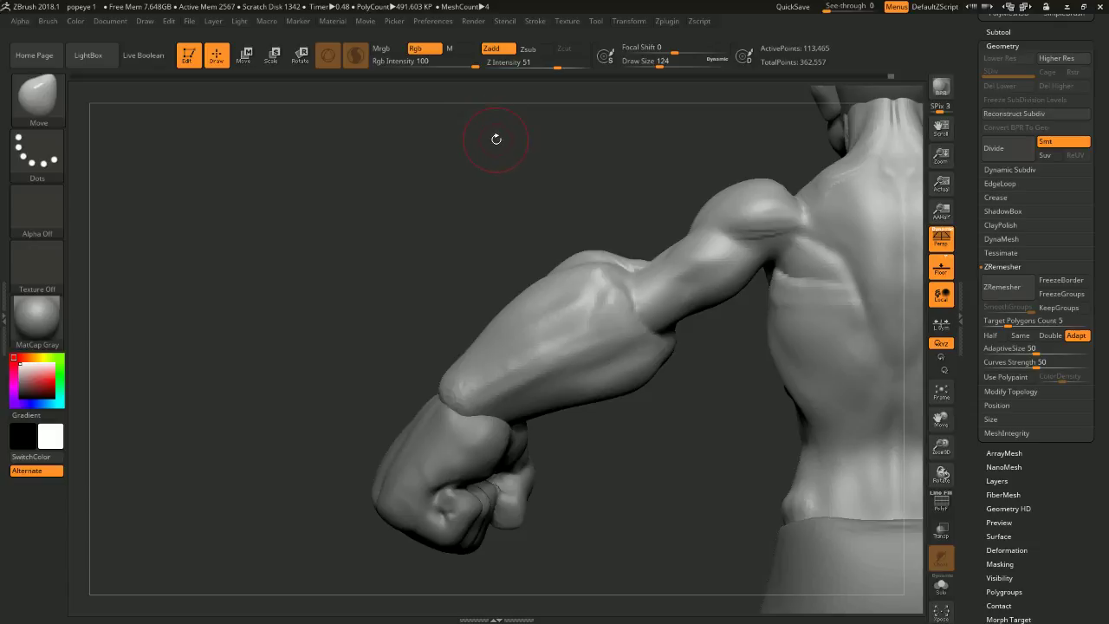
# - Sculpt muscle fibres across the upper back on the trapezius with ClayBuildup at draw size 120
pyautogui.press('b')
pyautogui.press('c')
pyautogui.press('b')
pyautogui.moveTo(457, 174)
pyautogui.mouseDown()
pyautogui.moveTo(483, 158)
pyautogui.moveTo(414, 154)
pyautogui.moveTo(708, 198)
pyautogui.moveTo(807, 168)
pyautogui.moveTo(789, 183)
pyautogui.moveTo(804, 186)
pyautogui.moveTo(712, 198)
pyautogui.mouseUp()
pyautogui.press('space')
pyautogui.press('space')
pyautogui.press('space')
pyautogui.moveTo(605, 248)
pyautogui.mouseDown()
pyautogui.moveTo(586, 243)
pyautogui.moveTo(582, 213)
pyautogui.moveTo(604, 235)
pyautogui.moveTo(545, 233)
pyautogui.moveTo(613, 245)
pyautogui.mouseUp()
pyautogui.moveTo(523, 259)
pyautogui.mouseDown()
pyautogui.moveTo(604, 255)
pyautogui.moveTo(528, 274)
pyautogui.mouseUp()
# - Build up the lower trapezius fibres running from the spine toward the shoulder blade
pyautogui.moveTo(779, 178)
pyautogui.keyDown('alt'); pyautogui.mouseDown()
pyautogui.moveTo(725, 208)
pyautogui.moveTo(460, 248)
pyautogui.mouseUp(); pyautogui.keyUp('alt')
pyautogui.moveTo(788, 205)
pyautogui.mouseDown()
pyautogui.moveTo(835, 221)
pyautogui.moveTo(825, 231)
pyautogui.moveTo(495, 186)
pyautogui.mouseUp()
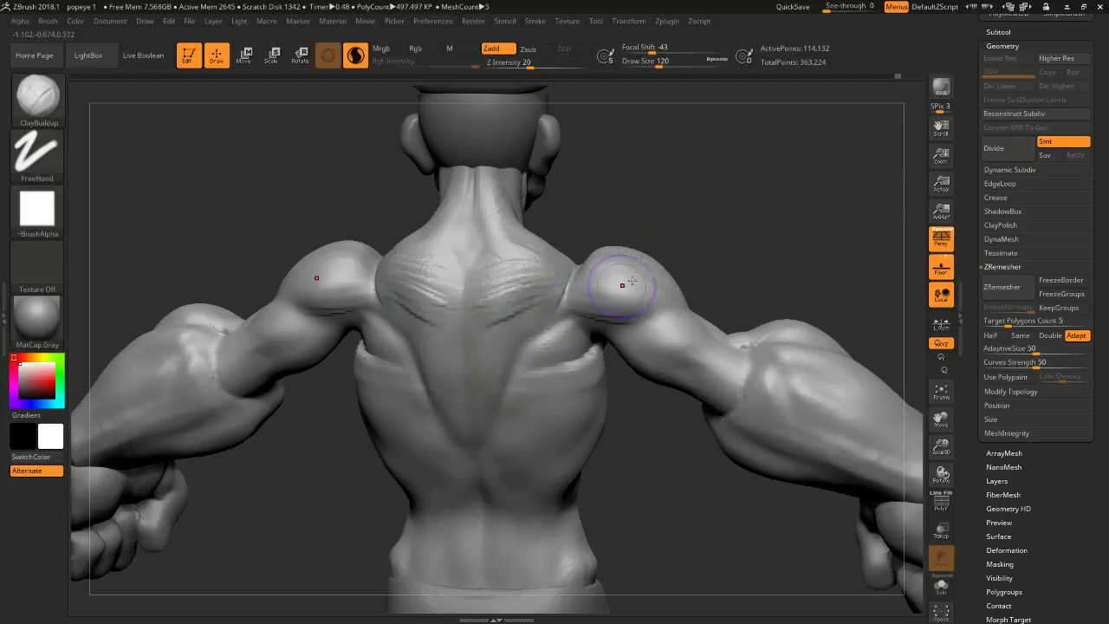
pyautogui.moveTo(632, 279); pyautogui.dragTo(555, 305)
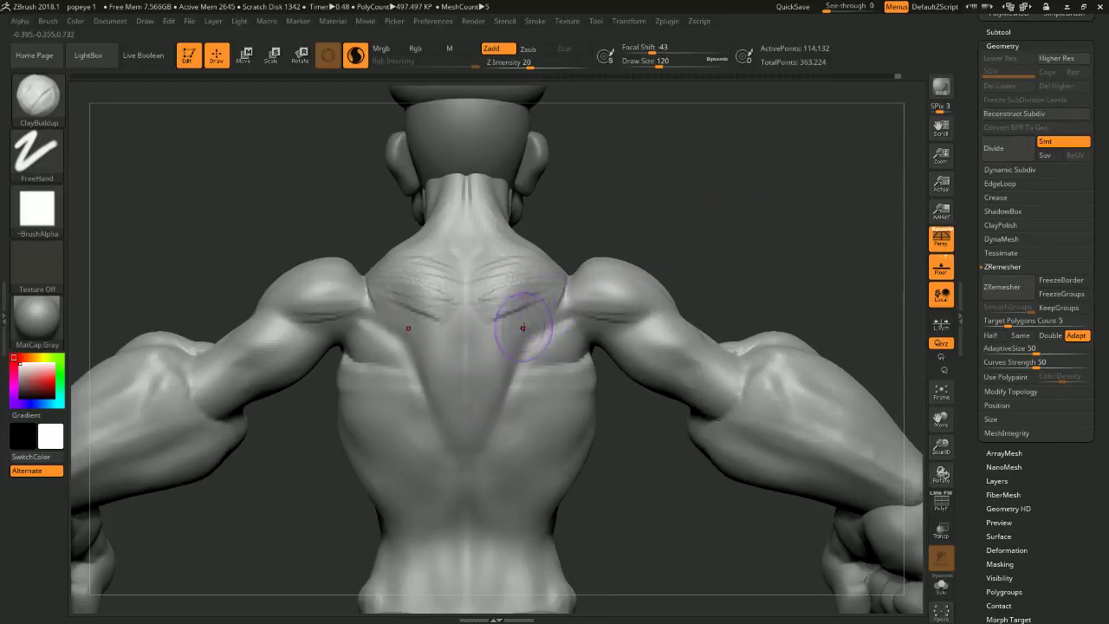
pyautogui.moveTo(526, 310)
pyautogui.mouseDown()
pyautogui.moveTo(480, 339)
pyautogui.moveTo(549, 314)
pyautogui.moveTo(475, 345)
pyautogui.moveTo(547, 315)
pyautogui.mouseUp()
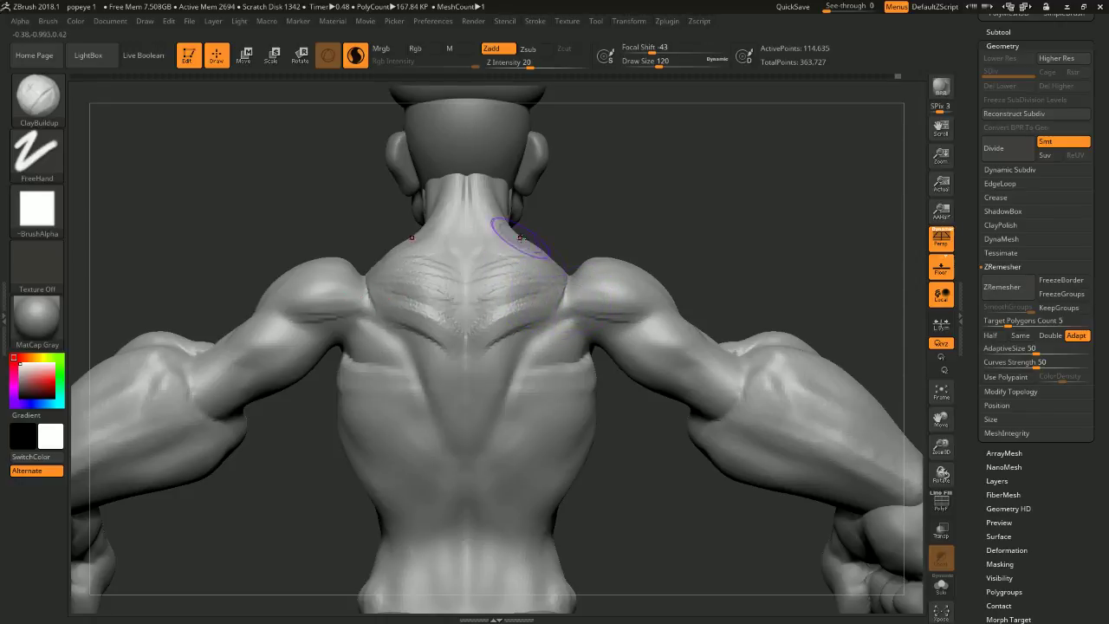
# - Set the draw size to 94 and add fibre strands from the spine to the shoulder across the upper trapezius
pyautogui.press('space')
pyautogui.click(483, 314)
pyautogui.moveTo(483, 312); pyautogui.dragTo(551, 286)
pyautogui.moveTo(480, 314); pyautogui.dragTo(565, 282)
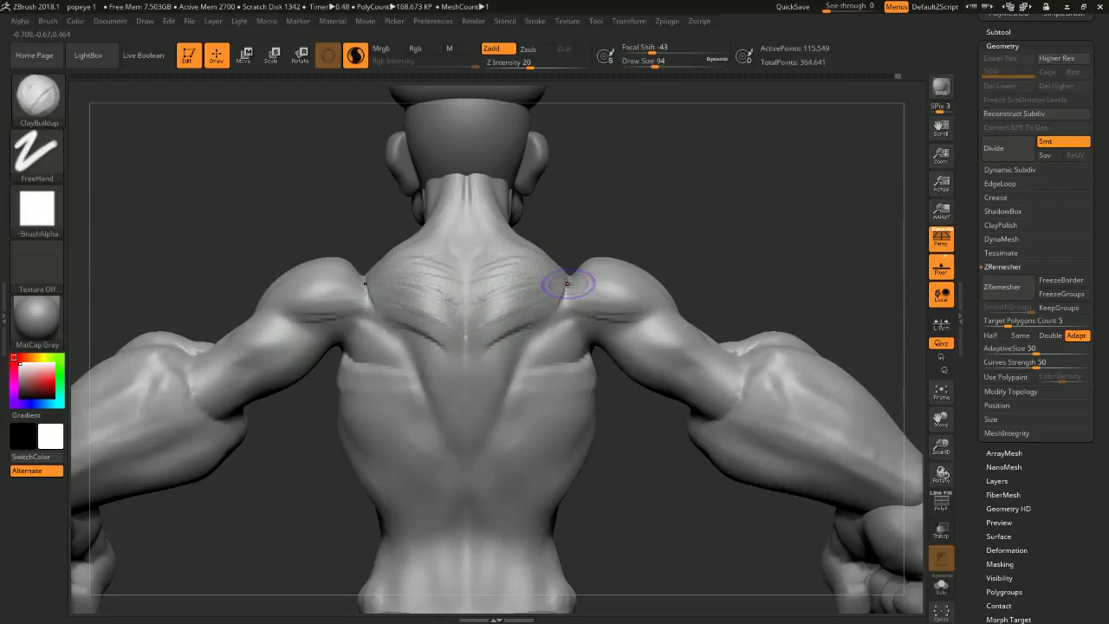
pyautogui.moveTo(638, 221); pyautogui.dragTo(634, 248)
pyautogui.moveTo(485, 259); pyautogui.dragTo(543, 245)
pyautogui.moveTo(607, 192)
pyautogui.mouseDown()
pyautogui.moveTo(536, 219)
pyautogui.moveTo(629, 216)
pyautogui.moveTo(668, 178)
pyautogui.moveTo(696, 218)
pyautogui.moveTo(681, 215)
pyautogui.mouseUp()
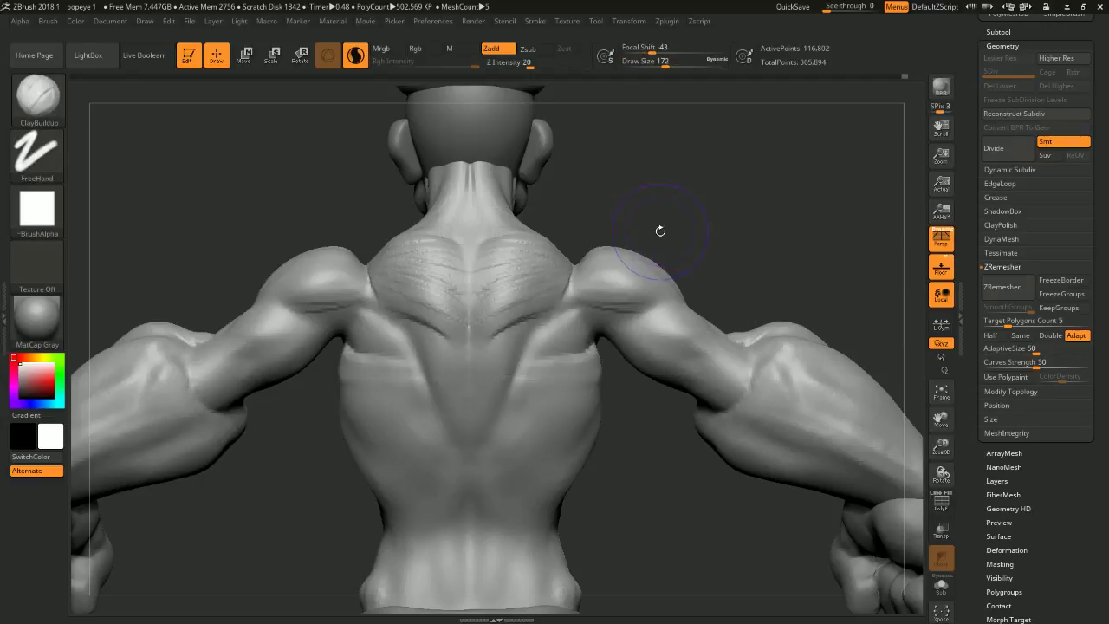
# - Set the draw size to 83, define the lower trapezius beside the spine, and smooth the upper back fibres
pyautogui.press('space')
pyautogui.moveTo(538, 345)
pyautogui.mouseDown()
pyautogui.moveTo(505, 349)
pyautogui.moveTo(481, 387)
pyautogui.mouseUp()
pyautogui.moveTo(510, 350)
pyautogui.mouseDown()
pyautogui.moveTo(486, 395)
pyautogui.moveTo(509, 354)
pyautogui.mouseUp()
pyautogui.keyDown('shift'); pyautogui.moveTo(534, 285); pyautogui.dragTo(539, 290); pyautogui.keyUp('shift')
# - Make the head the active subtool and isolate it in Solo mode from the side view
pyautogui.moveTo(633, 460)
pyautogui.keyDown('ctrl'); pyautogui.mouseDown(button='right')
pyautogui.moveTo(728, 166)
pyautogui.moveTo(728, 242)
pyautogui.mouseUp(button='right'); pyautogui.keyUp('ctrl')
pyautogui.keyDown('shift'); pyautogui.moveTo(609, 228); pyautogui.dragTo(699, 198); pyautogui.keyUp('shift')
pyautogui.moveTo(779, 154)
pyautogui.keyDown('alt'); pyautogui.mouseDown()
pyautogui.moveTo(656, 245)
pyautogui.moveTo(716, 199)
pyautogui.mouseUp(); pyautogui.keyUp('alt')
pyautogui.moveTo(716, 177); pyautogui.dragTo(626, 208, button='right')
pyautogui.moveTo(541, 186); pyautogui.dragTo(610, 151, button='right')
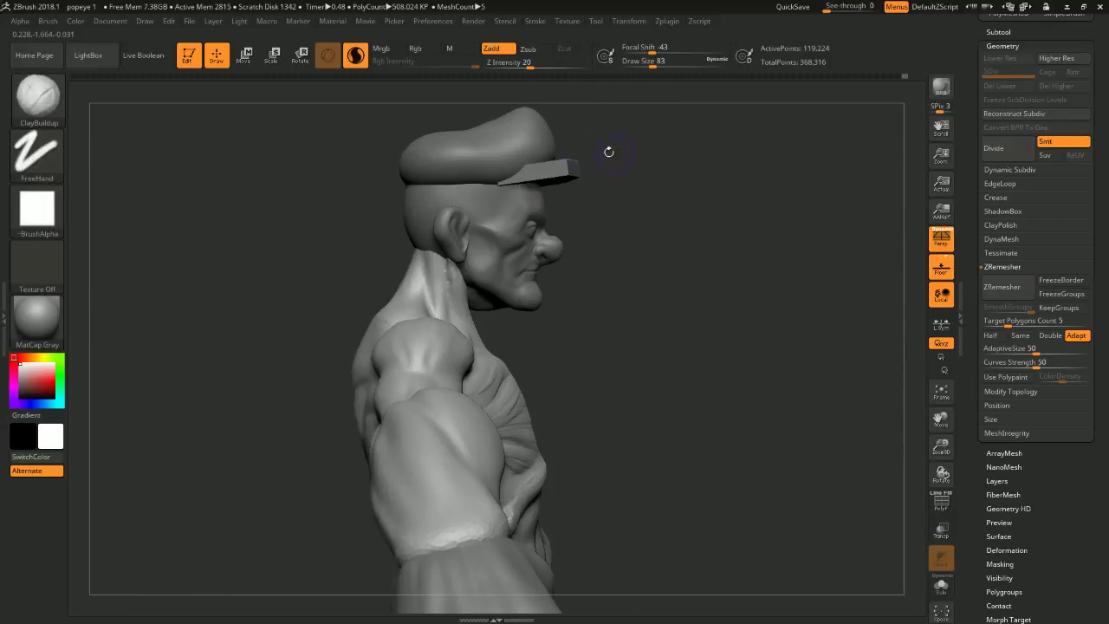
pyautogui.click(941, 587)
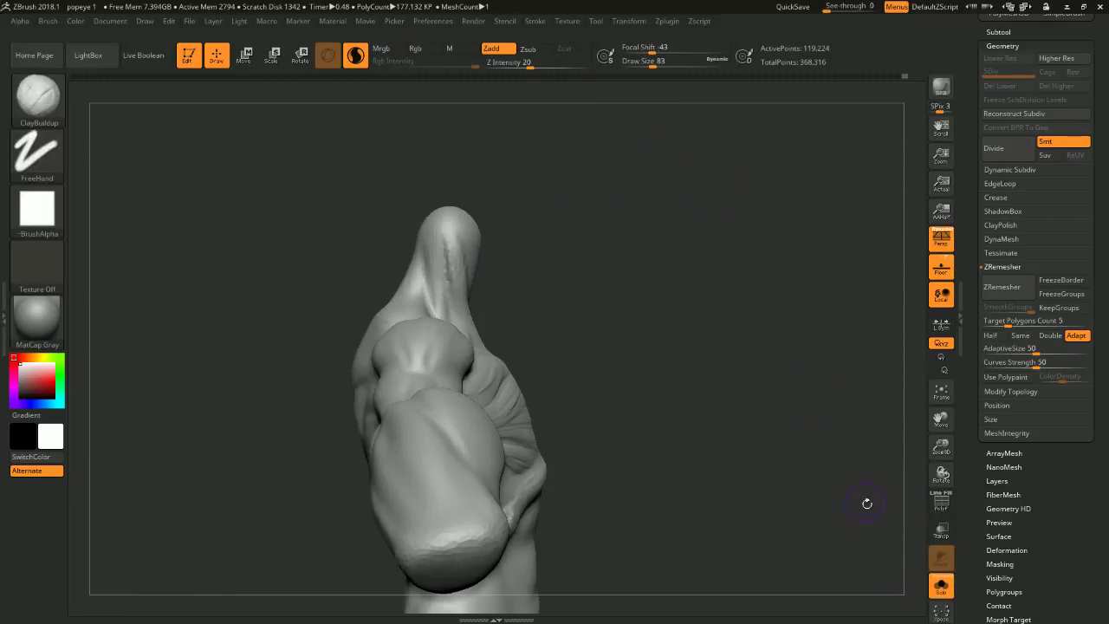
pyautogui.click(941, 590)
pyautogui.keyDown('alt'); pyautogui.click(525, 256); pyautogui.keyUp('alt')
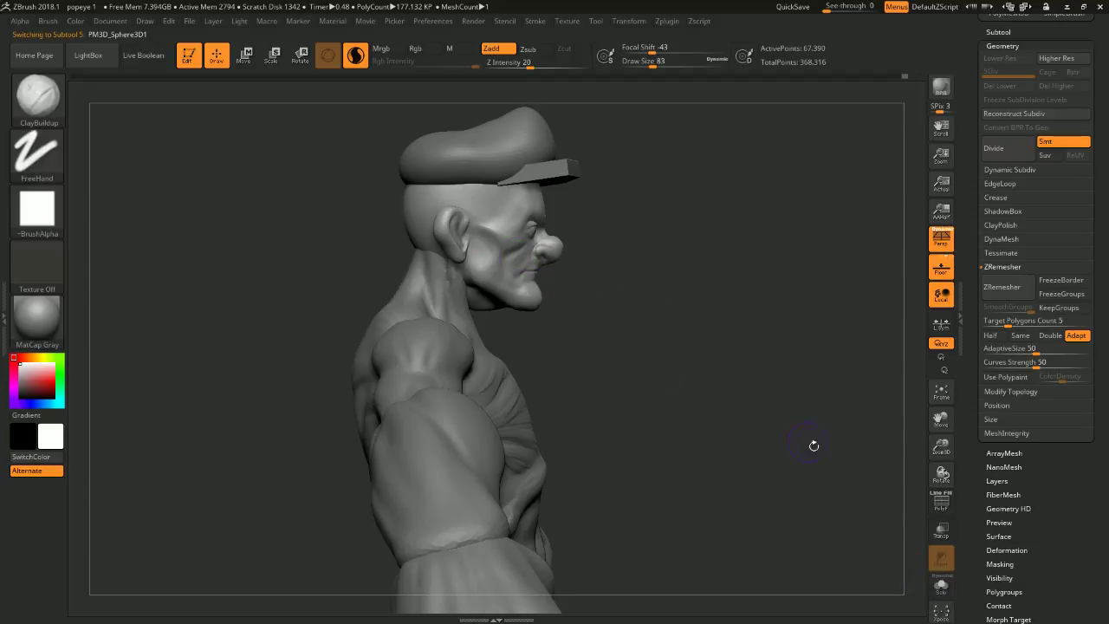
pyautogui.click(941, 587)
pyautogui.keyDown('alt'); pyautogui.moveTo(734, 302); pyautogui.dragTo(730, 295, button='right'); pyautogui.keyUp('alt')
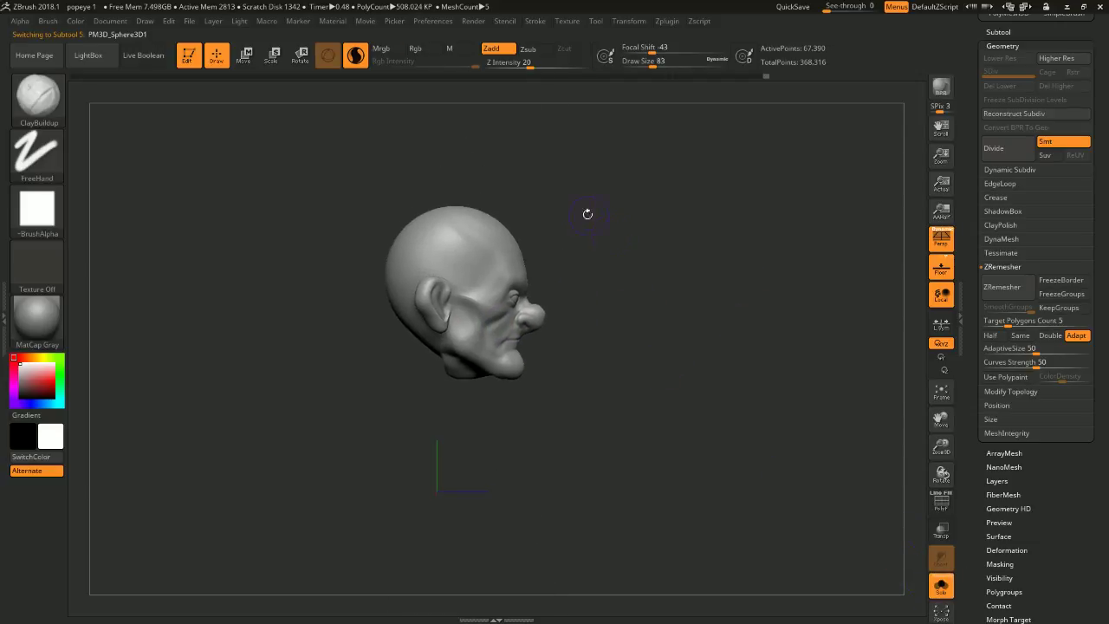
# - Switch to the Move brush at draw size 262 and push in the top and back of the skull
pyautogui.press('space')
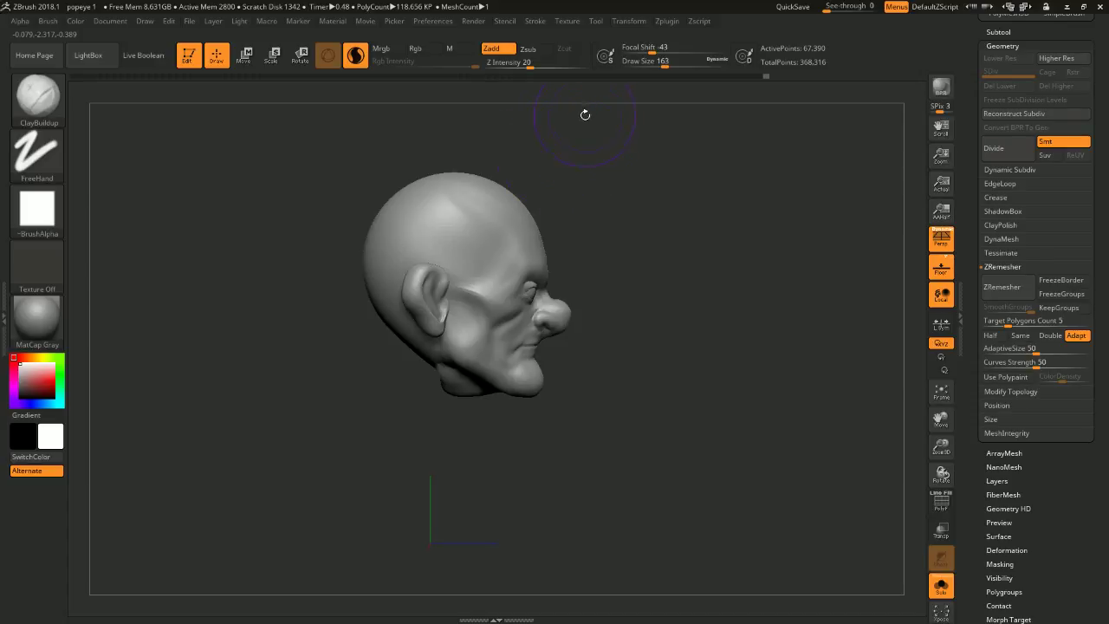
pyautogui.press('space')
pyautogui.click(567, 141)
pyautogui.press('b')
pyautogui.press('m')
pyautogui.press('v')
pyautogui.press('space')
pyautogui.moveTo(481, 167); pyautogui.dragTo(475, 187)
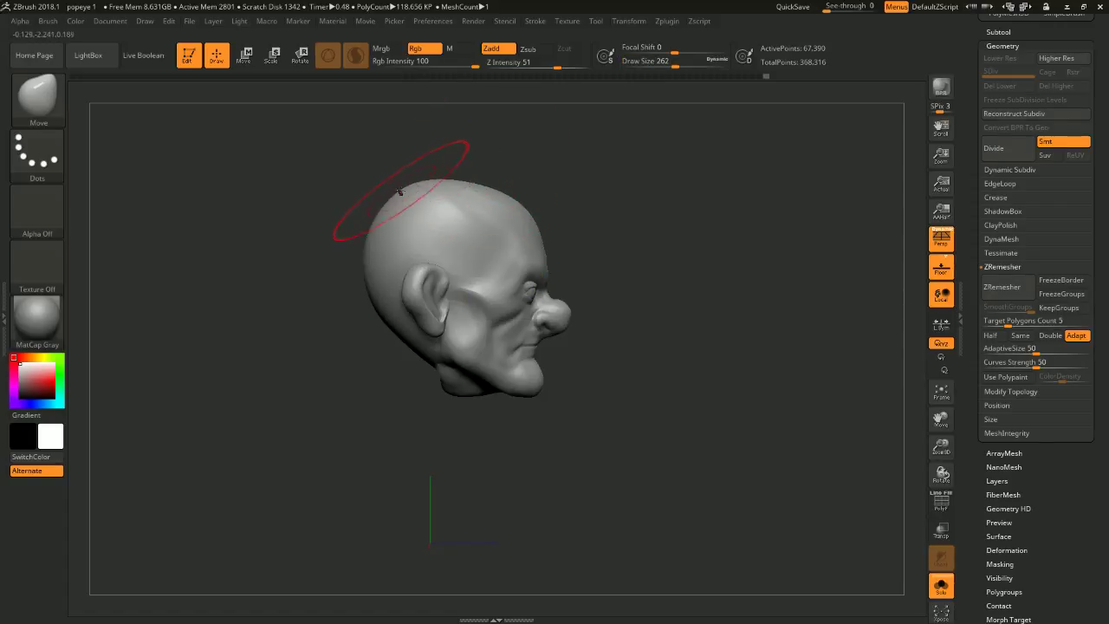
pyautogui.press('shift')
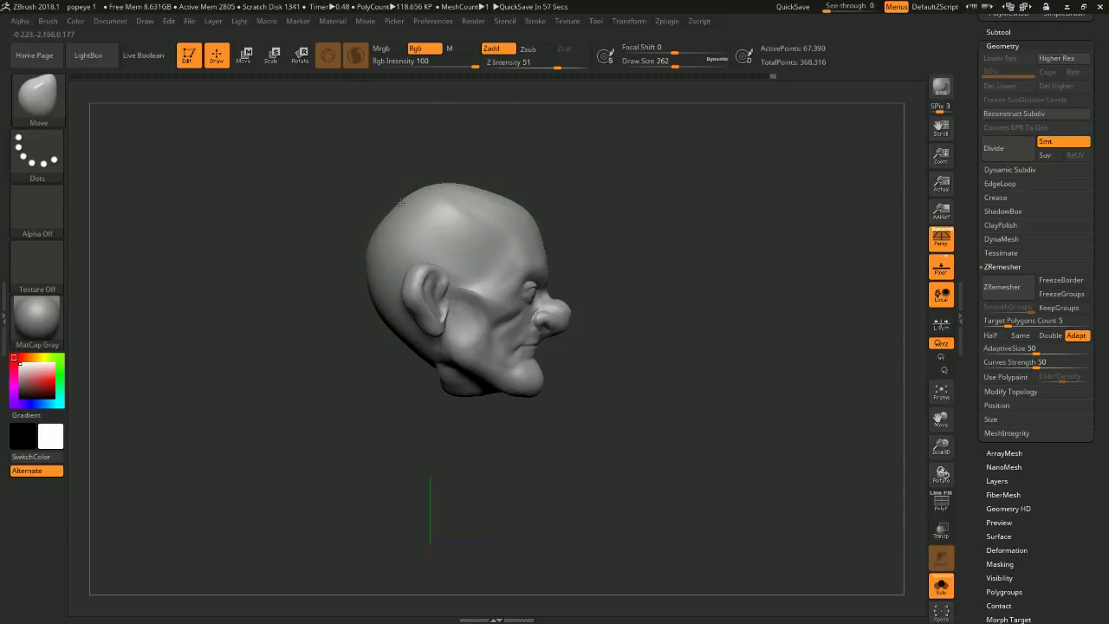
pyautogui.moveTo(564, 159)
pyautogui.keyDown('shift'); pyautogui.mouseDown()
pyautogui.moveTo(515, 163)
pyautogui.moveTo(506, 187)
pyautogui.mouseUp(); pyautogui.keyUp('shift')
# - Set the Move brush's draw size to 149 and, with the ears masked, adjust the sides of the skull
pyautogui.press('space')
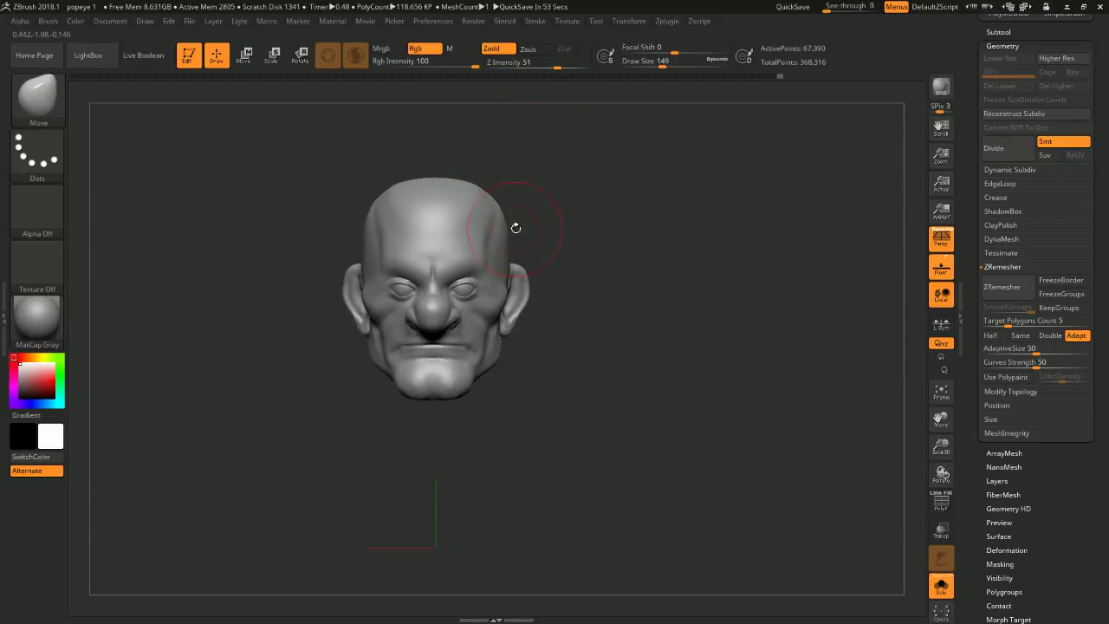
pyautogui.keyDown('ctrl'); pyautogui.click(567, 280); pyautogui.keyUp('ctrl')
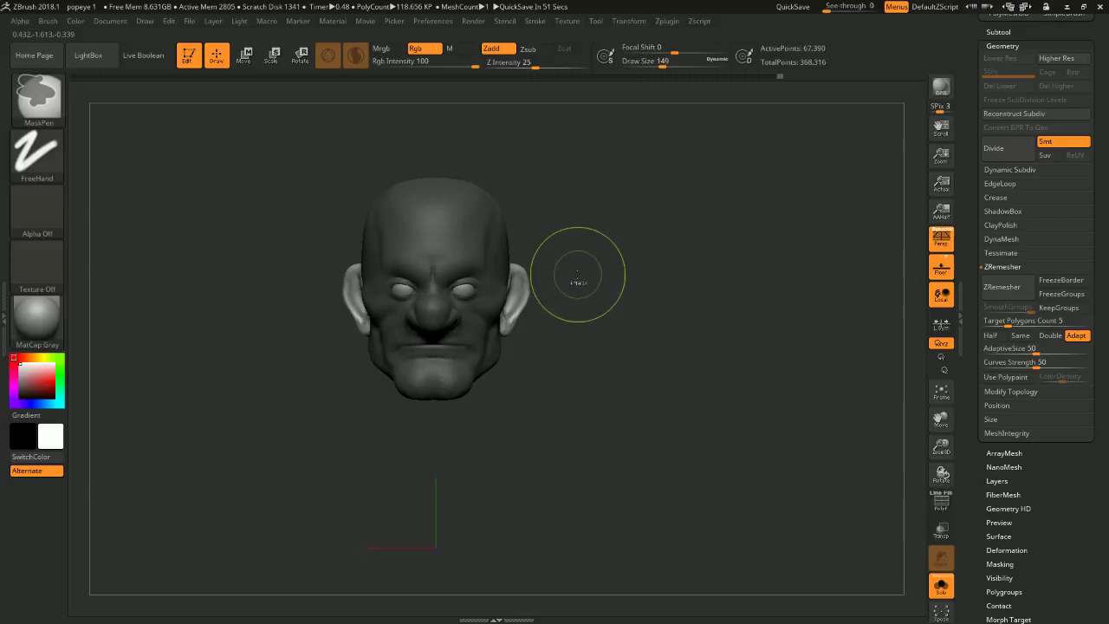
pyautogui.keyDown('ctrl'); pyautogui.click(586, 276); pyautogui.keyUp('ctrl')
pyautogui.moveTo(586, 265); pyautogui.dragTo(546, 302)
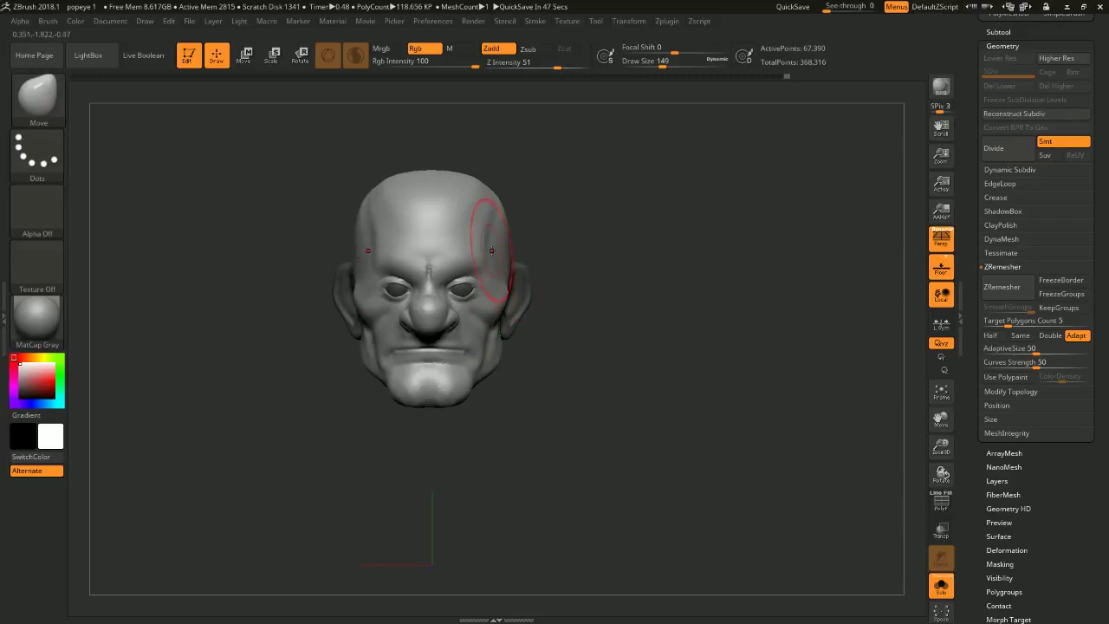
pyautogui.moveTo(567, 260)
pyautogui.mouseDown()
pyautogui.moveTo(559, 267)
pyautogui.moveTo(604, 269)
pyautogui.moveTo(564, 292)
pyautogui.mouseUp()
# - Reduce the draw size to 90 and nudge the side of the face inward just in front of the ears
pyautogui.press('space')
pyautogui.moveTo(505, 314); pyautogui.dragTo(496, 316)
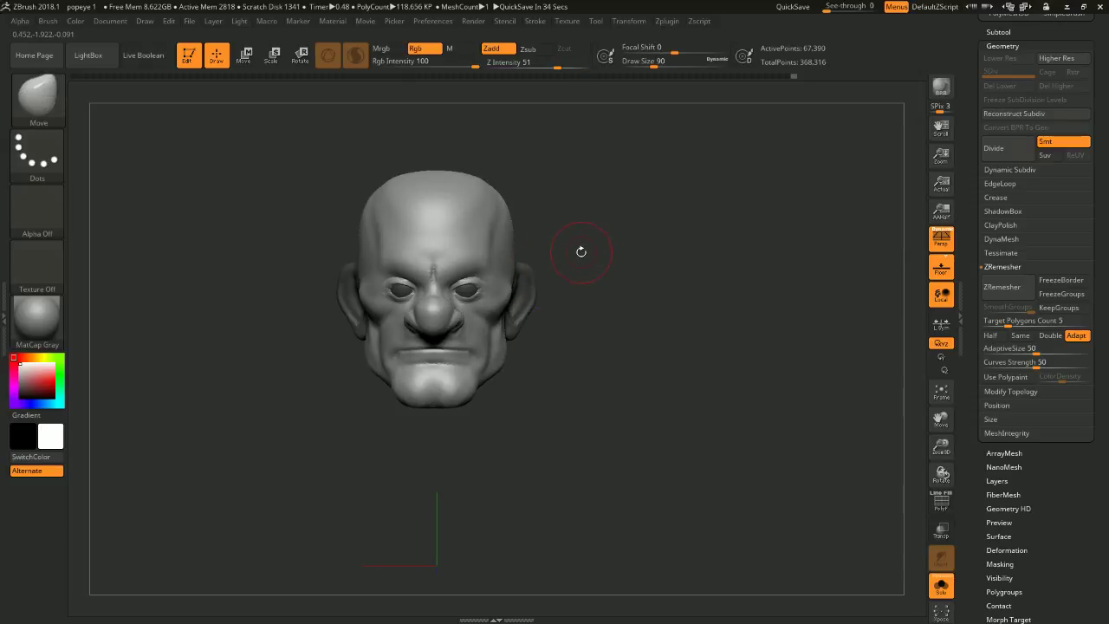
pyautogui.moveTo(575, 355)
pyautogui.mouseDown()
pyautogui.moveTo(538, 352)
pyautogui.moveTo(575, 341)
pyautogui.mouseUp()
pyautogui.moveTo(558, 275); pyautogui.dragTo(616, 222)
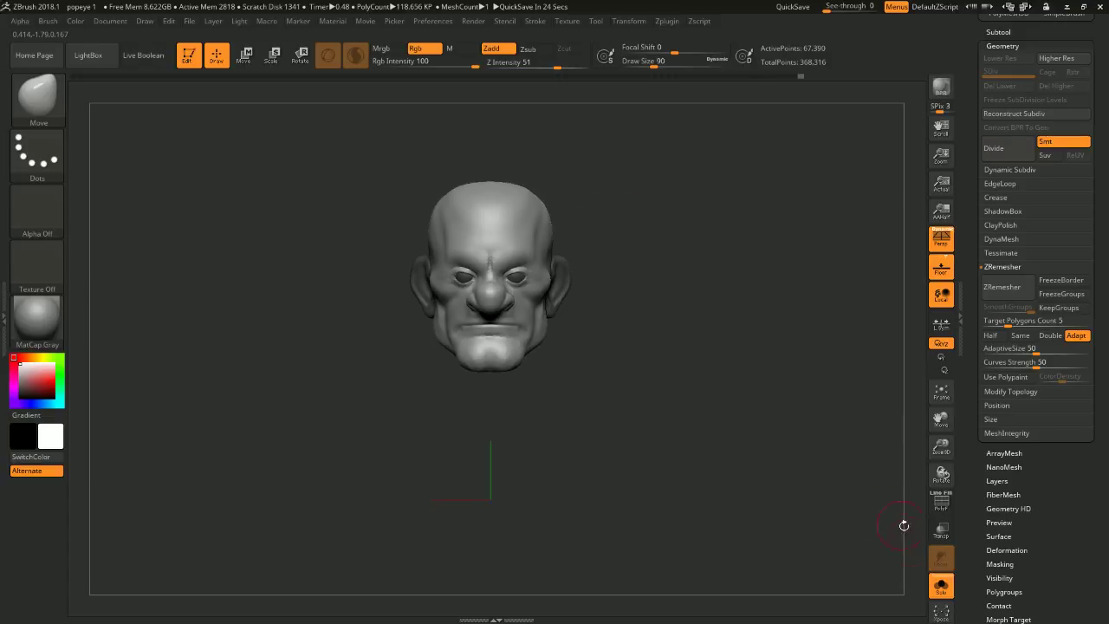
# - Exit Solo mode to show the whole figure and make the cap the active subtool from the side view
pyautogui.click(940, 579)
pyautogui.keyDown('shift'); pyautogui.moveTo(842, 400); pyautogui.dragTo(910, 399); pyautogui.keyUp('shift')
pyautogui.keyDown('alt'); pyautogui.click(640, 144); pyautogui.keyUp('alt')
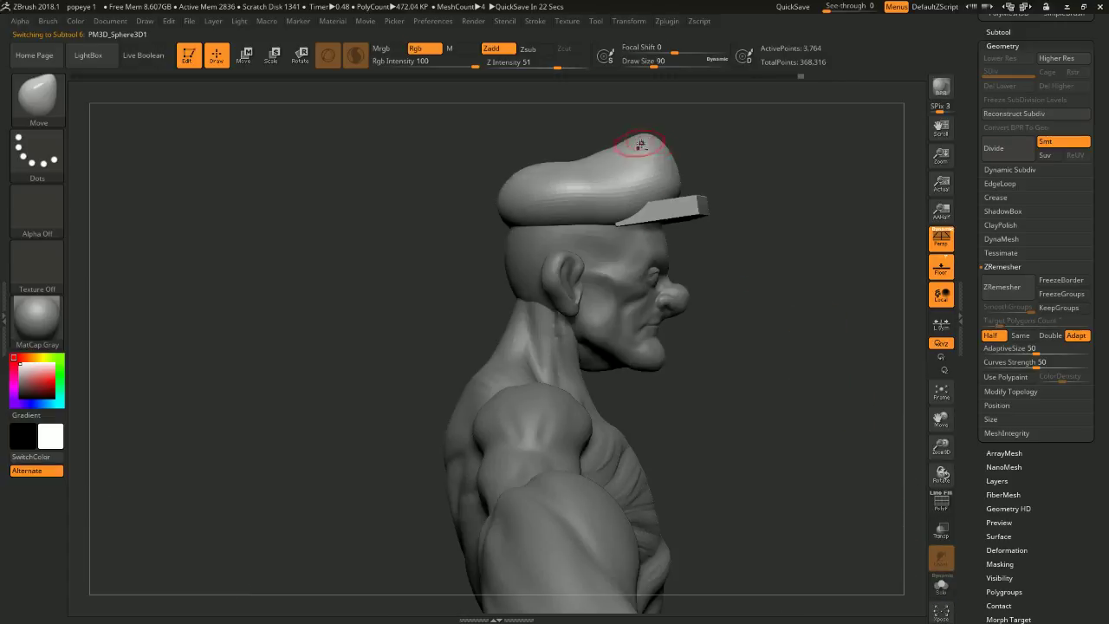
# - Turn off transforming all selected subtools and centre the Move gizmo on the cap
pyautogui.click(246, 55)
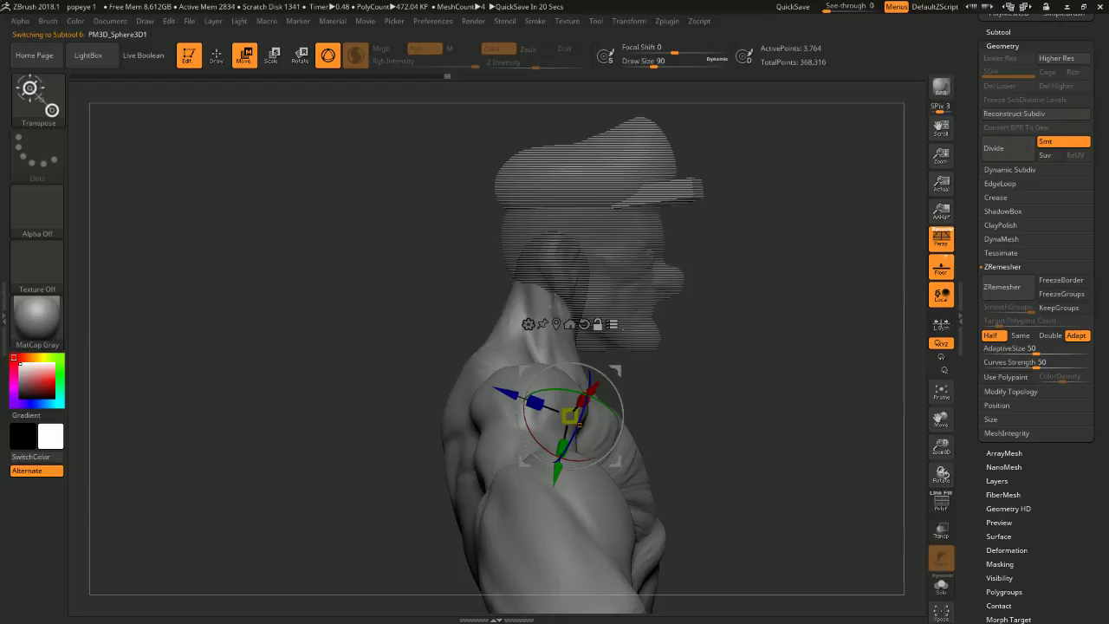
pyautogui.click(613, 324)
pyautogui.moveTo(621, 367); pyautogui.dragTo(609, 393)
pyautogui.hotkey('ctrl', 'z')
pyautogui.click(551, 337)
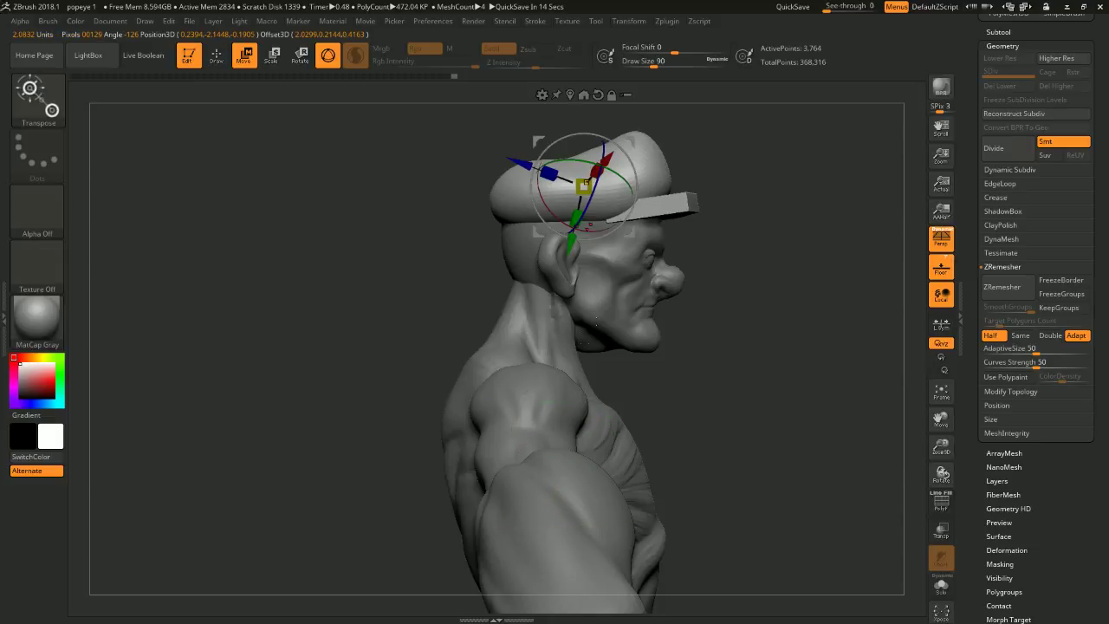
# - Adjust the cap's placement on the head with the gizmo, return to Draw mode and frame the full figure from the front
pyautogui.moveTo(634, 169); pyautogui.dragTo(631, 164)
pyautogui.keyDown('alt'); pyautogui.moveTo(707, 146); pyautogui.dragTo(700, 177); pyautogui.keyUp('alt')
pyautogui.moveTo(620, 170); pyautogui.dragTo(622, 169)
pyautogui.moveTo(768, 175)
pyautogui.keyDown('shift'); pyautogui.mouseDown()
pyautogui.moveTo(718, 200)
pyautogui.moveTo(713, 158)
pyautogui.moveTo(684, 131)
pyautogui.moveTo(738, 174)
pyautogui.moveTo(684, 181)
pyautogui.moveTo(743, 174)
pyautogui.moveTo(733, 240)
pyautogui.moveTo(744, 286)
pyautogui.mouseUp(); pyautogui.keyUp('shift')
pyautogui.press('q')
pyautogui.press('f')
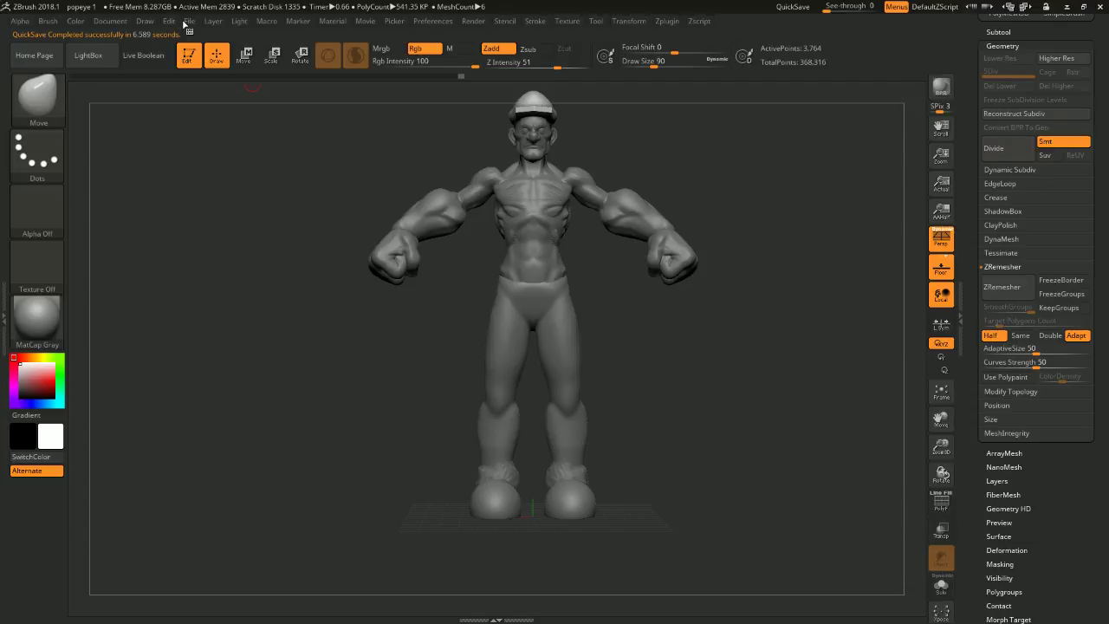
# - Save the Popeye project and open the "vs fight POSE" project from LightBox
pyautogui.click(187, 21)
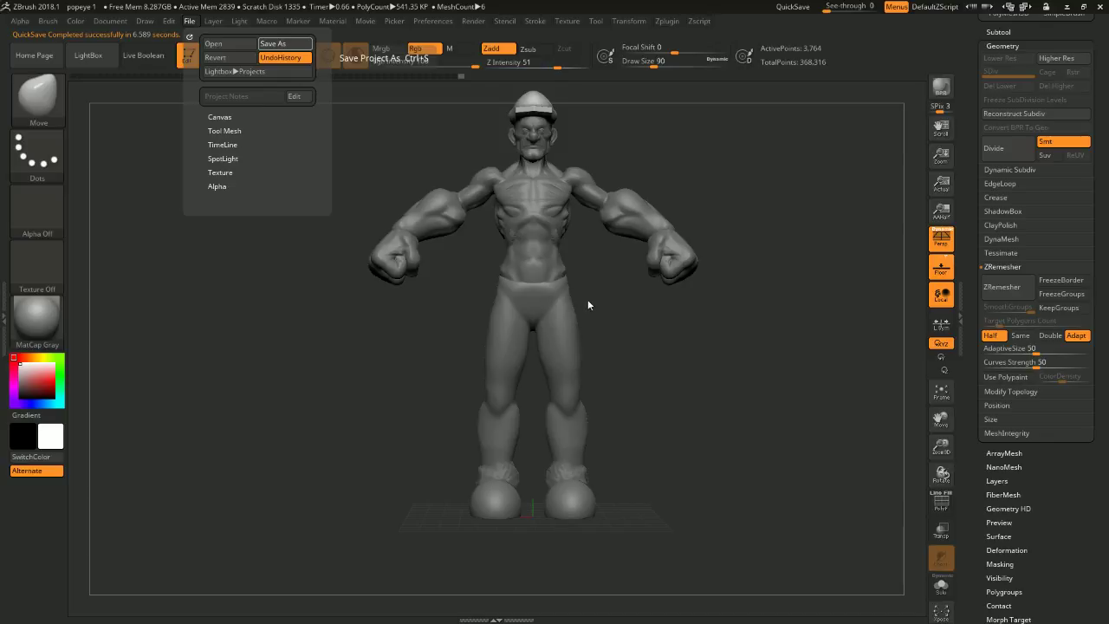
pyautogui.hotkey('ctrl', 's')
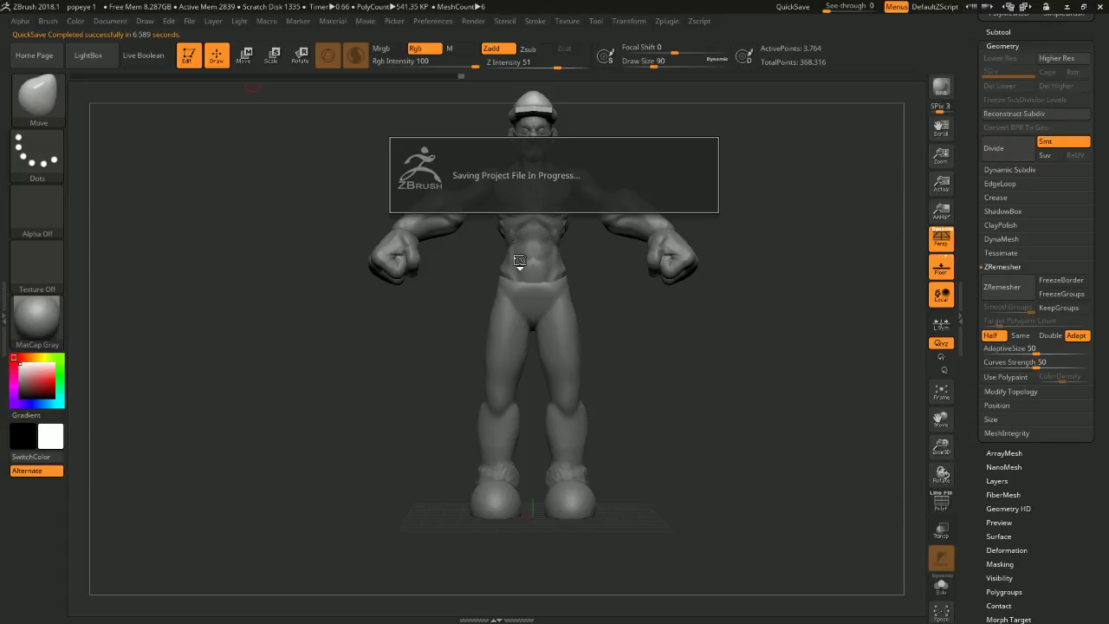
pyautogui.click(90, 56)
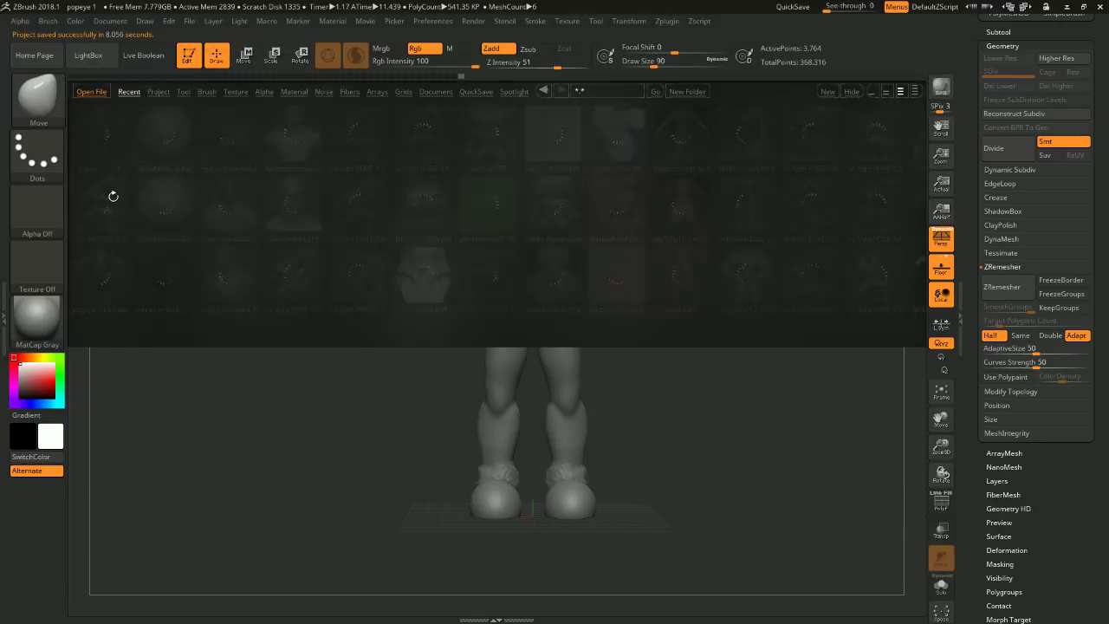
pyautogui.doubleClick(114, 206)
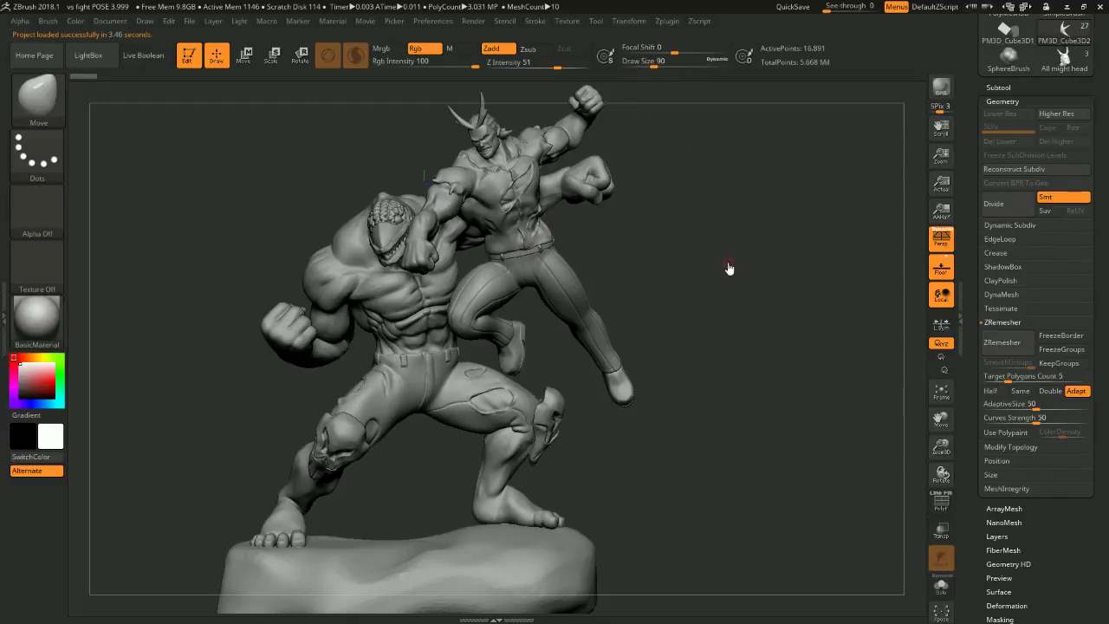
# - Examine the two-figure fight sculpt from the front and back, including the legs, clothing details and rock base
pyautogui.moveTo(905, 334)
pyautogui.mouseDown()
pyautogui.moveTo(881, 323)
pyautogui.moveTo(788, 329)
pyautogui.moveTo(786, 319)
pyautogui.mouseUp()
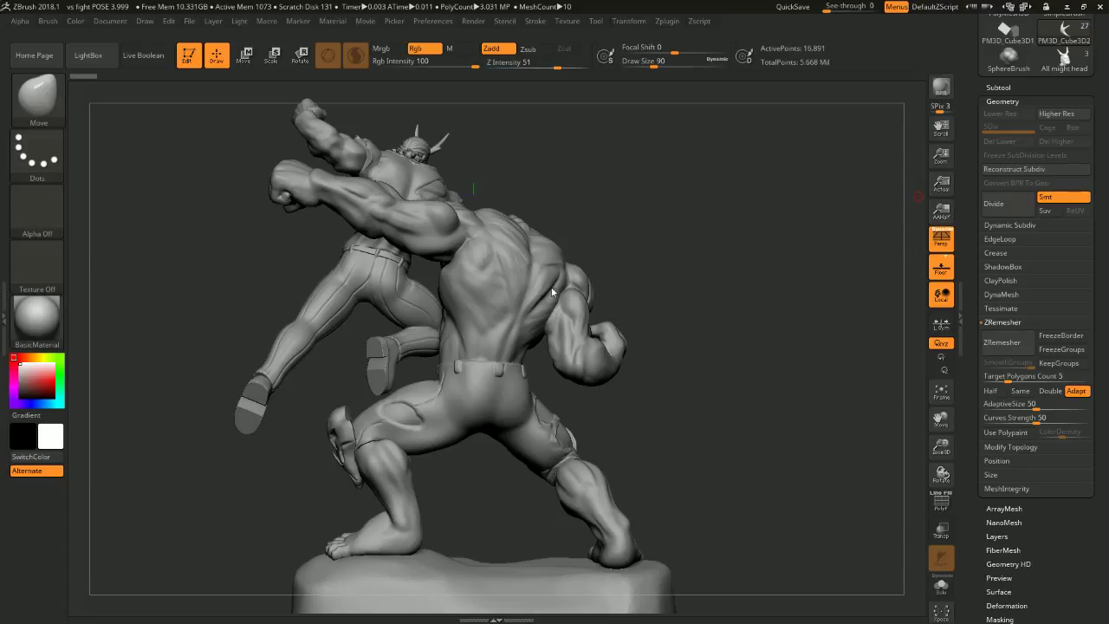
pyautogui.moveTo(665, 270)
pyautogui.mouseDown()
pyautogui.moveTo(748, 258)
pyautogui.moveTo(719, 237)
pyautogui.moveTo(802, 302)
pyautogui.moveTo(823, 289)
pyautogui.moveTo(839, 267)
pyautogui.moveTo(782, 215)
pyautogui.moveTo(812, 180)
pyautogui.moveTo(809, 161)
pyautogui.moveTo(832, 309)
pyautogui.moveTo(743, 174)
pyautogui.moveTo(751, 330)
pyautogui.moveTo(765, 286)
pyautogui.moveTo(708, 302)
pyautogui.moveTo(726, 314)
pyautogui.mouseUp()
pyautogui.moveTo(709, 358)
pyautogui.keyDown('alt'); pyautogui.mouseDown()
pyautogui.moveTo(778, 252)
pyautogui.moveTo(750, 252)
pyautogui.mouseUp(); pyautogui.keyUp('alt')
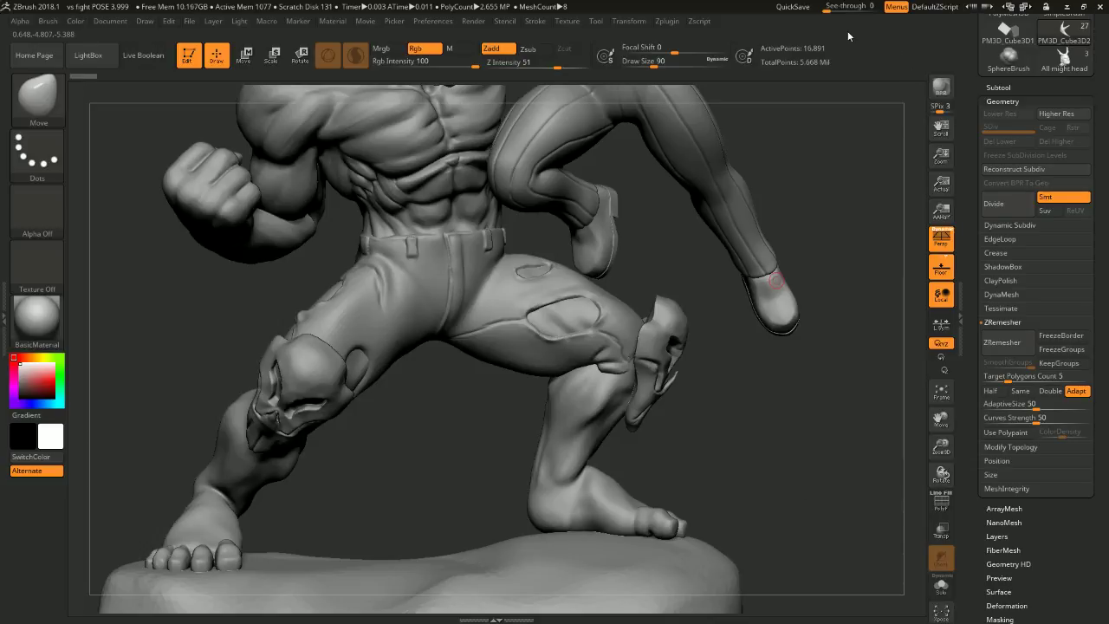
pyautogui.moveTo(811, 222)
pyautogui.keyDown('alt'); pyautogui.mouseDown()
pyautogui.moveTo(812, 205)
pyautogui.moveTo(802, 288)
pyautogui.mouseUp(); pyautogui.keyUp('alt')
pyautogui.keyDown('alt'); pyautogui.moveTo(776, 210); pyautogui.dragTo(791, 336); pyautogui.keyUp('alt')
pyautogui.keyDown('alt'); pyautogui.moveTo(776, 301); pyautogui.dragTo(714, 272); pyautogui.keyUp('alt')
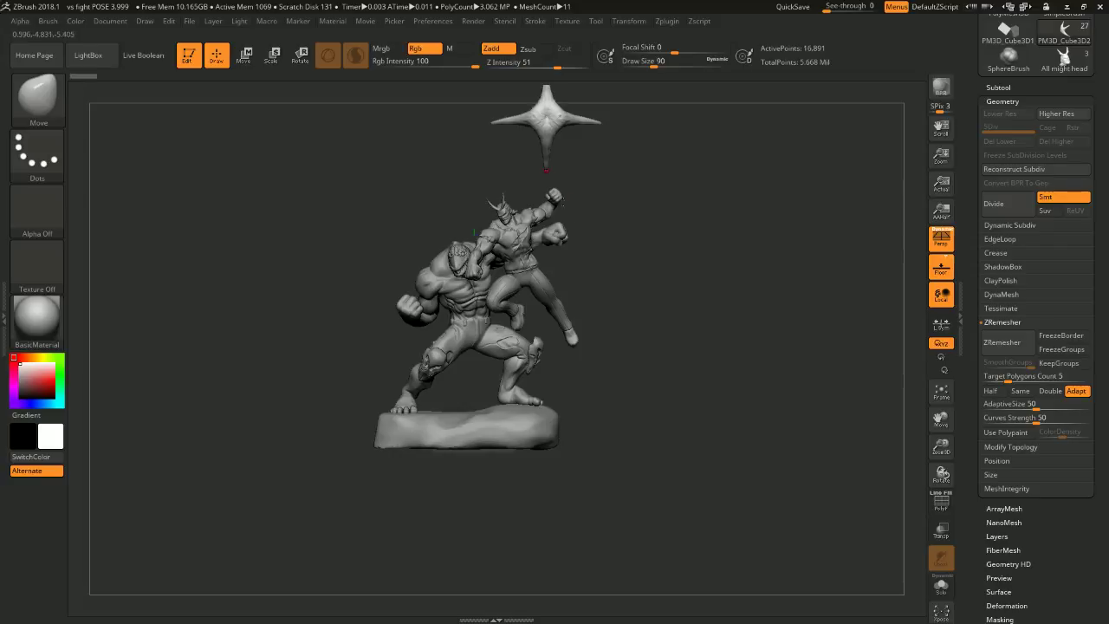
pyautogui.keyDown('alt'); pyautogui.moveTo(641, 159); pyautogui.dragTo(661, 235); pyautogui.keyUp('alt')
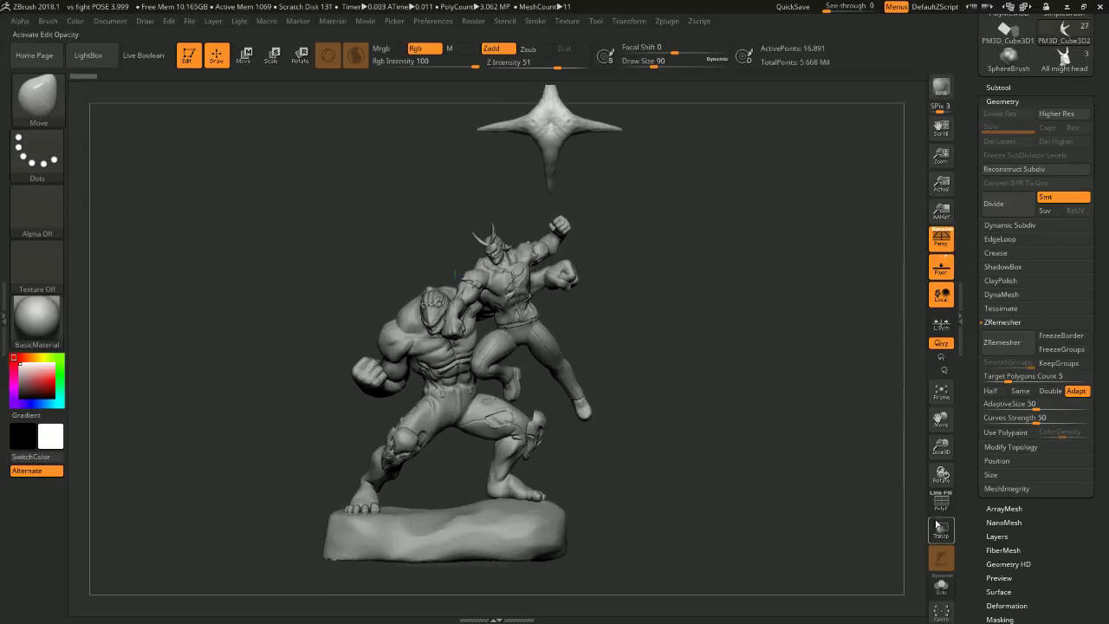
# - Spread the fight sculpt's subtools apart with Xpose and inspect the separate body and clothing parts
pyautogui.click(941, 611)
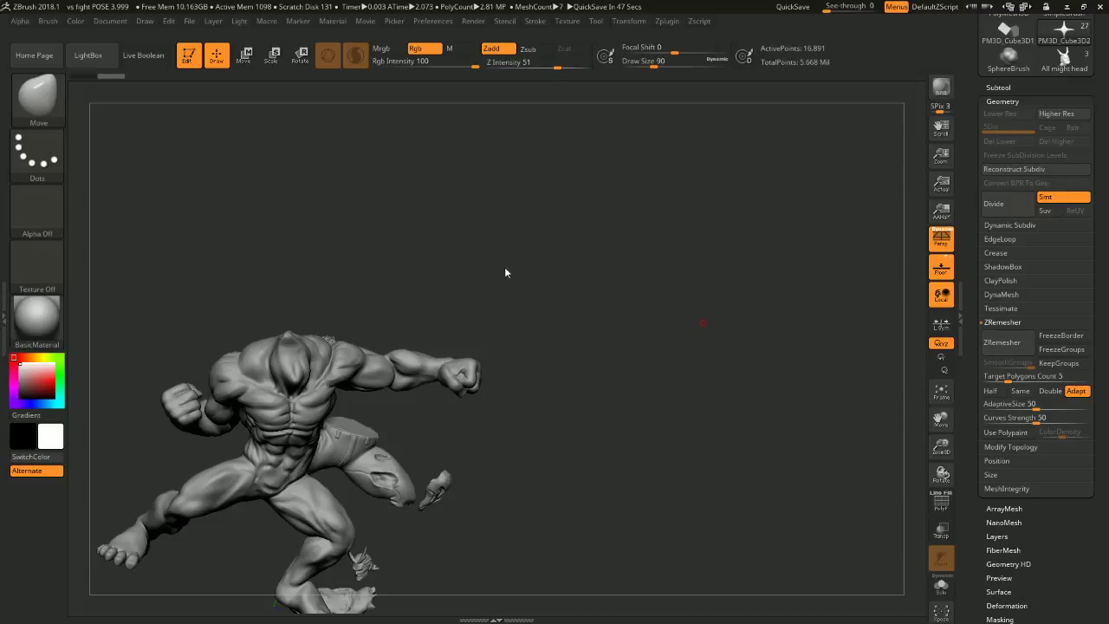
pyautogui.moveTo(537, 316)
pyautogui.mouseDown()
pyautogui.moveTo(569, 339)
pyautogui.moveTo(629, 295)
pyautogui.moveTo(633, 252)
pyautogui.moveTo(763, 260)
pyautogui.moveTo(569, 261)
pyautogui.mouseUp()
pyautogui.moveTo(380, 234)
pyautogui.mouseDown()
pyautogui.moveTo(500, 248)
pyautogui.moveTo(586, 194)
pyautogui.moveTo(710, 286)
pyautogui.moveTo(752, 288)
pyautogui.mouseUp()
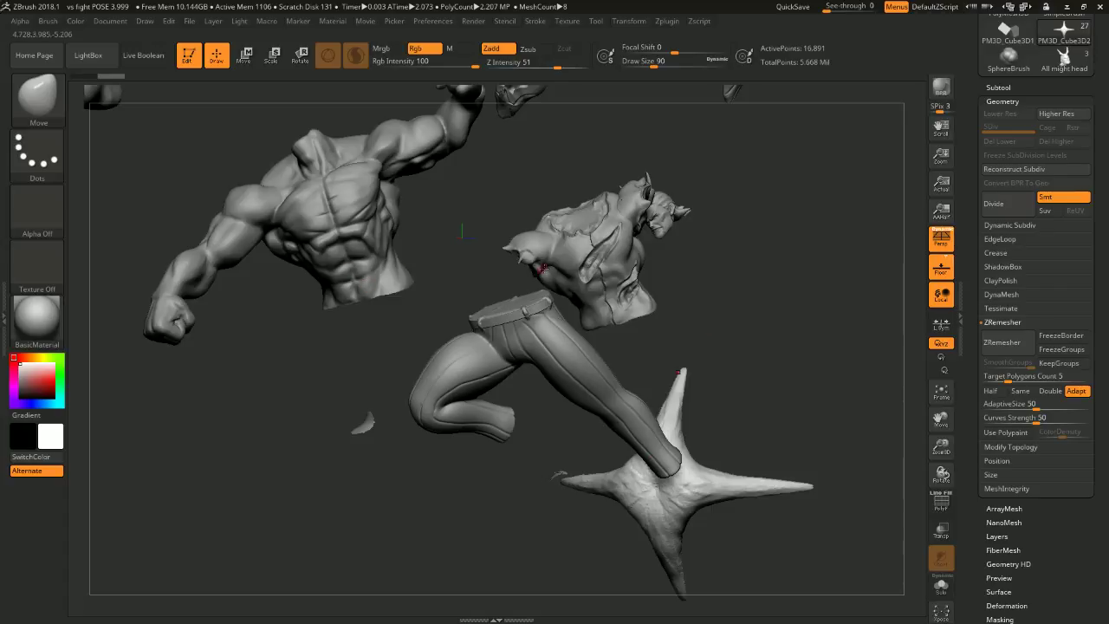
pyautogui.moveTo(681, 261); pyautogui.dragTo(796, 334)
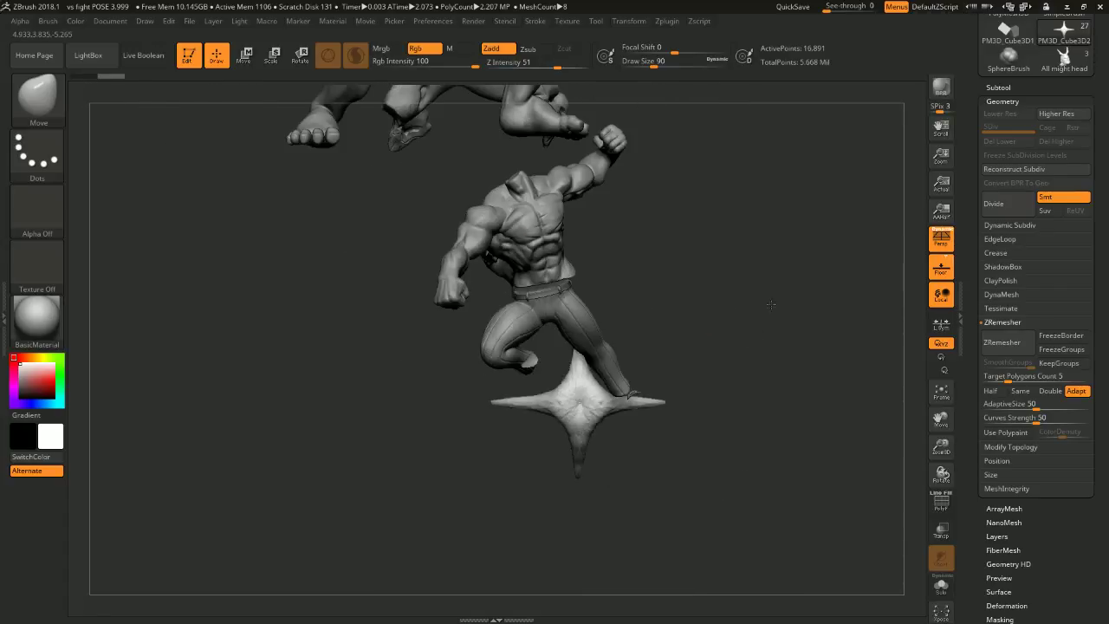
# - Collapse the exploded subtool view and inspect the assembled two-figure fight pose from several angles
pyautogui.click(941, 611)
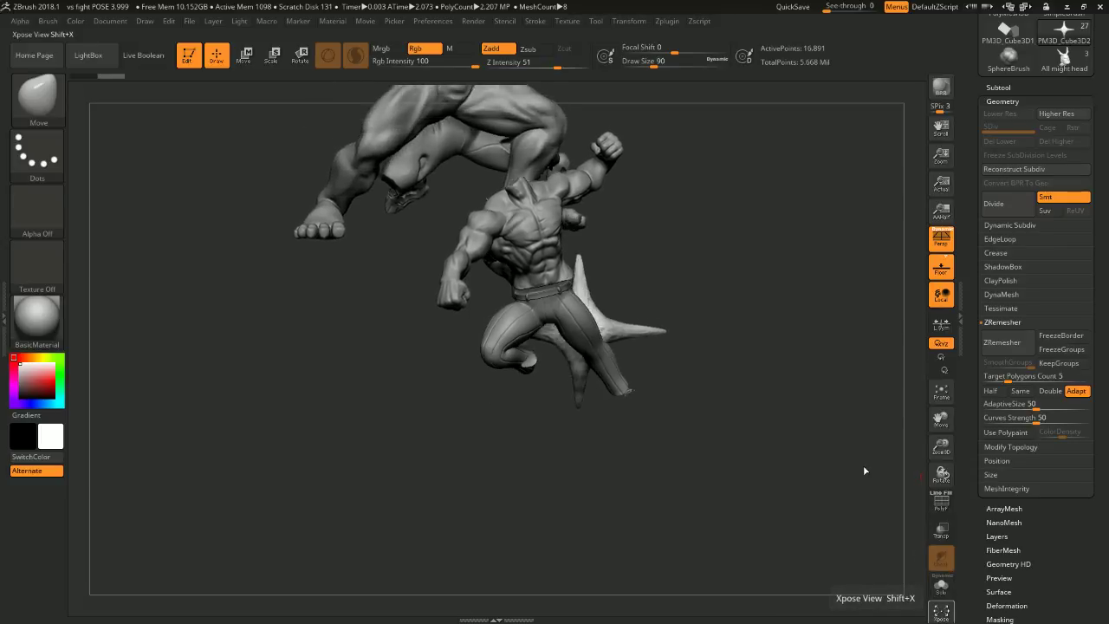
pyautogui.moveTo(745, 303)
pyautogui.keyDown('alt'); pyautogui.mouseDown()
pyautogui.moveTo(768, 396)
pyautogui.moveTo(707, 339)
pyautogui.moveTo(721, 321)
pyautogui.moveTo(720, 367)
pyautogui.moveTo(636, 485)
pyautogui.moveTo(753, 330)
pyautogui.moveTo(391, 278)
pyautogui.mouseUp(); pyautogui.keyUp('alt')
pyautogui.moveTo(705, 252); pyautogui.dragTo(312, 290)
pyautogui.moveTo(844, 390)
pyautogui.keyDown('alt'); pyautogui.mouseDown()
pyautogui.moveTo(800, 359)
pyautogui.moveTo(786, 276)
pyautogui.moveTo(792, 324)
pyautogui.moveTo(815, 320)
pyautogui.moveTo(828, 371)
pyautogui.moveTo(760, 221)
pyautogui.mouseUp(); pyautogui.keyUp('alt')
pyautogui.moveTo(786, 290)
pyautogui.mouseDown()
pyautogui.moveTo(740, 287)
pyautogui.moveTo(780, 290)
pyautogui.moveTo(781, 236)
pyautogui.moveTo(797, 276)
pyautogui.moveTo(825, 286)
pyautogui.mouseUp()
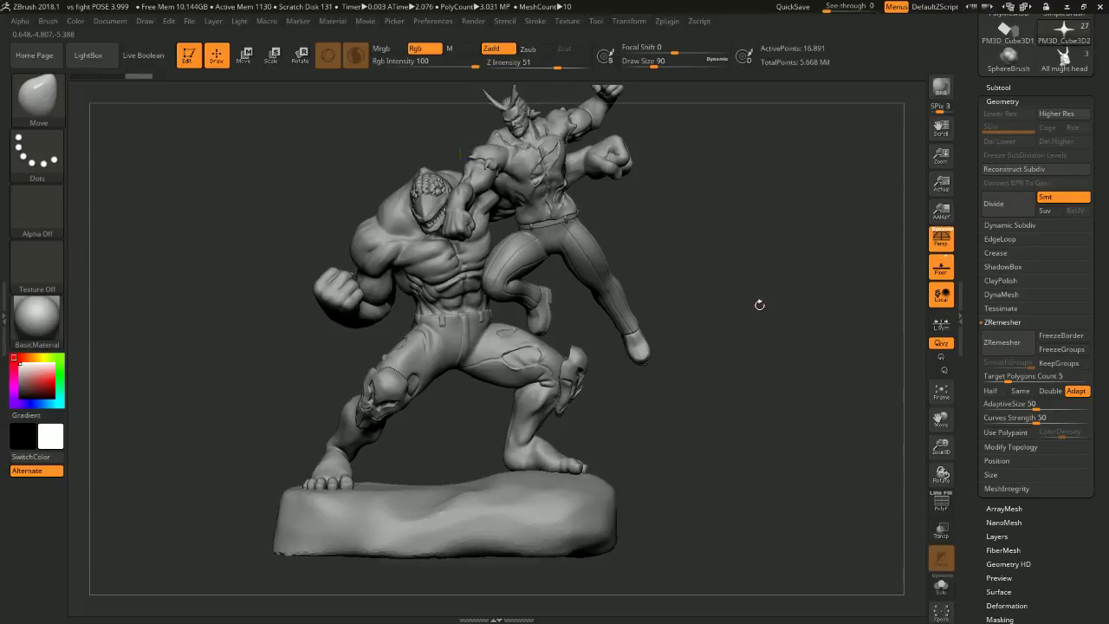
pyautogui.moveTo(755, 327)
pyautogui.mouseDown()
pyautogui.moveTo(748, 312)
pyautogui.moveTo(805, 345)
pyautogui.moveTo(735, 351)
pyautogui.moveTo(788, 307)
pyautogui.moveTo(784, 283)
pyautogui.mouseUp()
pyautogui.moveTo(729, 252)
pyautogui.mouseDown()
pyautogui.moveTo(763, 257)
pyautogui.moveTo(708, 255)
pyautogui.mouseUp()
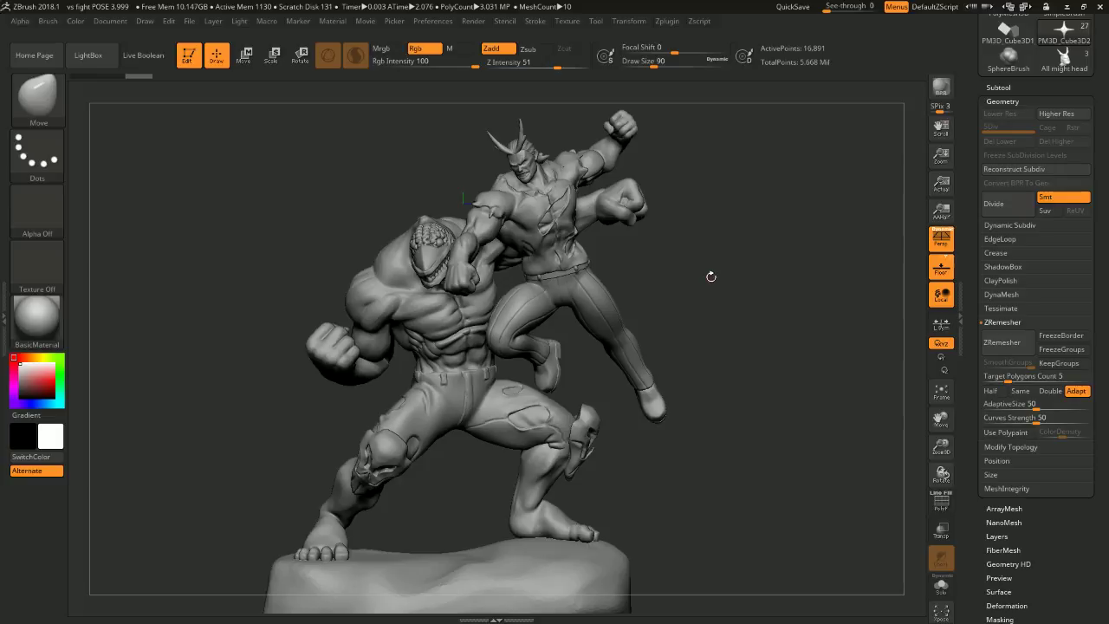
pyautogui.moveTo(711, 279)
pyautogui.mouseDown()
pyautogui.moveTo(730, 290)
pyautogui.moveTo(719, 292)
pyautogui.moveTo(732, 307)
pyautogui.moveTo(711, 312)
pyautogui.moveTo(719, 289)
pyautogui.moveTo(731, 296)
pyautogui.mouseUp()
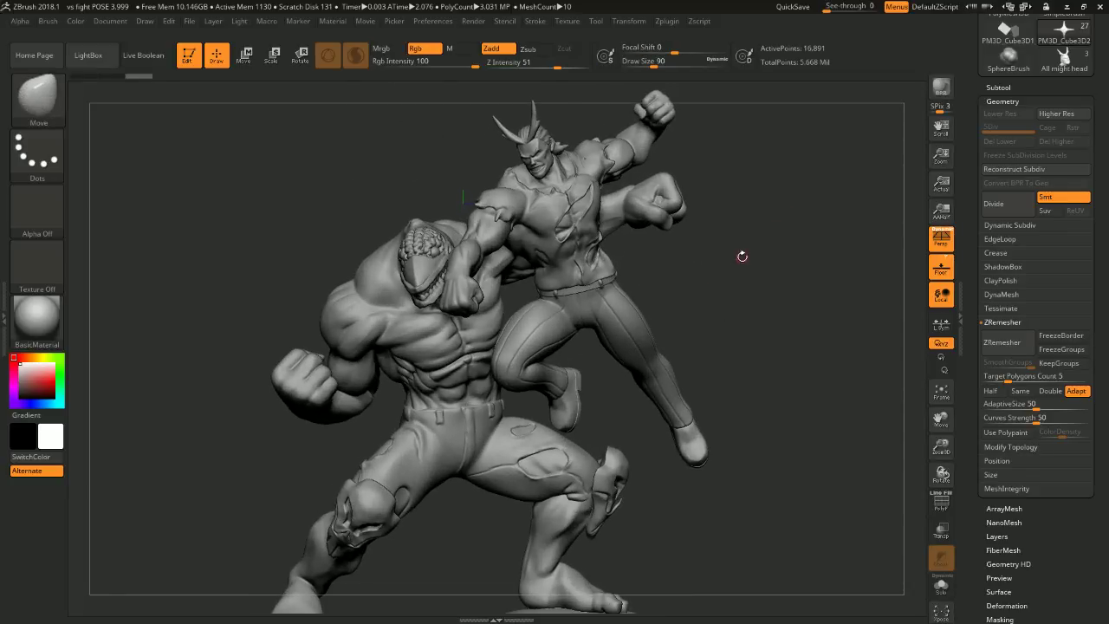
pyautogui.moveTo(760, 285); pyautogui.dragTo(755, 271)
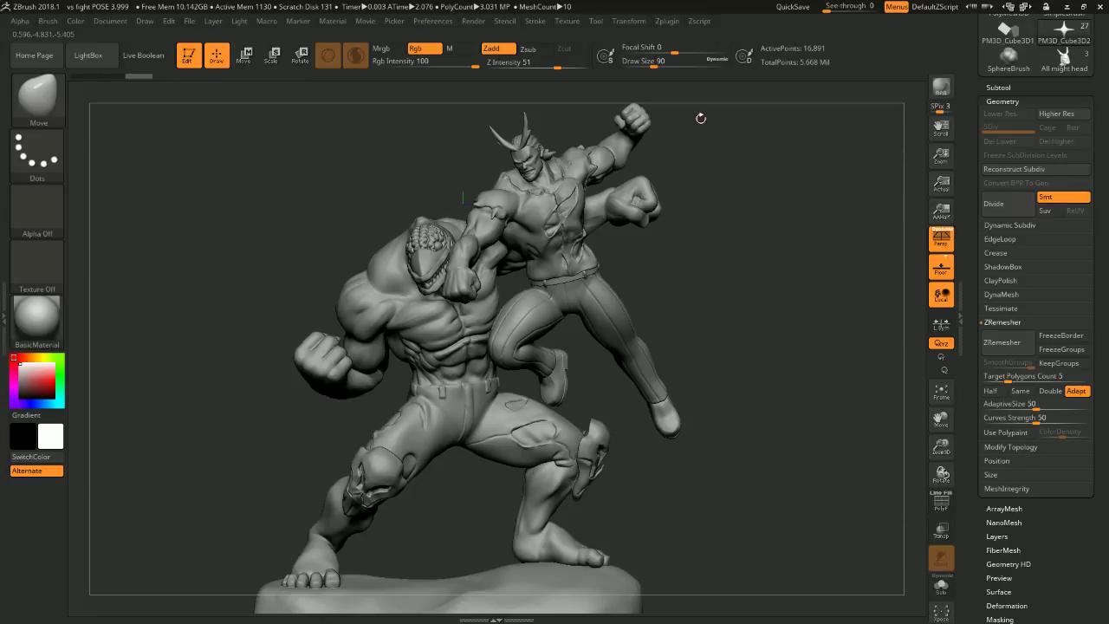
pyautogui.moveTo(730, 203); pyautogui.dragTo(701, 178)
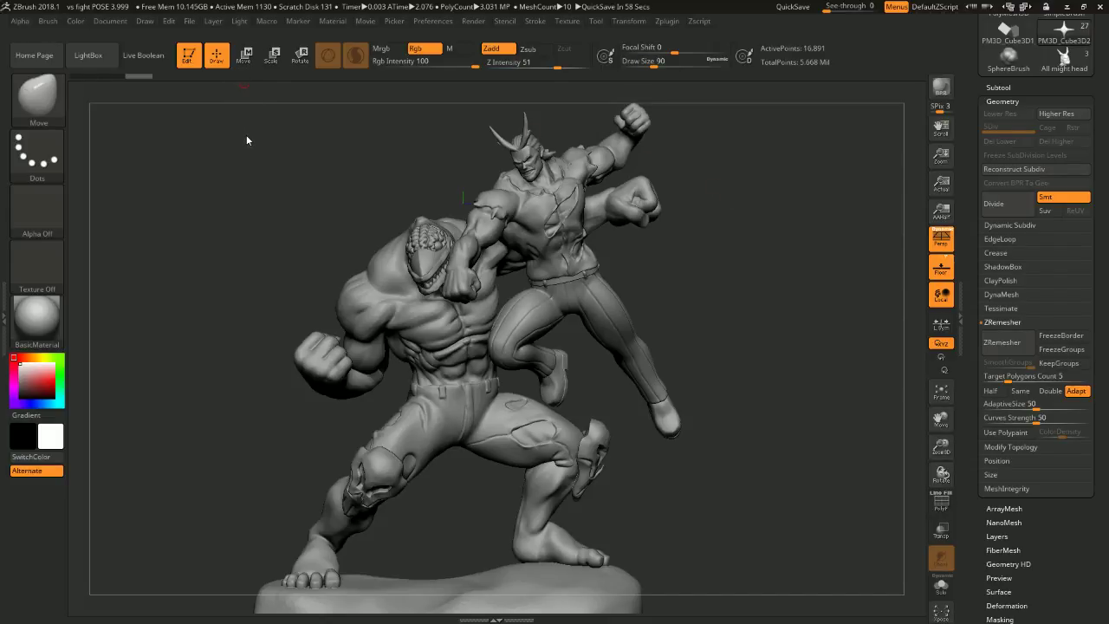
# - Open the recent project popeye 1 and make the bare torso the active subtool
pyautogui.click(86, 55)
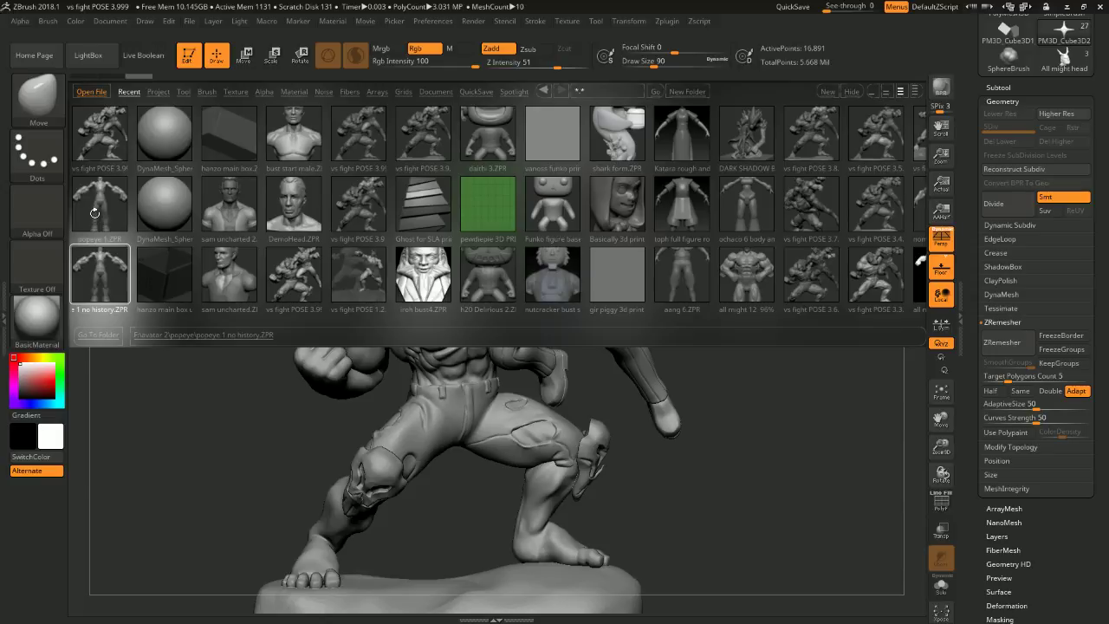
pyautogui.doubleClick(105, 214)
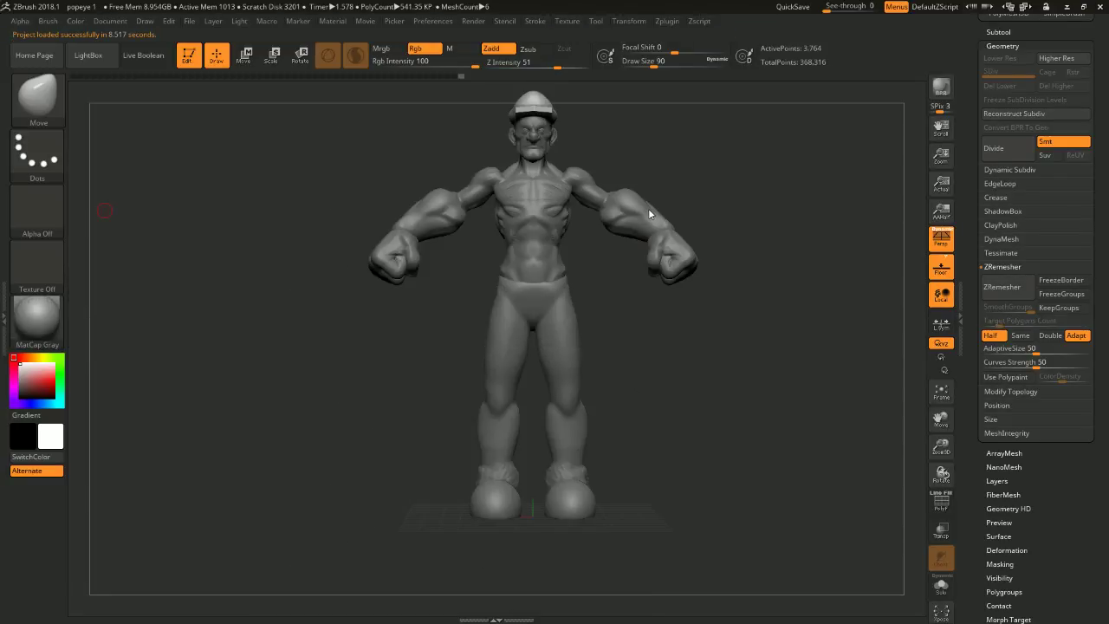
pyautogui.keyDown('alt'); pyautogui.moveTo(706, 273); pyautogui.dragTo(762, 227); pyautogui.keyUp('alt')
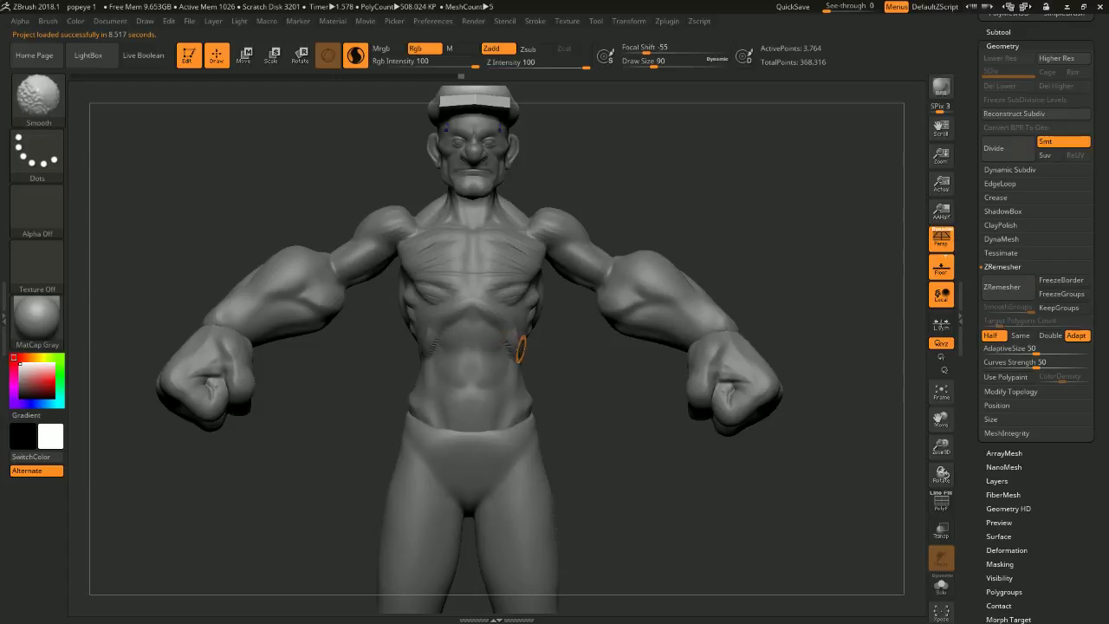
pyautogui.keyDown('alt'); pyautogui.click(519, 350); pyautogui.keyUp('alt')
pyautogui.moveTo(561, 360)
pyautogui.keyDown('alt'); pyautogui.mouseDown()
pyautogui.moveTo(564, 379)
pyautogui.moveTo(502, 411)
pyautogui.moveTo(529, 417)
pyautogui.mouseUp(); pyautogui.keyUp('alt')
pyautogui.moveTo(595, 382)
pyautogui.keyDown('alt'); pyautogui.mouseDown()
pyautogui.moveTo(617, 424)
pyautogui.moveTo(562, 383)
pyautogui.mouseUp(); pyautogui.keyUp('alt')
# - Carve creases around the base of the sternum and along the lower chest edge with the DamStandard brush
pyautogui.press('b')
pyautogui.press('c')
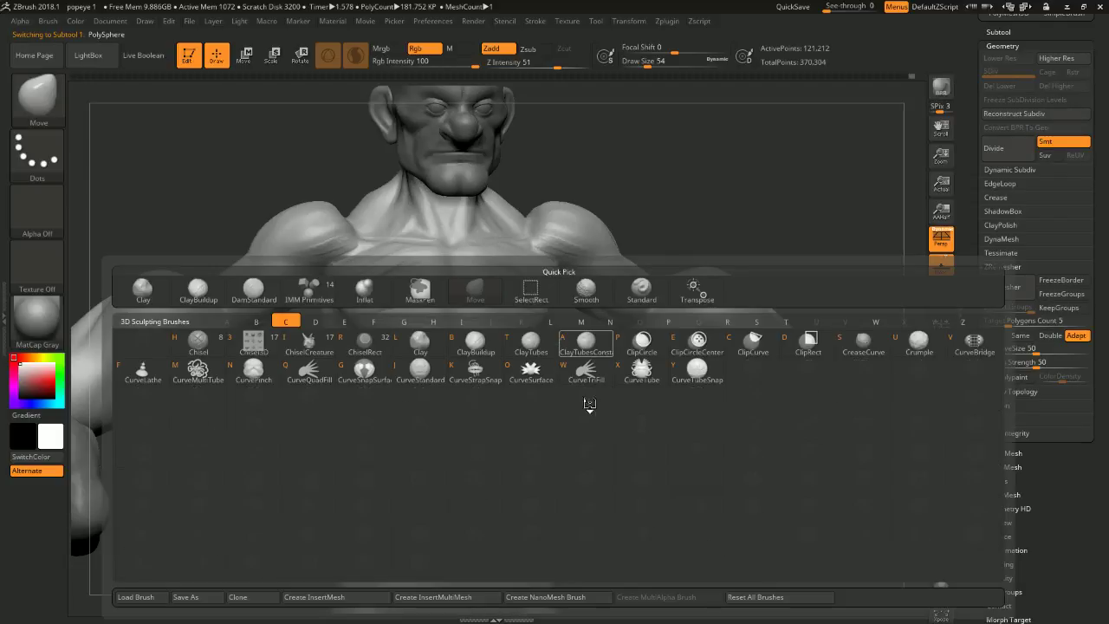
pyautogui.moveTo(671, 197); pyautogui.dragTo(655, 210)
pyautogui.keyDown('alt'); pyautogui.moveTo(610, 402); pyautogui.dragTo(630, 412); pyautogui.keyUp('alt')
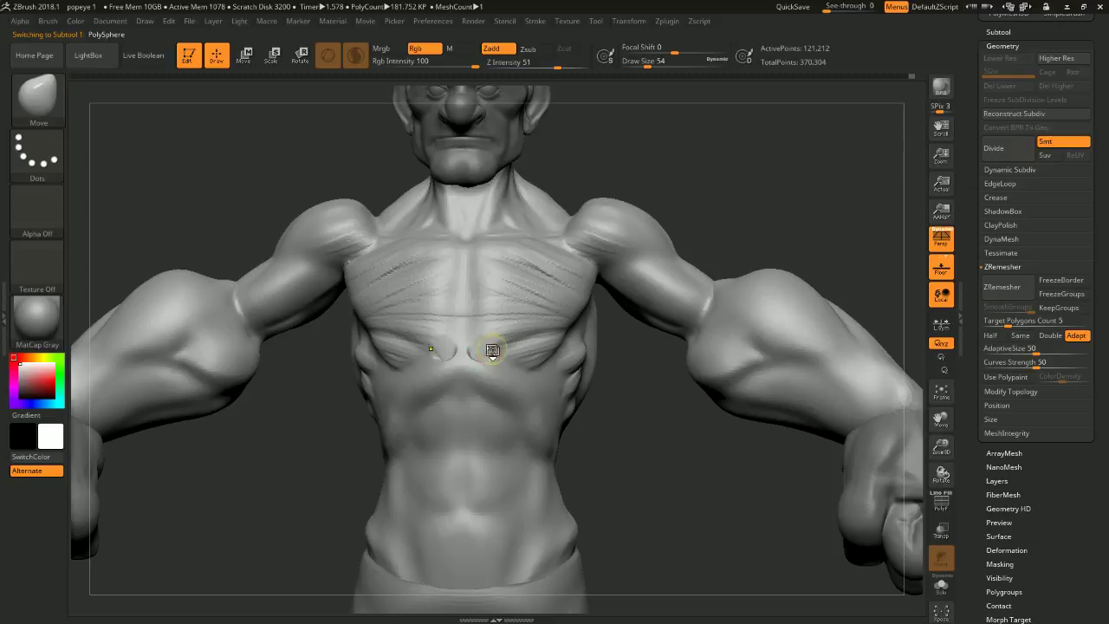
pyautogui.press('b')
pyautogui.press('d')
pyautogui.press('s')
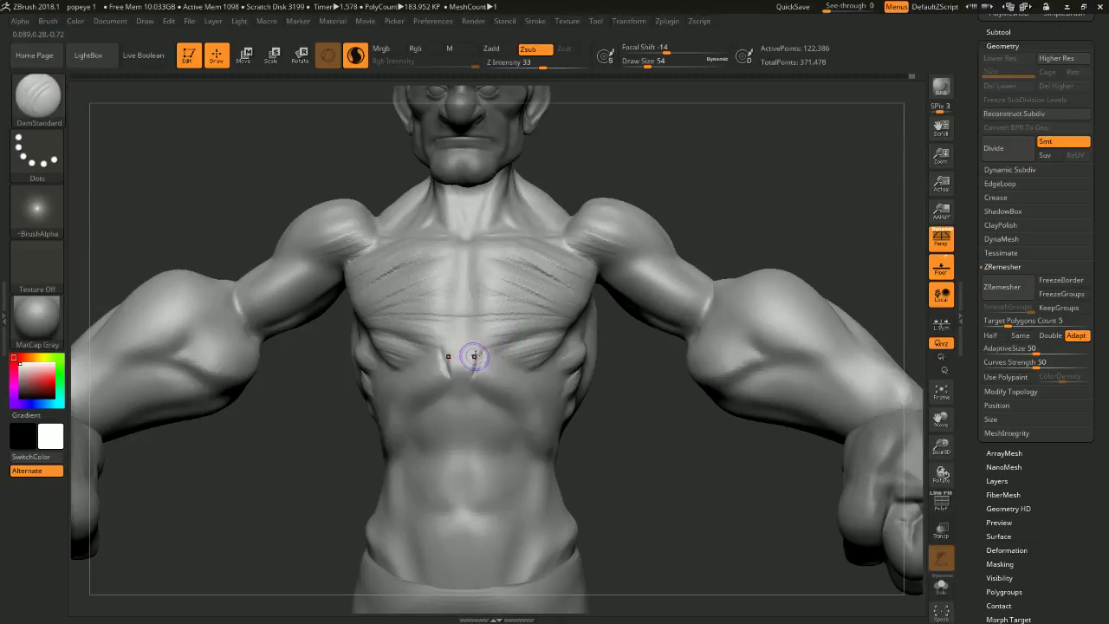
pyautogui.press('ctrl')
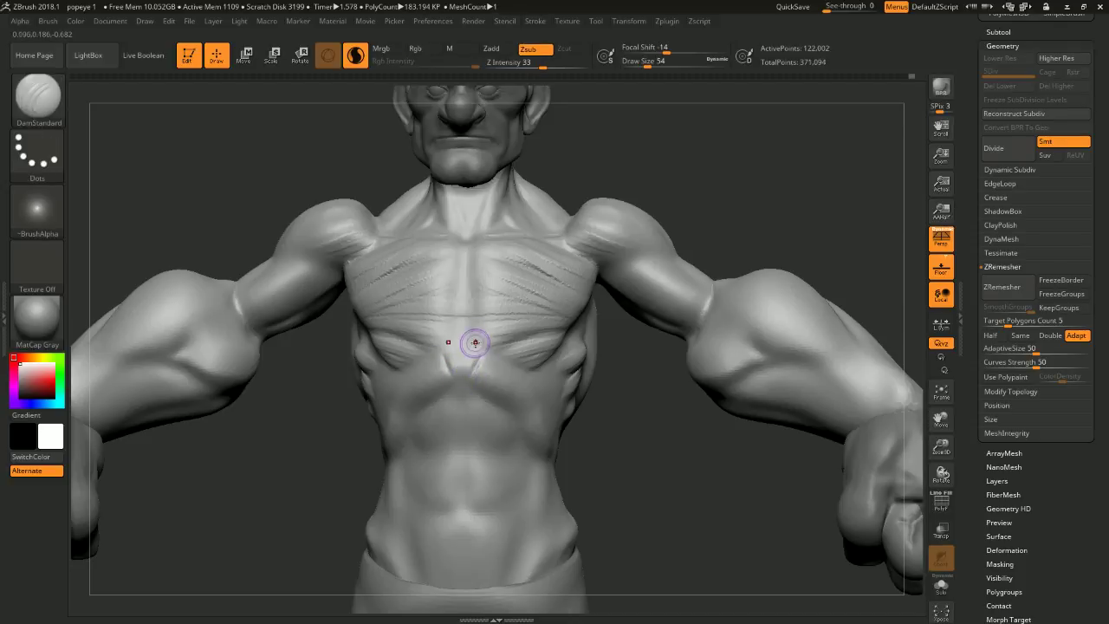
pyautogui.moveTo(479, 348); pyautogui.dragTo(511, 358)
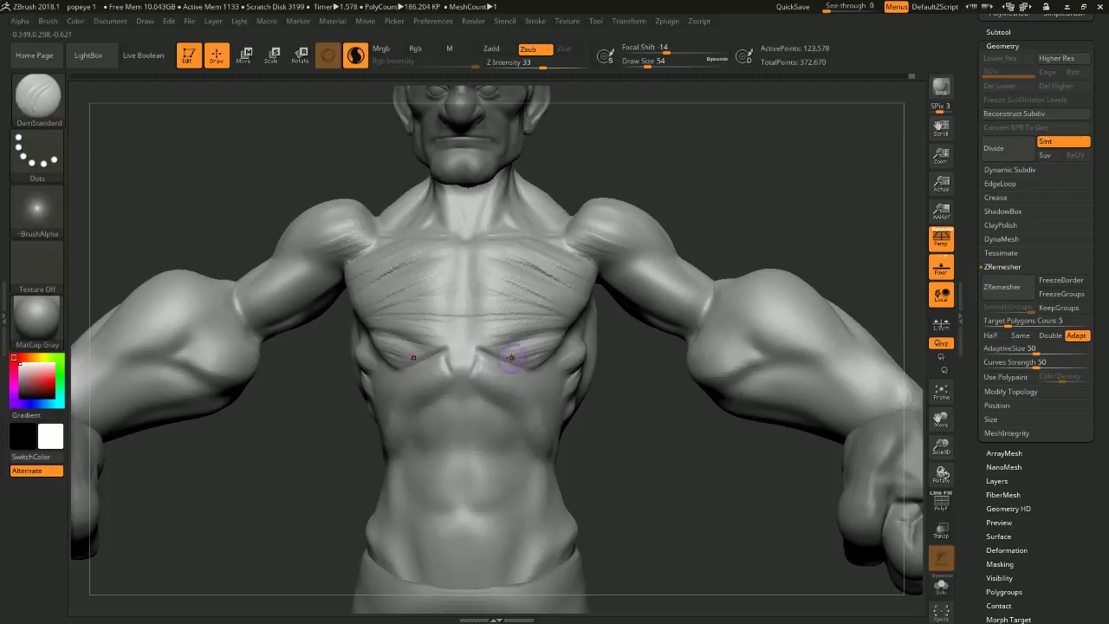
pyautogui.moveTo(466, 330); pyautogui.dragTo(473, 338)
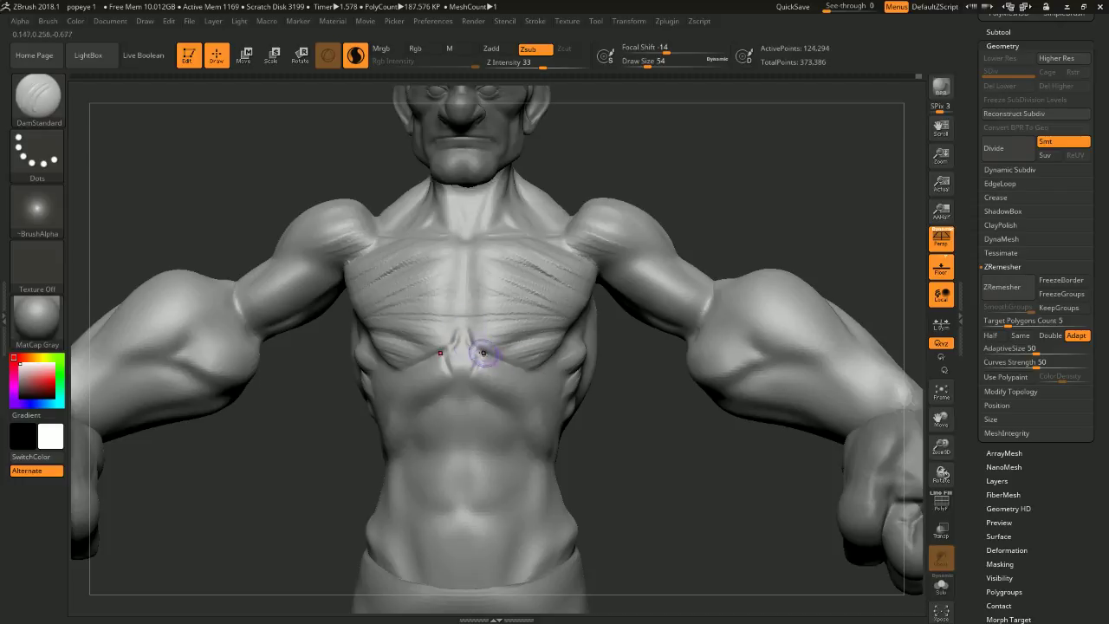
# - Carve the gap between the side ribs, the area below the sternum and the lower edge of the ribcage
pyautogui.moveTo(613, 418); pyautogui.dragTo(506, 379)
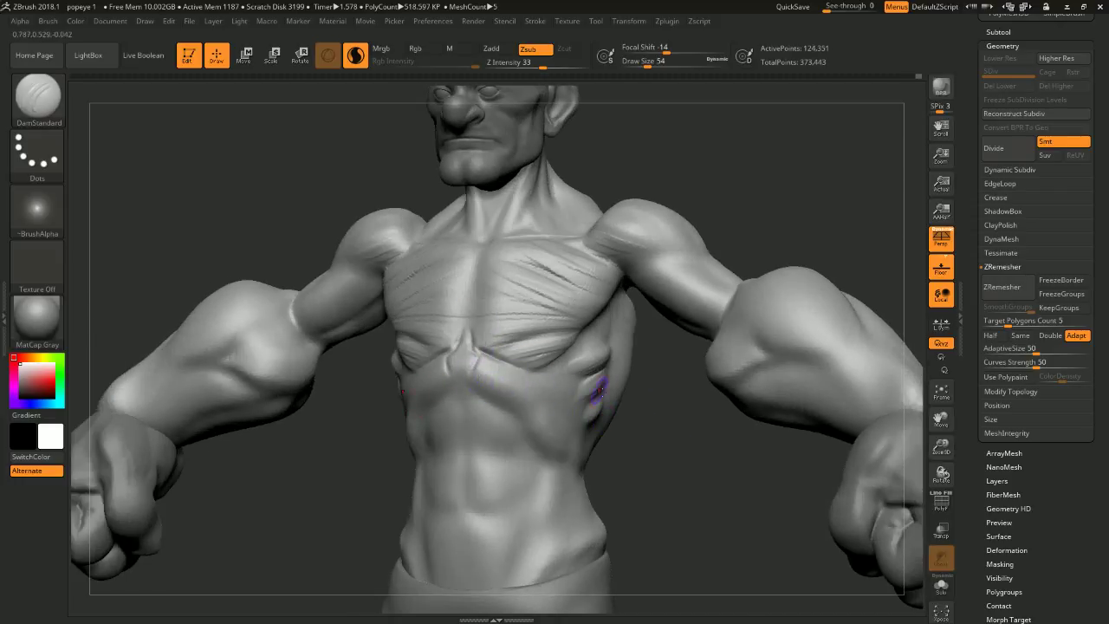
pyautogui.moveTo(598, 392); pyautogui.dragTo(619, 404)
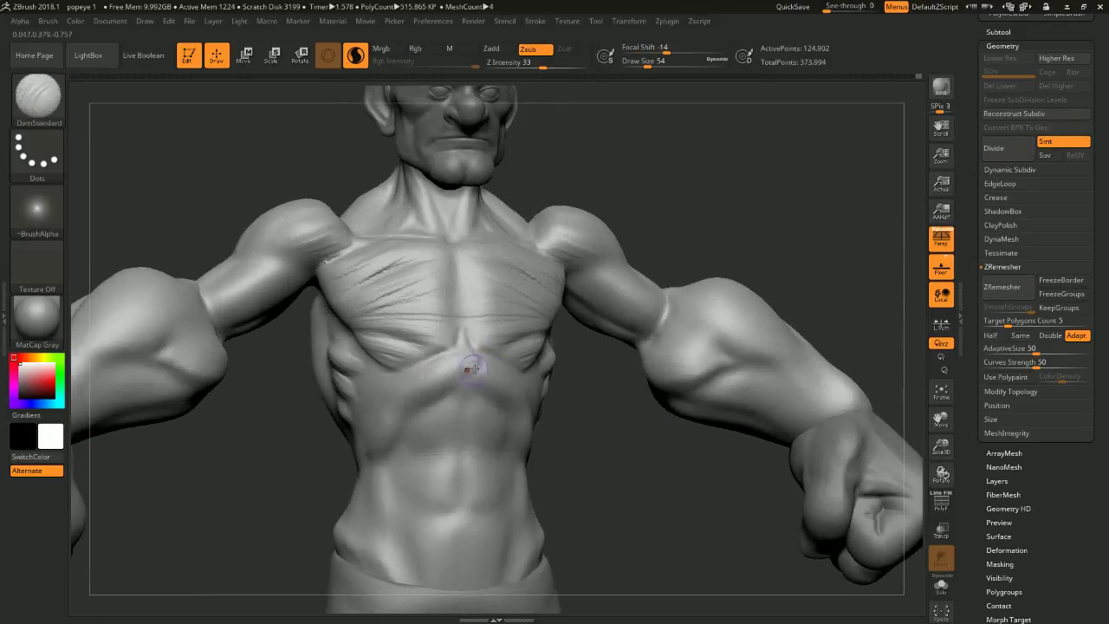
pyautogui.moveTo(473, 369); pyautogui.dragTo(473, 386)
pyautogui.moveTo(596, 408)
pyautogui.mouseDown()
pyautogui.moveTo(639, 454)
pyautogui.moveTo(651, 421)
pyautogui.moveTo(607, 399)
pyautogui.mouseUp()
pyautogui.moveTo(546, 374); pyautogui.dragTo(519, 409)
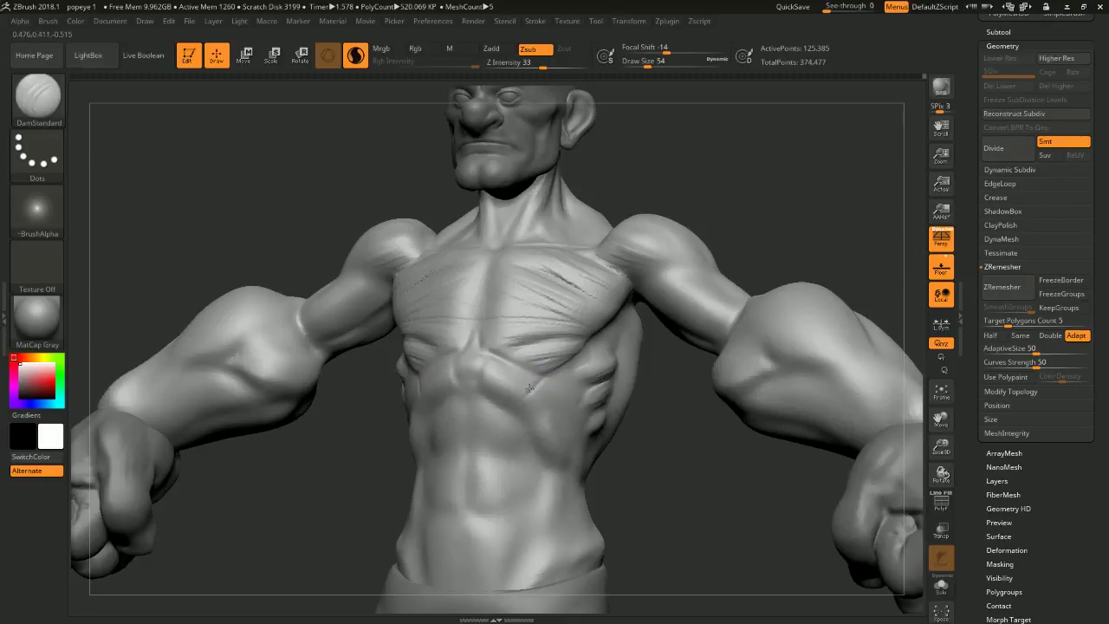
# - Carve diagonal muscle separations from the side ribs down toward the upper abdomen
pyautogui.moveTo(665, 426); pyautogui.dragTo(617, 384)
pyautogui.moveTo(657, 419); pyautogui.dragTo(618, 404)
pyautogui.moveTo(589, 360)
pyautogui.mouseDown()
pyautogui.moveTo(530, 431)
pyautogui.moveTo(544, 408)
pyautogui.mouseUp()
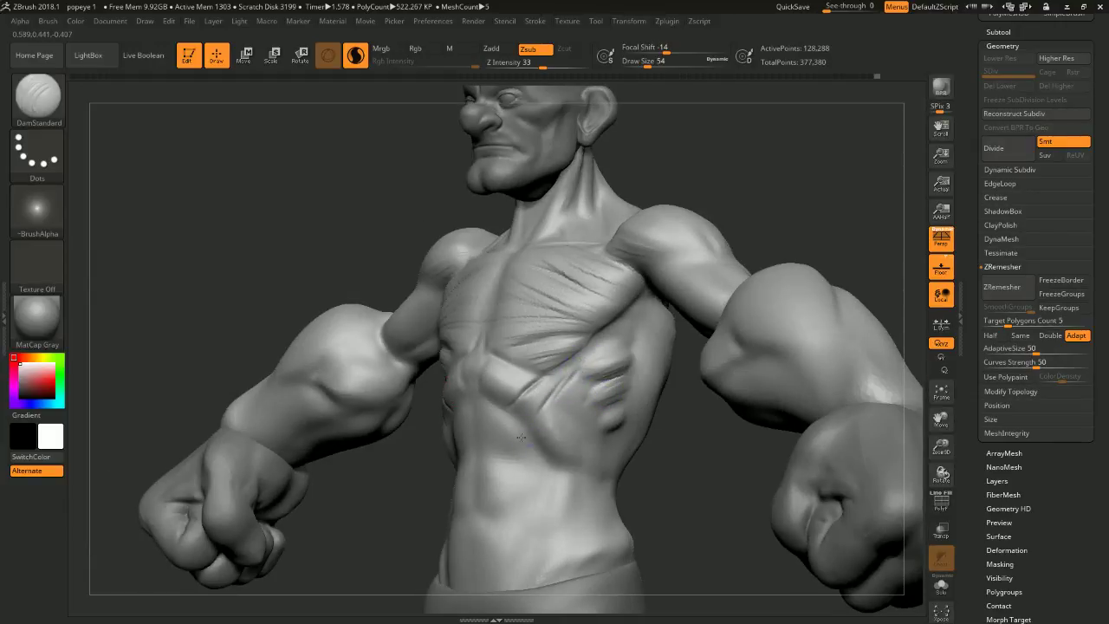
pyautogui.moveTo(607, 357)
pyautogui.mouseDown()
pyautogui.moveTo(573, 374)
pyautogui.moveTo(551, 447)
pyautogui.mouseUp()
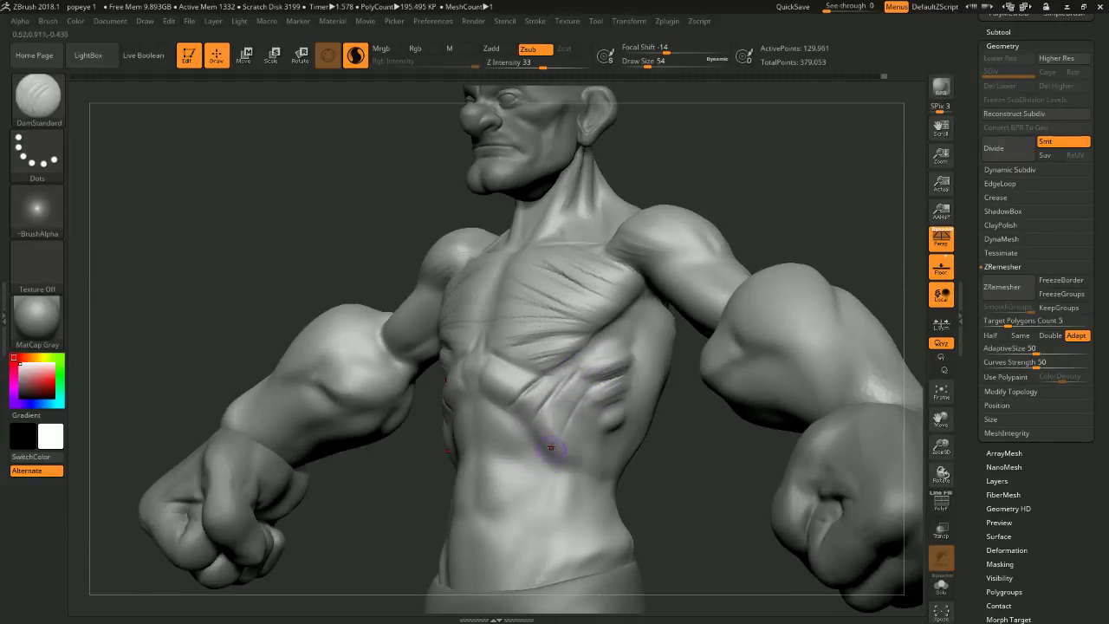
pyautogui.moveTo(728, 451); pyautogui.dragTo(617, 425)
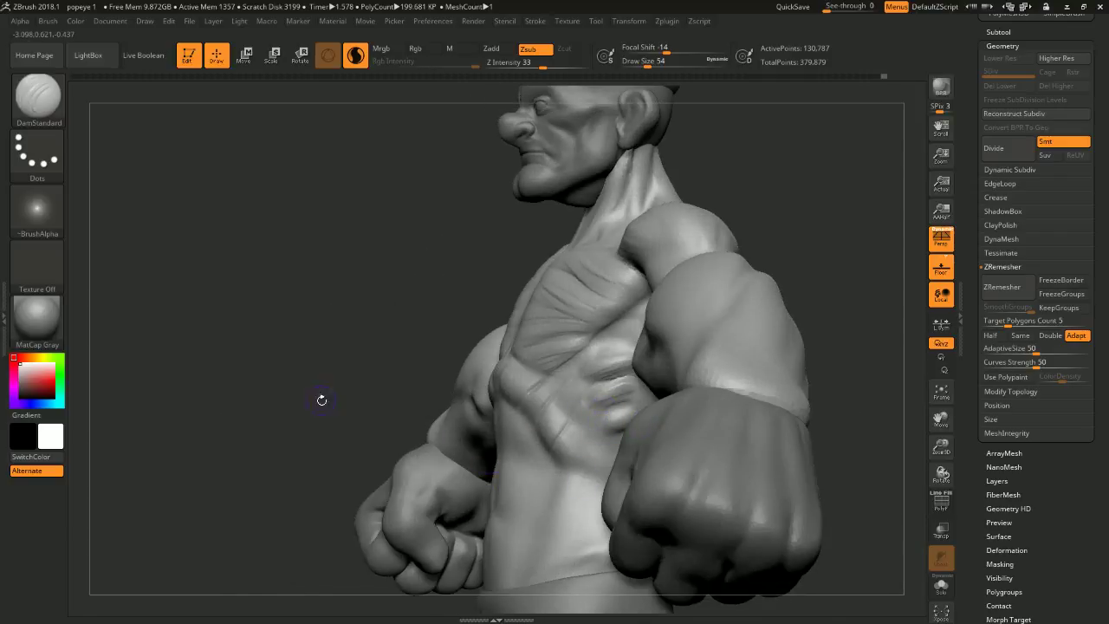
# - Smooth the edge of the abdomen and carve grooves down the flank toward the hip with DamStandard
pyautogui.moveTo(322, 400); pyautogui.dragTo(431, 403)
pyautogui.moveTo(717, 492); pyautogui.dragTo(664, 402)
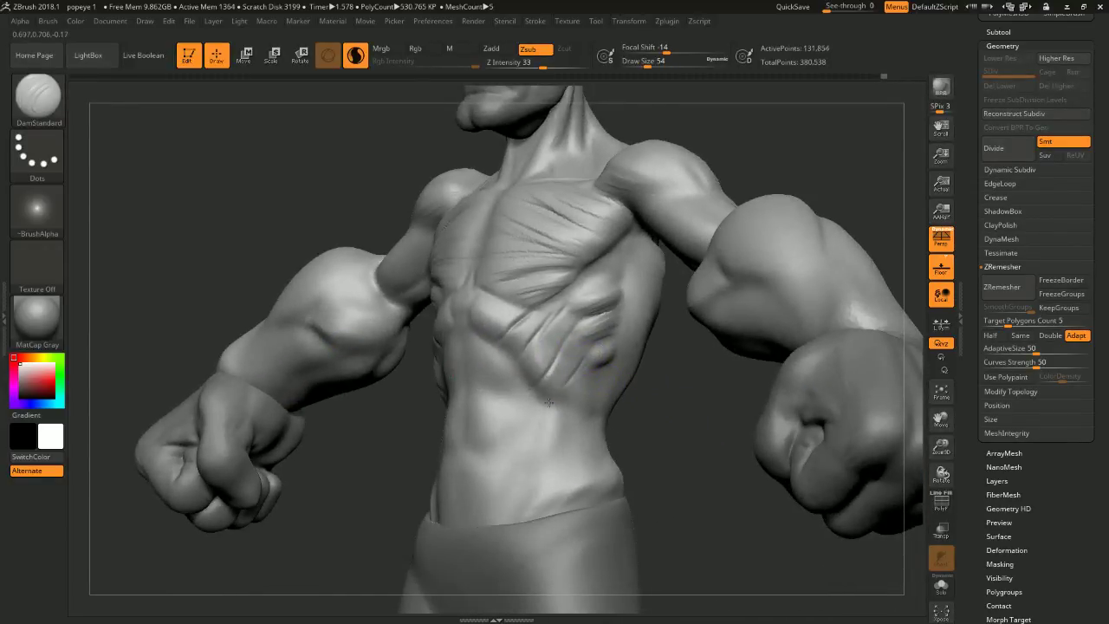
pyautogui.keyDown('shift'); pyautogui.moveTo(546, 420); pyautogui.dragTo(543, 424); pyautogui.keyUp('shift')
pyautogui.moveTo(637, 450)
pyautogui.mouseDown()
pyautogui.moveTo(668, 454)
pyautogui.moveTo(546, 444)
pyautogui.mouseUp()
pyautogui.moveTo(624, 384)
pyautogui.mouseDown()
pyautogui.moveTo(582, 421)
pyautogui.moveTo(563, 461)
pyautogui.mouseUp()
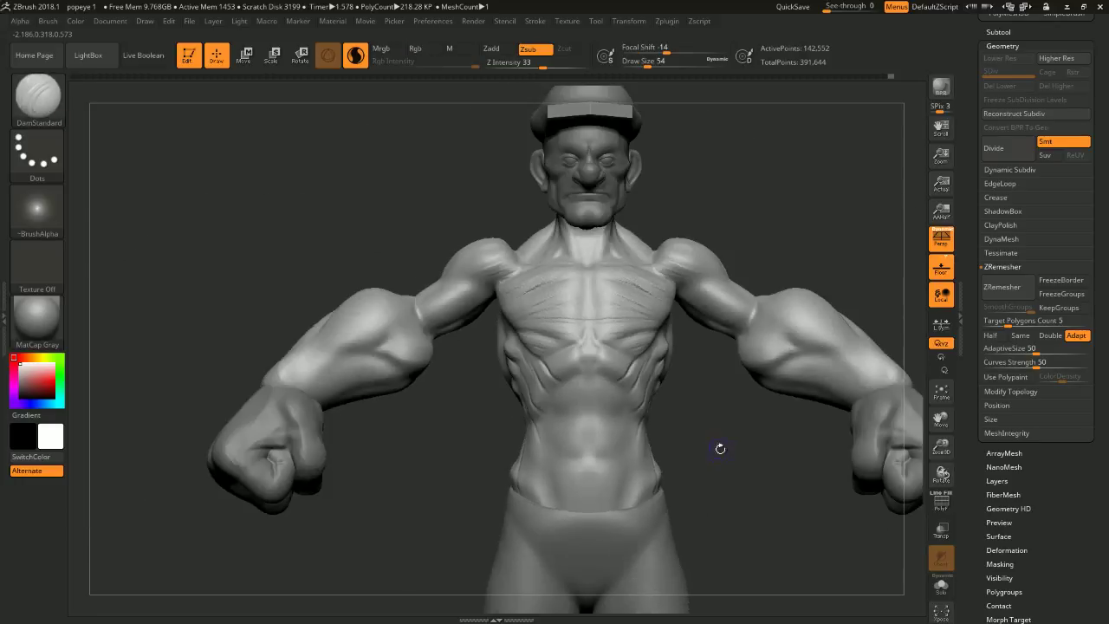
# - Build up muscle strands over the lower ribs with the ClayBuildup brush at draw size 59
pyautogui.moveTo(720, 448); pyautogui.dragTo(759, 245)
pyautogui.press('b')
pyautogui.press('c')
pyautogui.press('b')
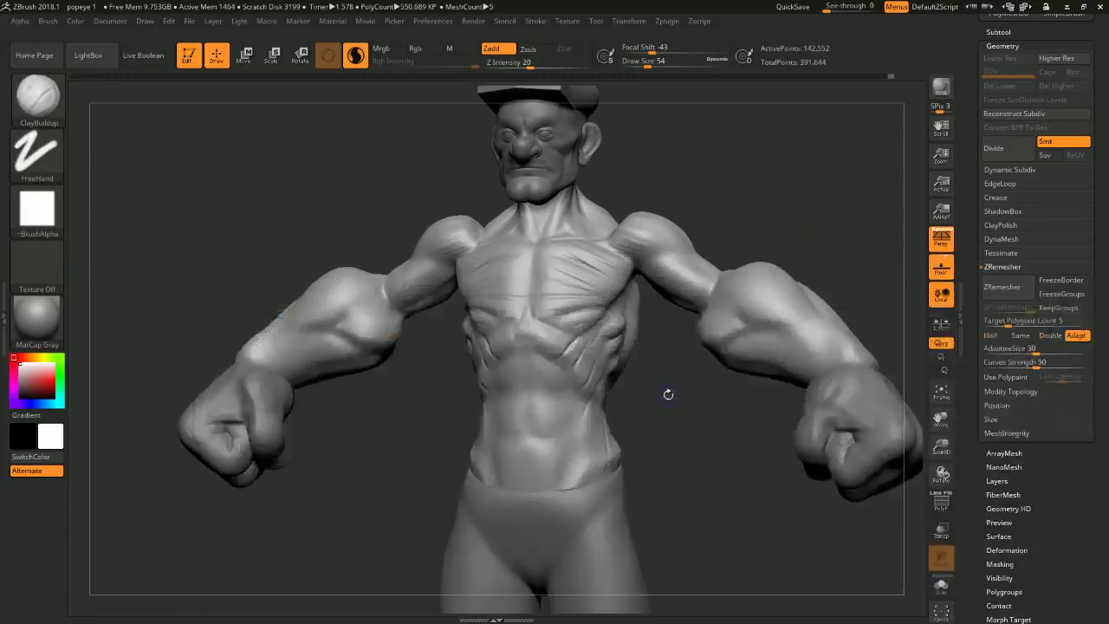
pyautogui.scroll(5, 657, 391)
pyautogui.moveTo(657, 391); pyautogui.dragTo(616, 339)
pyautogui.press('space')
pyautogui.moveTo(511, 330); pyautogui.dragTo(509, 328)
pyautogui.press('space')
pyautogui.moveTo(546, 274)
pyautogui.mouseDown()
pyautogui.moveTo(509, 323)
pyautogui.moveTo(515, 296)
pyautogui.mouseUp()
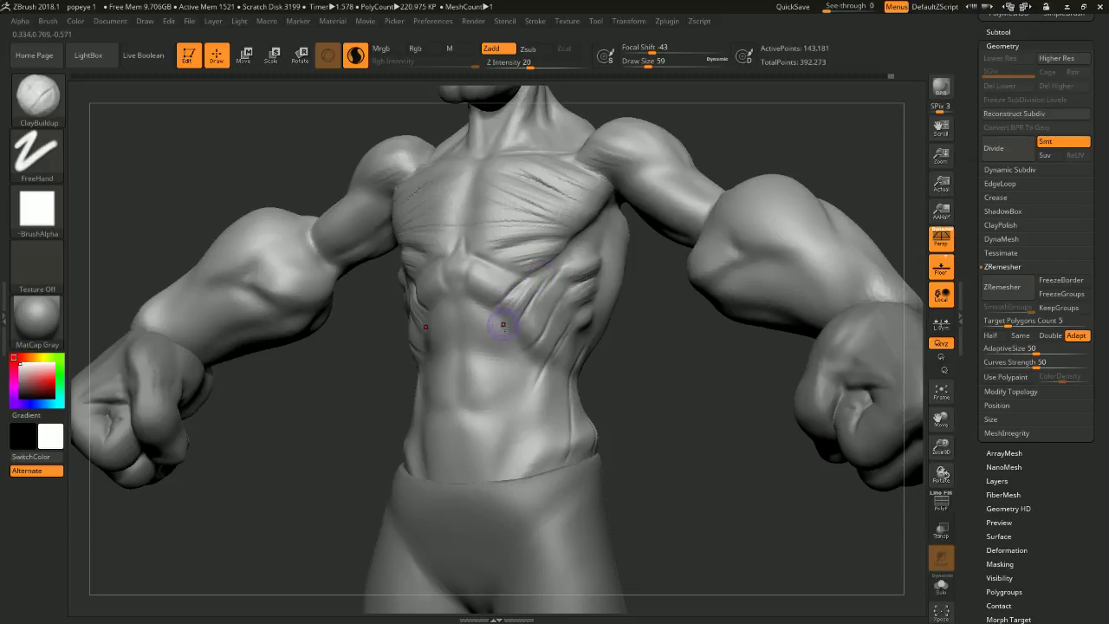
pyautogui.moveTo(503, 324); pyautogui.dragTo(545, 309, button='right')
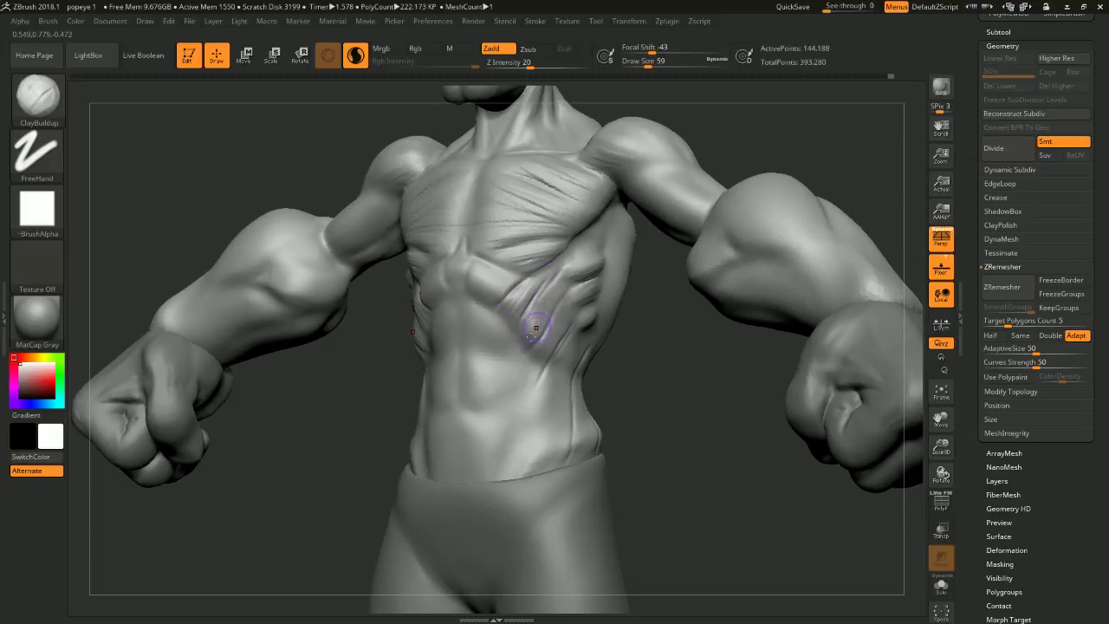
# - Try to build up the abdominal muscles along the middle of the stomach, and undo the strokes
pyautogui.moveTo(624, 371)
pyautogui.mouseDown(button='right')
pyautogui.moveTo(601, 367)
pyautogui.moveTo(538, 301)
pyautogui.mouseUp(button='right')
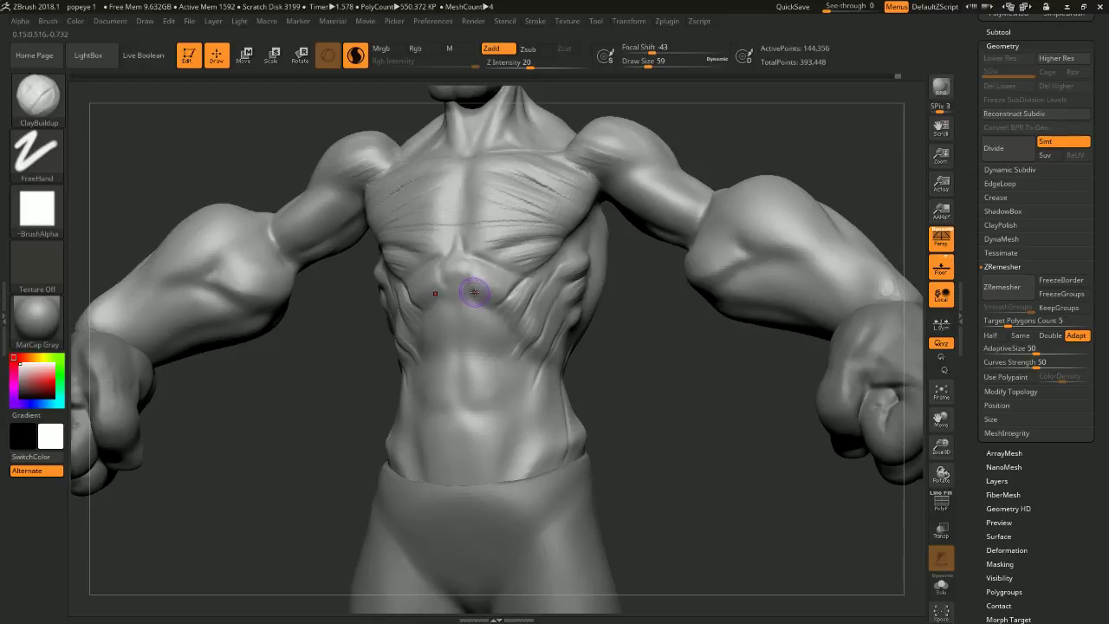
pyautogui.moveTo(483, 321); pyautogui.dragTo(488, 432)
pyautogui.moveTo(471, 314); pyautogui.dragTo(485, 433)
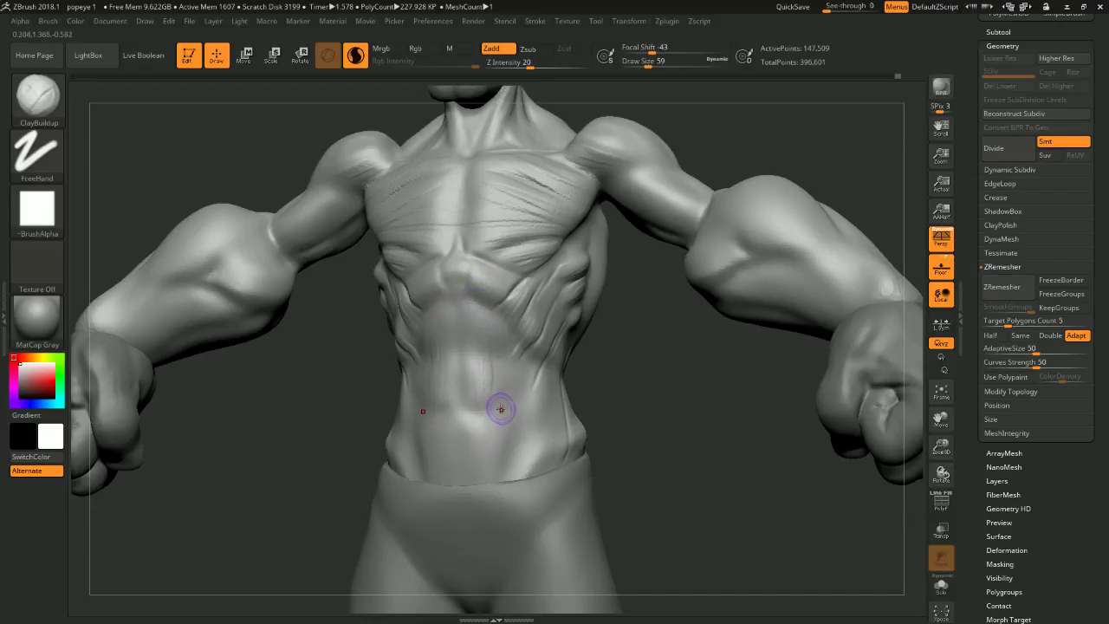
pyautogui.hotkey('ctrl', 'z')
# - Add ClayBuildup volume to the diagonal rib muscles where they meet the side of the abdomen
pyautogui.press('b')
pyautogui.press('c')
pyautogui.press('b')
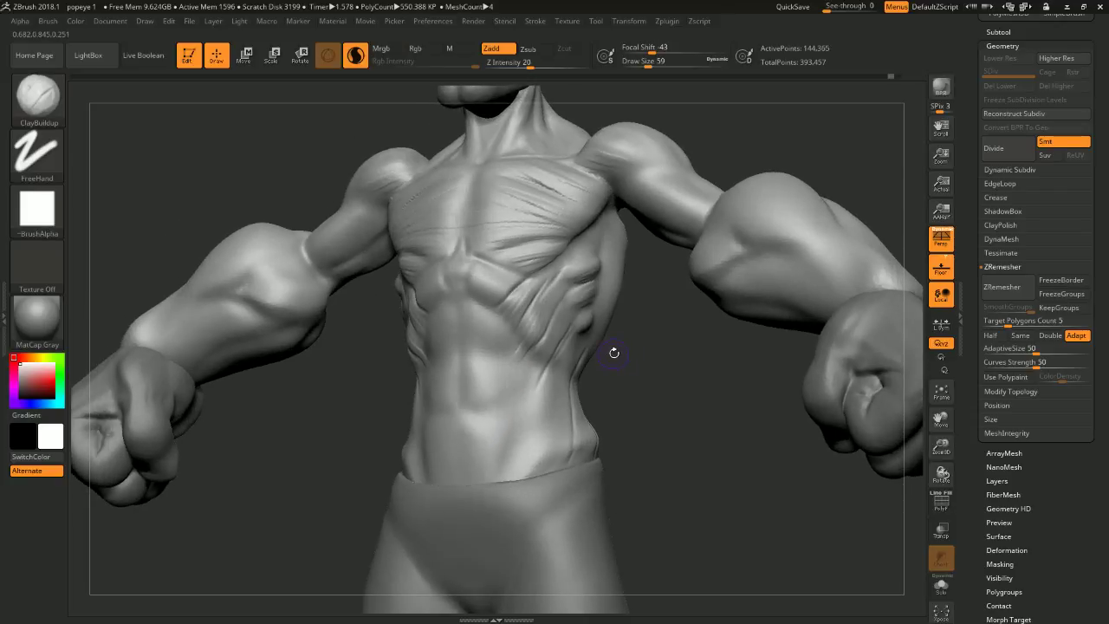
pyautogui.moveTo(566, 296)
pyautogui.mouseDown(button='right')
pyautogui.moveTo(493, 331)
pyautogui.moveTo(542, 306)
pyautogui.mouseUp(button='right')
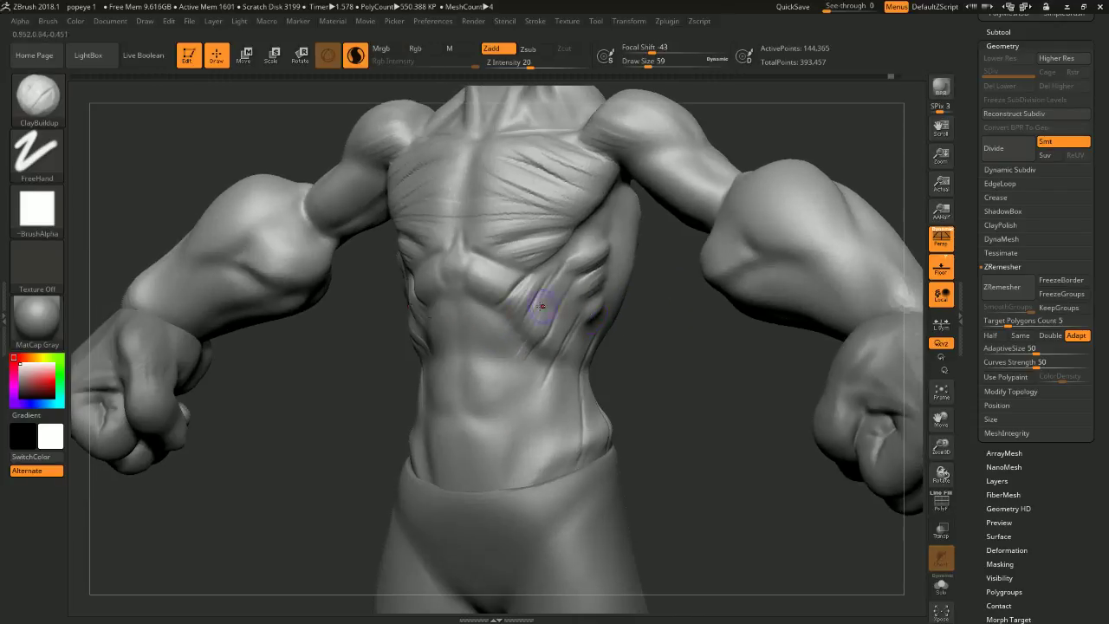
pyautogui.moveTo(488, 369); pyautogui.dragTo(592, 326, button='right')
pyautogui.moveTo(546, 315)
pyautogui.mouseDown()
pyautogui.moveTo(538, 350)
pyautogui.moveTo(544, 324)
pyautogui.mouseUp()
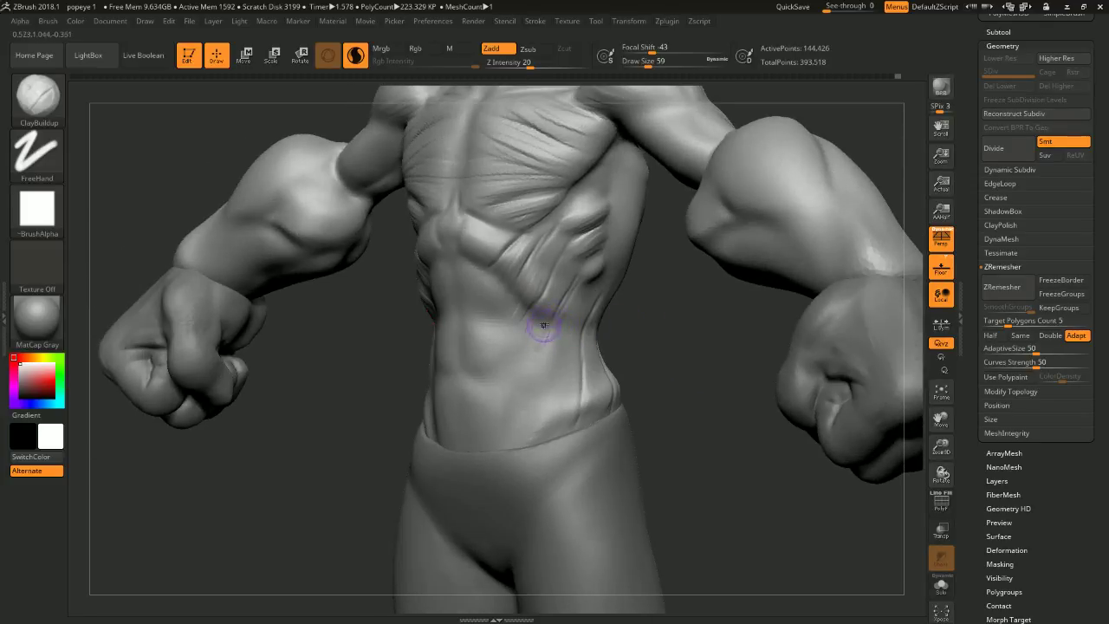
# - Reduce the draw size to 51 and layer finer muscle strands between the lower ribs and the upper abdomen
pyautogui.moveTo(643, 361)
pyautogui.mouseDown(button='right')
pyautogui.moveTo(670, 332)
pyautogui.moveTo(641, 319)
pyautogui.mouseUp(button='right')
pyautogui.press('[')
pyautogui.press('space')
pyautogui.click(543, 315)
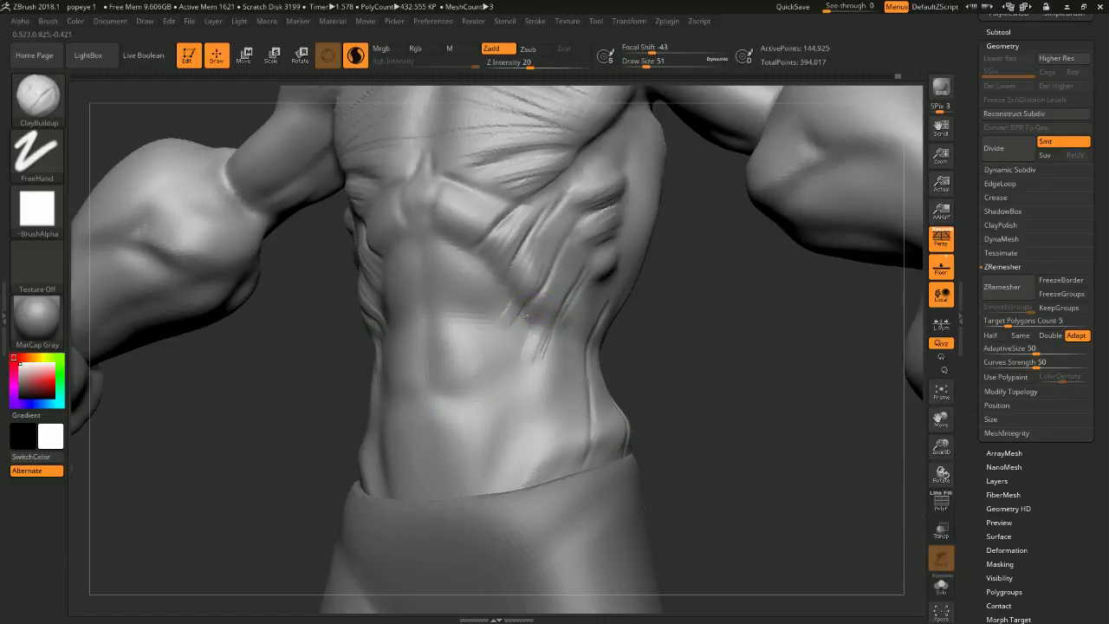
pyautogui.moveTo(528, 309)
pyautogui.mouseDown()
pyautogui.moveTo(551, 299)
pyautogui.moveTo(522, 296)
pyautogui.mouseUp()
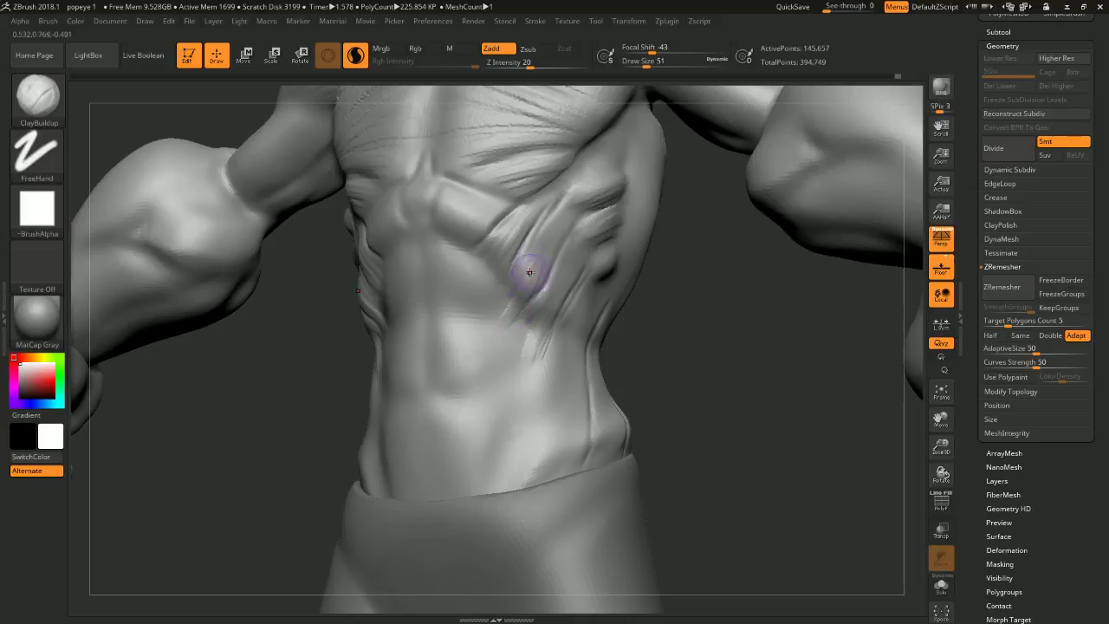
pyautogui.moveTo(534, 247)
pyautogui.mouseDown()
pyautogui.moveTo(515, 281)
pyautogui.moveTo(546, 225)
pyautogui.mouseUp()
# - Reduce the draw size to 41 and build up the serratus muscles on the side of the ribcage
pyautogui.moveTo(546, 227)
pyautogui.mouseDown(button='right')
pyautogui.moveTo(706, 272)
pyautogui.moveTo(681, 315)
pyautogui.moveTo(524, 264)
pyautogui.moveTo(664, 302)
pyautogui.mouseUp(button='right')
pyautogui.moveTo(591, 317); pyautogui.dragTo(644, 309, button='right')
pyautogui.press('s')
pyautogui.moveTo(596, 264); pyautogui.dragTo(592, 263)
pyautogui.press('s')
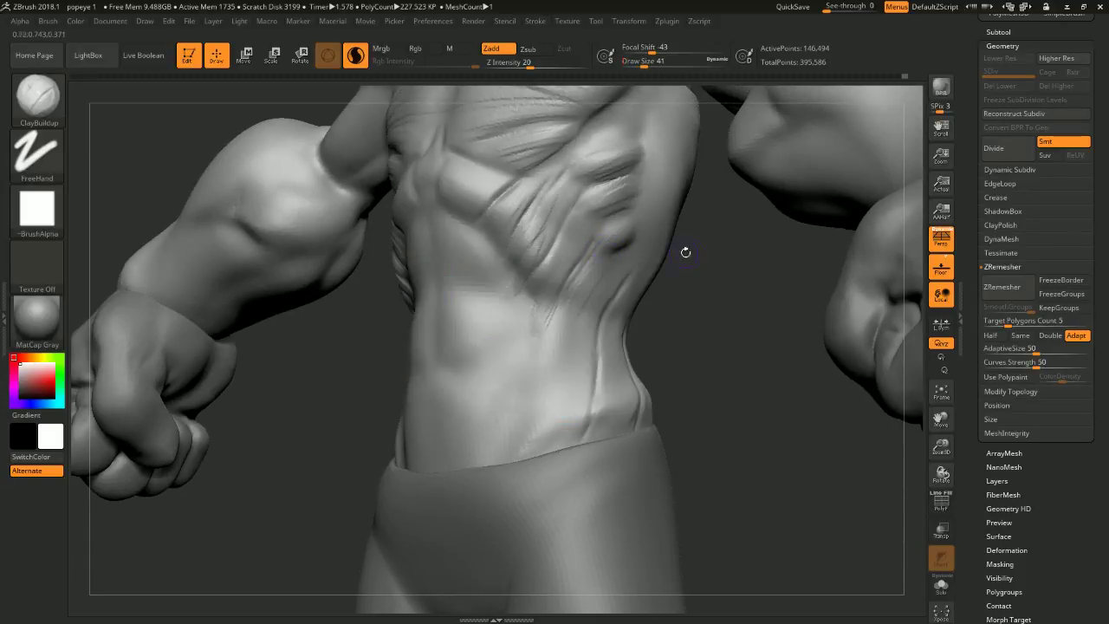
pyautogui.moveTo(686, 251); pyautogui.dragTo(681, 261, button='right')
pyautogui.moveTo(597, 184)
pyautogui.mouseDown()
pyautogui.moveTo(575, 189)
pyautogui.moveTo(619, 194)
pyautogui.mouseUp()
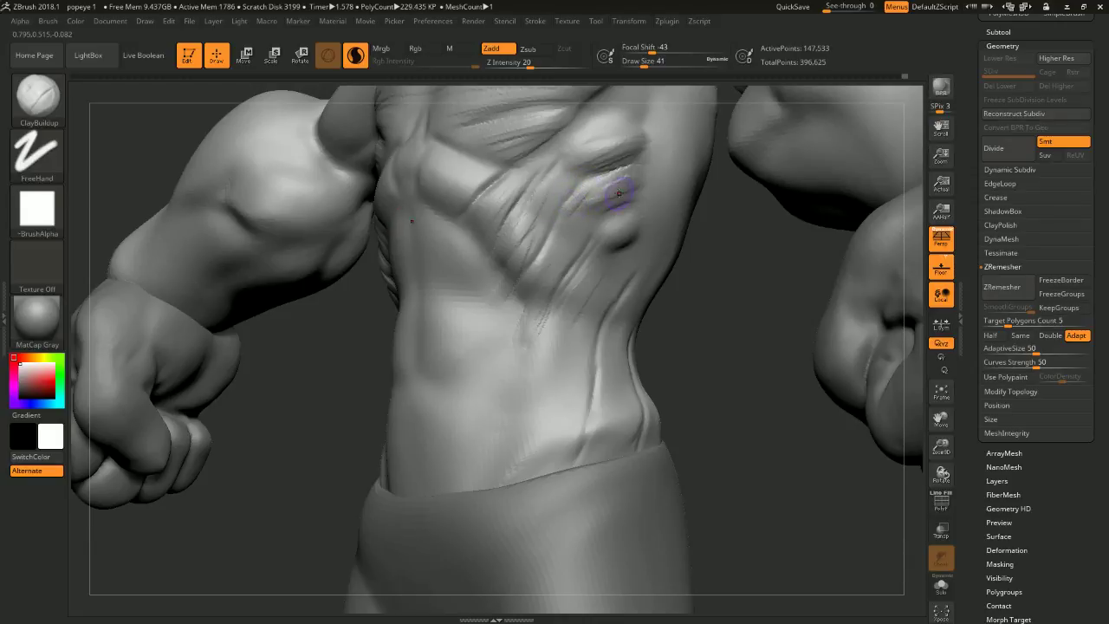
# - Define the stacked serratus bulges along the side of the ribcage with additional ClayBuildup strokes
pyautogui.moveTo(704, 176); pyautogui.dragTo(703, 192)
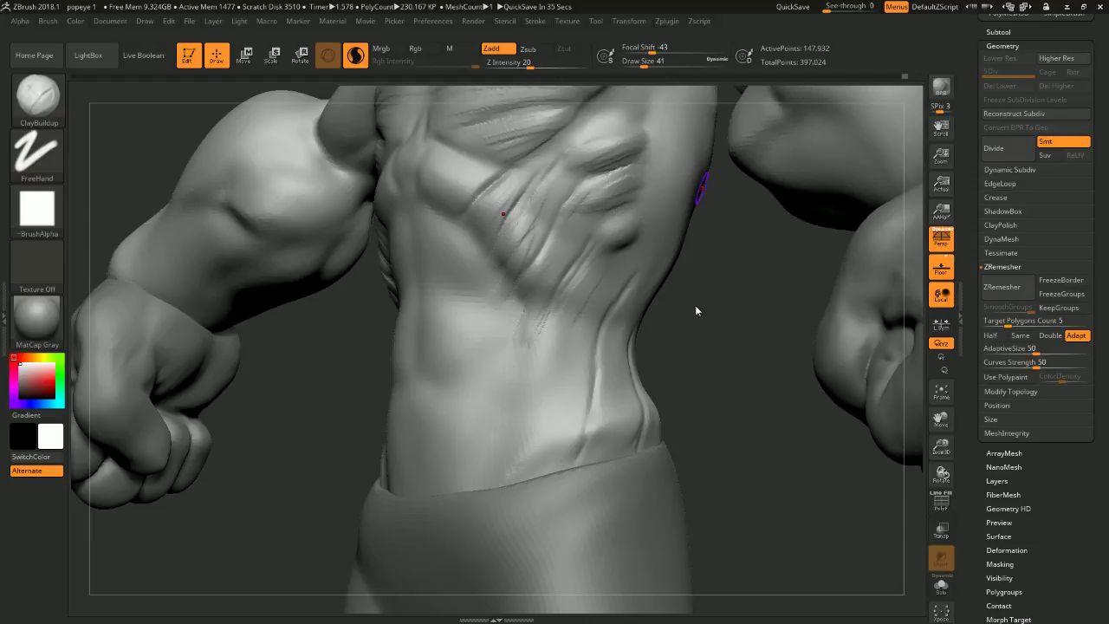
pyautogui.moveTo(744, 272)
pyautogui.mouseDown()
pyautogui.moveTo(673, 309)
pyautogui.moveTo(700, 329)
pyautogui.moveTo(671, 317)
pyautogui.moveTo(676, 307)
pyautogui.mouseUp()
pyautogui.press('space')
pyautogui.moveTo(714, 245); pyautogui.dragTo(705, 258)
pyautogui.moveTo(570, 190)
pyautogui.mouseDown()
pyautogui.moveTo(557, 208)
pyautogui.moveTo(584, 207)
pyautogui.moveTo(568, 209)
pyautogui.mouseUp()
pyautogui.press('space')
pyautogui.moveTo(640, 168); pyautogui.dragTo(572, 192)
pyautogui.moveTo(725, 256); pyautogui.dragTo(681, 305)
pyautogui.moveTo(622, 213)
pyautogui.mouseDown()
pyautogui.moveTo(590, 229)
pyautogui.moveTo(572, 258)
pyautogui.moveTo(582, 258)
pyautogui.moveTo(578, 241)
pyautogui.mouseUp()
# - Layer diagonal muscle strands between the serratus and the upper abdomen, raising the draw size to 59
pyautogui.moveTo(761, 318)
pyautogui.mouseDown()
pyautogui.moveTo(747, 294)
pyautogui.moveTo(753, 307)
pyautogui.moveTo(716, 289)
pyautogui.moveTo(742, 260)
pyautogui.moveTo(604, 270)
pyautogui.moveTo(629, 276)
pyautogui.mouseUp()
pyautogui.moveTo(717, 319); pyautogui.dragTo(762, 300)
pyautogui.moveTo(577, 265); pyautogui.dragTo(554, 291)
pyautogui.moveTo(583, 216); pyautogui.dragTo(540, 282)
pyautogui.press(']')
pyautogui.press(']')
pyautogui.press(']')
pyautogui.moveTo(577, 214); pyautogui.dragTo(514, 278)
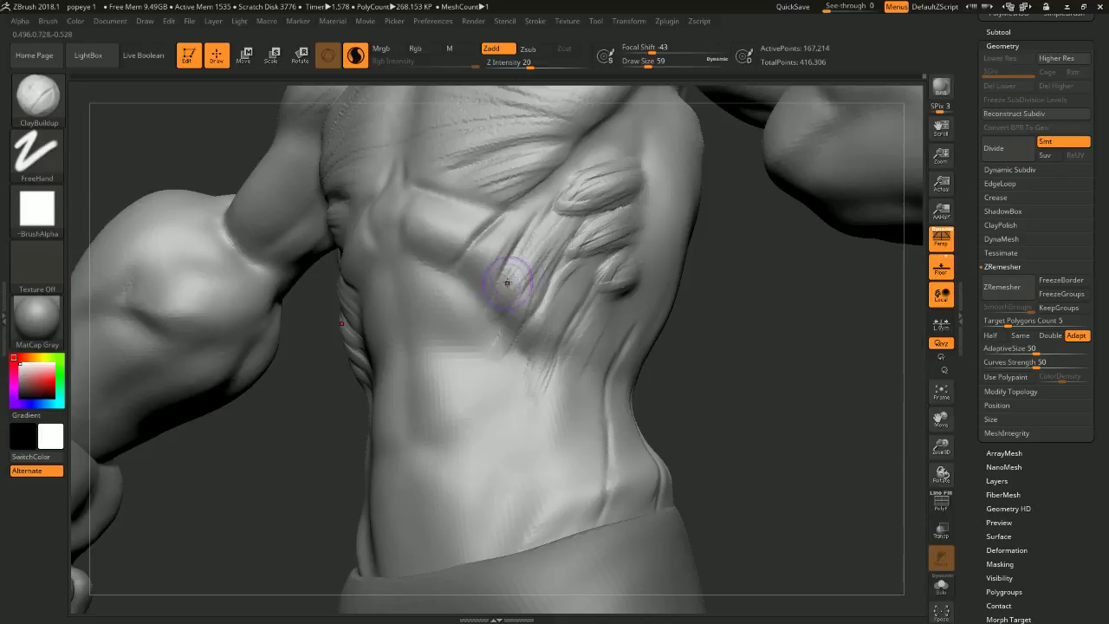
# - Reduce the draw size to 44 and lay diagonal strands over the oblique just above the waistband
pyautogui.moveTo(693, 319); pyautogui.dragTo(735, 308)
pyautogui.moveTo(717, 314); pyautogui.dragTo(676, 327, button='right')
pyautogui.press('space')
pyautogui.moveTo(676, 327)
pyautogui.mouseDown()
pyautogui.moveTo(661, 332)
pyautogui.moveTo(685, 352)
pyautogui.mouseUp()
pyautogui.moveTo(686, 352)
pyautogui.mouseDown(button='right')
pyautogui.moveTo(664, 350)
pyautogui.moveTo(719, 355)
pyautogui.moveTo(733, 376)
pyautogui.moveTo(678, 349)
pyautogui.moveTo(789, 356)
pyautogui.moveTo(656, 330)
pyautogui.mouseUp(button='right')
pyautogui.press('space')
pyautogui.moveTo(606, 342); pyautogui.dragTo(581, 371)
pyautogui.moveTo(621, 341); pyautogui.dragTo(575, 385)
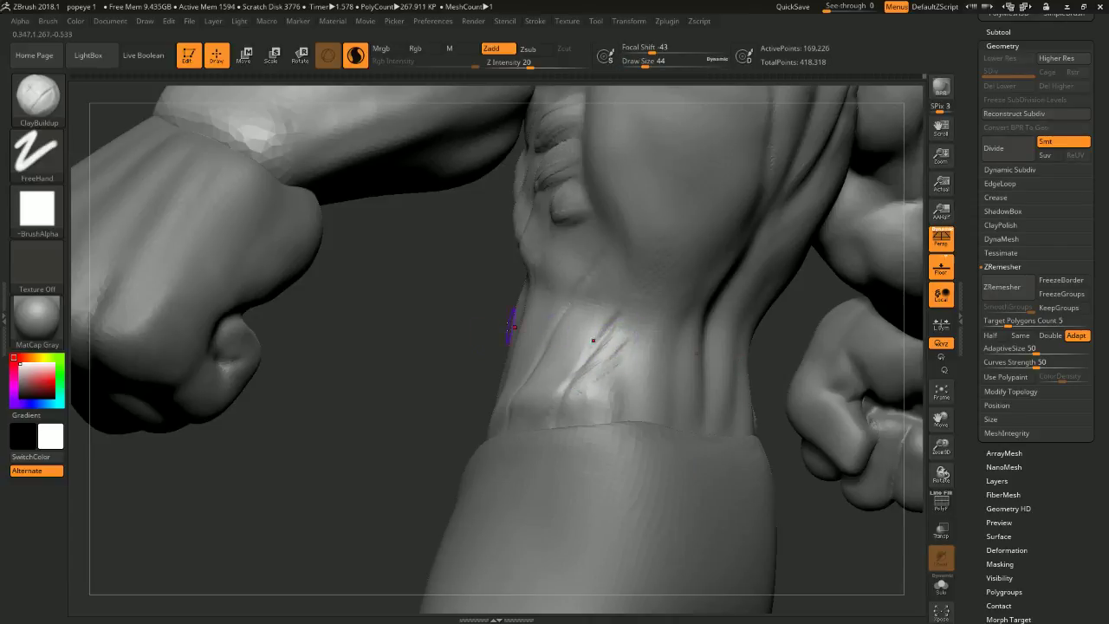
# - Extend the oblique muscle fibres up the side of the waist toward the lower ribs
pyautogui.moveTo(512, 322); pyautogui.dragTo(530, 315, button='right')
pyautogui.moveTo(594, 301)
pyautogui.mouseDown()
pyautogui.moveTo(602, 321)
pyautogui.moveTo(554, 356)
pyautogui.mouseUp()
pyautogui.moveTo(590, 298)
pyautogui.mouseDown()
pyautogui.moveTo(540, 365)
pyautogui.moveTo(620, 298)
pyautogui.mouseUp()
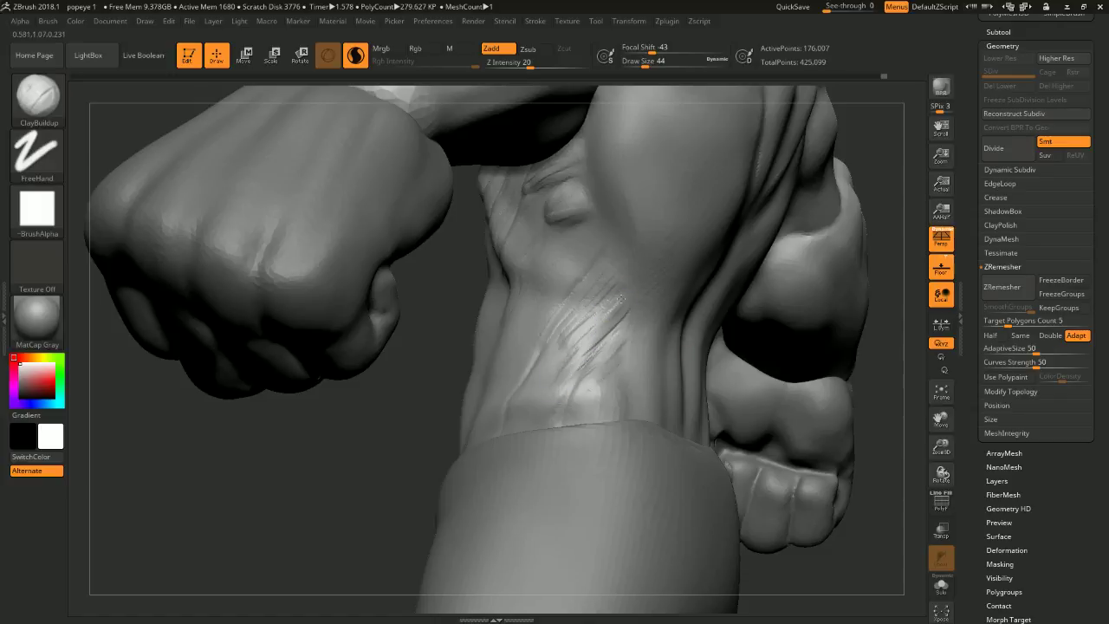
pyautogui.moveTo(365, 419)
pyautogui.mouseDown(button='right')
pyautogui.moveTo(710, 389)
pyautogui.moveTo(613, 260)
pyautogui.mouseUp(button='right')
pyautogui.moveTo(561, 308)
pyautogui.mouseDown()
pyautogui.moveTo(610, 258)
pyautogui.moveTo(560, 332)
pyautogui.moveTo(607, 237)
pyautogui.moveTo(552, 308)
pyautogui.moveTo(595, 216)
pyautogui.moveTo(585, 325)
pyautogui.mouseUp()
pyautogui.moveTo(659, 303); pyautogui.dragTo(698, 357)
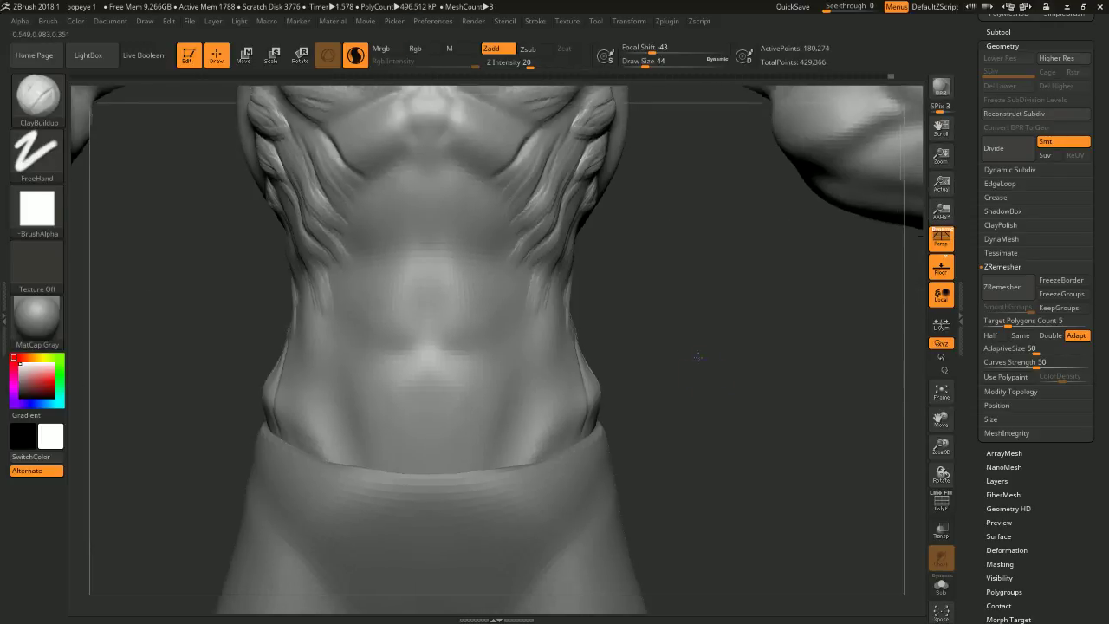
pyautogui.moveTo(698, 356); pyautogui.dragTo(676, 356, button='right')
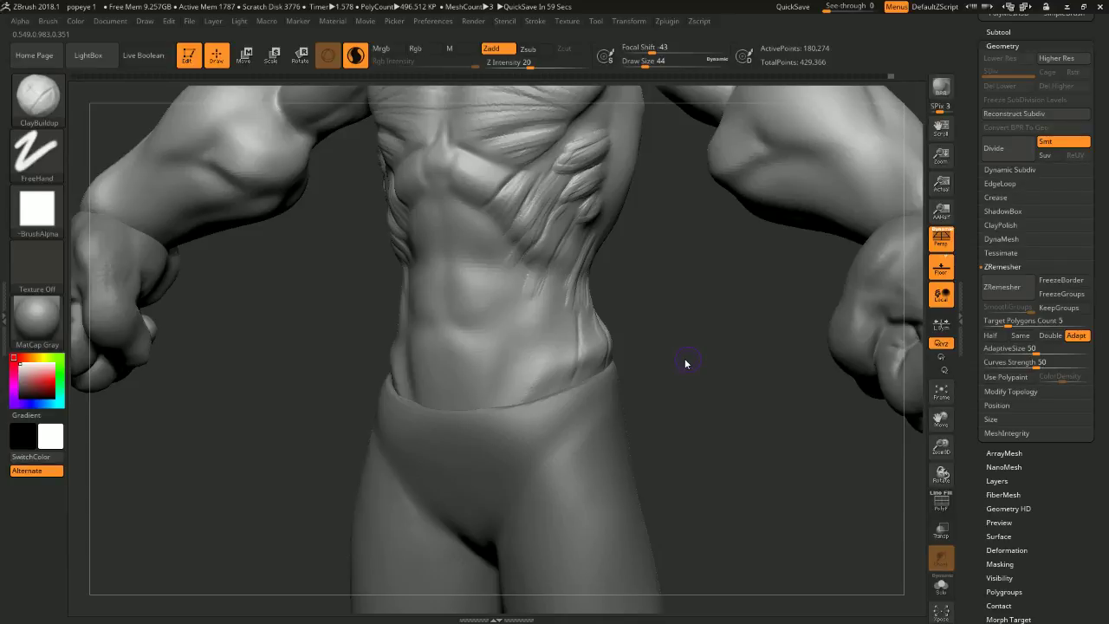
# - Reduce the draw size to 31 and shape a further muscle bulge below the lowest serratus, blending it into the oblique
pyautogui.moveTo(679, 302)
pyautogui.mouseDown(button='right')
pyautogui.moveTo(696, 304)
pyautogui.moveTo(671, 286)
pyautogui.moveTo(679, 277)
pyautogui.mouseUp(button='right')
pyautogui.press('space')
pyautogui.press('space')
pyautogui.moveTo(610, 234); pyautogui.dragTo(609, 234)
pyautogui.moveTo(704, 221)
pyautogui.mouseDown(button='right')
pyautogui.moveTo(683, 218)
pyautogui.moveTo(624, 265)
pyautogui.moveTo(599, 231)
pyautogui.mouseUp(button='right')
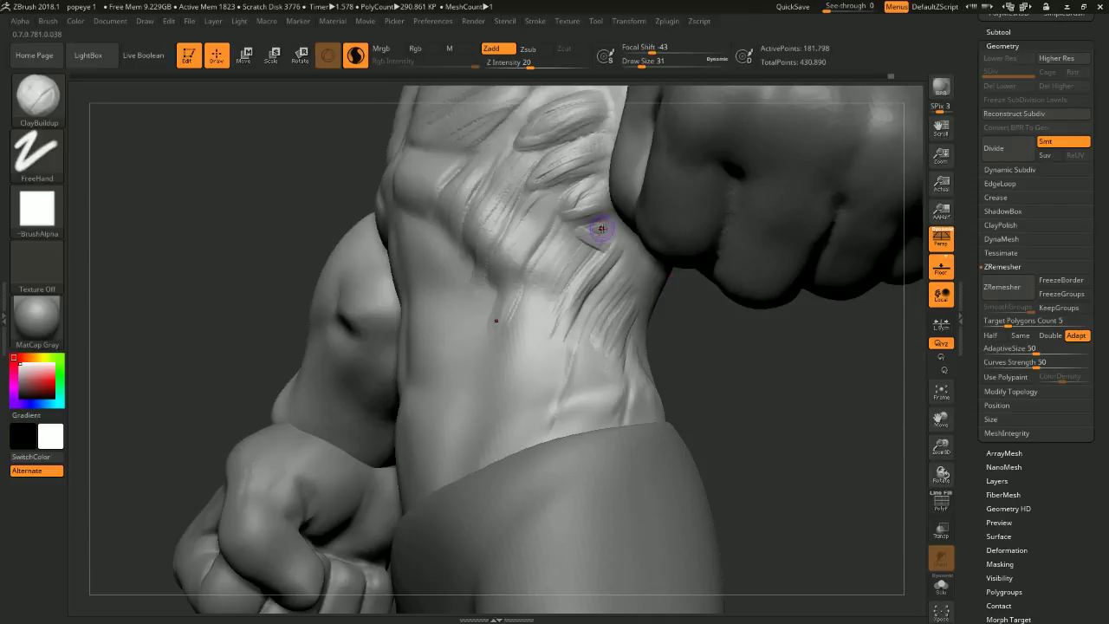
pyautogui.moveTo(596, 228); pyautogui.dragTo(617, 251)
pyautogui.press('shift')
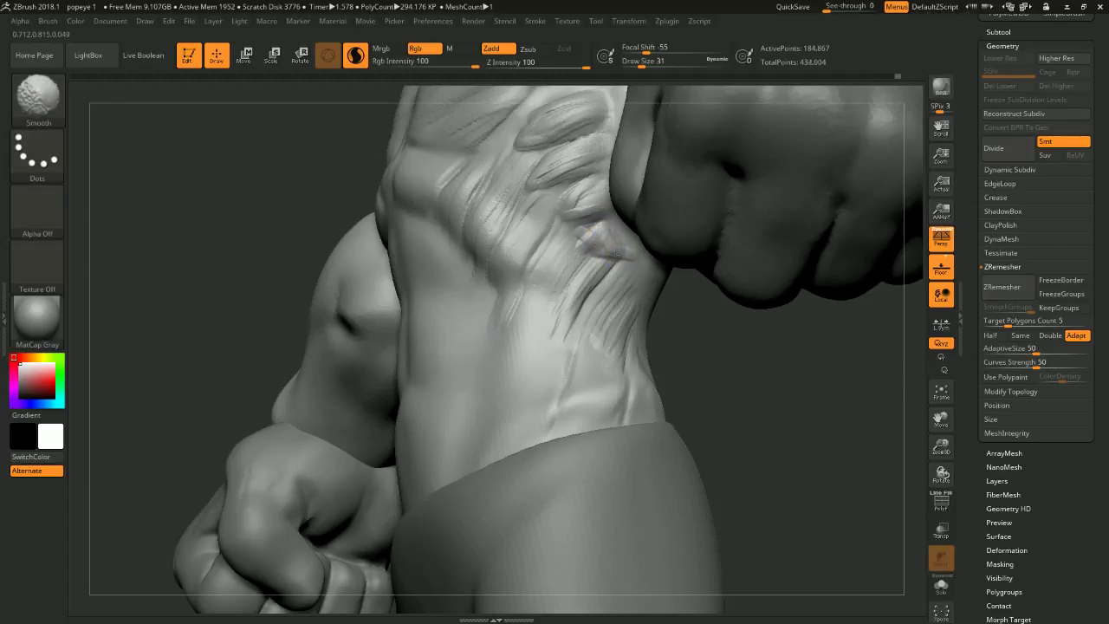
pyautogui.moveTo(696, 369)
pyautogui.mouseDown()
pyautogui.moveTo(577, 251)
pyautogui.moveTo(589, 252)
pyautogui.moveTo(564, 288)
pyautogui.mouseUp()
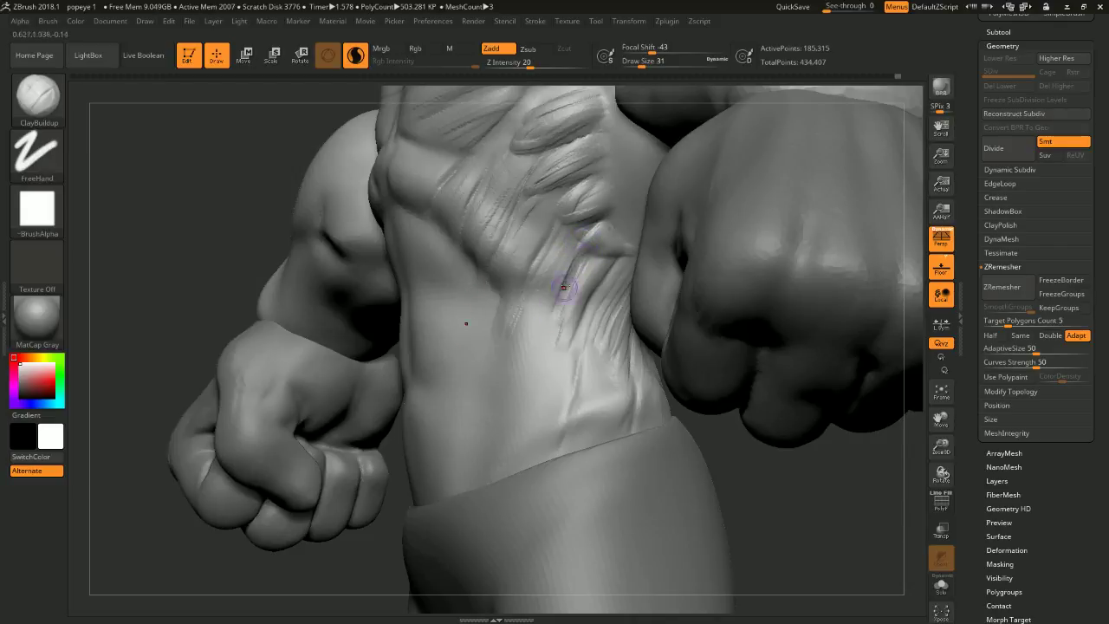
pyautogui.moveTo(583, 250); pyautogui.dragTo(581, 255)
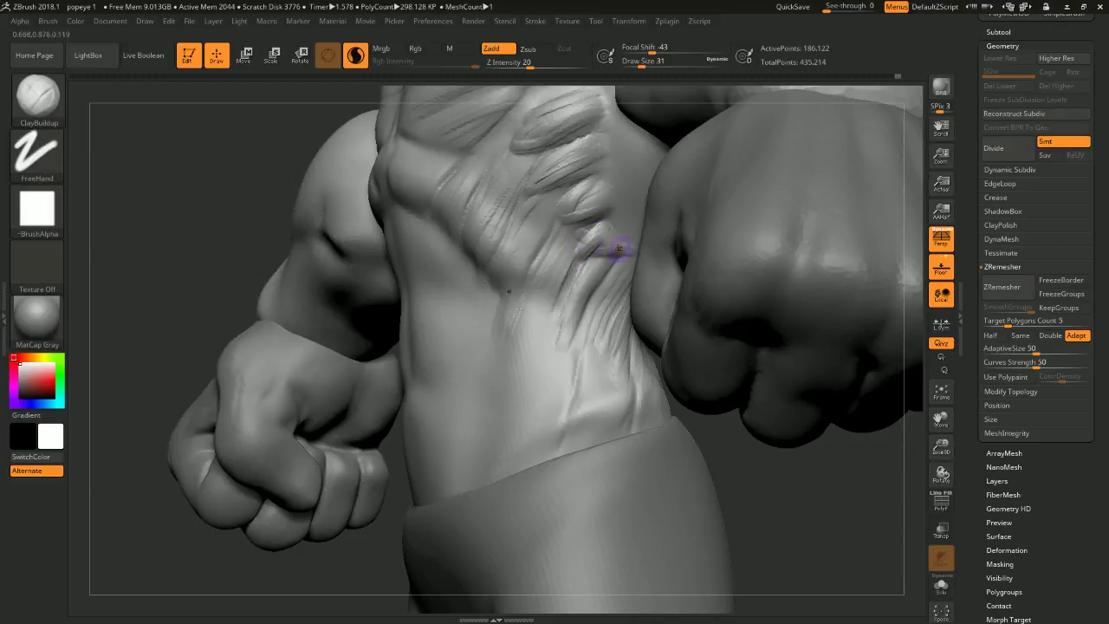
pyautogui.moveTo(539, 294)
pyautogui.keyDown('ctrl'); pyautogui.mouseDown(button='right')
pyautogui.moveTo(607, 338)
pyautogui.moveTo(750, 381)
pyautogui.moveTo(651, 306)
pyautogui.mouseUp(button='right'); pyautogui.keyUp('ctrl')
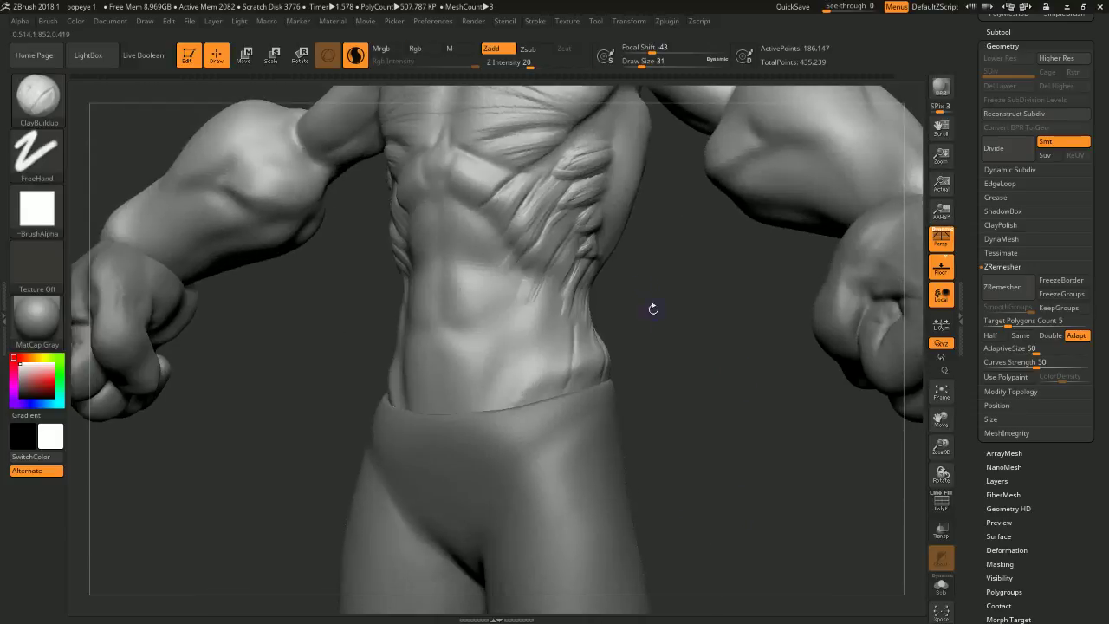
# - Soften the lower serratus bulge and rework the volume of the serratus muscles on the side of the ribcage
pyautogui.keyDown('shift'); pyautogui.moveTo(585, 255); pyautogui.dragTo(590, 243); pyautogui.keyUp('shift')
pyautogui.moveTo(668, 282); pyautogui.dragTo(728, 286, button='right')
pyautogui.moveTo(556, 206); pyautogui.dragTo(547, 191, button='right')
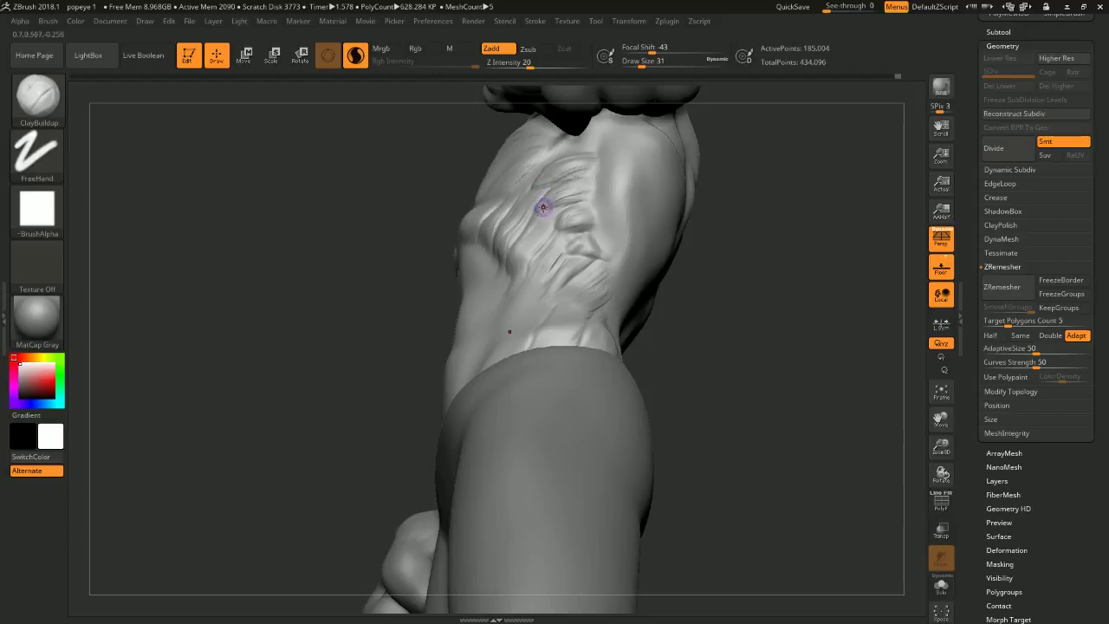
pyautogui.moveTo(705, 270); pyautogui.dragTo(763, 288, button='right')
pyautogui.moveTo(565, 218)
pyautogui.mouseDown()
pyautogui.moveTo(553, 231)
pyautogui.moveTo(562, 218)
pyautogui.moveTo(580, 223)
pyautogui.mouseUp()
pyautogui.keyDown('shift'); pyautogui.moveTo(668, 228); pyautogui.dragTo(664, 278, button='right'); pyautogui.keyUp('shift')
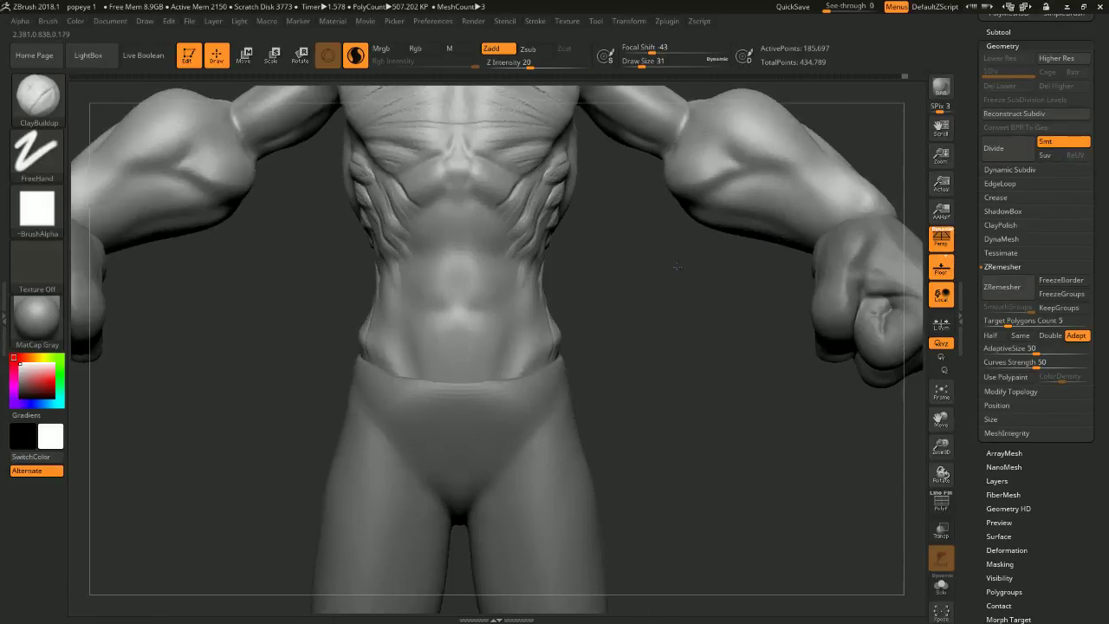
# - Set the draw size to 54 and add short strokes along the rib arch above the abdomen
pyautogui.keyDown('alt'); pyautogui.moveTo(612, 364); pyautogui.dragTo(612, 318); pyautogui.keyUp('alt')
pyautogui.press('space')
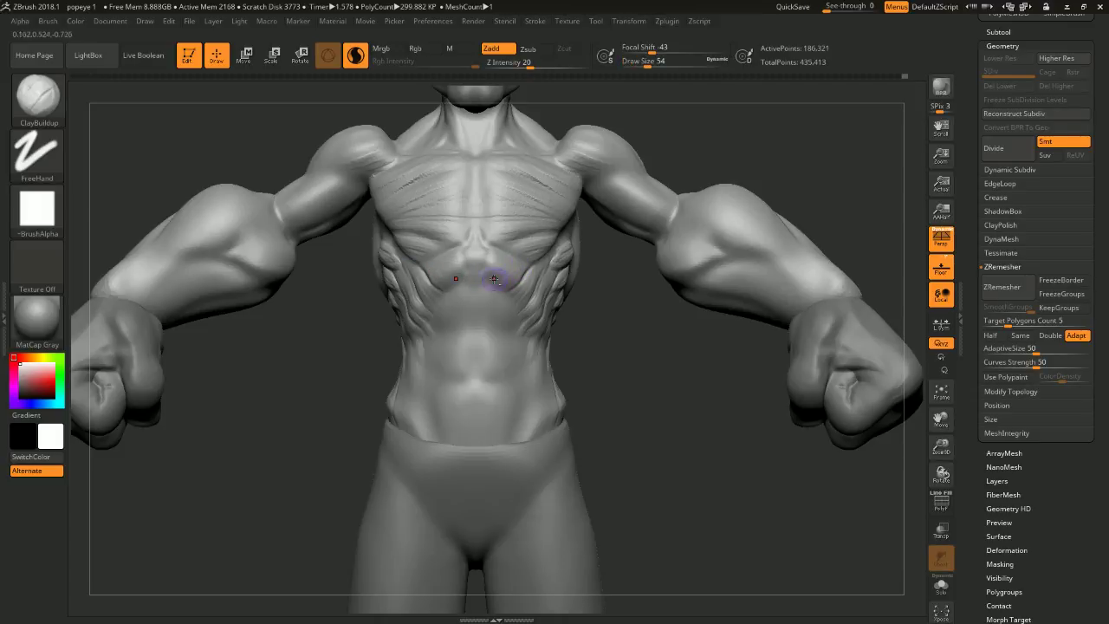
pyautogui.moveTo(511, 278)
pyautogui.mouseDown()
pyautogui.moveTo(498, 276)
pyautogui.moveTo(505, 266)
pyautogui.mouseUp()
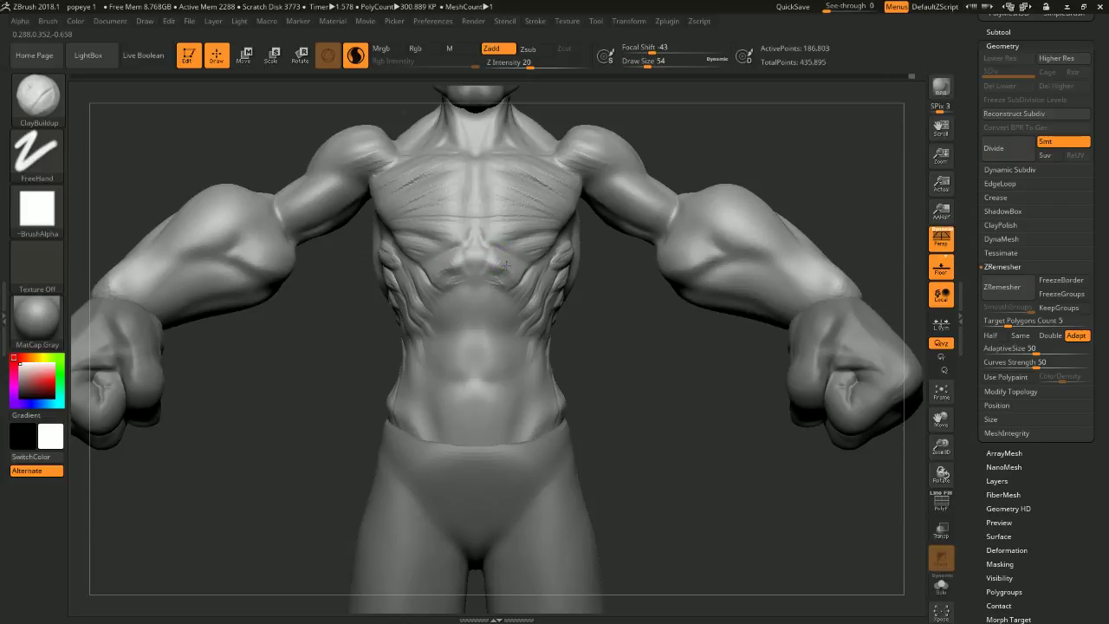
pyautogui.moveTo(518, 263)
pyautogui.mouseDown()
pyautogui.moveTo(487, 265)
pyautogui.moveTo(493, 294)
pyautogui.moveTo(483, 286)
pyautogui.mouseUp()
# - Raise the draw size to 94 and build up the paired abdominal blocks down the middle of the stomach
pyautogui.press('s')
pyautogui.click(489, 278)
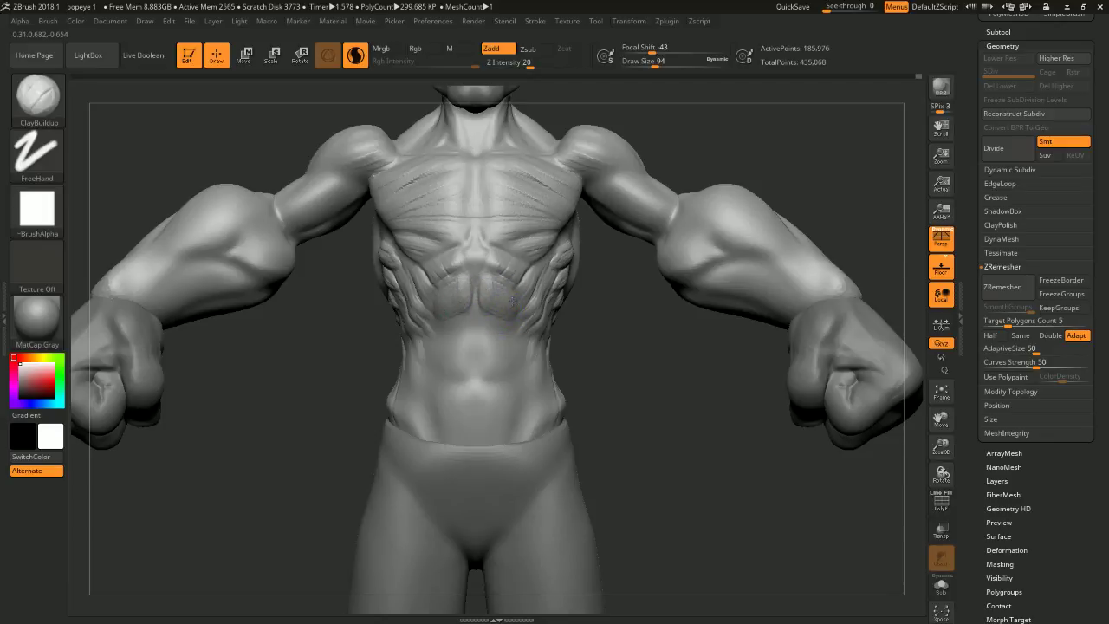
pyautogui.moveTo(486, 304); pyautogui.dragTo(492, 314)
pyautogui.moveTo(587, 343); pyautogui.dragTo(590, 353)
pyautogui.moveTo(482, 327)
pyautogui.mouseDown()
pyautogui.moveTo(503, 325)
pyautogui.moveTo(485, 338)
pyautogui.moveTo(495, 322)
pyautogui.moveTo(492, 381)
pyautogui.moveTo(490, 368)
pyautogui.moveTo(472, 373)
pyautogui.moveTo(491, 362)
pyautogui.moveTo(507, 377)
pyautogui.moveTo(485, 381)
pyautogui.moveTo(502, 391)
pyautogui.moveTo(478, 390)
pyautogui.moveTo(508, 400)
pyautogui.moveTo(515, 382)
pyautogui.mouseUp()
pyautogui.moveTo(647, 386)
pyautogui.mouseDown()
pyautogui.moveTo(642, 395)
pyautogui.moveTo(653, 376)
pyautogui.moveTo(651, 397)
pyautogui.mouseUp()
pyautogui.moveTo(526, 325); pyautogui.dragTo(537, 264)
# - Smooth and refine the abdominal blocks down to the lower abdomen, using draw sizes 49 and 68
pyautogui.press('shift')
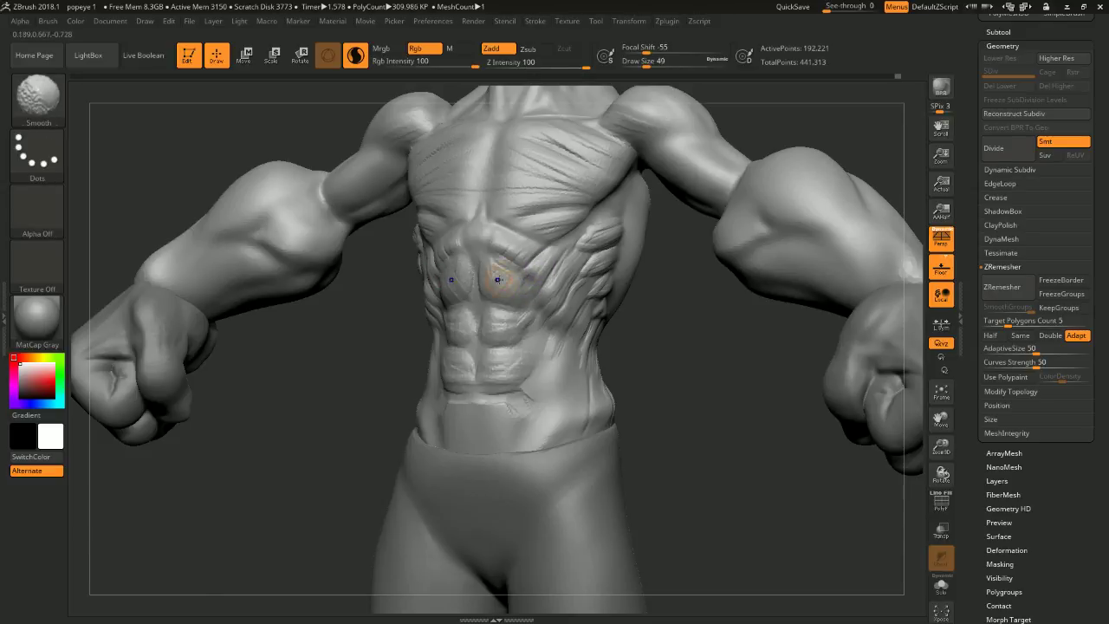
pyautogui.moveTo(528, 336)
pyautogui.mouseDown()
pyautogui.moveTo(547, 355)
pyautogui.moveTo(540, 330)
pyautogui.moveTo(551, 330)
pyautogui.moveTo(535, 391)
pyautogui.moveTo(553, 398)
pyautogui.moveTo(537, 388)
pyautogui.moveTo(534, 411)
pyautogui.mouseUp()
pyautogui.moveTo(649, 364); pyautogui.dragTo(684, 368)
pyautogui.press('s')
pyautogui.moveTo(759, 296); pyautogui.dragTo(768, 292)
pyautogui.moveTo(636, 326)
pyautogui.mouseDown()
pyautogui.moveTo(595, 337)
pyautogui.moveTo(546, 326)
pyautogui.mouseUp()
pyautogui.press('s')
pyautogui.keyDown('shift'); pyautogui.moveTo(541, 396); pyautogui.dragTo(527, 397); pyautogui.keyUp('shift')
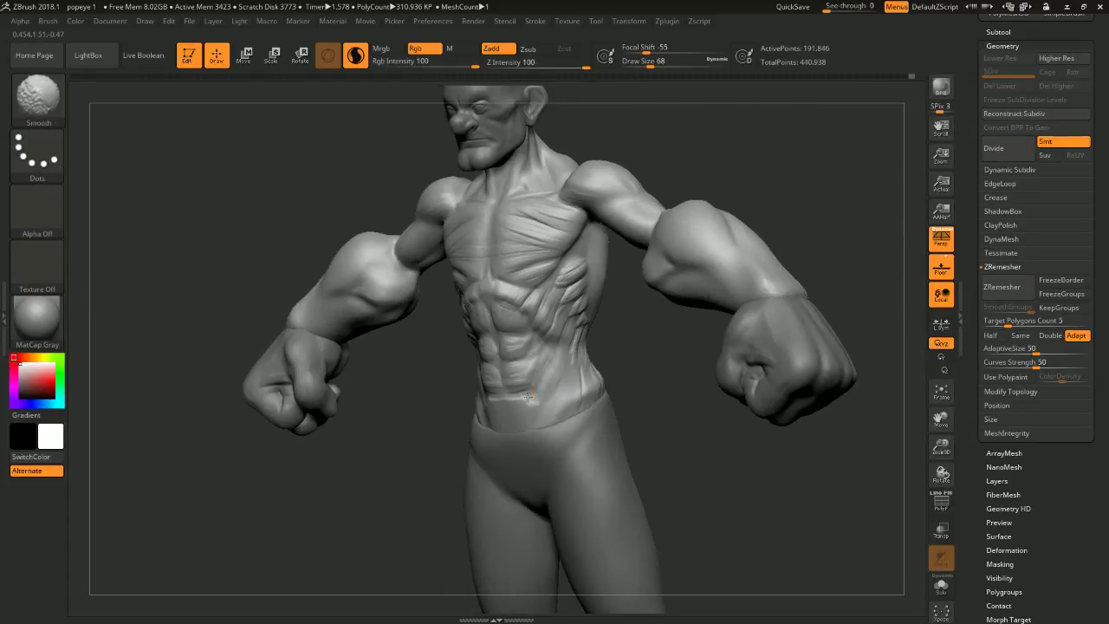
pyautogui.moveTo(621, 392)
pyautogui.keyDown('shift'); pyautogui.mouseDown()
pyautogui.moveTo(653, 389)
pyautogui.moveTo(655, 421)
pyautogui.mouseUp(); pyautogui.keyUp('shift')
pyautogui.moveTo(655, 407); pyautogui.dragTo(631, 407)
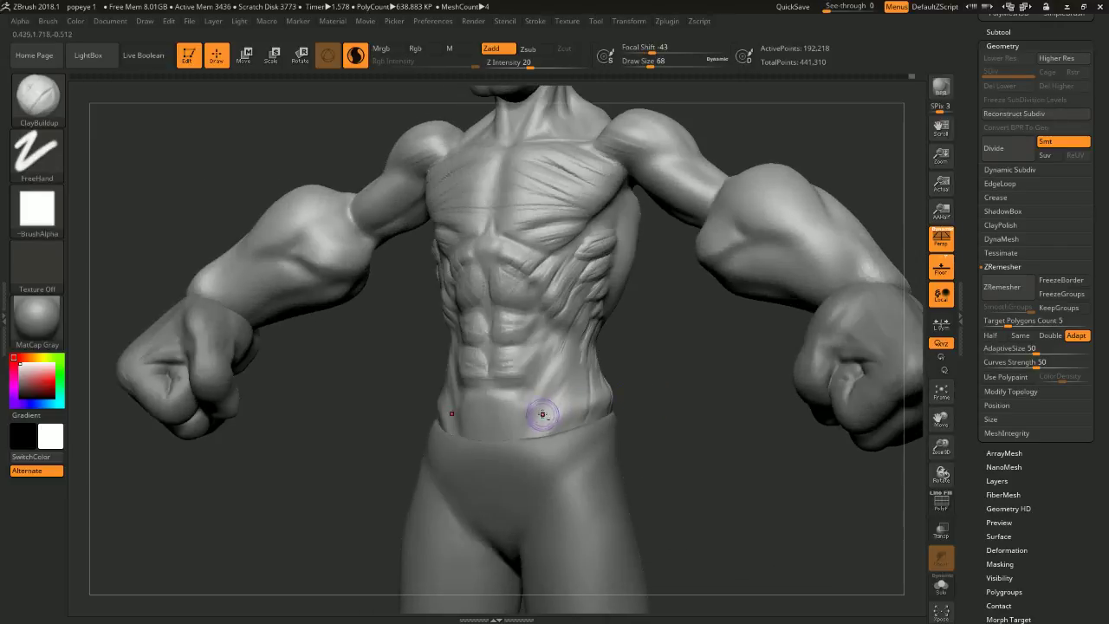
# - Isolate the torso and sculpt the V-shaped lower abdomen between the hips with draw sizes 116 and 80
pyautogui.click(941, 586)
pyautogui.moveTo(728, 450)
pyautogui.keyDown('shift'); pyautogui.mouseDown()
pyautogui.moveTo(670, 410)
pyautogui.moveTo(646, 353)
pyautogui.moveTo(639, 373)
pyautogui.moveTo(610, 371)
pyautogui.mouseUp(); pyautogui.keyUp('shift')
pyautogui.press(']')
pyautogui.moveTo(560, 396)
pyautogui.mouseDown()
pyautogui.moveTo(559, 409)
pyautogui.moveTo(556, 399)
pyautogui.moveTo(564, 404)
pyautogui.moveTo(517, 421)
pyautogui.mouseUp()
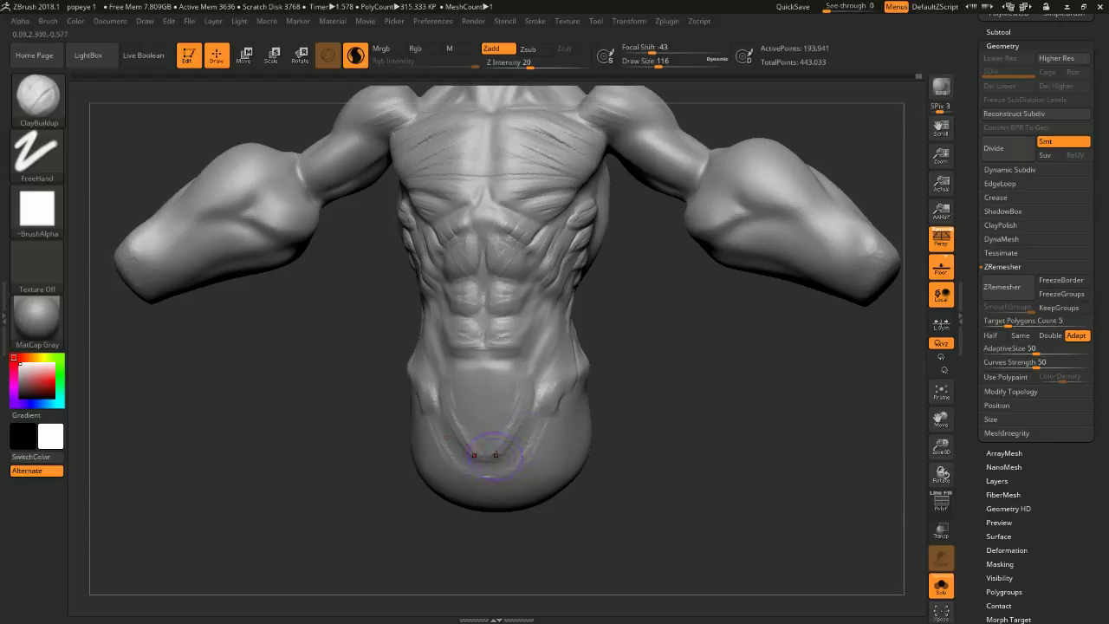
pyautogui.press('space')
pyautogui.moveTo(534, 428); pyautogui.dragTo(527, 429)
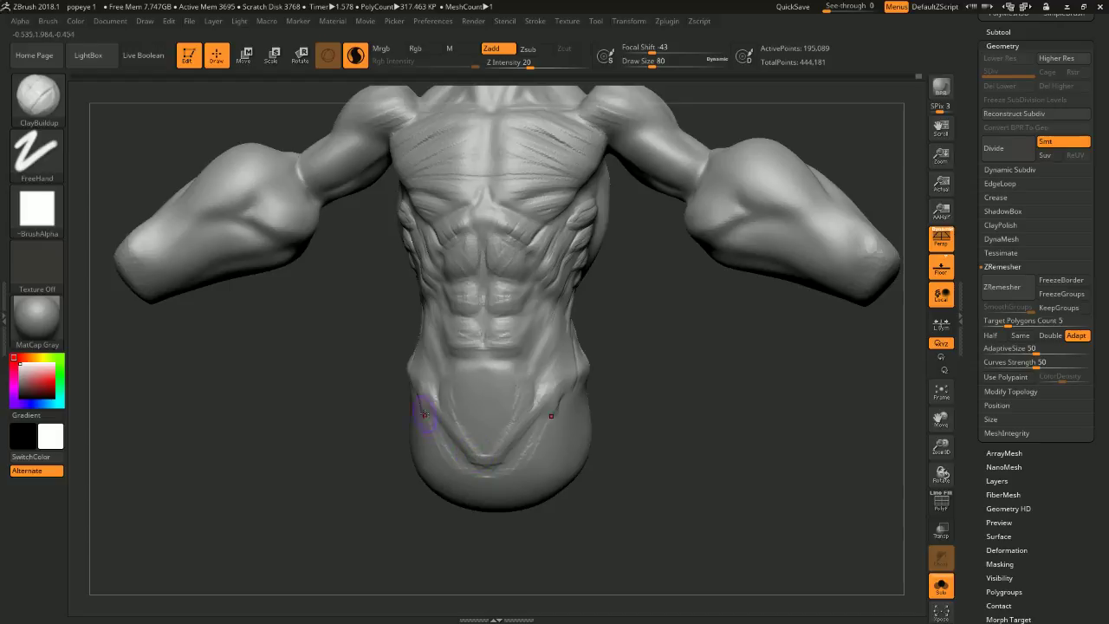
# - Set the draw size to 112 and show the rest of the figure again
pyautogui.moveTo(614, 382)
pyautogui.mouseDown()
pyautogui.moveTo(659, 384)
pyautogui.moveTo(623, 387)
pyautogui.moveTo(673, 362)
pyautogui.moveTo(689, 367)
pyautogui.mouseUp()
pyautogui.press('space')
pyautogui.moveTo(689, 367); pyautogui.dragTo(705, 364)
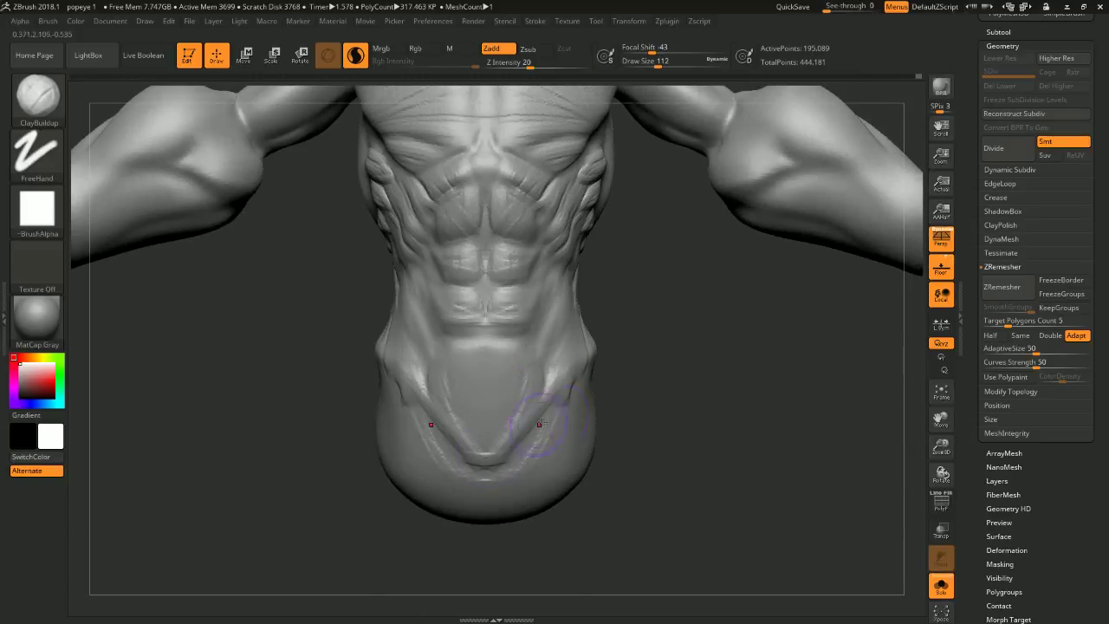
pyautogui.moveTo(680, 370); pyautogui.dragTo(774, 467)
pyautogui.click(941, 586)
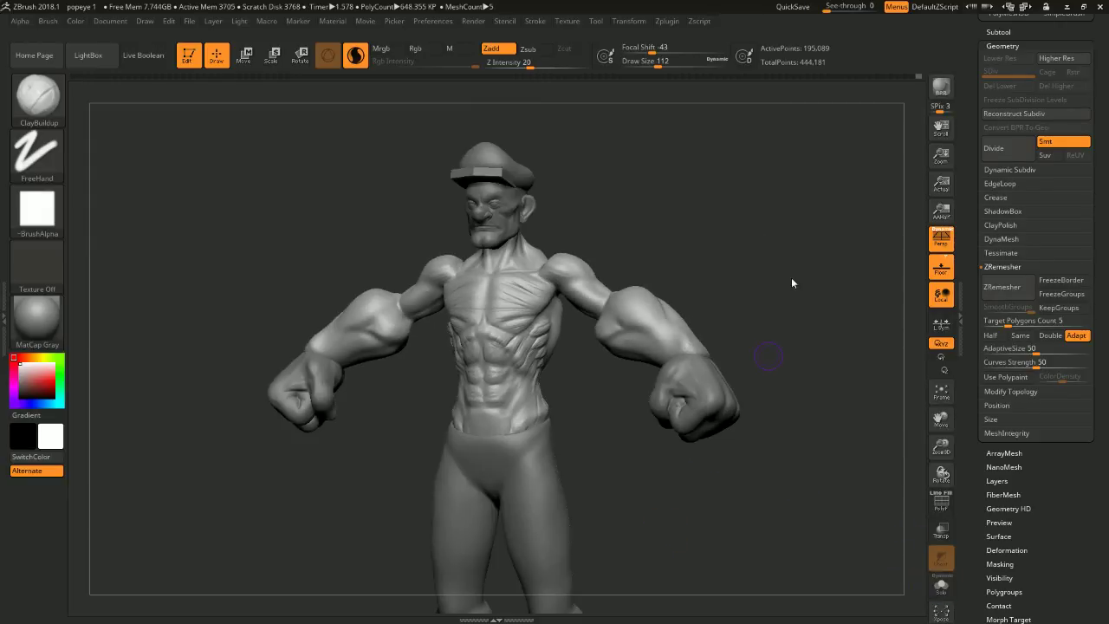
# - Smooth the back of the neck at draw size 94 and add vertical muscle strands with ClayBuildup
pyautogui.moveTo(749, 351); pyautogui.dragTo(724, 464)
pyautogui.moveTo(794, 179)
pyautogui.mouseDown()
pyautogui.moveTo(855, 198)
pyautogui.moveTo(796, 156)
pyautogui.moveTo(800, 200)
pyautogui.mouseUp()
pyautogui.press('space')
pyautogui.press('shift')
pyautogui.keyDown('shift'); pyautogui.moveTo(475, 189); pyautogui.dragTo(497, 256); pyautogui.keyUp('shift')
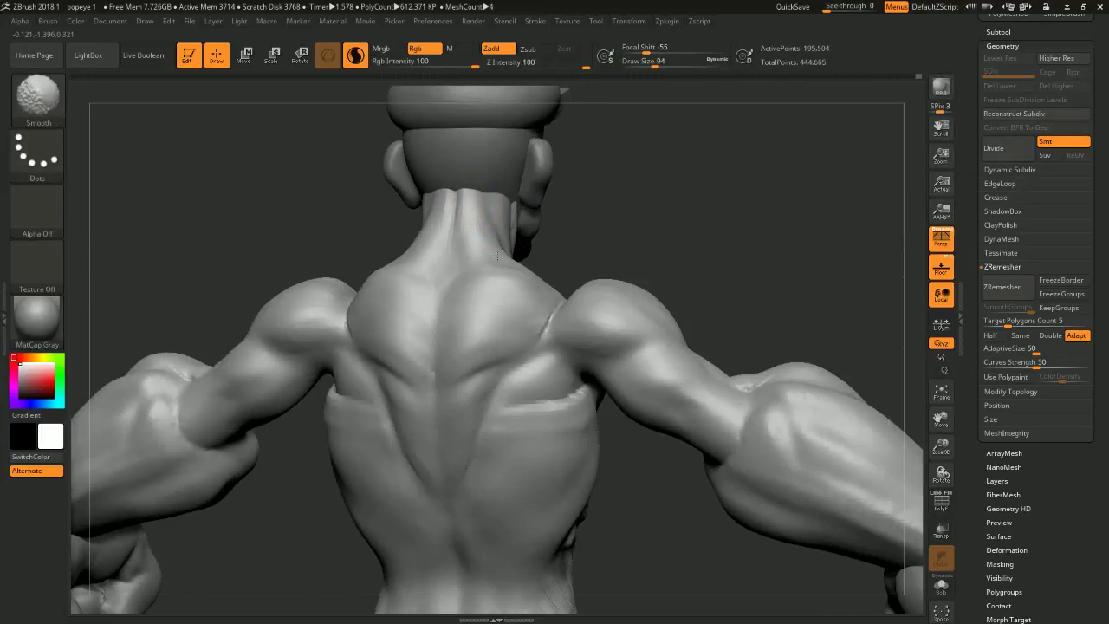
pyautogui.moveTo(475, 202); pyautogui.dragTo(466, 250)
pyautogui.moveTo(565, 230); pyautogui.dragTo(535, 235)
pyautogui.moveTo(461, 203); pyautogui.dragTo(484, 262)
pyautogui.moveTo(460, 217); pyautogui.dragTo(474, 261)
# - Layer muscle strands down the side of the neck toward the collarbone at draw size 77
pyautogui.moveTo(624, 199); pyautogui.dragTo(520, 221)
pyautogui.moveTo(471, 251); pyautogui.dragTo(508, 264)
pyautogui.moveTo(474, 228); pyautogui.dragTo(514, 258)
pyautogui.moveTo(682, 222)
pyautogui.keyDown('shift'); pyautogui.mouseDown()
pyautogui.moveTo(712, 174)
pyautogui.moveTo(688, 213)
pyautogui.mouseUp(); pyautogui.keyUp('shift')
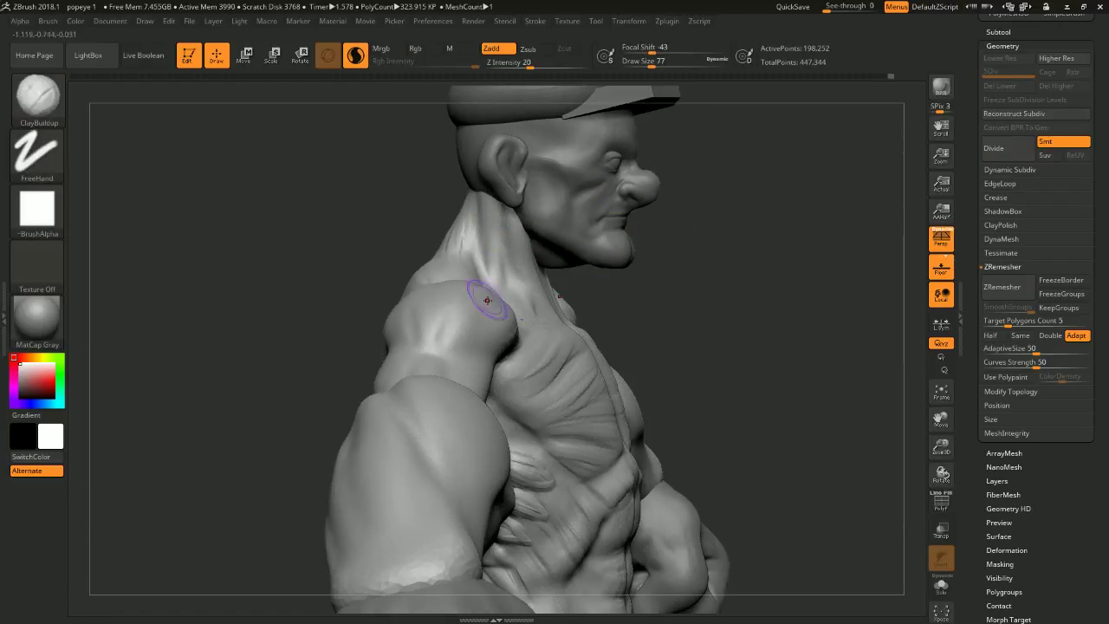
pyautogui.moveTo(640, 312); pyautogui.dragTo(617, 337)
pyautogui.moveTo(687, 249); pyautogui.dragTo(670, 264)
pyautogui.moveTo(711, 267); pyautogui.dragTo(652, 270)
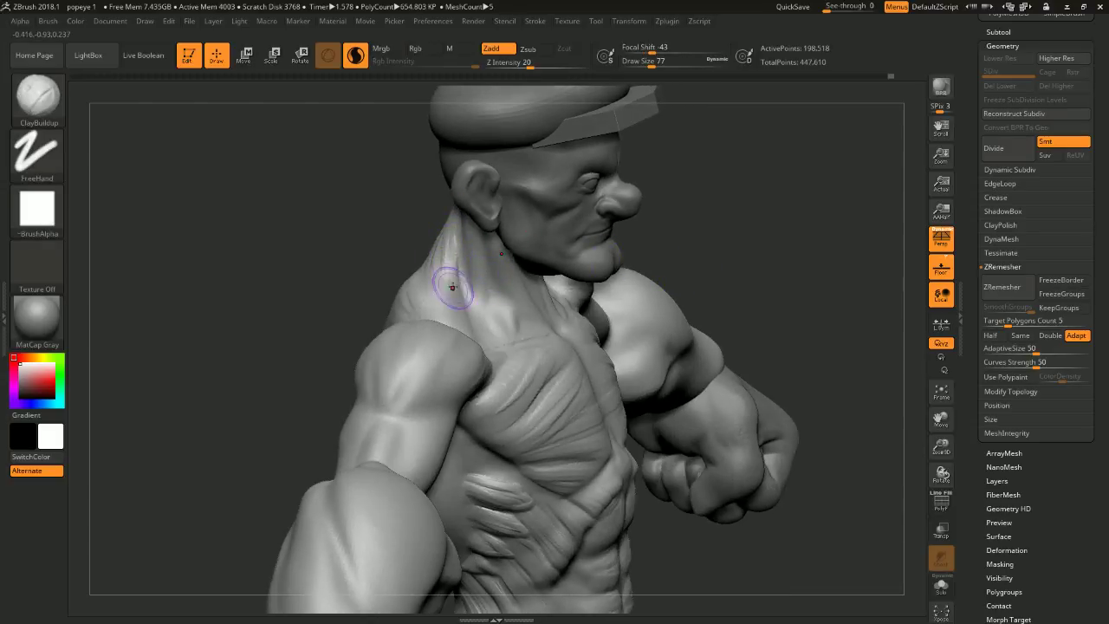
# - Build up trapezius fibres from the neck to the shoulder, raising the draw size to 108
pyautogui.moveTo(661, 215); pyautogui.dragTo(677, 160)
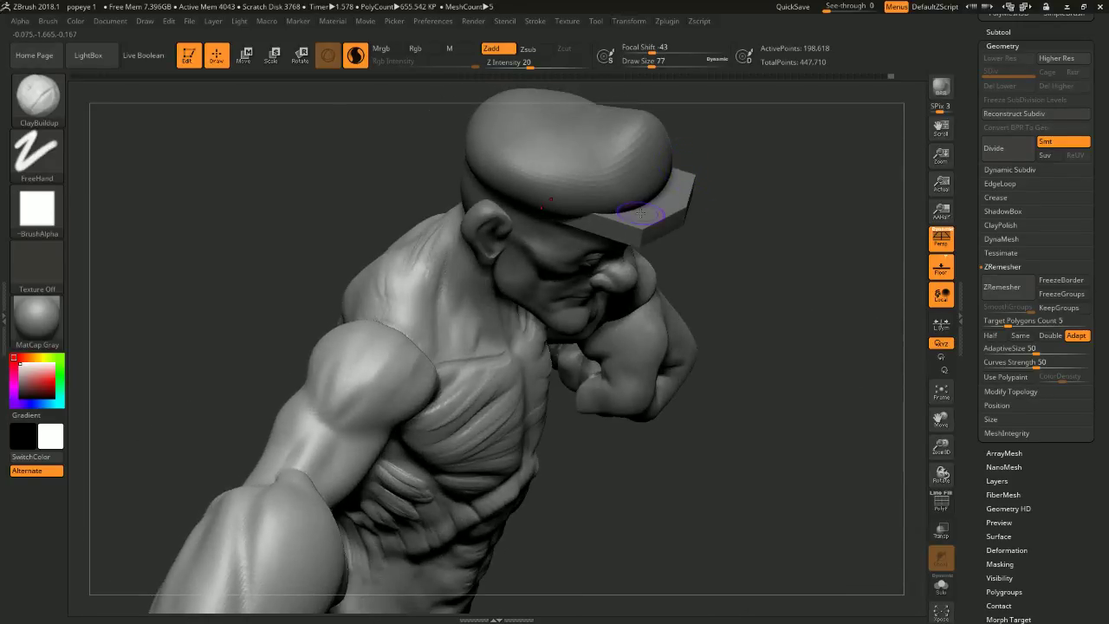
pyautogui.moveTo(433, 233); pyautogui.dragTo(430, 289)
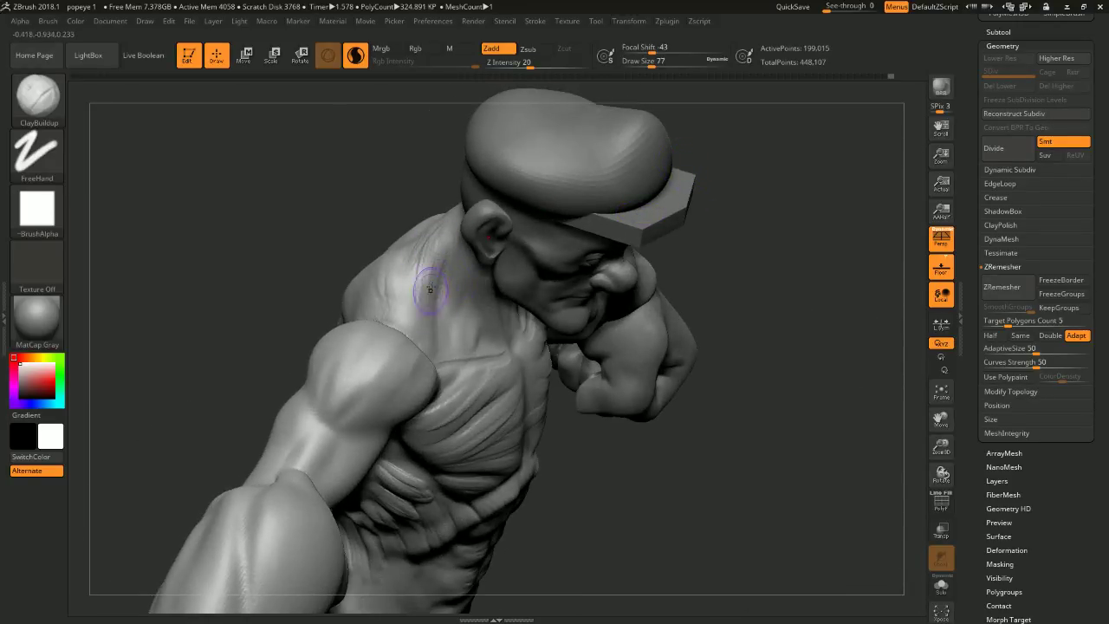
pyautogui.moveTo(699, 256)
pyautogui.mouseDown()
pyautogui.moveTo(684, 178)
pyautogui.moveTo(668, 216)
pyautogui.moveTo(661, 208)
pyautogui.moveTo(656, 265)
pyautogui.moveTo(710, 263)
pyautogui.mouseUp()
pyautogui.press('space')
pyautogui.moveTo(415, 326)
pyautogui.mouseDown()
pyautogui.moveTo(405, 286)
pyautogui.moveTo(397, 300)
pyautogui.moveTo(404, 276)
pyautogui.moveTo(390, 290)
pyautogui.moveTo(393, 265)
pyautogui.mouseUp()
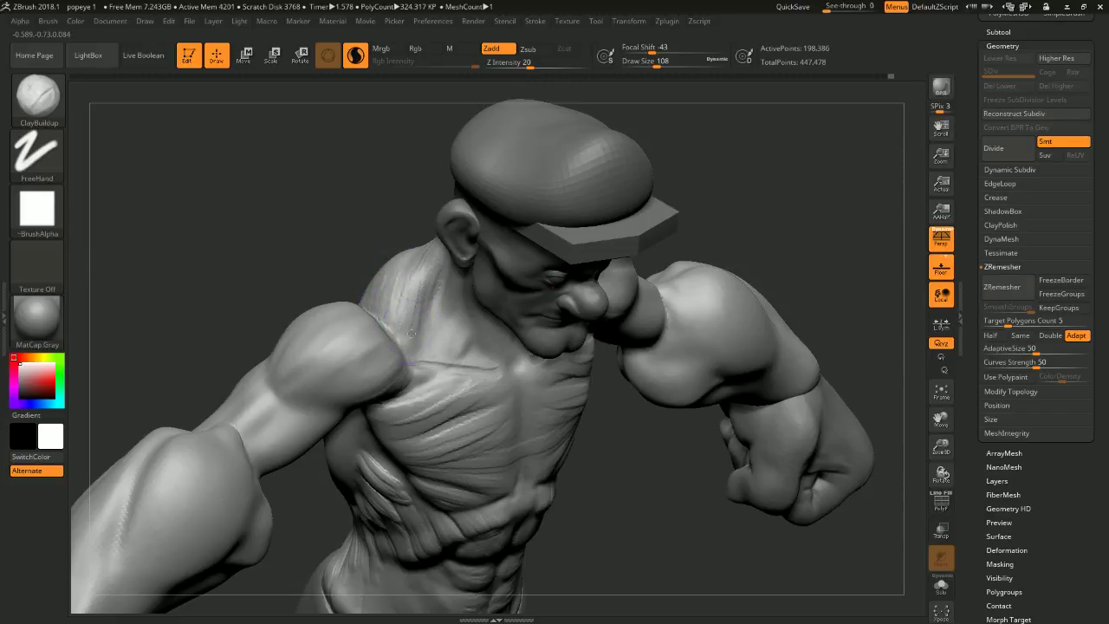
# - Set the draw size to 59 and build up the muscle where the upper arm meets the forearm
pyautogui.keyDown('shift'); pyautogui.moveTo(668, 113); pyautogui.dragTo(693, 158); pyautogui.keyUp('shift')
pyautogui.moveTo(650, 239)
pyautogui.keyDown('alt'); pyautogui.mouseDown()
pyautogui.moveTo(629, 185)
pyautogui.moveTo(654, 176)
pyautogui.moveTo(651, 212)
pyautogui.moveTo(613, 228)
pyautogui.moveTo(638, 178)
pyautogui.moveTo(682, 202)
pyautogui.moveTo(648, 192)
pyautogui.mouseUp(); pyautogui.keyUp('alt')
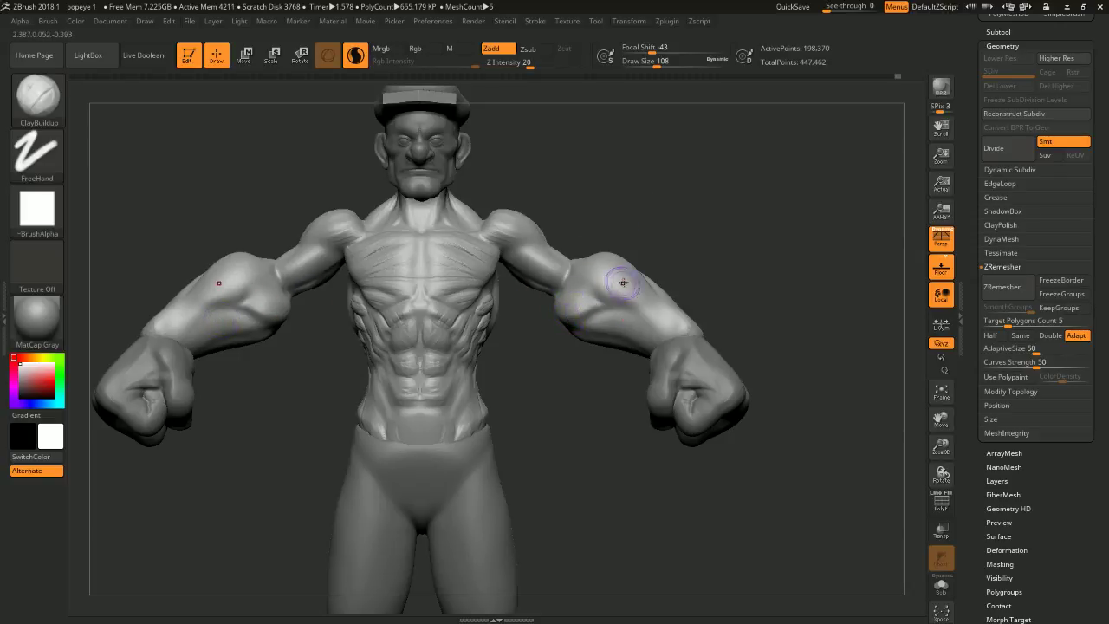
pyautogui.moveTo(767, 280); pyautogui.dragTo(759, 249)
pyautogui.moveTo(744, 305)
pyautogui.mouseDown()
pyautogui.moveTo(689, 164)
pyautogui.moveTo(580, 235)
pyautogui.moveTo(515, 228)
pyautogui.mouseUp()
pyautogui.press('space')
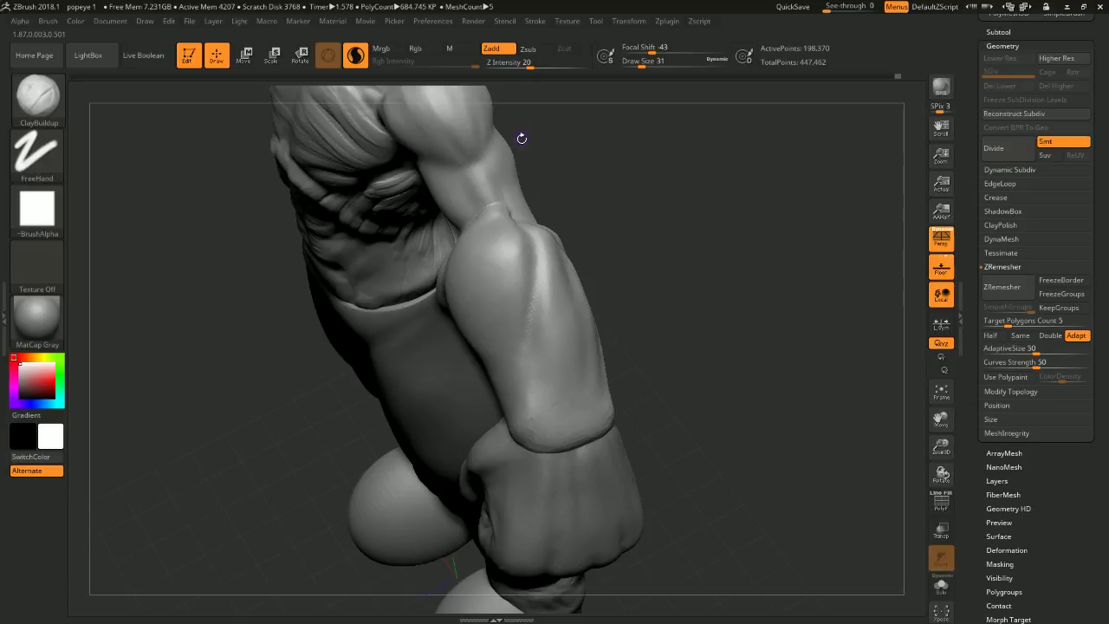
pyautogui.moveTo(617, 186); pyautogui.dragTo(606, 227)
pyautogui.press('space')
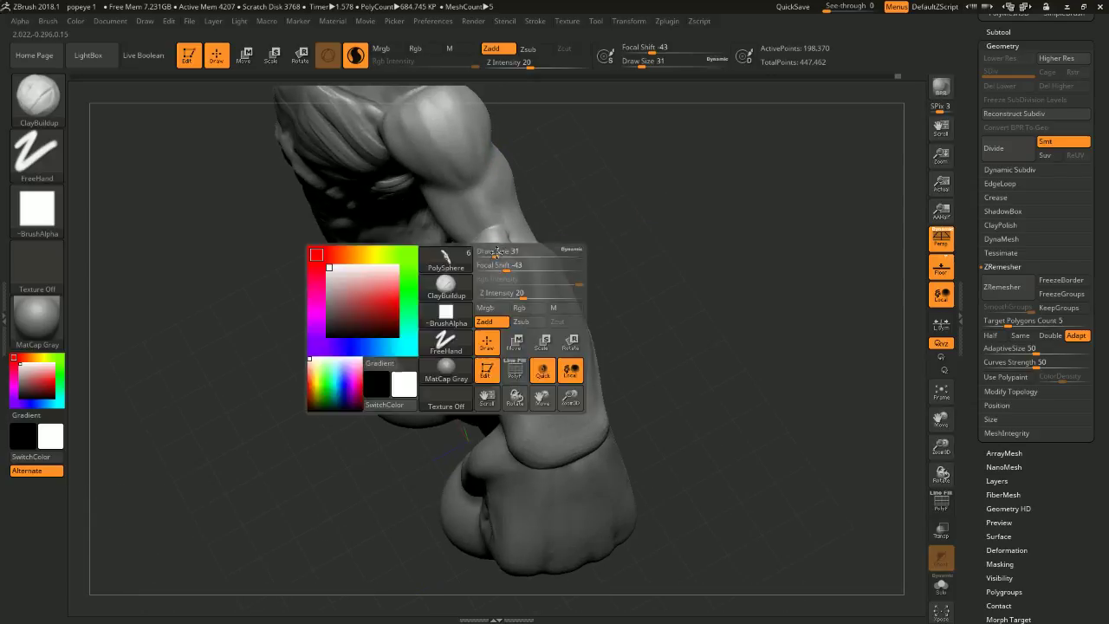
pyautogui.press('space')
pyautogui.moveTo(495, 244)
pyautogui.mouseDown()
pyautogui.moveTo(505, 244)
pyautogui.moveTo(493, 223)
pyautogui.moveTo(495, 235)
pyautogui.mouseUp()
pyautogui.press('shift')
pyautogui.press('space')
pyautogui.press('shift')
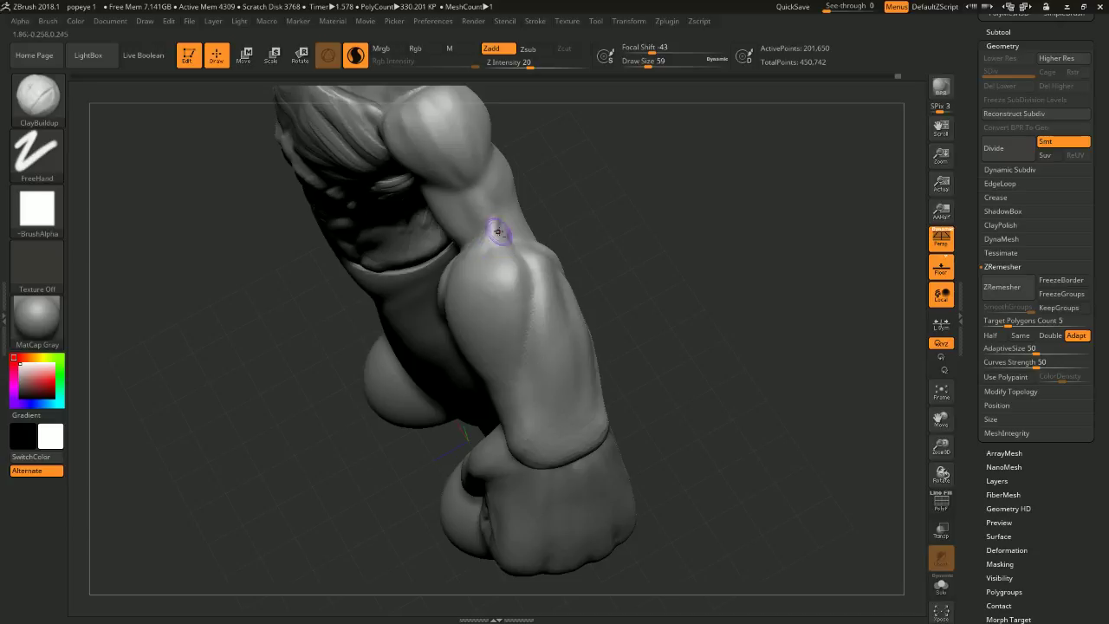
# - Smooth the built-up muscle just below the elbow at draw size 59
pyautogui.press('shift')
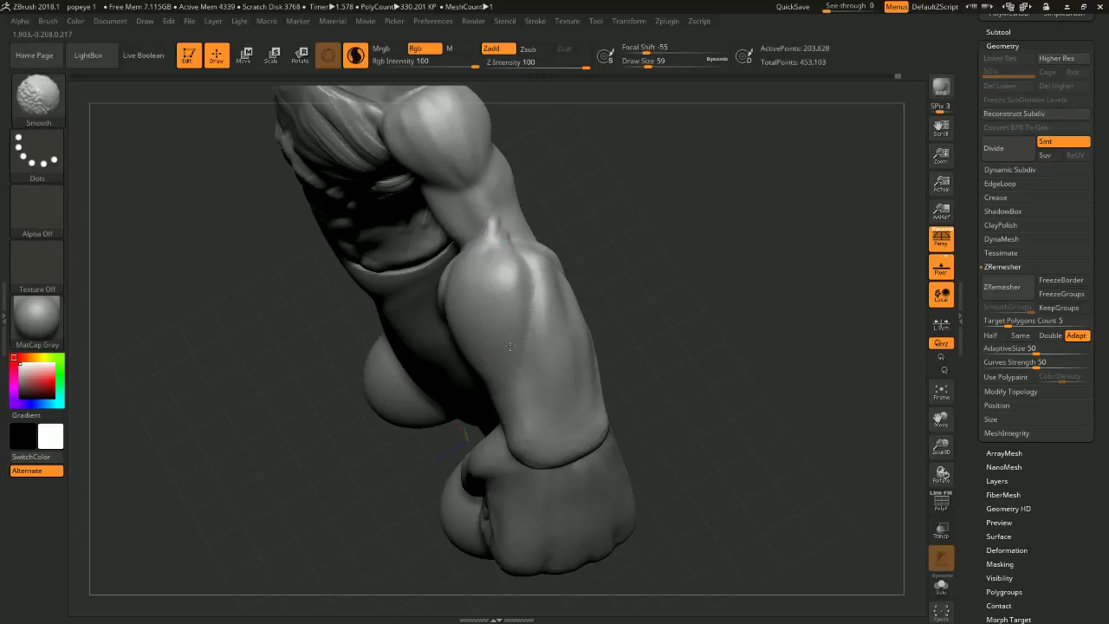
pyautogui.keyDown('shift'); pyautogui.moveTo(487, 283); pyautogui.dragTo(494, 273); pyautogui.keyUp('shift')
pyautogui.press('shift')
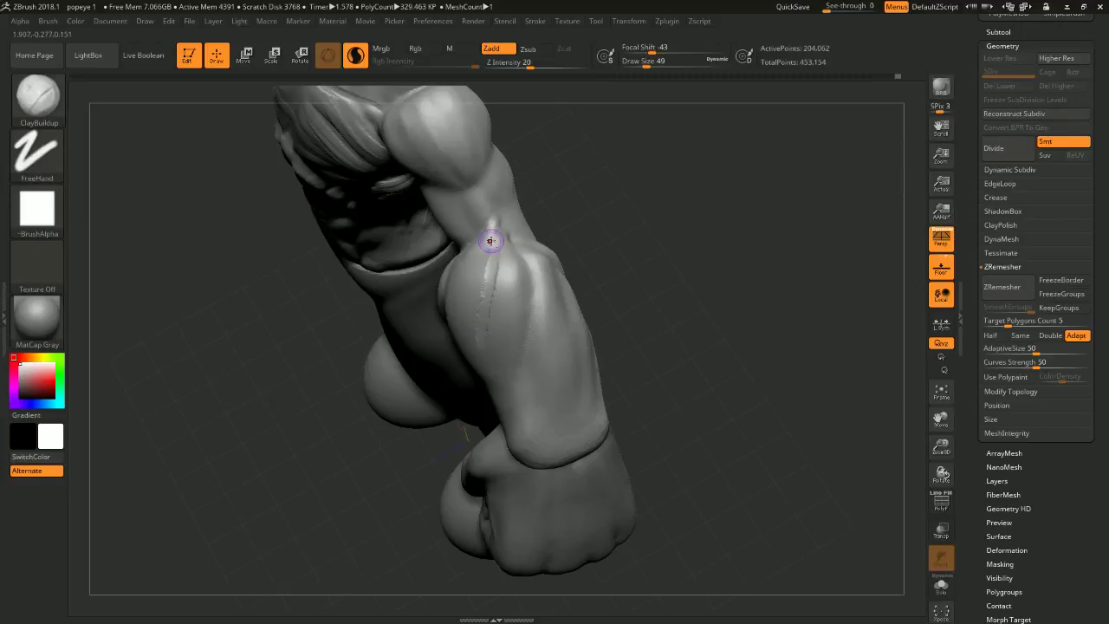
# - Add a muscle strand down the outer forearm with ClayBuildup at draw size 49 and smooth it at draw size 77
pyautogui.moveTo(578, 272)
pyautogui.mouseDown()
pyautogui.moveTo(624, 272)
pyautogui.moveTo(619, 258)
pyautogui.moveTo(508, 248)
pyautogui.moveTo(497, 386)
pyautogui.mouseUp()
pyautogui.hotkey('ctrl', 'z')
pyautogui.hotkey('ctrl', 'z')
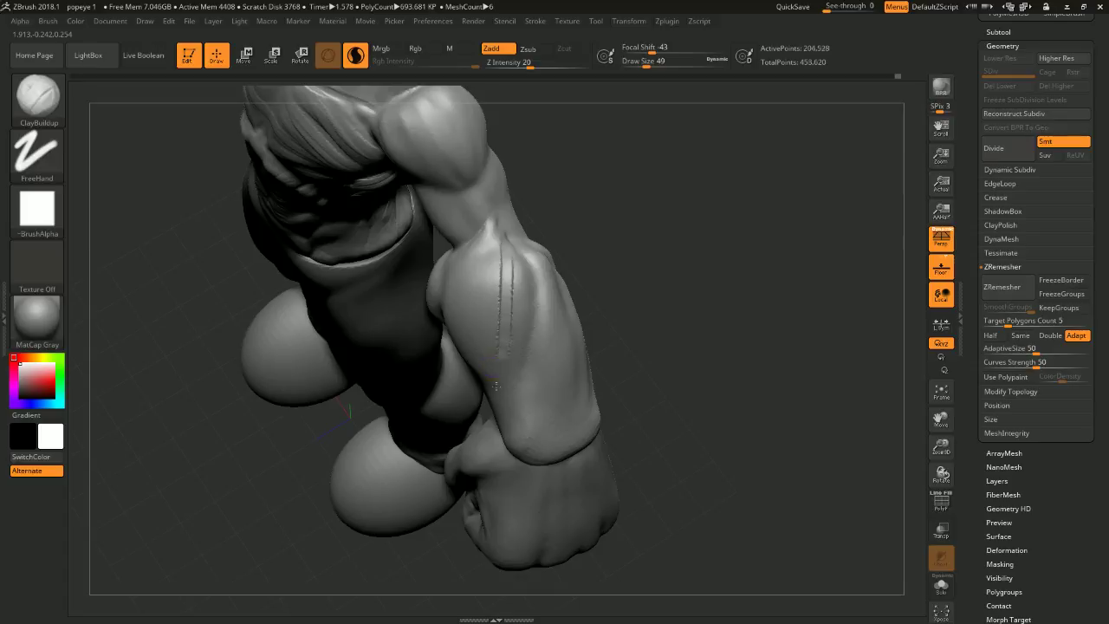
pyautogui.press('shift')
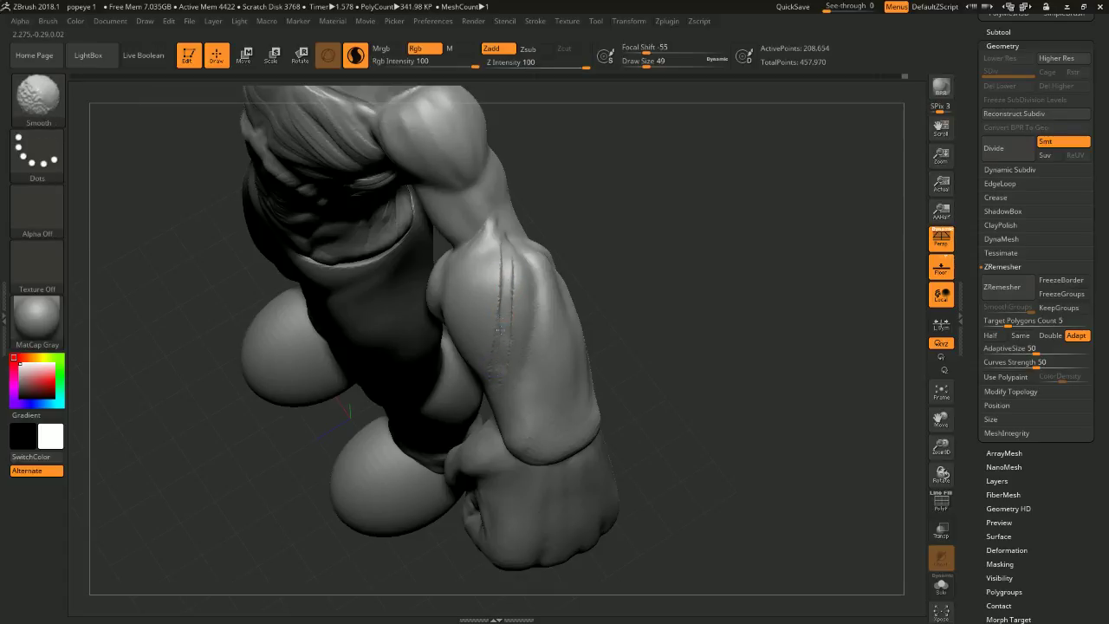
pyautogui.press('space')
pyautogui.moveTo(497, 285); pyautogui.dragTo(508, 285)
pyautogui.keyDown('shift'); pyautogui.moveTo(507, 291); pyautogui.dragTo(508, 326); pyautogui.keyUp('shift')
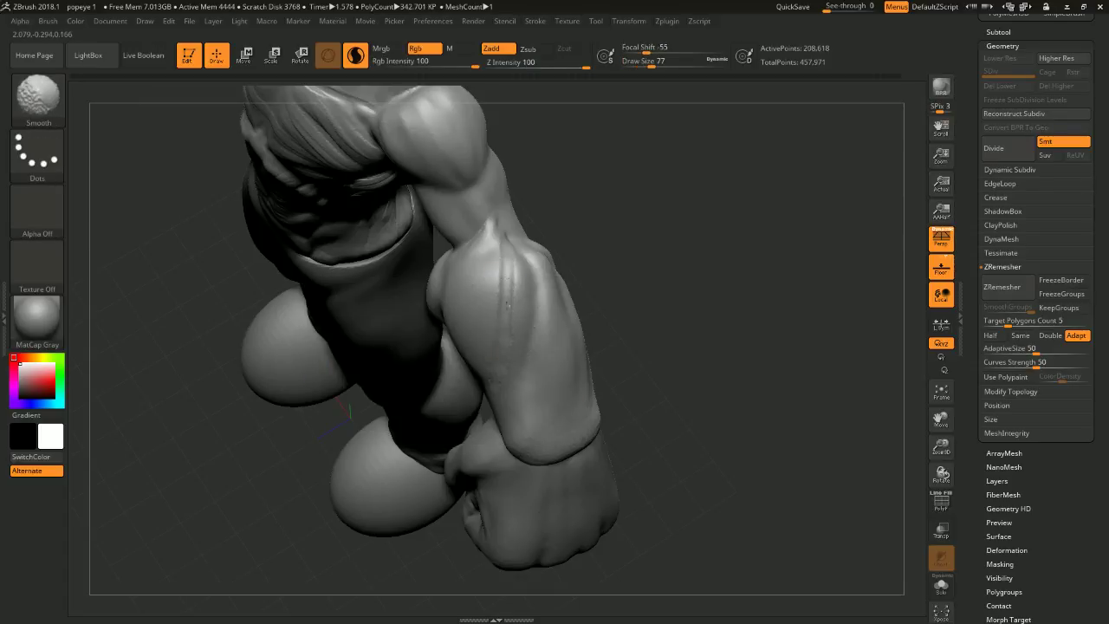
pyautogui.moveTo(658, 217)
pyautogui.mouseDown()
pyautogui.moveTo(728, 147)
pyautogui.moveTo(695, 141)
pyautogui.moveTo(688, 174)
pyautogui.mouseUp()
pyautogui.press('shift')
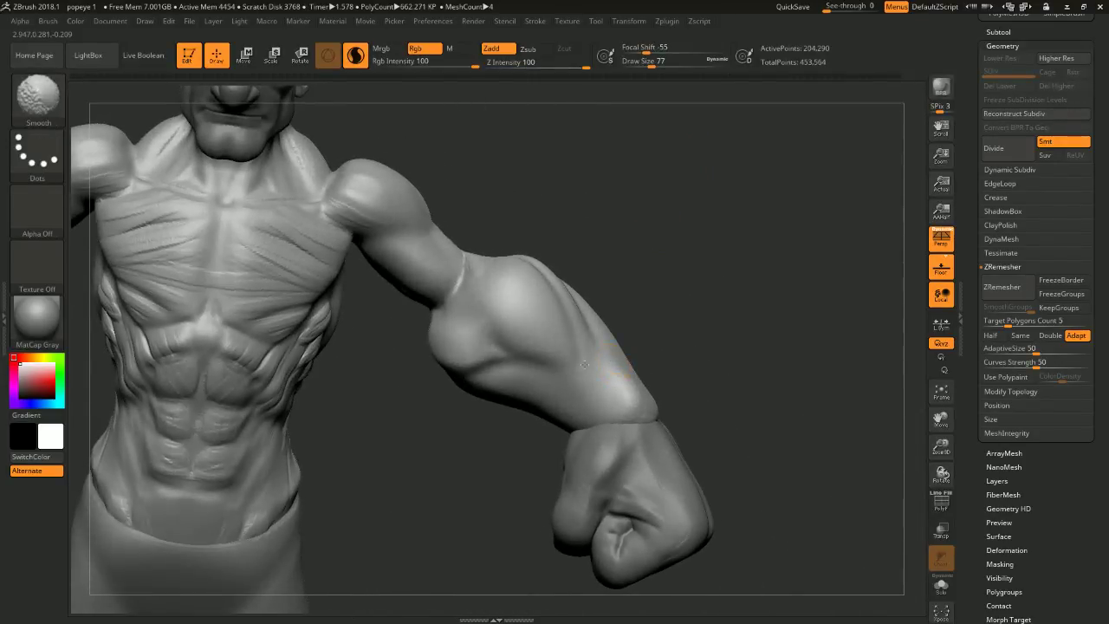
# - Set the draw size to 68 and sculpt short muscle strands fanning down from the back of the elbow
pyautogui.moveTo(628, 260)
pyautogui.mouseDown()
pyautogui.moveTo(649, 226)
pyautogui.moveTo(708, 188)
pyautogui.moveTo(768, 246)
pyautogui.moveTo(762, 255)
pyautogui.moveTo(751, 260)
pyautogui.moveTo(751, 216)
pyautogui.moveTo(769, 152)
pyautogui.moveTo(774, 165)
pyautogui.moveTo(827, 159)
pyautogui.moveTo(794, 140)
pyautogui.mouseUp()
pyautogui.press('shift')
pyautogui.moveTo(711, 169)
pyautogui.mouseDown()
pyautogui.moveTo(755, 181)
pyautogui.moveTo(549, 230)
pyautogui.mouseUp()
pyautogui.press('space')
pyautogui.moveTo(609, 254); pyautogui.dragTo(605, 255)
pyautogui.moveTo(604, 255); pyautogui.dragTo(457, 266, button='right')
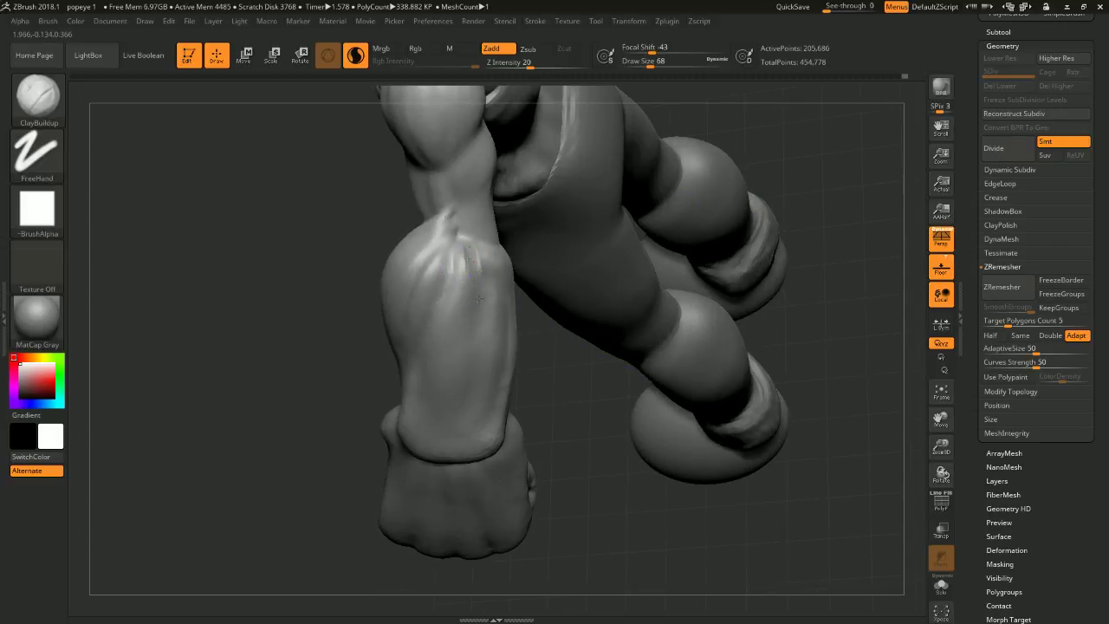
pyautogui.press('shift')
# - Build up the elbow bone at the upper back of the forearm and blend its edges with smoothing
pyautogui.moveTo(479, 285)
pyautogui.mouseDown(button='right')
pyautogui.moveTo(545, 384)
pyautogui.moveTo(598, 377)
pyautogui.mouseUp(button='right')
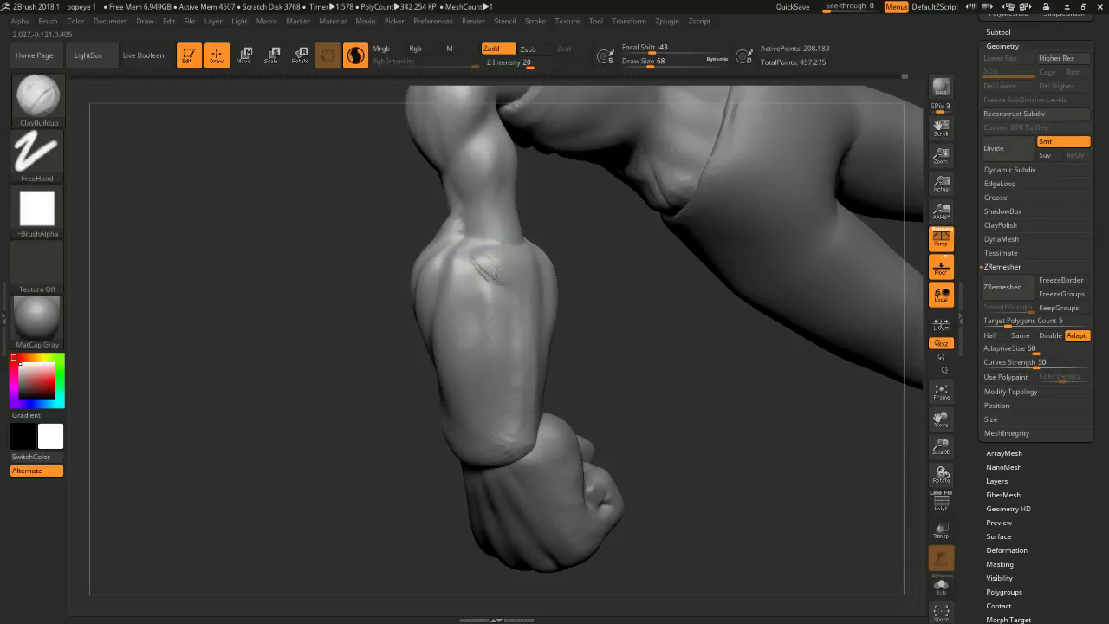
pyautogui.moveTo(567, 290); pyautogui.dragTo(495, 248, button='right')
pyautogui.press('shift')
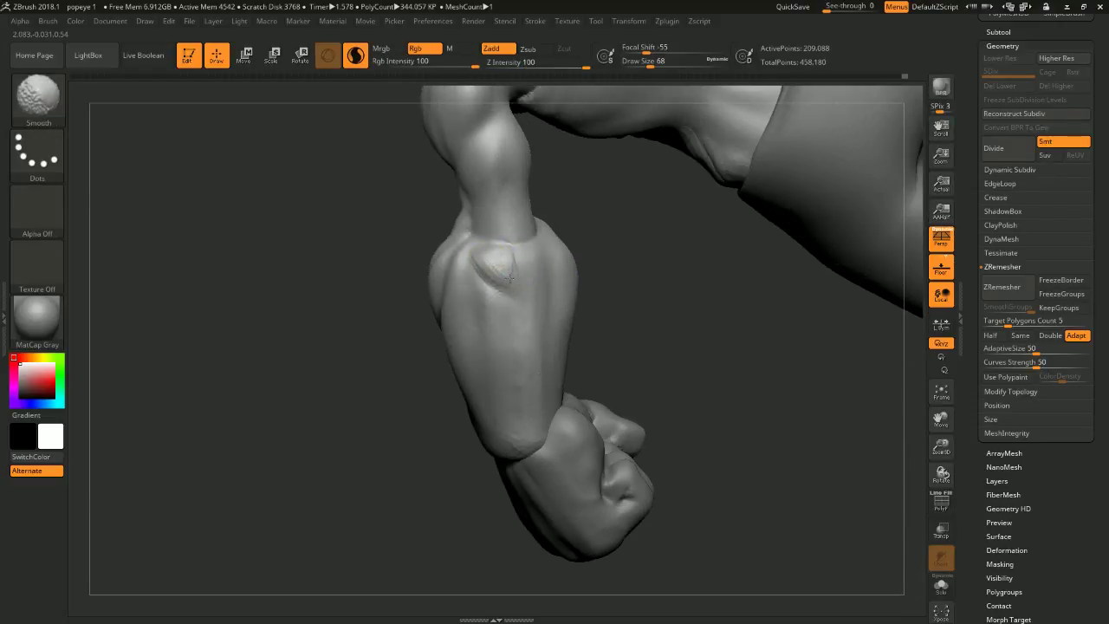
pyautogui.keyDown('shift'); pyautogui.moveTo(485, 255); pyautogui.dragTo(490, 258); pyautogui.keyUp('shift')
pyautogui.moveTo(491, 258)
pyautogui.mouseDown(button='right')
pyautogui.moveTo(617, 259)
pyautogui.moveTo(485, 245)
pyautogui.moveTo(589, 232)
pyautogui.moveTo(564, 191)
pyautogui.moveTo(642, 217)
pyautogui.moveTo(469, 249)
pyautogui.mouseUp(button='right')
pyautogui.moveTo(469, 249)
pyautogui.mouseDown()
pyautogui.moveTo(485, 238)
pyautogui.moveTo(498, 253)
pyautogui.mouseUp()
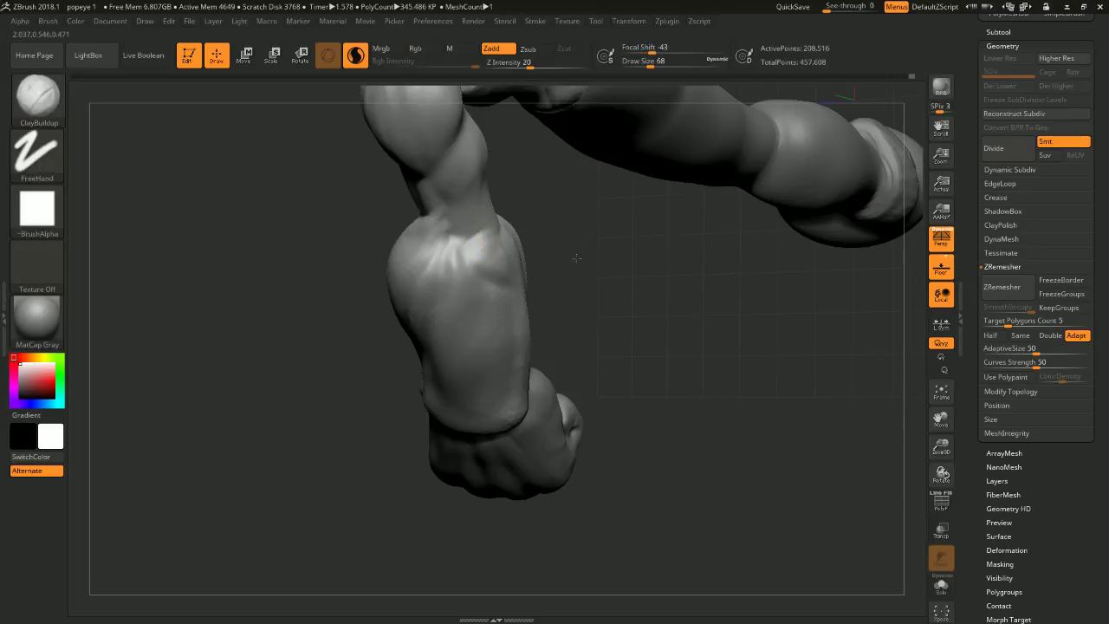
pyautogui.moveTo(574, 258); pyautogui.dragTo(545, 236)
pyautogui.moveTo(480, 294); pyautogui.dragTo(505, 243)
pyautogui.press('shift')
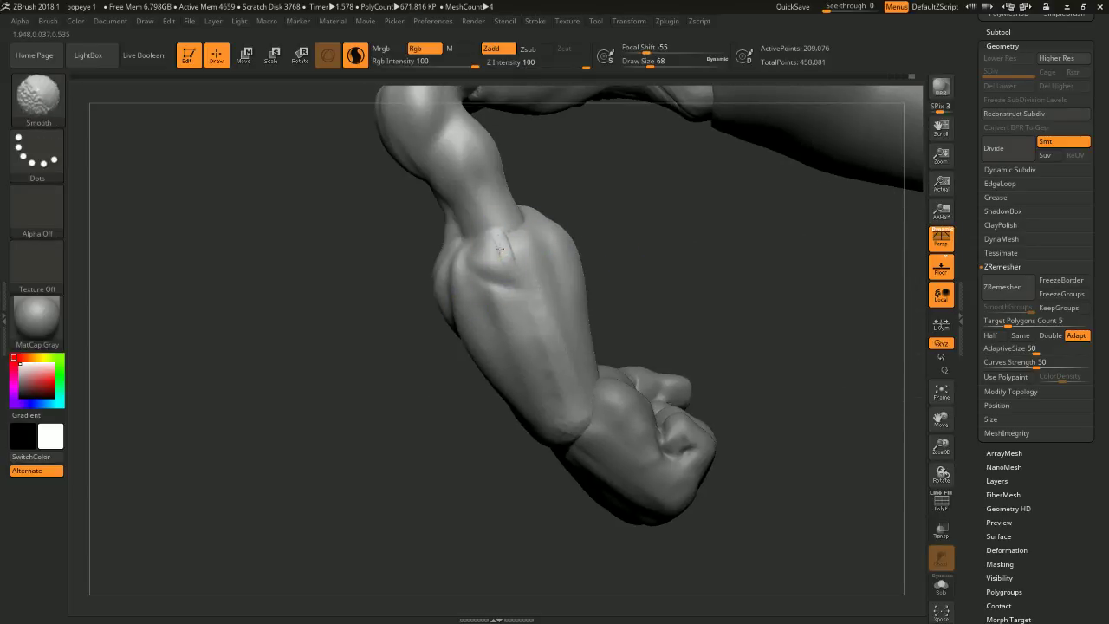
pyautogui.moveTo(604, 240)
pyautogui.mouseDown()
pyautogui.moveTo(671, 213)
pyautogui.moveTo(625, 347)
pyautogui.mouseUp()
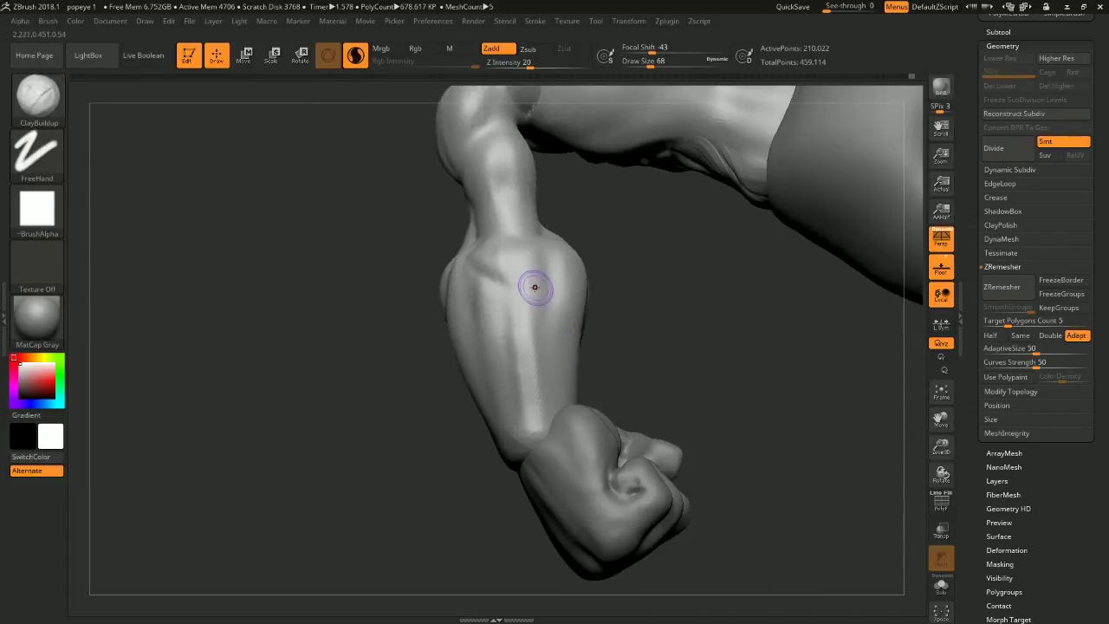
# - Raise the draw size to 83 and sculpt a long muscle strand from the elbow toward the wrist, smoothing its edges
pyautogui.moveTo(532, 285); pyautogui.dragTo(482, 292)
pyautogui.press('s')
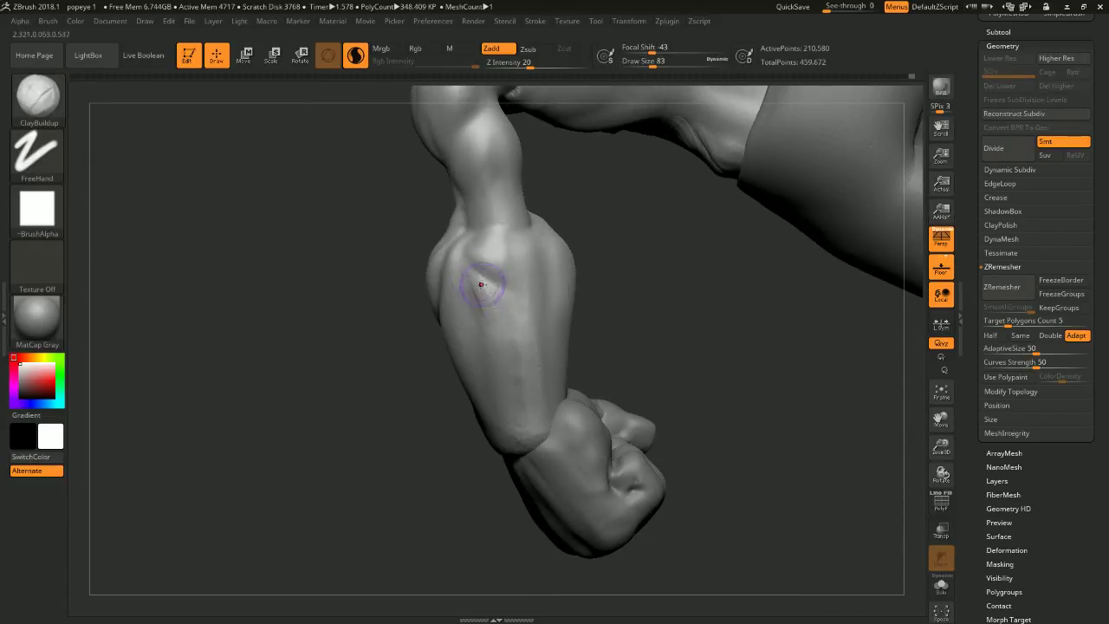
pyautogui.moveTo(502, 338); pyautogui.dragTo(509, 409)
pyautogui.moveTo(589, 382)
pyautogui.mouseDown()
pyautogui.moveTo(614, 363)
pyautogui.moveTo(607, 373)
pyautogui.mouseUp()
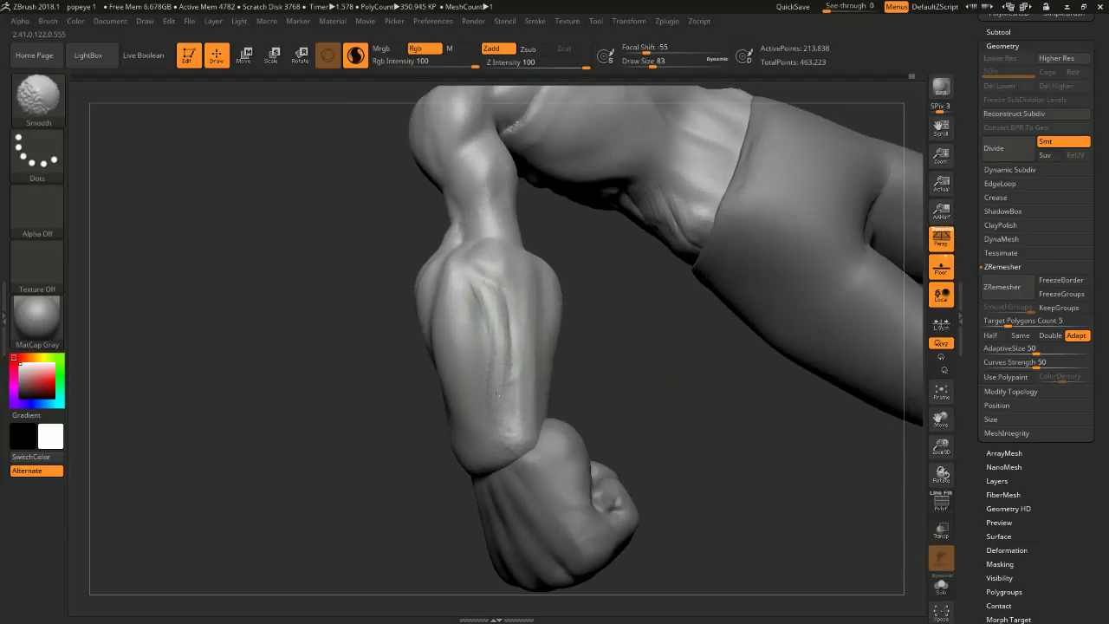
pyautogui.keyDown('shift'); pyautogui.moveTo(510, 333); pyautogui.dragTo(512, 373); pyautogui.keyUp('shift')
pyautogui.moveTo(579, 368); pyautogui.dragTo(544, 352)
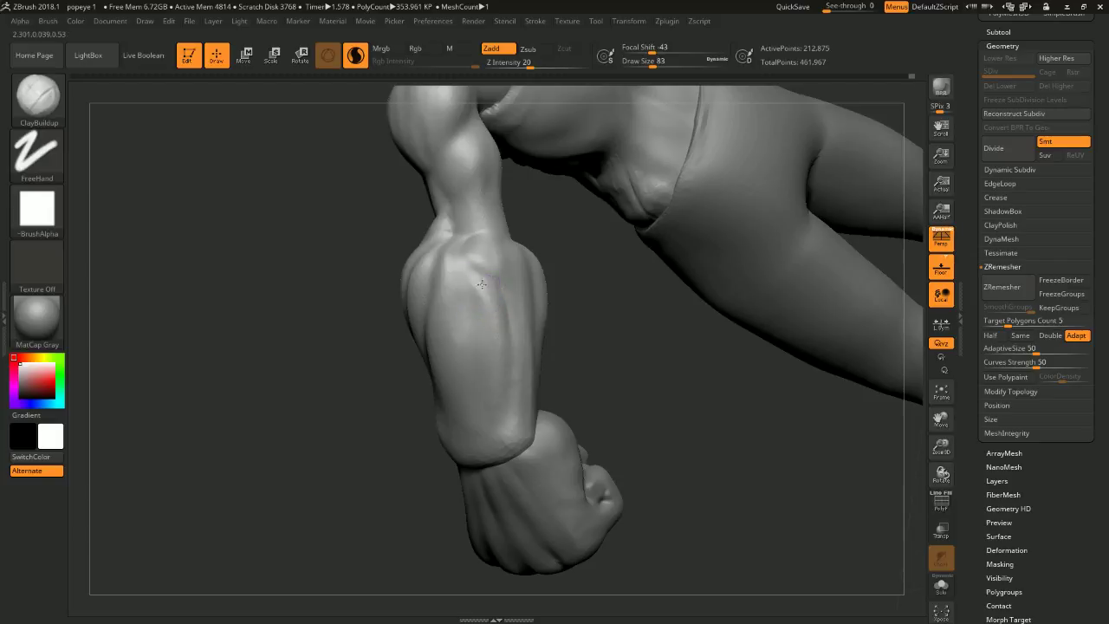
pyautogui.keyDown('shift'); pyautogui.moveTo(477, 277); pyautogui.dragTo(482, 319); pyautogui.keyUp('shift')
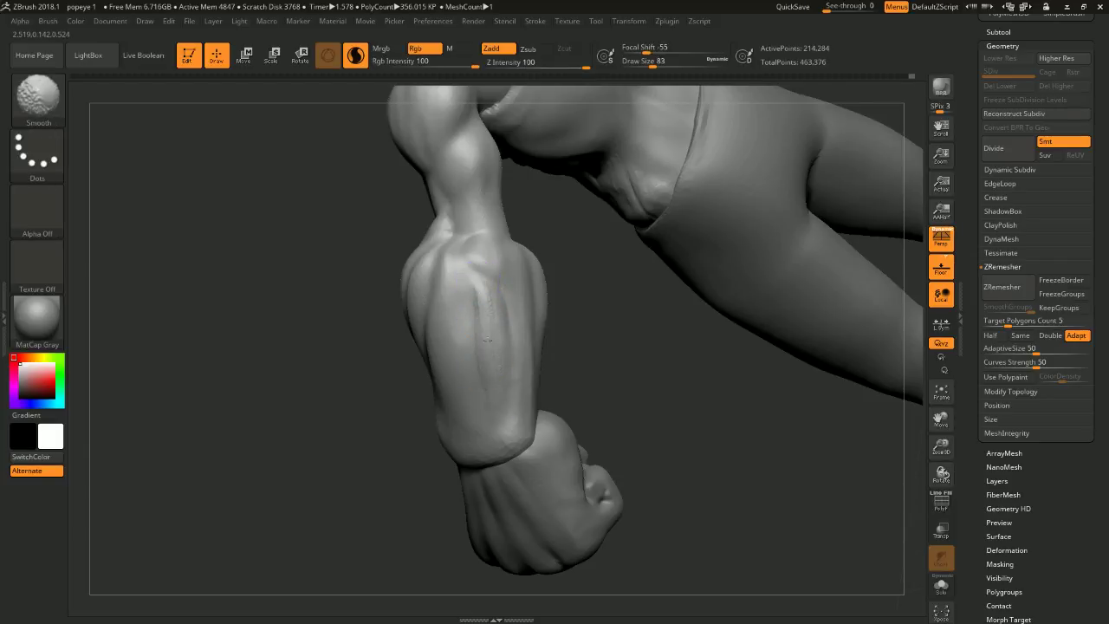
pyautogui.moveTo(487, 341); pyautogui.dragTo(502, 324, button='right')
# - Sculpt further long muscle strands along the back and outer side of the forearm, smoothing at draw size 71
pyautogui.moveTo(450, 279)
pyautogui.mouseDown()
pyautogui.moveTo(461, 349)
pyautogui.moveTo(453, 284)
pyautogui.mouseUp()
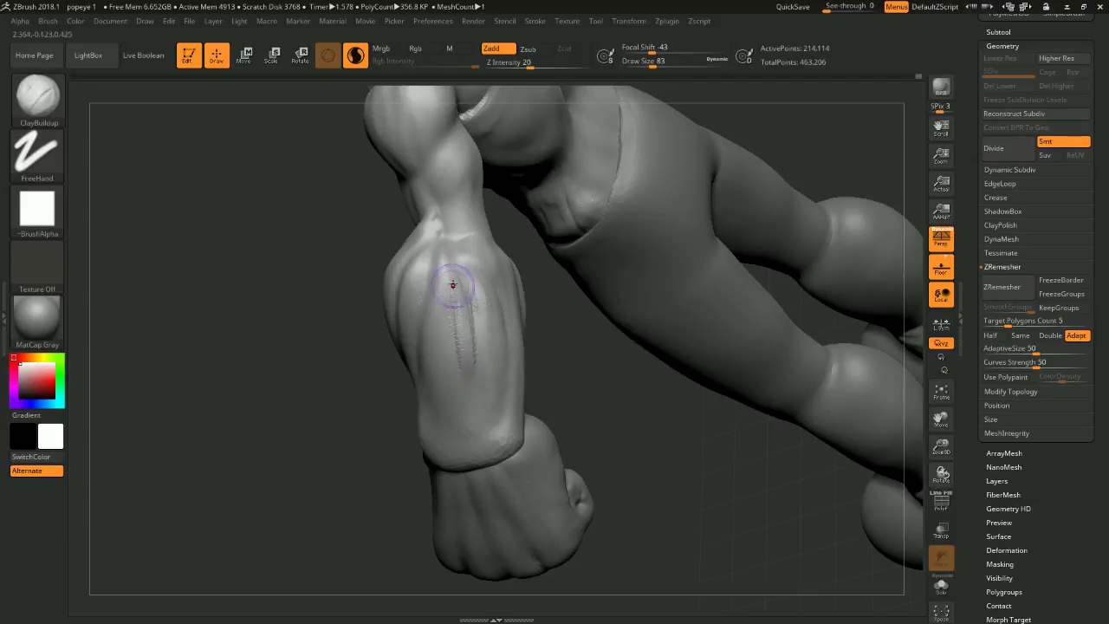
pyautogui.moveTo(547, 377)
pyautogui.mouseDown()
pyautogui.moveTo(500, 270)
pyautogui.moveTo(518, 286)
pyautogui.mouseUp()
pyautogui.moveTo(448, 270)
pyautogui.mouseDown()
pyautogui.moveTo(448, 391)
pyautogui.moveTo(443, 366)
pyautogui.moveTo(446, 381)
pyautogui.moveTo(452, 374)
pyautogui.mouseUp()
pyautogui.moveTo(614, 156); pyautogui.dragTo(568, 174)
pyautogui.moveTo(430, 298)
pyautogui.mouseDown()
pyautogui.moveTo(426, 262)
pyautogui.moveTo(398, 362)
pyautogui.mouseUp()
pyautogui.moveTo(601, 141)
pyautogui.mouseDown()
pyautogui.moveTo(567, 237)
pyautogui.moveTo(530, 267)
pyautogui.mouseUp()
pyautogui.moveTo(436, 339); pyautogui.dragTo(426, 379)
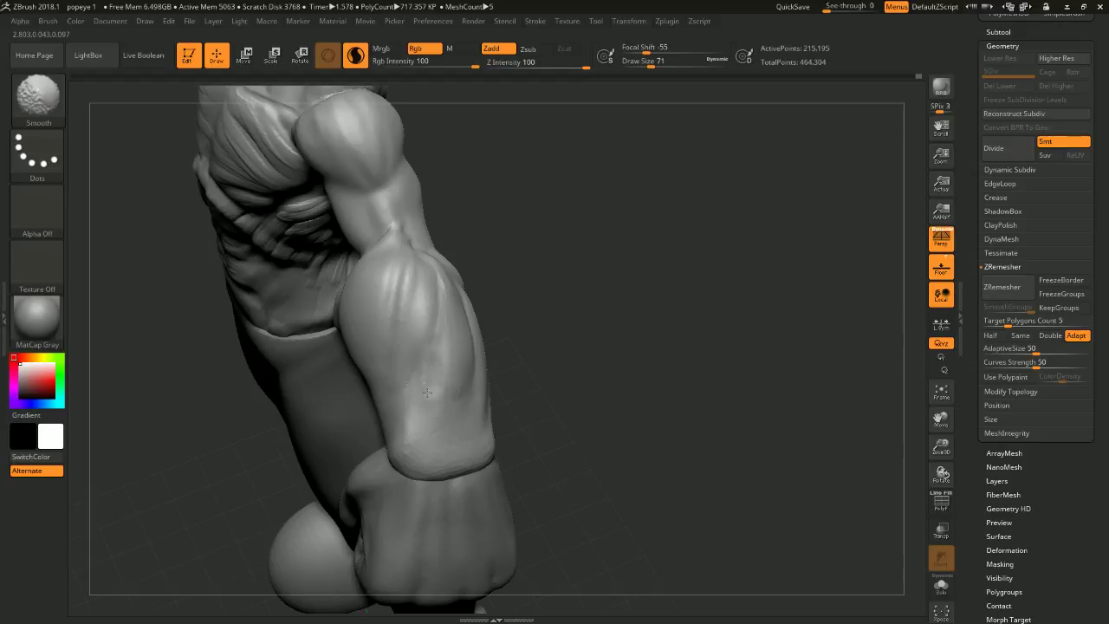
# - Set the draw size to 104 and build up diagonal tendon strands on the lower outer forearm near the wrist
pyautogui.moveTo(555, 382); pyautogui.dragTo(453, 393)
pyautogui.press('space')
pyautogui.moveTo(516, 325); pyautogui.dragTo(517, 292)
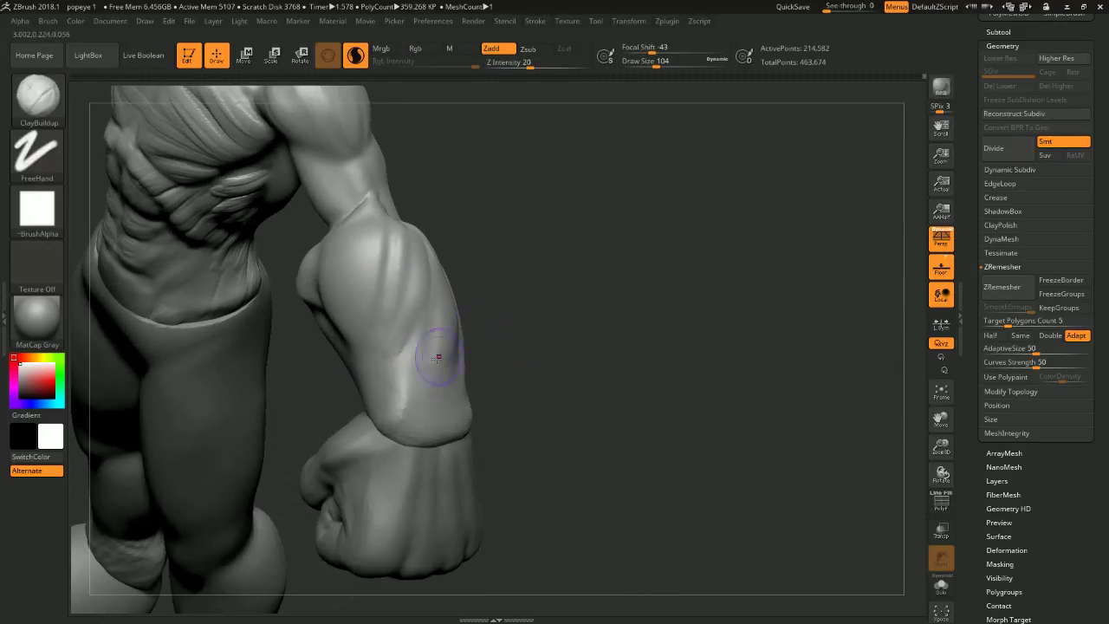
pyautogui.moveTo(419, 334)
pyautogui.mouseDown()
pyautogui.moveTo(391, 385)
pyautogui.moveTo(415, 379)
pyautogui.mouseUp()
pyautogui.moveTo(413, 339); pyautogui.dragTo(410, 350)
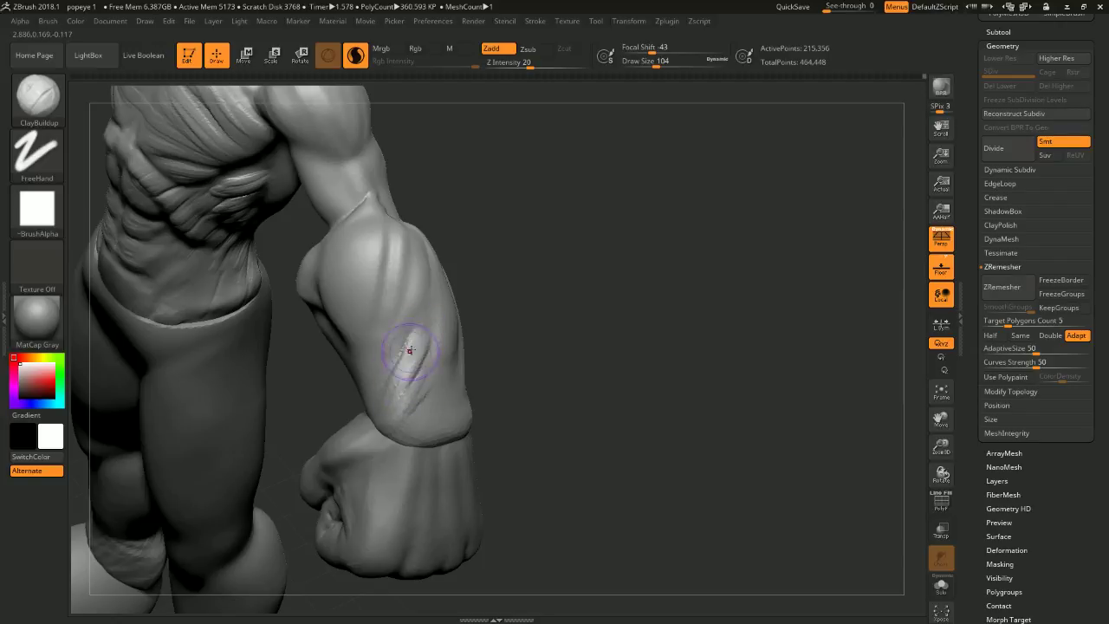
# - Sculpt muscle strands along the inner forearm and its underside toward the wrist at draw size 104
pyautogui.moveTo(502, 349); pyautogui.dragTo(465, 337)
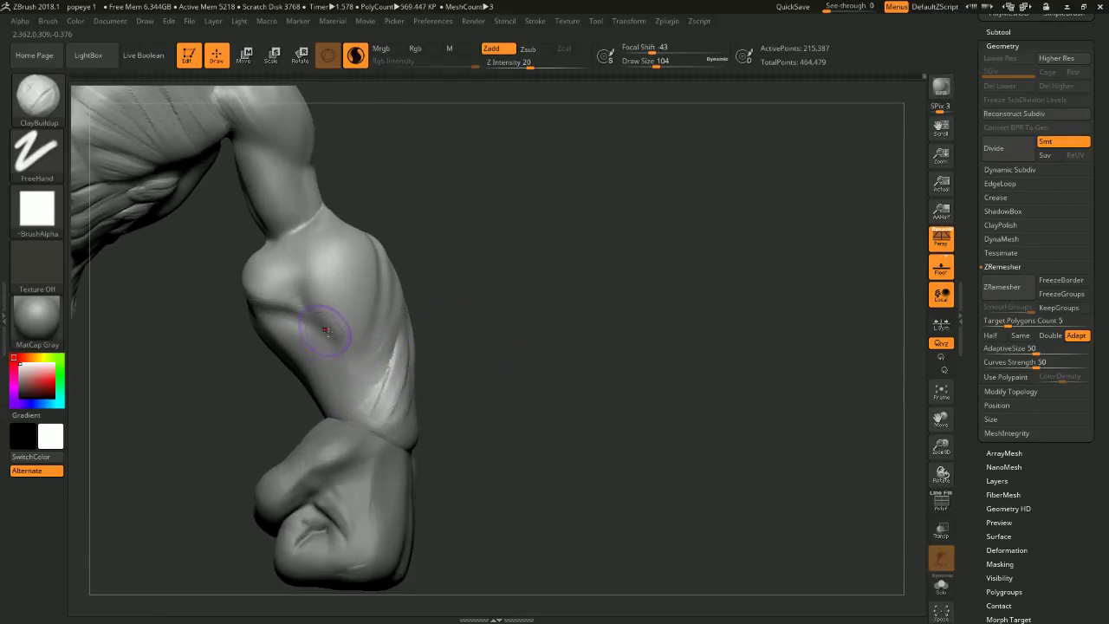
pyautogui.moveTo(338, 355)
pyautogui.mouseDown()
pyautogui.moveTo(347, 408)
pyautogui.moveTo(317, 359)
pyautogui.mouseUp()
pyautogui.moveTo(432, 321)
pyautogui.mouseDown()
pyautogui.moveTo(485, 307)
pyautogui.moveTo(472, 278)
pyautogui.mouseUp()
pyautogui.moveTo(312, 342); pyautogui.dragTo(319, 364)
pyautogui.moveTo(472, 347)
pyautogui.mouseDown()
pyautogui.moveTo(473, 286)
pyautogui.moveTo(467, 347)
pyautogui.mouseUp()
pyautogui.moveTo(302, 337)
pyautogui.mouseDown()
pyautogui.moveTo(286, 364)
pyautogui.moveTo(246, 359)
pyautogui.mouseUp()
pyautogui.moveTo(387, 311); pyautogui.dragTo(404, 292)
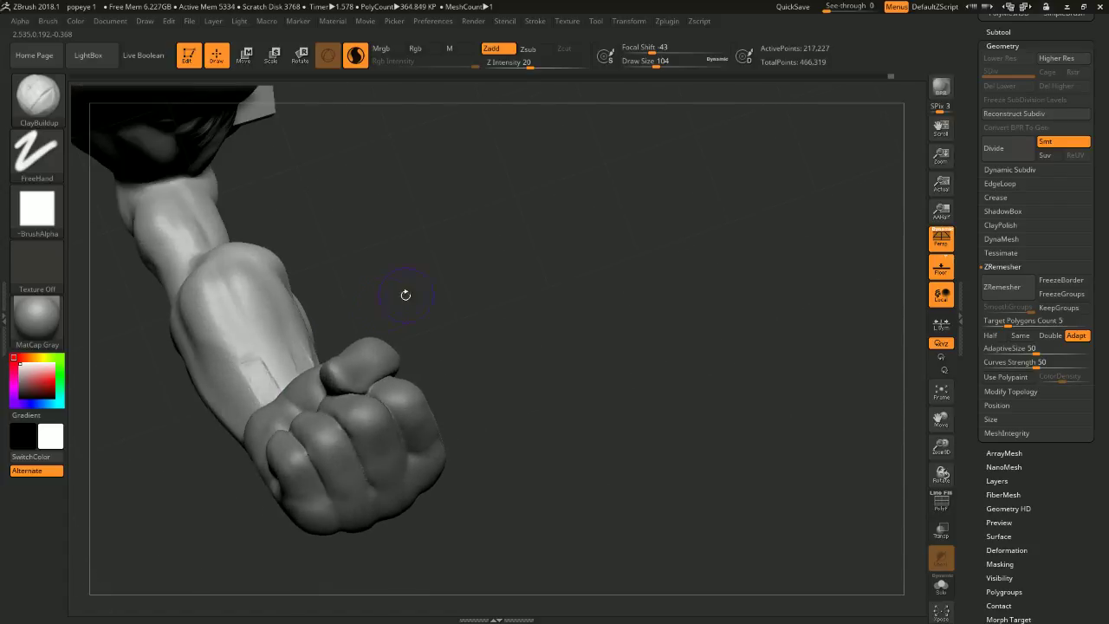
# - Build up the underside of the forearm and smooth the strands and tendons around the wrist
pyautogui.moveTo(203, 374); pyautogui.dragTo(233, 416)
pyautogui.moveTo(324, 326)
pyautogui.mouseDown()
pyautogui.moveTo(394, 258)
pyautogui.moveTo(364, 321)
pyautogui.mouseUp()
pyautogui.keyDown('shift'); pyautogui.moveTo(284, 363); pyautogui.dragTo(286, 358); pyautogui.keyUp('shift')
pyautogui.moveTo(390, 321); pyautogui.dragTo(394, 291)
pyautogui.keyDown('shift'); pyautogui.moveTo(279, 340); pyautogui.dragTo(275, 327); pyautogui.keyUp('shift')
pyautogui.moveTo(433, 303)
pyautogui.mouseDown()
pyautogui.moveTo(487, 248)
pyautogui.moveTo(490, 302)
pyautogui.mouseUp()
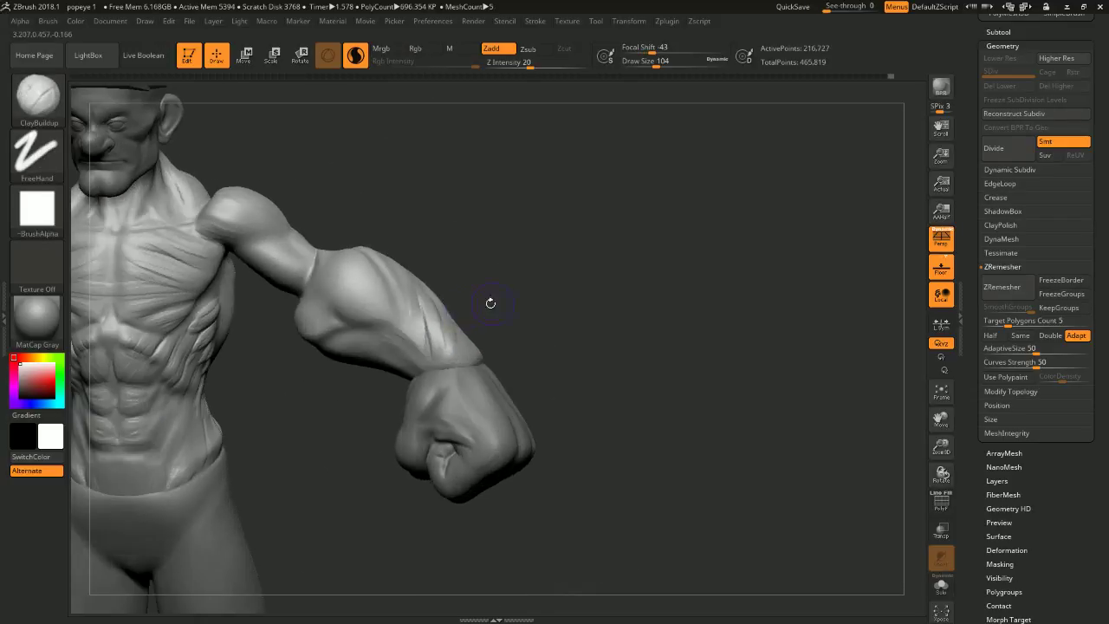
pyautogui.press('shift')
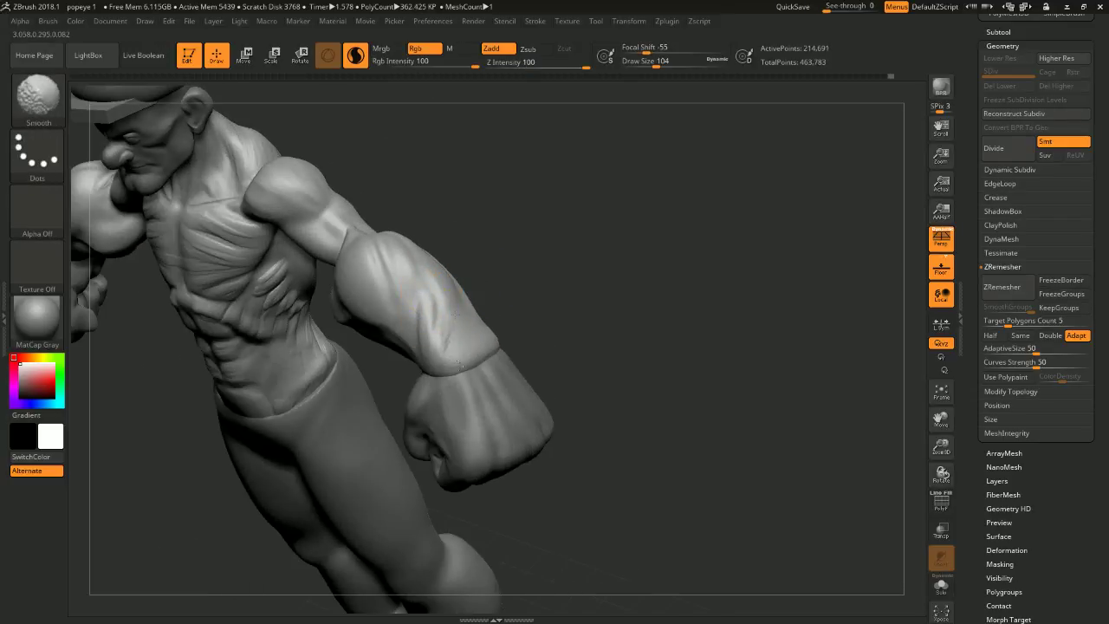
# - Select the head subtool and smooth the centre of the forehead above the nose at draw size 31
pyautogui.moveTo(518, 277)
pyautogui.mouseDown()
pyautogui.moveTo(527, 228)
pyautogui.moveTo(581, 245)
pyautogui.moveTo(563, 242)
pyautogui.moveTo(568, 216)
pyautogui.moveTo(530, 208)
pyautogui.moveTo(544, 187)
pyautogui.mouseUp()
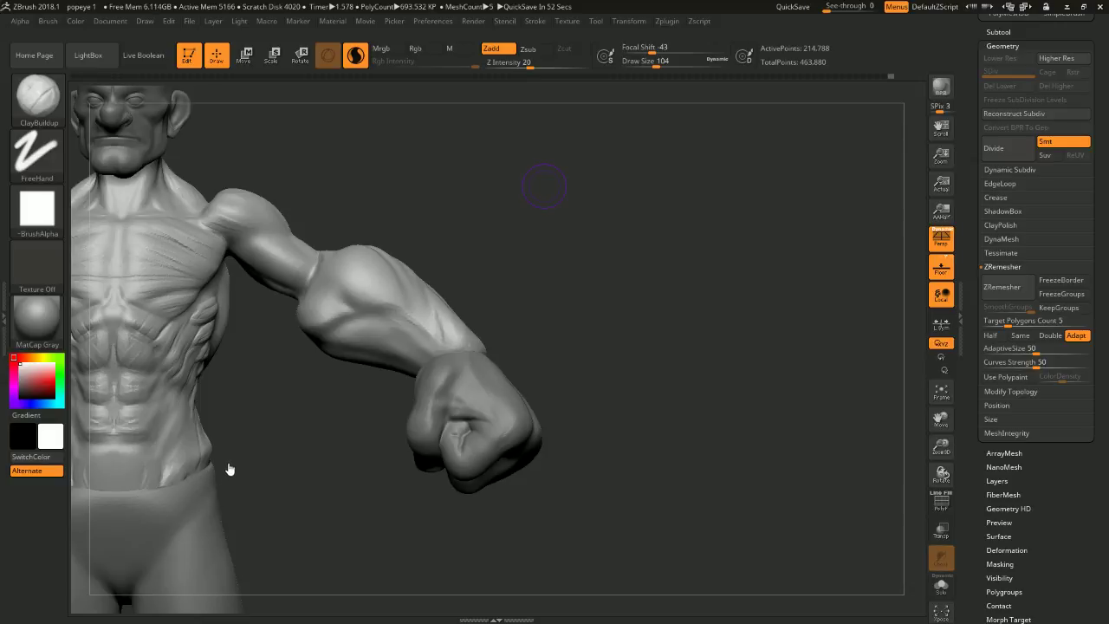
pyautogui.moveTo(678, 337)
pyautogui.keyDown('alt'); pyautogui.mouseDown()
pyautogui.moveTo(624, 295)
pyautogui.moveTo(720, 235)
pyautogui.moveTo(765, 171)
pyautogui.moveTo(699, 151)
pyautogui.mouseUp(); pyautogui.keyUp('alt')
pyautogui.moveTo(700, 152); pyautogui.dragTo(672, 200, button='right')
pyautogui.keyDown('alt'); pyautogui.moveTo(671, 200); pyautogui.dragTo(843, 320); pyautogui.keyUp('alt')
pyautogui.moveTo(843, 321); pyautogui.dragTo(667, 215, button='right')
pyautogui.keyDown('alt'); pyautogui.click(414, 256); pyautogui.keyUp('alt')
pyautogui.moveTo(517, 206)
pyautogui.keyDown('ctrl'); pyautogui.mouseDown(button='right')
pyautogui.moveTo(556, 206)
pyautogui.moveTo(606, 268)
pyautogui.mouseUp(button='right'); pyautogui.keyUp('ctrl')
pyautogui.moveTo(617, 207)
pyautogui.mouseDown(button='right')
pyautogui.moveTo(495, 179)
pyautogui.moveTo(556, 180)
pyautogui.mouseUp(button='right')
pyautogui.keyDown('shift'); pyautogui.moveTo(391, 191); pyautogui.dragTo(391, 198); pyautogui.keyUp('shift')
pyautogui.moveTo(656, 188); pyautogui.dragTo(634, 179, button='right')
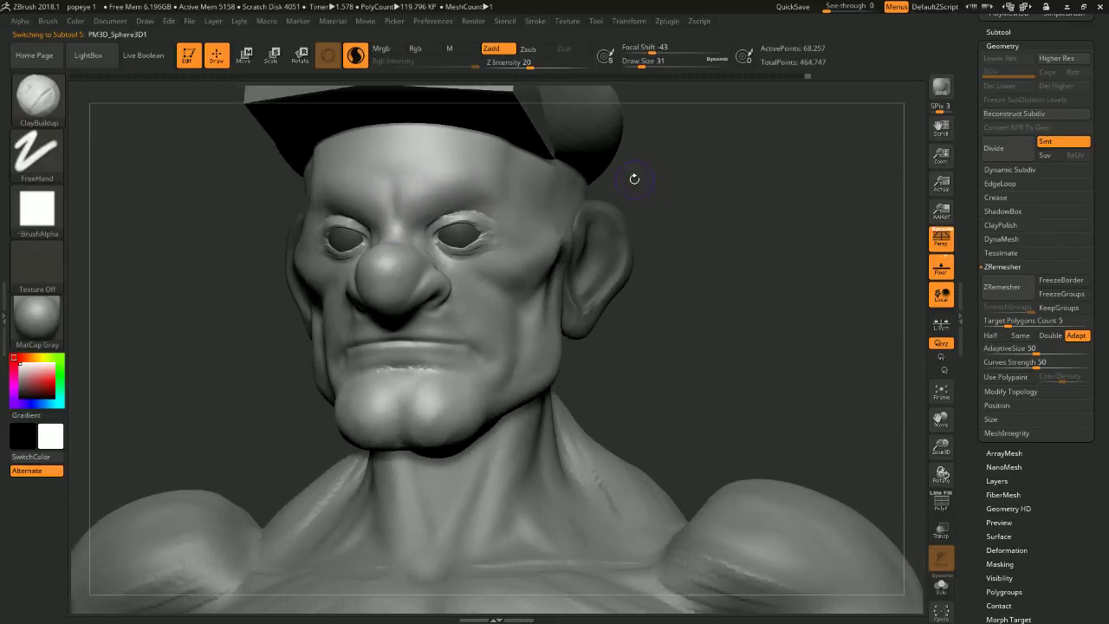
# - Build up the brow above the eye with ClayBuildup at draw size 49
pyautogui.press('space')
pyautogui.moveTo(413, 214); pyautogui.dragTo(424, 214)
pyautogui.press('b')
pyautogui.press('c')
pyautogui.press('b')
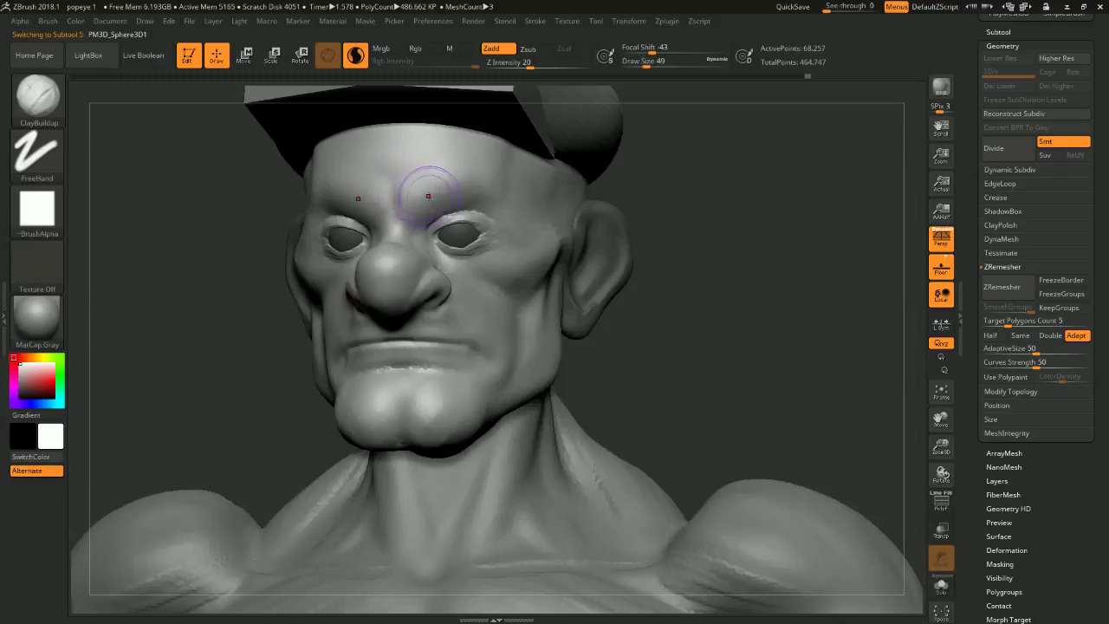
pyautogui.moveTo(413, 211)
pyautogui.mouseDown()
pyautogui.moveTo(474, 187)
pyautogui.moveTo(500, 206)
pyautogui.moveTo(419, 208)
pyautogui.mouseUp()
# - Shape the side of the forehead and temple with ClayBuildup at draw size 59
pyautogui.moveTo(694, 225)
pyautogui.keyDown('shift'); pyautogui.mouseDown()
pyautogui.moveTo(718, 225)
pyautogui.moveTo(503, 189)
pyautogui.mouseUp(); pyautogui.keyUp('shift')
pyautogui.keyDown('ctrl'); pyautogui.keyDown('shift'); pyautogui.click(706, 209); pyautogui.keyUp('shift'); pyautogui.keyUp('ctrl')
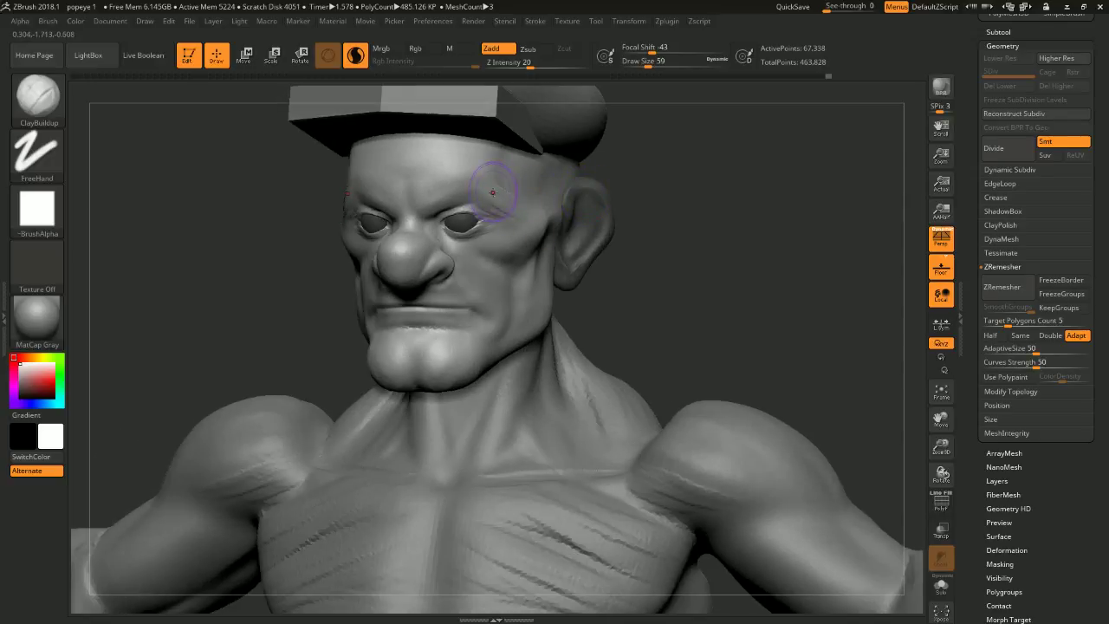
pyautogui.keyDown('shift'); pyautogui.moveTo(520, 211); pyautogui.dragTo(575, 228); pyautogui.keyUp('shift')
pyautogui.moveTo(668, 220); pyautogui.dragTo(548, 190)
pyautogui.moveTo(683, 196)
pyautogui.keyDown('shift'); pyautogui.mouseDown()
pyautogui.moveTo(708, 175)
pyautogui.moveTo(703, 188)
pyautogui.moveTo(662, 150)
pyautogui.moveTo(662, 194)
pyautogui.moveTo(654, 185)
pyautogui.moveTo(676, 199)
pyautogui.moveTo(671, 166)
pyautogui.mouseUp(); pyautogui.keyUp('shift')
# - Isolate the head and sculpt the curved temple ridge above the outer eye at draw size 77
pyautogui.click(941, 586)
pyautogui.moveTo(653, 338)
pyautogui.mouseDown()
pyautogui.moveTo(676, 208)
pyautogui.moveTo(482, 185)
pyautogui.mouseUp()
pyautogui.moveTo(533, 151); pyautogui.dragTo(482, 214)
pyautogui.moveTo(668, 166)
pyautogui.keyDown('shift'); pyautogui.mouseDown()
pyautogui.moveTo(688, 161)
pyautogui.moveTo(606, 176)
pyautogui.moveTo(696, 164)
pyautogui.moveTo(595, 216)
pyautogui.mouseUp(); pyautogui.keyUp('shift')
pyautogui.press('shift')
pyautogui.moveTo(560, 176)
pyautogui.mouseDown()
pyautogui.moveTo(485, 178)
pyautogui.moveTo(482, 230)
pyautogui.mouseUp()
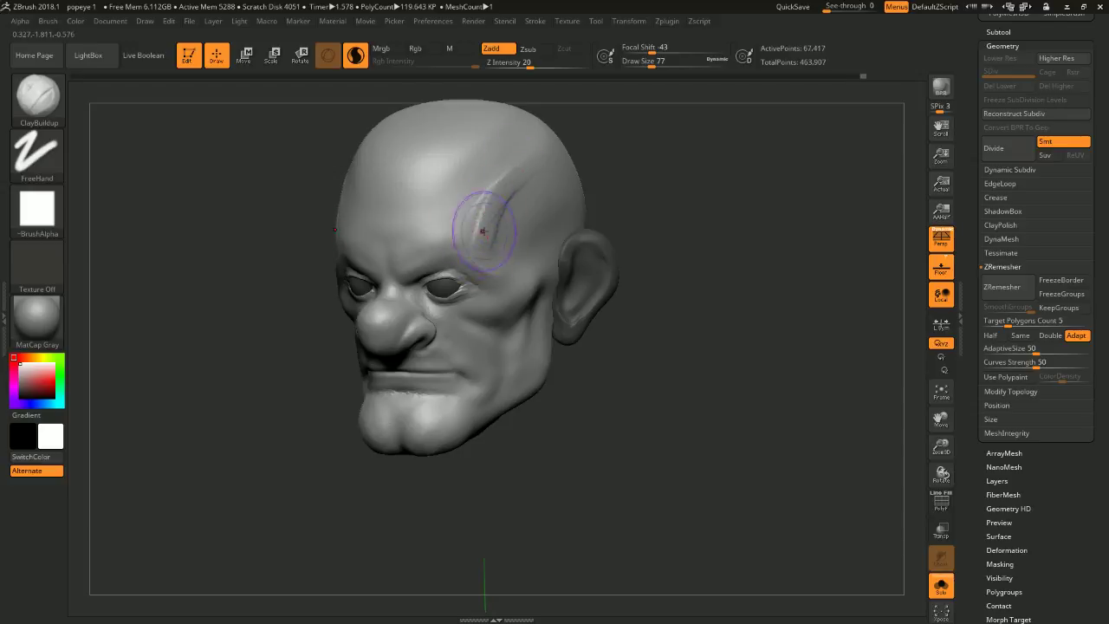
# - Smooth the forehead beside the temple ridge and turn off Solo to show the whole figure again
pyautogui.moveTo(597, 210)
pyautogui.keyDown('shift'); pyautogui.mouseDown()
pyautogui.moveTo(631, 183)
pyautogui.moveTo(625, 208)
pyautogui.mouseUp(); pyautogui.keyUp('shift')
pyautogui.moveTo(606, 187)
pyautogui.mouseDown()
pyautogui.moveTo(533, 186)
pyautogui.moveTo(470, 149)
pyautogui.mouseUp()
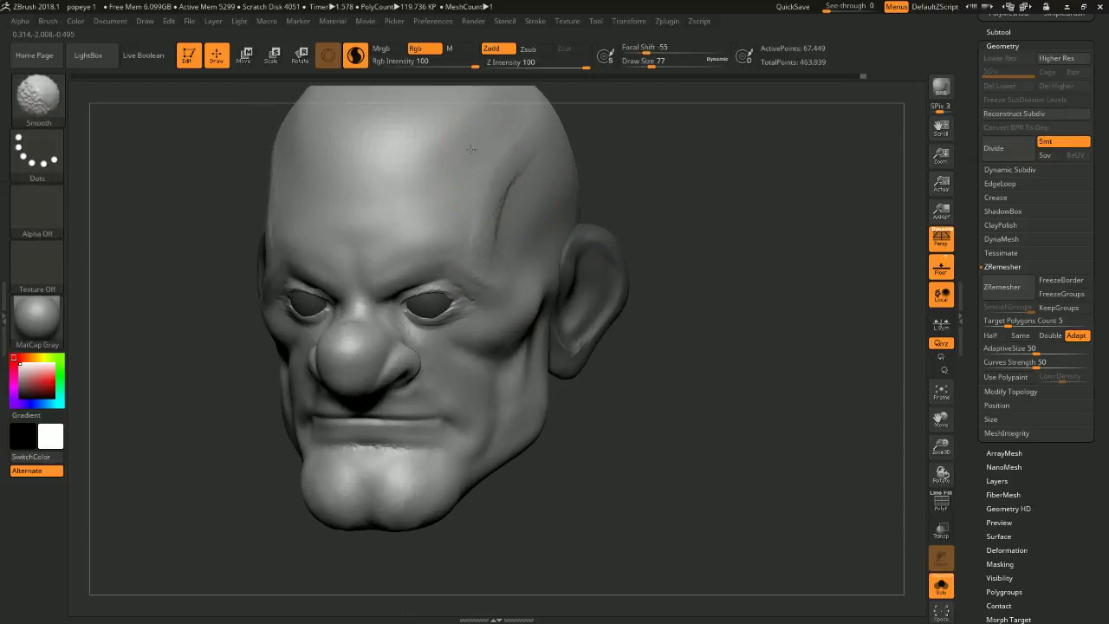
pyautogui.moveTo(675, 190)
pyautogui.keyDown('shift'); pyautogui.mouseDown()
pyautogui.moveTo(713, 198)
pyautogui.moveTo(702, 211)
pyautogui.mouseUp(); pyautogui.keyUp('shift')
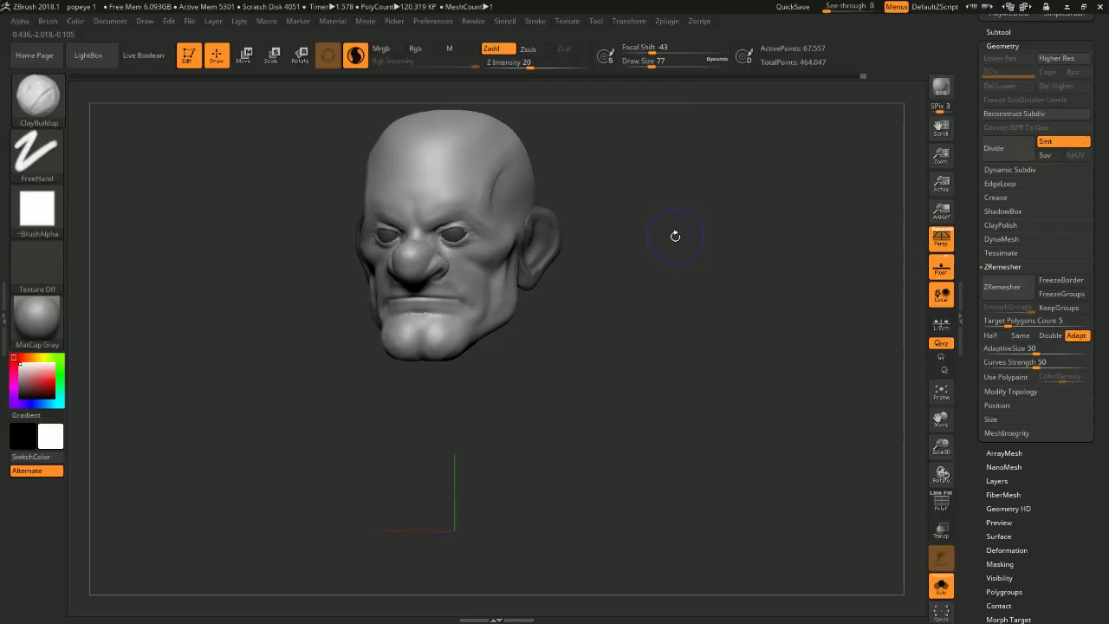
pyautogui.moveTo(614, 307)
pyautogui.mouseDown()
pyautogui.moveTo(694, 247)
pyautogui.moveTo(708, 272)
pyautogui.mouseUp()
pyautogui.click(941, 585)
pyautogui.keyDown('alt'); pyautogui.moveTo(797, 397); pyautogui.dragTo(714, 289); pyautogui.keyUp('alt')
pyautogui.keyDown('alt'); pyautogui.moveTo(714, 290); pyautogui.dragTo(717, 332); pyautogui.keyUp('alt')
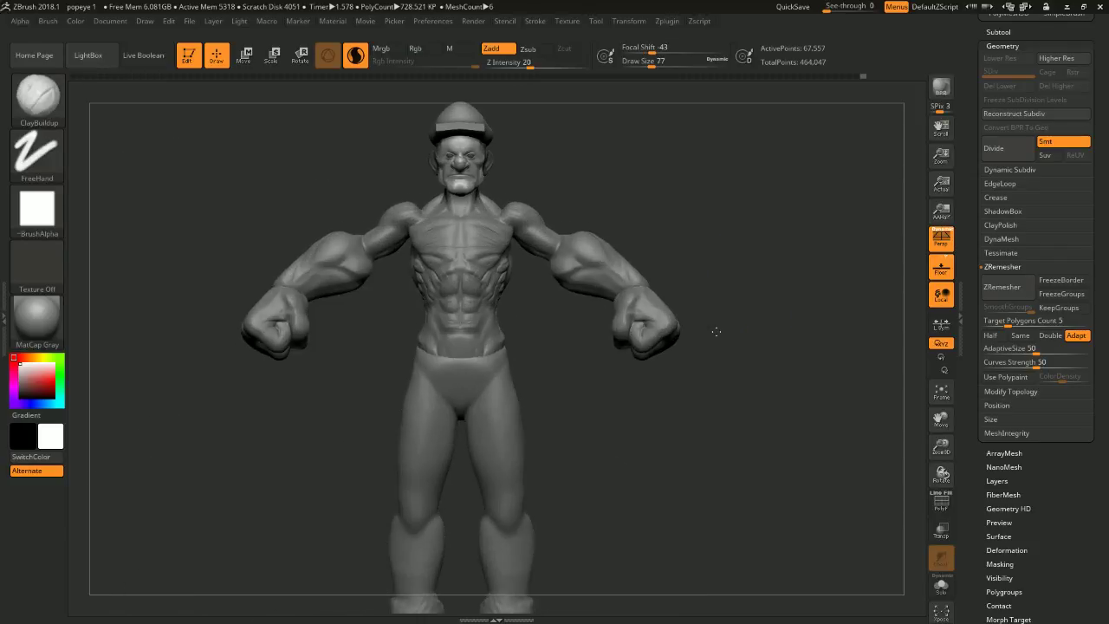
# - Select the legs subtool, switch to Move mode and reposition the transform gizmo over the hips
pyautogui.keyDown('alt'); pyautogui.click(491, 402); pyautogui.keyUp('alt')
pyautogui.keyDown('ctrl'); pyautogui.moveTo(490, 402); pyautogui.dragTo(484, 283, button='right'); pyautogui.keyUp('ctrl')
pyautogui.click(246, 56)
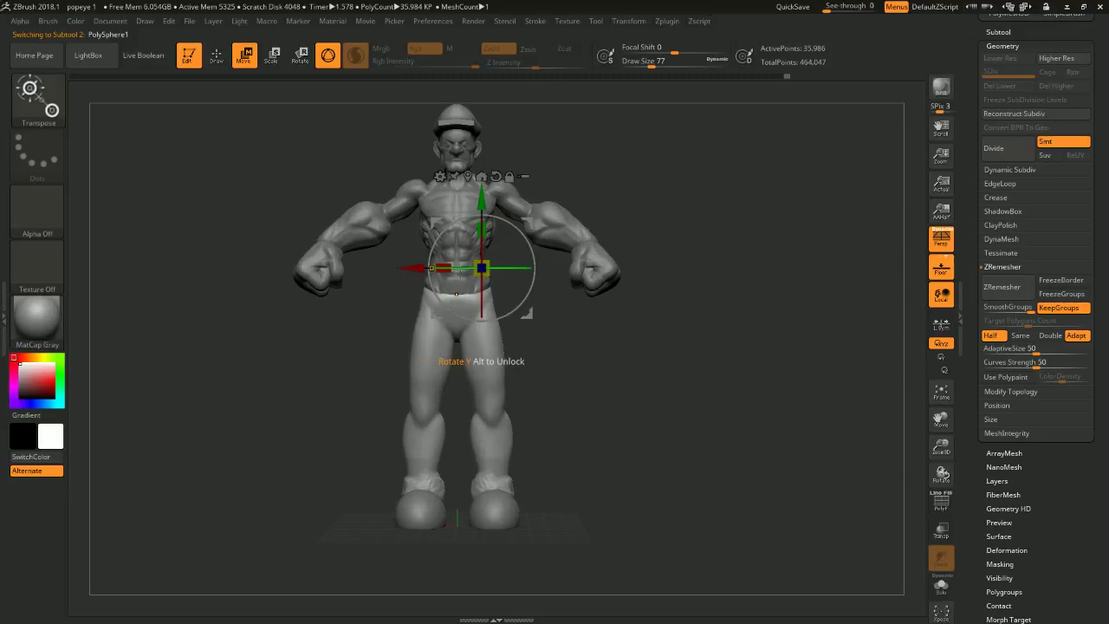
pyautogui.moveTo(482, 269); pyautogui.dragTo(483, 327)
pyautogui.keyDown('alt'); pyautogui.moveTo(542, 310); pyautogui.dragTo(540, 276, button='right'); pyautogui.keyUp('alt')
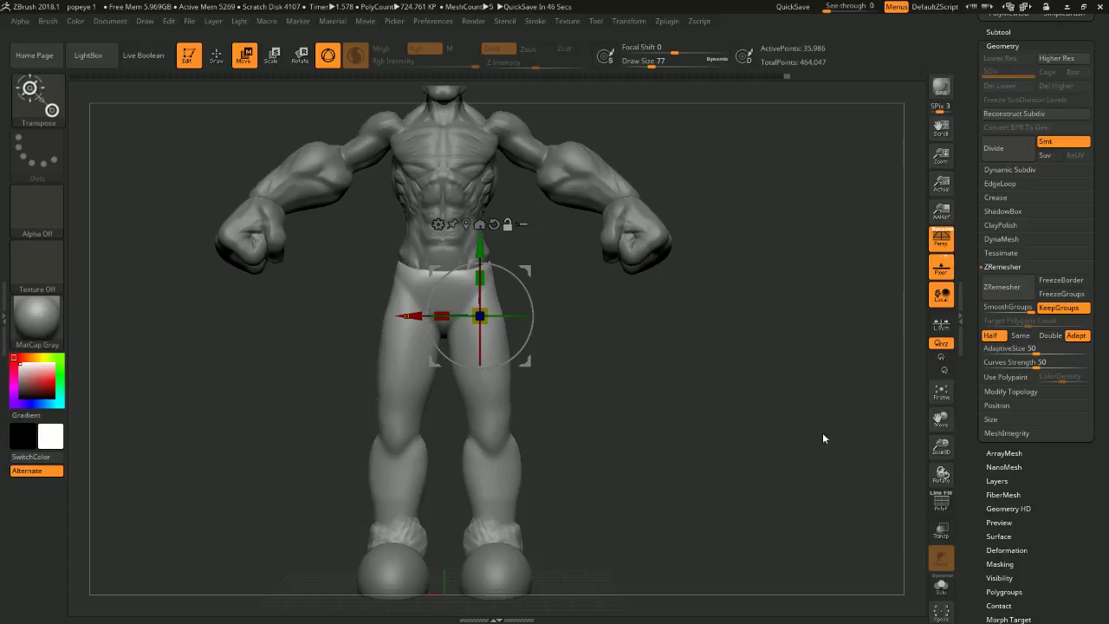
pyautogui.keyDown('ctrl'); pyautogui.moveTo(765, 313); pyautogui.dragTo(659, 364, button='right'); pyautogui.keyUp('ctrl')
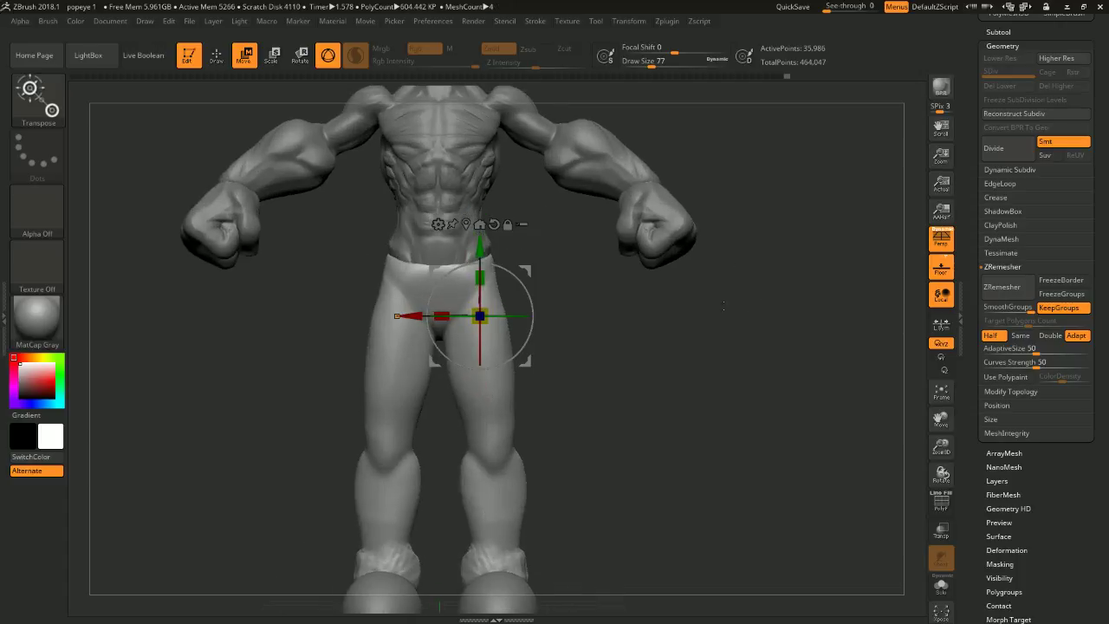
# - Enable transforming of multiple selected subtools and limit the selection to the legs and feet
pyautogui.keyDown('ctrl'); pyautogui.moveTo(523, 362); pyautogui.dragTo(511, 334, button='right'); pyautogui.keyUp('ctrl')
pyautogui.hotkey('ctrl', 'shift', 'z')
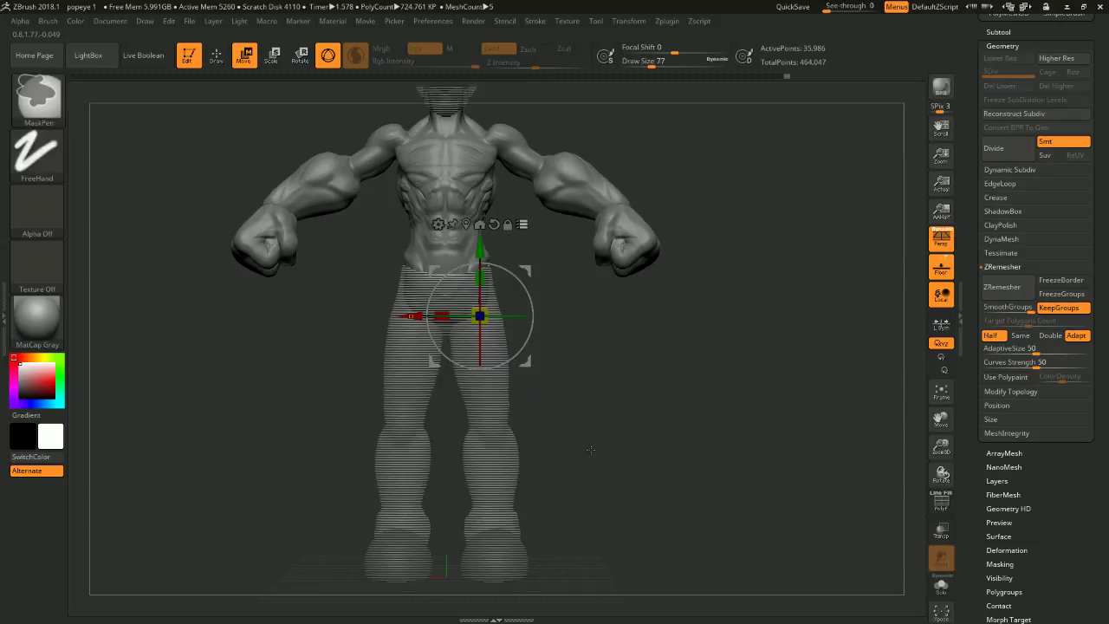
pyautogui.keyDown('ctrl'); pyautogui.keyDown('alt'); pyautogui.keyDown('shift'); pyautogui.moveTo(640, 471); pyautogui.dragTo(526, 510); pyautogui.keyUp('shift'); pyautogui.keyUp('alt'); pyautogui.keyUp('ctrl')
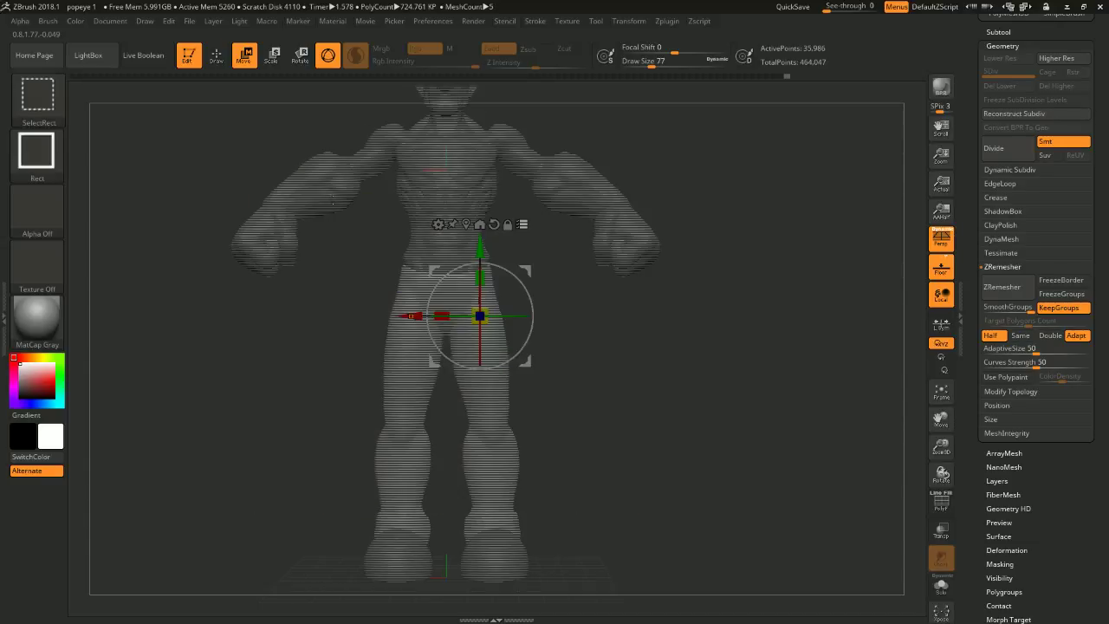
pyautogui.keyDown('ctrl'); pyautogui.keyDown('shift'); pyautogui.click(735, 384); pyautogui.keyUp('shift'); pyautogui.keyUp('ctrl')
pyautogui.keyDown('ctrl'); pyautogui.keyDown('shift'); pyautogui.moveTo(598, 400); pyautogui.dragTo(295, 575); pyautogui.keyUp('shift'); pyautogui.keyUp('ctrl')
# - Try scaling the legs and feet along the X axis
pyautogui.moveTo(442, 316); pyautogui.dragTo(431, 310)
pyautogui.moveTo(626, 347); pyautogui.dragTo(563, 345)
pyautogui.moveTo(441, 315); pyautogui.dragTo(421, 316)
pyautogui.moveTo(563, 300); pyautogui.dragTo(494, 300)
pyautogui.moveTo(419, 315)
pyautogui.mouseDown()
pyautogui.moveTo(442, 313)
pyautogui.moveTo(416, 315)
pyautogui.mouseUp()
pyautogui.hotkey('ctrl', 'z')
pyautogui.hotkey('ctrl', 'z')
pyautogui.hotkey('ctrl', 'z')
# - Return to Draw mode, make the head the active subtool and switch to Move mode
pyautogui.moveTo(555, 319)
pyautogui.mouseDown()
pyautogui.moveTo(624, 333)
pyautogui.moveTo(595, 330)
pyautogui.mouseUp()
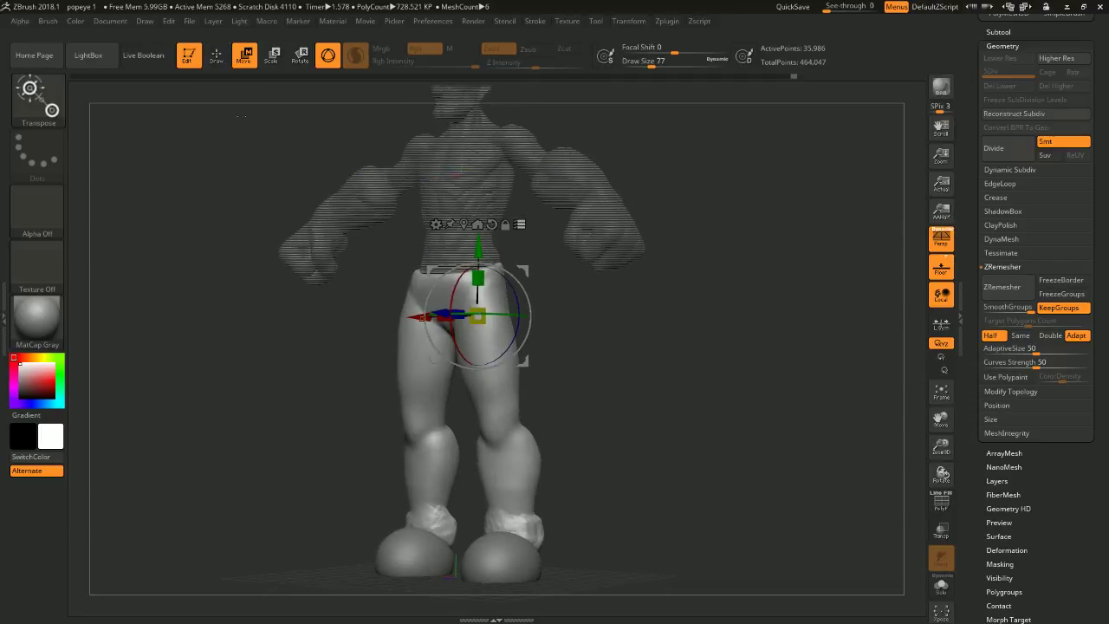
pyautogui.click(194, 57)
pyautogui.click(191, 56)
pyautogui.moveTo(183, 166)
pyautogui.keyDown('shift'); pyautogui.mouseDown()
pyautogui.moveTo(650, 350)
pyautogui.moveTo(684, 324)
pyautogui.moveTo(659, 350)
pyautogui.moveTo(678, 364)
pyautogui.moveTo(681, 385)
pyautogui.mouseUp(); pyautogui.keyUp('shift')
pyautogui.moveTo(680, 385)
pyautogui.mouseDown(button='right')
pyautogui.moveTo(661, 379)
pyautogui.moveTo(658, 389)
pyautogui.mouseUp(button='right')
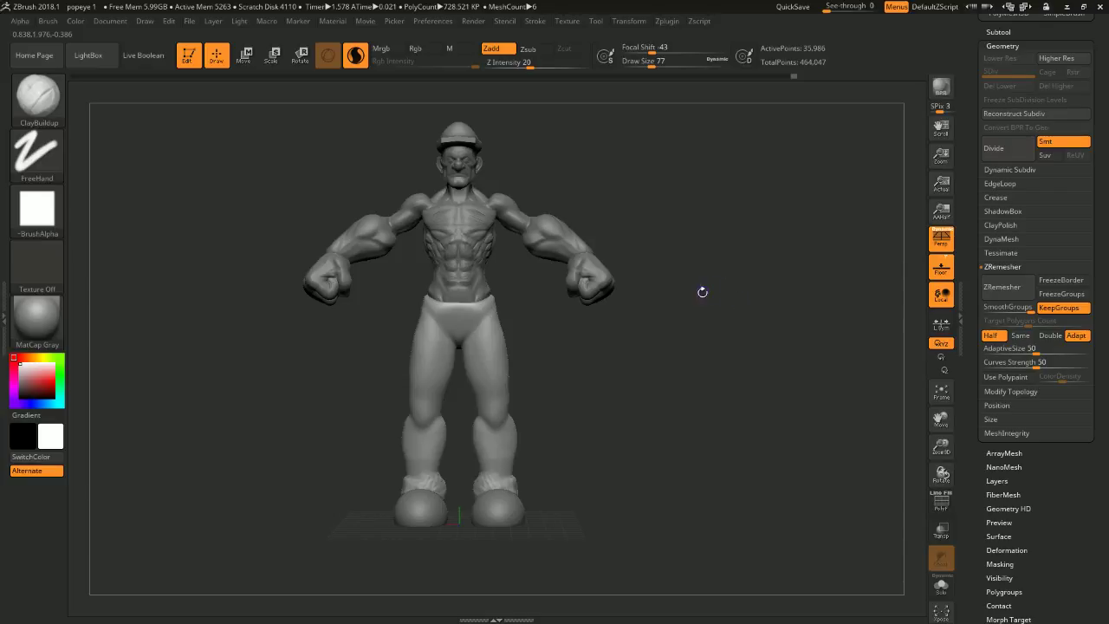
pyautogui.keyDown('alt'); pyautogui.moveTo(735, 316); pyautogui.dragTo(697, 298); pyautogui.keyUp('alt')
pyautogui.keyDown('alt'); pyautogui.click(509, 253); pyautogui.keyUp('alt')
pyautogui.click(244, 55)
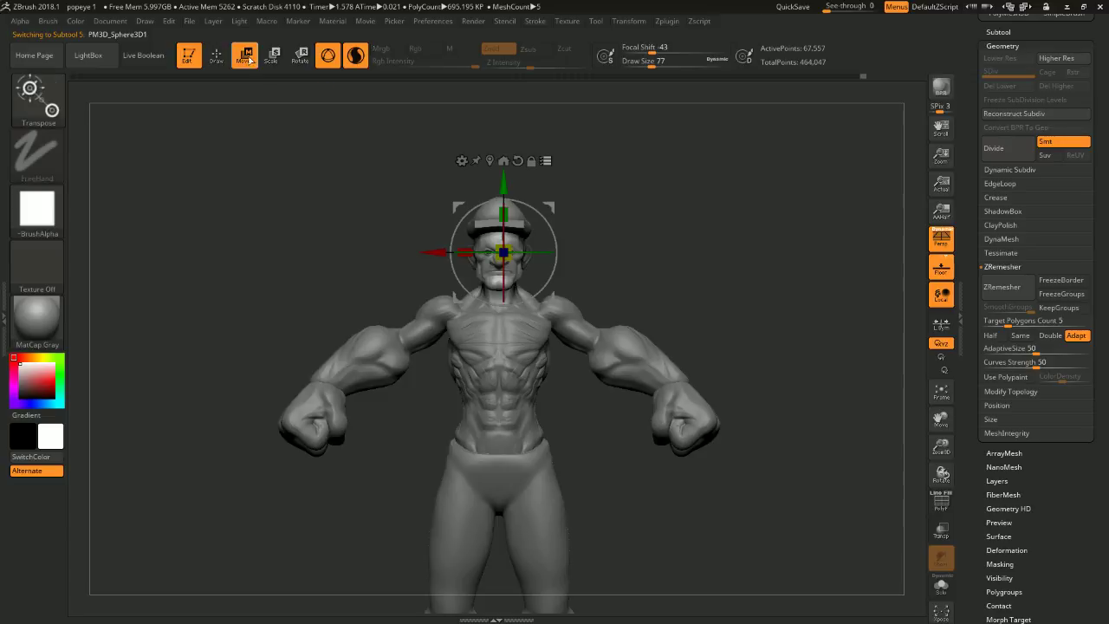
# - Turn on multi-subtool transformation and limit the selection to the head and cap
pyautogui.click(546, 160)
pyautogui.click(545, 160)
pyautogui.click(546, 160)
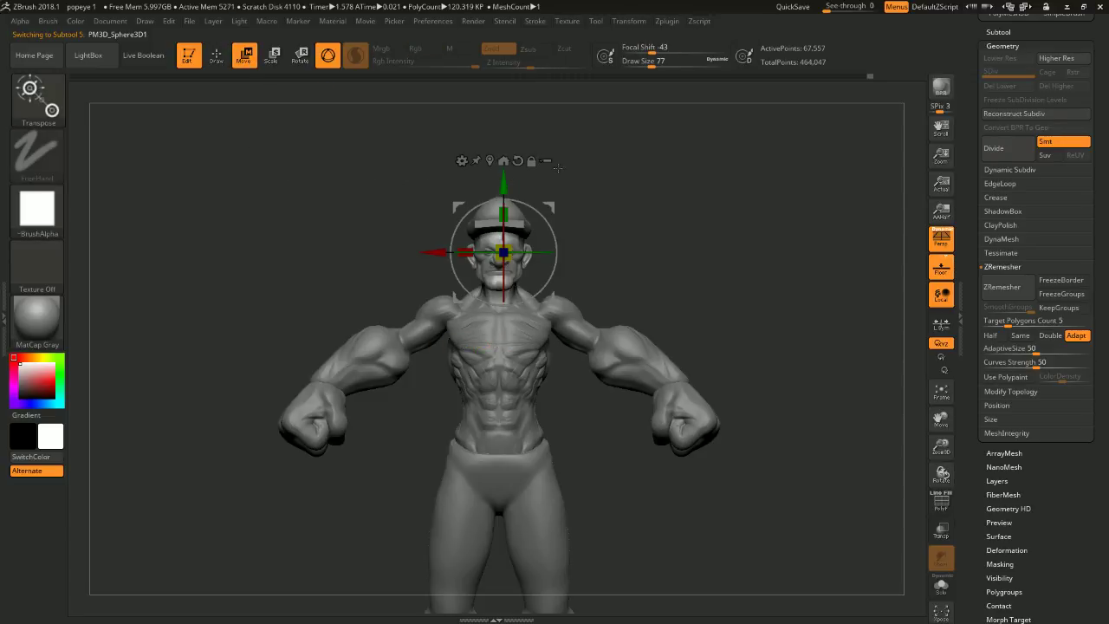
pyautogui.hotkey('ctrl', 'shift')
pyautogui.keyDown('ctrl'); pyautogui.keyDown('shift'); pyautogui.click(625, 191); pyautogui.keyUp('shift'); pyautogui.keyUp('ctrl')
pyautogui.keyDown('ctrl'); pyautogui.keyDown('shift'); pyautogui.moveTo(616, 174); pyautogui.dragTo(421, 263); pyautogui.keyUp('shift'); pyautogui.keyUp('ctrl')
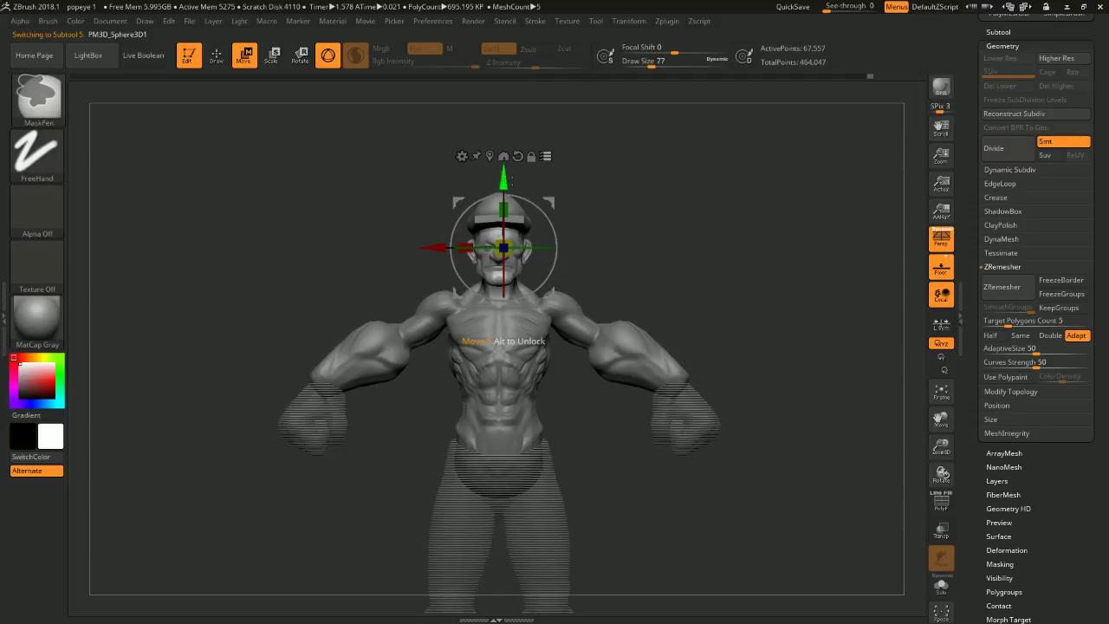
pyautogui.keyDown('ctrl'); pyautogui.keyDown('alt'); pyautogui.keyDown('shift'); pyautogui.moveTo(635, 275); pyautogui.dragTo(582, 340); pyautogui.keyUp('shift'); pyautogui.keyUp('alt'); pyautogui.keyUp('ctrl')
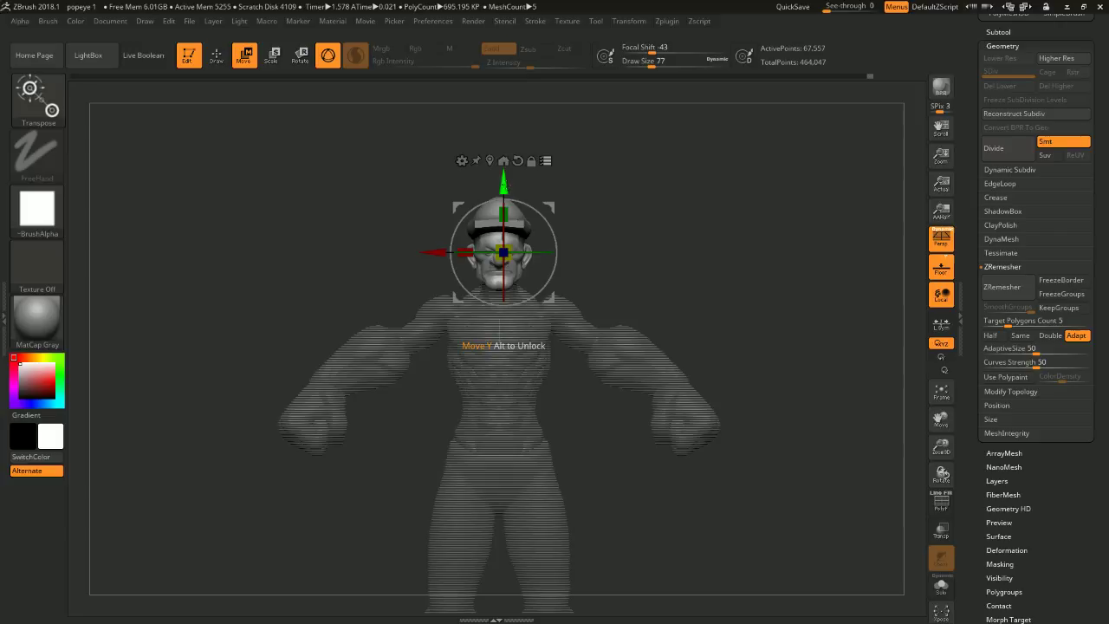
# - Scale the head and cap up slightly and uniformly, then return to Draw mode
pyautogui.keyDown('shift'); pyautogui.moveTo(593, 198); pyautogui.dragTo(662, 203); pyautogui.keyUp('shift')
pyautogui.moveTo(504, 247); pyautogui.dragTo(509, 240)
pyautogui.keyDown('shift'); pyautogui.moveTo(531, 169); pyautogui.dragTo(498, 173); pyautogui.keyUp('shift')
pyautogui.moveTo(636, 187)
pyautogui.keyDown('shift'); pyautogui.mouseDown()
pyautogui.moveTo(702, 193)
pyautogui.moveTo(629, 206)
pyautogui.mouseUp(); pyautogui.keyUp('shift')
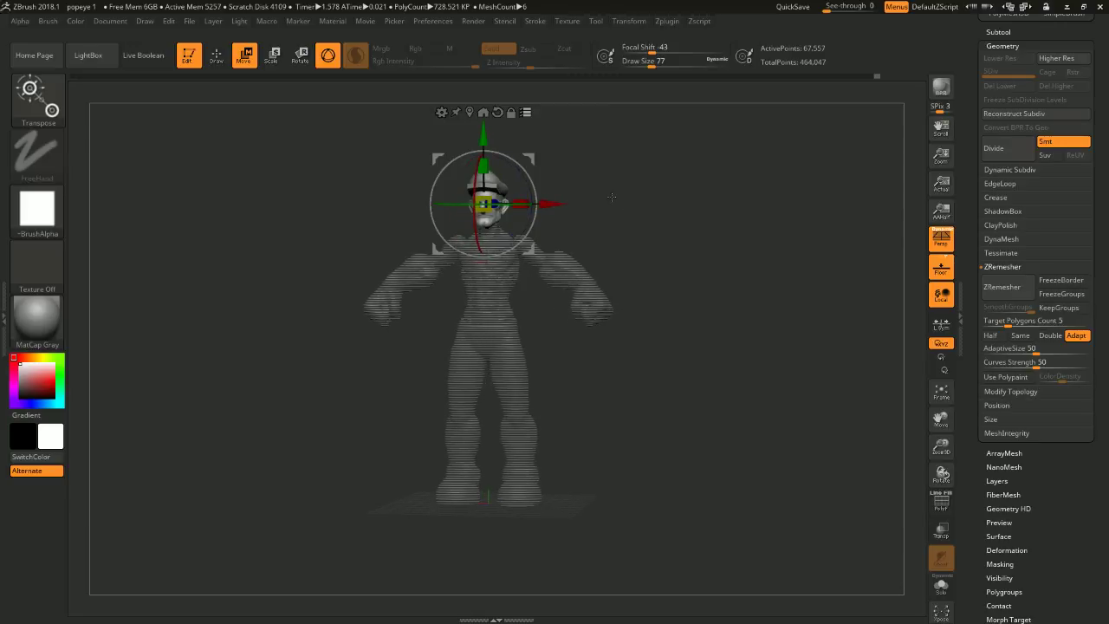
pyautogui.keyDown('shift'); pyautogui.moveTo(641, 258); pyautogui.dragTo(635, 238); pyautogui.keyUp('shift')
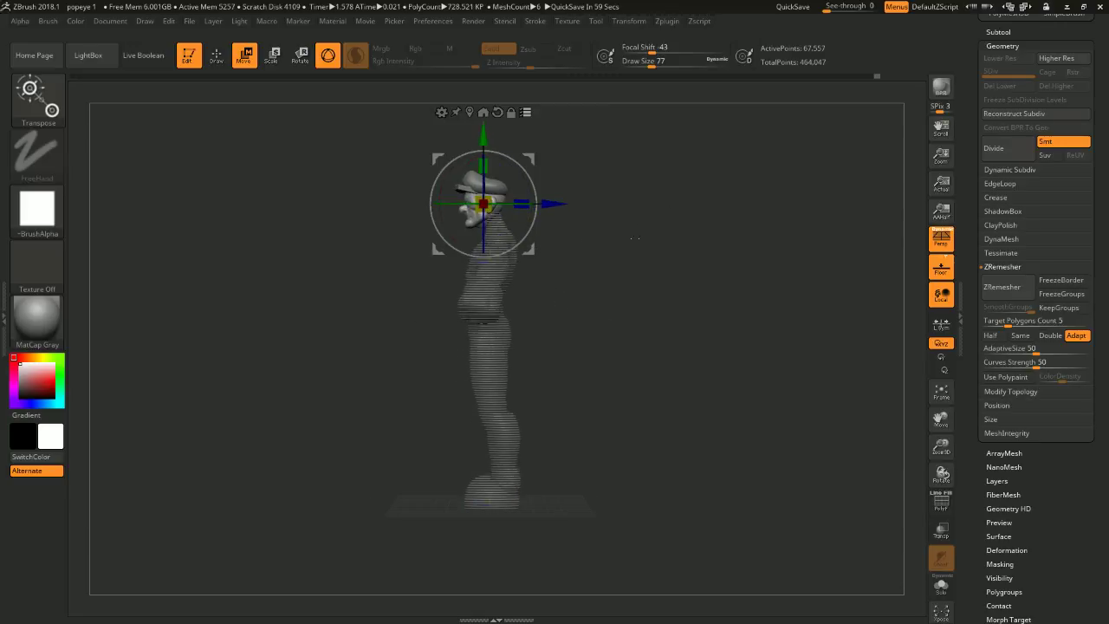
pyautogui.press('q')
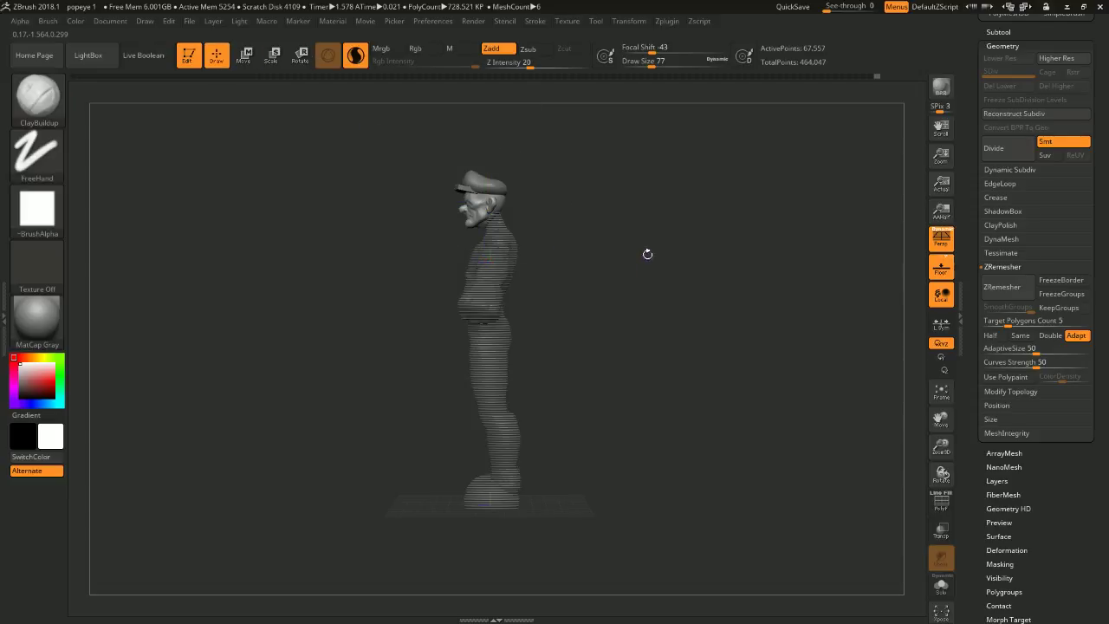
# - Select the torso subtool and choose the Move brush with draw size 460
pyautogui.keyDown('alt'); pyautogui.click(507, 246); pyautogui.keyUp('alt')
pyautogui.moveTo(554, 234); pyautogui.dragTo(601, 217)
pyautogui.press('space')
pyautogui.keyDown('ctrl'); pyautogui.moveTo(602, 216); pyautogui.dragTo(621, 258, button='right'); pyautogui.keyUp('ctrl')
pyautogui.press('space')
pyautogui.moveTo(621, 240); pyautogui.dragTo(610, 235)
pyautogui.press('b')
pyautogui.press('m')
pyautogui.press('v')
# - Hide the arm and shoulder polygroups of the torso and the new fists subtool to expose the side profile
pyautogui.keyDown('ctrl'); pyautogui.keyDown('shift'); pyautogui.click(495, 315); pyautogui.keyUp('shift'); pyautogui.keyUp('ctrl')
pyautogui.keyDown('ctrl'); pyautogui.keyDown('shift'); pyautogui.click(496, 314); pyautogui.keyUp('shift'); pyautogui.keyUp('ctrl')
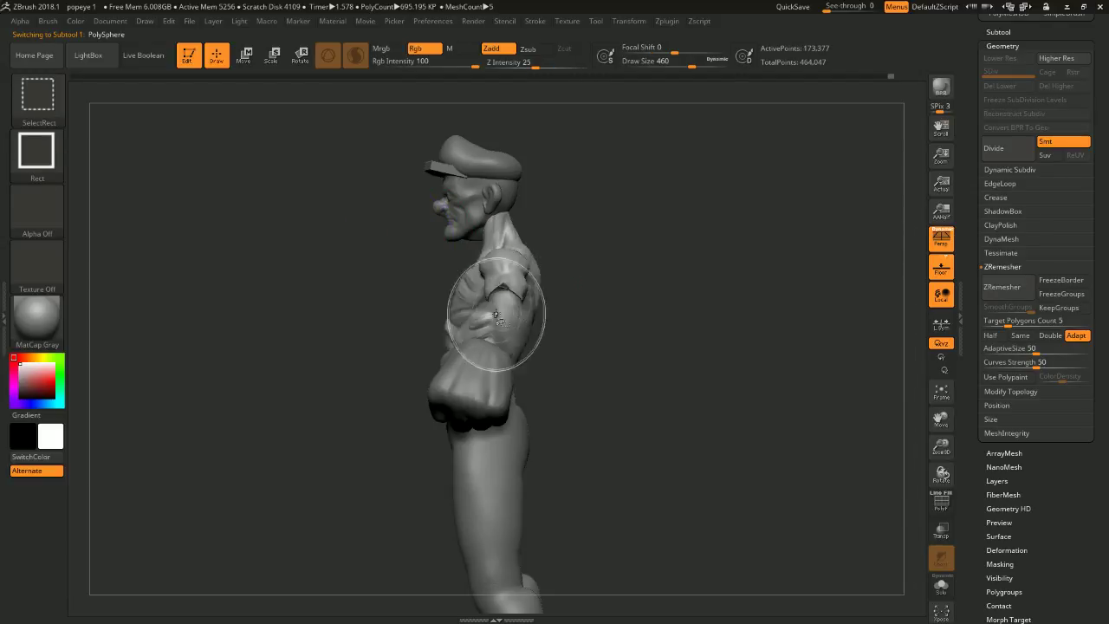
pyautogui.keyDown('ctrl'); pyautogui.keyDown('shift'); pyautogui.click(513, 253); pyautogui.keyUp('shift'); pyautogui.keyUp('ctrl')
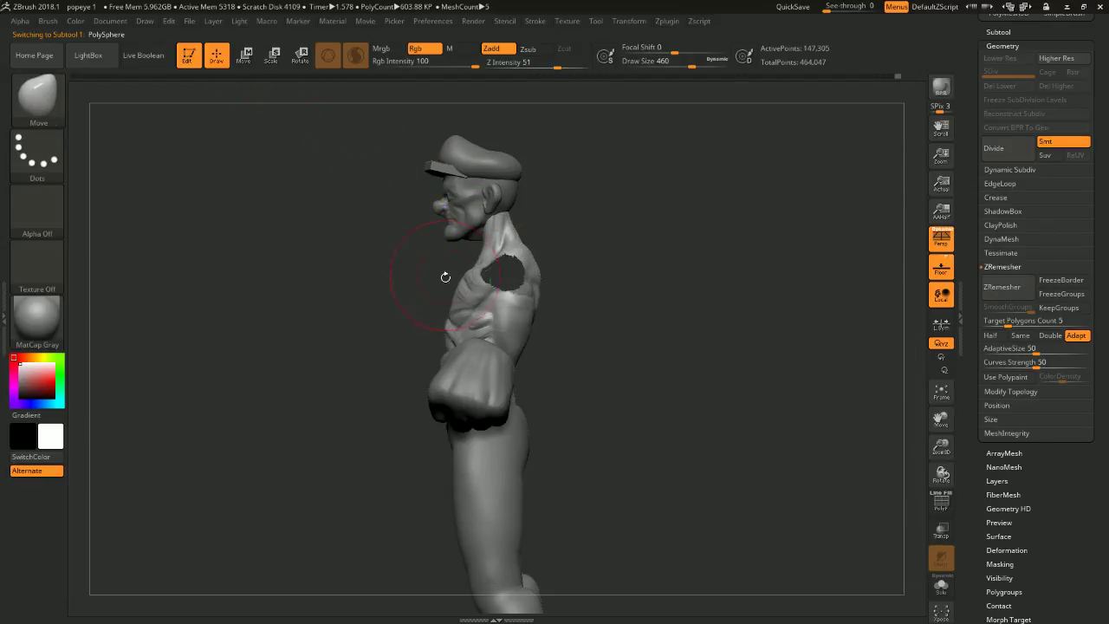
pyautogui.click(1005, 31)
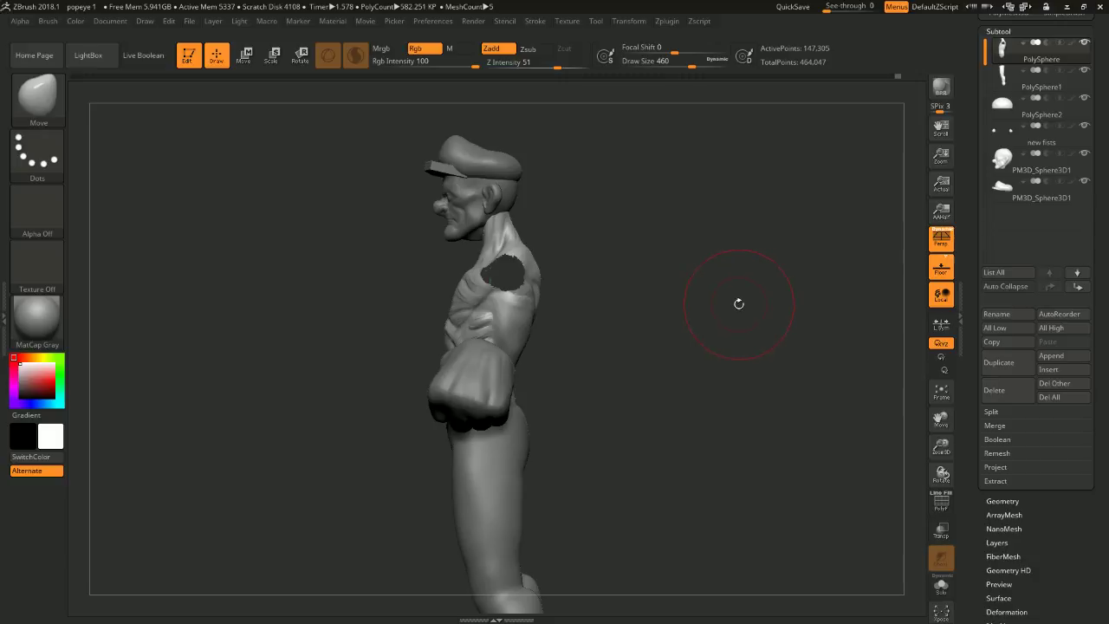
pyautogui.scroll(-3, 1062, 310)
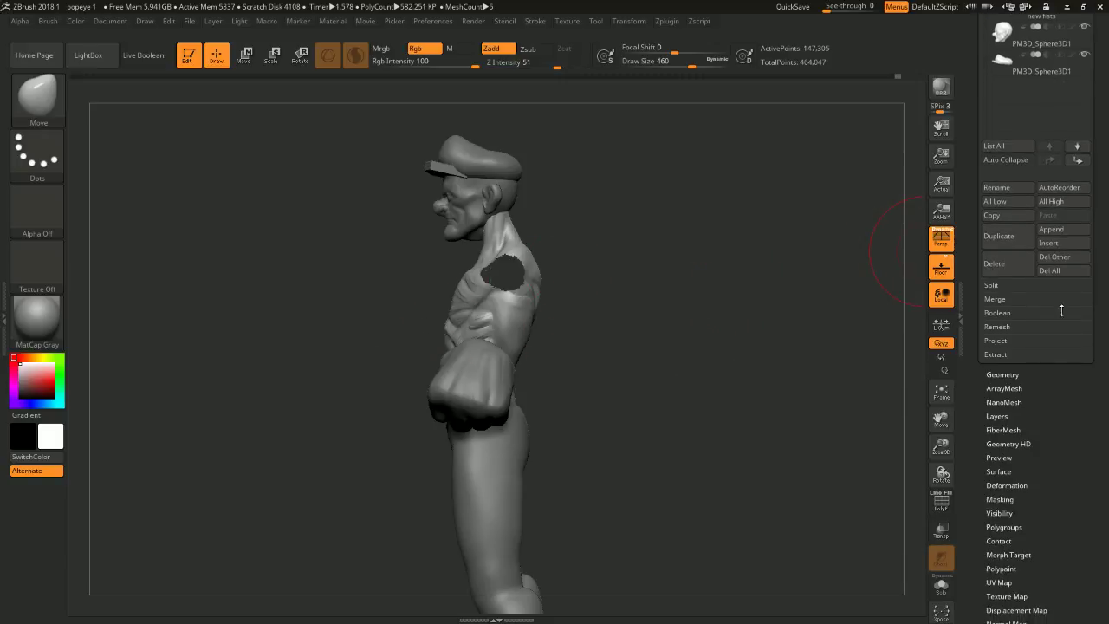
pyautogui.click(1010, 374)
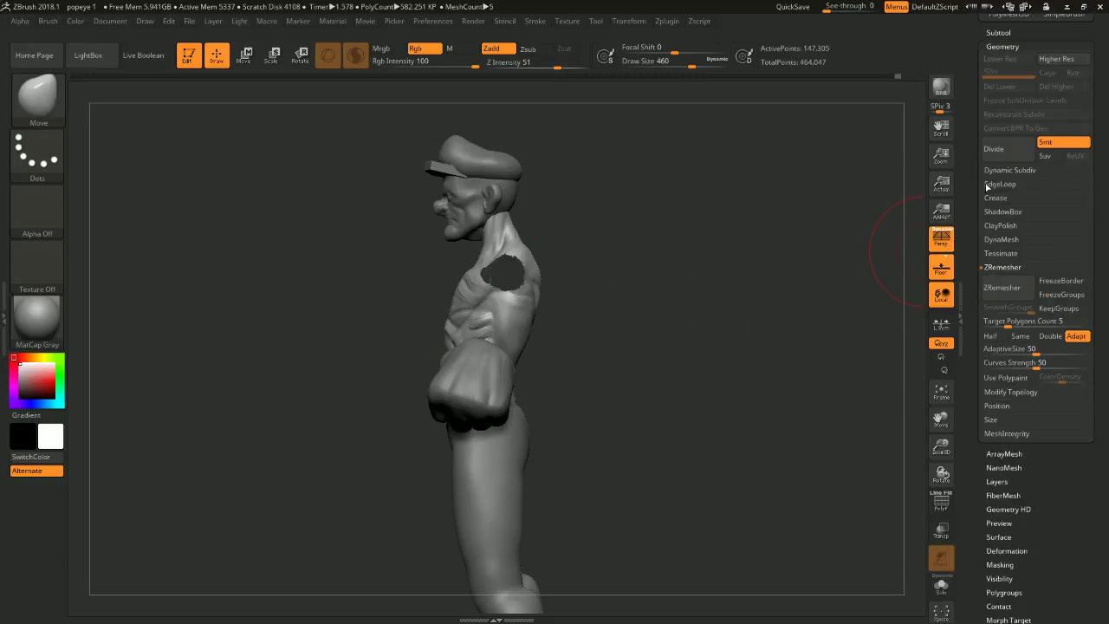
pyautogui.click(999, 32)
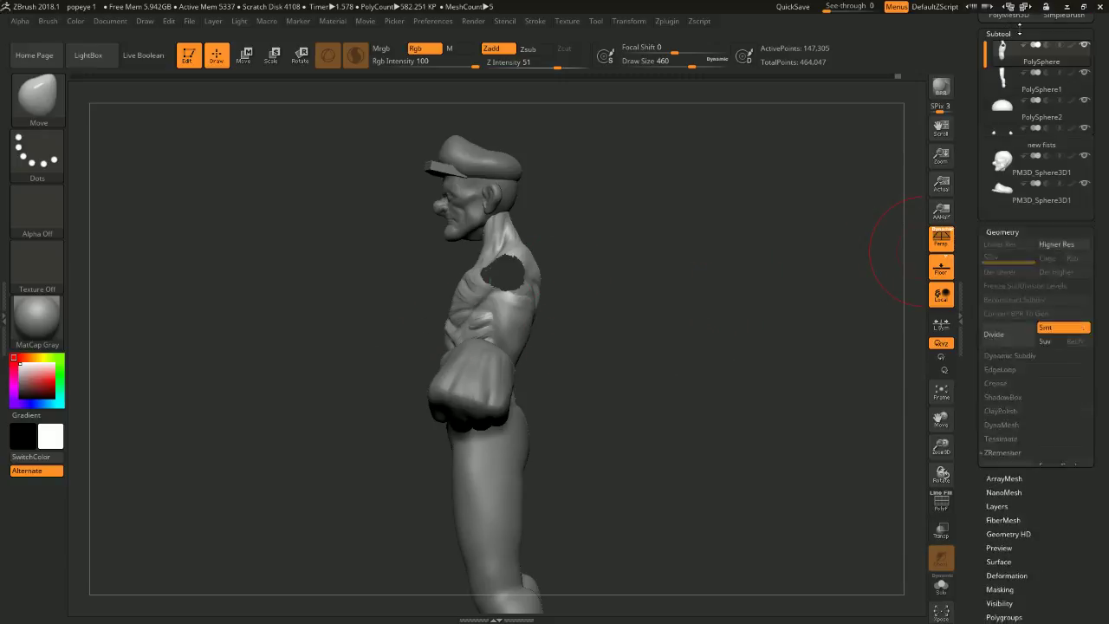
pyautogui.click(1087, 129)
pyautogui.keyDown('ctrl'); pyautogui.moveTo(708, 263); pyautogui.dragTo(736, 223, button='right'); pyautogui.keyUp('ctrl')
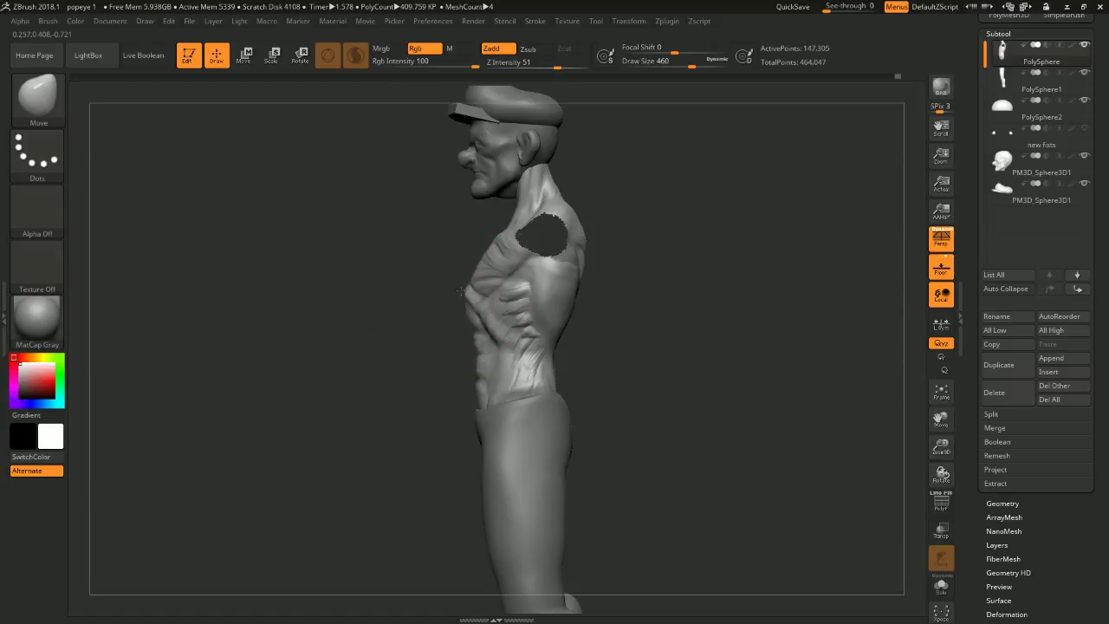
# - Reshape the chest, upper back and lower back in side profile with the Move brush at draw sizes 460, 318 and 437
pyautogui.press('space')
pyautogui.moveTo(485, 259); pyautogui.dragTo(476, 252)
pyautogui.press('space')
pyautogui.moveTo(621, 282)
pyautogui.mouseDown()
pyautogui.moveTo(631, 283)
pyautogui.moveTo(586, 272)
pyautogui.mouseUp()
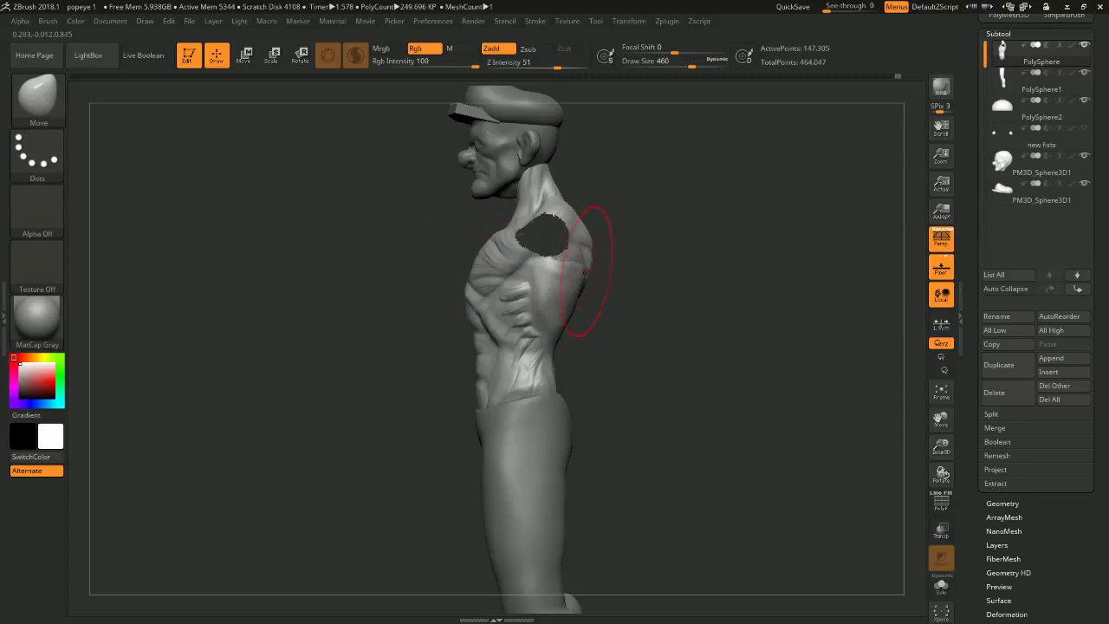
pyautogui.moveTo(616, 188); pyautogui.dragTo(538, 183)
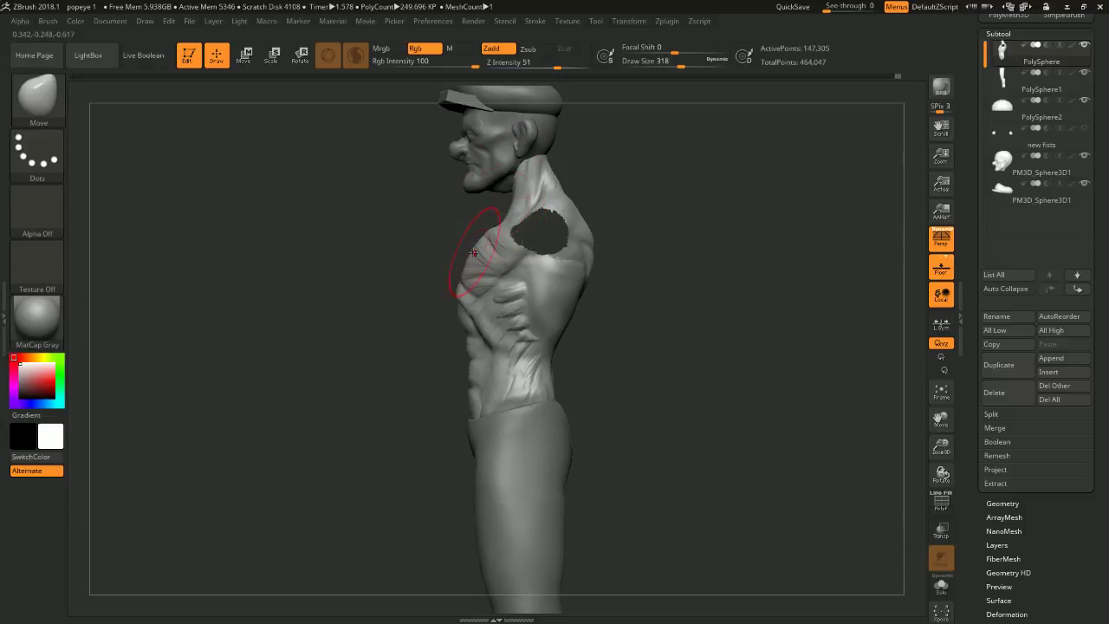
pyautogui.press('space')
pyautogui.moveTo(551, 346); pyautogui.dragTo(573, 345)
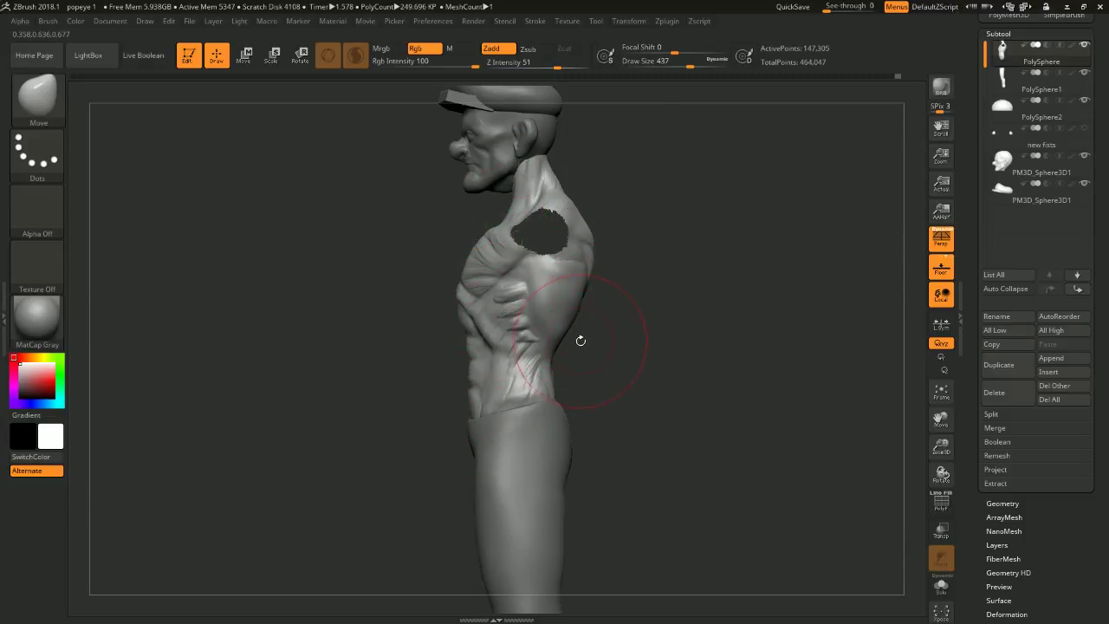
# - Adjust the neck and upper shoulder contour from the side with the Move brush at draw size 245
pyautogui.moveTo(597, 341)
pyautogui.mouseDown()
pyautogui.moveTo(577, 357)
pyautogui.moveTo(548, 352)
pyautogui.moveTo(636, 359)
pyautogui.moveTo(621, 367)
pyautogui.moveTo(627, 376)
pyautogui.moveTo(619, 333)
pyautogui.moveTo(616, 364)
pyautogui.moveTo(703, 318)
pyautogui.moveTo(659, 250)
pyautogui.moveTo(656, 231)
pyautogui.moveTo(675, 223)
pyautogui.mouseUp()
pyautogui.press('space')
pyautogui.press('space')
pyautogui.press('space')
pyautogui.press('space')
pyautogui.moveTo(675, 223)
pyautogui.mouseDown()
pyautogui.moveTo(665, 222)
pyautogui.moveTo(708, 222)
pyautogui.moveTo(653, 210)
pyautogui.moveTo(669, 211)
pyautogui.mouseUp()
pyautogui.press('space')
pyautogui.moveTo(669, 211)
pyautogui.keyDown('shift'); pyautogui.mouseDown()
pyautogui.moveTo(714, 210)
pyautogui.moveTo(637, 260)
pyautogui.moveTo(651, 251)
pyautogui.mouseUp(); pyautogui.keyUp('shift')
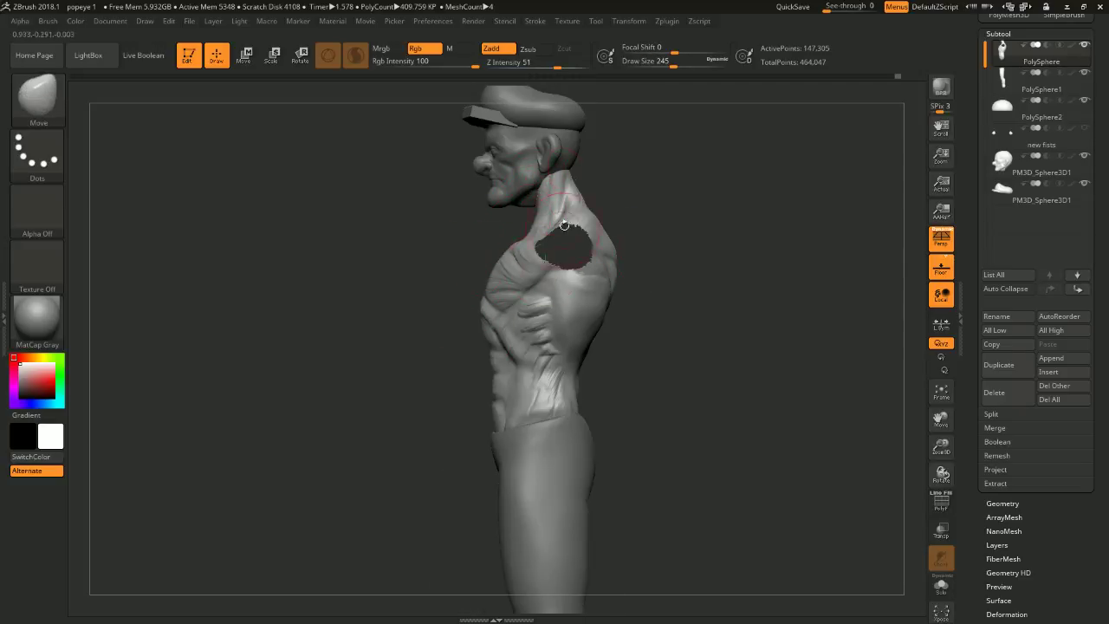
pyautogui.moveTo(649, 229); pyautogui.dragTo(557, 182)
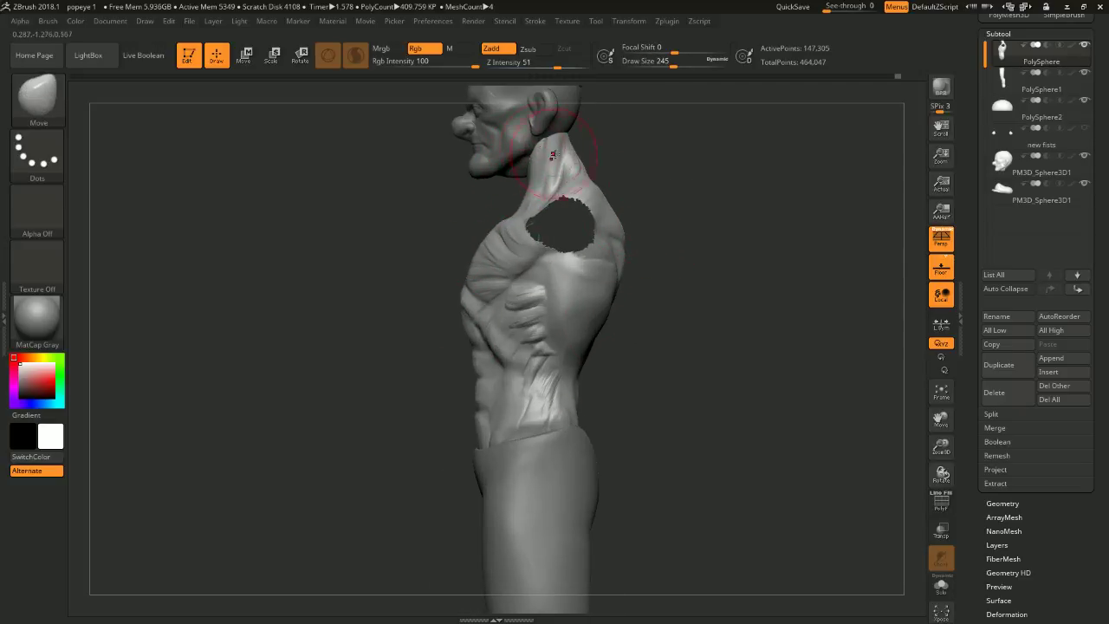
# - Unhide the arms and the new fists subtool to restore the whole figure
pyautogui.moveTo(671, 169)
pyautogui.mouseDown()
pyautogui.moveTo(805, 216)
pyautogui.moveTo(719, 218)
pyautogui.moveTo(694, 206)
pyautogui.moveTo(809, 223)
pyautogui.mouseUp()
pyautogui.keyDown('ctrl'); pyautogui.keyDown('shift'); pyautogui.click(707, 183); pyautogui.keyUp('shift'); pyautogui.keyUp('ctrl')
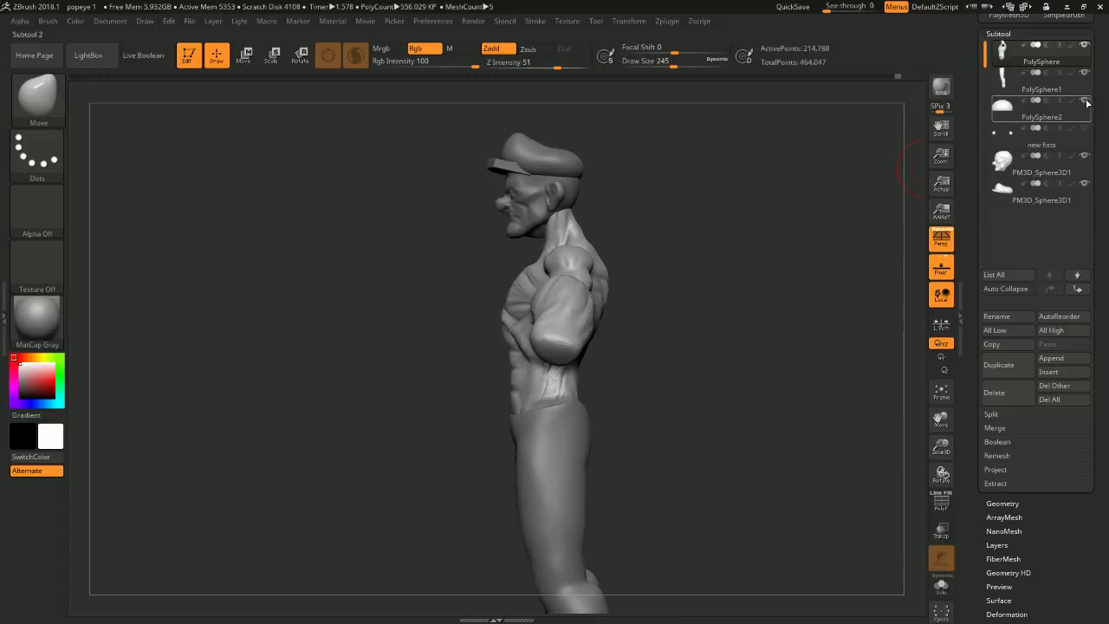
pyautogui.click(1085, 127)
pyautogui.keyDown('shift'); pyautogui.moveTo(901, 159); pyautogui.dragTo(830, 163); pyautogui.keyUp('shift')
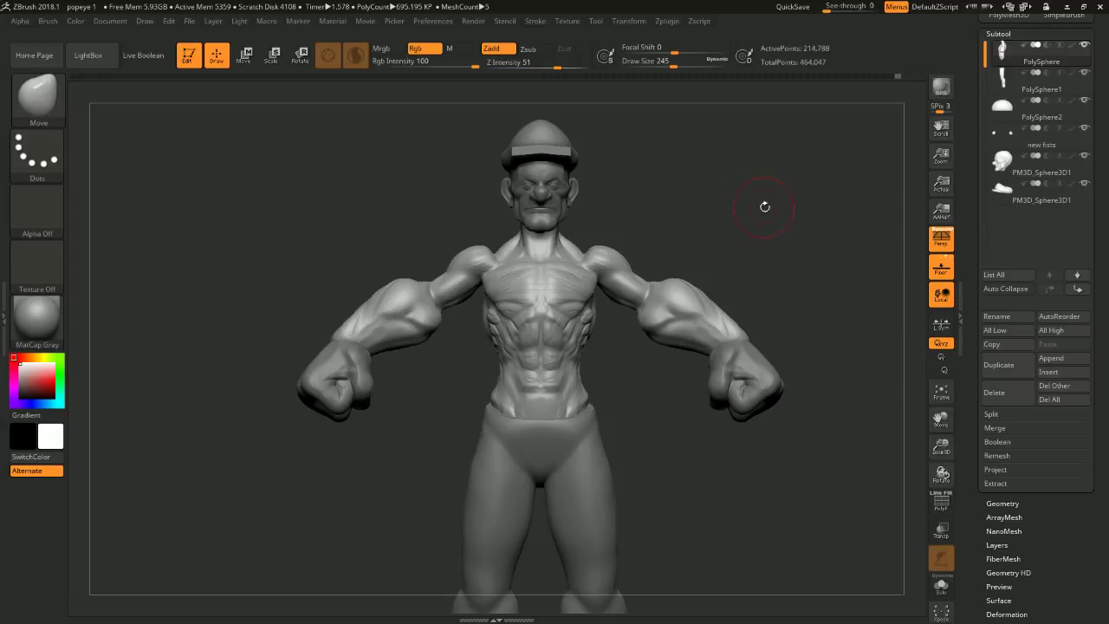
pyautogui.moveTo(802, 209)
pyautogui.mouseDown()
pyautogui.moveTo(784, 277)
pyautogui.moveTo(810, 260)
pyautogui.moveTo(801, 239)
pyautogui.moveTo(792, 260)
pyautogui.moveTo(800, 228)
pyautogui.mouseUp()
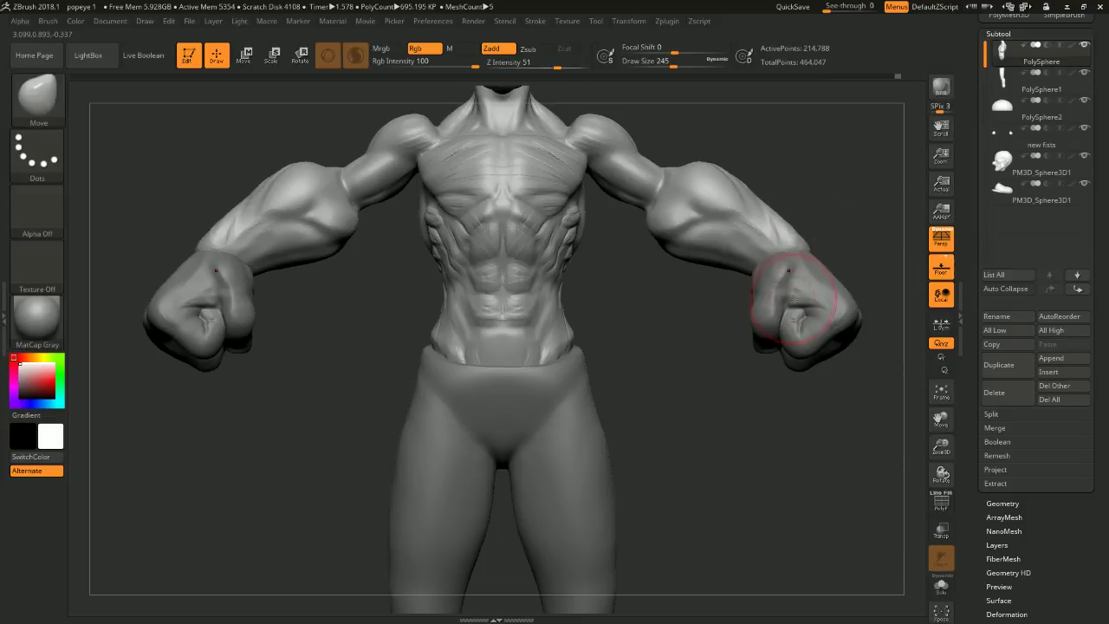
# - Select the legs subtool and reshape the legs around the knees from the front with an enlarged Move brush
pyautogui.keyDown('alt'); pyautogui.moveTo(712, 387); pyautogui.dragTo(657, 287); pyautogui.keyUp('alt')
pyautogui.keyDown('alt'); pyautogui.moveTo(599, 260); pyautogui.dragTo(599, 300); pyautogui.keyUp('alt')
pyautogui.keyDown('alt'); pyautogui.click(543, 319); pyautogui.keyUp('alt')
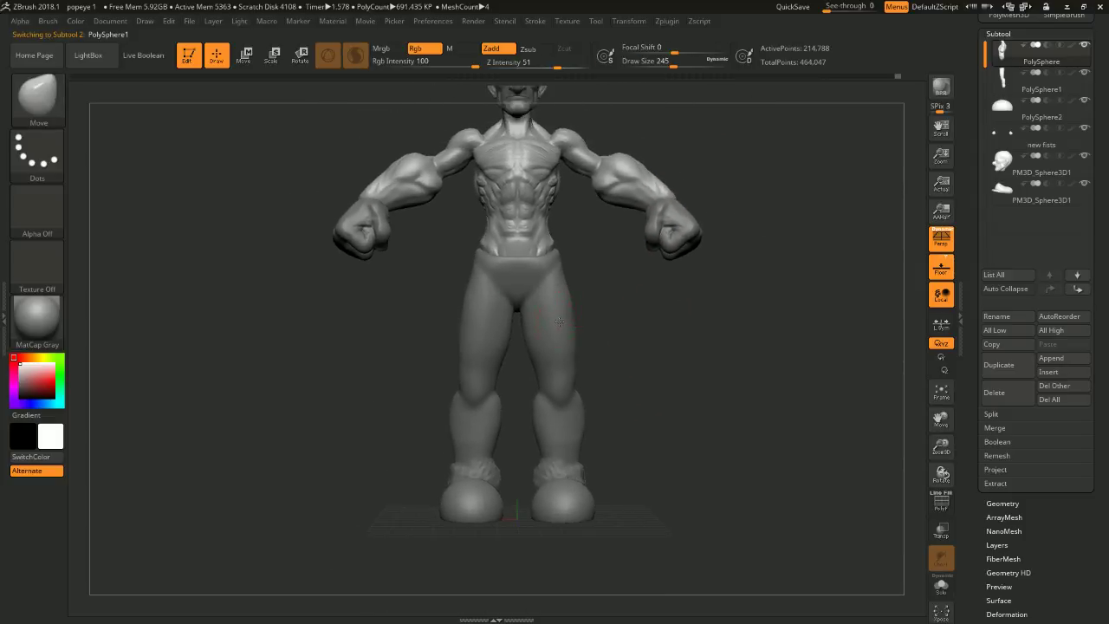
pyautogui.moveTo(666, 345); pyautogui.dragTo(644, 251)
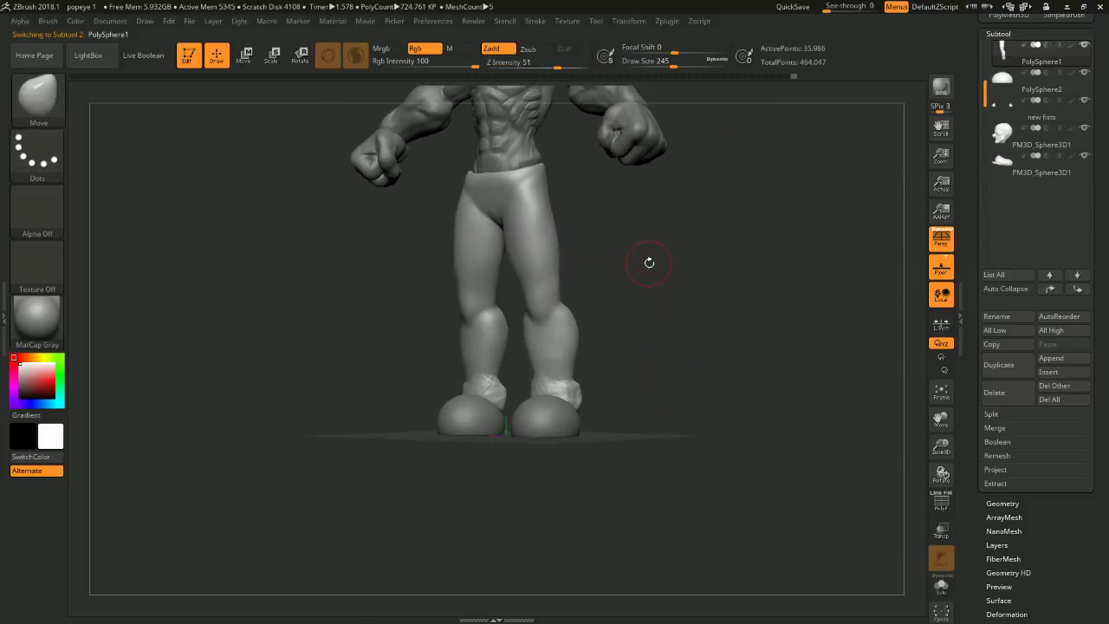
pyautogui.moveTo(649, 262)
pyautogui.mouseDown()
pyautogui.moveTo(733, 324)
pyautogui.moveTo(623, 302)
pyautogui.moveTo(665, 298)
pyautogui.mouseUp()
pyautogui.press('space')
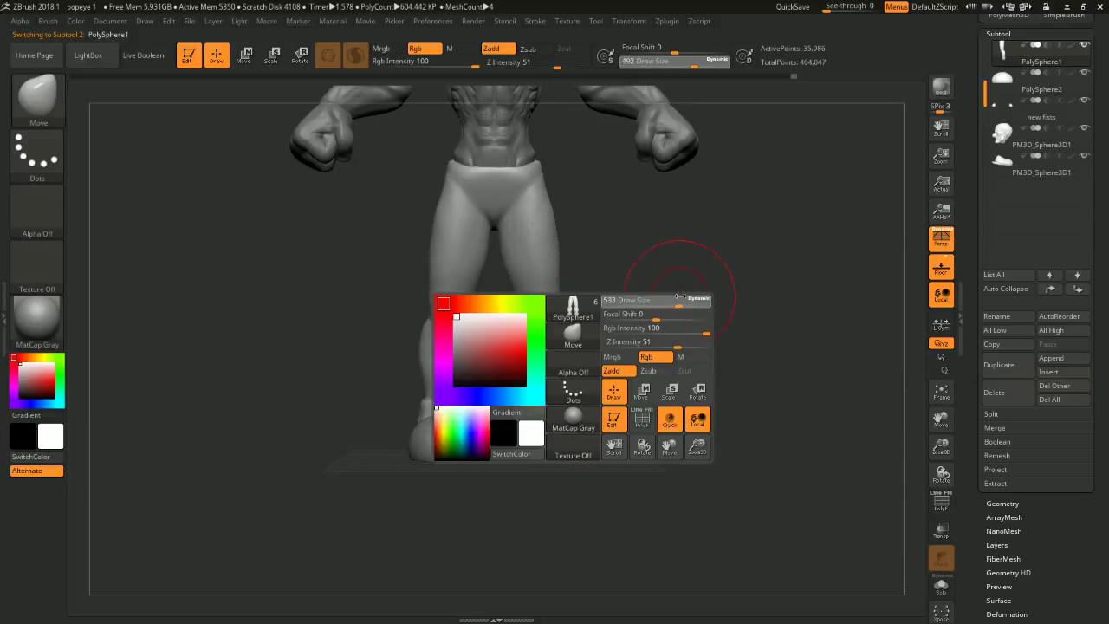
pyautogui.press('space')
pyautogui.moveTo(542, 317); pyautogui.dragTo(553, 317)
pyautogui.moveTo(669, 286)
pyautogui.mouseDown()
pyautogui.moveTo(599, 265)
pyautogui.moveTo(638, 264)
pyautogui.mouseUp()
# - Reshape the thigh profile of the legs with the Move brush at draw sizes 966 and 704
pyautogui.press('space')
pyautogui.moveTo(546, 276)
pyautogui.mouseDown()
pyautogui.moveTo(509, 270)
pyautogui.moveTo(624, 258)
pyautogui.moveTo(611, 286)
pyautogui.mouseUp()
pyautogui.press('space')
pyautogui.press('space')
pyautogui.moveTo(546, 248)
pyautogui.mouseDown()
pyautogui.moveTo(539, 272)
pyautogui.moveTo(550, 271)
pyautogui.mouseUp()
pyautogui.press('space')
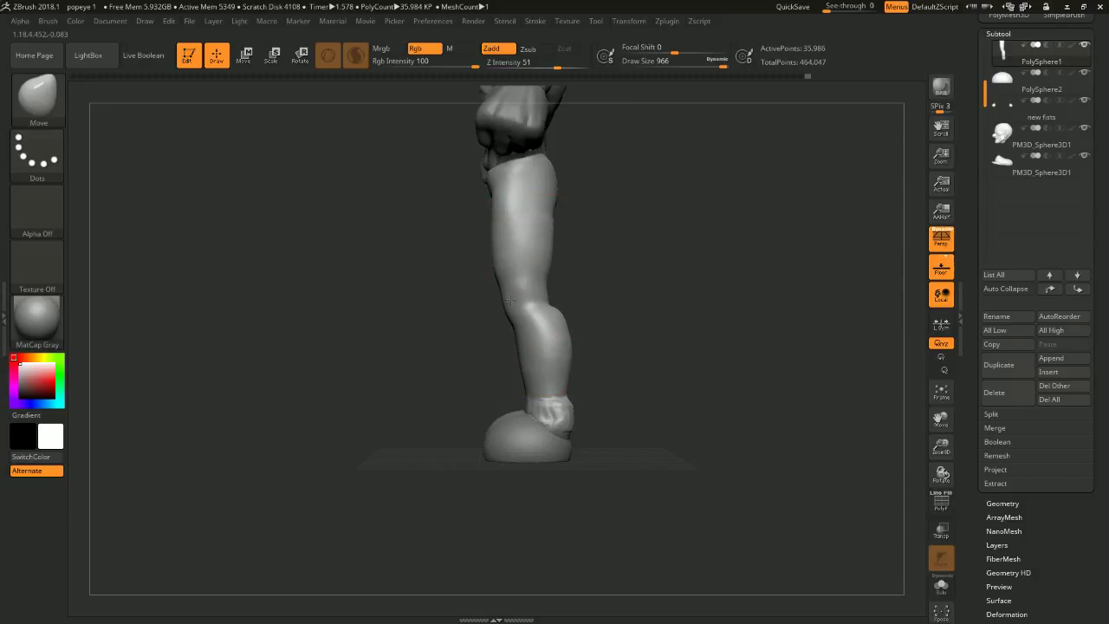
pyautogui.press('space')
pyautogui.moveTo(504, 227); pyautogui.dragTo(496, 238)
pyautogui.moveTo(573, 250)
pyautogui.mouseDown()
pyautogui.moveTo(633, 245)
pyautogui.moveTo(572, 239)
pyautogui.moveTo(552, 253)
pyautogui.moveTo(597, 262)
pyautogui.moveTo(598, 205)
pyautogui.mouseUp()
pyautogui.keyDown('alt'); pyautogui.moveTo(696, 195); pyautogui.dragTo(703, 260); pyautogui.keyUp('alt')
pyautogui.moveTo(703, 260); pyautogui.dragTo(591, 252)
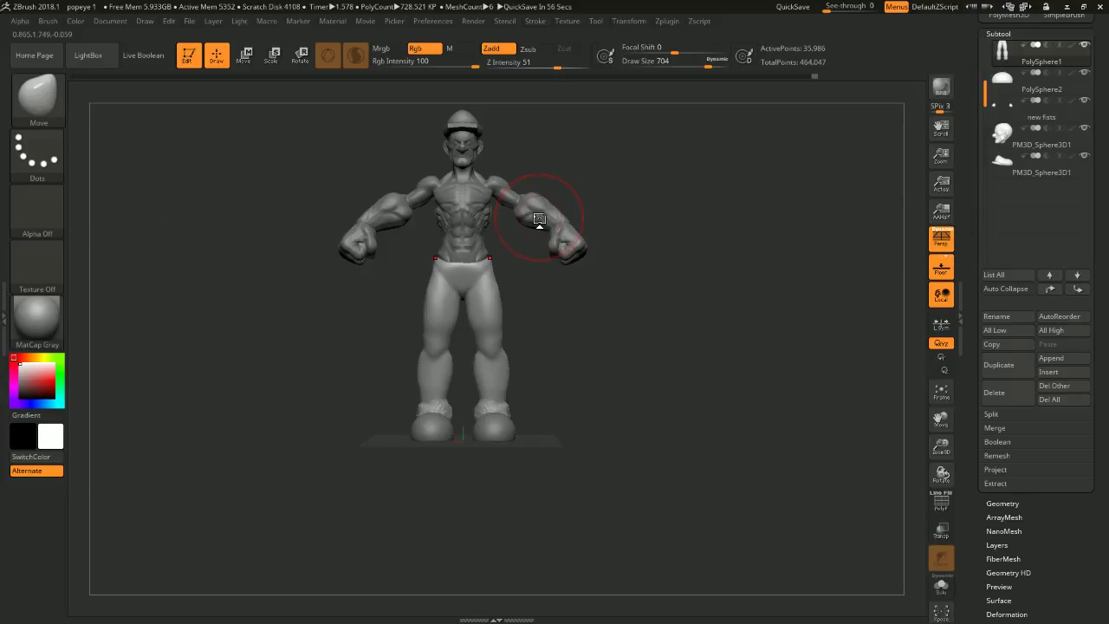
# - Place the Move gizmo at the knee and limit the multi-subtool transform selection to the legs and feet
pyautogui.click(245, 56)
pyautogui.keyDown('alt'); pyautogui.moveTo(595, 309); pyautogui.dragTo(428, 288); pyautogui.keyUp('alt')
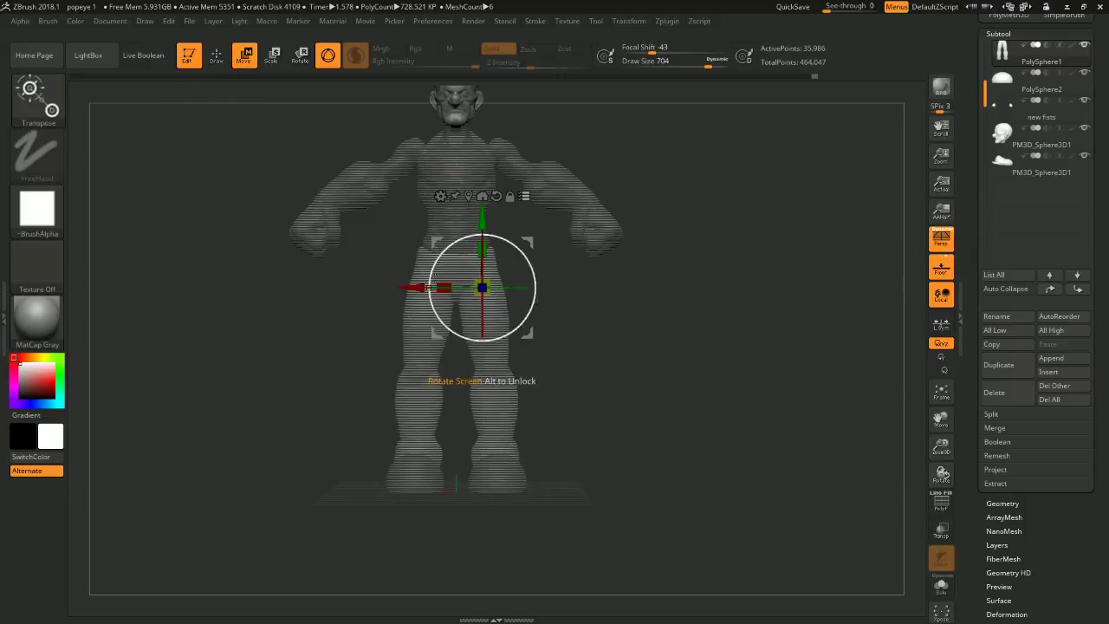
pyautogui.keyDown('alt'); pyautogui.click(491, 389); pyautogui.keyUp('alt')
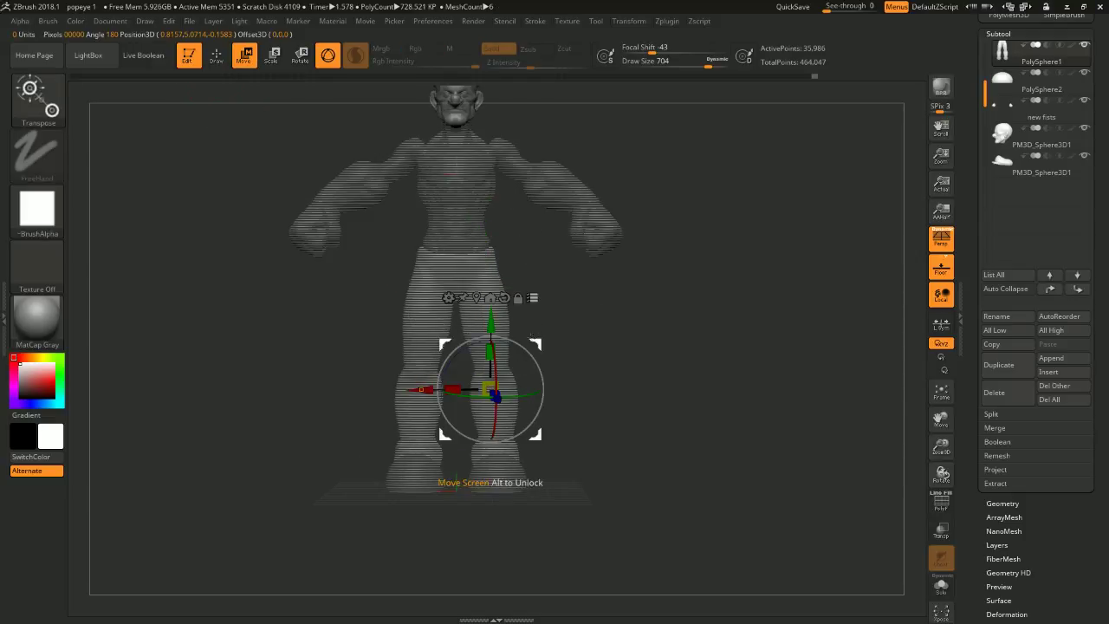
pyautogui.keyDown('ctrl'); pyautogui.keyDown('shift'); pyautogui.click(593, 312); pyautogui.keyUp('shift'); pyautogui.keyUp('ctrl')
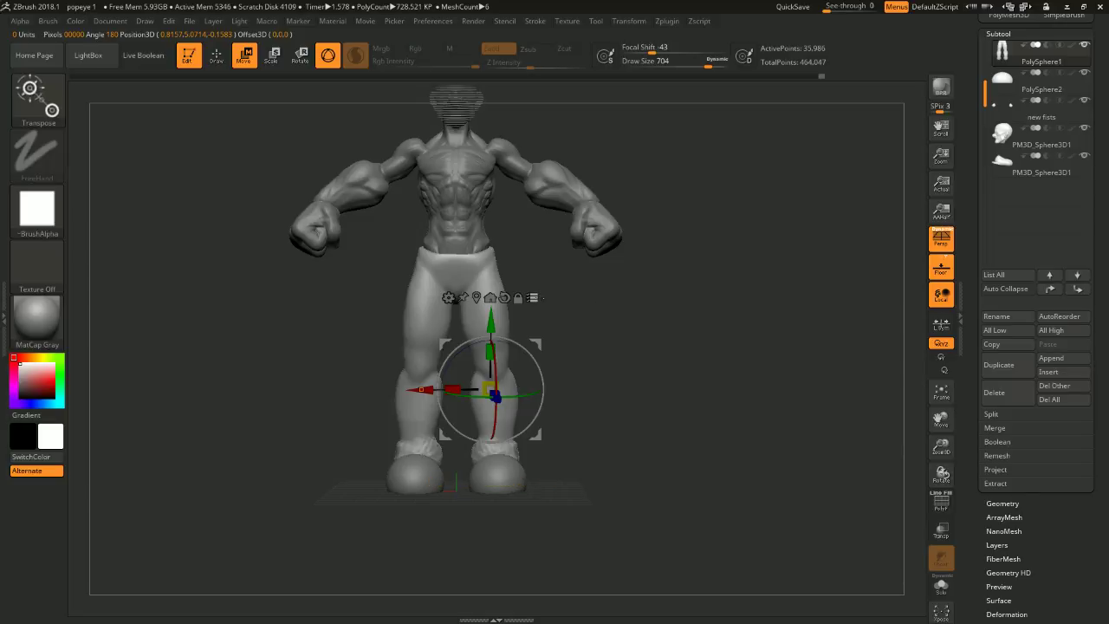
pyautogui.hotkey('ctrl', 'shift')
pyautogui.keyDown('ctrl'); pyautogui.keyDown('shift'); pyautogui.moveTo(629, 320); pyautogui.dragTo(434, 477); pyautogui.keyUp('shift'); pyautogui.keyUp('ctrl')
pyautogui.keyDown('ctrl'); pyautogui.keyDown('alt'); pyautogui.keyDown('shift'); pyautogui.moveTo(686, 155); pyautogui.dragTo(391, 198); pyautogui.keyUp('shift'); pyautogui.keyUp('alt'); pyautogui.keyUp('ctrl')
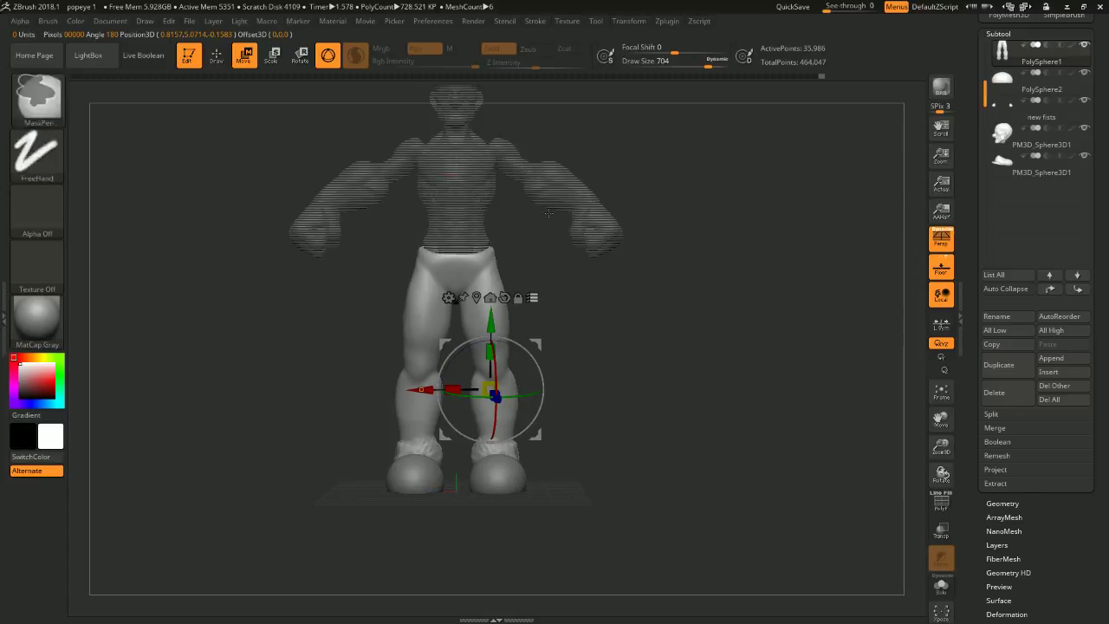
# - Draw the legs and feet slightly closer together with the gizmo and return to Draw mode
pyautogui.moveTo(459, 388); pyautogui.dragTo(453, 383)
pyautogui.moveTo(719, 286)
pyautogui.mouseDown()
pyautogui.moveTo(639, 288)
pyautogui.moveTo(716, 272)
pyautogui.mouseUp()
pyautogui.press('q')
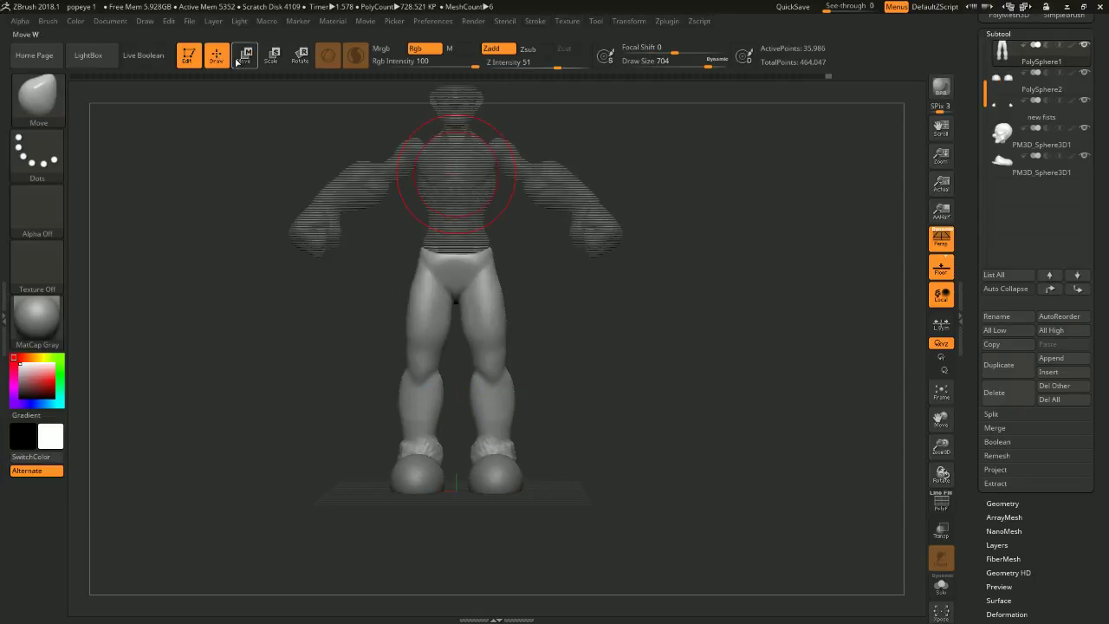
pyautogui.moveTo(213, 192)
pyautogui.keyDown('alt'); pyautogui.mouseDown()
pyautogui.moveTo(367, 200)
pyautogui.moveTo(632, 335)
pyautogui.moveTo(619, 312)
pyautogui.moveTo(656, 293)
pyautogui.mouseUp(); pyautogui.keyUp('alt')
pyautogui.keyDown('alt'); pyautogui.moveTo(702, 253); pyautogui.dragTo(719, 274); pyautogui.keyUp('alt')
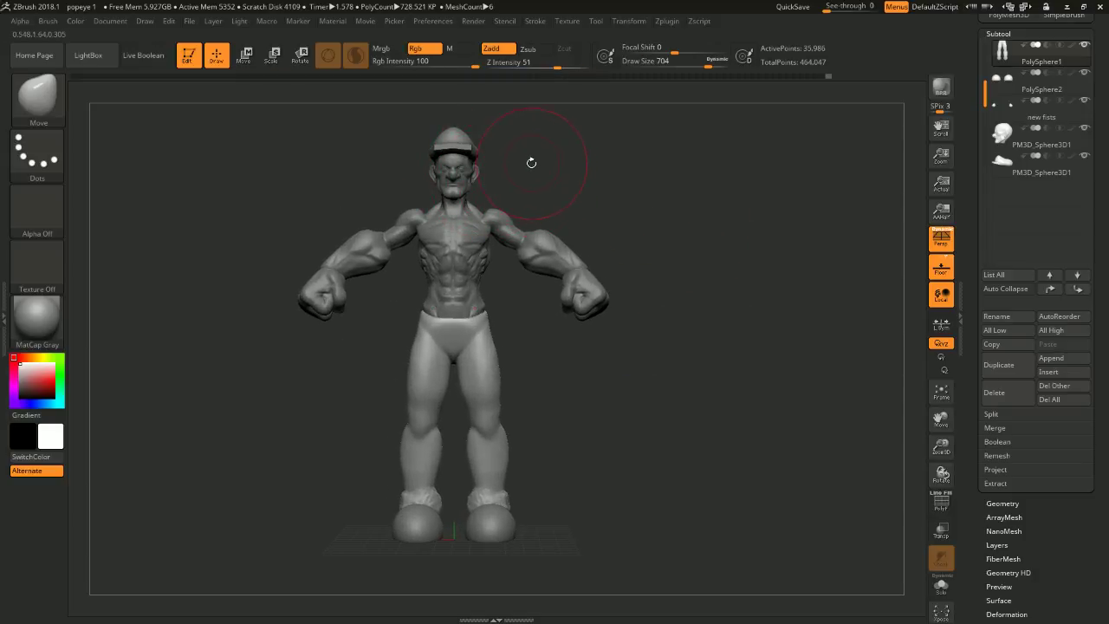
# - Select the torso and arms subtool and reshape the shoulder area from the front with a smaller Move brush
pyautogui.moveTo(630, 229)
pyautogui.keyDown('alt'); pyautogui.mouseDown()
pyautogui.moveTo(647, 220)
pyautogui.moveTo(599, 214)
pyautogui.mouseUp(); pyautogui.keyUp('alt')
pyautogui.press('space')
pyautogui.moveTo(547, 158)
pyautogui.mouseDown()
pyautogui.moveTo(532, 162)
pyautogui.moveTo(536, 188)
pyautogui.mouseUp()
pyautogui.keyDown('alt'); pyautogui.moveTo(573, 100); pyautogui.dragTo(578, 256); pyautogui.keyUp('alt')
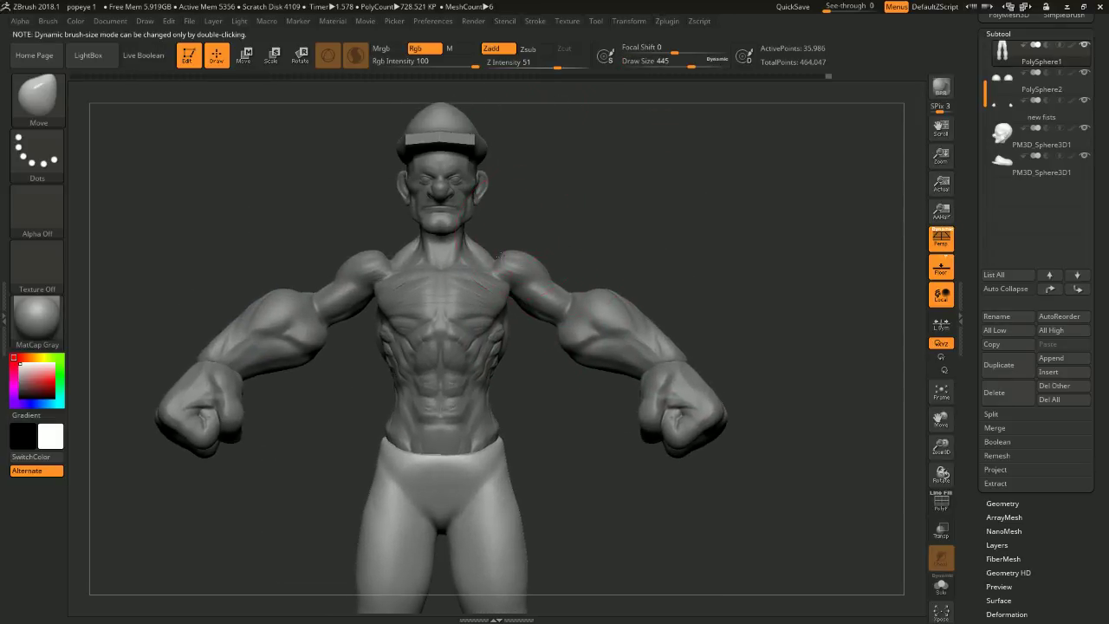
pyautogui.keyDown('alt'); pyautogui.click(496, 257); pyautogui.keyUp('alt')
pyautogui.press('space')
pyautogui.moveTo(507, 243)
pyautogui.mouseDown()
pyautogui.moveTo(437, 238)
pyautogui.moveTo(468, 210)
pyautogui.mouseUp()
pyautogui.press('space')
pyautogui.moveTo(514, 283); pyautogui.dragTo(485, 273)
# - Refine the tops of the shoulders from the front with the Move brush at draw size 192
pyautogui.moveTo(455, 212)
pyautogui.keyDown('shift'); pyautogui.mouseDown()
pyautogui.moveTo(583, 208)
pyautogui.moveTo(561, 205)
pyautogui.mouseUp(); pyautogui.keyUp('shift')
pyautogui.press('space')
pyautogui.press('space')
pyautogui.keyDown('shift'); pyautogui.moveTo(528, 245); pyautogui.dragTo(520, 243); pyautogui.keyUp('shift')
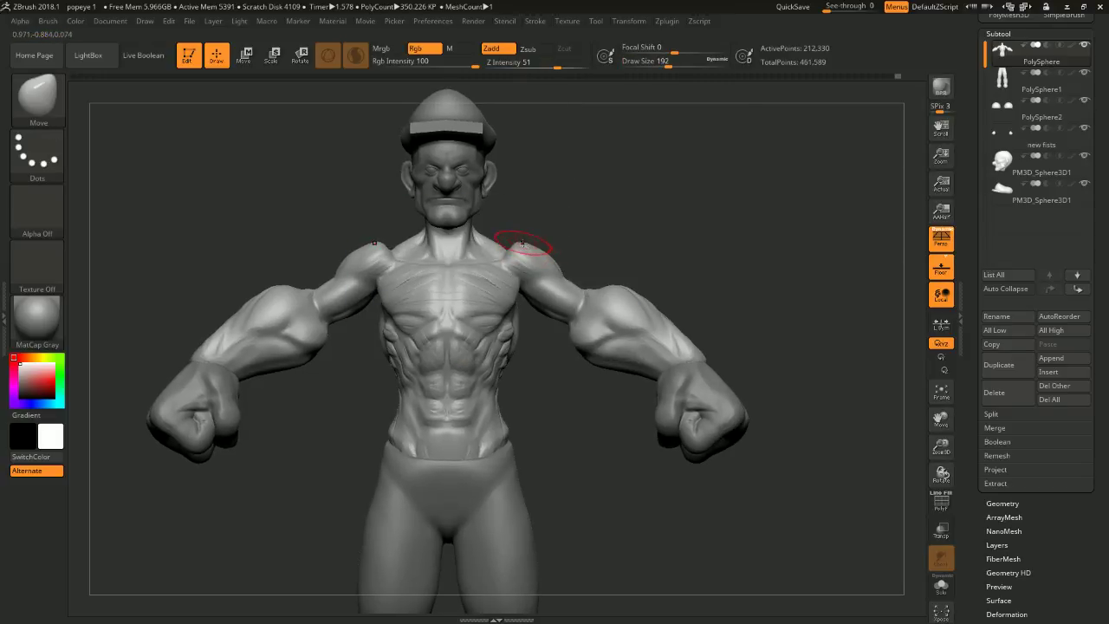
pyautogui.press('ctrl')
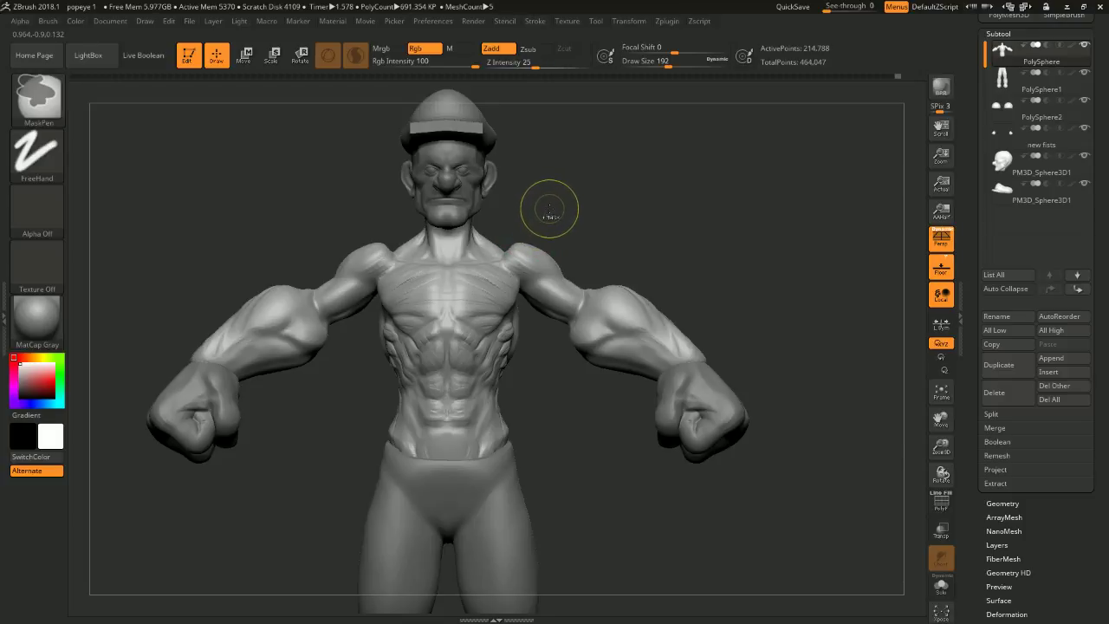
pyautogui.rightClick(549, 211)
pyautogui.moveTo(550, 212)
pyautogui.mouseDown()
pyautogui.moveTo(559, 222)
pyautogui.moveTo(538, 252)
pyautogui.mouseUp()
# - Reshape the shoulder and upper back contours from behind with the Move brush, using draw size 140
pyautogui.press('space')
pyautogui.press('space')
pyautogui.moveTo(604, 226); pyautogui.dragTo(503, 240)
pyautogui.press('space')
pyautogui.moveTo(568, 270); pyautogui.dragTo(554, 269)
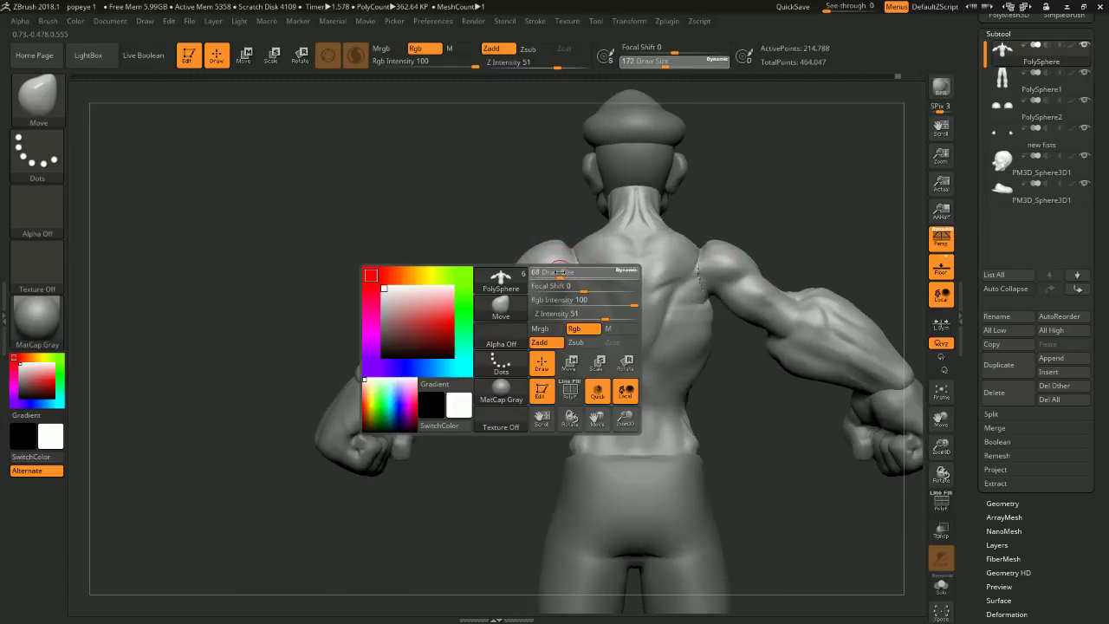
pyautogui.press('space')
pyautogui.press('space')
pyautogui.moveTo(569, 273); pyautogui.dragTo(575, 268)
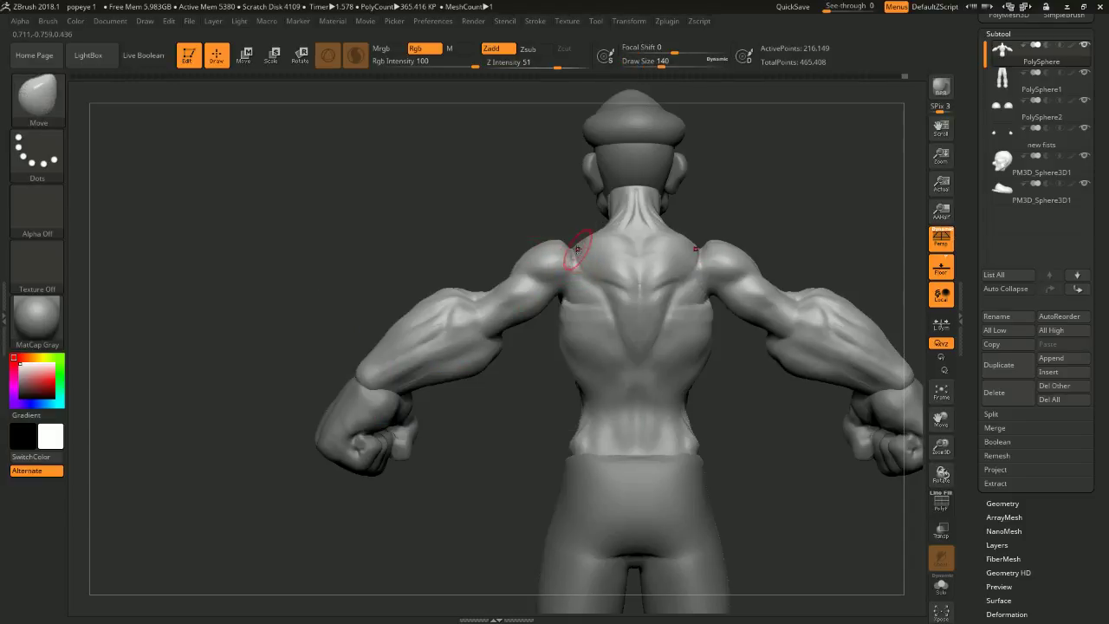
# - Enlarge the Move brush to draw size 338 and adjust the shoulders from the front
pyautogui.moveTo(547, 154)
pyautogui.mouseDown()
pyautogui.moveTo(607, 178)
pyautogui.moveTo(596, 199)
pyautogui.mouseUp()
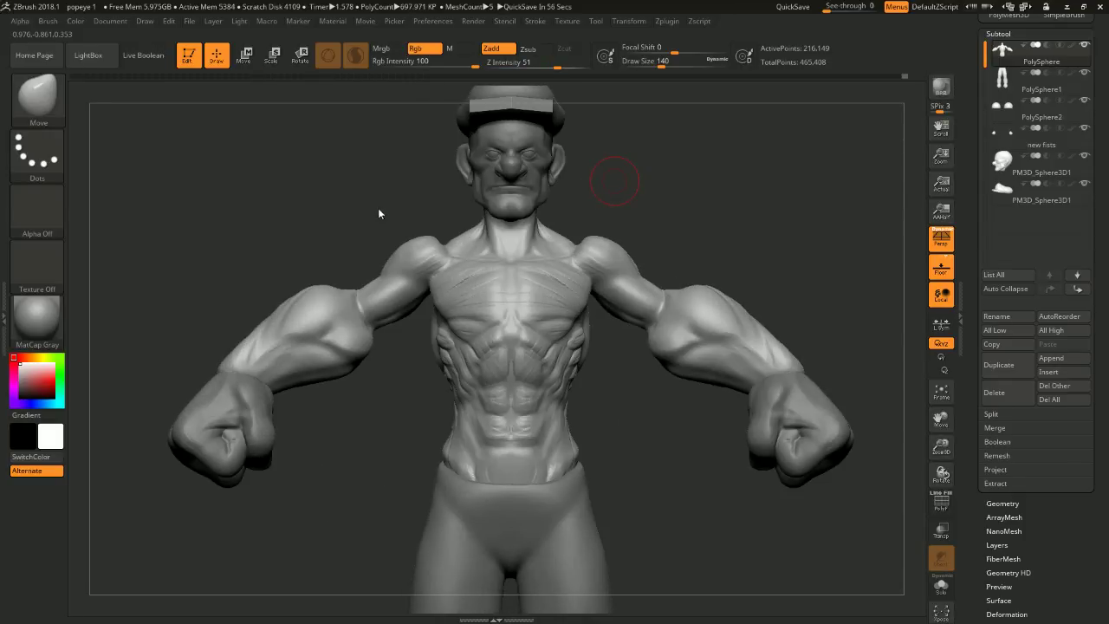
pyautogui.keyDown('alt'); pyautogui.moveTo(332, 218); pyautogui.dragTo(409, 188); pyautogui.keyUp('alt')
pyautogui.keyDown('alt'); pyautogui.moveTo(746, 251); pyautogui.dragTo(739, 188); pyautogui.keyUp('alt')
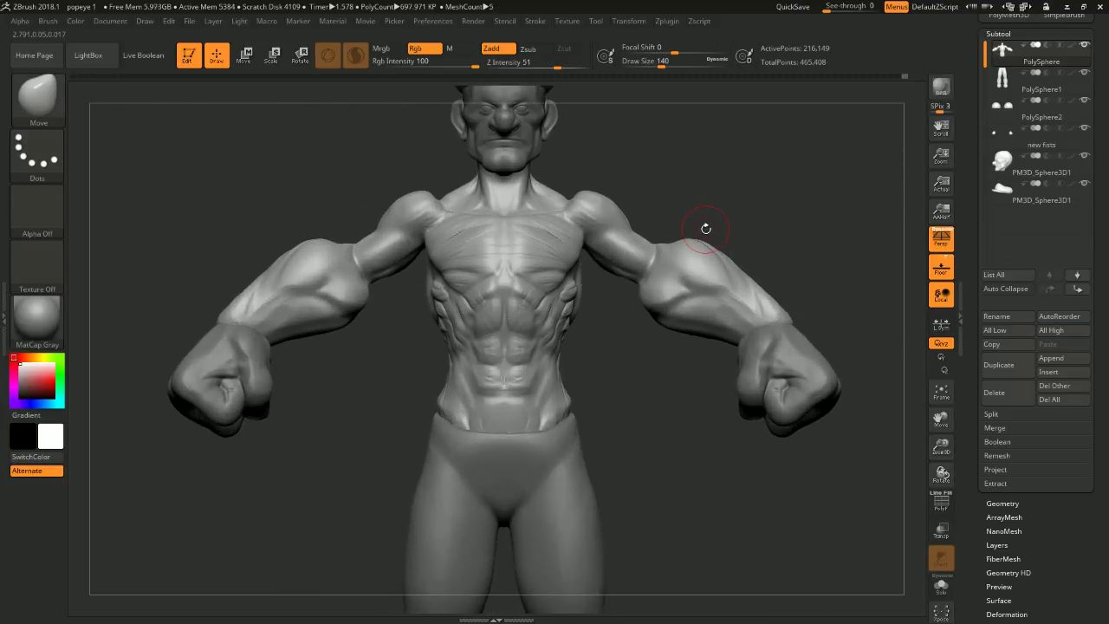
pyautogui.keyDown('alt'); pyautogui.moveTo(663, 185); pyautogui.dragTo(637, 155); pyautogui.keyUp('alt')
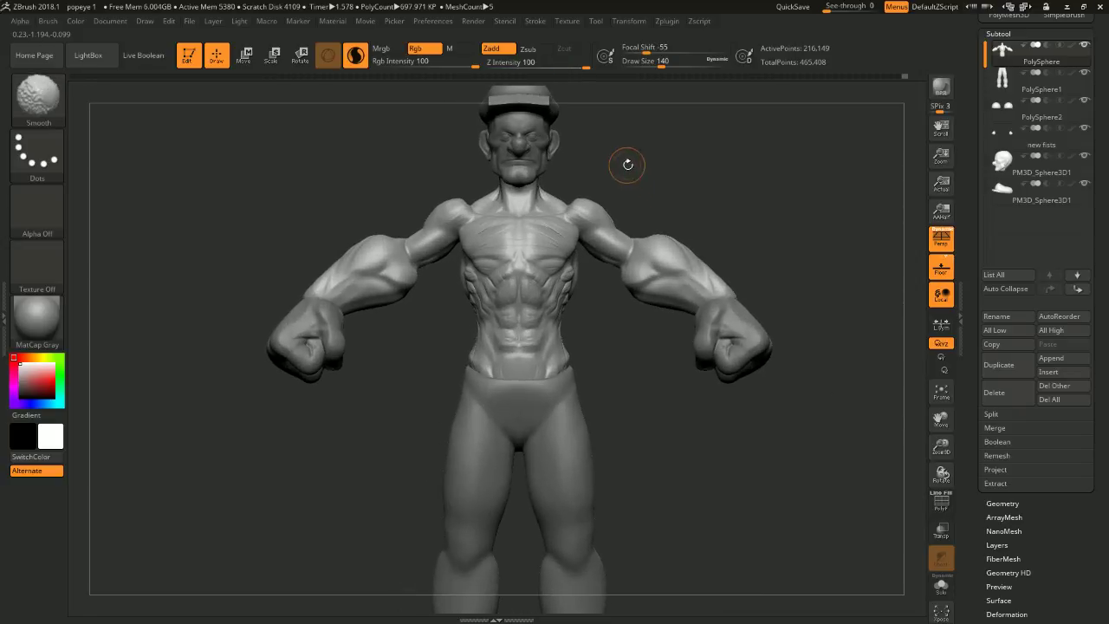
pyautogui.press('space')
pyautogui.moveTo(633, 157); pyautogui.dragTo(646, 158)
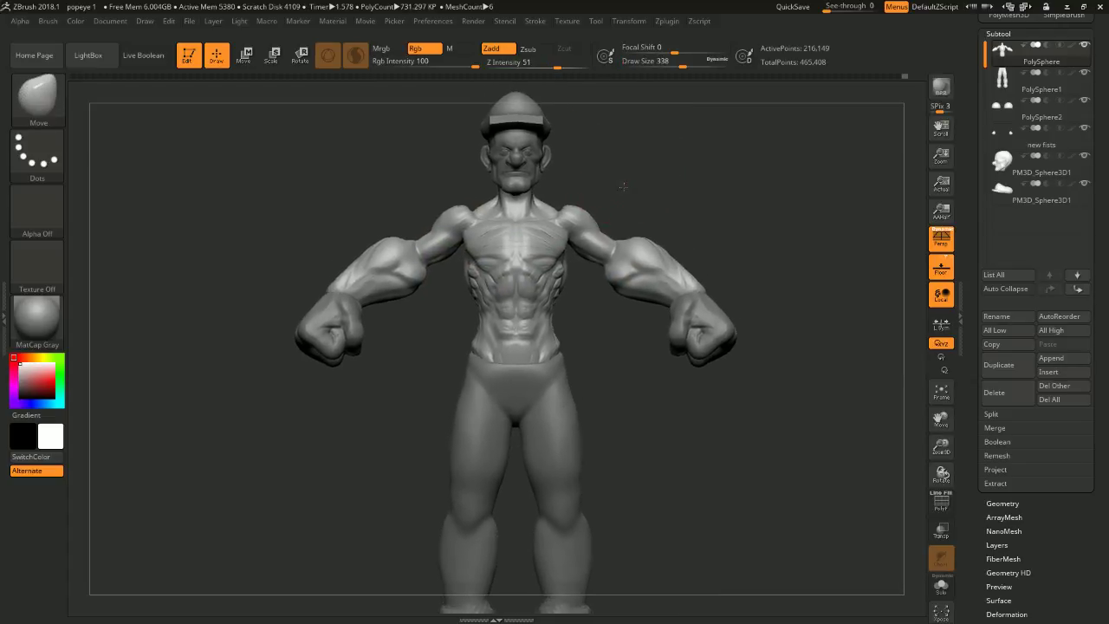
pyautogui.moveTo(623, 185); pyautogui.dragTo(621, 184)
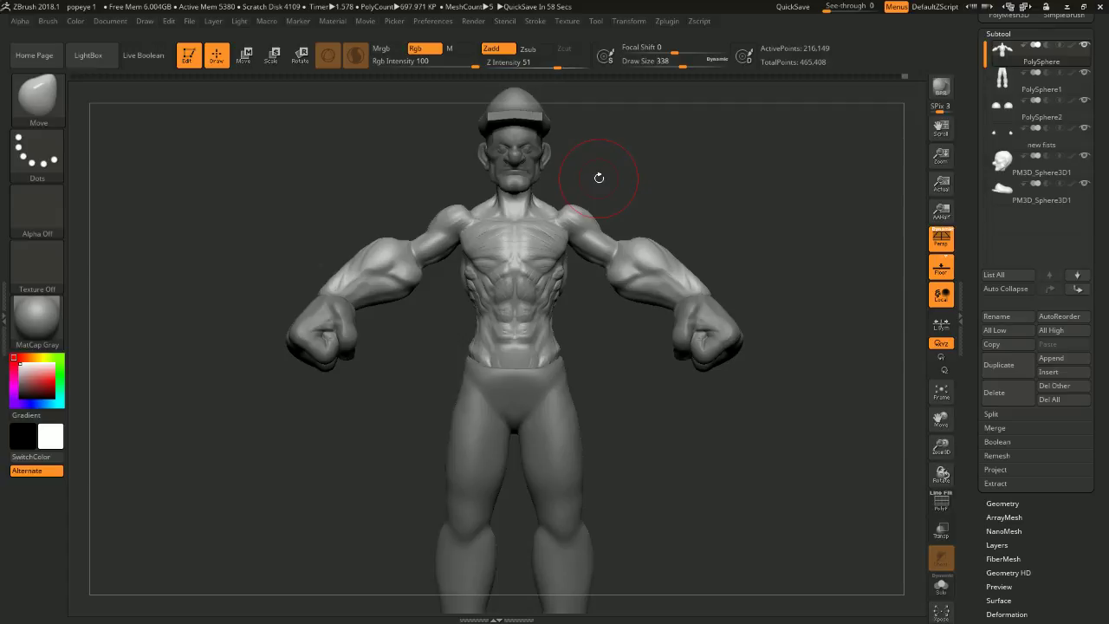
# - Adjust the upper arm and forearm contours with the Move brush at draw size 305
pyautogui.moveTo(785, 230)
pyautogui.mouseDown()
pyautogui.moveTo(763, 225)
pyautogui.moveTo(773, 211)
pyautogui.mouseUp()
pyautogui.press('space')
pyautogui.moveTo(719, 185); pyautogui.dragTo(723, 230)
pyautogui.moveTo(645, 259)
pyautogui.mouseDown()
pyautogui.moveTo(690, 237)
pyautogui.moveTo(652, 253)
pyautogui.moveTo(671, 218)
pyautogui.moveTo(669, 245)
pyautogui.moveTo(610, 248)
pyautogui.mouseUp()
pyautogui.moveTo(668, 217)
pyautogui.mouseDown()
pyautogui.moveTo(669, 194)
pyautogui.moveTo(686, 215)
pyautogui.mouseUp()
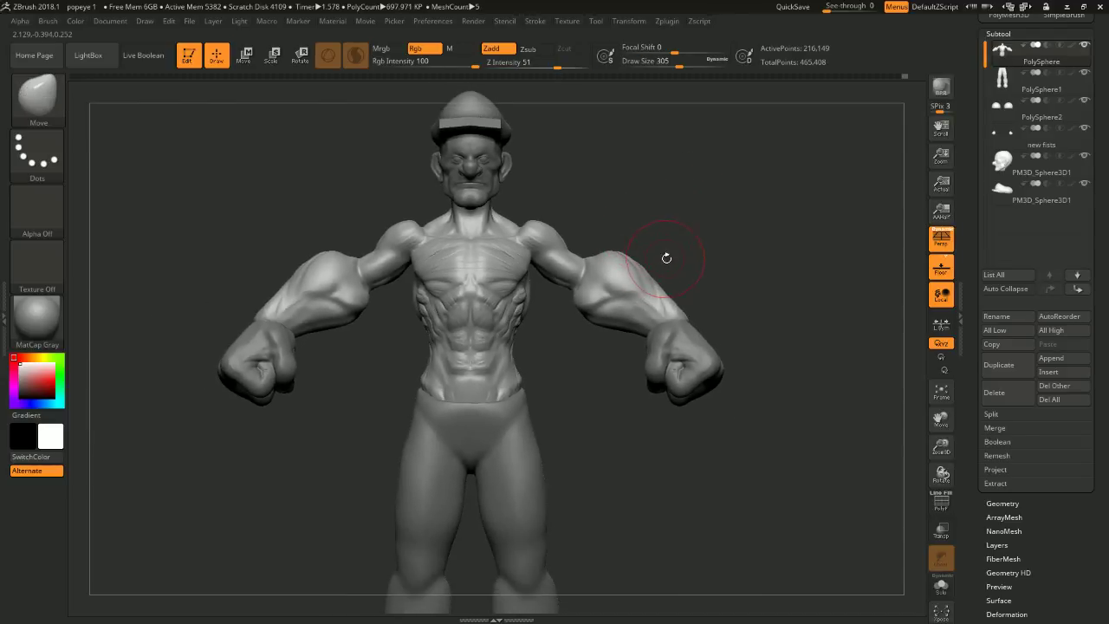
pyautogui.moveTo(736, 268)
pyautogui.mouseDown(button='right')
pyautogui.moveTo(834, 178)
pyautogui.moveTo(743, 218)
pyautogui.moveTo(589, 227)
pyautogui.mouseUp(button='right')
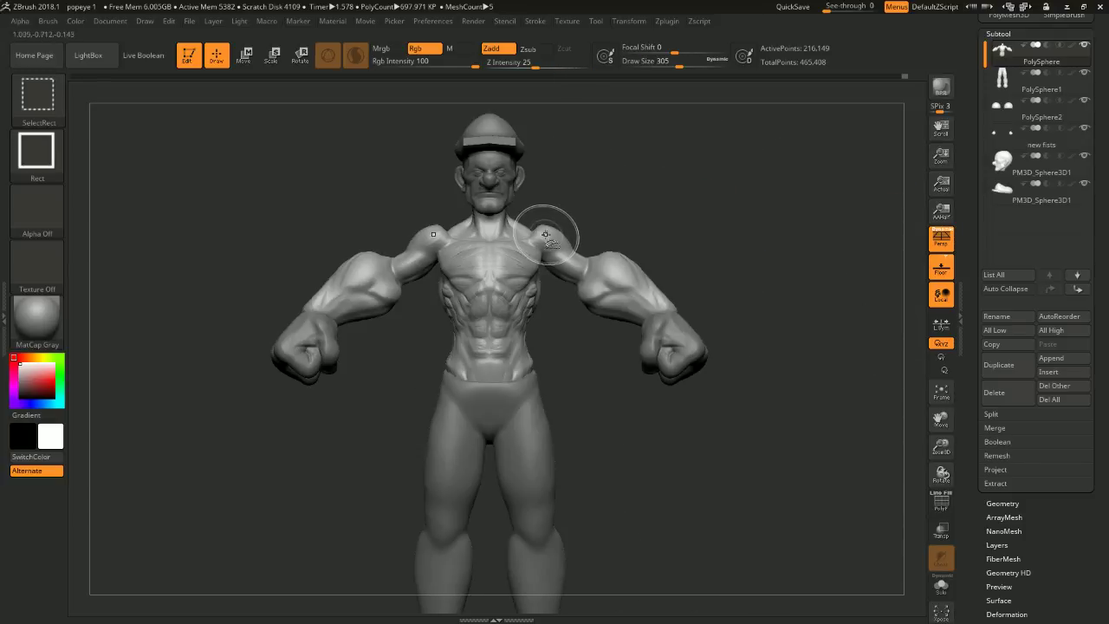
pyautogui.keyDown('ctrl'); pyautogui.keyDown('shift'); pyautogui.click(544, 244); pyautogui.keyUp('shift'); pyautogui.keyUp('ctrl')
pyautogui.keyDown('ctrl'); pyautogui.keyDown('shift'); pyautogui.click(552, 242); pyautogui.keyUp('shift'); pyautogui.keyUp('ctrl')
pyautogui.keyDown('ctrl'); pyautogui.keyDown('shift'); pyautogui.click(575, 264); pyautogui.keyUp('shift'); pyautogui.keyUp('ctrl')
pyautogui.keyDown('ctrl'); pyautogui.keyDown('alt'); pyautogui.keyDown('shift'); pyautogui.click(614, 273); pyautogui.keyUp('shift'); pyautogui.keyUp('alt'); pyautogui.keyUp('ctrl')
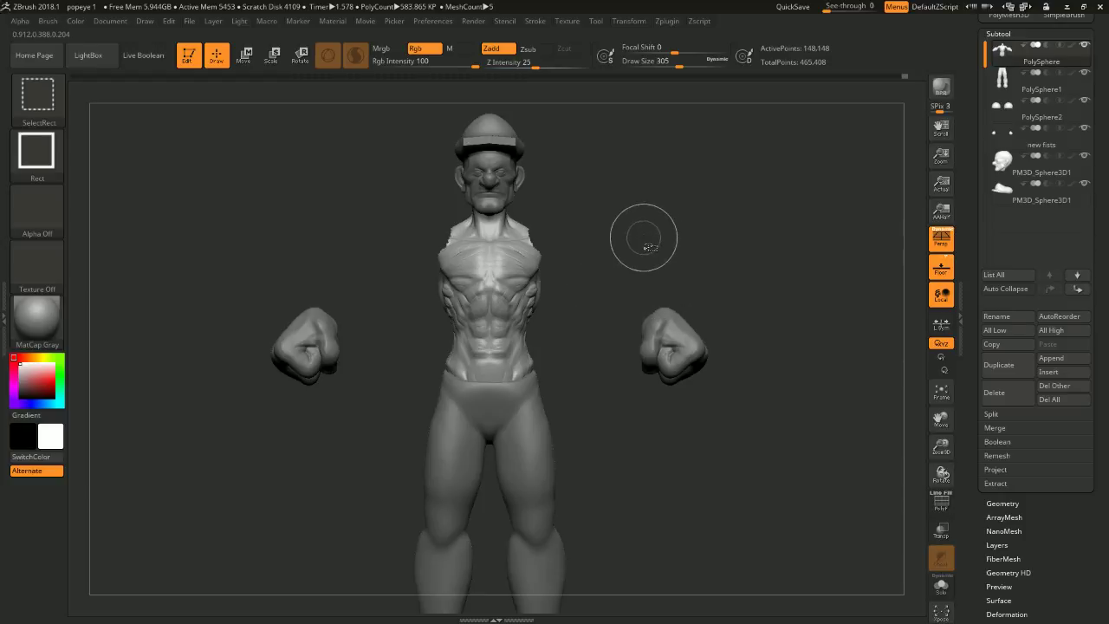
pyautogui.hotkey('ctrl', 'z')
pyautogui.hotkey('ctrl', 'z')
pyautogui.hotkey('ctrl', 'z')
pyautogui.hotkey('ctrl', 'z')
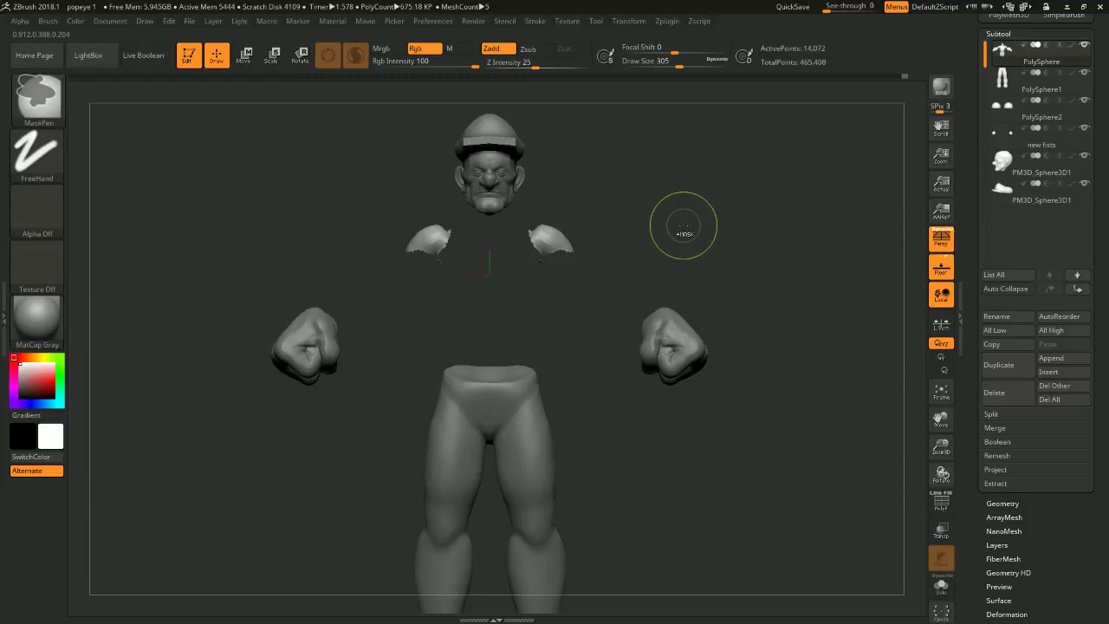
pyautogui.moveTo(700, 234)
pyautogui.keyDown('alt'); pyautogui.mouseDown()
pyautogui.moveTo(693, 212)
pyautogui.moveTo(701, 231)
pyautogui.mouseUp(); pyautogui.keyUp('alt')
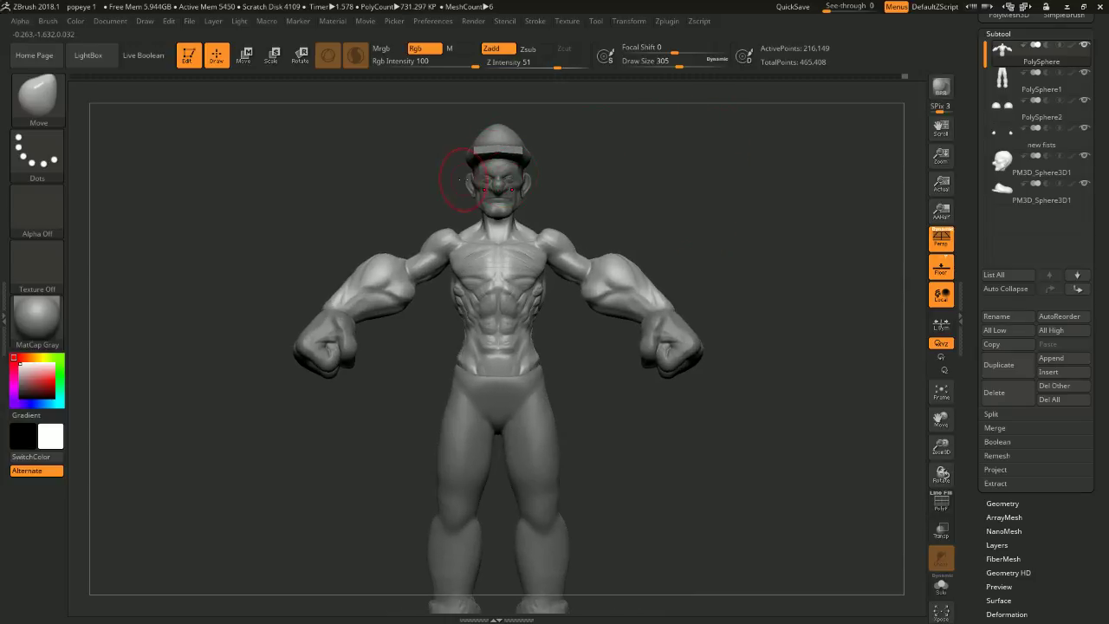
# - Reshape the neck from the side with the Move brush at draw sizes 97 and 46
pyautogui.moveTo(597, 162)
pyautogui.keyDown('alt'); pyautogui.mouseDown()
pyautogui.moveTo(612, 198)
pyautogui.moveTo(615, 167)
pyautogui.mouseUp(); pyautogui.keyUp('alt')
pyautogui.press('space')
pyautogui.moveTo(612, 163)
pyautogui.keyDown('alt'); pyautogui.mouseDown()
pyautogui.moveTo(629, 181)
pyautogui.moveTo(678, 150)
pyautogui.moveTo(668, 208)
pyautogui.moveTo(537, 204)
pyautogui.mouseUp(); pyautogui.keyUp('alt')
pyautogui.press('space')
pyautogui.press('space')
pyautogui.press('space')
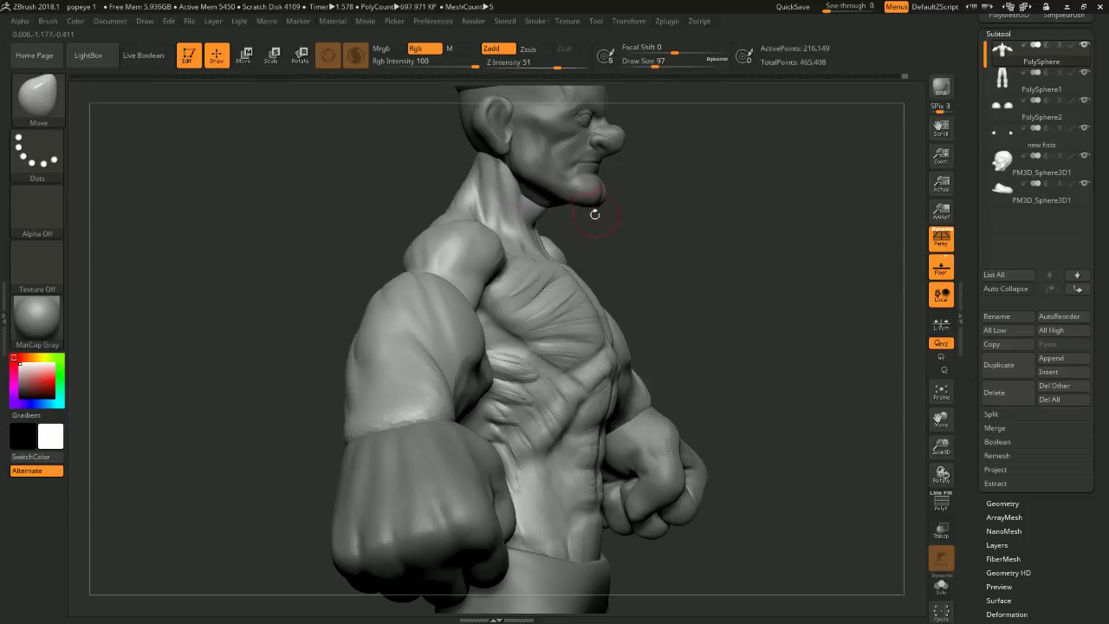
pyautogui.moveTo(573, 220); pyautogui.dragTo(537, 204)
pyautogui.moveTo(639, 190)
pyautogui.mouseDown()
pyautogui.moveTo(694, 196)
pyautogui.moveTo(650, 201)
pyautogui.mouseUp()
pyautogui.press('space')
pyautogui.moveTo(651, 200); pyautogui.dragTo(643, 201)
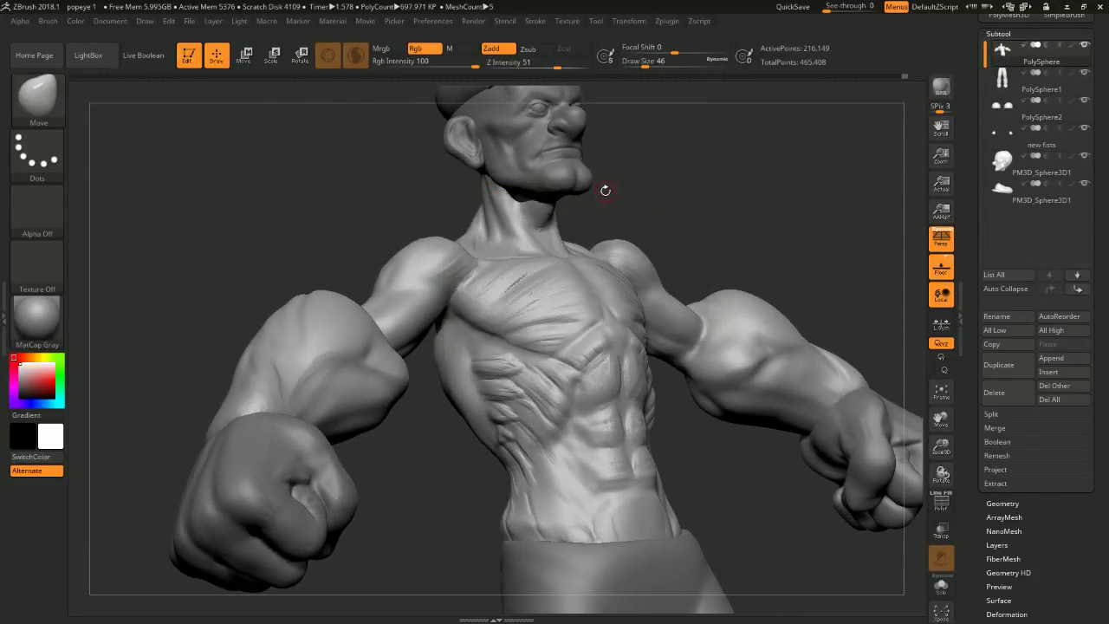
# - Switch to the ClayBuildup brush at draw size 101 and begin working the side of the neck
pyautogui.press('b')
pyautogui.press('c')
pyautogui.press('b')
pyautogui.press('space')
pyautogui.moveTo(601, 193)
pyautogui.mouseDown()
pyautogui.moveTo(521, 222)
pyautogui.moveTo(638, 184)
pyautogui.moveTo(683, 183)
pyautogui.moveTo(665, 205)
pyautogui.mouseUp()
pyautogui.press('space')
pyautogui.press('space')
pyautogui.press('space')
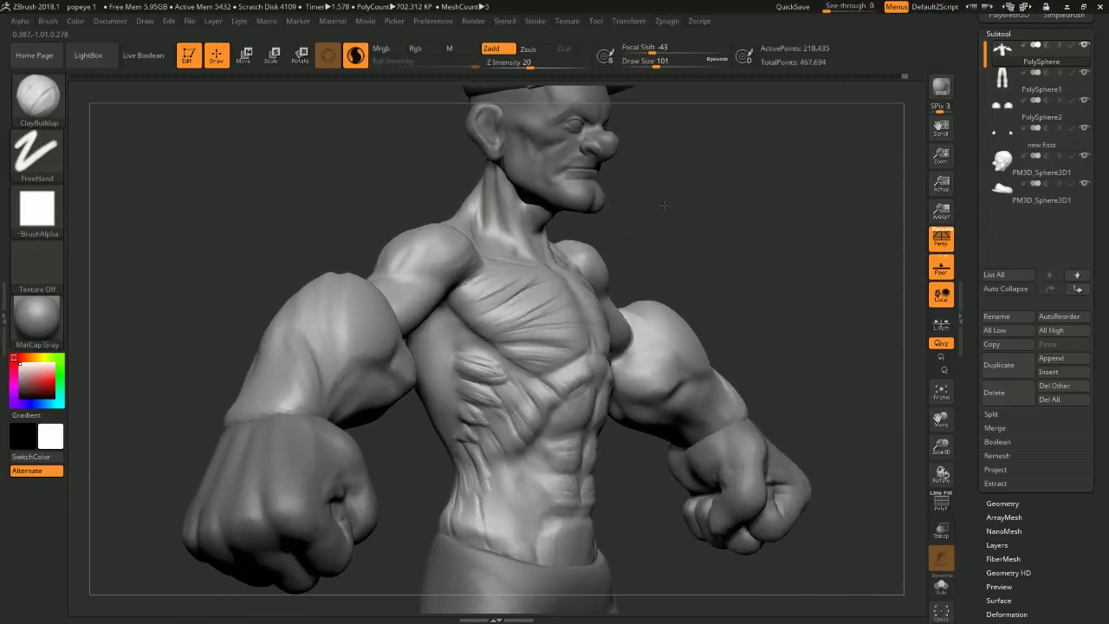
pyautogui.moveTo(552, 218)
pyautogui.keyDown('shift'); pyautogui.mouseDown()
pyautogui.moveTo(569, 220)
pyautogui.moveTo(598, 186)
pyautogui.mouseUp(); pyautogui.keyUp('shift')
# - Build up the long neck muscle below the jaw with ClayBuildup at draw size 104
pyautogui.press('space')
pyautogui.press('space')
pyautogui.moveTo(508, 189); pyautogui.dragTo(511, 189)
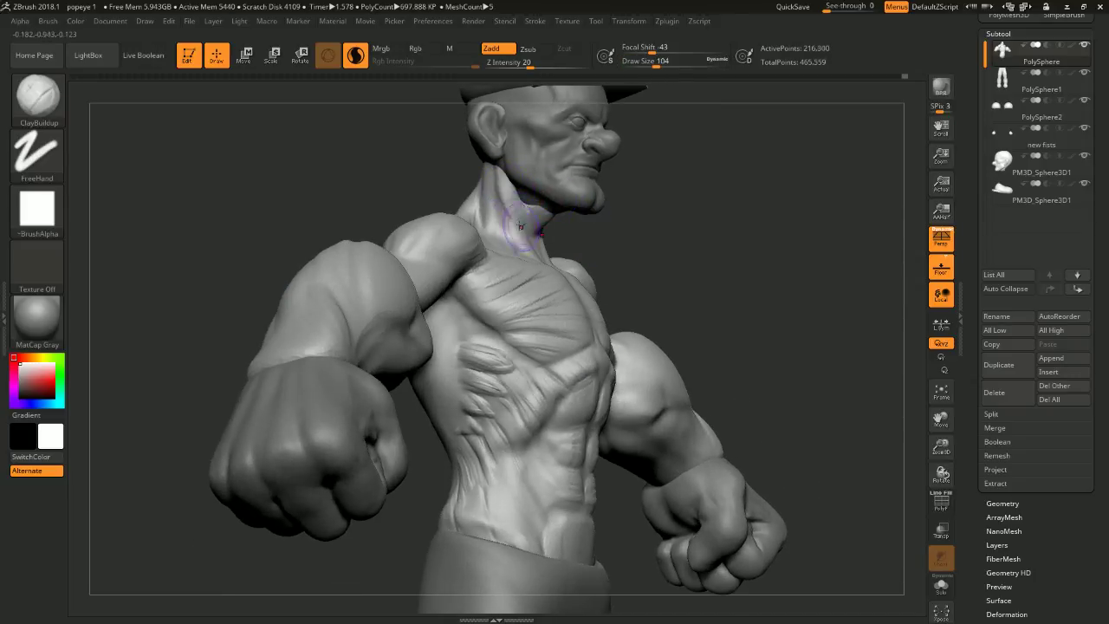
pyautogui.moveTo(503, 195); pyautogui.dragTo(513, 221)
# - Smooth the front of the neck and add ClayBuildup detail beneath the chin at draw size 65
pyautogui.moveTo(728, 186); pyautogui.dragTo(649, 192)
pyautogui.moveTo(567, 207)
pyautogui.keyDown('shift'); pyautogui.mouseDown()
pyautogui.moveTo(633, 198)
pyautogui.moveTo(575, 217)
pyautogui.moveTo(559, 242)
pyautogui.mouseUp(); pyautogui.keyUp('shift')
pyautogui.press('space')
pyautogui.click(553, 239)
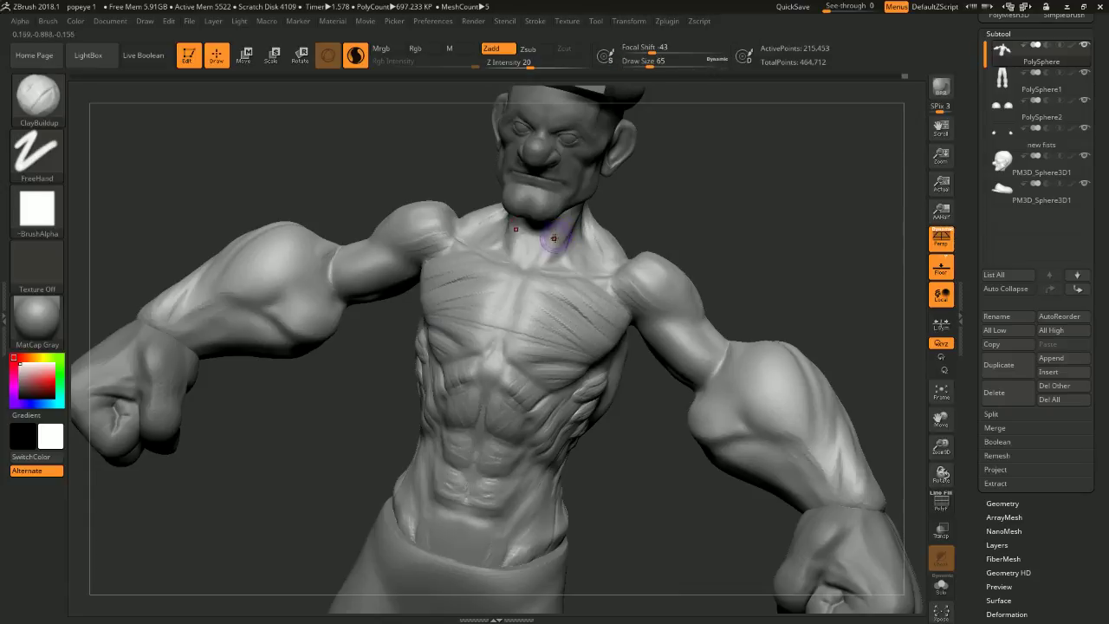
pyautogui.moveTo(615, 208)
pyautogui.mouseDown()
pyautogui.moveTo(570, 224)
pyautogui.moveTo(620, 236)
pyautogui.mouseUp()
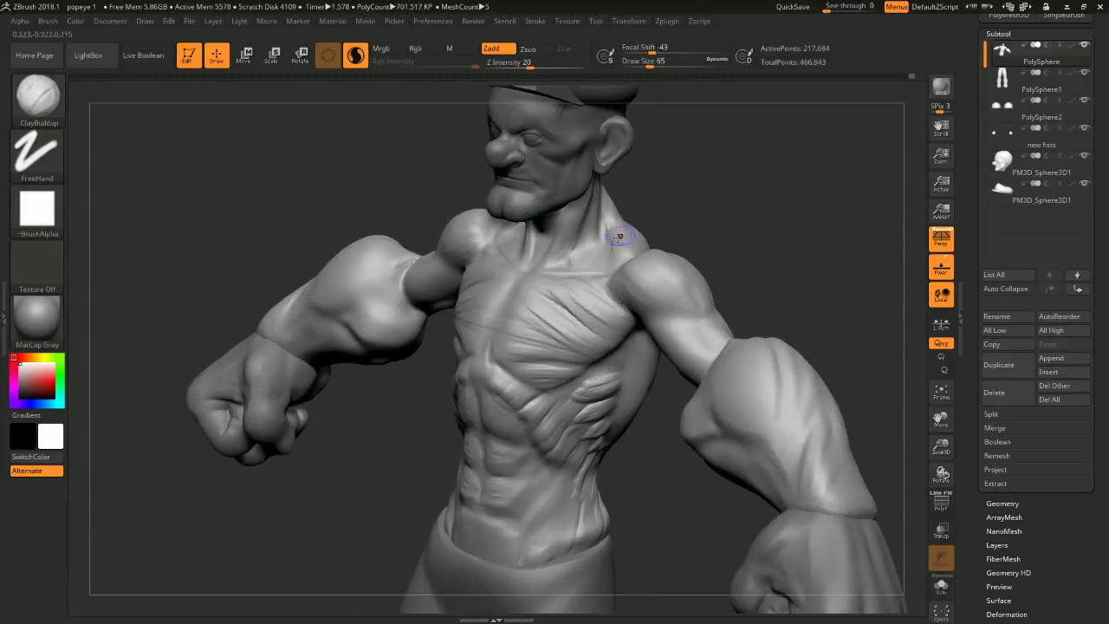
# - Sculpt and smooth the base of the neck above the collarbone with ClayBuildup at draw size 62
pyautogui.press('space')
pyautogui.click(579, 234)
pyautogui.moveTo(565, 258)
pyautogui.mouseDown()
pyautogui.moveTo(584, 220)
pyautogui.moveTo(567, 246)
pyautogui.mouseUp()
pyautogui.press('shift')
pyautogui.press('space')
pyautogui.press('space')
pyautogui.click(572, 245)
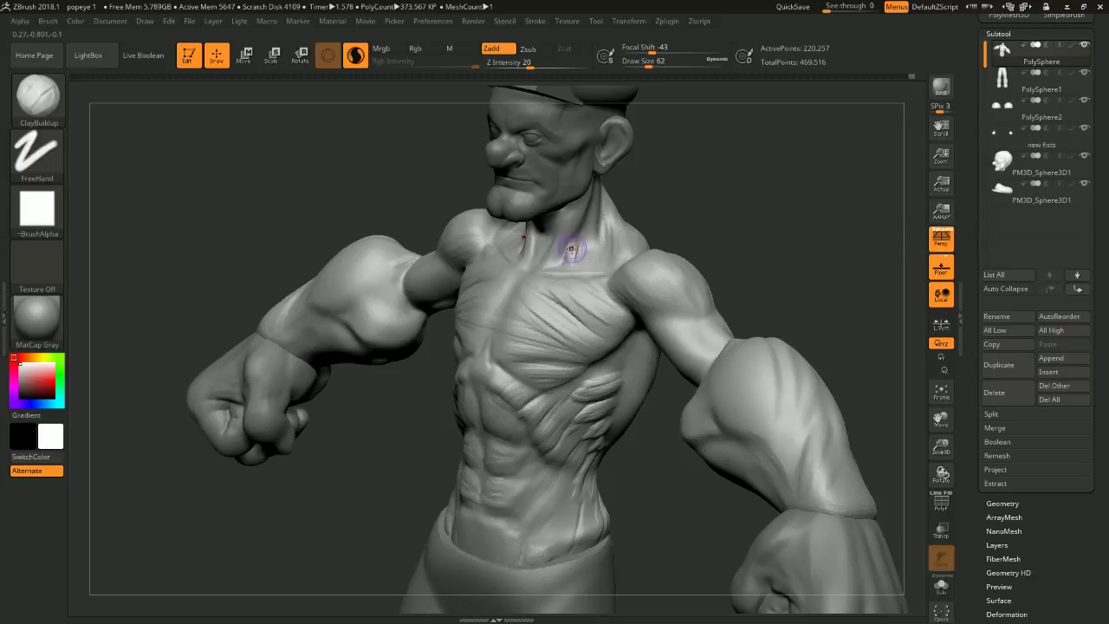
# - Define the hollow between the neck muscle and collarbone with ClayBuildup and smoothing
pyautogui.moveTo(681, 188); pyautogui.dragTo(680, 223)
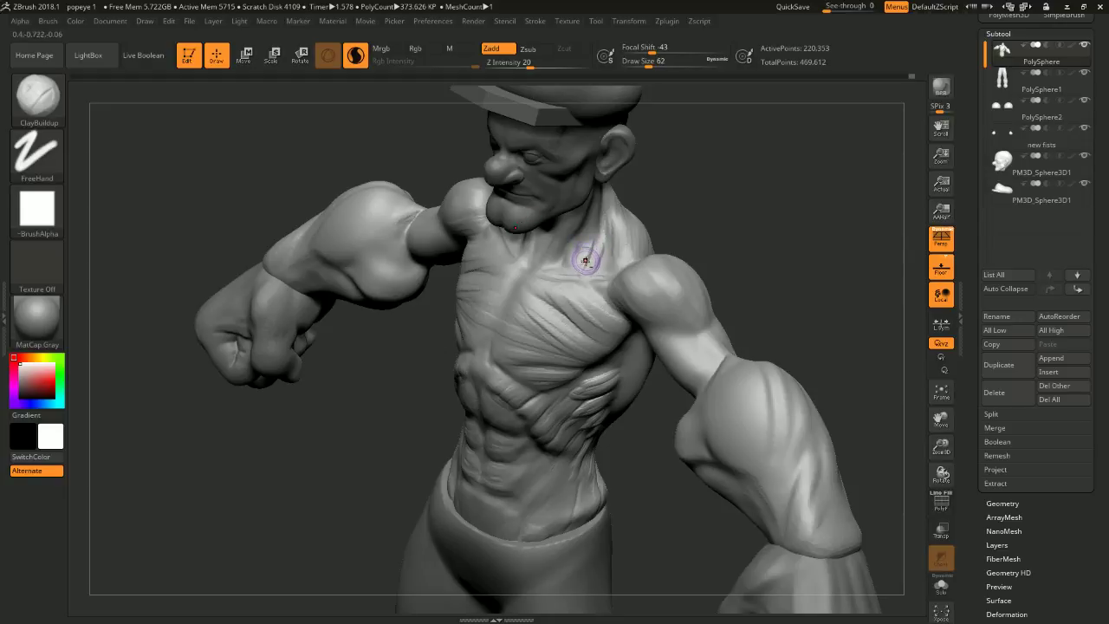
pyautogui.moveTo(584, 266); pyautogui.dragTo(598, 243)
pyautogui.press('shift')
pyautogui.moveTo(660, 184); pyautogui.dragTo(668, 208)
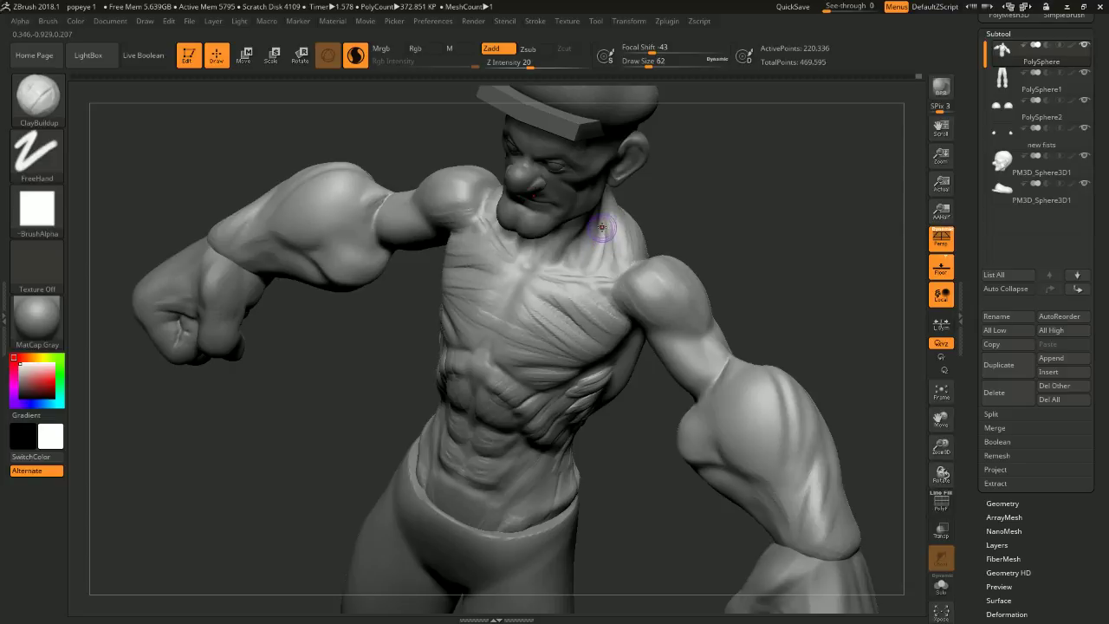
# - Build up the trapezius between neck and shoulder with ClayBuildup, enlarging it to draw size 94, and smooth the result
pyautogui.moveTo(607, 249); pyautogui.dragTo(597, 269)
pyautogui.moveTo(598, 229); pyautogui.dragTo(610, 260)
pyautogui.moveTo(682, 210)
pyautogui.mouseDown()
pyautogui.moveTo(668, 190)
pyautogui.moveTo(714, 178)
pyautogui.moveTo(701, 211)
pyautogui.moveTo(672, 227)
pyautogui.mouseUp()
pyautogui.rightClick(701, 210)
pyautogui.moveTo(600, 229); pyautogui.dragTo(608, 243)
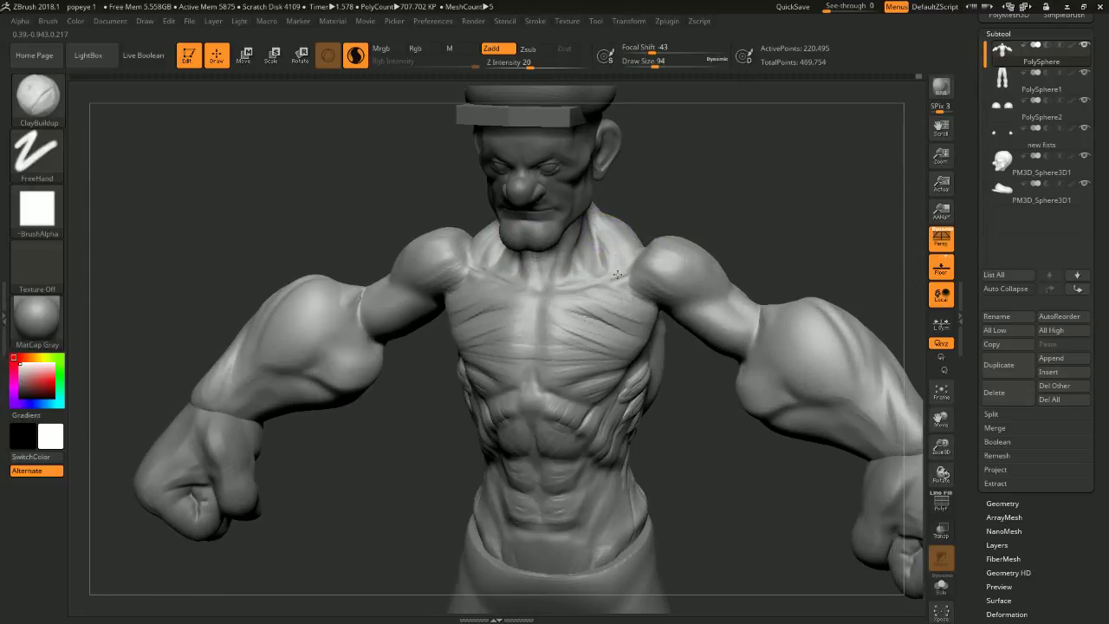
pyautogui.moveTo(649, 213)
pyautogui.keyDown('shift'); pyautogui.mouseDown()
pyautogui.moveTo(696, 210)
pyautogui.moveTo(702, 177)
pyautogui.moveTo(739, 208)
pyautogui.mouseUp(); pyautogui.keyUp('shift')
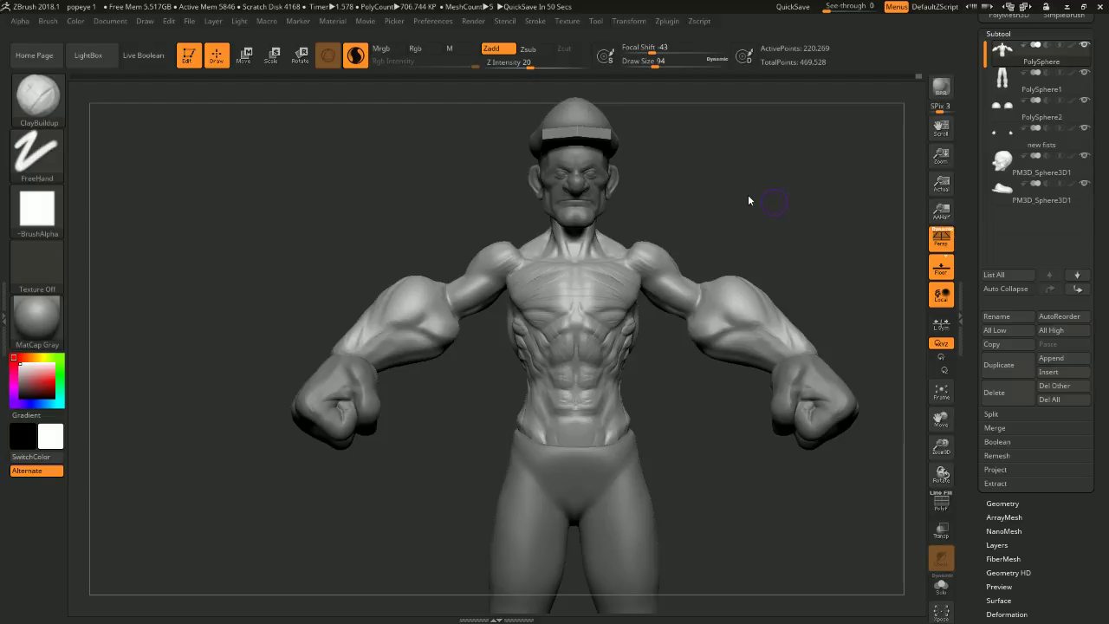
pyautogui.moveTo(701, 161); pyautogui.dragTo(723, 229)
# - Select the head subtool and switch to the Move brush at draw size 51
pyautogui.keyDown('alt'); pyautogui.click(535, 227); pyautogui.keyUp('alt')
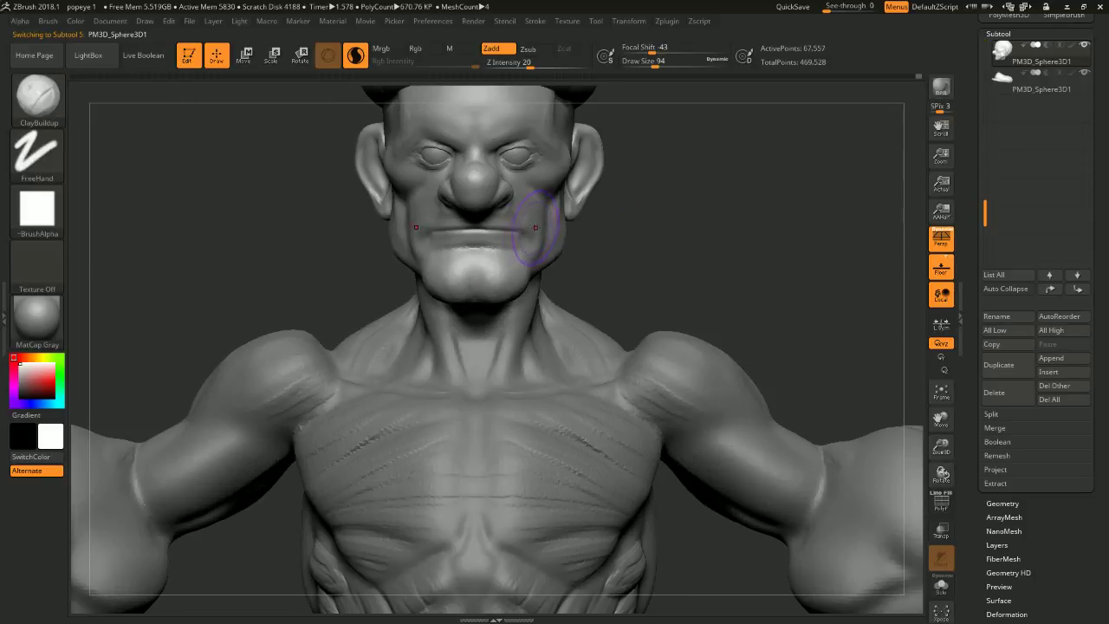
pyautogui.press('b')
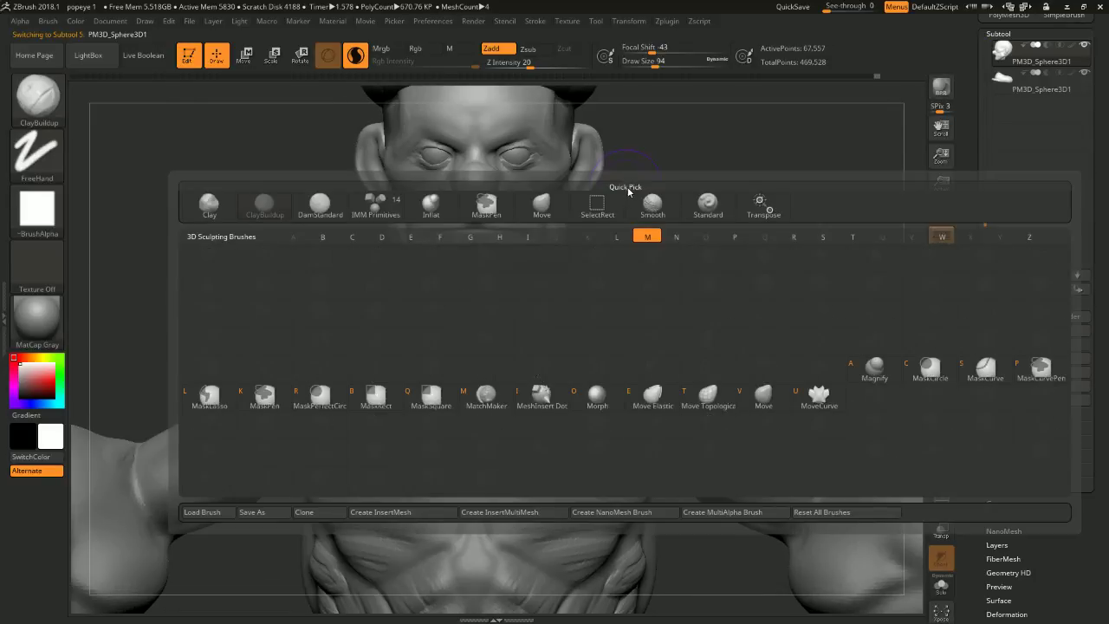
pyautogui.press('m')
pyautogui.press('v')
pyautogui.moveTo(636, 206)
pyautogui.mouseDown()
pyautogui.moveTo(636, 230)
pyautogui.moveTo(676, 222)
pyautogui.moveTo(617, 214)
pyautogui.moveTo(681, 216)
pyautogui.moveTo(641, 226)
pyautogui.moveTo(624, 221)
pyautogui.moveTo(657, 208)
pyautogui.moveTo(699, 218)
pyautogui.mouseUp()
pyautogui.press('s')
pyautogui.click(606, 213)
pyautogui.hotkey('ctrl', 'shift')
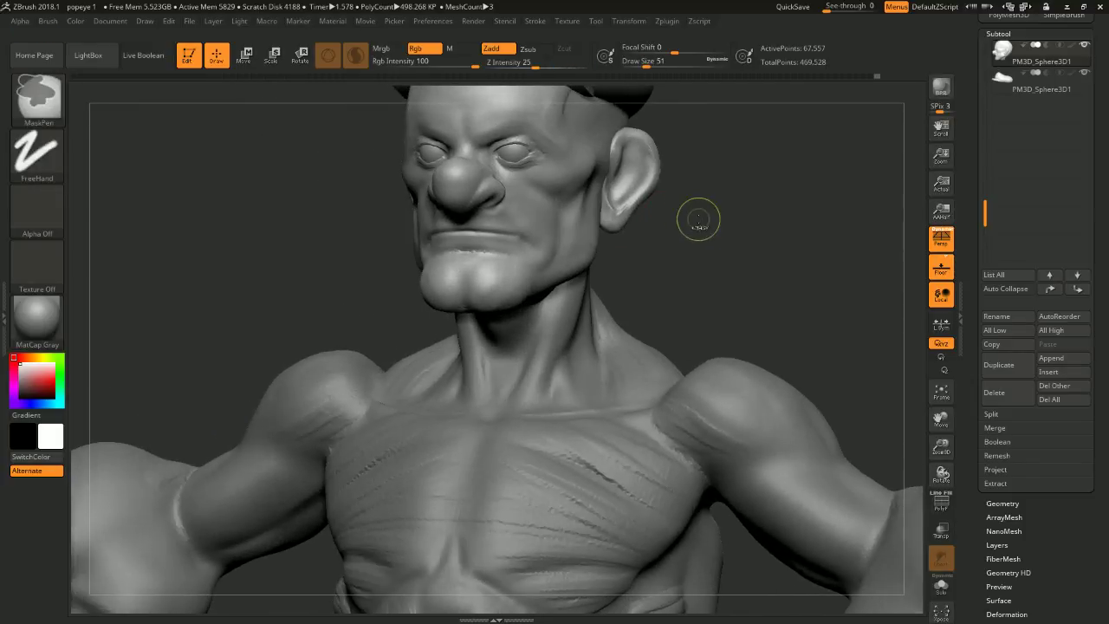
# - Switch to ClayBuildup at draw size 25 and build up the area between the nose and upper lip
pyautogui.moveTo(728, 173)
pyautogui.mouseDown()
pyautogui.moveTo(748, 230)
pyautogui.moveTo(632, 228)
pyautogui.moveTo(708, 240)
pyautogui.moveTo(705, 250)
pyautogui.moveTo(683, 243)
pyautogui.moveTo(691, 227)
pyautogui.mouseUp()
pyautogui.hotkey('ctrl', 'shift')
pyautogui.press('space')
pyautogui.press('space')
pyautogui.moveTo(691, 227)
pyautogui.mouseDown()
pyautogui.moveTo(674, 229)
pyautogui.moveTo(685, 249)
pyautogui.moveTo(692, 228)
pyautogui.moveTo(707, 242)
pyautogui.moveTo(678, 235)
pyautogui.mouseUp()
pyautogui.press('b')
pyautogui.press('c')
pyautogui.press('b')
pyautogui.moveTo(482, 231)
pyautogui.mouseDown()
pyautogui.moveTo(599, 245)
pyautogui.moveTo(642, 201)
pyautogui.mouseUp()
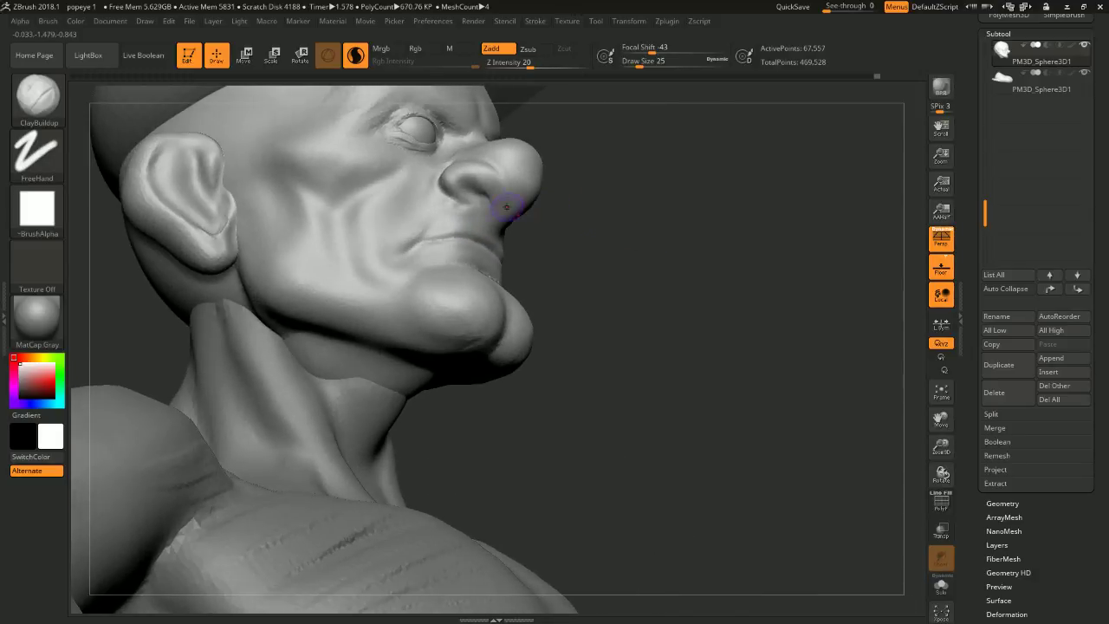
pyautogui.moveTo(515, 188)
pyautogui.mouseDown()
pyautogui.moveTo(495, 178)
pyautogui.moveTo(496, 204)
pyautogui.moveTo(496, 170)
pyautogui.mouseUp()
pyautogui.moveTo(555, 204)
pyautogui.mouseDown()
pyautogui.moveTo(581, 223)
pyautogui.moveTo(589, 208)
pyautogui.mouseUp()
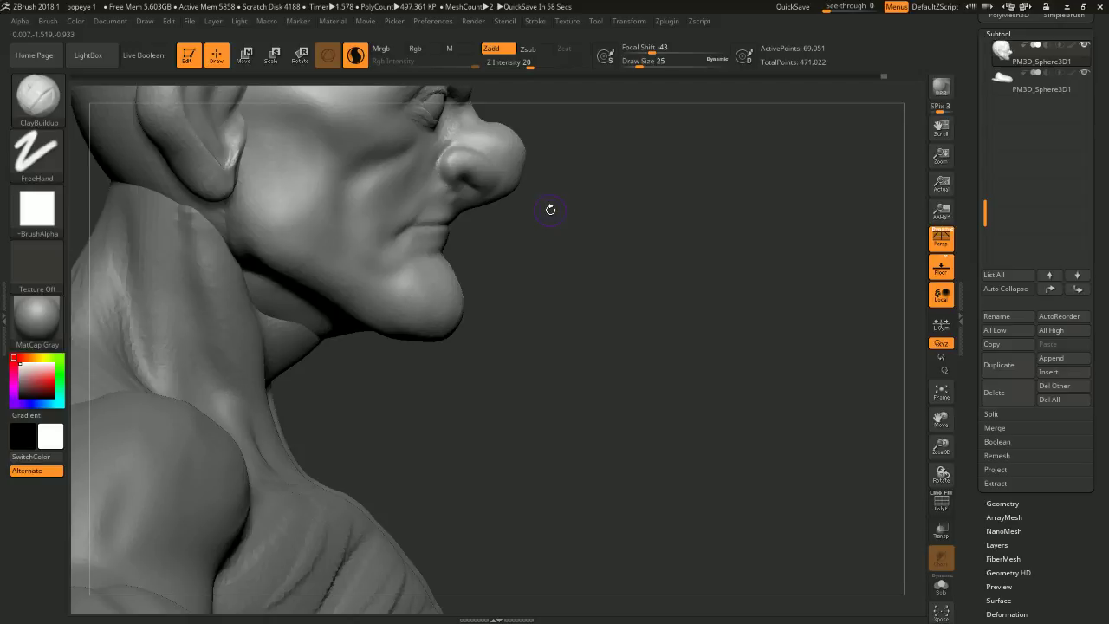
pyautogui.moveTo(602, 309)
pyautogui.mouseDown()
pyautogui.moveTo(572, 265)
pyautogui.moveTo(599, 236)
pyautogui.moveTo(587, 262)
pyautogui.moveTo(584, 233)
pyautogui.mouseUp()
# - Sculpt the lips with ClayBuildup at draw size 20 and smooth around the mouth corner
pyautogui.press('space')
pyautogui.press('space')
pyautogui.click(494, 225)
pyautogui.moveTo(504, 226)
pyautogui.mouseDown()
pyautogui.moveTo(416, 230)
pyautogui.moveTo(491, 216)
pyautogui.moveTo(443, 216)
pyautogui.moveTo(434, 237)
pyautogui.moveTo(397, 243)
pyautogui.moveTo(488, 246)
pyautogui.moveTo(456, 241)
pyautogui.mouseUp()
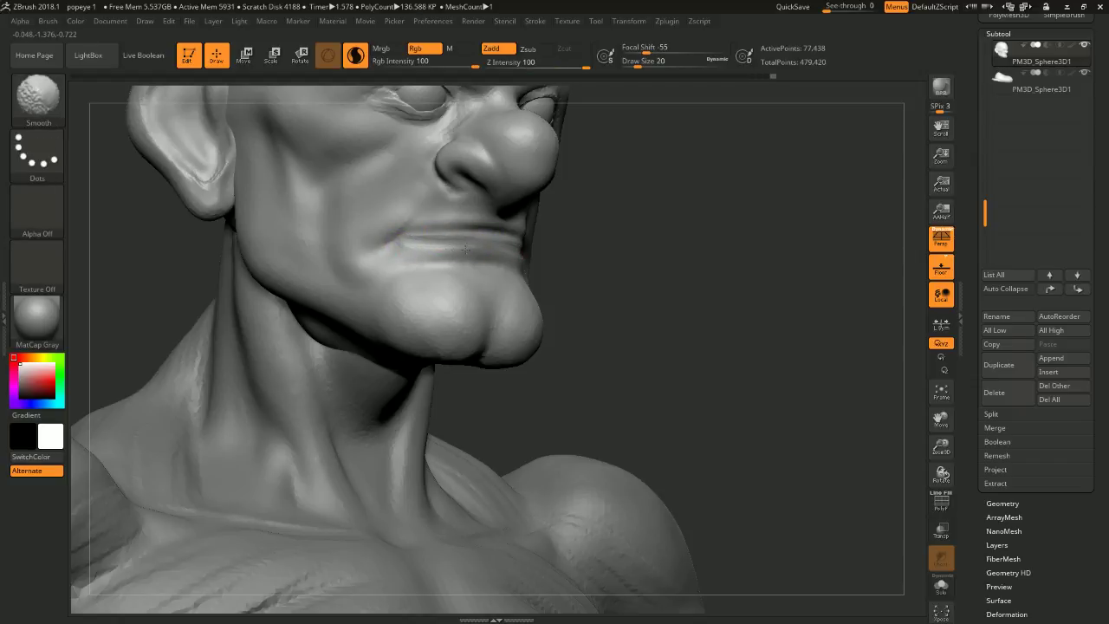
pyautogui.keyDown('shift'); pyautogui.moveTo(379, 256); pyautogui.dragTo(408, 239); pyautogui.keyUp('shift')
pyautogui.press('shift')
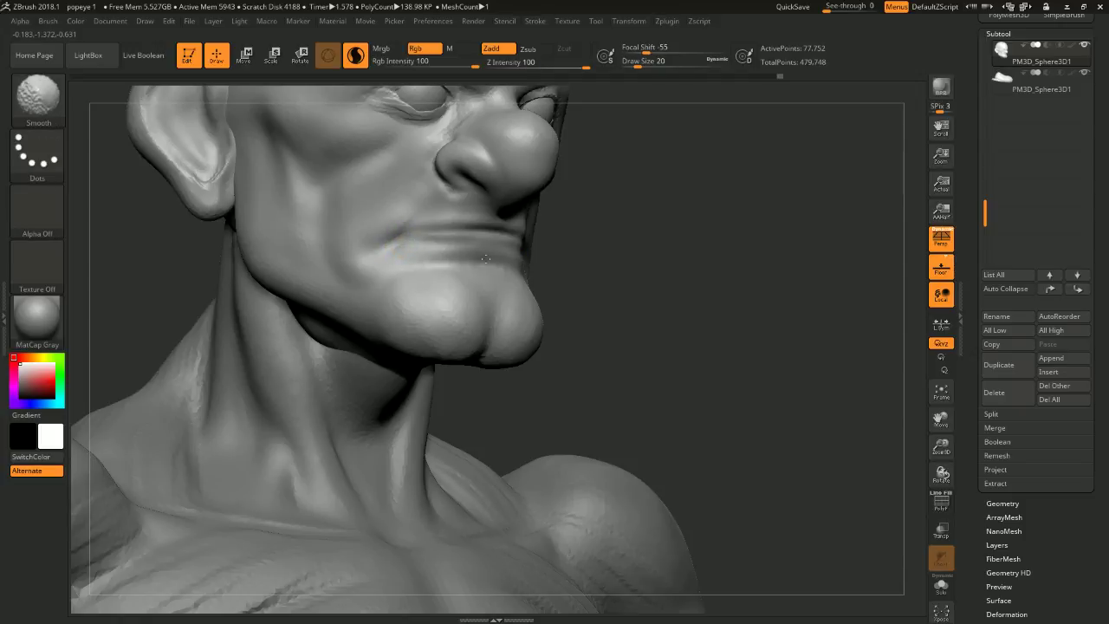
# - Smooth the area below the lower lip and across the chin
pyautogui.moveTo(606, 291)
pyautogui.mouseDown()
pyautogui.moveTo(649, 303)
pyautogui.moveTo(717, 279)
pyautogui.moveTo(685, 231)
pyautogui.moveTo(679, 361)
pyautogui.moveTo(676, 325)
pyautogui.mouseUp()
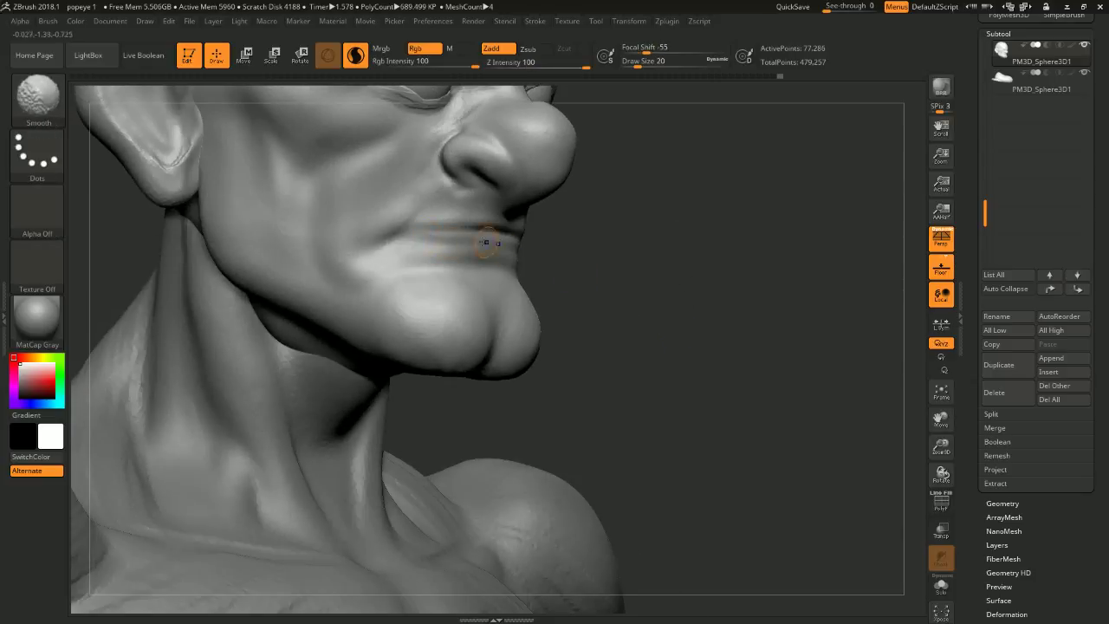
pyautogui.moveTo(584, 248)
pyautogui.mouseDown()
pyautogui.moveTo(718, 265)
pyautogui.moveTo(547, 243)
pyautogui.moveTo(500, 279)
pyautogui.mouseUp()
pyautogui.press('shift')
pyautogui.keyDown('shift'); pyautogui.moveTo(412, 340); pyautogui.dragTo(498, 315); pyautogui.keyUp('shift')
pyautogui.moveTo(628, 348)
pyautogui.mouseDown()
pyautogui.moveTo(653, 329)
pyautogui.moveTo(638, 247)
pyautogui.moveTo(656, 246)
pyautogui.moveTo(636, 235)
pyautogui.moveTo(642, 249)
pyautogui.mouseUp()
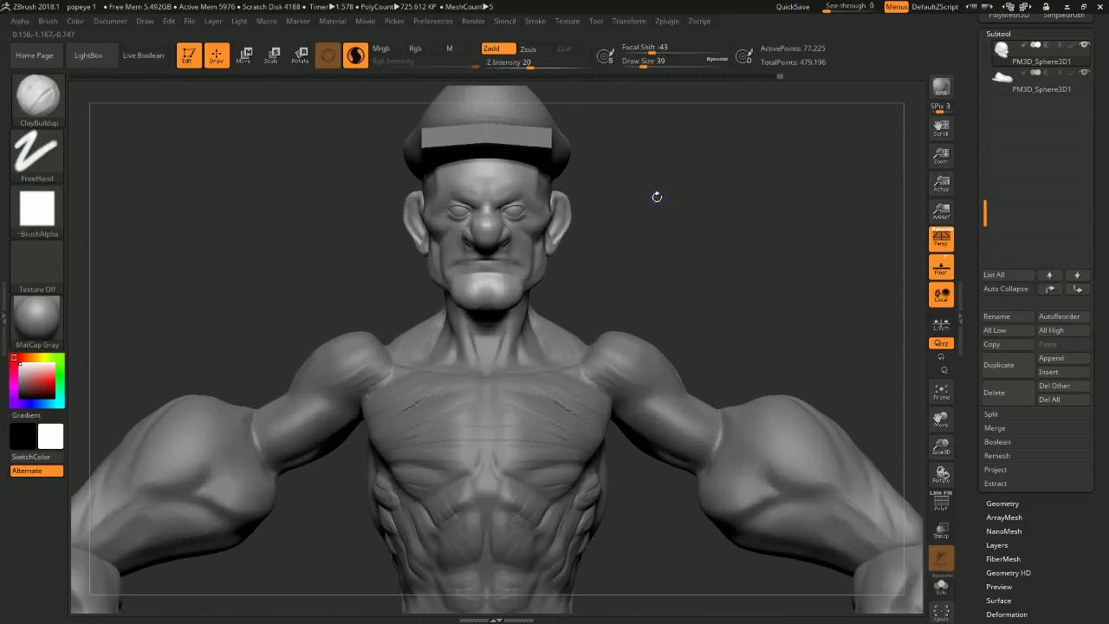
# - Try to build up and smooth the eyelids and outer eye corners
pyautogui.keyDown('alt'); pyautogui.moveTo(582, 231); pyautogui.dragTo(711, 203); pyautogui.keyUp('alt')
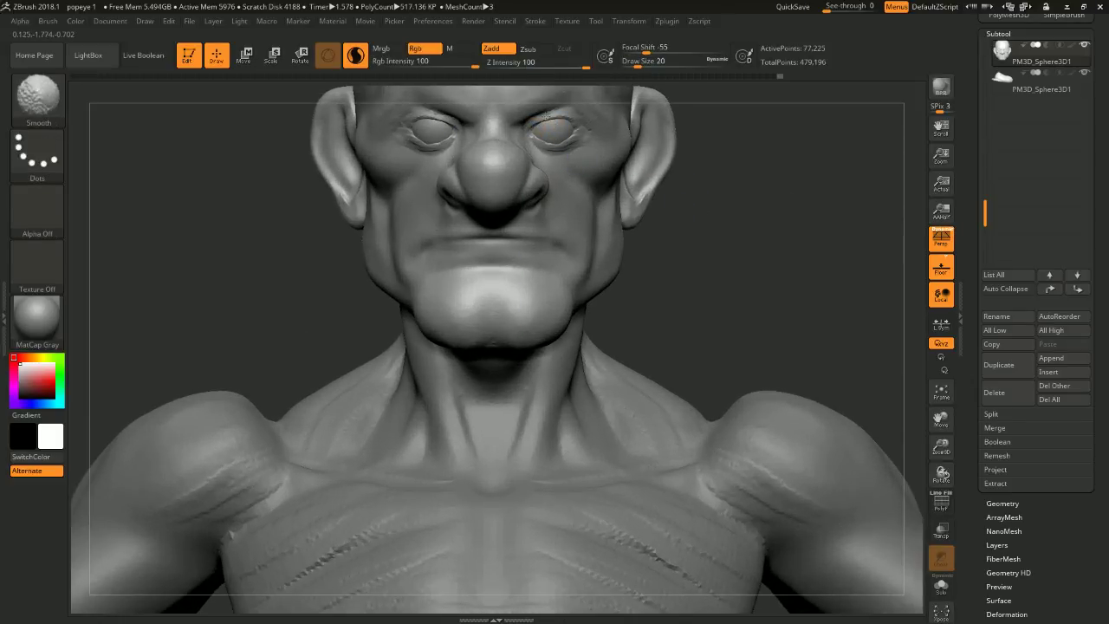
pyautogui.keyDown('shift'); pyautogui.moveTo(546, 117); pyautogui.dragTo(580, 132); pyautogui.keyUp('shift')
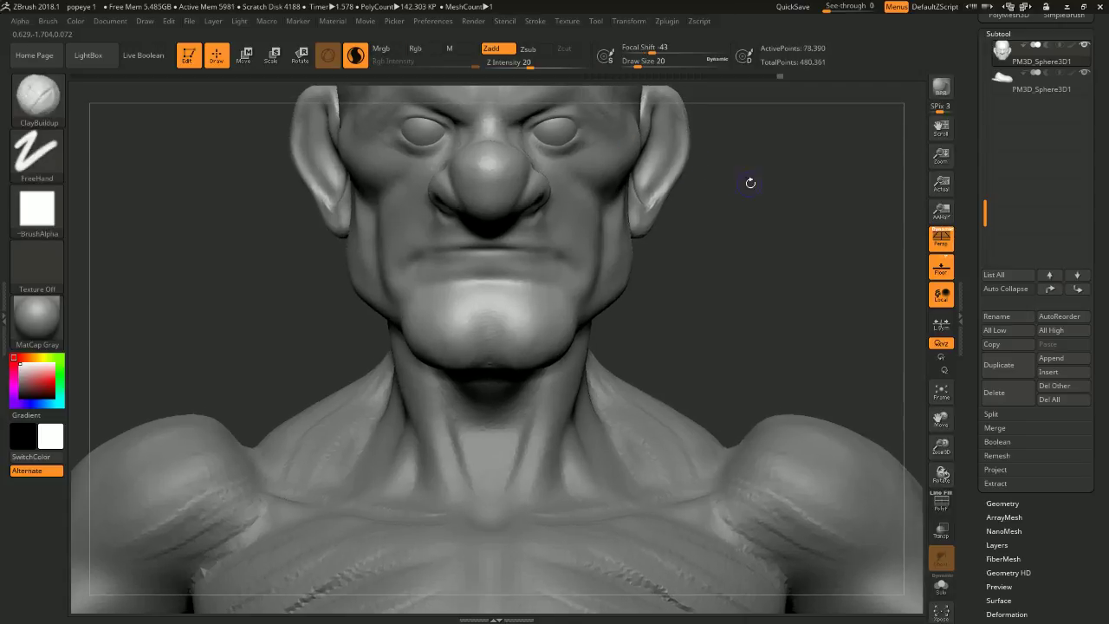
pyautogui.keyDown('alt'); pyautogui.moveTo(748, 181); pyautogui.dragTo(747, 145); pyautogui.keyUp('alt')
pyautogui.moveTo(726, 225); pyautogui.dragTo(728, 202)
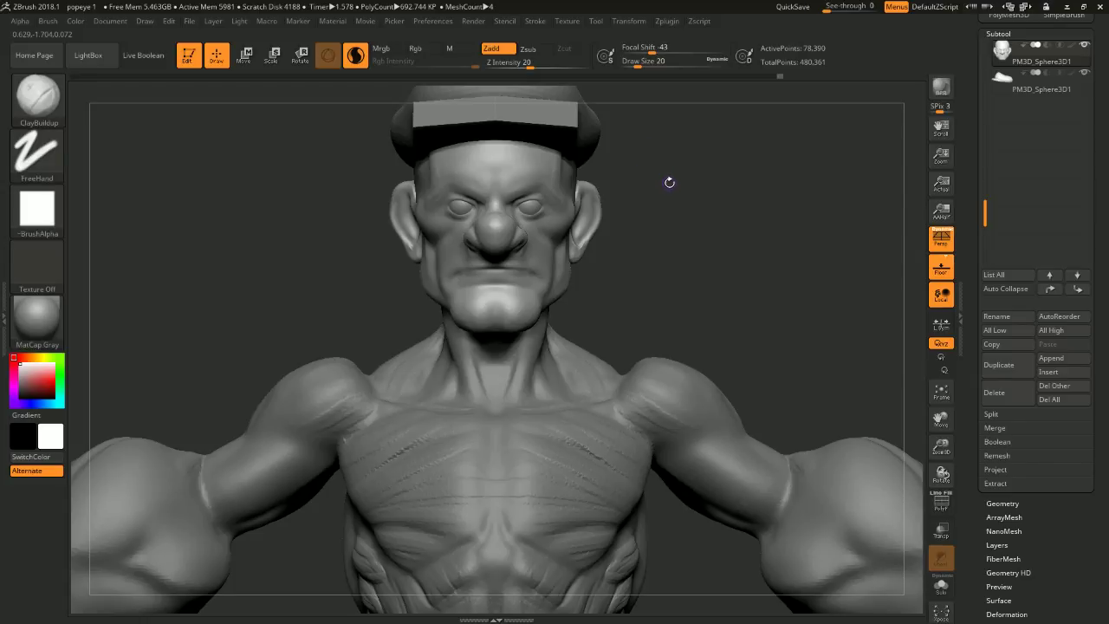
pyautogui.moveTo(680, 190)
pyautogui.mouseDown()
pyautogui.moveTo(693, 168)
pyautogui.moveTo(703, 203)
pyautogui.moveTo(684, 205)
pyautogui.mouseUp()
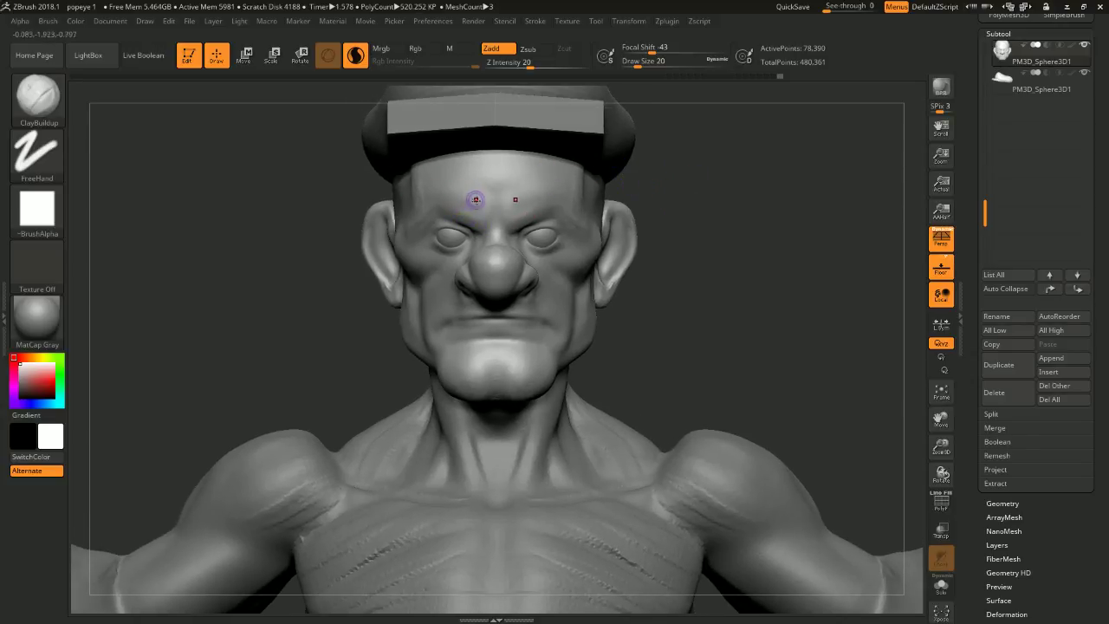
# - Reduce the brush draw size to 16 and isolate the eyeballs and ears polygroup
pyautogui.press('space')
pyautogui.moveTo(429, 187)
pyautogui.mouseDown()
pyautogui.moveTo(415, 201)
pyautogui.moveTo(425, 198)
pyautogui.mouseUp()
pyautogui.press('space')
pyautogui.moveTo(708, 182); pyautogui.dragTo(584, 181)
pyautogui.hotkey('ctrl', 'shift')
pyautogui.keyDown('ctrl'); pyautogui.keyDown('shift'); pyautogui.click(452, 237); pyautogui.keyUp('shift'); pyautogui.keyUp('ctrl')
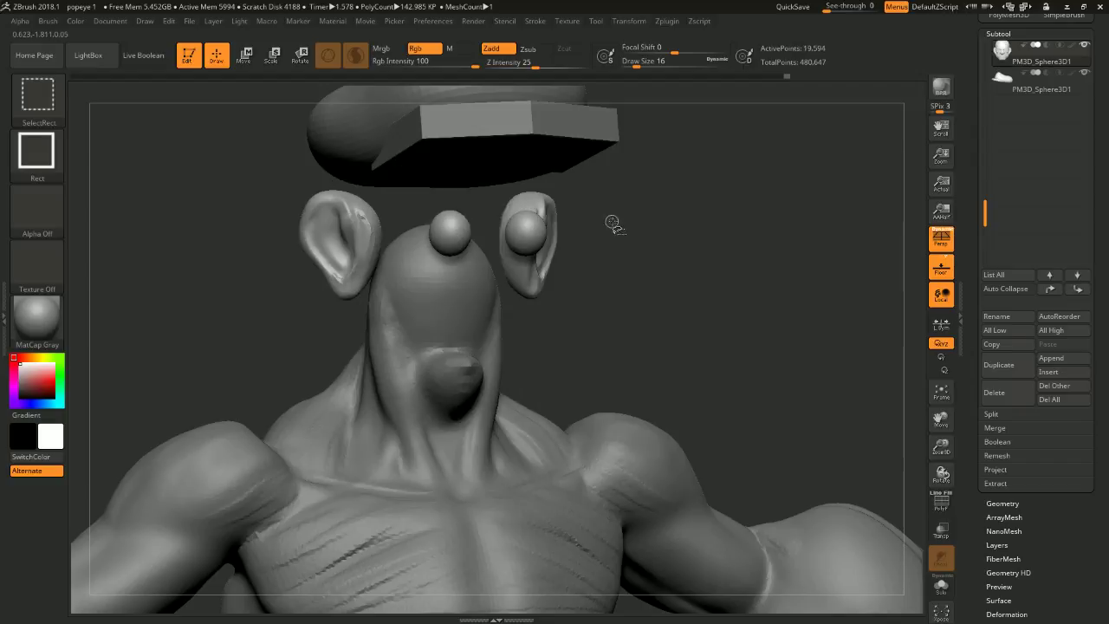
pyautogui.click(941, 586)
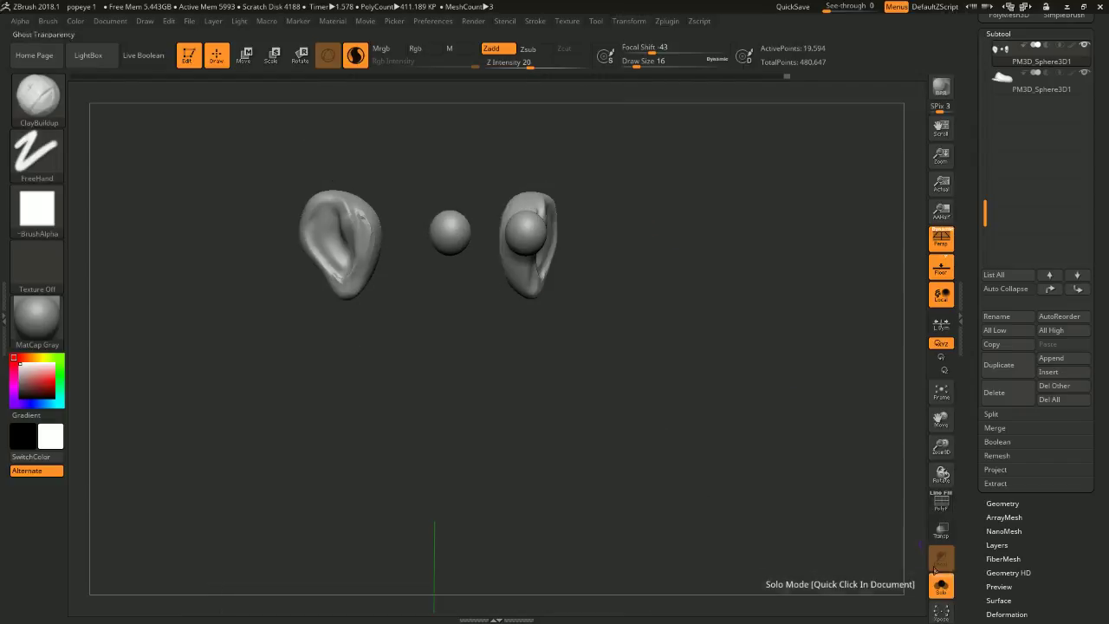
pyautogui.click(941, 586)
# - Display the polygroups with polyframe, unhide the whole head and undo the recent eyelid edits
pyautogui.click(941, 503)
pyautogui.press('f')
pyautogui.moveTo(820, 424); pyautogui.dragTo(693, 303)
pyautogui.keyDown('ctrl'); pyautogui.keyDown('shift'); pyautogui.click(747, 312); pyautogui.keyUp('shift'); pyautogui.keyUp('ctrl')
pyautogui.hotkey('ctrl', 'z')
pyautogui.hotkey('ctrl', 'z')
pyautogui.hotkey('ctrl', 'z')
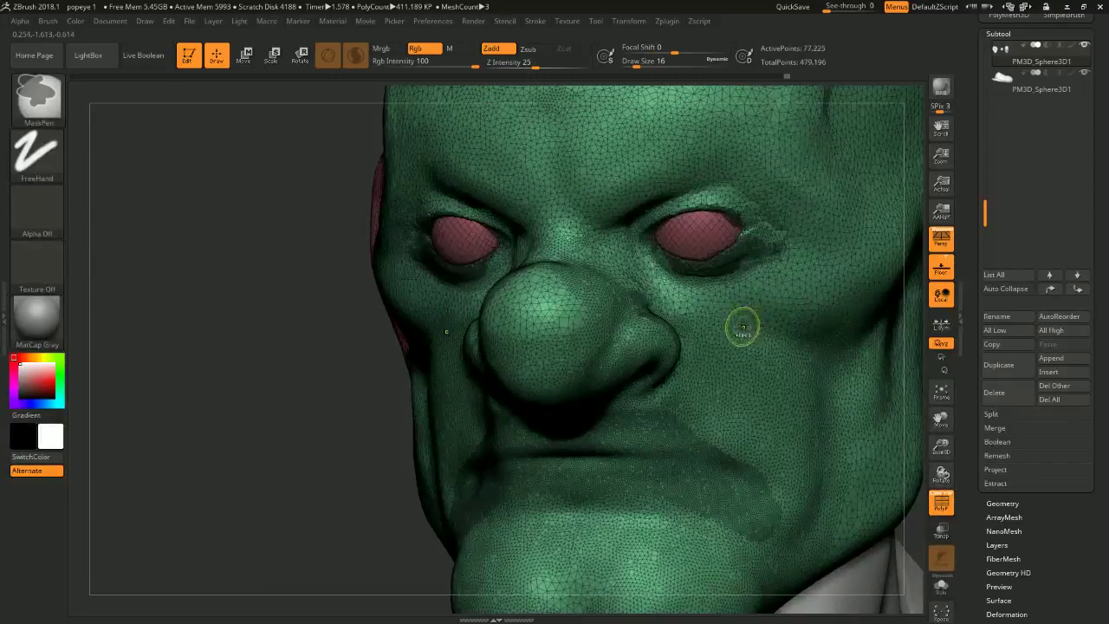
pyautogui.hotkey('ctrl', 'shift', 'z')
pyautogui.hotkey('ctrl', 'shift', 'z')
pyautogui.hotkey('ctrl', 'z')
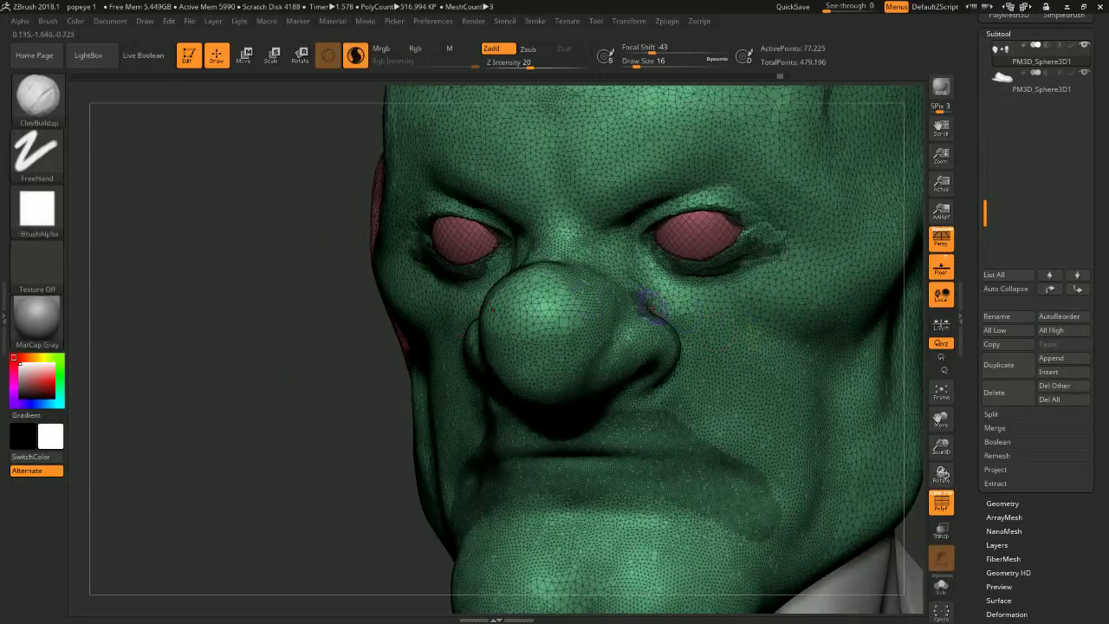
pyautogui.hotkey('ctrl', 'z')
# - Mask the eyeballs and ears by isolating their polygroup, restore the full head and turn polyframe off
pyautogui.keyDown('ctrl'); pyautogui.keyDown('shift'); pyautogui.click(459, 241); pyautogui.keyUp('shift'); pyautogui.keyUp('ctrl')
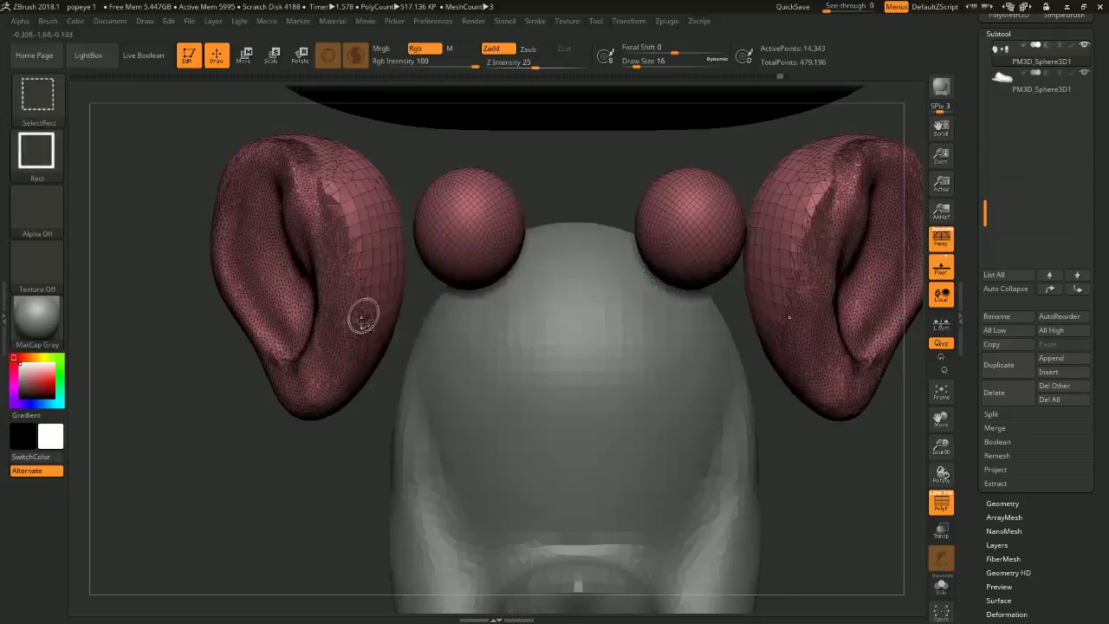
pyautogui.keyDown('ctrl'); pyautogui.keyDown('shift'); pyautogui.click(282, 453); pyautogui.keyUp('shift'); pyautogui.keyUp('ctrl')
pyautogui.keyDown('ctrl'); pyautogui.click(283, 499); pyautogui.keyUp('ctrl')
pyautogui.keyDown('ctrl'); pyautogui.click(280, 493); pyautogui.keyUp('ctrl')
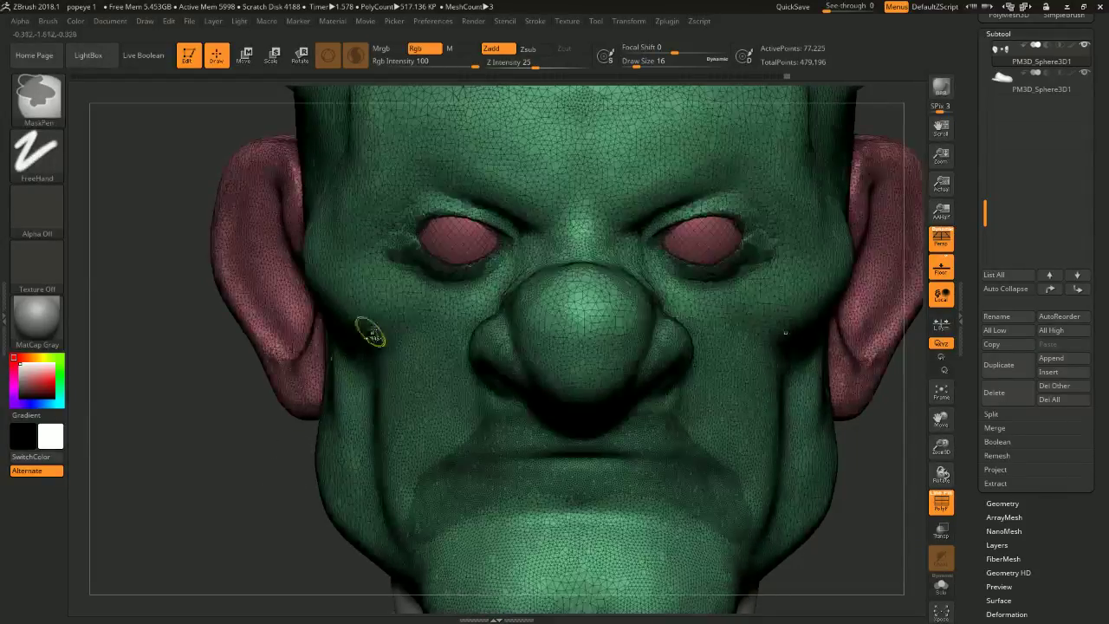
pyautogui.keyDown('ctrl'); pyautogui.keyDown('shift'); pyautogui.click(453, 248); pyautogui.keyUp('shift'); pyautogui.keyUp('ctrl')
pyautogui.keyDown('ctrl'); pyautogui.keyDown('shift'); pyautogui.click(290, 481); pyautogui.keyUp('shift'); pyautogui.keyUp('ctrl')
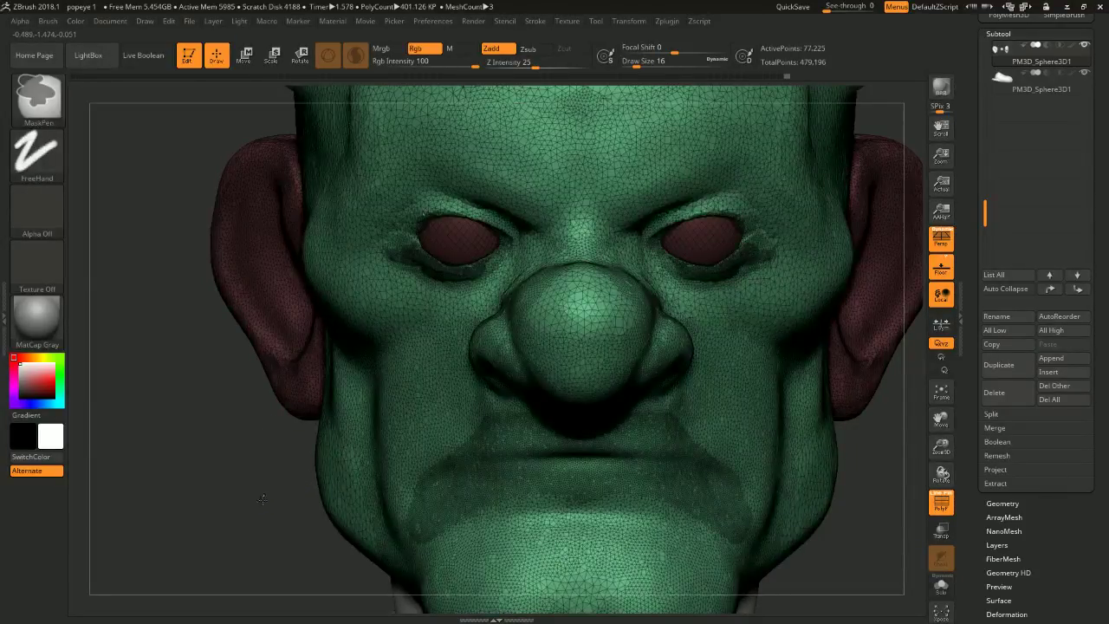
pyautogui.keyDown('ctrl'); pyautogui.click(269, 499); pyautogui.keyUp('ctrl')
pyautogui.keyDown('ctrl'); pyautogui.click(854, 540); pyautogui.keyUp('ctrl')
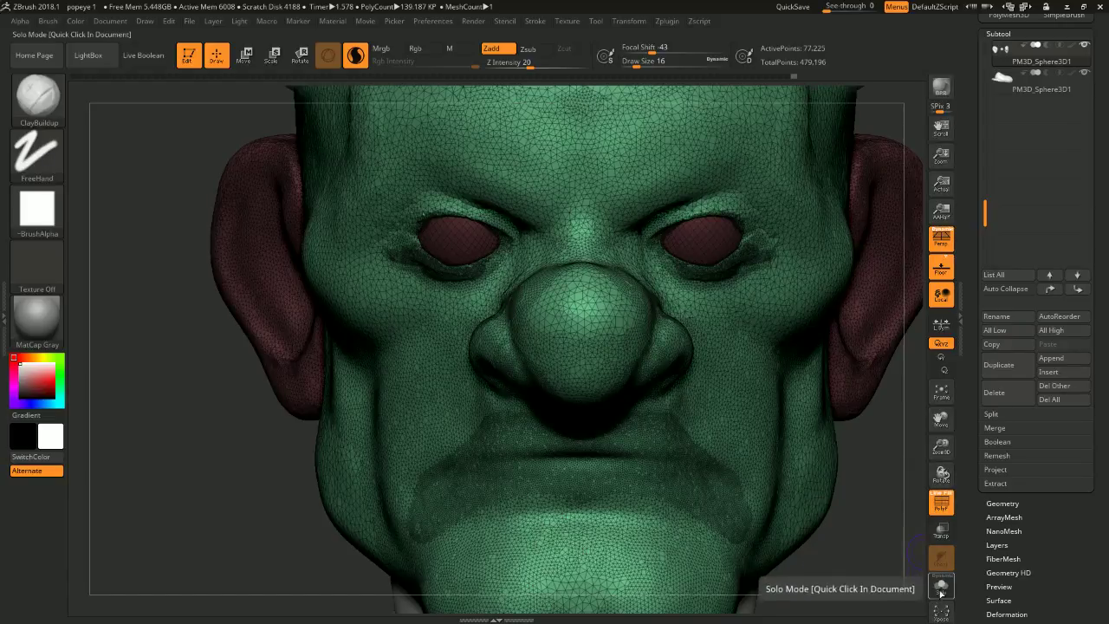
pyautogui.click(941, 503)
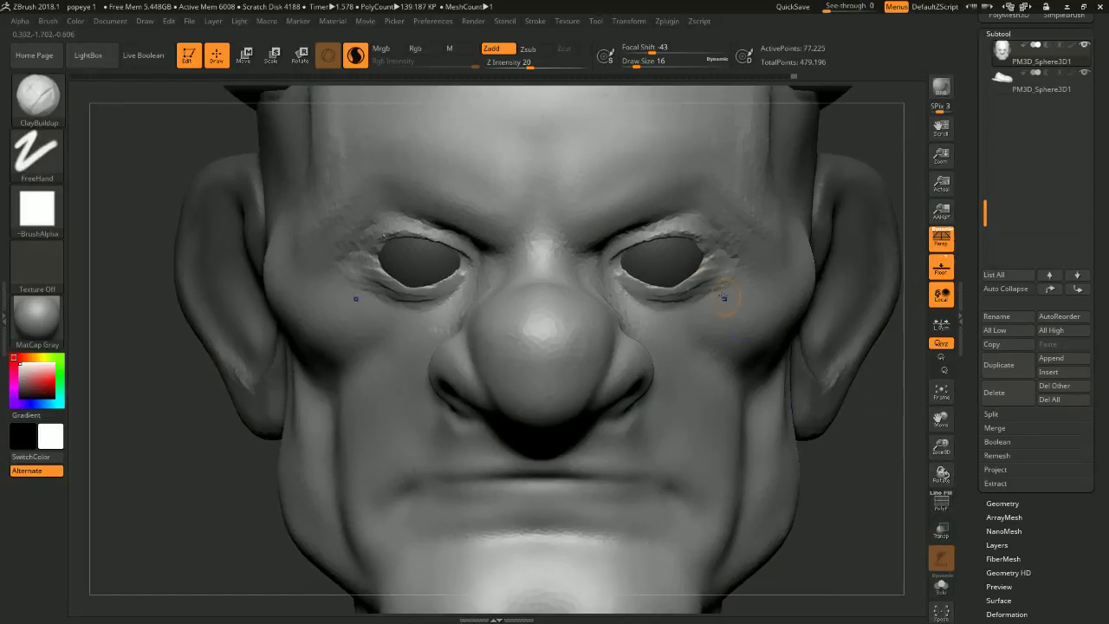
# - Smooth the rough skin around the eyes and build up the eyelids with ClayBuildup at draw size 16
pyautogui.press('shift')
pyautogui.moveTo(617, 255)
pyautogui.keyDown('shift'); pyautogui.mouseDown()
pyautogui.moveTo(666, 287)
pyautogui.moveTo(688, 279)
pyautogui.mouseUp(); pyautogui.keyUp('shift')
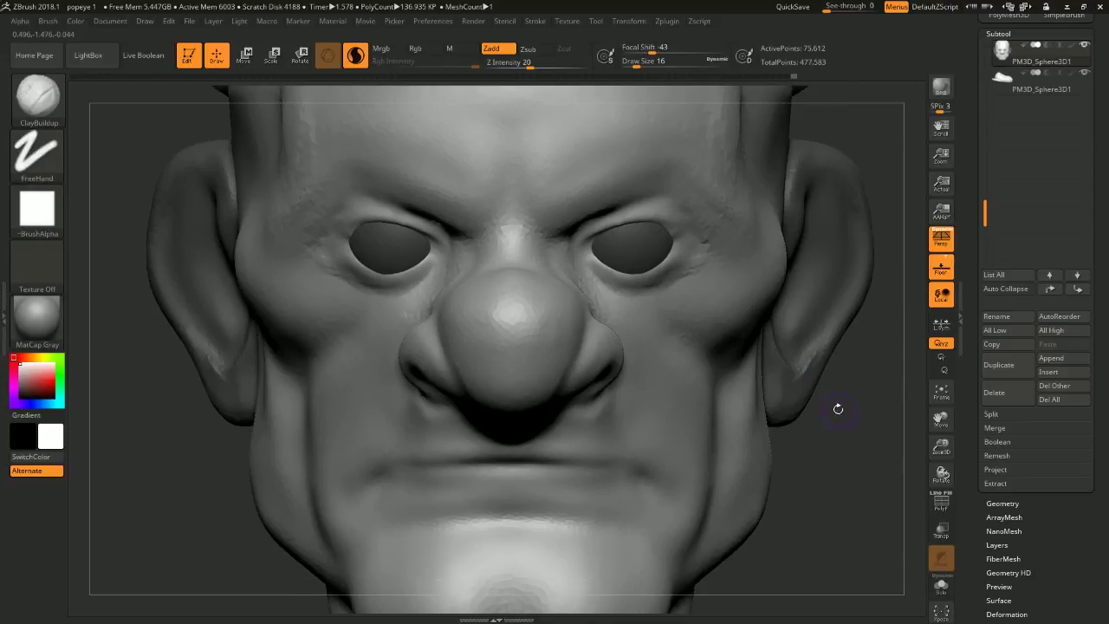
pyautogui.press('shift')
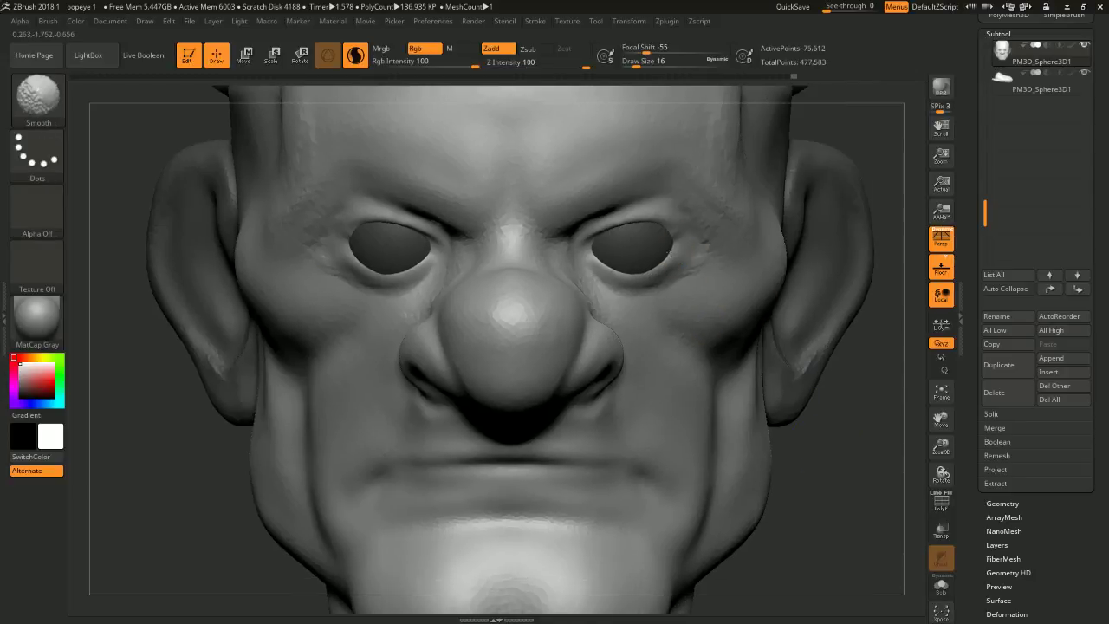
pyautogui.press('b')
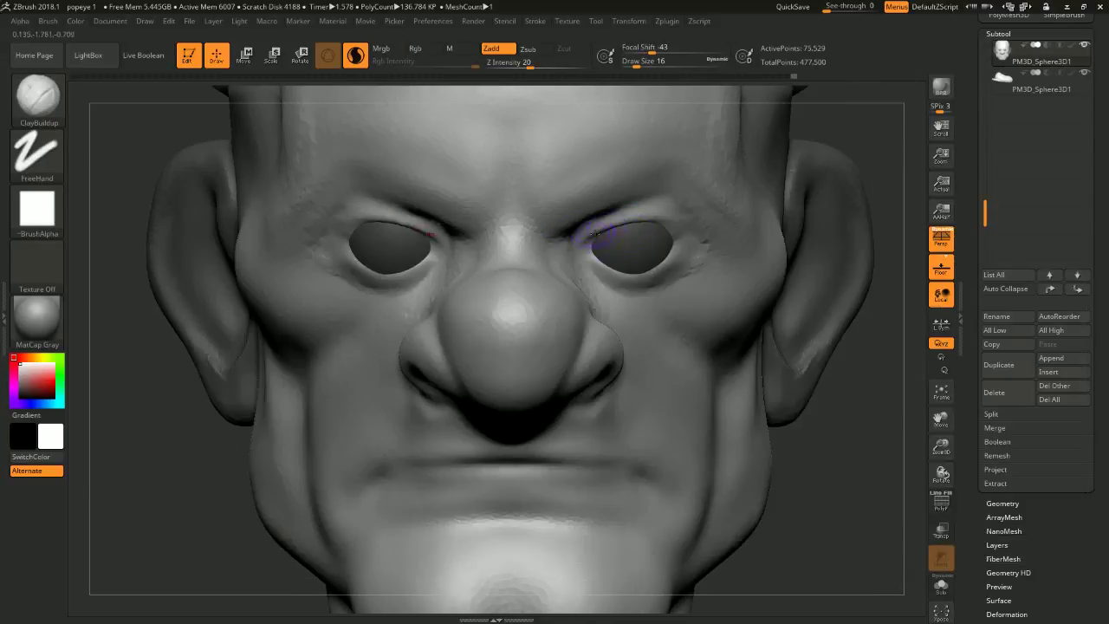
pyautogui.moveTo(582, 245)
pyautogui.mouseDown()
pyautogui.moveTo(575, 235)
pyautogui.moveTo(637, 216)
pyautogui.moveTo(692, 233)
pyautogui.moveTo(671, 225)
pyautogui.mouseUp()
pyautogui.moveTo(869, 330)
pyautogui.mouseDown()
pyautogui.moveTo(674, 305)
pyautogui.moveTo(656, 279)
pyautogui.mouseUp()
pyautogui.press('shift')
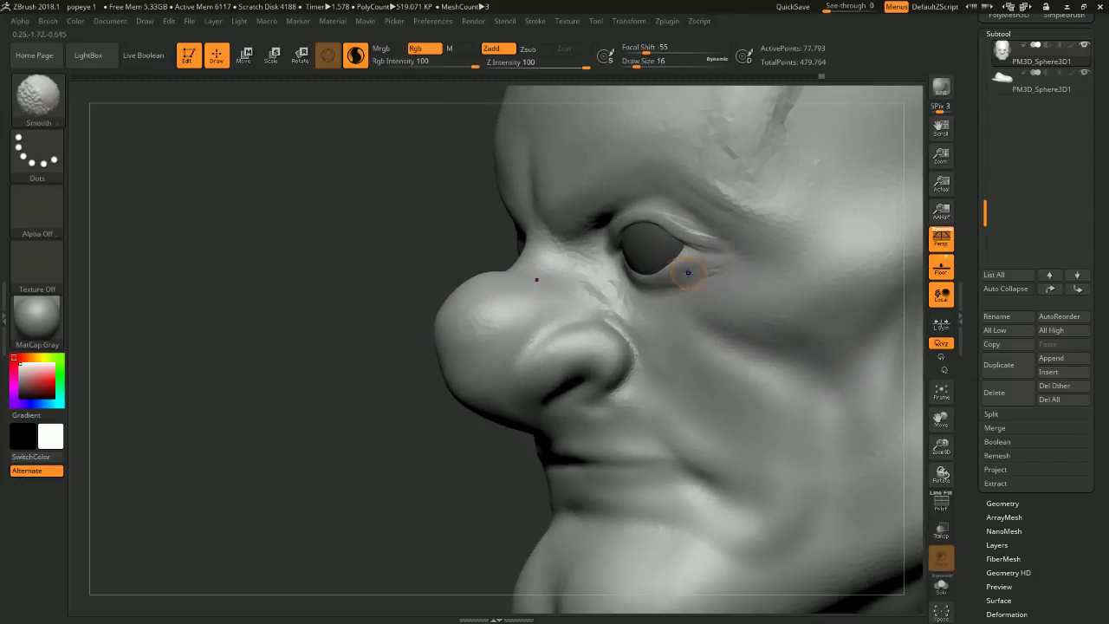
# - Smooth the lower eyelid and refine the inner eye corner beside the nose
pyautogui.moveTo(326, 381); pyautogui.dragTo(369, 381)
pyautogui.keyDown('shift'); pyautogui.moveTo(639, 275); pyautogui.dragTo(606, 289); pyautogui.keyUp('shift')
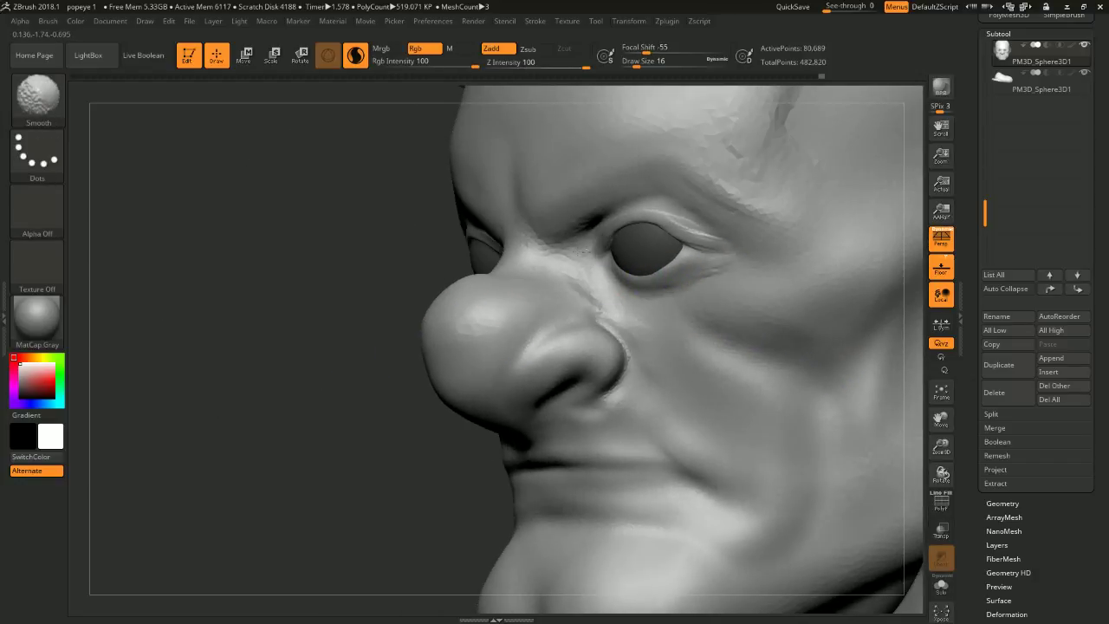
pyautogui.keyDown('shift'); pyautogui.moveTo(523, 281); pyautogui.dragTo(702, 319, button='right'); pyautogui.keyUp('shift')
pyautogui.moveTo(570, 246)
pyautogui.mouseDown()
pyautogui.moveTo(564, 257)
pyautogui.moveTo(571, 250)
pyautogui.moveTo(595, 275)
pyautogui.mouseUp()
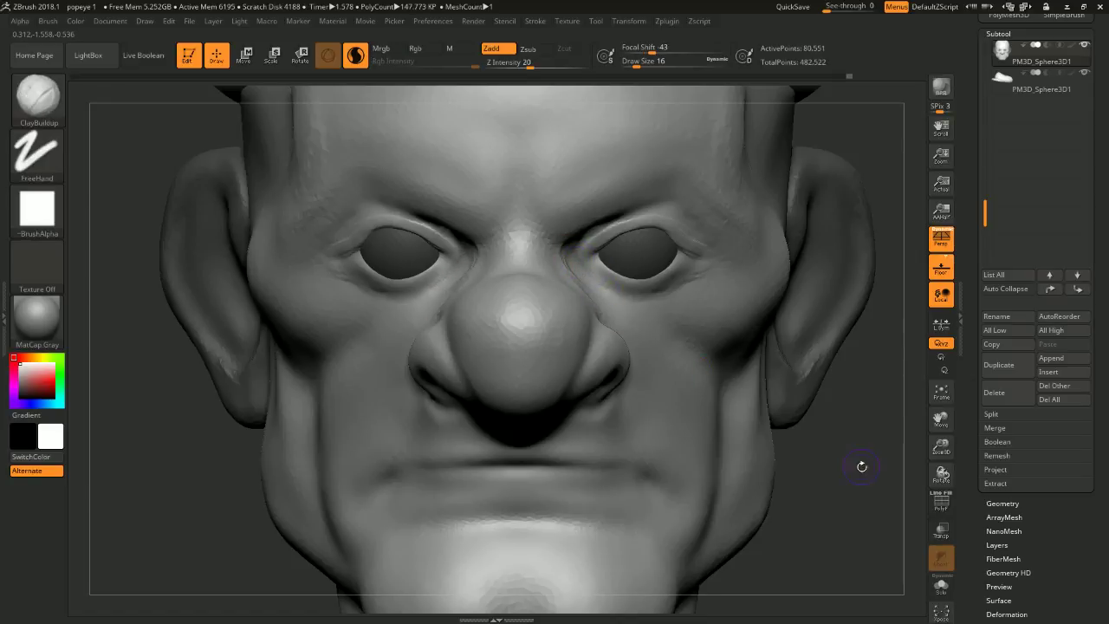
# - Sculpt the inner eye corner with ClayBuildup and smooth the nose bridge and the side of the nose
pyautogui.moveTo(861, 463); pyautogui.dragTo(620, 282)
pyautogui.moveTo(593, 239)
pyautogui.mouseDown()
pyautogui.moveTo(579, 253)
pyautogui.moveTo(575, 242)
pyautogui.mouseUp()
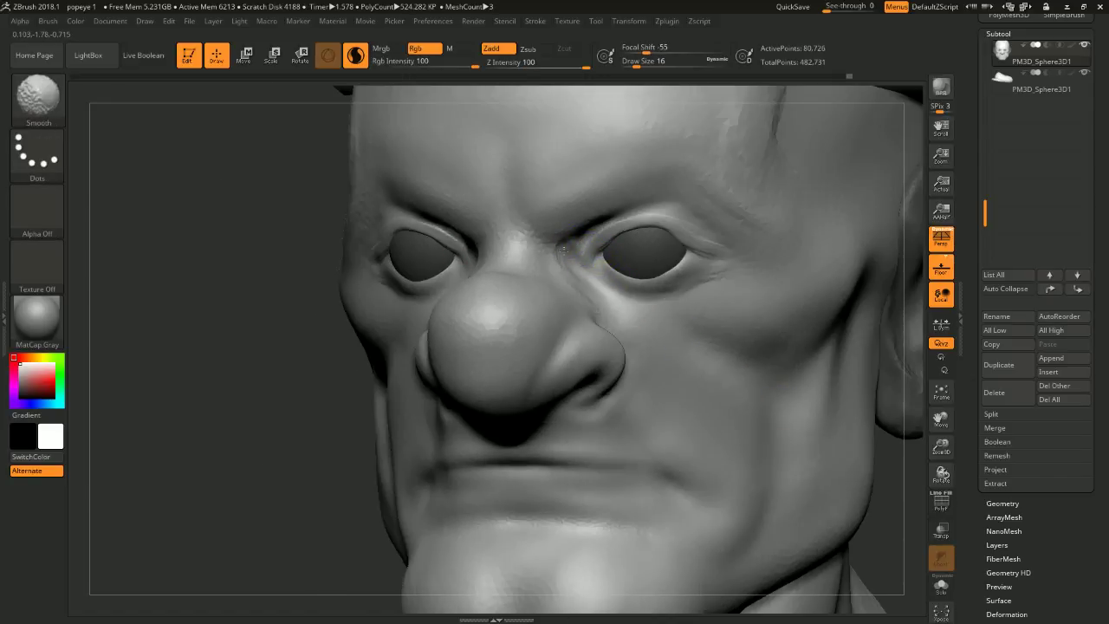
pyautogui.keyDown('shift'); pyautogui.moveTo(493, 234); pyautogui.dragTo(505, 214); pyautogui.keyUp('shift')
pyautogui.moveTo(293, 347)
pyautogui.mouseDown()
pyautogui.moveTo(842, 433)
pyautogui.moveTo(901, 468)
pyautogui.moveTo(853, 493)
pyautogui.moveTo(545, 317)
pyautogui.moveTo(597, 321)
pyautogui.moveTo(509, 284)
pyautogui.moveTo(568, 316)
pyautogui.moveTo(525, 280)
pyautogui.moveTo(262, 337)
pyautogui.mouseUp()
pyautogui.press('shift')
pyautogui.moveTo(535, 315)
pyautogui.keyDown('shift'); pyautogui.mouseDown()
pyautogui.moveTo(565, 302)
pyautogui.moveTo(623, 307)
pyautogui.mouseUp(); pyautogui.keyUp('shift')
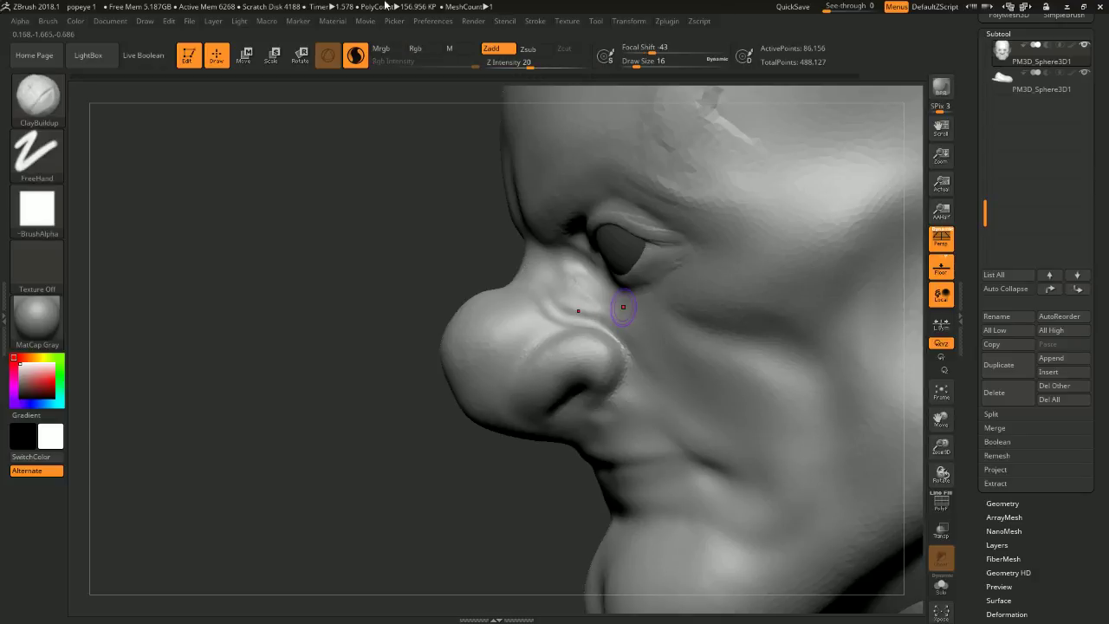
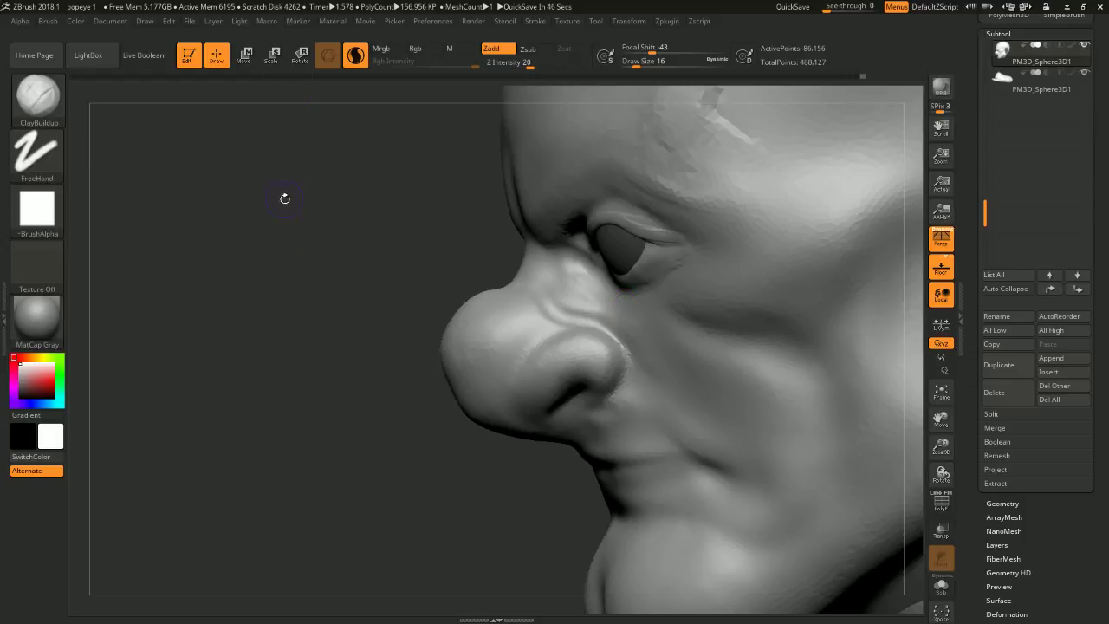
# - Switch to the Move brush at draw size 120 and adjust the jaw from the front
pyautogui.keyDown('shift'); pyautogui.moveTo(285, 199); pyautogui.dragTo(361, 246); pyautogui.keyUp('shift')
pyautogui.keyDown('alt'); pyautogui.moveTo(797, 453); pyautogui.dragTo(612, 124); pyautogui.keyUp('alt')
pyautogui.keyDown('alt'); pyautogui.moveTo(782, 376); pyautogui.dragTo(703, 169); pyautogui.keyUp('alt')
pyautogui.moveTo(810, 208); pyautogui.dragTo(805, 318)
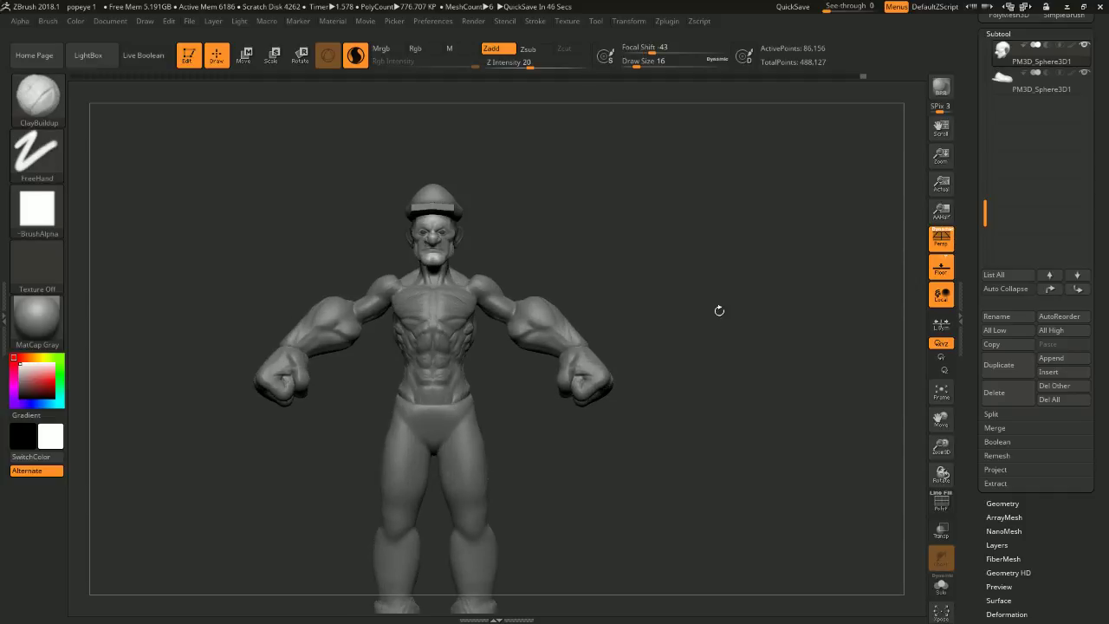
pyautogui.moveTo(634, 186)
pyautogui.keyDown('alt'); pyautogui.mouseDown()
pyautogui.moveTo(696, 272)
pyautogui.moveTo(629, 262)
pyautogui.moveTo(606, 320)
pyautogui.mouseUp(); pyautogui.keyUp('alt')
pyautogui.press('space')
pyautogui.click(591, 252)
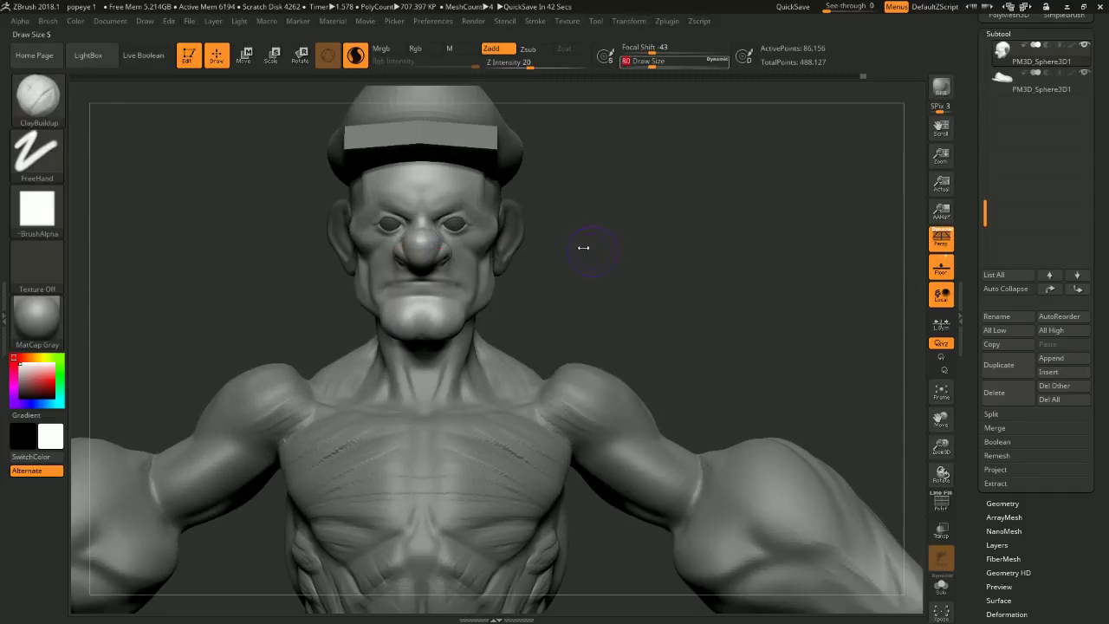
pyautogui.press('b')
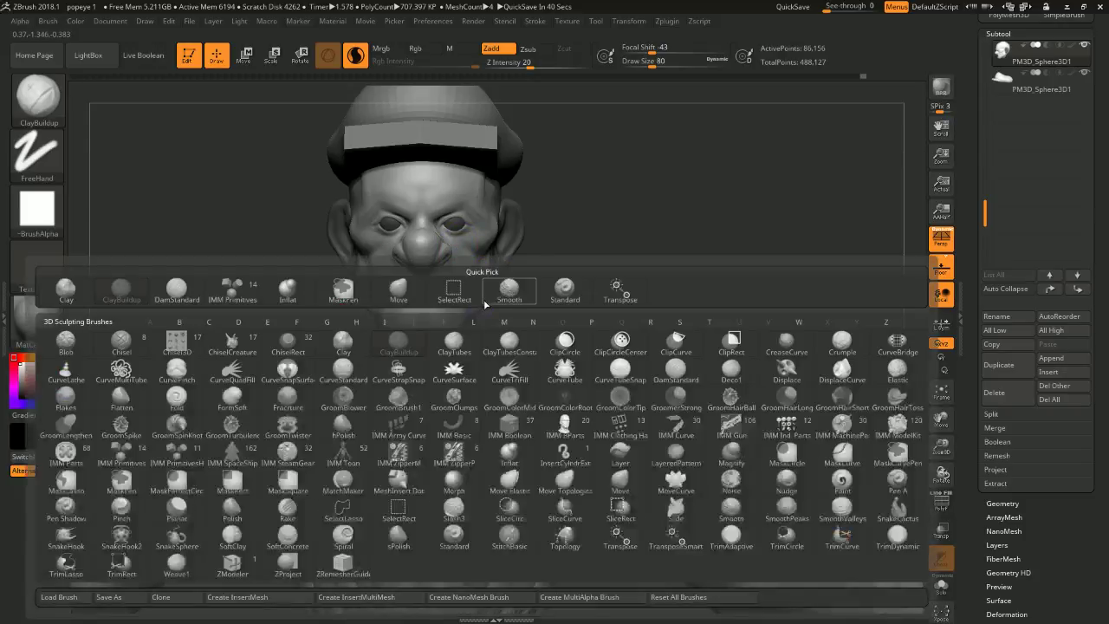
pyautogui.press('m')
pyautogui.press('v')
pyautogui.press('space')
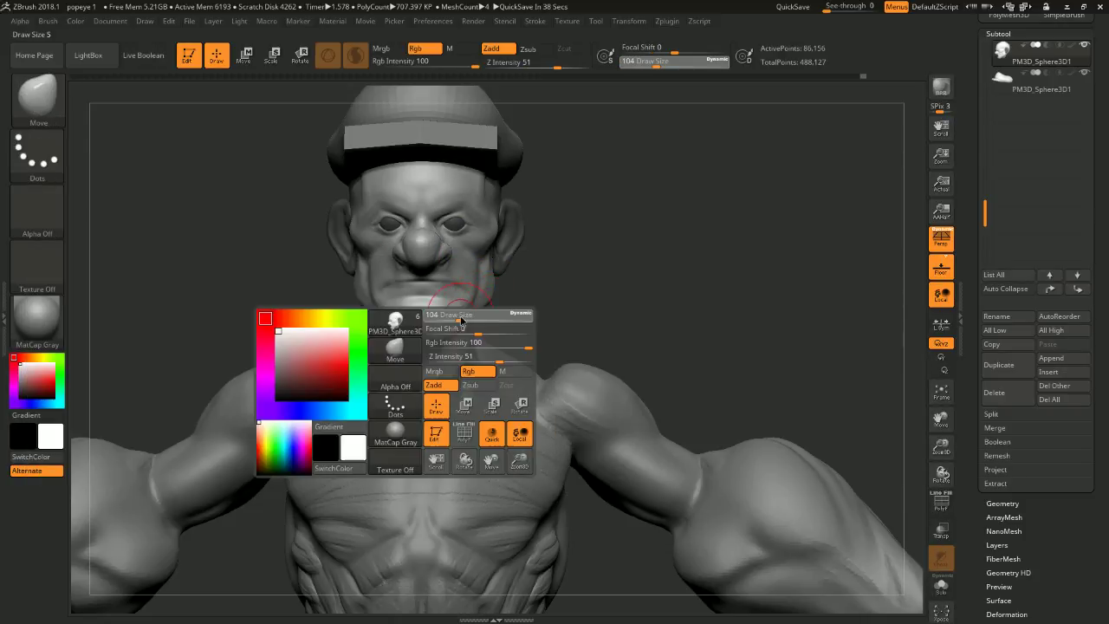
pyautogui.moveTo(460, 320); pyautogui.dragTo(470, 319)
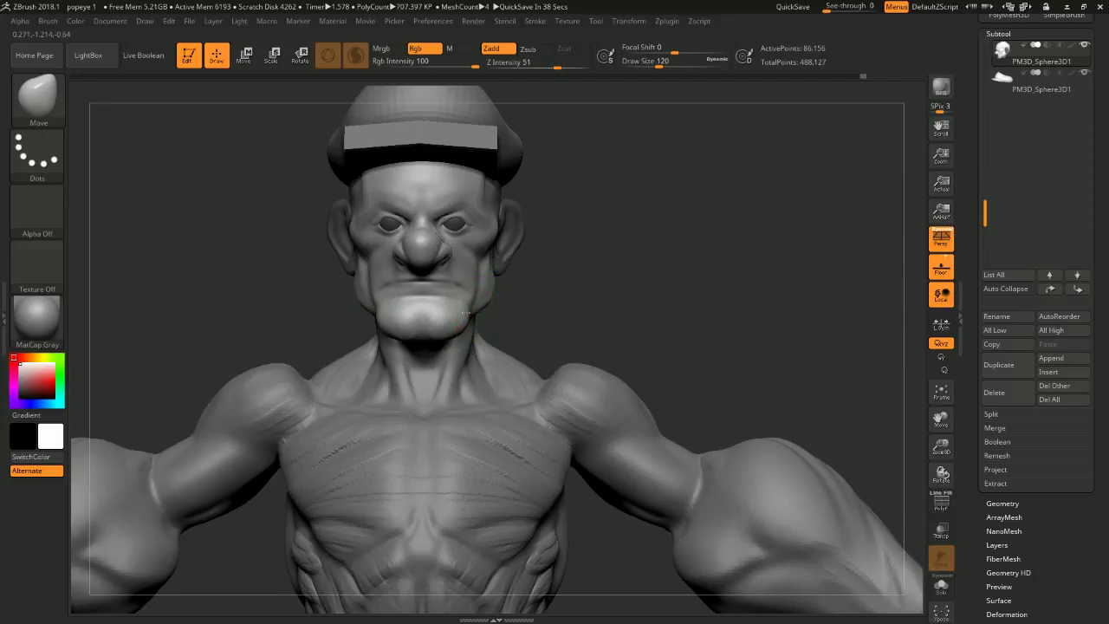
pyautogui.moveTo(535, 309)
pyautogui.mouseDown()
pyautogui.moveTo(575, 312)
pyautogui.moveTo(549, 330)
pyautogui.moveTo(545, 322)
pyautogui.mouseUp()
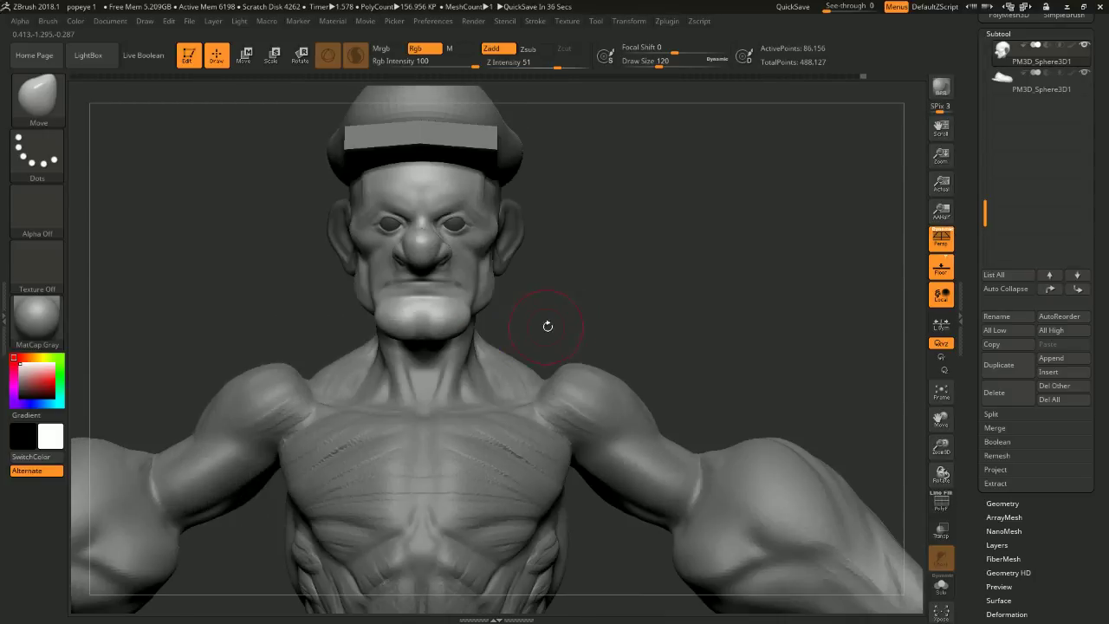
# - Adjust the brow and temples with the Move brush at draw size 74
pyautogui.moveTo(605, 218)
pyautogui.mouseDown()
pyautogui.moveTo(597, 233)
pyautogui.moveTo(619, 240)
pyautogui.moveTo(607, 286)
pyautogui.mouseUp()
pyautogui.moveTo(441, 194)
pyautogui.mouseDown()
pyautogui.moveTo(445, 208)
pyautogui.moveTo(431, 204)
pyautogui.moveTo(461, 185)
pyautogui.mouseUp()
pyautogui.moveTo(572, 208)
pyautogui.mouseDown()
pyautogui.moveTo(599, 213)
pyautogui.moveTo(522, 201)
pyautogui.mouseUp()
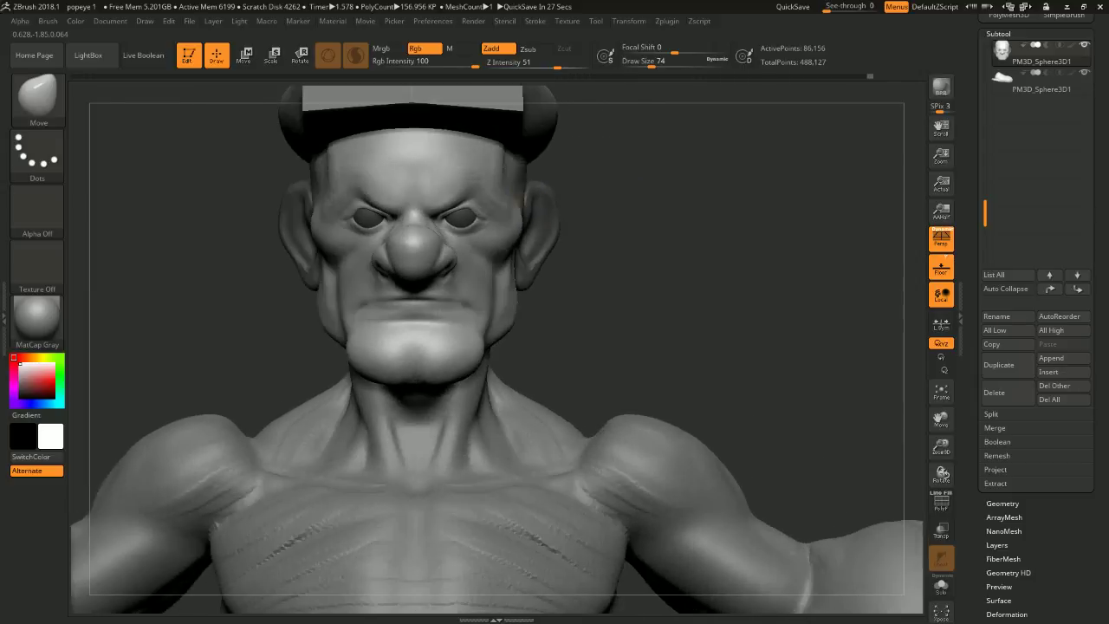
pyautogui.moveTo(601, 205); pyautogui.dragTo(491, 183)
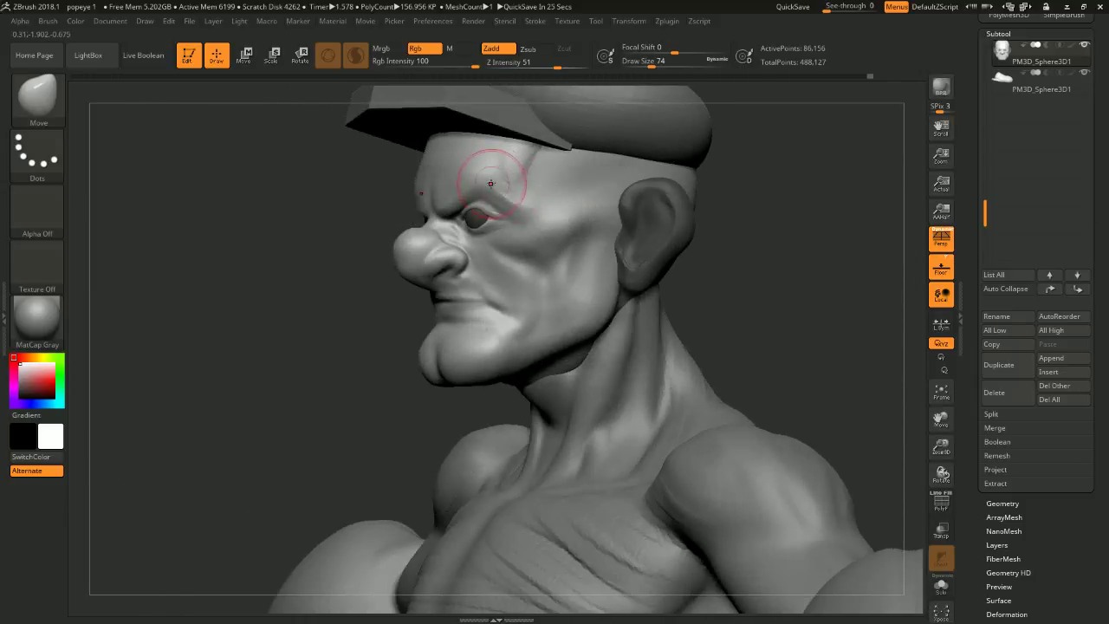
pyautogui.moveTo(334, 265); pyautogui.dragTo(649, 297)
pyautogui.moveTo(812, 254)
pyautogui.mouseDown()
pyautogui.moveTo(776, 249)
pyautogui.moveTo(792, 240)
pyautogui.moveTo(757, 217)
pyautogui.moveTo(714, 229)
pyautogui.moveTo(754, 234)
pyautogui.moveTo(410, 352)
pyautogui.moveTo(338, 324)
pyautogui.moveTo(391, 342)
pyautogui.moveTo(390, 317)
pyautogui.mouseUp()
# - Reshape the forehead and the back of the head in profile with the Move brush at draw size 68
pyautogui.press('space')
pyautogui.press('space')
pyautogui.click(388, 317)
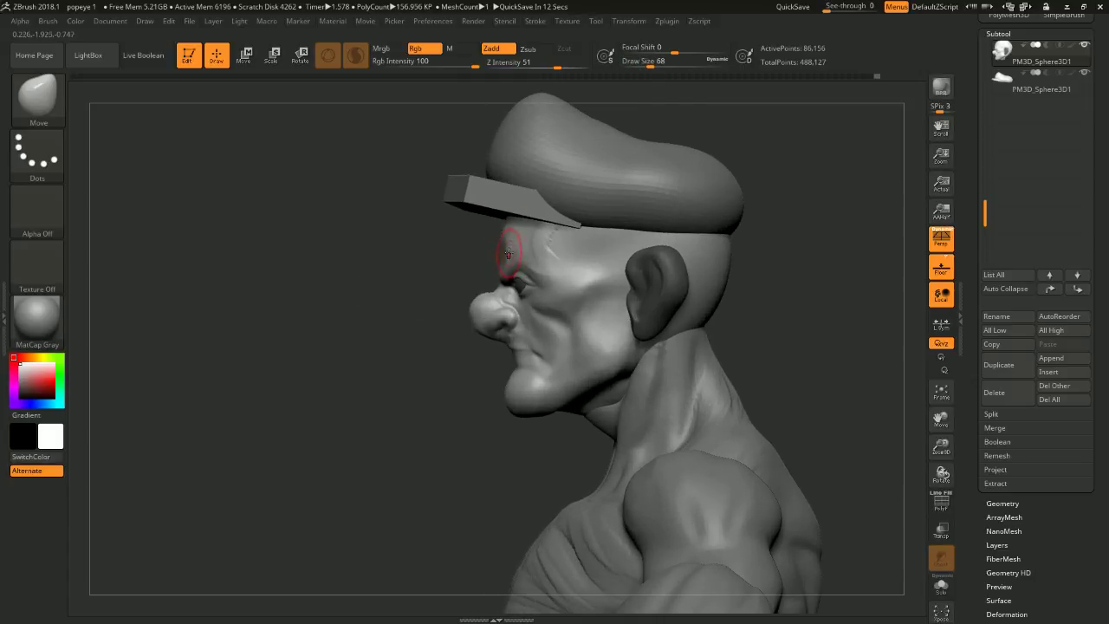
pyautogui.press('shift')
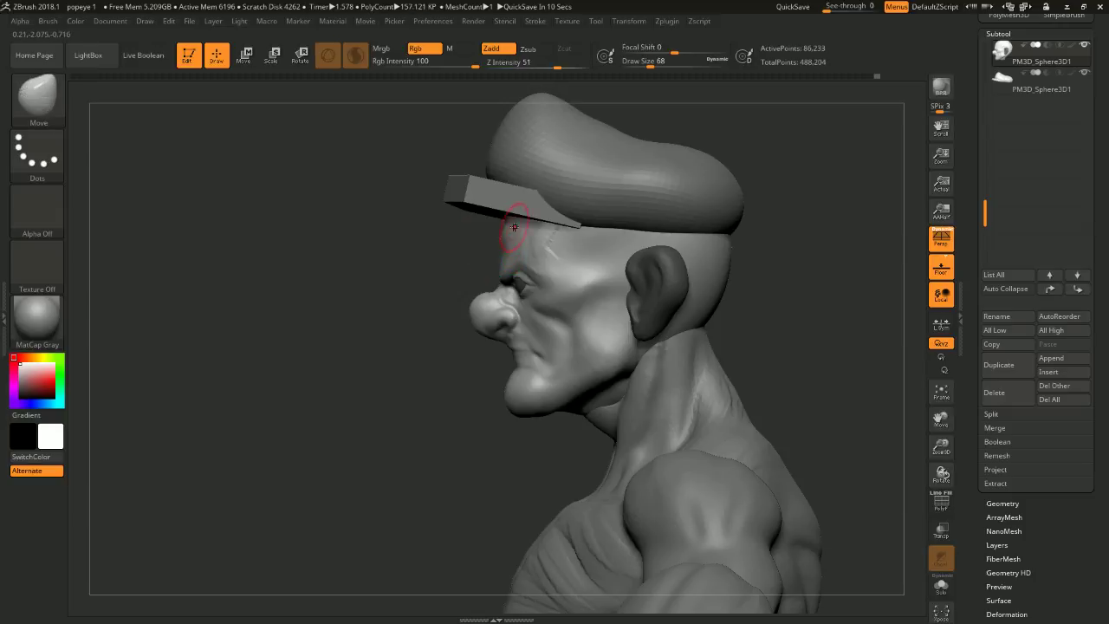
pyautogui.moveTo(487, 256)
pyautogui.mouseDown()
pyautogui.moveTo(621, 282)
pyautogui.moveTo(664, 254)
pyautogui.moveTo(575, 248)
pyautogui.mouseUp()
pyautogui.moveTo(680, 211)
pyautogui.mouseDown()
pyautogui.moveTo(716, 208)
pyautogui.moveTo(651, 234)
pyautogui.moveTo(606, 237)
pyautogui.mouseUp()
pyautogui.moveTo(502, 238); pyautogui.dragTo(424, 240)
pyautogui.keyDown('shift'); pyautogui.moveTo(710, 228); pyautogui.dragTo(696, 230); pyautogui.keyUp('shift')
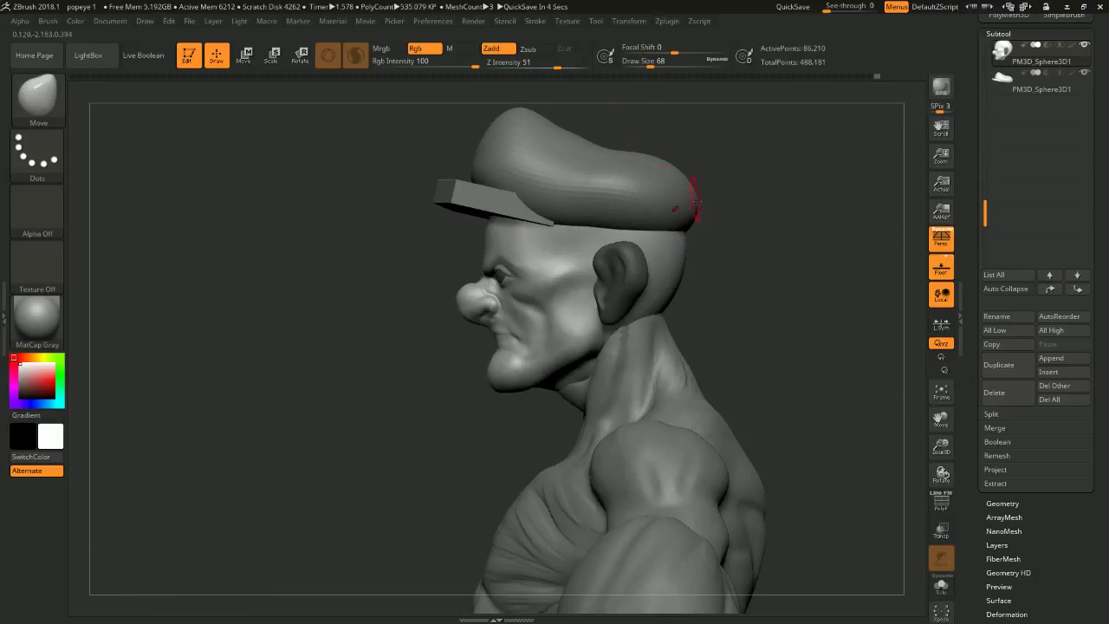
# - Turn off saving of the undo history and save the project as popeye 2
pyautogui.moveTo(774, 245); pyautogui.dragTo(553, 234)
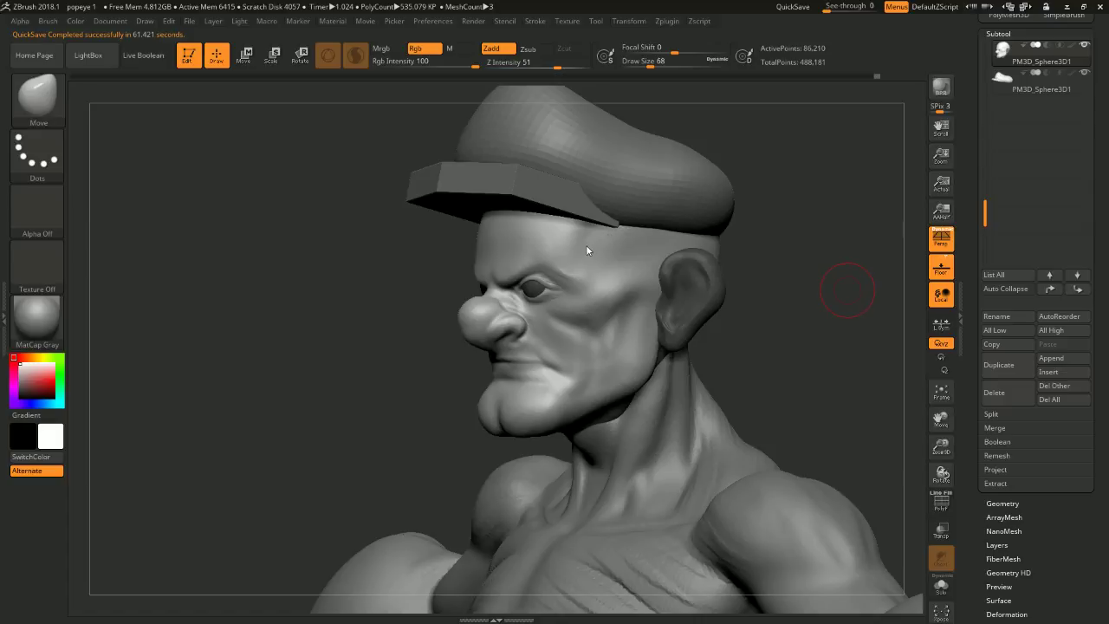
pyautogui.moveTo(827, 304); pyautogui.dragTo(585, 182)
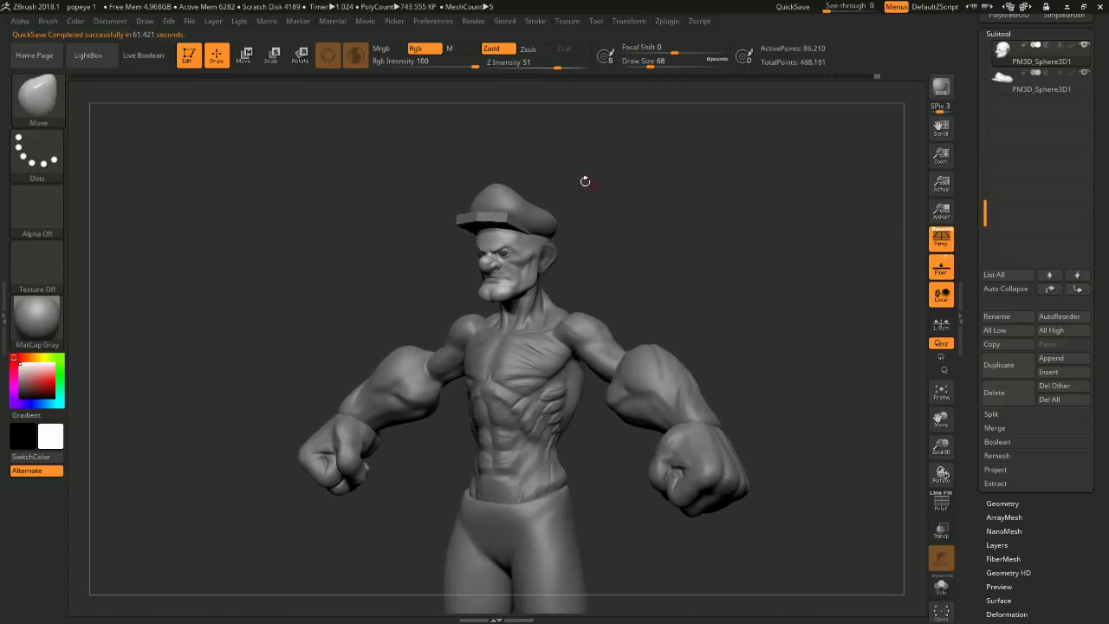
pyautogui.click(191, 22)
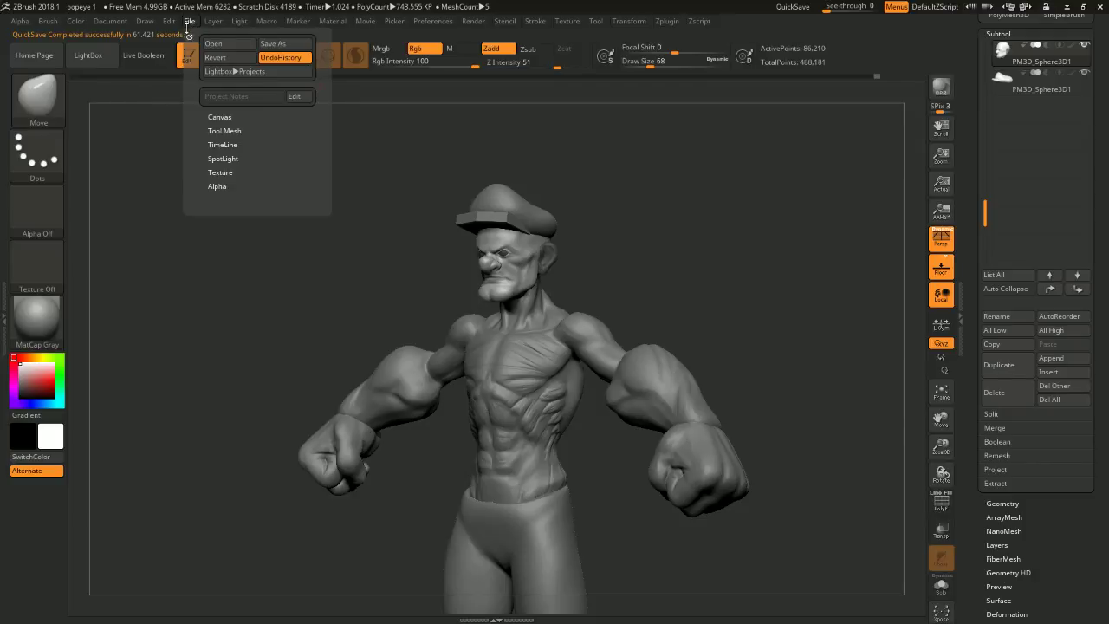
pyautogui.click(188, 23)
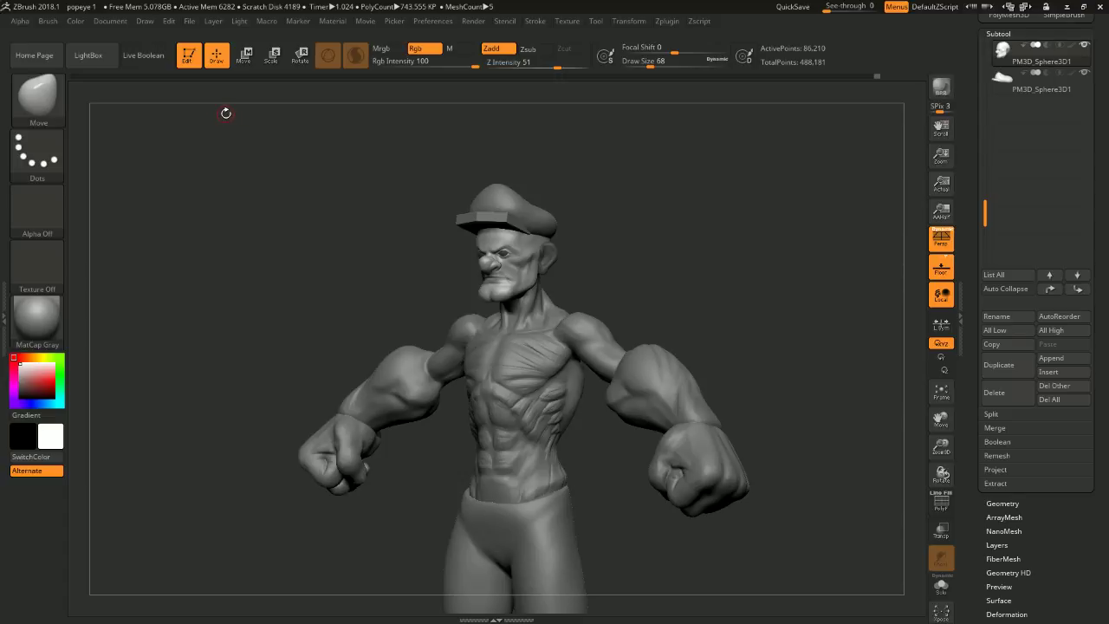
pyautogui.click(188, 23)
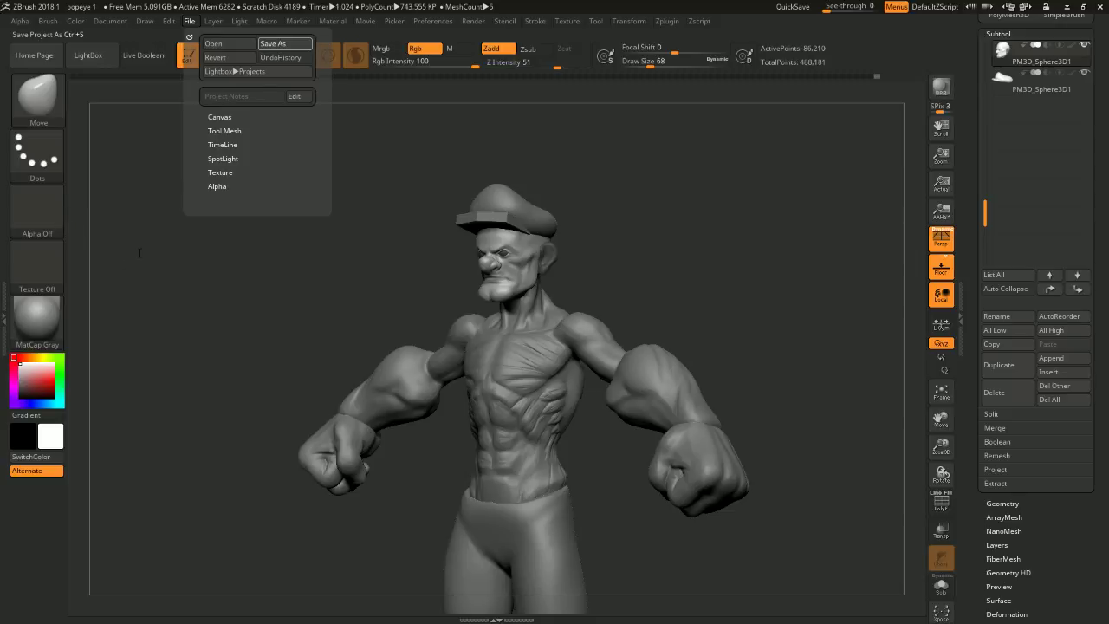
pyautogui.hotkey('ctrl', 's')
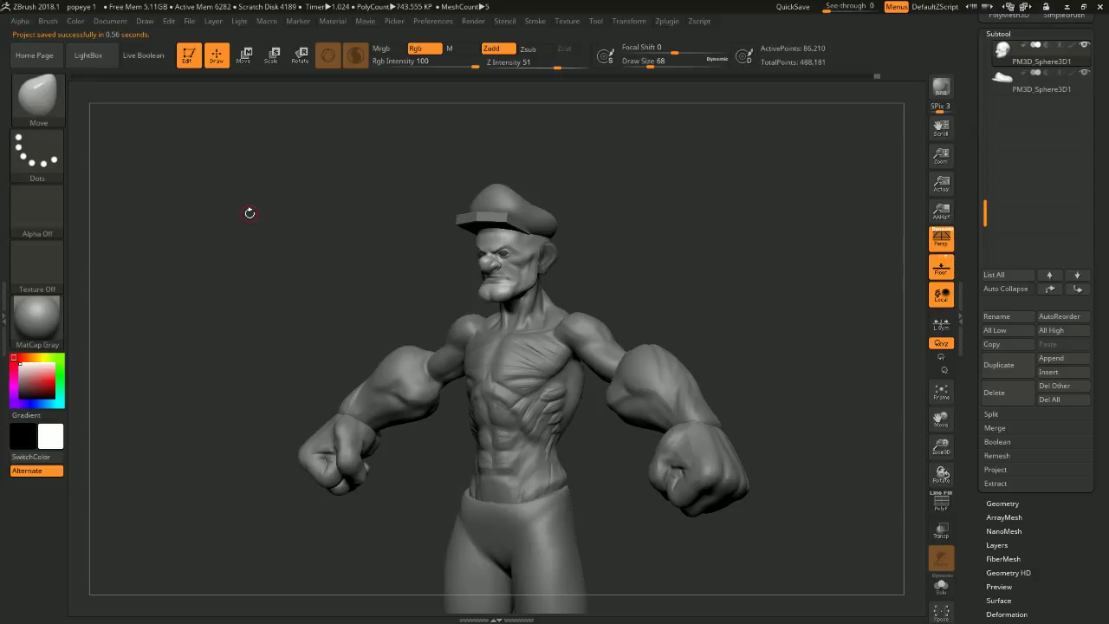
# - Smooth the brow above the eyes and adjust it with the Move brush at draw size 25
pyautogui.keyDown('shift'); pyautogui.moveTo(755, 185); pyautogui.dragTo(745, 228); pyautogui.keyUp('shift')
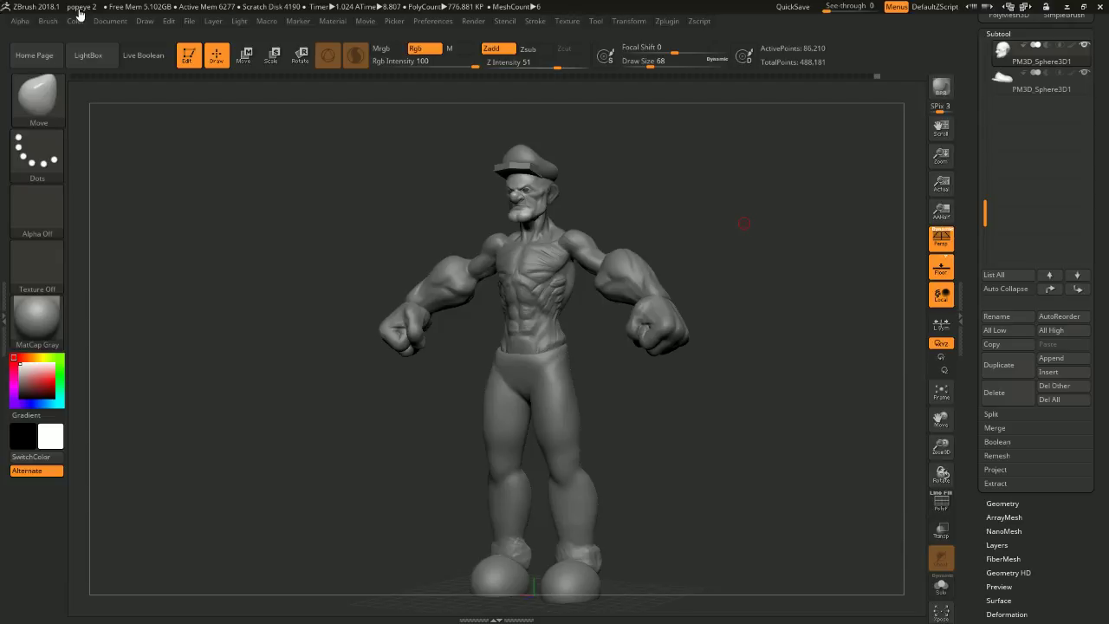
pyautogui.moveTo(738, 332)
pyautogui.keyDown('alt'); pyautogui.mouseDown()
pyautogui.moveTo(736, 283)
pyautogui.moveTo(726, 307)
pyautogui.moveTo(707, 303)
pyautogui.moveTo(758, 300)
pyautogui.moveTo(736, 300)
pyautogui.moveTo(751, 324)
pyautogui.moveTo(751, 303)
pyautogui.moveTo(820, 266)
pyautogui.moveTo(786, 242)
pyautogui.moveTo(766, 274)
pyautogui.moveTo(768, 237)
pyautogui.moveTo(782, 248)
pyautogui.moveTo(760, 254)
pyautogui.moveTo(778, 242)
pyautogui.mouseUp(); pyautogui.keyUp('alt')
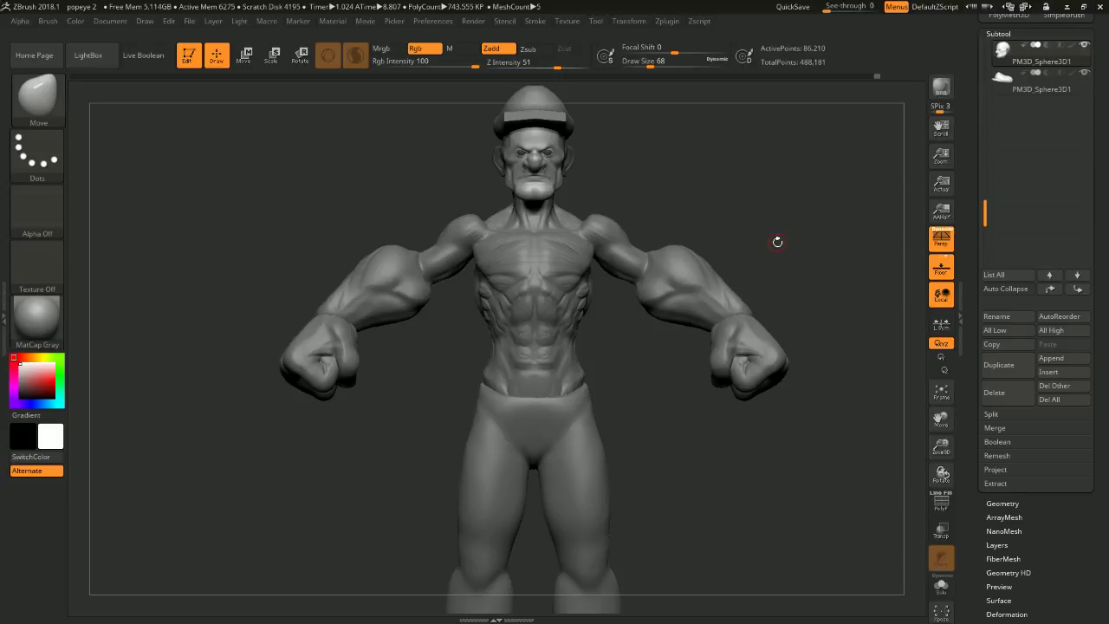
pyautogui.moveTo(775, 190)
pyautogui.mouseDown()
pyautogui.moveTo(800, 225)
pyautogui.moveTo(769, 212)
pyautogui.moveTo(771, 243)
pyautogui.moveTo(740, 235)
pyautogui.moveTo(754, 227)
pyautogui.moveTo(746, 260)
pyautogui.moveTo(776, 278)
pyautogui.moveTo(787, 265)
pyautogui.moveTo(763, 300)
pyautogui.moveTo(760, 285)
pyautogui.moveTo(750, 295)
pyautogui.mouseUp()
pyautogui.press('shift')
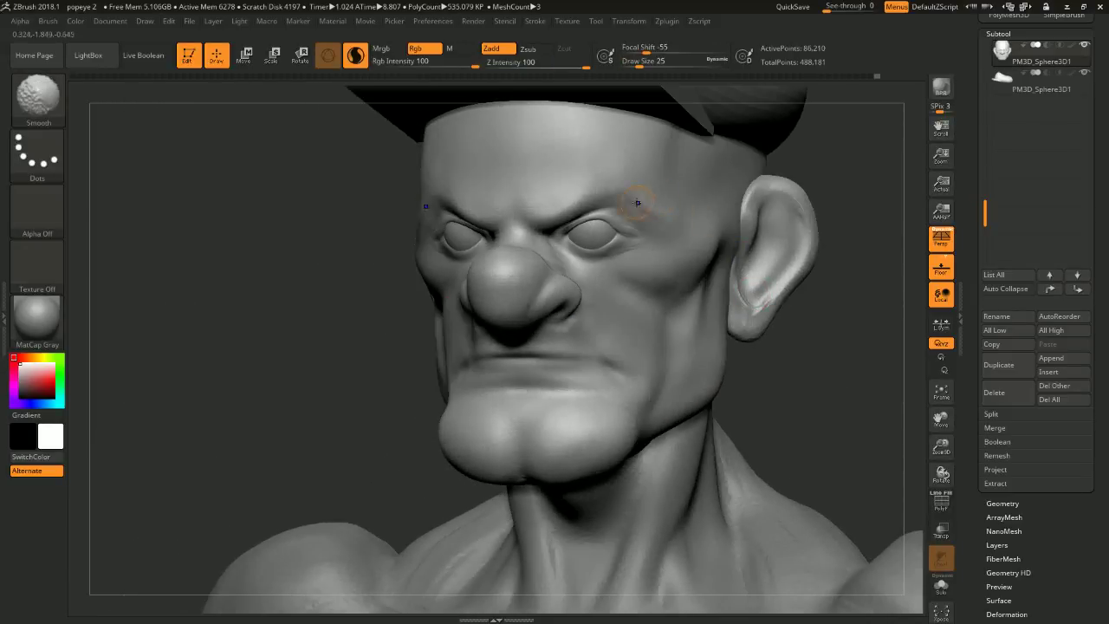
pyautogui.moveTo(817, 285)
pyautogui.mouseDown()
pyautogui.moveTo(792, 252)
pyautogui.moveTo(813, 280)
pyautogui.moveTo(798, 244)
pyautogui.moveTo(805, 223)
pyautogui.moveTo(777, 241)
pyautogui.moveTo(740, 237)
pyautogui.mouseUp()
pyautogui.keyDown('alt'); pyautogui.moveTo(774, 191); pyautogui.dragTo(803, 234); pyautogui.keyUp('alt')
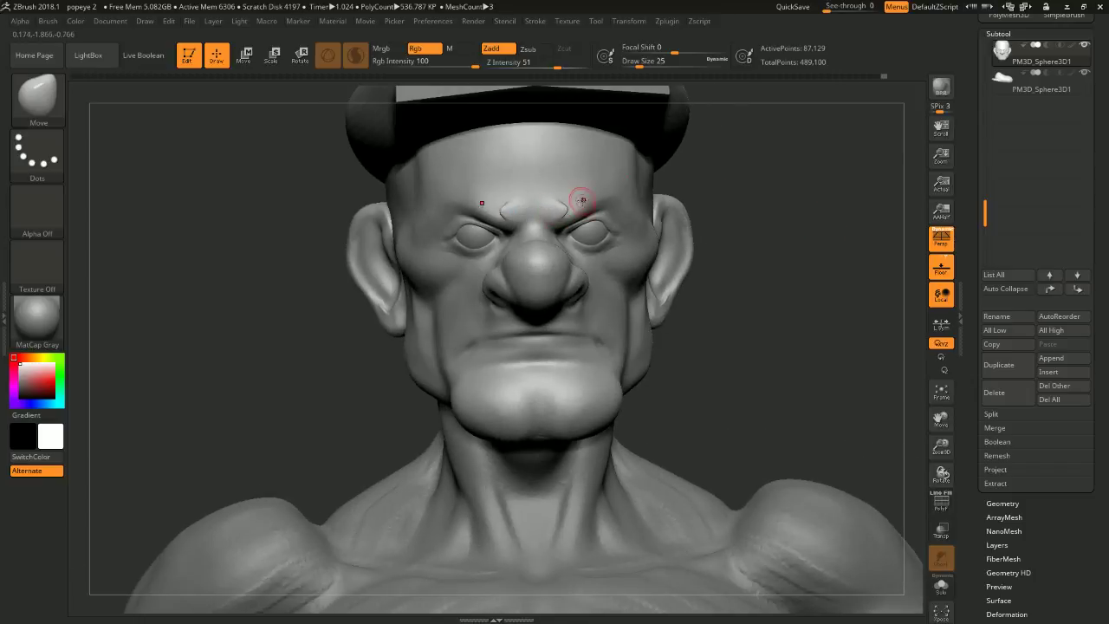
# - Build up the inner brows and the area between them with ClayBuildup at draw size 39, smoothing the strokes
pyautogui.press('b')
pyautogui.press('c')
pyautogui.press('b')
pyautogui.press('space')
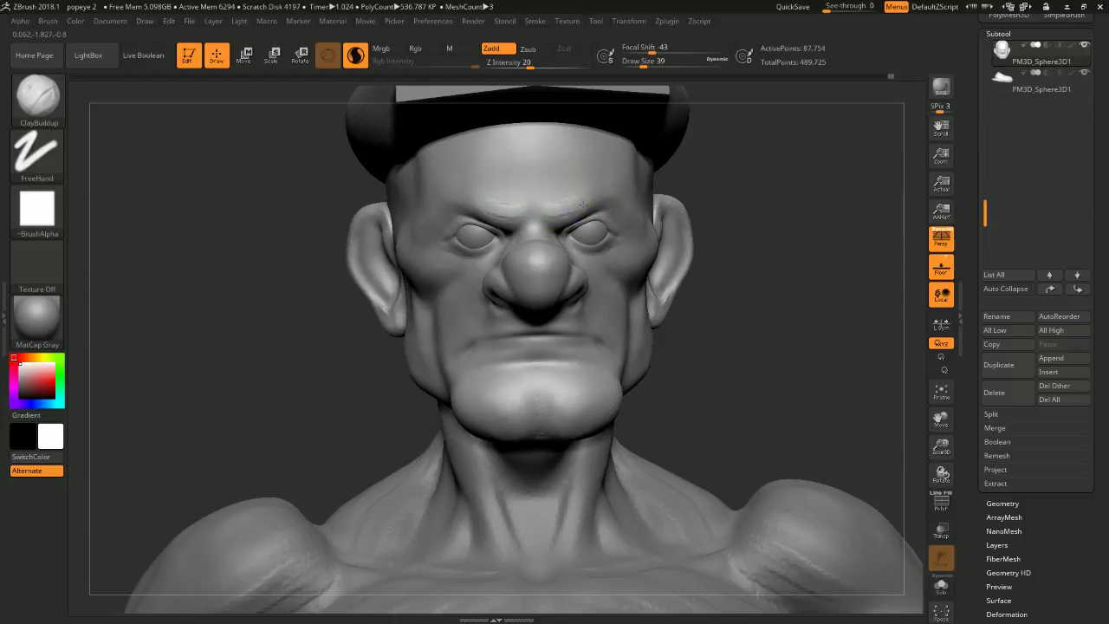
pyautogui.moveTo(588, 202); pyautogui.dragTo(575, 210)
pyautogui.moveTo(663, 178); pyautogui.dragTo(572, 189)
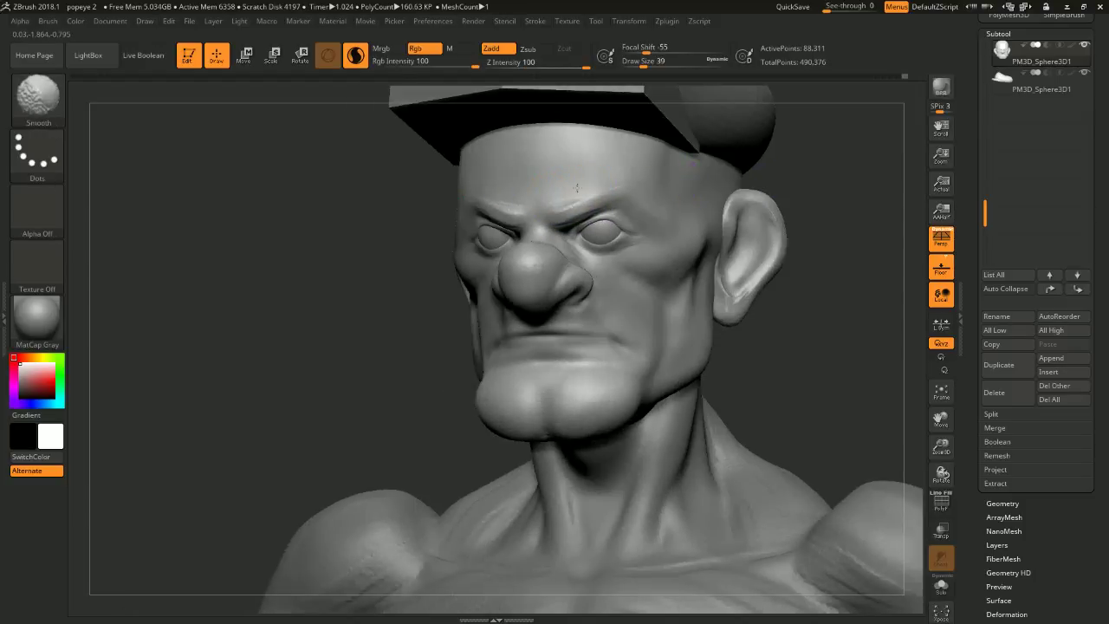
pyautogui.moveTo(584, 196); pyautogui.dragTo(390, 218, button='right')
pyautogui.moveTo(401, 223); pyautogui.dragTo(559, 246)
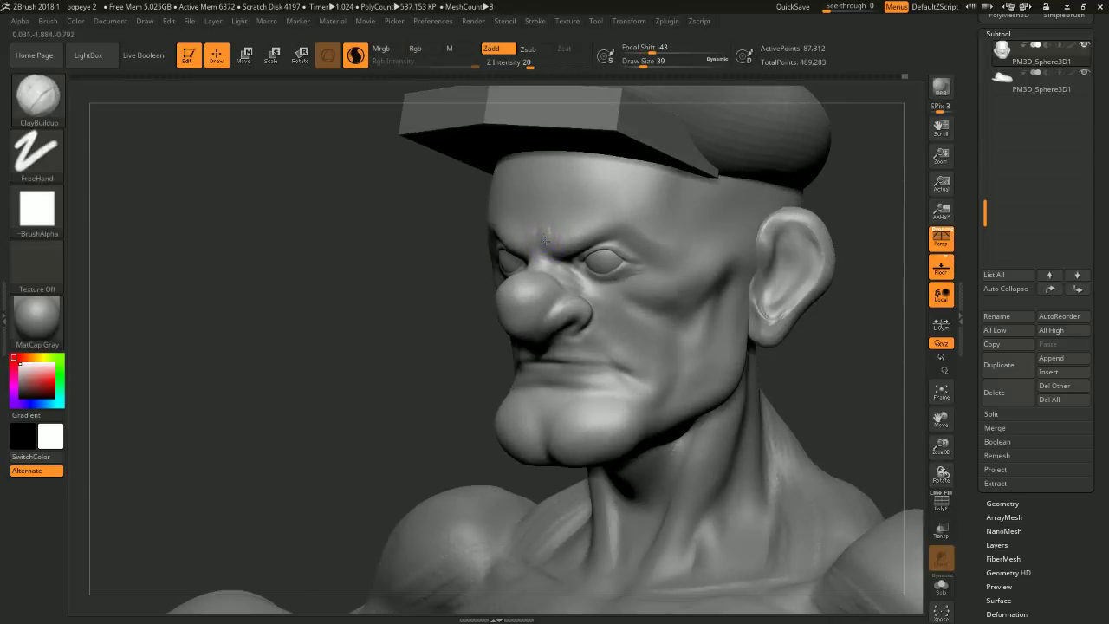
pyautogui.moveTo(450, 235); pyautogui.dragTo(607, 237)
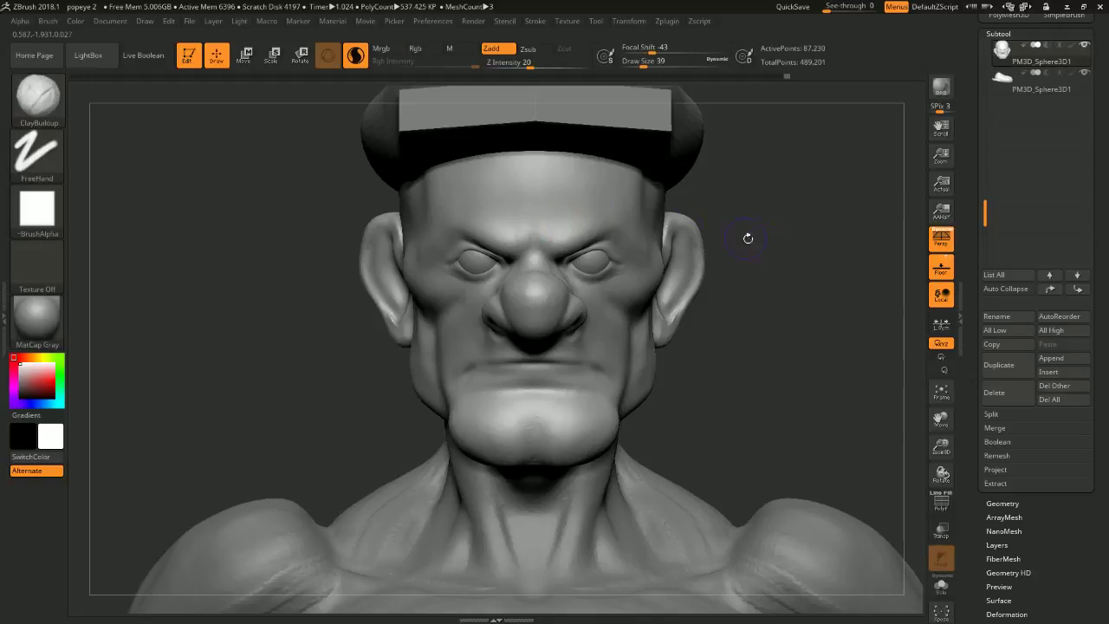
# - Build up the outer end of the brow above the eye with ClayBuildup and smooth it into the temple
pyautogui.moveTo(748, 237); pyautogui.dragTo(615, 251)
pyautogui.keyDown('shift'); pyautogui.moveTo(386, 255); pyautogui.dragTo(774, 217); pyautogui.keyUp('shift')
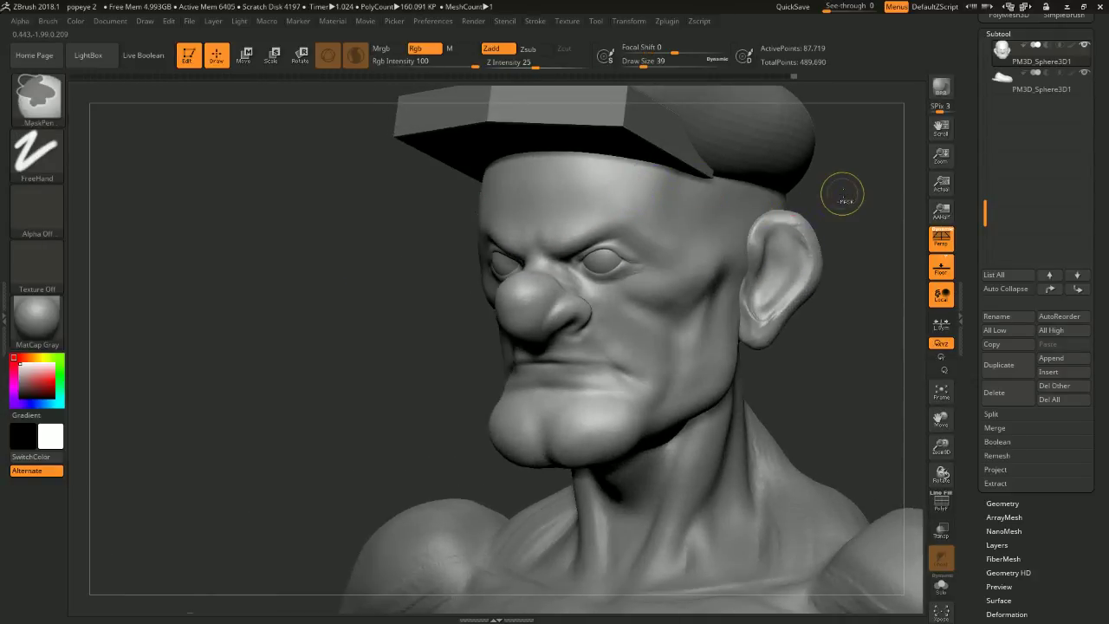
pyautogui.moveTo(849, 180); pyautogui.dragTo(664, 218)
pyautogui.moveTo(379, 254); pyautogui.dragTo(507, 240)
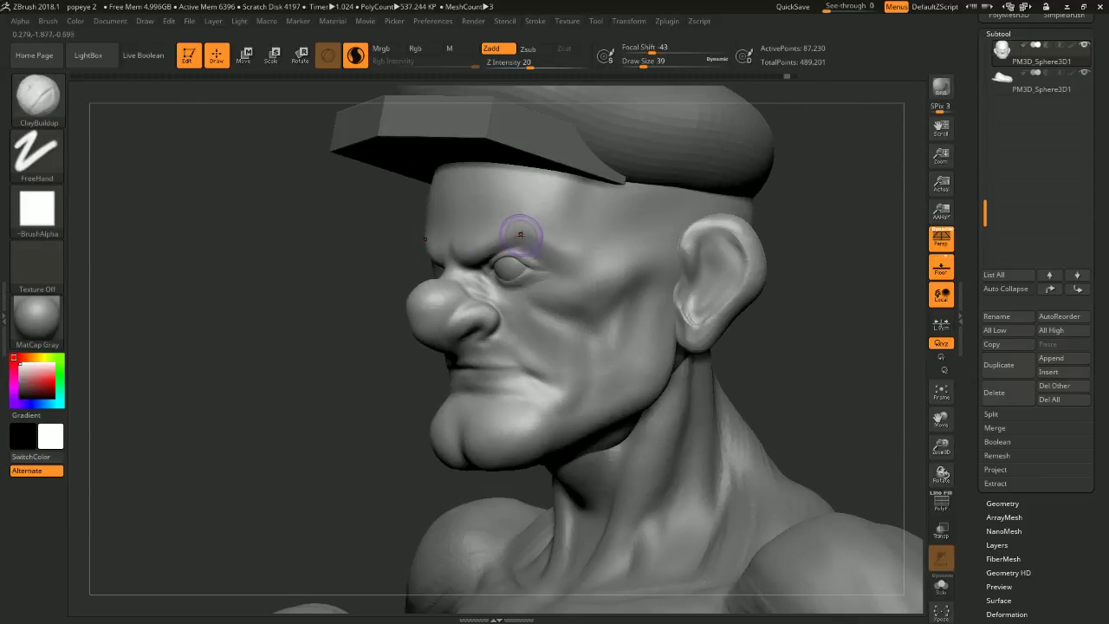
pyautogui.moveTo(534, 235); pyautogui.dragTo(525, 245)
pyautogui.press('shift')
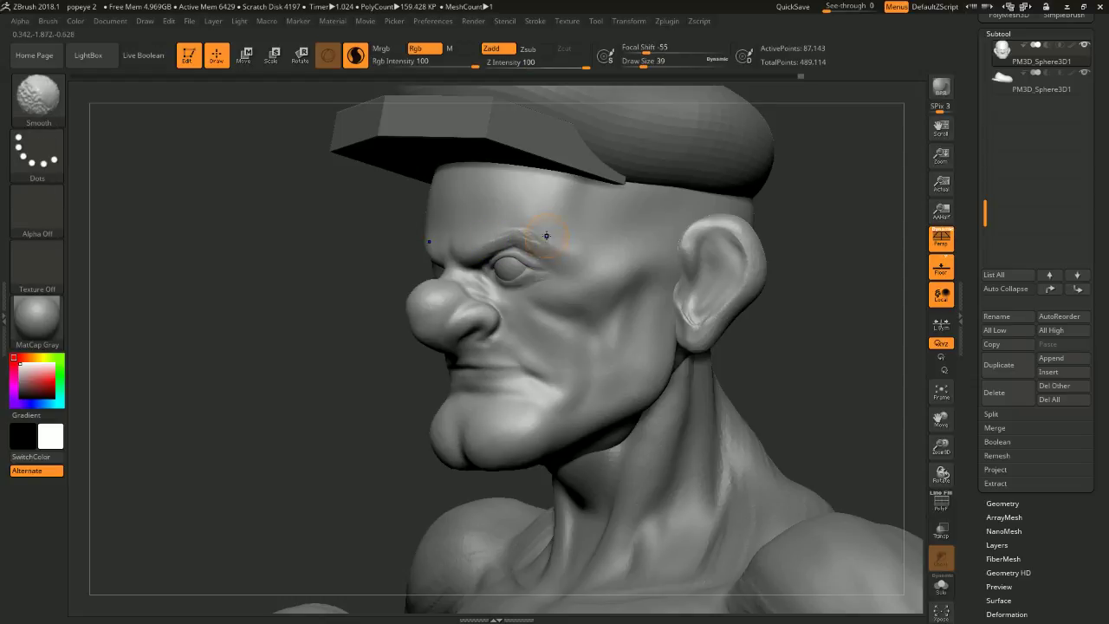
pyautogui.moveTo(286, 265)
pyautogui.mouseDown()
pyautogui.moveTo(713, 277)
pyautogui.moveTo(607, 270)
pyautogui.mouseUp()
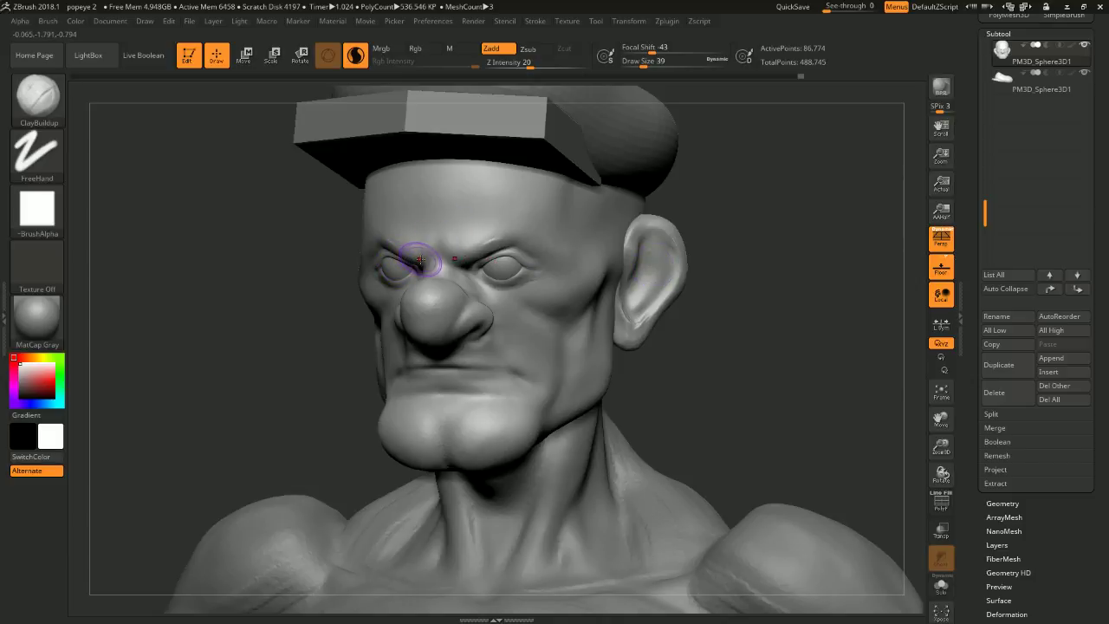
# - Sculpt the brow and lower forehead with ClayBuildup and isolate the head to check its shape
pyautogui.moveTo(787, 221); pyautogui.dragTo(531, 226, button='right')
pyautogui.moveTo(555, 198)
pyautogui.mouseDown()
pyautogui.moveTo(525, 232)
pyautogui.moveTo(461, 246)
pyautogui.moveTo(461, 234)
pyautogui.mouseUp()
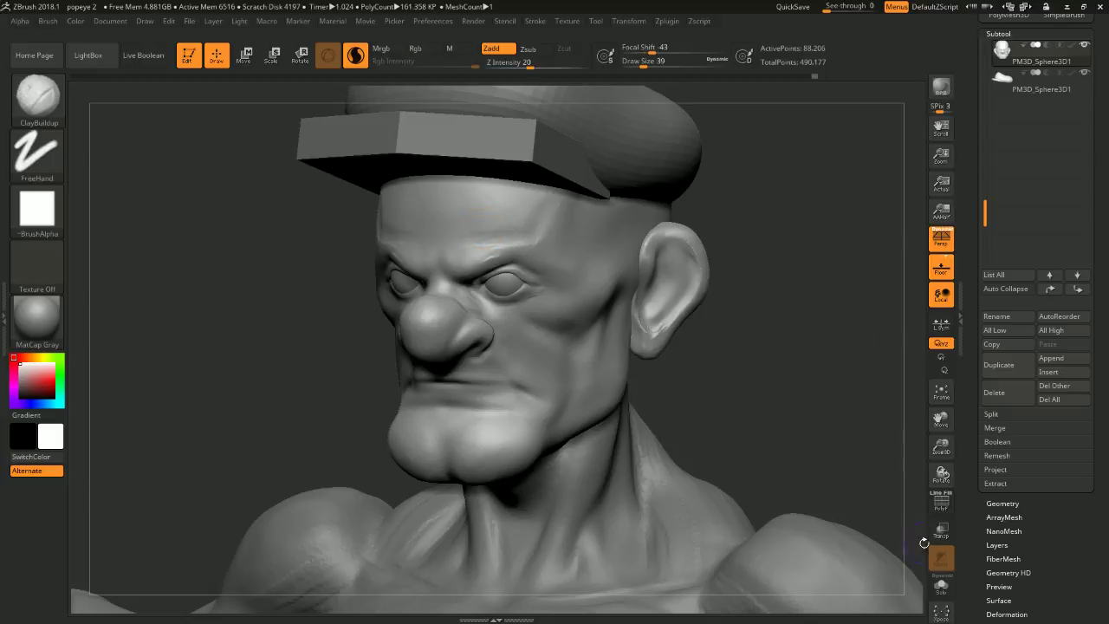
pyautogui.click(941, 584)
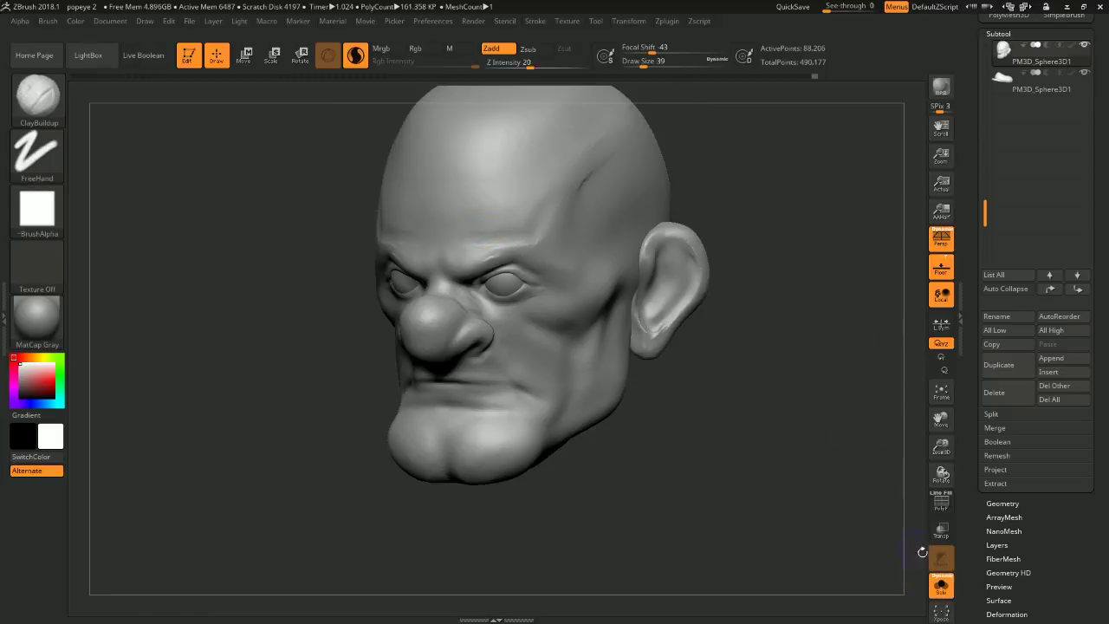
pyautogui.click(941, 584)
pyautogui.click(941, 584)
# - Sculpt the brow, temple and side of the forehead with ClayBuildup, setting the draw size to 44 and smoothing the strokes
pyautogui.moveTo(870, 346)
pyautogui.keyDown('alt'); pyautogui.mouseDown()
pyautogui.moveTo(841, 266)
pyautogui.moveTo(760, 268)
pyautogui.moveTo(718, 223)
pyautogui.moveTo(695, 263)
pyautogui.moveTo(711, 260)
pyautogui.mouseUp(); pyautogui.keyUp('alt')
pyautogui.press('space')
pyautogui.moveTo(474, 299); pyautogui.dragTo(520, 255)
pyautogui.moveTo(605, 237)
pyautogui.mouseDown()
pyautogui.moveTo(667, 235)
pyautogui.moveTo(629, 232)
pyautogui.mouseUp()
pyautogui.moveTo(470, 307)
pyautogui.mouseDown()
pyautogui.moveTo(520, 254)
pyautogui.moveTo(453, 285)
pyautogui.mouseUp()
pyautogui.moveTo(589, 227)
pyautogui.mouseDown()
pyautogui.moveTo(647, 217)
pyautogui.moveTo(619, 255)
pyautogui.mouseUp()
pyautogui.press('[')
pyautogui.press('[')
pyautogui.press('[')
pyautogui.press('[')
pyautogui.press('[')
pyautogui.press(']')
pyautogui.moveTo(463, 327)
pyautogui.mouseDown()
pyautogui.moveTo(445, 335)
pyautogui.moveTo(465, 317)
pyautogui.moveTo(440, 328)
pyautogui.mouseUp()
pyautogui.press('shift')
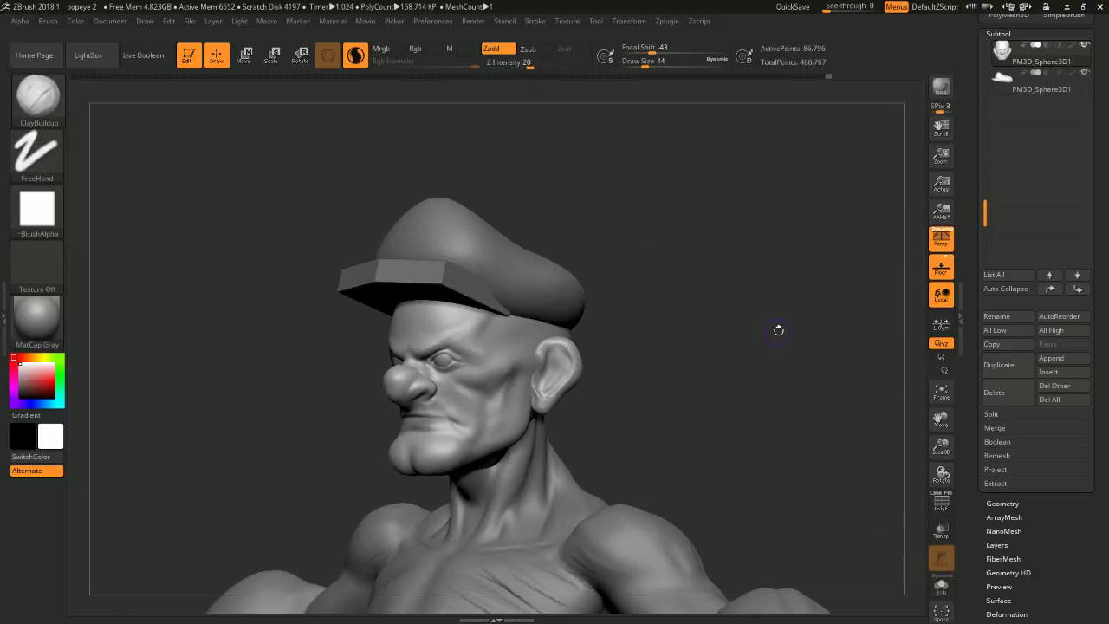
# - Isolate the head and reshape the top of the skull in profile with the Move brush at draw size 234
pyautogui.moveTo(766, 291); pyautogui.dragTo(569, 283)
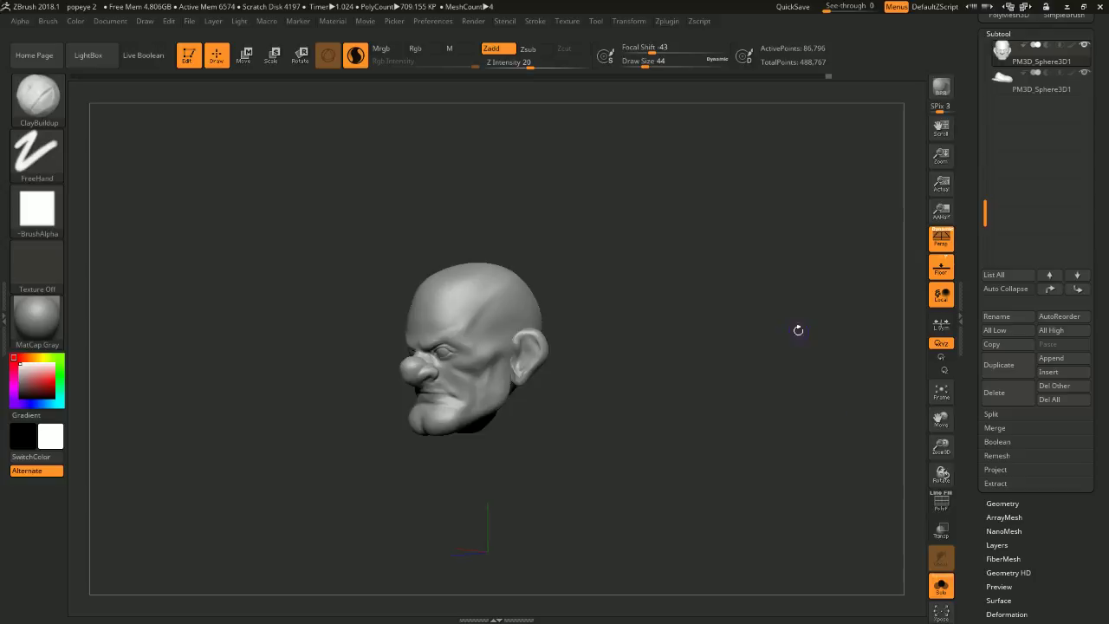
pyautogui.moveTo(797, 329)
pyautogui.mouseDown()
pyautogui.moveTo(736, 255)
pyautogui.moveTo(743, 247)
pyautogui.mouseUp()
pyautogui.press('space')
pyautogui.press('space')
pyautogui.moveTo(476, 218); pyautogui.dragTo(488, 218)
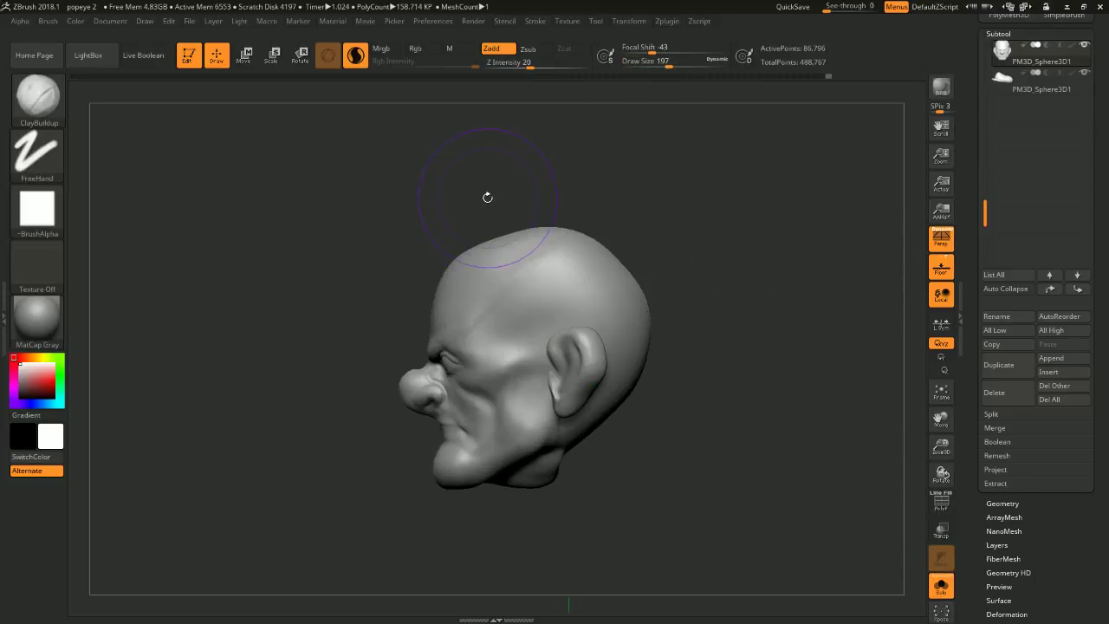
pyautogui.press('b')
pyautogui.press('m')
pyautogui.press('v')
pyautogui.press('space')
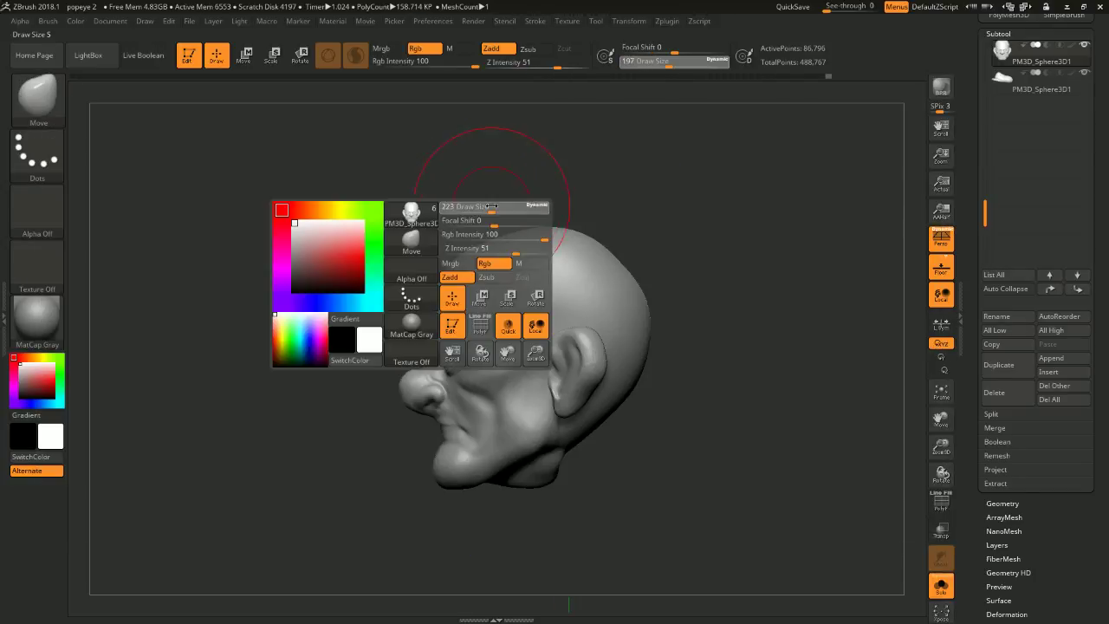
pyautogui.moveTo(467, 252)
pyautogui.mouseDown()
pyautogui.moveTo(473, 261)
pyautogui.moveTo(544, 237)
pyautogui.mouseUp()
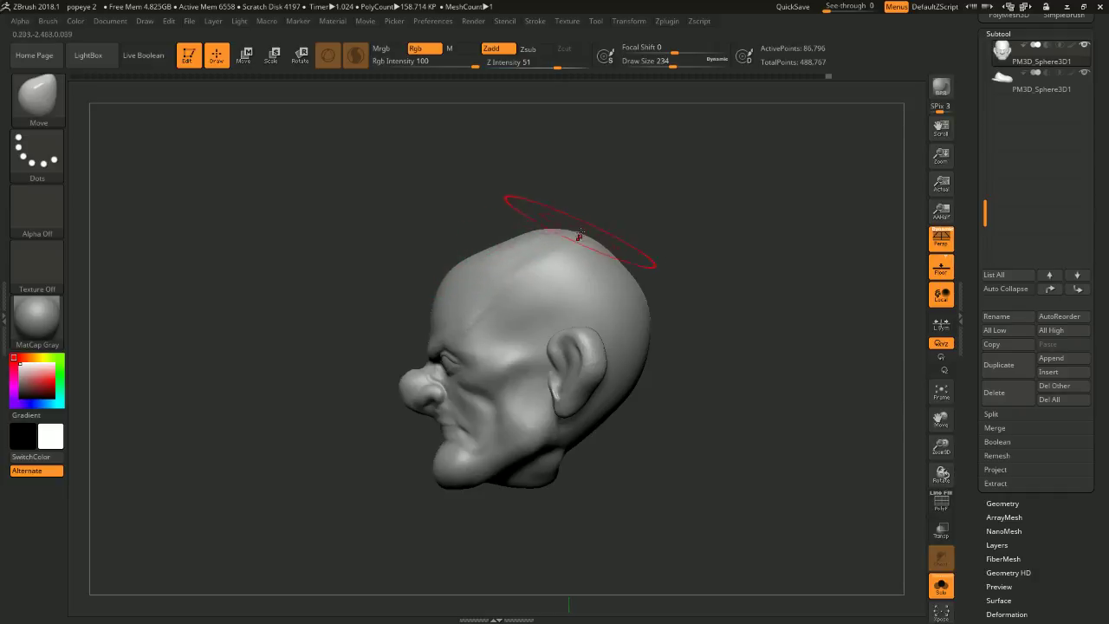
pyautogui.keyDown('ctrl'); pyautogui.keyDown('shift'); pyautogui.click(615, 371); pyautogui.keyUp('shift'); pyautogui.keyUp('ctrl')
pyautogui.keyDown('ctrl'); pyautogui.click(680, 357); pyautogui.keyUp('ctrl')
pyautogui.keyDown('ctrl'); pyautogui.click(420, 266); pyautogui.keyUp('ctrl')
pyautogui.keyDown('ctrl'); pyautogui.moveTo(388, 260); pyautogui.dragTo(508, 442); pyautogui.keyUp('ctrl')
pyautogui.keyDown('ctrl'); pyautogui.keyDown('shift'); pyautogui.click(689, 396); pyautogui.keyUp('shift'); pyautogui.keyUp('ctrl')
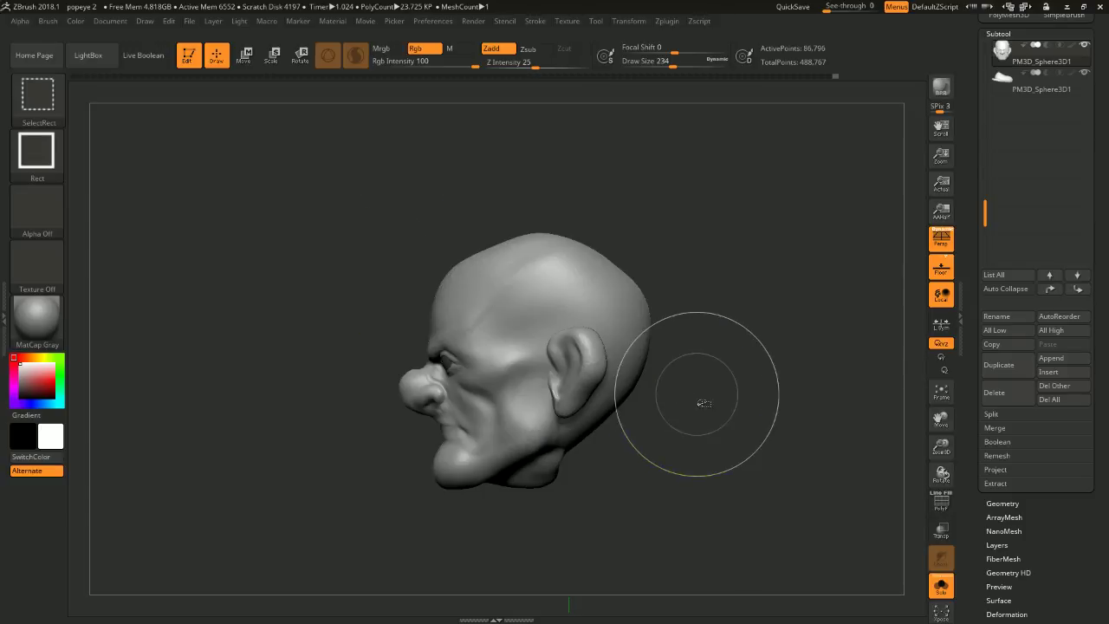
pyautogui.hotkey('ctrl', 'z')
pyautogui.keyDown('ctrl'); pyautogui.keyDown('shift'); pyautogui.click(543, 231); pyautogui.keyUp('shift'); pyautogui.keyUp('ctrl')
pyautogui.hotkey('ctrl', 'z')
pyautogui.moveTo(517, 206)
pyautogui.keyDown('ctrl'); pyautogui.mouseDown()
pyautogui.moveTo(574, 396)
pyautogui.moveTo(641, 447)
pyautogui.mouseUp(); pyautogui.keyUp('ctrl')
pyautogui.keyDown('ctrl'); pyautogui.click(702, 391); pyautogui.keyUp('ctrl')
pyautogui.keyDown('ctrl'); pyautogui.keyDown('shift'); pyautogui.click(714, 390); pyautogui.keyUp('shift'); pyautogui.keyUp('ctrl')
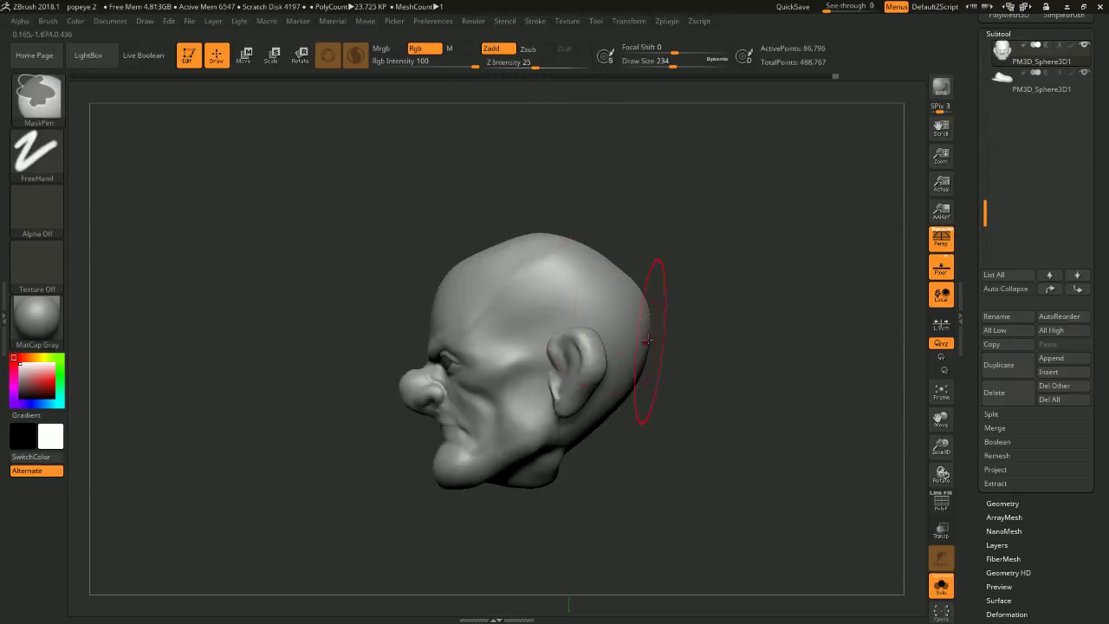
pyautogui.hotkey('ctrl', 'z')
pyautogui.hotkey('ctrl', 'z')
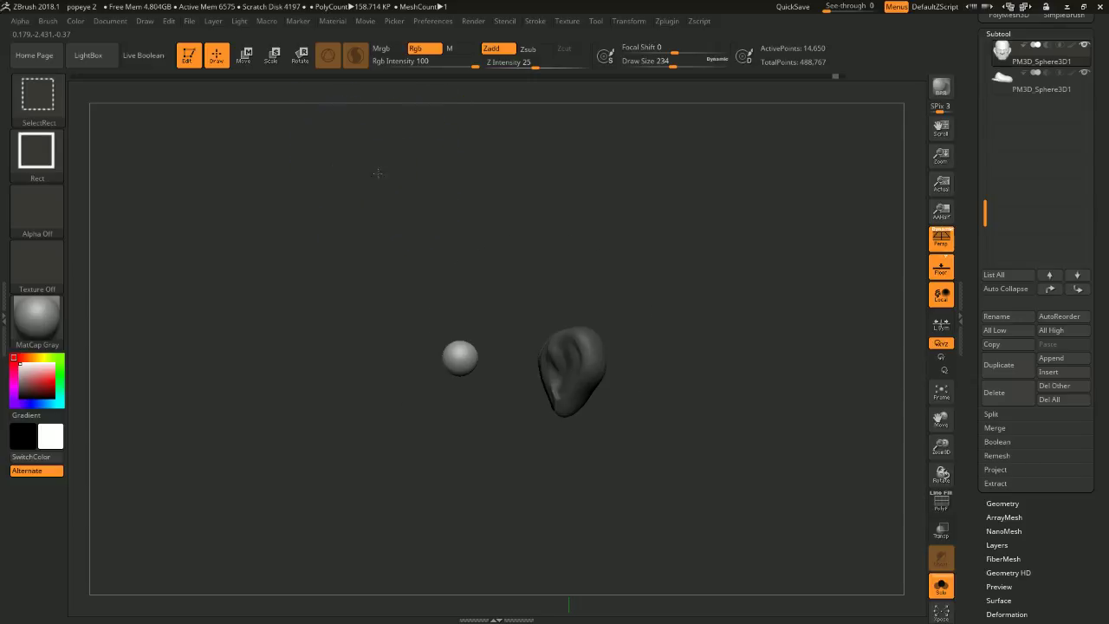
# - Mask the head except the ears, move the ears slightly toward the face and tilt them a little
pyautogui.keyDown('ctrl'); pyautogui.keyDown('shift'); pyautogui.click(374, 173); pyautogui.keyUp('shift'); pyautogui.keyUp('ctrl')
pyautogui.keyDown('ctrl'); pyautogui.click(376, 179); pyautogui.keyUp('ctrl')
pyautogui.press('w')
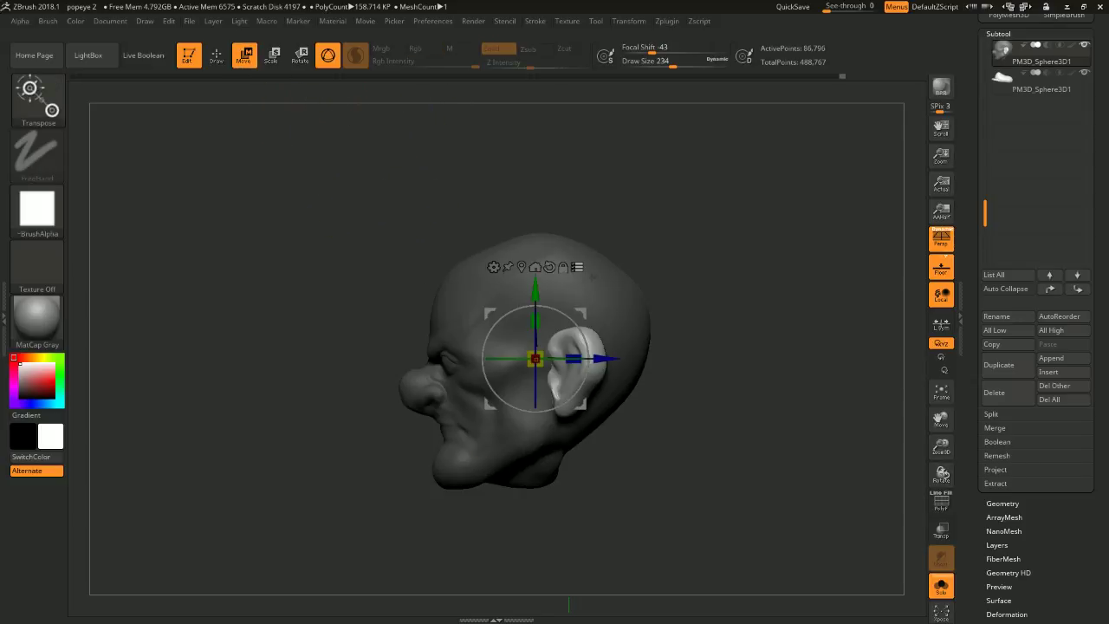
pyautogui.moveTo(602, 358); pyautogui.dragTo(593, 358)
pyautogui.hotkey('ctrl', 'z')
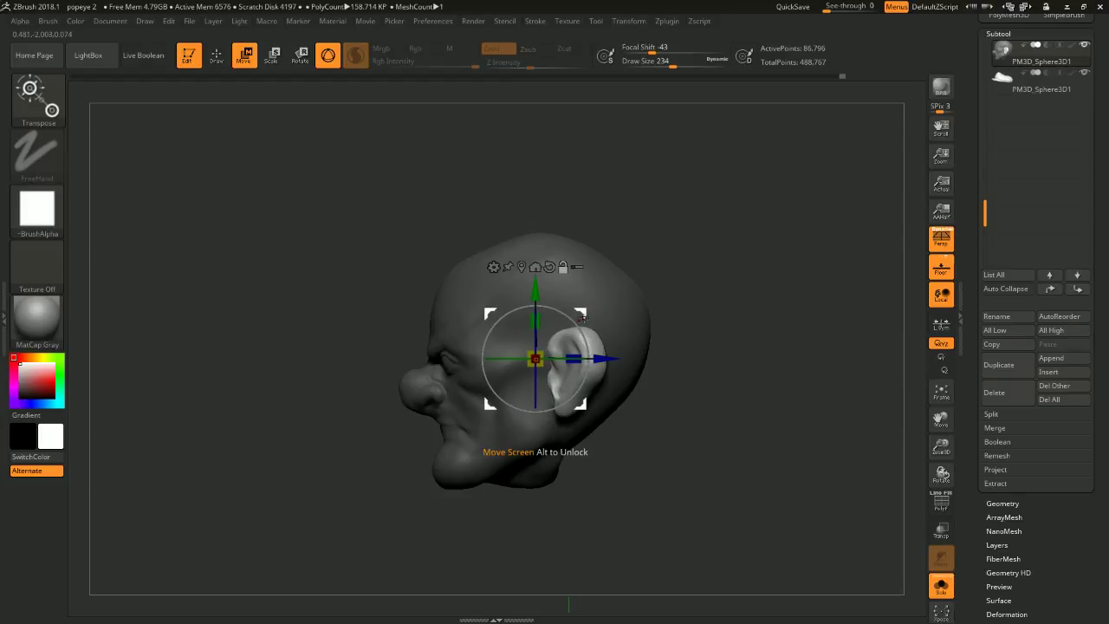
pyautogui.moveTo(580, 313)
pyautogui.mouseDown()
pyautogui.moveTo(570, 313)
pyautogui.moveTo(571, 331)
pyautogui.moveTo(574, 313)
pyautogui.mouseUp()
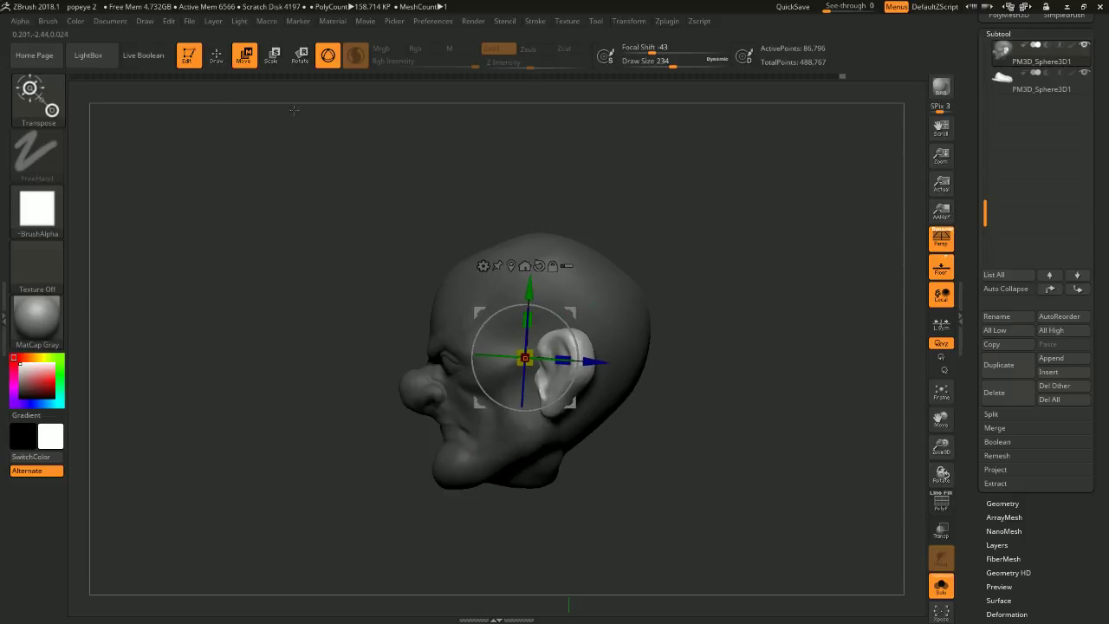
# - Push in the back of the head with the Move brush at draw size 234 and show the whole figure again
pyautogui.press('q')
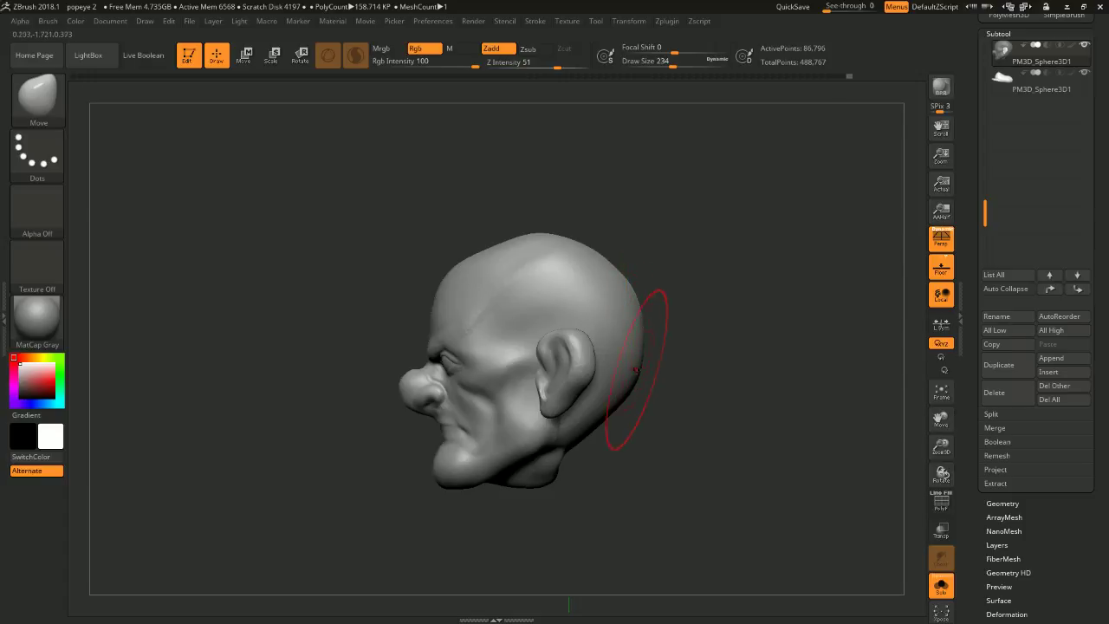
pyautogui.moveTo(676, 287); pyautogui.dragTo(695, 257)
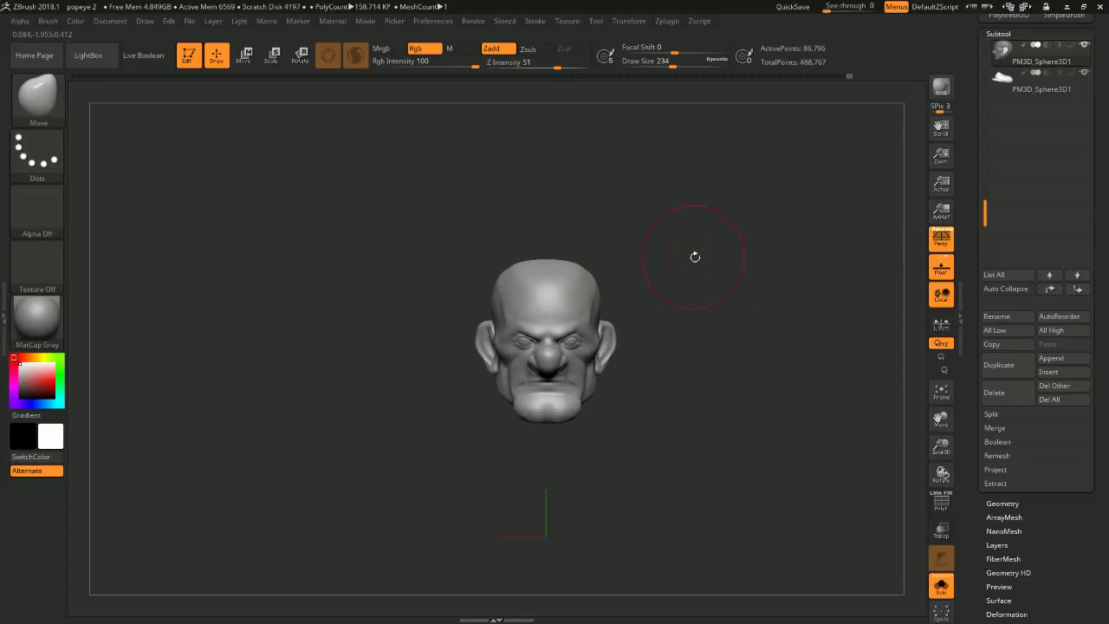
pyautogui.click(941, 586)
pyautogui.keyDown('alt'); pyautogui.moveTo(849, 431); pyautogui.dragTo(902, 364); pyautogui.keyUp('alt')
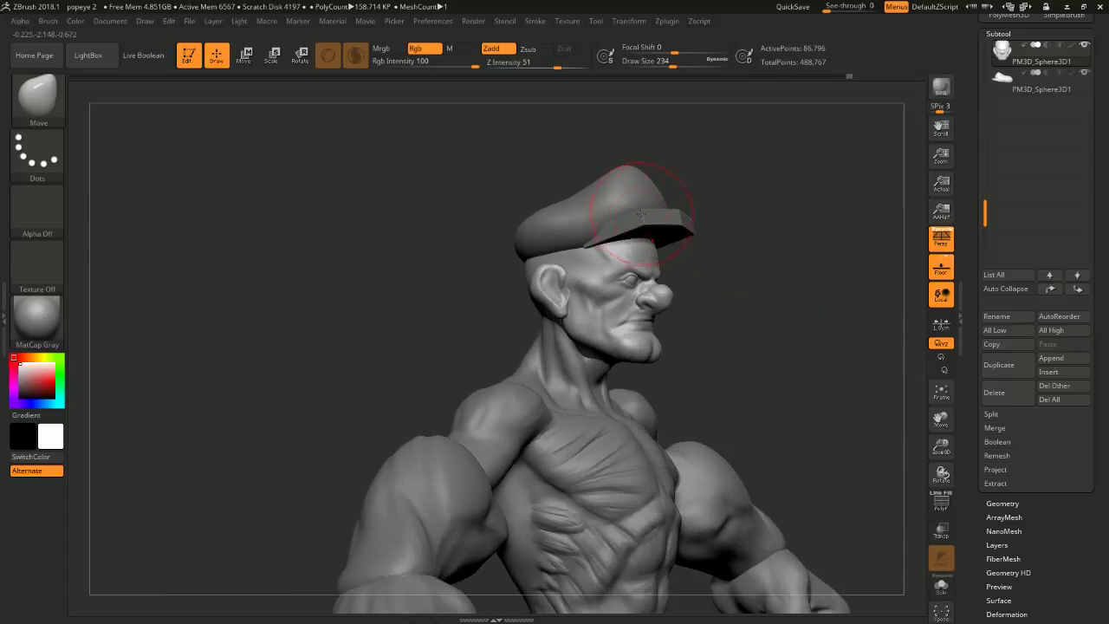
# - Select the cap, reset its gizmo orientation and tilt it slightly on the head in side view
pyautogui.keyDown('alt'); pyautogui.click(641, 214); pyautogui.keyUp('alt')
pyautogui.moveTo(671, 186); pyautogui.dragTo(344, 84)
pyautogui.press('w')
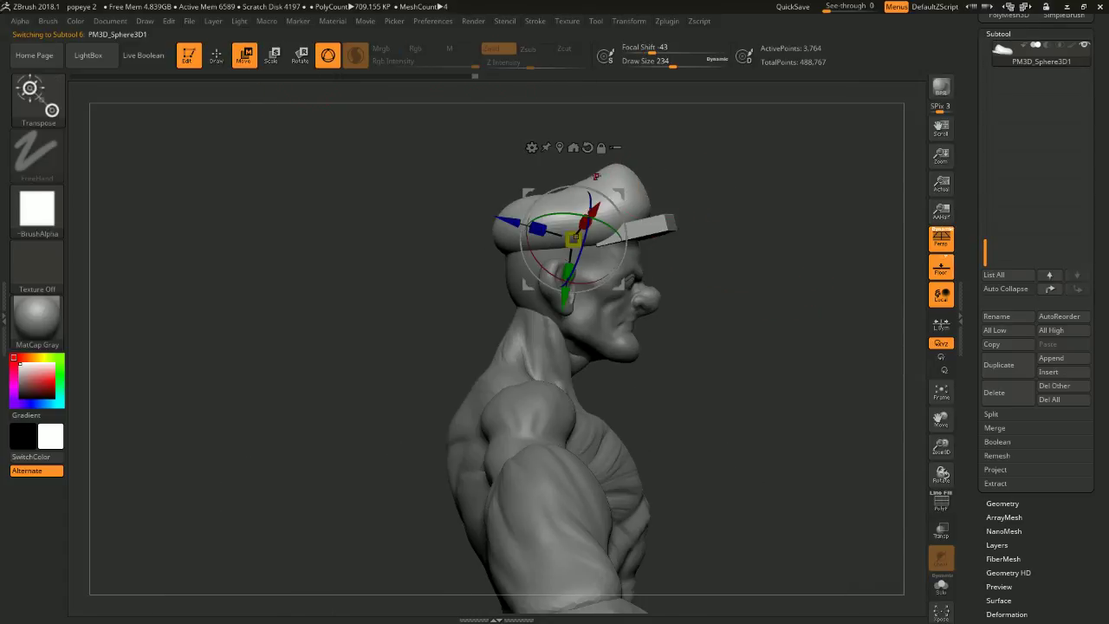
pyautogui.keyDown('alt'); pyautogui.click(588, 148); pyautogui.keyUp('alt')
pyautogui.moveTo(617, 193); pyautogui.dragTo(621, 225)
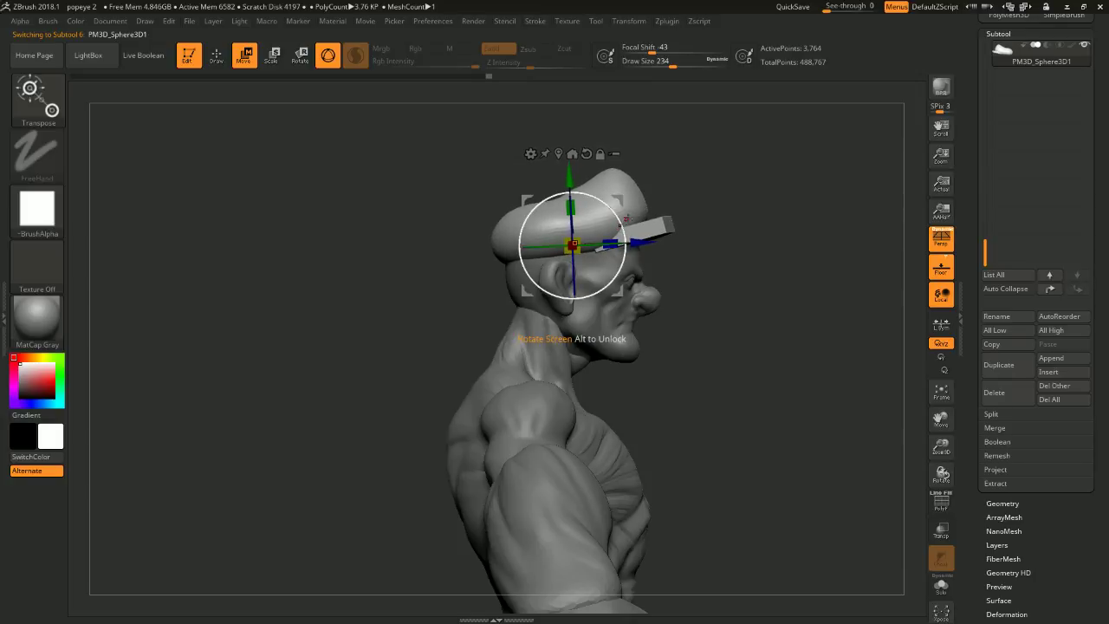
pyautogui.moveTo(726, 210)
pyautogui.keyDown('shift'); pyautogui.mouseDown()
pyautogui.moveTo(696, 224)
pyautogui.moveTo(697, 212)
pyautogui.moveTo(653, 196)
pyautogui.moveTo(742, 178)
pyautogui.moveTo(743, 154)
pyautogui.mouseUp(); pyautogui.keyUp('shift')
pyautogui.click(220, 57)
# - Review the figure from front and back, select the torso and set the Move brush to draw size 228
pyautogui.moveTo(1099, 164)
pyautogui.mouseDown()
pyautogui.moveTo(1107, 184)
pyautogui.moveTo(1097, 219)
pyautogui.mouseUp()
pyautogui.moveTo(877, 254); pyautogui.dragTo(851, 258)
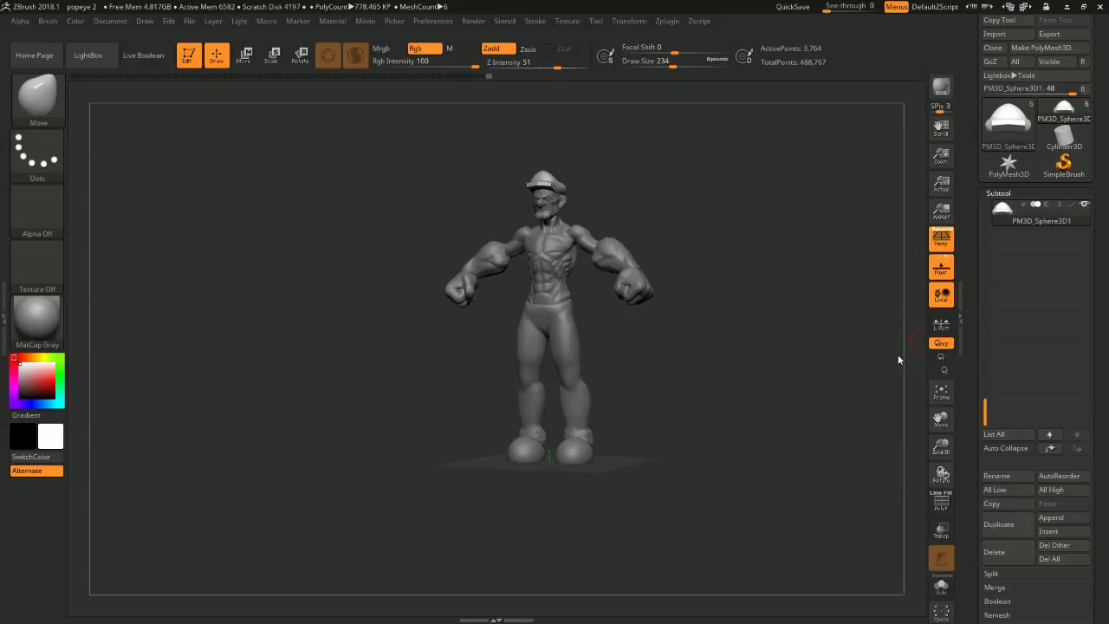
pyautogui.moveTo(687, 374); pyautogui.dragTo(820, 309)
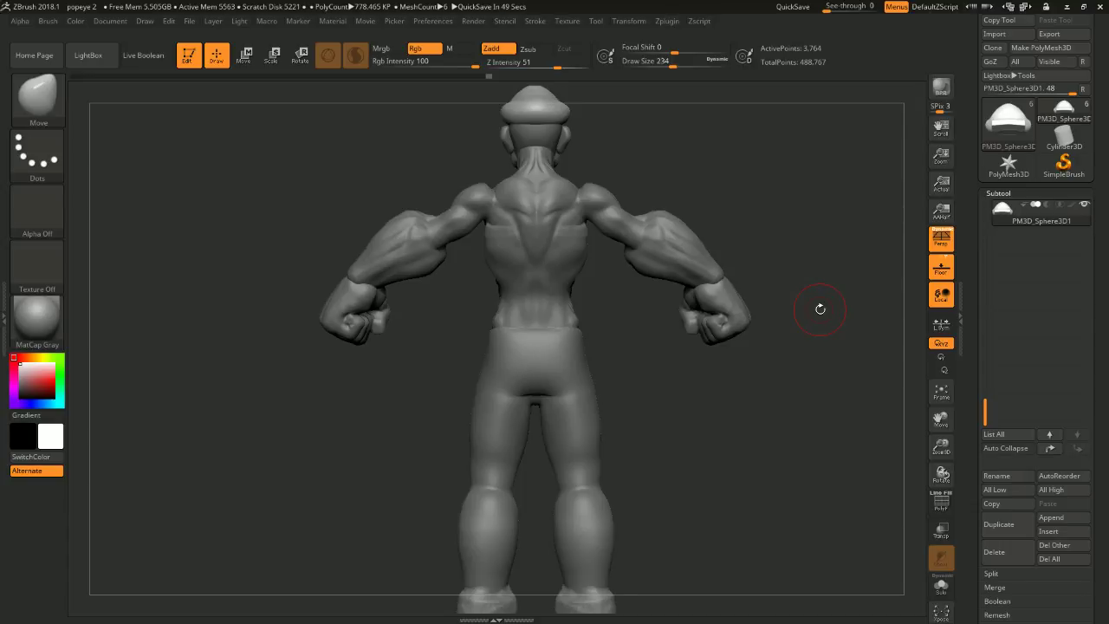
pyautogui.moveTo(798, 222)
pyautogui.keyDown('shift'); pyautogui.mouseDown()
pyautogui.moveTo(760, 216)
pyautogui.moveTo(780, 196)
pyautogui.moveTo(760, 247)
pyautogui.moveTo(565, 289)
pyautogui.mouseUp(); pyautogui.keyUp('shift')
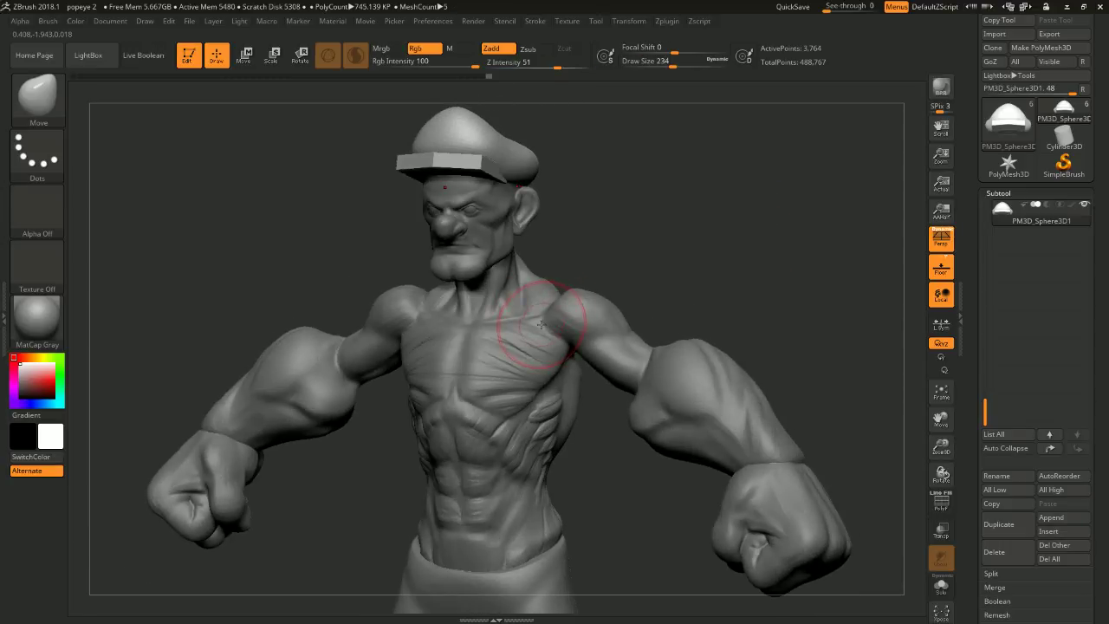
pyautogui.keyDown('alt'); pyautogui.click(543, 320); pyautogui.keyUp('alt')
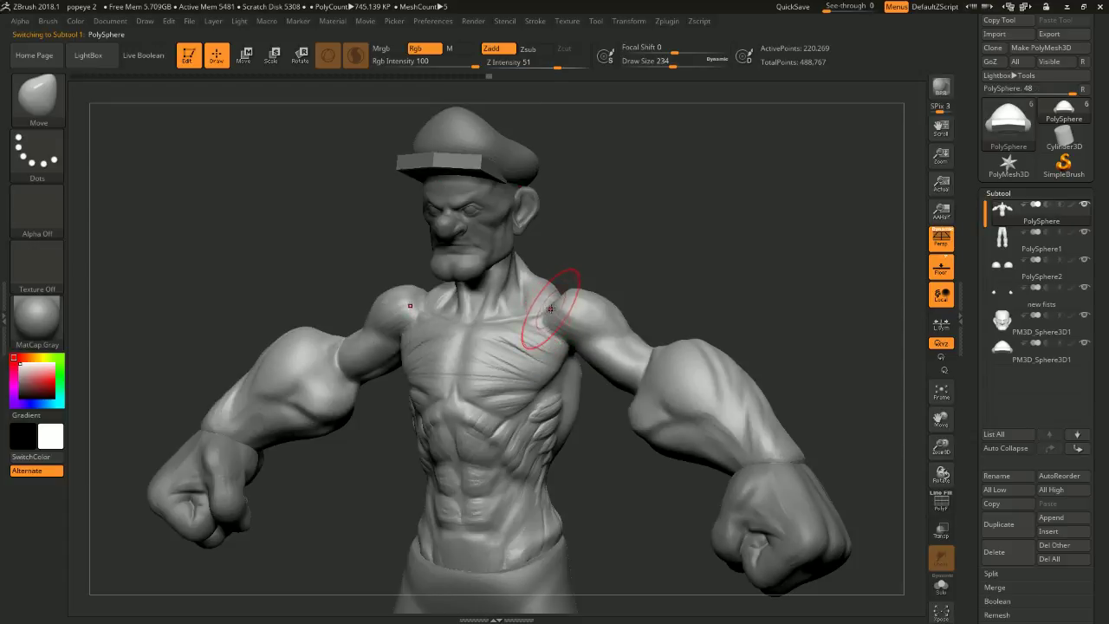
pyautogui.press('b')
pyautogui.press('m')
pyautogui.press('v')
pyautogui.press('space')
pyautogui.moveTo(549, 304); pyautogui.dragTo(555, 305)
pyautogui.moveTo(607, 268)
pyautogui.mouseDown()
pyautogui.moveTo(639, 263)
pyautogui.moveTo(614, 267)
pyautogui.moveTo(639, 251)
pyautogui.moveTo(651, 260)
pyautogui.moveTo(632, 243)
pyautogui.mouseUp()
pyautogui.press('space')
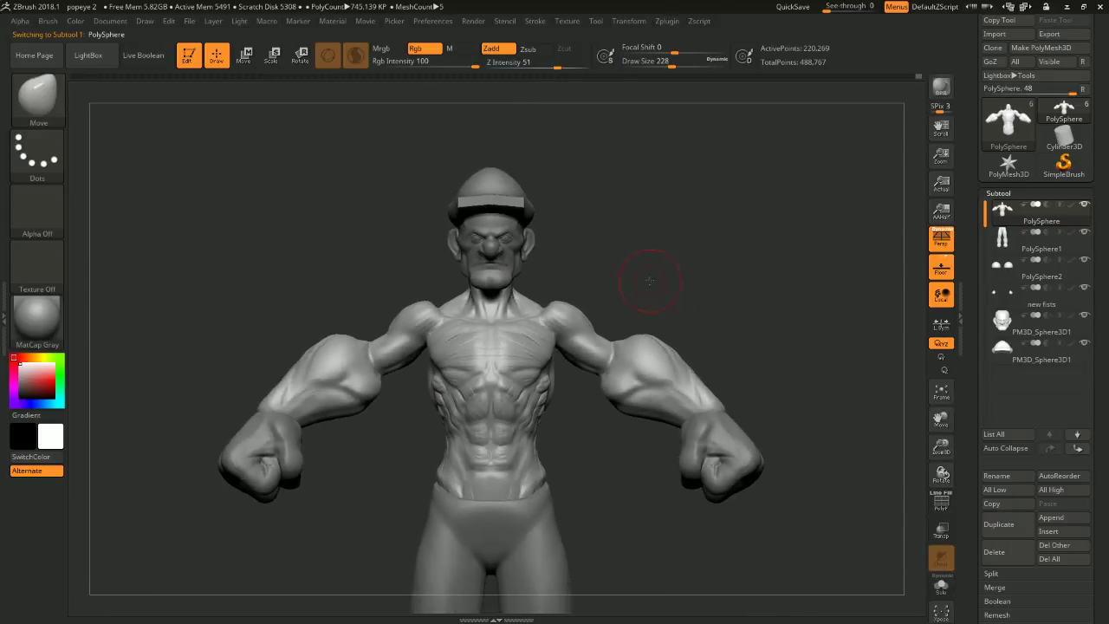
# - Append a Cube3D subtool to the figure and make it the active subtool
pyautogui.keyDown('alt'); pyautogui.moveTo(649, 282); pyautogui.dragTo(637, 251); pyautogui.keyUp('alt')
pyautogui.keyDown('alt'); pyautogui.moveTo(686, 281); pyautogui.dragTo(686, 242); pyautogui.keyUp('alt')
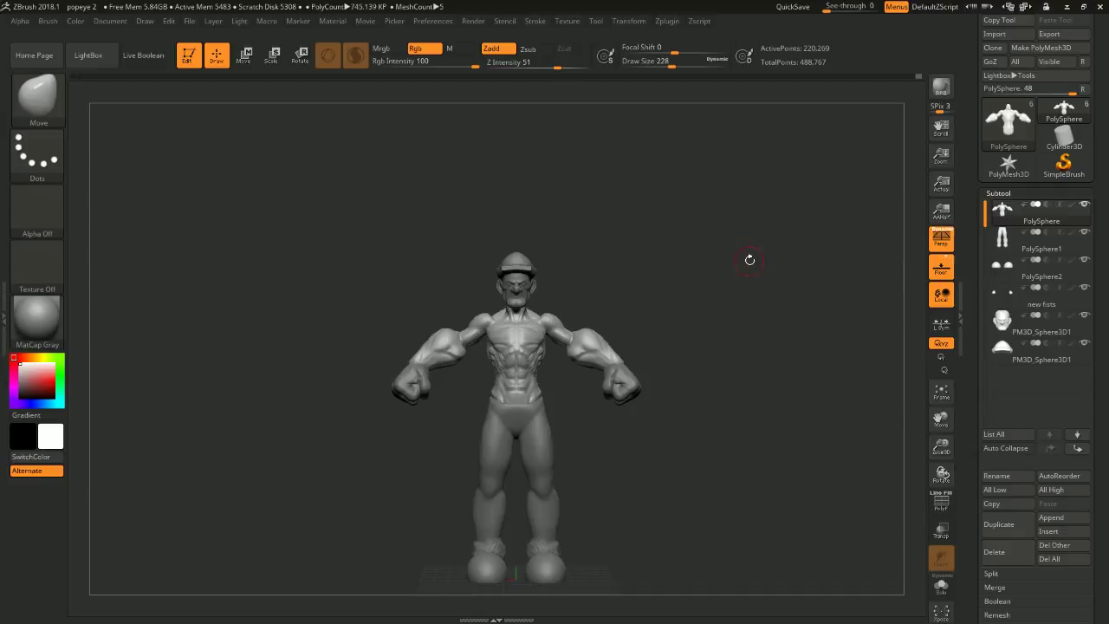
pyautogui.keyDown('ctrl'); pyautogui.moveTo(749, 260); pyautogui.dragTo(761, 278, button='right'); pyautogui.keyUp('ctrl')
pyautogui.keyDown('alt'); pyautogui.moveTo(638, 275); pyautogui.dragTo(671, 232); pyautogui.keyUp('alt')
pyautogui.keyDown('alt'); pyautogui.moveTo(597, 357); pyautogui.dragTo(617, 348); pyautogui.keyUp('alt')
pyautogui.moveTo(635, 356)
pyautogui.mouseDown(button='right')
pyautogui.moveTo(594, 366)
pyautogui.moveTo(624, 347)
pyautogui.mouseUp(button='right')
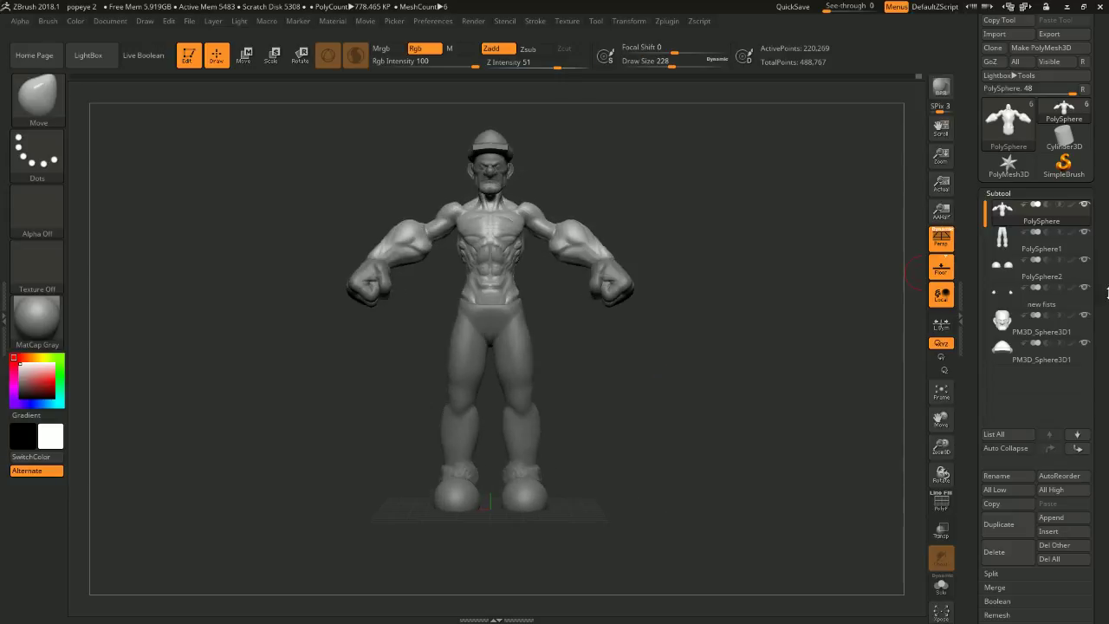
pyautogui.moveTo(1107, 293); pyautogui.dragTo(1106, 2)
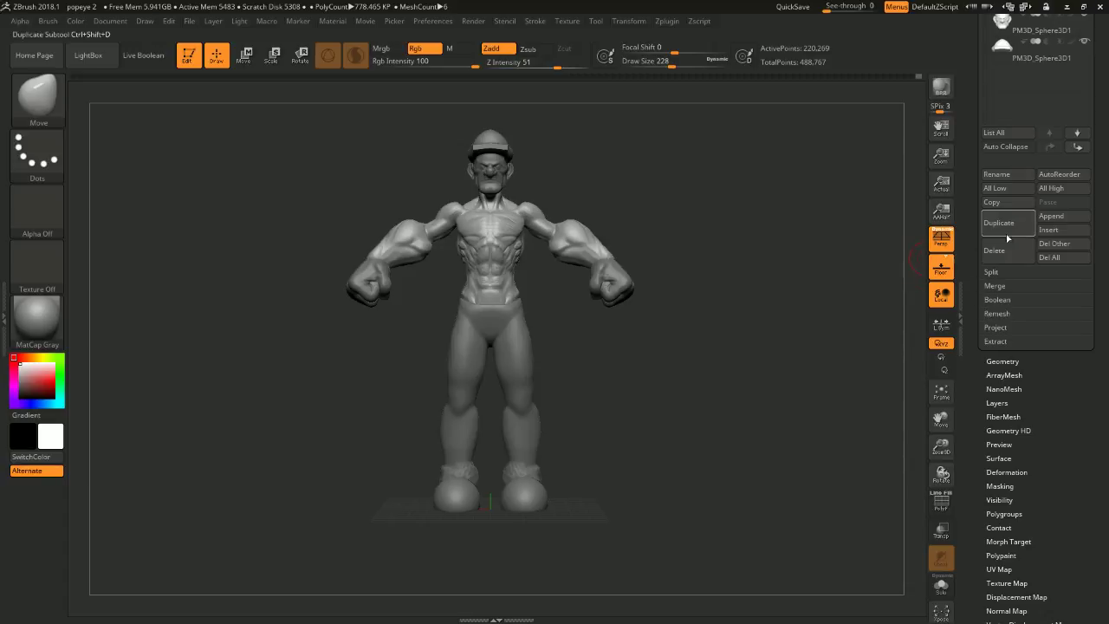
pyautogui.scroll(2, 1107, 253)
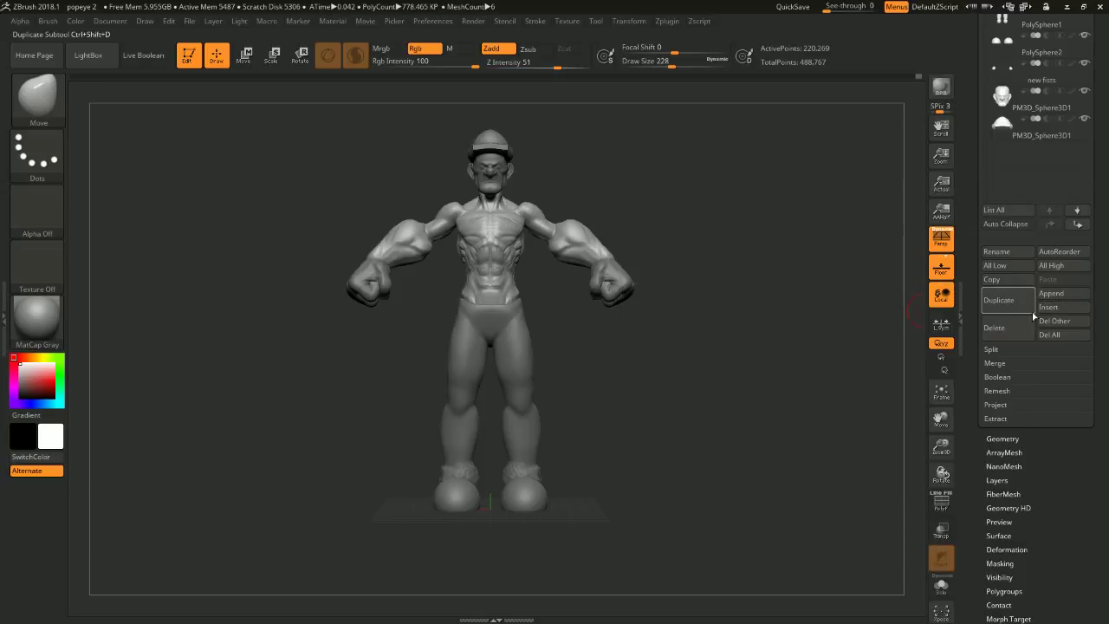
pyautogui.click(1045, 292)
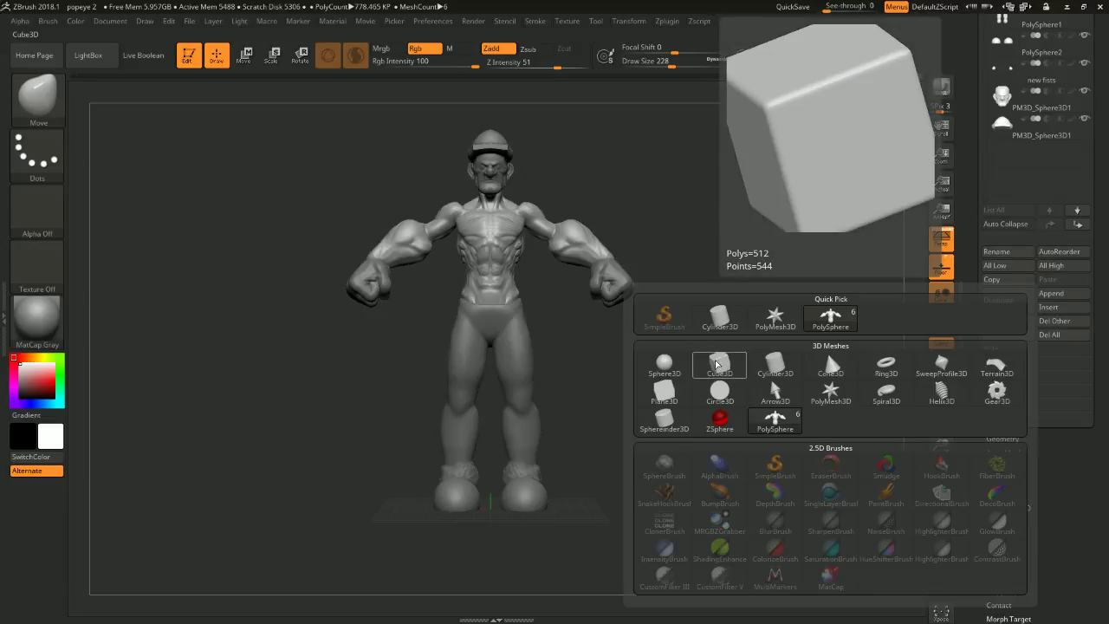
pyautogui.click(717, 364)
pyautogui.keyDown('alt'); pyautogui.click(523, 254); pyautogui.keyUp('alt')
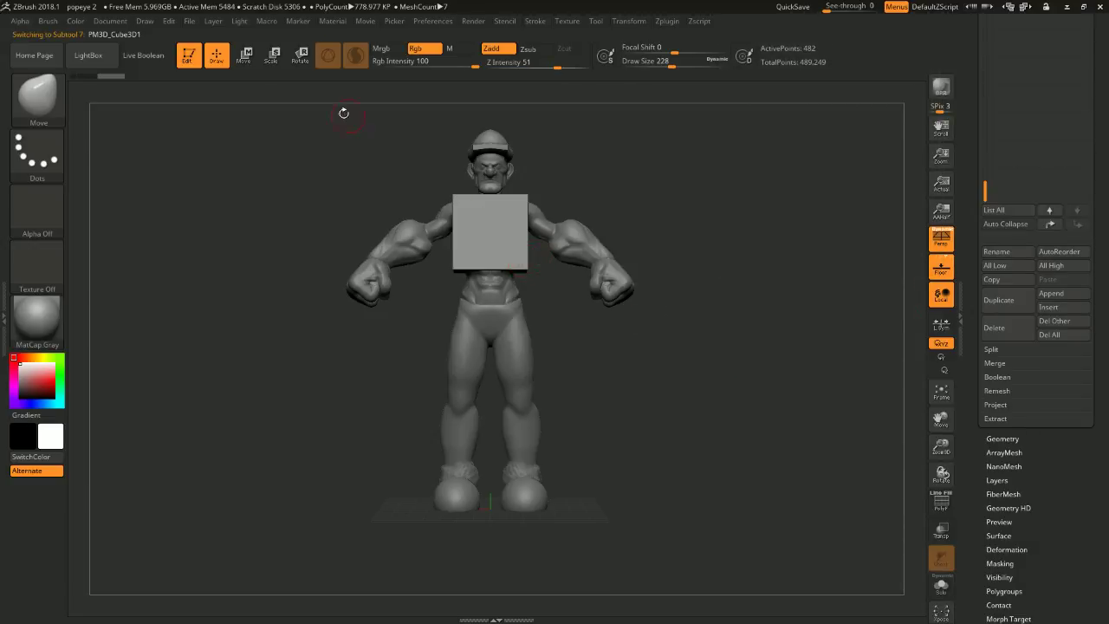
# - Lower the cube to the feet and widen it horizontally into a slab the figure stands on
pyautogui.click(244, 56)
pyautogui.moveTo(491, 175); pyautogui.dragTo(490, 460)
pyautogui.keyDown('alt'); pyautogui.moveTo(553, 442); pyautogui.dragTo(607, 283); pyautogui.keyUp('alt')
pyautogui.moveTo(506, 348); pyautogui.dragTo(506, 256)
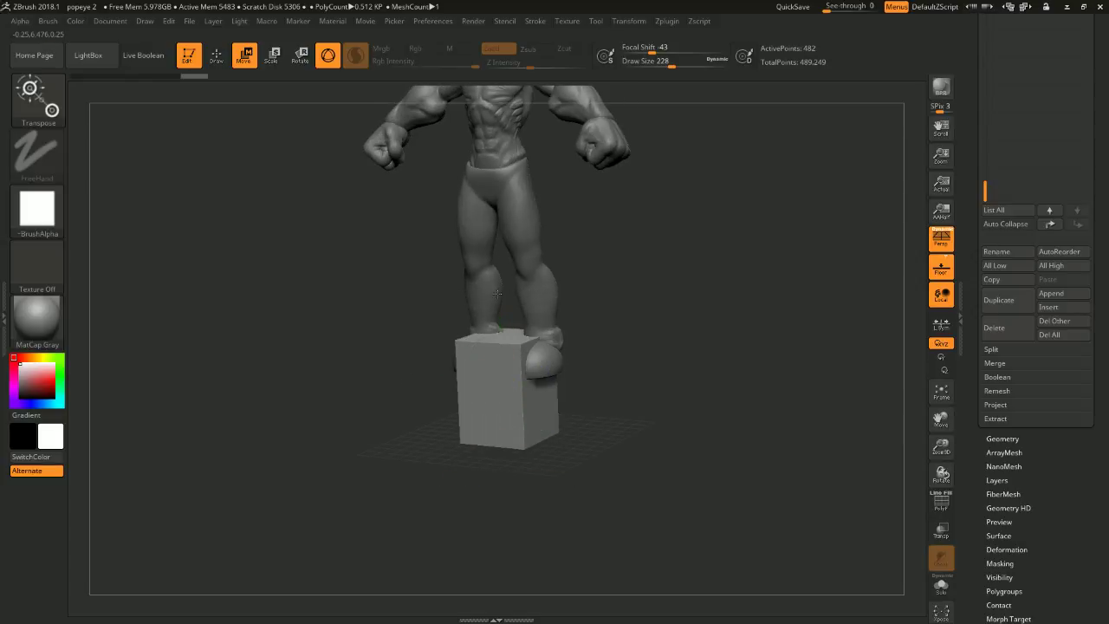
pyautogui.hotkey('ctrl', 'z')
pyautogui.keyDown('alt'); pyautogui.moveTo(505, 349); pyautogui.dragTo(506, 260); pyautogui.keyUp('alt')
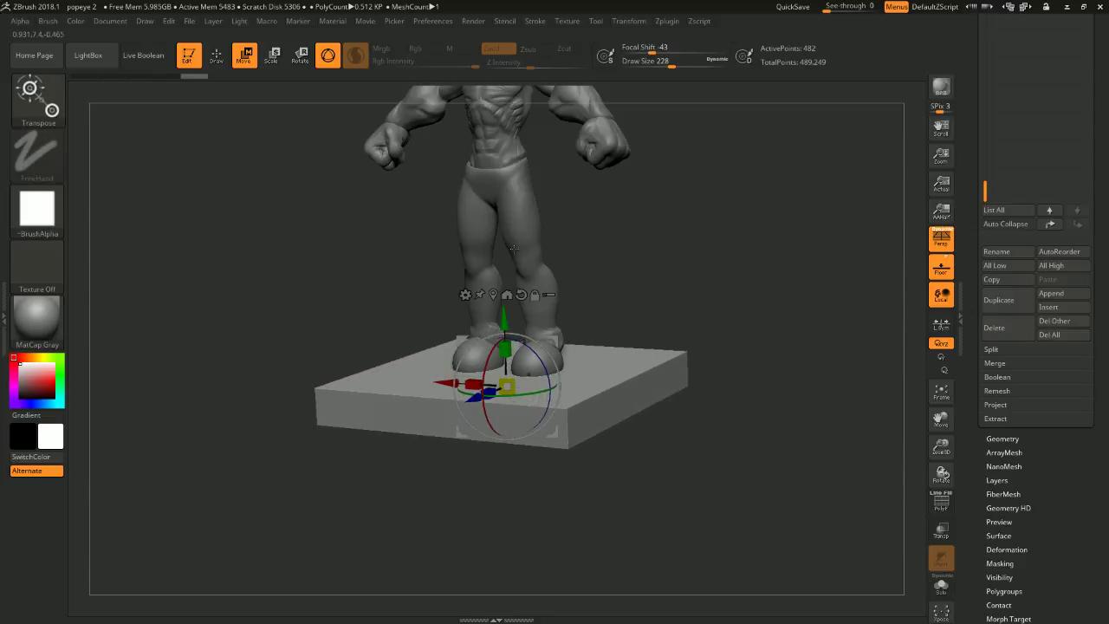
# - Scale the slab's width and depth individually to form a compact rectangular base under both shoes
pyautogui.keyDown('shift'); pyautogui.moveTo(668, 256); pyautogui.dragTo(593, 256); pyautogui.keyUp('shift')
pyautogui.moveTo(469, 385); pyautogui.dragTo(518, 379)
pyautogui.keyDown('shift'); pyautogui.moveTo(633, 285); pyautogui.dragTo(674, 308); pyautogui.keyUp('shift')
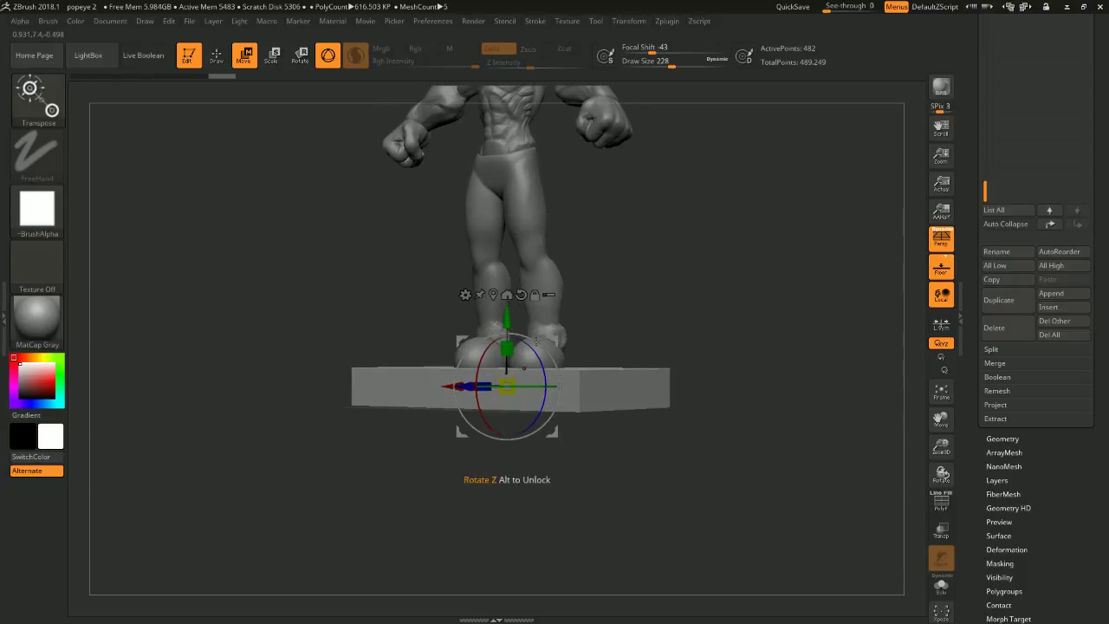
pyautogui.moveTo(463, 345); pyautogui.dragTo(484, 383, button='right')
pyautogui.moveTo(471, 379); pyautogui.dragTo(496, 384)
pyautogui.keyDown('shift'); pyautogui.moveTo(621, 291); pyautogui.dragTo(560, 320); pyautogui.keyUp('shift')
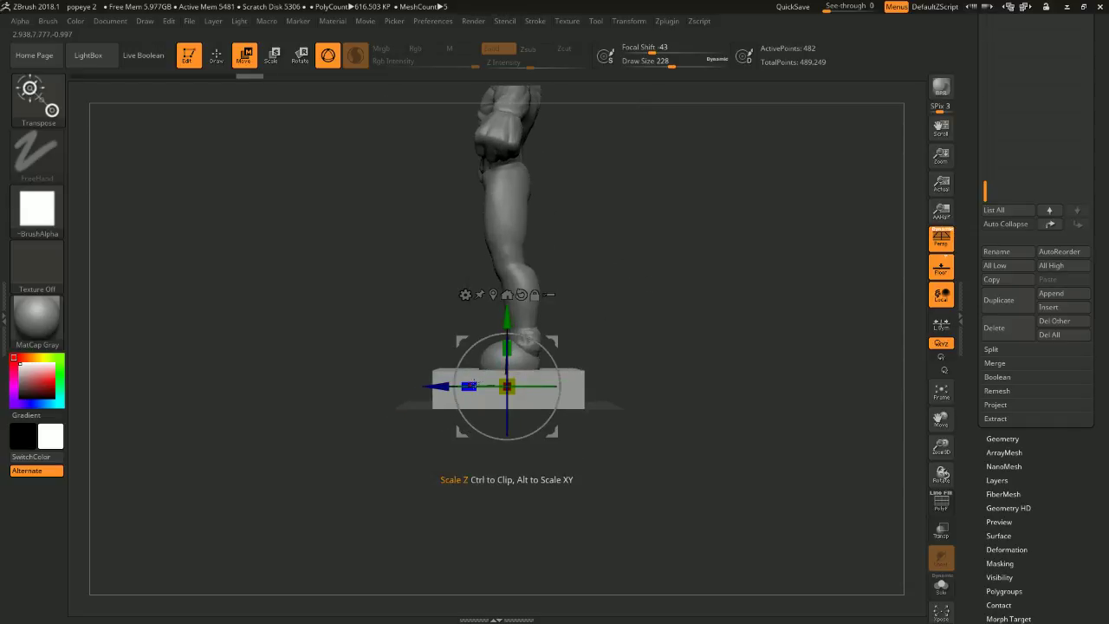
pyautogui.moveTo(464, 380); pyautogui.dragTo(448, 385)
pyautogui.keyDown('shift'); pyautogui.moveTo(606, 291); pyautogui.dragTo(646, 293); pyautogui.keyUp('shift')
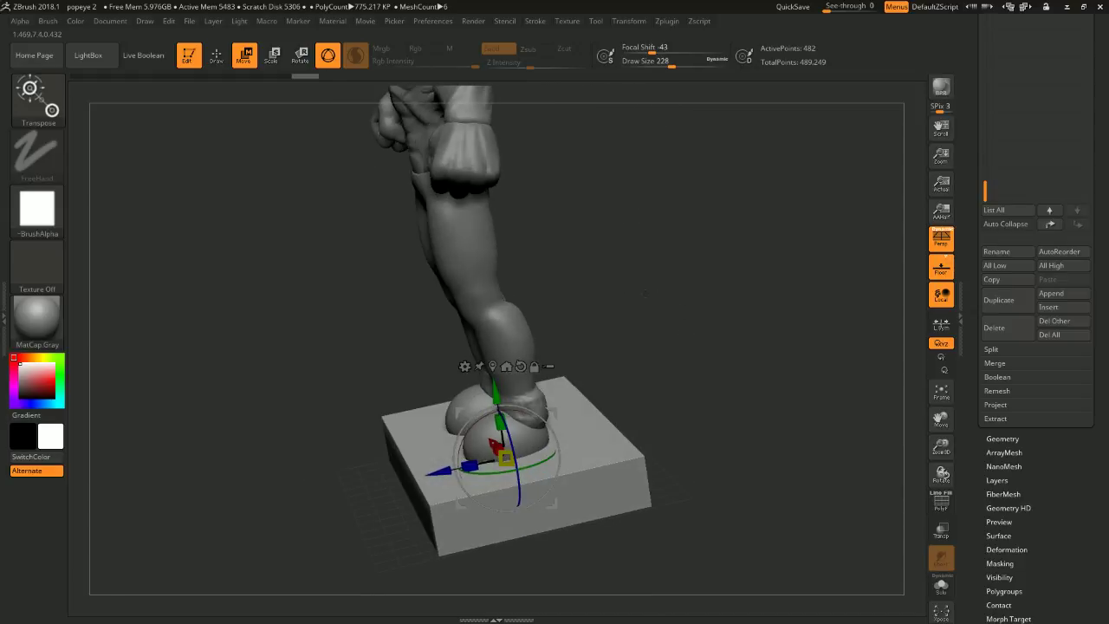
pyautogui.keyDown('shift'); pyautogui.moveTo(303, 178); pyautogui.dragTo(315, 192); pyautogui.keyUp('shift')
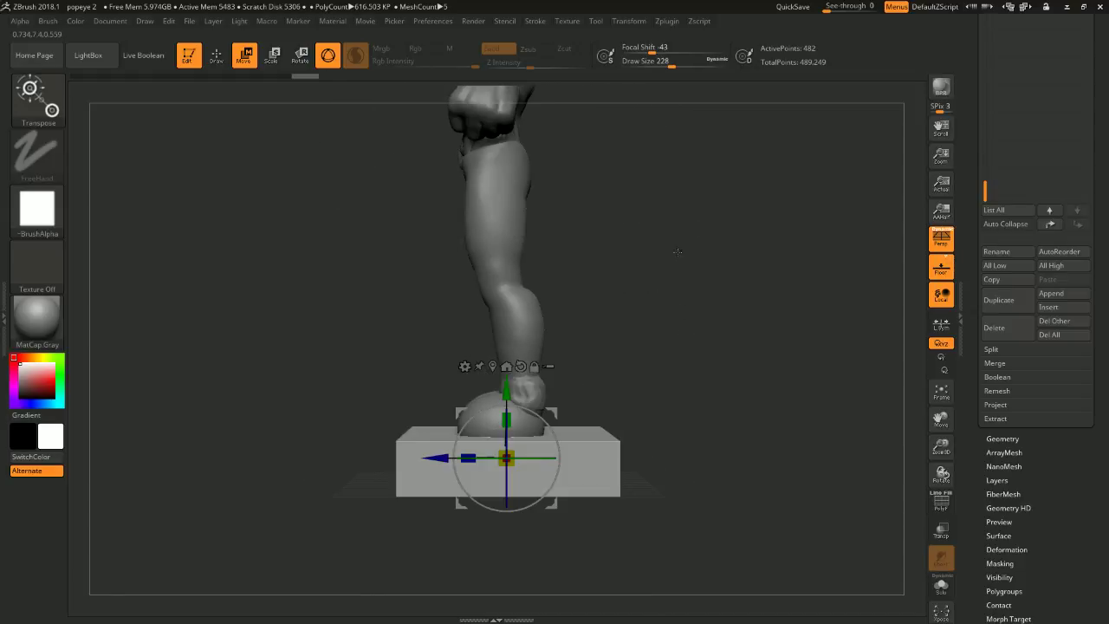
pyautogui.moveTo(663, 264)
pyautogui.mouseDown()
pyautogui.moveTo(672, 280)
pyautogui.moveTo(663, 304)
pyautogui.moveTo(695, 192)
pyautogui.moveTo(667, 286)
pyautogui.moveTo(656, 228)
pyautogui.moveTo(716, 228)
pyautogui.moveTo(694, 322)
pyautogui.moveTo(715, 269)
pyautogui.moveTo(704, 249)
pyautogui.mouseUp()
pyautogui.click(216, 55)
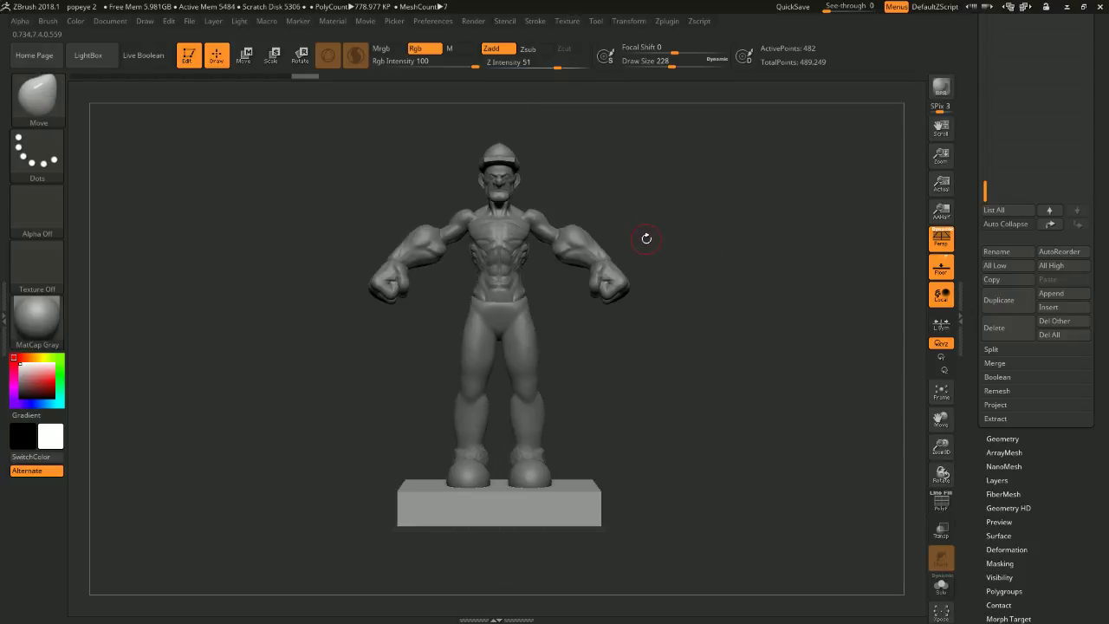
# - Choose the IMM Primitives brush with the Insert Cylinder mesh for adding a prop to the base
pyautogui.moveTo(624, 221); pyautogui.dragTo(592, 330)
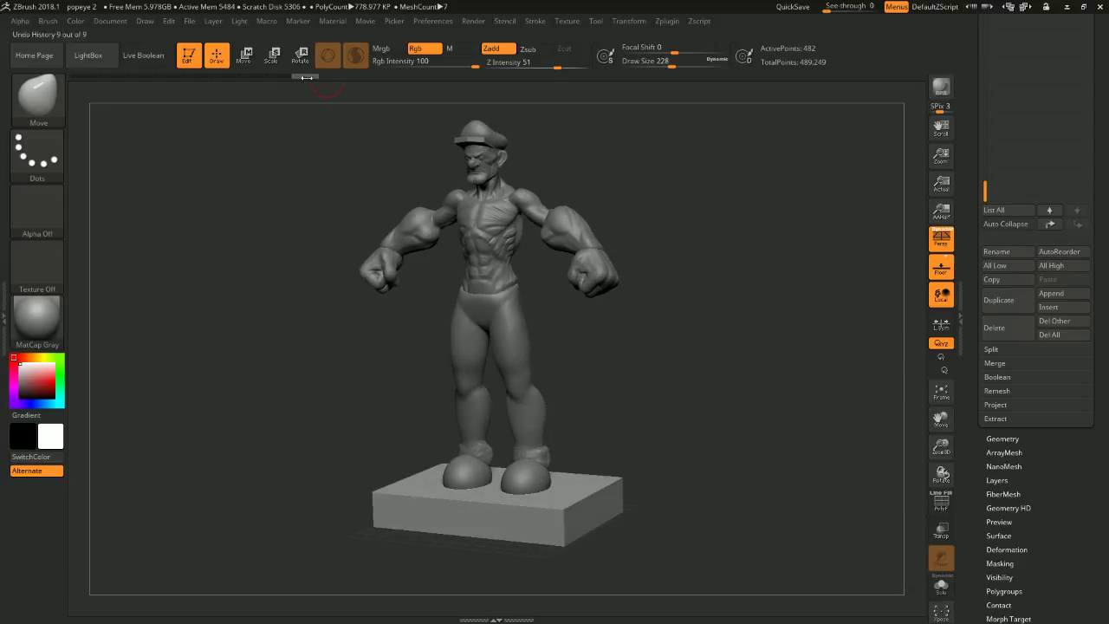
pyautogui.press('b')
pyautogui.press('i')
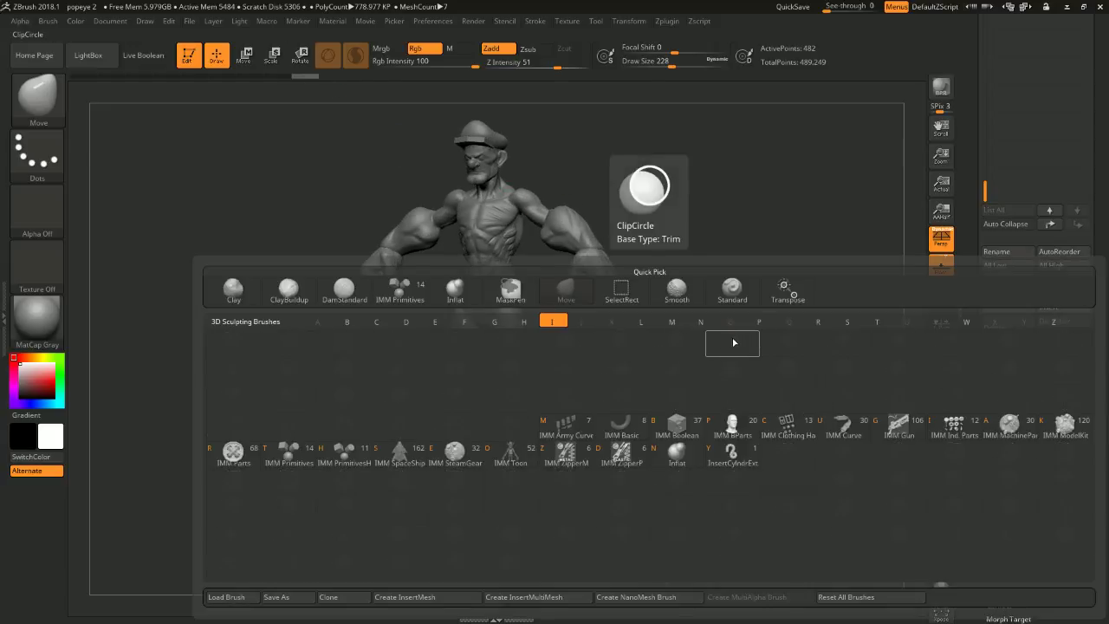
pyautogui.press('p')
pyautogui.keyDown('shift'); pyautogui.moveTo(708, 350); pyautogui.dragTo(667, 334); pyautogui.keyUp('shift')
pyautogui.click(196, 102)
# - Examine the whole figure on its base from the front, close up and from an elevated three-quarter view
pyautogui.keyDown('alt'); pyautogui.moveTo(647, 390); pyautogui.dragTo(628, 357); pyautogui.keyUp('alt')
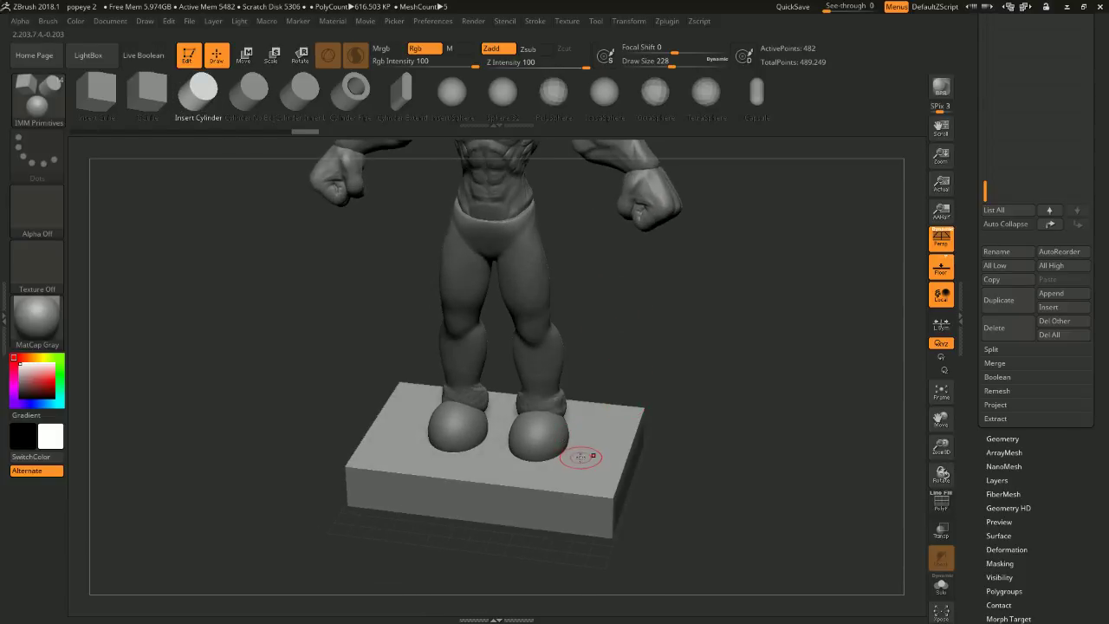
pyautogui.keyDown('shift'); pyautogui.moveTo(641, 364); pyautogui.dragTo(615, 352); pyautogui.keyUp('shift')
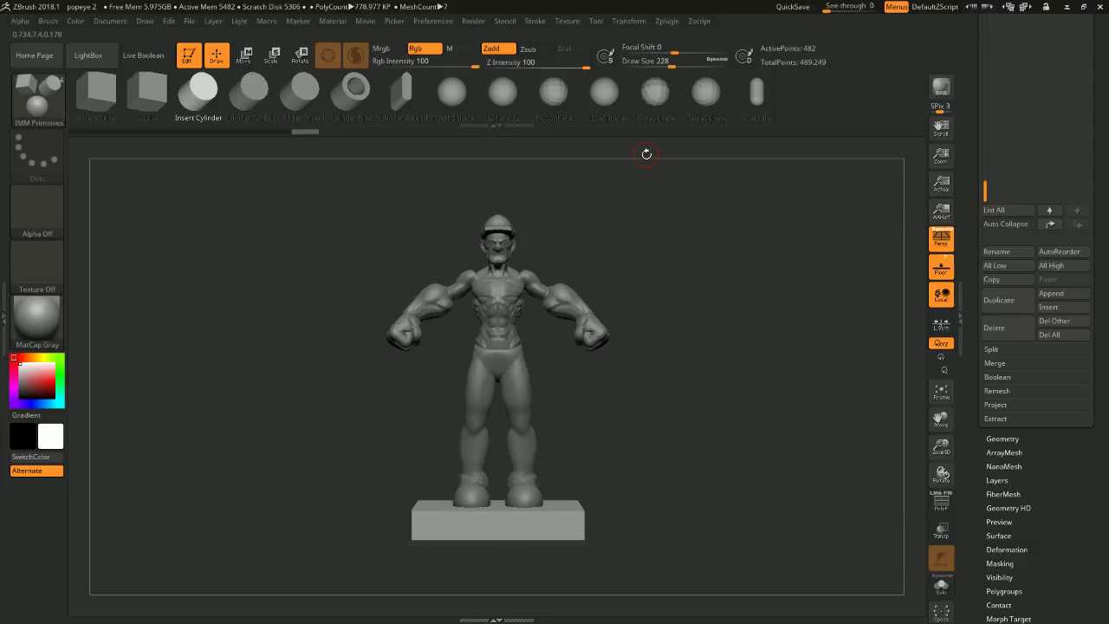
pyautogui.keyDown('alt'); pyautogui.moveTo(634, 245); pyautogui.dragTo(611, 205); pyautogui.keyUp('alt')
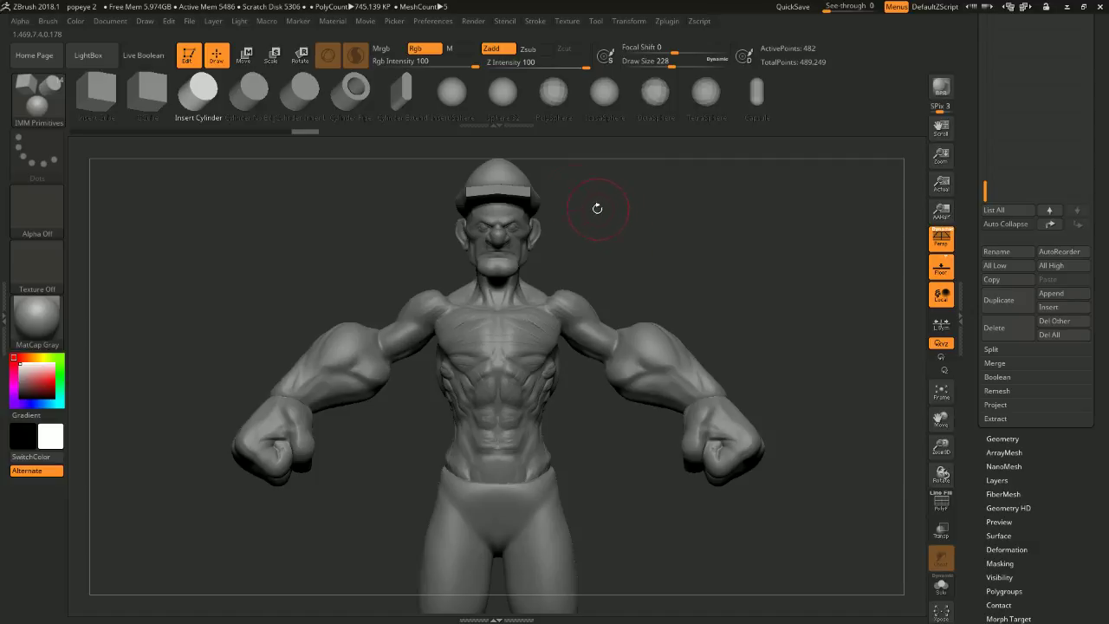
pyautogui.moveTo(568, 192); pyautogui.dragTo(517, 189)
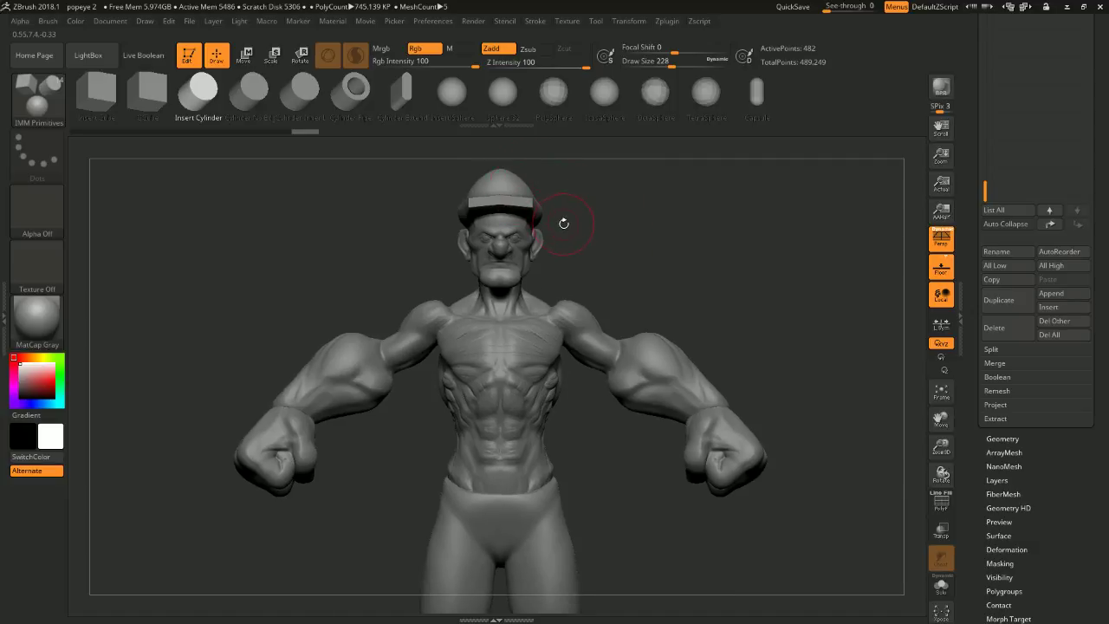
pyautogui.keyDown('shift'); pyautogui.moveTo(589, 206); pyautogui.dragTo(619, 153); pyautogui.keyUp('shift')
pyautogui.moveTo(632, 247); pyautogui.dragTo(608, 276)
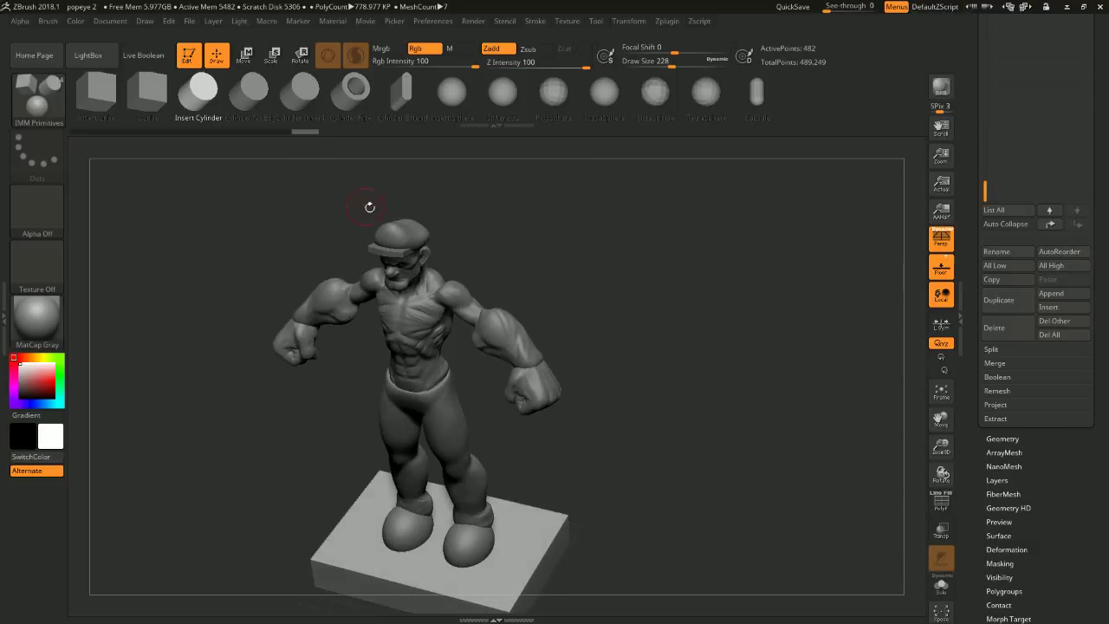
pyautogui.moveTo(369, 207); pyautogui.dragTo(566, 250)
# - Insert a cylinder on the base beside the figure's left shoe and check its topology with the polyframe
pyautogui.moveTo(471, 453); pyautogui.dragTo(473, 491)
pyautogui.moveTo(565, 419); pyautogui.dragTo(592, 359)
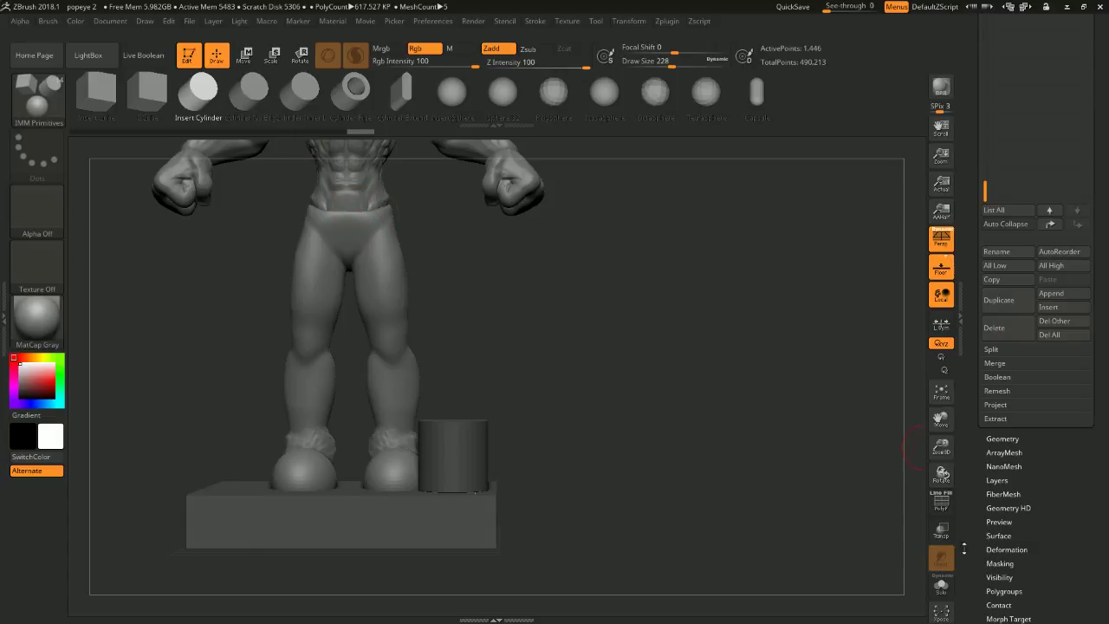
pyautogui.click(941, 586)
pyautogui.click(941, 586)
pyautogui.click(942, 506)
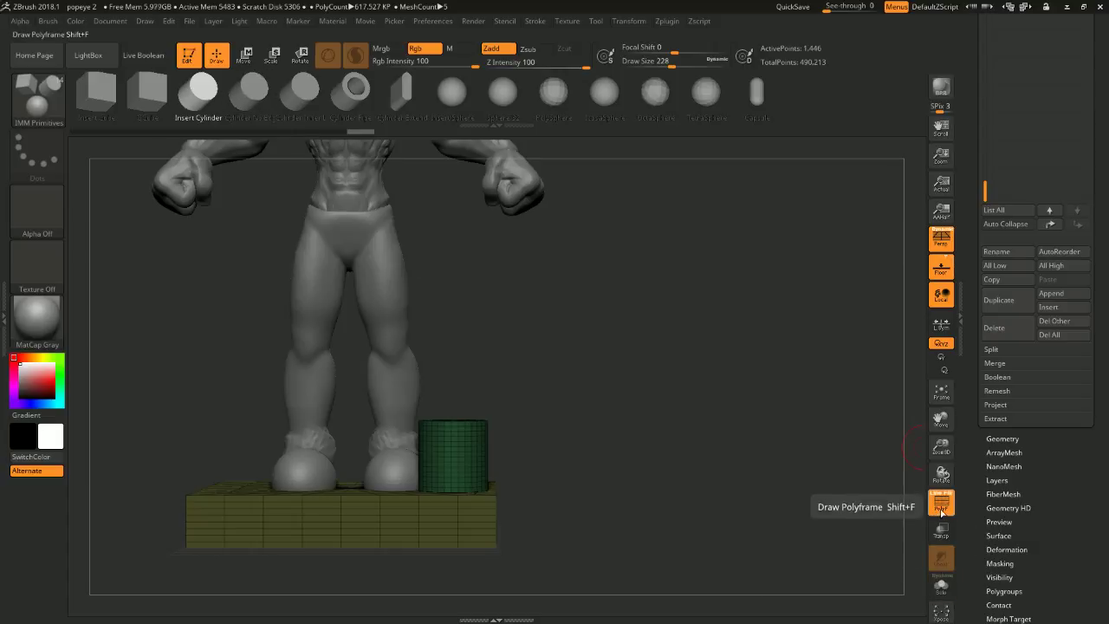
pyautogui.click(942, 508)
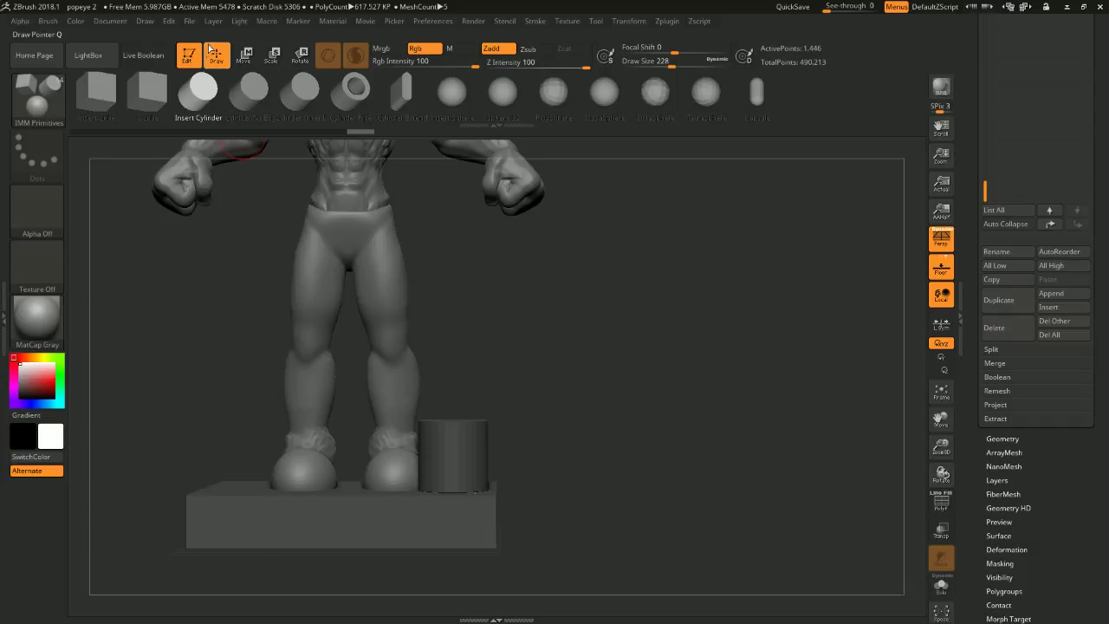
# - Try swapping the inserted cylinder for the Cylinder No Edge primitive and undo both the swap and the insertion
pyautogui.click(245, 55)
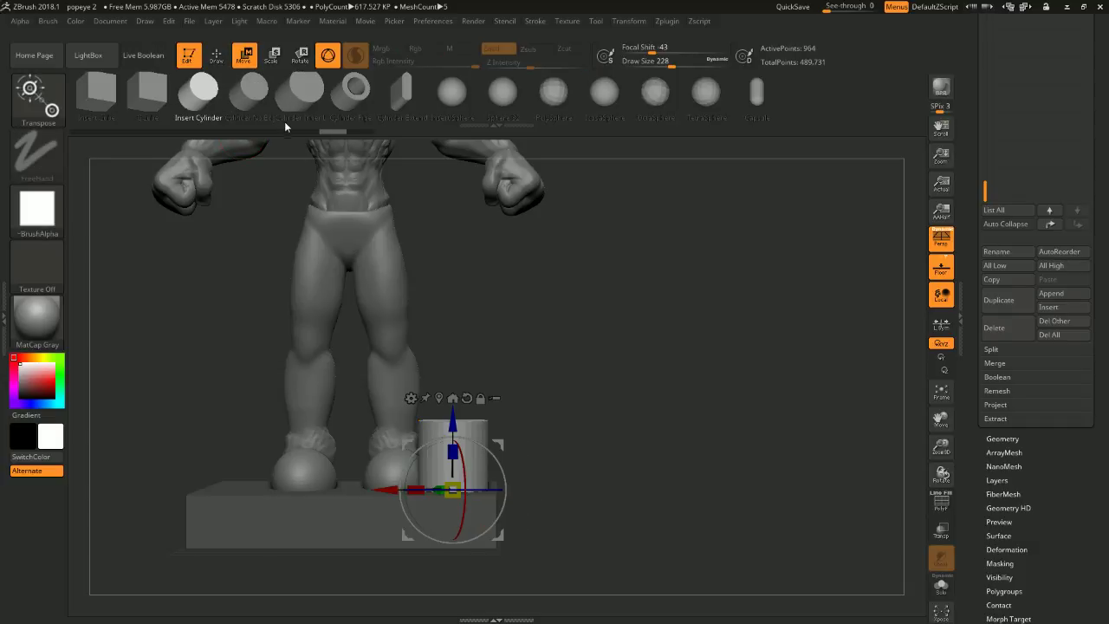
pyautogui.click(248, 97)
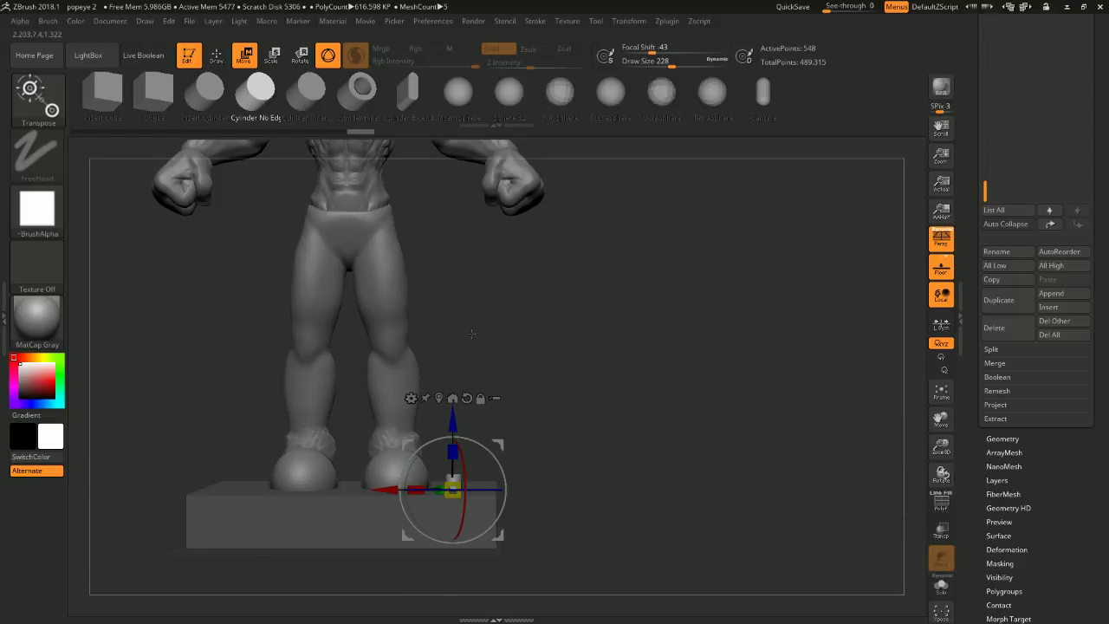
pyautogui.hotkey('ctrl', 'z')
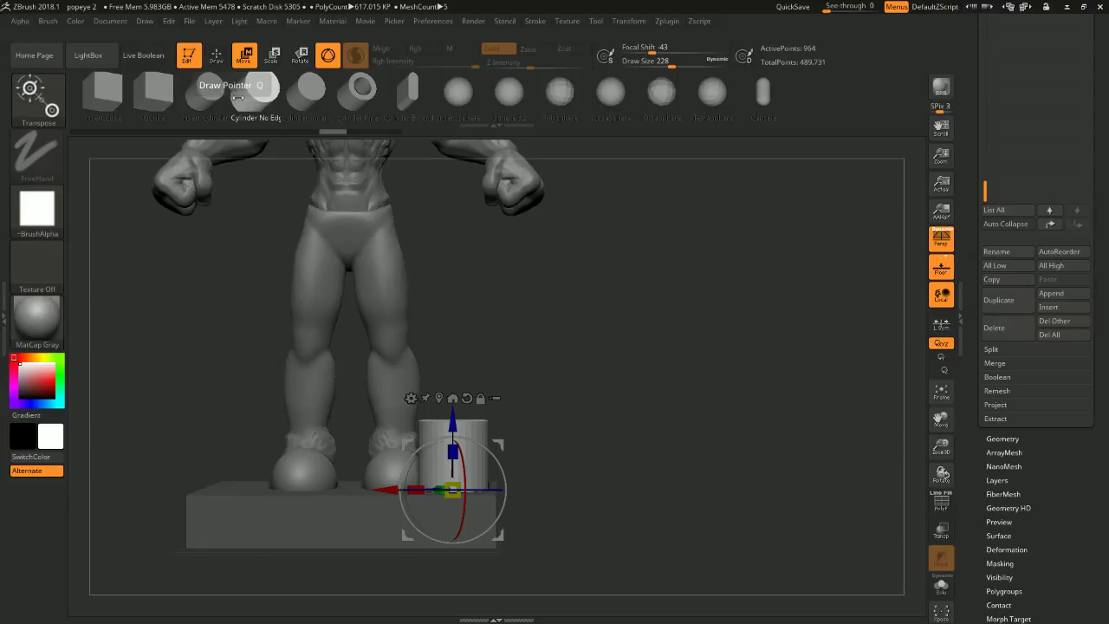
pyautogui.hotkey('ctrl', 'z')
pyautogui.moveTo(450, 250); pyautogui.dragTo(446, 309)
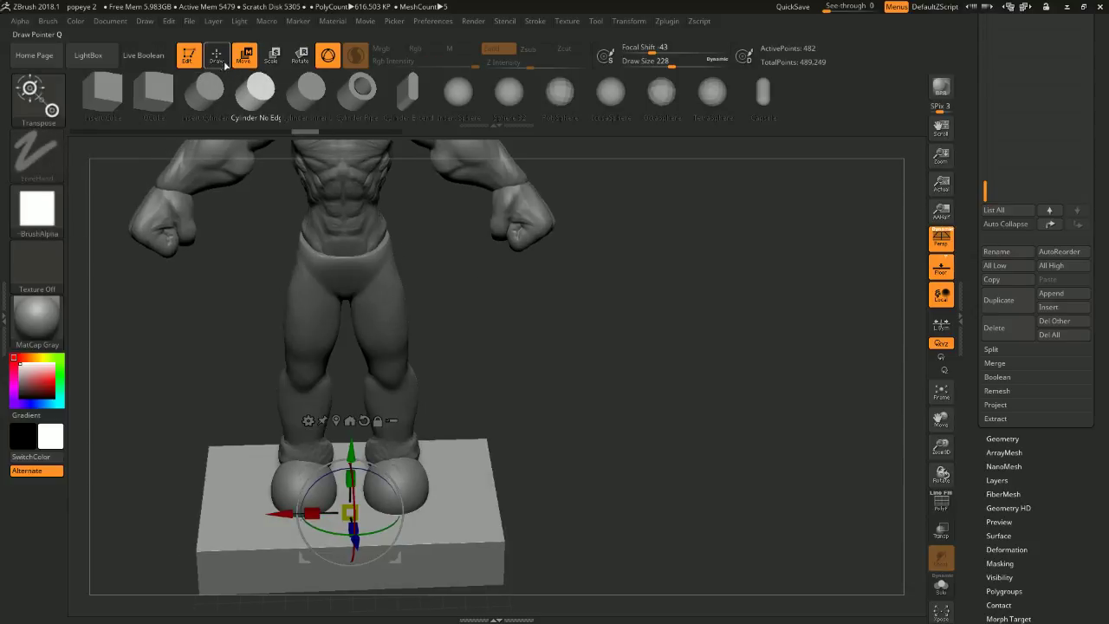
# - Insert the Cylinder Inner L primitive on the base beside the figure's left shoe and scale it down to about 0.64
pyautogui.click(216, 55)
pyautogui.click(307, 92)
pyautogui.moveTo(463, 498); pyautogui.dragTo(476, 445)
pyautogui.moveTo(555, 392); pyautogui.dragTo(569, 337)
pyautogui.click(244, 55)
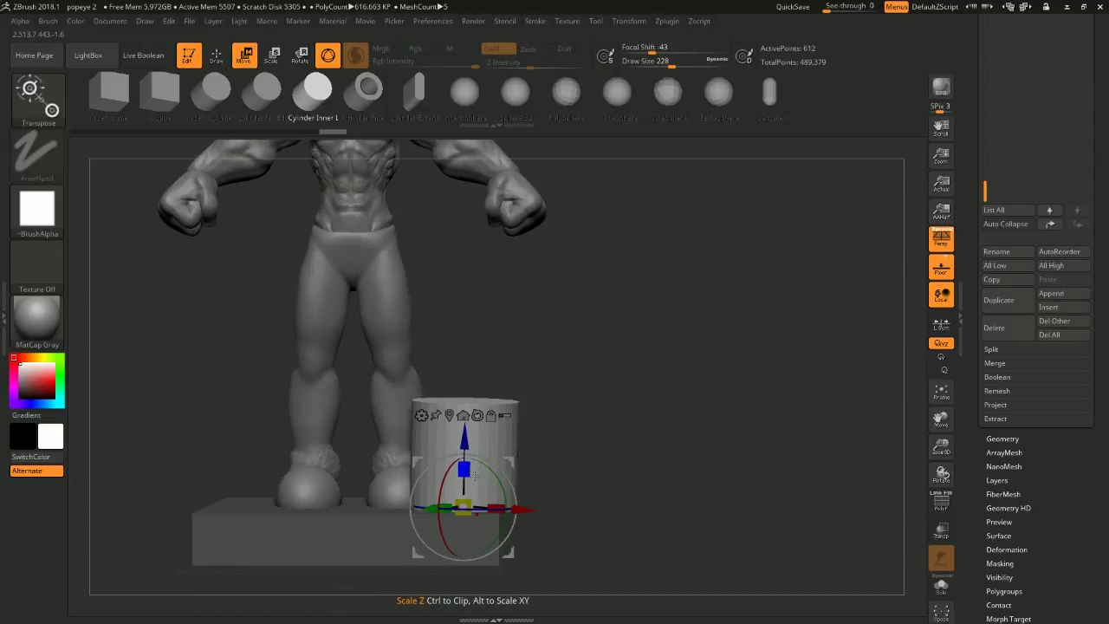
pyautogui.moveTo(473, 467); pyautogui.dragTo(476, 487)
pyautogui.moveTo(464, 468); pyautogui.dragTo(465, 485)
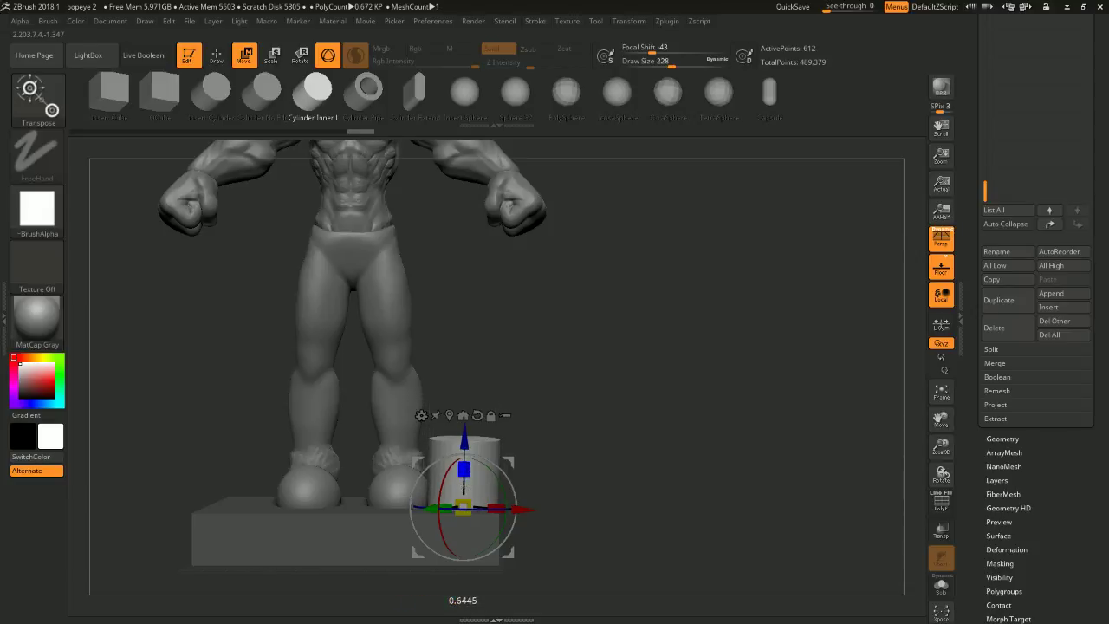
# - Fine-tune the cylinder's height and position on the base, judging its proportions against the whole figure
pyautogui.keyDown('ctrl'); pyautogui.moveTo(555, 428); pyautogui.dragTo(528, 472, button='right'); pyautogui.keyUp('ctrl')
pyautogui.moveTo(464, 468)
pyautogui.mouseDown()
pyautogui.moveTo(464, 488)
pyautogui.moveTo(464, 477)
pyautogui.mouseUp()
pyautogui.keyDown('alt'); pyautogui.moveTo(572, 412); pyautogui.dragTo(479, 473, button='right'); pyautogui.keyUp('alt')
pyautogui.scroll(-3, 572, 406)
pyautogui.moveTo(463, 507); pyautogui.dragTo(469, 491)
pyautogui.moveTo(572, 411); pyautogui.dragTo(549, 267, button='right')
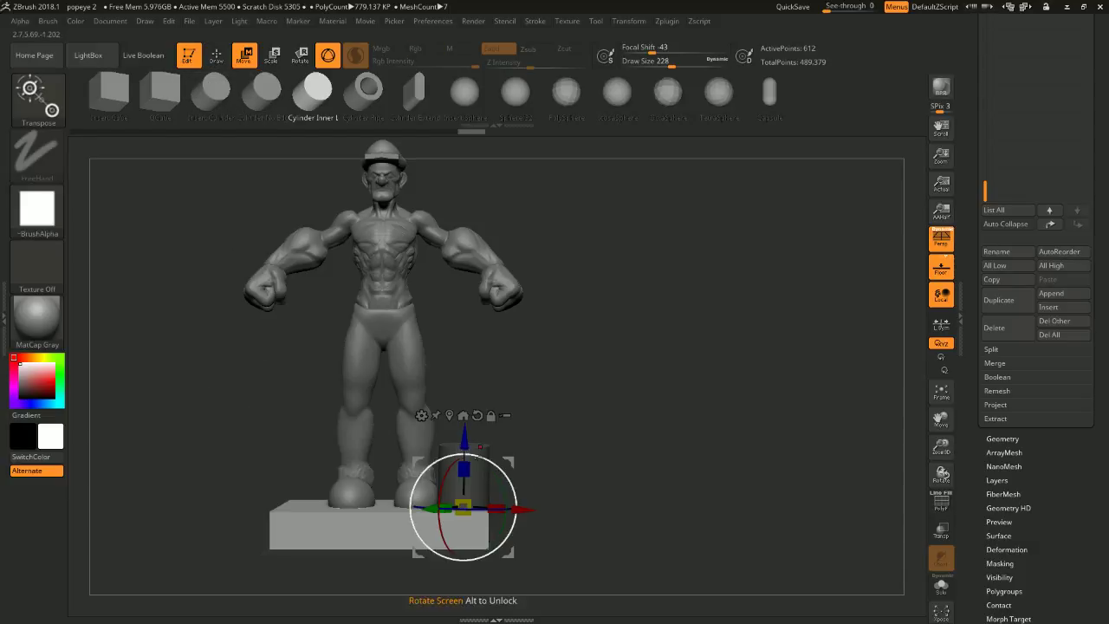
# - Slide the cylinder toward the rear of the base behind the left shoe and enlarge it
pyautogui.click(478, 416)
pyautogui.moveTo(390, 507); pyautogui.dragTo(409, 506)
pyautogui.moveTo(598, 438); pyautogui.dragTo(351, 404)
pyautogui.keyDown('ctrl'); pyautogui.moveTo(596, 351); pyautogui.dragTo(596, 401, button='right'); pyautogui.keyUp('ctrl')
pyautogui.moveTo(596, 402); pyautogui.dragTo(538, 375)
pyautogui.moveTo(621, 375); pyautogui.dragTo(563, 398)
pyautogui.moveTo(404, 511); pyautogui.dragTo(495, 518)
# - Undo and redo the cylinder's latest size changes to compare its sizes against the shoe from the side
pyautogui.moveTo(697, 438); pyautogui.dragTo(738, 384)
pyautogui.keyDown('ctrl'); pyautogui.moveTo(738, 384); pyautogui.dragTo(720, 334, button='right'); pyautogui.keyUp('ctrl')
pyautogui.moveTo(720, 335); pyautogui.dragTo(676, 359)
pyautogui.keyDown('ctrl'); pyautogui.moveTo(676, 359); pyautogui.dragTo(698, 407, button='right'); pyautogui.keyUp('ctrl')
pyautogui.keyDown('shift'); pyautogui.moveTo(698, 408); pyautogui.dragTo(708, 401); pyautogui.keyUp('shift')
pyautogui.keyDown('ctrl'); pyautogui.moveTo(708, 402); pyautogui.dragTo(718, 473, button='right'); pyautogui.keyUp('ctrl')
pyautogui.keyDown('alt'); pyautogui.moveTo(718, 473); pyautogui.dragTo(698, 358); pyautogui.keyUp('alt')
pyautogui.keyDown('ctrl'); pyautogui.moveTo(699, 359); pyautogui.dragTo(708, 389, button='right'); pyautogui.keyUp('ctrl')
pyautogui.hotkey('ctrl', 'z')
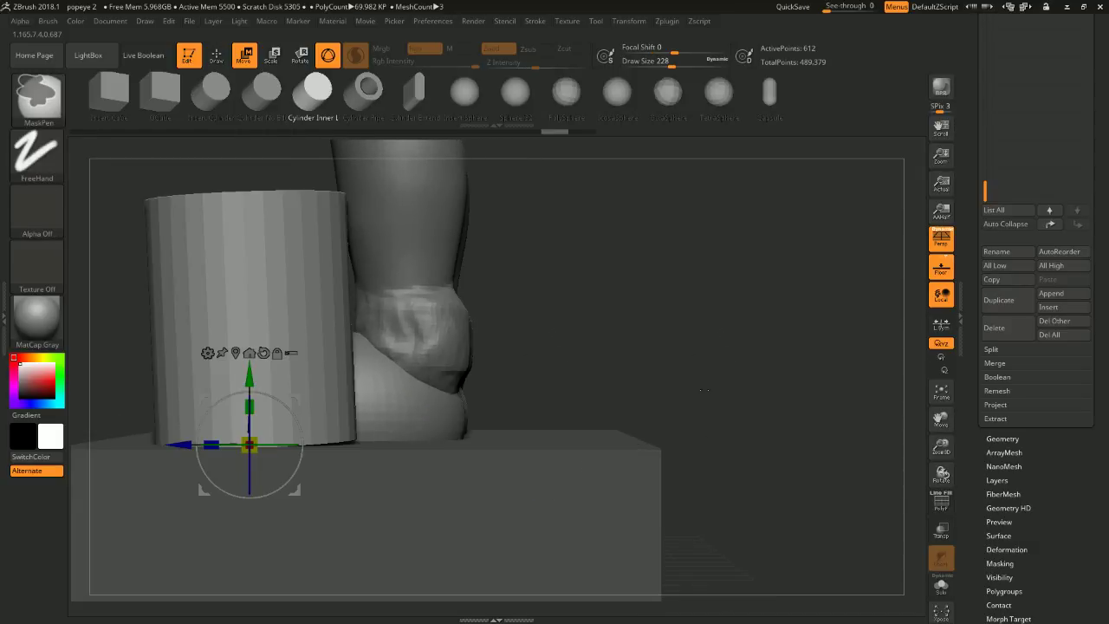
pyautogui.moveTo(704, 390); pyautogui.dragTo(687, 400)
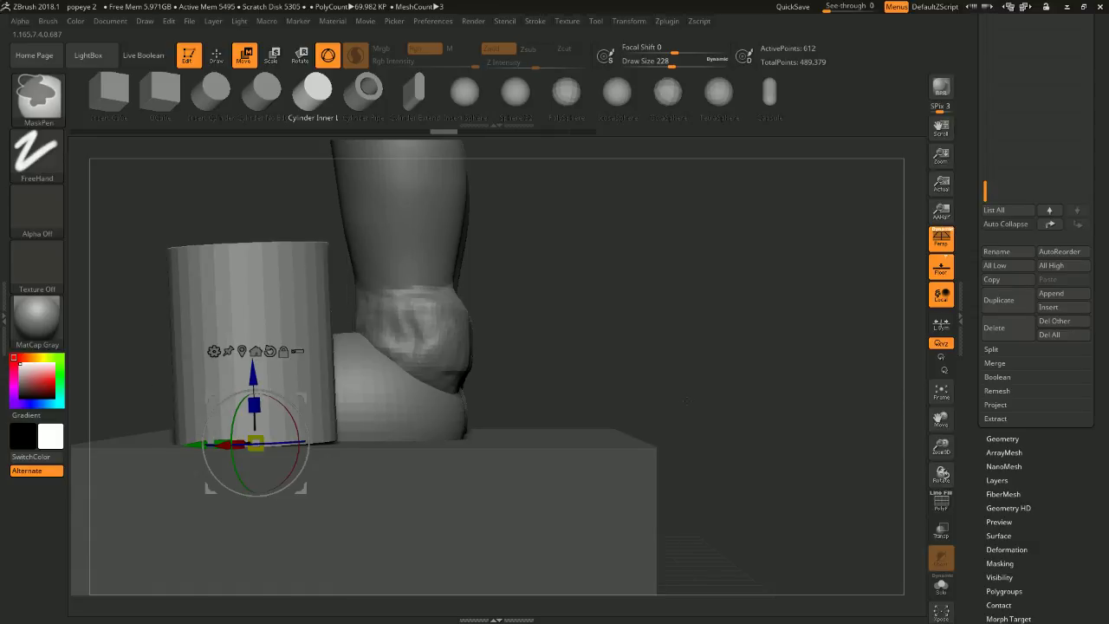
pyautogui.hotkey('ctrl', 'z')
pyautogui.hotkey('ctrl', 'shift', 'z')
pyautogui.keyDown('alt'); pyautogui.moveTo(440, 308); pyautogui.dragTo(534, 280, button='right'); pyautogui.keyUp('alt')
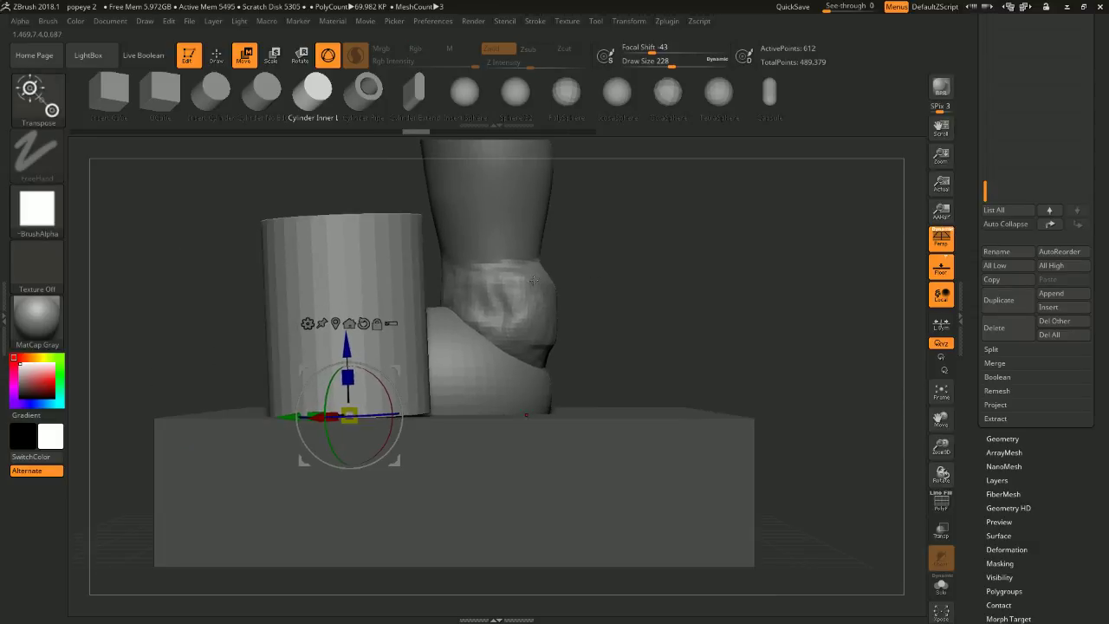
pyautogui.hotkey('ctrl', 'shift', 'z')
pyautogui.hotkey('ctrl', 'shift', 'z')
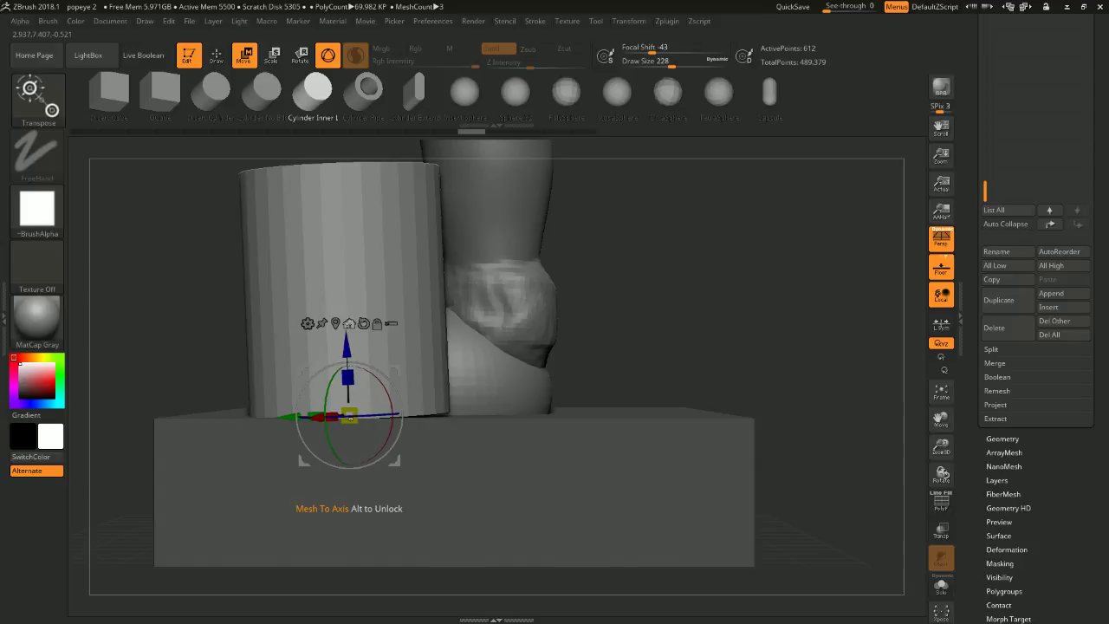
# - Try resetting the cylinder's orientation, and restore it to stand upright on the base
pyautogui.click(364, 324)
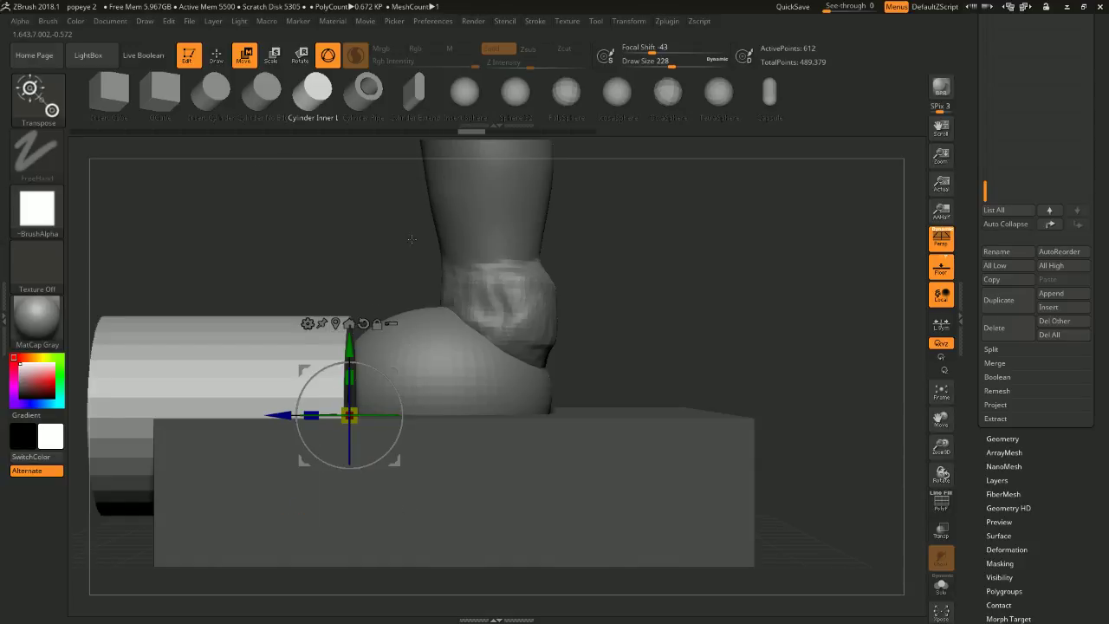
pyautogui.moveTo(468, 234); pyautogui.dragTo(361, 275, button='right')
pyautogui.moveTo(347, 438); pyautogui.dragTo(383, 491)
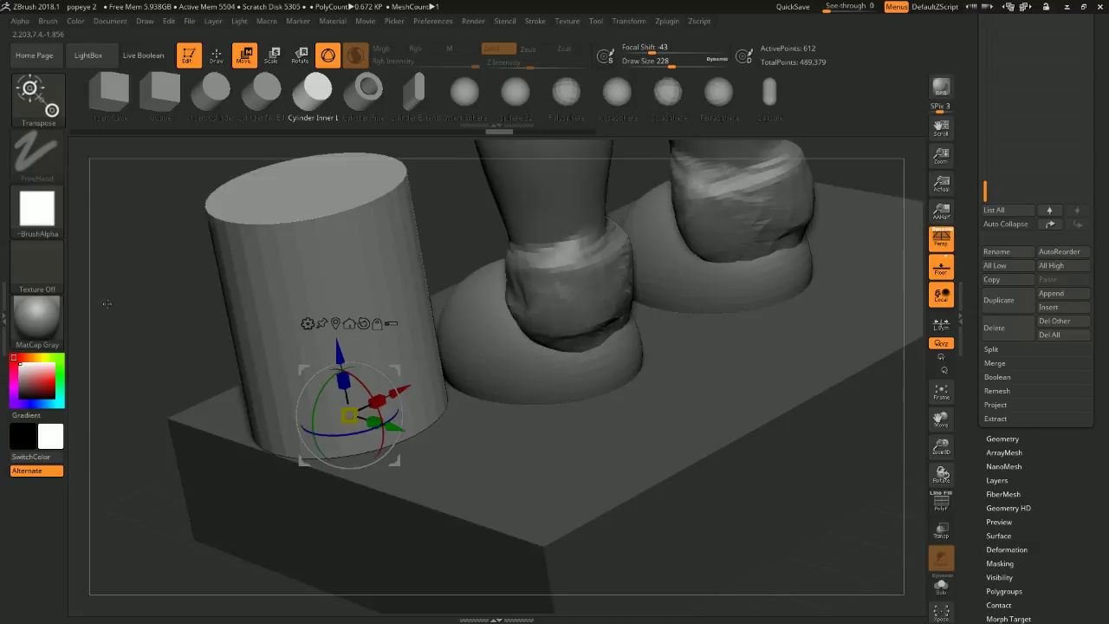
pyautogui.keyDown('shift'); pyautogui.moveTo(107, 304); pyautogui.dragTo(195, 266); pyautogui.keyUp('shift')
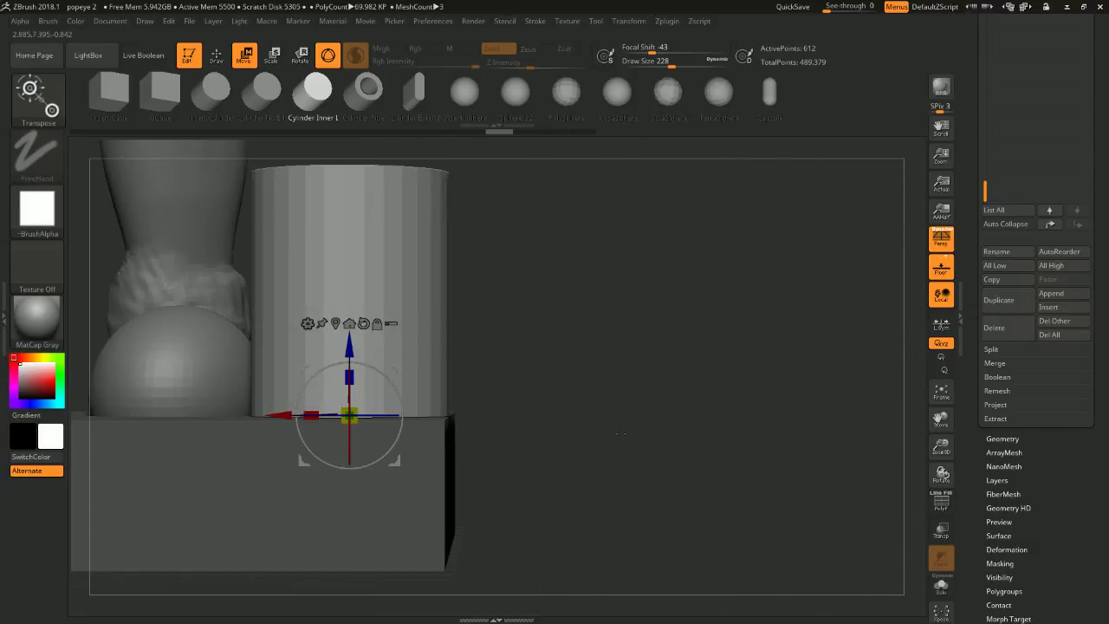
# - Position the cylinder near the rear corner of the base behind the left shoe, aligning it from the front and side
pyautogui.keyDown('ctrl'); pyautogui.moveTo(421, 207); pyautogui.dragTo(486, 220, button='right'); pyautogui.keyUp('ctrl')
pyautogui.keyDown('alt'); pyautogui.moveTo(488, 259); pyautogui.dragTo(507, 284, button='right'); pyautogui.keyUp('alt')
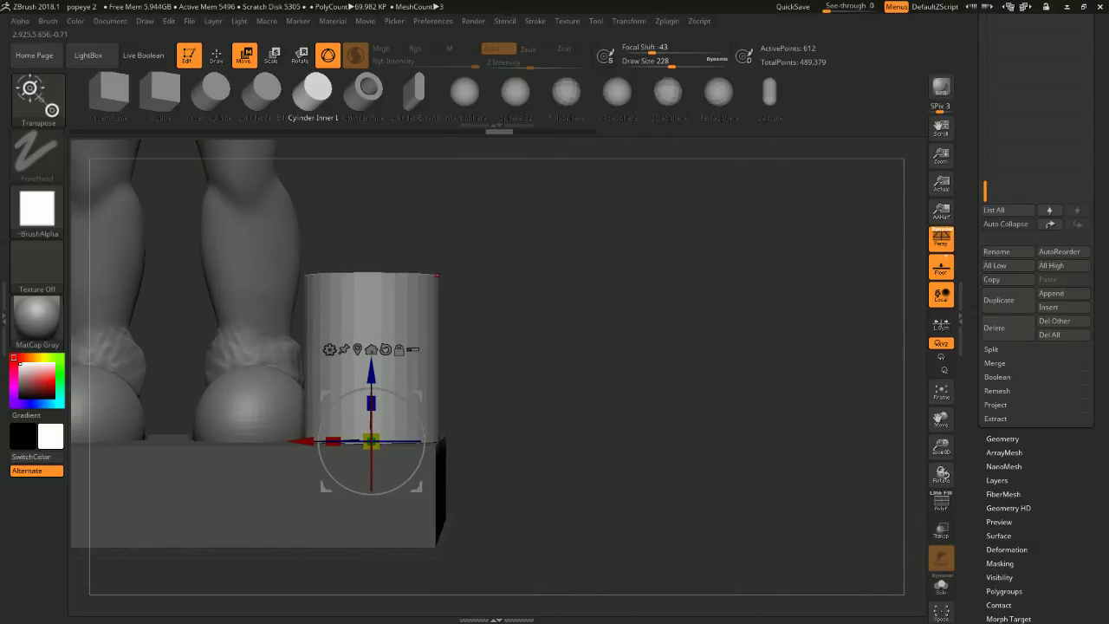
pyautogui.keyDown('shift'); pyautogui.moveTo(511, 355); pyautogui.dragTo(425, 364); pyautogui.keyUp('shift')
pyautogui.moveTo(443, 437); pyautogui.dragTo(668, 430)
pyautogui.moveTo(709, 358)
pyautogui.keyDown('ctrl'); pyautogui.mouseDown(button='right')
pyautogui.moveTo(720, 301)
pyautogui.moveTo(721, 375)
pyautogui.mouseUp(button='right'); pyautogui.keyUp('ctrl')
pyautogui.keyDown('alt'); pyautogui.moveTo(721, 374); pyautogui.dragTo(646, 251); pyautogui.keyUp('alt')
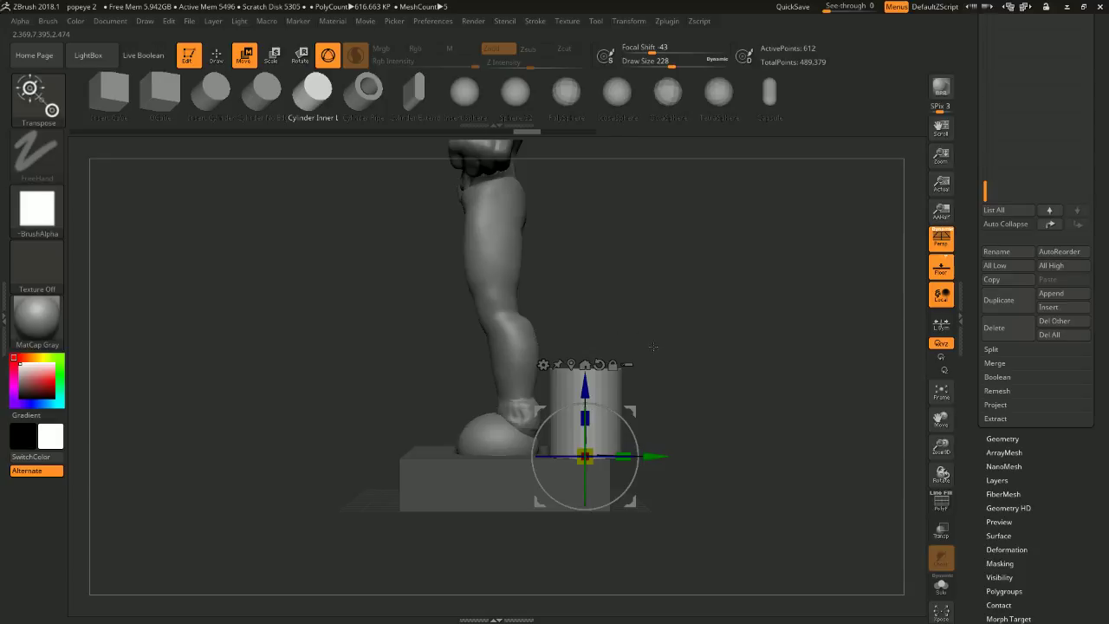
pyautogui.keyDown('ctrl'); pyautogui.click(684, 390); pyautogui.keyUp('ctrl')
pyautogui.keyDown('shift'); pyautogui.moveTo(693, 390); pyautogui.dragTo(789, 389); pyautogui.keyUp('shift')
pyautogui.moveTo(517, 456); pyautogui.dragTo(539, 455)
pyautogui.keyDown('shift'); pyautogui.moveTo(701, 417); pyautogui.dragTo(608, 419); pyautogui.keyUp('shift')
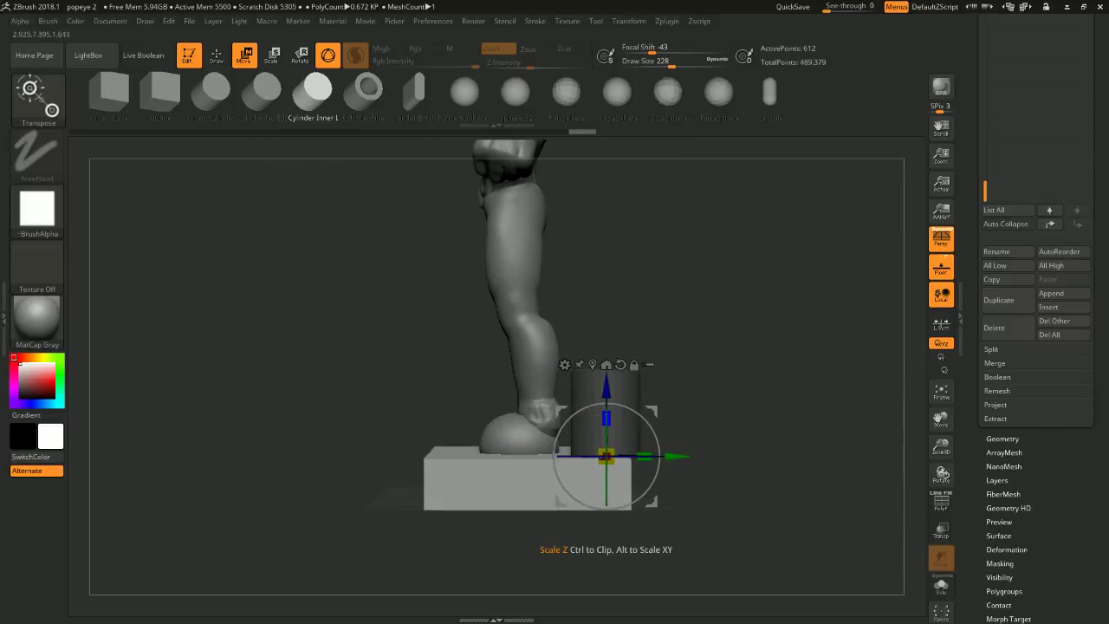
pyautogui.moveTo(677, 456); pyautogui.dragTo(698, 456)
# - Examine the cylinder's placement on the base from the front, at a three-quarter angle and from directly above
pyautogui.keyDown('shift'); pyautogui.moveTo(728, 389); pyautogui.dragTo(787, 339); pyautogui.keyUp('shift')
pyautogui.moveTo(787, 340); pyautogui.dragTo(627, 330)
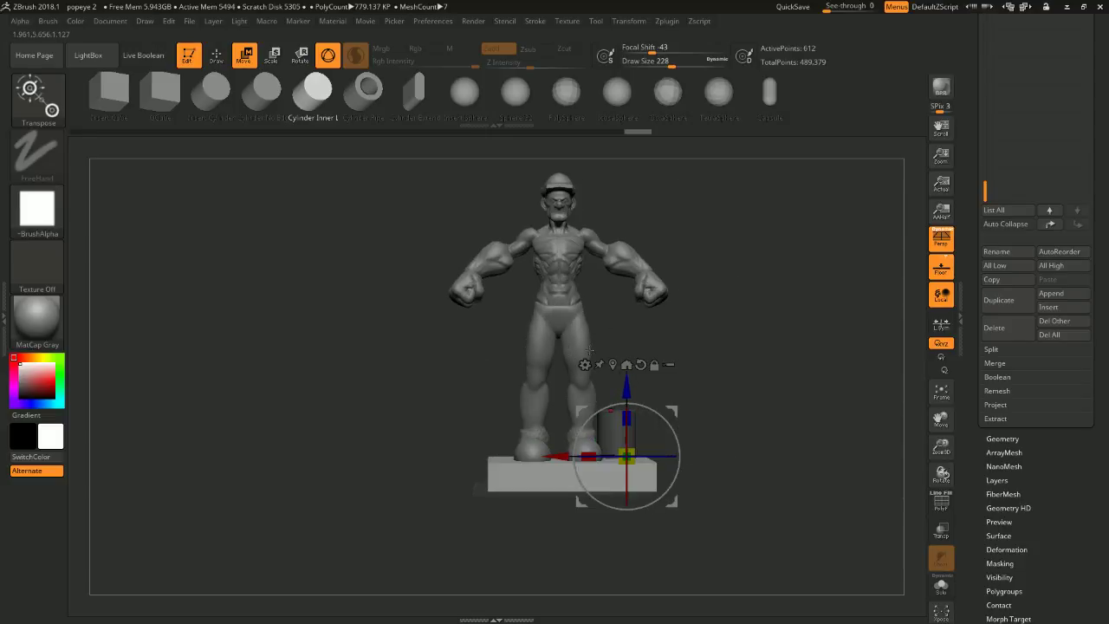
pyautogui.keyDown('alt'); pyautogui.moveTo(761, 301); pyautogui.dragTo(700, 305); pyautogui.keyUp('alt')
pyautogui.moveTo(699, 305); pyautogui.dragTo(543, 309)
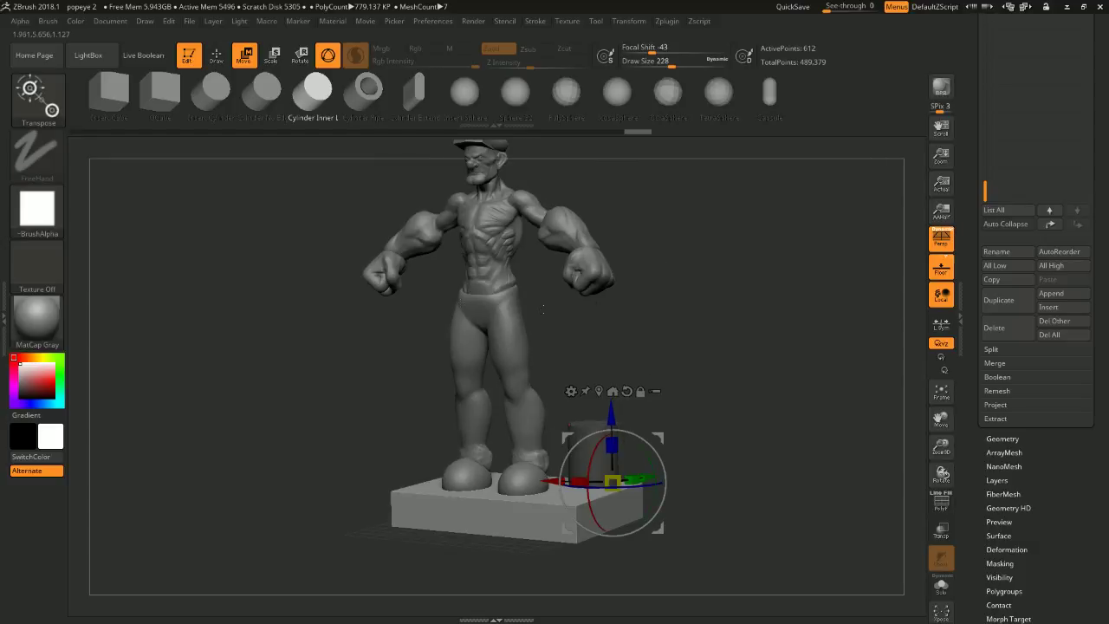
pyautogui.moveTo(323, 316); pyautogui.dragTo(768, 249)
pyautogui.keyDown('alt'); pyautogui.moveTo(768, 250); pyautogui.dragTo(555, 337); pyautogui.keyUp('alt')
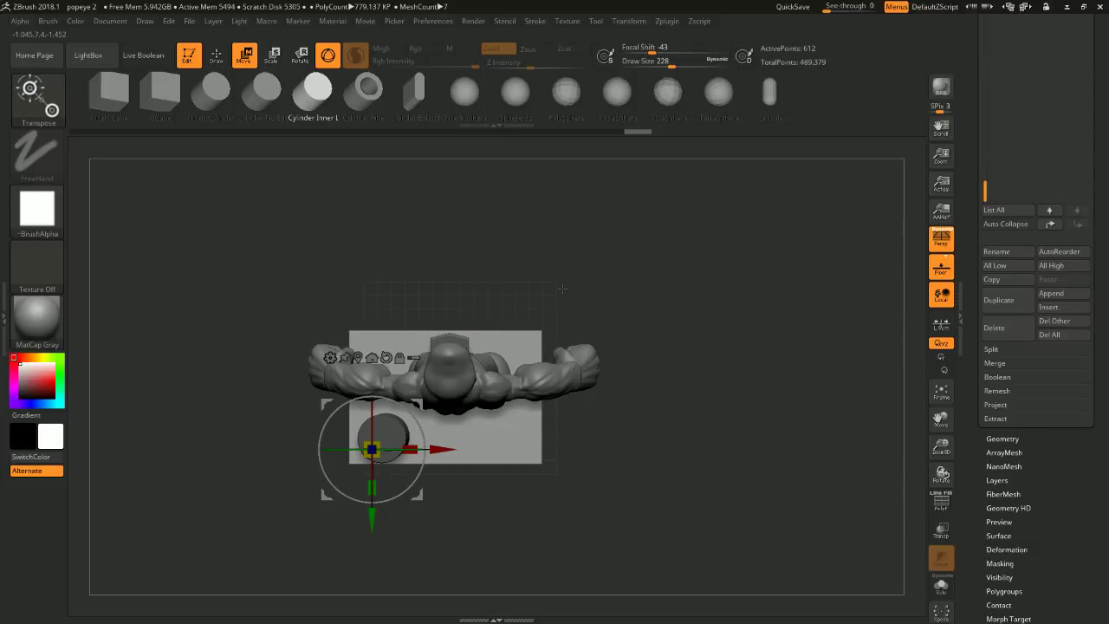
pyautogui.moveTo(666, 257); pyautogui.dragTo(708, 264)
pyautogui.moveTo(584, 306); pyautogui.dragTo(867, 323)
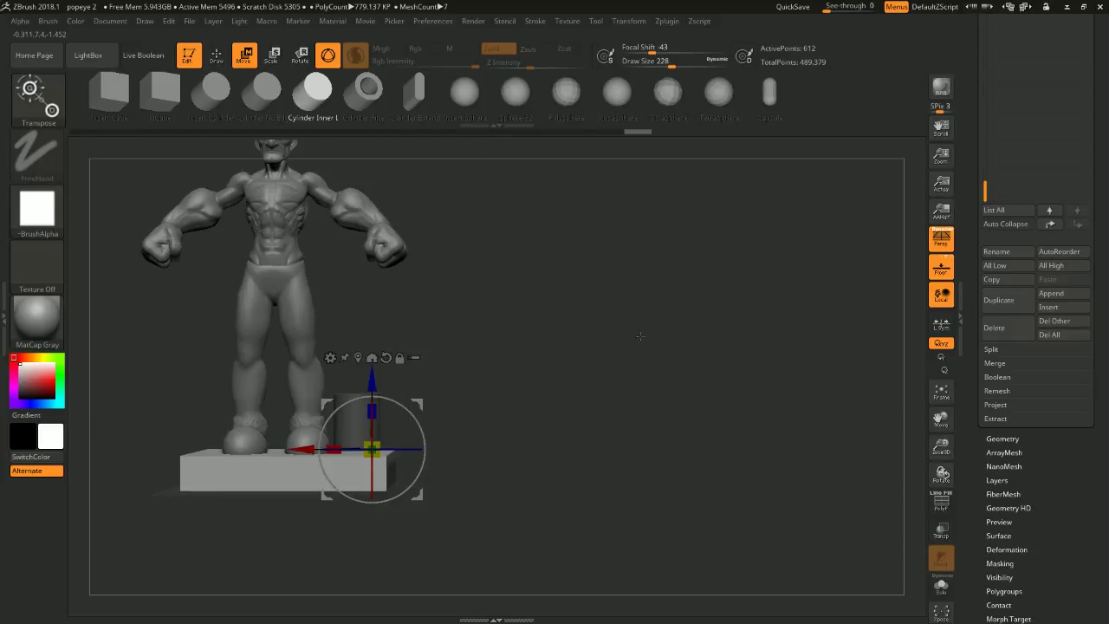
# - Examine the whole figure with its base and cylinder from the front at different distances
pyautogui.keyDown('alt'); pyautogui.moveTo(551, 298); pyautogui.dragTo(634, 341); pyautogui.keyUp('alt')
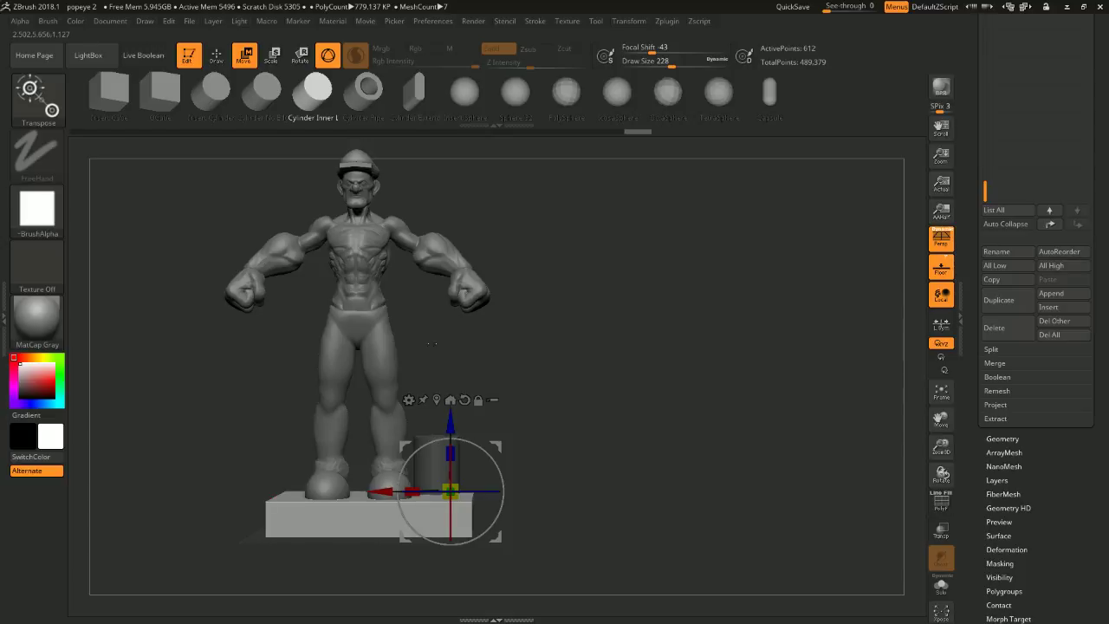
pyautogui.keyDown('alt'); pyautogui.moveTo(576, 249); pyautogui.dragTo(565, 325); pyautogui.keyUp('alt')
pyautogui.moveTo(565, 325); pyautogui.dragTo(631, 332)
pyautogui.keyDown('alt'); pyautogui.moveTo(634, 333); pyautogui.dragTo(634, 283); pyautogui.keyUp('alt')
pyautogui.keyDown('shift'); pyautogui.moveTo(635, 282); pyautogui.dragTo(593, 299); pyautogui.keyUp('shift')
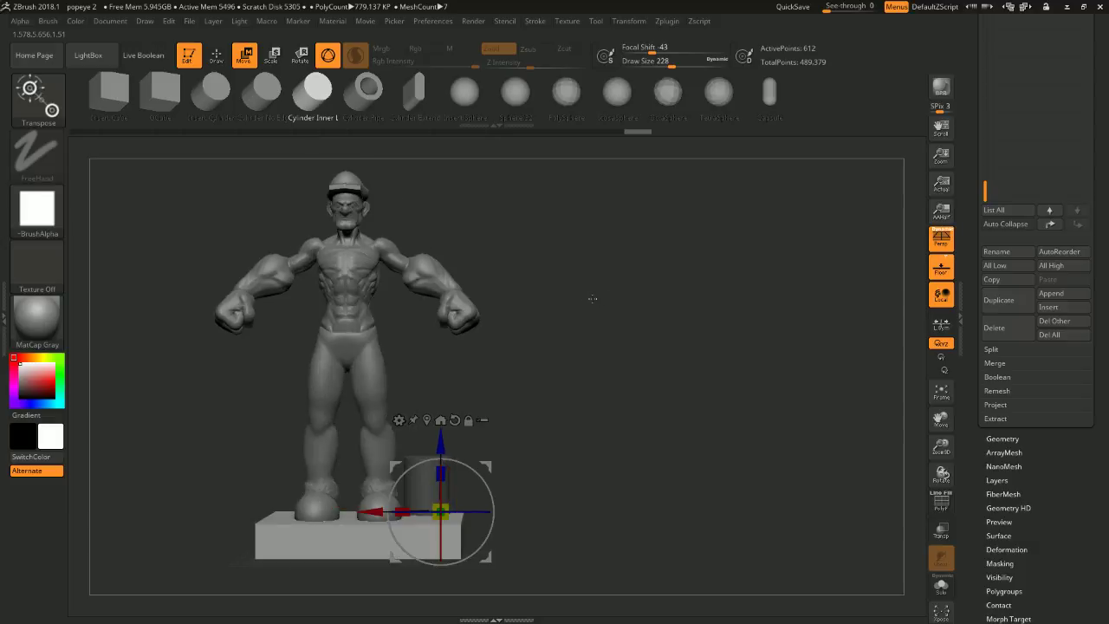
pyautogui.keyDown('alt'); pyautogui.moveTo(597, 227); pyautogui.dragTo(746, 389); pyautogui.keyUp('alt')
pyautogui.keyDown('alt'); pyautogui.moveTo(555, 243); pyautogui.dragTo(655, 308); pyautogui.keyUp('alt')
pyautogui.moveTo(555, 205); pyautogui.dragTo(659, 216)
pyautogui.keyDown('alt'); pyautogui.moveTo(699, 384); pyautogui.dragTo(775, 331); pyautogui.keyUp('alt')
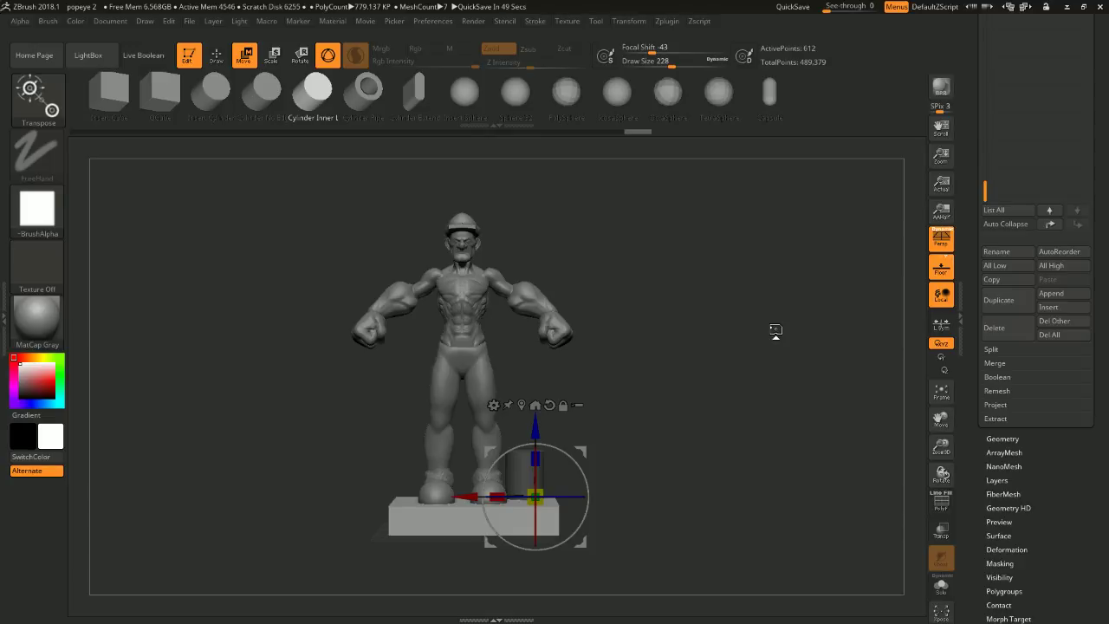
pyautogui.keyDown('ctrl'); pyautogui.moveTo(651, 271); pyautogui.dragTo(734, 267, button='right'); pyautogui.keyUp('ctrl')
pyautogui.keyDown('alt'); pyautogui.moveTo(735, 267); pyautogui.dragTo(723, 334); pyautogui.keyUp('alt')
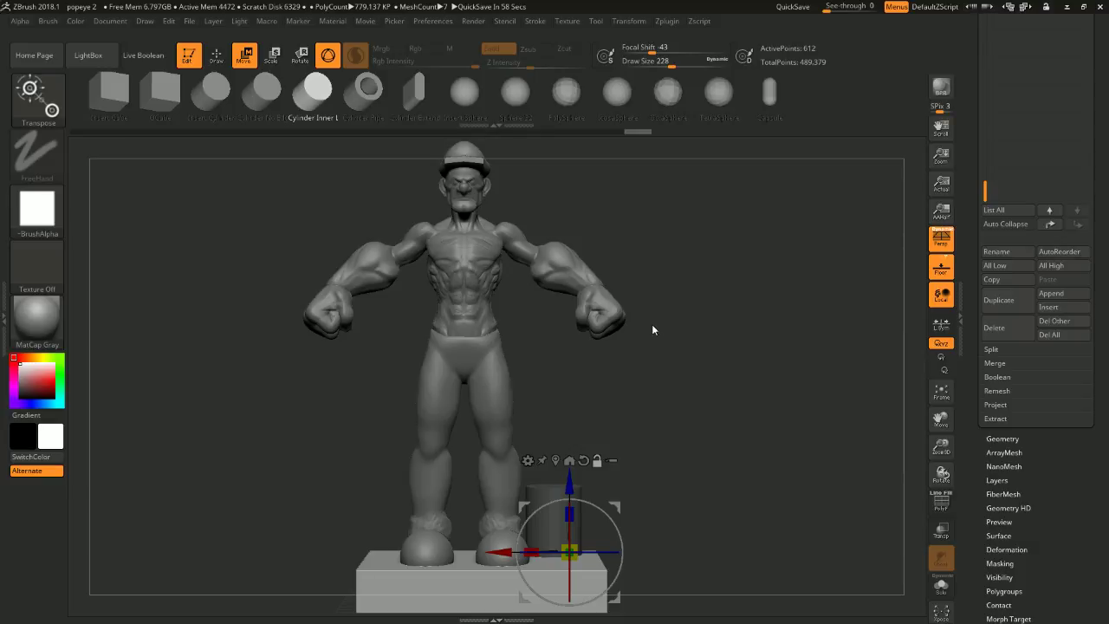
pyautogui.keyDown('alt'); pyautogui.moveTo(653, 325); pyautogui.dragTo(705, 334); pyautogui.keyUp('alt')
# - Save the popeye 2 project with the new base and cylinder
pyautogui.click(208, 23)
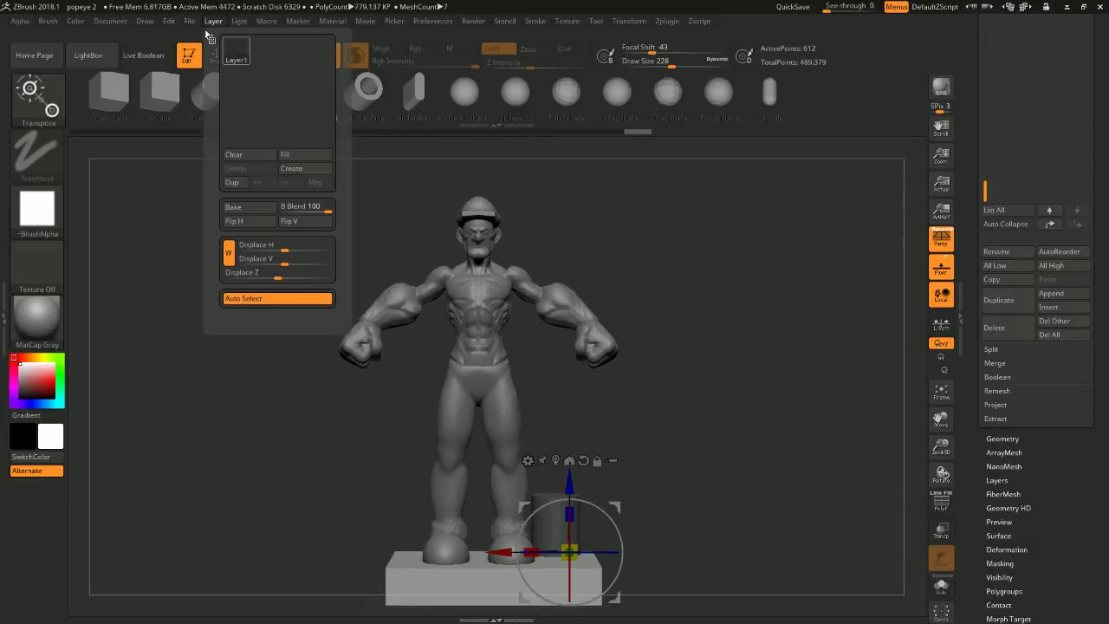
pyautogui.click(190, 22)
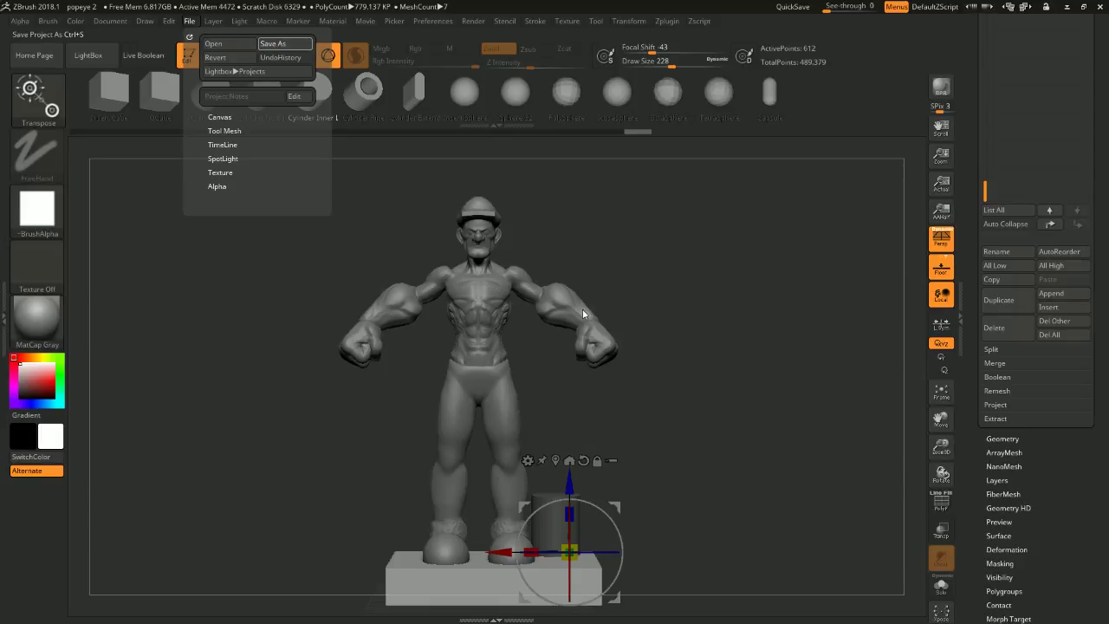
pyautogui.hotkey('ctrl', 's')
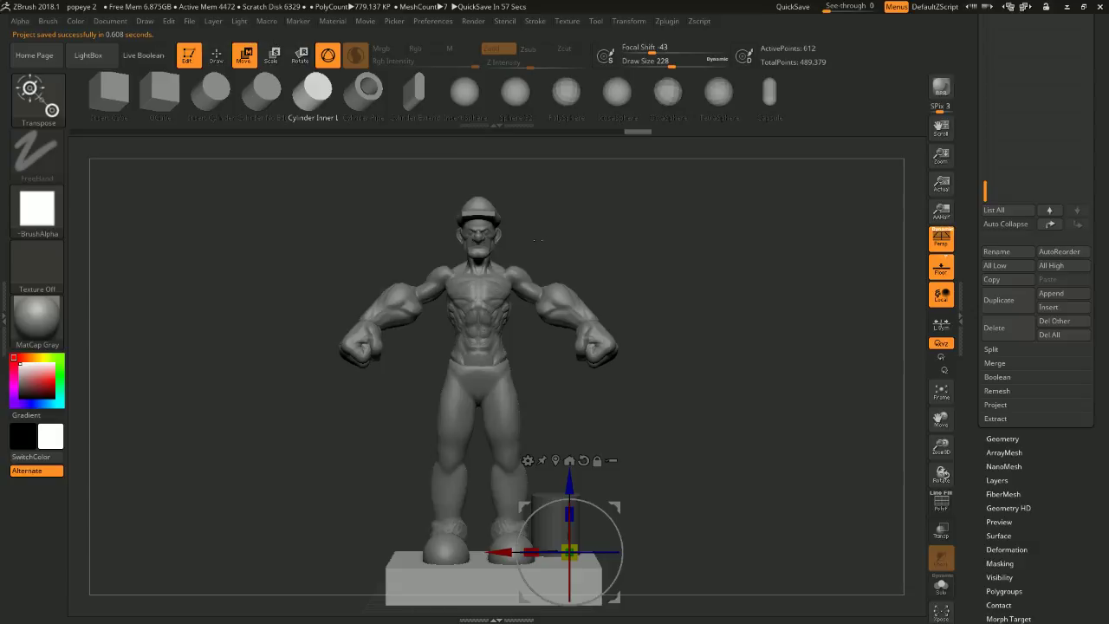
# - Open the recent project vs fight POSE 3.999 and examine its two-character pose and rock base as a reference
pyautogui.click(87, 54)
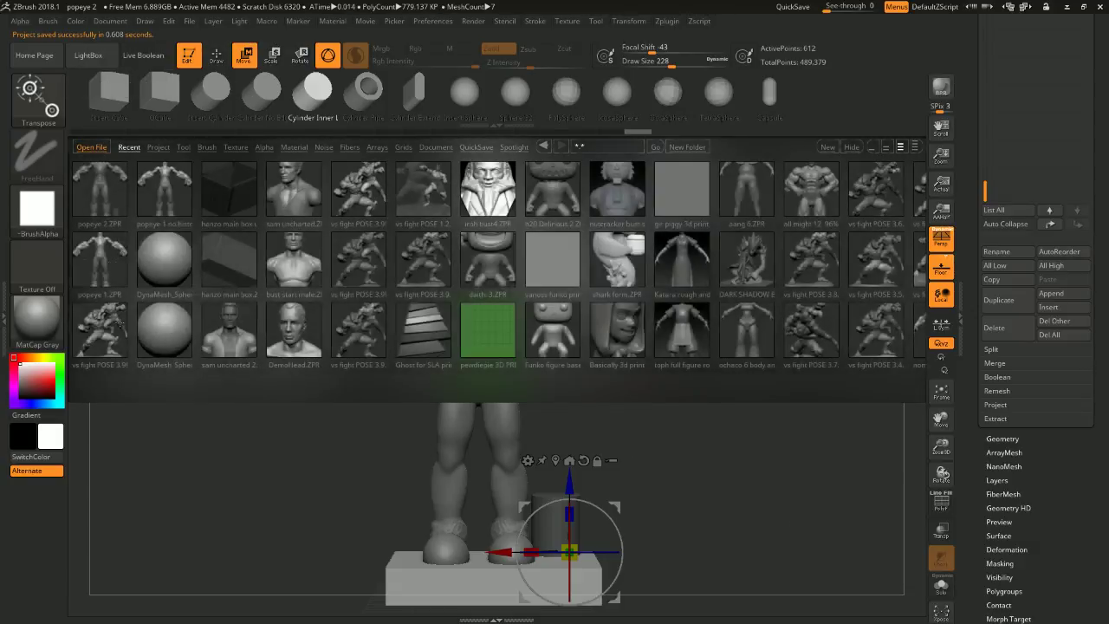
pyautogui.doubleClick(114, 331)
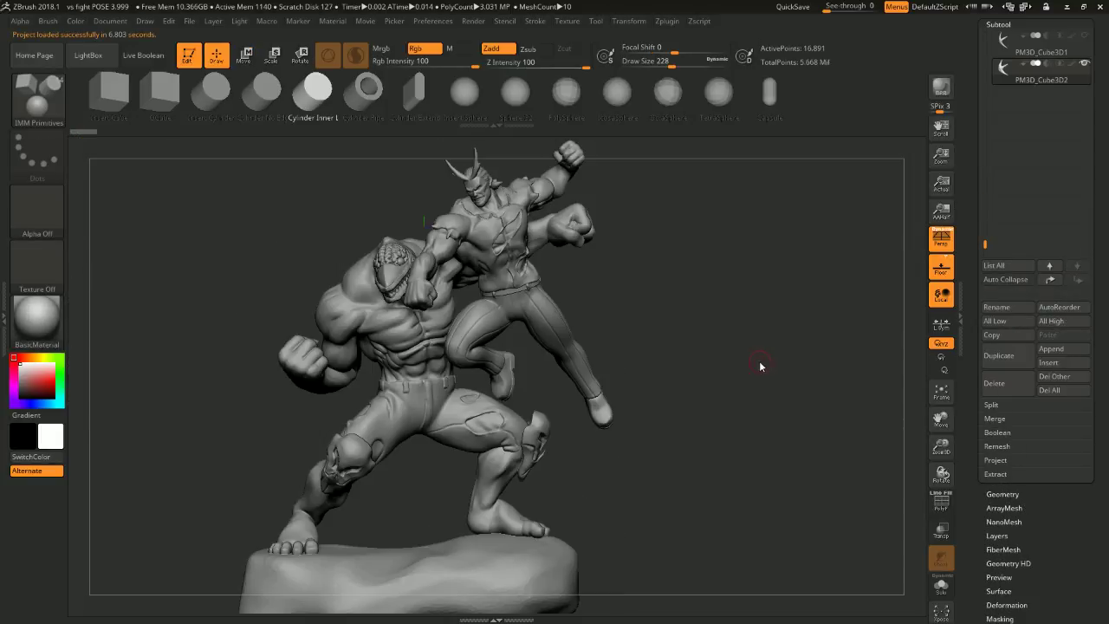
pyautogui.moveTo(755, 359)
pyautogui.mouseDown()
pyautogui.moveTo(769, 353)
pyautogui.moveTo(677, 327)
pyautogui.moveTo(636, 354)
pyautogui.moveTo(706, 350)
pyautogui.moveTo(720, 389)
pyautogui.moveTo(776, 271)
pyautogui.moveTo(747, 187)
pyautogui.mouseUp()
pyautogui.moveTo(773, 277); pyautogui.dragTo(852, 287)
pyautogui.moveTo(768, 312)
pyautogui.mouseDown()
pyautogui.moveTo(829, 290)
pyautogui.moveTo(800, 324)
pyautogui.moveTo(765, 317)
pyautogui.moveTo(737, 345)
pyautogui.moveTo(762, 324)
pyautogui.moveTo(777, 334)
pyautogui.moveTo(804, 300)
pyautogui.moveTo(790, 300)
pyautogui.moveTo(802, 337)
pyautogui.moveTo(807, 290)
pyautogui.moveTo(820, 315)
pyautogui.moveTo(788, 235)
pyautogui.moveTo(736, 254)
pyautogui.moveTo(657, 252)
pyautogui.moveTo(710, 242)
pyautogui.moveTo(754, 259)
pyautogui.moveTo(733, 265)
pyautogui.moveTo(774, 309)
pyautogui.moveTo(813, 294)
pyautogui.mouseUp()
pyautogui.moveTo(822, 342)
pyautogui.keyDown('alt'); pyautogui.mouseDown()
pyautogui.moveTo(755, 228)
pyautogui.moveTo(772, 278)
pyautogui.moveTo(760, 315)
pyautogui.mouseUp(); pyautogui.keyUp('alt')
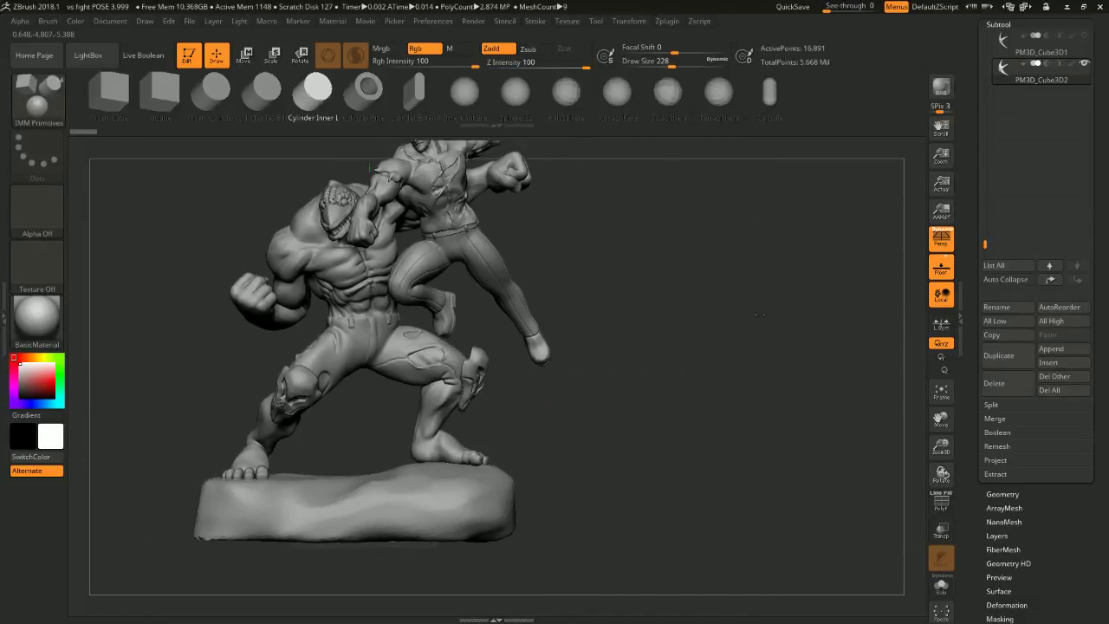
# - Reopen the popeye 2 project from the recent files
pyautogui.click(88, 55)
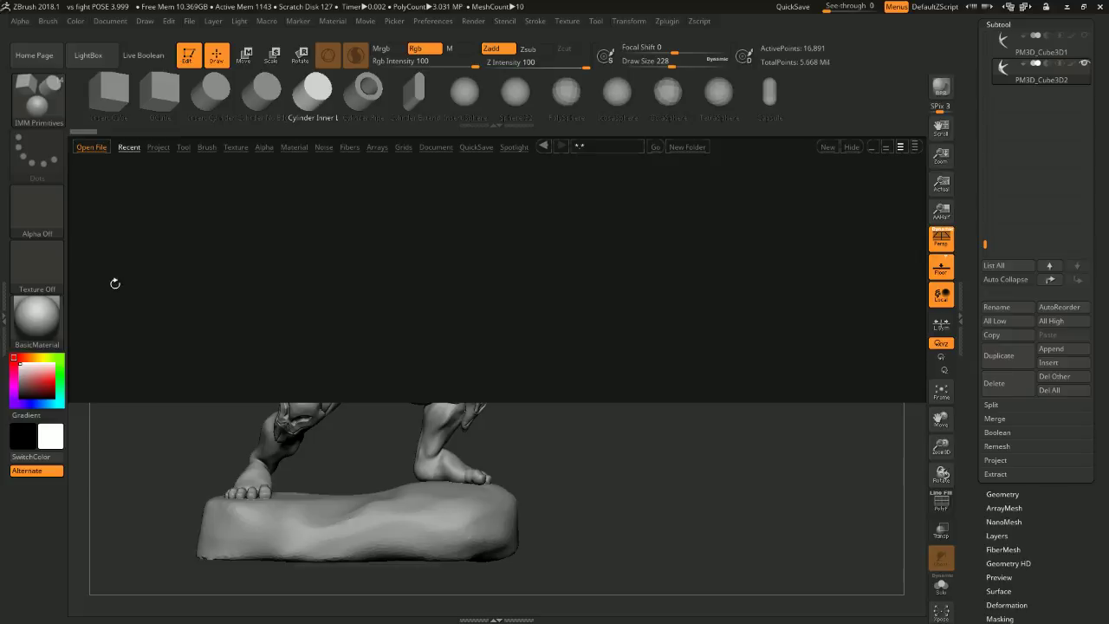
pyautogui.click(98, 261)
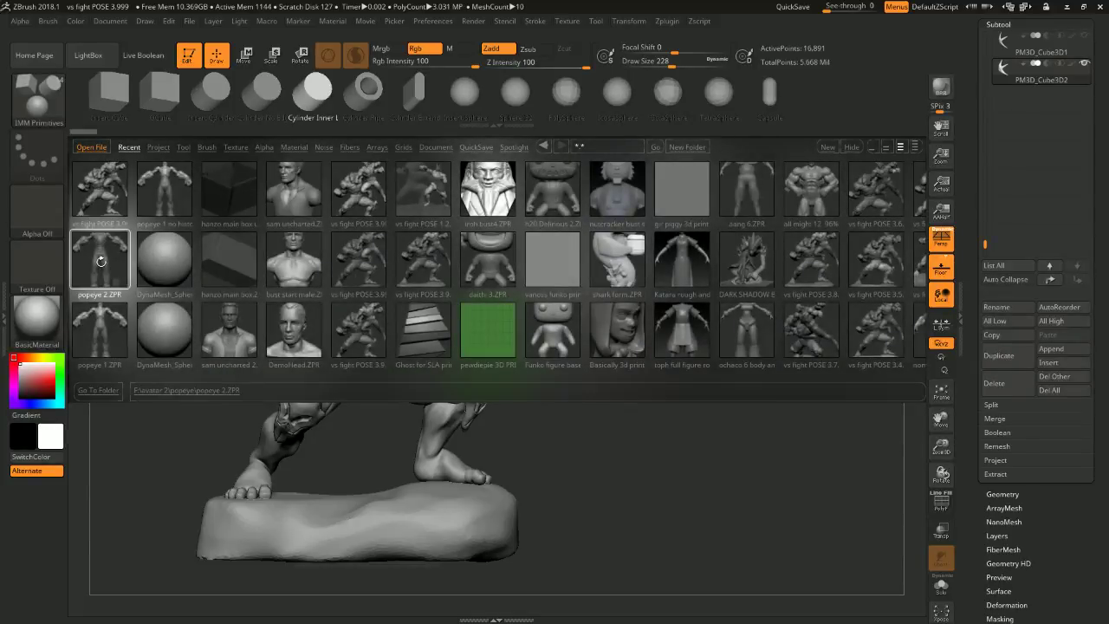
pyautogui.doubleClick(103, 271)
# - Examine the reopened Popeye figure, its base and the cylinder from three-quarter and front views
pyautogui.moveTo(730, 354); pyautogui.dragTo(765, 373)
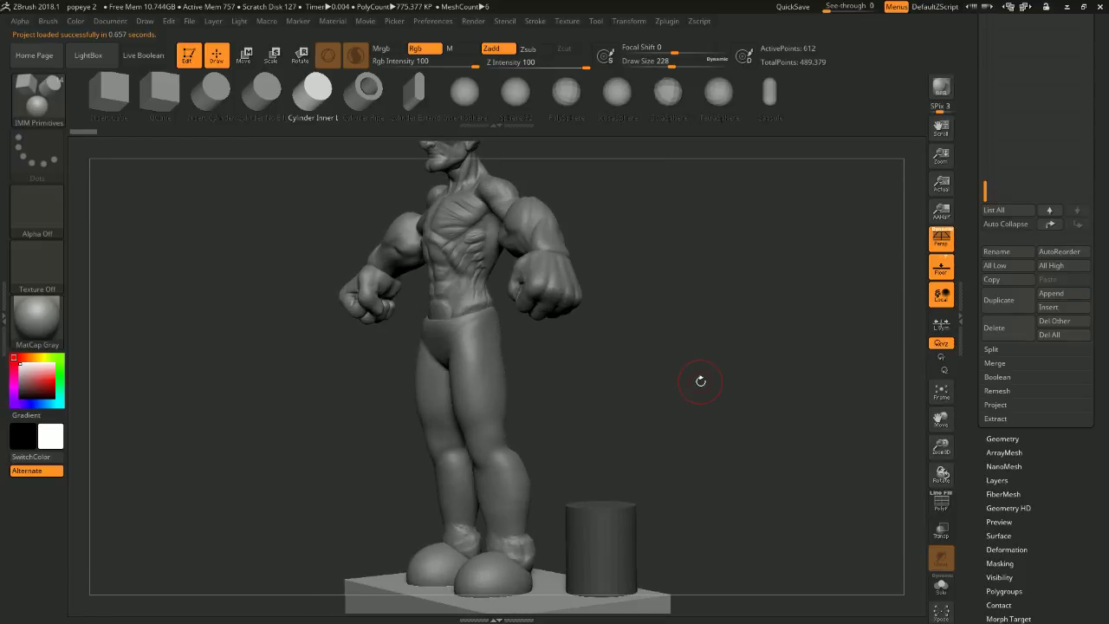
pyautogui.keyDown('shift'); pyautogui.moveTo(683, 295); pyautogui.dragTo(738, 254); pyautogui.keyUp('shift')
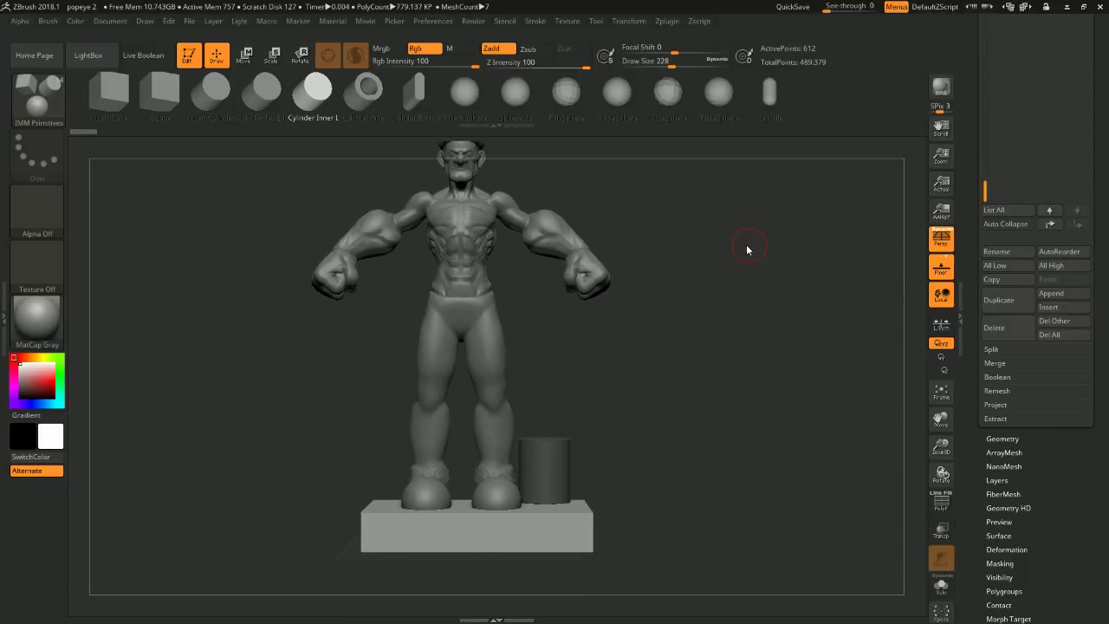
pyautogui.moveTo(733, 250)
pyautogui.keyDown('shift'); pyautogui.mouseDown()
pyautogui.moveTo(744, 281)
pyautogui.moveTo(778, 293)
pyautogui.moveTo(733, 307)
pyautogui.moveTo(720, 284)
pyautogui.moveTo(779, 295)
pyautogui.moveTo(710, 332)
pyautogui.moveTo(754, 328)
pyautogui.moveTo(673, 272)
pyautogui.moveTo(725, 322)
pyautogui.moveTo(712, 370)
pyautogui.moveTo(769, 378)
pyautogui.moveTo(690, 389)
pyautogui.moveTo(752, 405)
pyautogui.moveTo(703, 376)
pyautogui.moveTo(690, 309)
pyautogui.moveTo(775, 304)
pyautogui.moveTo(768, 327)
pyautogui.moveTo(716, 297)
pyautogui.moveTo(787, 314)
pyautogui.moveTo(753, 321)
pyautogui.moveTo(785, 319)
pyautogui.mouseUp(); pyautogui.keyUp('shift')
pyautogui.moveTo(784, 319)
pyautogui.keyDown('alt'); pyautogui.mouseDown()
pyautogui.moveTo(795, 346)
pyautogui.moveTo(724, 355)
pyautogui.moveTo(703, 332)
pyautogui.mouseUp(); pyautogui.keyUp('alt')
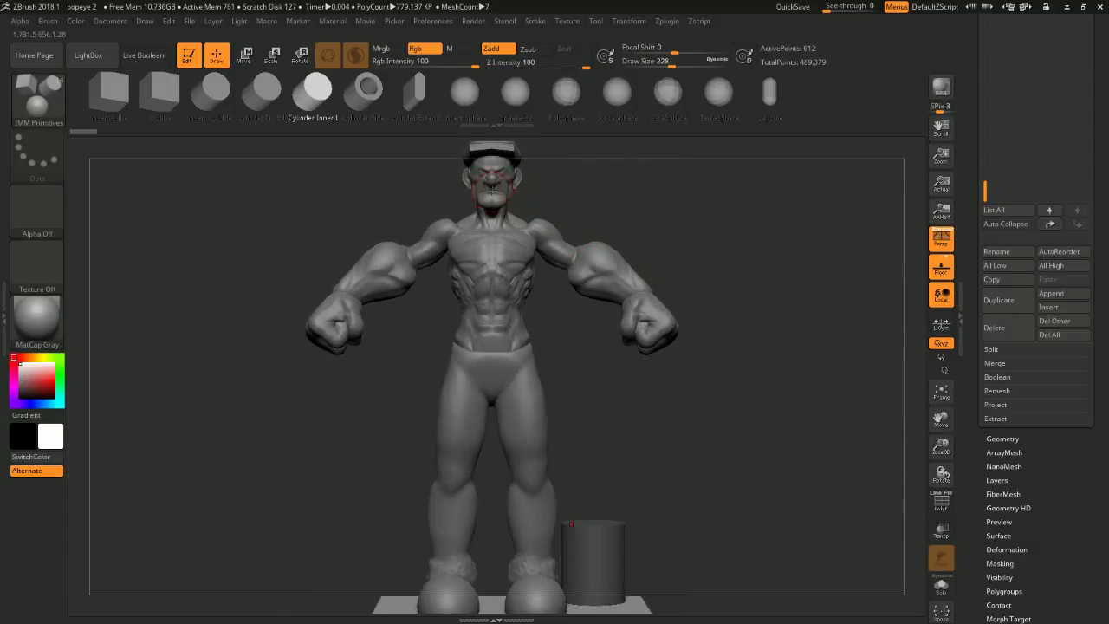
pyautogui.moveTo(698, 461)
pyautogui.keyDown('alt'); pyautogui.mouseDown()
pyautogui.moveTo(666, 381)
pyautogui.moveTo(532, 408)
pyautogui.moveTo(504, 457)
pyautogui.mouseUp(); pyautogui.keyUp('alt')
pyautogui.moveTo(575, 347)
pyautogui.keyDown('shift'); pyautogui.mouseDown()
pyautogui.moveTo(650, 317)
pyautogui.moveTo(635, 312)
pyautogui.mouseUp(); pyautogui.keyUp('shift')
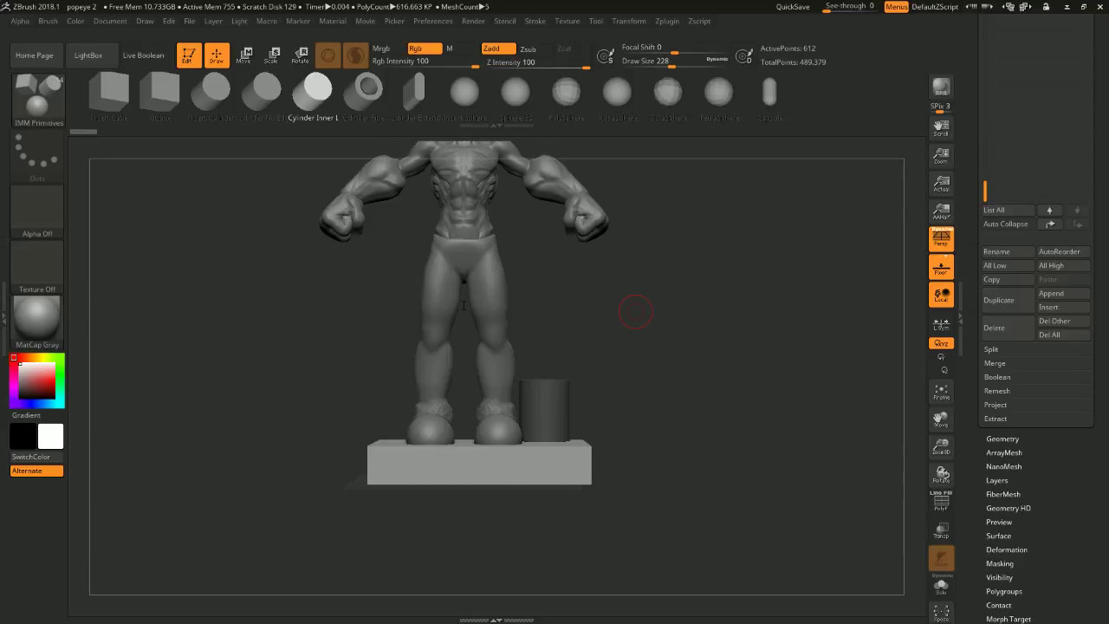
pyautogui.moveTo(673, 330)
pyautogui.mouseDown()
pyautogui.moveTo(678, 362)
pyautogui.moveTo(678, 317)
pyautogui.mouseUp()
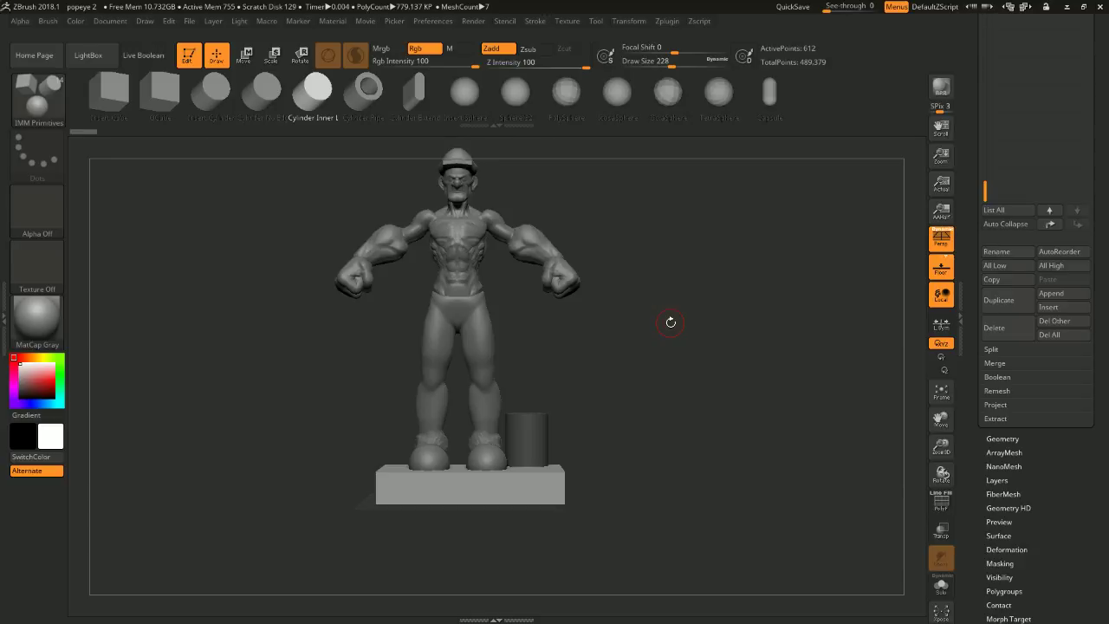
pyautogui.moveTo(671, 322)
pyautogui.mouseDown()
pyautogui.moveTo(785, 325)
pyautogui.moveTo(752, 340)
pyautogui.moveTo(703, 339)
pyautogui.moveTo(746, 378)
pyautogui.moveTo(733, 311)
pyautogui.moveTo(725, 384)
pyautogui.moveTo(780, 355)
pyautogui.moveTo(782, 367)
pyautogui.mouseUp()
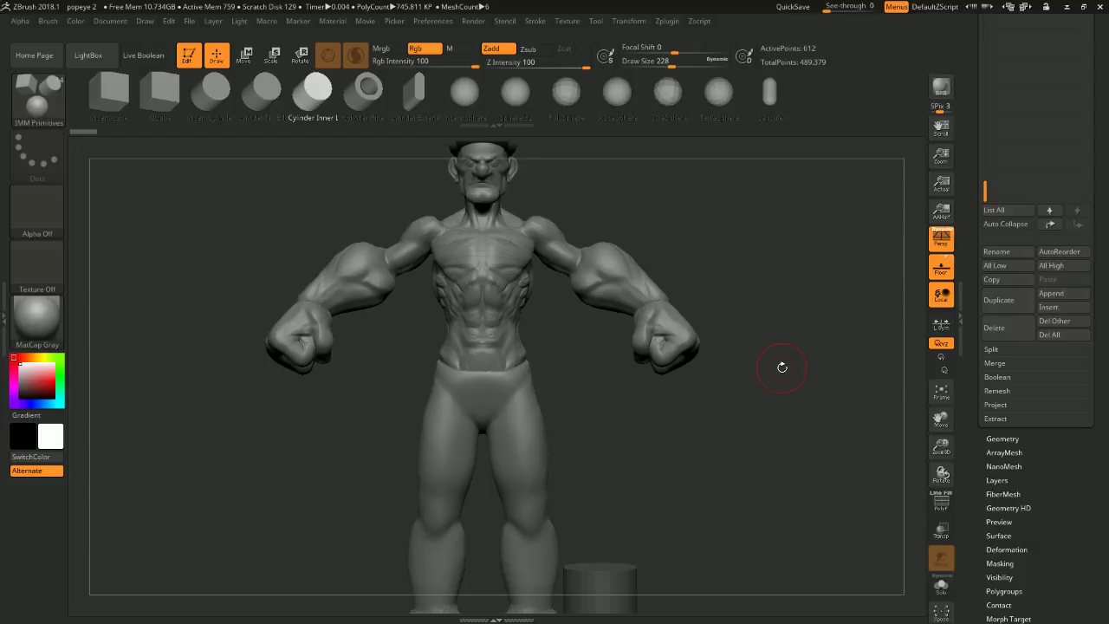
# - Inspect the Popeye figure's overall proportions on the base, plus the head, cap, torso and arms up close, from front, three-quarter and side views
pyautogui.moveTo(760, 287)
pyautogui.mouseDown()
pyautogui.moveTo(804, 265)
pyautogui.moveTo(797, 276)
pyautogui.moveTo(820, 303)
pyautogui.moveTo(784, 287)
pyautogui.moveTo(878, 300)
pyautogui.moveTo(720, 317)
pyautogui.mouseUp()
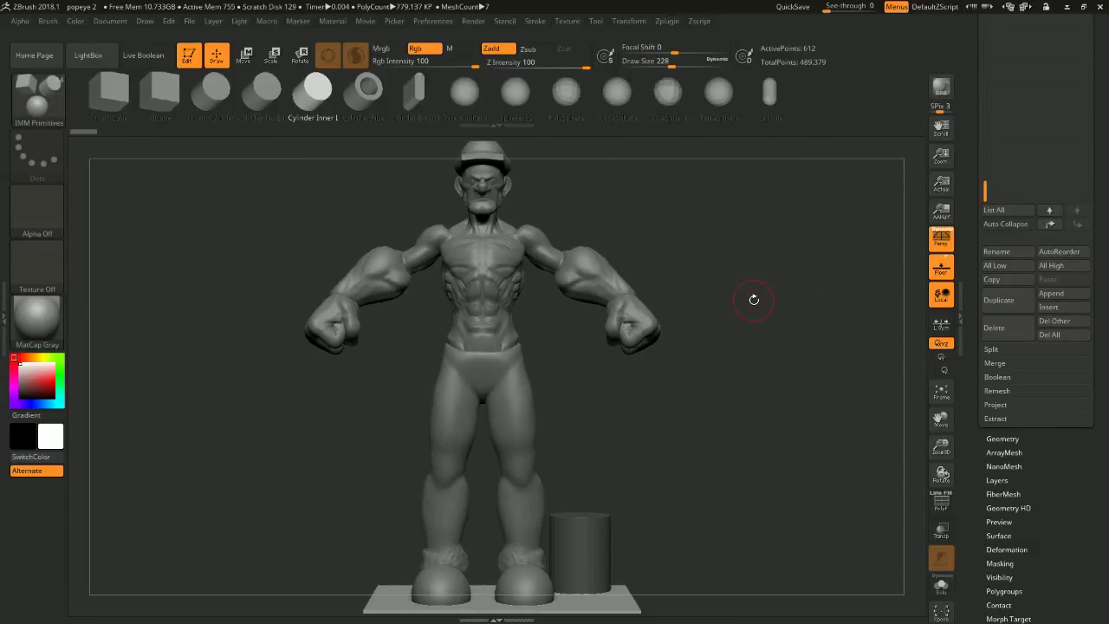
pyautogui.moveTo(739, 283)
pyautogui.keyDown('alt'); pyautogui.mouseDown()
pyautogui.moveTo(740, 297)
pyautogui.moveTo(775, 315)
pyautogui.moveTo(804, 310)
pyautogui.moveTo(789, 286)
pyautogui.moveTo(761, 348)
pyautogui.mouseUp(); pyautogui.keyUp('alt')
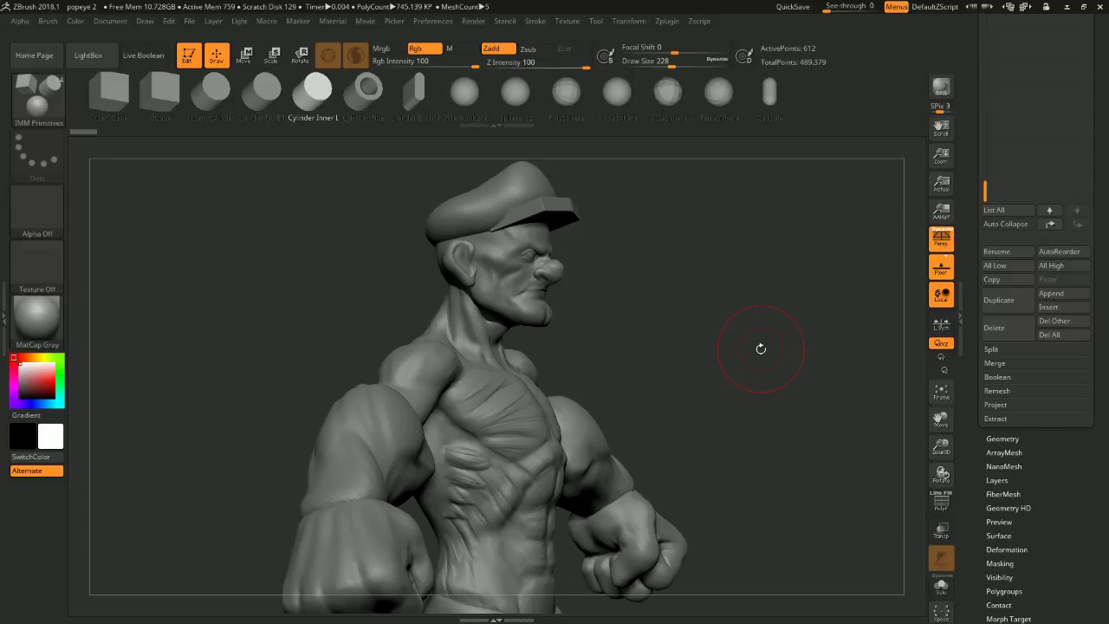
pyautogui.moveTo(723, 303)
pyautogui.mouseDown()
pyautogui.moveTo(743, 317)
pyautogui.moveTo(740, 238)
pyautogui.mouseUp()
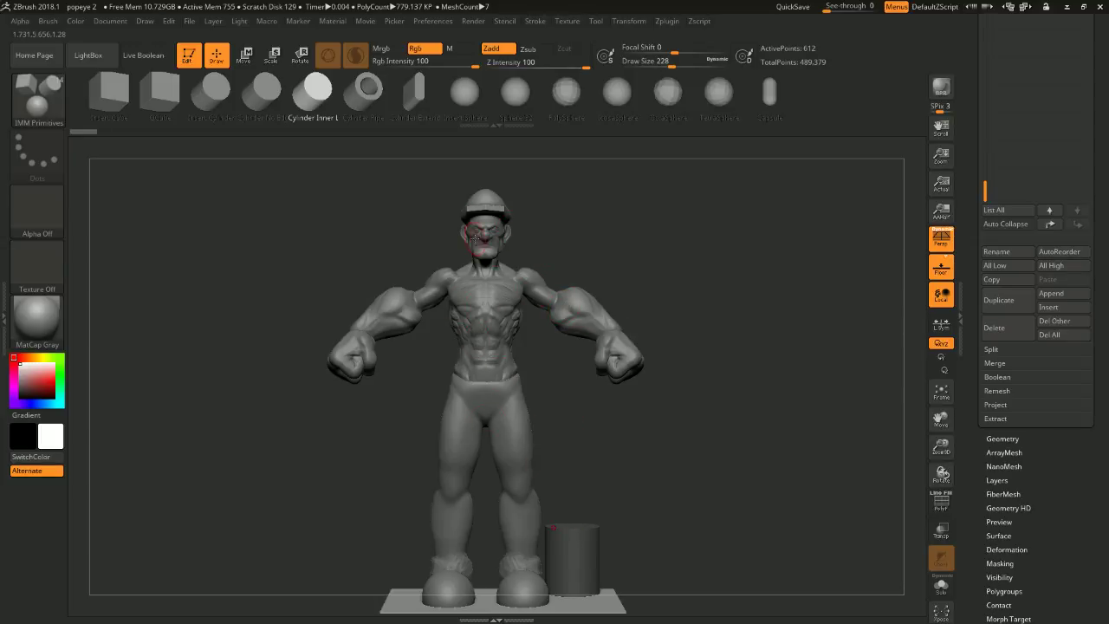
pyautogui.moveTo(549, 217)
pyautogui.mouseDown()
pyautogui.moveTo(596, 216)
pyautogui.moveTo(558, 231)
pyautogui.moveTo(654, 238)
pyautogui.mouseUp()
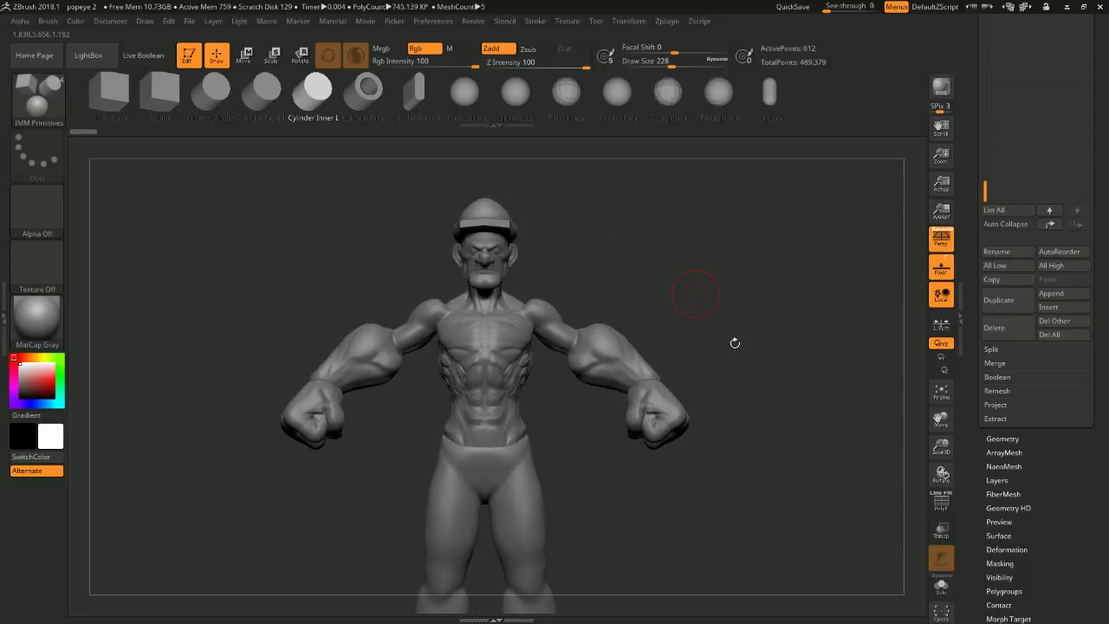
pyautogui.keyDown('alt'); pyautogui.moveTo(733, 329); pyautogui.dragTo(742, 292); pyautogui.keyUp('alt')
pyautogui.moveTo(810, 437)
pyautogui.mouseDown()
pyautogui.moveTo(798, 450)
pyautogui.moveTo(637, 457)
pyautogui.mouseUp()
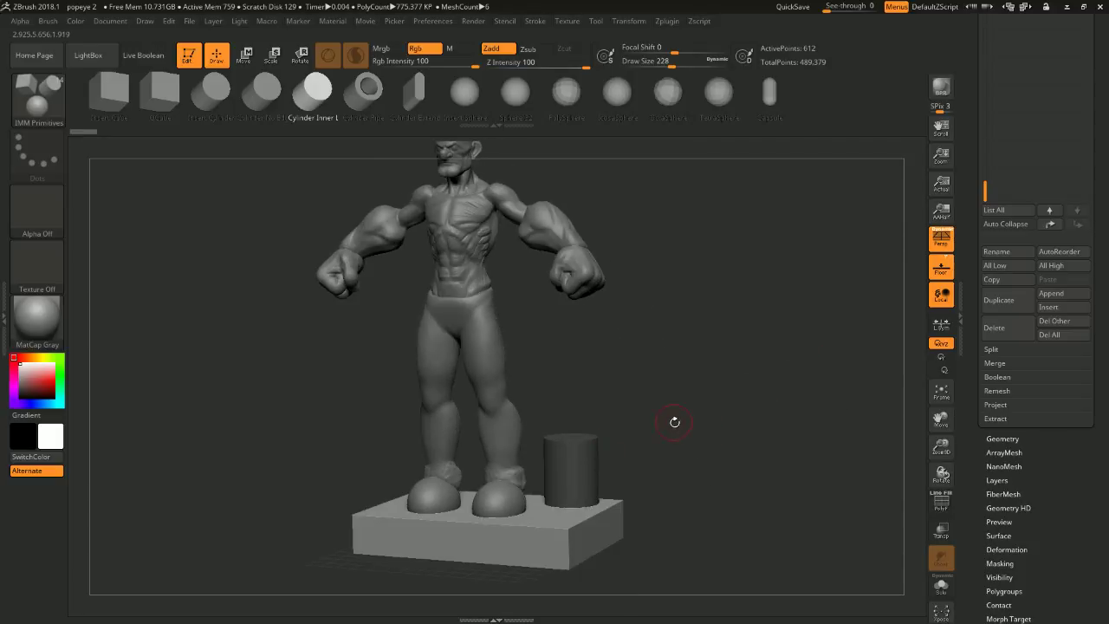
pyautogui.moveTo(673, 421); pyautogui.dragTo(713, 356)
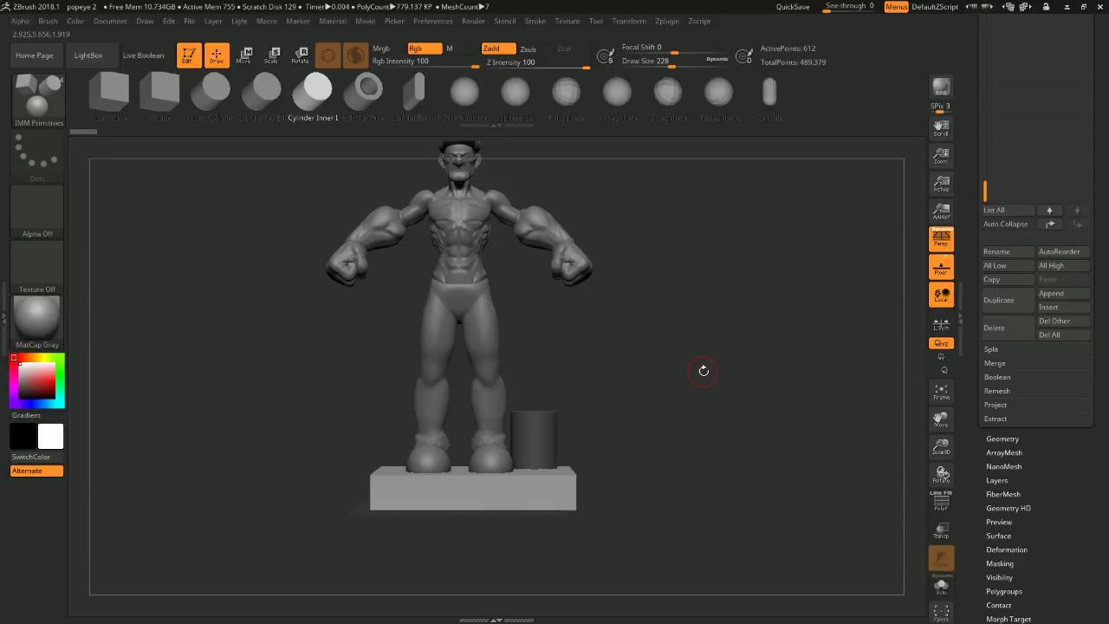
pyautogui.moveTo(847, 318)
pyautogui.keyDown('alt'); pyautogui.mouseDown()
pyautogui.moveTo(844, 399)
pyautogui.moveTo(826, 367)
pyautogui.moveTo(848, 409)
pyautogui.mouseUp(); pyautogui.keyUp('alt')
pyautogui.moveTo(819, 199)
pyautogui.keyDown('alt'); pyautogui.mouseDown()
pyautogui.moveTo(805, 341)
pyautogui.moveTo(808, 307)
pyautogui.moveTo(792, 352)
pyautogui.moveTo(776, 347)
pyautogui.moveTo(782, 337)
pyautogui.mouseUp(); pyautogui.keyUp('alt')
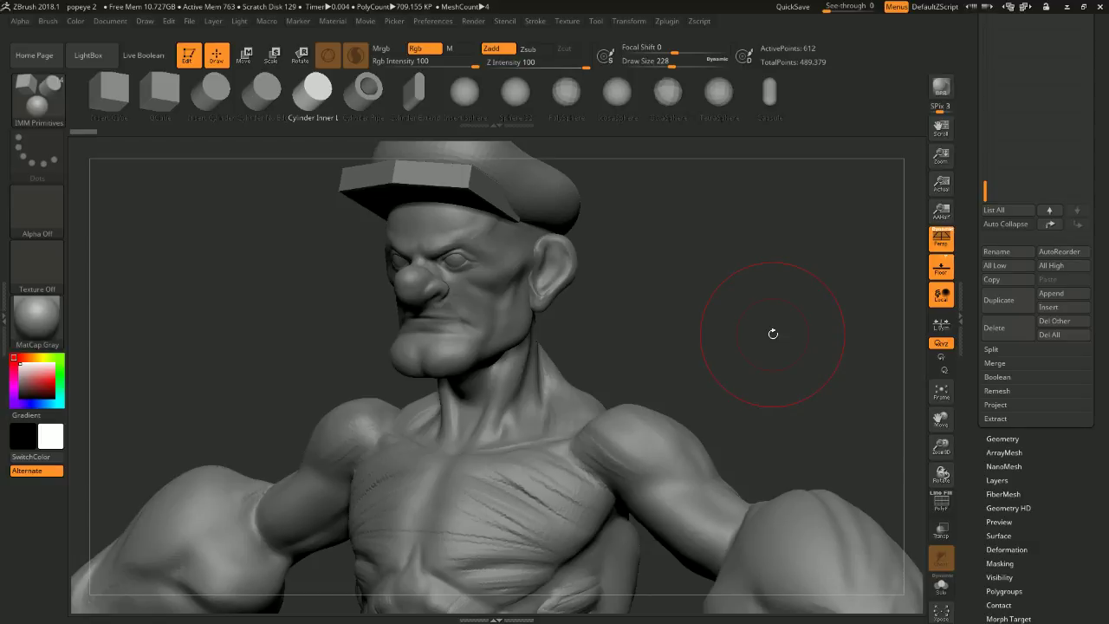
pyautogui.moveTo(741, 297); pyautogui.dragTo(790, 287)
pyautogui.moveTo(792, 327)
pyautogui.keyDown('alt'); pyautogui.mouseDown()
pyautogui.moveTo(775, 340)
pyautogui.moveTo(740, 303)
pyautogui.moveTo(720, 302)
pyautogui.mouseUp(); pyautogui.keyUp('alt')
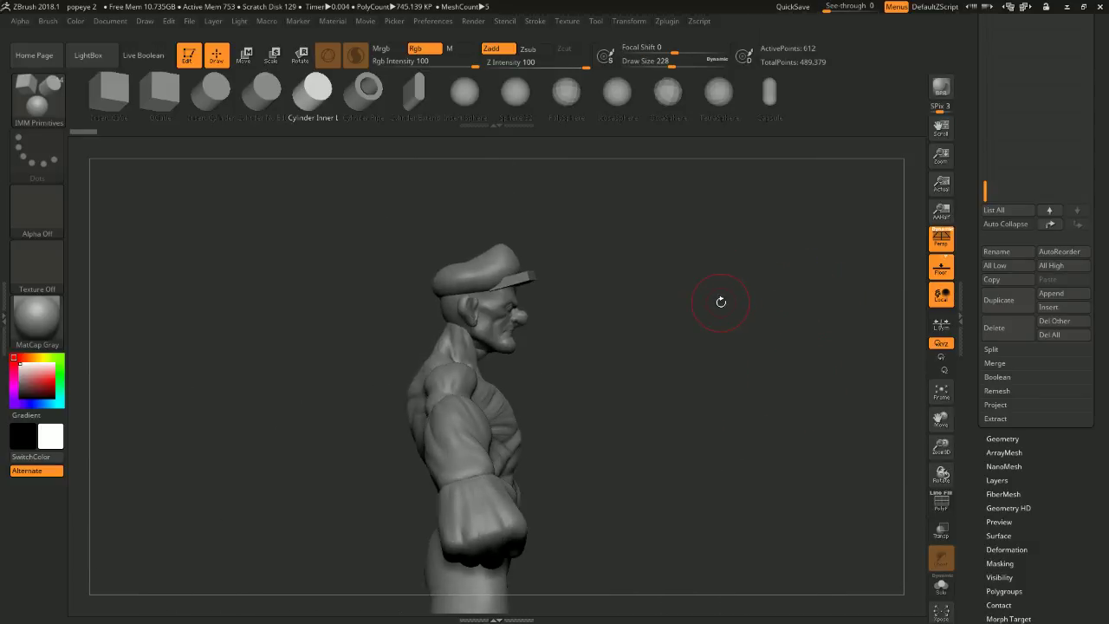